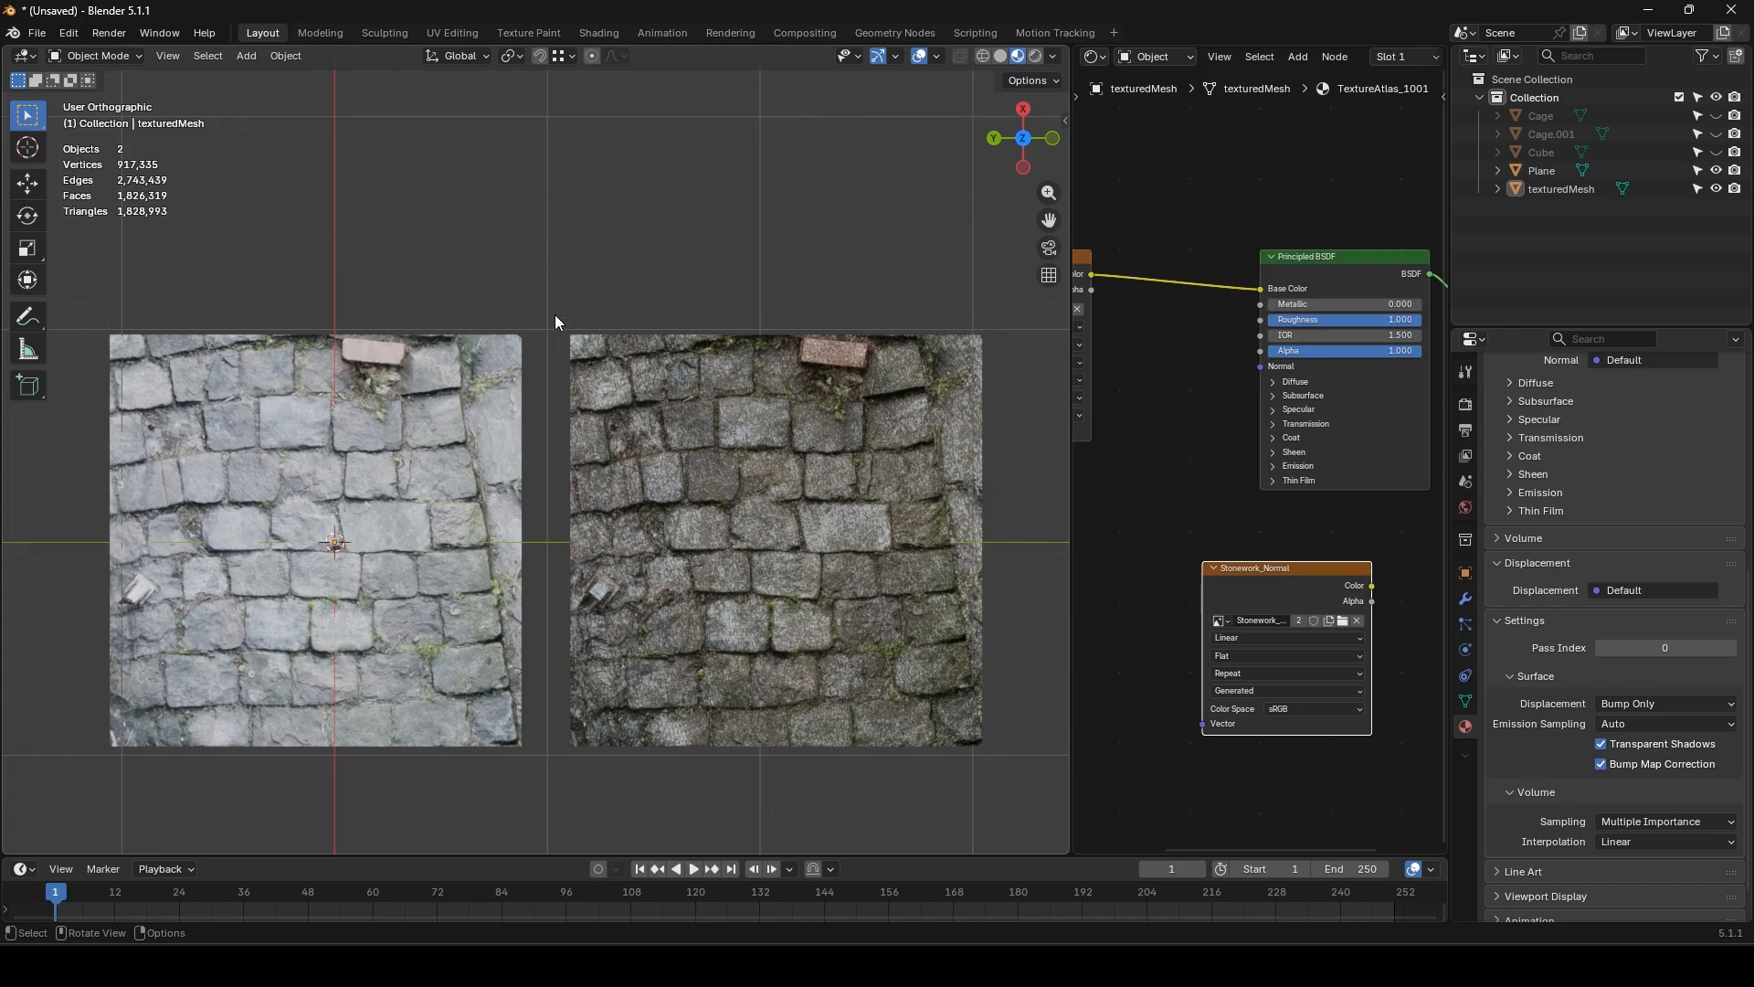
- Unlink the Displacement node from the material output in the Plane's BakeLowPolyBrick material, keeping the Bump node connected to the shader's Normal
{"action": "left_click", "coordinate": [377, 449]}
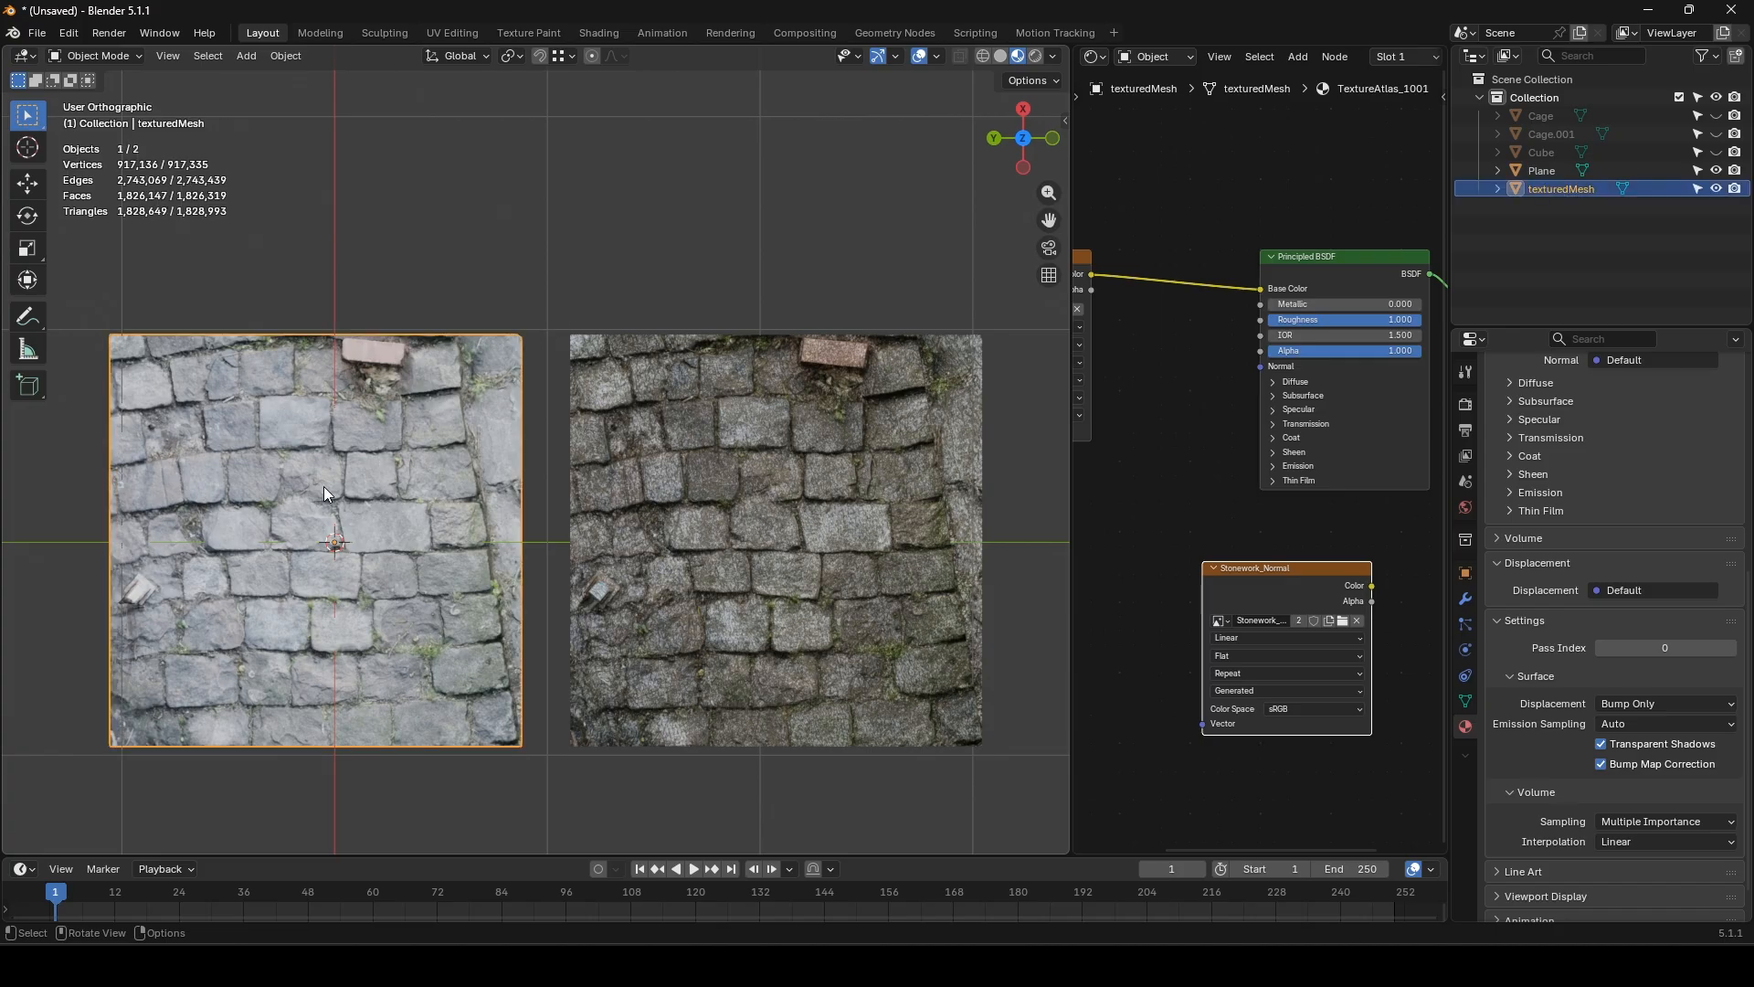
{"action": "left_click", "coordinate": [768, 471]}
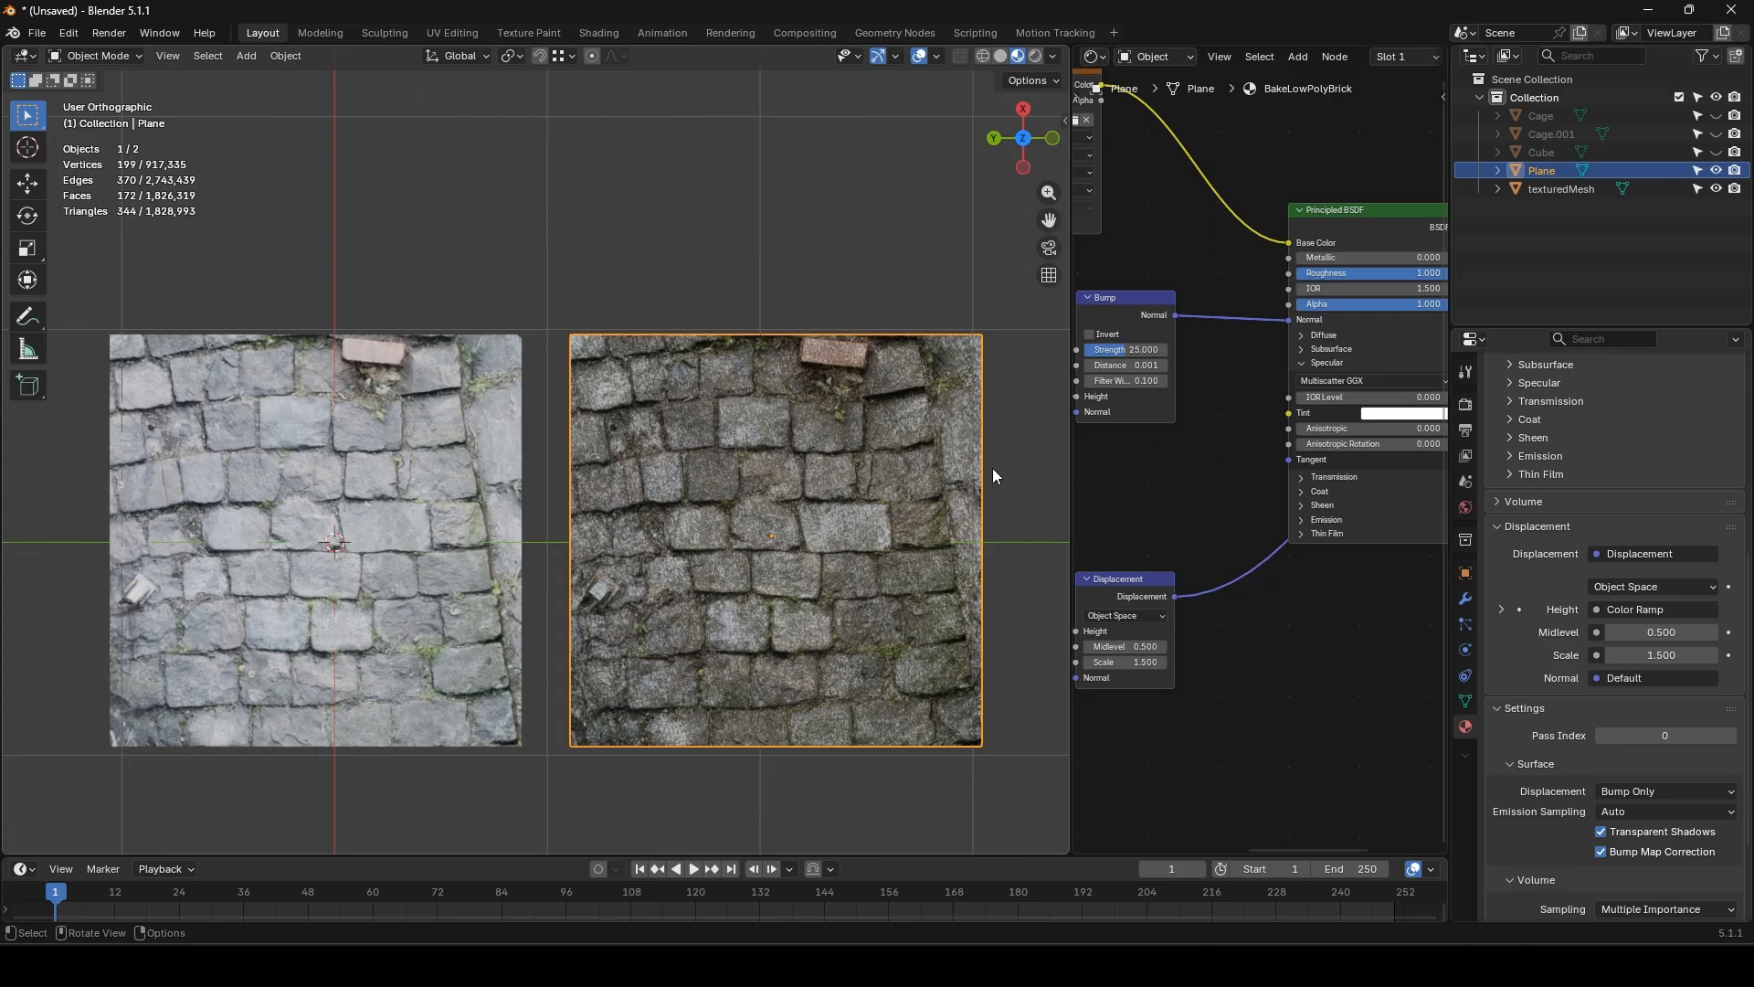
{"action": "right_click_drag", "start_coordinate": [1211, 365], "coordinate": [1223, 683], "text": "ctrl"}
{"action": "left_click_drag", "start_coordinate": [1176, 314], "coordinate": [1288, 318]}
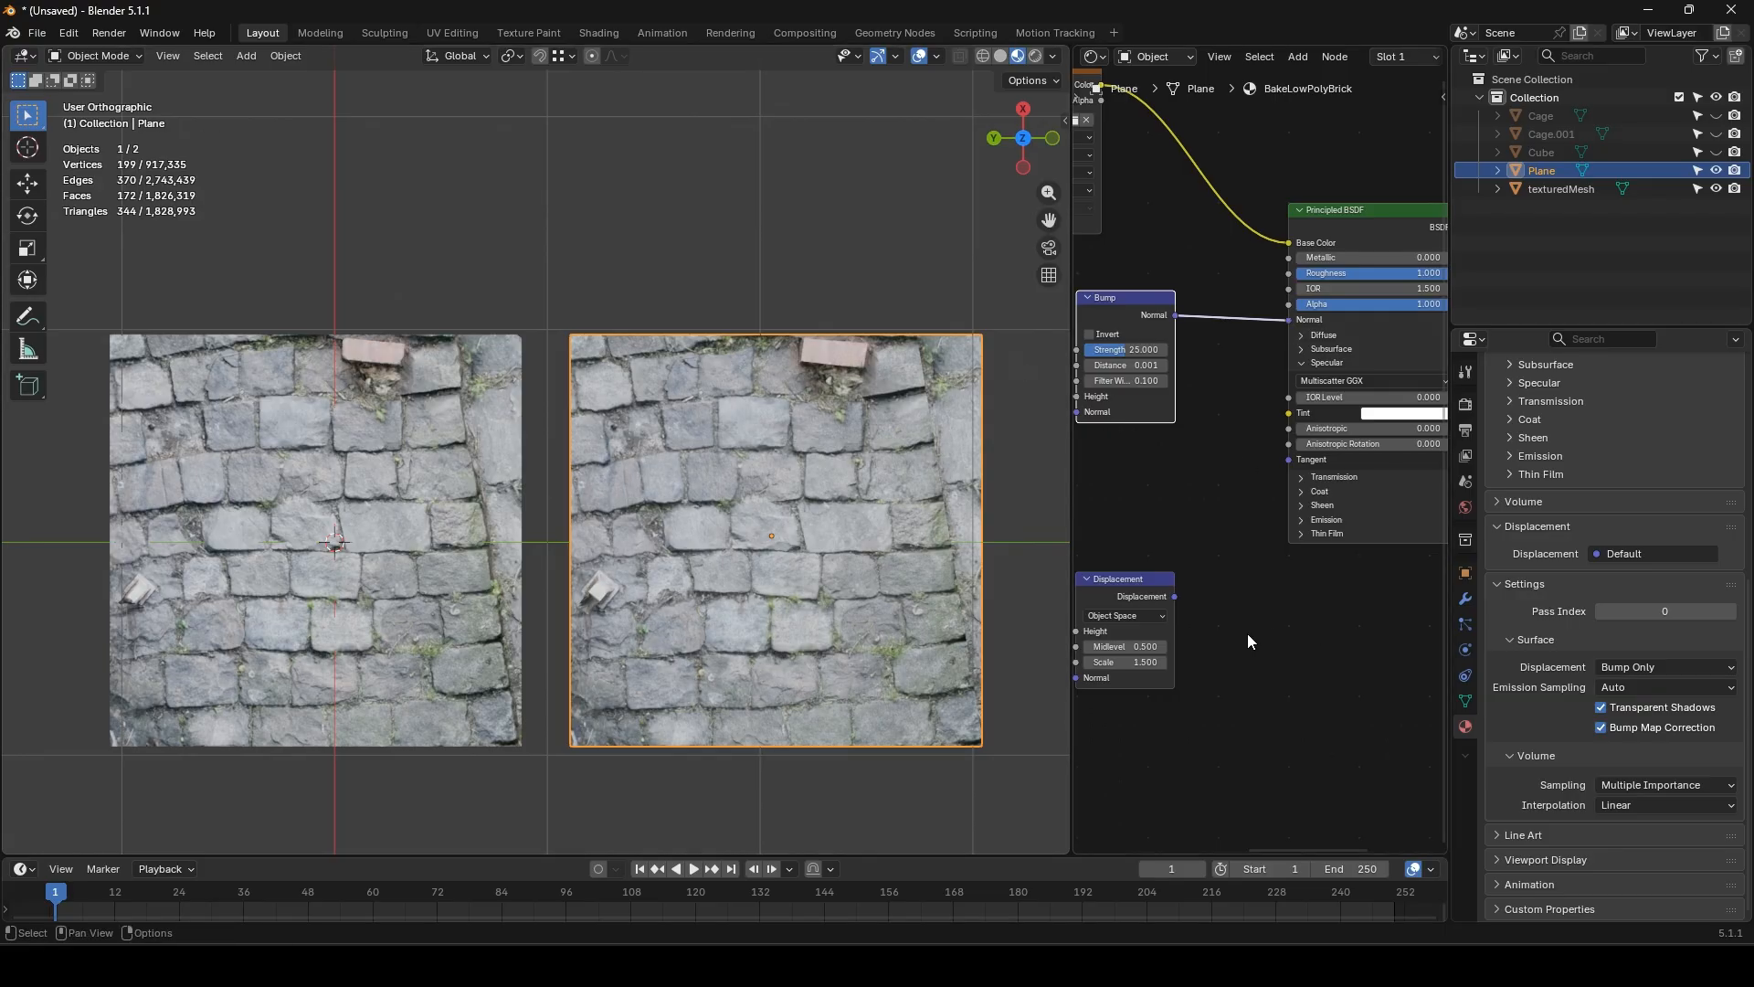
{"action": "middle_click_drag", "start_coordinate": [745, 586], "coordinate": [579, 496]}
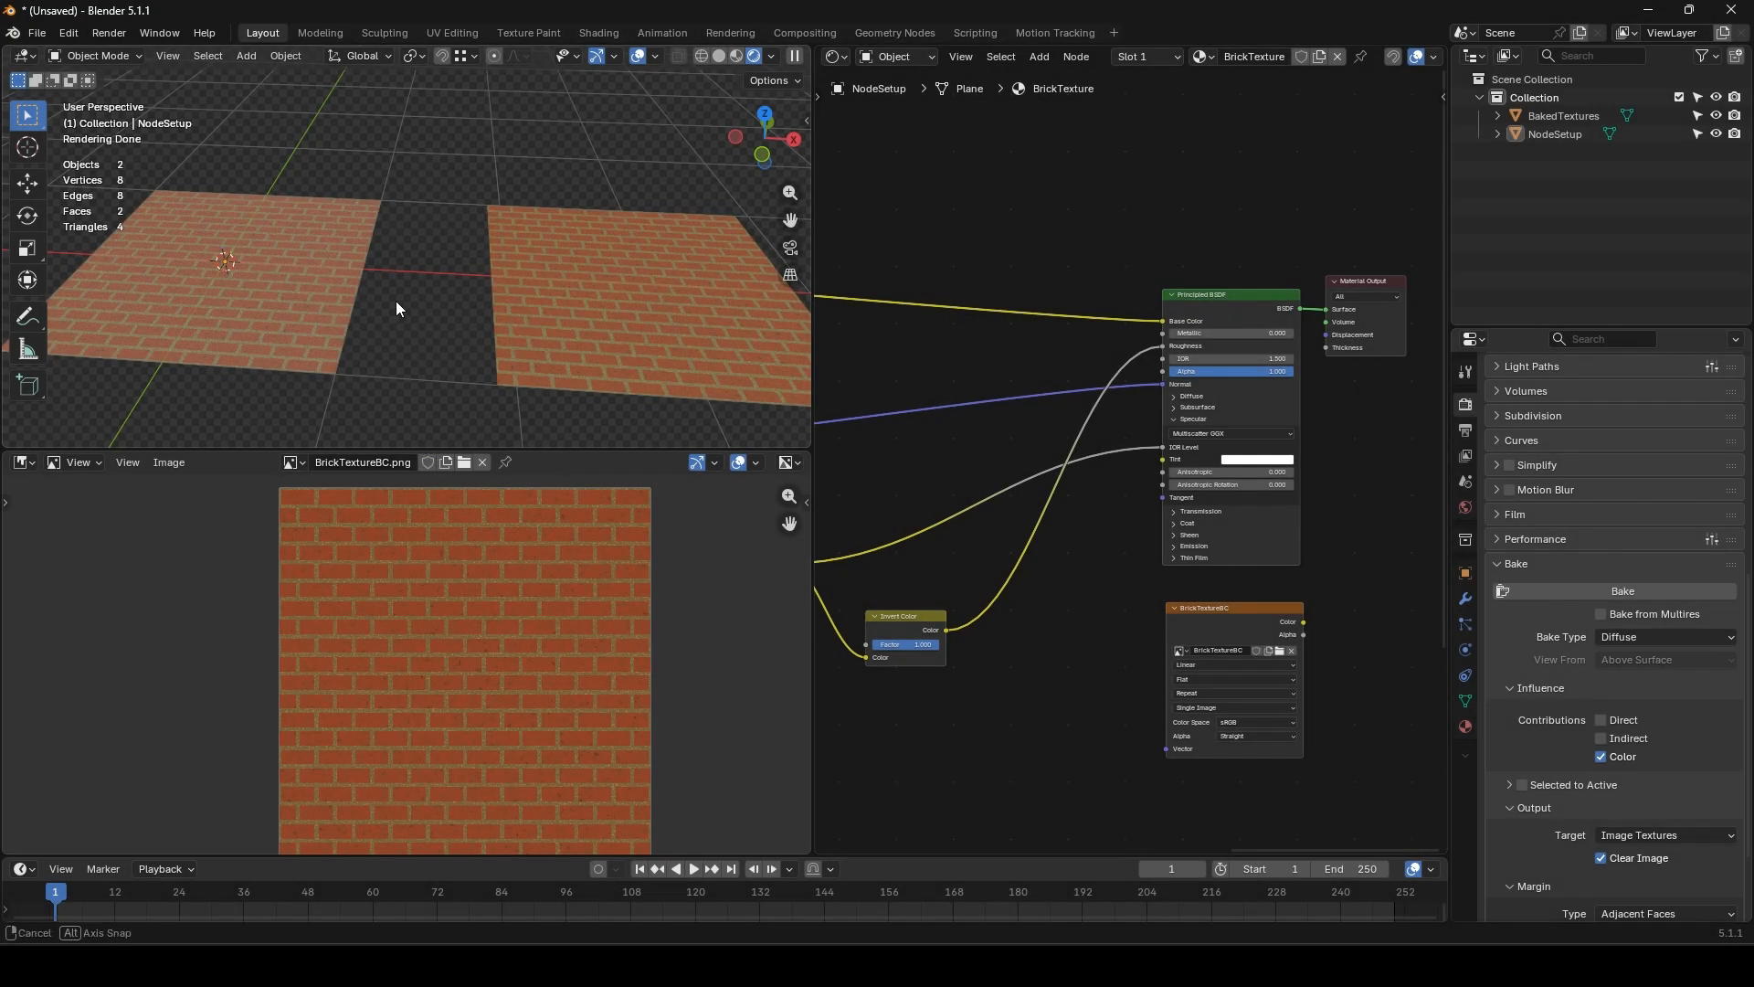
- Review the bake types for the NodeSetup plane, keeping Diffuse with only the Color contribution enabled
{"action": "mouse_move", "coordinate": [400, 299]}
{"action": "middle_mouse_down"}
{"action": "mouse_move", "coordinate": [479, 296]}
{"action": "mouse_move", "coordinate": [395, 292]}
{"action": "mouse_move", "coordinate": [419, 316]}
{"action": "middle_mouse_up"}
{"action": "left_click", "coordinate": [327, 293]}
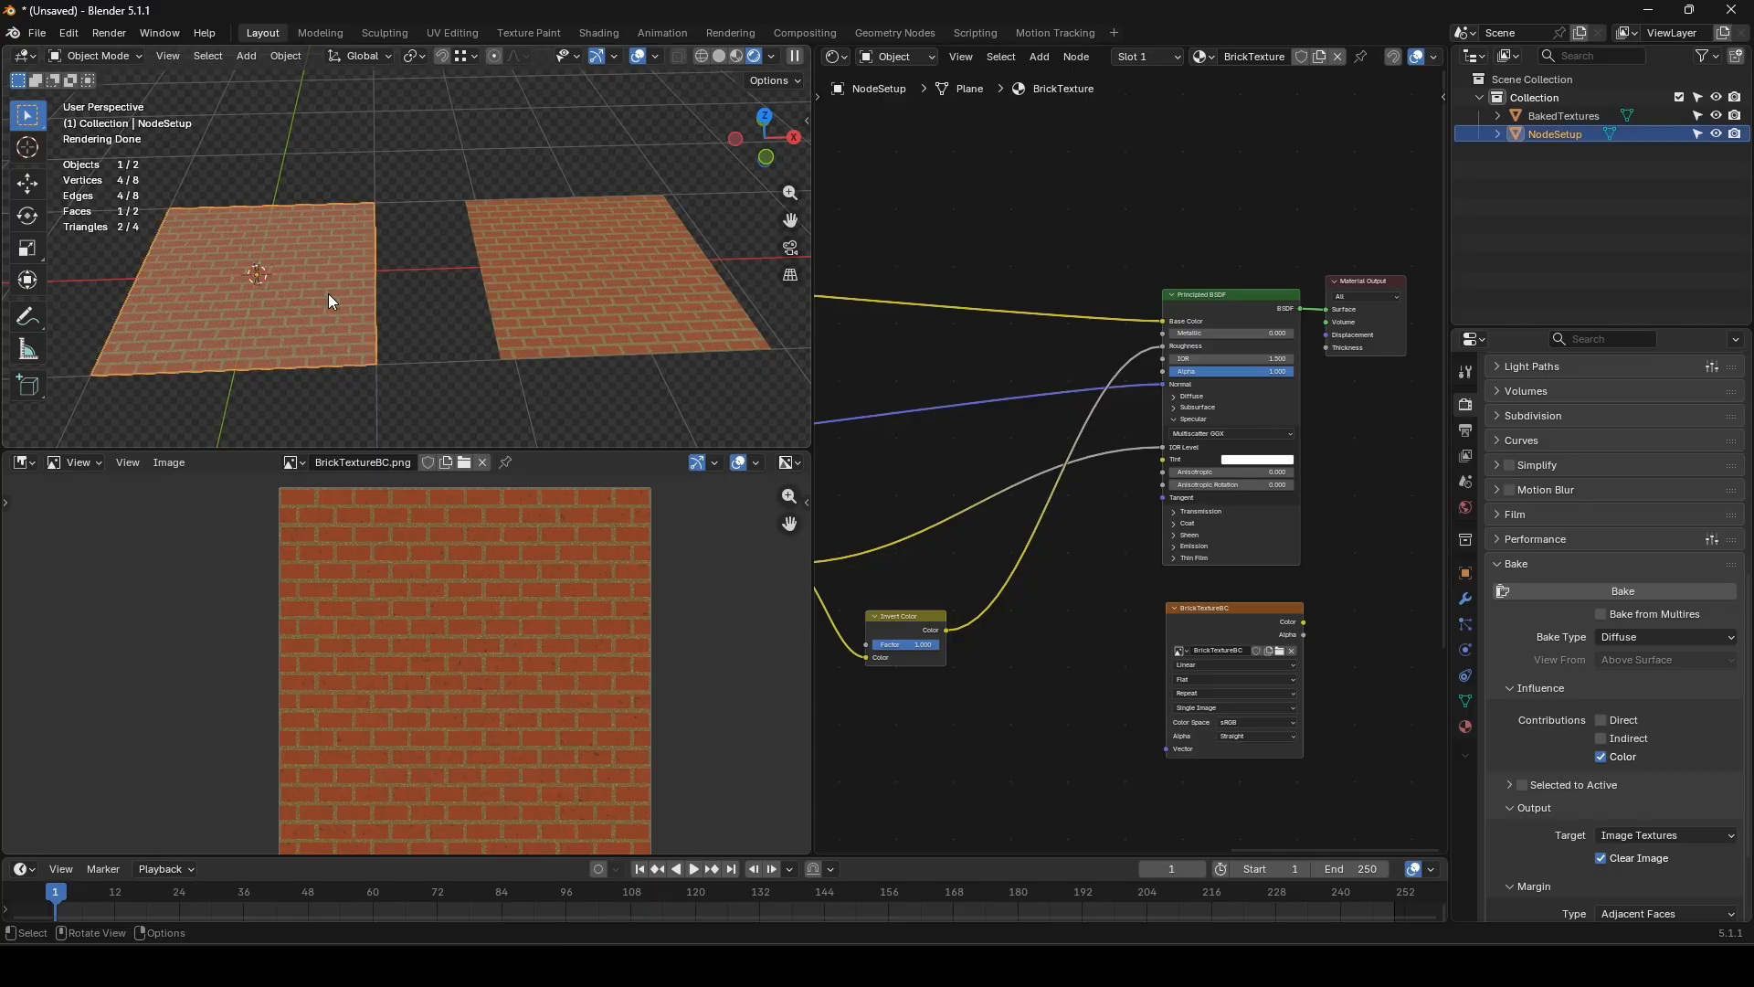
{"action": "left_click", "coordinate": [1695, 640]}
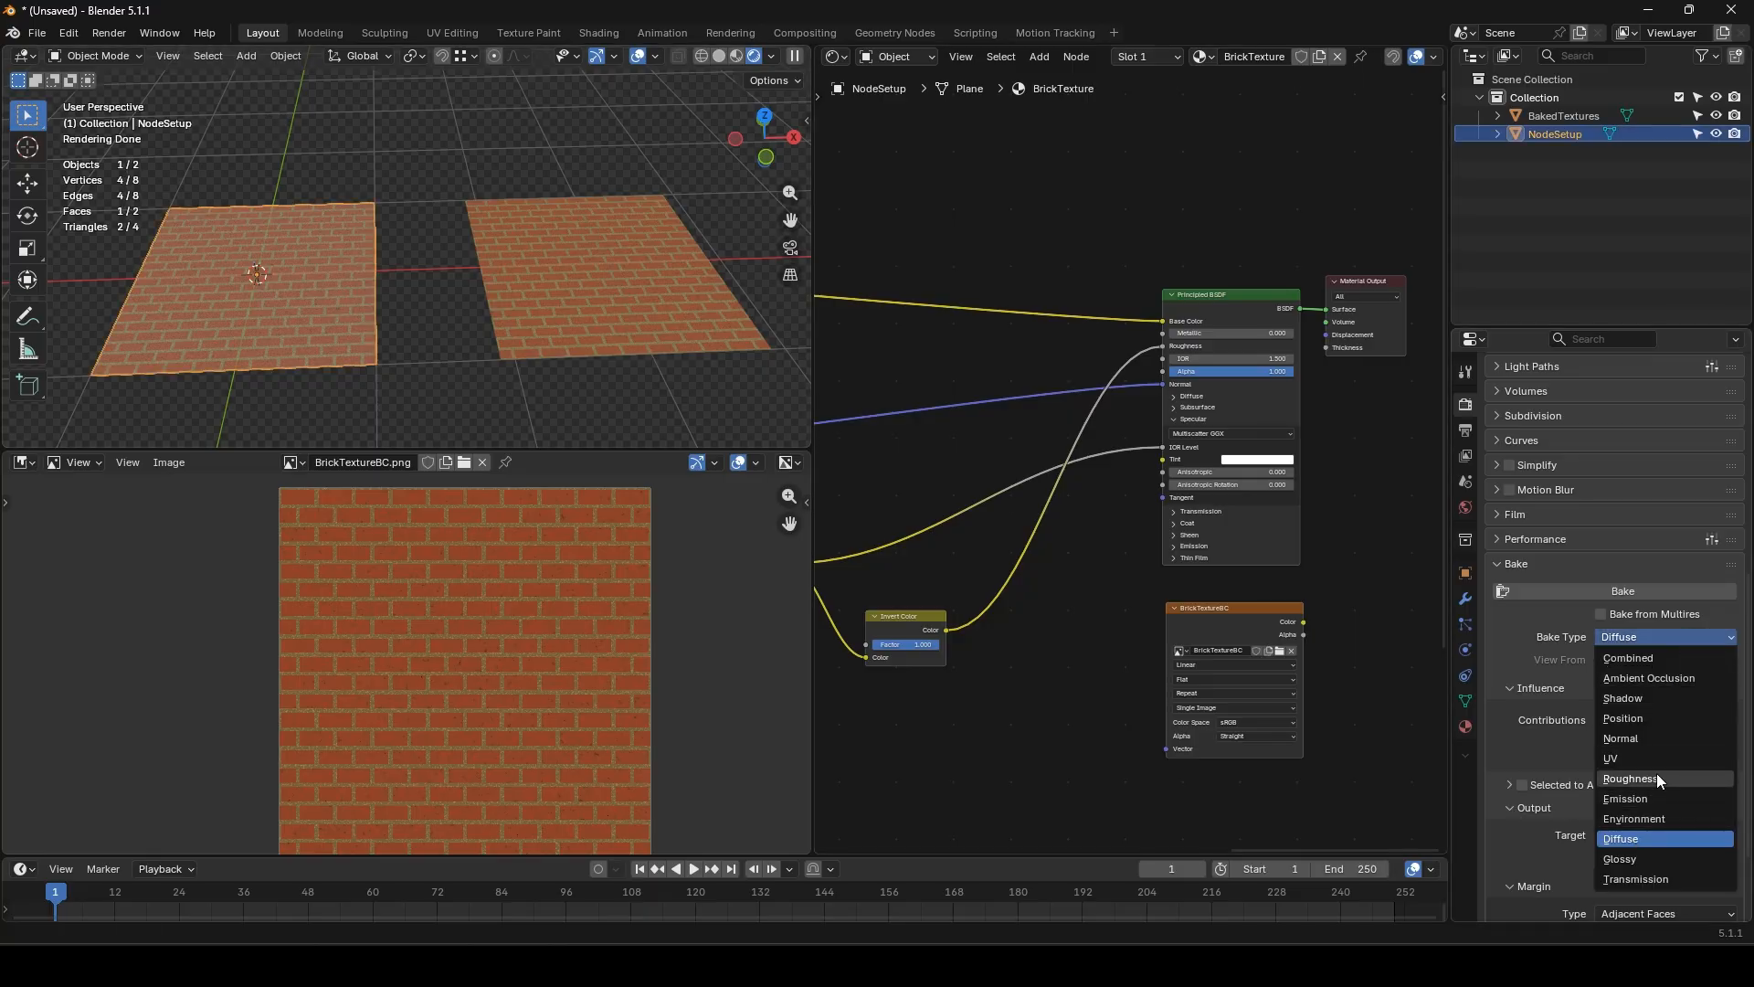
{"action": "left_click", "coordinate": [1643, 638]}
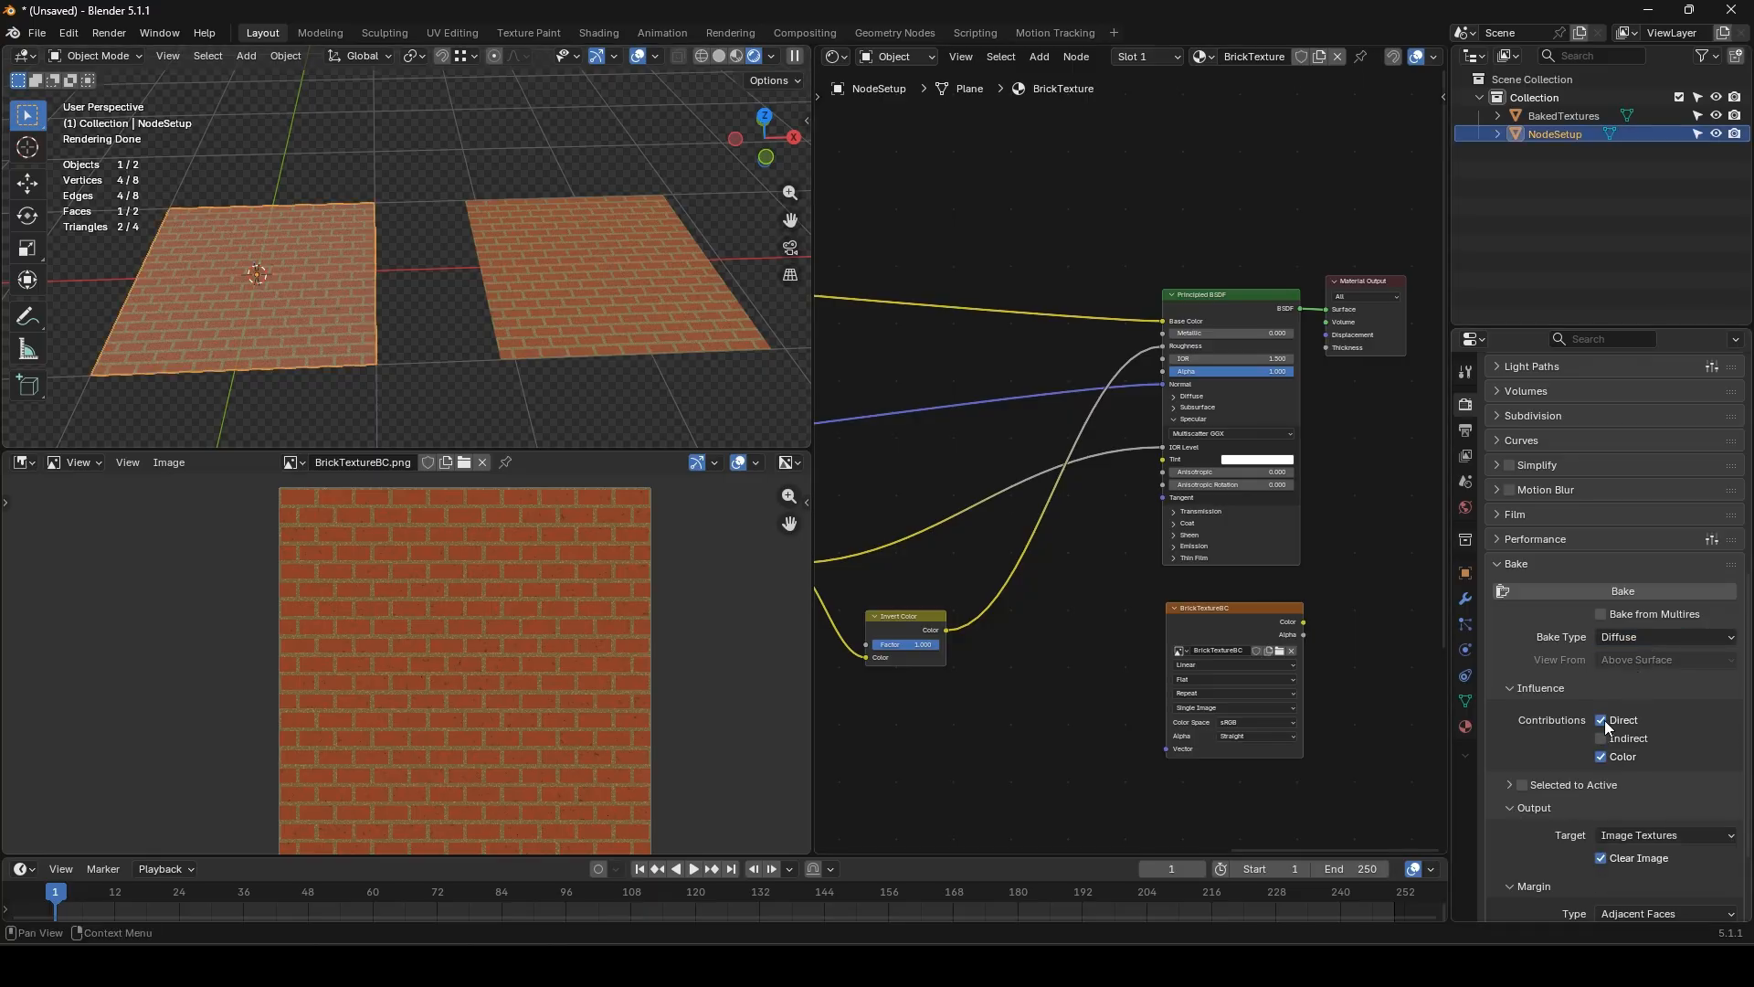
{"action": "left_click_drag", "start_coordinate": [1602, 720], "coordinate": [1600, 737]}
- Select the BakedTextures plane and view the images in its roughness, normal and specular texture nodes
{"action": "left_click", "coordinate": [560, 266]}
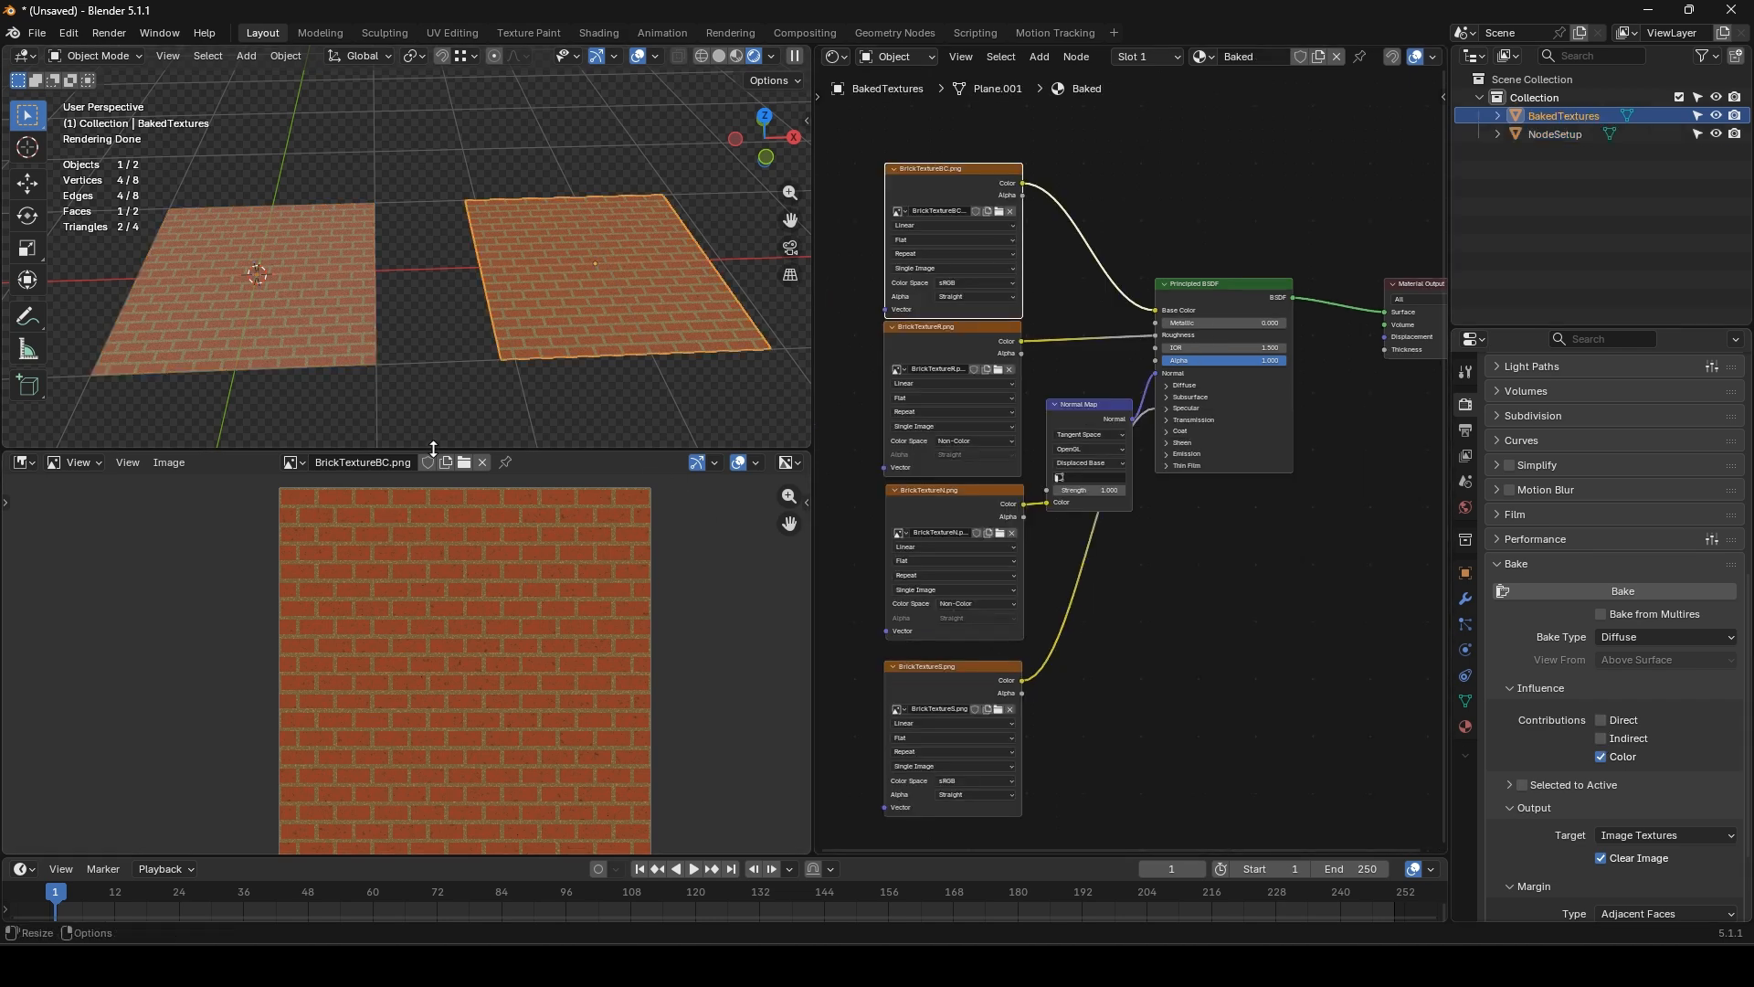
{"action": "left_click", "coordinate": [944, 326]}
{"action": "left_click", "coordinate": [956, 498]}
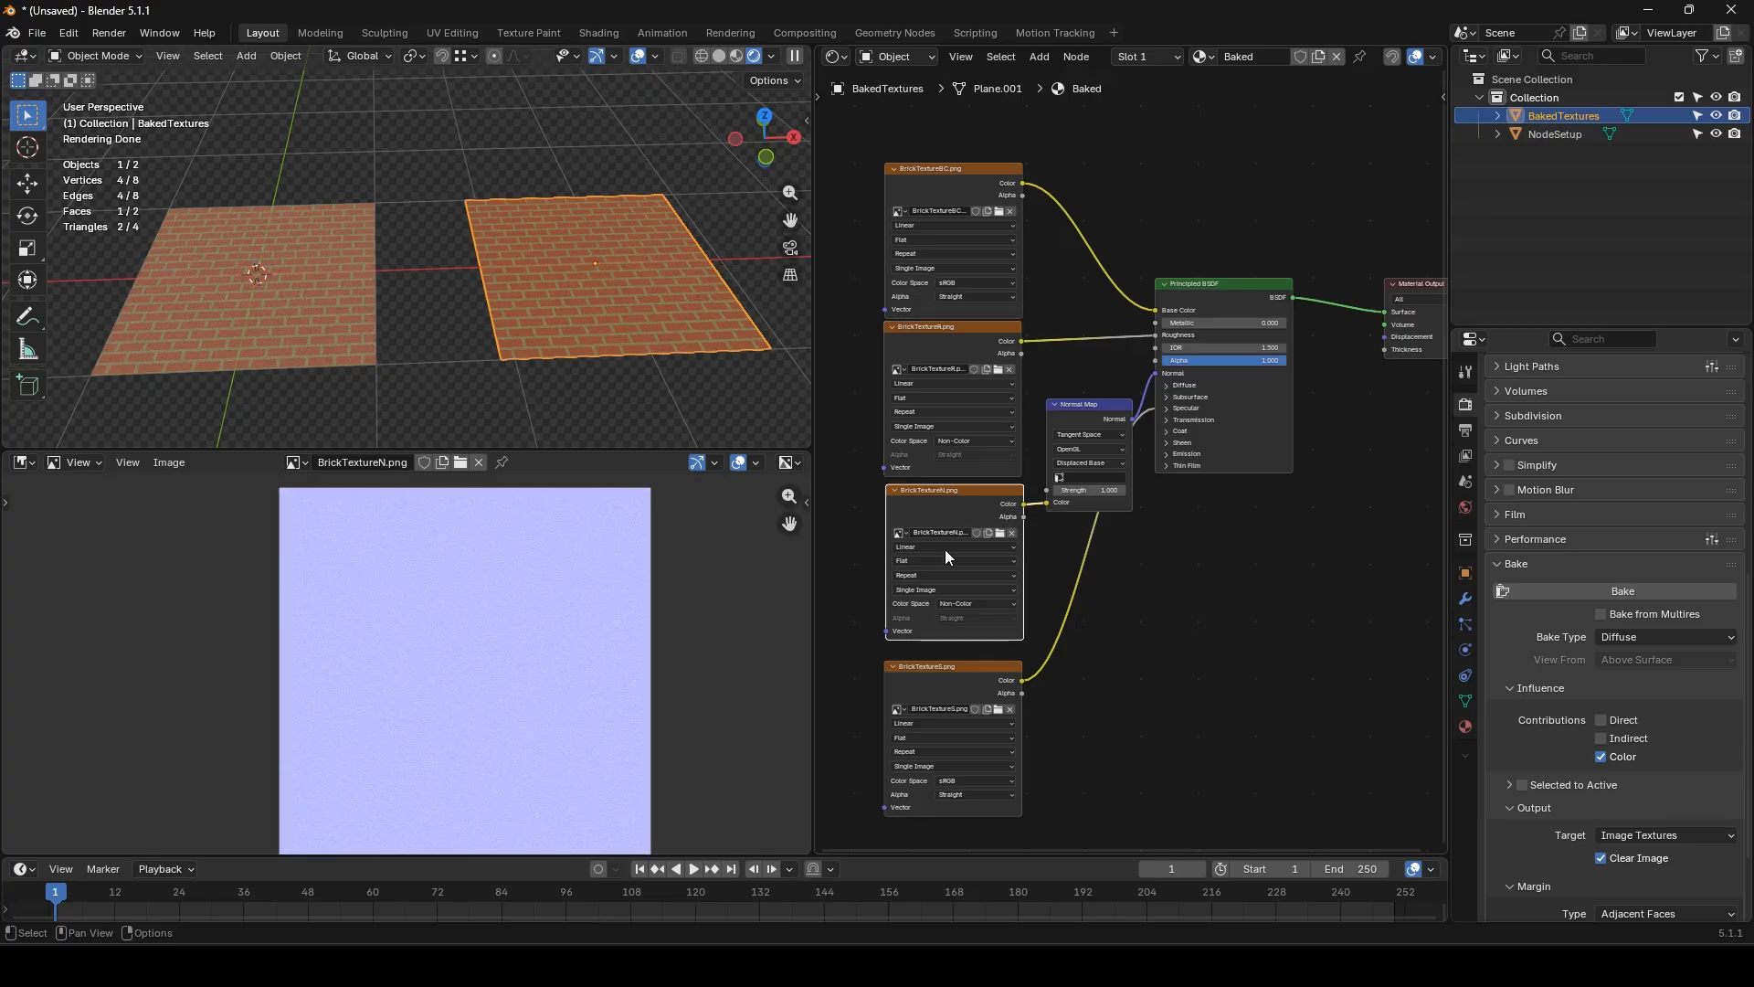
{"action": "left_click", "coordinate": [945, 667]}
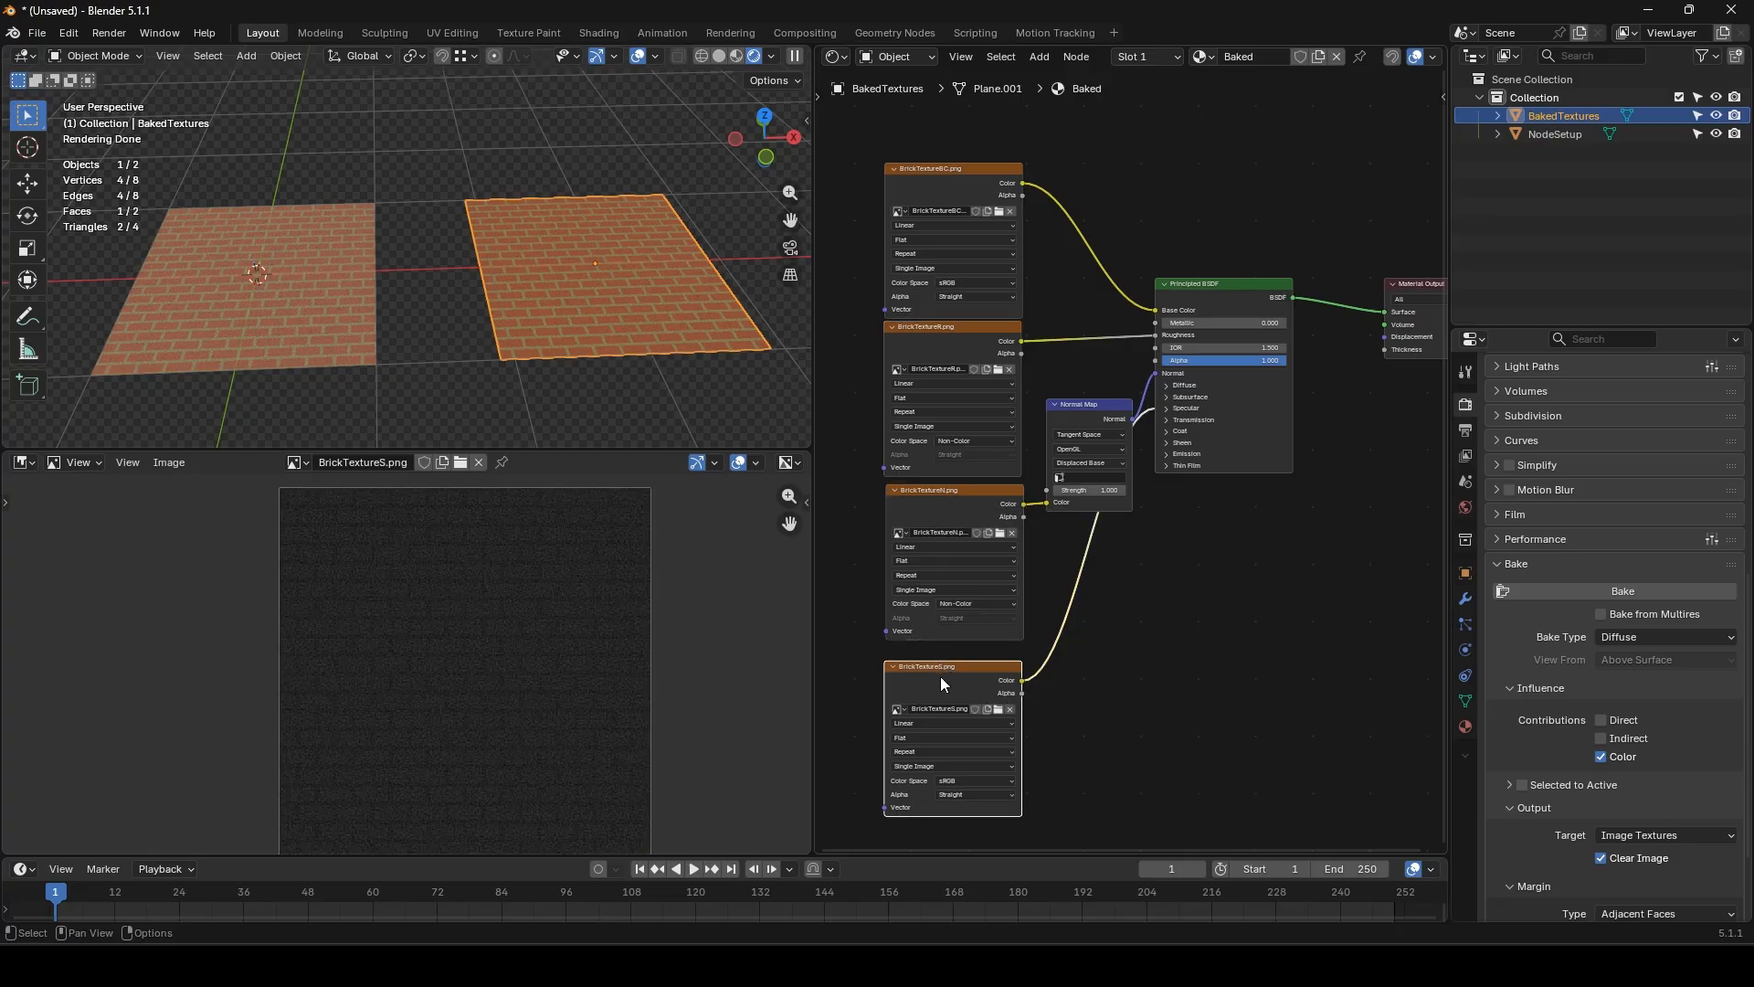
- Select the NodeSetup plane and examine its BrickTexture node tree from the noise textures and color ramps through to the Principled BSDF
{"action": "left_click", "coordinate": [314, 273]}
{"action": "scroll", "coordinate": [997, 510], "scroll_direction": "down", "scroll_amount": 6}
{"action": "middle_click_drag", "start_coordinate": [932, 509], "coordinate": [879, 469]}
{"action": "scroll", "coordinate": [1160, 489], "scroll_direction": "down", "scroll_amount": 6}
{"action": "middle_click_drag", "start_coordinate": [1237, 522], "coordinate": [1099, 529]}
{"action": "left_click", "coordinate": [547, 298]}
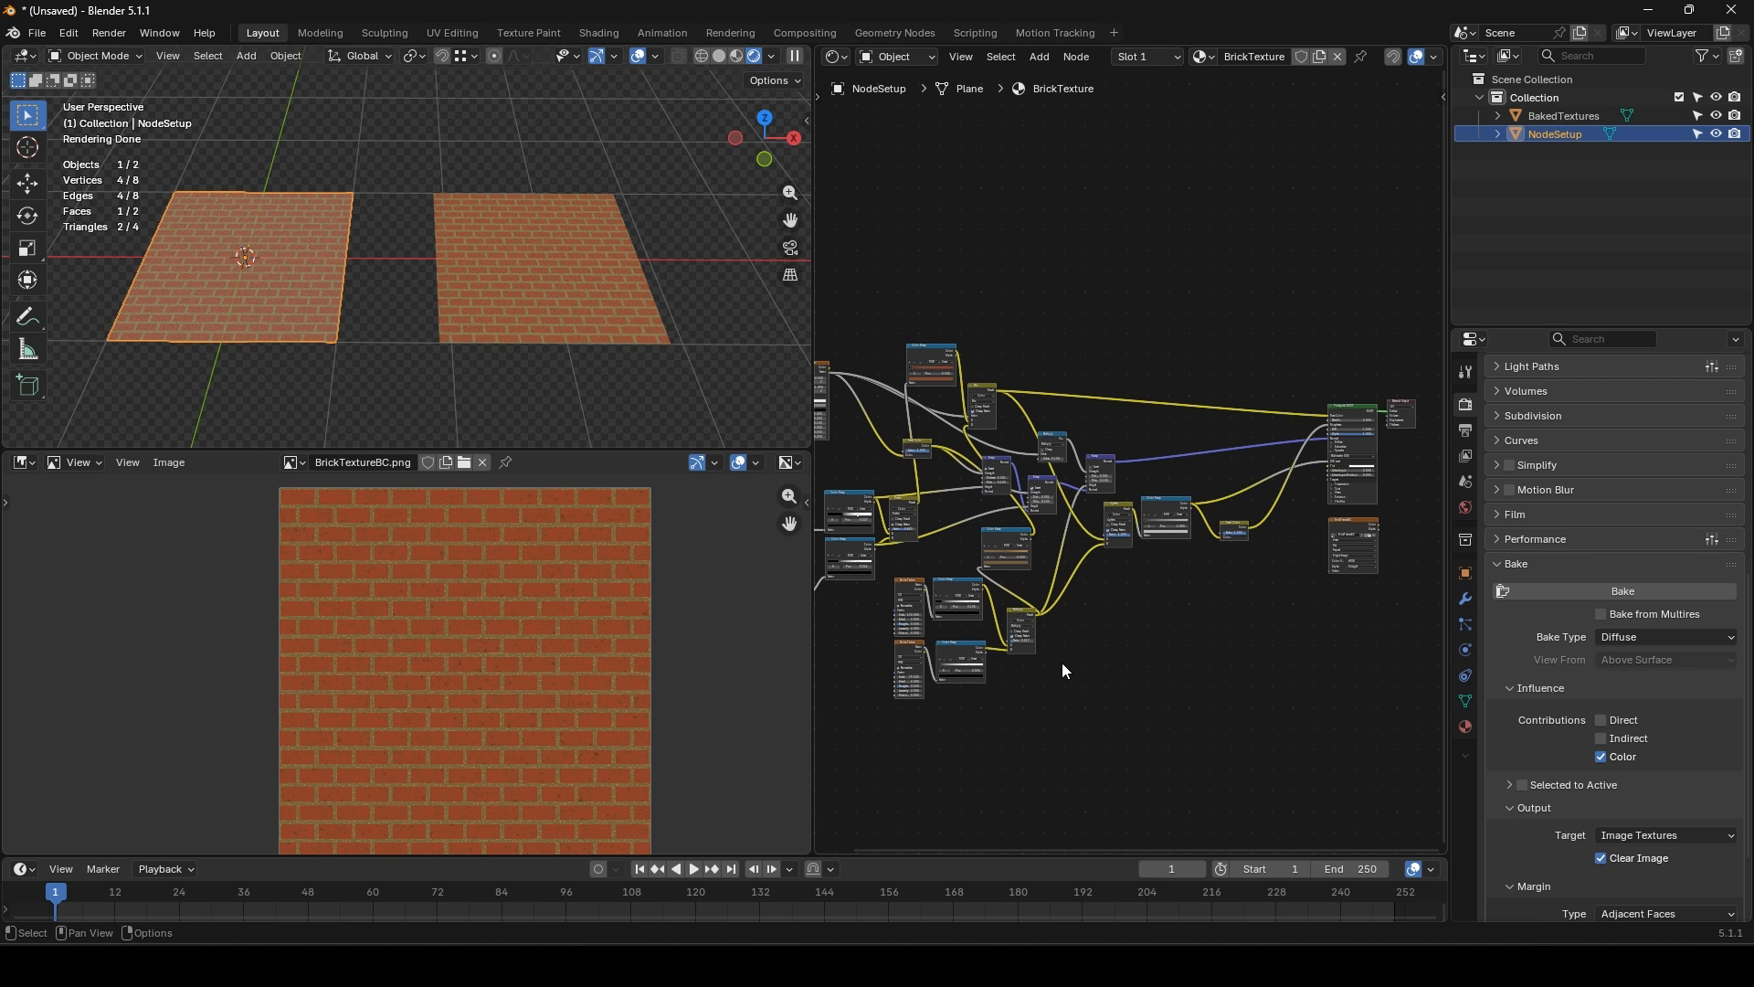
{"action": "middle_click_drag", "start_coordinate": [1056, 612], "coordinate": [1171, 621]}
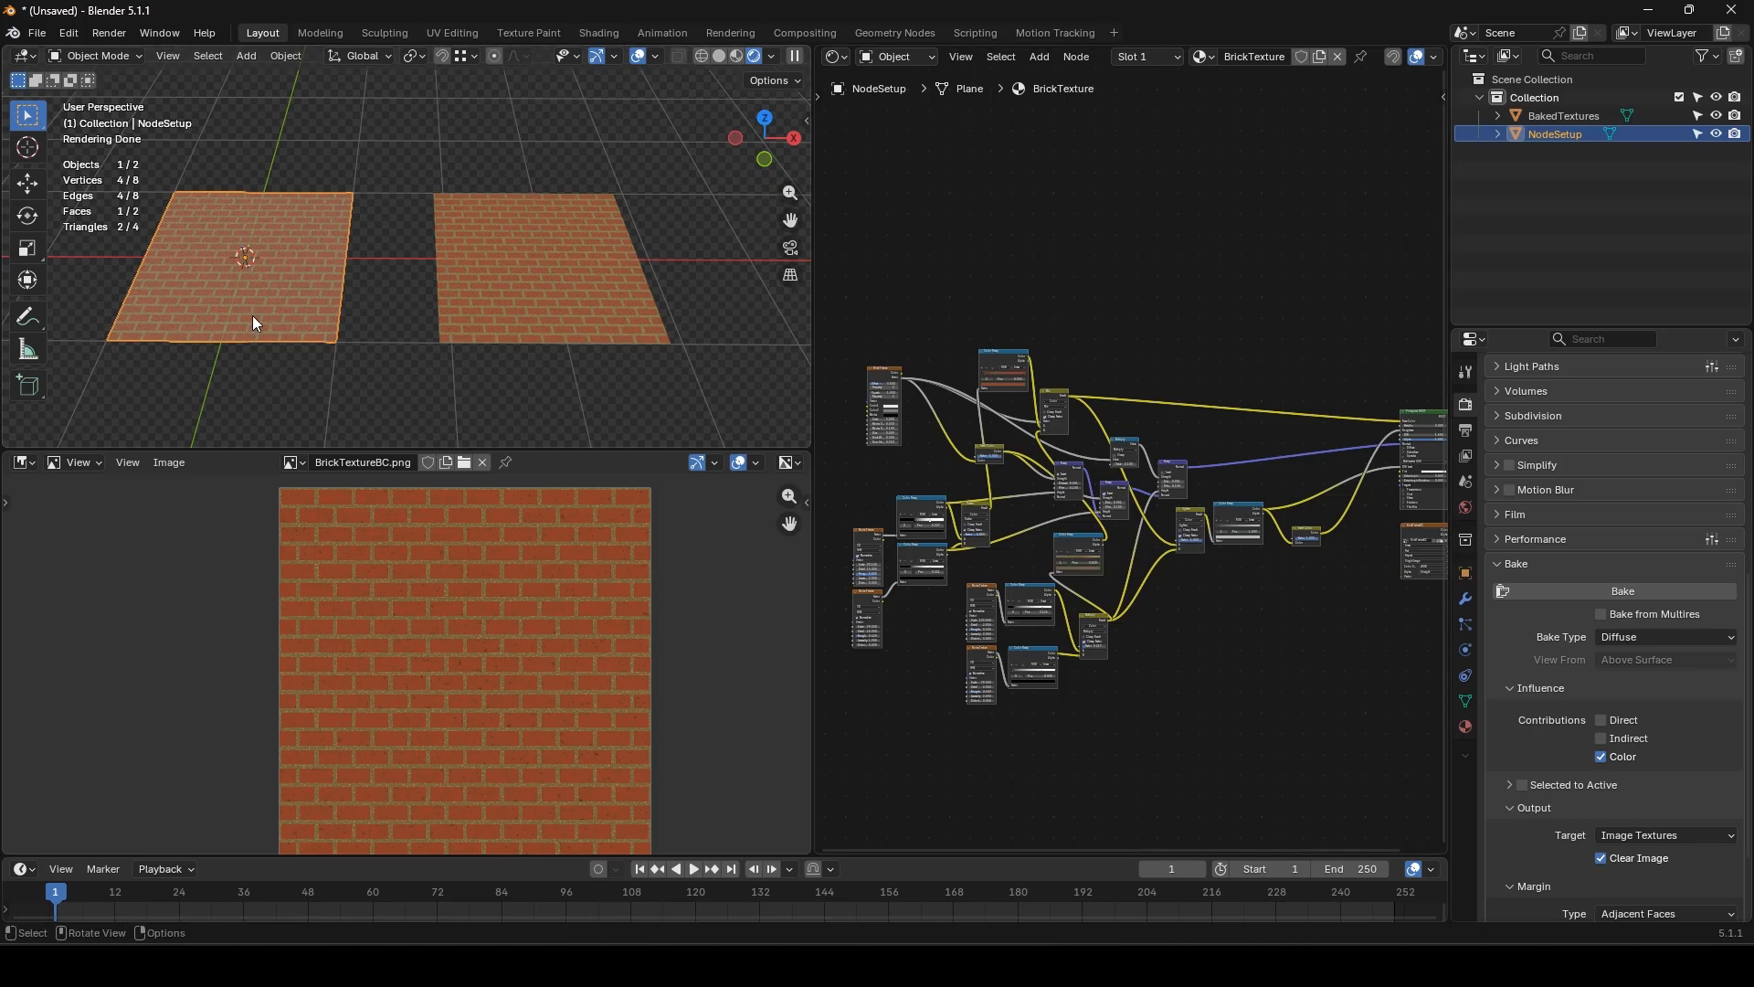
{"action": "left_click", "coordinate": [863, 534]}
{"action": "left_click", "coordinate": [920, 509]}
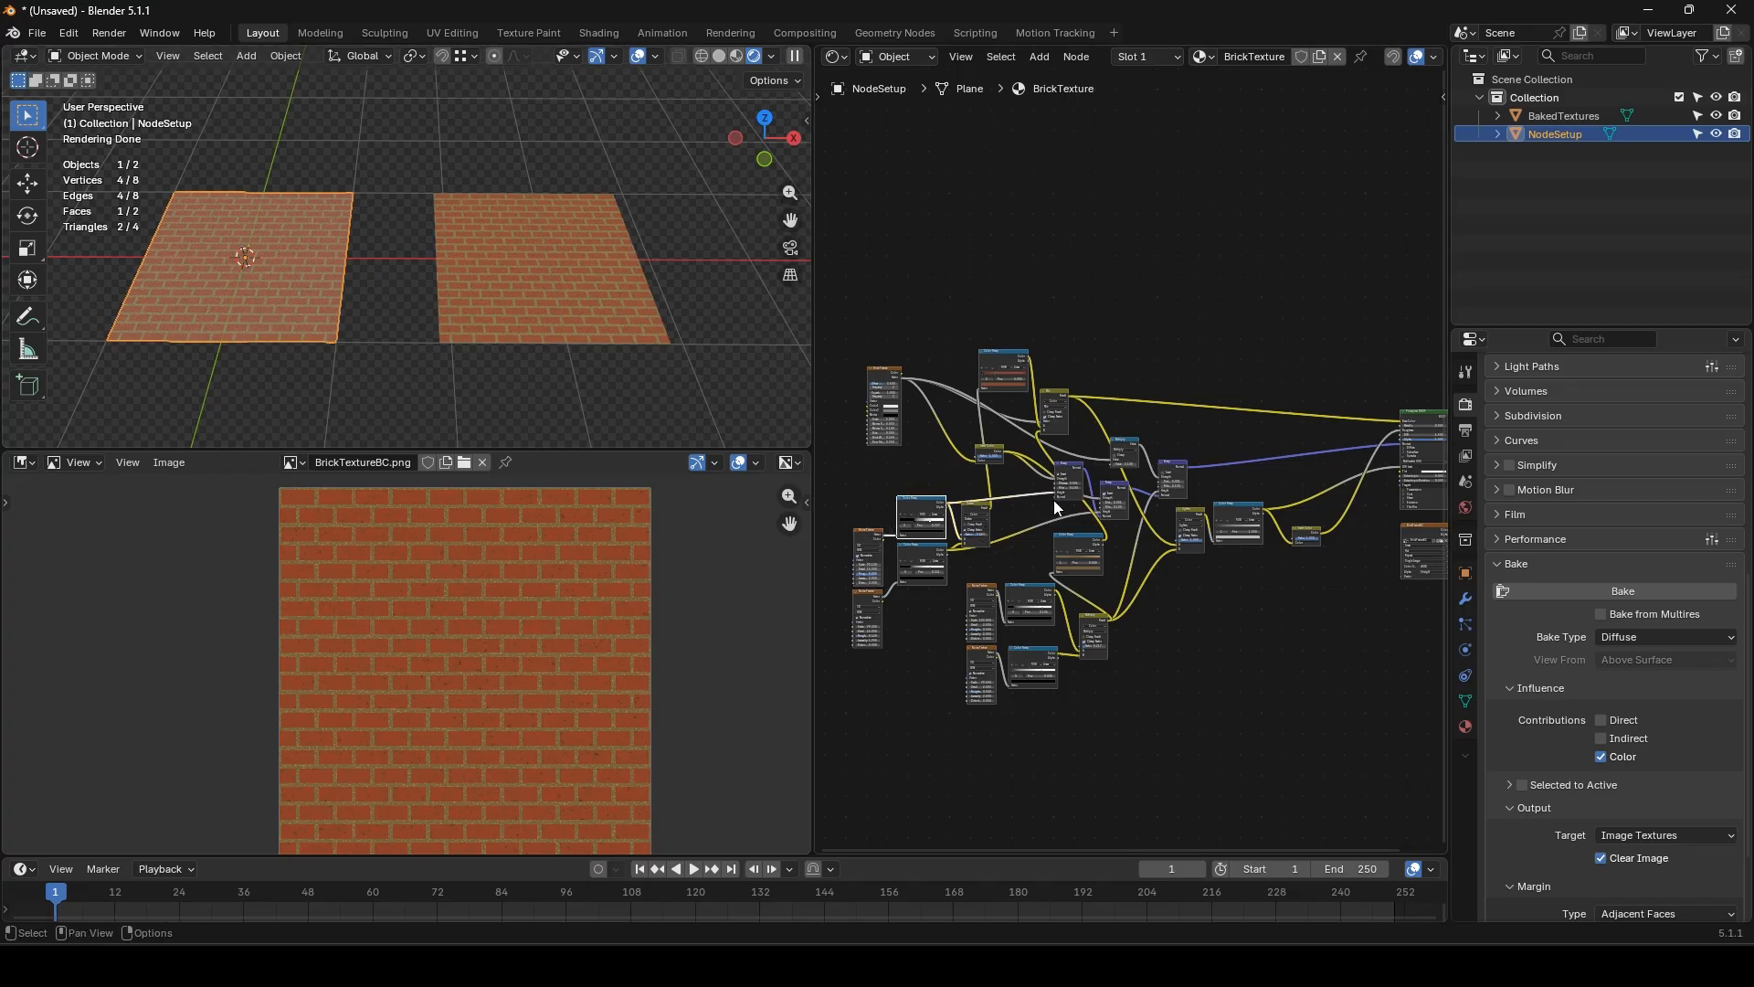
{"action": "left_click", "coordinate": [1003, 352]}
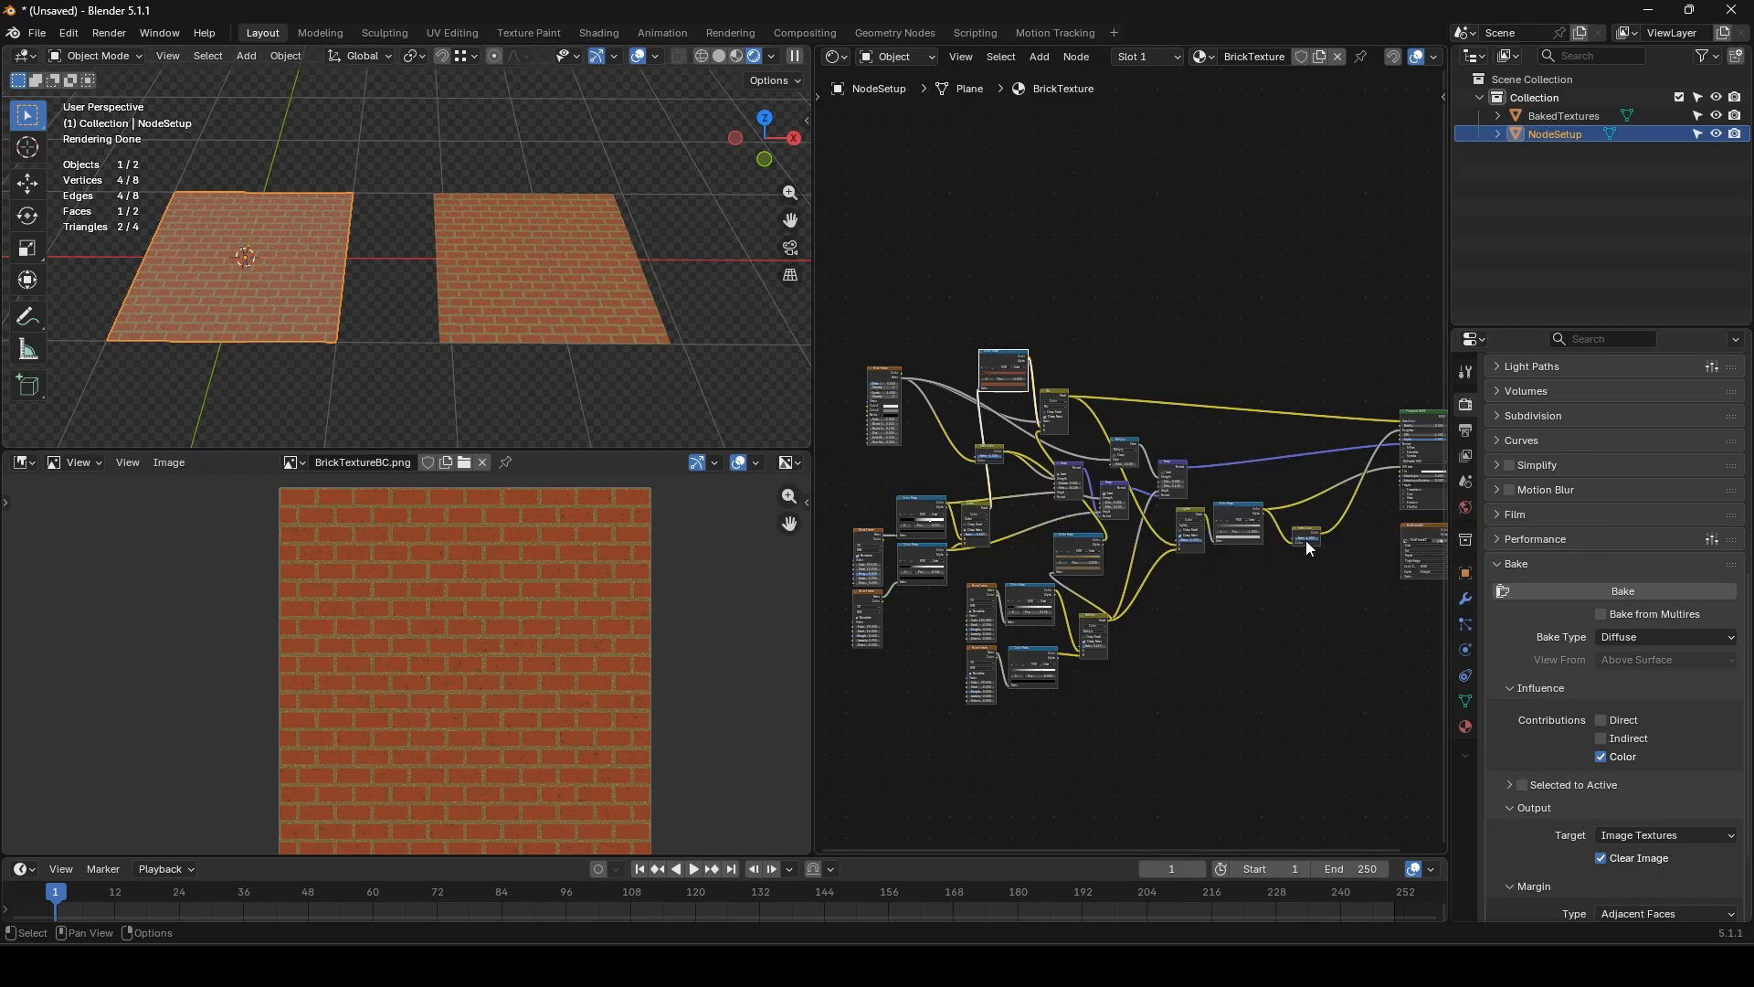
{"action": "middle_click_drag", "start_coordinate": [1305, 552], "coordinate": [1181, 568]}
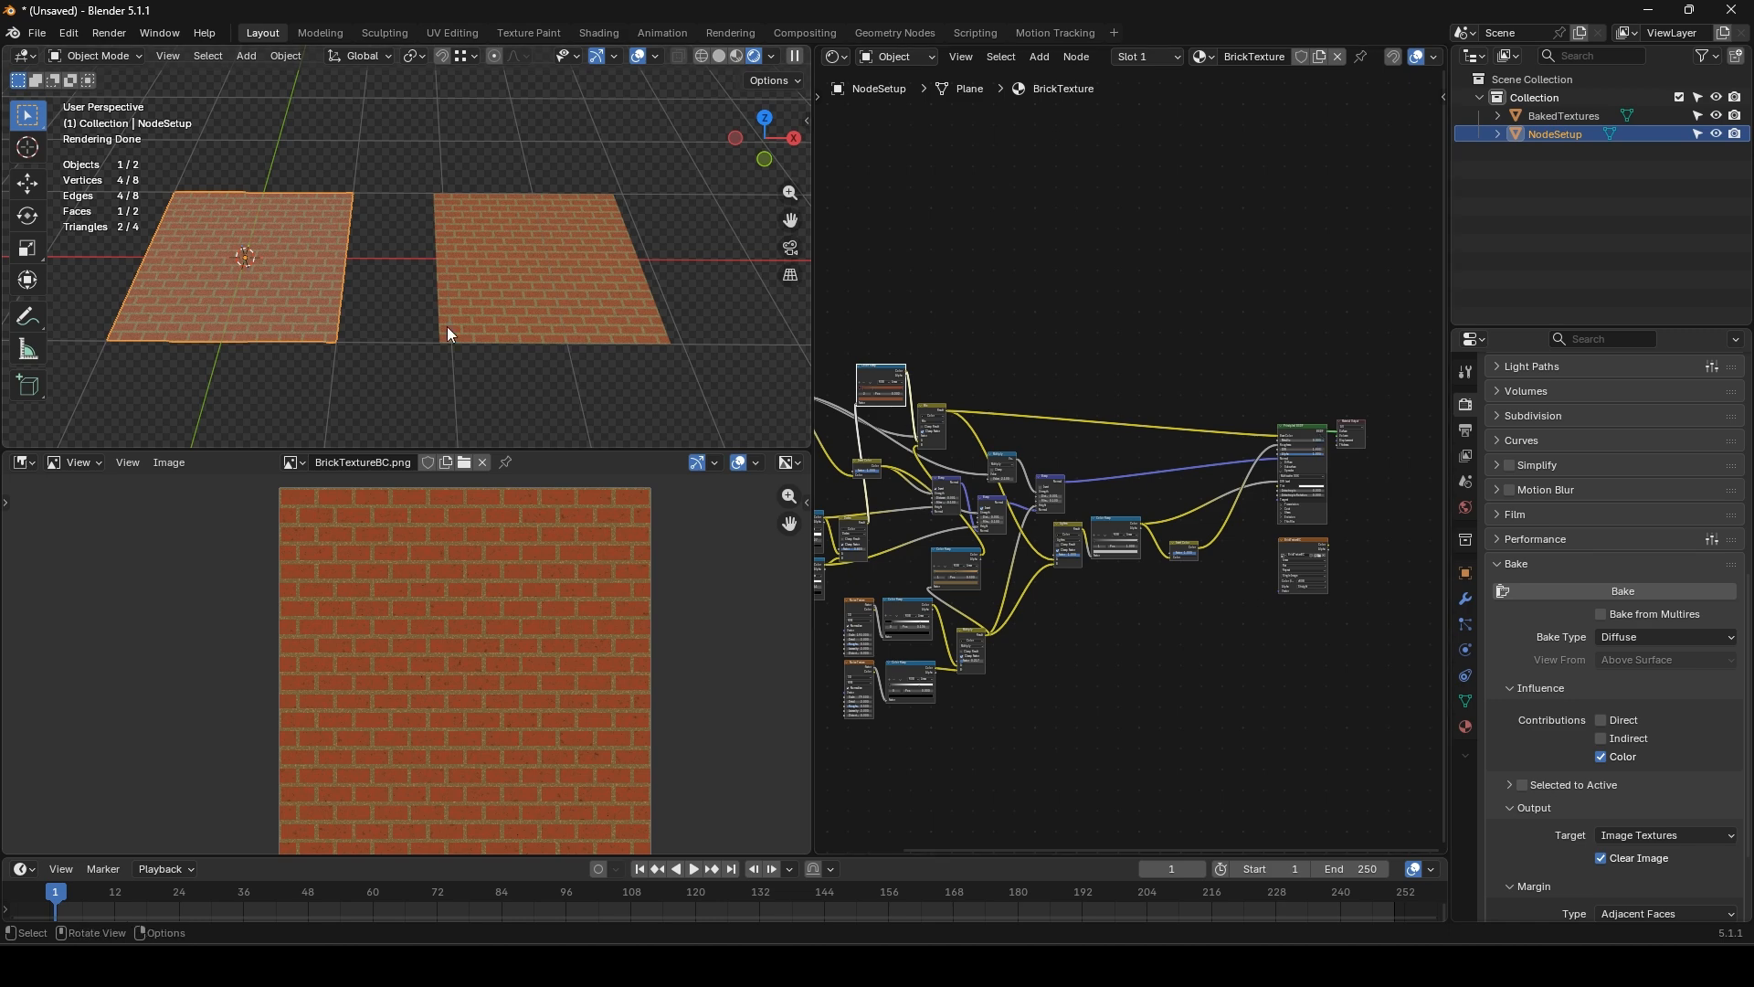
- Select the BakedTextures plane and examine how its image textures and Normal Map node feed the shader
{"action": "left_click", "coordinate": [540, 251]}
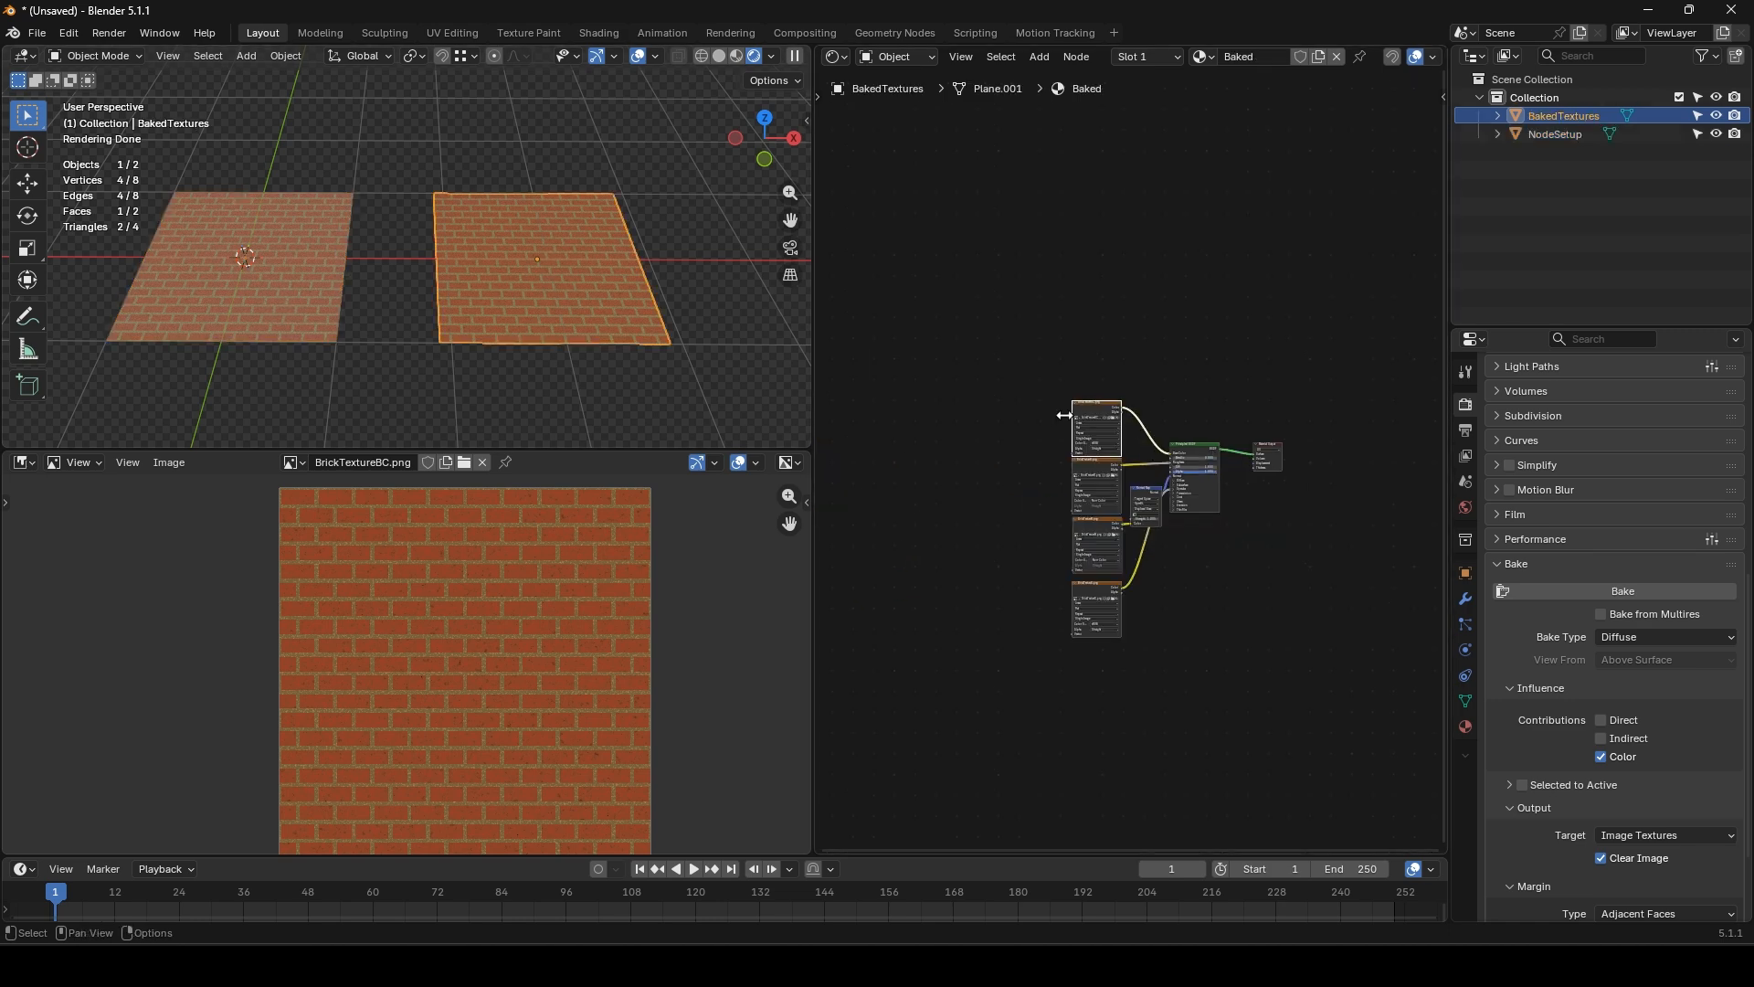
{"action": "left_click", "coordinate": [1153, 503]}
{"action": "left_click", "coordinate": [1252, 603]}
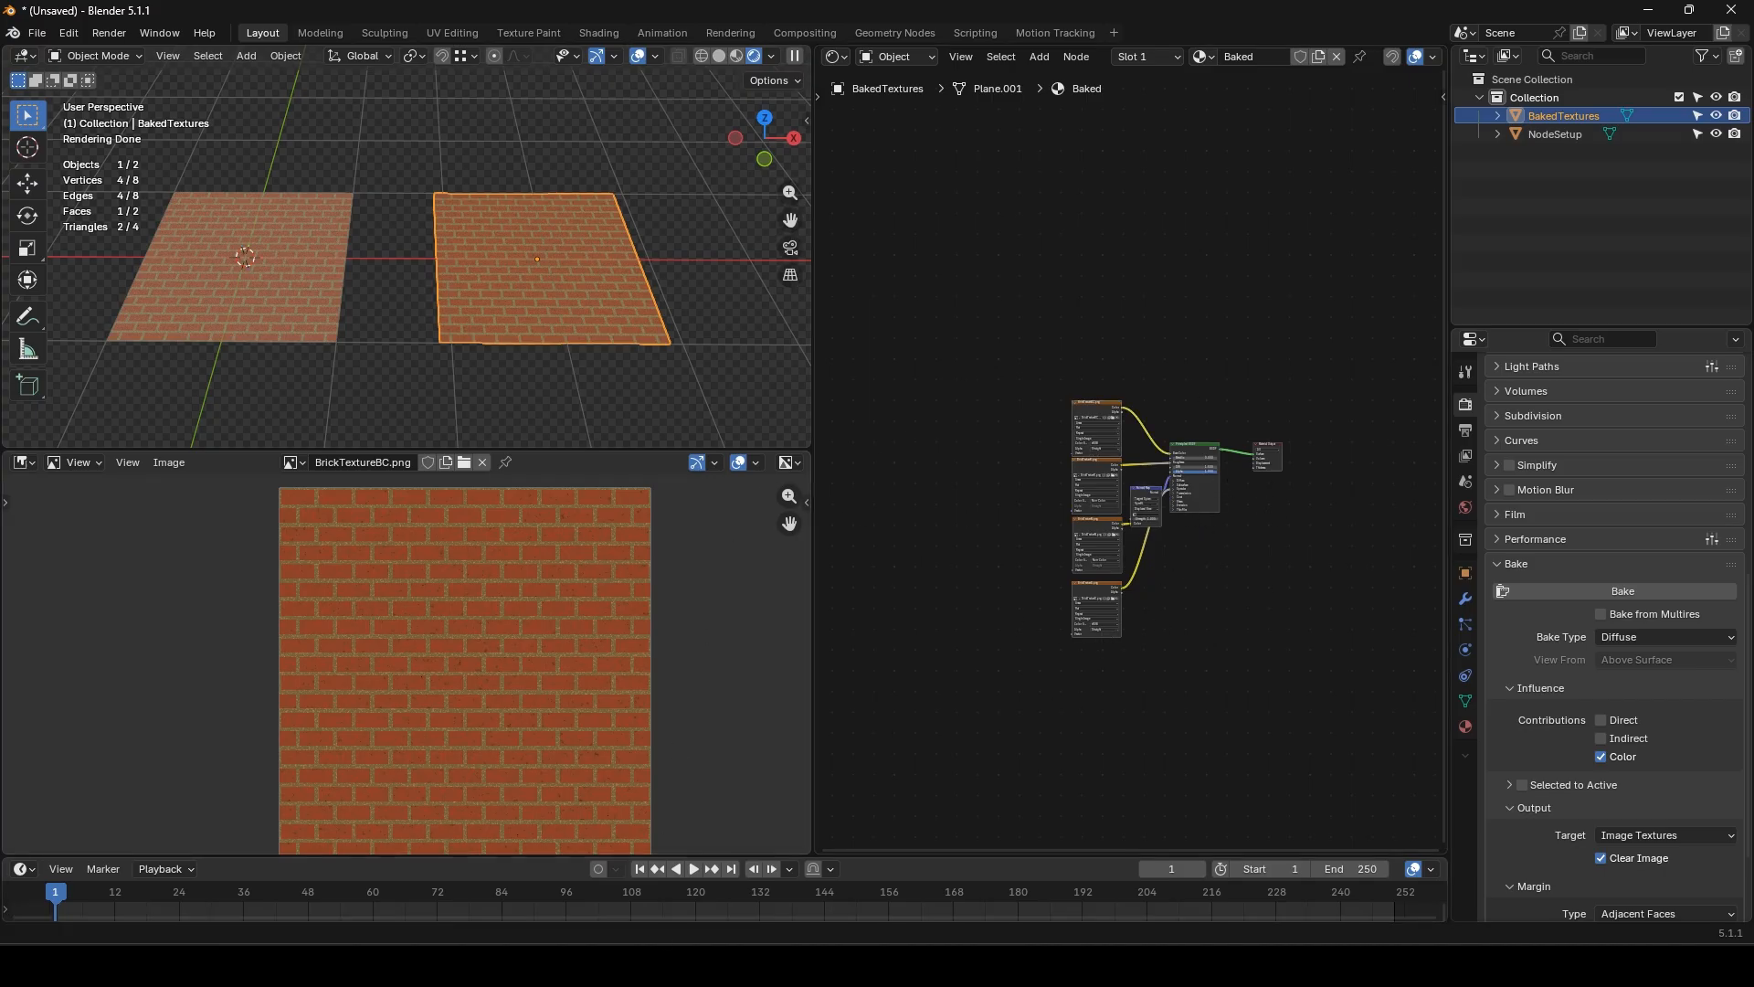
- Switch to the stone paving scene, compare the texturedMesh and Cube materials, and select the Cube's BakeTextureD.png texture node
{"action": "mouse_move", "coordinate": [593, 966]}
{"action": "left_click", "coordinate": [676, 877]}
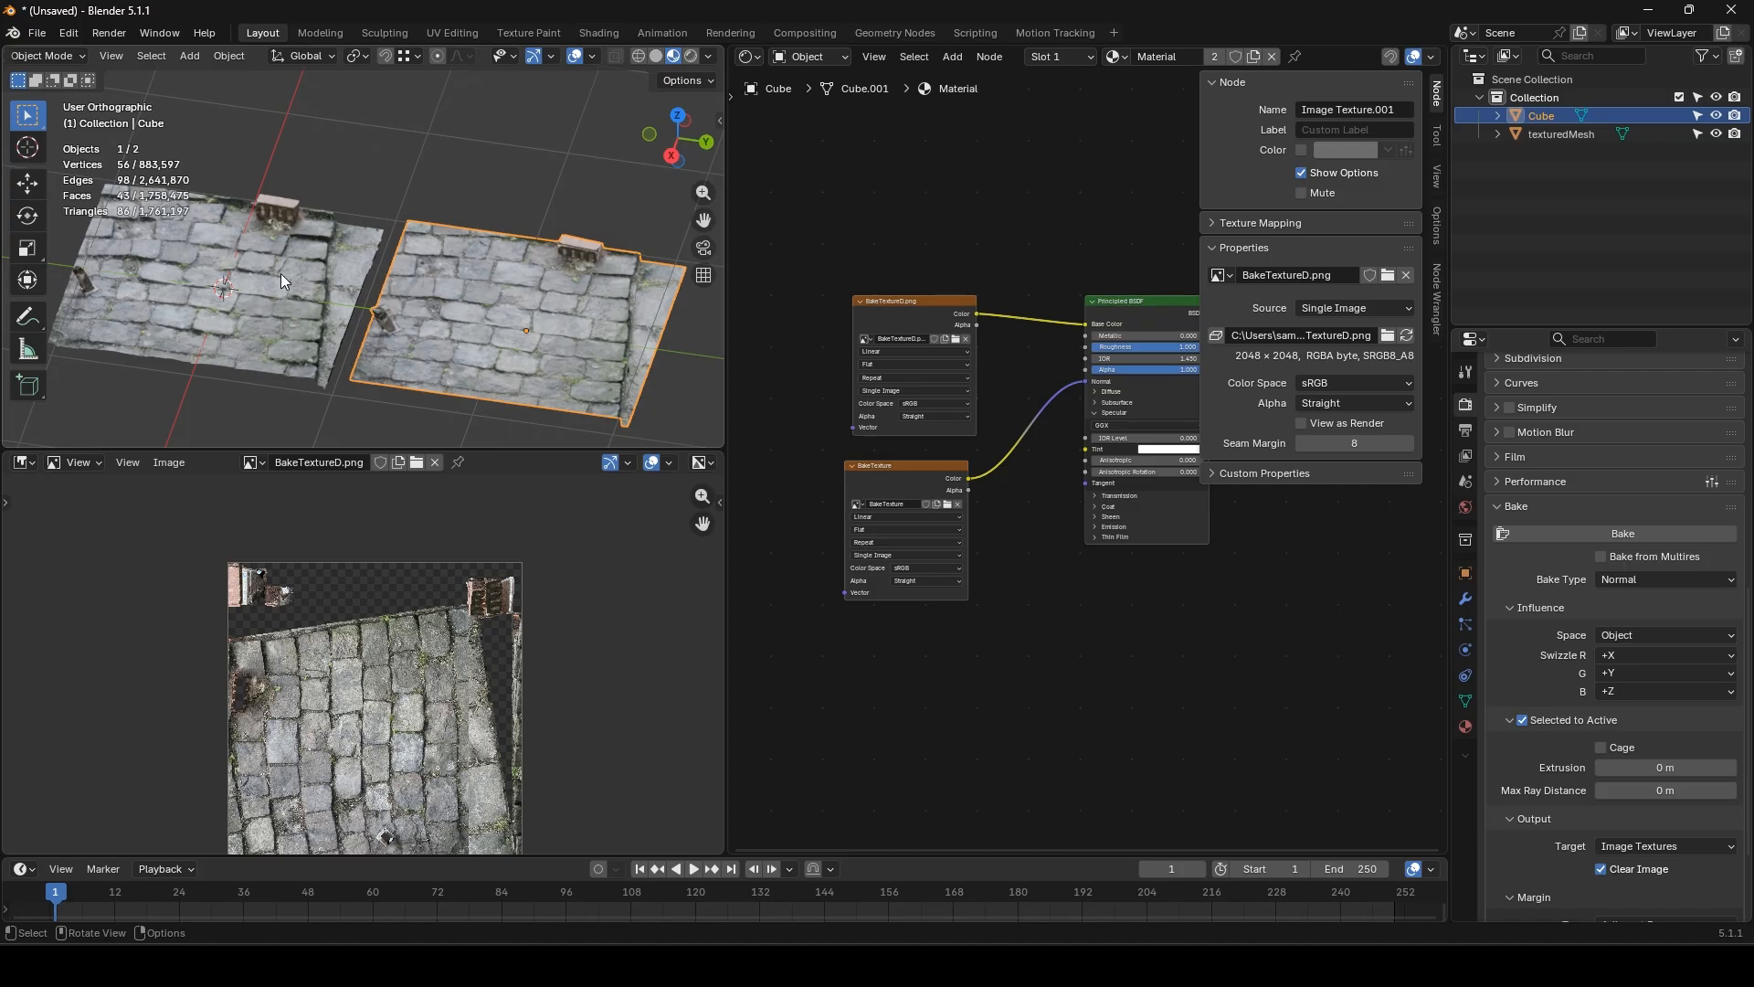
{"action": "left_click", "coordinate": [159, 277]}
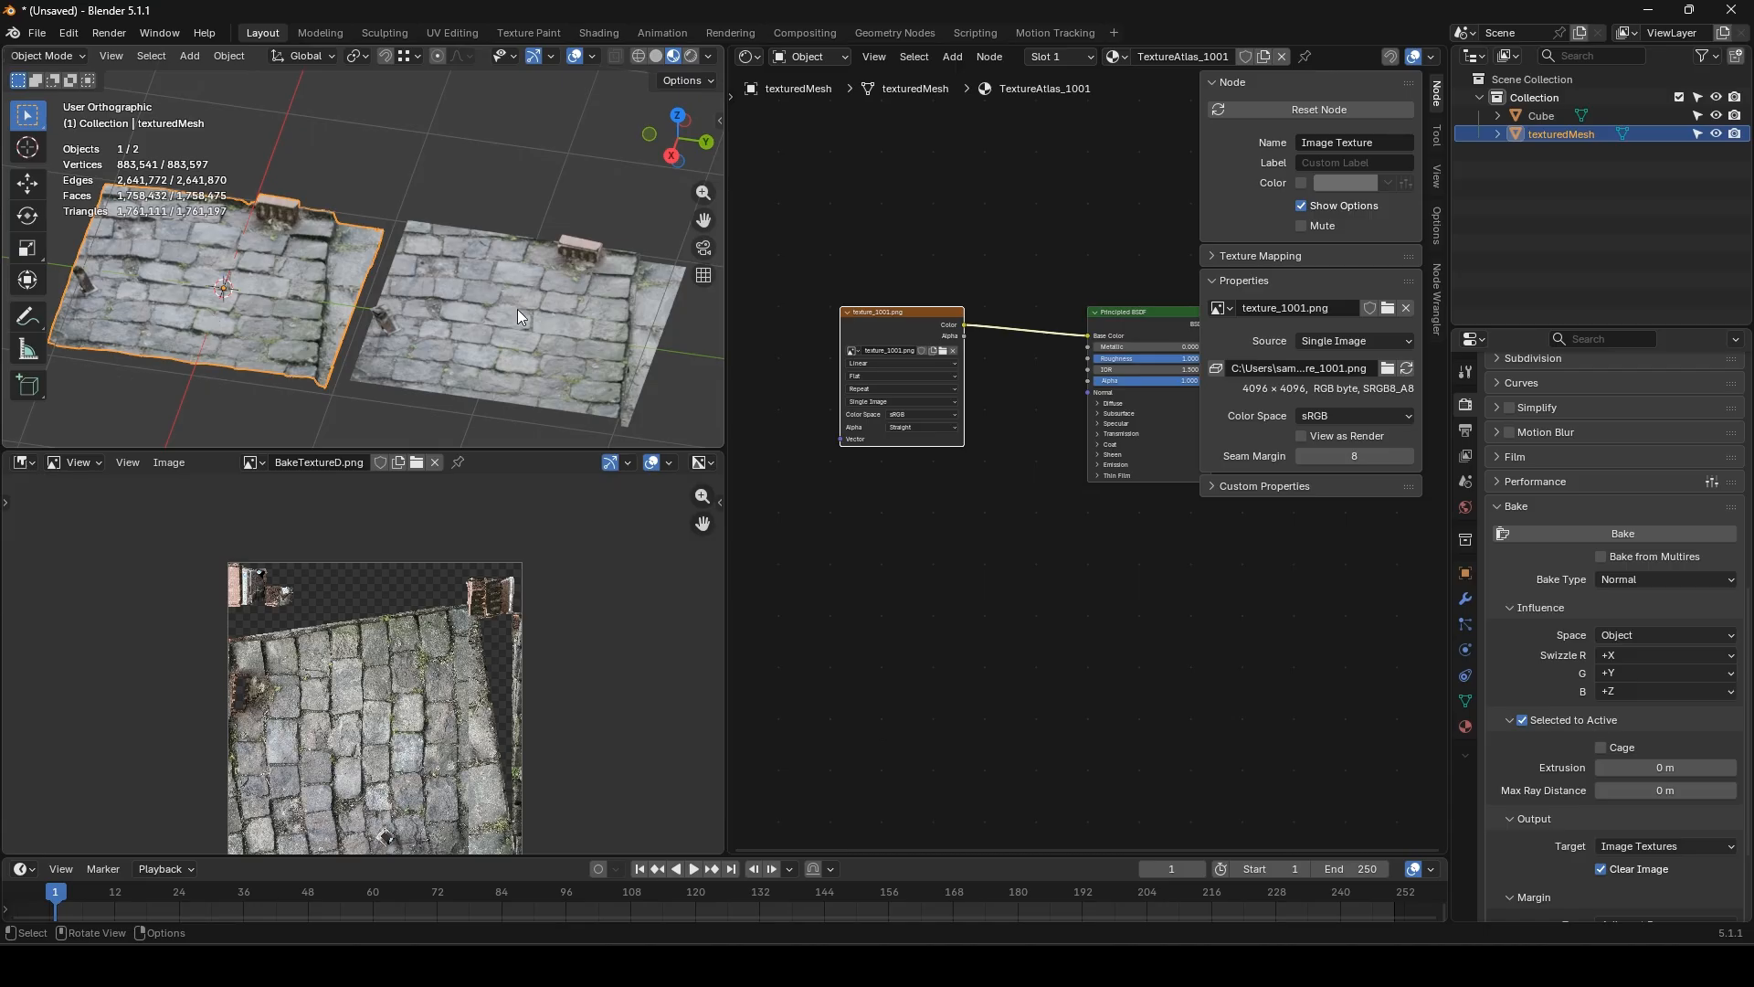
{"action": "left_click", "coordinate": [562, 293]}
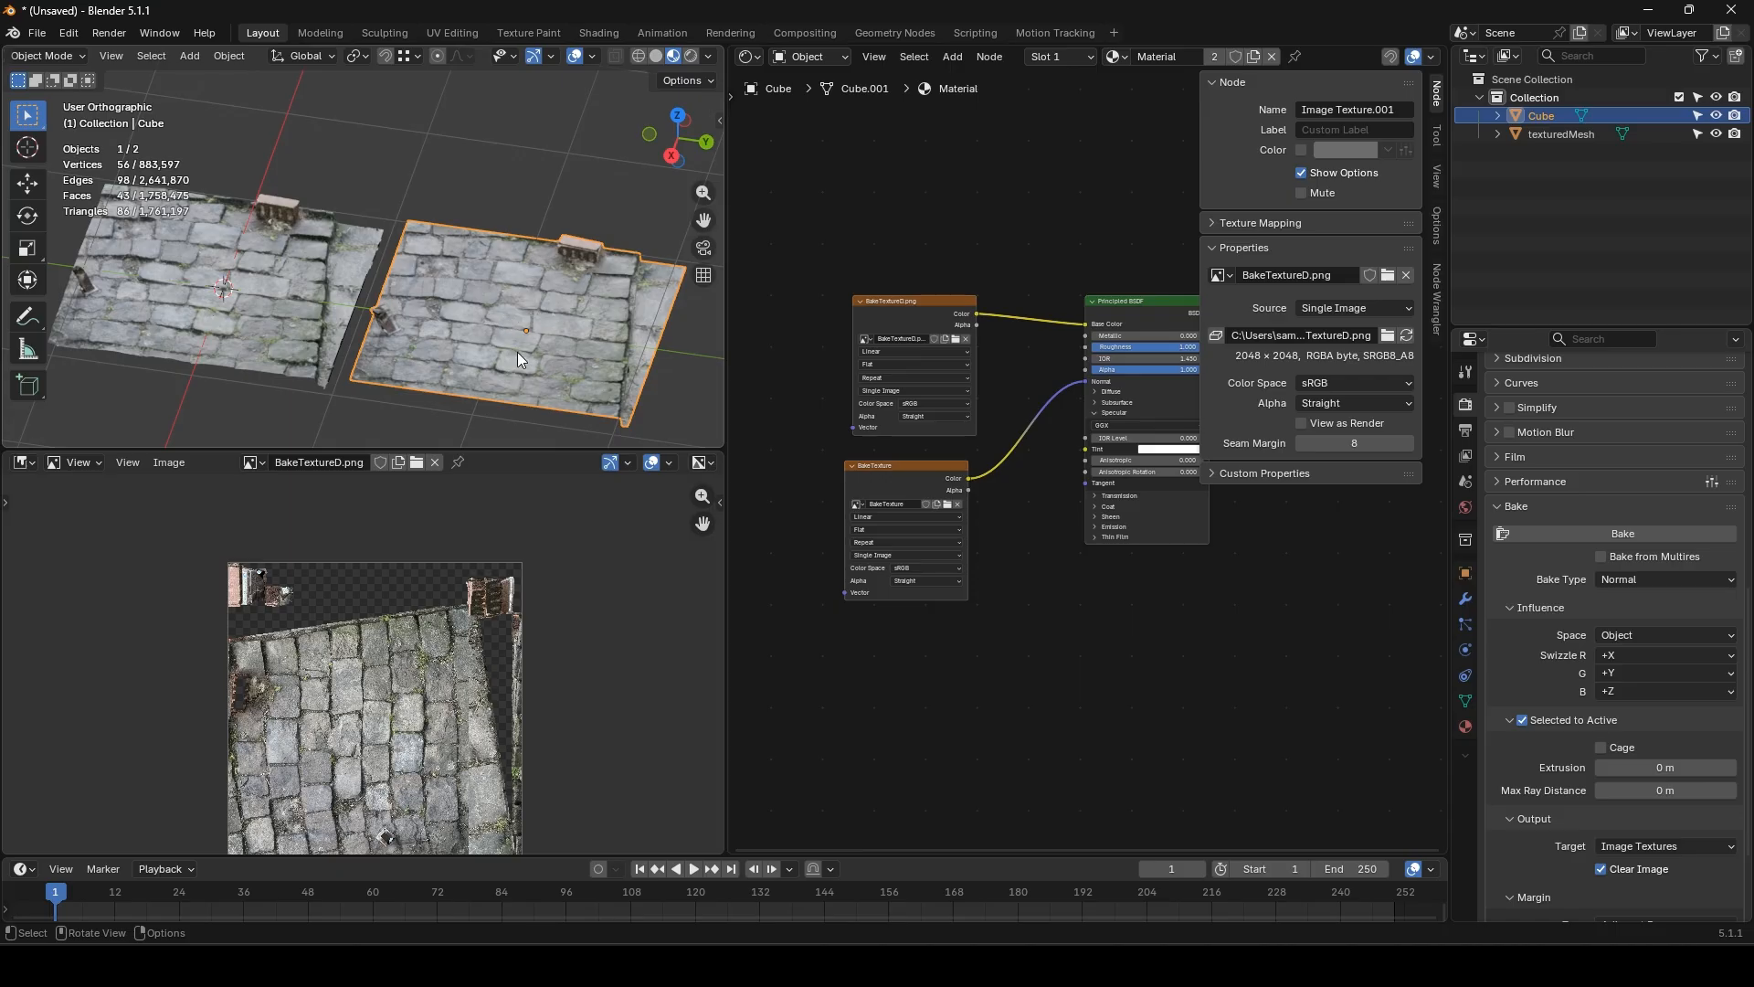
{"action": "mouse_move", "coordinate": [503, 338]}
{"action": "middle_mouse_down"}
{"action": "mouse_move", "coordinate": [503, 307]}
{"action": "mouse_move", "coordinate": [528, 289]}
{"action": "mouse_move", "coordinate": [481, 283]}
{"action": "mouse_move", "coordinate": [527, 347]}
{"action": "middle_mouse_up"}
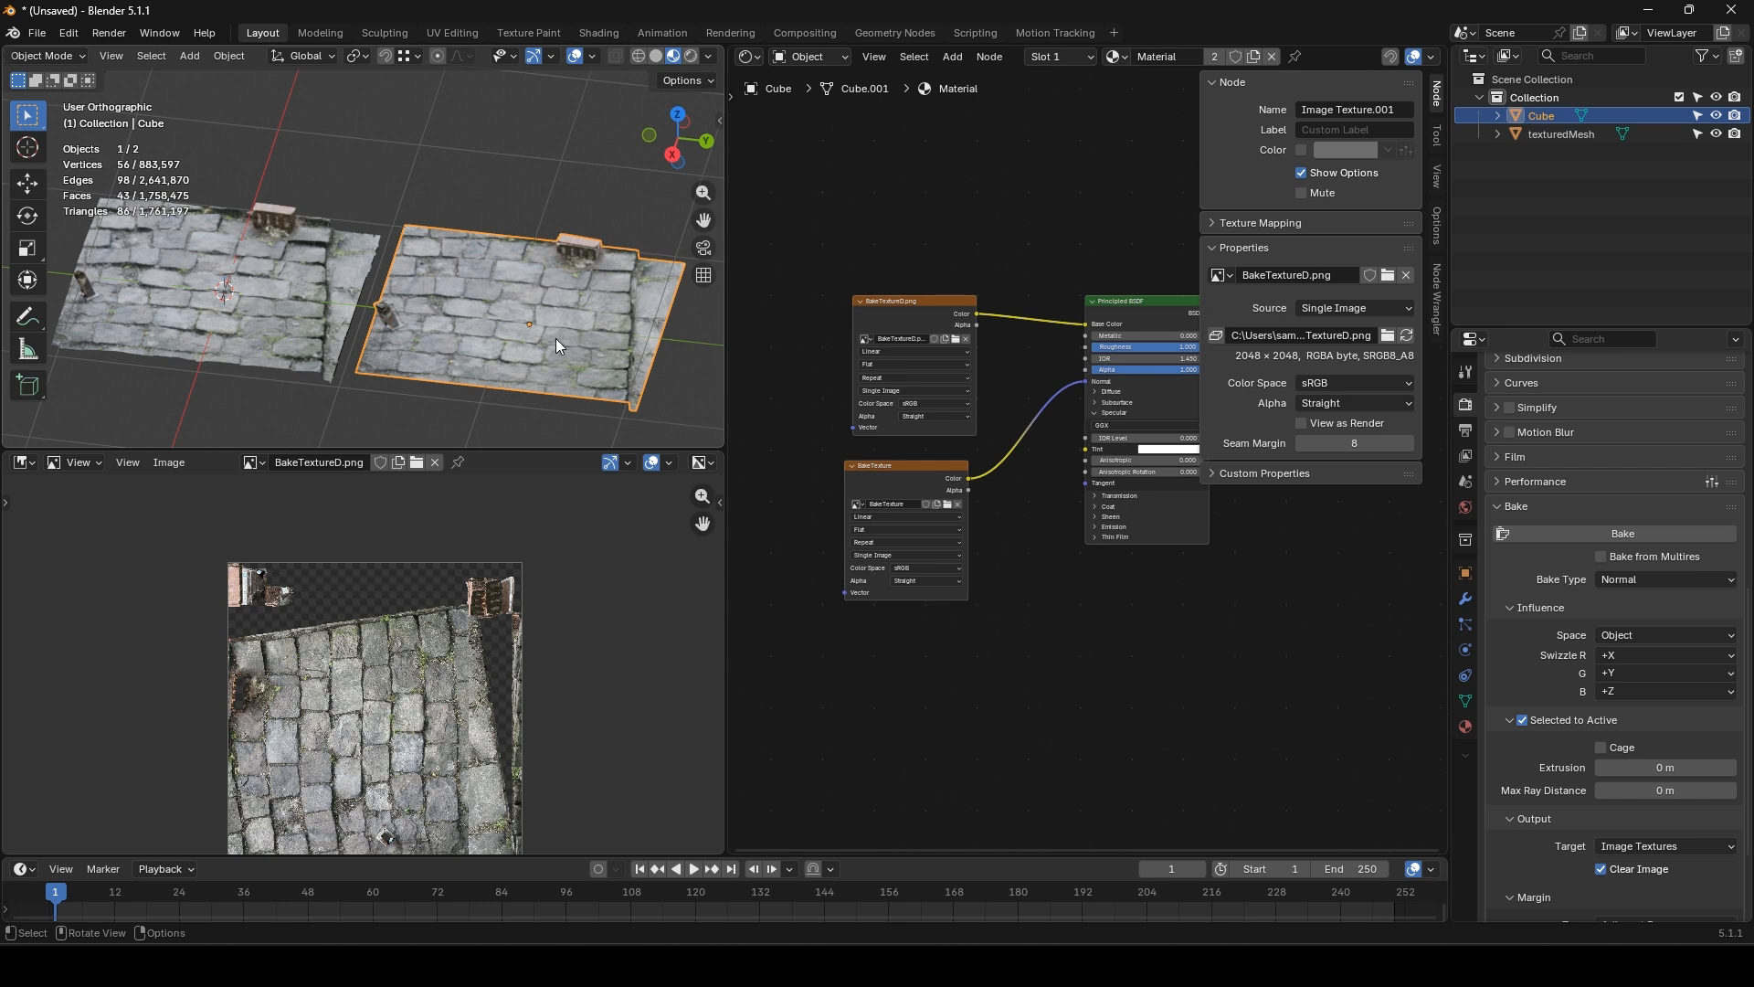
{"action": "left_click", "coordinate": [913, 304]}
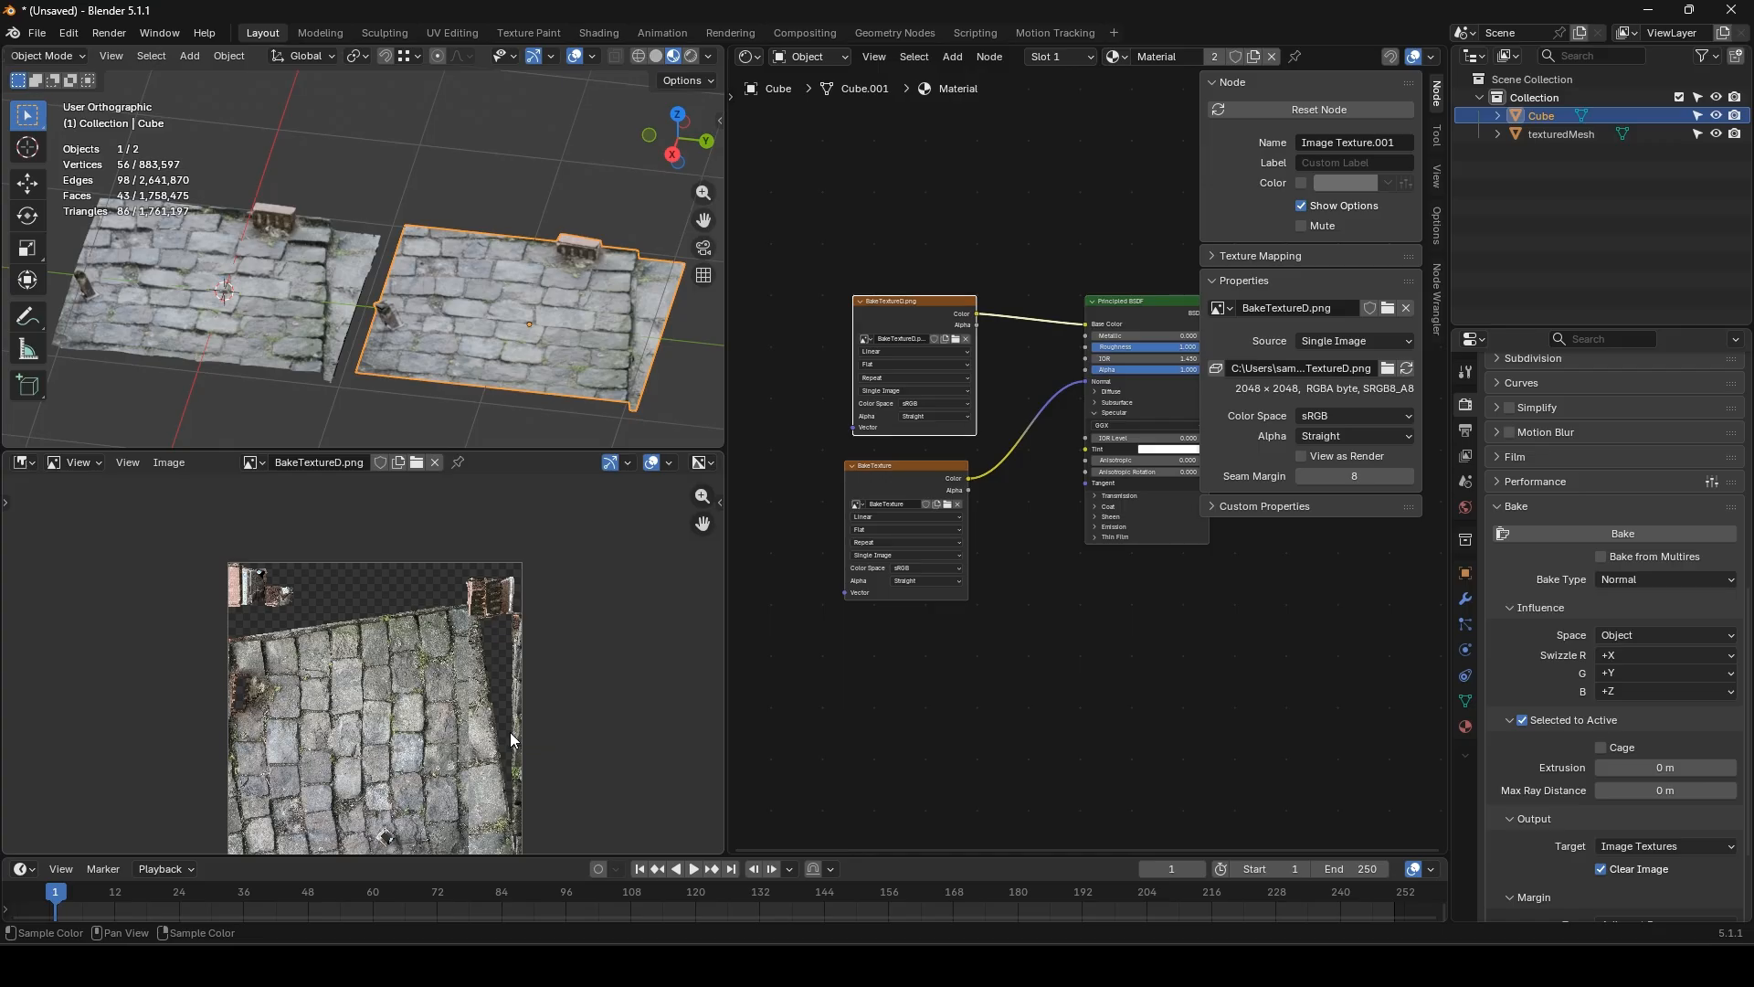
- Switch back to the brick scene and examine the procedural BrickTexture nodes of the NodeSetup plane up close
{"action": "mouse_move", "coordinate": [590, 964]}
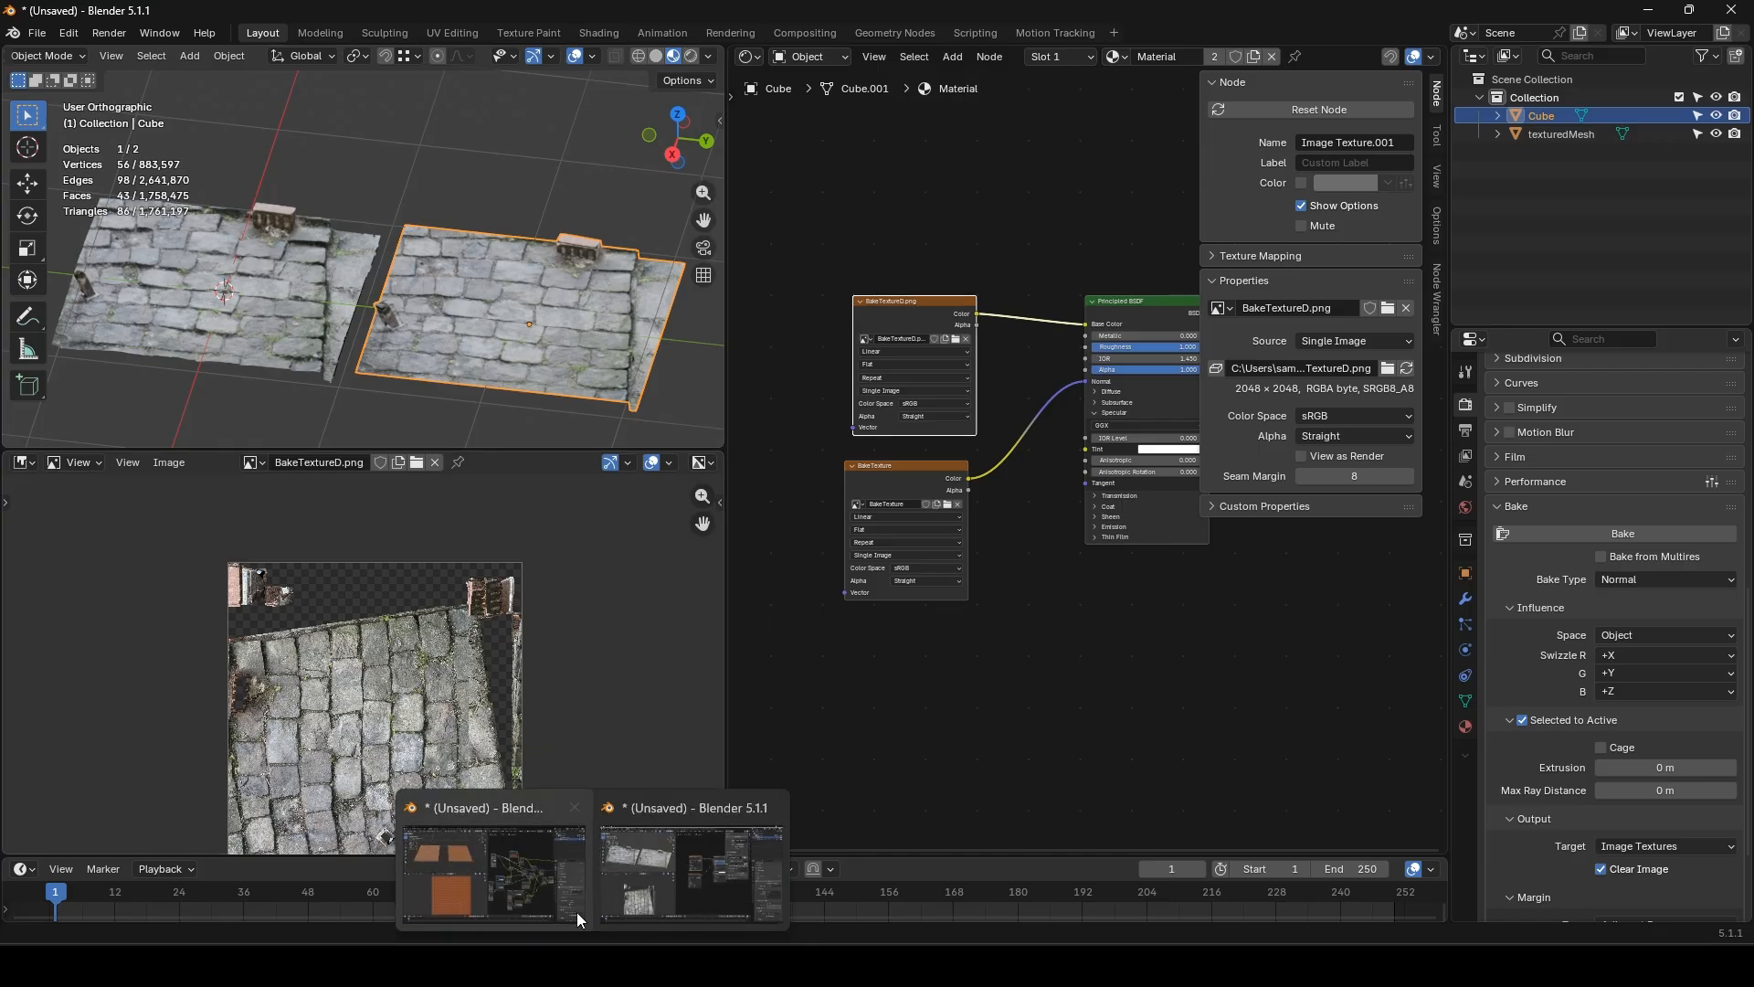
{"action": "left_click", "coordinate": [575, 904]}
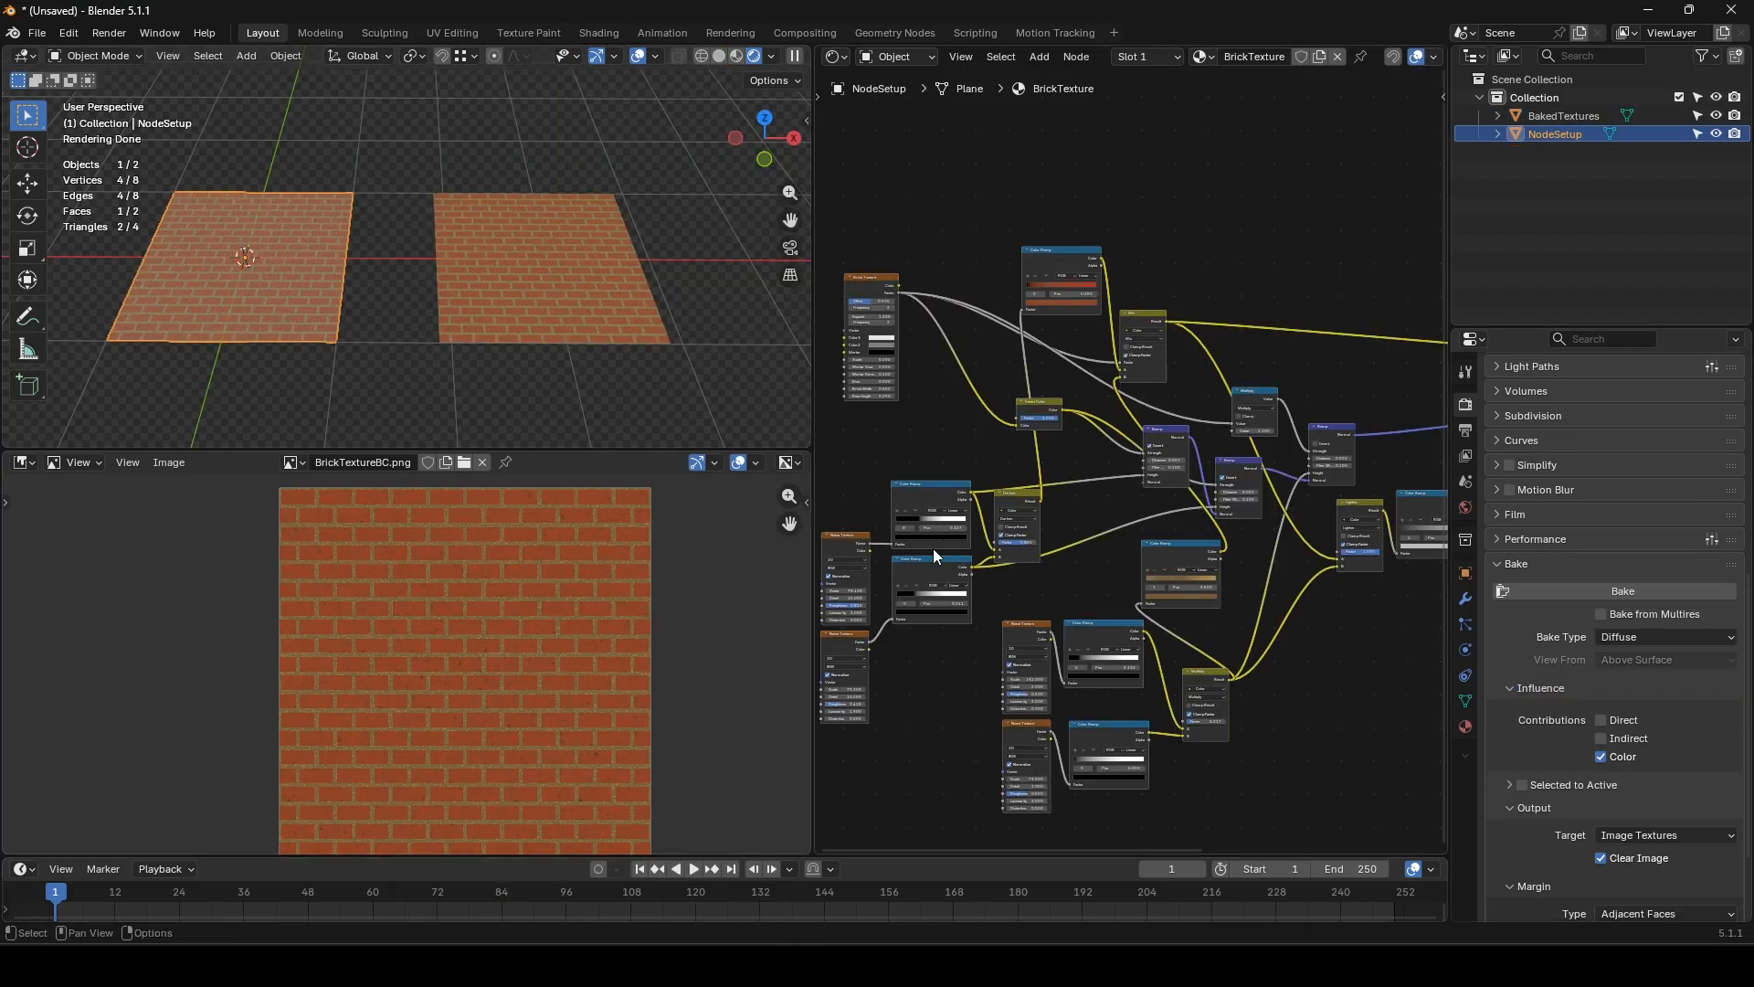
{"action": "scroll", "coordinate": [945, 549], "scroll_direction": "up", "scroll_amount": 3}
{"action": "middle_click_drag", "start_coordinate": [945, 548], "coordinate": [1044, 559]}
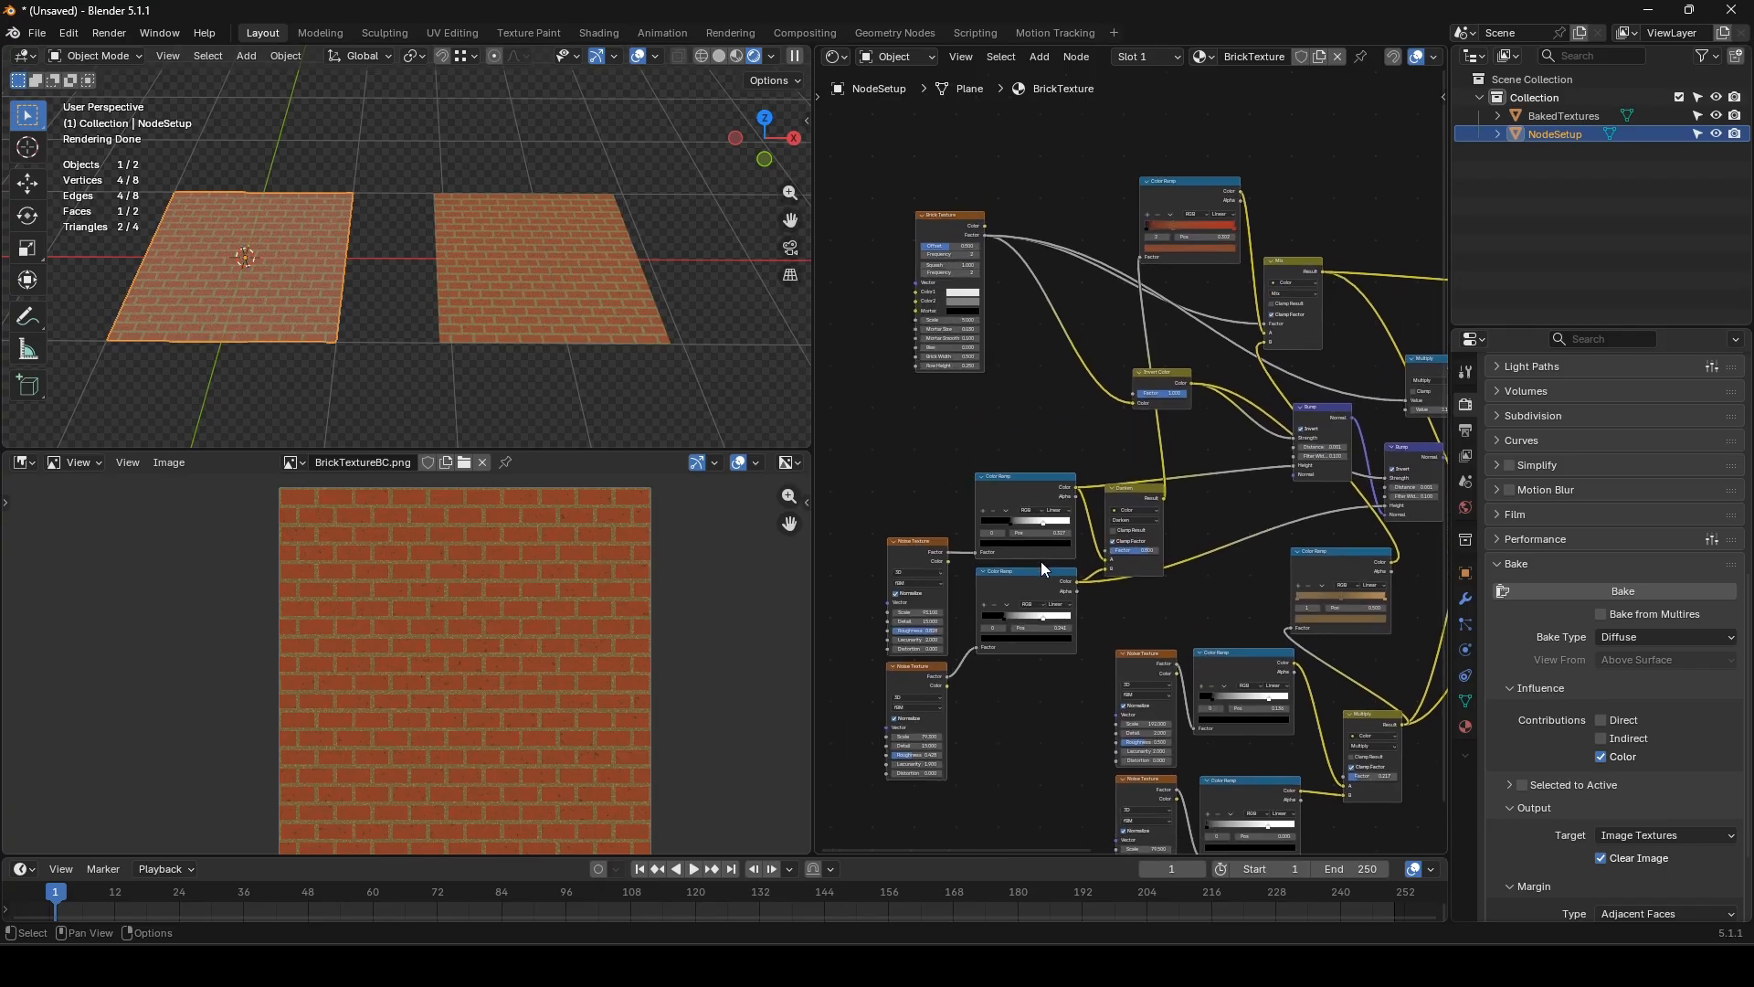
{"action": "middle_click_drag", "start_coordinate": [967, 469], "coordinate": [896, 506]}
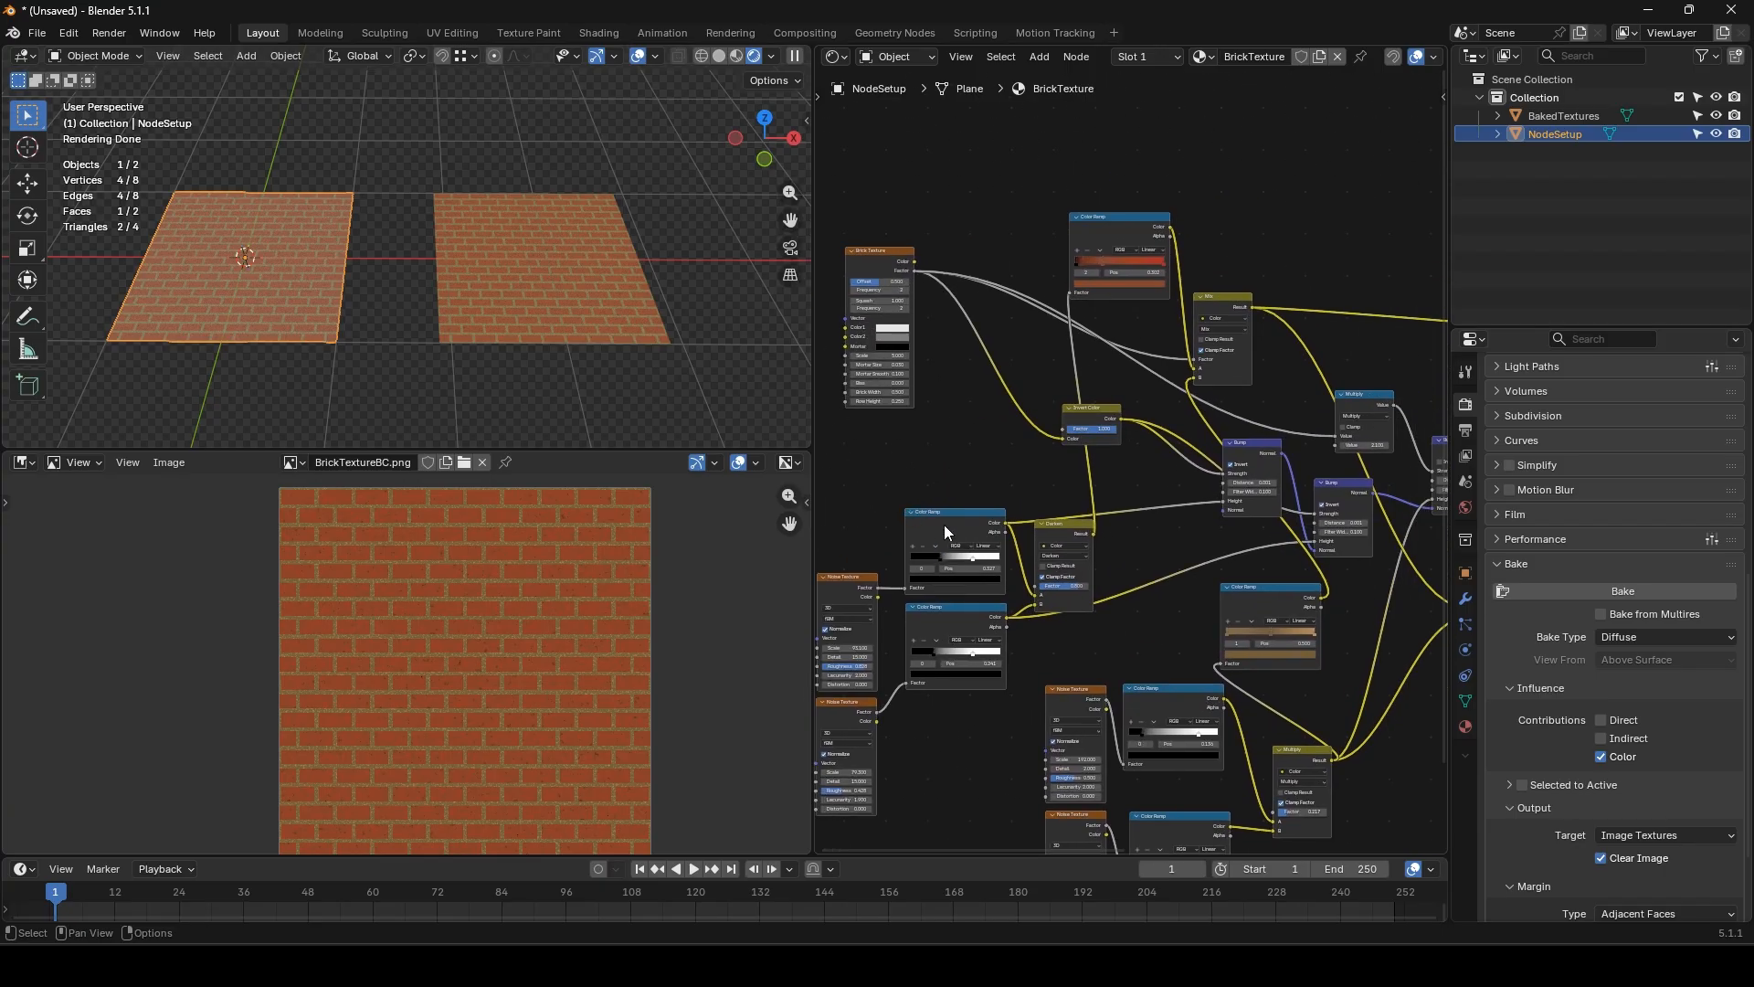
{"action": "middle_click_drag", "start_coordinate": [1059, 549], "coordinate": [995, 511]}
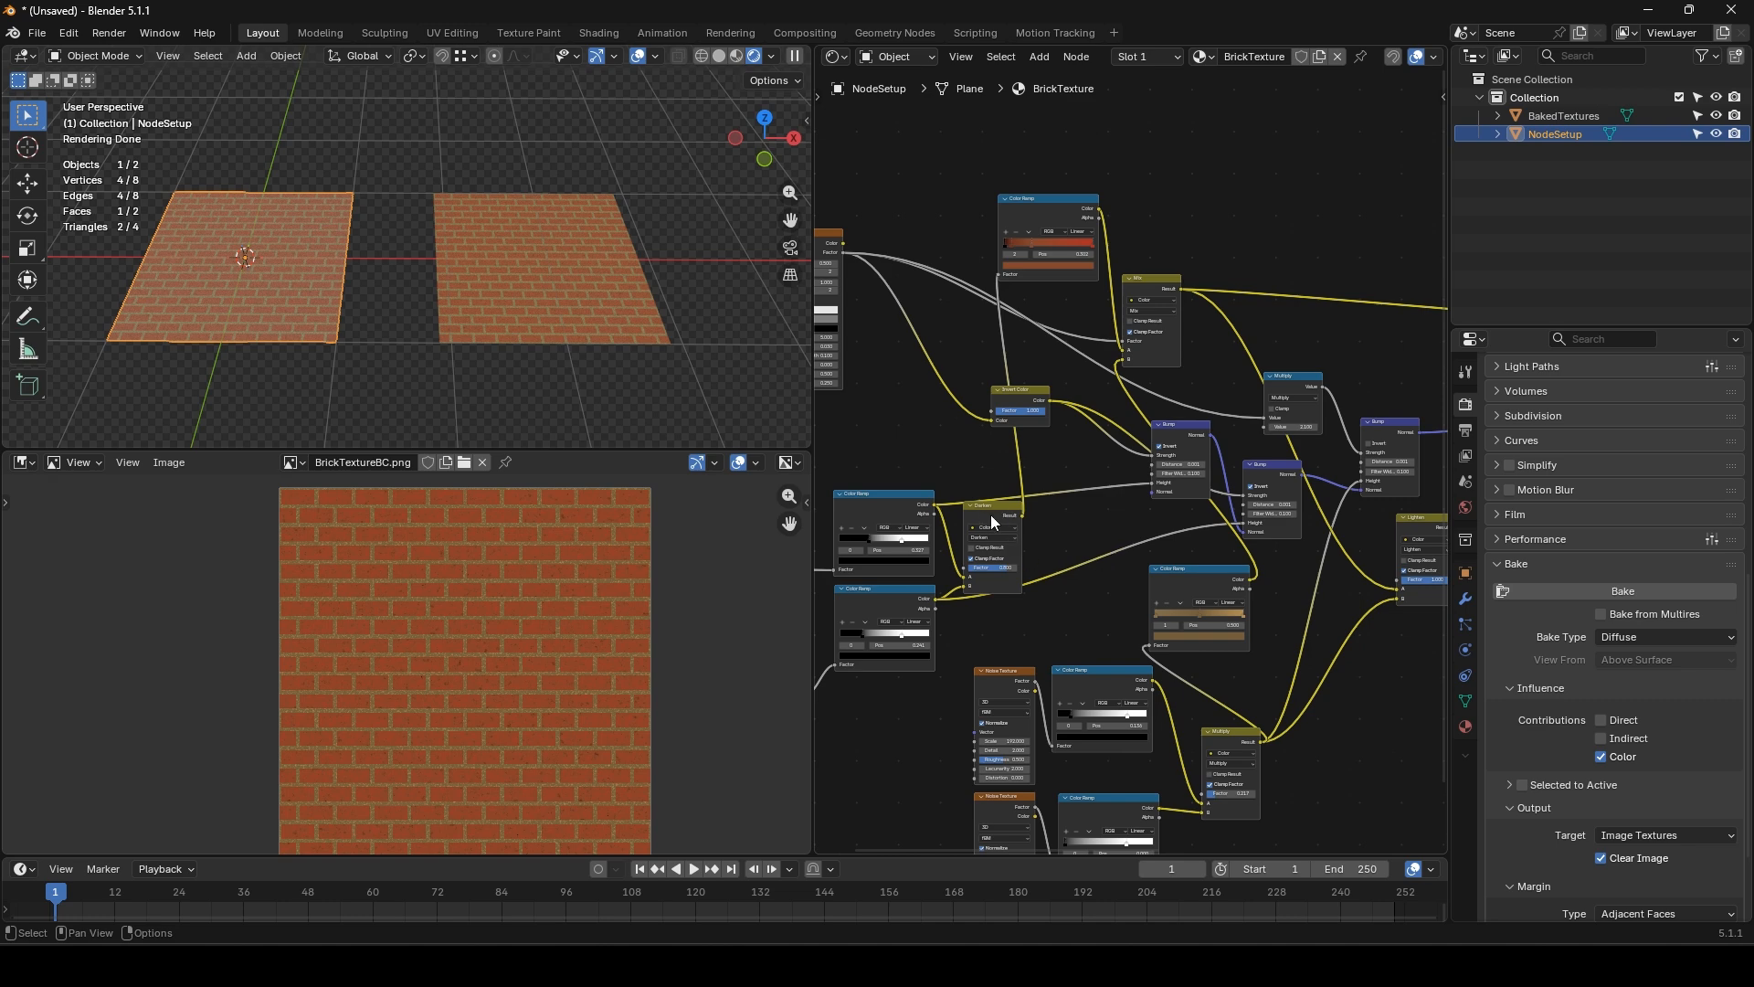
{"action": "scroll", "coordinate": [1033, 559], "scroll_direction": "down", "scroll_amount": 1}
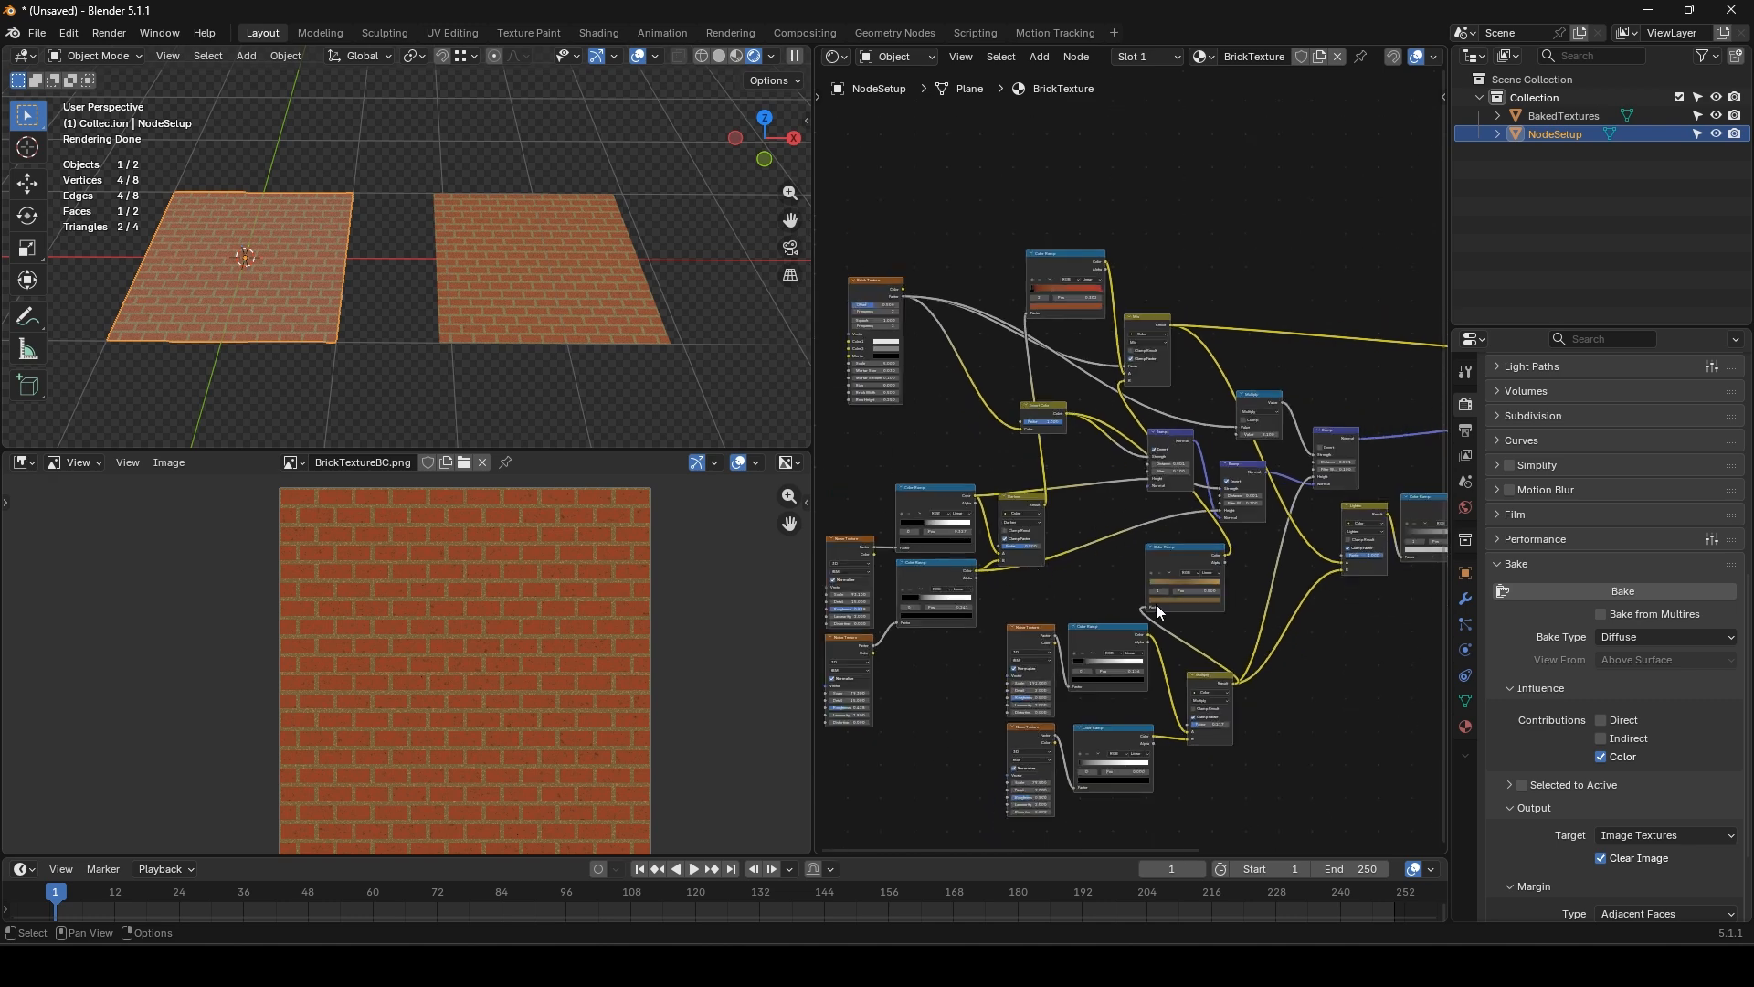
{"action": "scroll", "coordinate": [1151, 608], "scroll_direction": "down", "scroll_amount": 1}
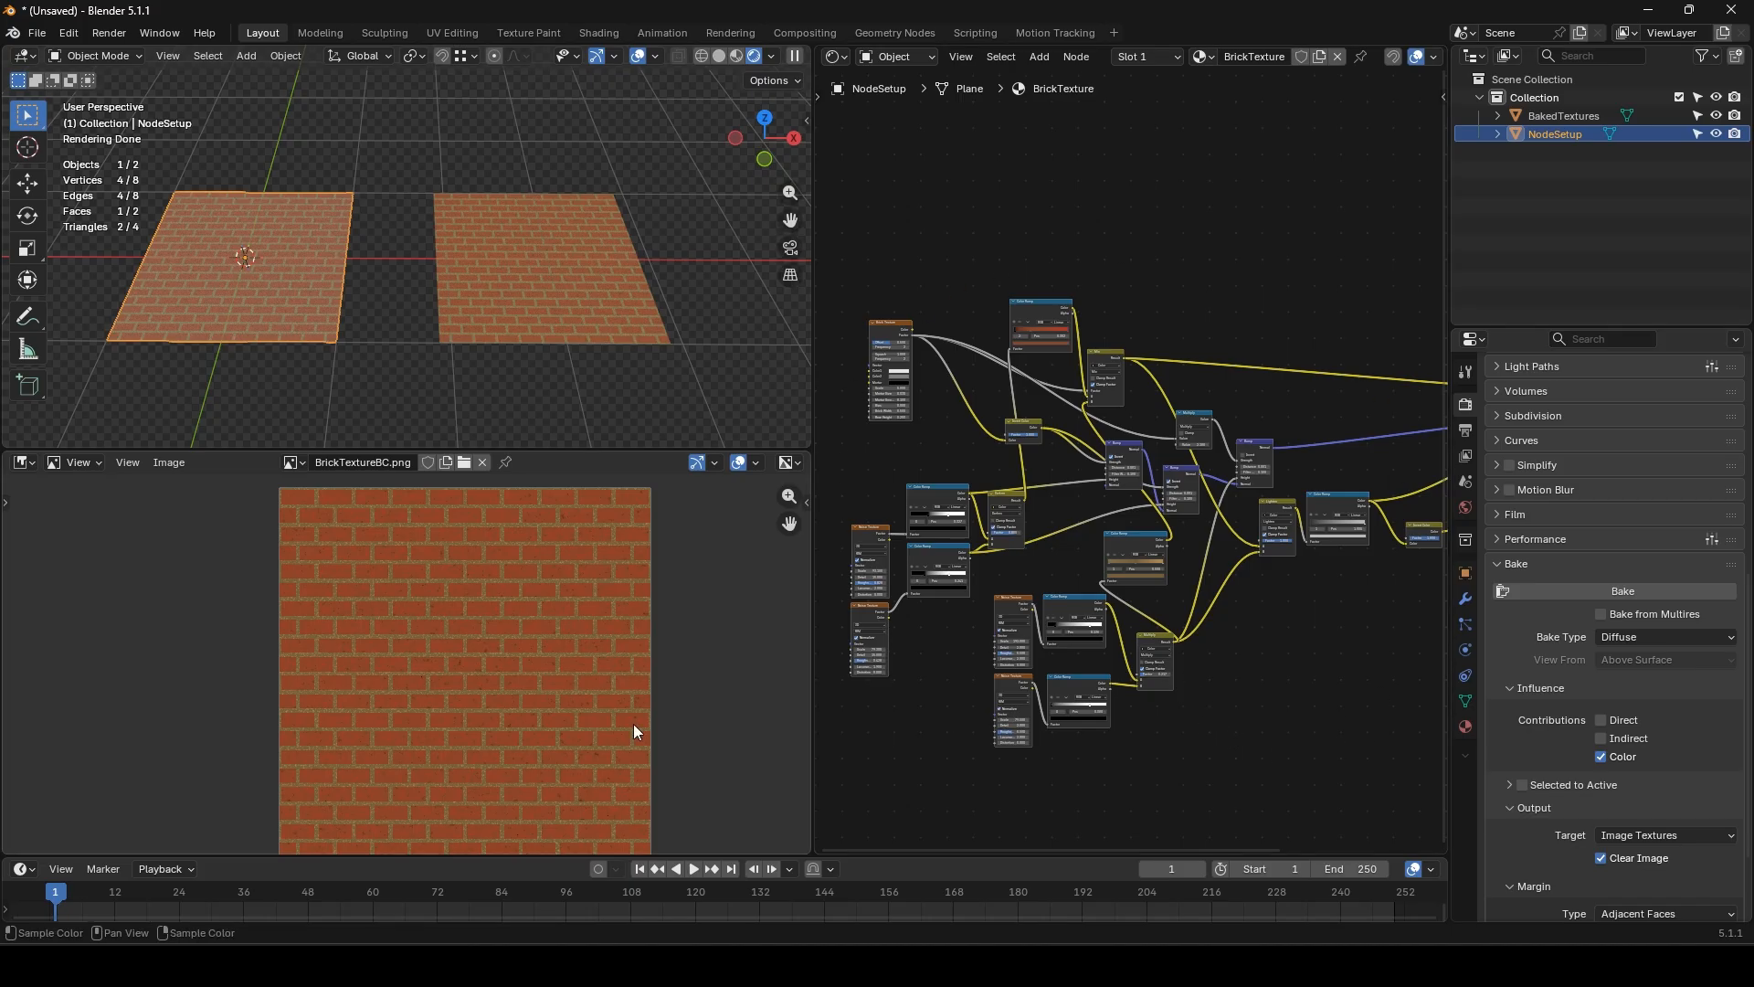
- Return to the stone paving scene and show the texturedMesh's texture_1001.png image in the image editor
{"action": "left_click", "coordinate": [667, 811]}
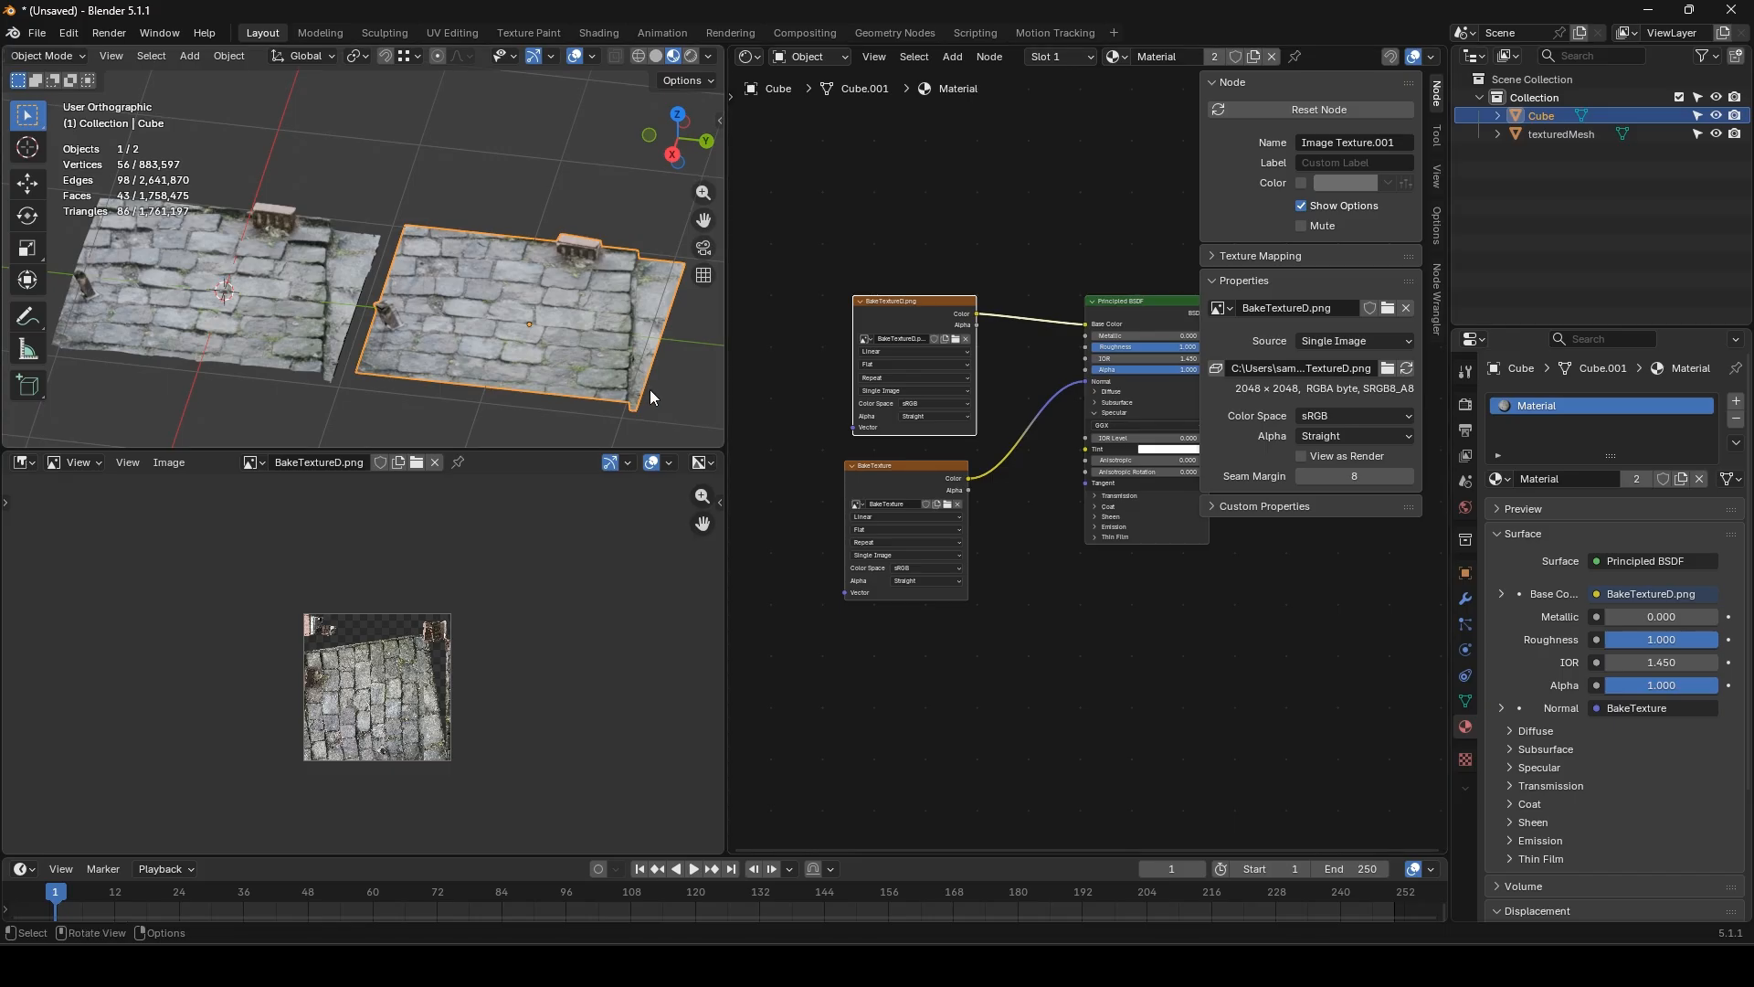
{"action": "left_click", "coordinate": [228, 270]}
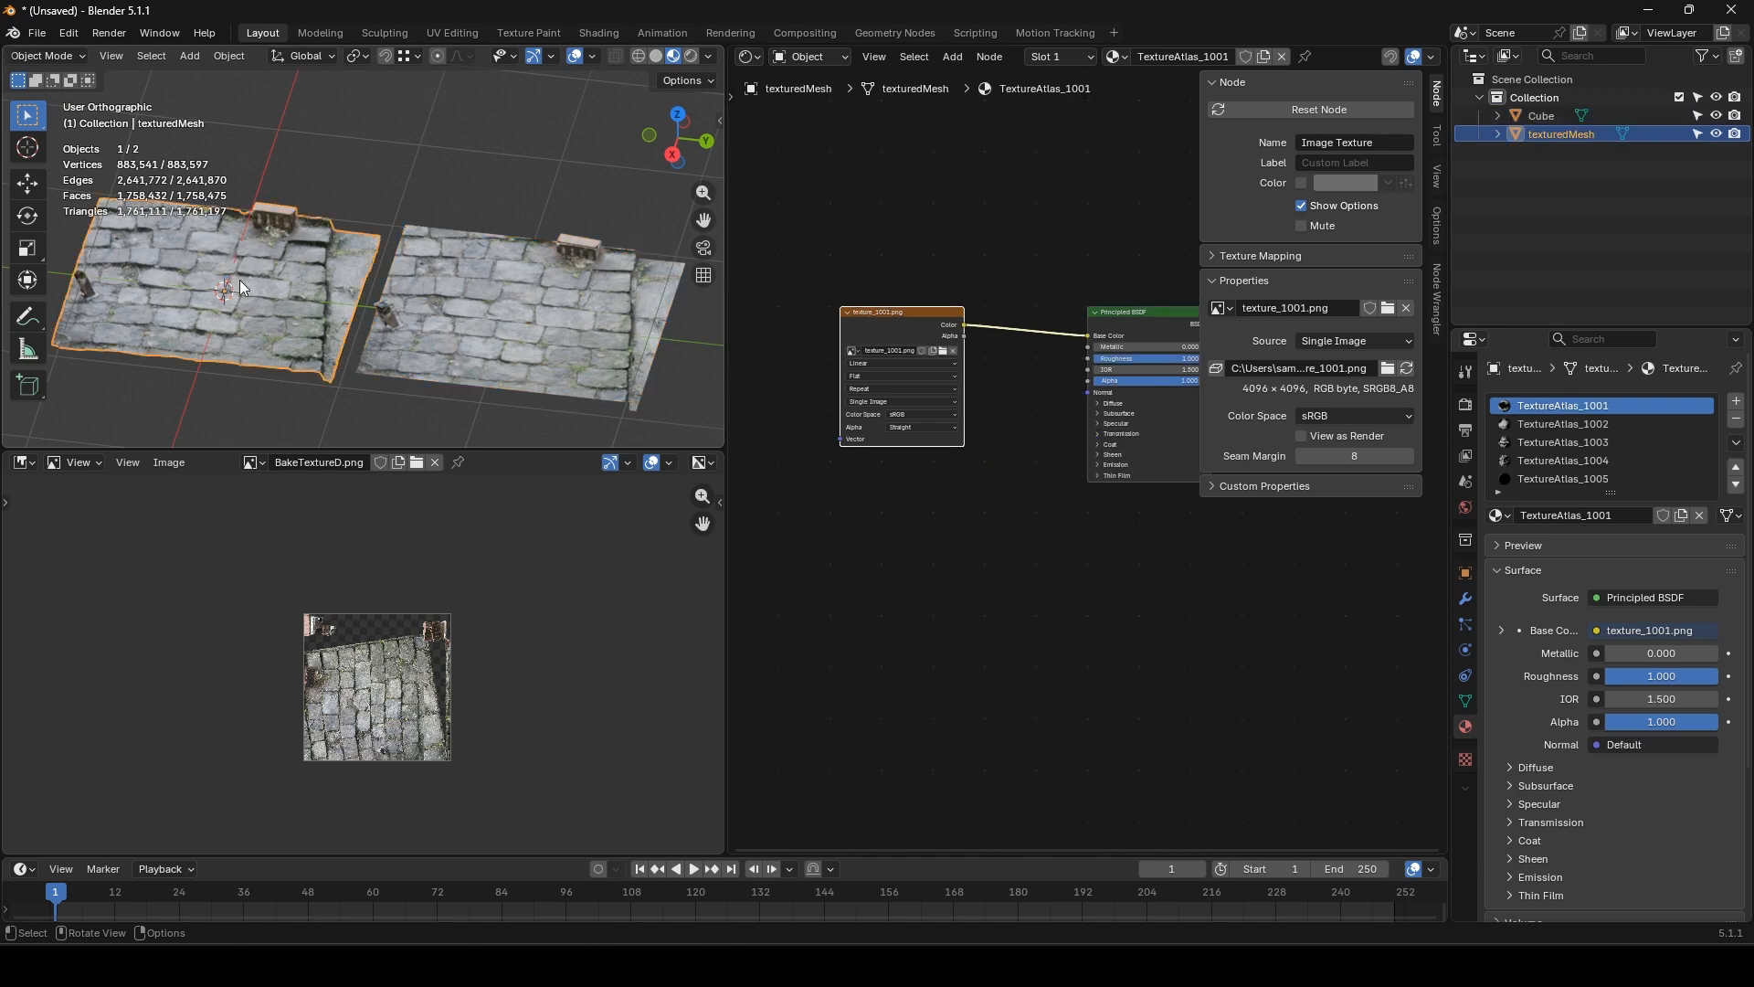
{"action": "left_click", "coordinate": [877, 319]}
{"action": "scroll", "coordinate": [366, 718], "scroll_direction": "up", "scroll_amount": 4}
{"action": "scroll", "coordinate": [352, 651], "scroll_direction": "down", "scroll_amount": 3}
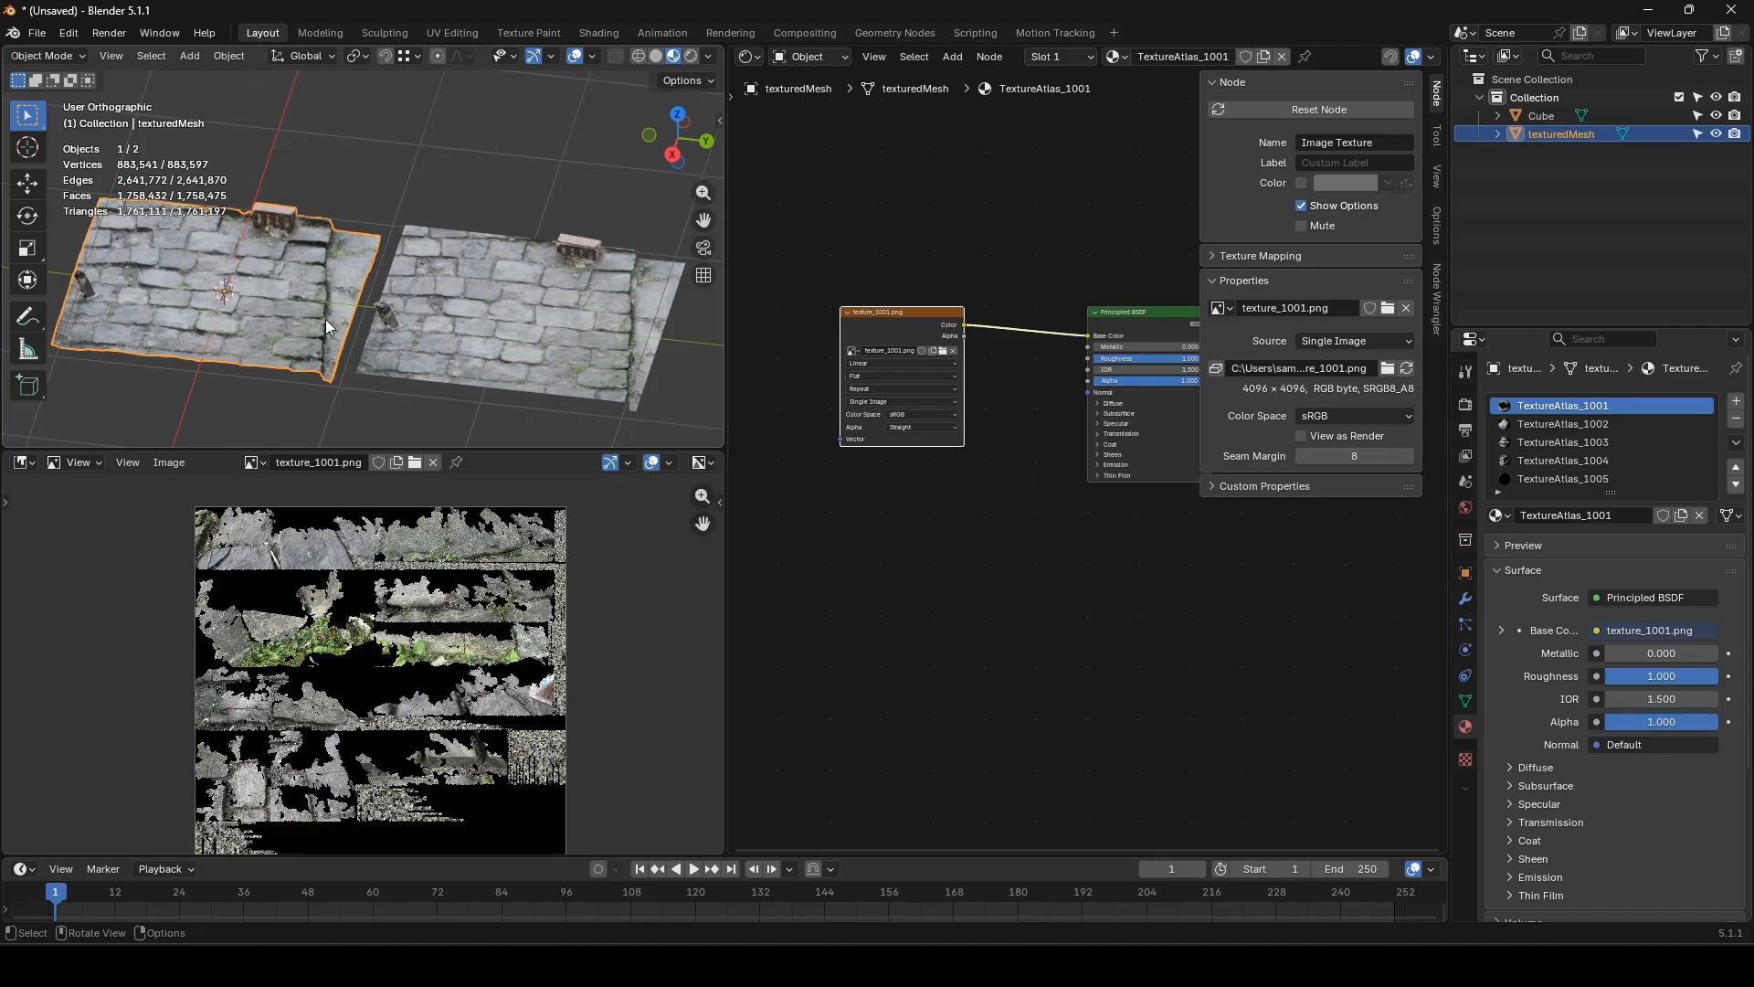
- Put the texturedMesh in Edit Mode and set the image editor to Paint mode to display its full UV layout
{"action": "key", "text": "Tab"}
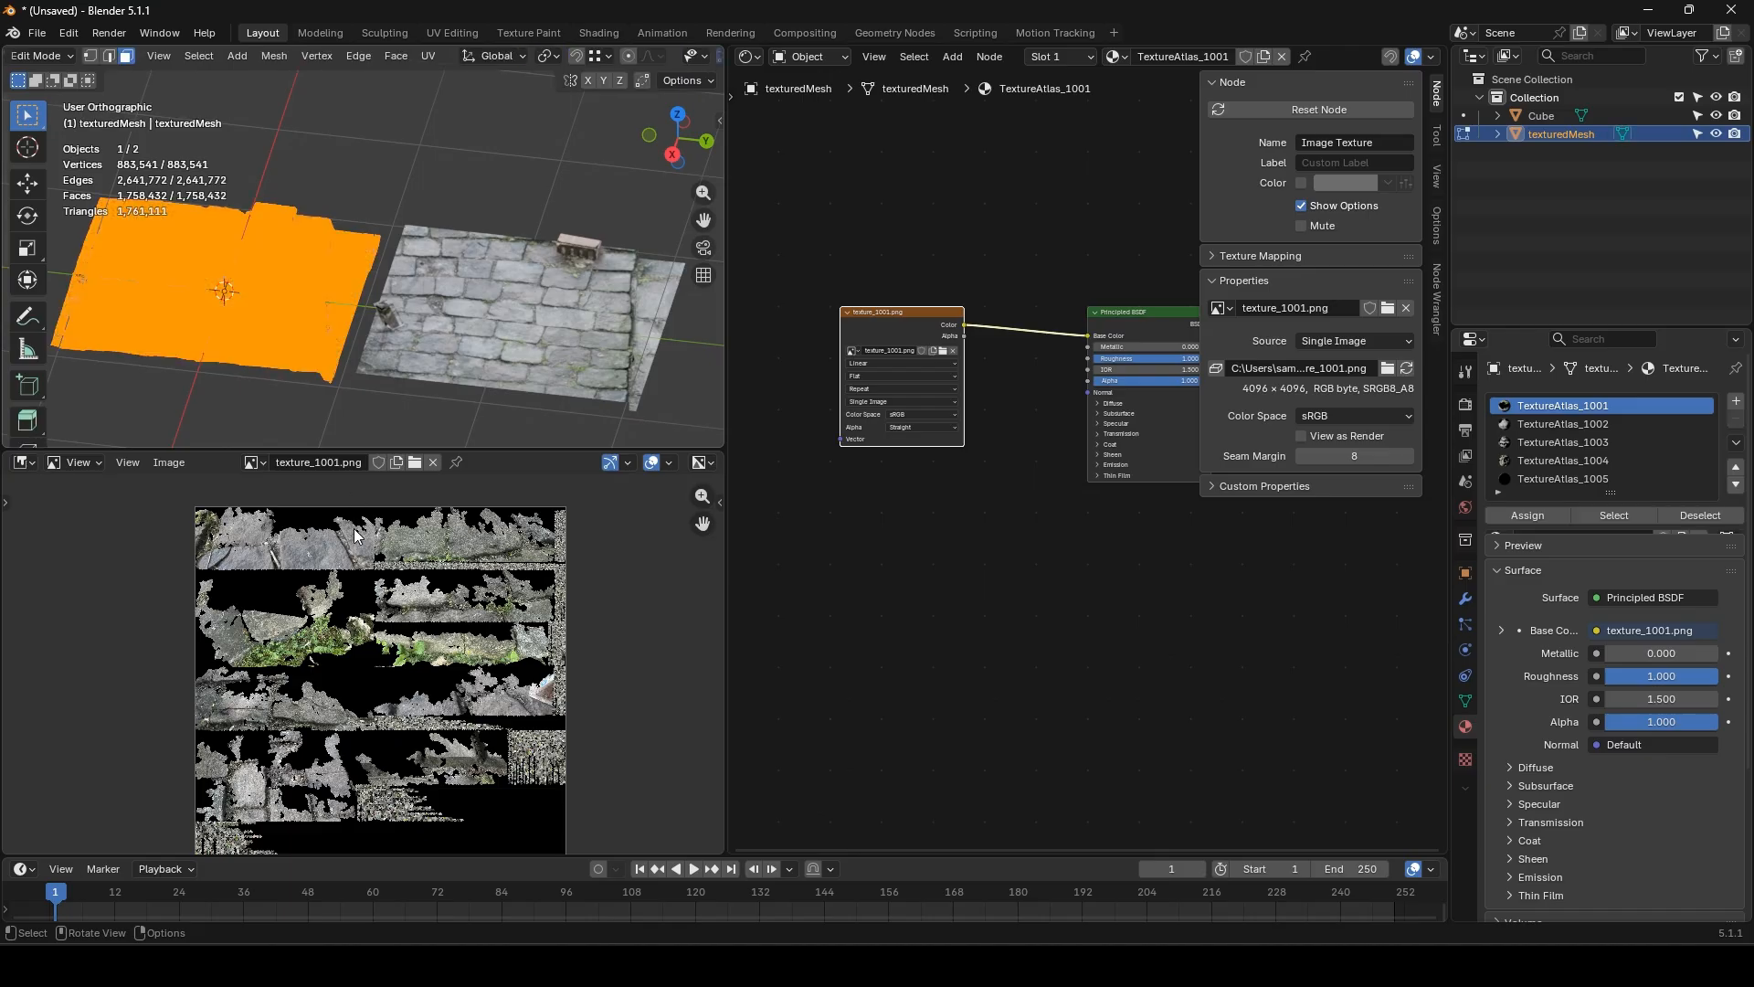
{"action": "left_click", "coordinate": [75, 463]}
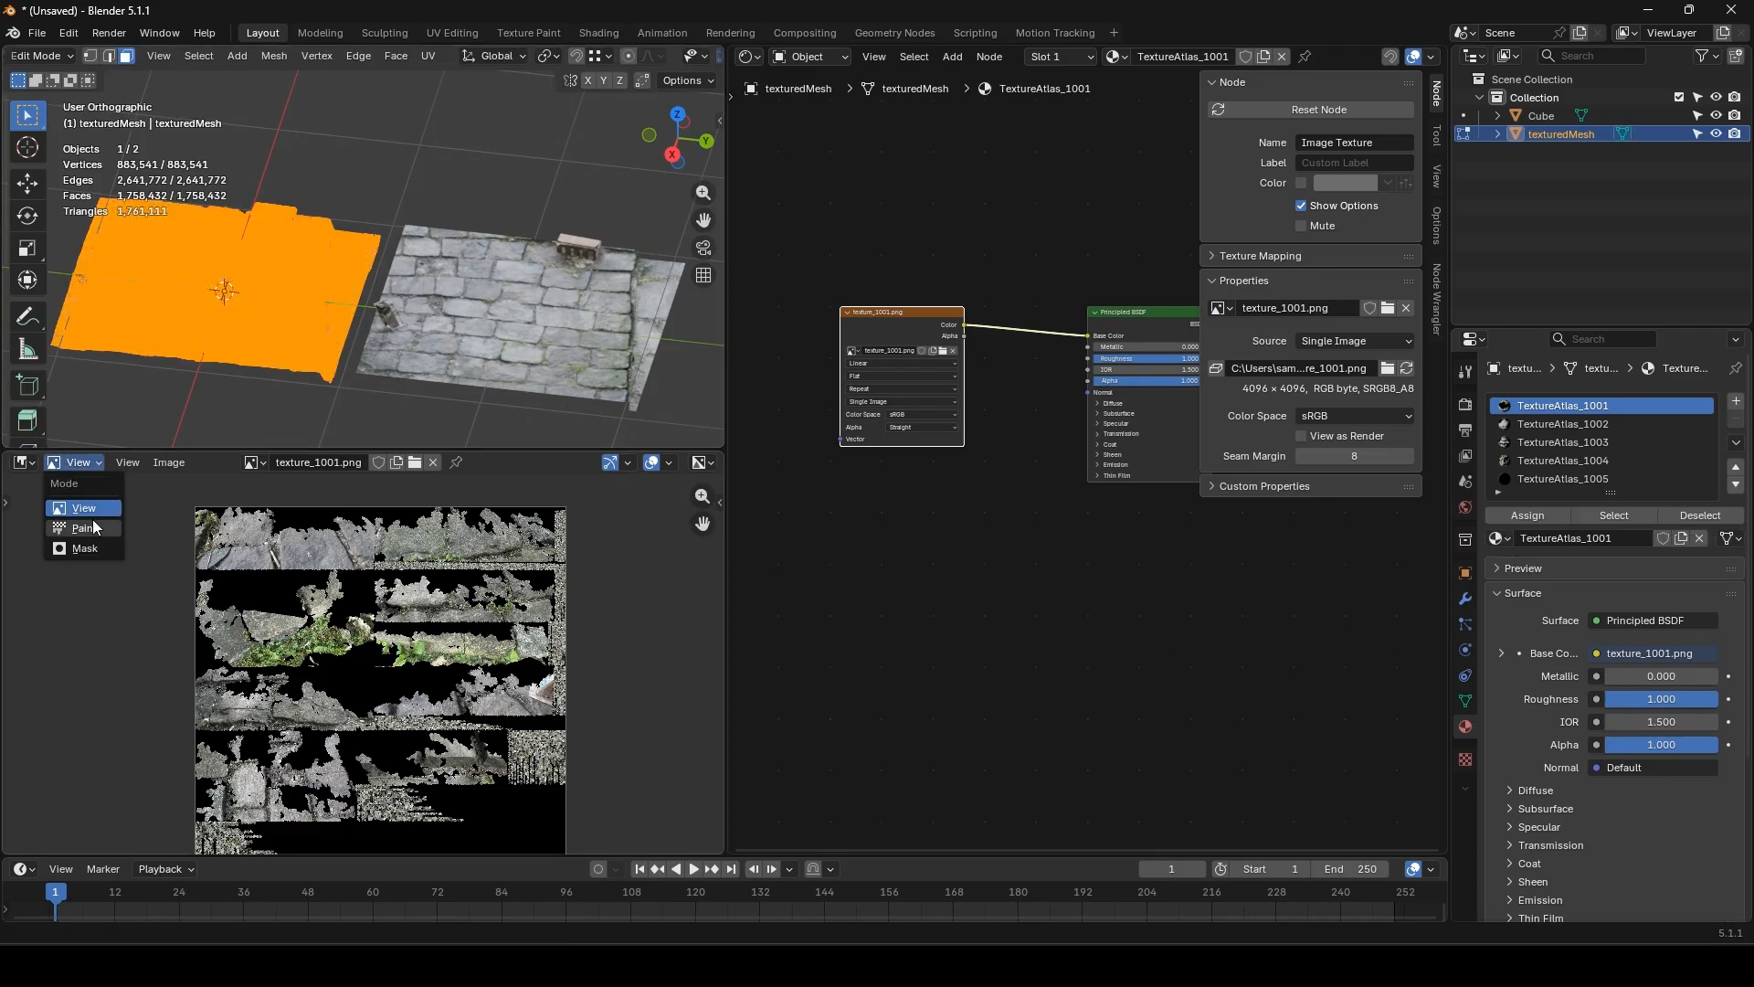
{"action": "left_click", "coordinate": [83, 527]}
{"action": "middle_click_drag", "start_coordinate": [587, 655], "coordinate": [434, 645]}
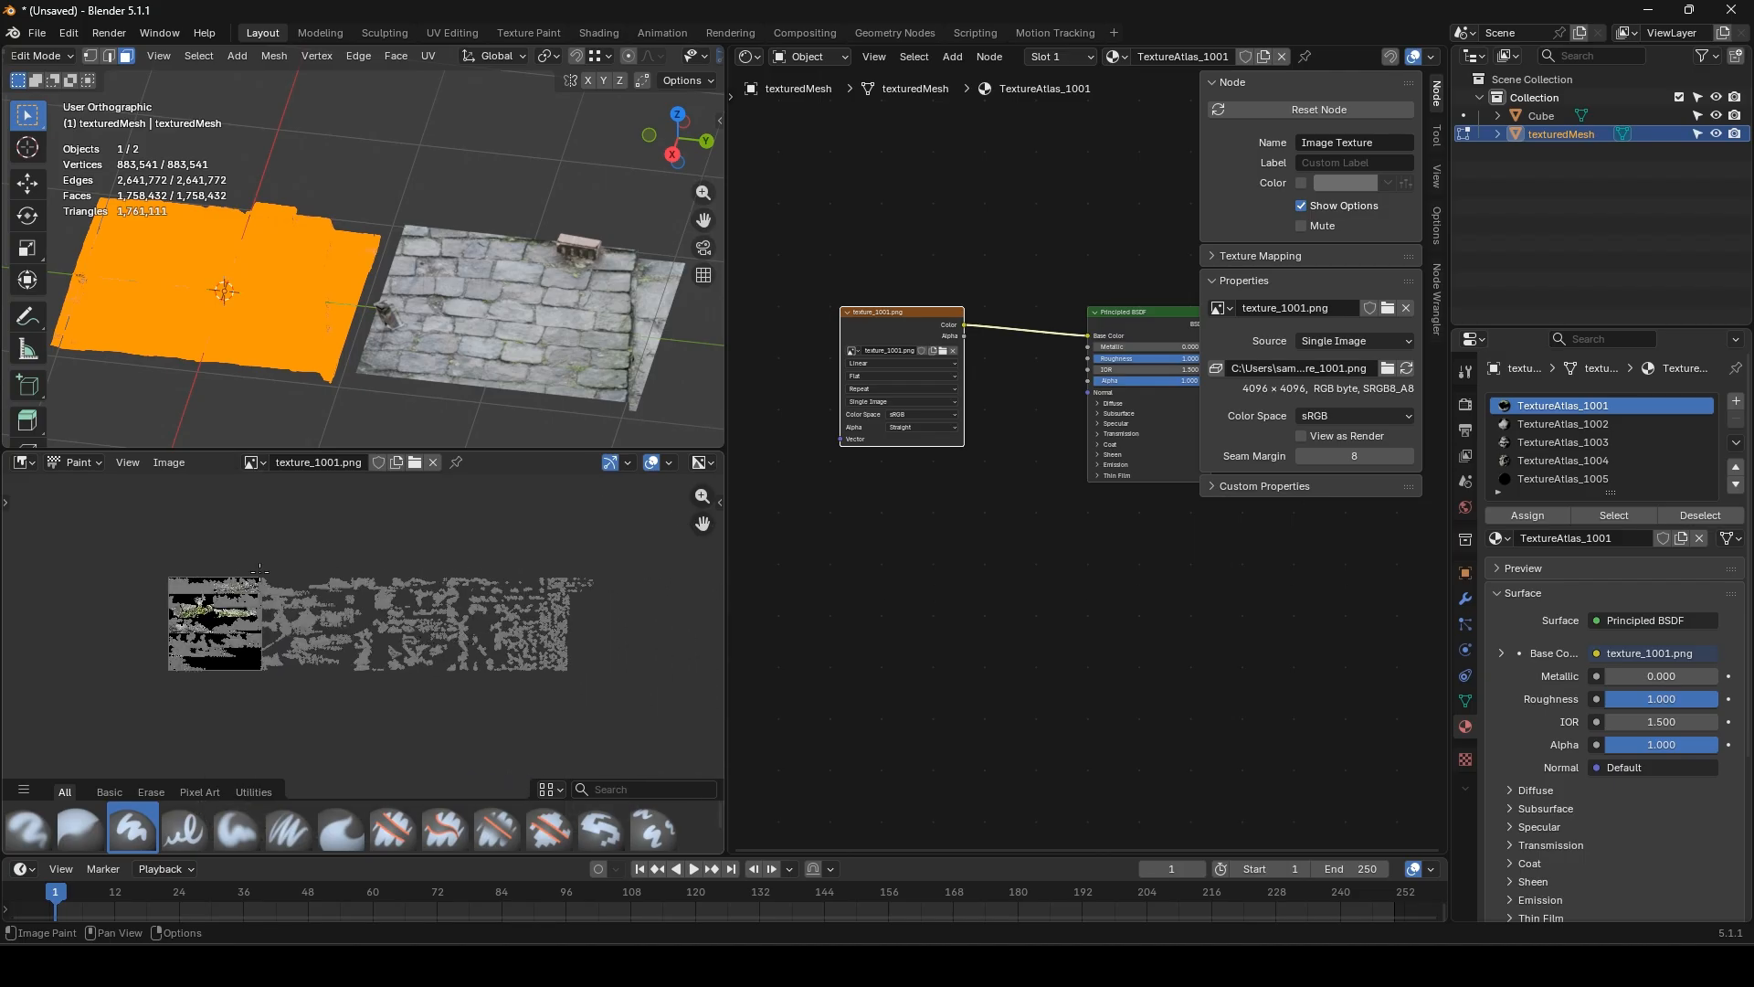
- Return the image editor to View mode and put the texturedMesh back in Object Mode, framing it closely
{"action": "left_click", "coordinate": [79, 463]}
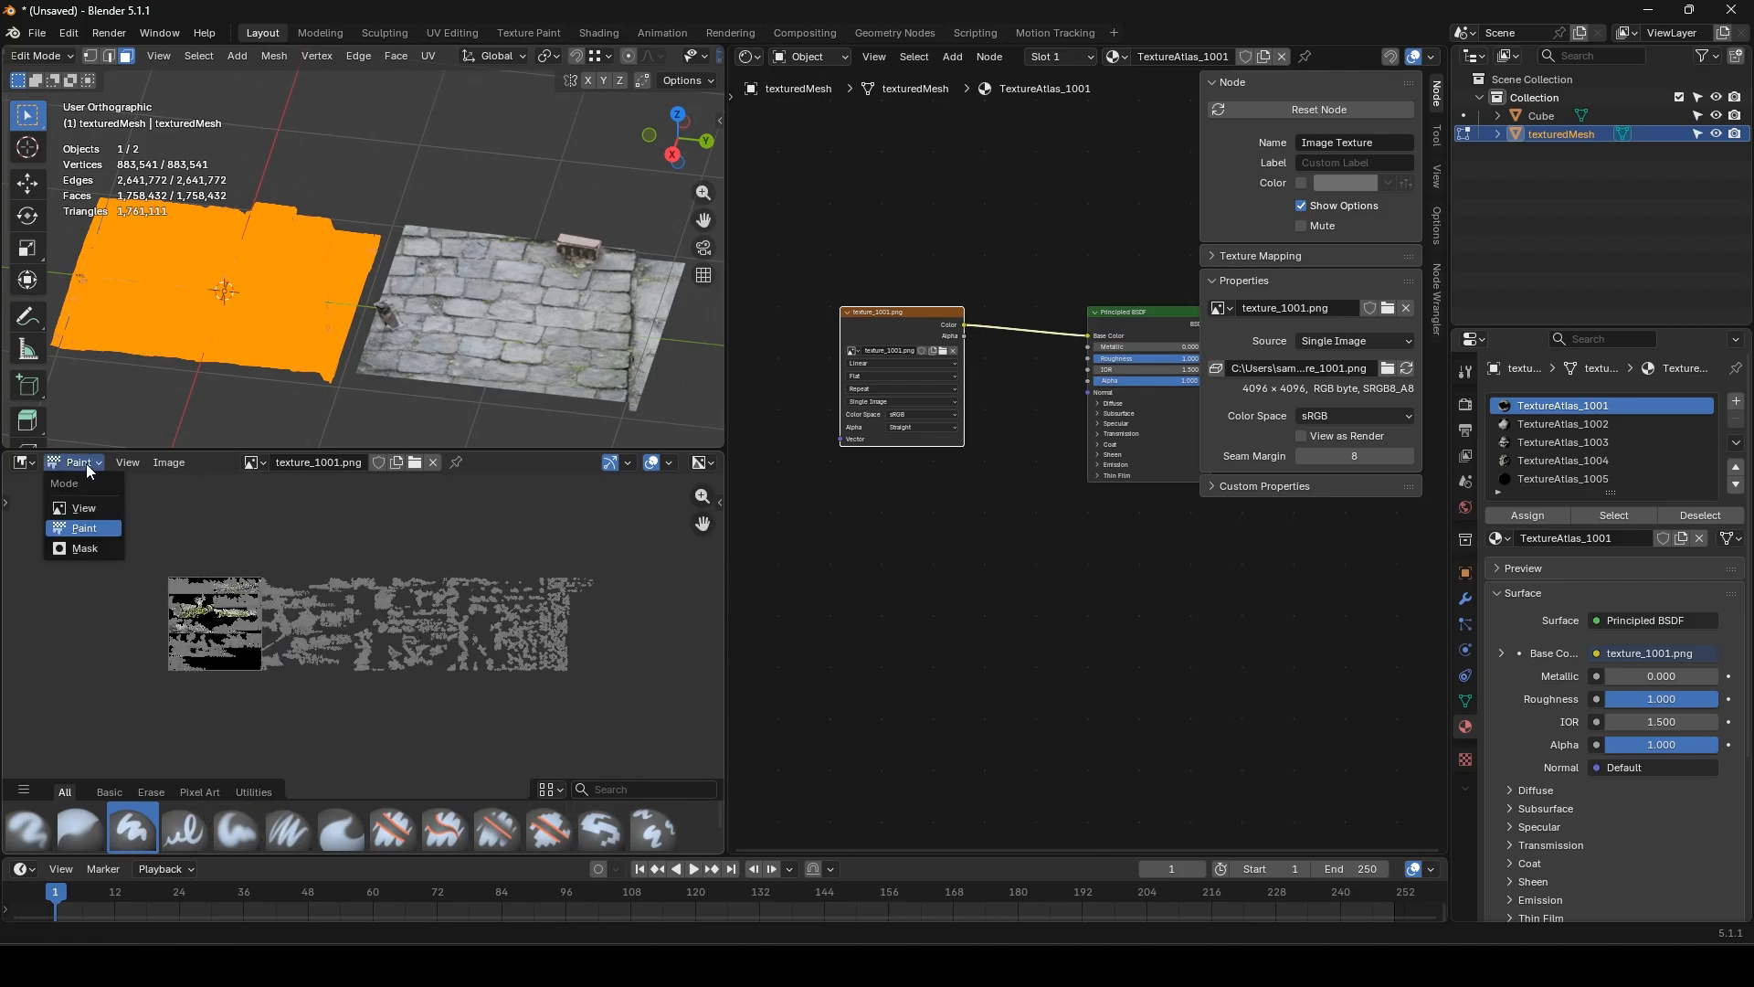
{"action": "left_click", "coordinate": [93, 509]}
{"action": "key", "text": "Tab"}
{"action": "mouse_move", "coordinate": [271, 303]}
{"action": "middle_mouse_down"}
{"action": "mouse_move", "coordinate": [266, 348]}
{"action": "mouse_move", "coordinate": [195, 298]}
{"action": "mouse_move", "coordinate": [396, 243]}
{"action": "middle_mouse_up"}
{"action": "scroll", "coordinate": [194, 298], "scroll_direction": "up", "scroll_amount": 3}
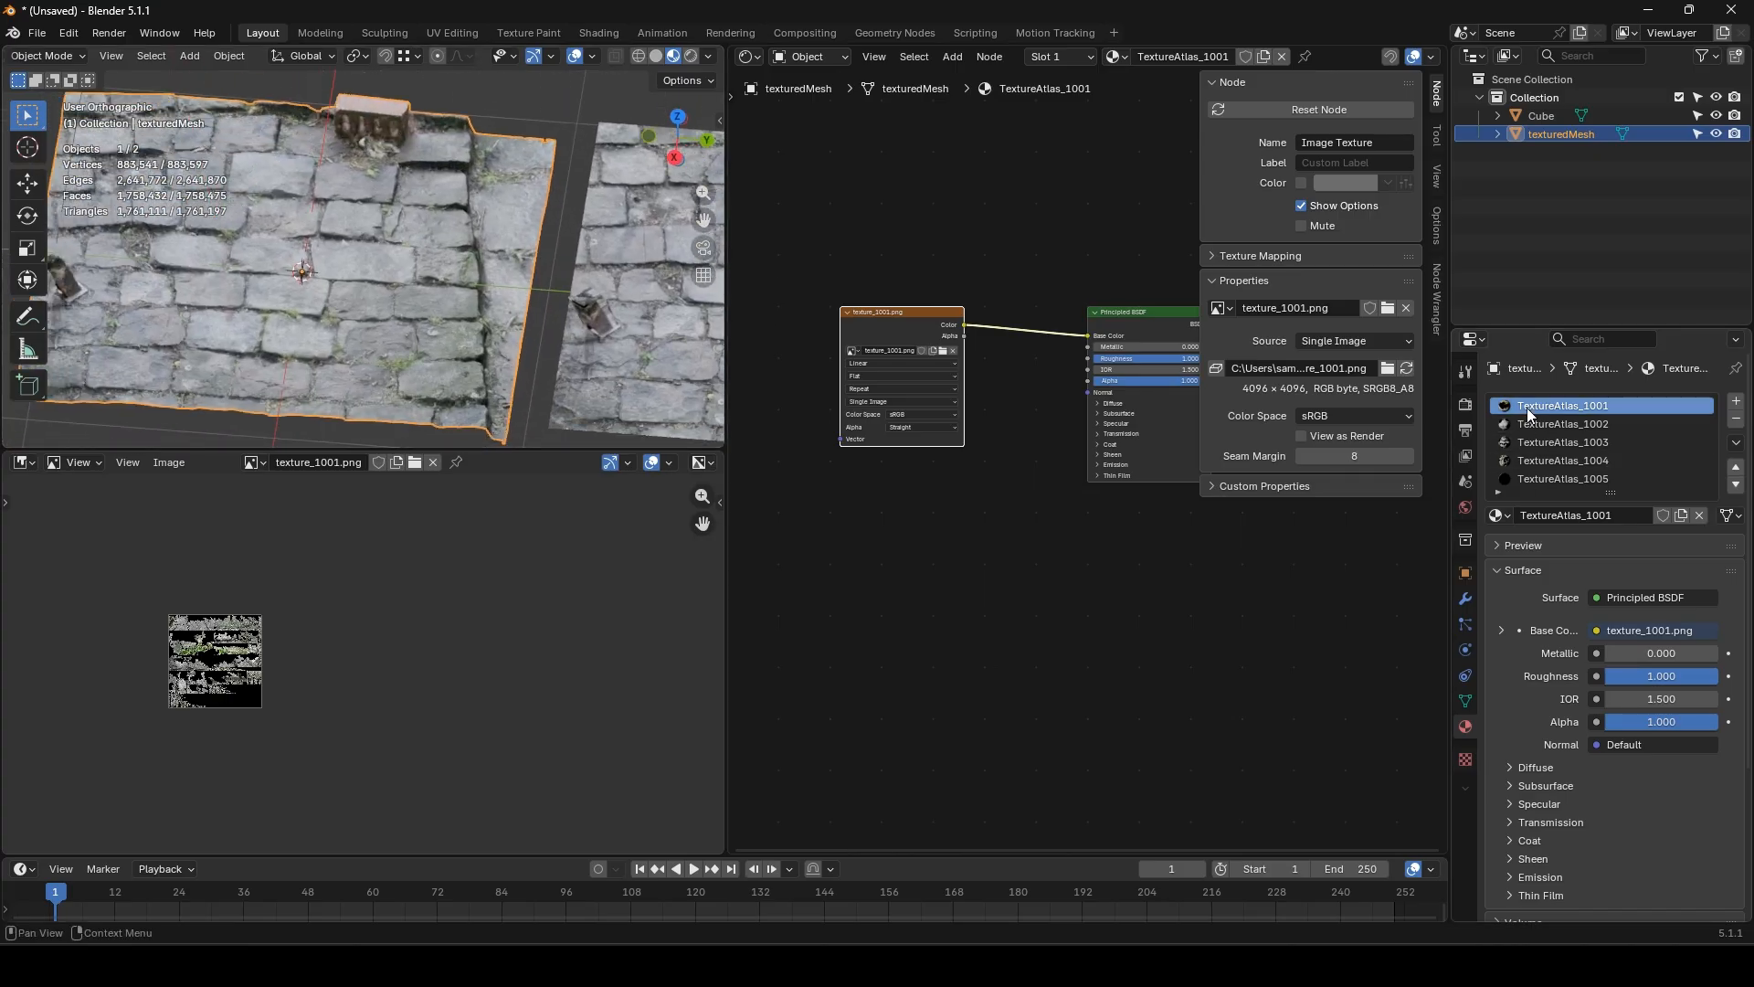
- Remove all five TextureAtlas material slots, 1001 through 1005, from the texturedMesh
{"action": "scroll", "coordinate": [1582, 418], "scroll_direction": "down", "scroll_amount": 1}
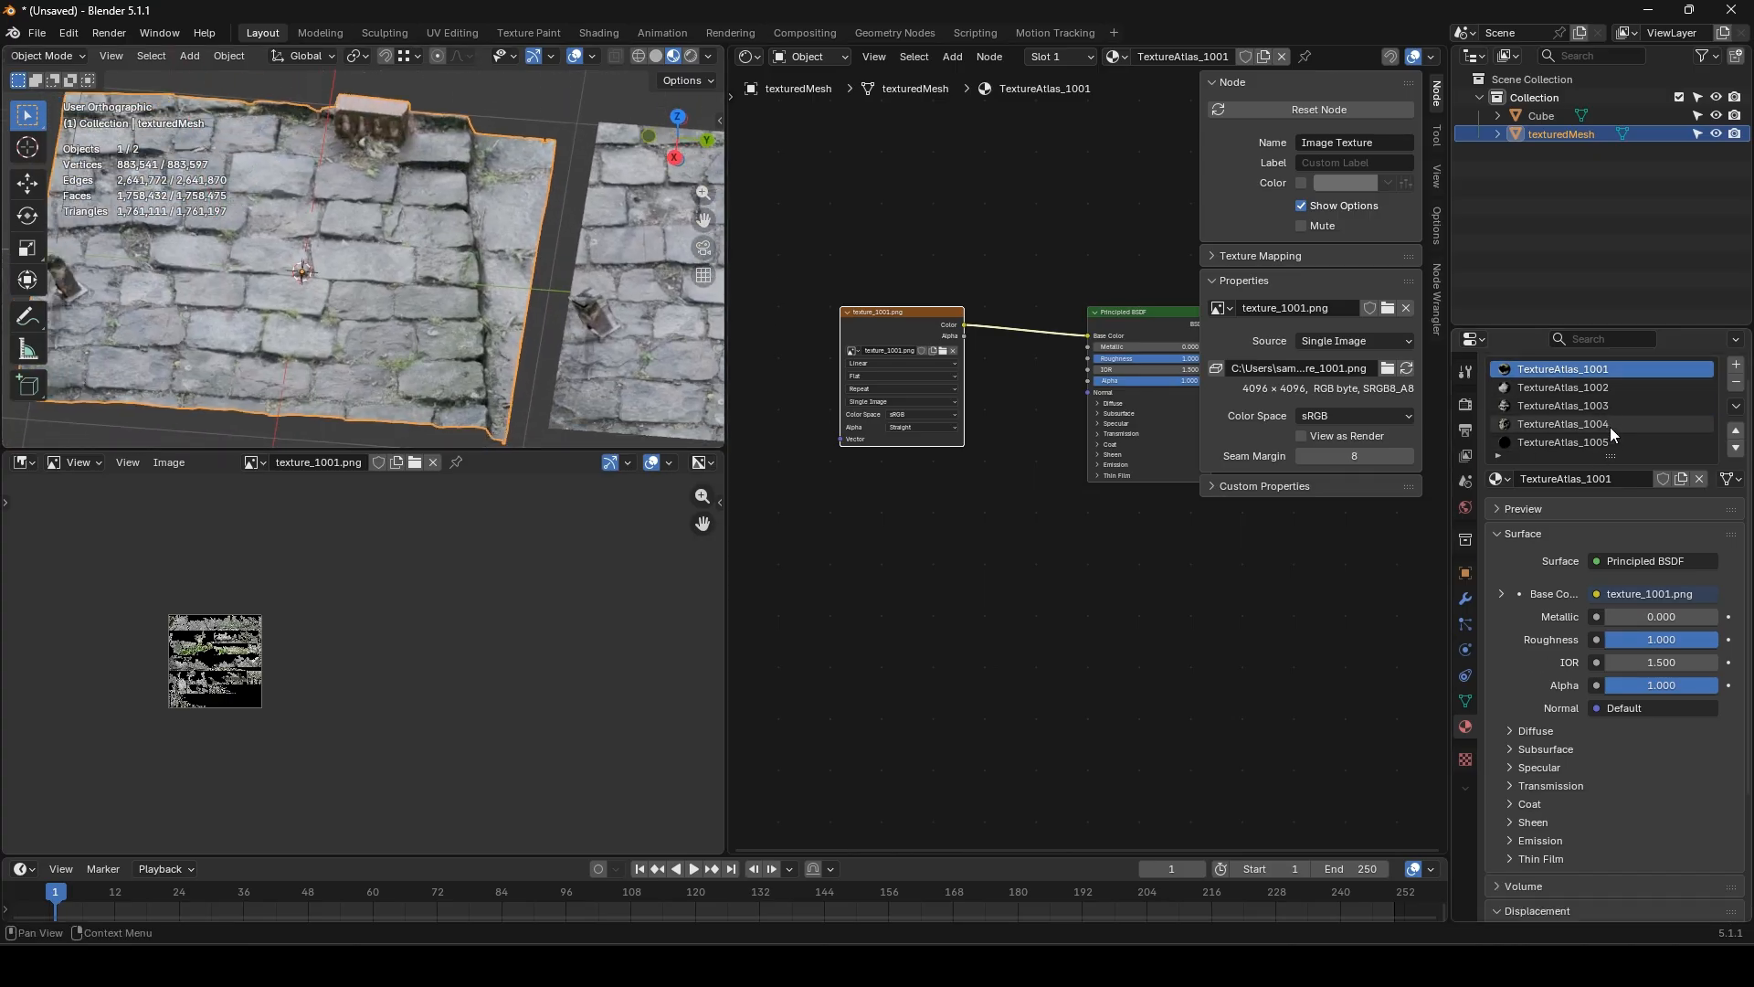
{"action": "left_click", "coordinate": [1736, 385]}
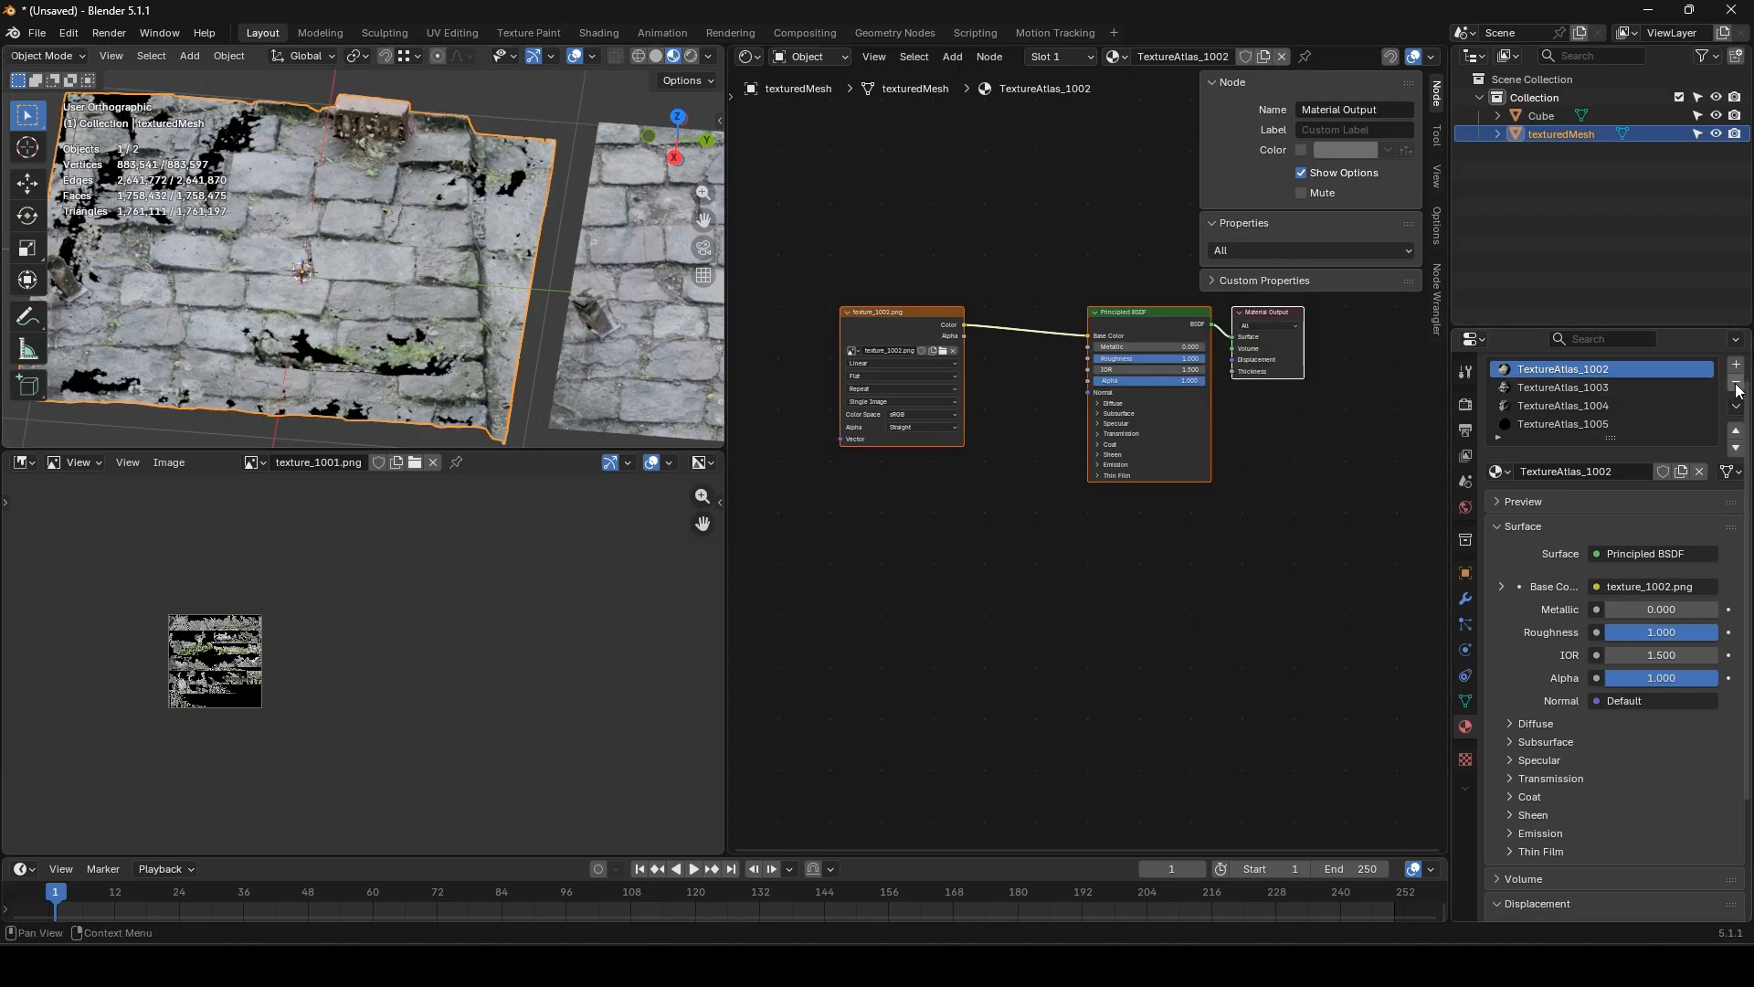
{"action": "left_click", "coordinate": [1737, 385]}
{"action": "left_click", "coordinate": [1736, 385]}
{"action": "left_click", "coordinate": [1737, 385]}
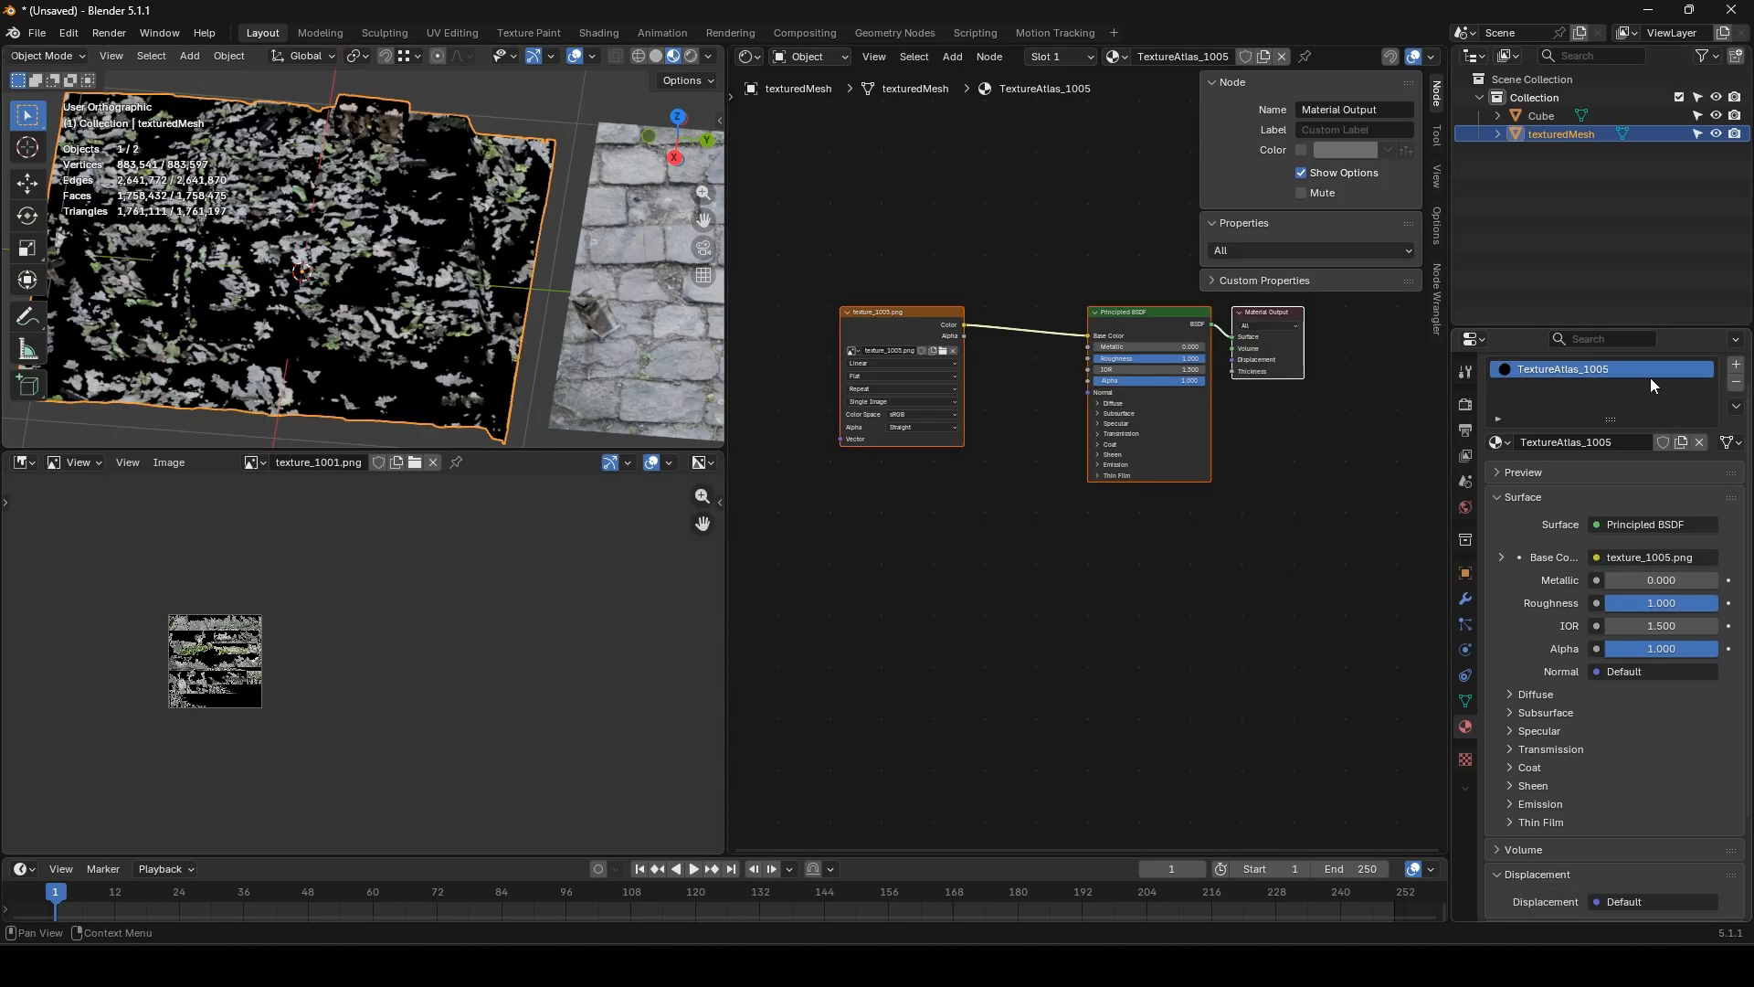
{"action": "left_click", "coordinate": [1737, 385]}
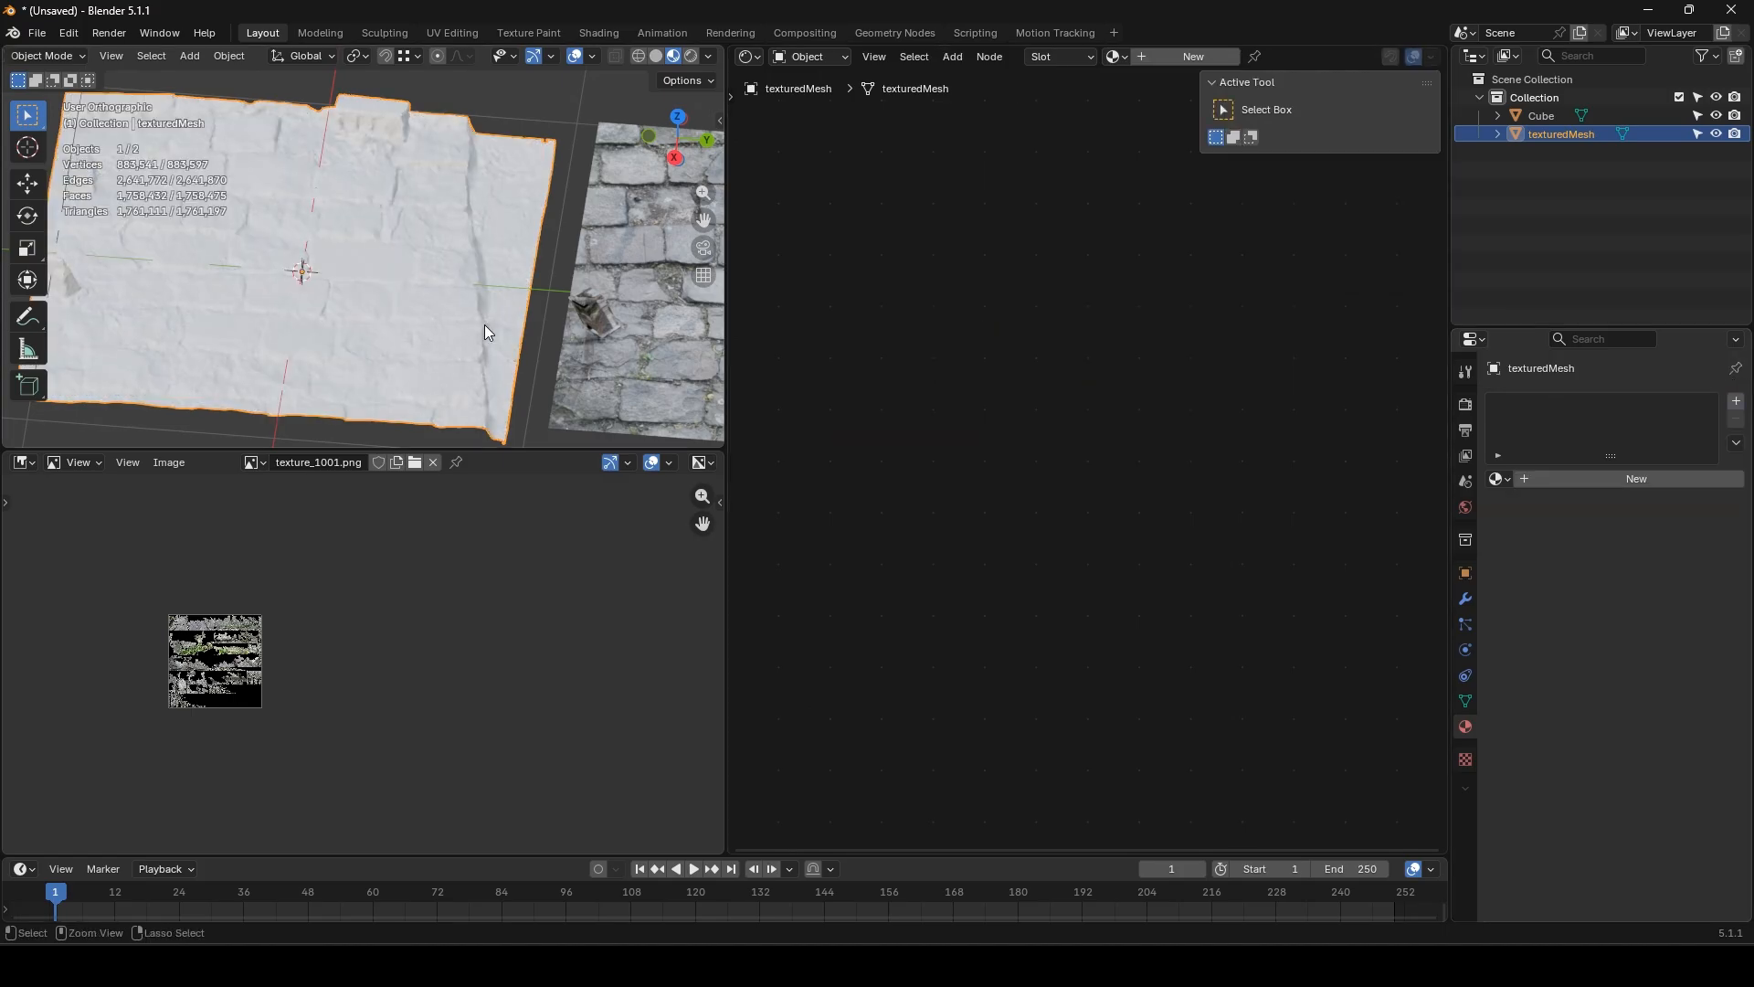
- Undo the removal of the texturedMesh's five material slots
{"action": "key", "text": "ctrl+z"}
{"action": "key", "text": "ctrl+z"}
{"action": "key", "text": "ctrl+z"}
{"action": "key", "text": "ctrl+z"}
{"action": "key", "text": "ctrl+z"}
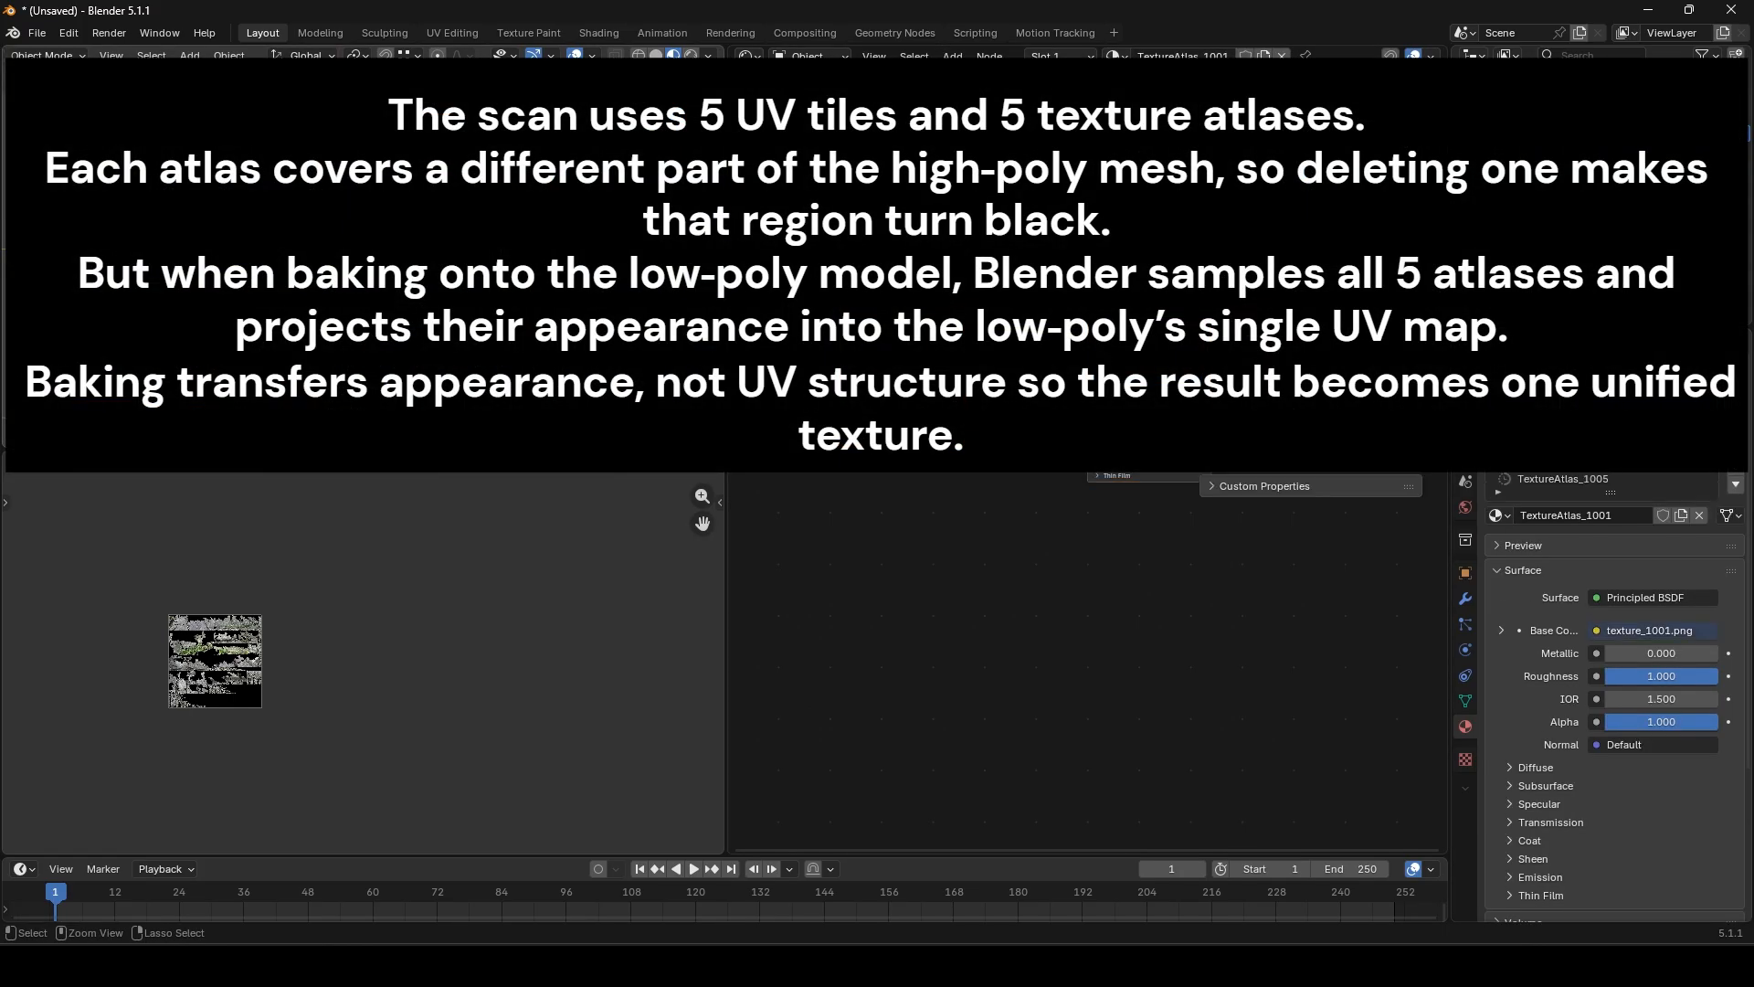
- Select the Cube and show its BakeTextureD.png texture in the image editor
{"action": "left_click", "coordinate": [365, 256]}
{"action": "middle_click_drag", "start_coordinate": [366, 256], "coordinate": [429, 265]}
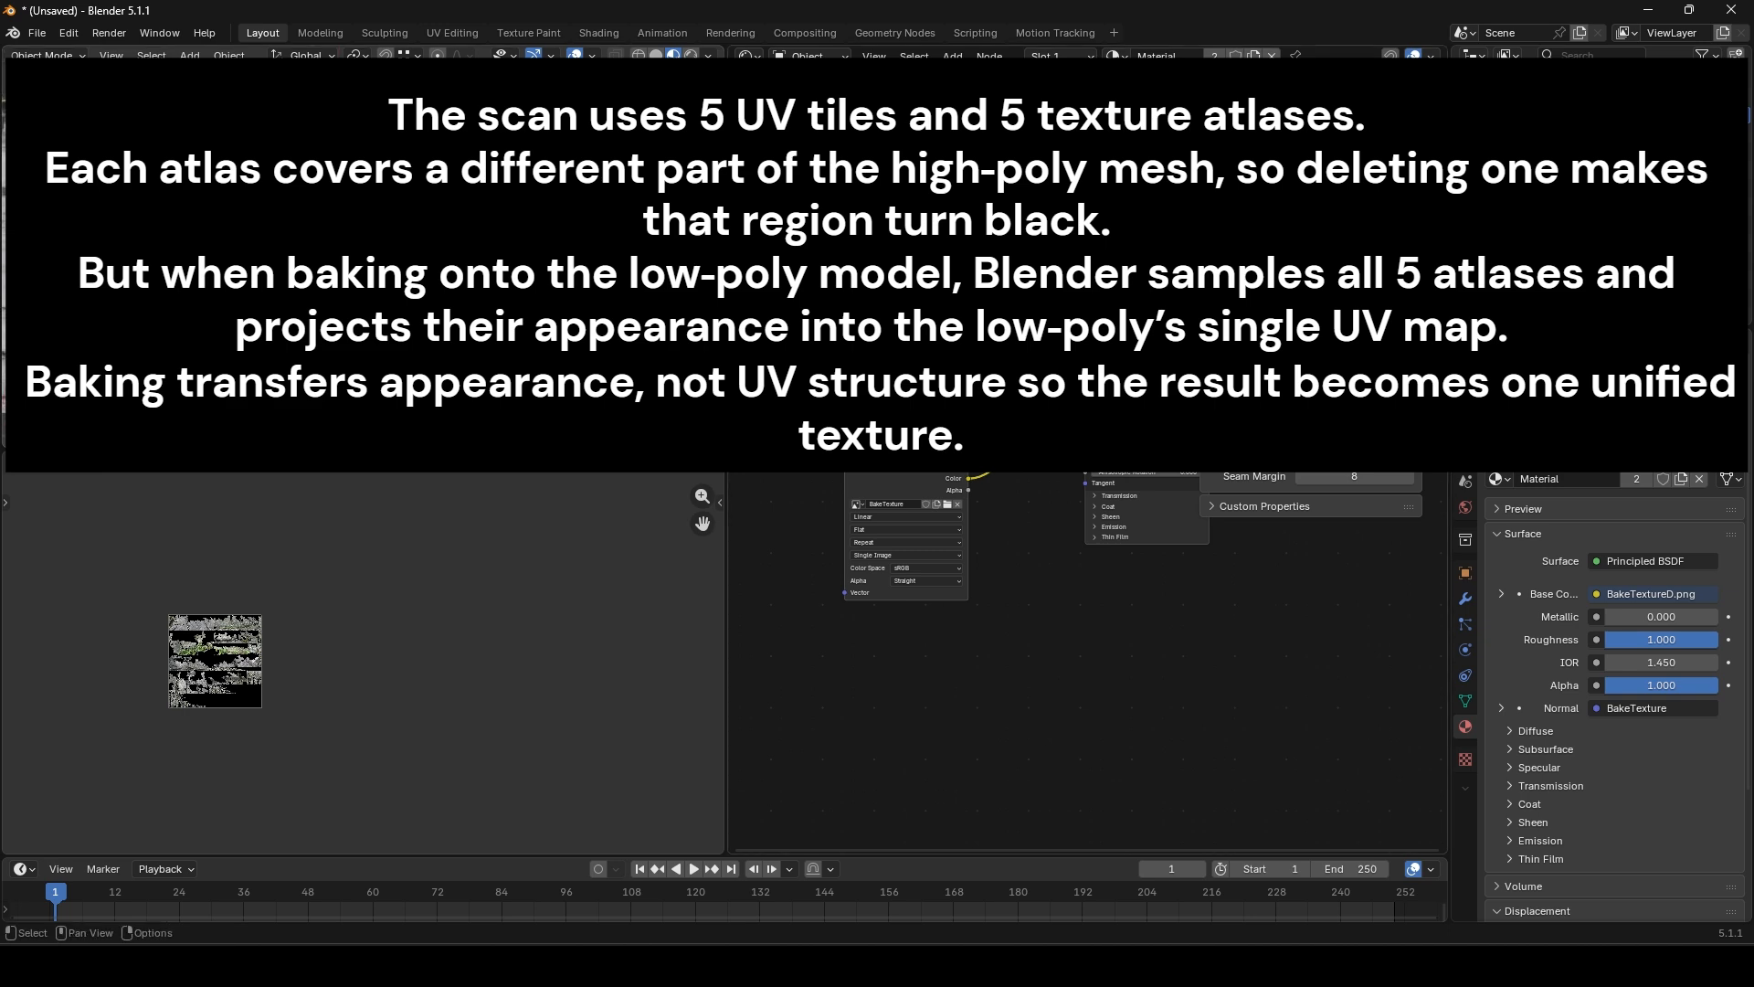
{"action": "left_click", "coordinate": [900, 315]}
- Examine the stones of the Cube's baked BakeTextureD.png image, both as a whole and up close
{"action": "scroll", "coordinate": [362, 666], "scroll_direction": "up", "scroll_amount": 5}
{"action": "middle_click_drag", "start_coordinate": [168, 696], "coordinate": [395, 689]}
{"action": "scroll", "coordinate": [366, 664], "scroll_direction": "up", "scroll_amount": 5}
{"action": "middle_click_drag", "start_coordinate": [263, 667], "coordinate": [427, 672]}
{"action": "scroll", "coordinate": [402, 645], "scroll_direction": "down", "scroll_amount": 2}
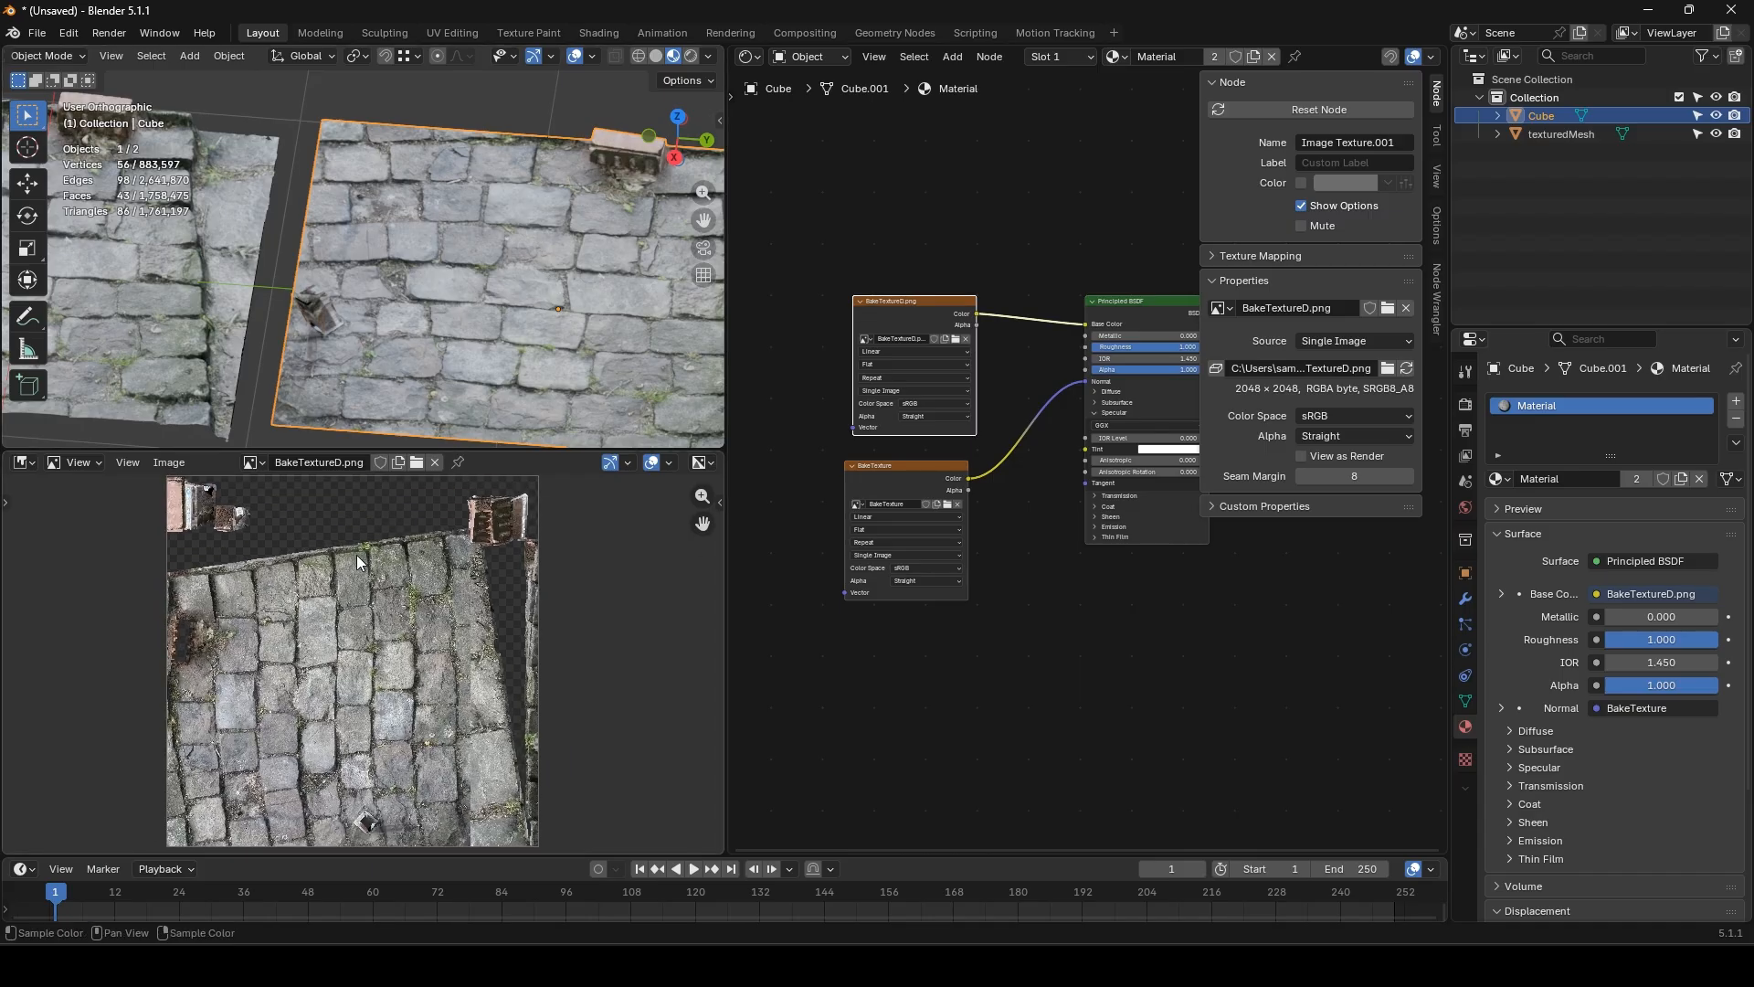
{"action": "scroll", "coordinate": [332, 578], "scroll_direction": "up", "scroll_amount": 4}
{"action": "middle_click_drag", "start_coordinate": [332, 577], "coordinate": [381, 725]}
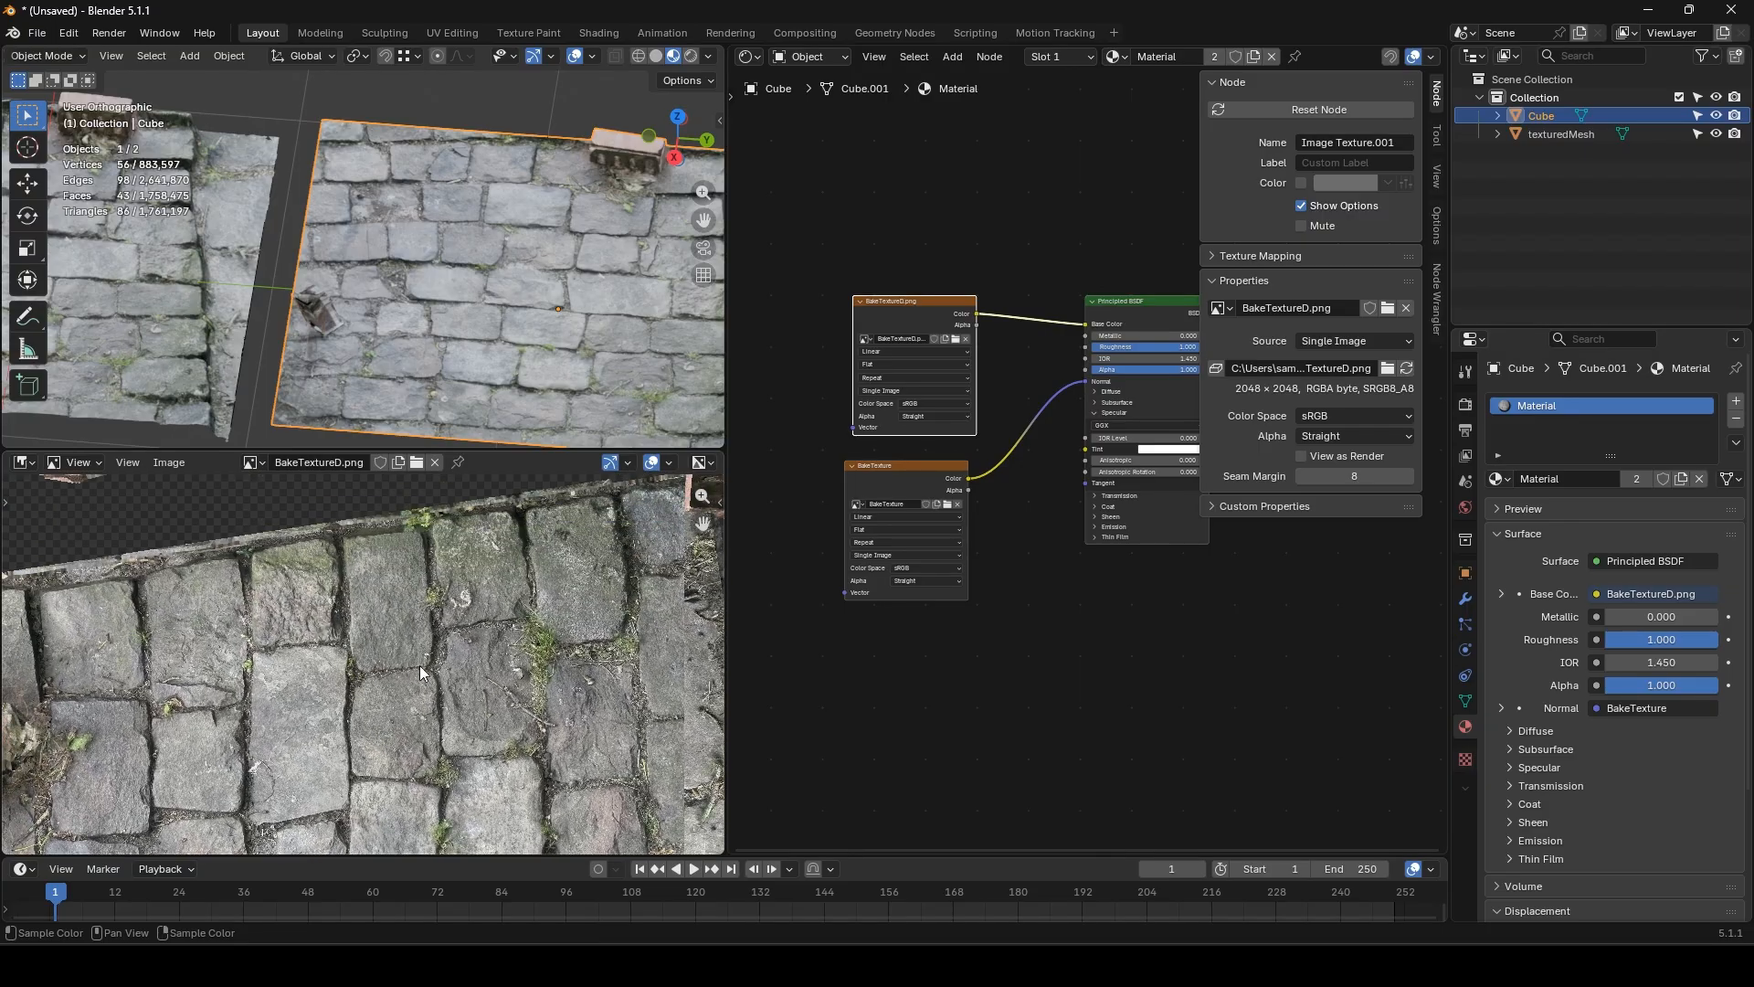
{"action": "scroll", "coordinate": [415, 656], "scroll_direction": "down", "scroll_amount": 4}
{"action": "scroll", "coordinate": [402, 649], "scroll_direction": "up", "scroll_amount": 6}
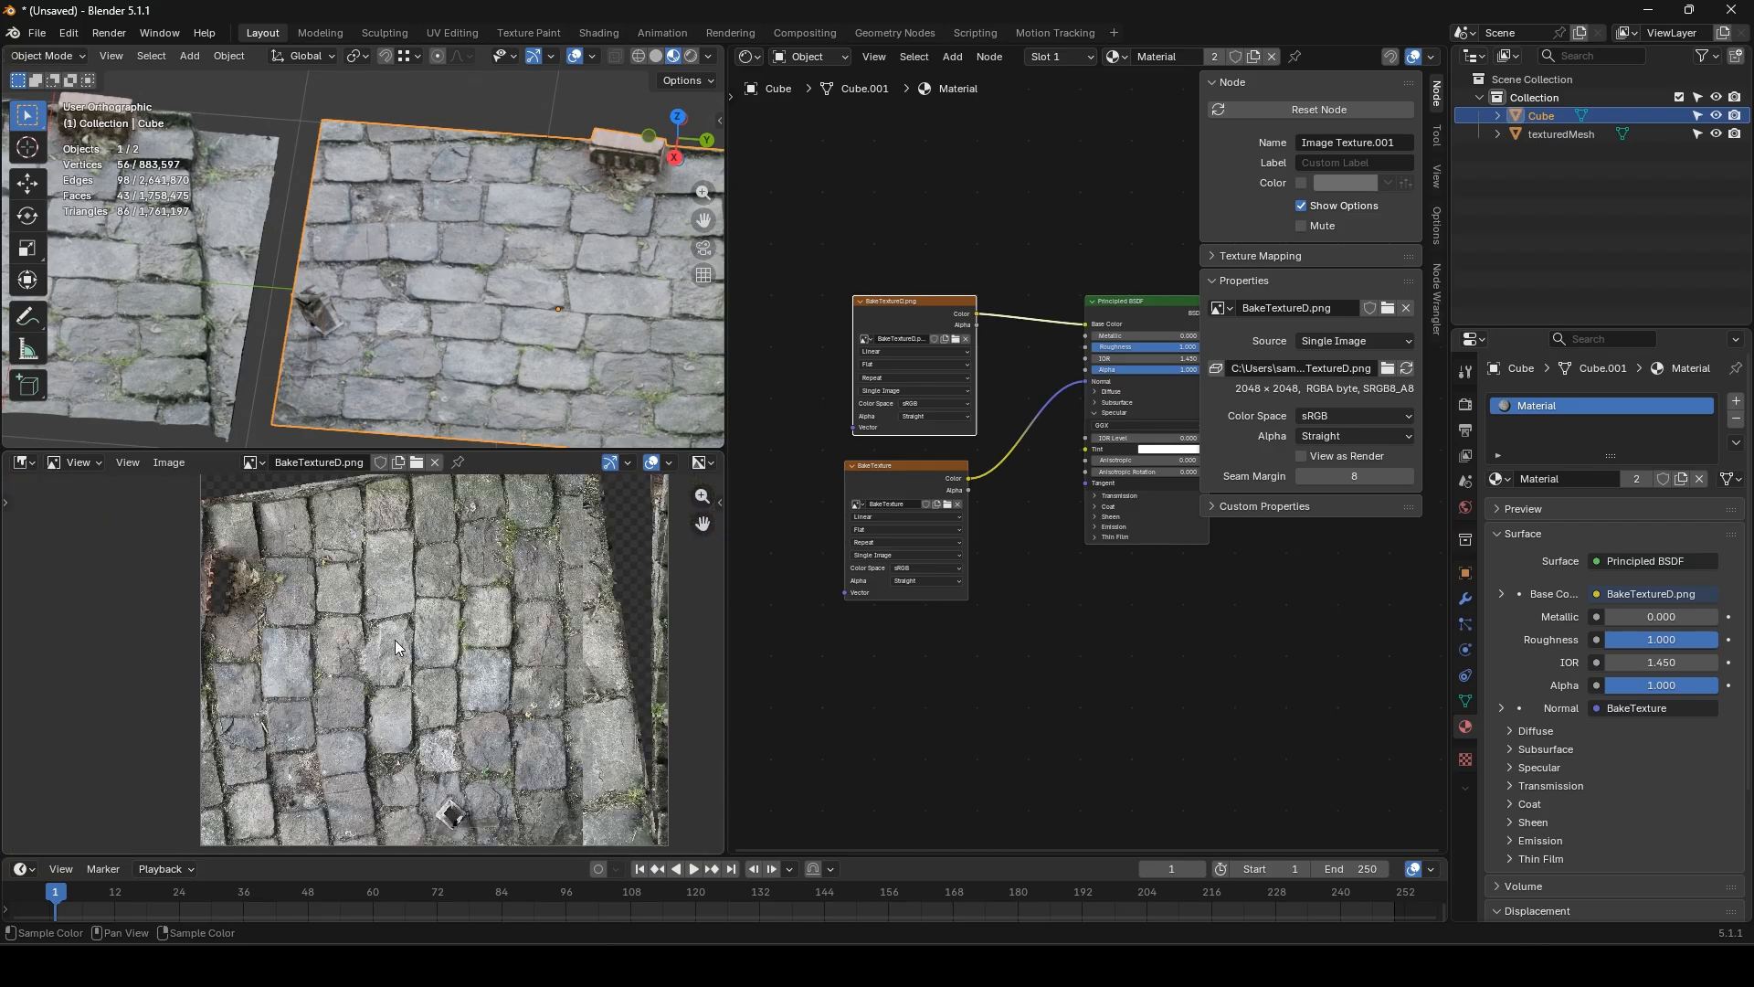
{"action": "middle_click_drag", "start_coordinate": [356, 665], "coordinate": [430, 635]}
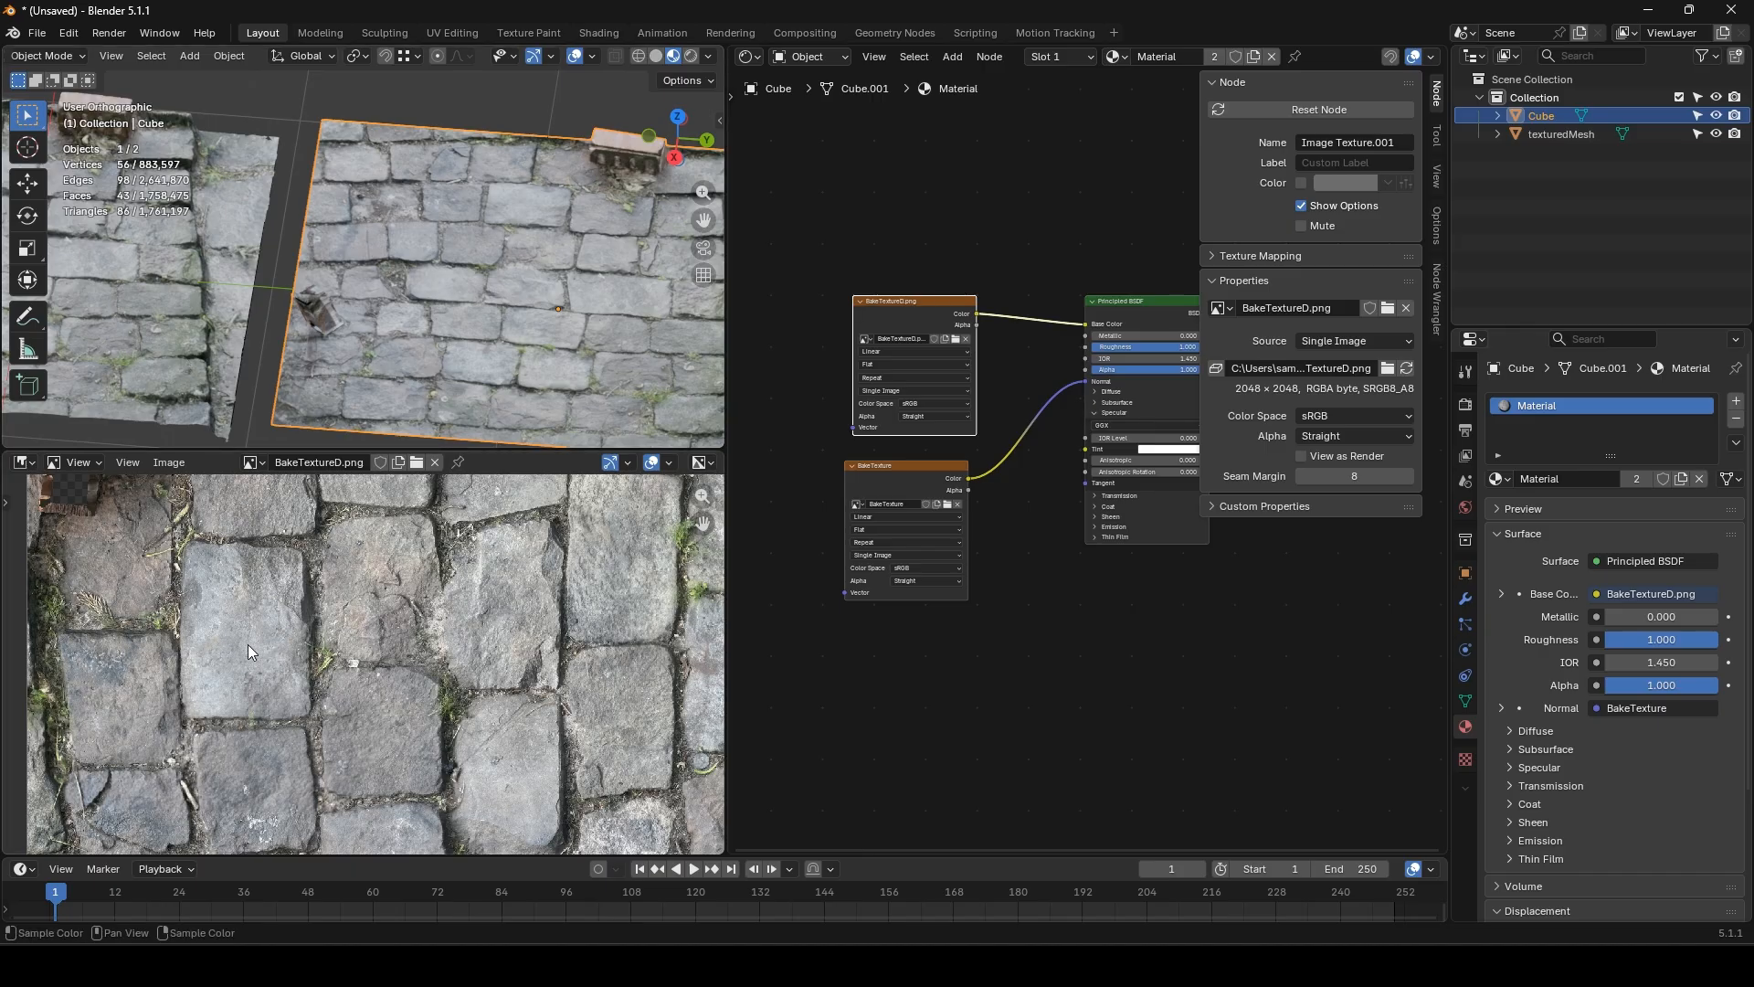
{"action": "scroll", "coordinate": [332, 610], "scroll_direction": "down", "scroll_amount": 3}
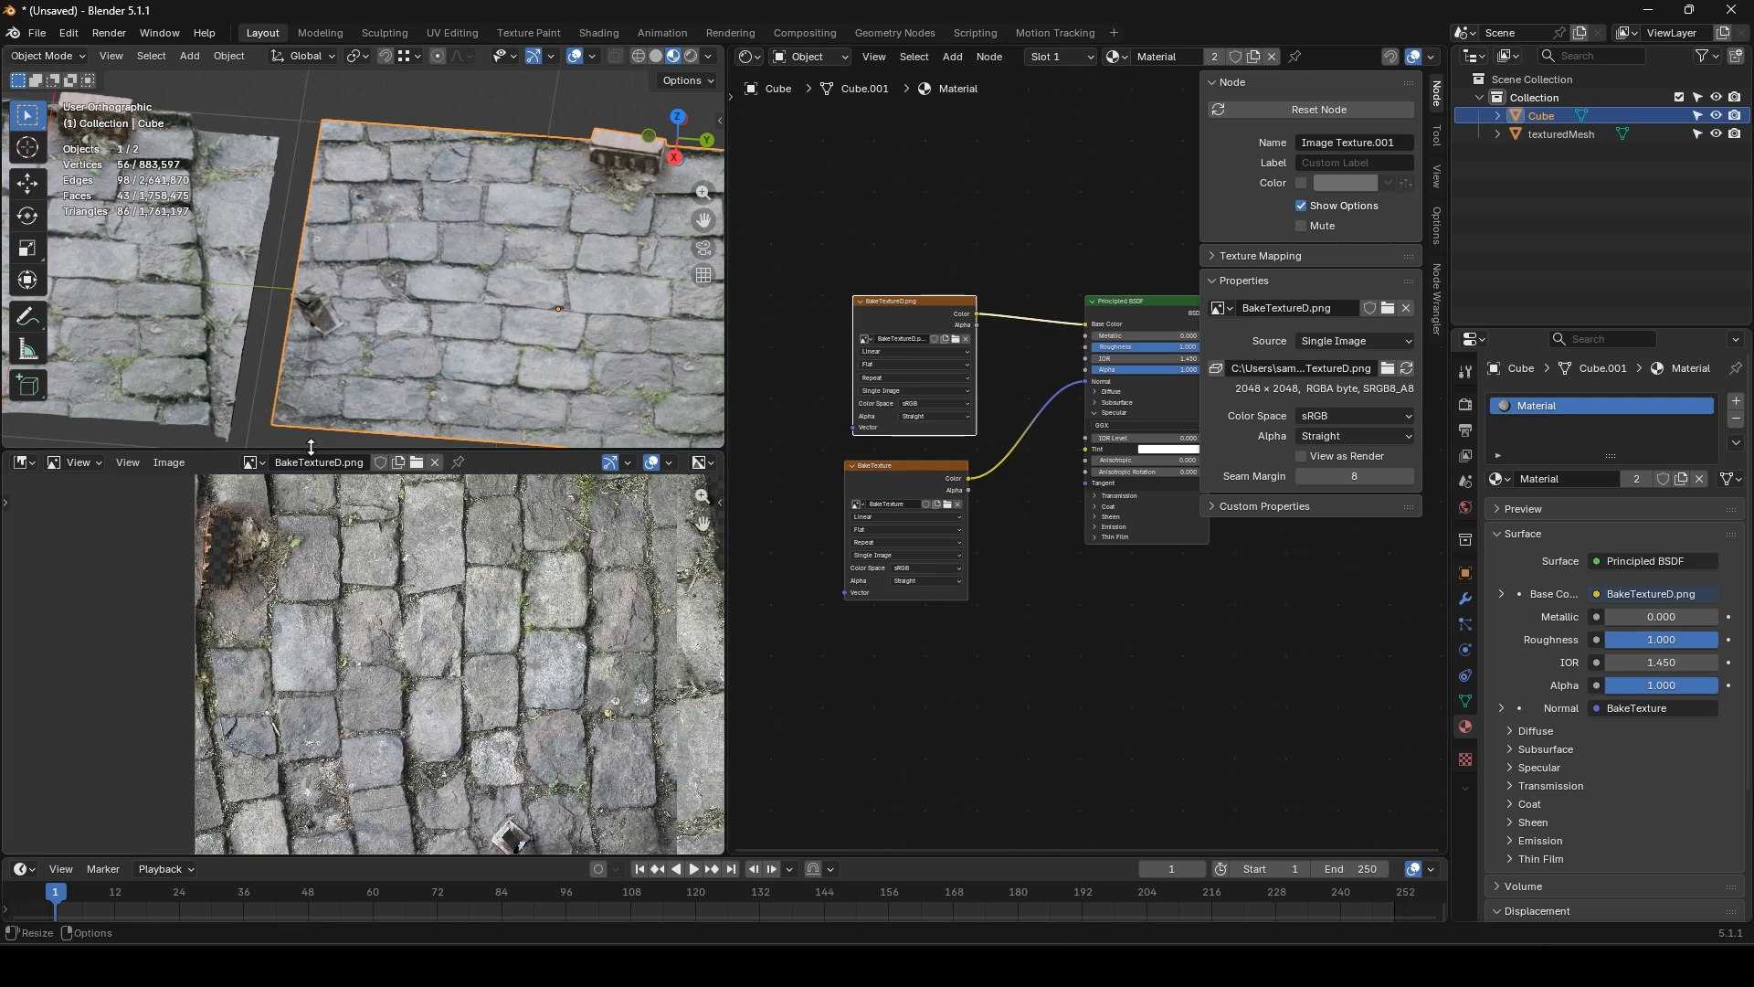
- Select the texturedMesh, show its texture_1001.png image, and examine the scattered stone fragments up close
{"action": "left_click", "coordinate": [244, 343]}
{"action": "left_click", "coordinate": [910, 318]}
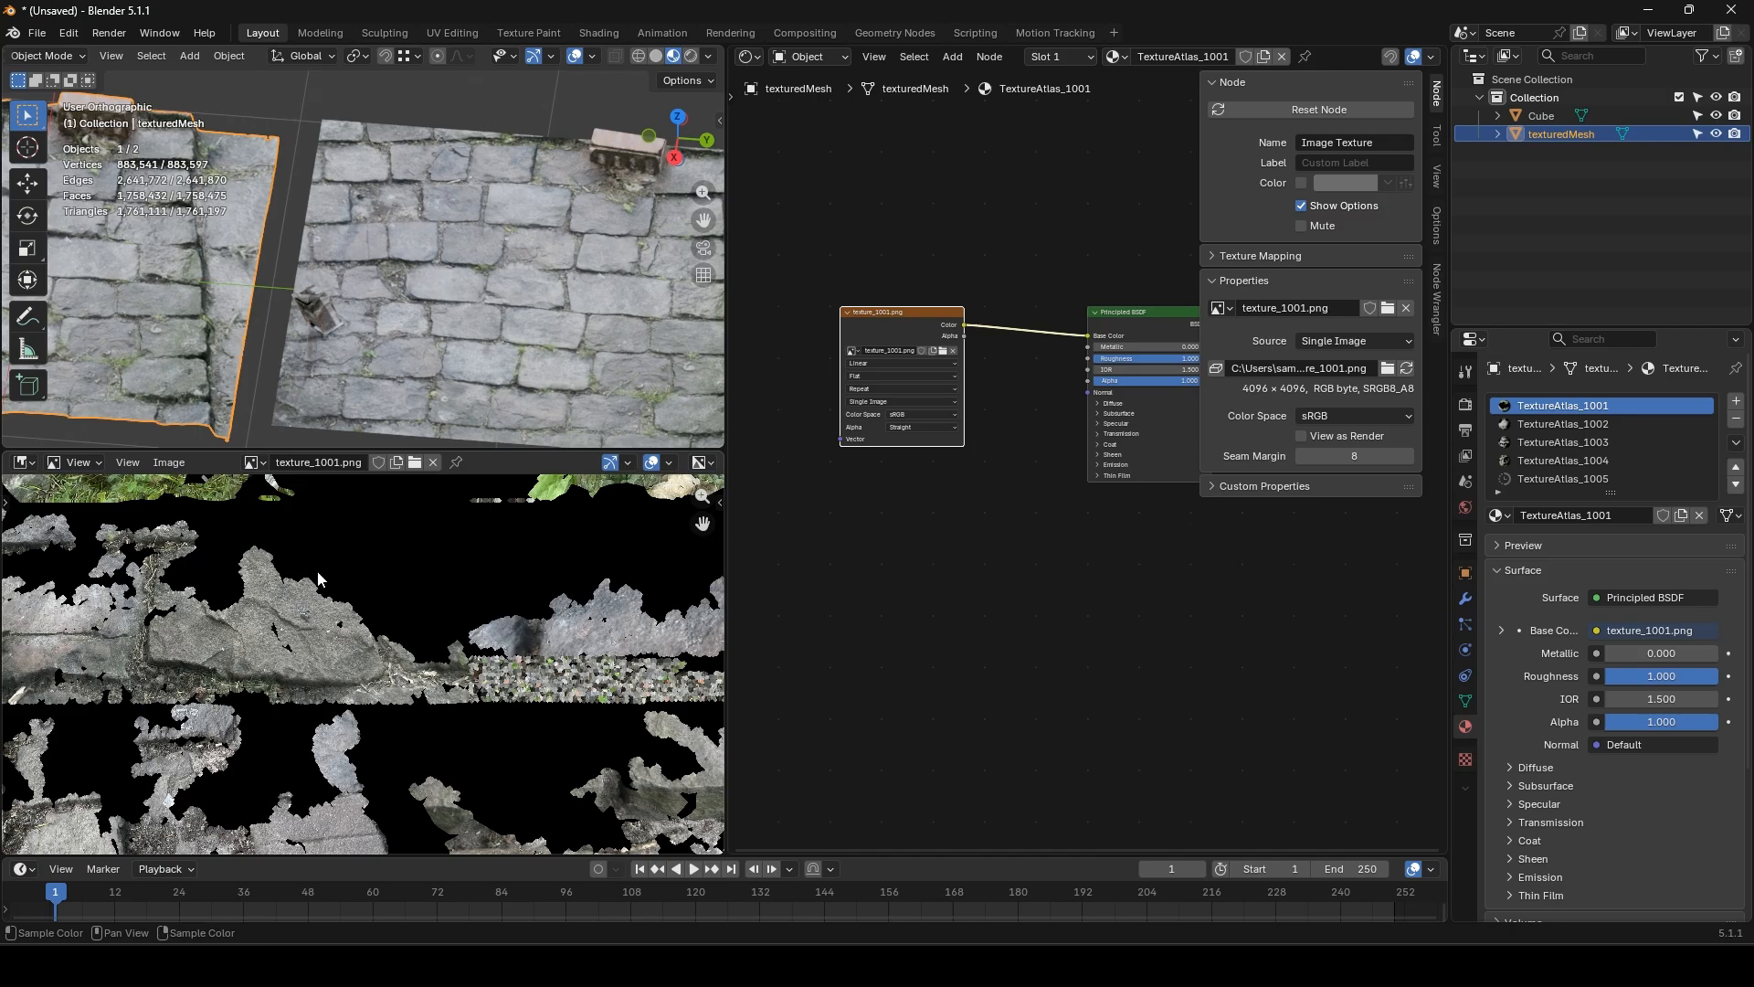
{"action": "scroll", "coordinate": [331, 630], "scroll_direction": "down", "scroll_amount": 6}
{"action": "middle_click_drag", "start_coordinate": [491, 710], "coordinate": [431, 736]}
{"action": "scroll", "coordinate": [327, 635], "scroll_direction": "up", "scroll_amount": 7}
{"action": "middle_click_drag", "start_coordinate": [498, 517], "coordinate": [337, 471]}
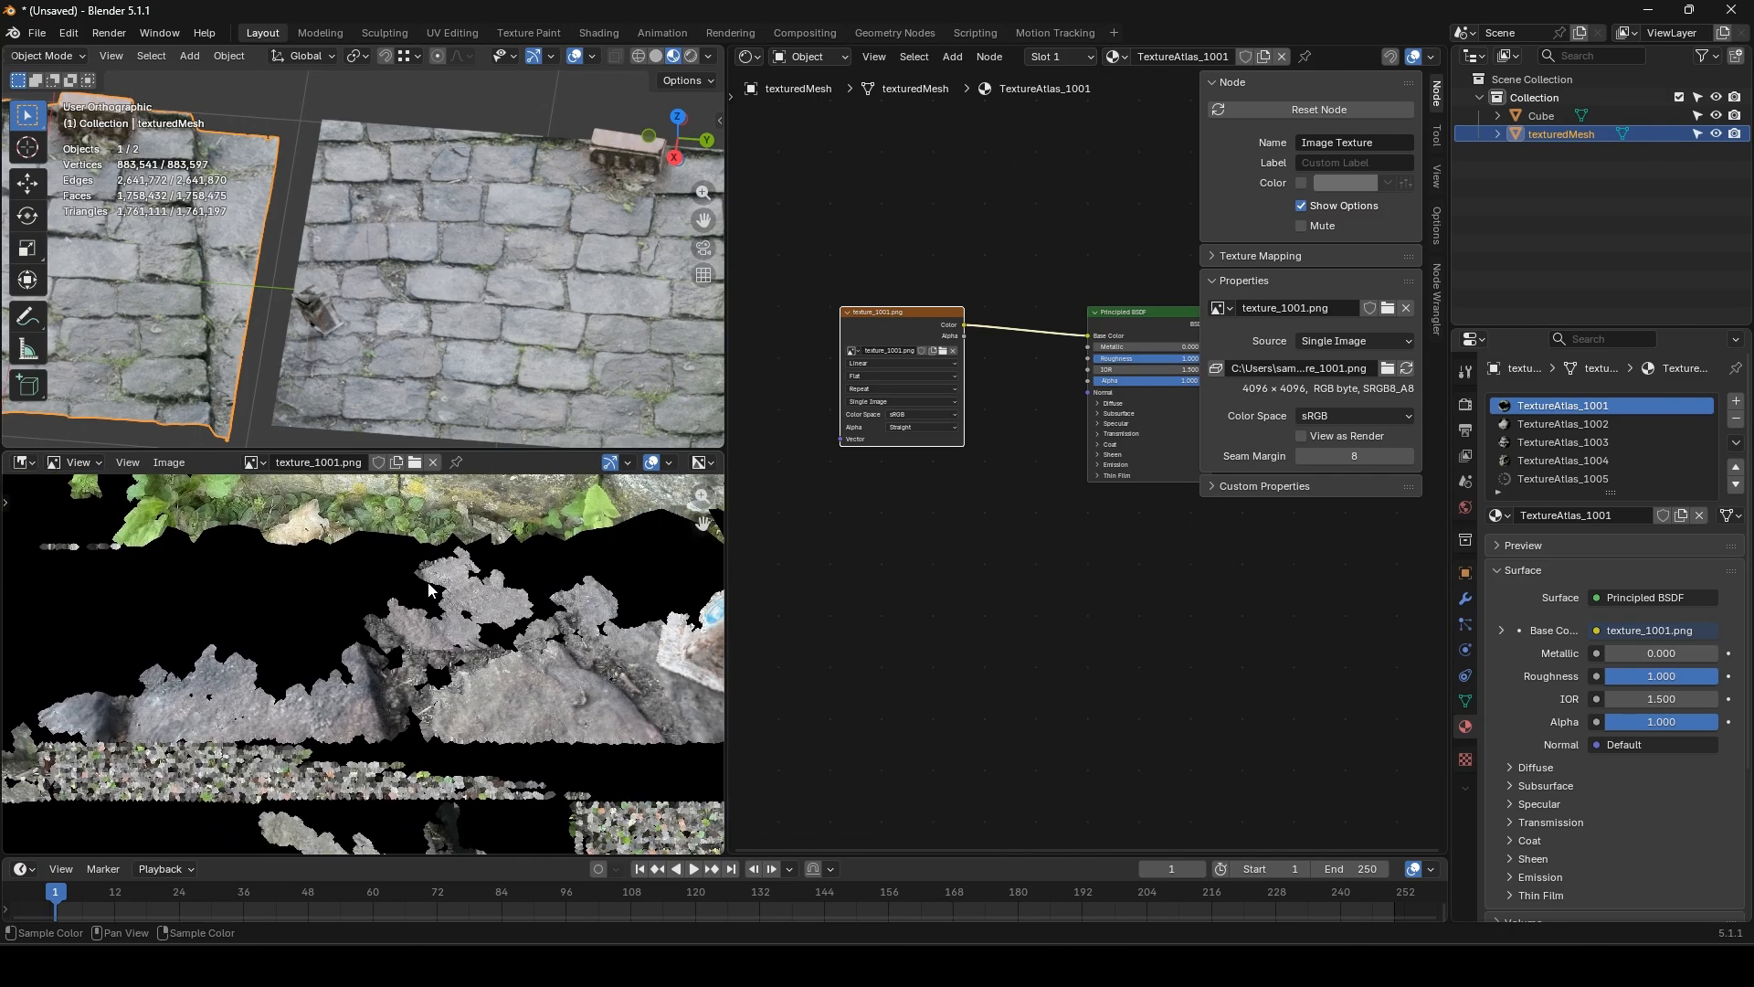
{"action": "scroll", "coordinate": [442, 623], "scroll_direction": "down", "scroll_amount": 4}
{"action": "middle_click_drag", "start_coordinate": [411, 640], "coordinate": [547, 674]}
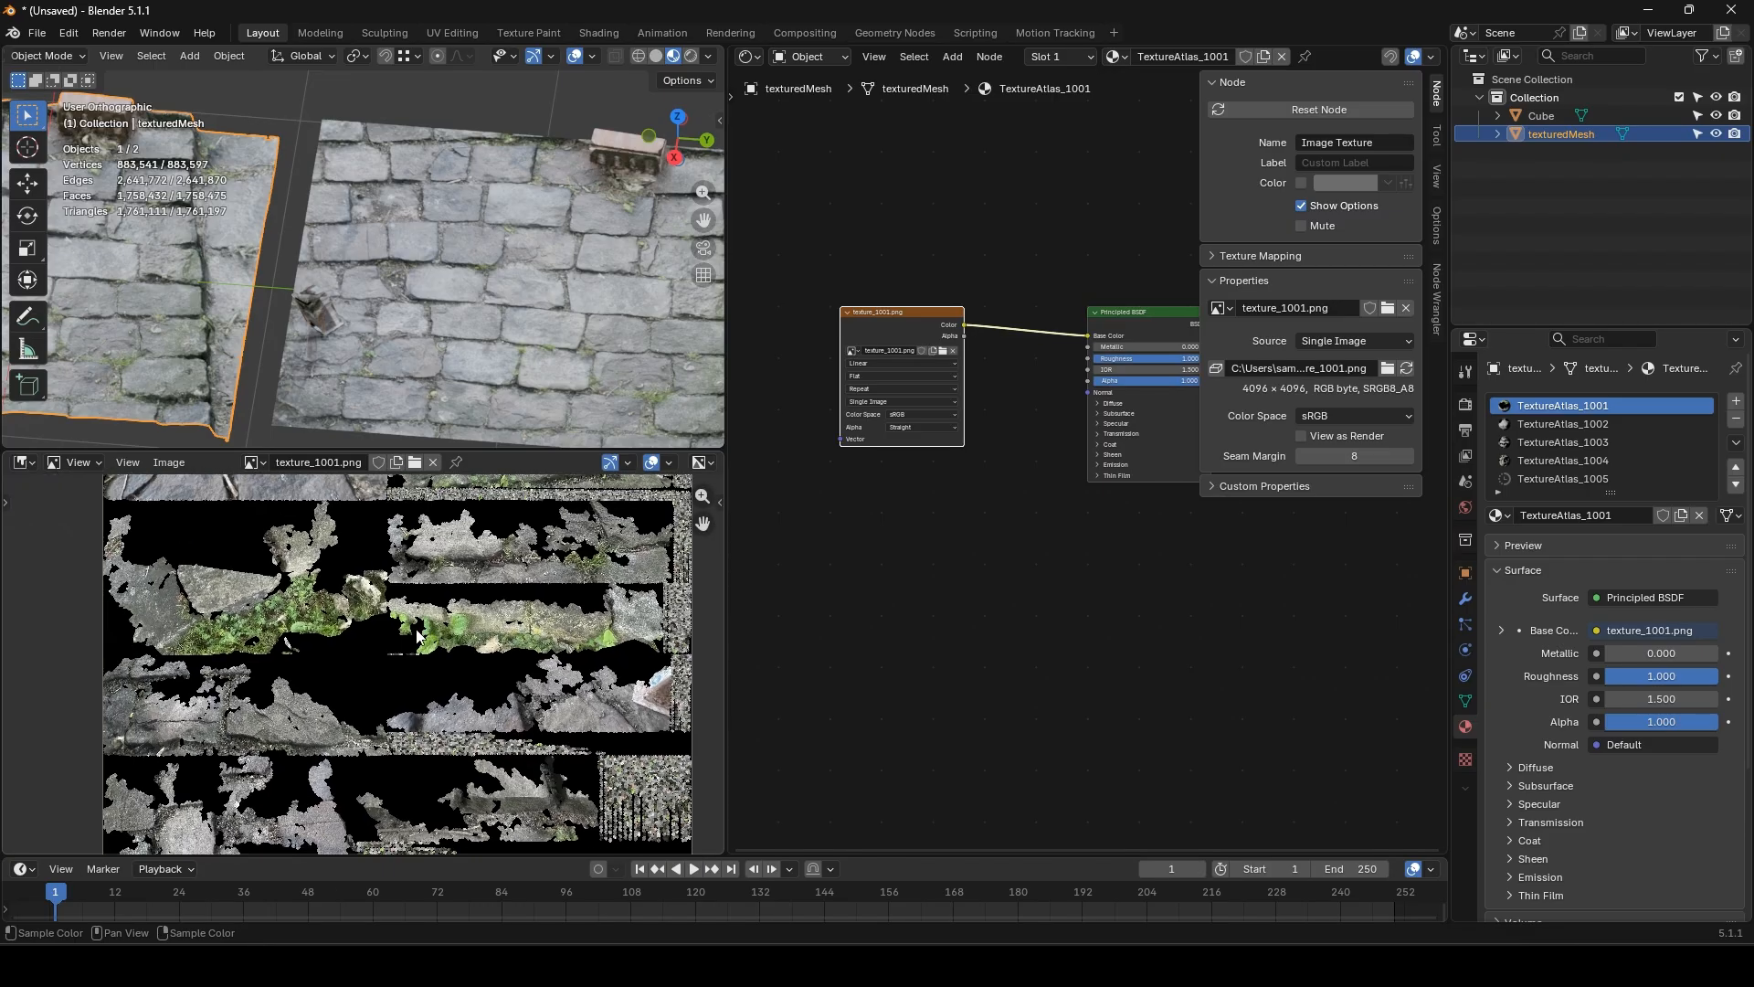
- Compare the material nodes of the Cube and the texturedMesh, finishing with the Cube selected
{"action": "left_click", "coordinate": [466, 331]}
{"action": "scroll", "coordinate": [796, 594], "scroll_direction": "down", "scroll_amount": 2}
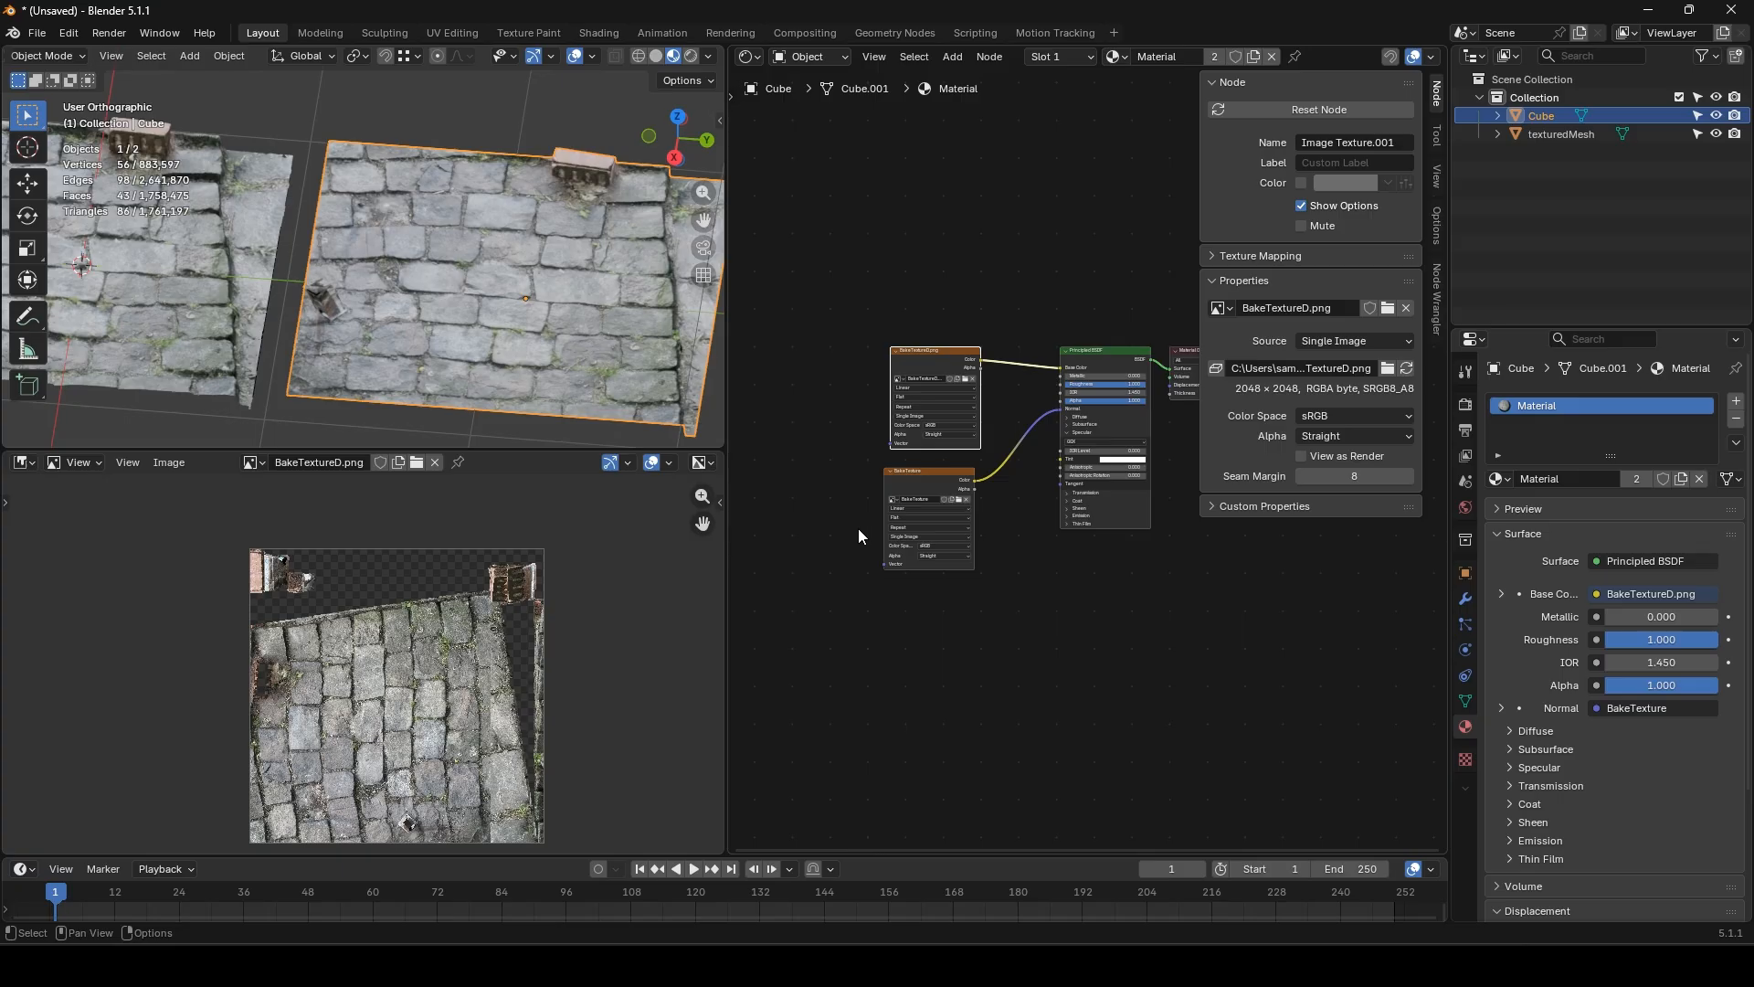
{"action": "left_click", "coordinate": [163, 289]}
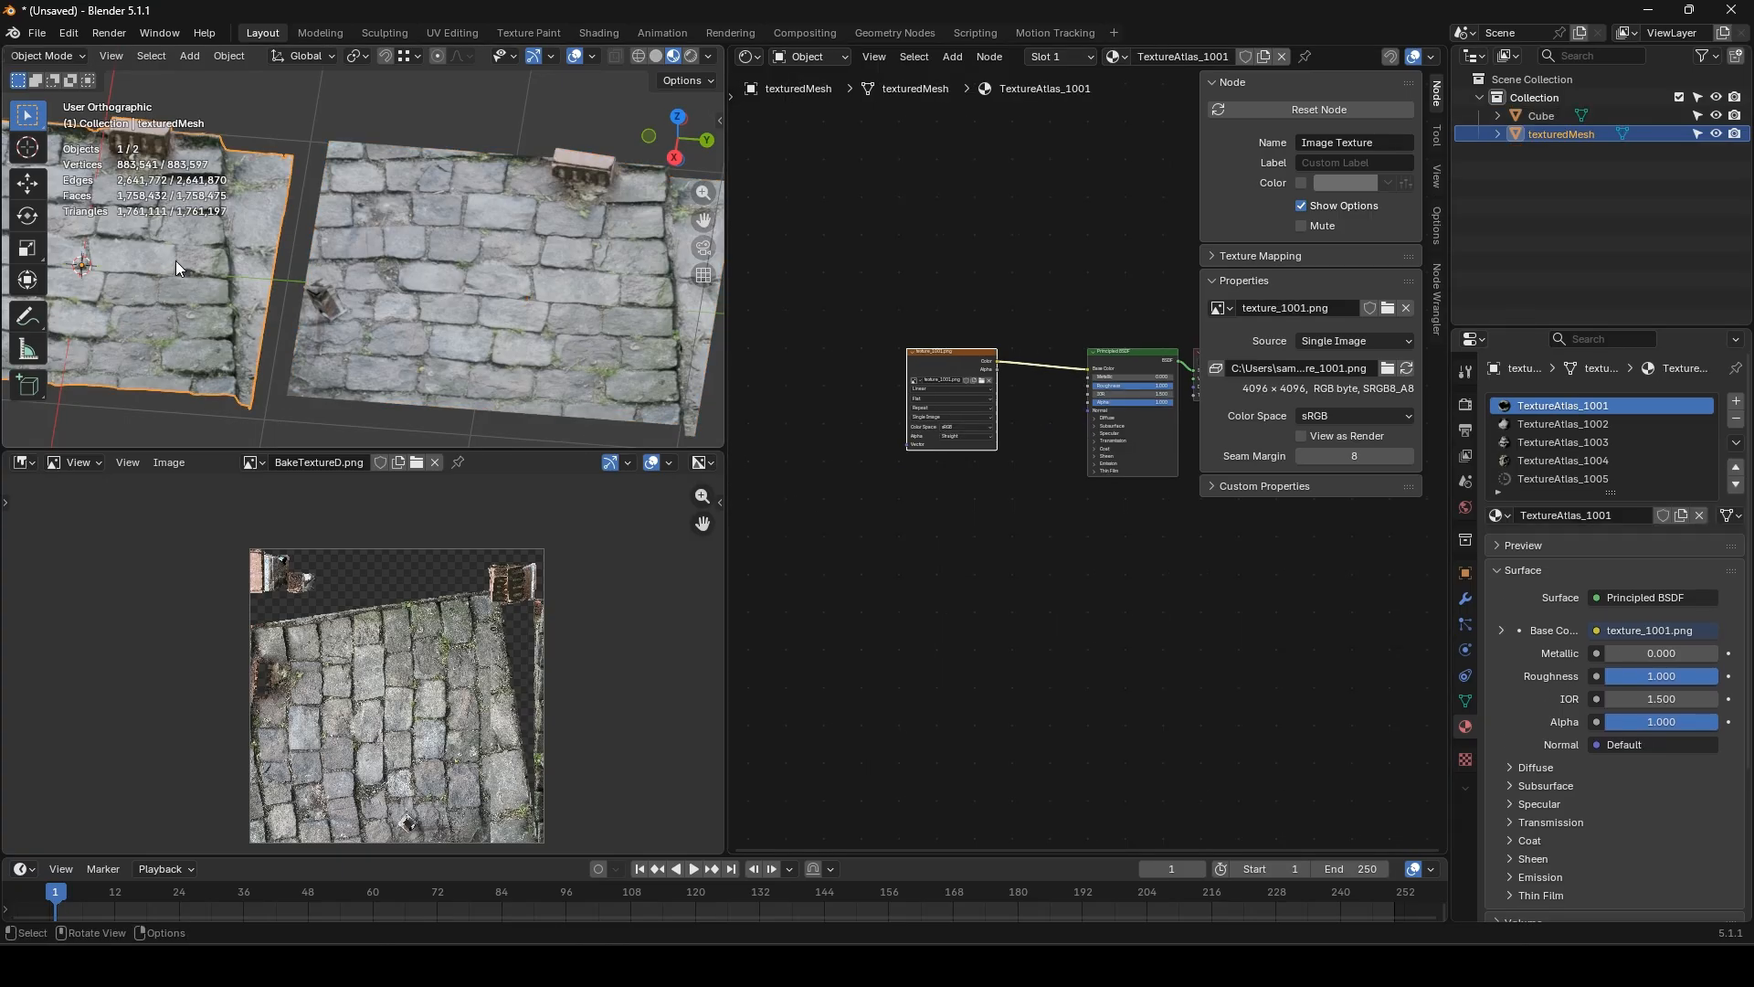
{"action": "left_click", "coordinate": [508, 292]}
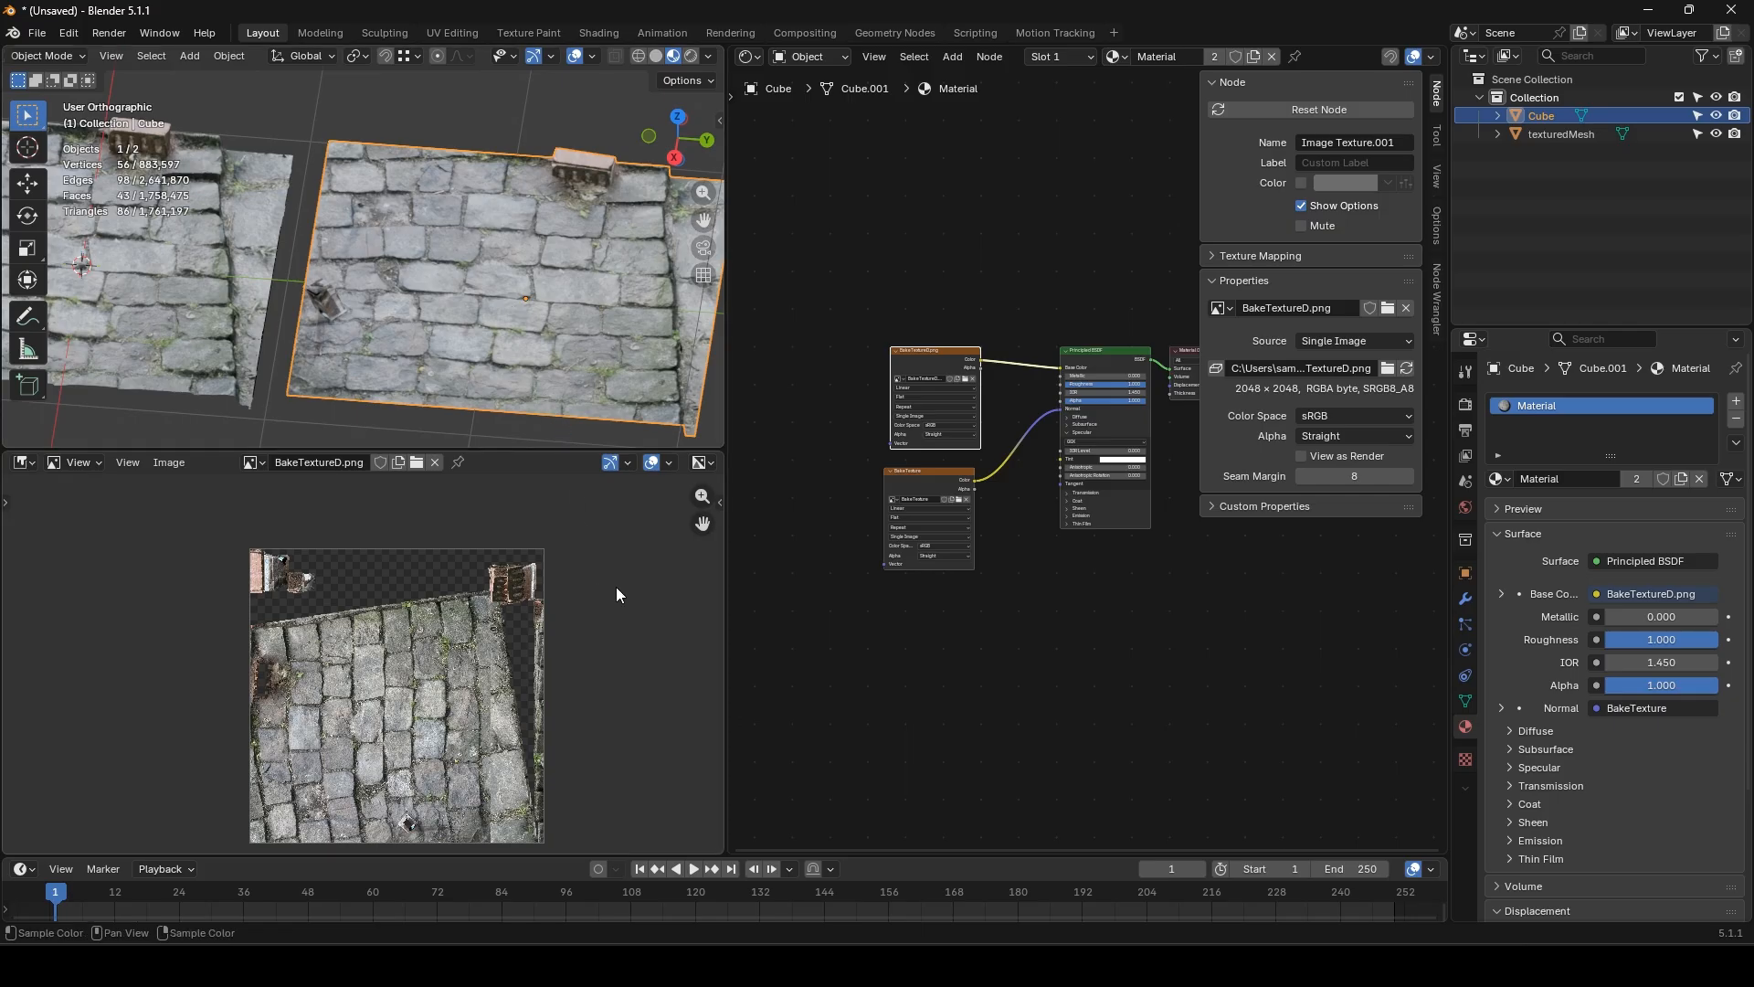
- Switch to the brick scene and compare the material nodes of the NodeSetup and BakedTextures planes
{"action": "mouse_move", "coordinate": [594, 964]}
{"action": "left_click", "coordinate": [519, 886]}
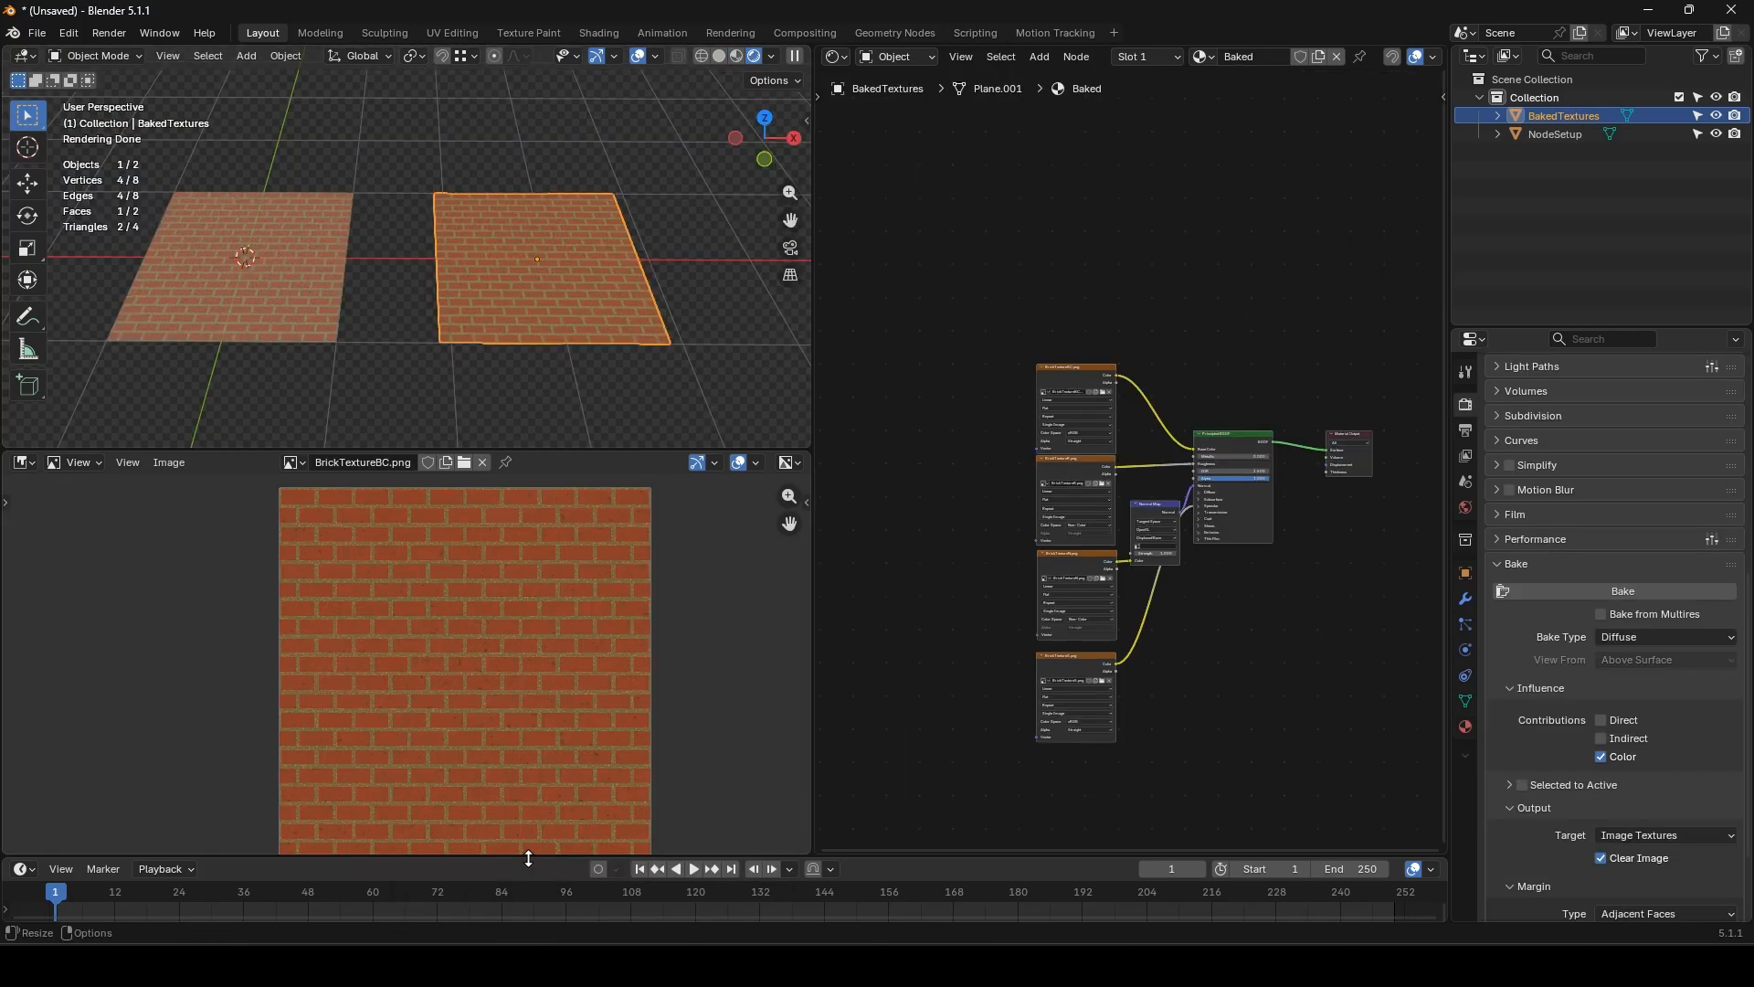
{"action": "left_click", "coordinate": [329, 239]}
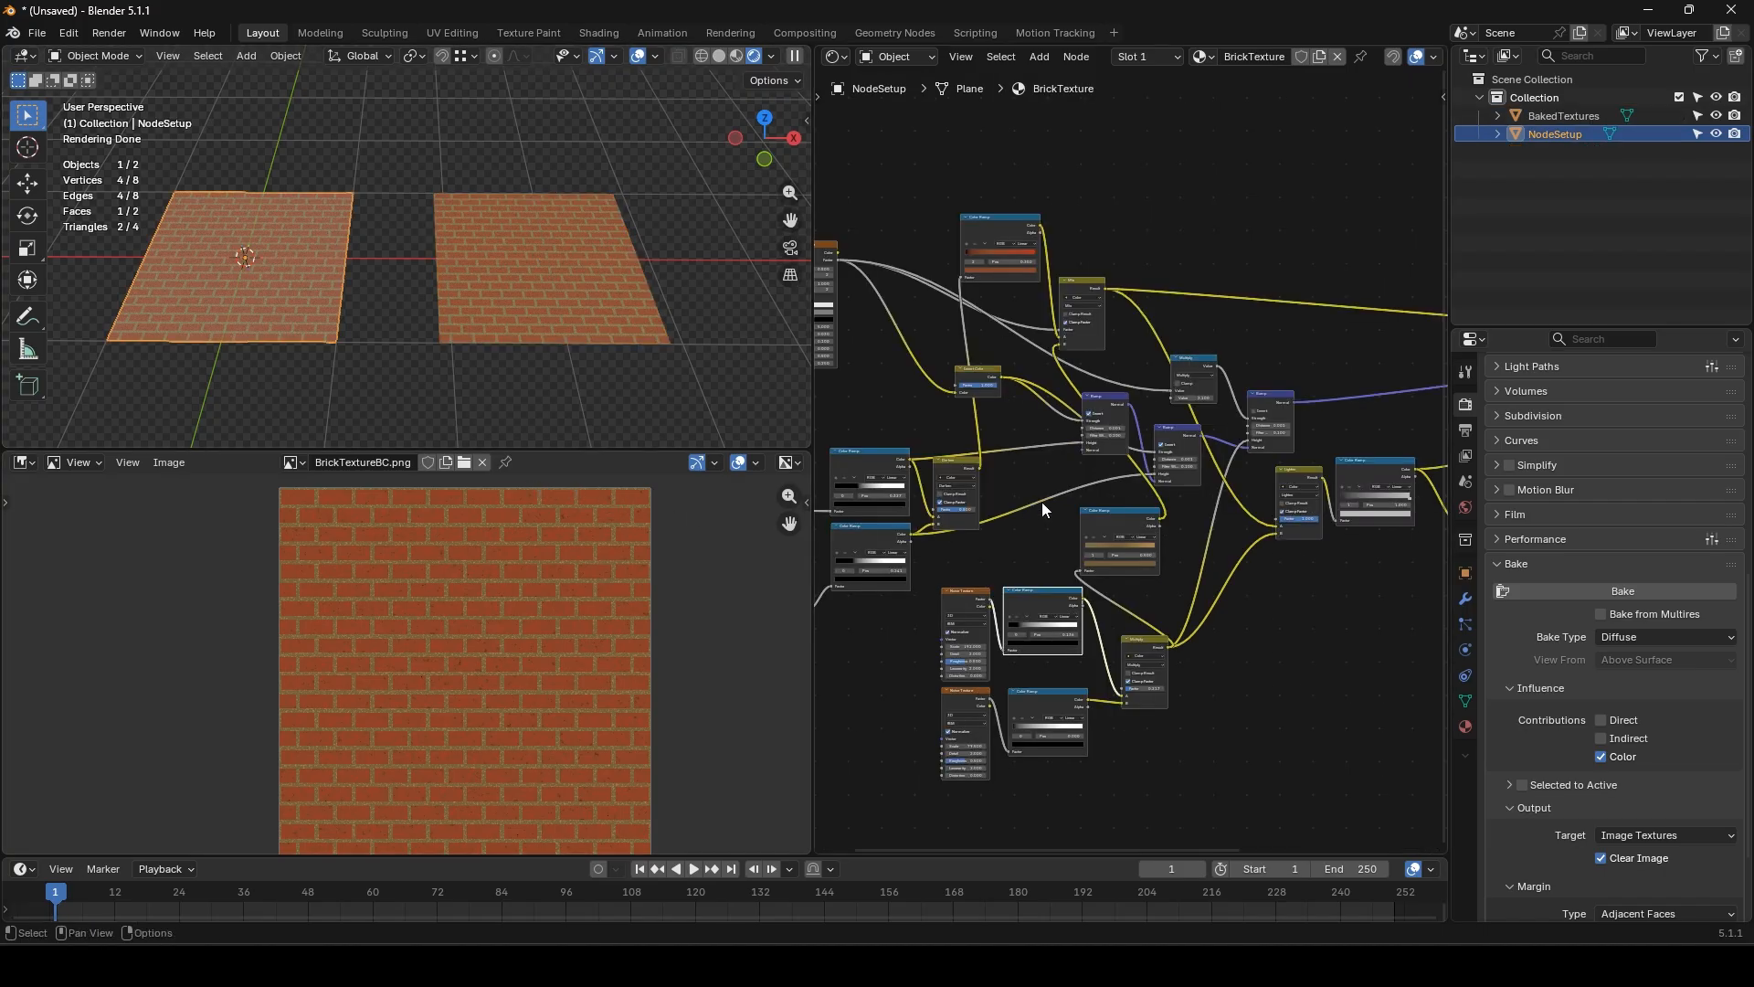
{"action": "left_click", "coordinate": [484, 250]}
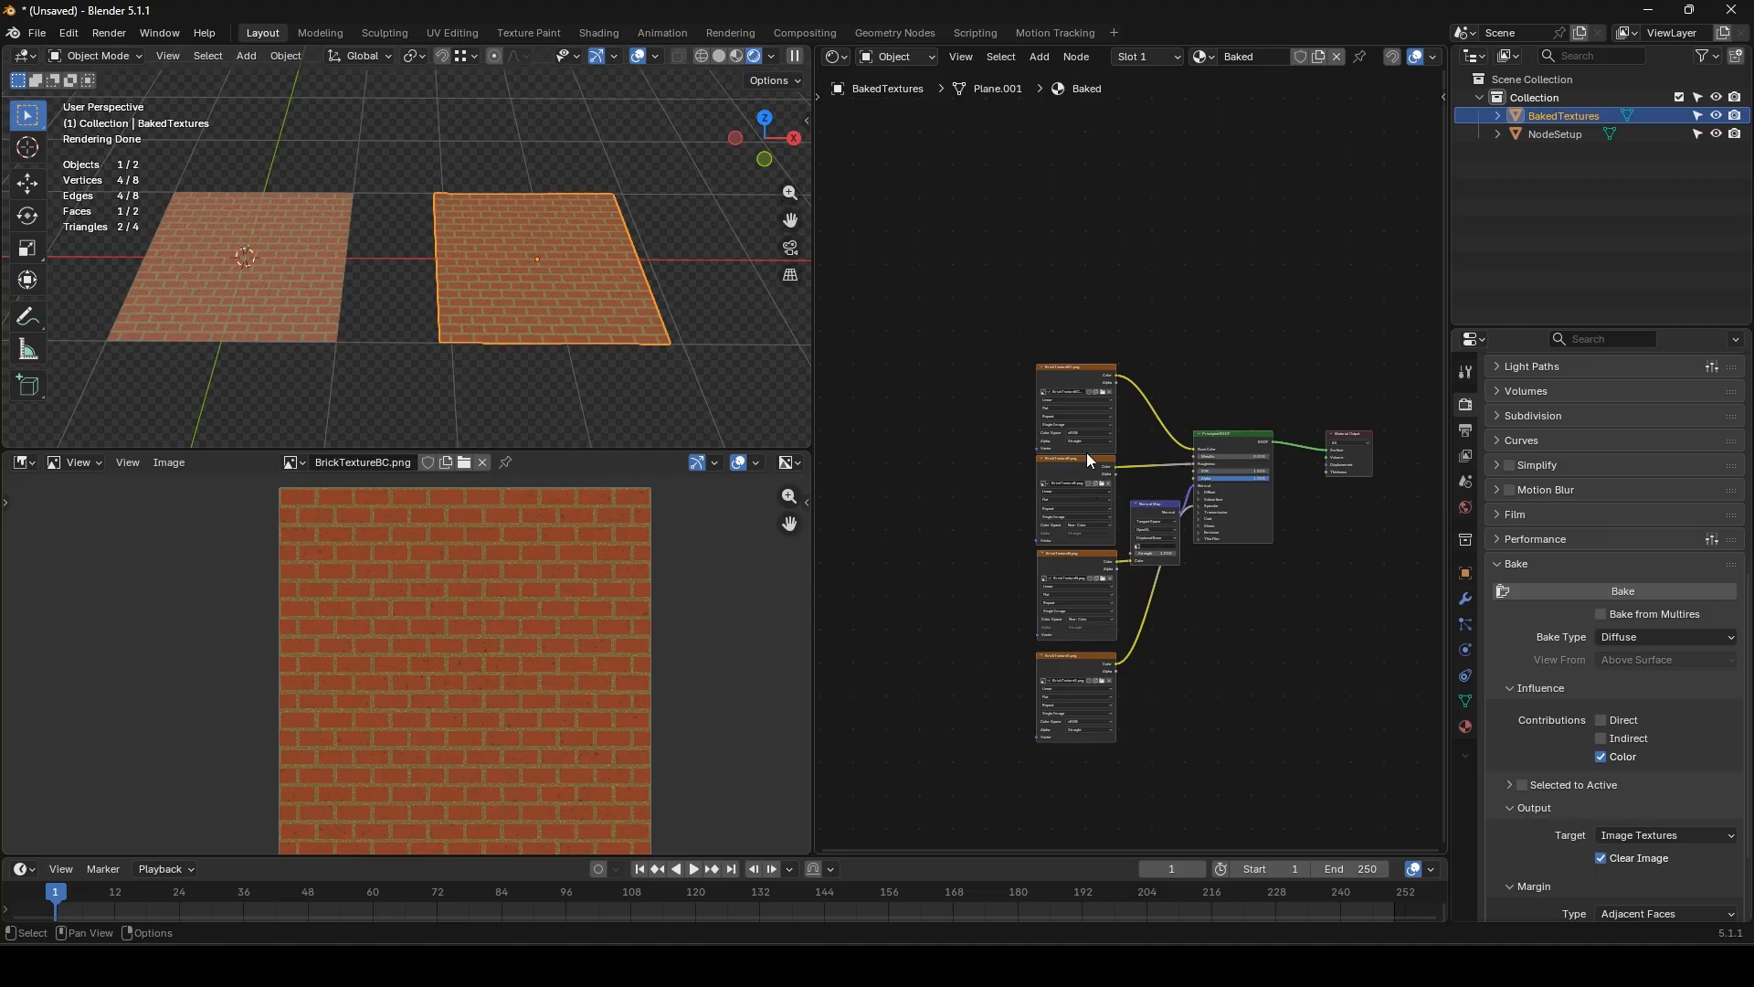
{"action": "left_click", "coordinate": [258, 258]}
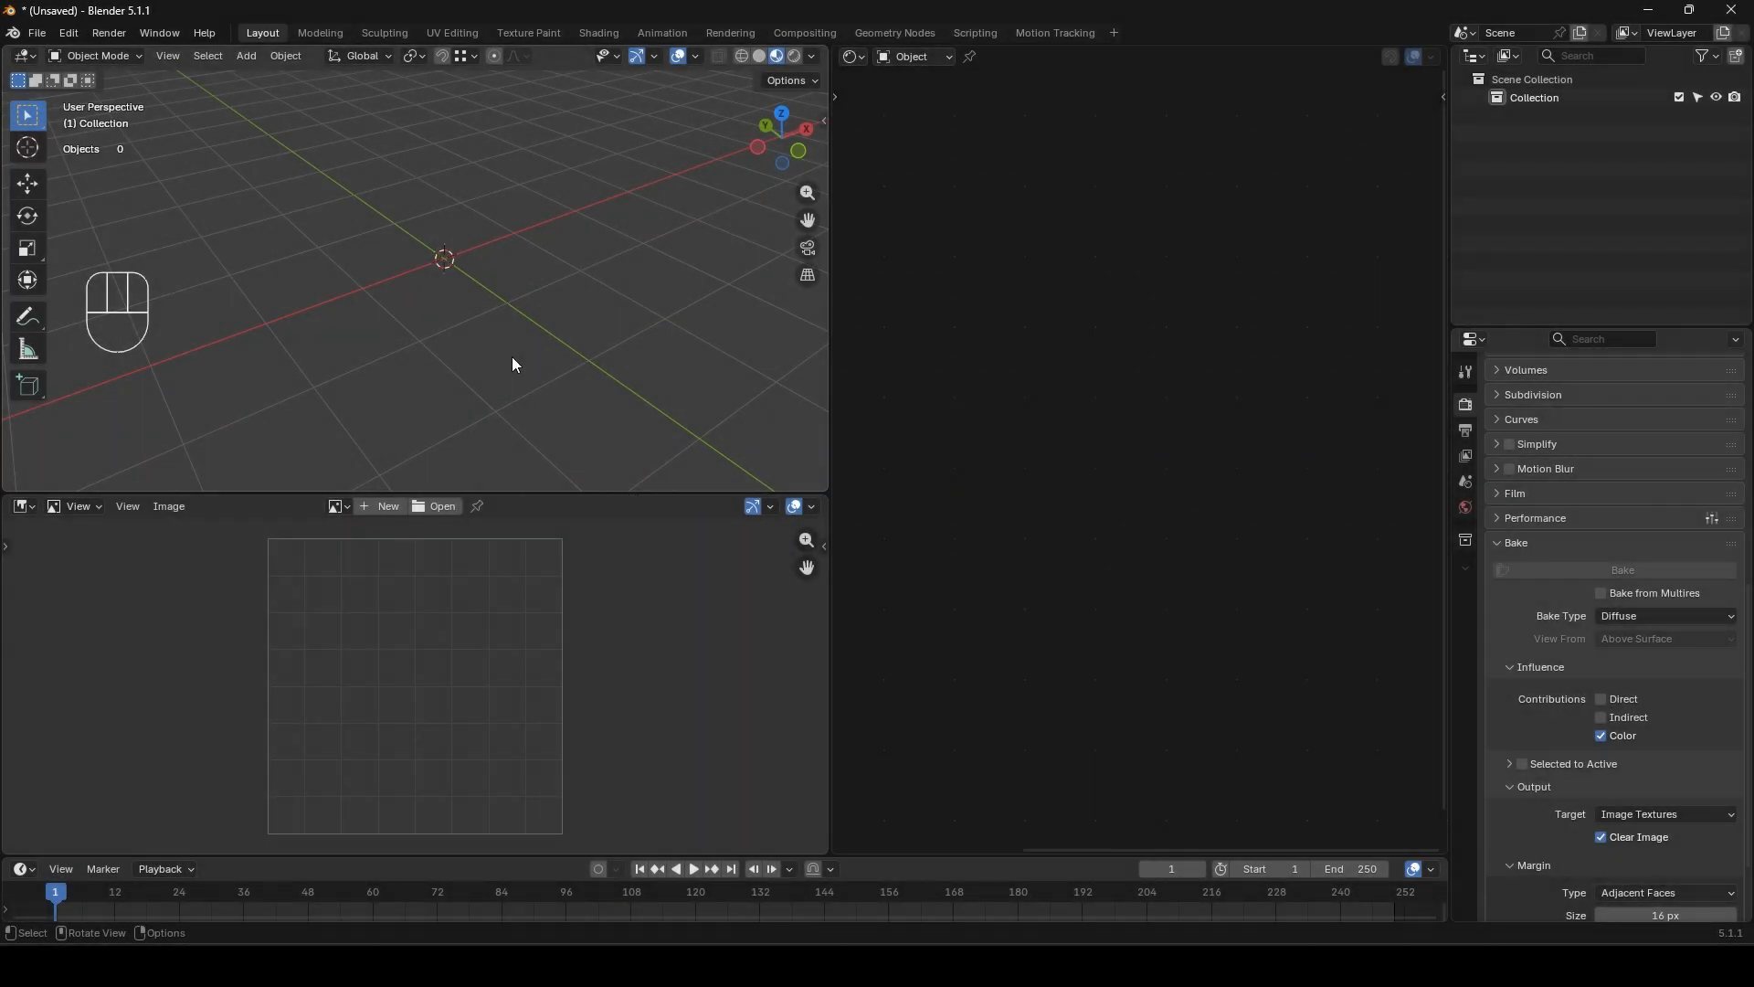
- Add a plane to the empty scene and give it a new material
{"action": "scroll", "coordinate": [532, 358], "scroll_direction": "up", "scroll_amount": 2}
{"action": "key", "text": "shift+a"}
{"action": "left_click", "coordinate": [646, 370]}
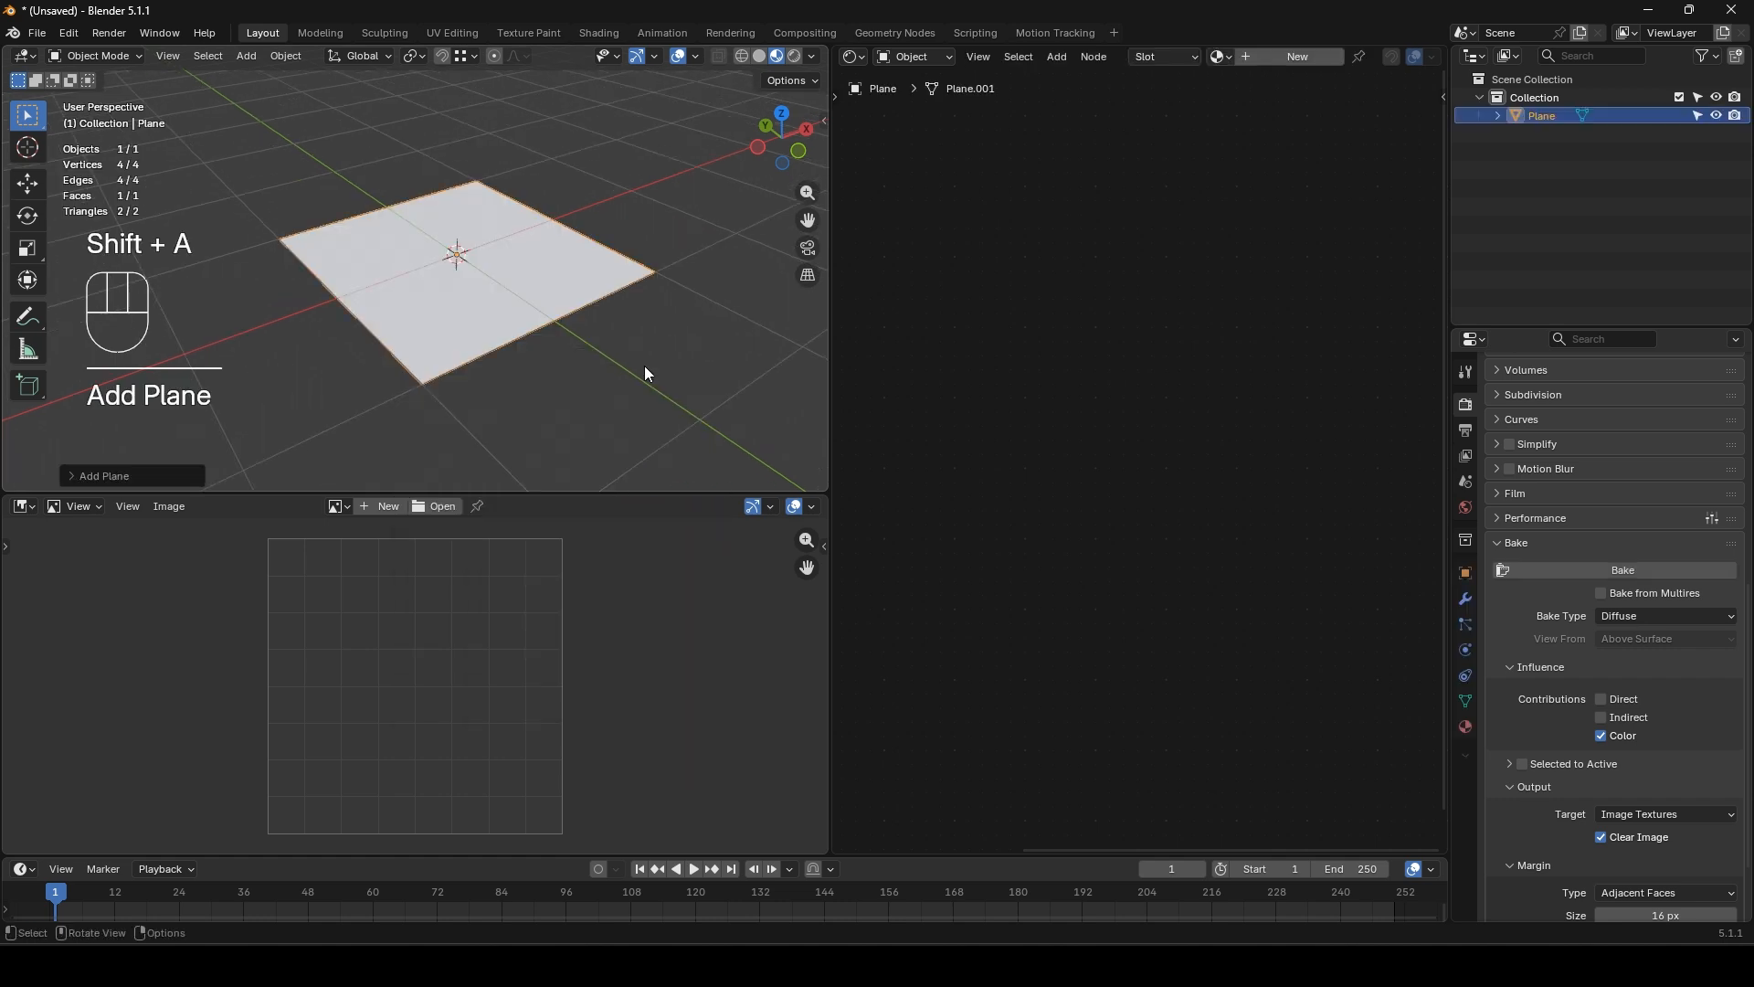
{"action": "middle_click_drag", "start_coordinate": [447, 298], "coordinate": [458, 341]}
{"action": "left_click", "coordinate": [1288, 56]}
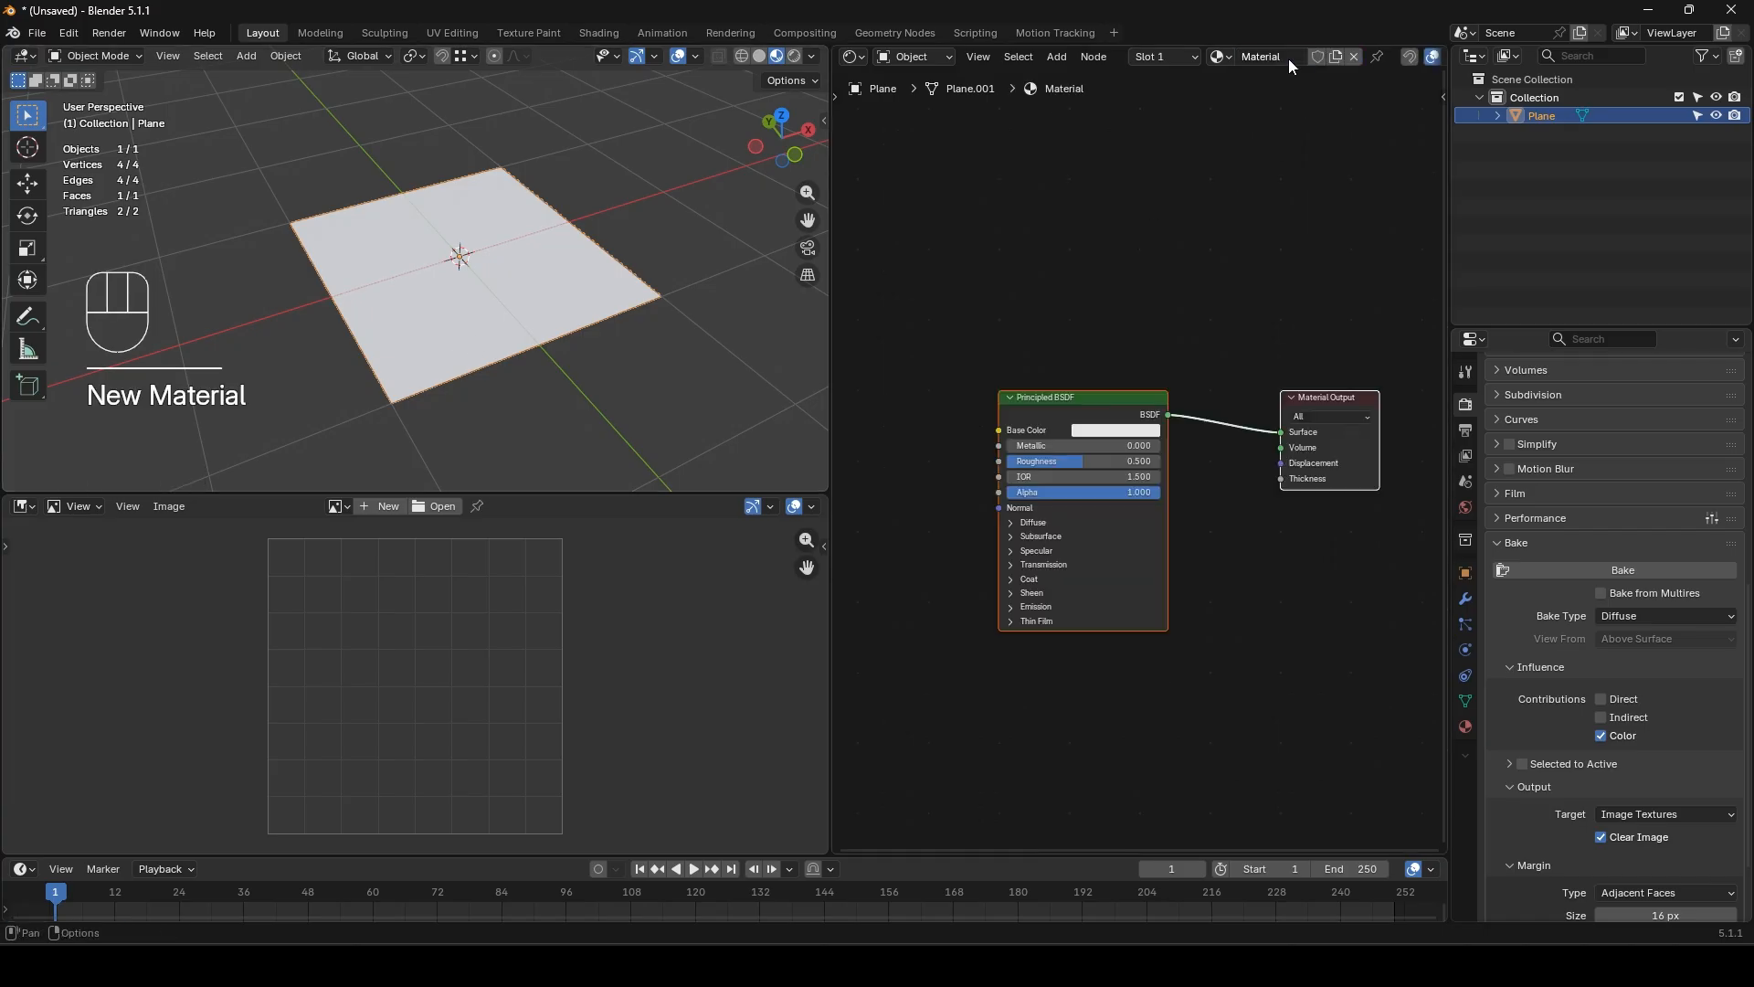
- Add a Gradient Texture node to the plane's material, well before the Principled BSDF
{"action": "left_click", "coordinate": [999, 652]}
{"action": "scroll", "coordinate": [1023, 640], "scroll_direction": "left", "scroll_amount": 5}
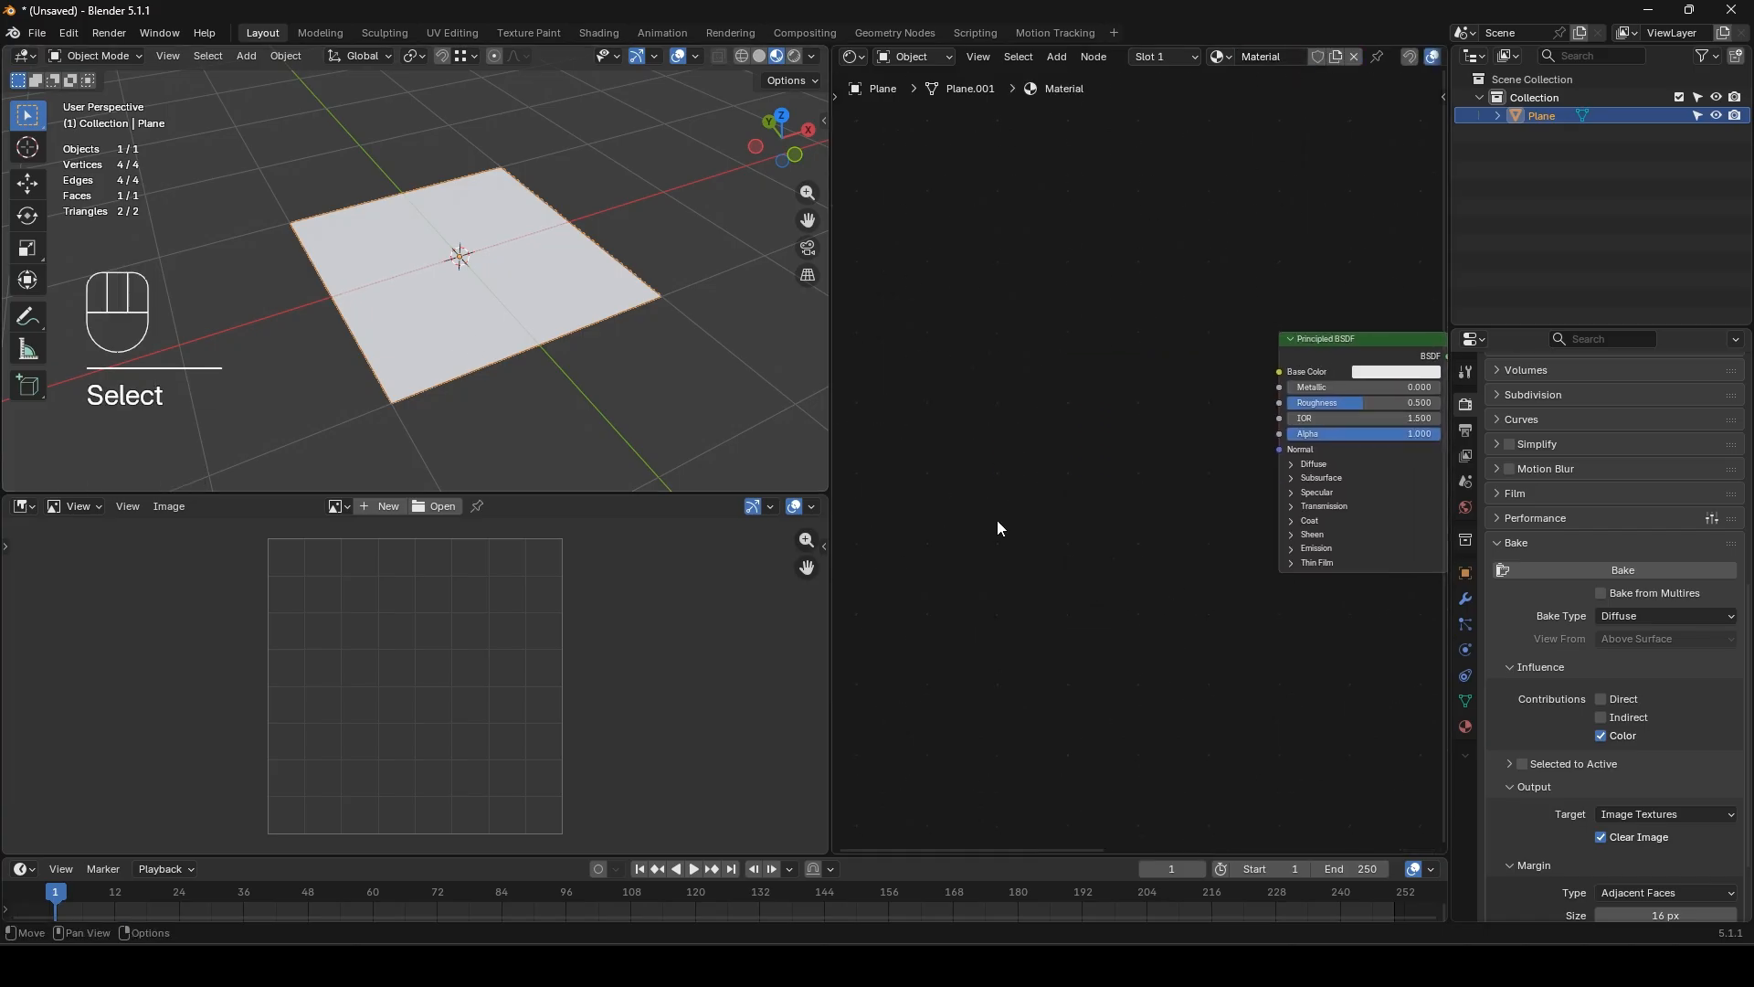
{"action": "key", "text": "shift+a"}
{"action": "type", "text": "gradient"}
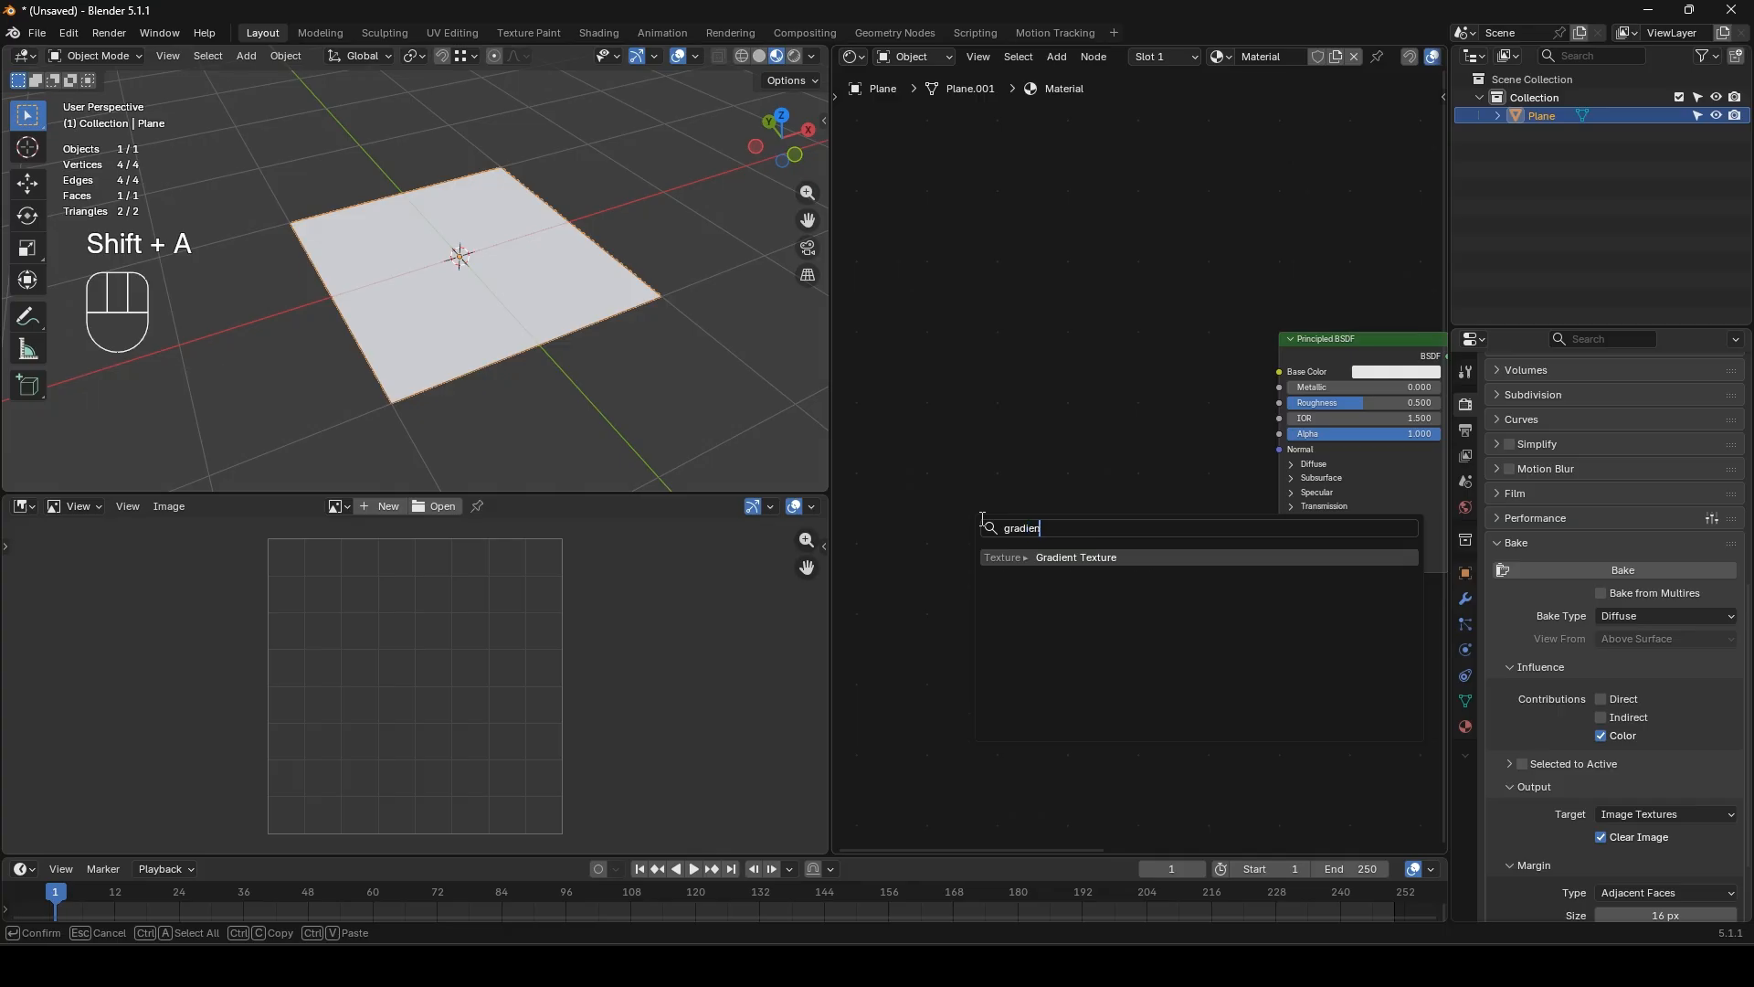
{"action": "key", "text": "Return"}
{"action": "left_click", "coordinate": [859, 491]}
- Feed the Gradient Texture's Color into a new Color Ramp and move its black stop to about 0.509
{"action": "left_click_drag", "start_coordinate": [958, 515], "coordinate": [1020, 537]}
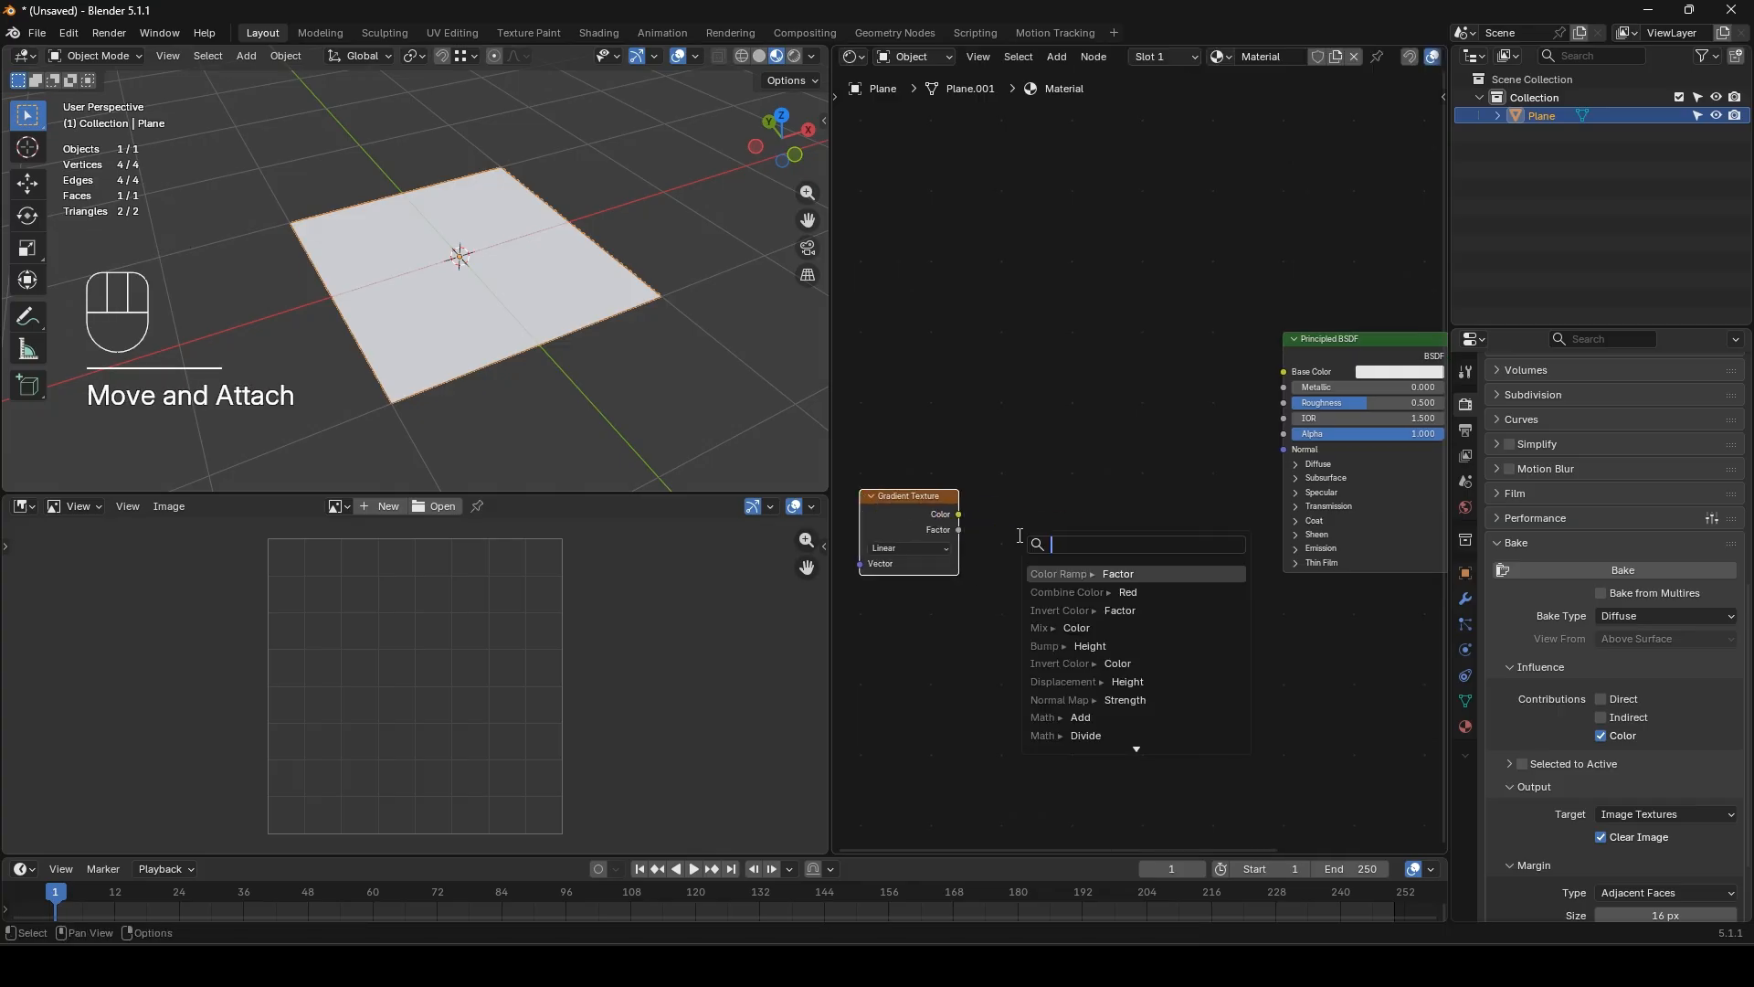
{"action": "type", "text": "color r"}
{"action": "key", "text": "Return"}
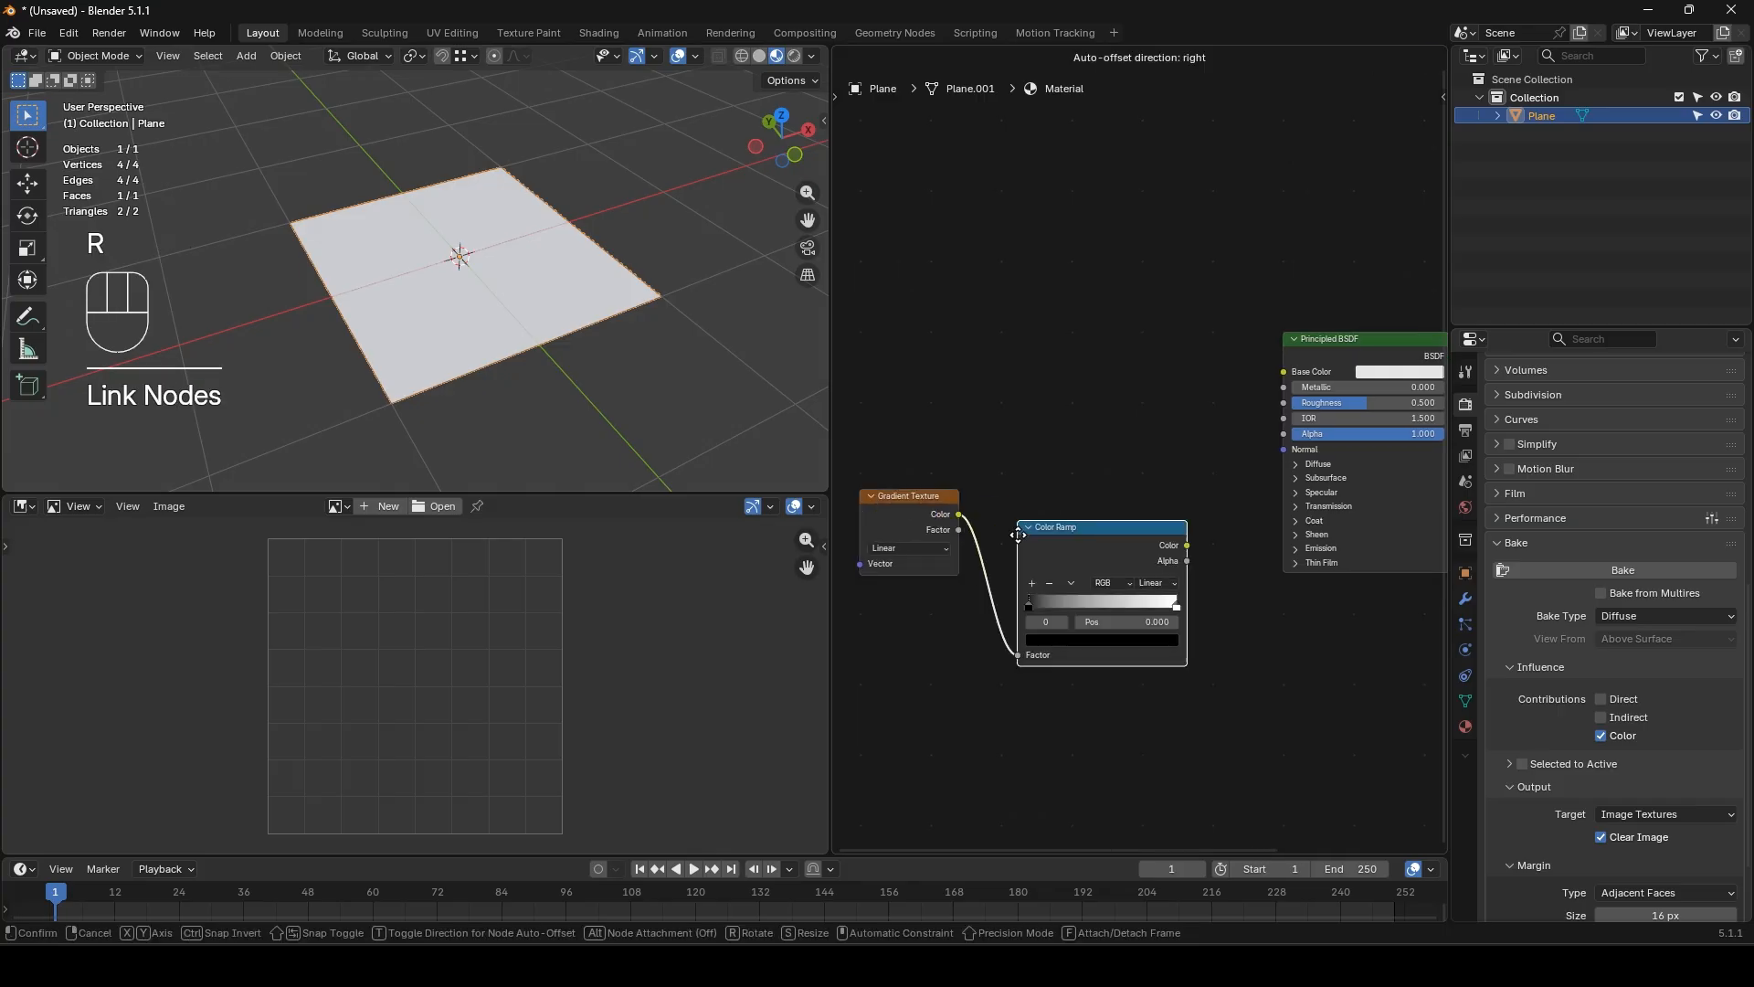
{"action": "left_click", "coordinate": [1008, 574]}
{"action": "left_click_drag", "start_coordinate": [1018, 603], "coordinate": [1099, 621]}
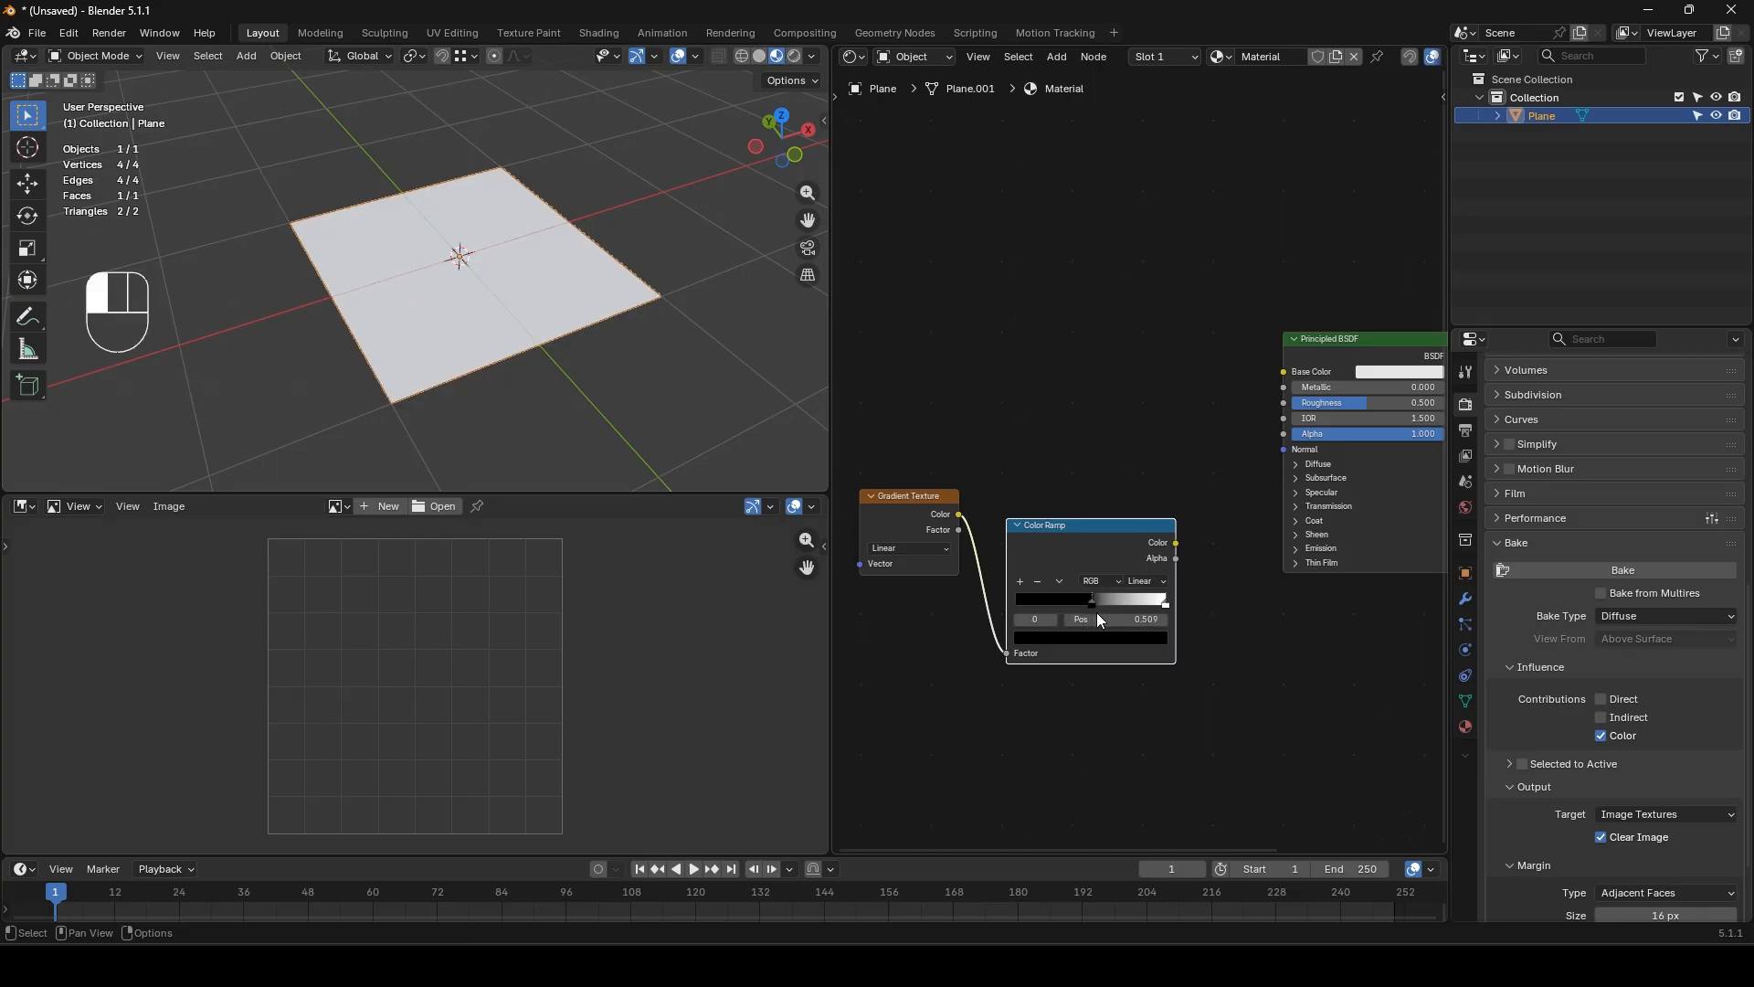
- Add a Noise Texture node above the gradient nodes, near the Principled BSDF
{"action": "scroll", "coordinate": [1087, 302], "scroll_direction": "down", "scroll_amount": 4}
{"action": "middle_click_drag", "start_coordinate": [1087, 302], "coordinate": [993, 414]}
{"action": "left_click", "coordinate": [1050, 395]}
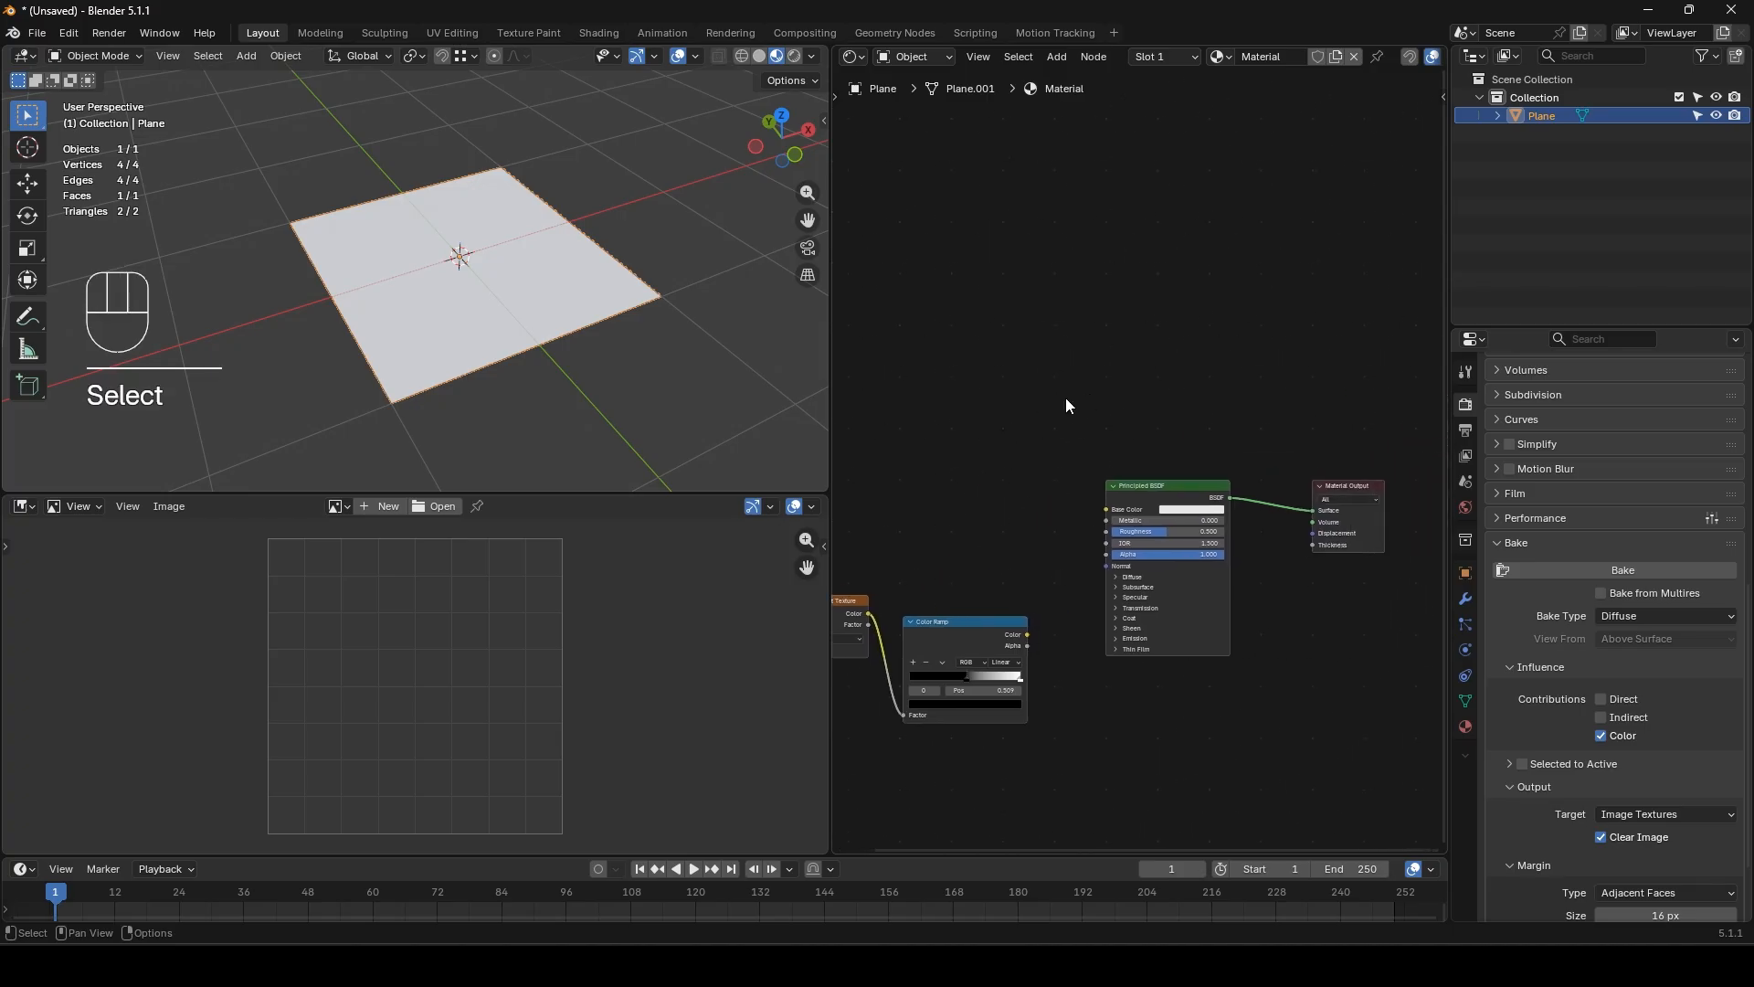
{"action": "key", "text": "shift+a"}
{"action": "type", "text": "noise"}
{"action": "key", "text": "Return"}
{"action": "left_click", "coordinate": [1083, 395]}
- Link the Noise Texture to a new Color Ramp and move the ramp's black stop to about 0.71
{"action": "left_click_drag", "start_coordinate": [1093, 397], "coordinate": [1145, 393]}
{"action": "type", "text": "colorr"}
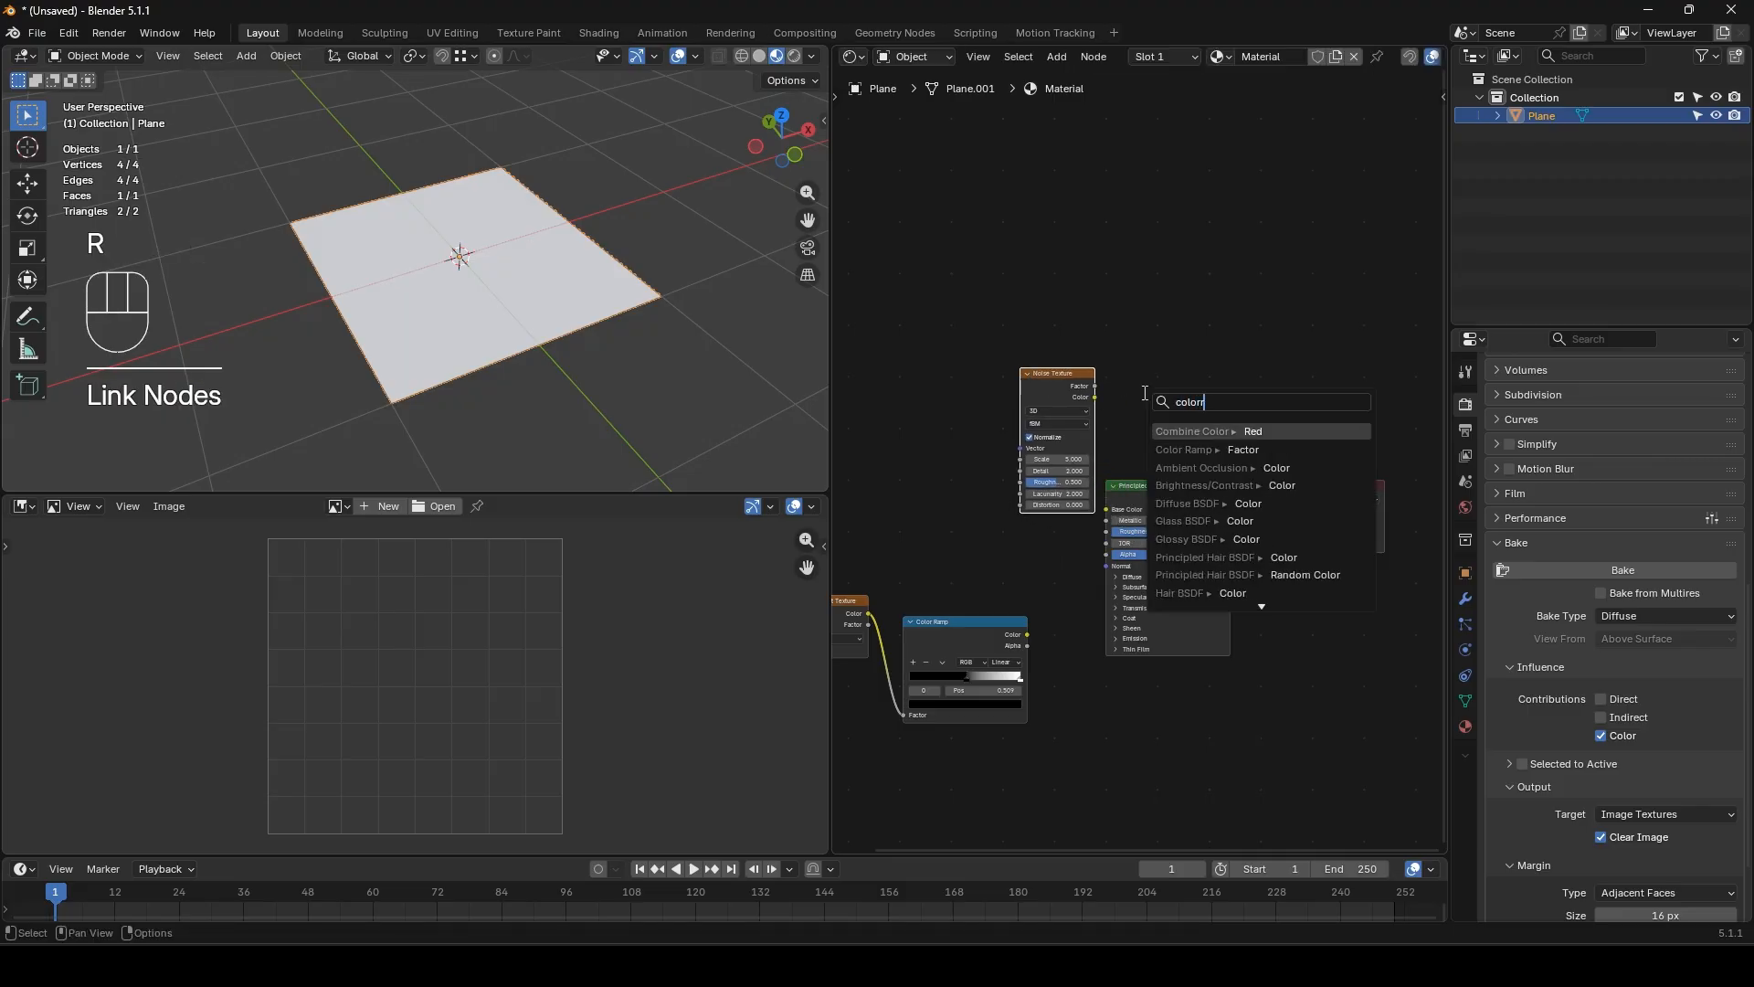
{"action": "type", "text": "a"}
{"action": "key", "text": "Return"}
{"action": "left_click", "coordinate": [1135, 364]}
{"action": "left_click_drag", "start_coordinate": [1139, 408], "coordinate": [1221, 418]}
- Preview the noise Color Ramp on the Material Output, set the noise Scale to about 14.3 and the black stop to about 0.632
{"action": "left_click", "coordinate": [1208, 356], "text": "ctrl"}
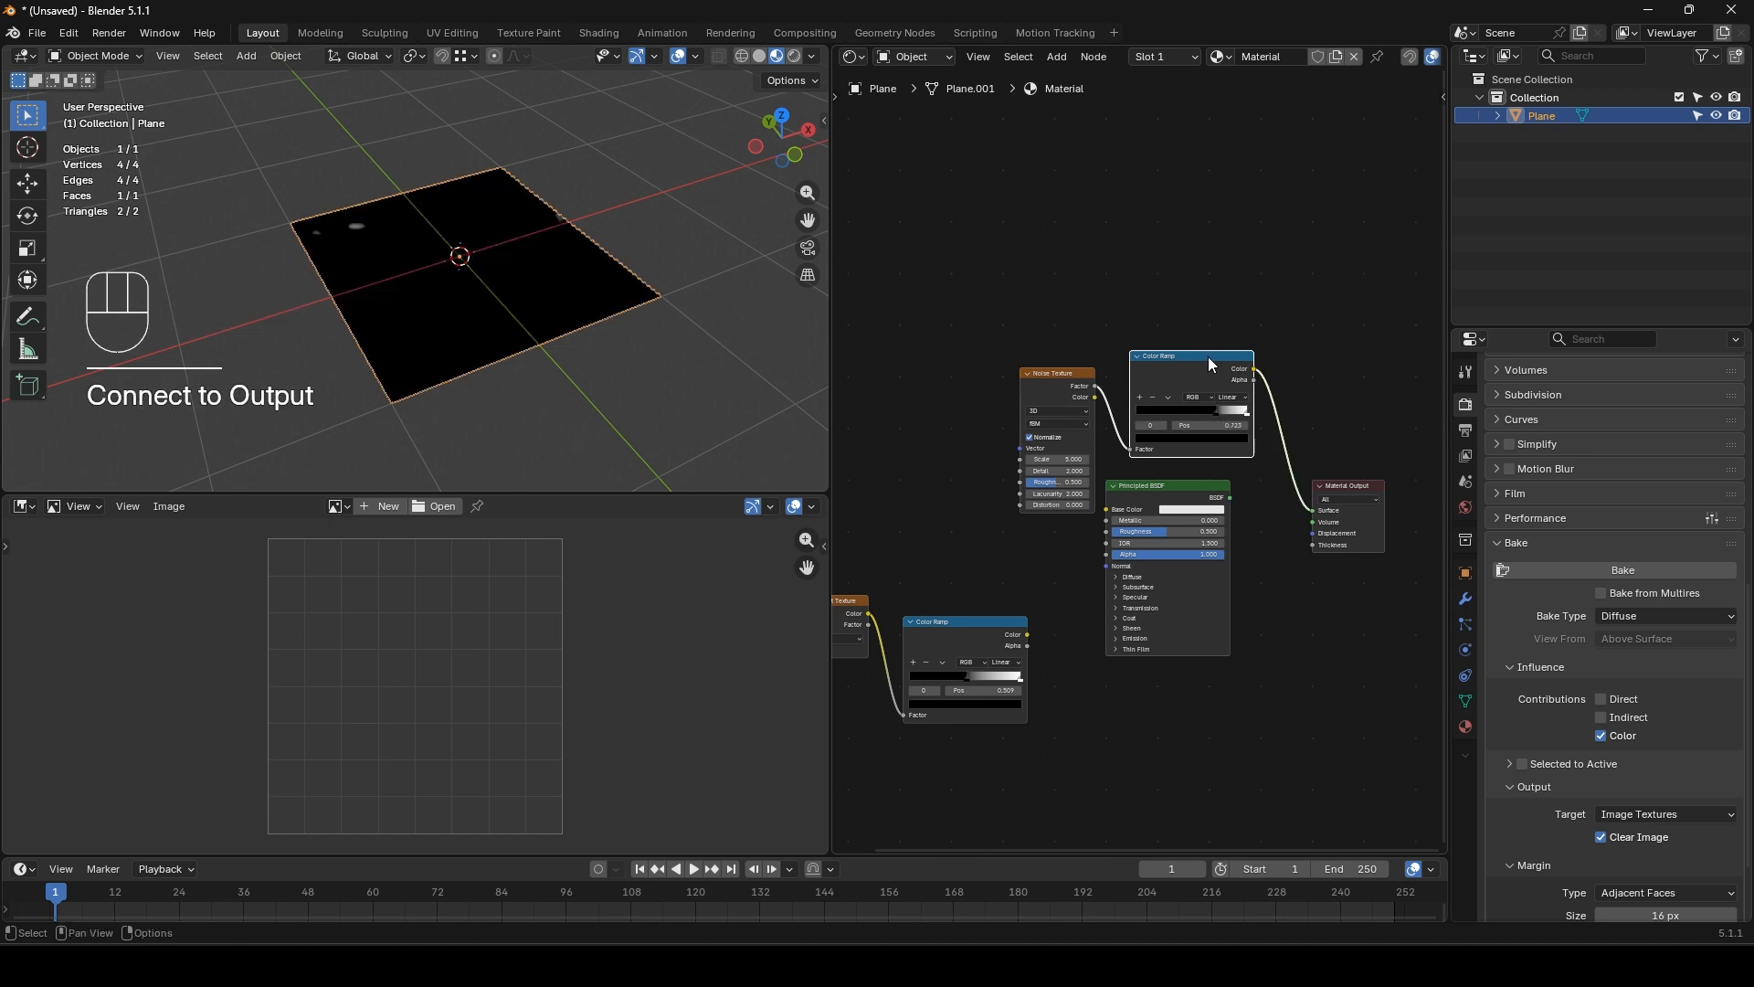
{"action": "scroll", "coordinate": [1124, 457], "scroll_direction": "up", "scroll_amount": 2}
{"action": "left_click_drag", "start_coordinate": [1033, 456], "coordinate": [1133, 457]}
{"action": "left_click_drag", "start_coordinate": [1250, 390], "coordinate": [1237, 391]}
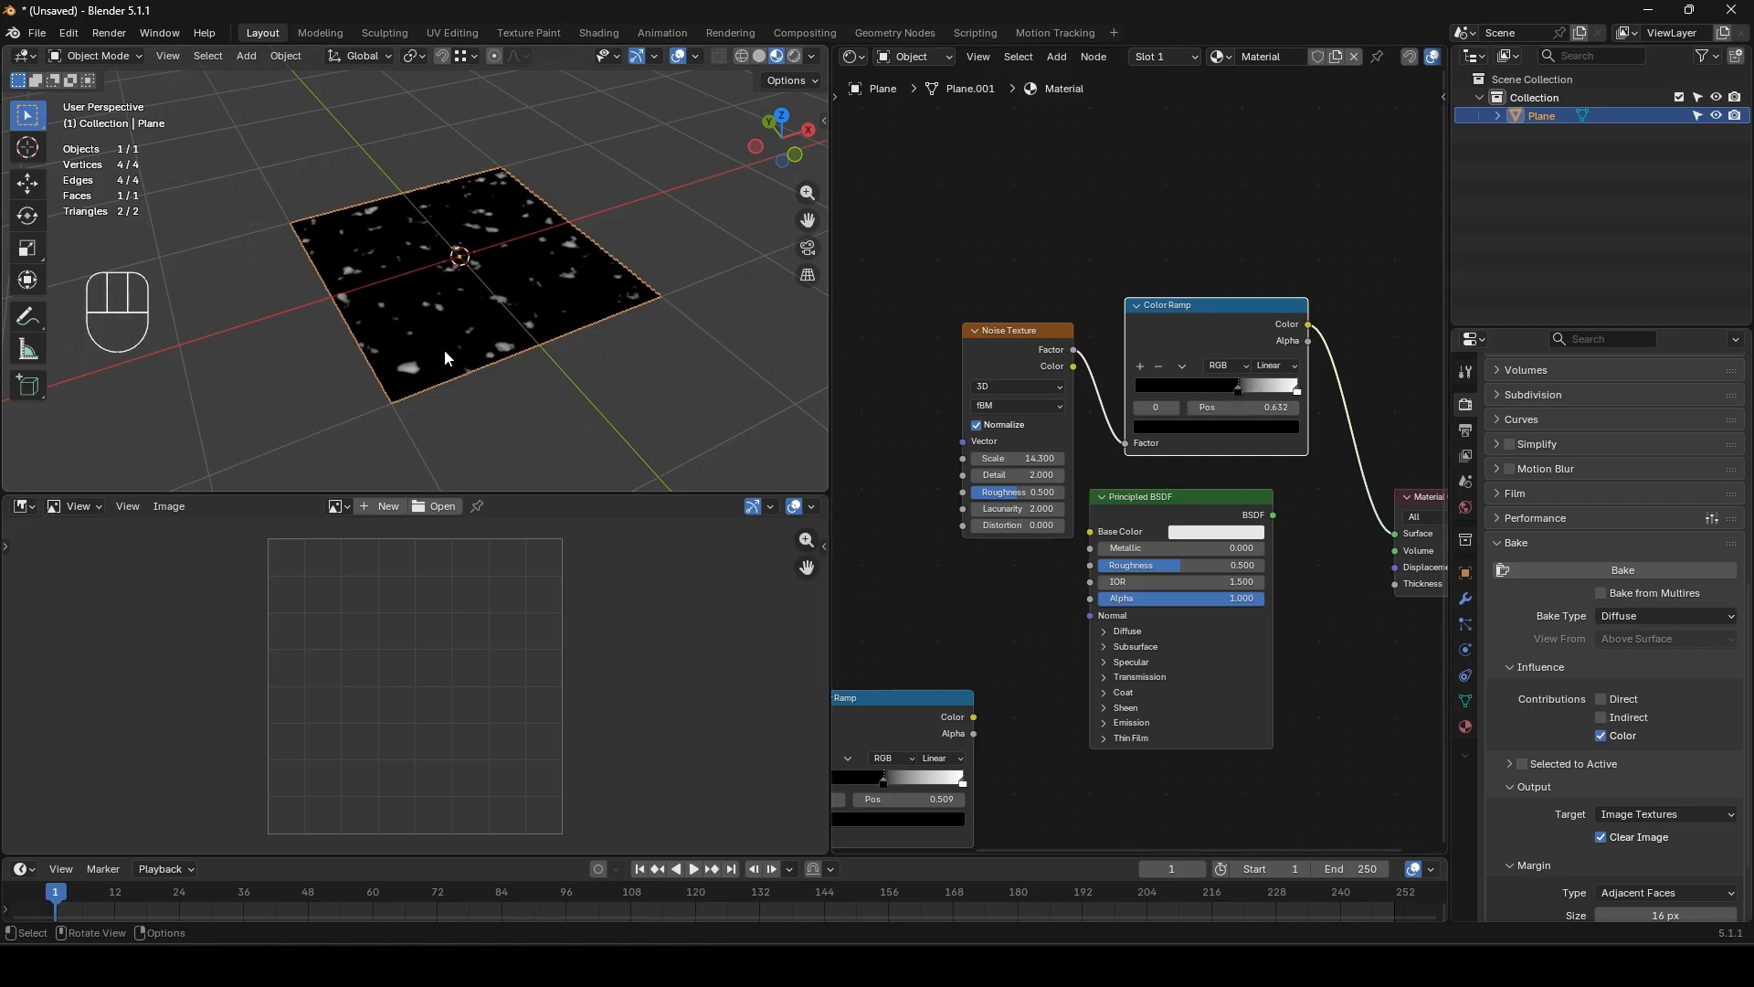
{"action": "middle_click_drag", "start_coordinate": [607, 382], "coordinate": [542, 397]}
{"action": "middle_click_drag", "start_coordinate": [1061, 384], "coordinate": [1057, 215]}
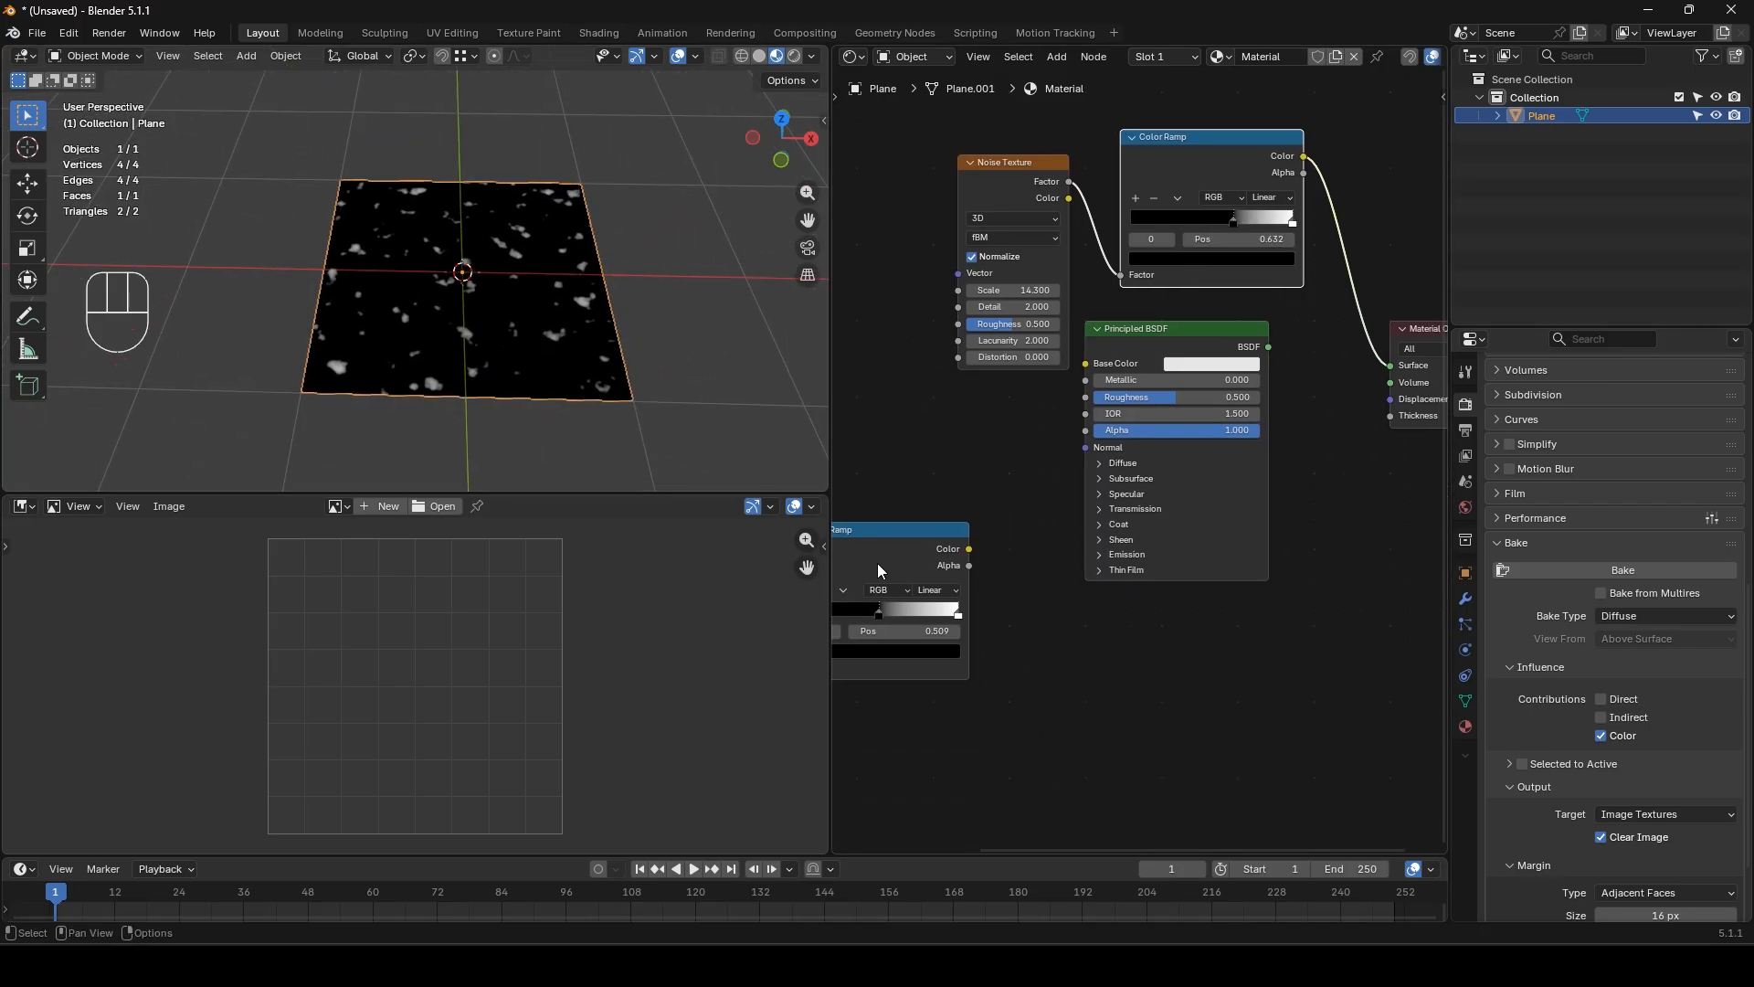
- Add an Image Texture node below the Principled BSDF node
{"action": "left_click", "coordinate": [1087, 692]}
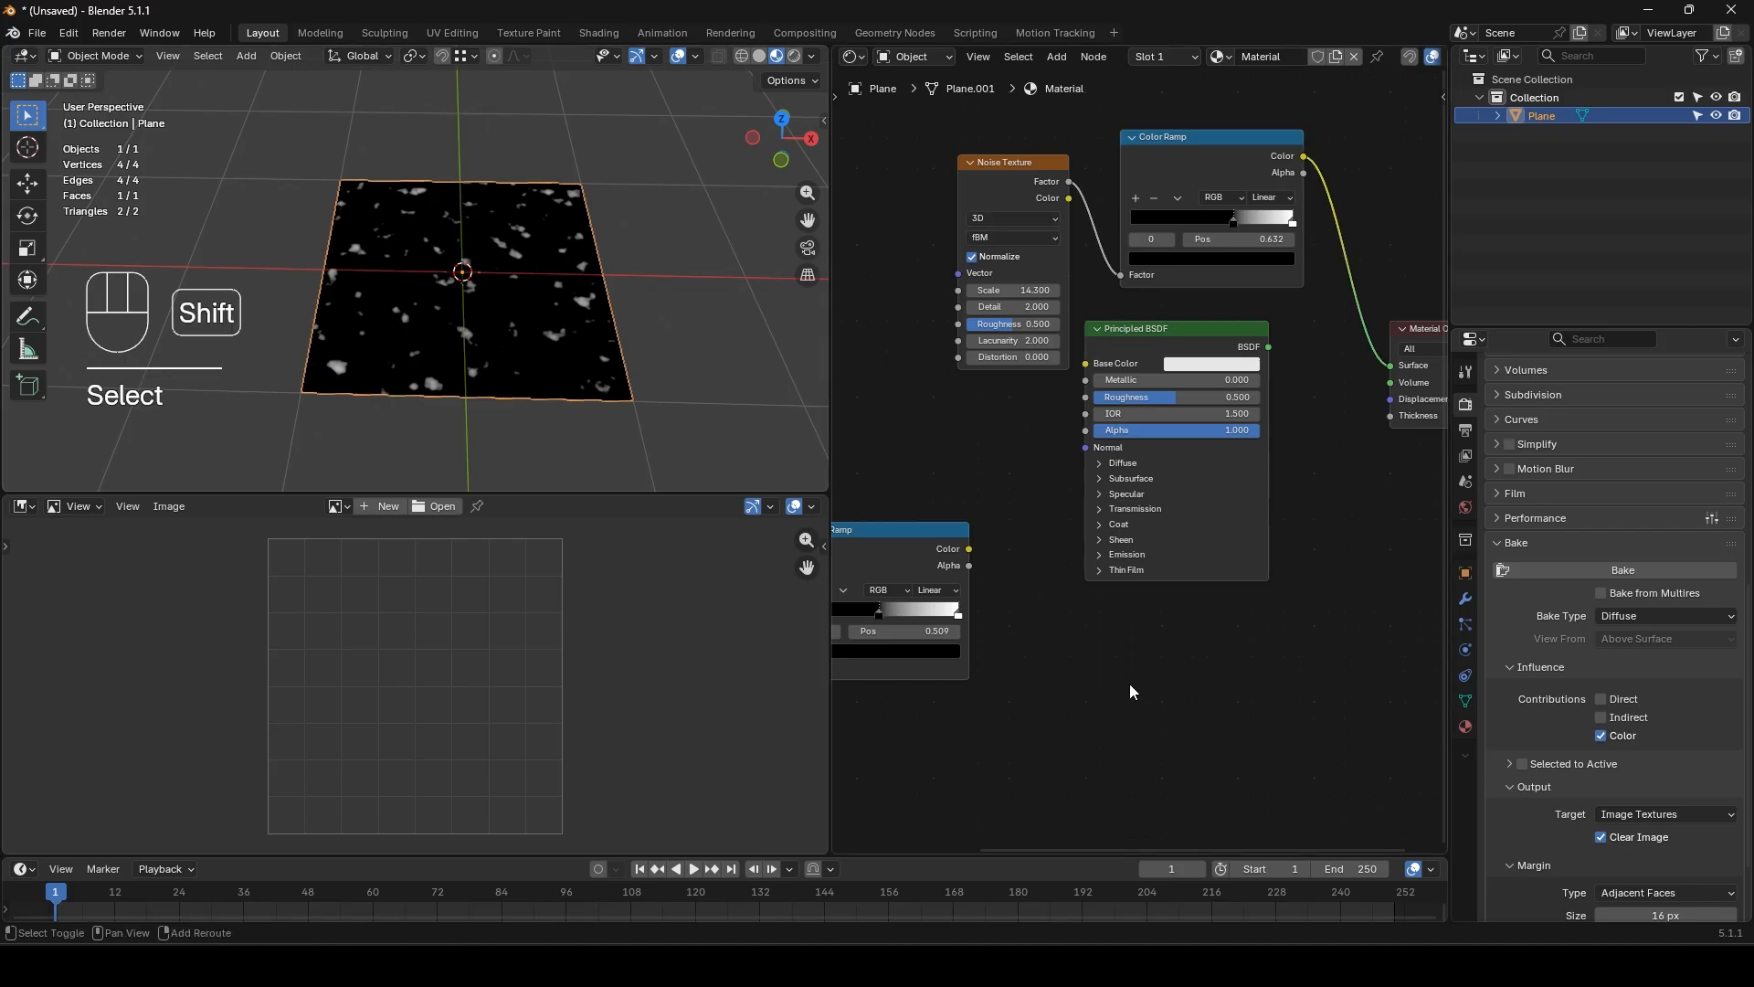
{"action": "key", "text": "shift+a"}
{"action": "type", "text": "im"}
{"action": "key", "text": "Return"}
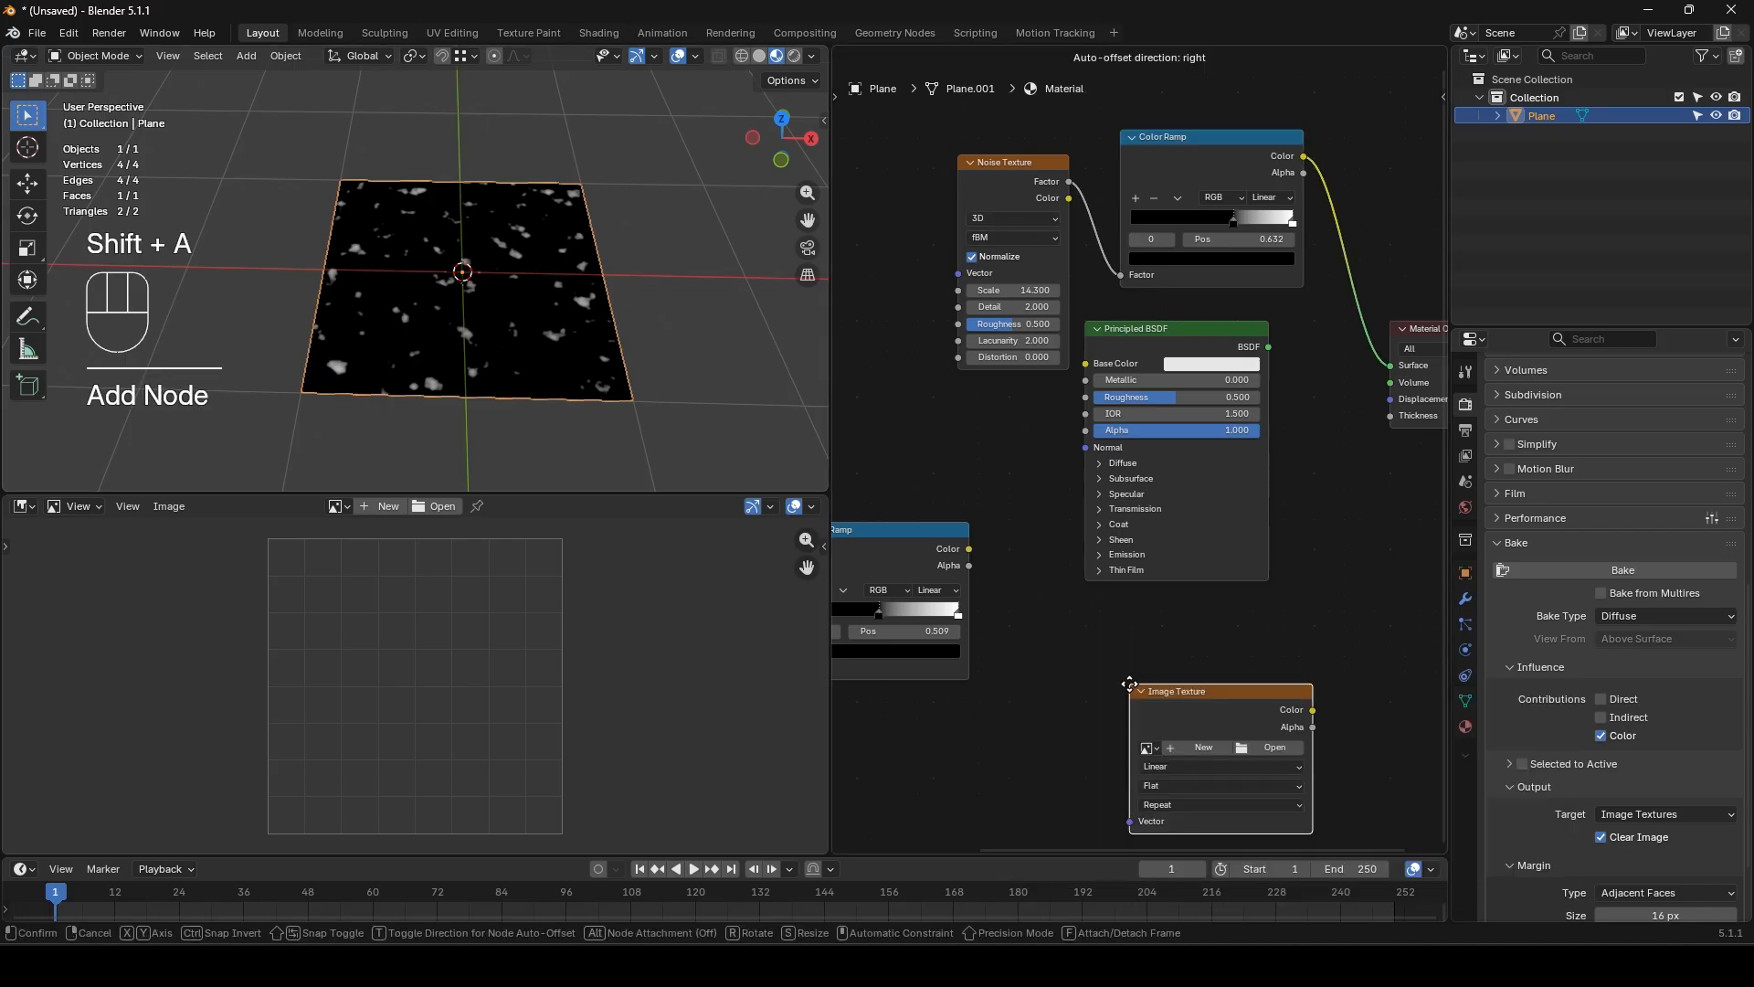
{"action": "left_click", "coordinate": [1126, 676]}
- Create a new 2048 by 2048 px image named BakeTest in the Image Texture node
{"action": "left_click", "coordinate": [1165, 695]}
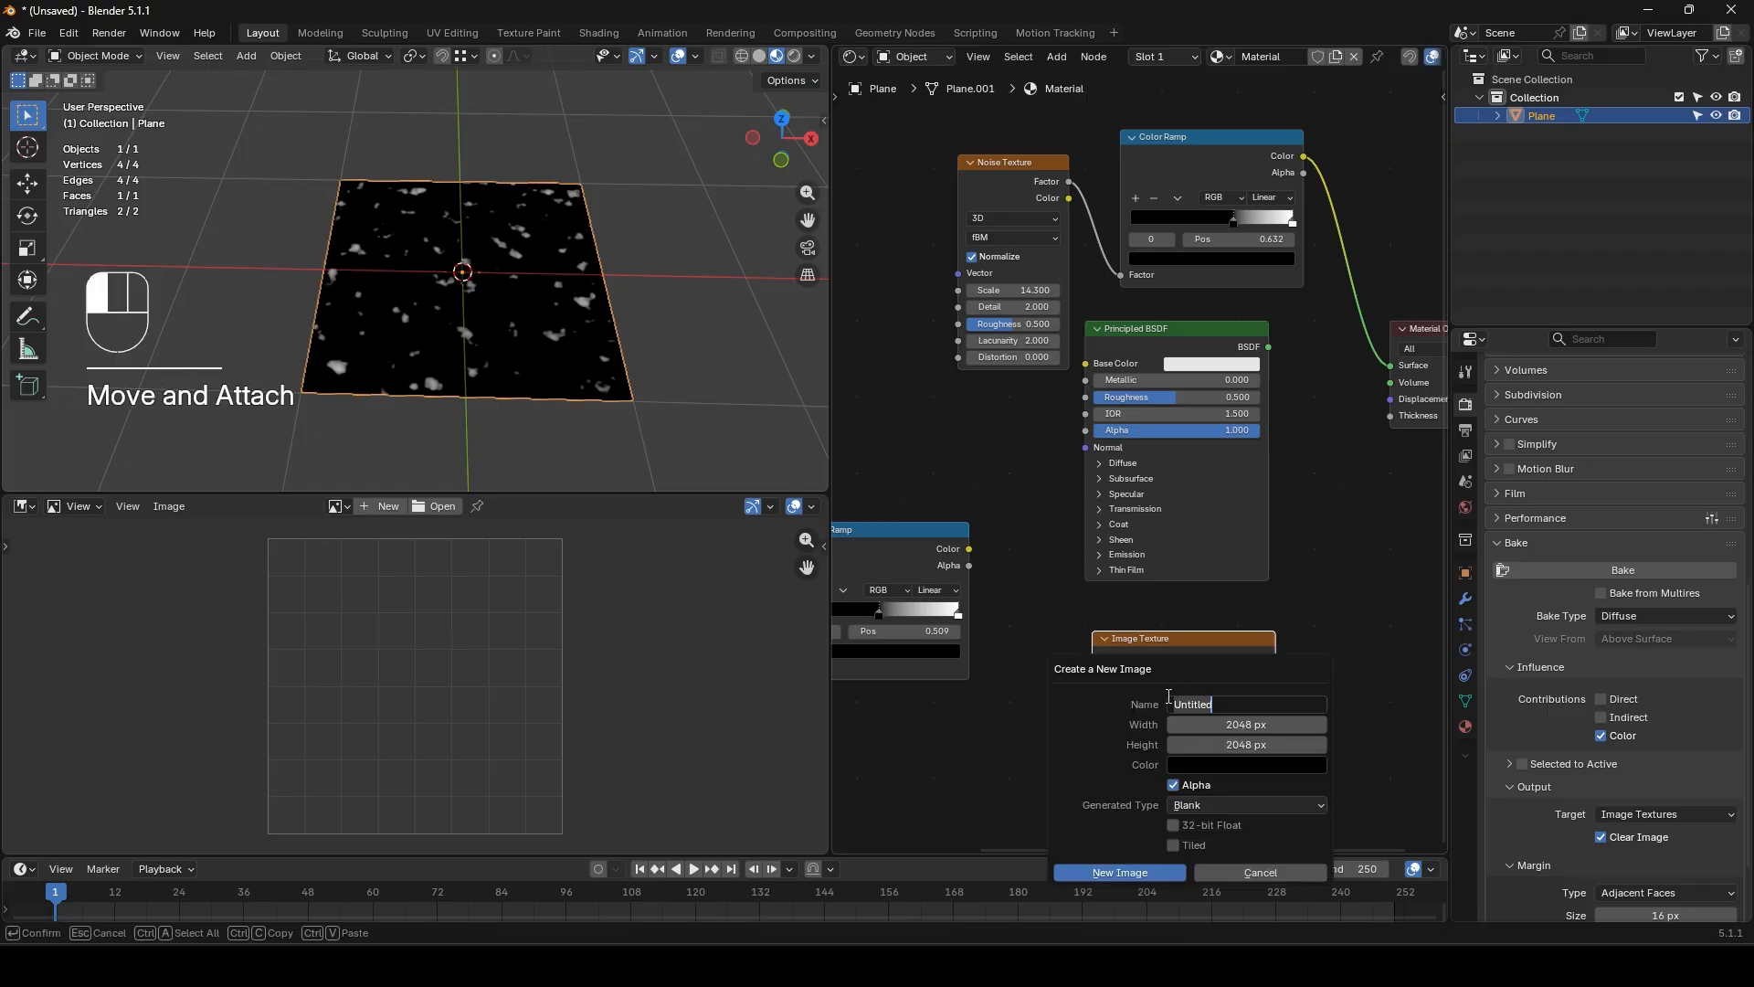
{"action": "type", "text": "BakeTest"}
{"action": "key", "text": "Return"}
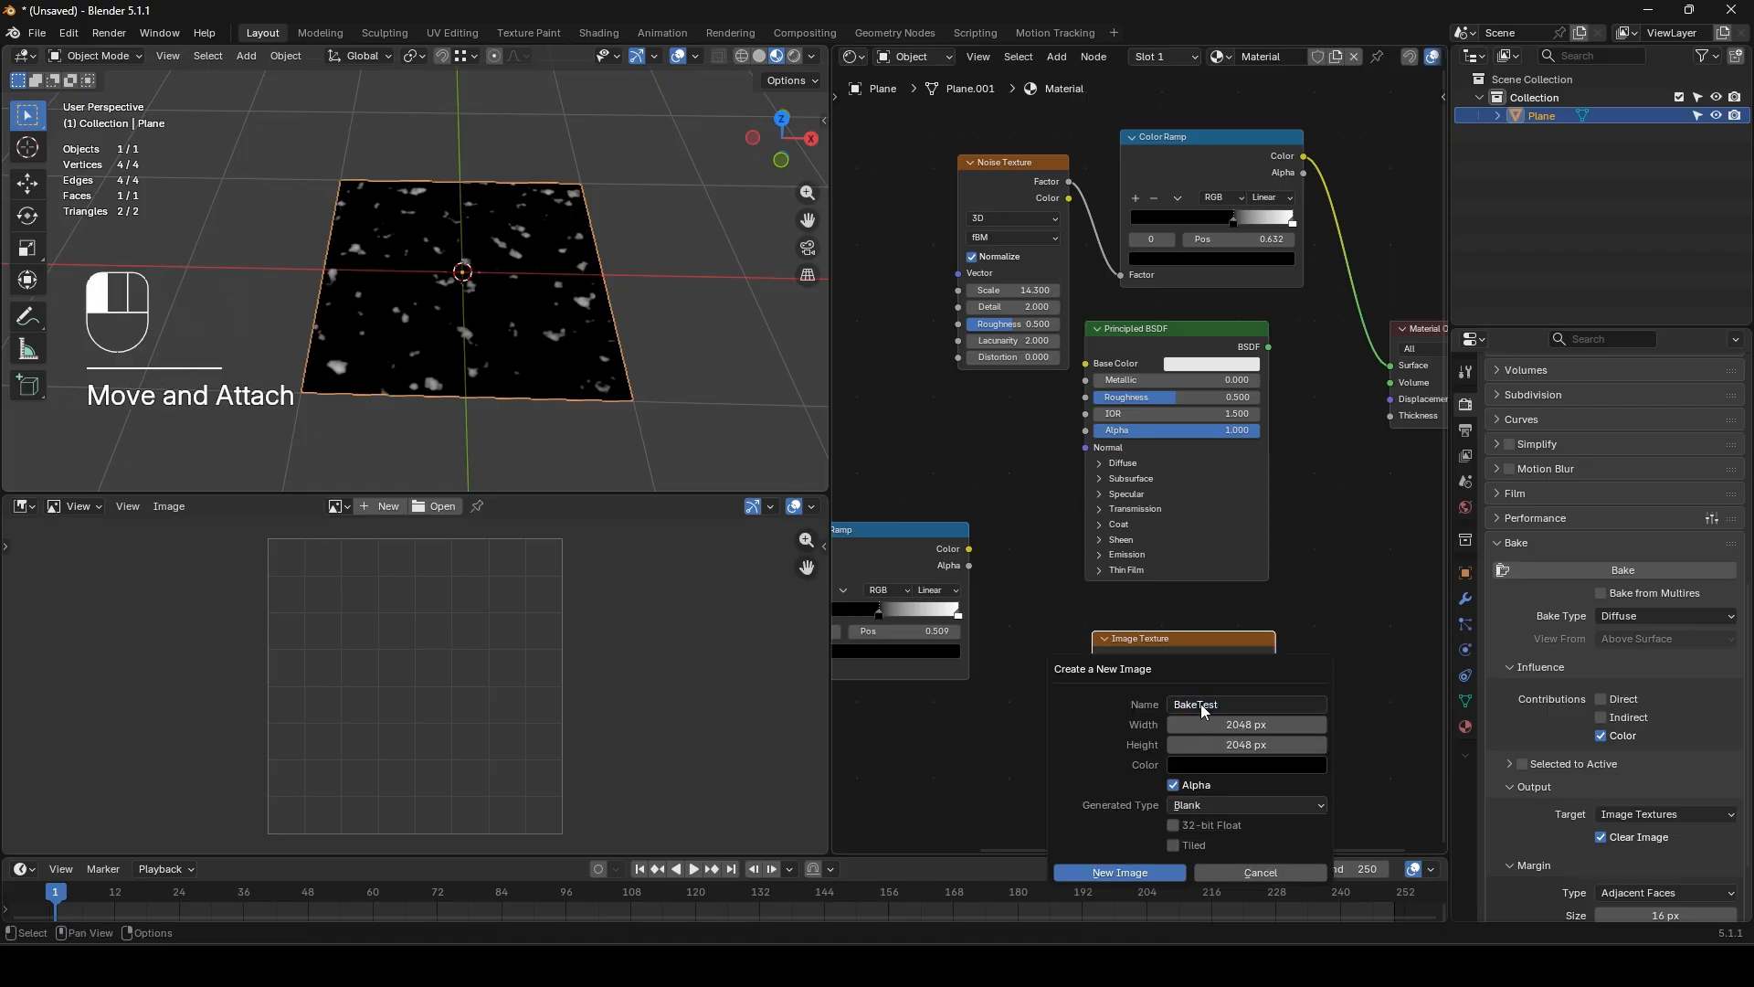
{"action": "left_click", "coordinate": [1133, 872]}
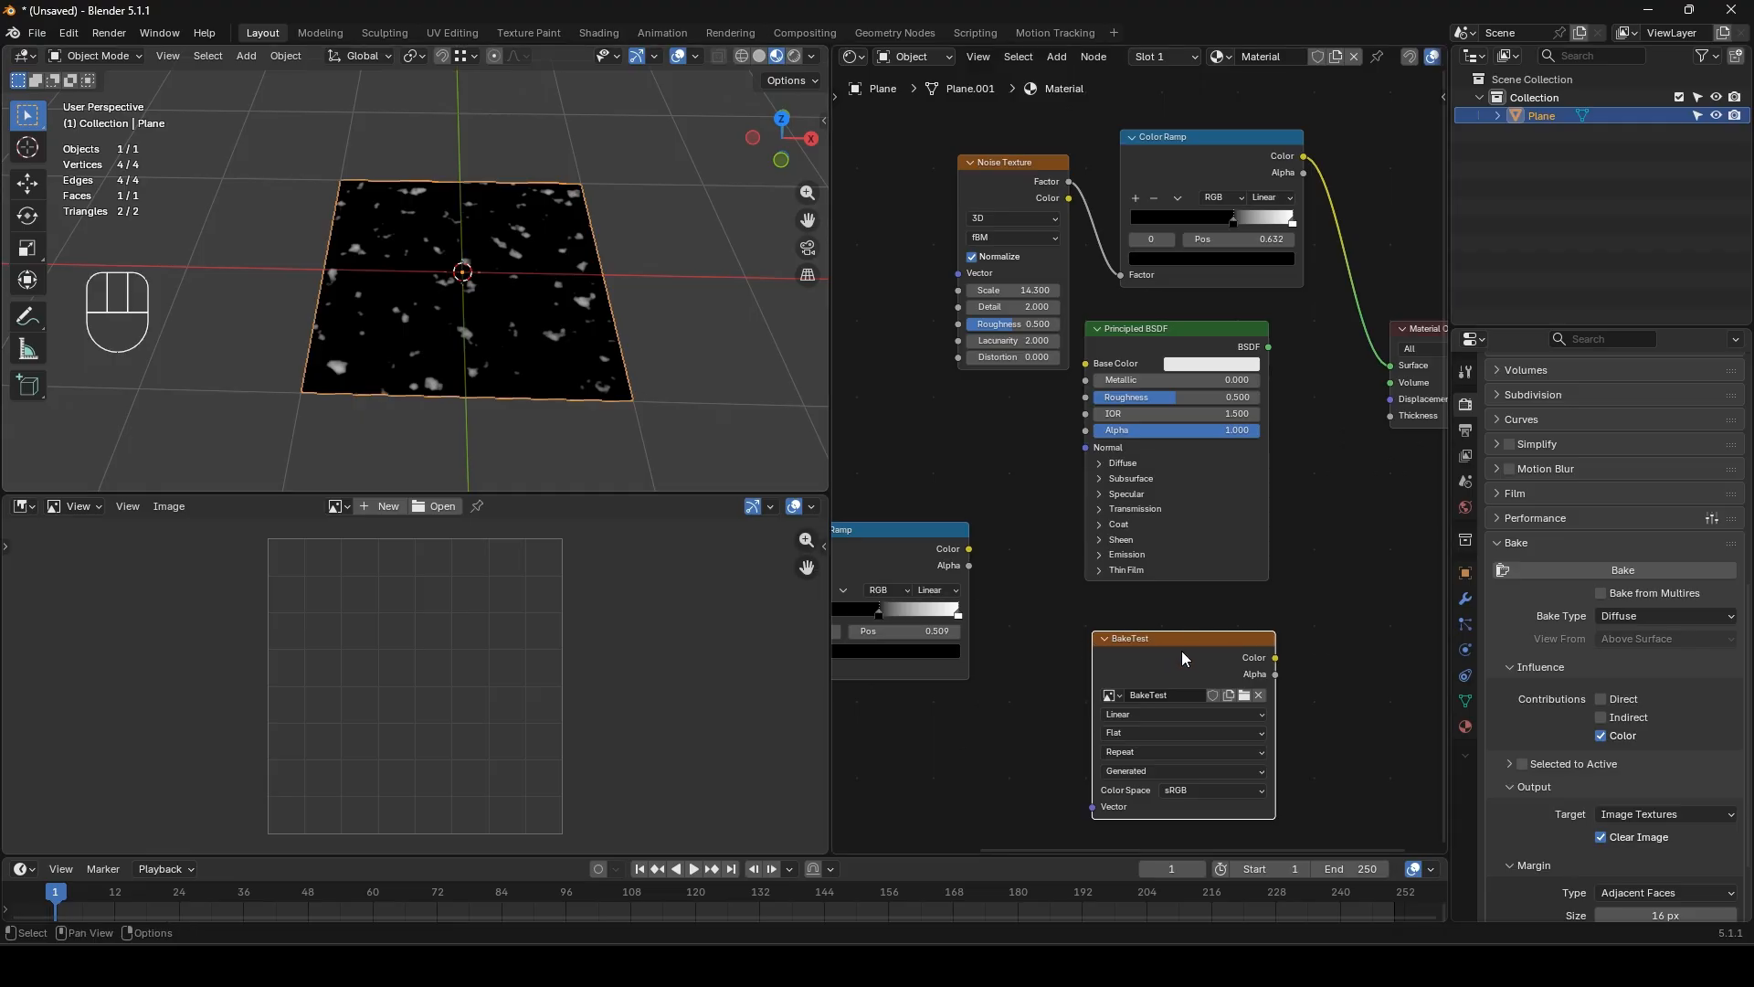
- Bake the Diffuse color into BakeTest with the noise Color Ramp still feeding the Material Output directly
{"action": "left_click", "coordinate": [1645, 619]}
{"action": "left_click", "coordinate": [1604, 568]}
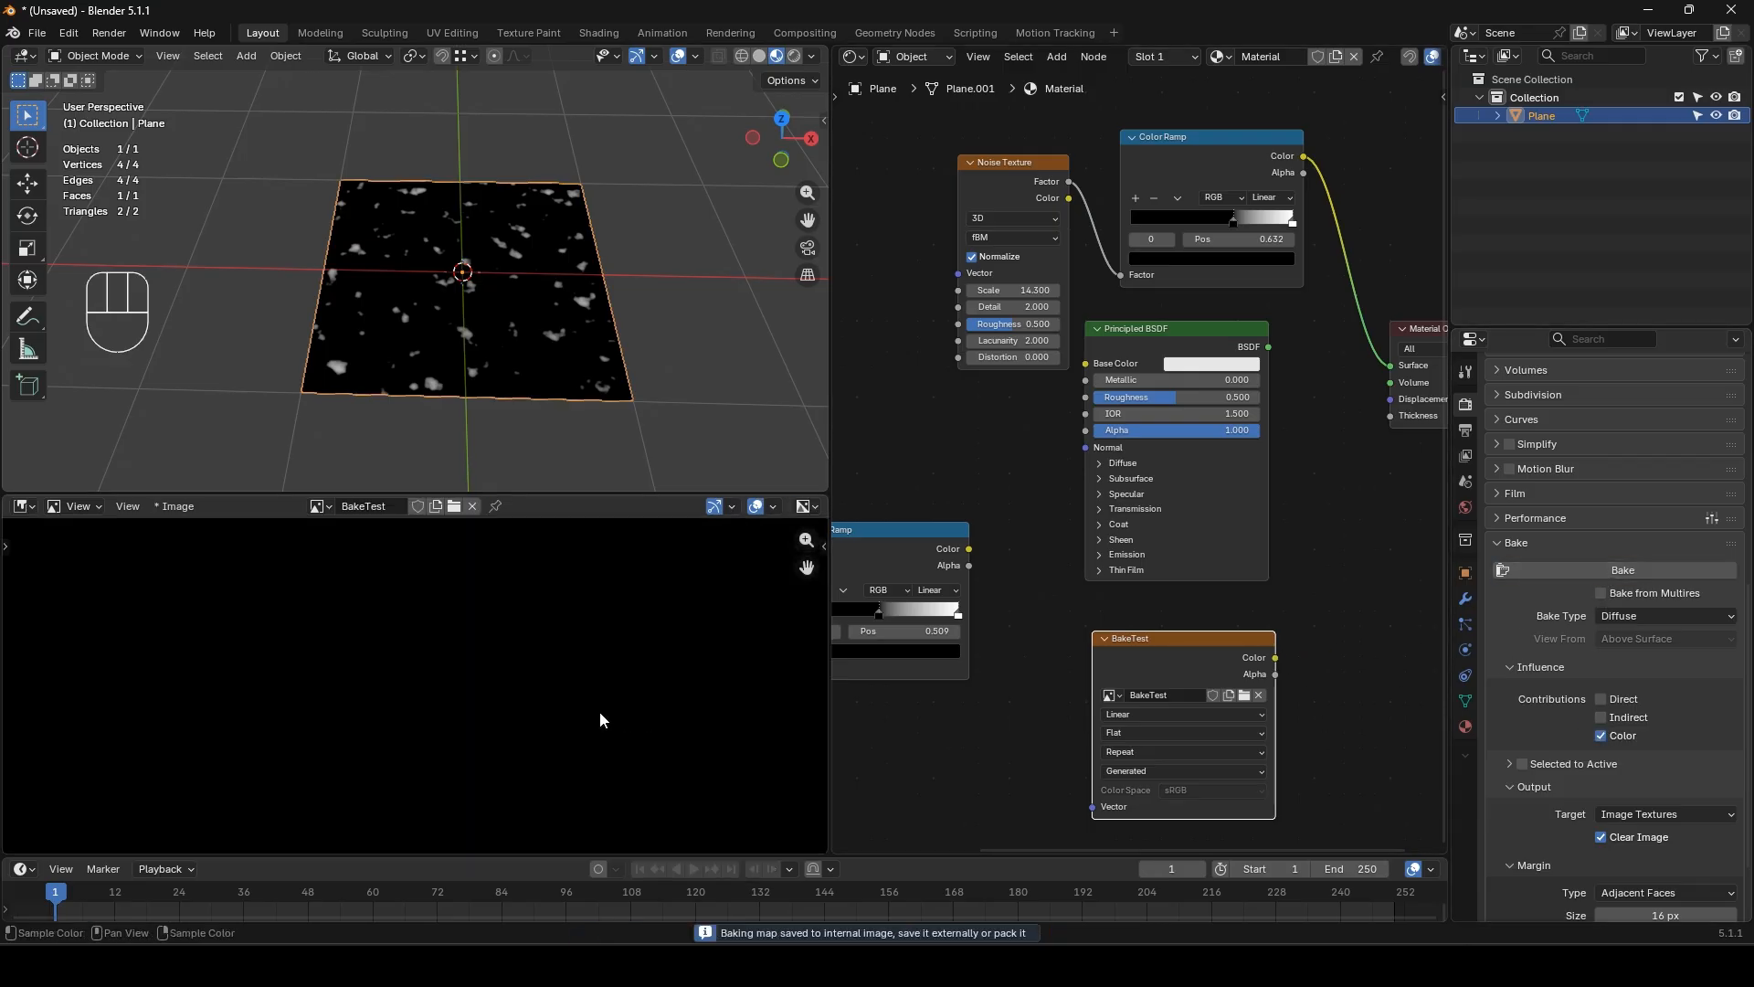
- Link the Principled BSDF to the Material Output's Surface and rebake the Diffuse color into the BakeTest image
{"action": "middle_click_drag", "start_coordinate": [1283, 378], "coordinate": [1136, 413]}
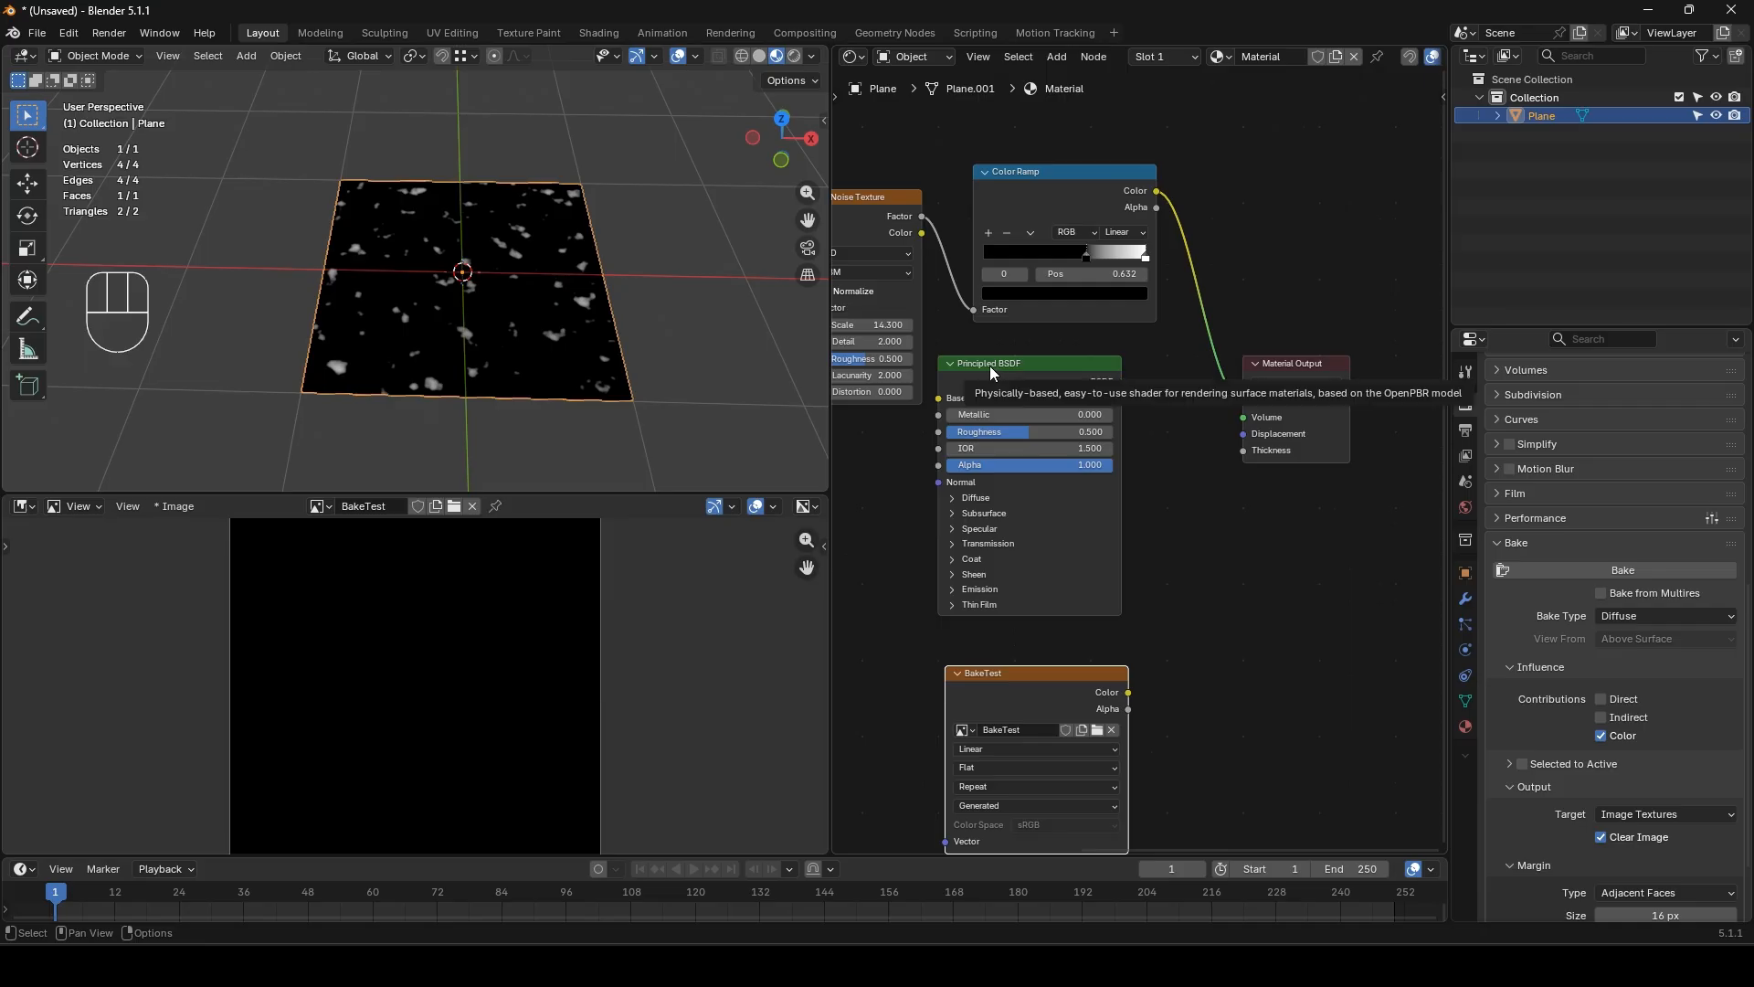
{"action": "left_click_drag", "start_coordinate": [1122, 383], "coordinate": [1236, 403]}
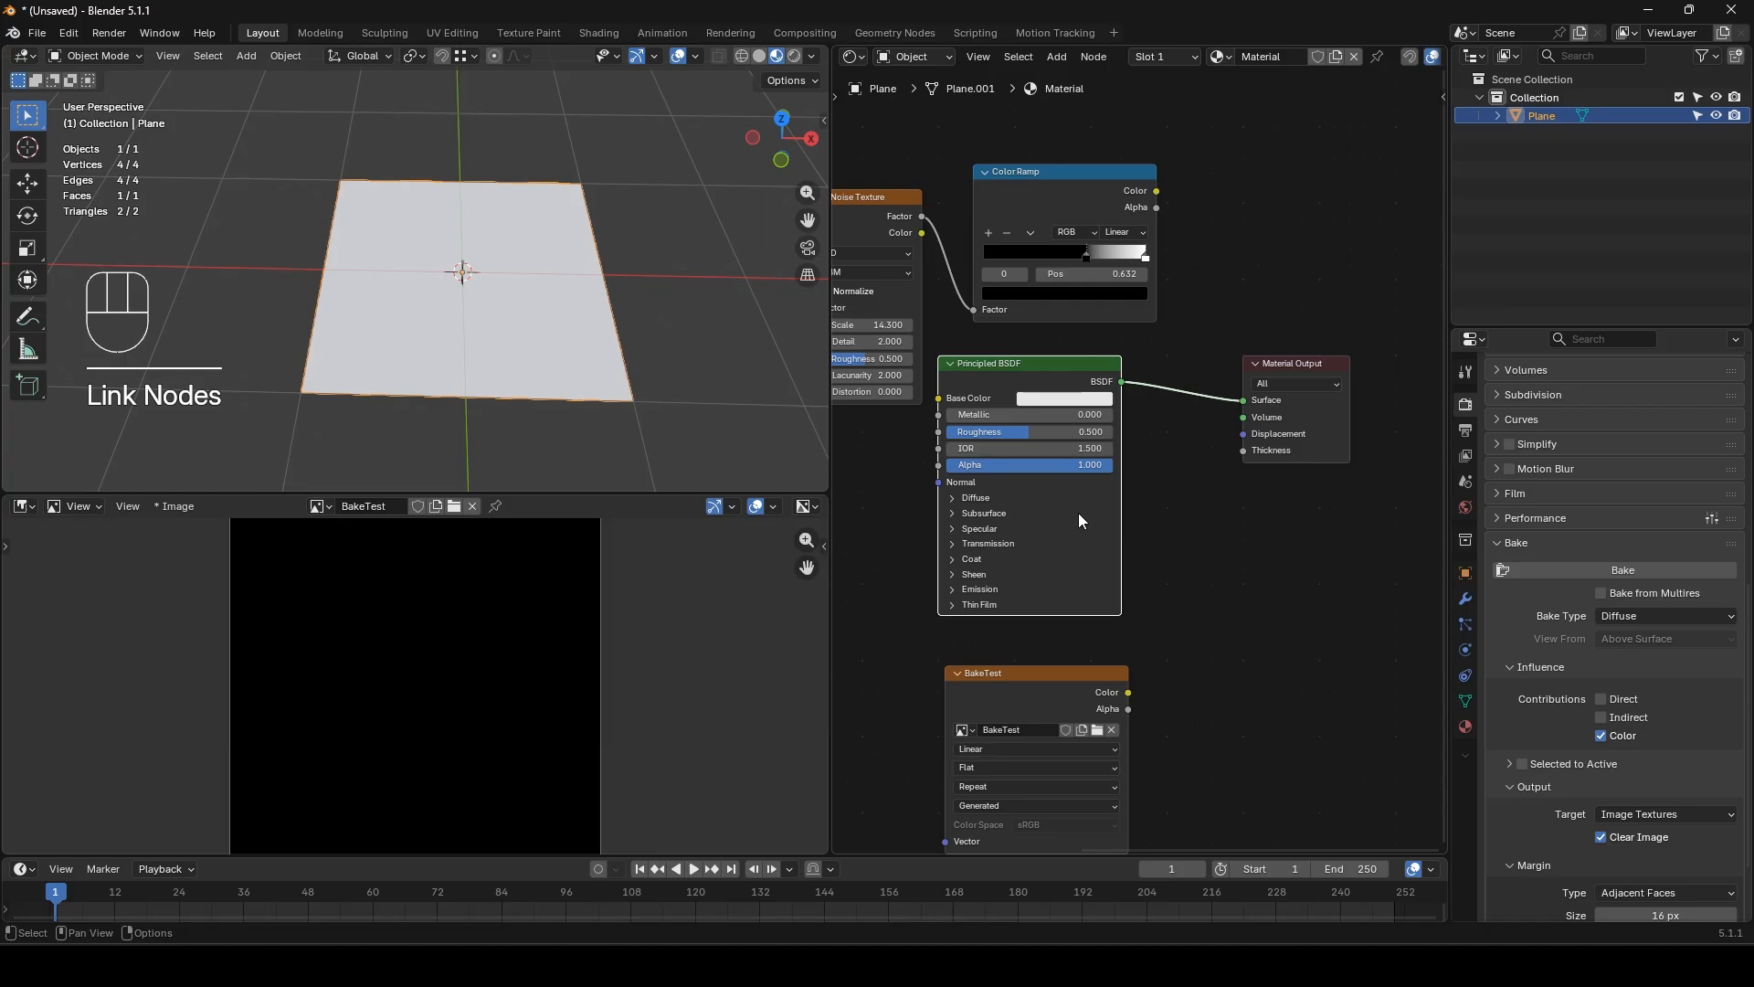
{"action": "left_click", "coordinate": [1049, 687]}
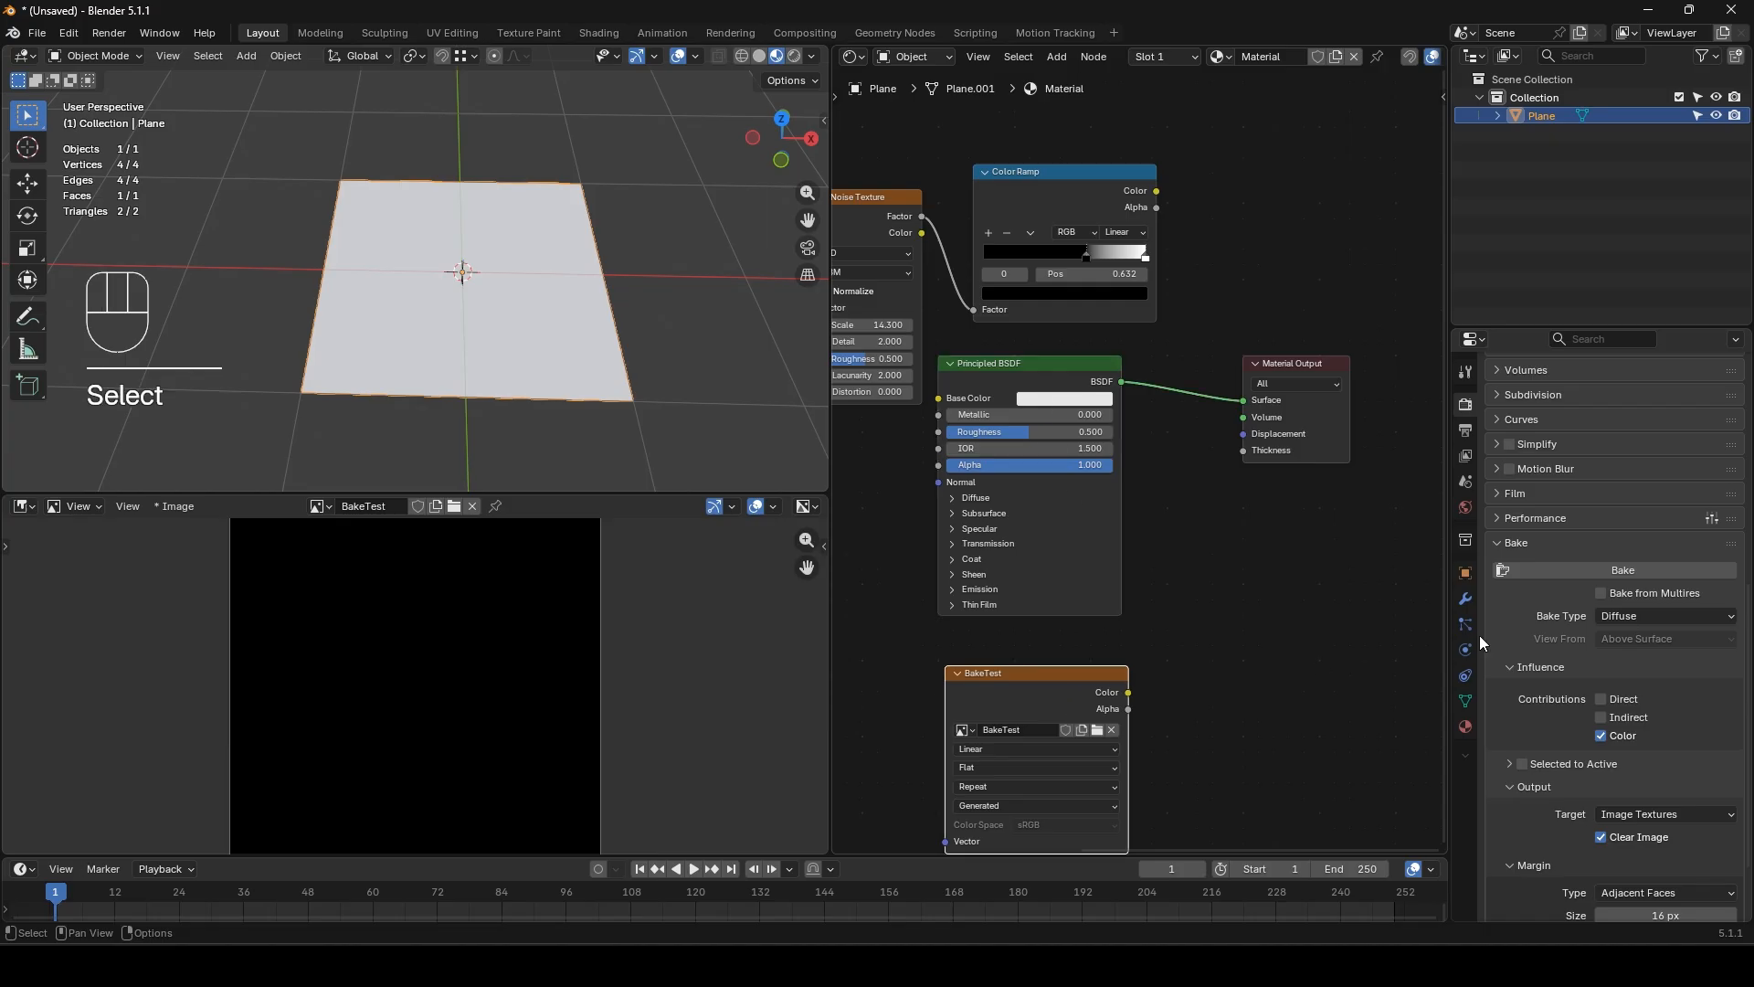
{"action": "left_click", "coordinate": [1597, 573]}
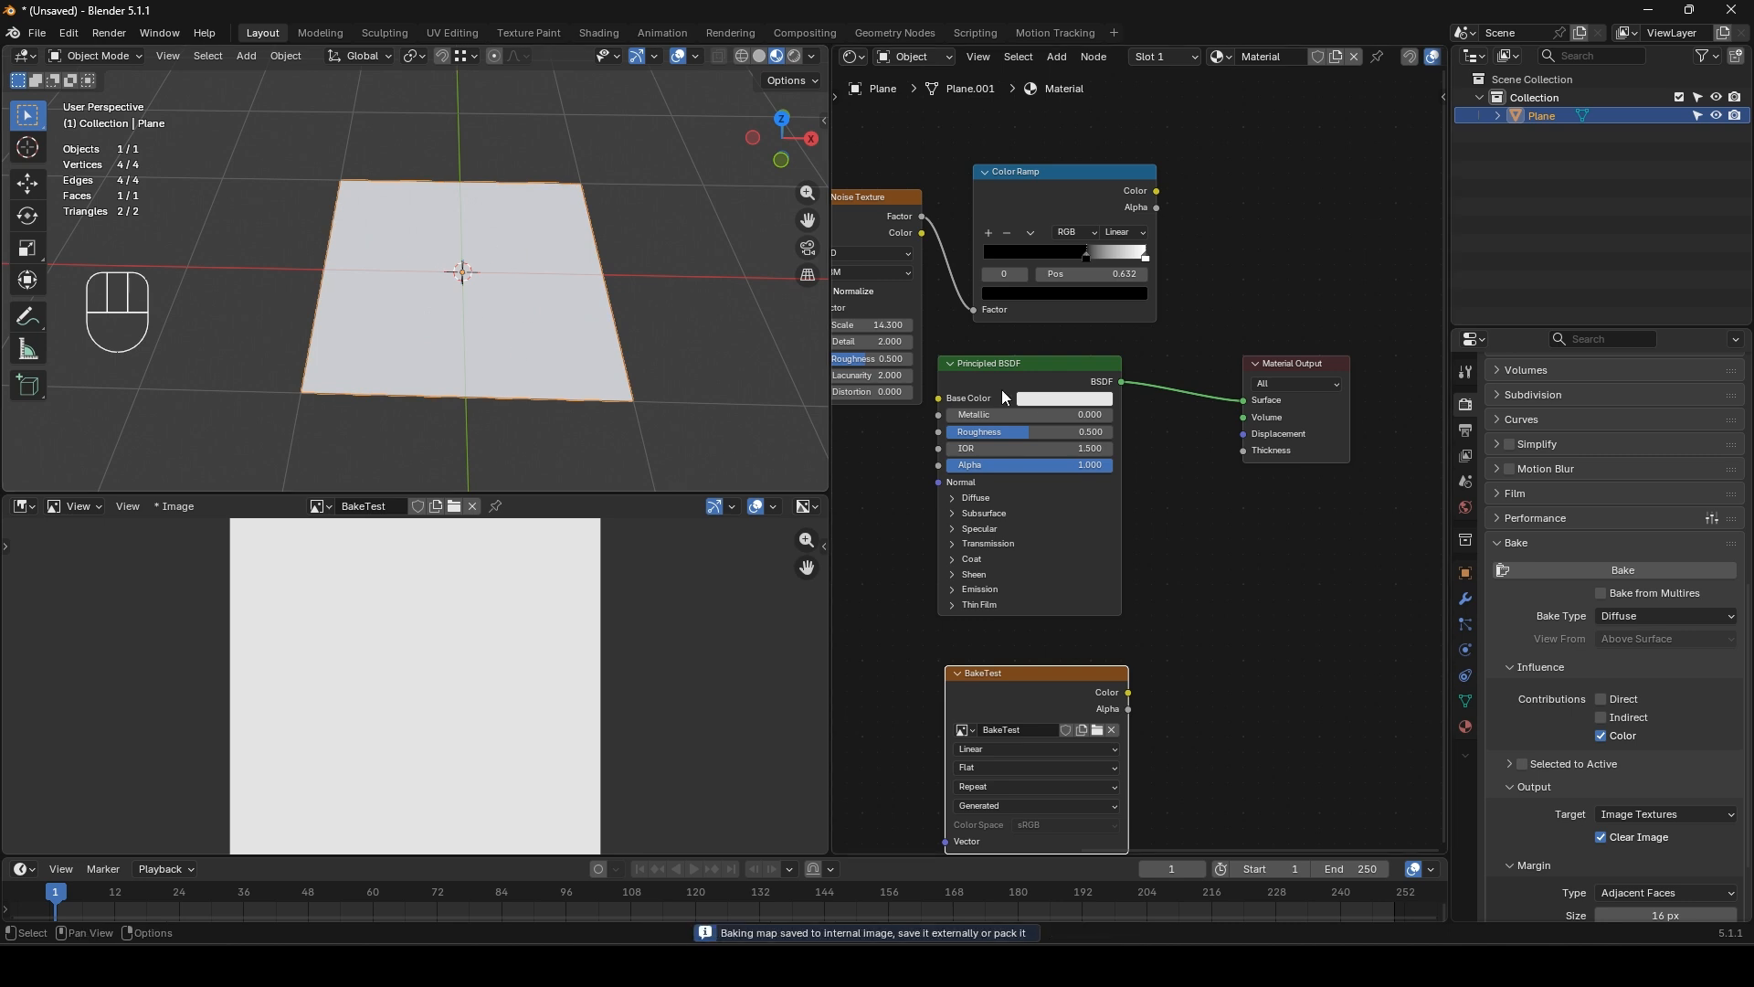
- Set the Principled BSDF's Base Color to pink and bake the Diffuse color into BakeTest
{"action": "left_click", "coordinate": [1059, 400]}
{"action": "left_click", "coordinate": [1088, 239]}
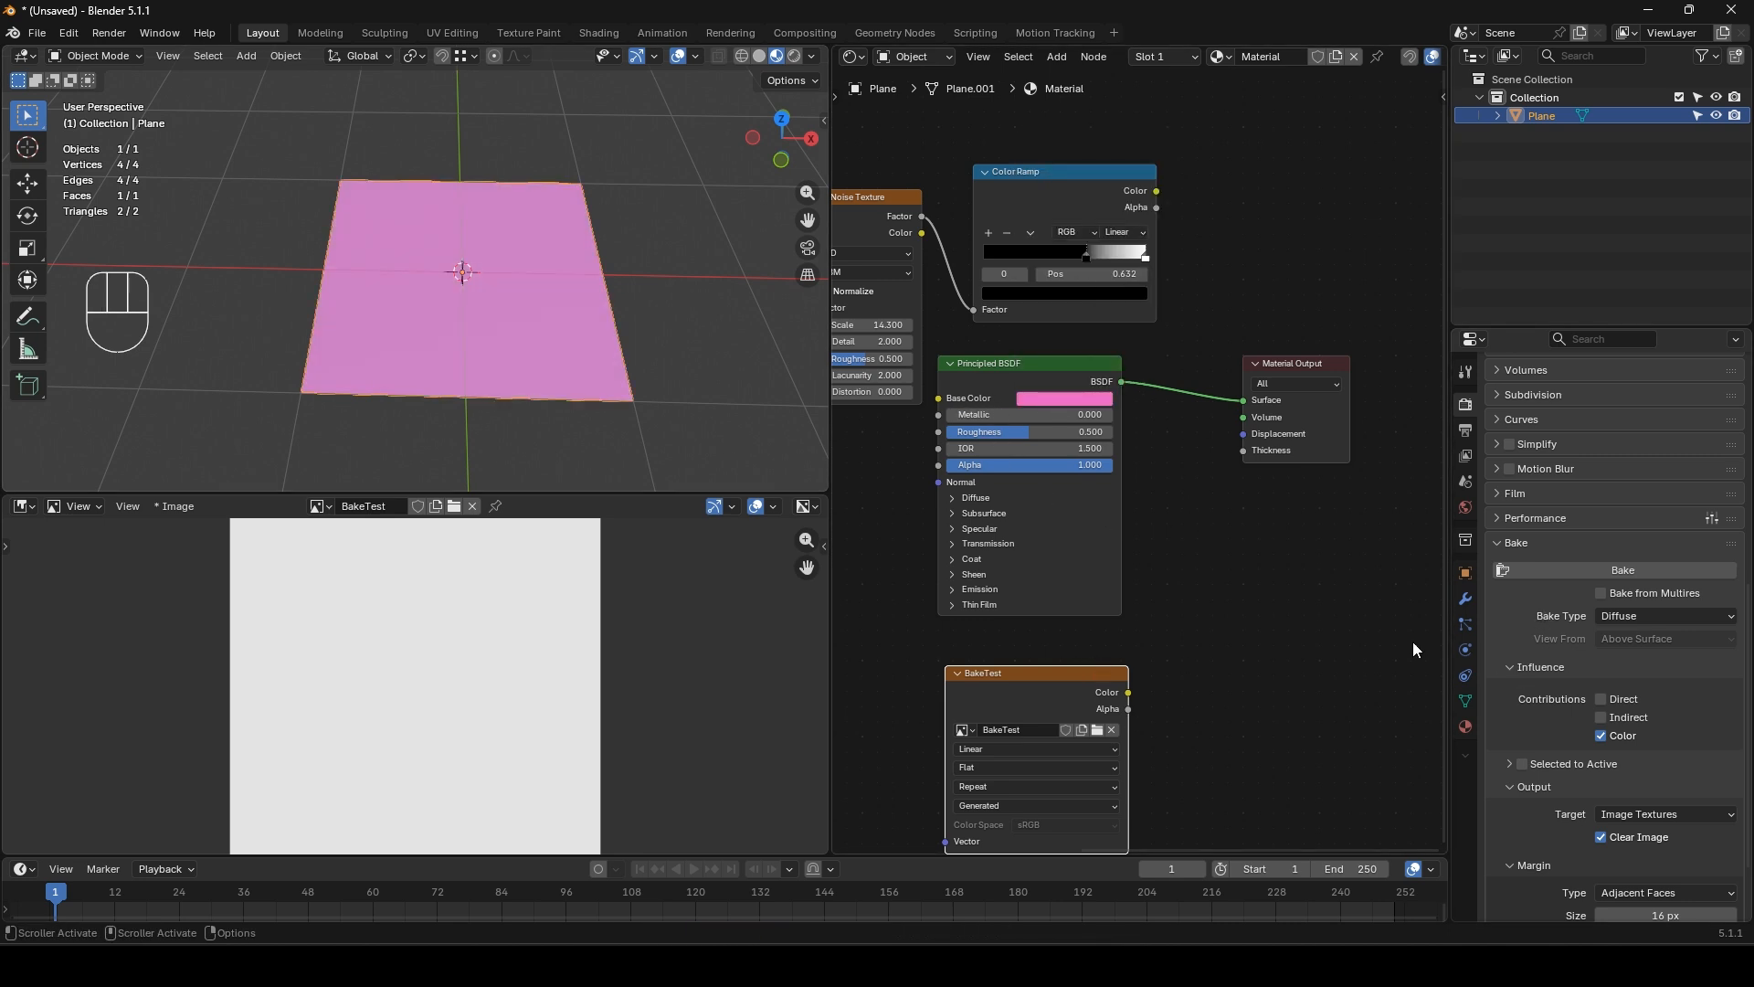
{"action": "left_click", "coordinate": [1610, 575]}
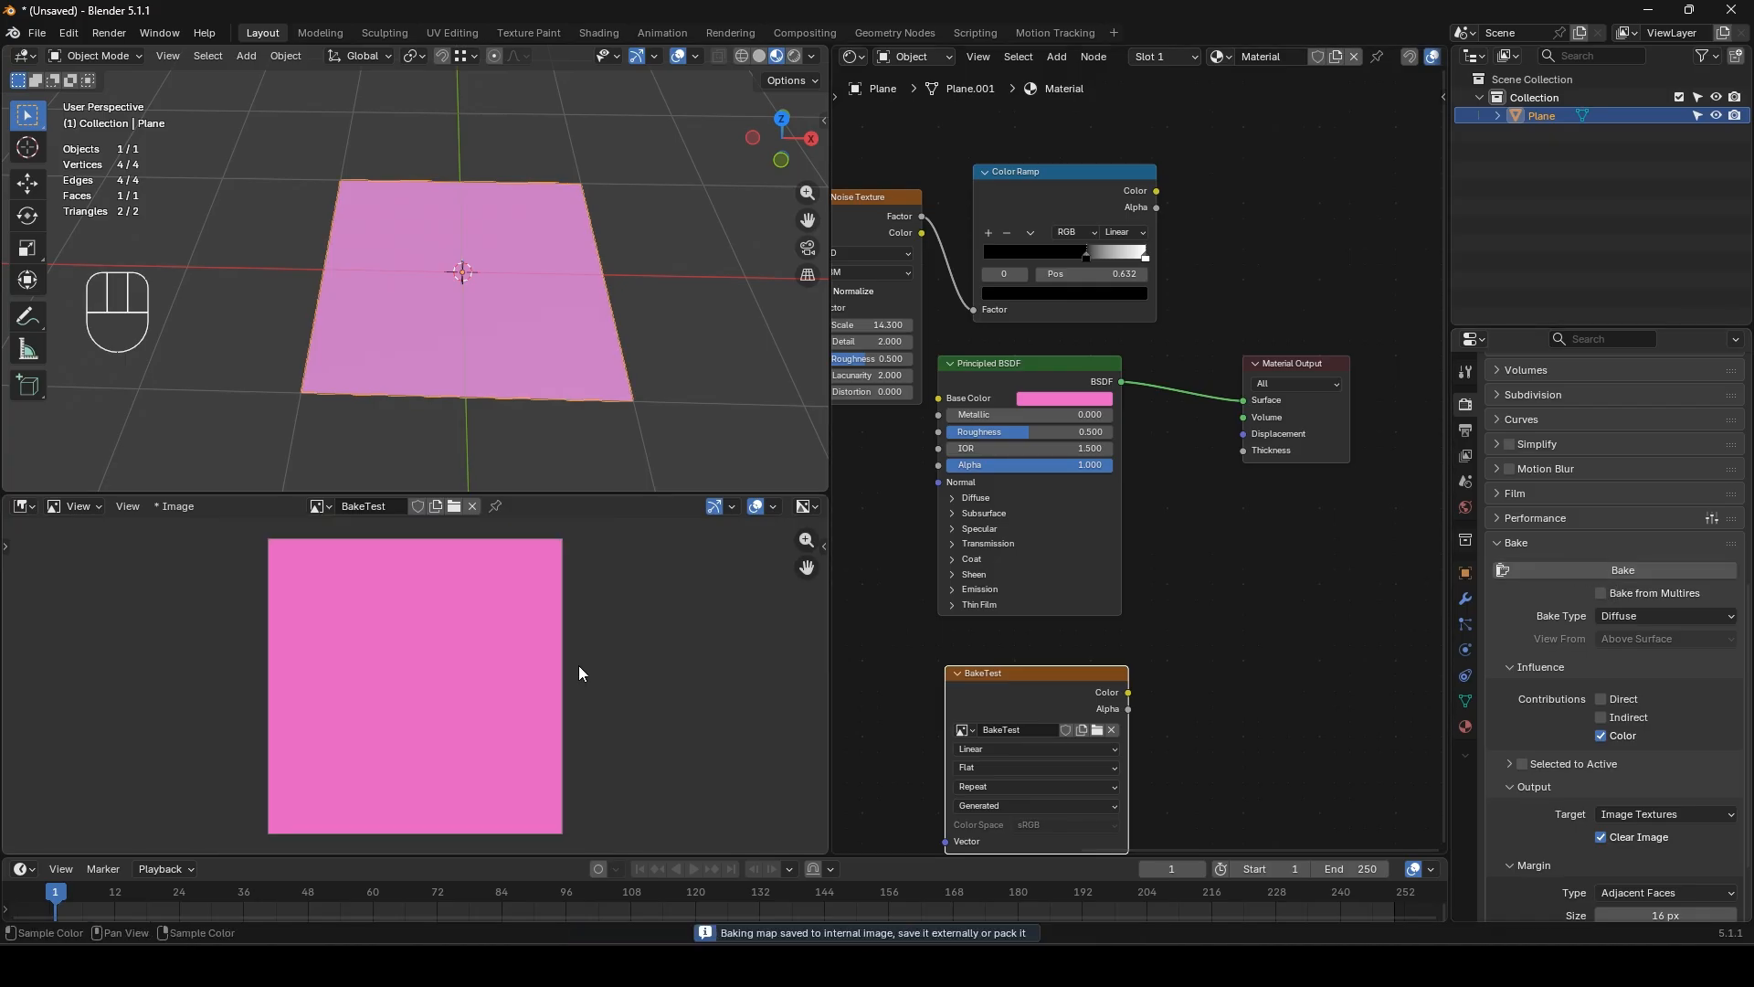
- Feed the noise Color Ramp's Color into the Principled BSDF's Base Color and bake the result into BakeTest
{"action": "middle_click_drag", "start_coordinate": [907, 342], "coordinate": [1064, 356]}
{"action": "left_click_drag", "start_coordinate": [1011, 156], "coordinate": [870, 280]}
{"action": "left_click", "coordinate": [1055, 303]}
{"action": "left_click_drag", "start_coordinate": [979, 295], "coordinate": [1087, 412]}
{"action": "middle_click_drag", "start_coordinate": [894, 382], "coordinate": [1007, 354]}
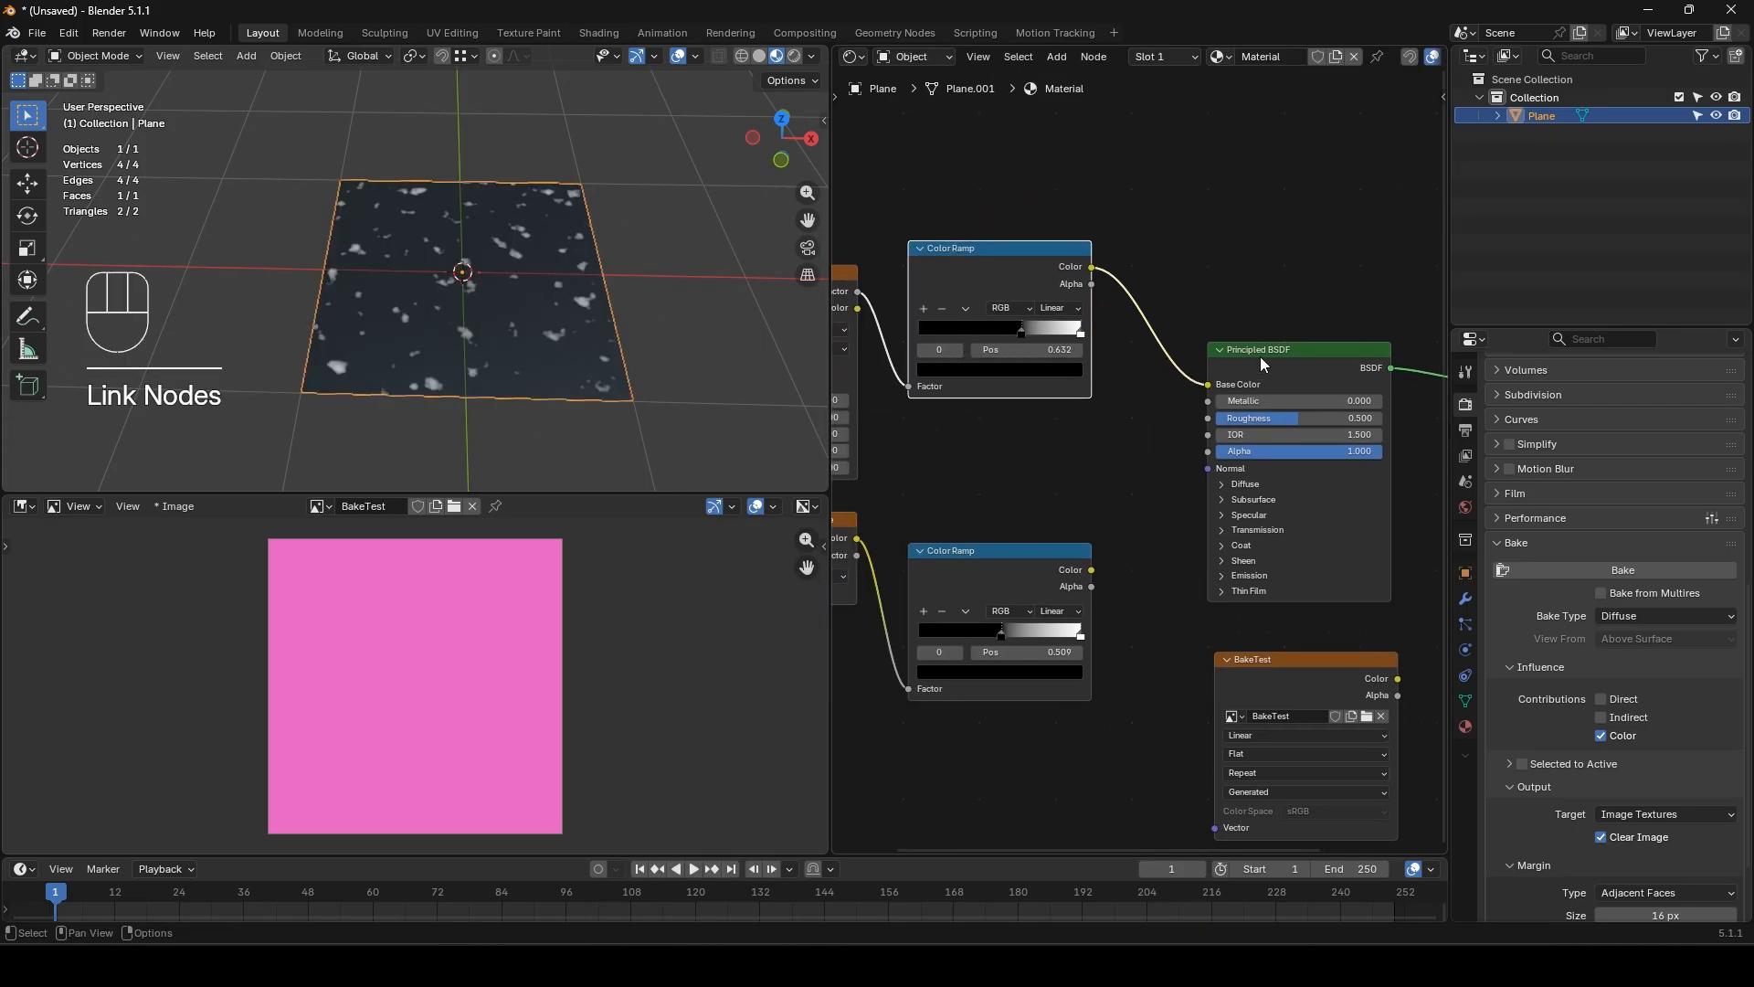
{"action": "left_click", "coordinate": [1281, 680]}
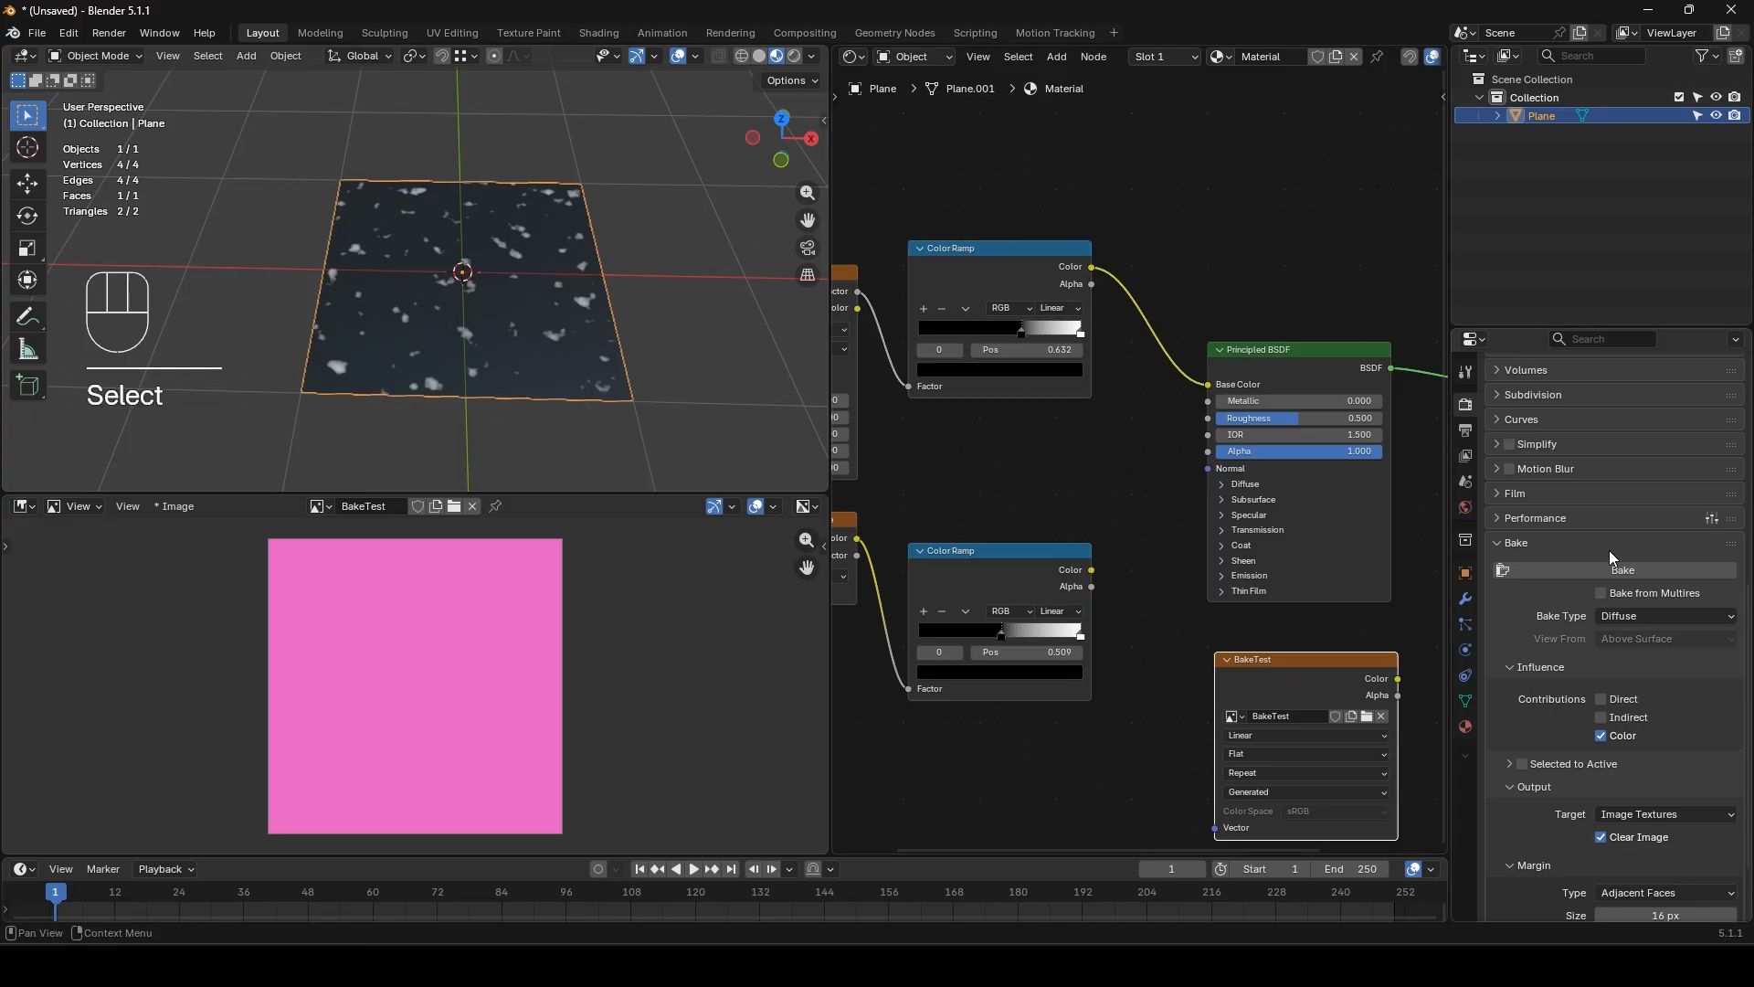
{"action": "left_click", "coordinate": [1631, 577]}
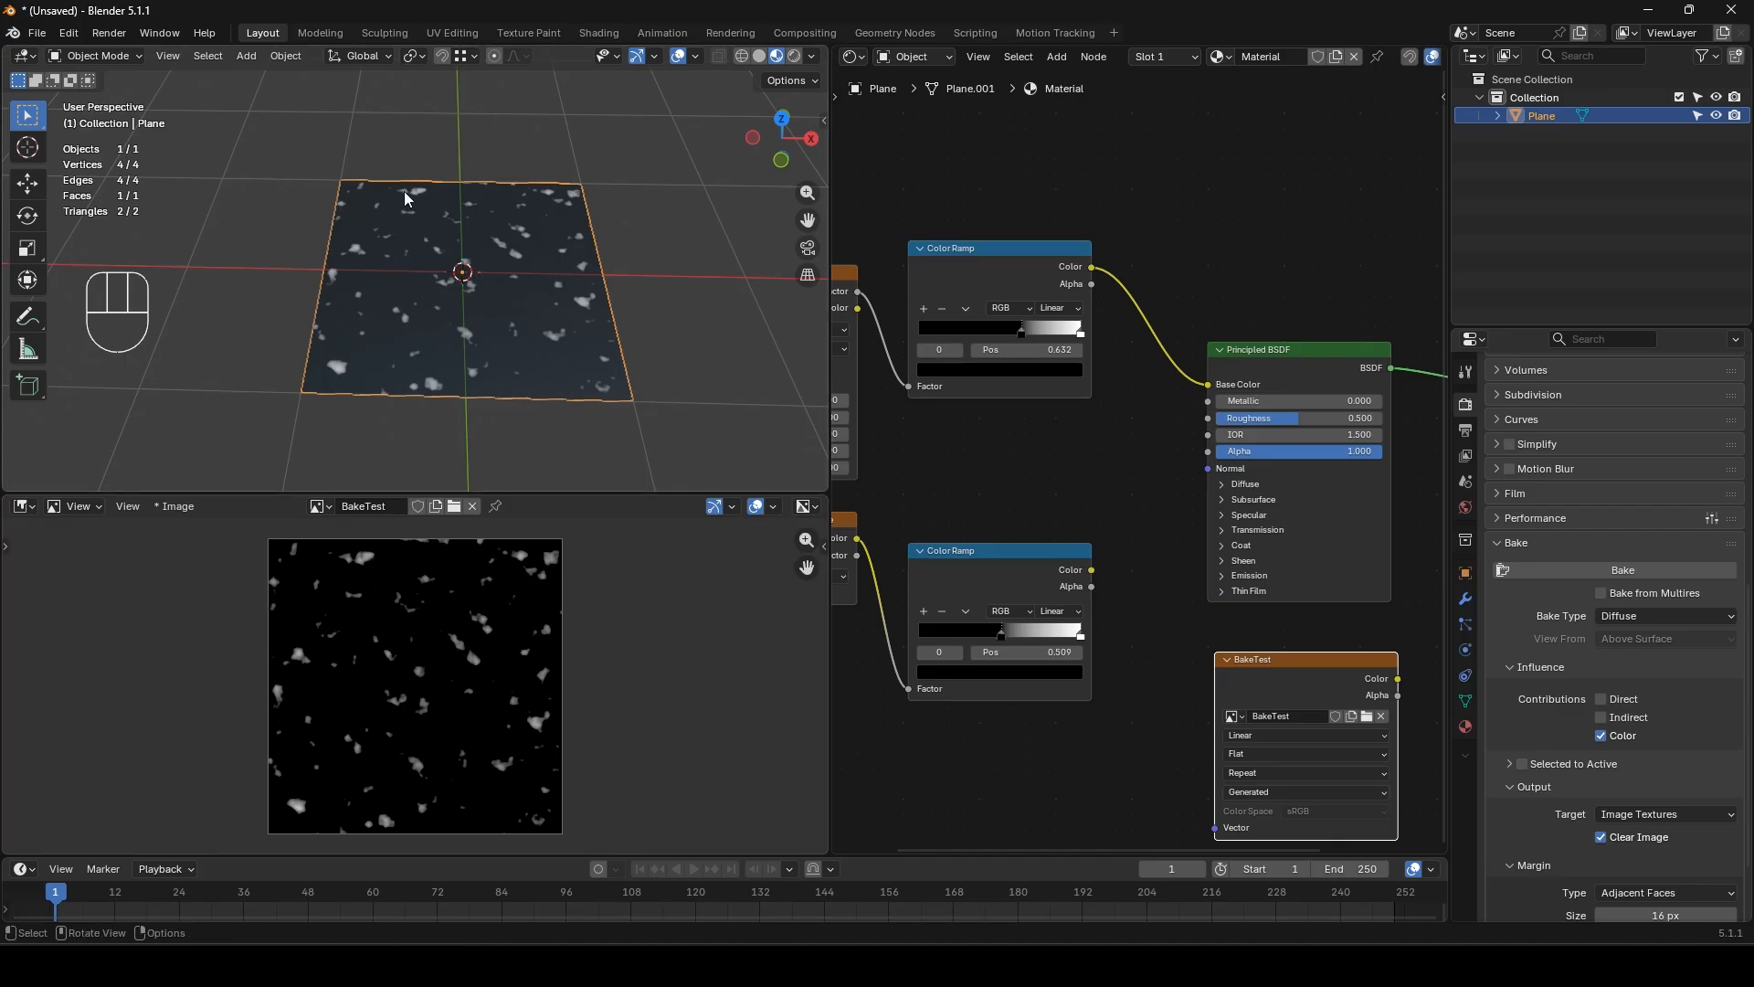
- Set the Principled BSDF's Metallic to 1 and bake the Diffuse color into BakeTest
{"action": "middle_click_drag", "start_coordinate": [984, 490], "coordinate": [916, 471]}
{"action": "scroll", "coordinate": [969, 449], "scroll_direction": "down", "scroll_amount": 2}
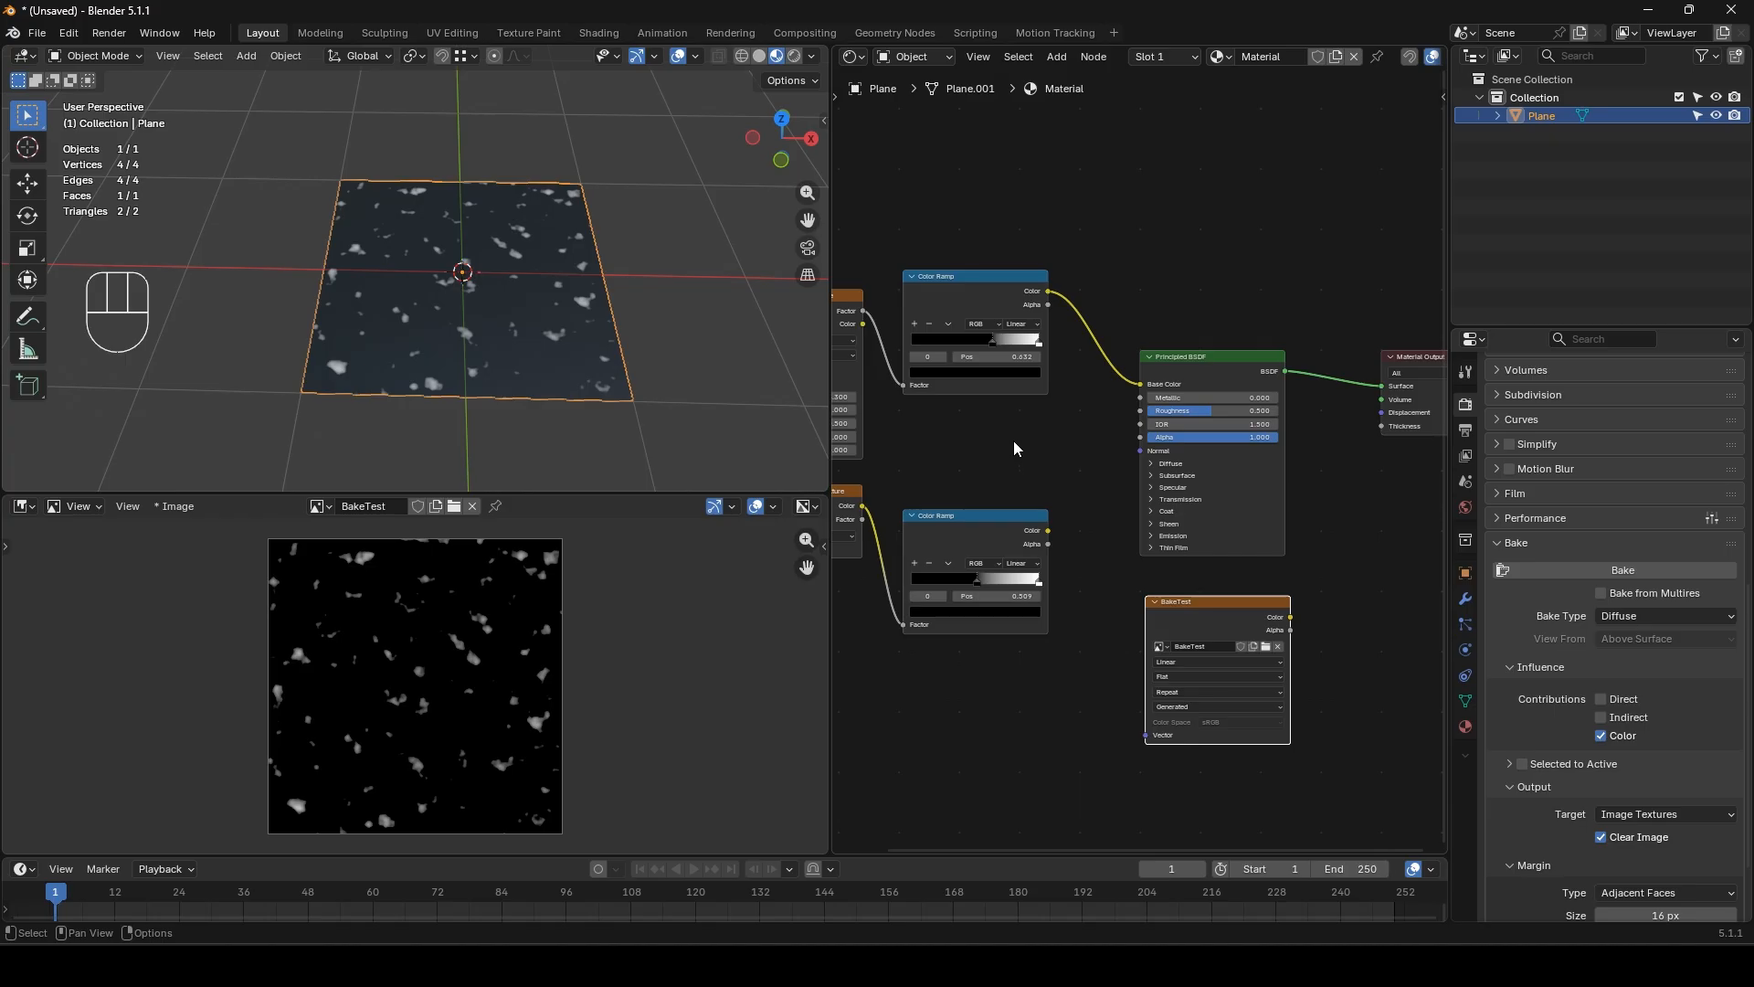
{"action": "left_click_drag", "start_coordinate": [1172, 399], "coordinate": [1313, 409]}
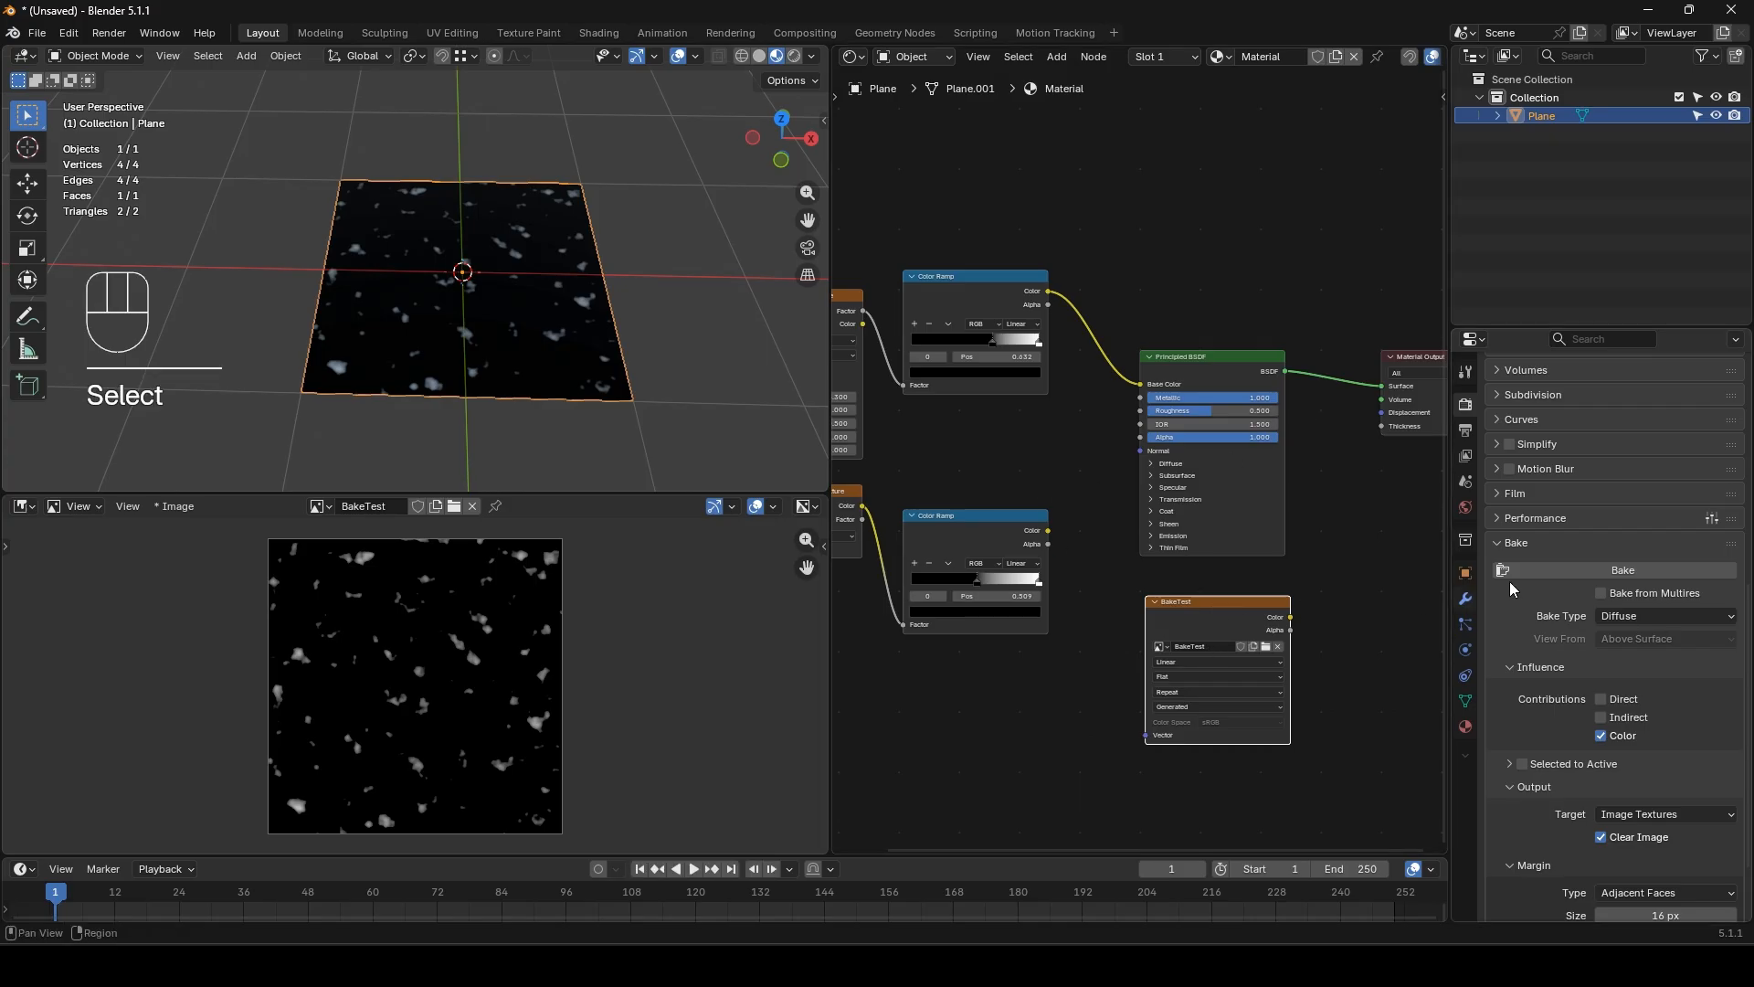
{"action": "left_click", "coordinate": [1590, 572]}
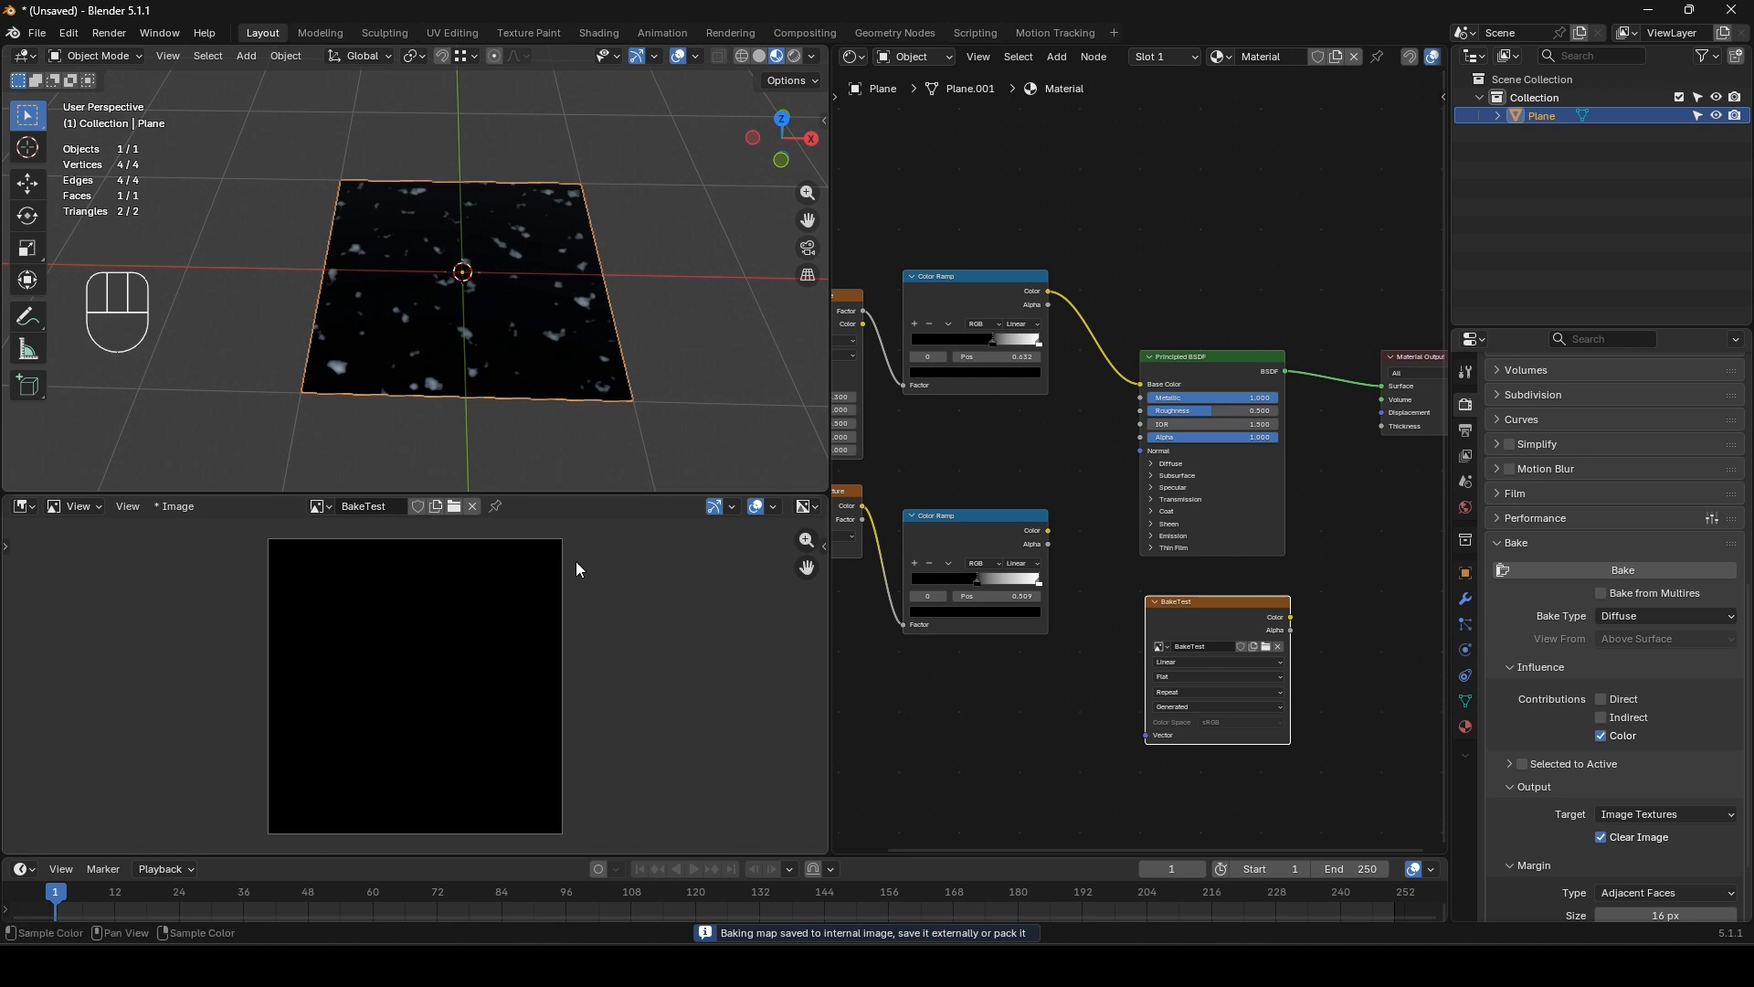
- Return the Principled BSDF's Metallic to 0 and bake the Diffuse color into BakeTest
{"action": "left_click_drag", "start_coordinate": [1182, 398], "coordinate": [1054, 398]}
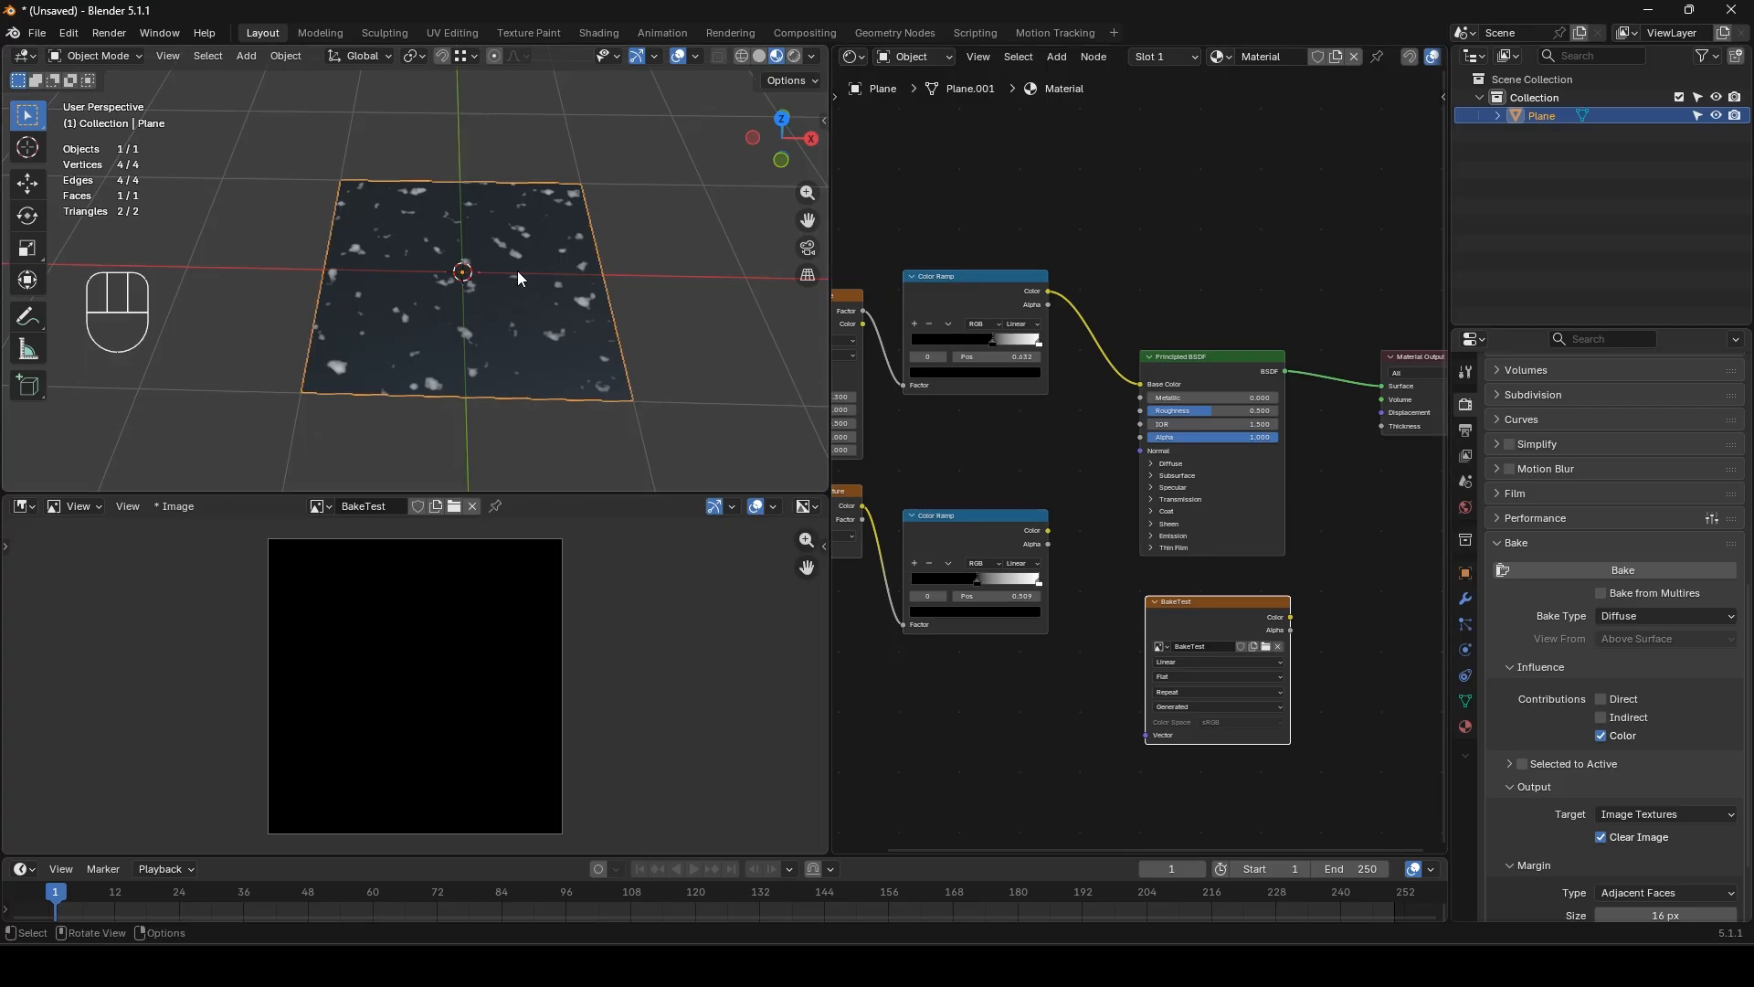
{"action": "left_click", "coordinate": [1215, 615]}
{"action": "left_click", "coordinate": [1554, 570]}
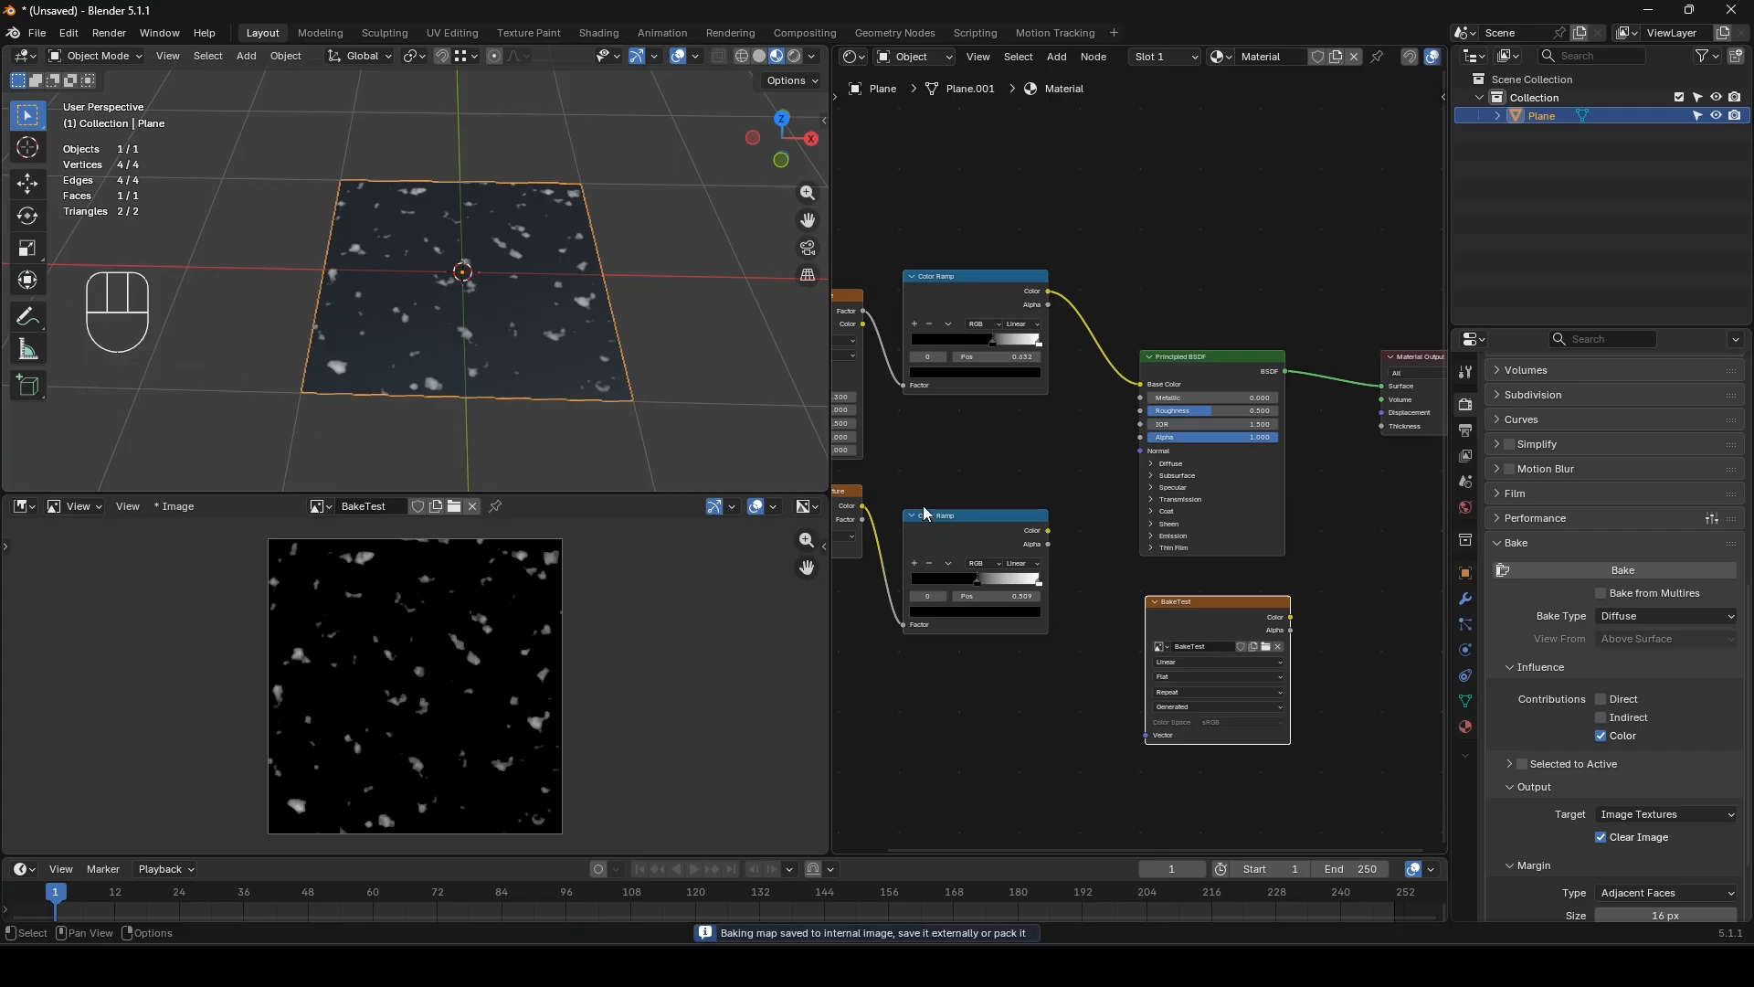
- Link the gradient's Color Ramp to the Principled BSDF's Metallic input and bake the Diffuse color into BakeTest
{"action": "middle_click_drag", "start_coordinate": [959, 498], "coordinate": [1023, 494]}
{"action": "left_click_drag", "start_coordinate": [1112, 526], "coordinate": [1199, 395]}
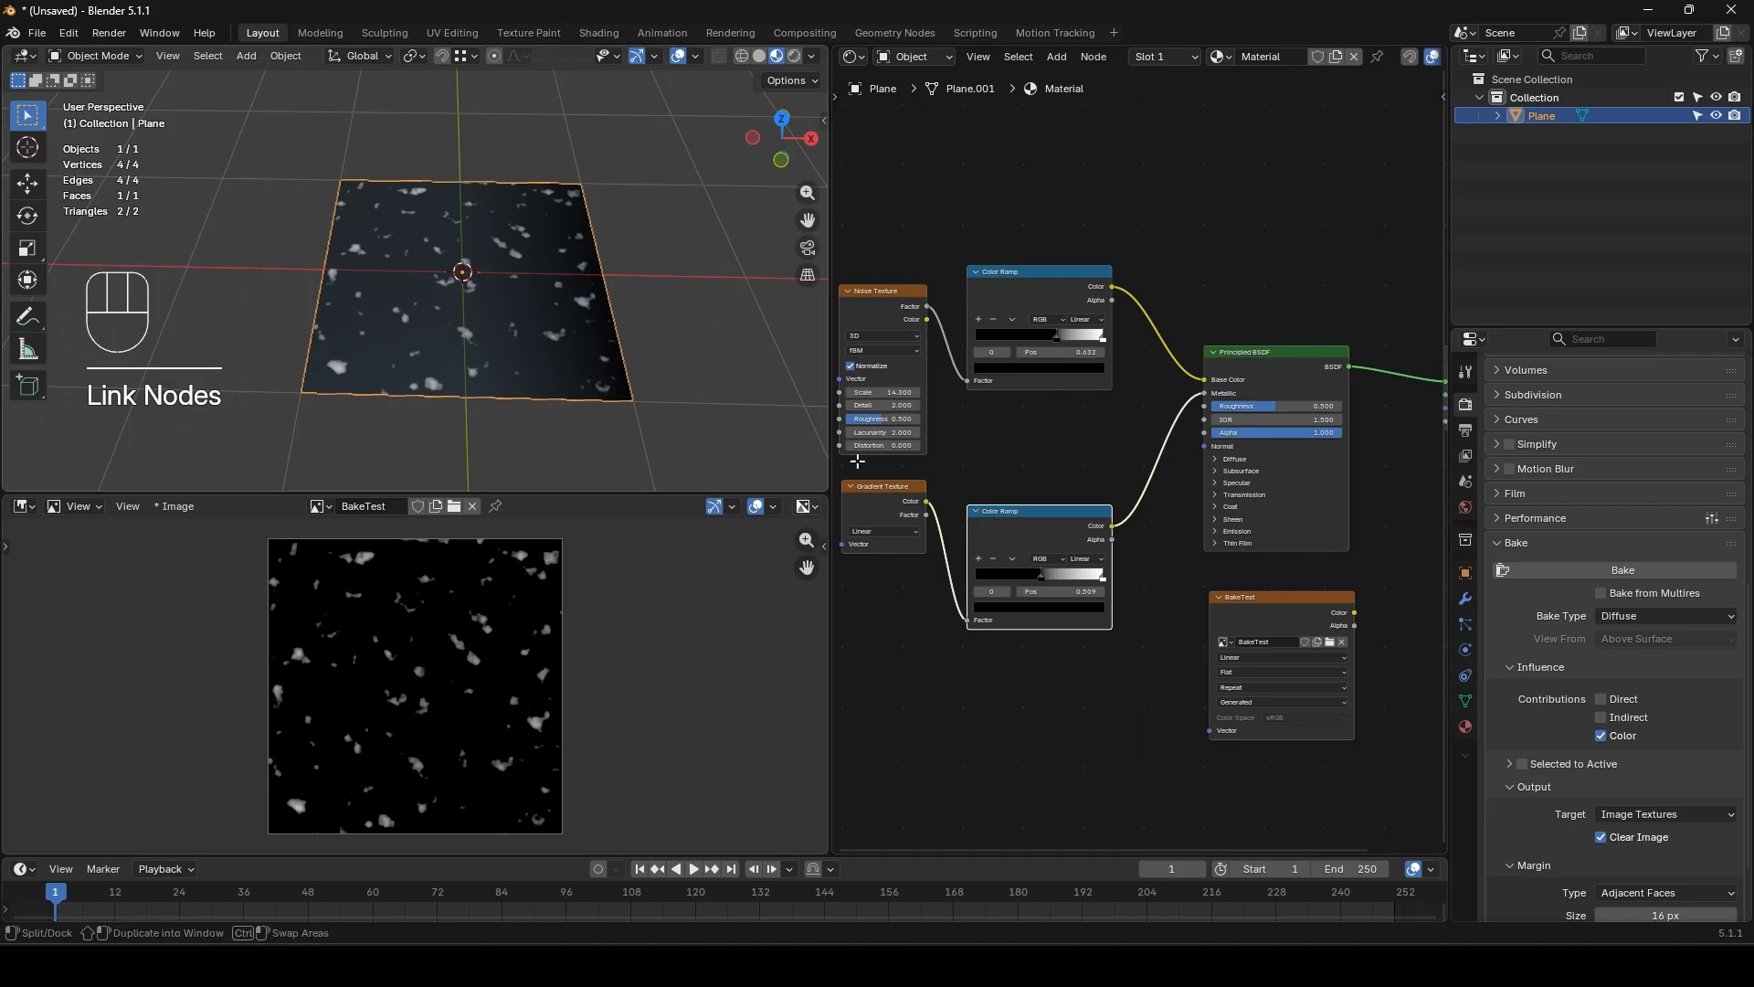
{"action": "left_click", "coordinate": [1281, 606]}
{"action": "left_click", "coordinate": [1670, 568]}
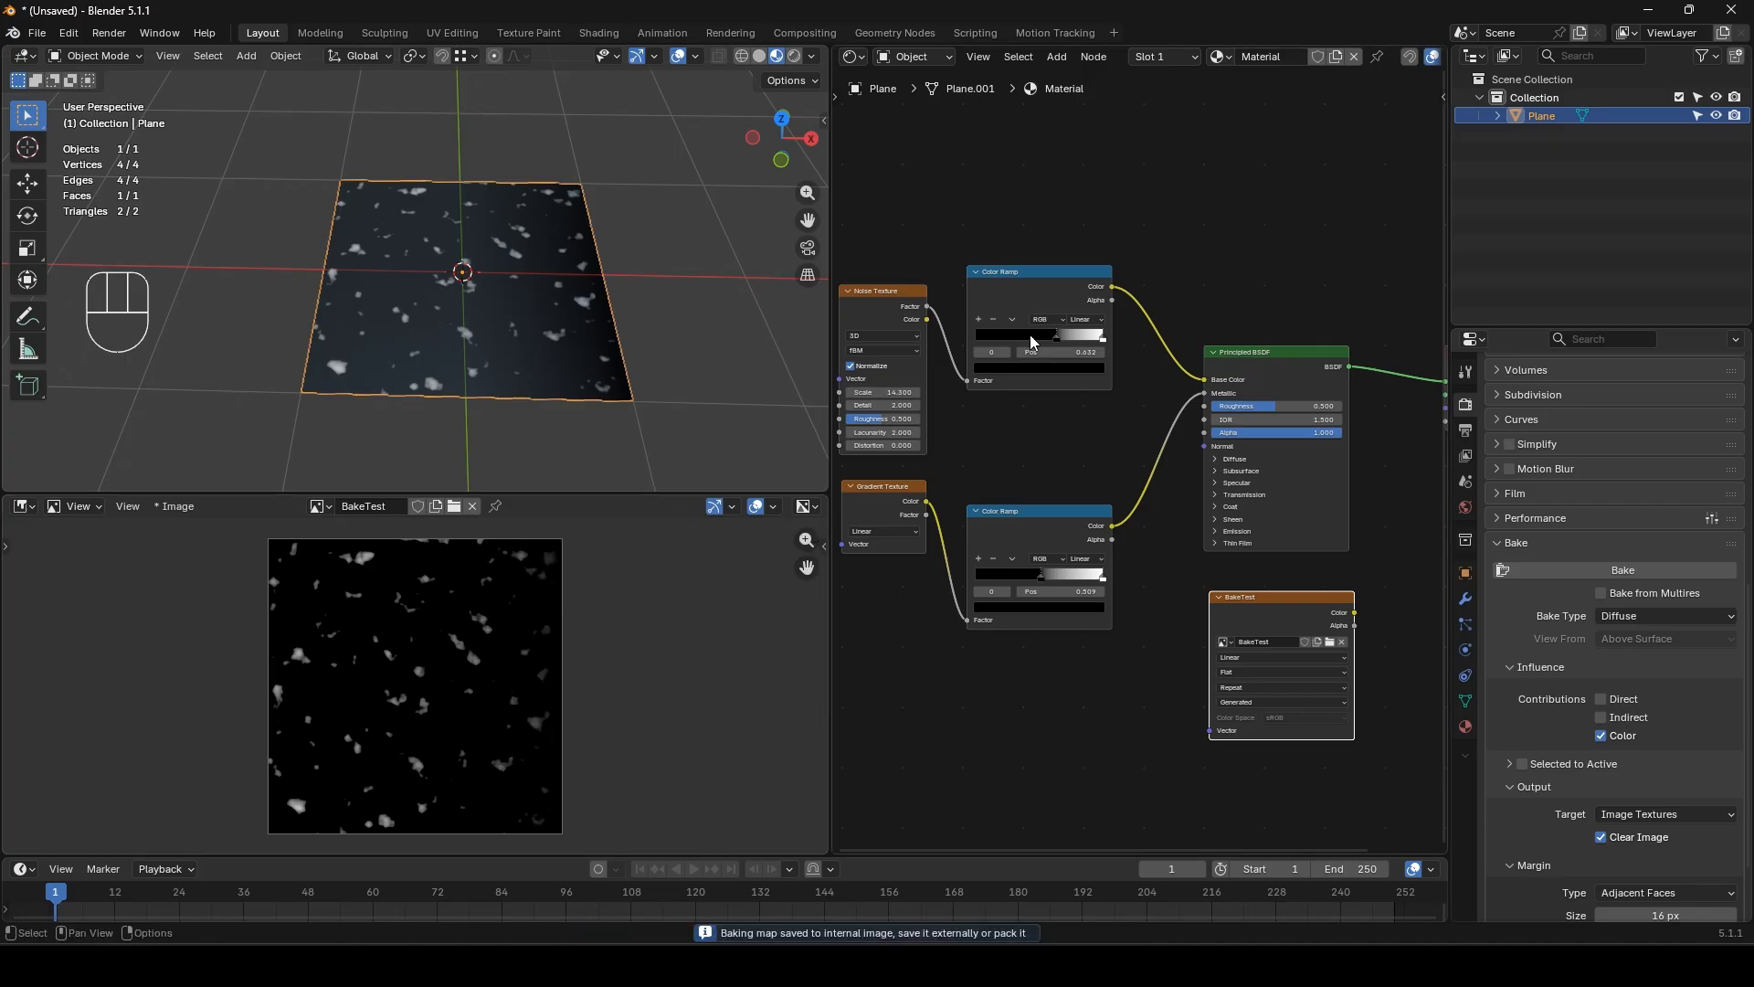
- Set the gradient's Color Ramp to Constant interpolation with its white stop at 0.5, and rebake the Diffuse color
{"action": "left_click", "coordinate": [1085, 559]}
{"action": "left_click", "coordinate": [1094, 646]}
{"action": "left_click_drag", "start_coordinate": [1042, 584], "coordinate": [1040, 581]}
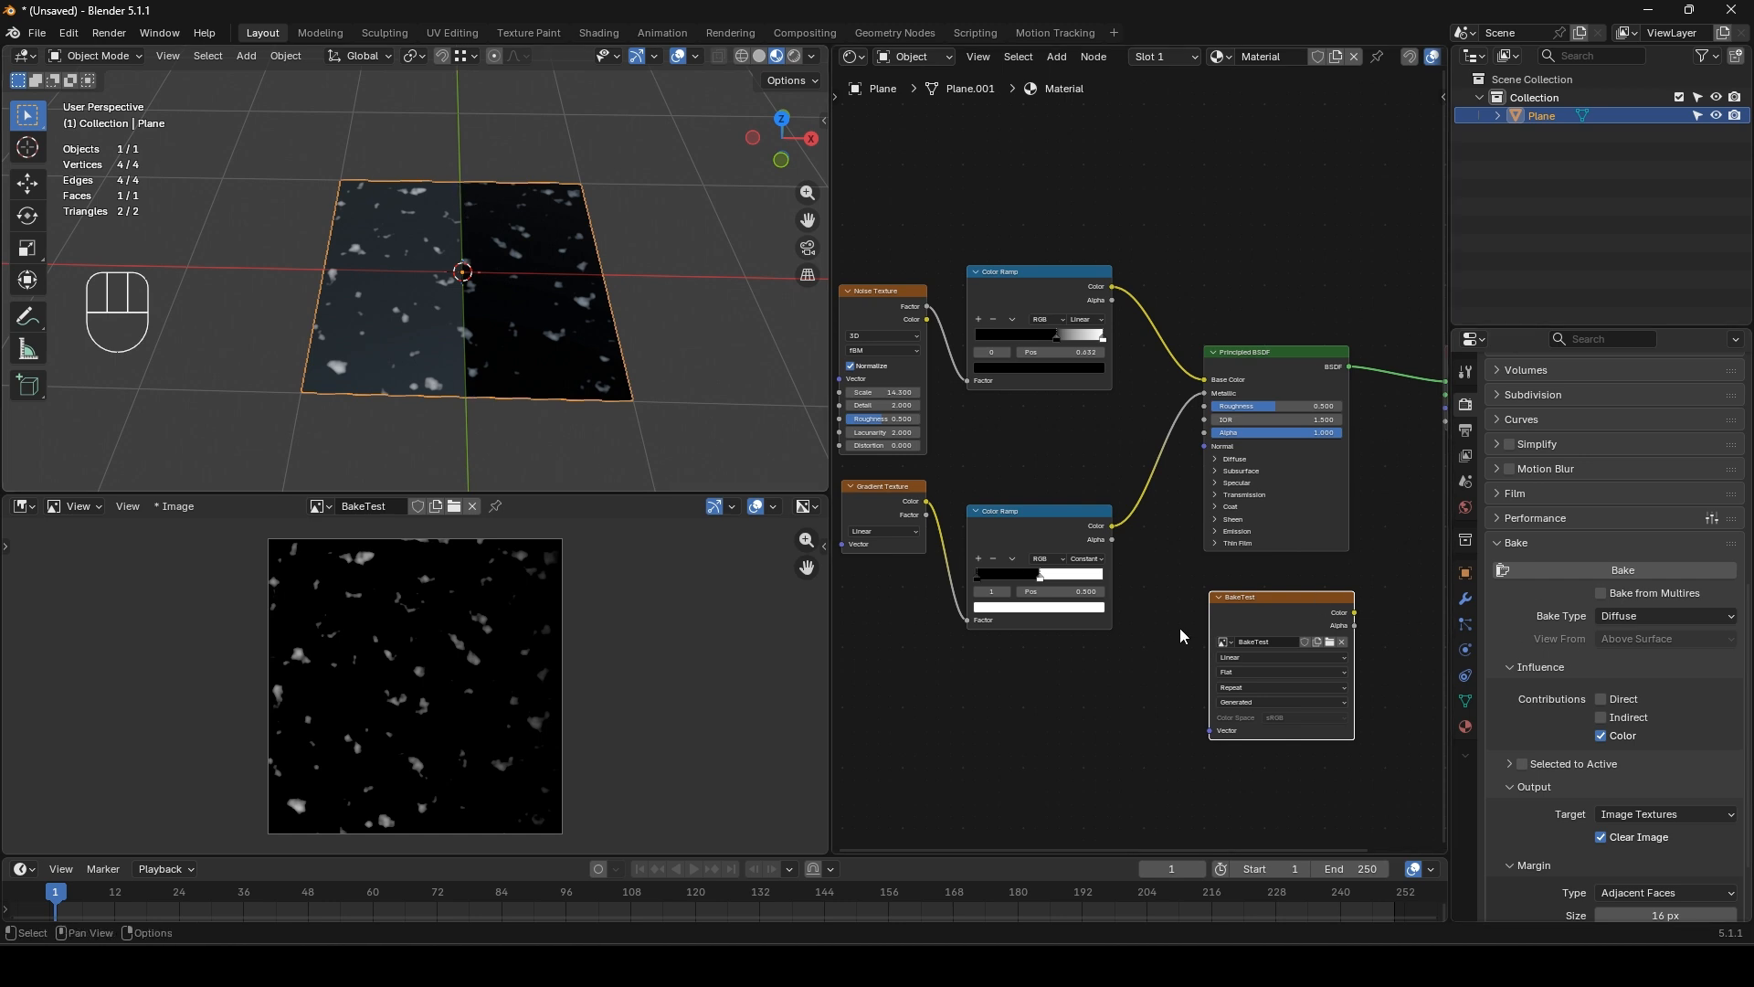
{"action": "left_click", "coordinate": [1634, 572]}
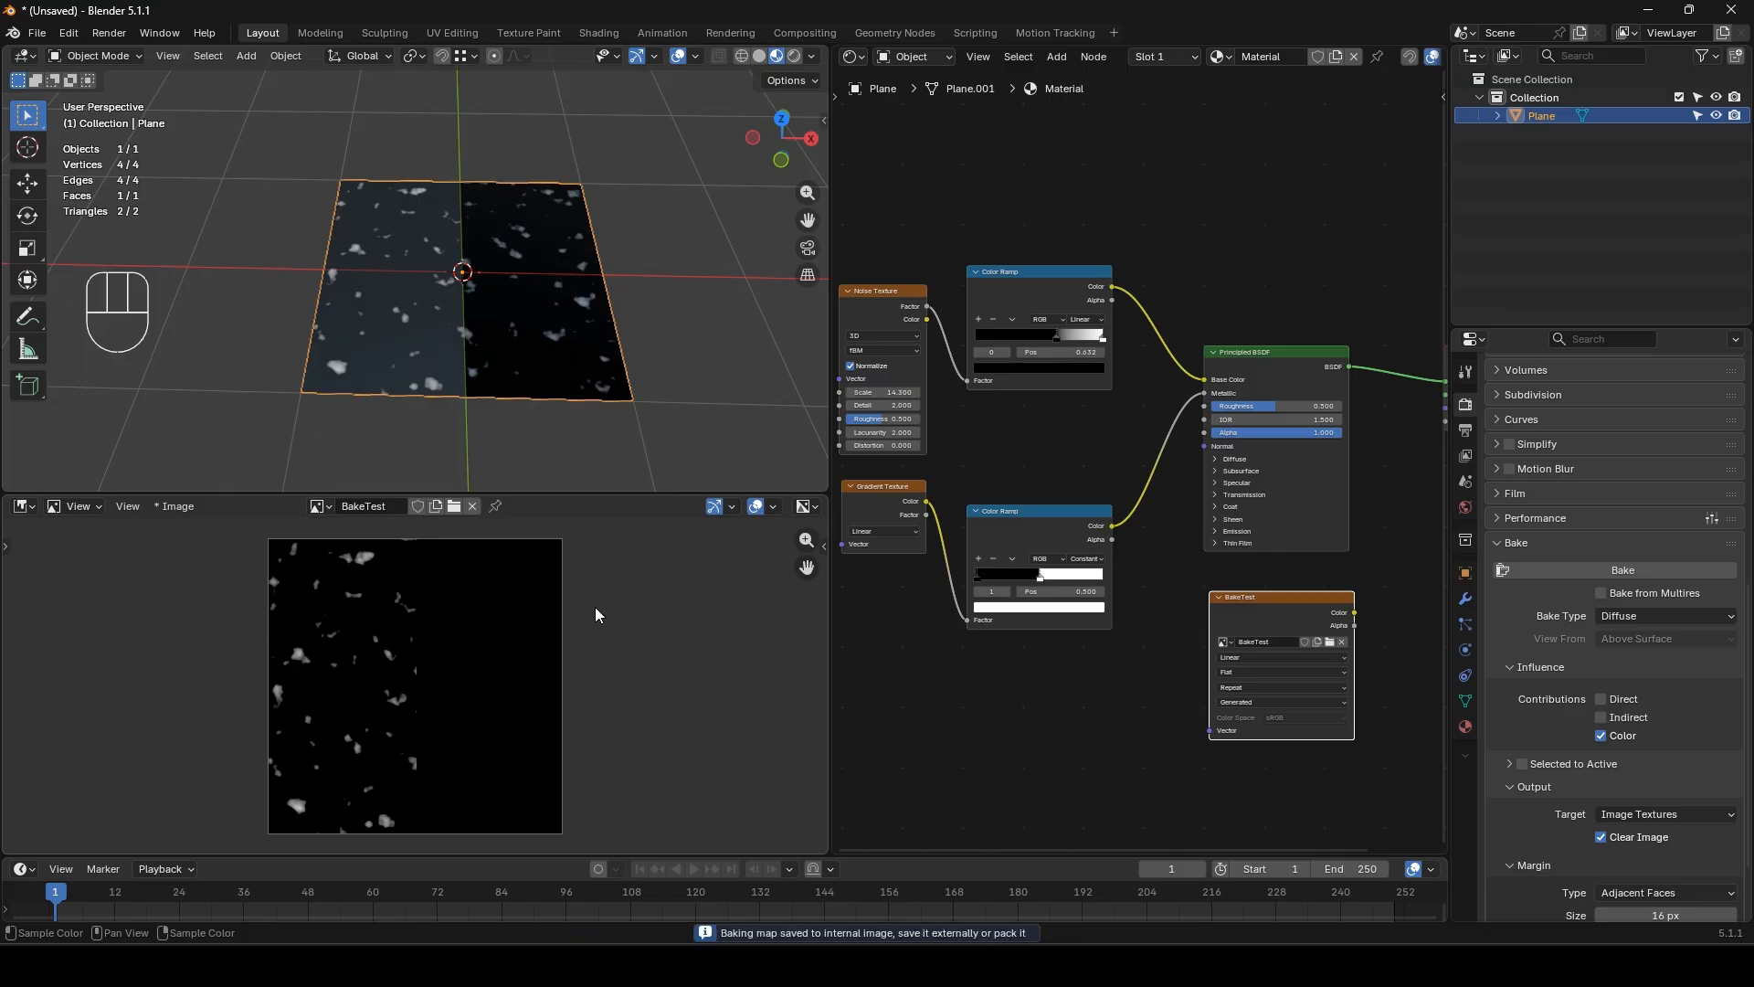
- Cut the link between the gradient's Color Ramp and the Principled BSDF's Metallic input
{"action": "right_click_drag", "start_coordinate": [1140, 449], "coordinate": [1228, 471], "text": "ctrl"}
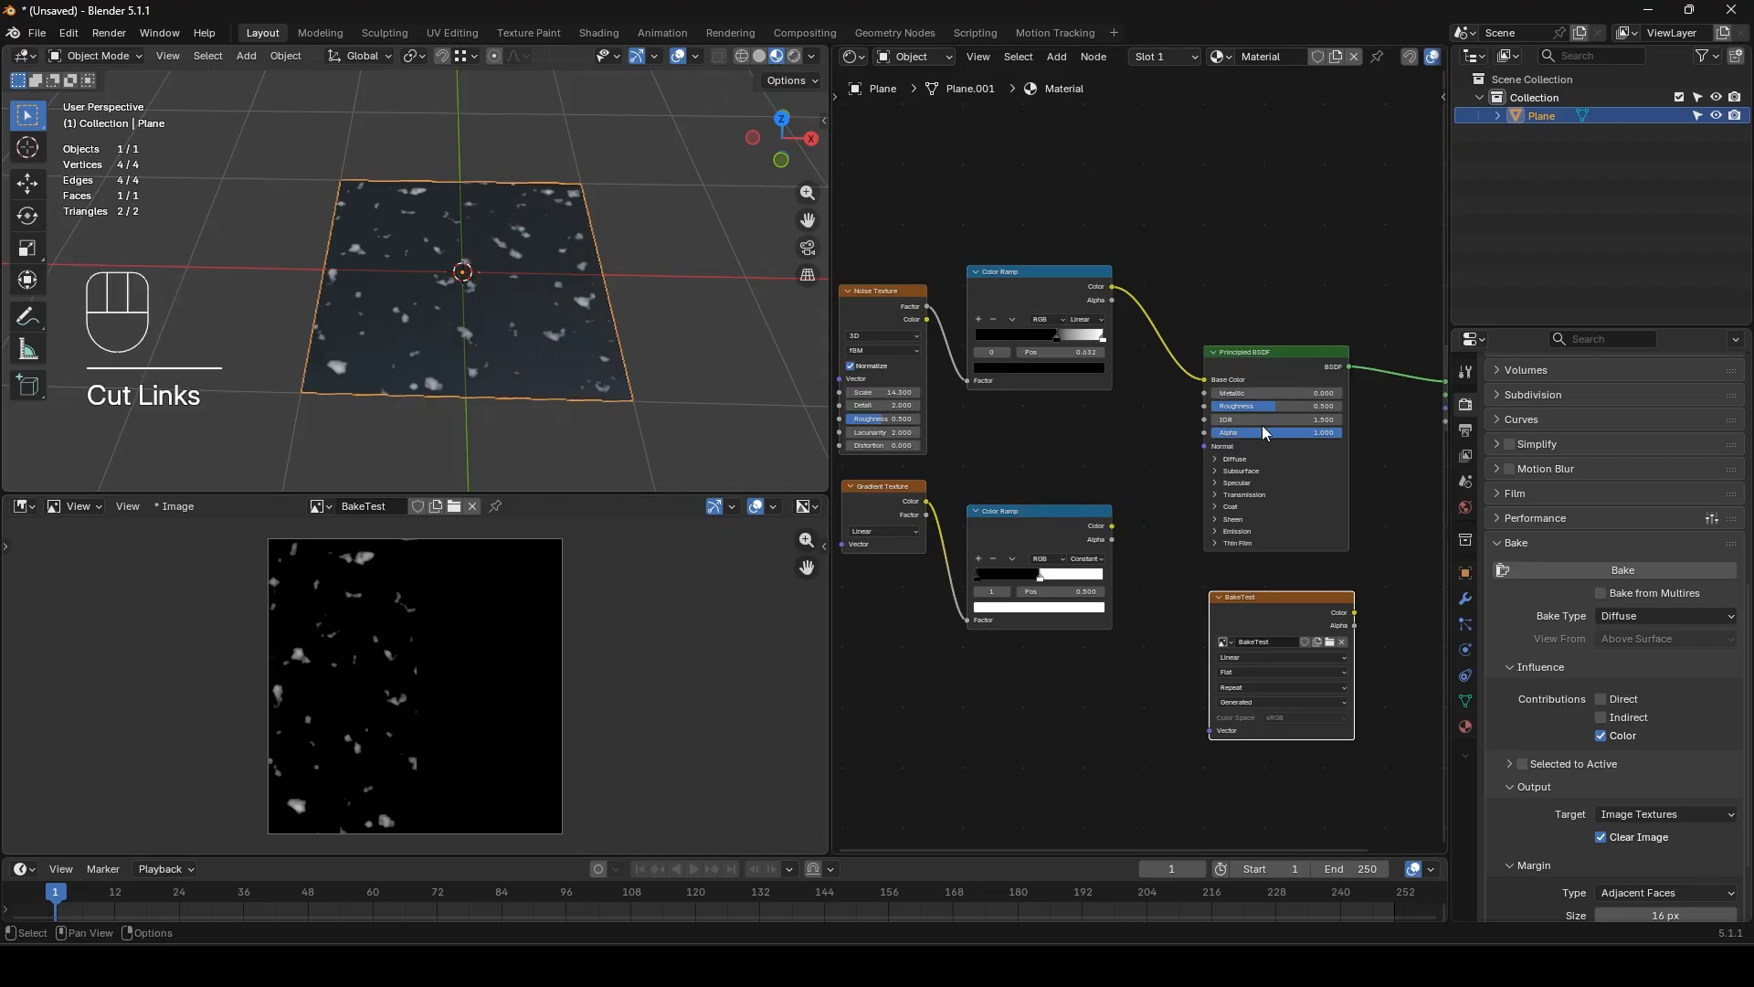
{"action": "middle_click_drag", "start_coordinate": [1125, 514], "coordinate": [1139, 502]}
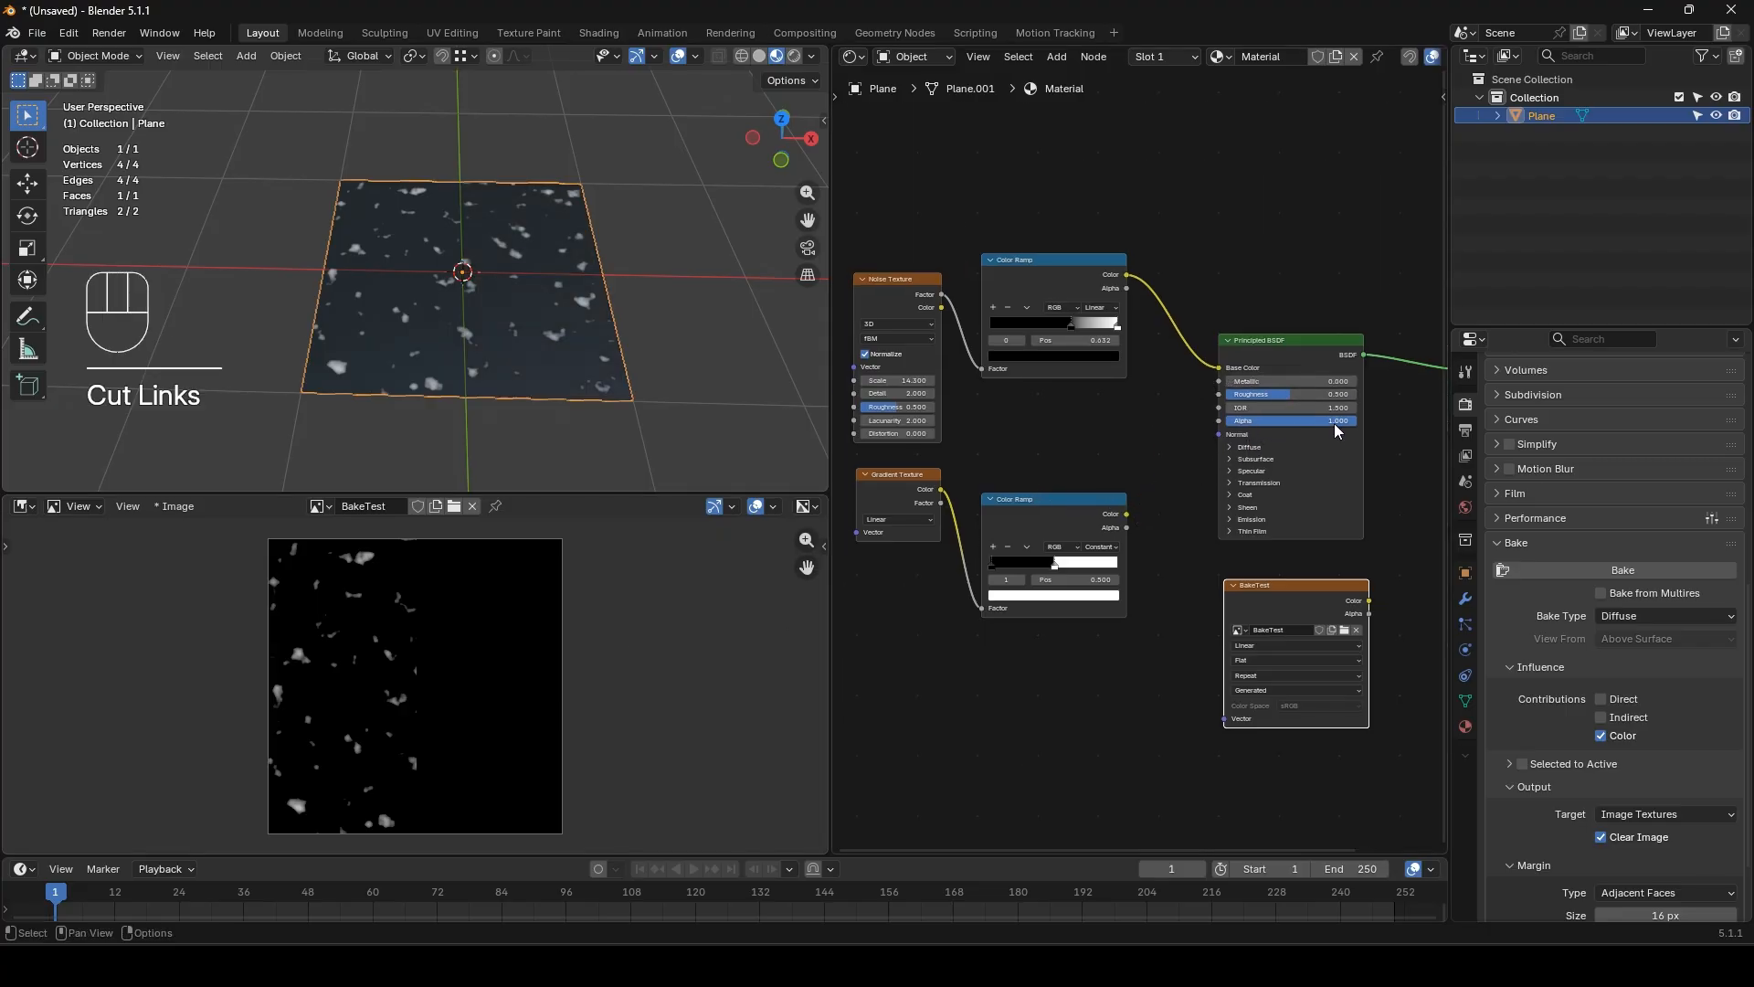
- Set the Principled BSDF's Alpha to 0 and bake the Diffuse color into BakeTest
{"action": "left_click_drag", "start_coordinate": [1338, 423], "coordinate": [1197, 426]}
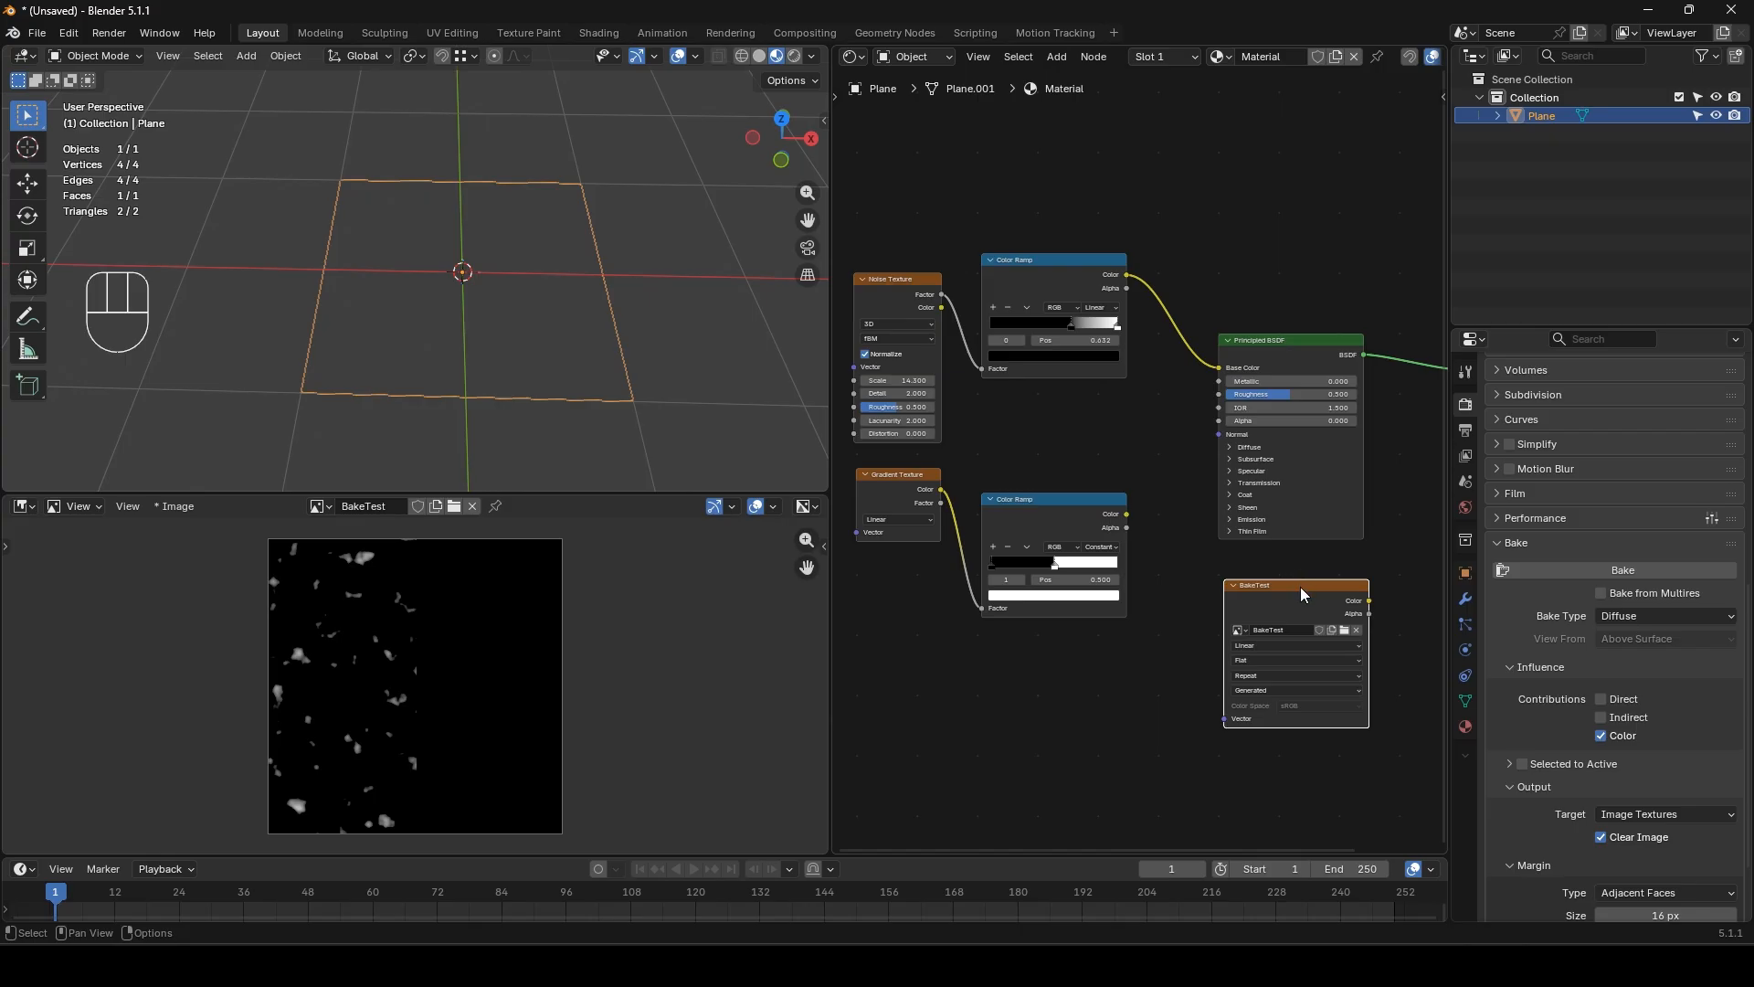
{"action": "left_click", "coordinate": [434, 274]}
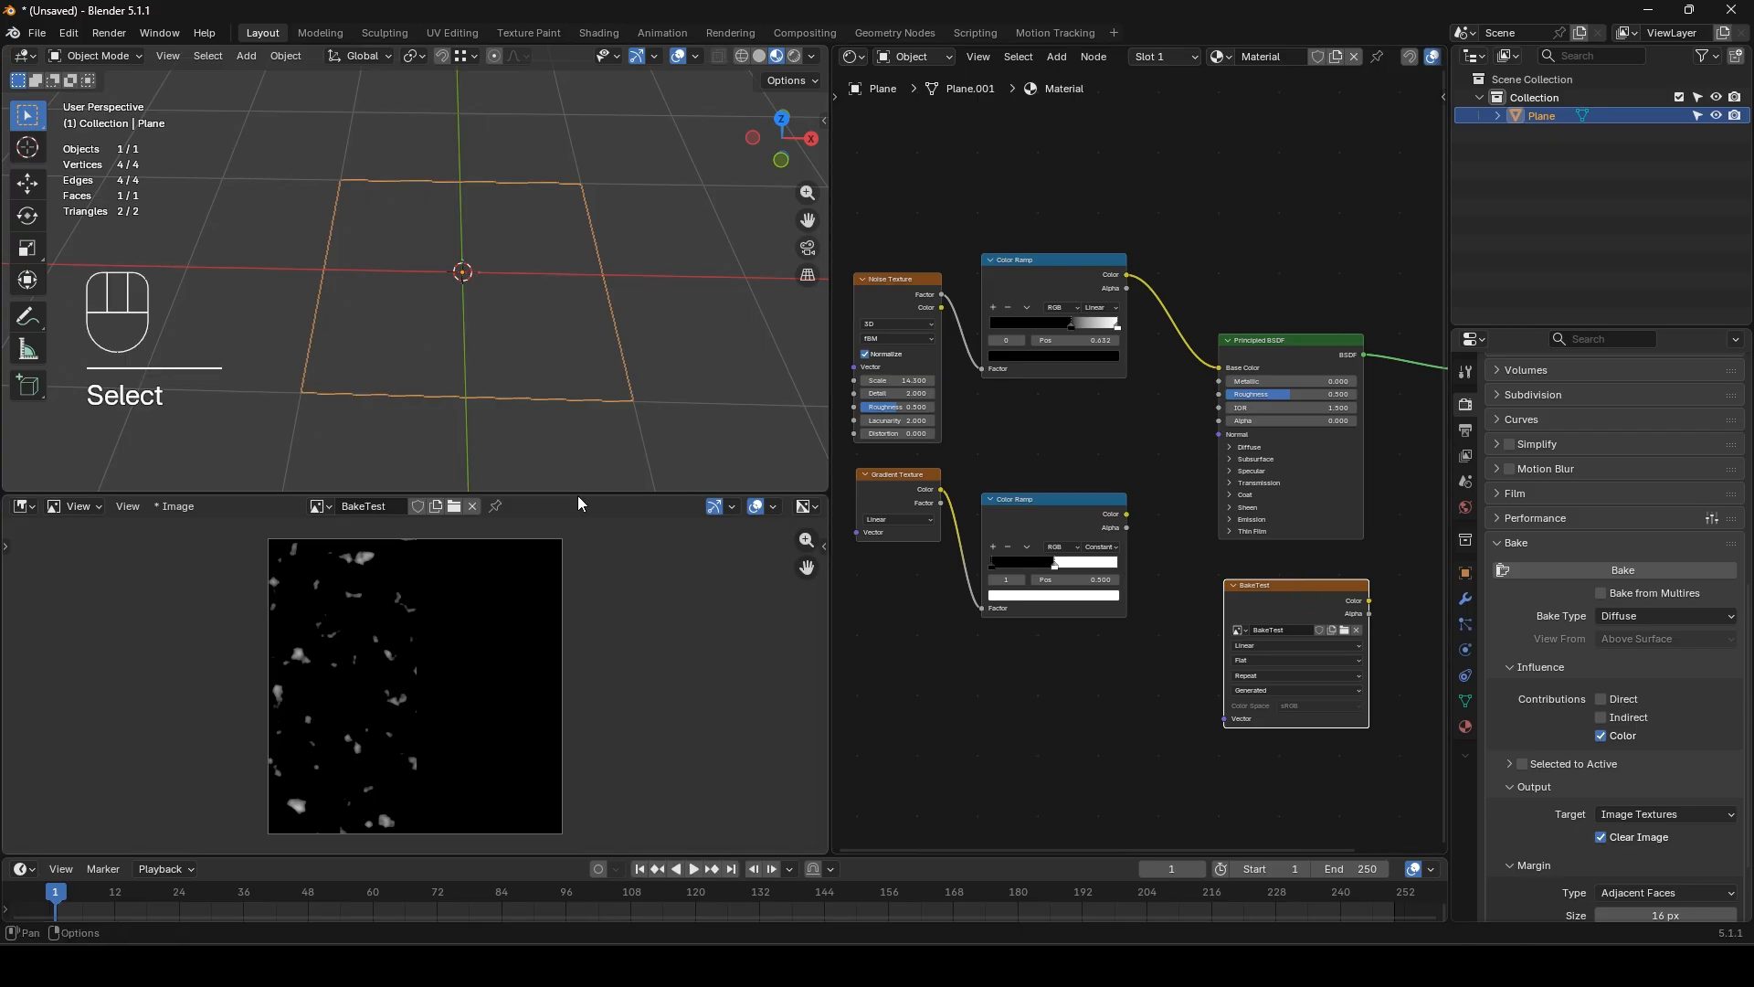
{"action": "left_click", "coordinate": [1599, 572]}
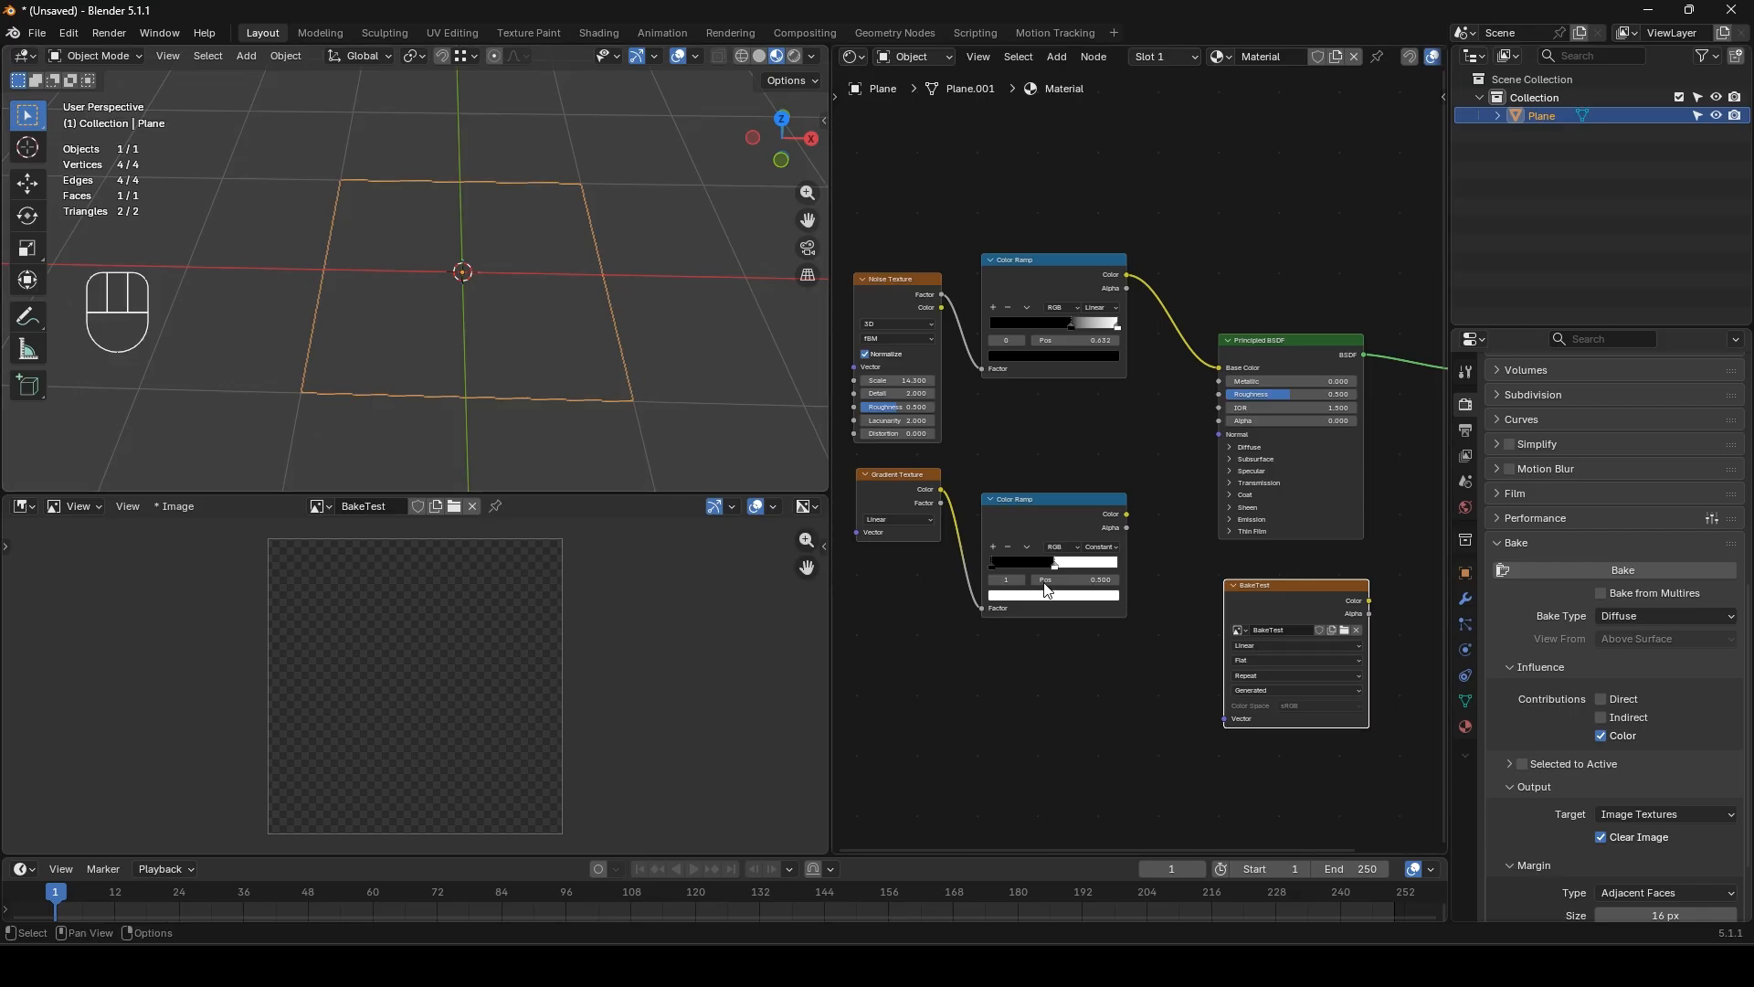
- Feed the gradient's Color Ramp into the Principled BSDF's Alpha and bake the Diffuse color into BakeTest
{"action": "left_click_drag", "start_coordinate": [1127, 514], "coordinate": [1217, 421]}
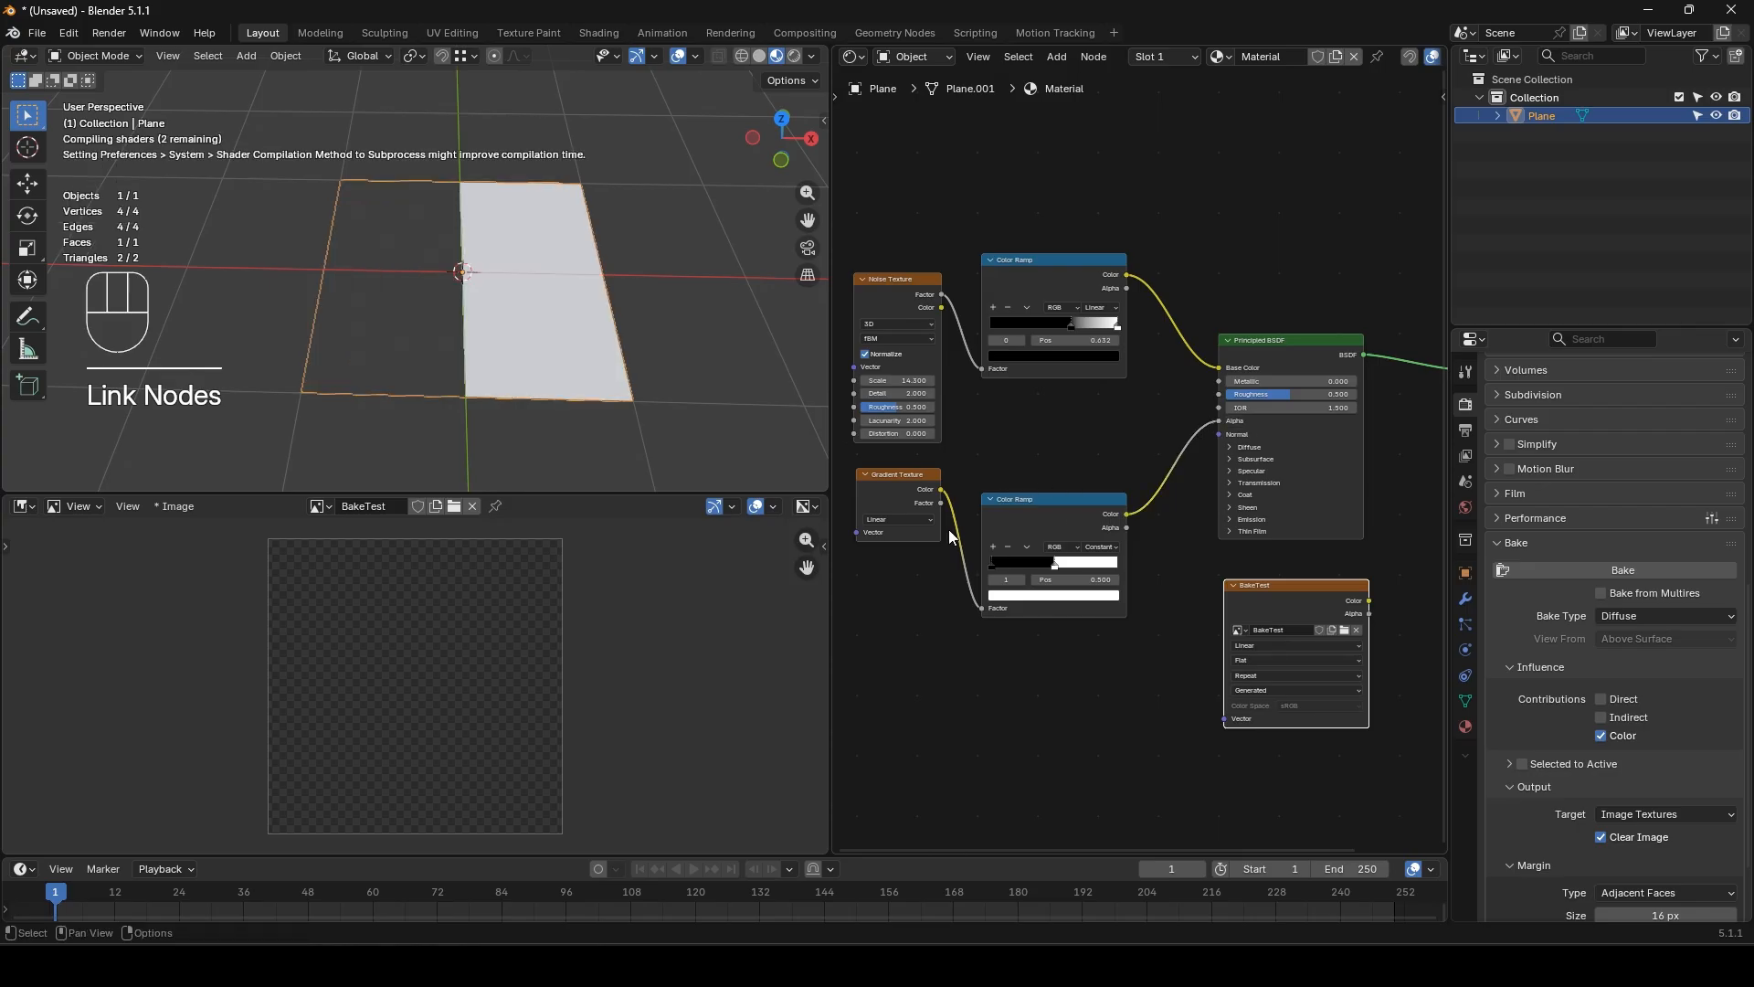
{"action": "left_click", "coordinate": [1624, 570]}
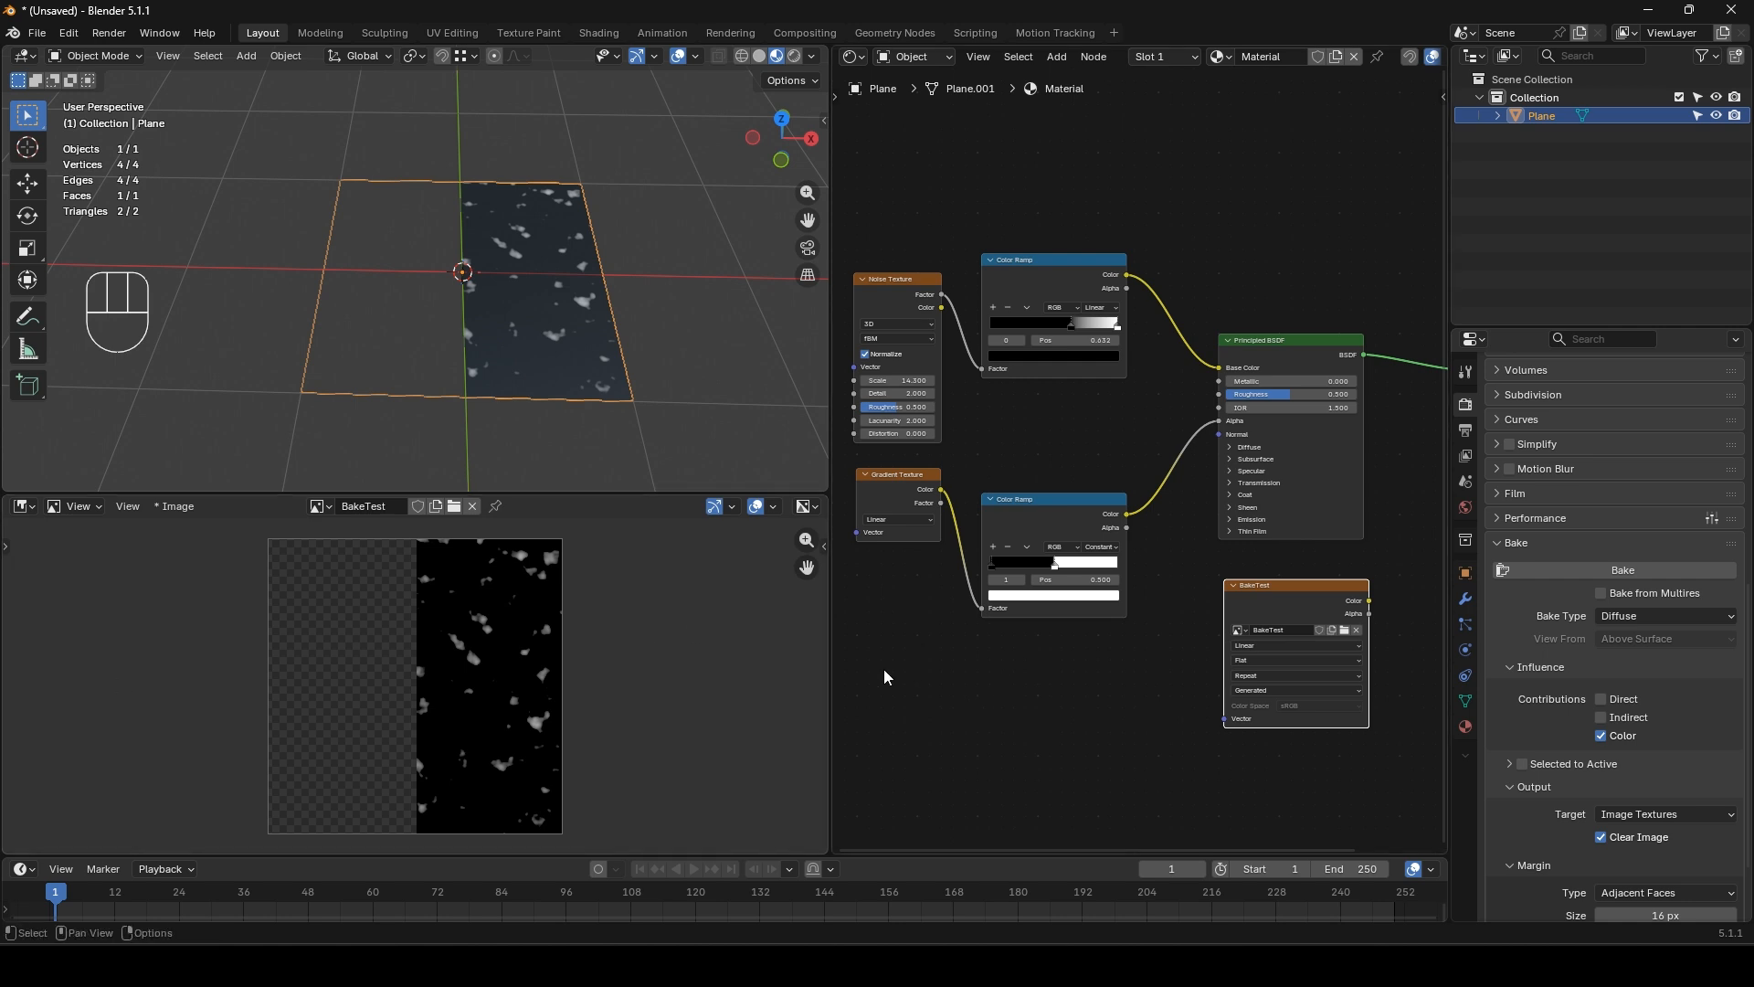
{"action": "left_click", "coordinate": [692, 331]}
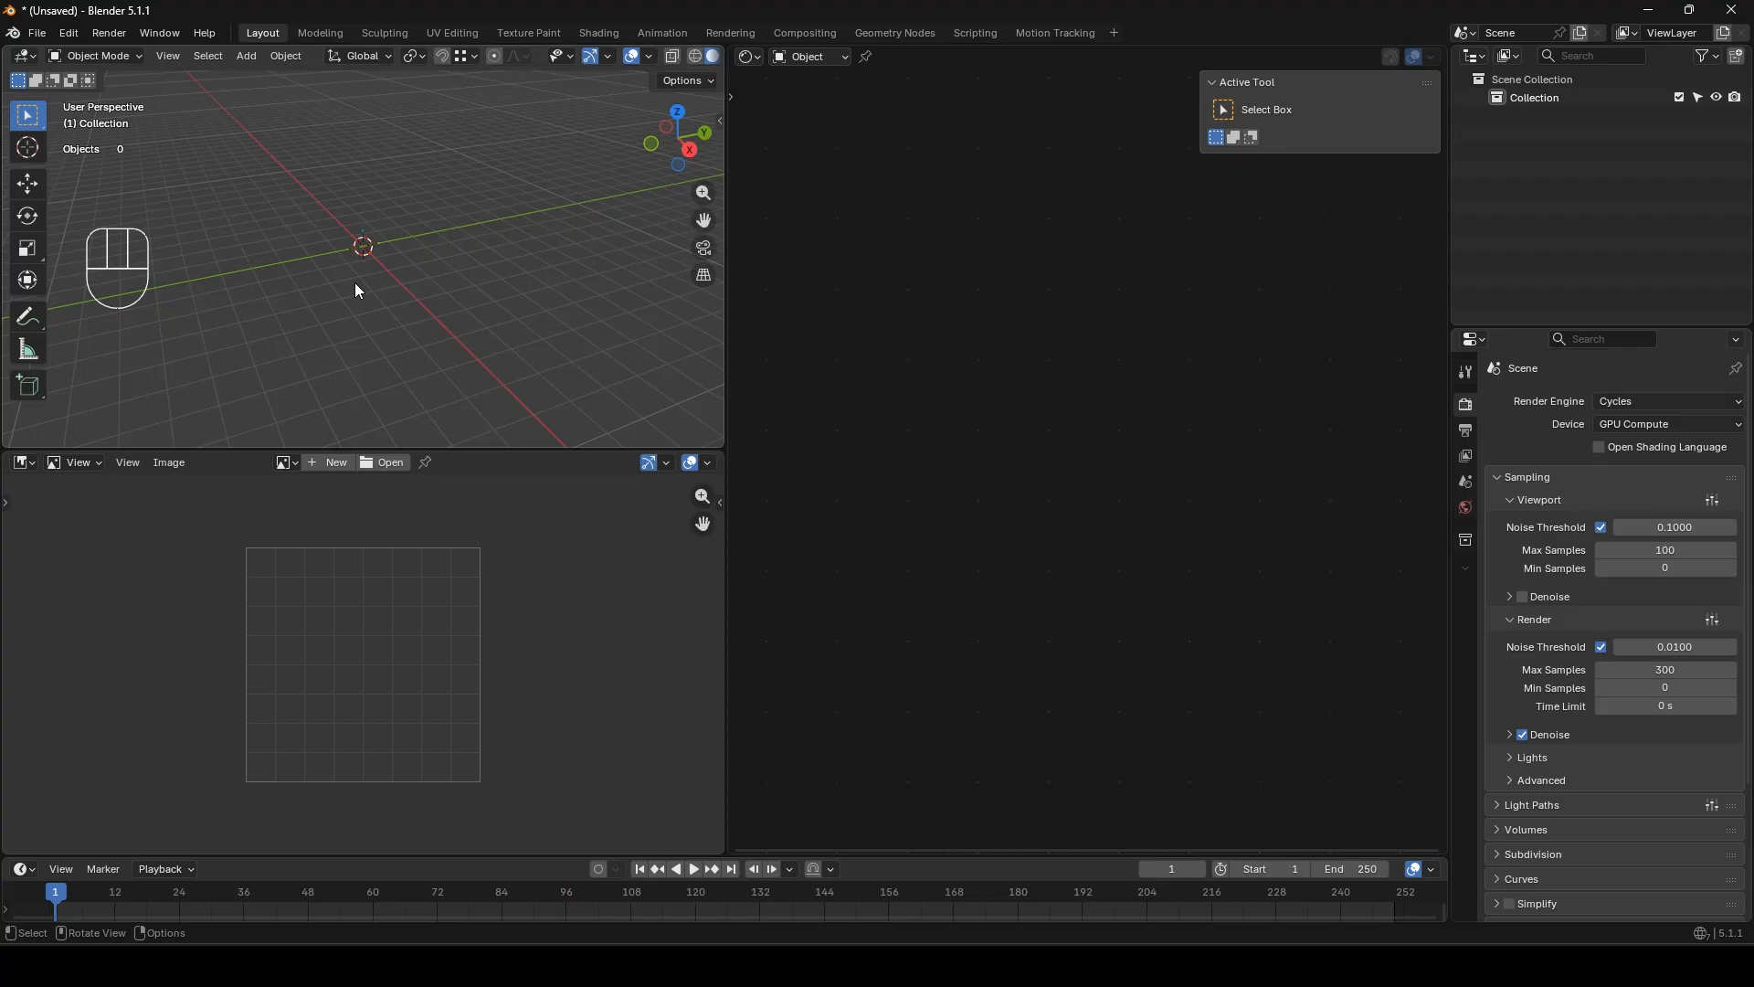
- Add a monkey mesh to the empty scene
{"action": "middle_click_drag", "start_coordinate": [360, 292], "coordinate": [378, 287]}
{"action": "key", "text": "shift+a"}
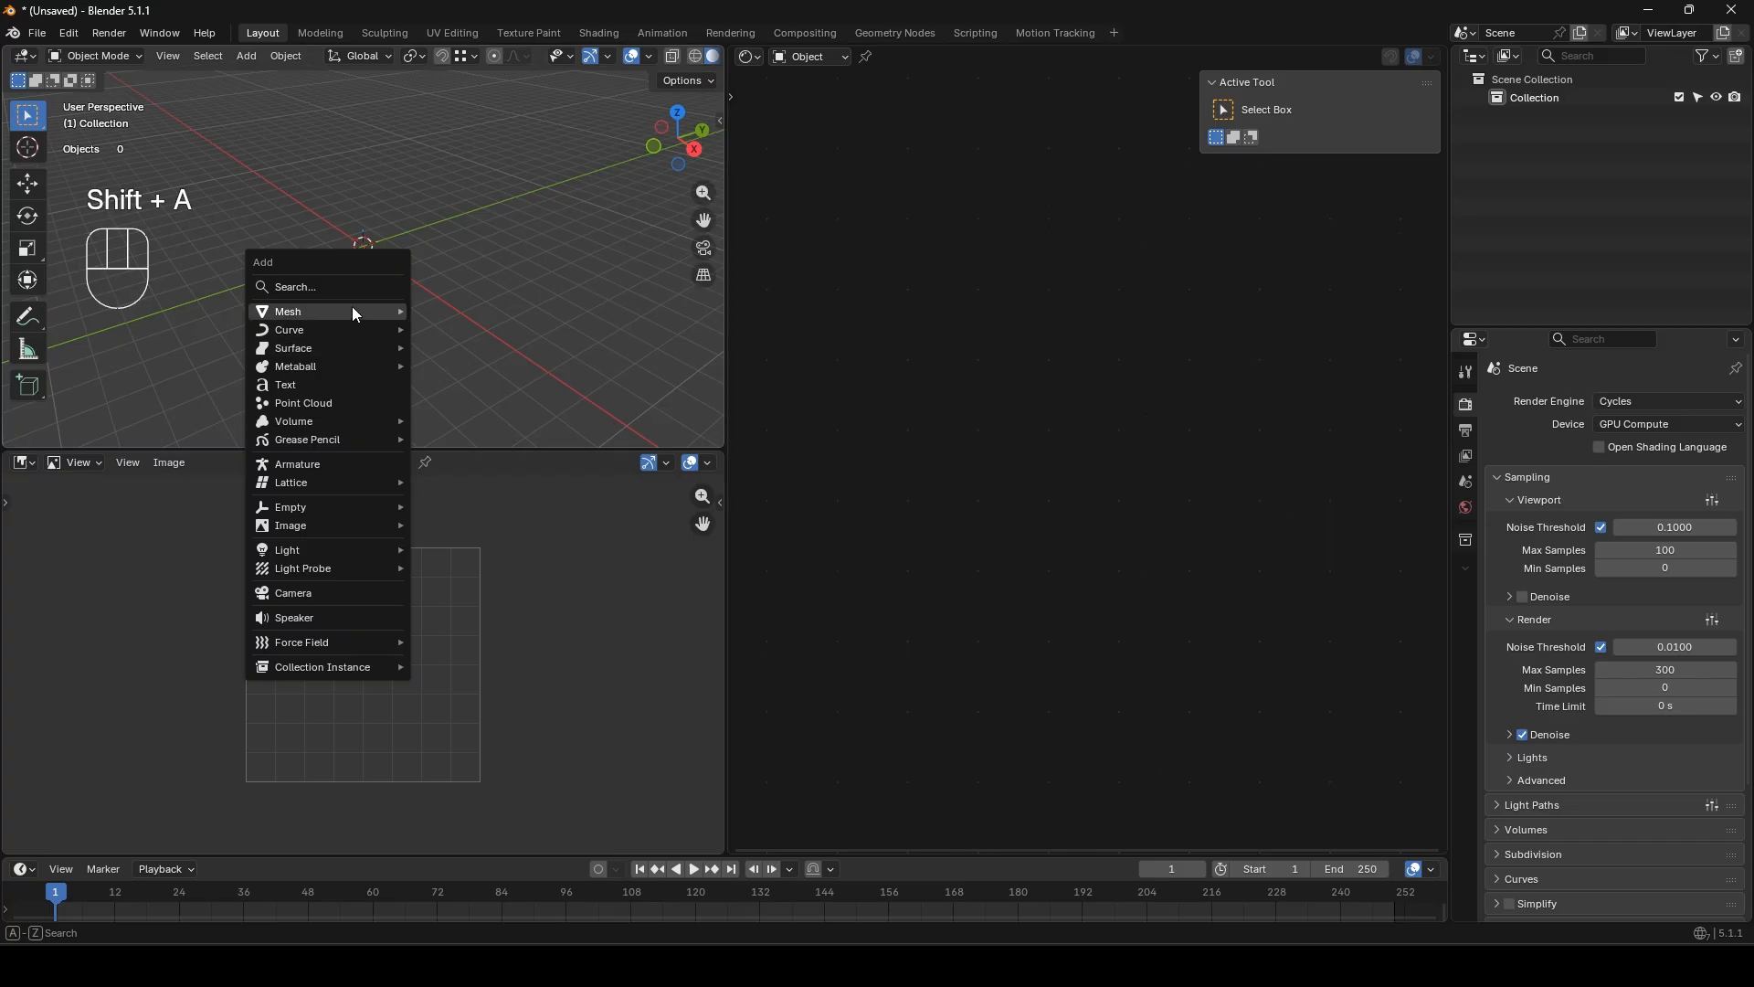
{"action": "mouse_move", "coordinate": [356, 311]}
{"action": "left_click", "coordinate": [477, 479]}
{"action": "middle_click_drag", "start_coordinate": [399, 314], "coordinate": [432, 314]}
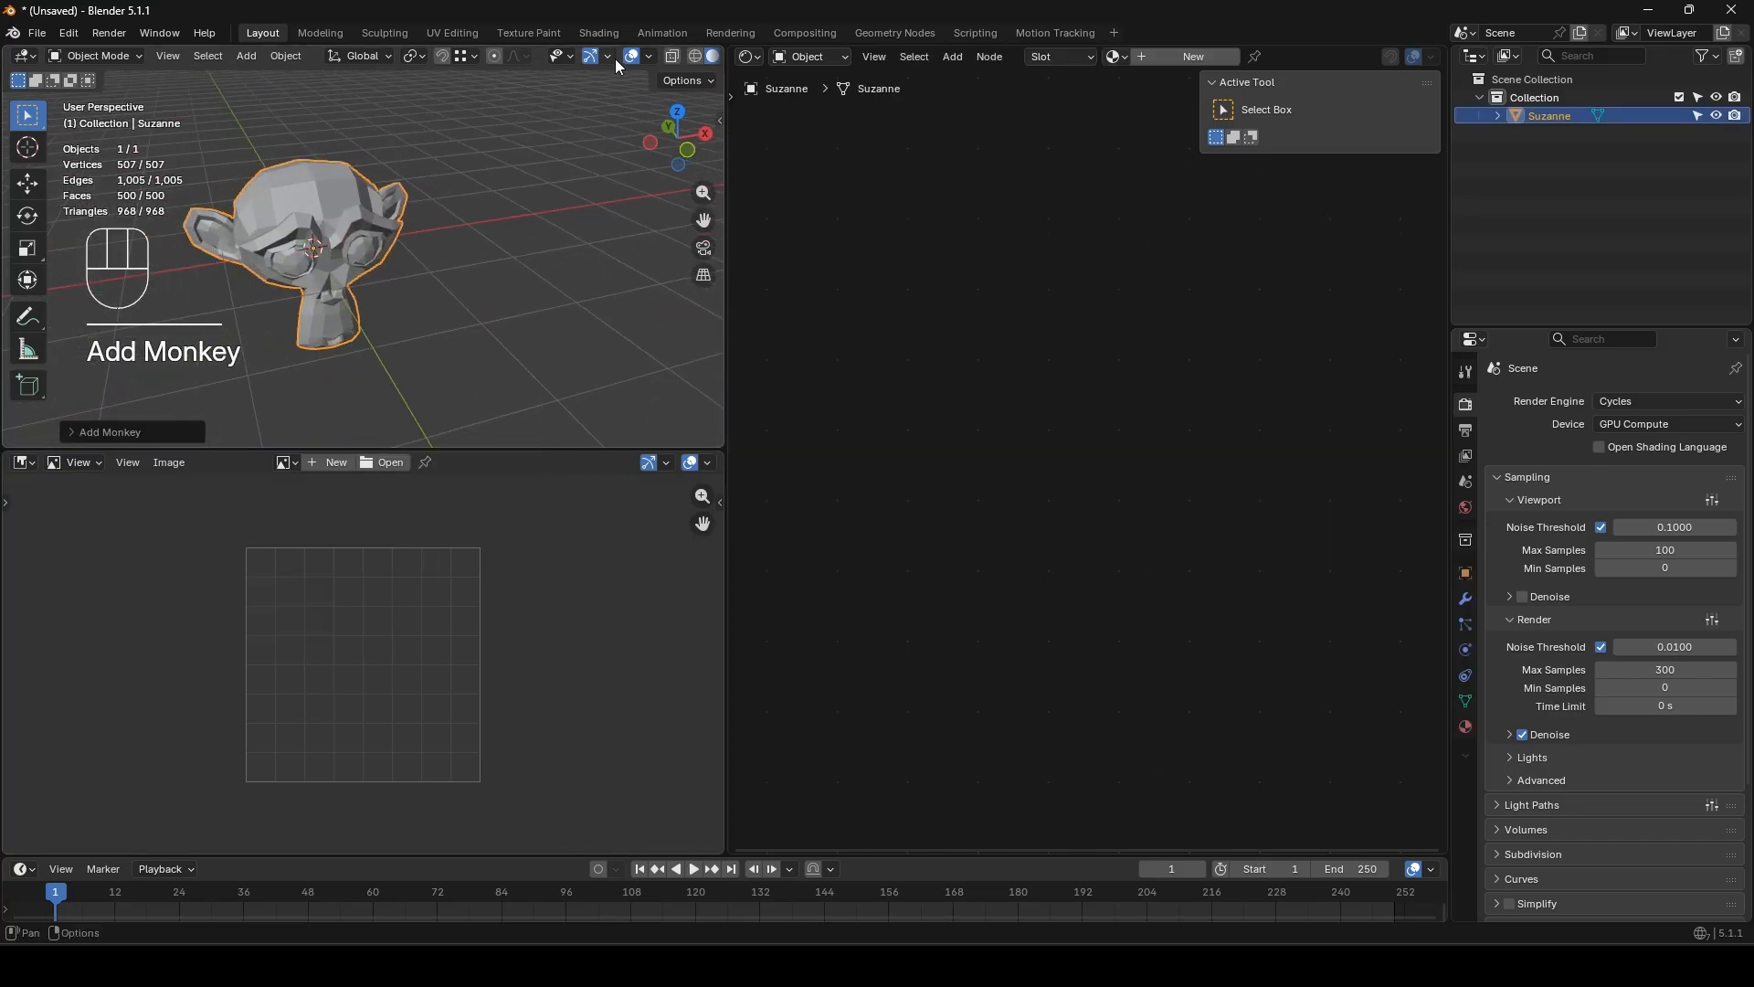
- Switch the viewport to Material Preview, assign the existing Material to the monkey and rename it Suzanne
{"action": "scroll", "coordinate": [676, 56], "scroll_direction": "down", "scroll_amount": 2}
{"action": "left_click", "coordinate": [675, 56]}
{"action": "left_click", "coordinate": [1116, 57]}
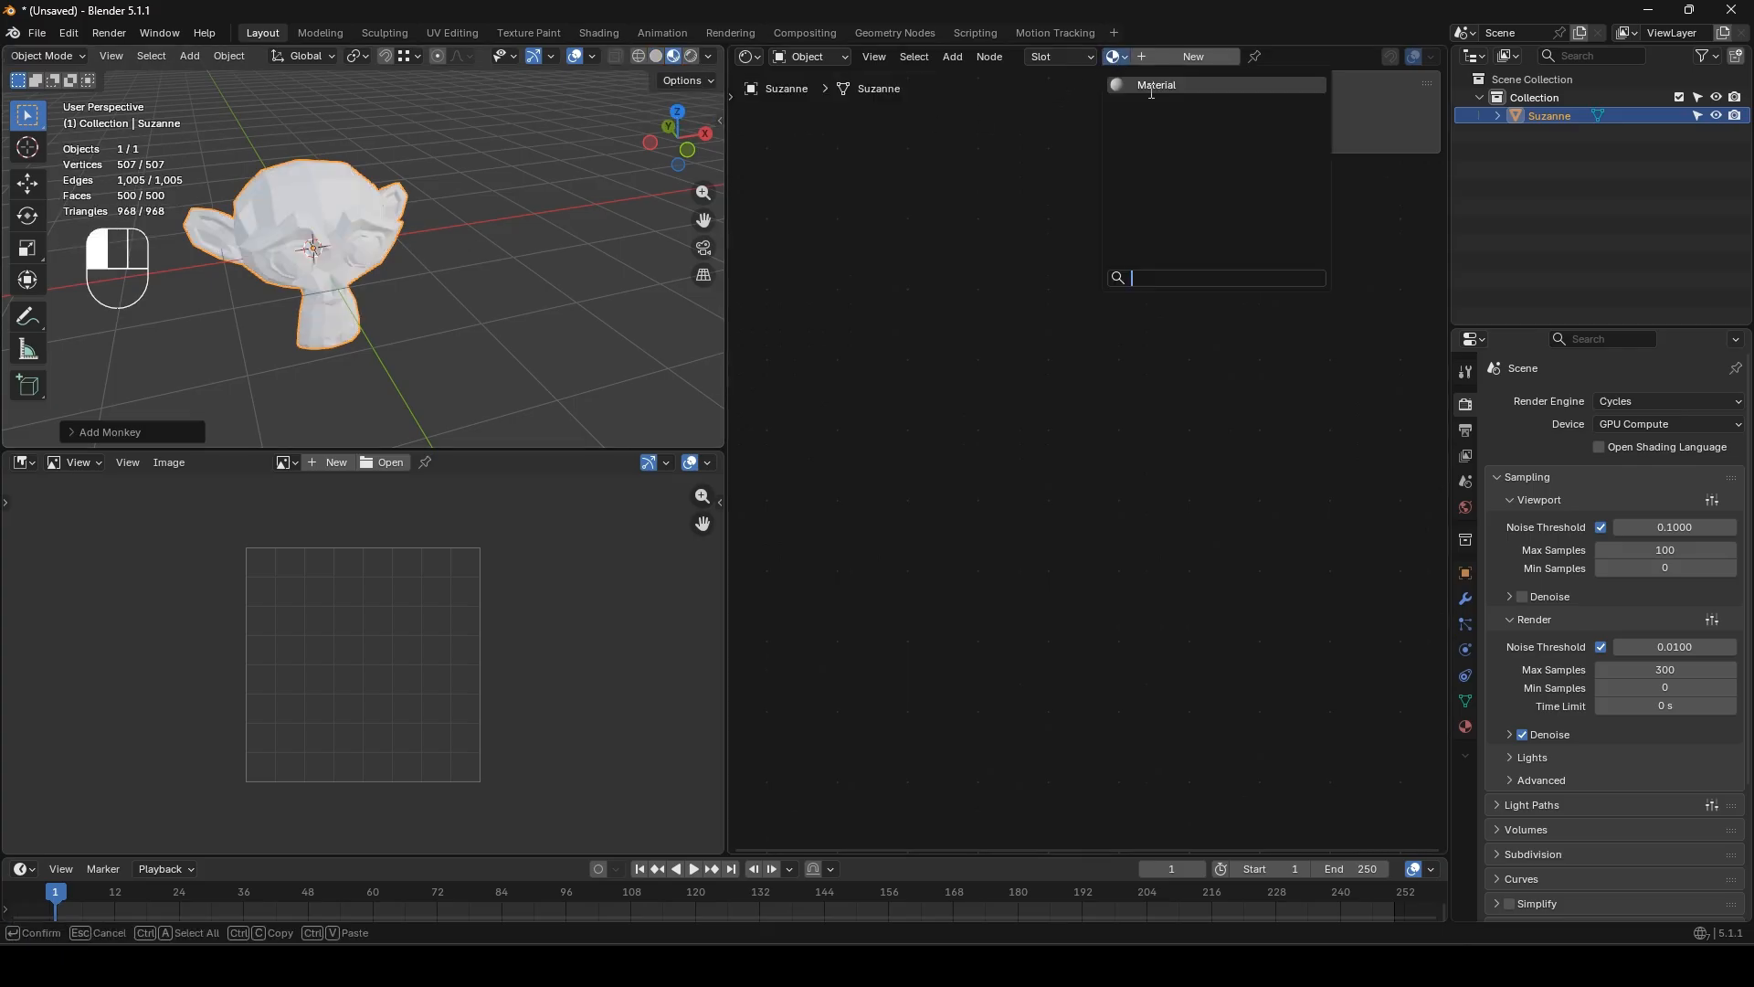
{"action": "left_click", "coordinate": [1151, 86]}
{"action": "double_click", "coordinate": [1162, 57]}
{"action": "type", "text": "Suzanne"}
{"action": "key", "text": "Return"}
{"action": "key", "text": "n"}
- Add a Noise Texture, preview it on the monkey and raise its Scale to about 12.1
{"action": "middle_click_drag", "start_coordinate": [1023, 312], "coordinate": [1137, 312]}
{"action": "left_click", "coordinate": [951, 344]}
{"action": "middle_click_drag", "start_coordinate": [771, 365], "coordinate": [1004, 399]}
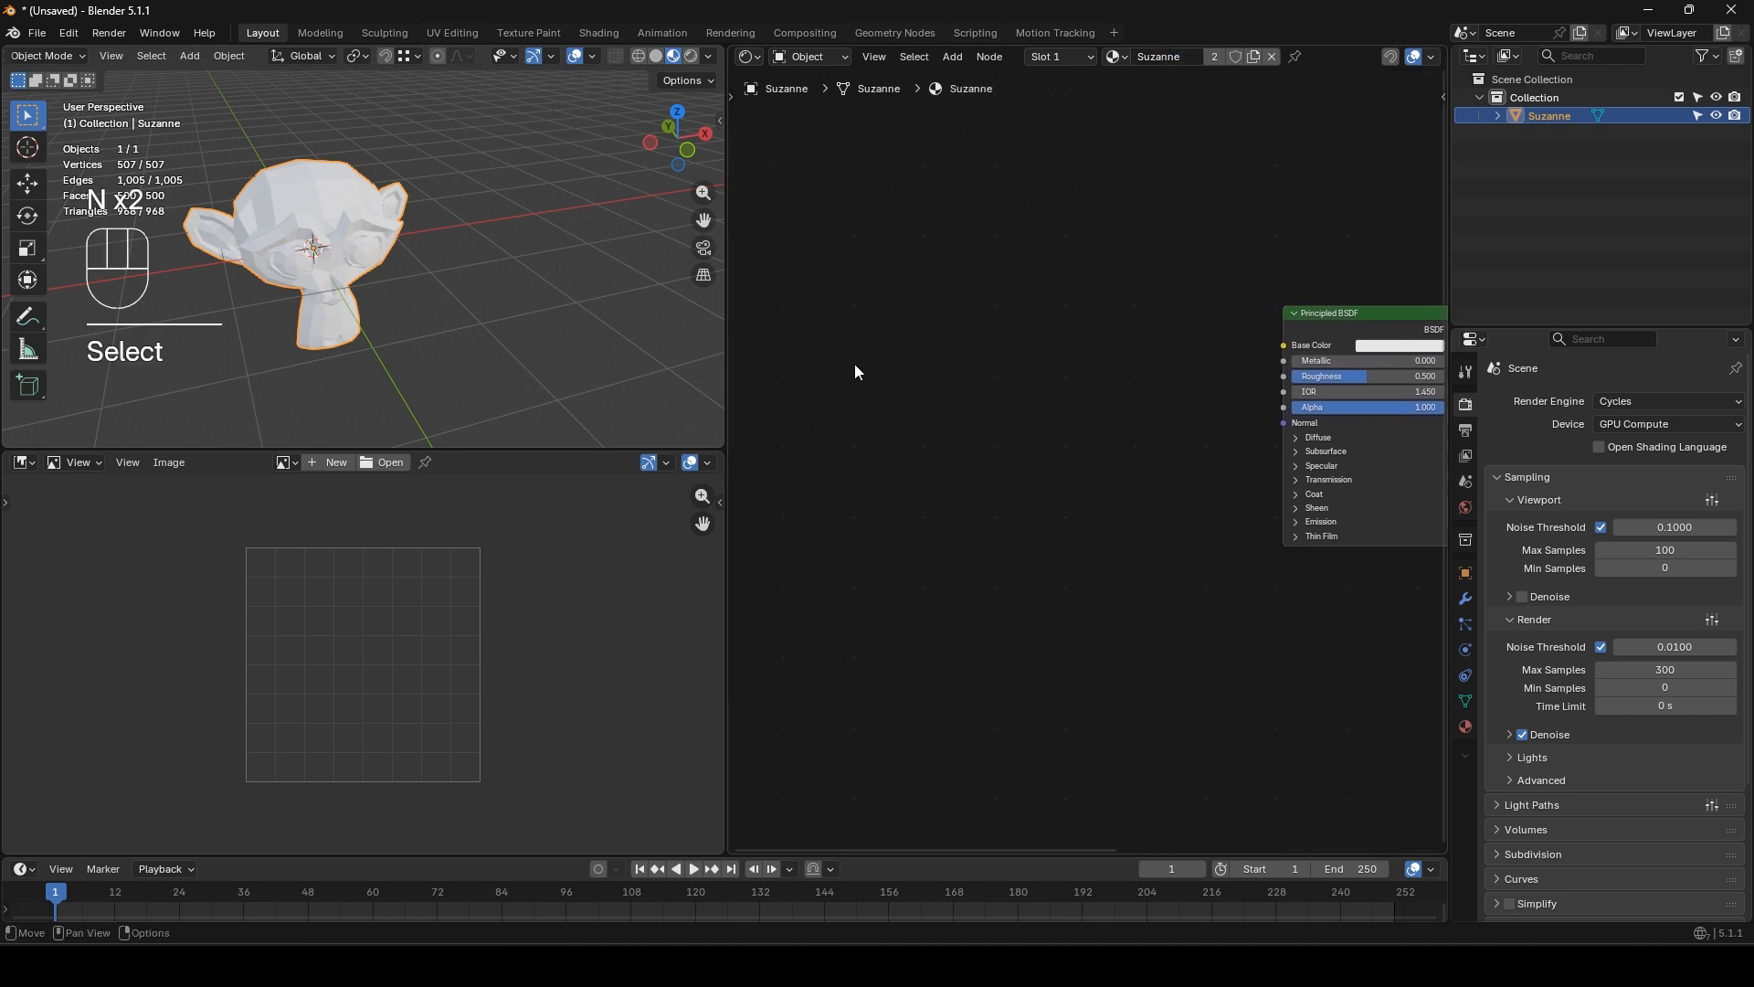
{"action": "key", "text": "shift+a"}
{"action": "type", "text": "noiset"}
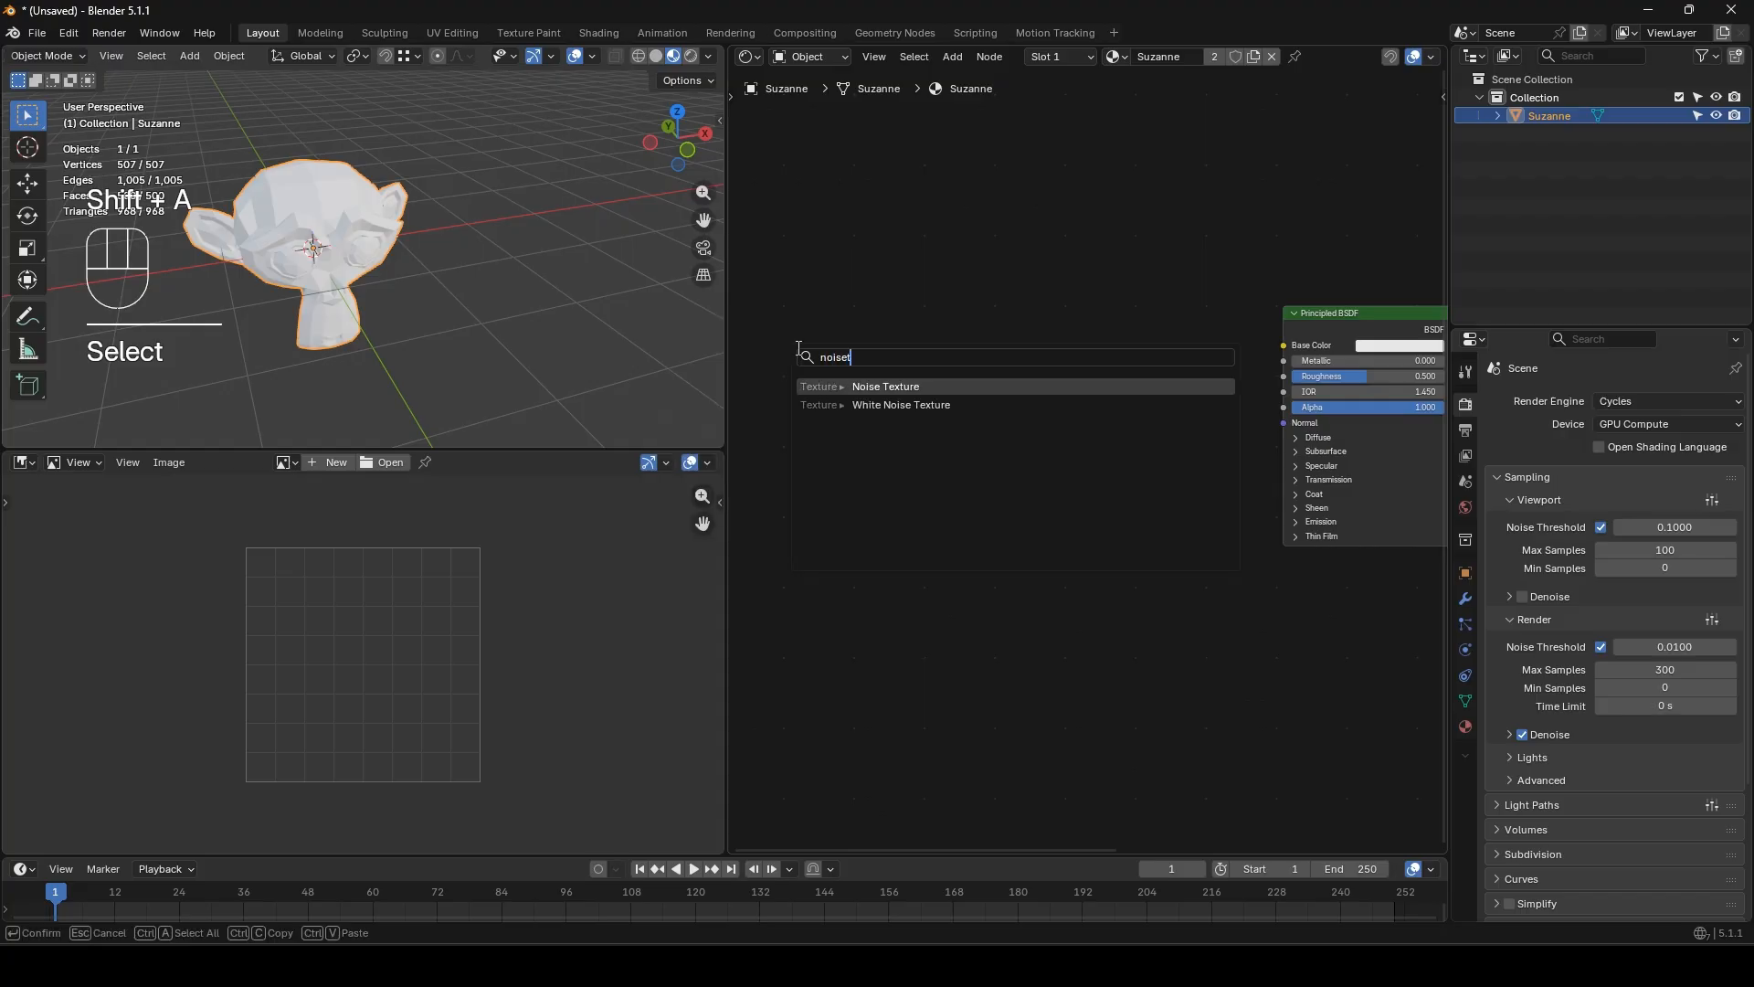
{"action": "key", "text": "Return"}
{"action": "left_click", "coordinate": [835, 342]}
{"action": "left_click", "coordinate": [837, 343], "text": "ctrl+shift"}
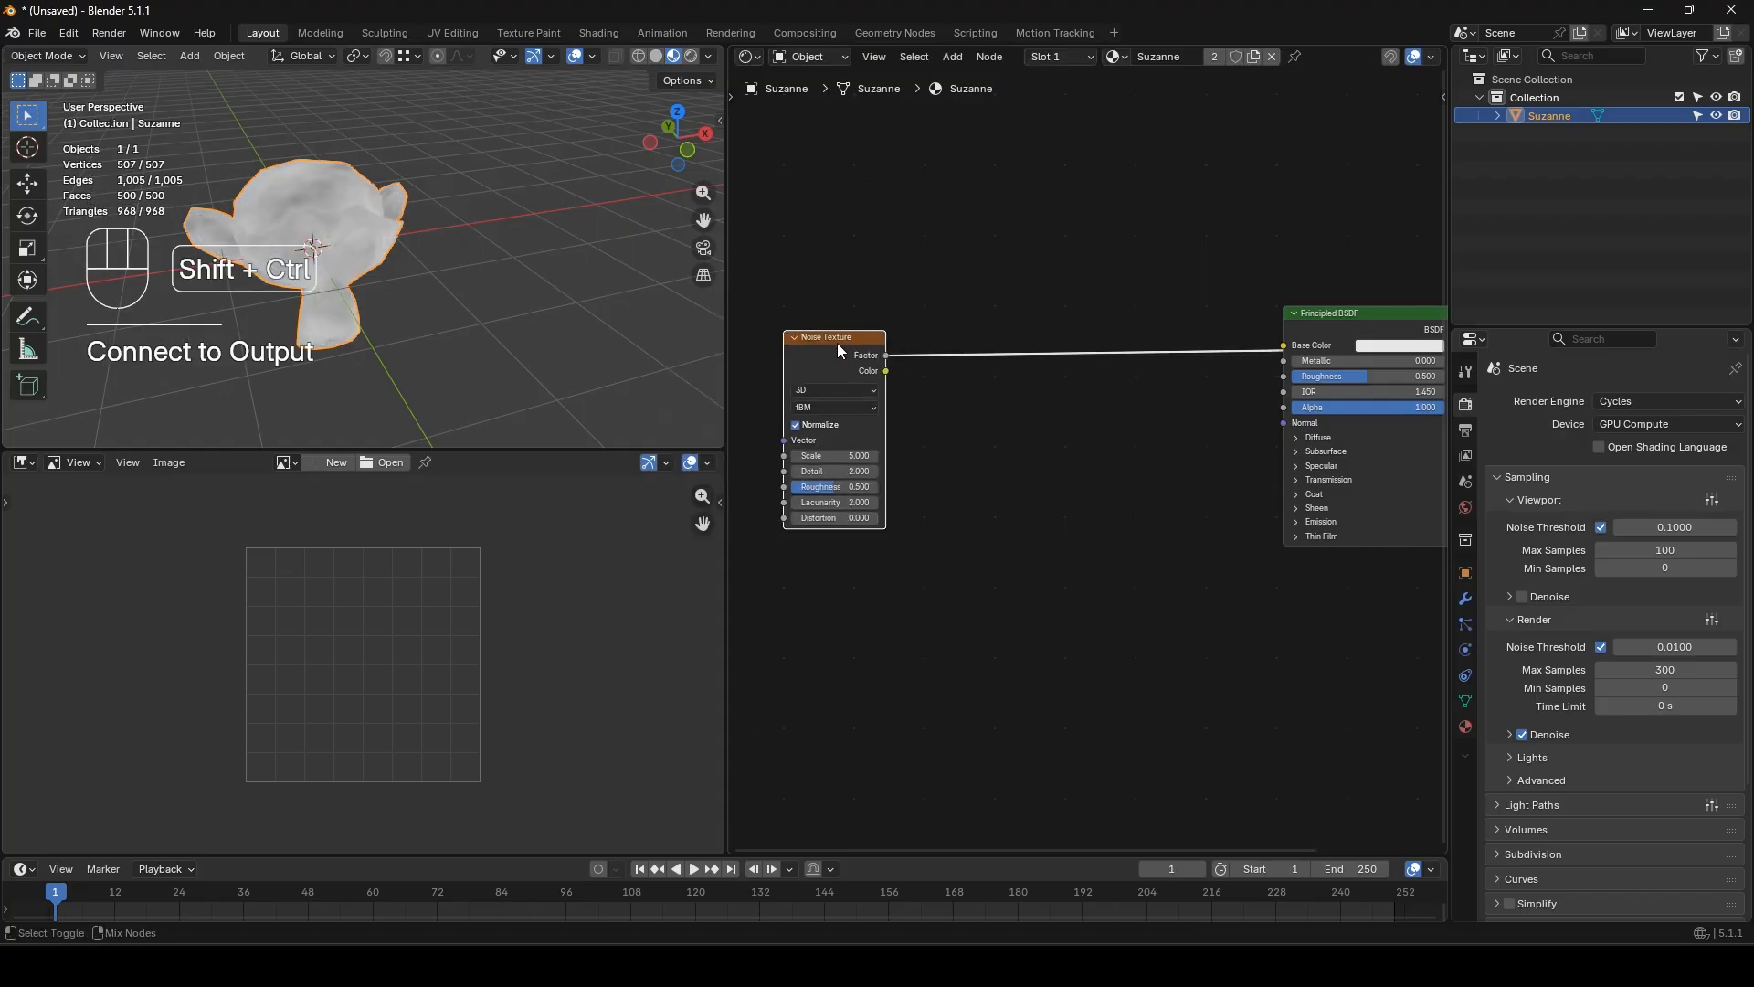
{"action": "scroll", "coordinate": [854, 459], "scroll_direction": "up", "scroll_amount": 1}
{"action": "left_click_drag", "start_coordinate": [808, 460], "coordinate": [868, 459]}
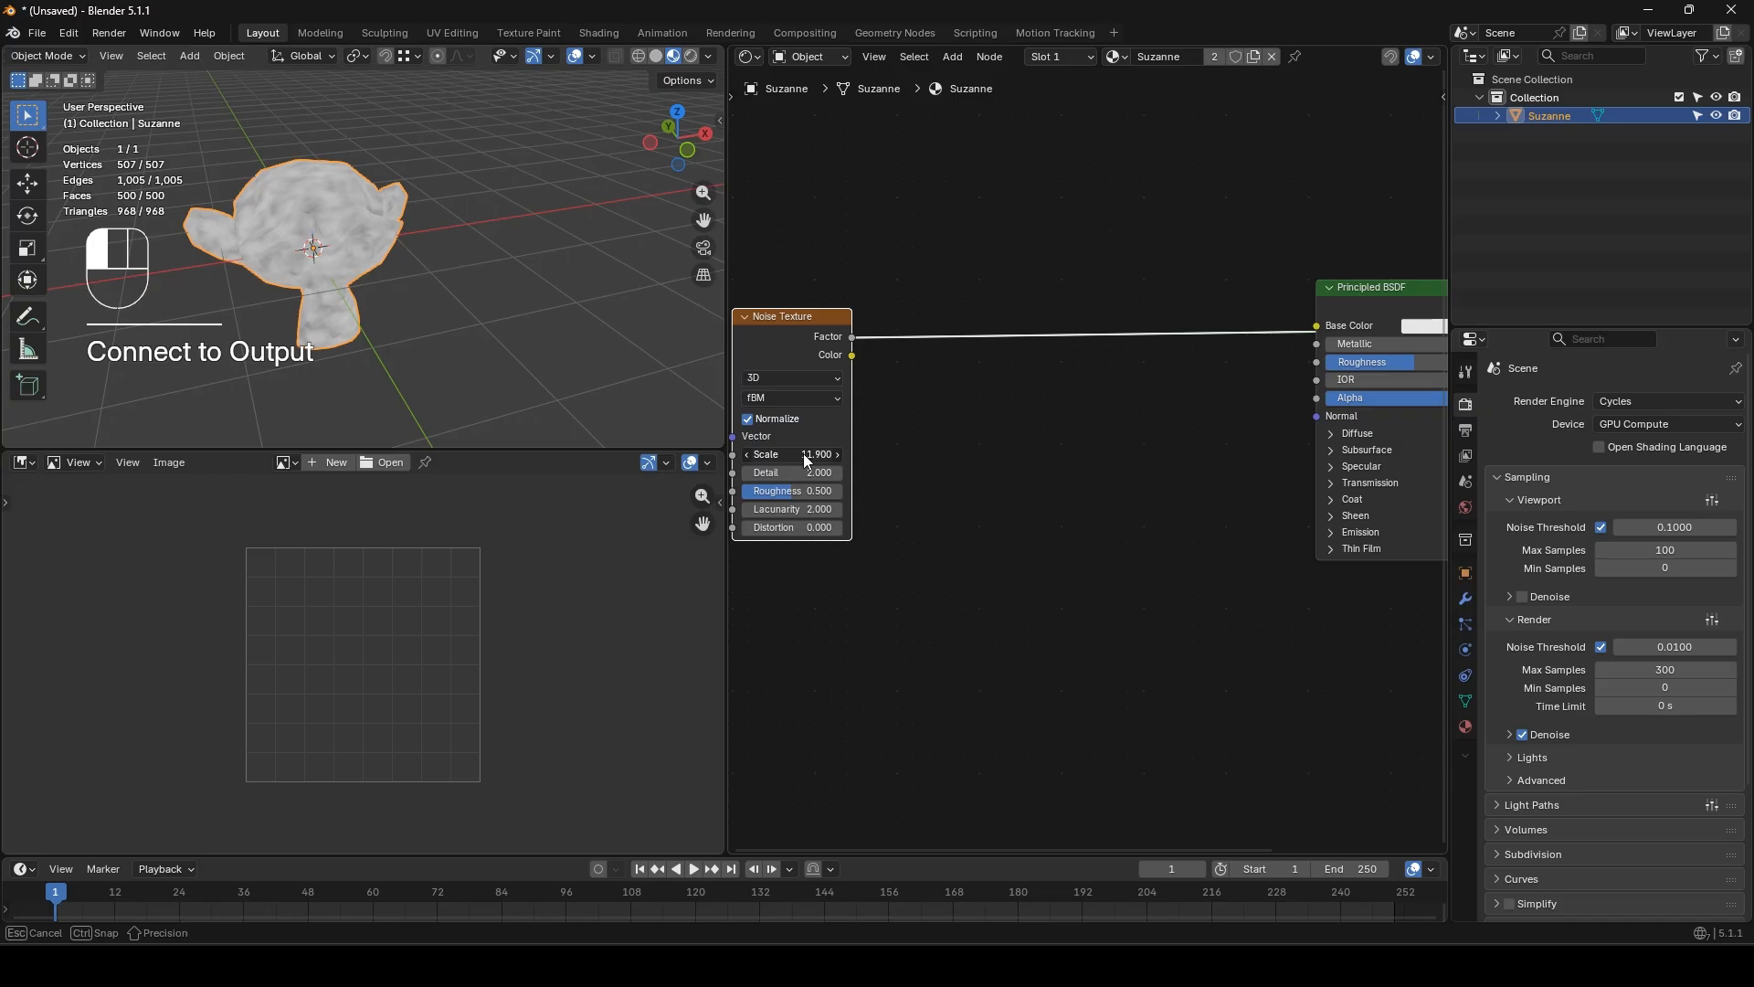
- Insert a Color Ramp after the Noise Texture and bring its black and white stops close together near the middle
{"action": "key", "text": "shift+a"}
{"action": "type", "text": "colr"}
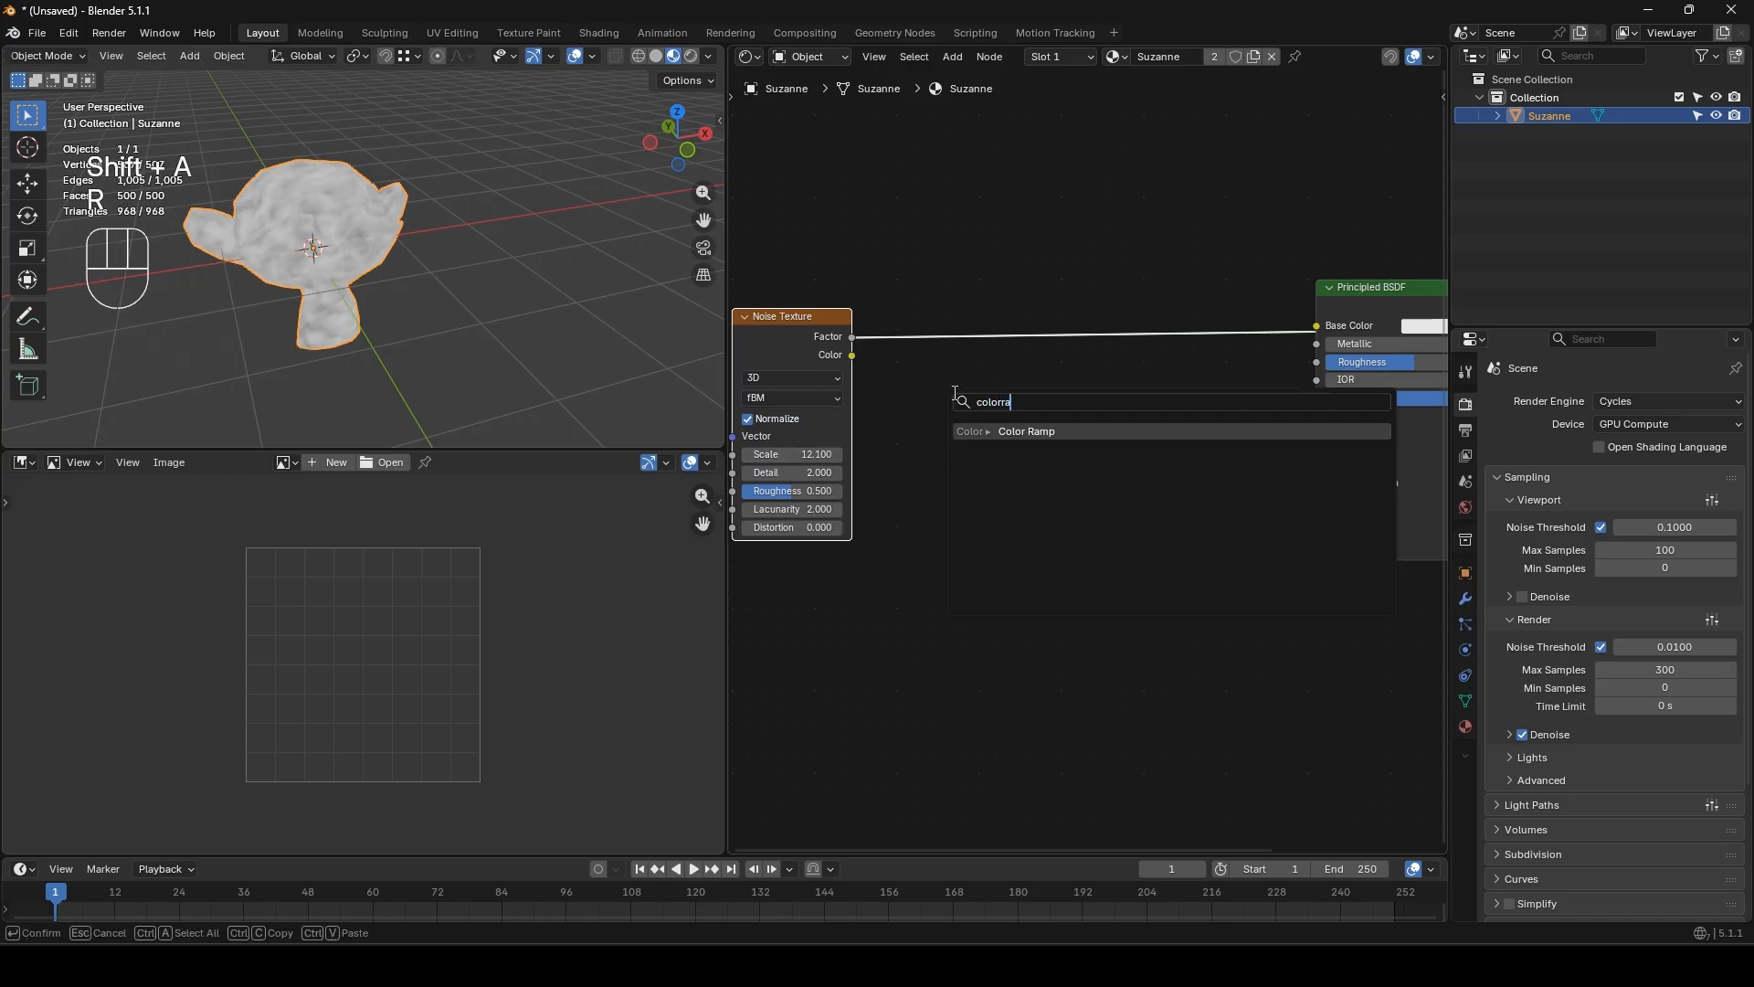
{"action": "key", "text": "Return"}
{"action": "left_click", "coordinate": [890, 322]}
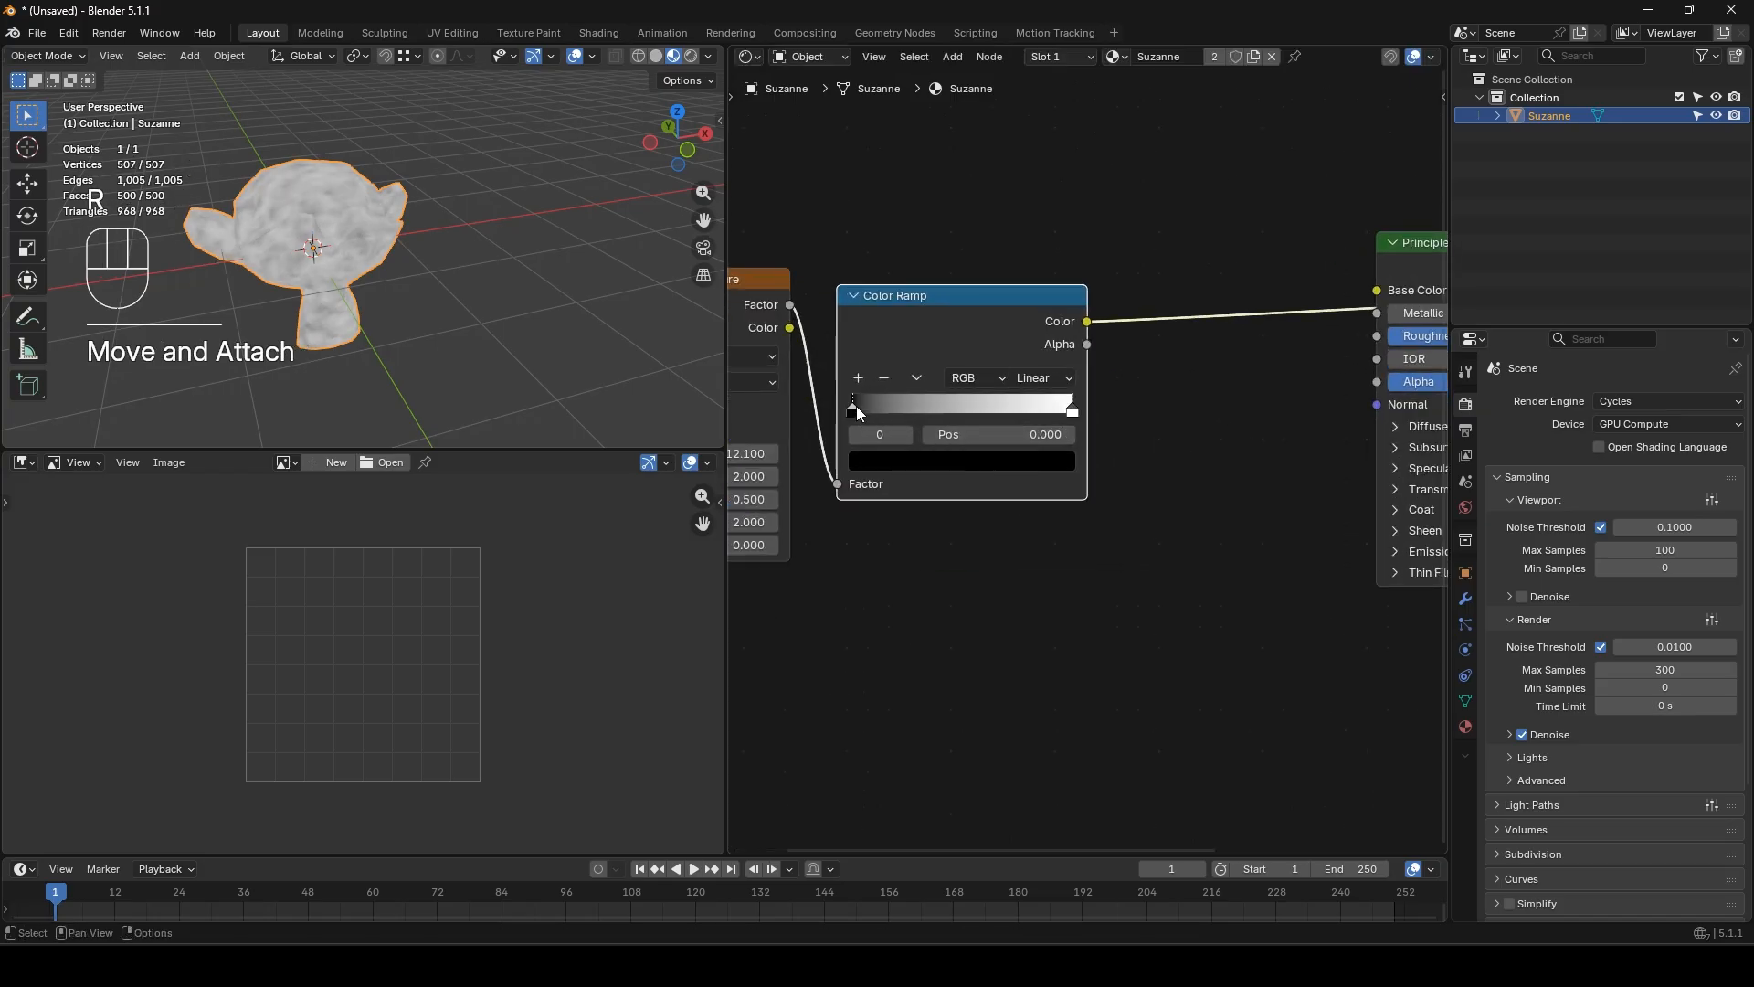
{"action": "left_click_drag", "start_coordinate": [853, 408], "coordinate": [932, 407]}
{"action": "left_click_drag", "start_coordinate": [1073, 409], "coordinate": [947, 409]}
{"action": "scroll", "coordinate": [994, 513], "scroll_direction": "down", "scroll_amount": 6}
{"action": "middle_click_drag", "start_coordinate": [961, 577], "coordinate": [1102, 584]}
{"action": "left_click_drag", "start_coordinate": [946, 310], "coordinate": [850, 407]}
- Add a Mix Color node and feed the Color Ramp's Color output into its Factor
{"action": "key", "text": "shift+a"}
{"action": "type", "text": "mixcol"}
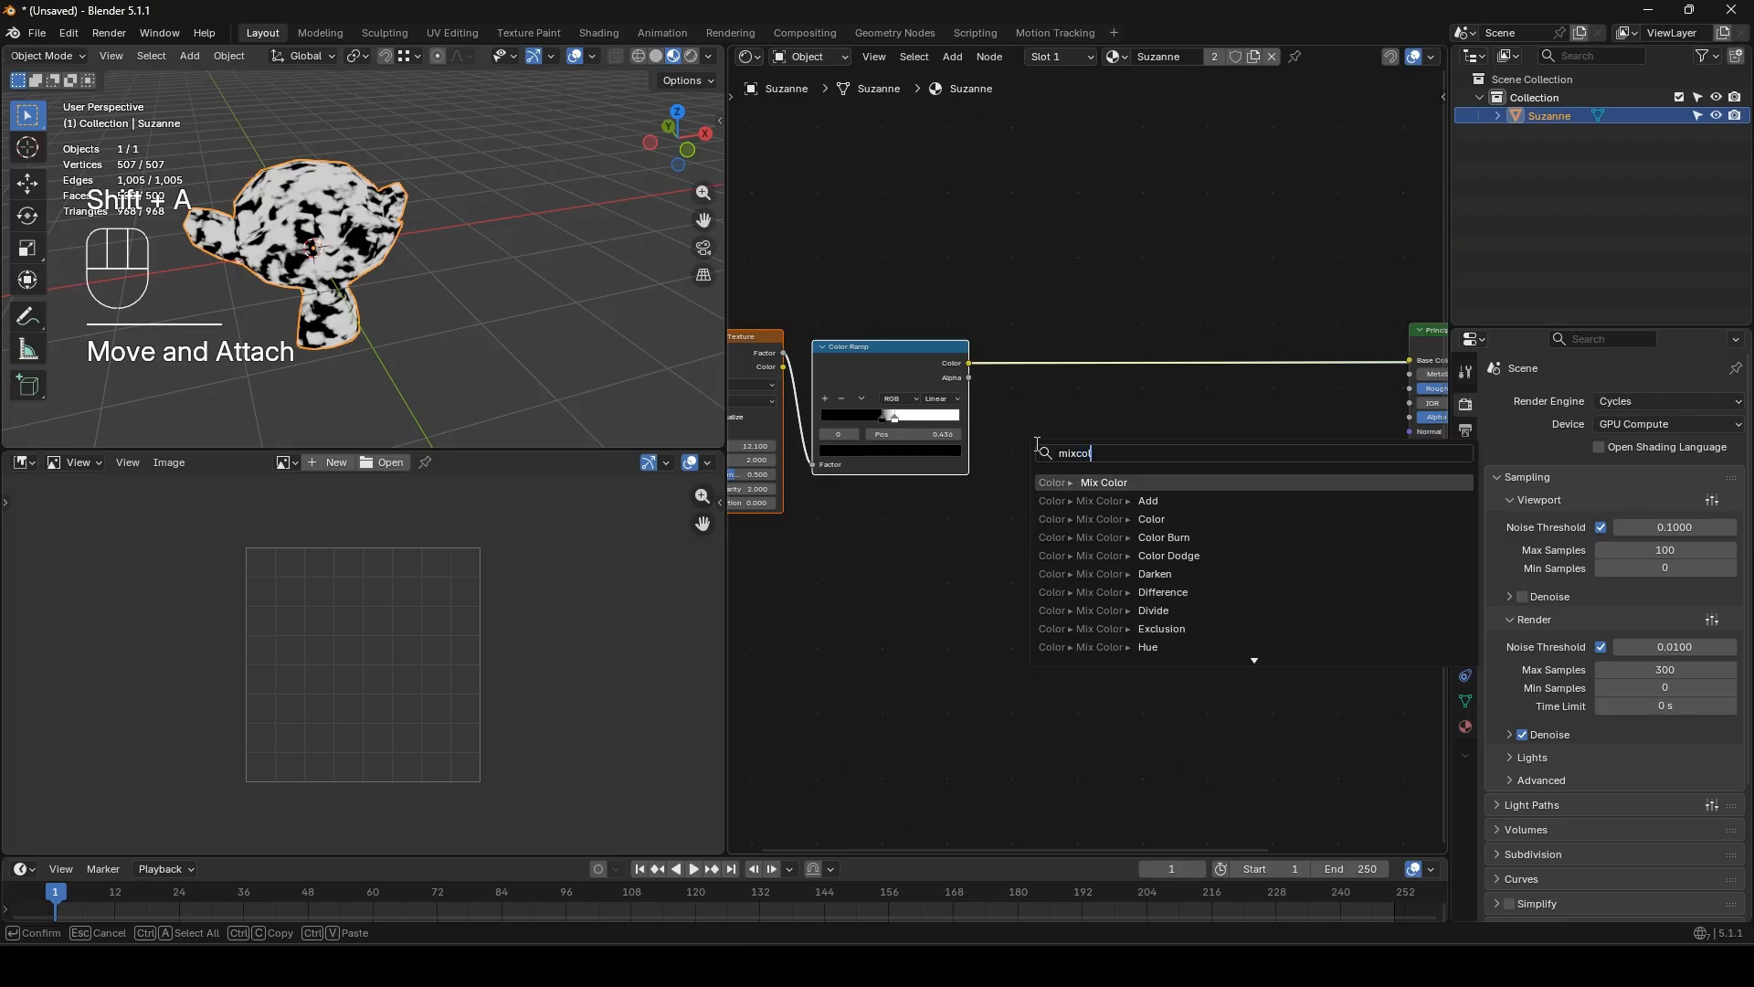
{"action": "key", "text": "Return"}
{"action": "left_click", "coordinate": [1035, 374]}
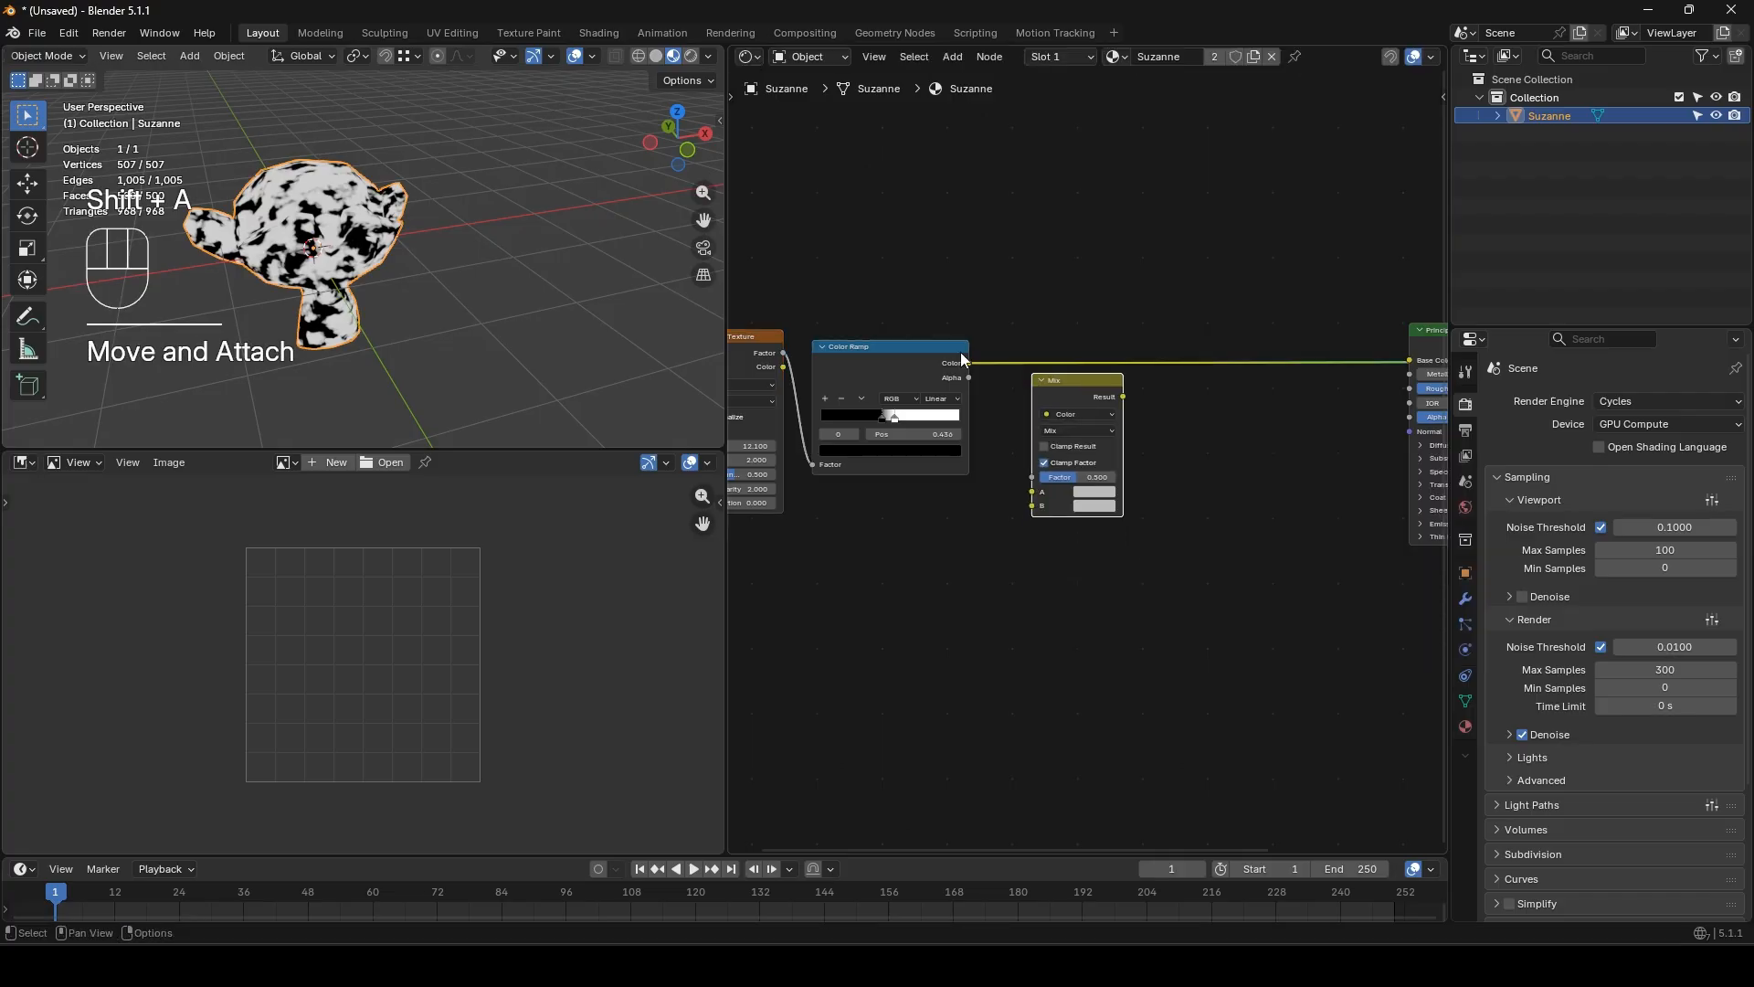
{"action": "left_click_drag", "start_coordinate": [968, 363], "coordinate": [1032, 477]}
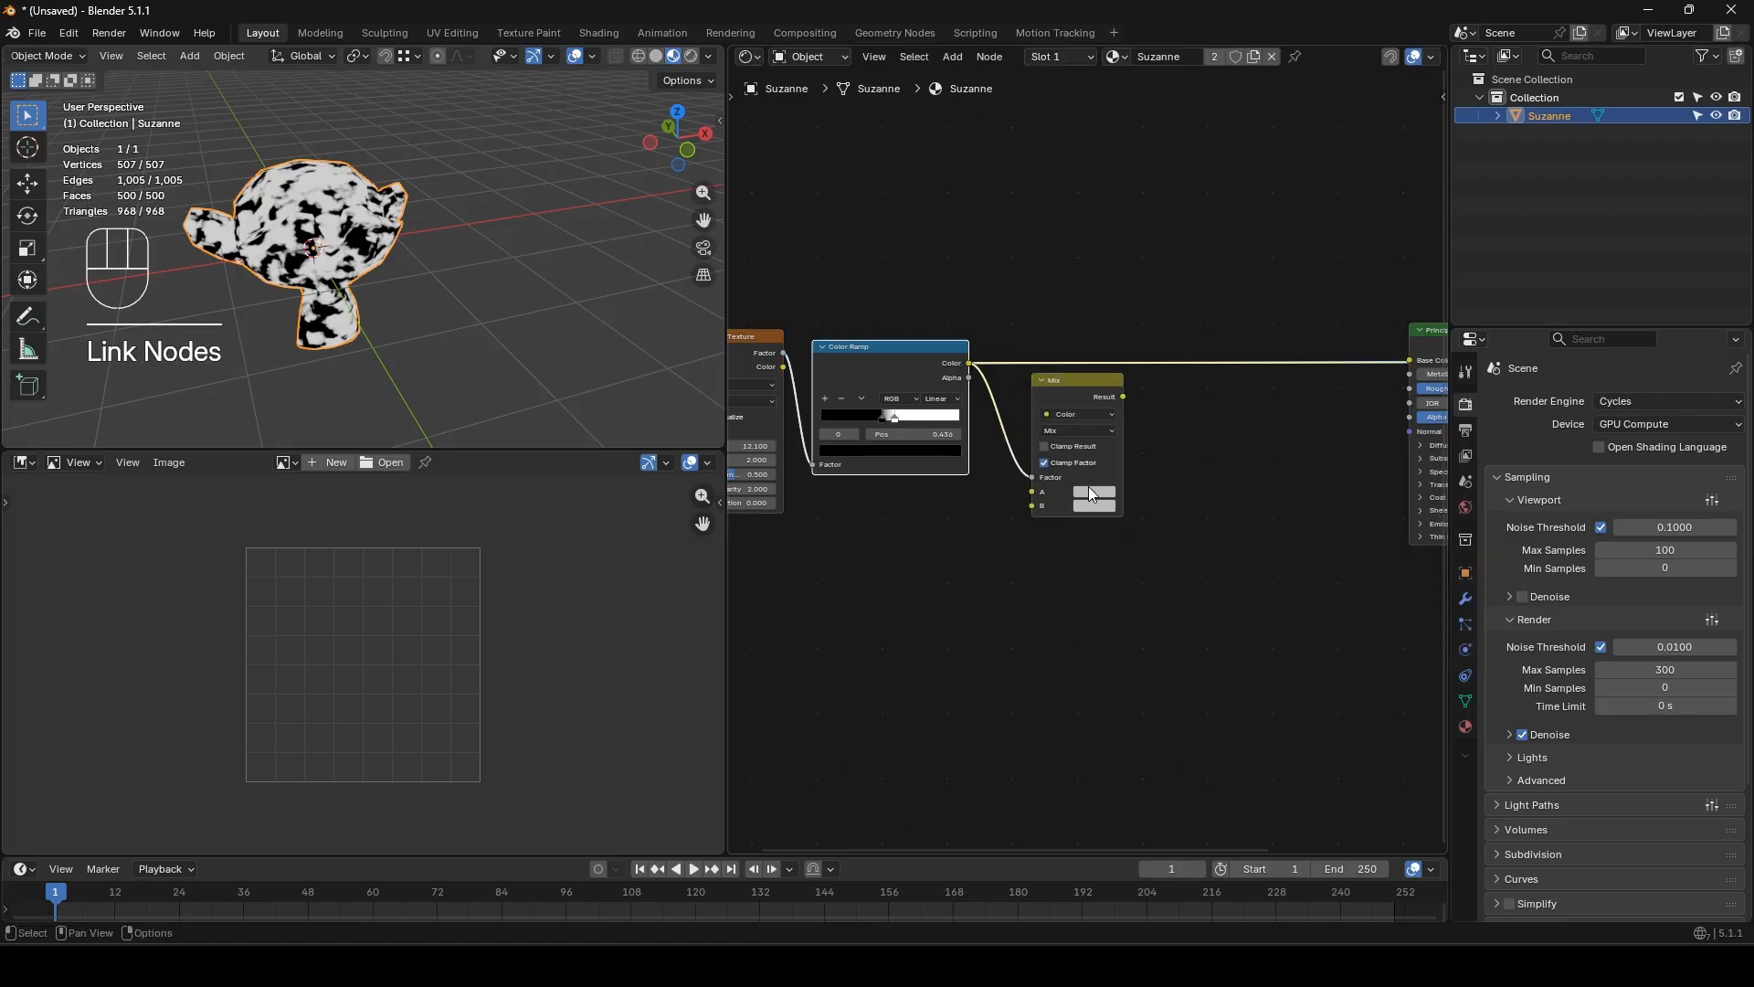
- Set the Mix node's A color to orange and B color to blue, and preview its result on the monkey
{"action": "left_click", "coordinate": [1092, 492]}
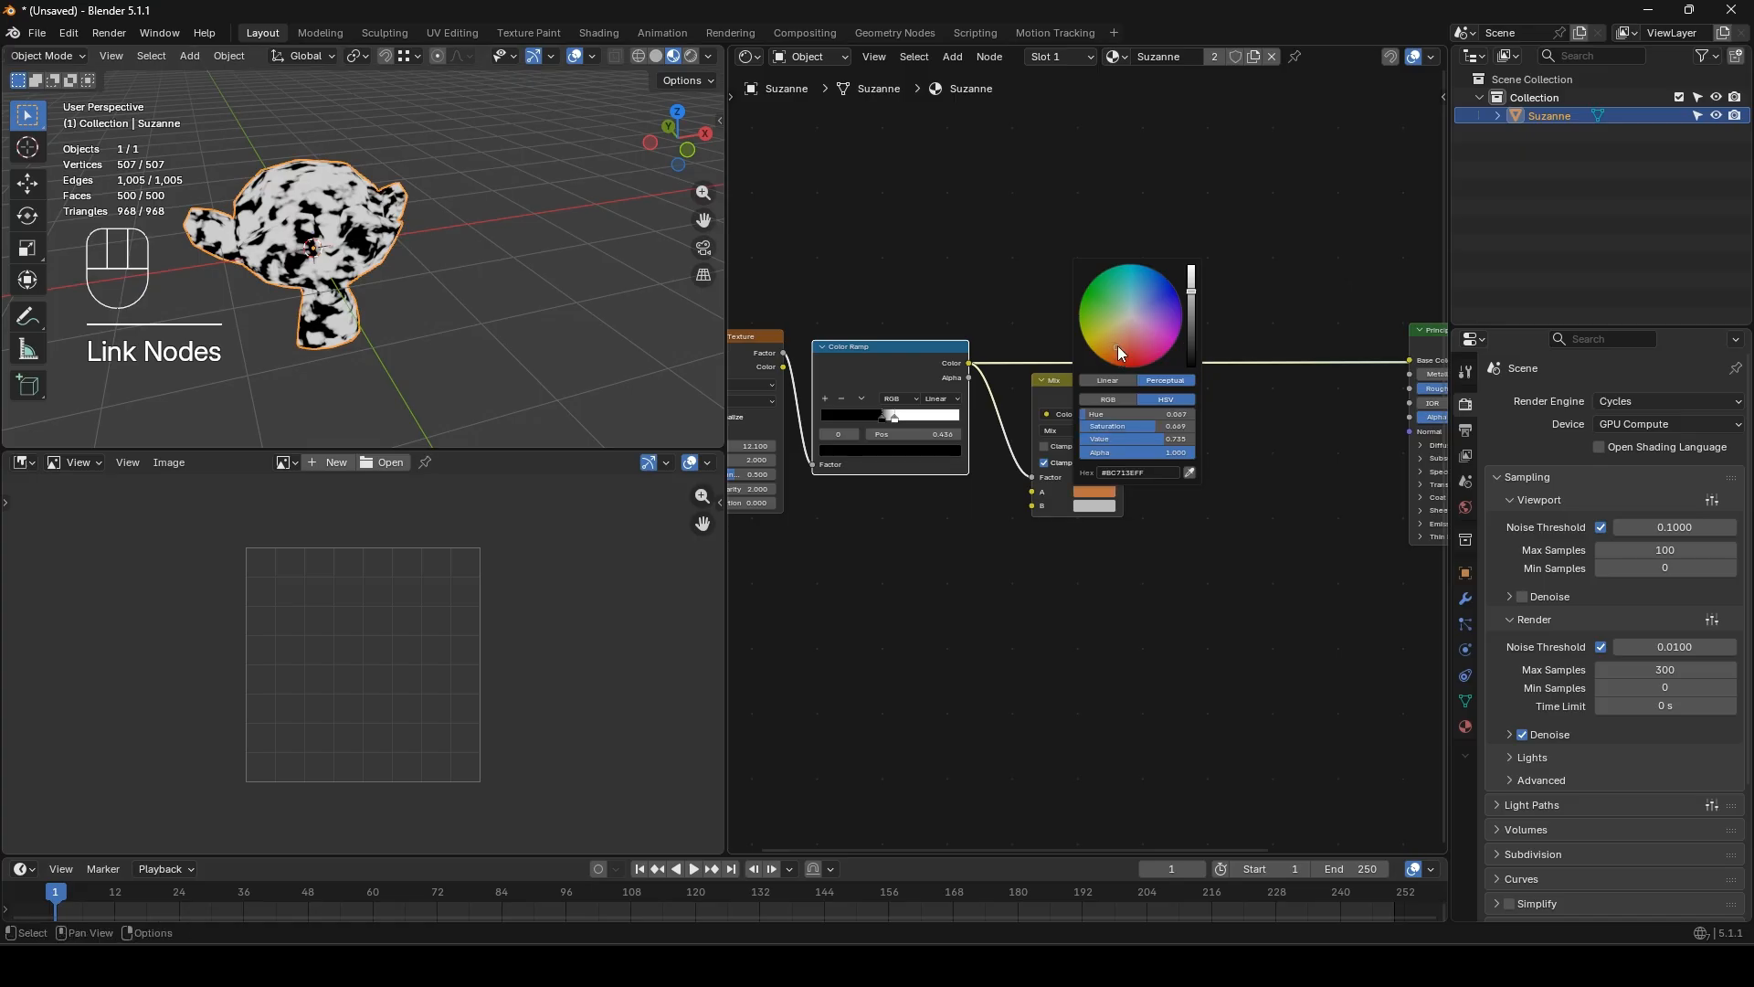
{"action": "left_click", "coordinate": [1092, 506]}
{"action": "left_click", "coordinate": [1149, 300]}
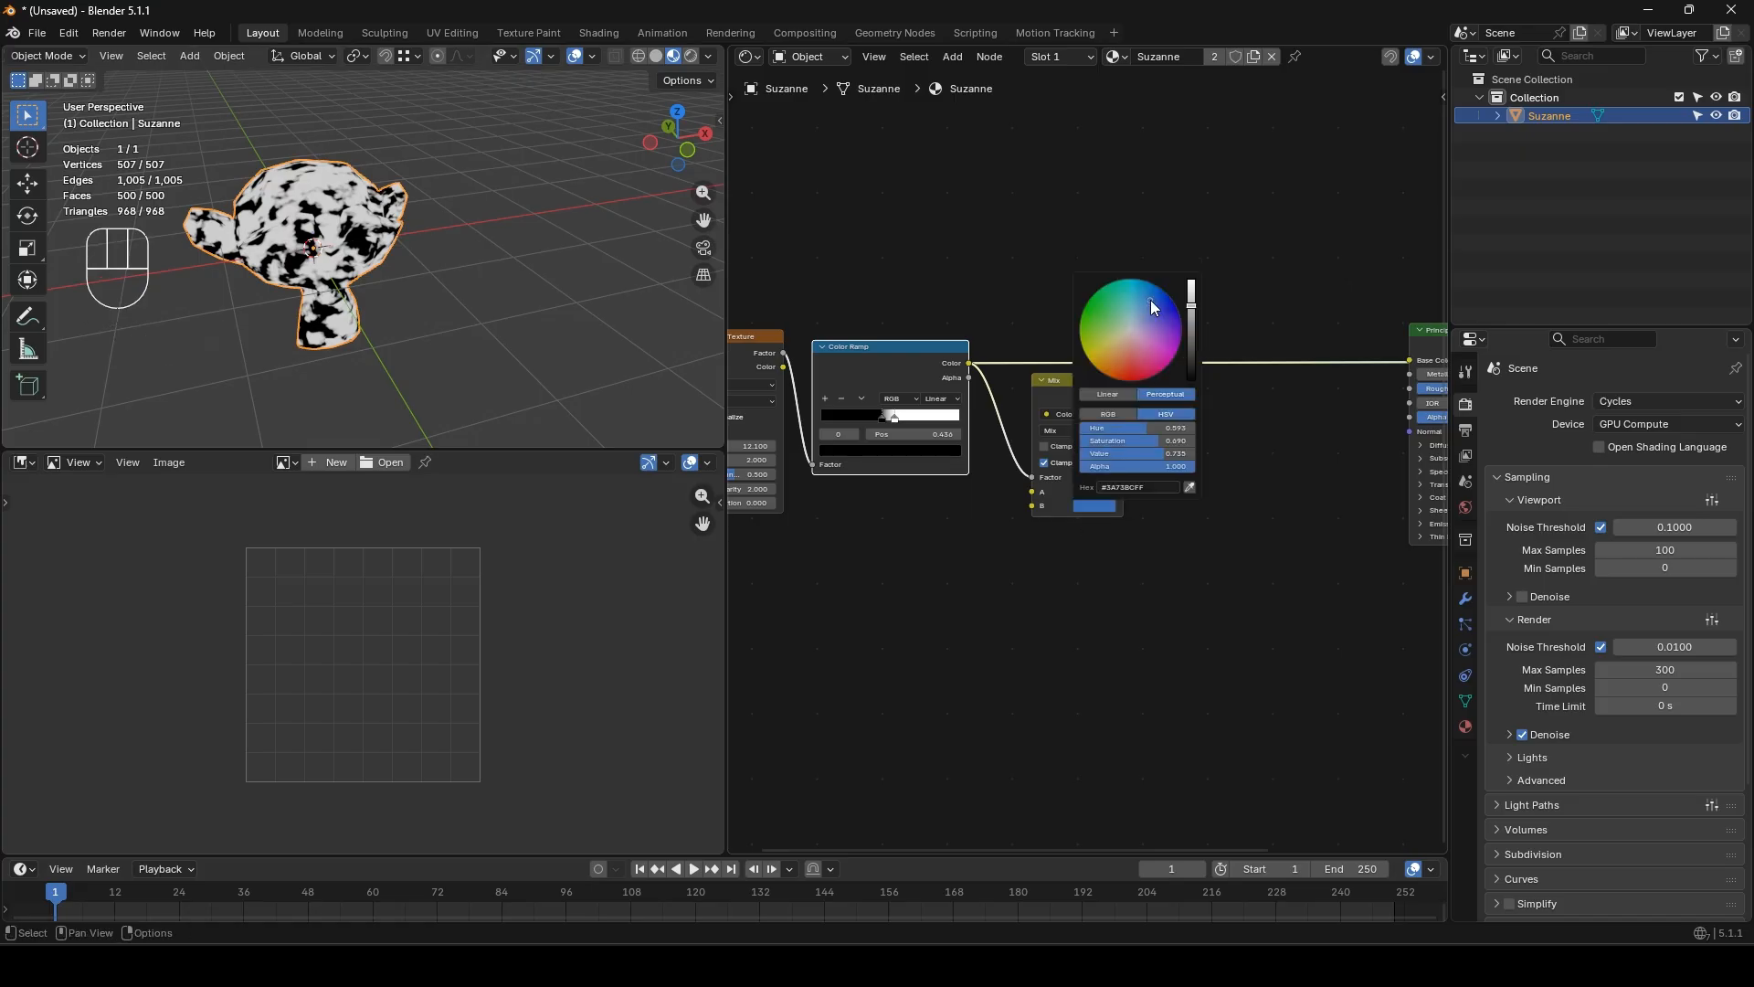
{"action": "left_click", "coordinate": [1088, 379], "text": "ctrl+shift"}
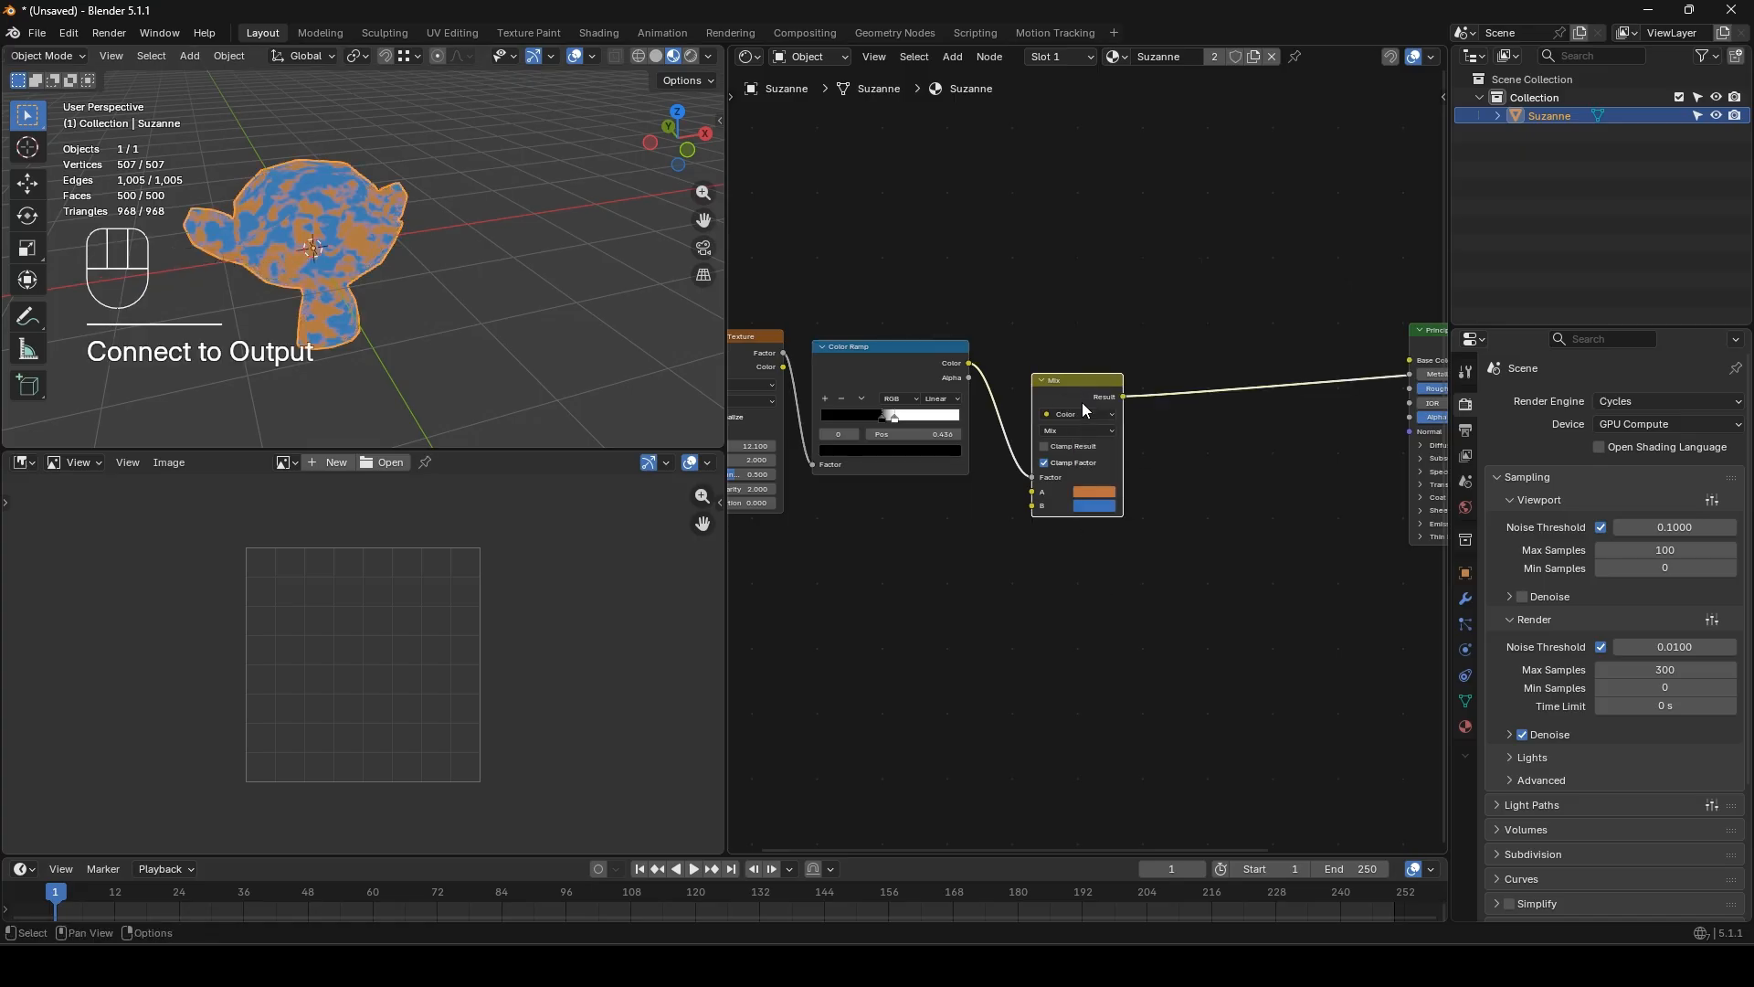
- Duplicate the Mix node, connect the original's Result to the copy's A input and set the copy's blending mode to Multiply
{"action": "middle_click_drag", "start_coordinate": [928, 565], "coordinate": [1016, 526]}
{"action": "key", "text": "shift+d"}
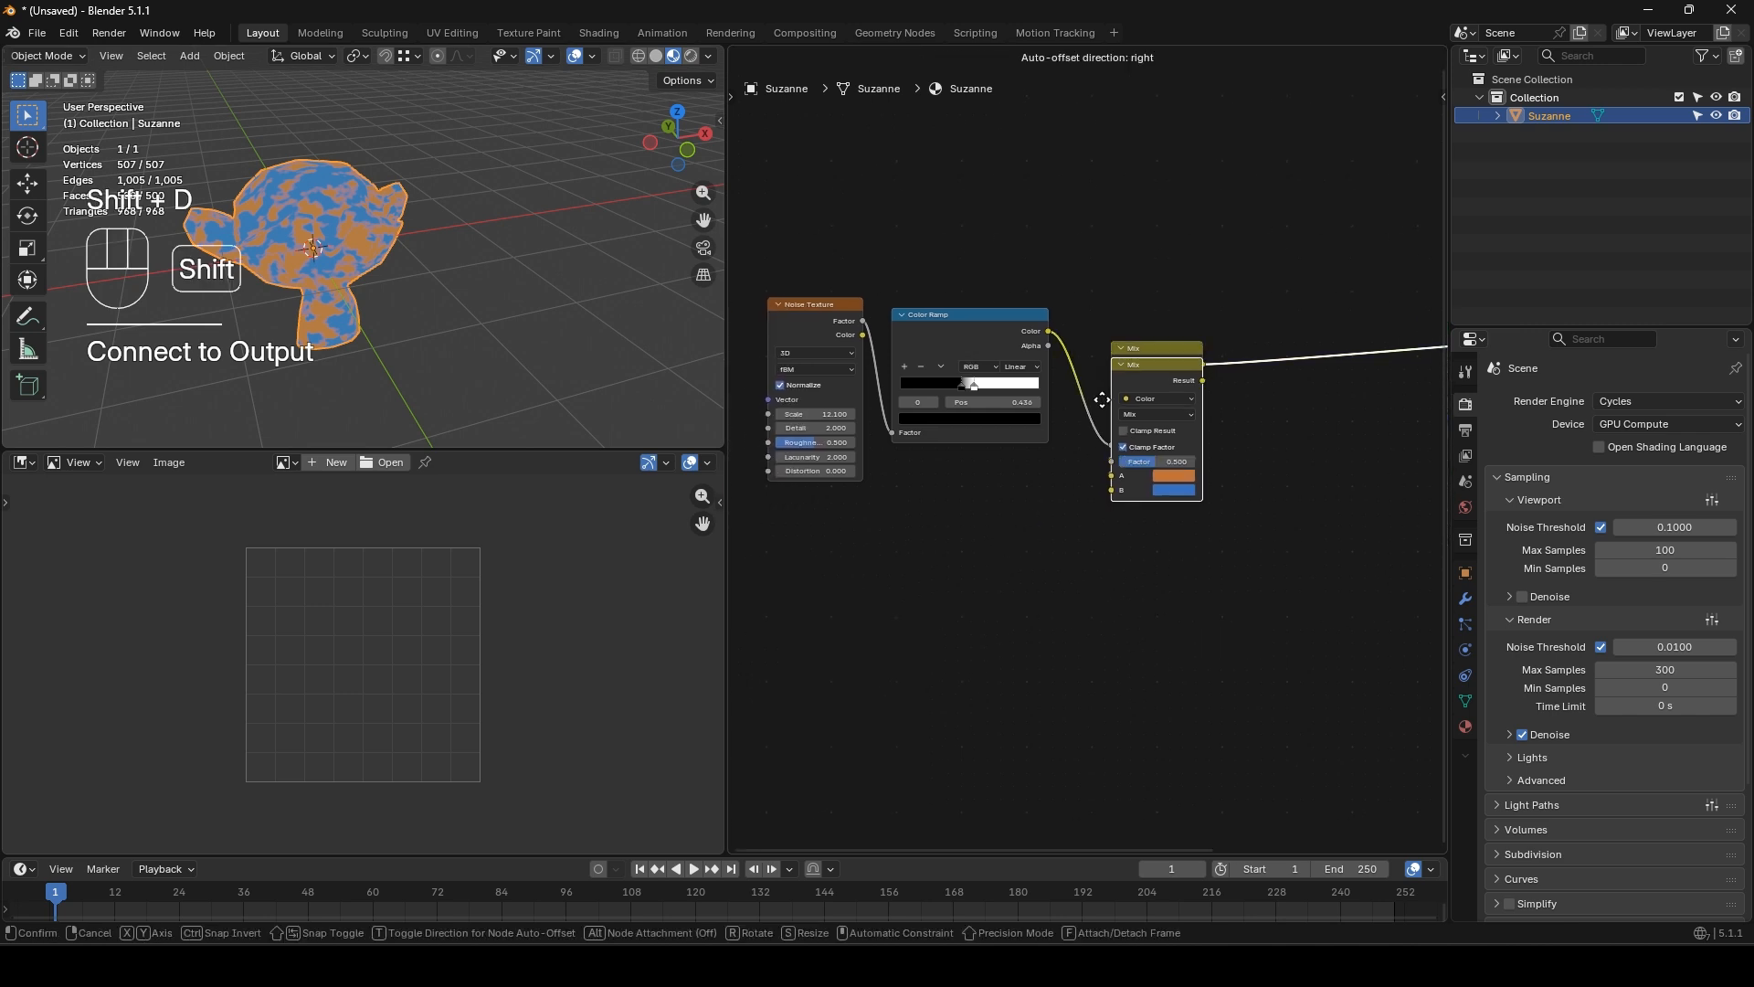
{"action": "left_click", "coordinate": [1208, 490]}
{"action": "left_click_drag", "start_coordinate": [1202, 364], "coordinate": [1246, 598]}
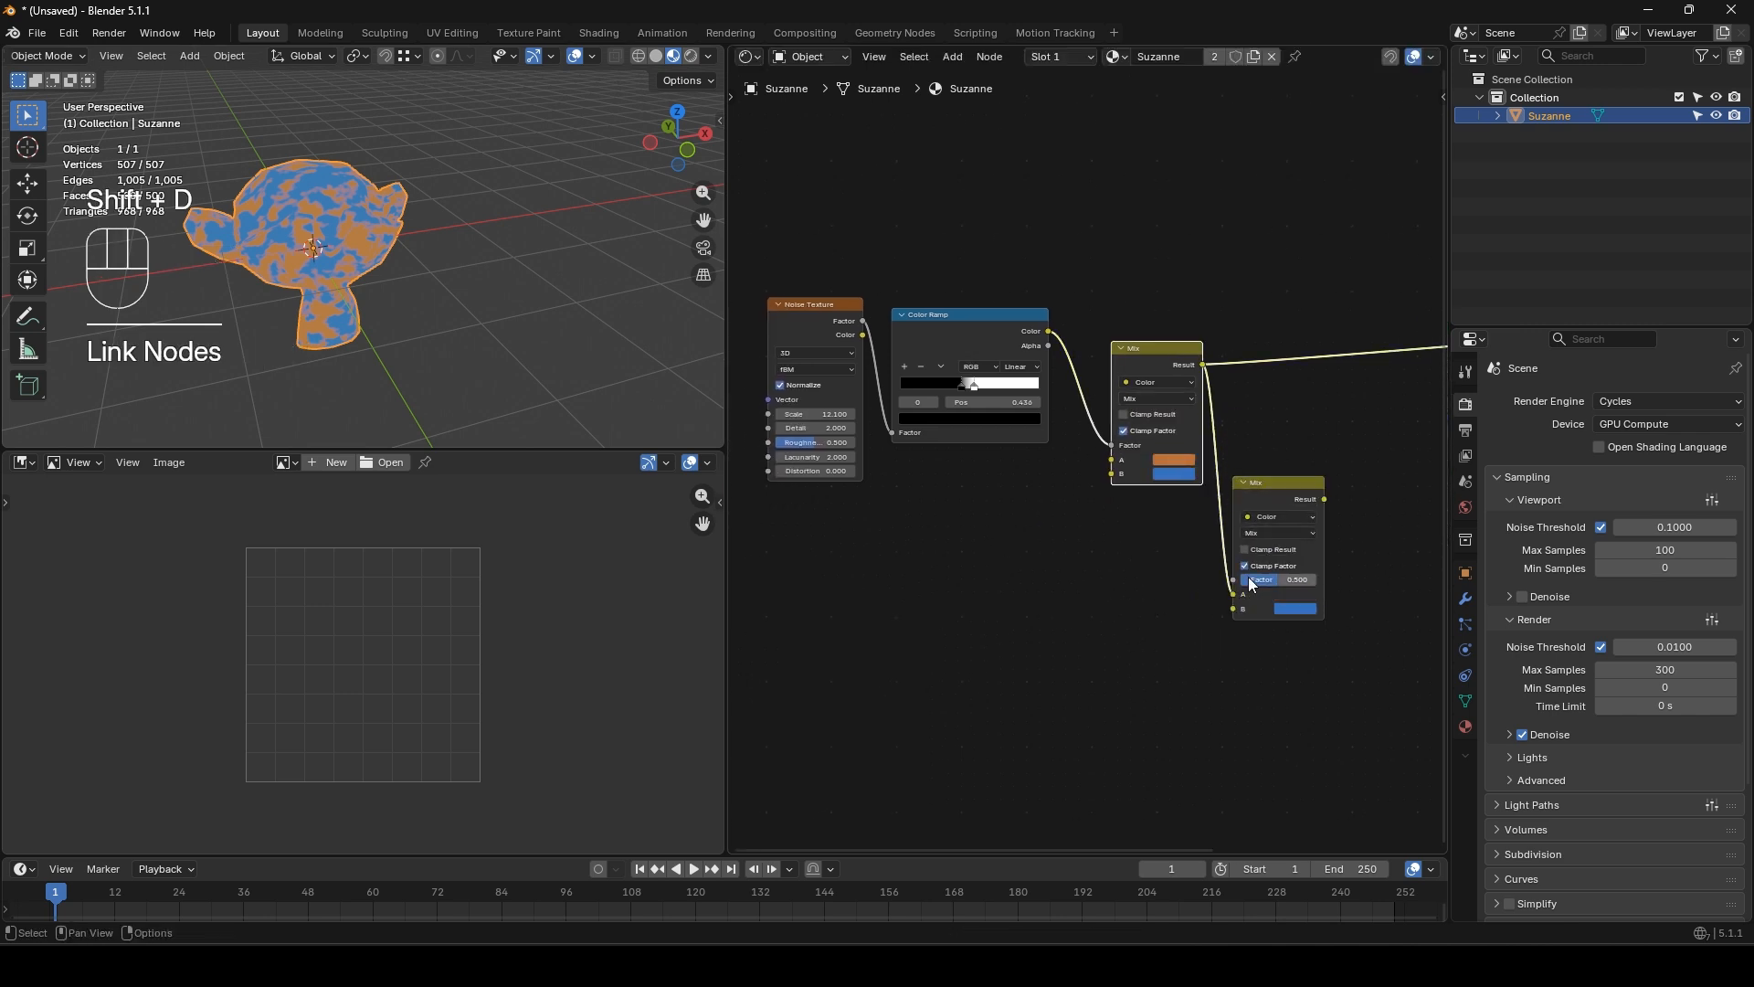
{"action": "left_click", "coordinate": [1261, 534]}
{"action": "left_click", "coordinate": [1273, 600]}
- Add a Brick Texture, feed its Color into the Multiply node's B input and preview the Multiply result
{"action": "left_click", "coordinate": [1064, 601]}
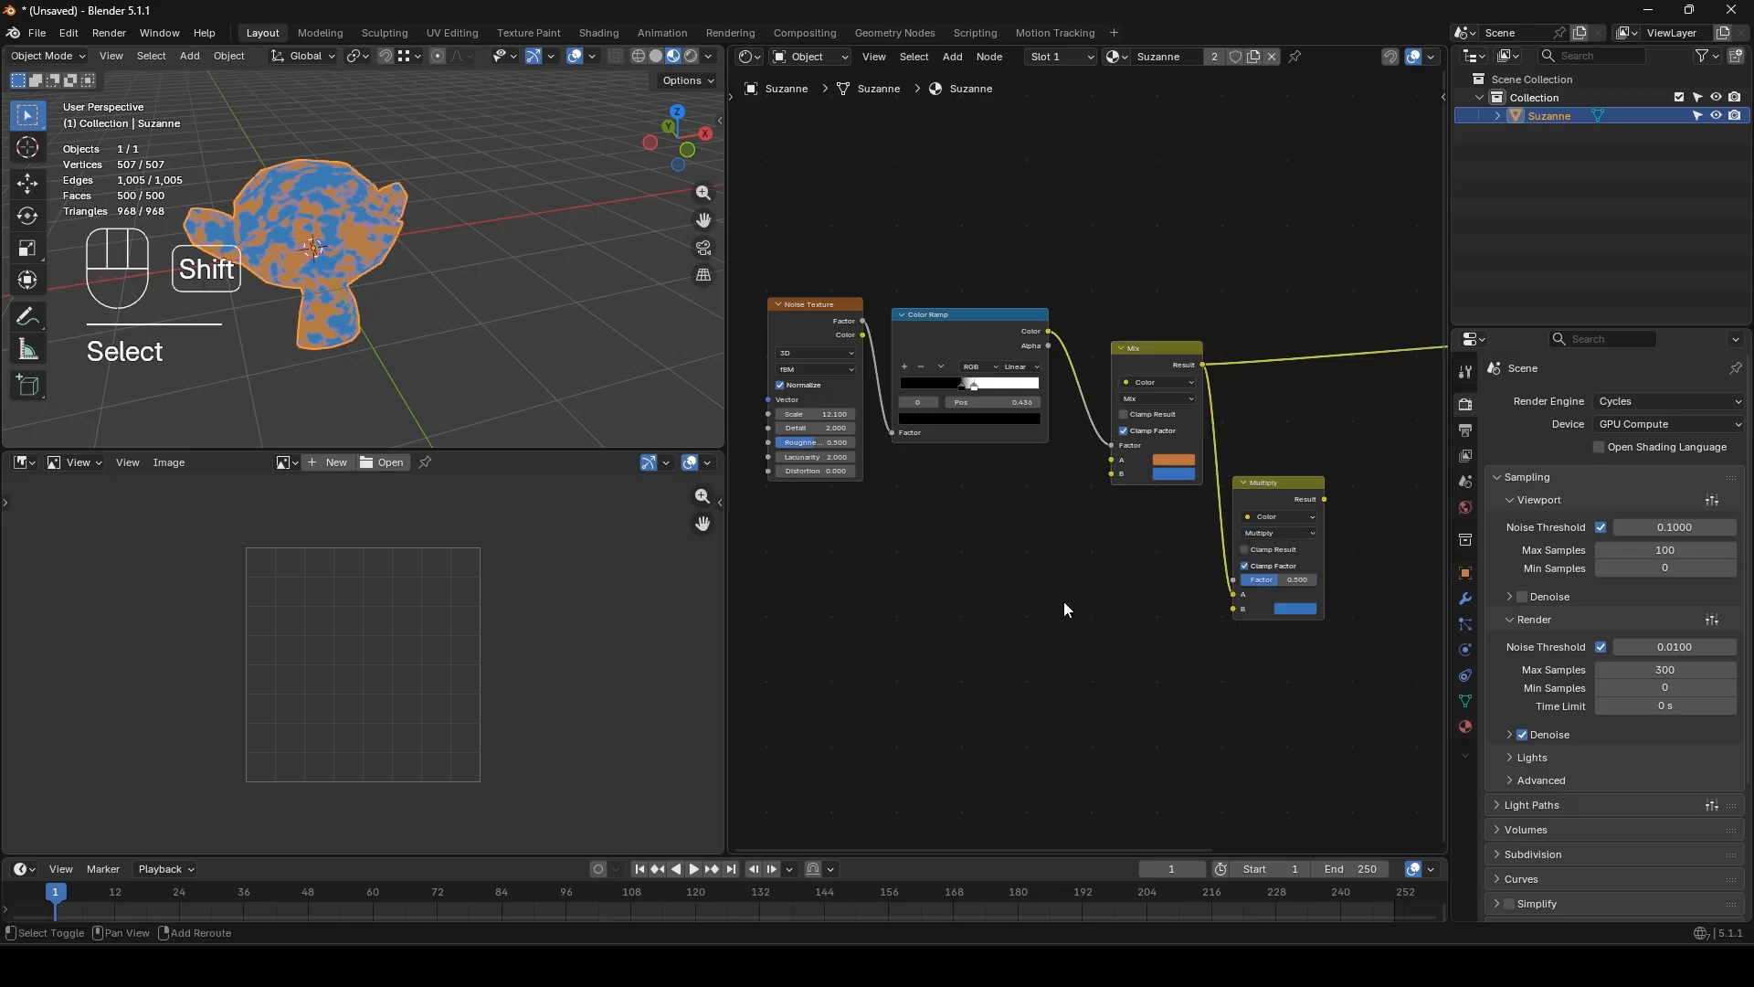
{"action": "key", "text": "shift+a"}
{"action": "type", "text": "bricke"}
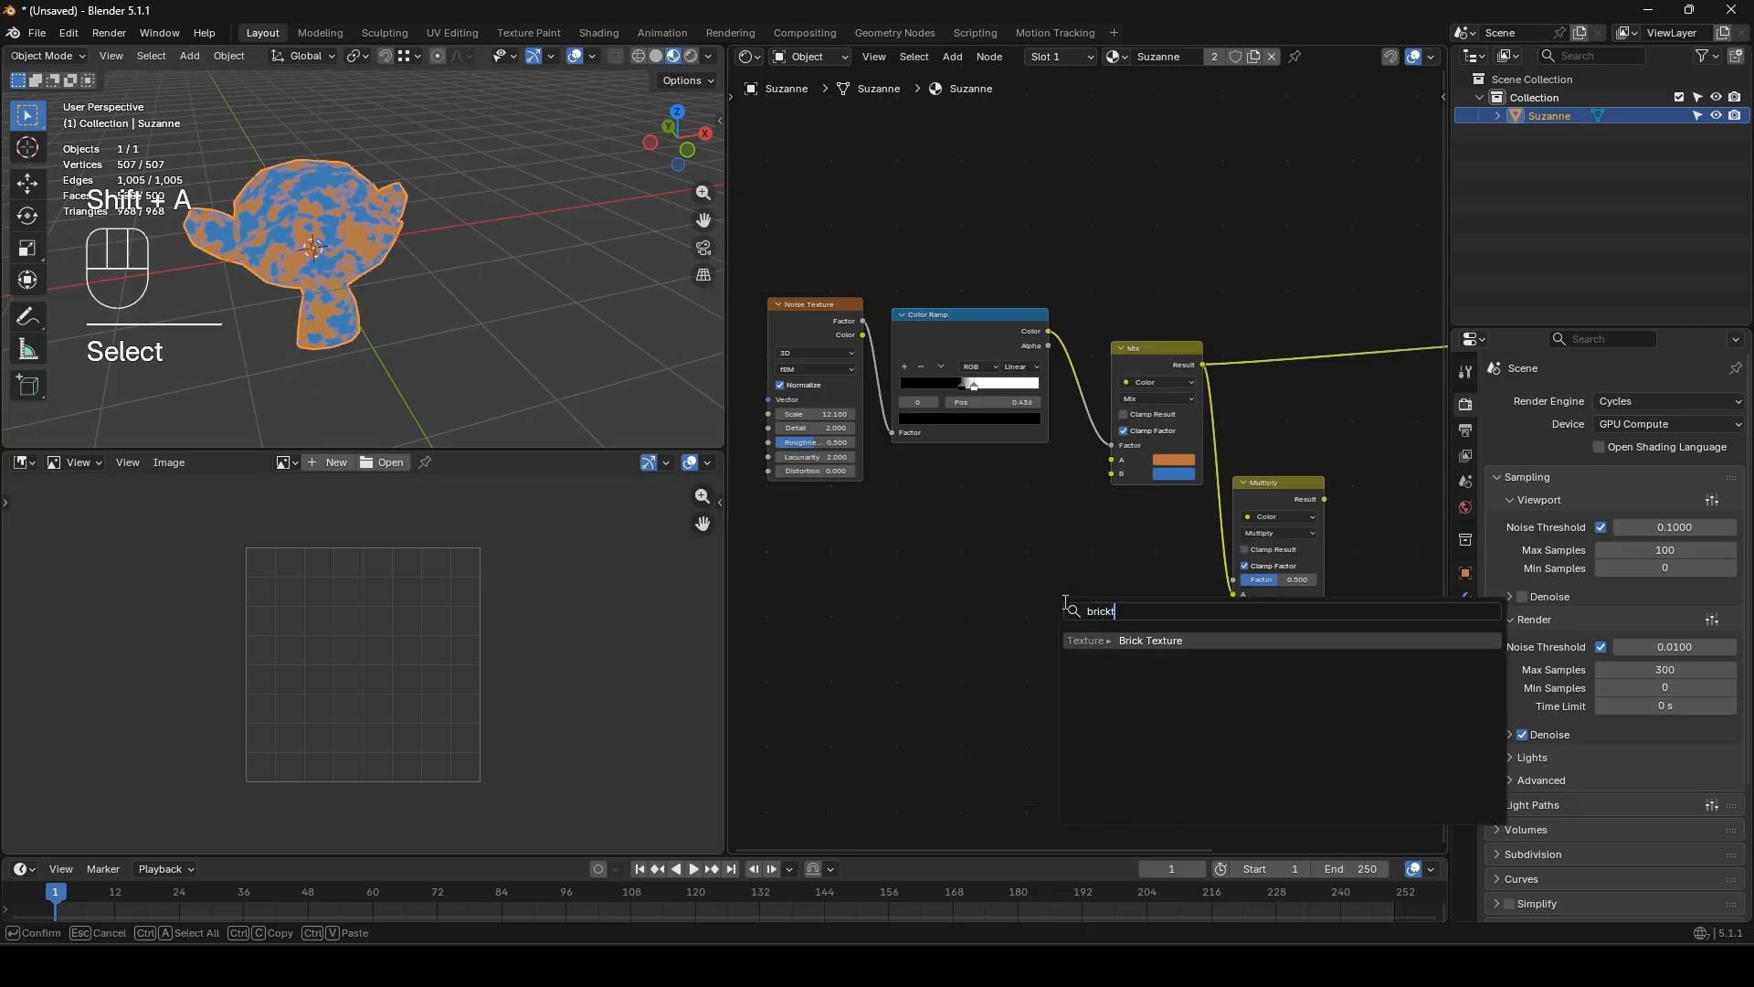
{"action": "key", "text": "Return"}
{"action": "left_click", "coordinate": [1226, 612]}
{"action": "left_click", "coordinate": [1282, 486], "text": "ctrl+shift"}
- Move the texture and mix nodes farther away from the Principled BSDF to make room for more nodes
{"action": "scroll", "coordinate": [1089, 462], "scroll_direction": "down", "scroll_amount": 2}
{"action": "left_click_drag", "start_coordinate": [850, 309], "coordinate": [1214, 651]}
{"action": "left_click_drag", "start_coordinate": [1226, 482], "coordinate": [990, 432]}
{"action": "left_click", "coordinate": [1095, 464]}
- Duplicate the Multiply node, connect the original's Result to the copy's A input and set the copy's blending mode to Add
{"action": "scroll", "coordinate": [1095, 461], "scroll_direction": "up", "scroll_amount": 3}
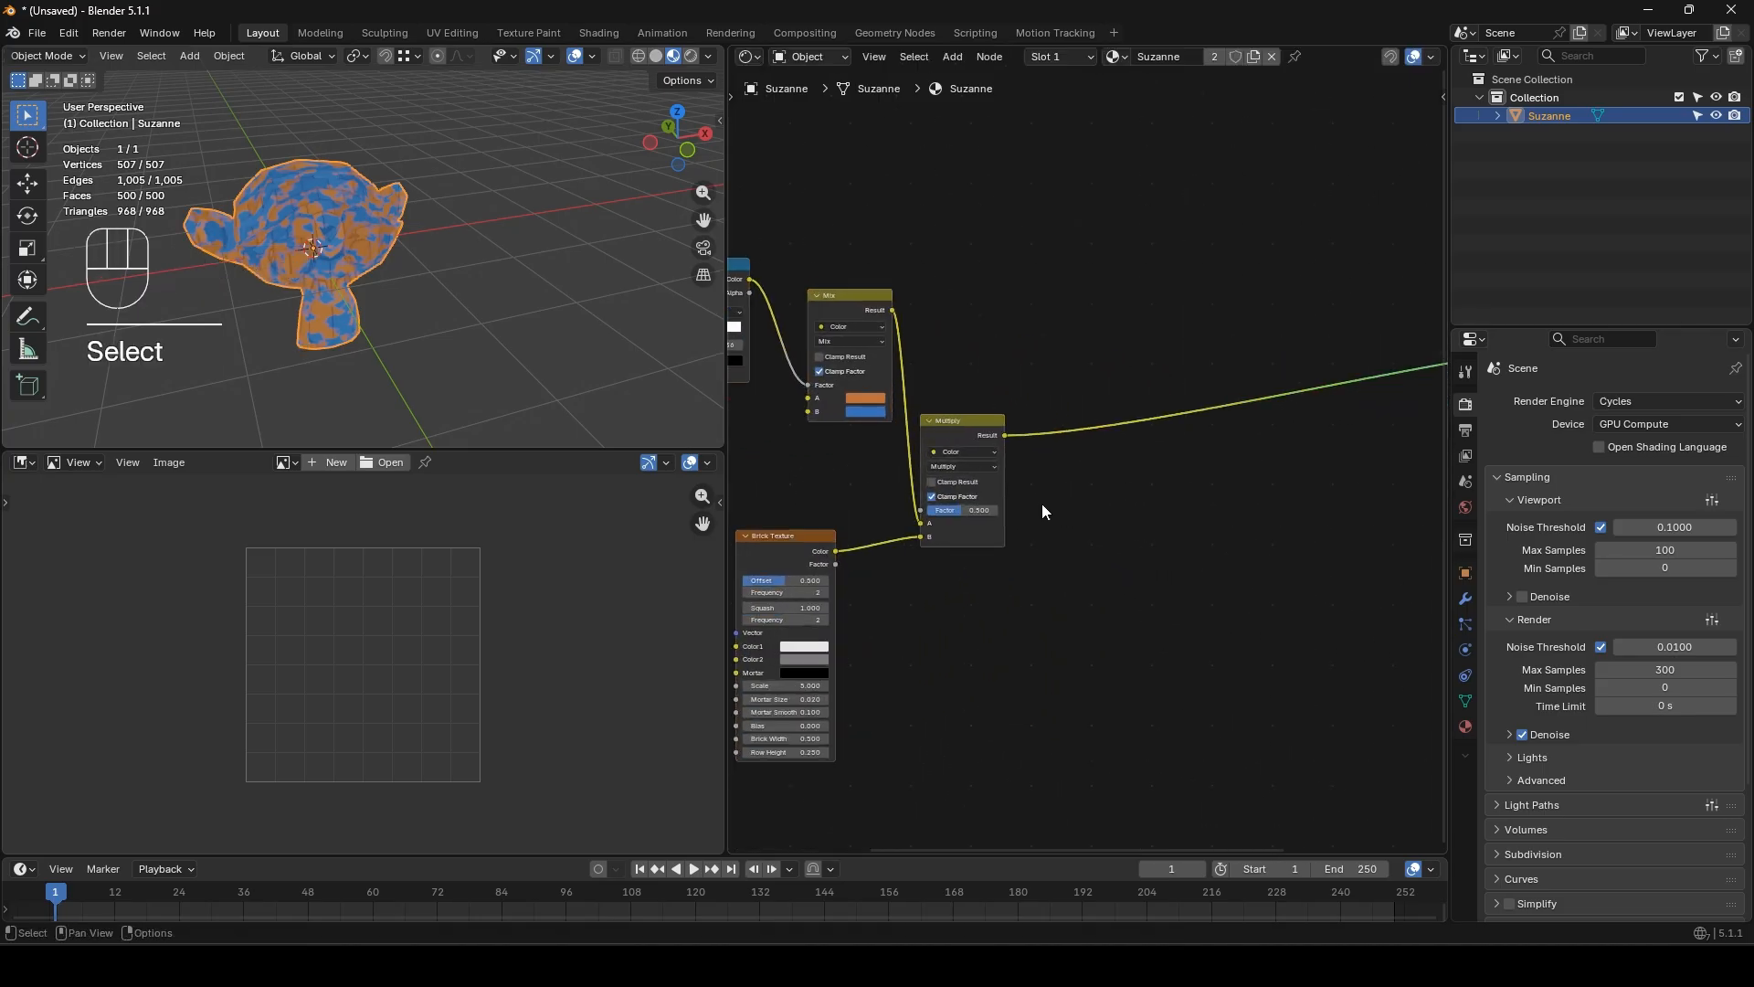
{"action": "left_click", "coordinate": [967, 421]}
{"action": "key", "text": "shift+d"}
{"action": "left_click", "coordinate": [1100, 496]}
{"action": "left_click_drag", "start_coordinate": [1006, 435], "coordinate": [1057, 600]}
{"action": "left_click", "coordinate": [1089, 529]}
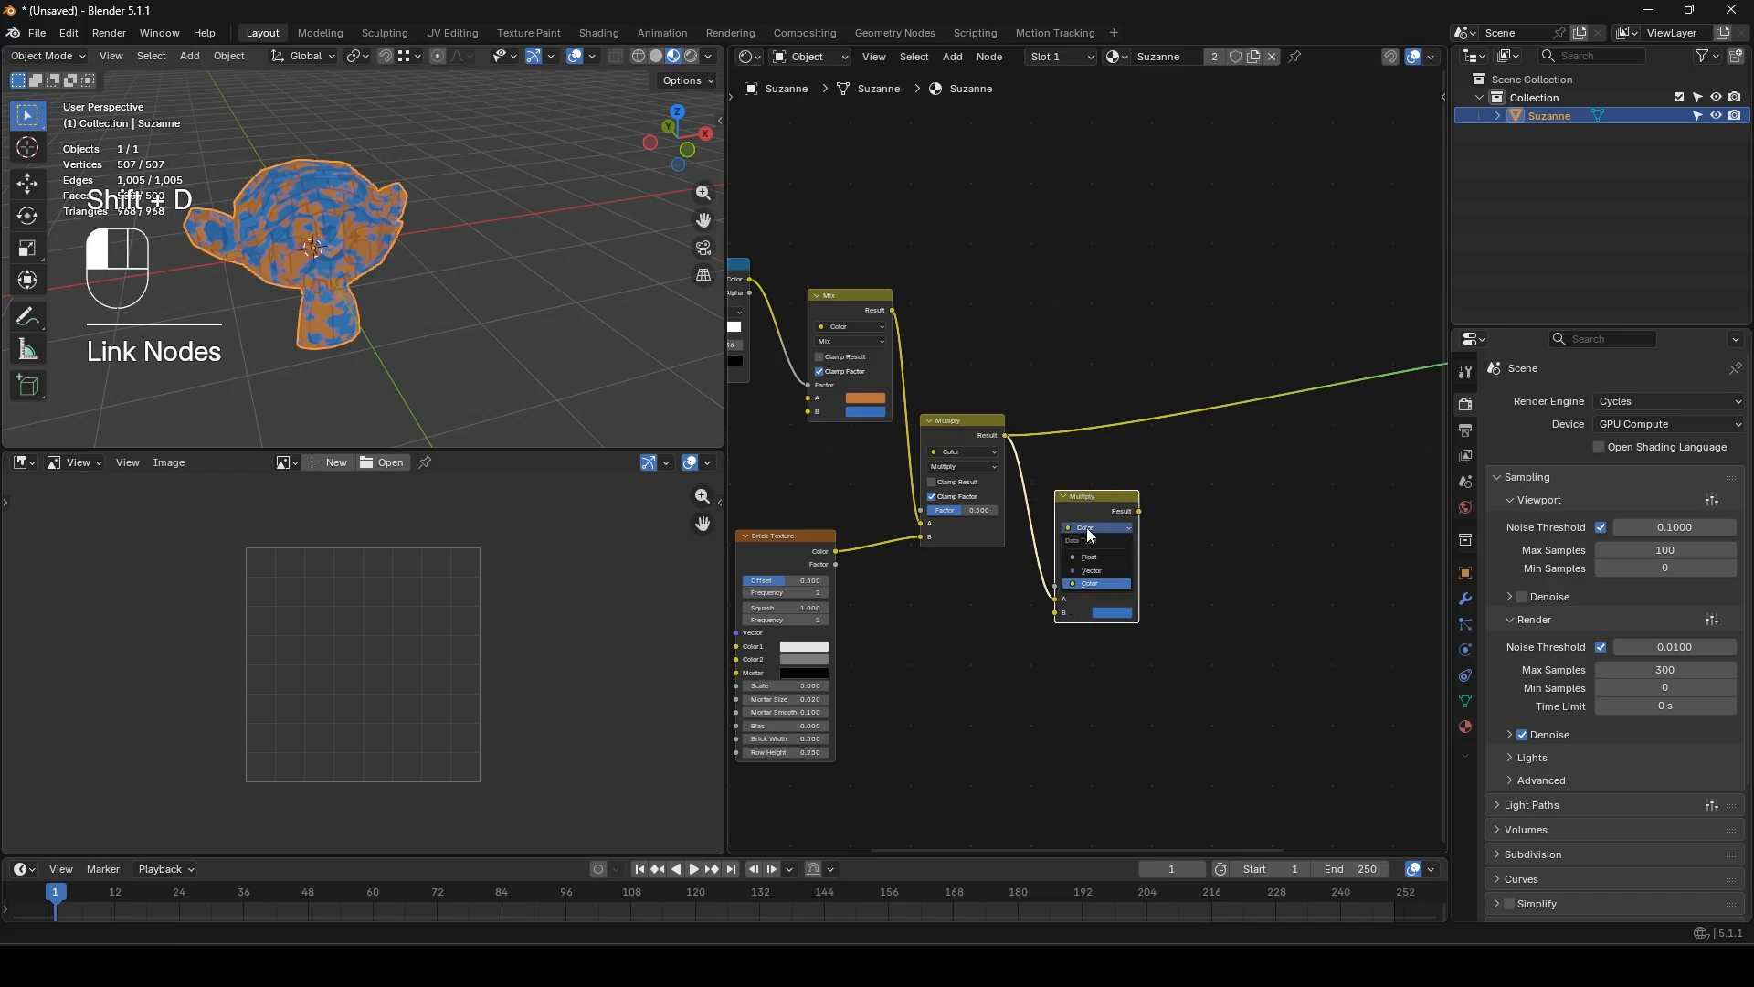
{"action": "left_click", "coordinate": [1096, 582]}
{"action": "left_click", "coordinate": [1097, 541]}
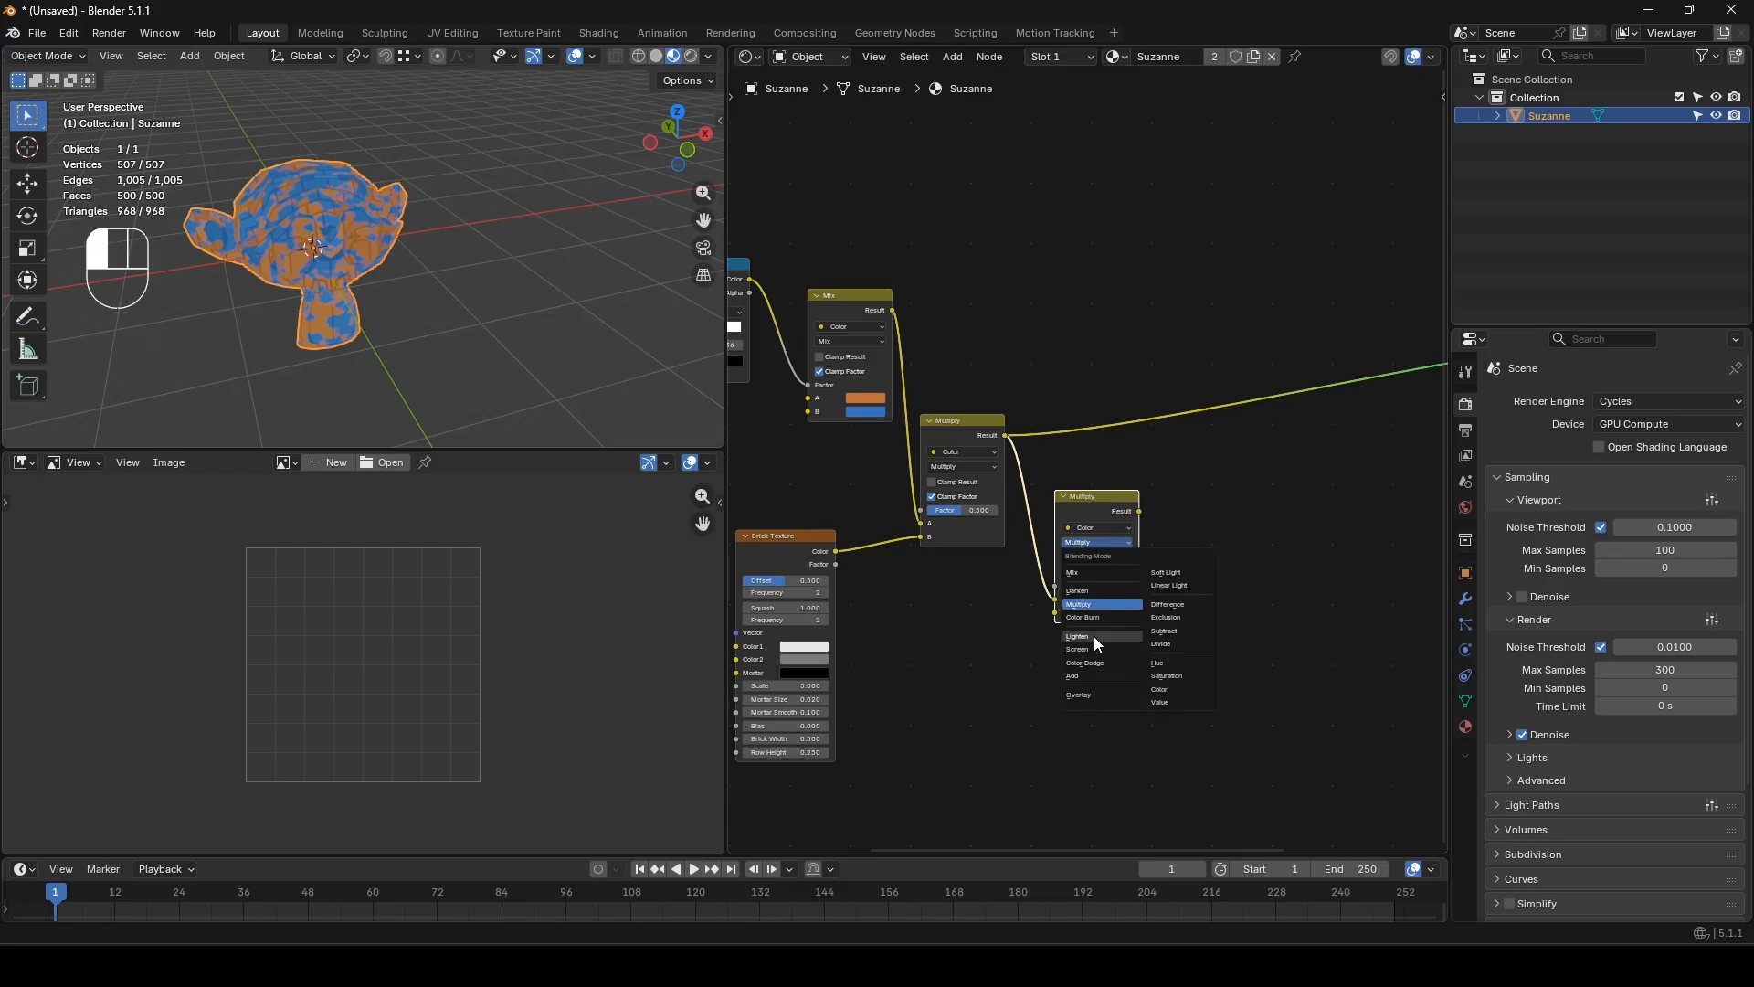
{"action": "left_click", "coordinate": [1094, 677]}
- Add a Wave Texture, feed its Color into the Add node's B input and preview the Add result
{"action": "middle_click_drag", "start_coordinate": [1019, 674], "coordinate": [1117, 603]}
{"action": "key", "text": "shift+a"}
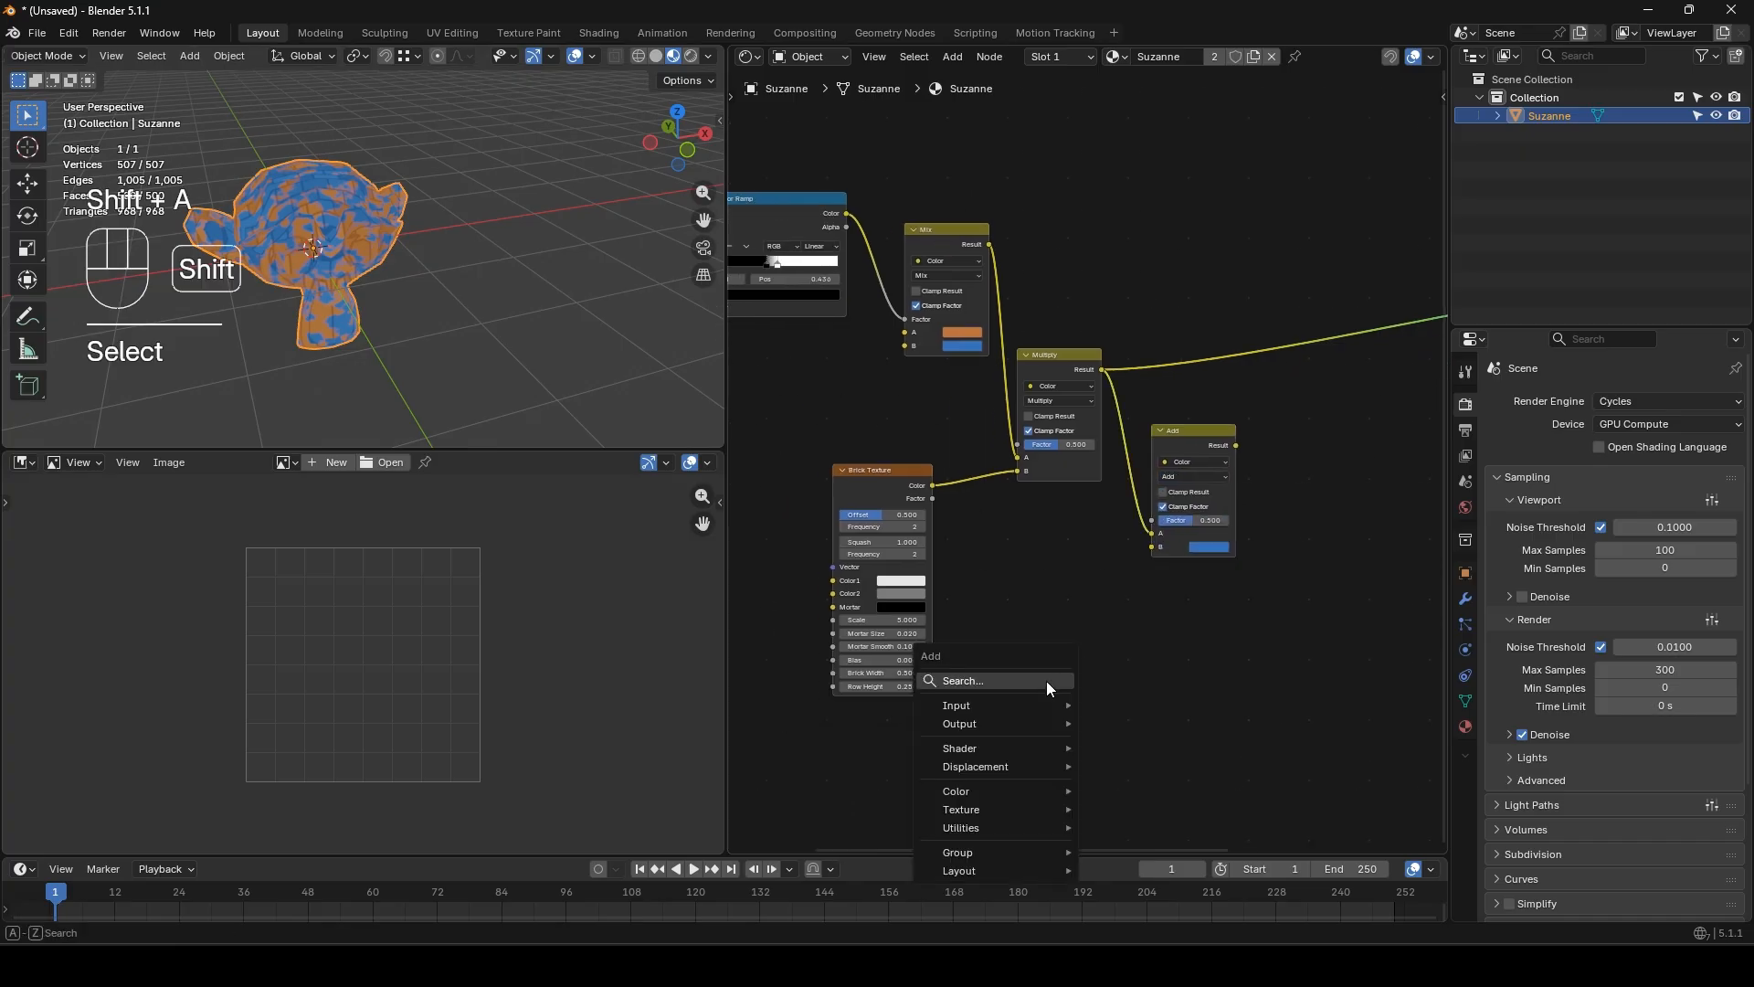
{"action": "type", "text": "wave"}
{"action": "key", "text": "Return"}
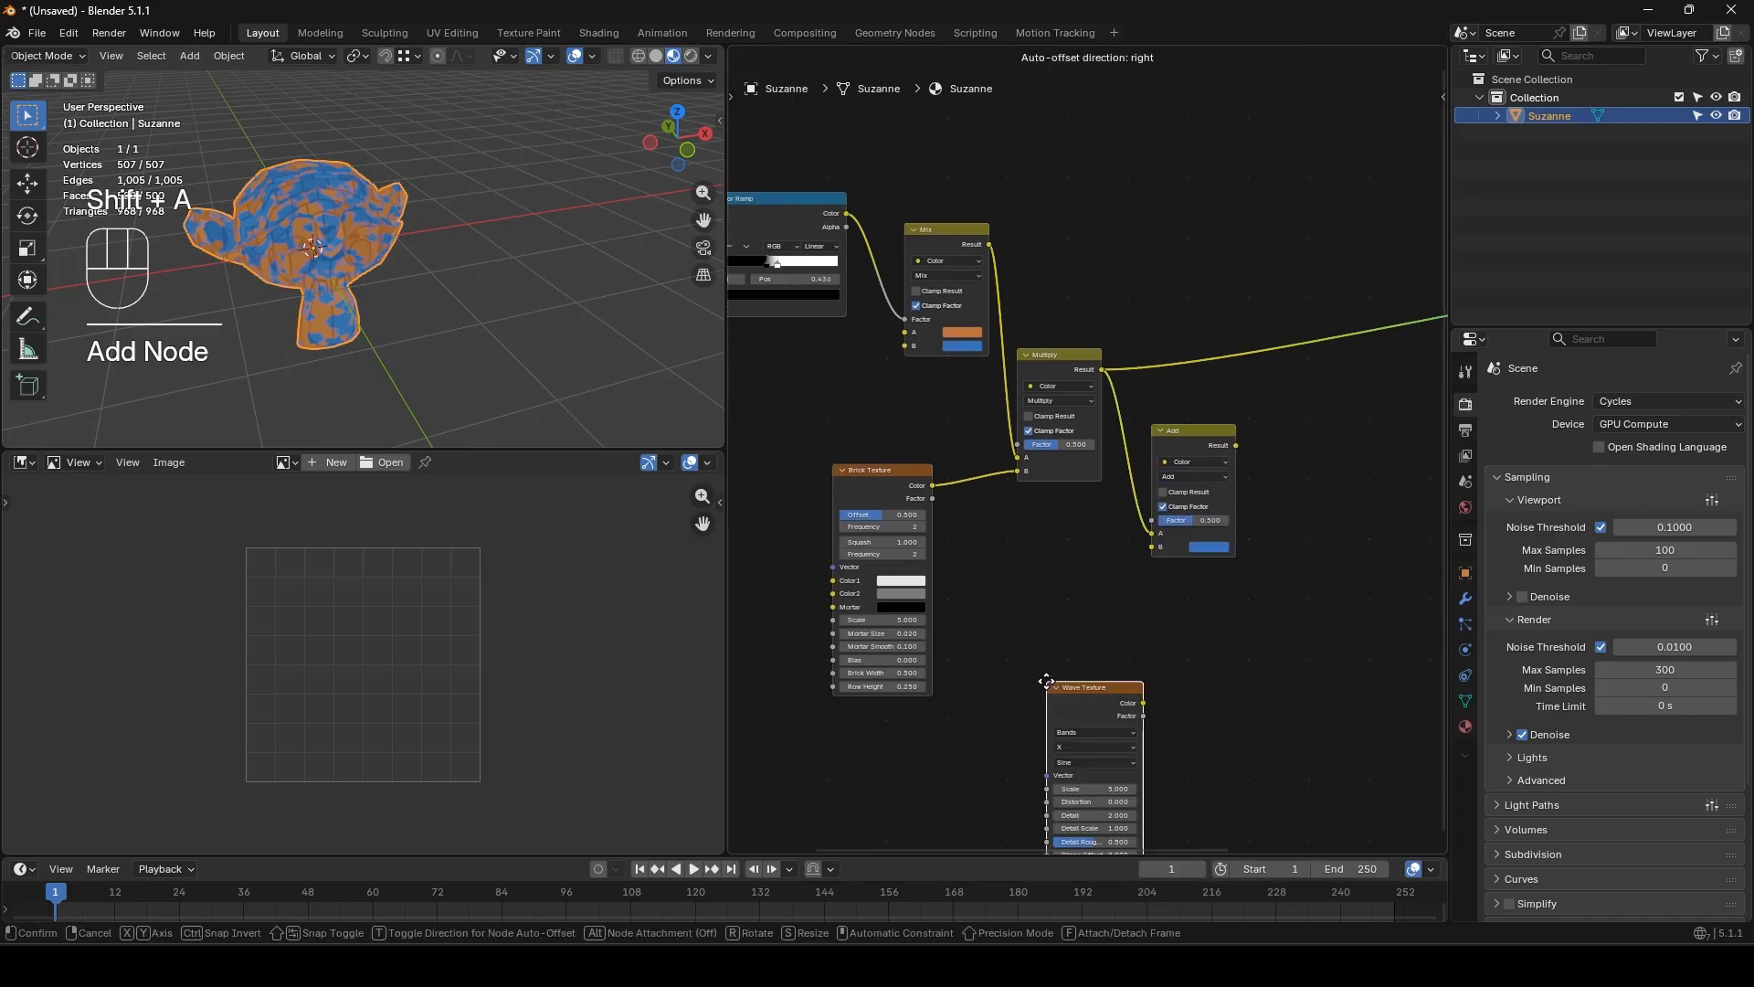
{"action": "left_click", "coordinate": [1005, 600]}
{"action": "left_click_drag", "start_coordinate": [1101, 621], "coordinate": [1147, 548]}
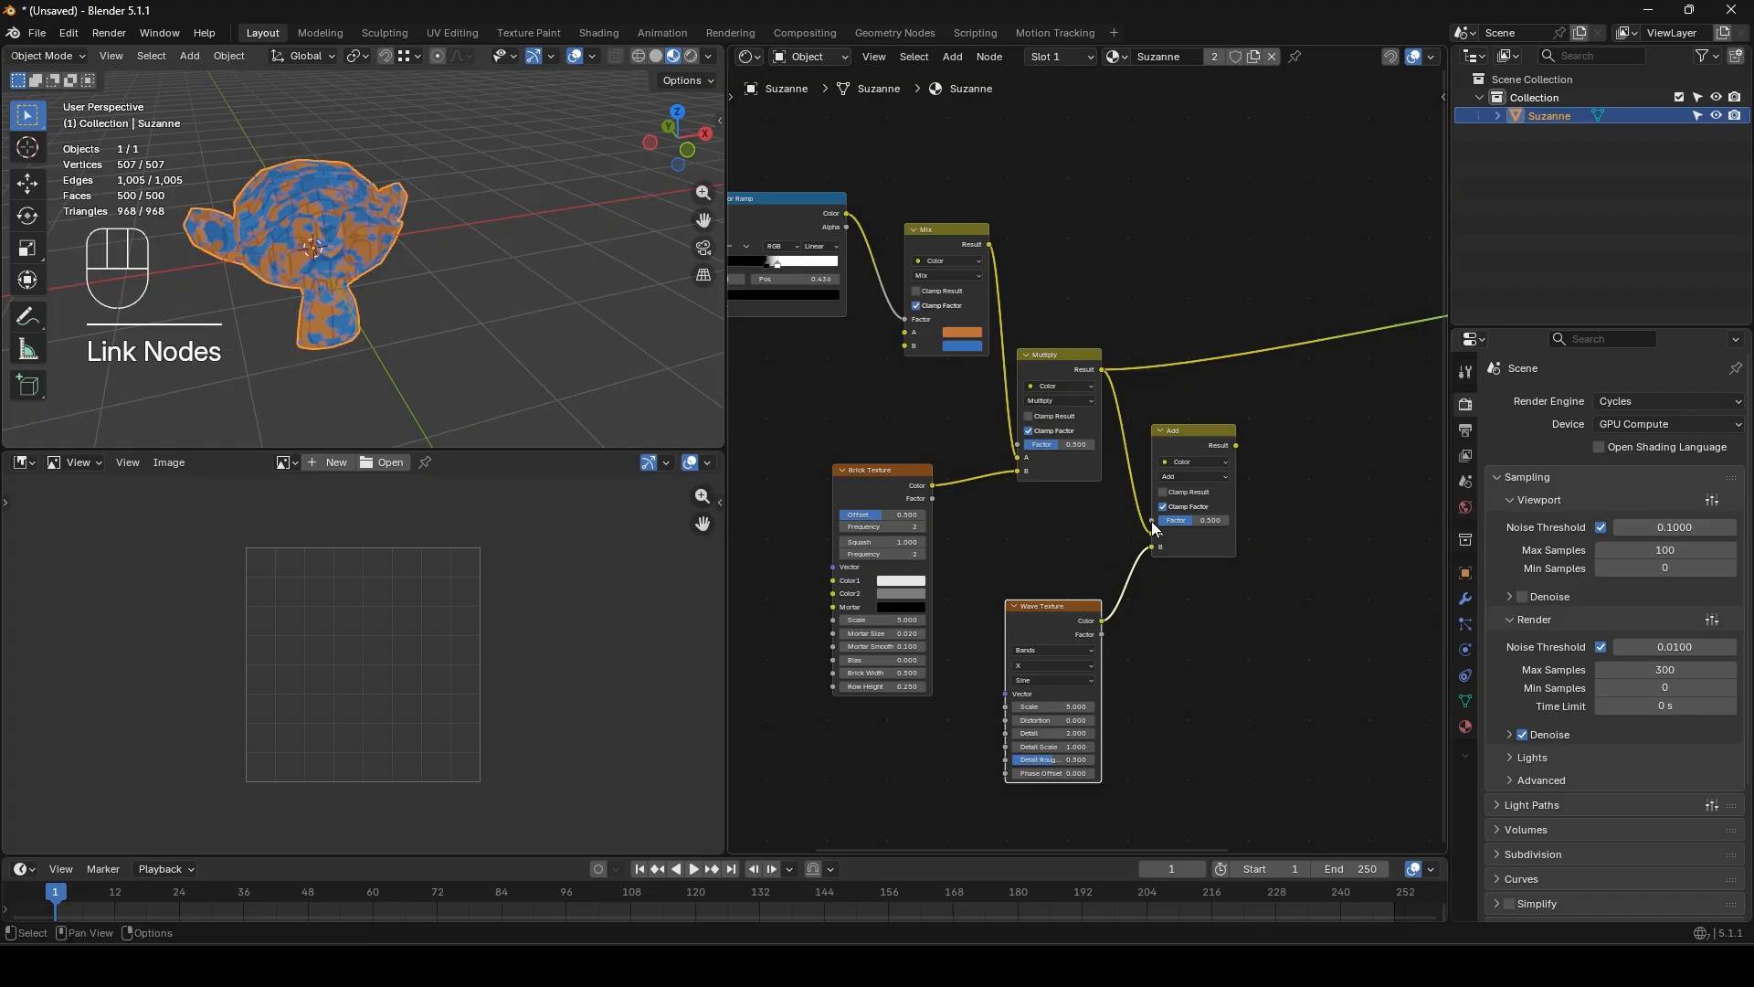
{"action": "left_click", "coordinate": [1189, 432], "text": "ctrl+shift"}
- Insert a Color Ramp between the Wave Texture and the Add node, with its black stop at about 0.814
{"action": "key", "text": "shift+a"}
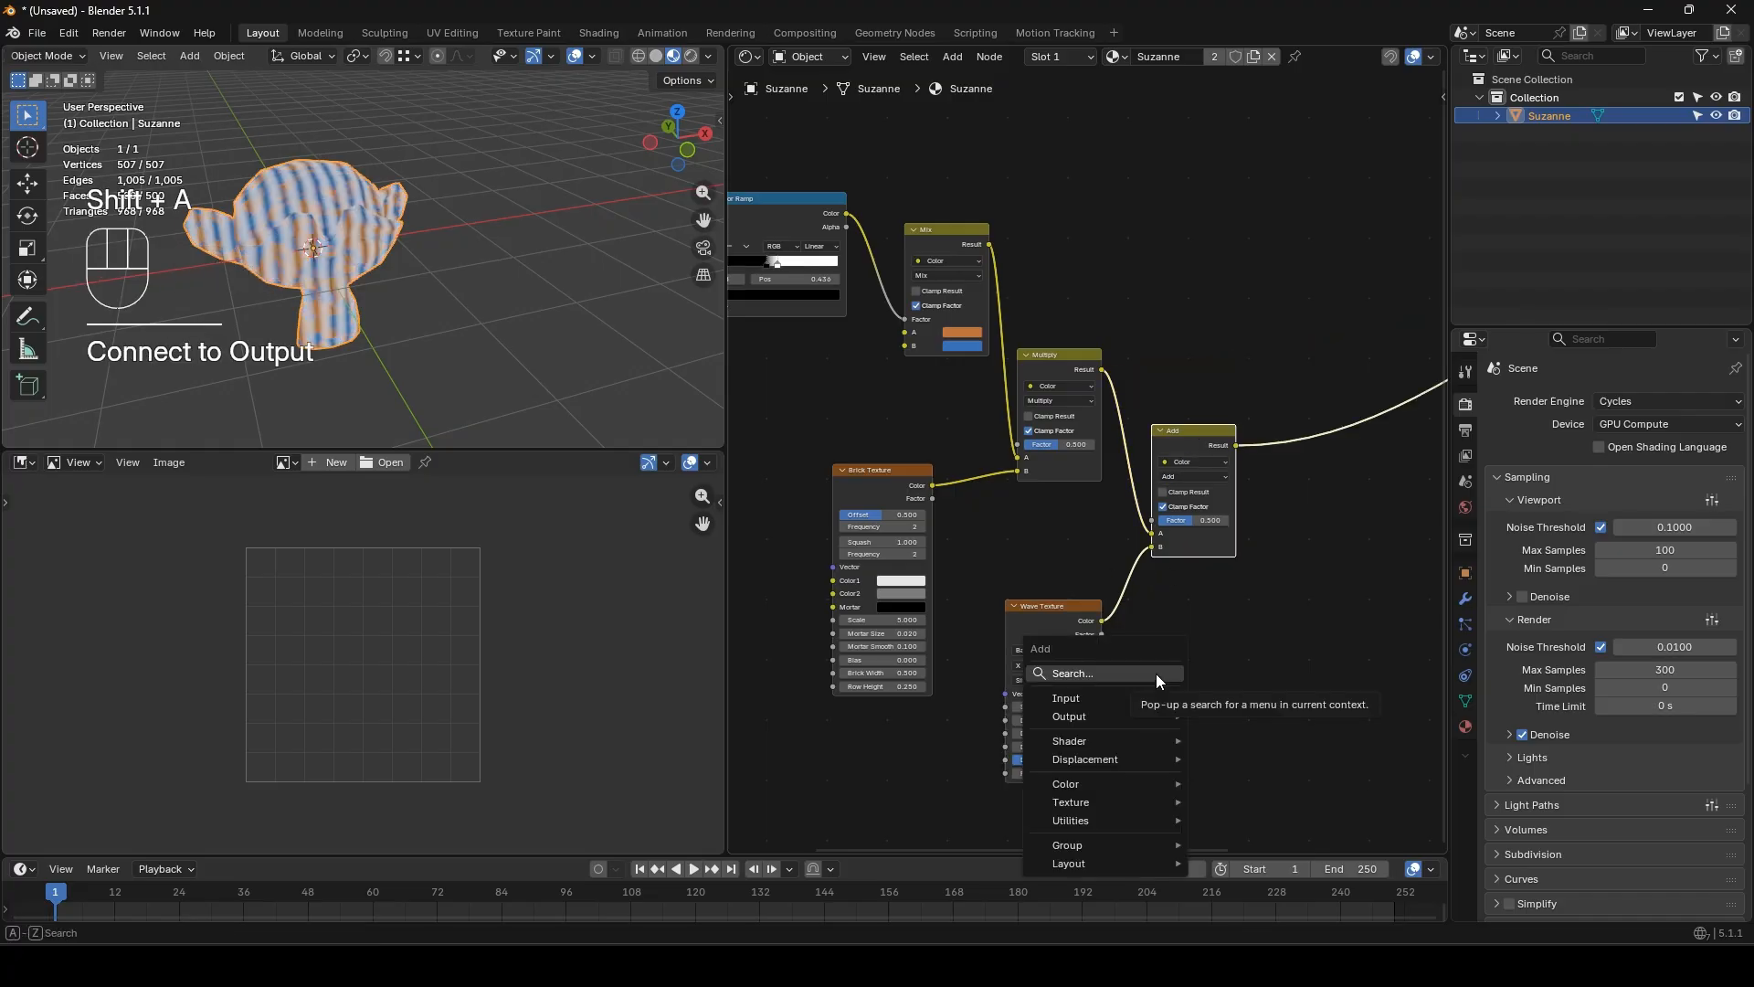
{"action": "type", "text": "ramp"}
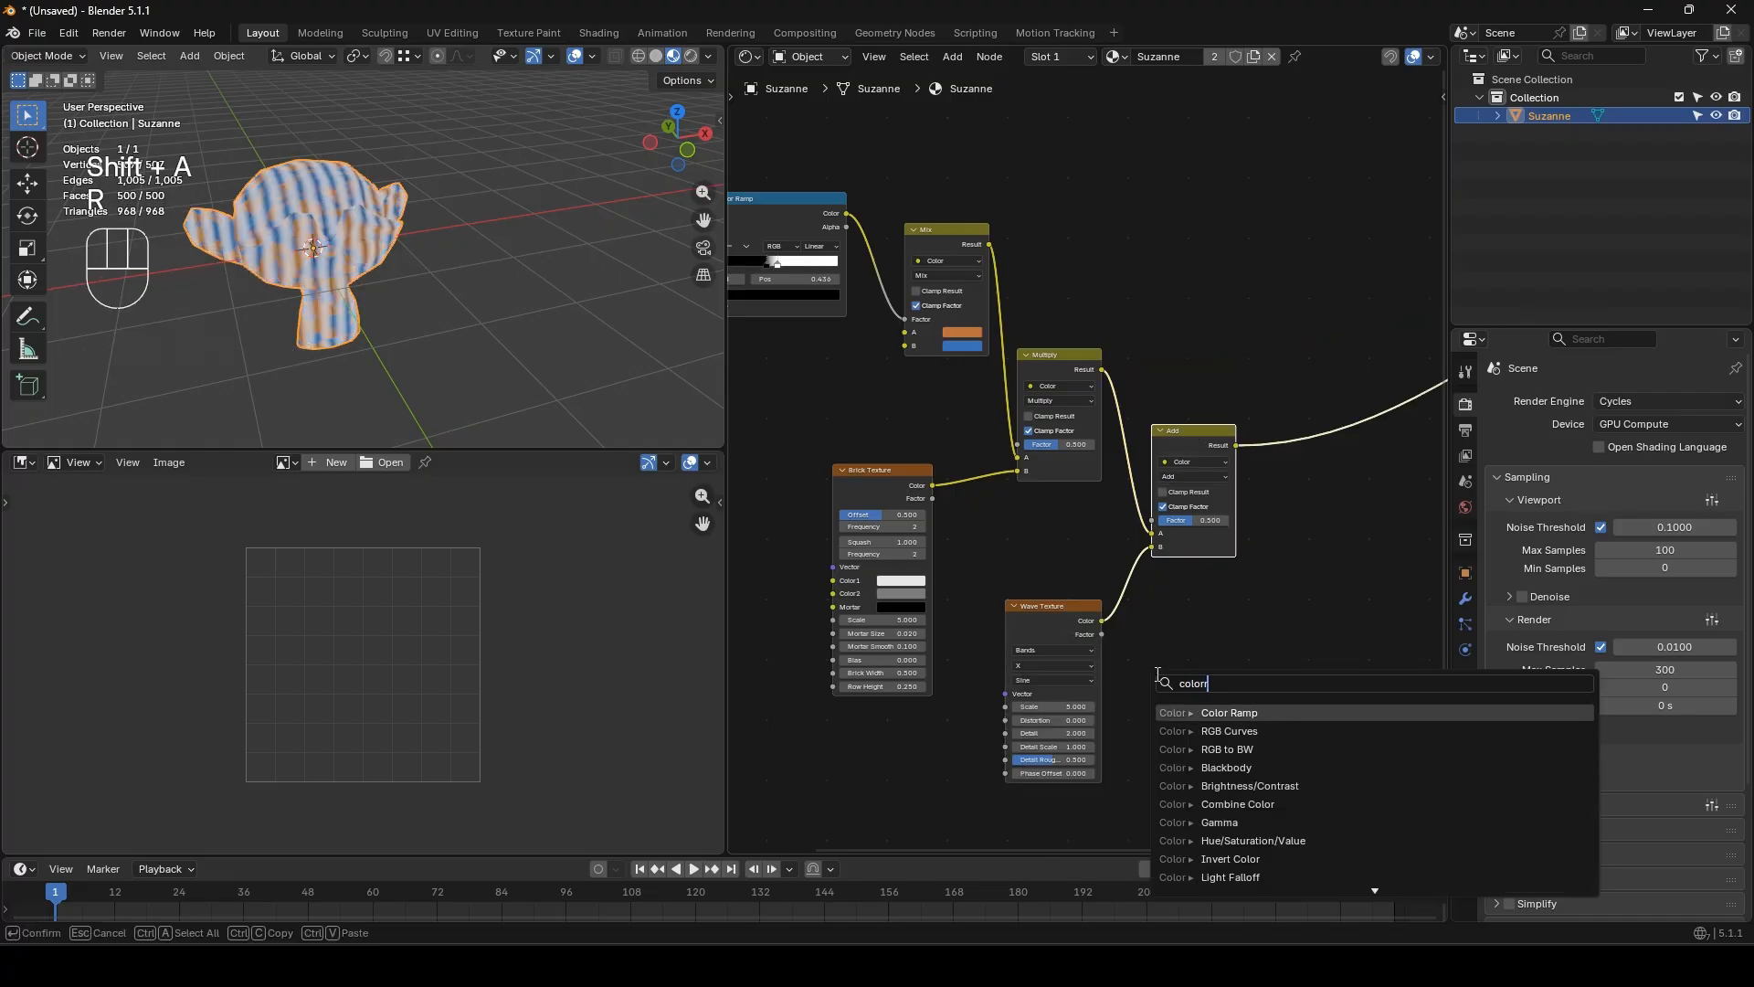
{"action": "key", "text": "Return"}
{"action": "left_click", "coordinate": [1126, 565]}
{"action": "scroll", "coordinate": [1188, 640], "scroll_direction": "up", "scroll_amount": 2}
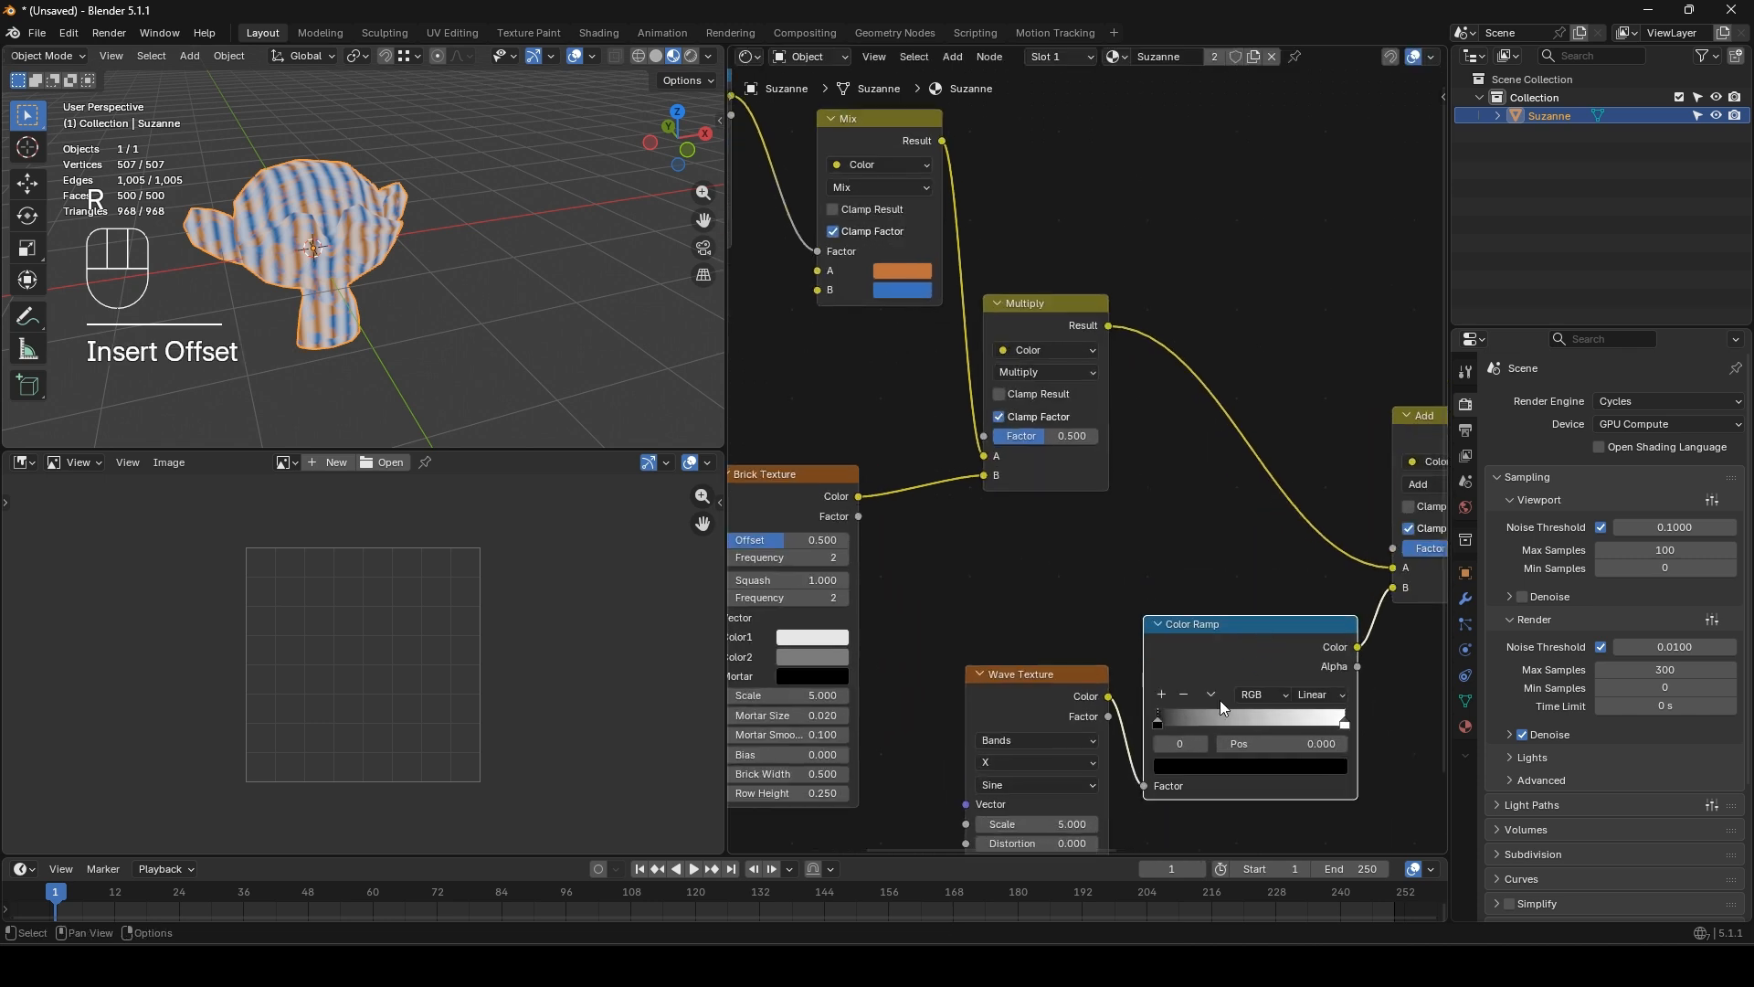
{"action": "left_click_drag", "start_coordinate": [1166, 726], "coordinate": [1329, 716]}
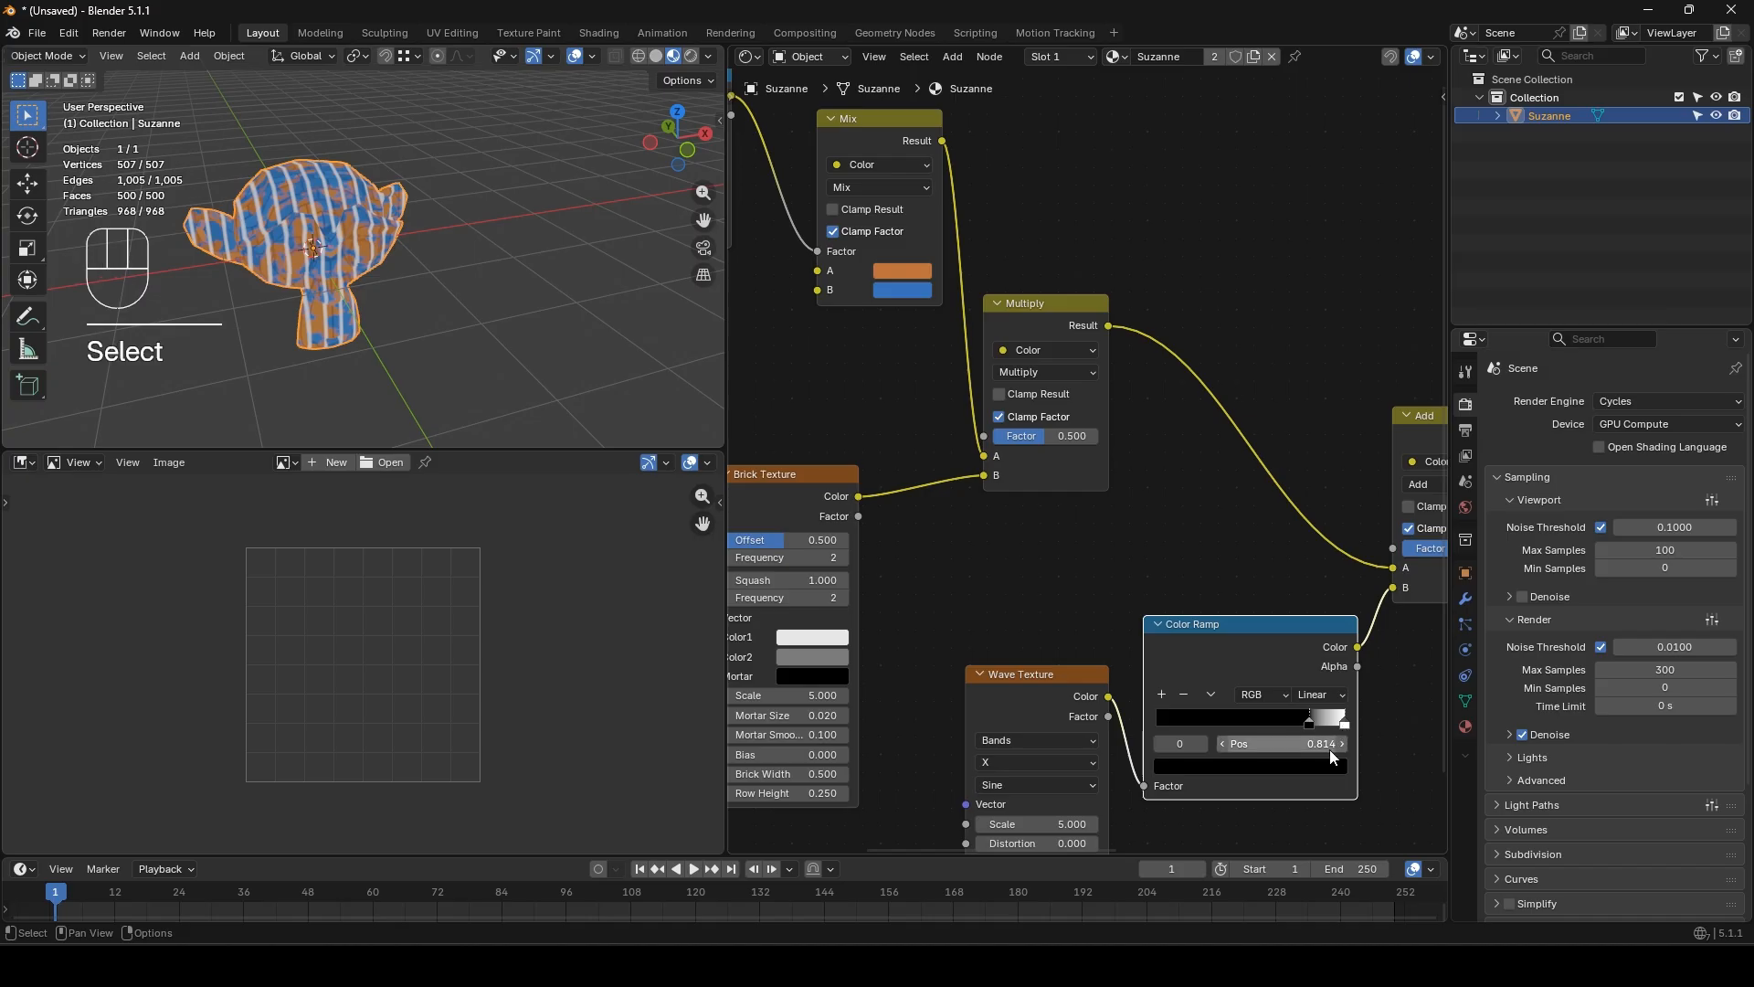
- Change the wave Color Ramp's white stop to pink, with hue about 0.83 and saturation about 0.62
{"action": "left_click", "coordinate": [1343, 720]}
{"action": "left_click", "coordinate": [1297, 776]}
{"action": "left_click", "coordinate": [1270, 546]}
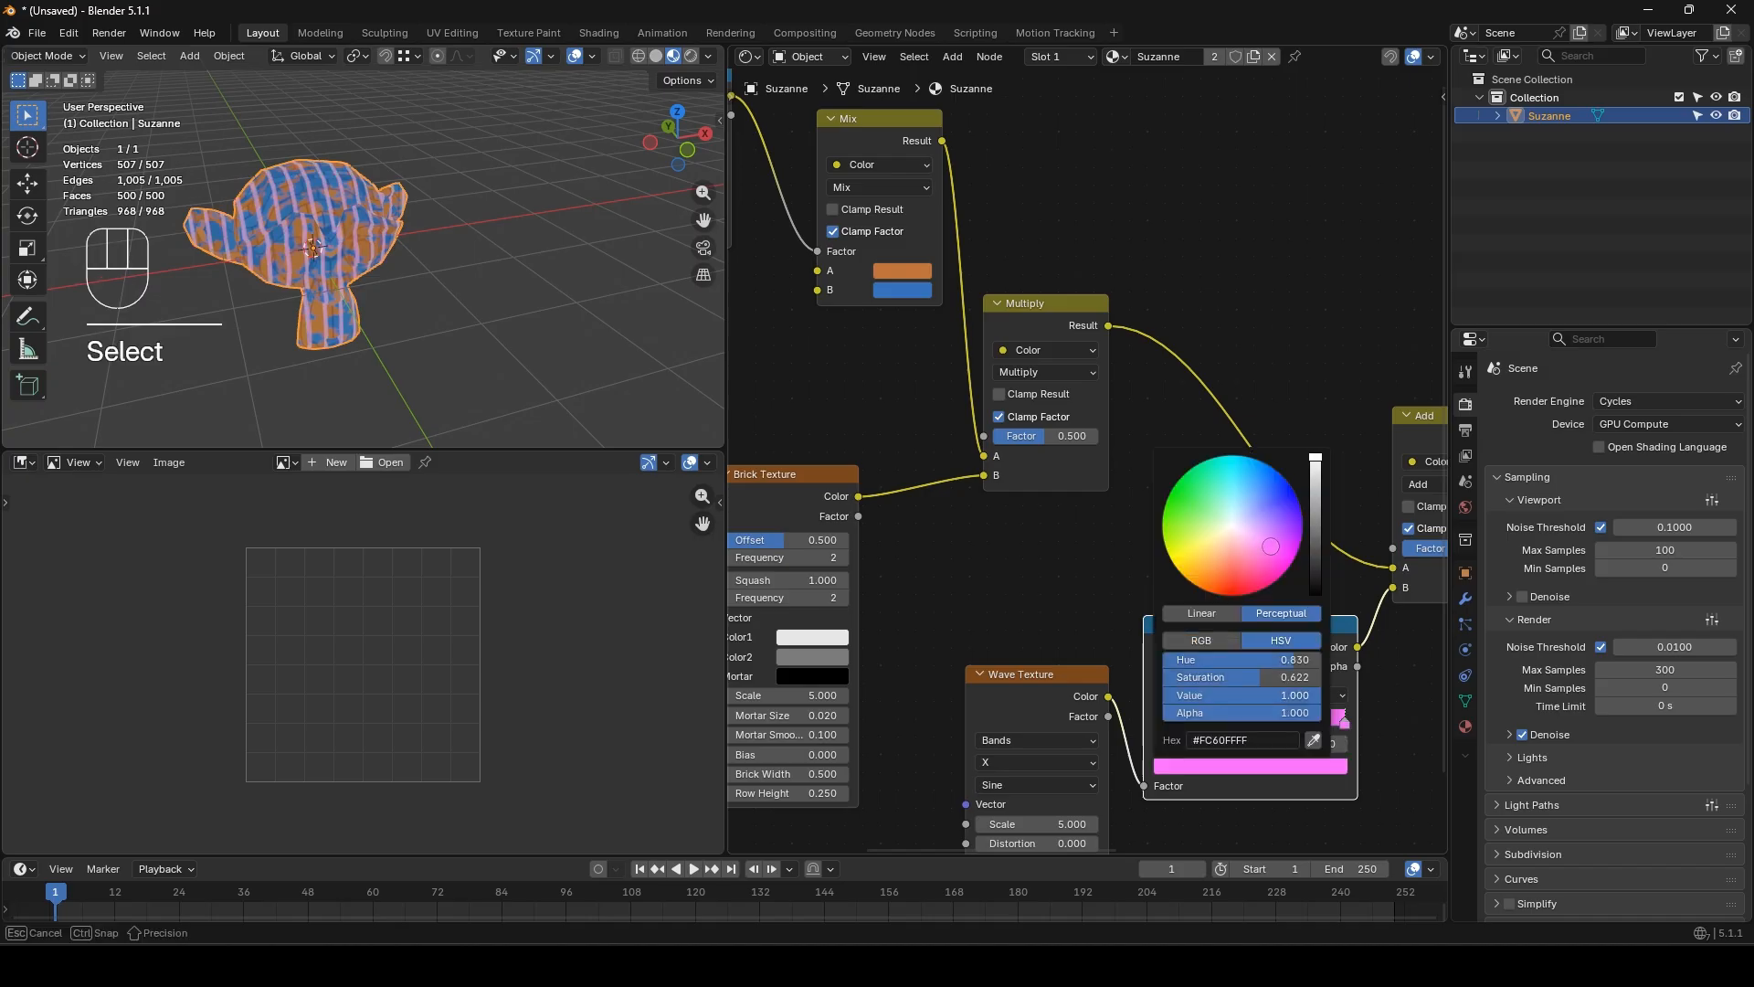
- Connect the Add node's Result to the Principled BSDF's Base Color and route the BSDF to the Material Output
{"action": "scroll", "coordinate": [1133, 463], "scroll_direction": "down", "scroll_amount": 10}
{"action": "middle_click_drag", "start_coordinate": [1122, 513], "coordinate": [958, 510]}
{"action": "middle_click_drag", "start_coordinate": [813, 381], "coordinate": [986, 385]}
{"action": "left_click_drag", "start_coordinate": [820, 266], "coordinate": [1262, 553]}
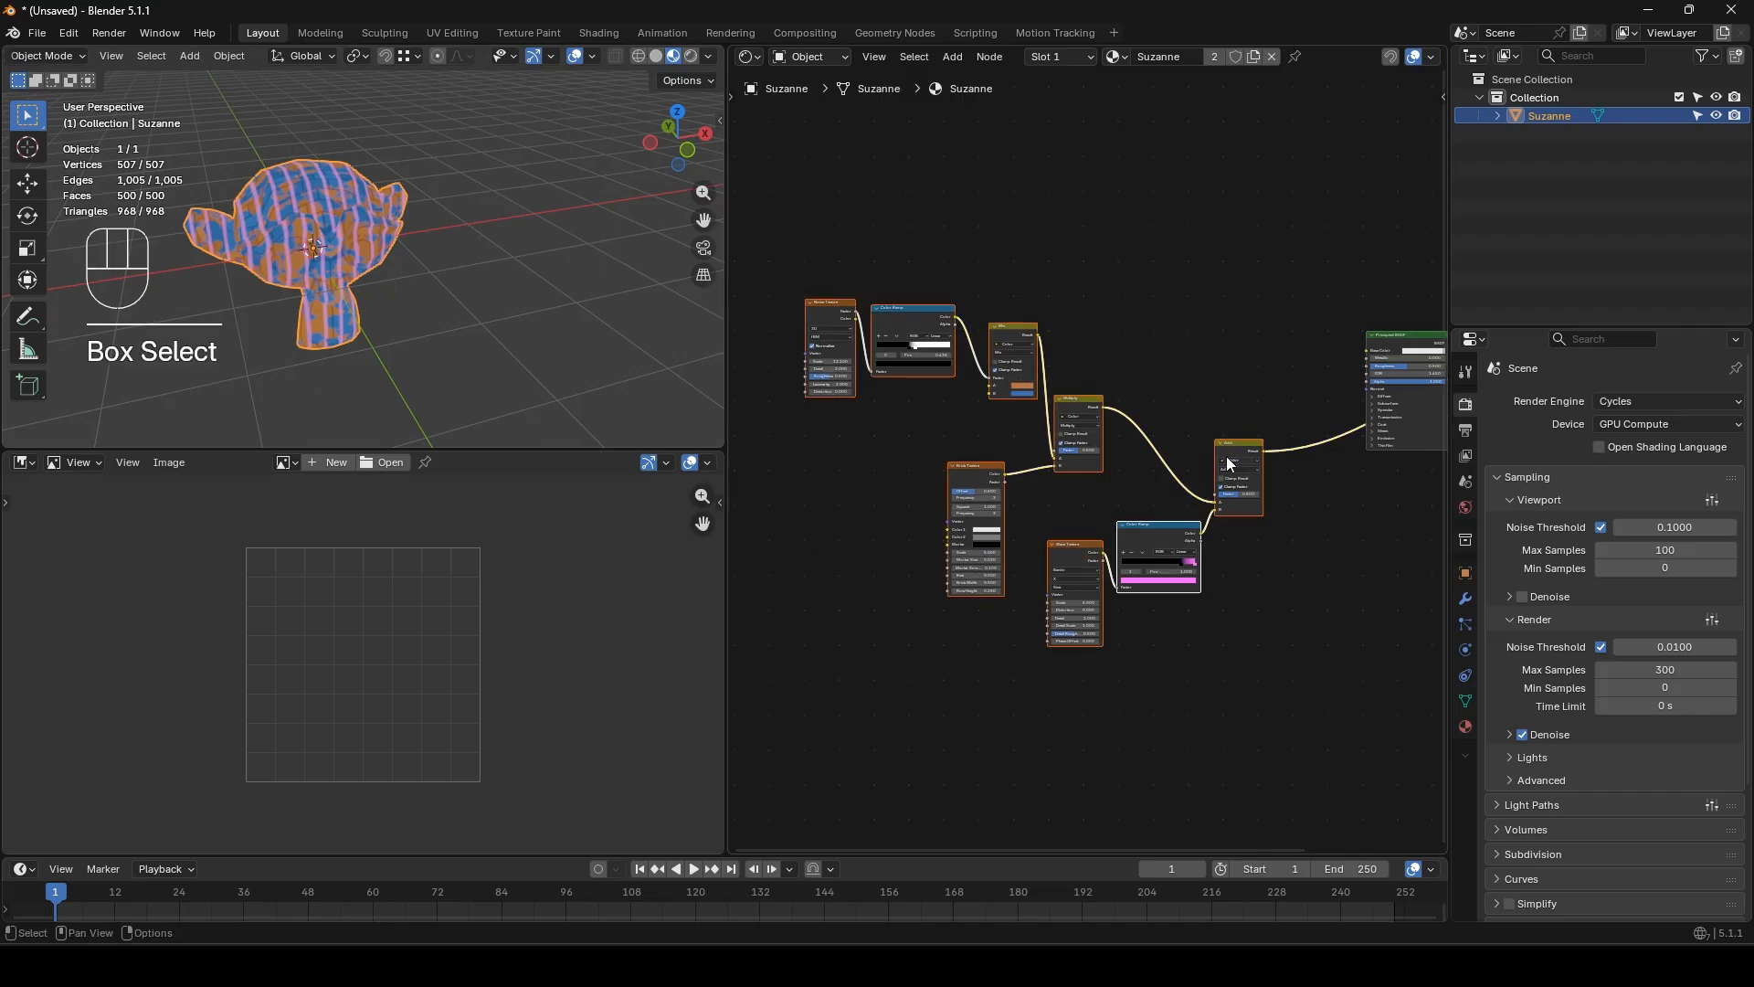
{"action": "left_click_drag", "start_coordinate": [1241, 450], "coordinate": [1029, 367]}
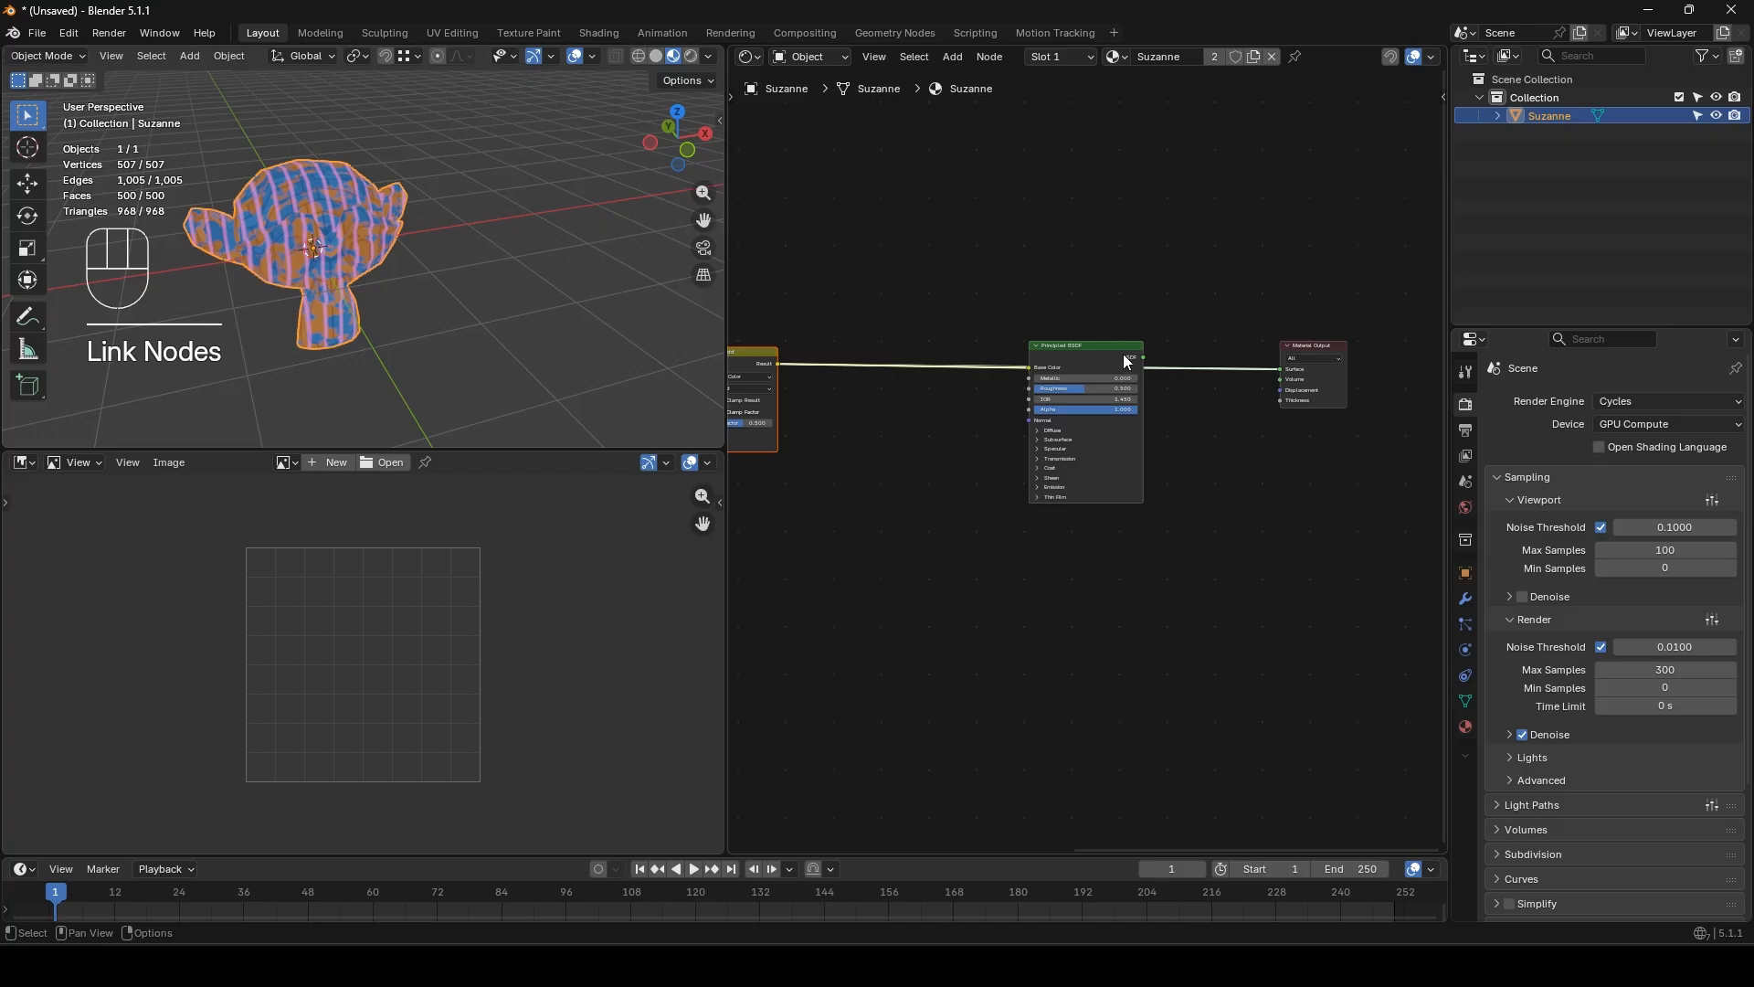
{"action": "left_click", "coordinate": [1094, 345], "text": "ctrl+shift"}
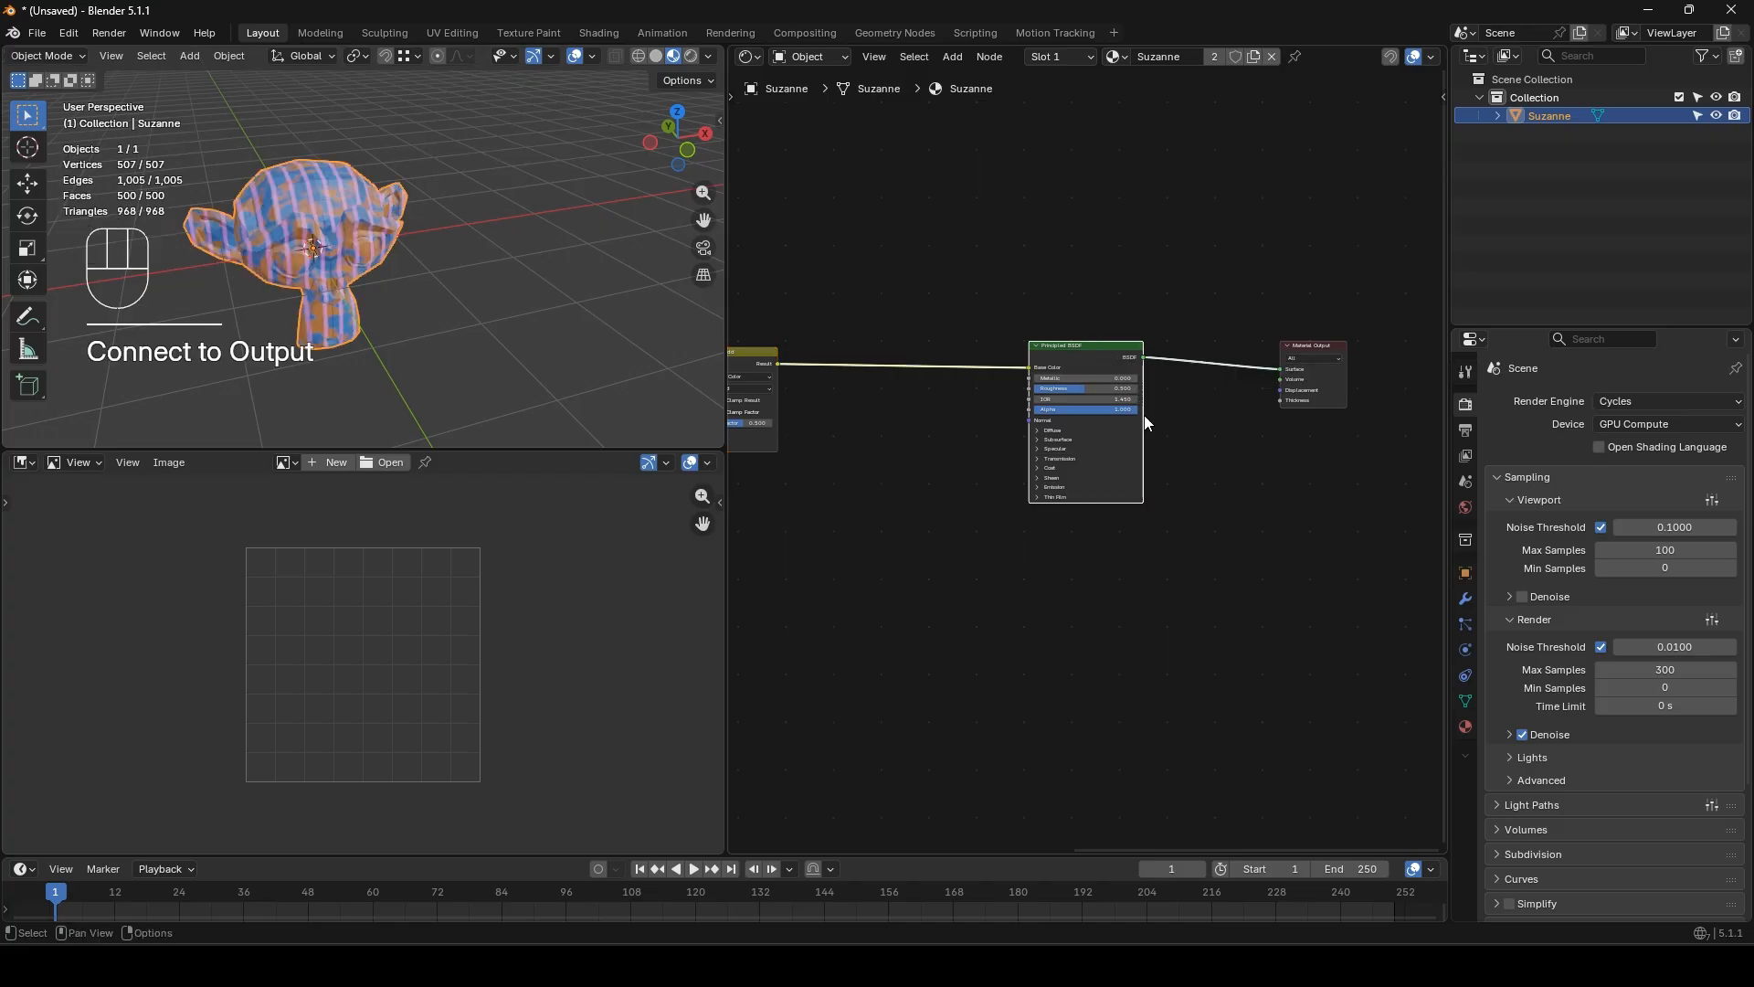
- Add an Image Texture node below the Principled BSDF
{"action": "left_click", "coordinate": [972, 596]}
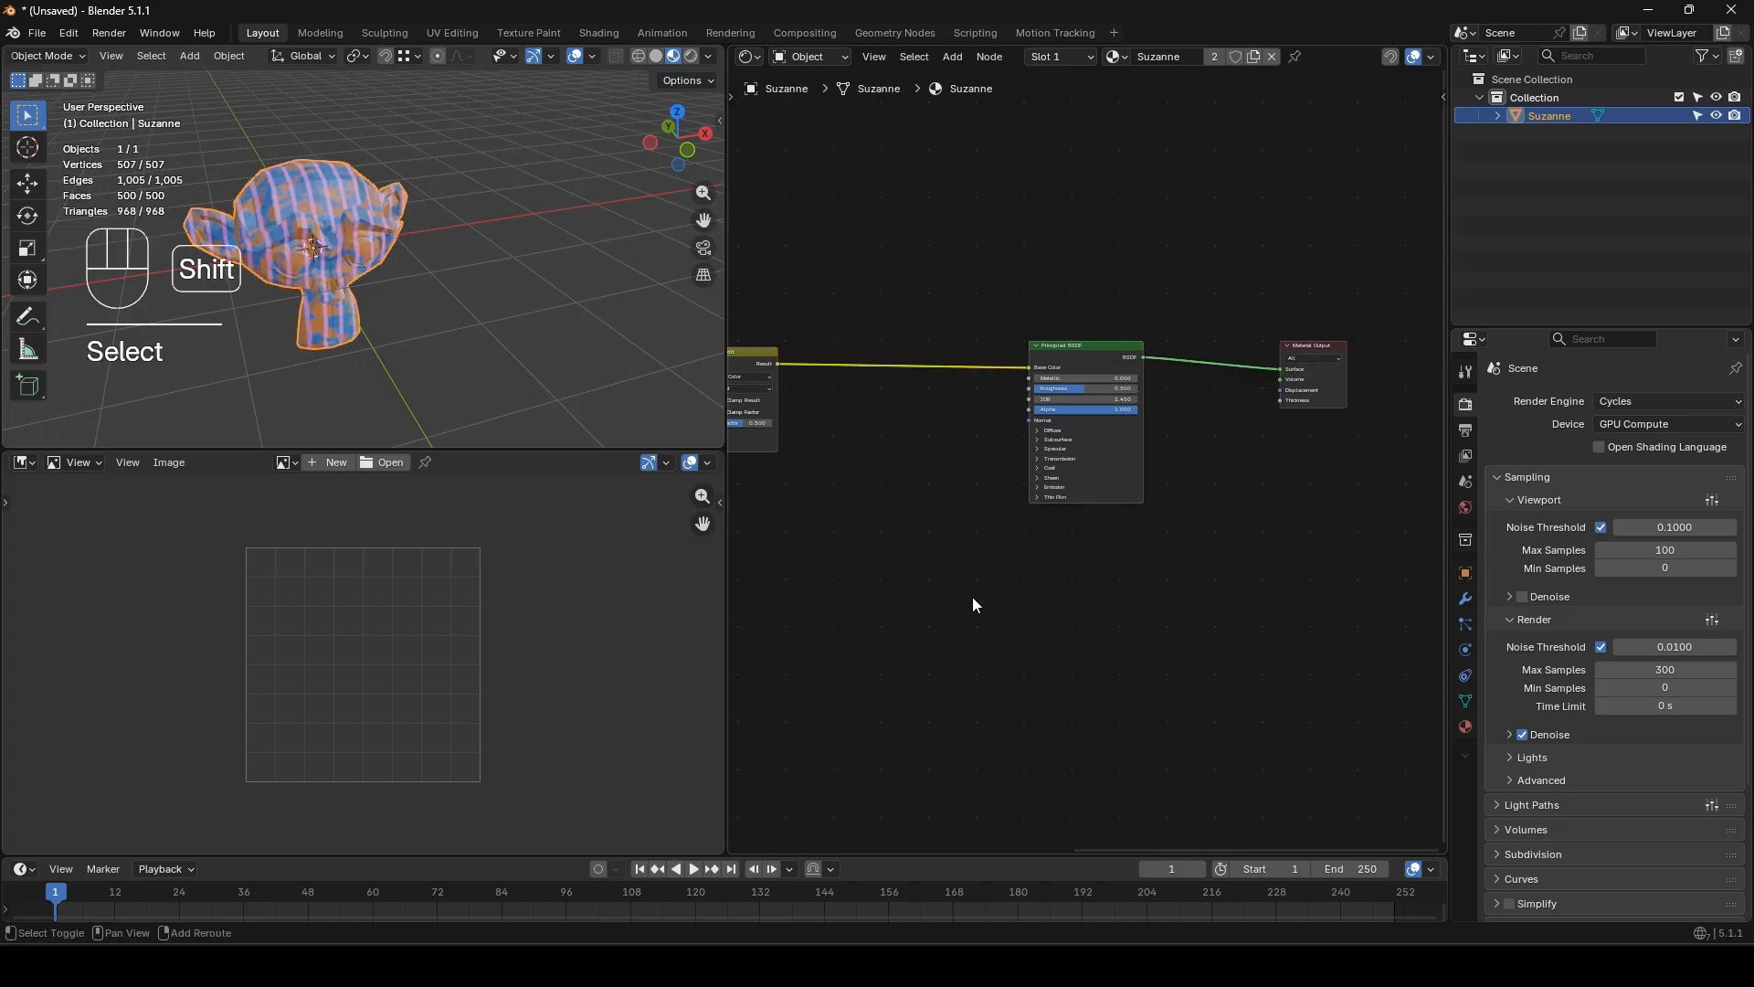
{"action": "key", "text": "shift+a"}
{"action": "type", "text": "image"}
{"action": "key", "text": "Return"}
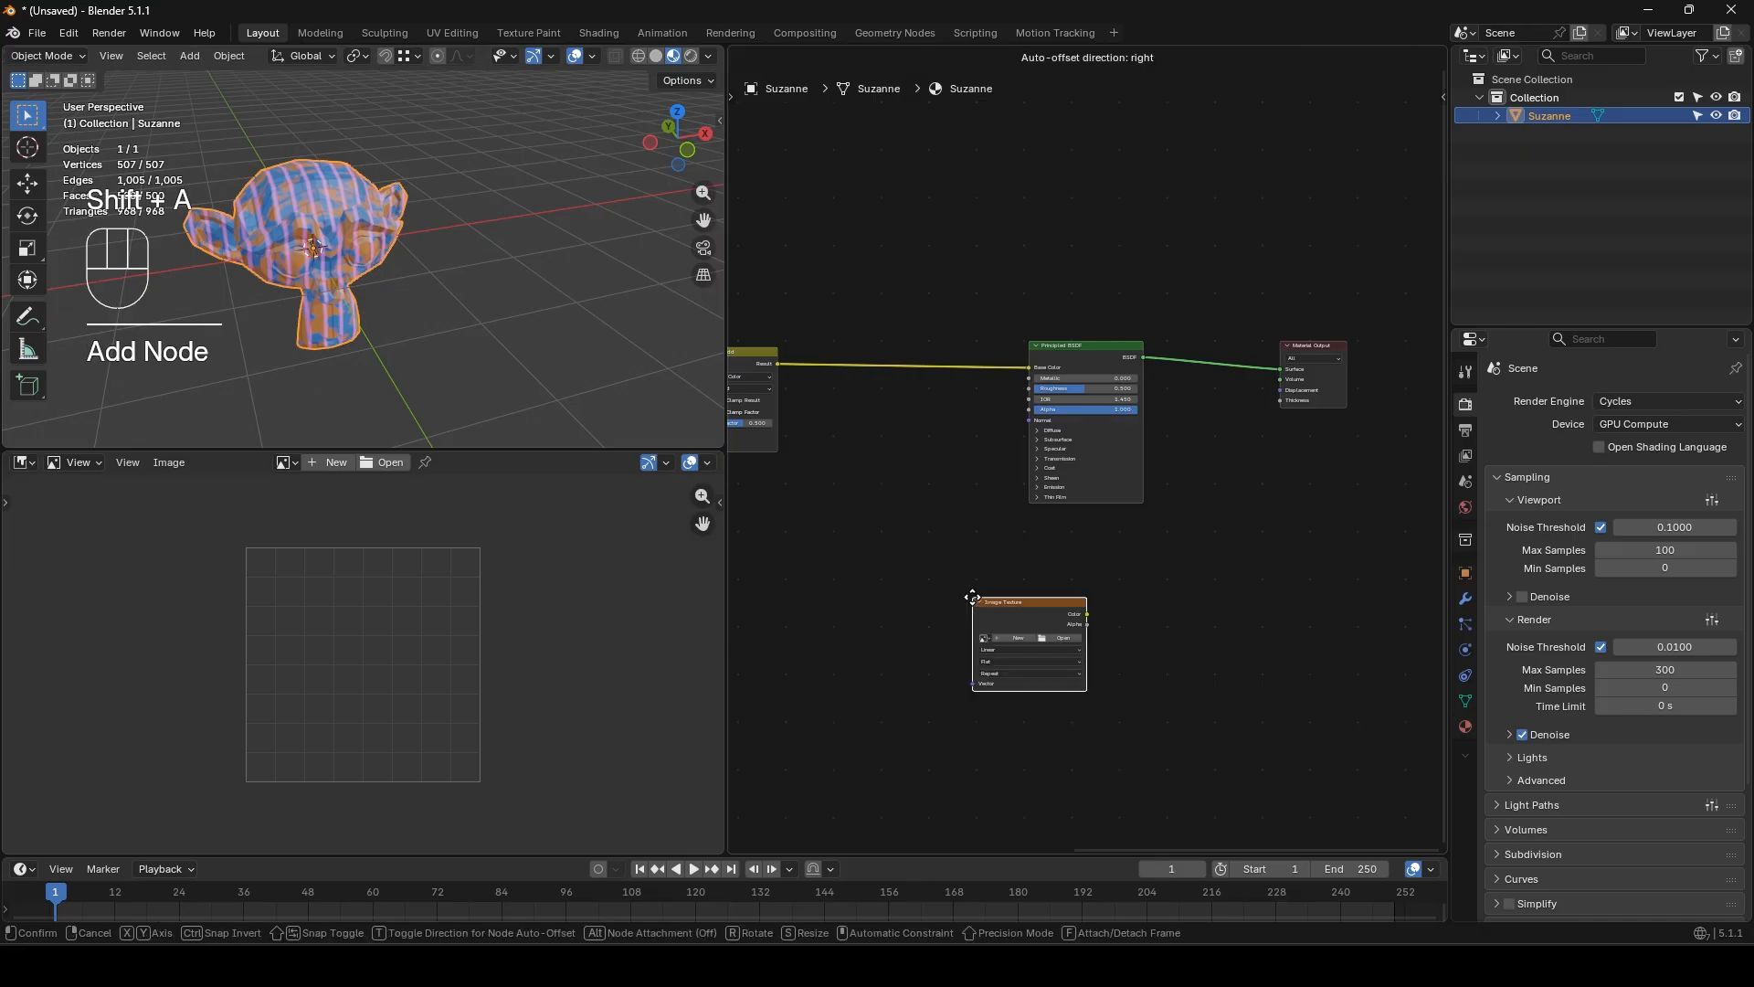
{"action": "left_click", "coordinate": [1034, 531]}
- Create a blank 2048 by 2048 px image named SuzanneBake_ in the Image Texture node
{"action": "scroll", "coordinate": [1034, 532], "scroll_direction": "up", "scroll_amount": 5}
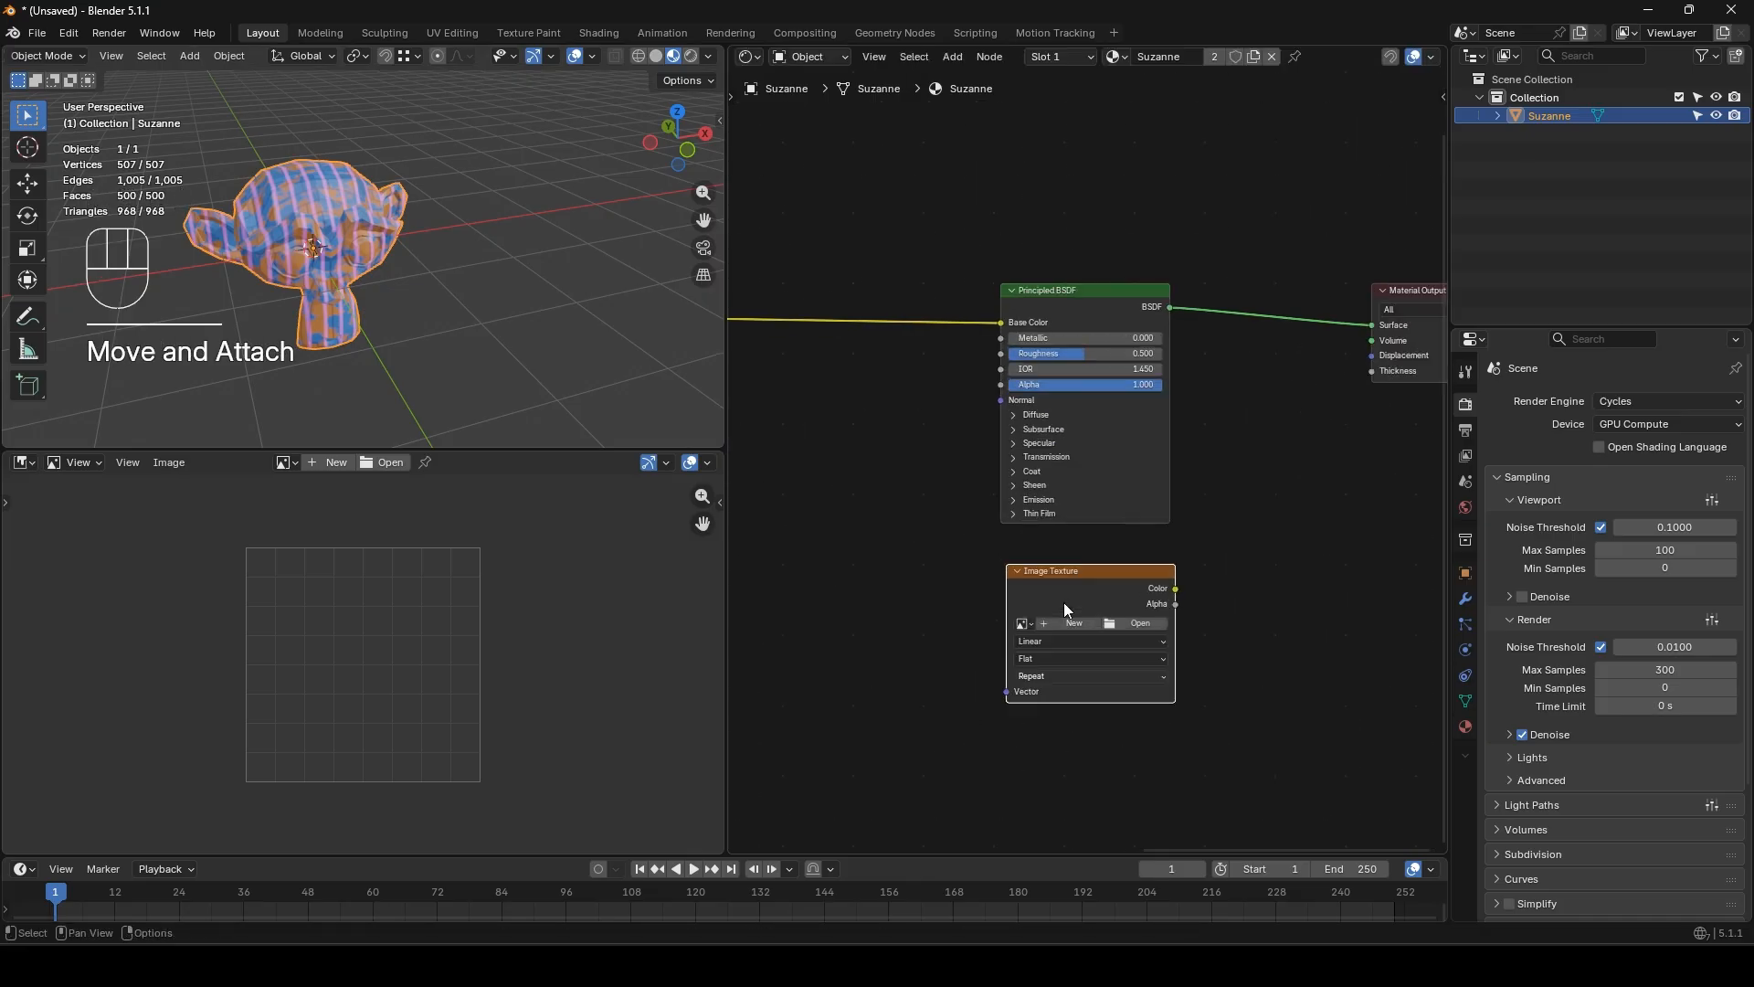
{"action": "middle_click_drag", "start_coordinate": [1089, 655], "coordinate": [1082, 522]}
{"action": "left_click", "coordinate": [1073, 481]}
{"action": "type", "text": "SuzanneB"}
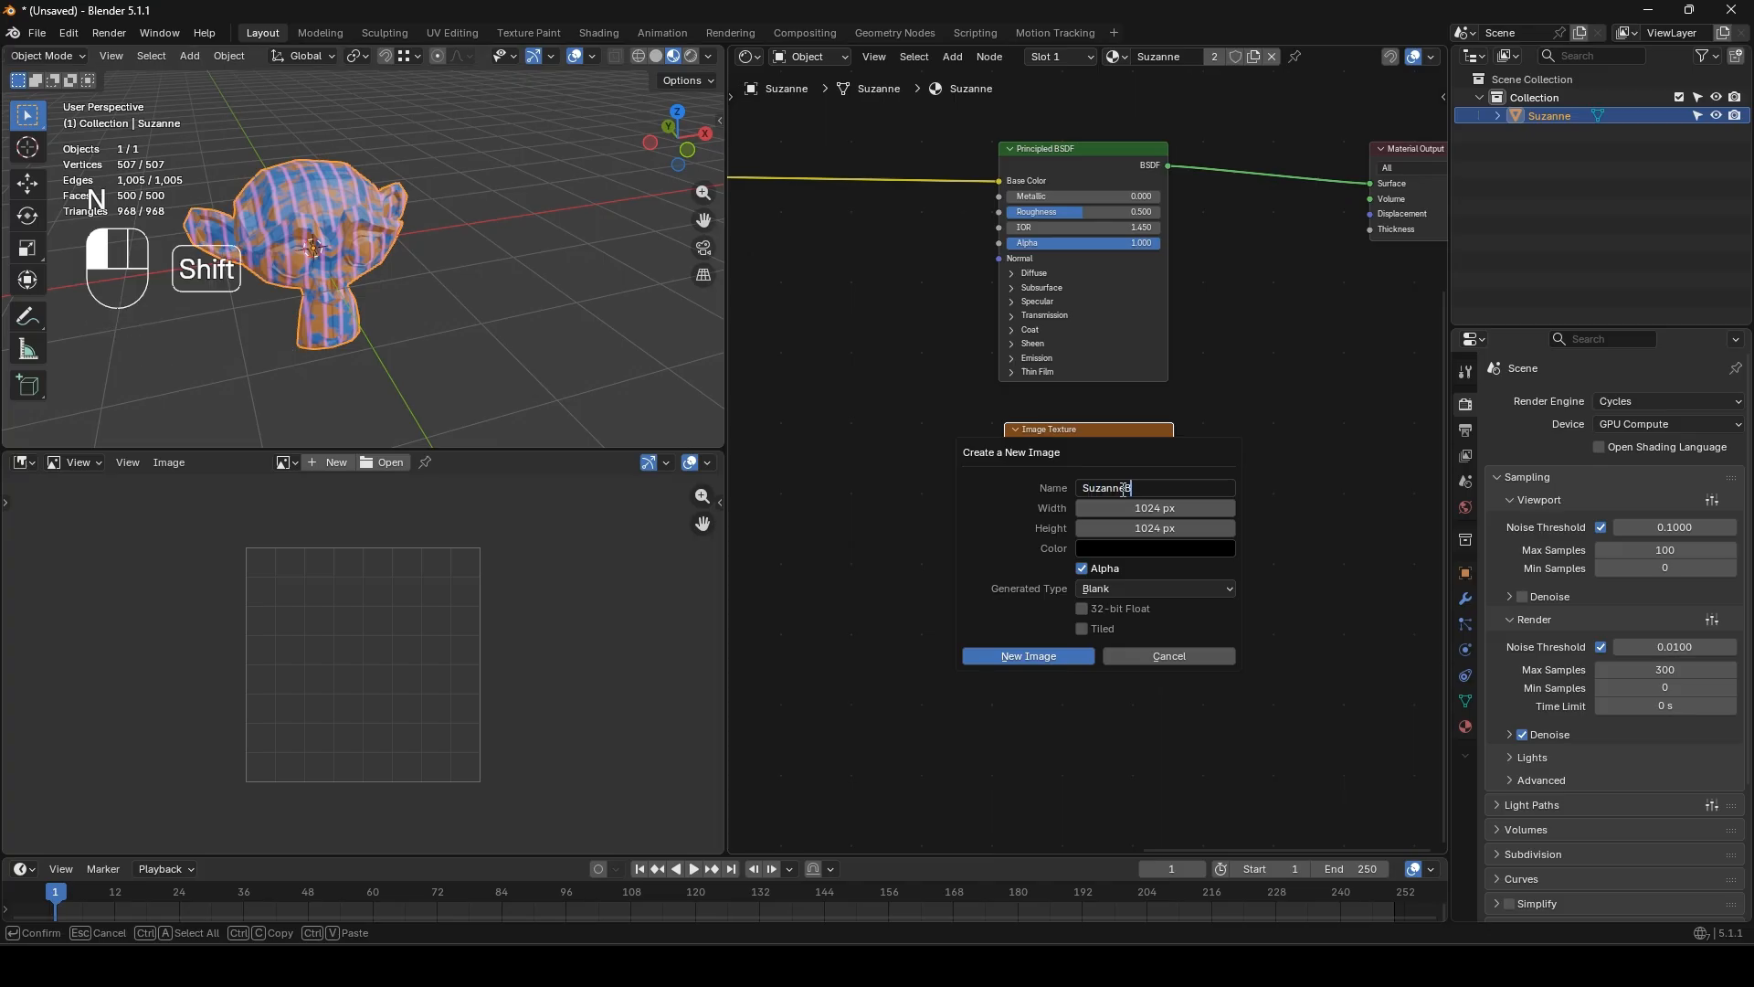
{"action": "type", "text": "ake_"}
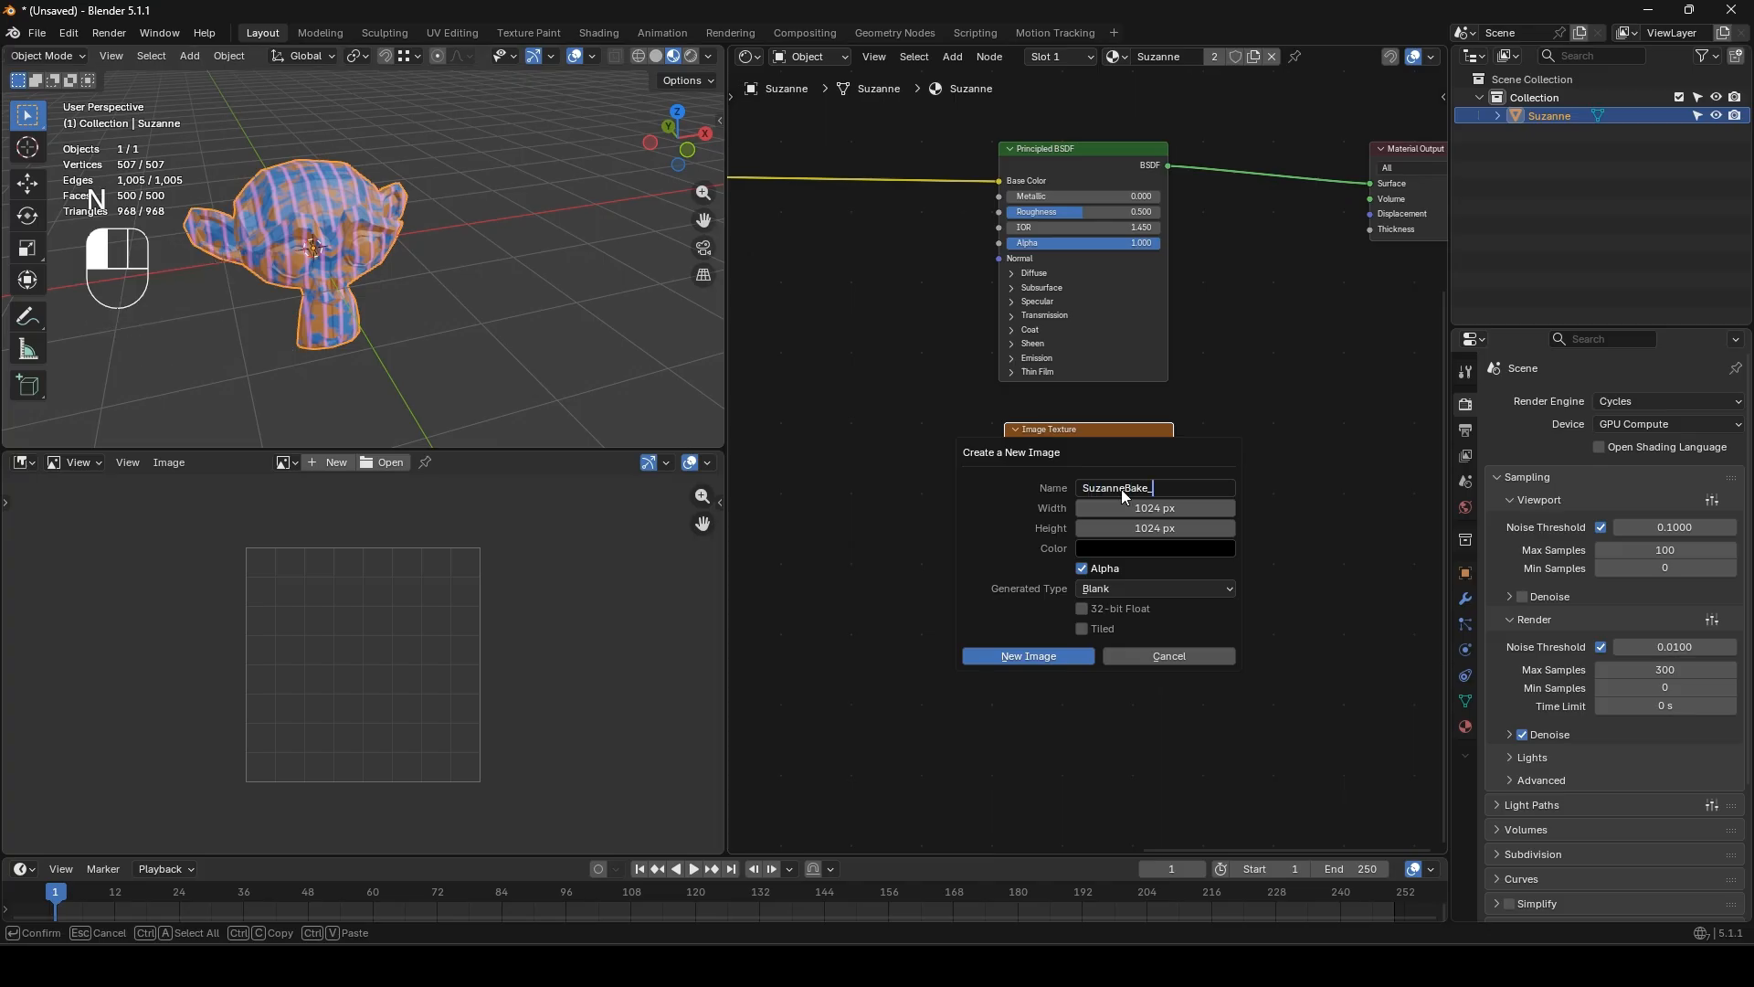
{"action": "key", "text": "Return"}
{"action": "left_click", "coordinate": [1135, 509]}
{"action": "type", "text": "2048"}
{"action": "key", "text": "Return"}
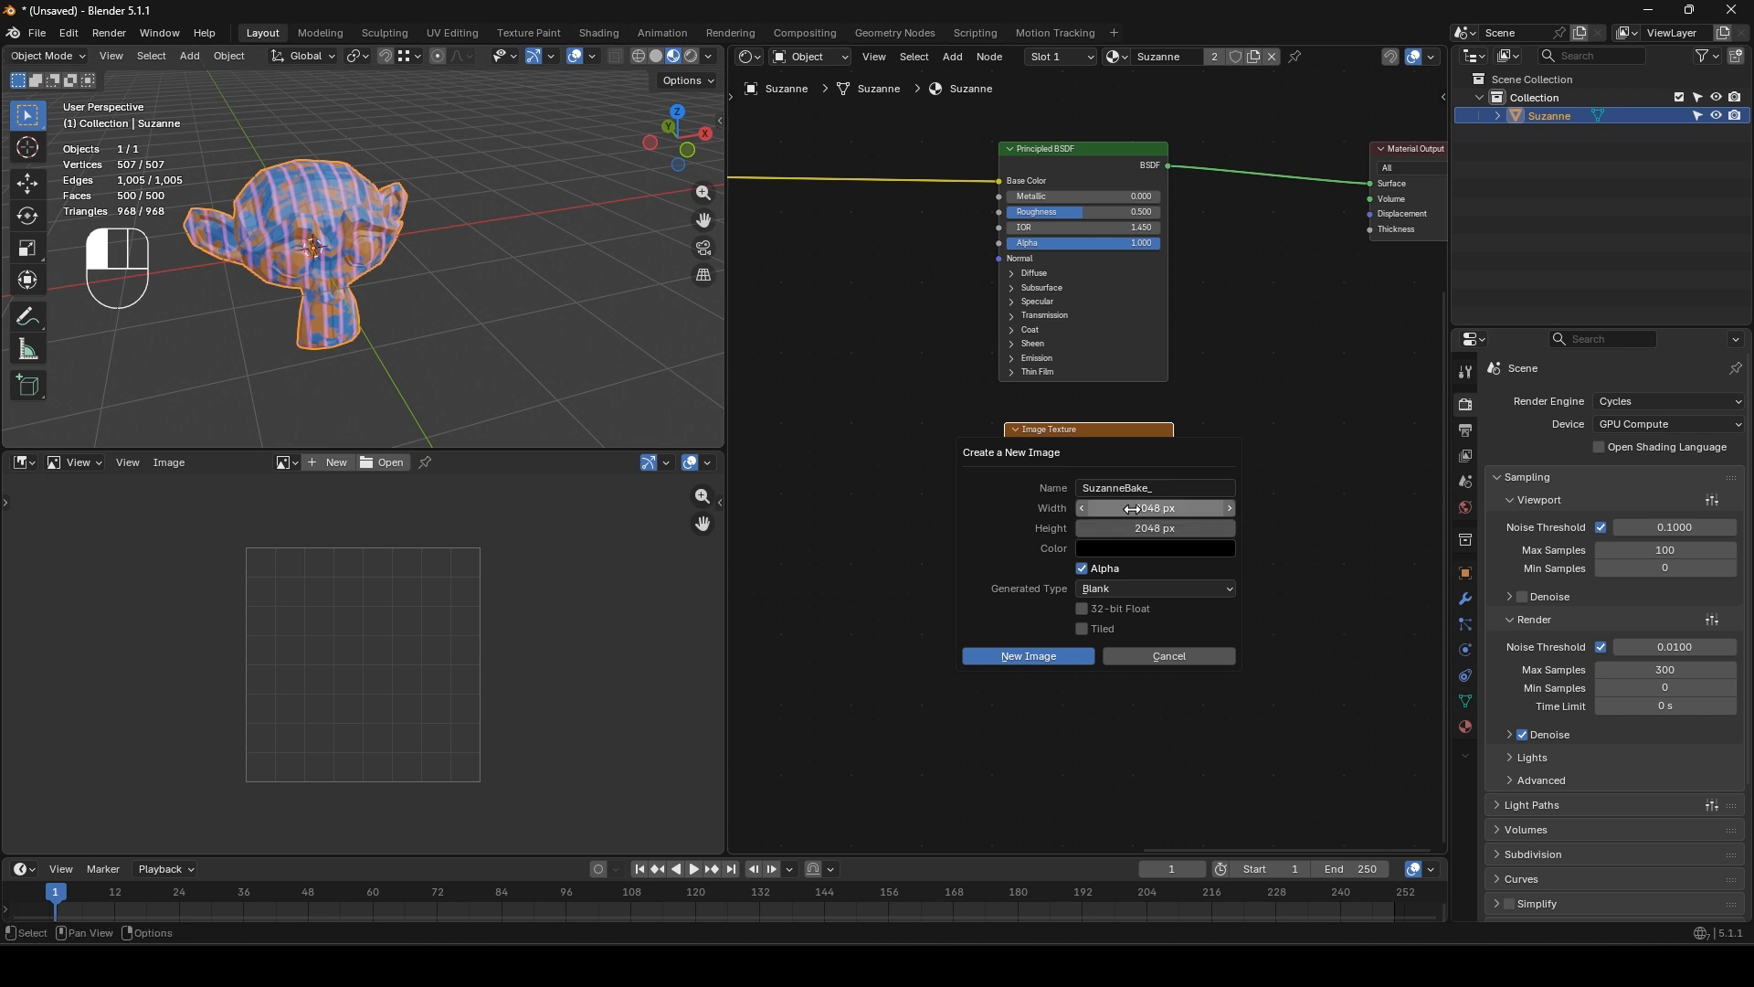
{"action": "left_click", "coordinate": [1051, 658]}
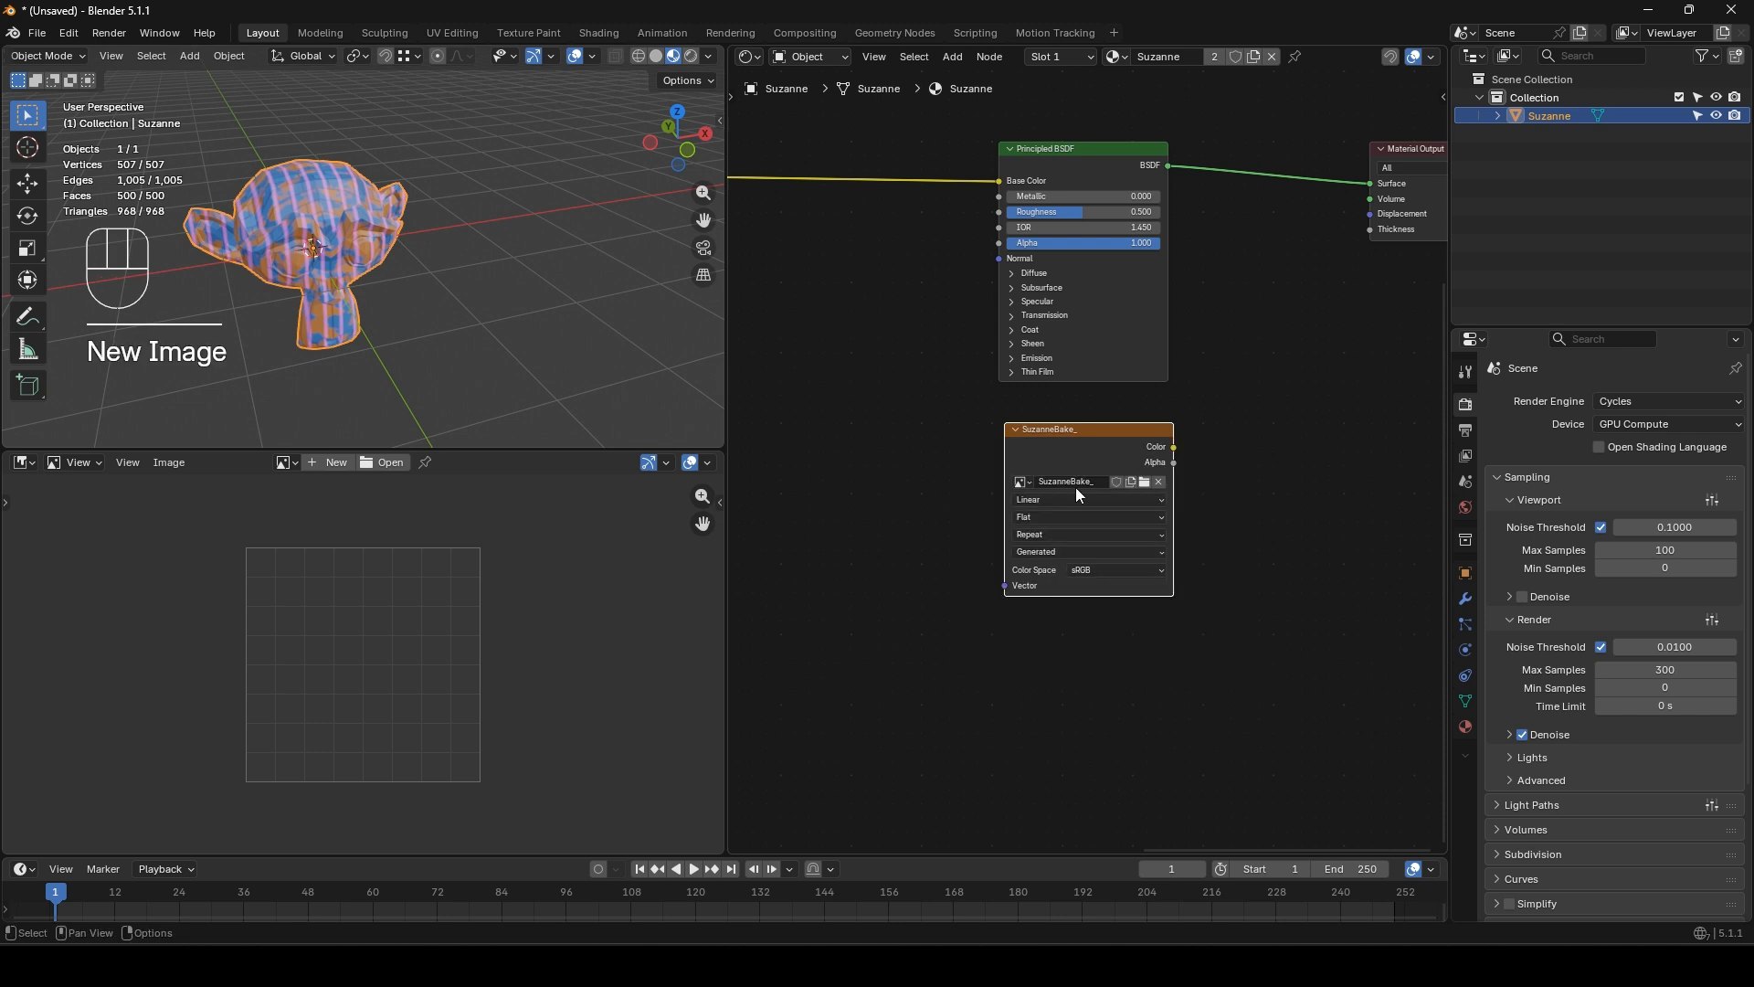
- Set the bake type to Diffuse with only the Color contribution enabled, excluding Direct and Indirect
{"action": "scroll", "coordinate": [996, 475], "scroll_direction": "down", "scroll_amount": 3}
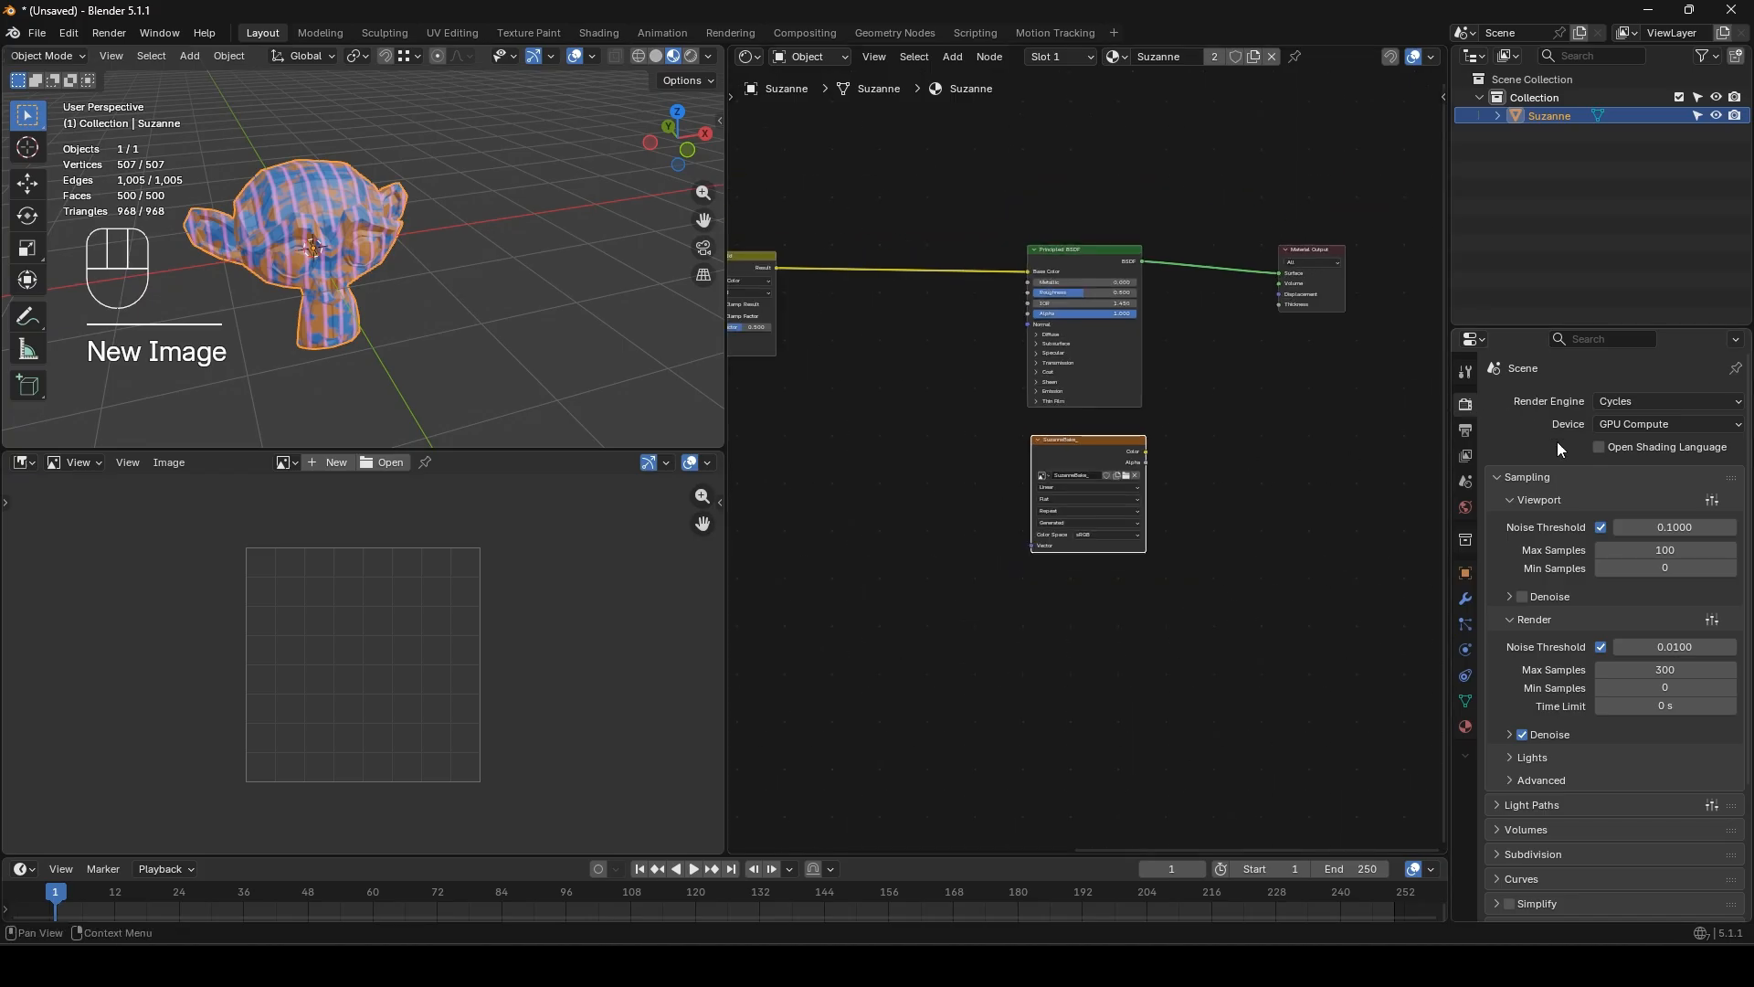
{"action": "scroll", "coordinate": [1544, 566], "scroll_direction": "down", "scroll_amount": 4}
{"action": "left_click", "coordinate": [1506, 836]}
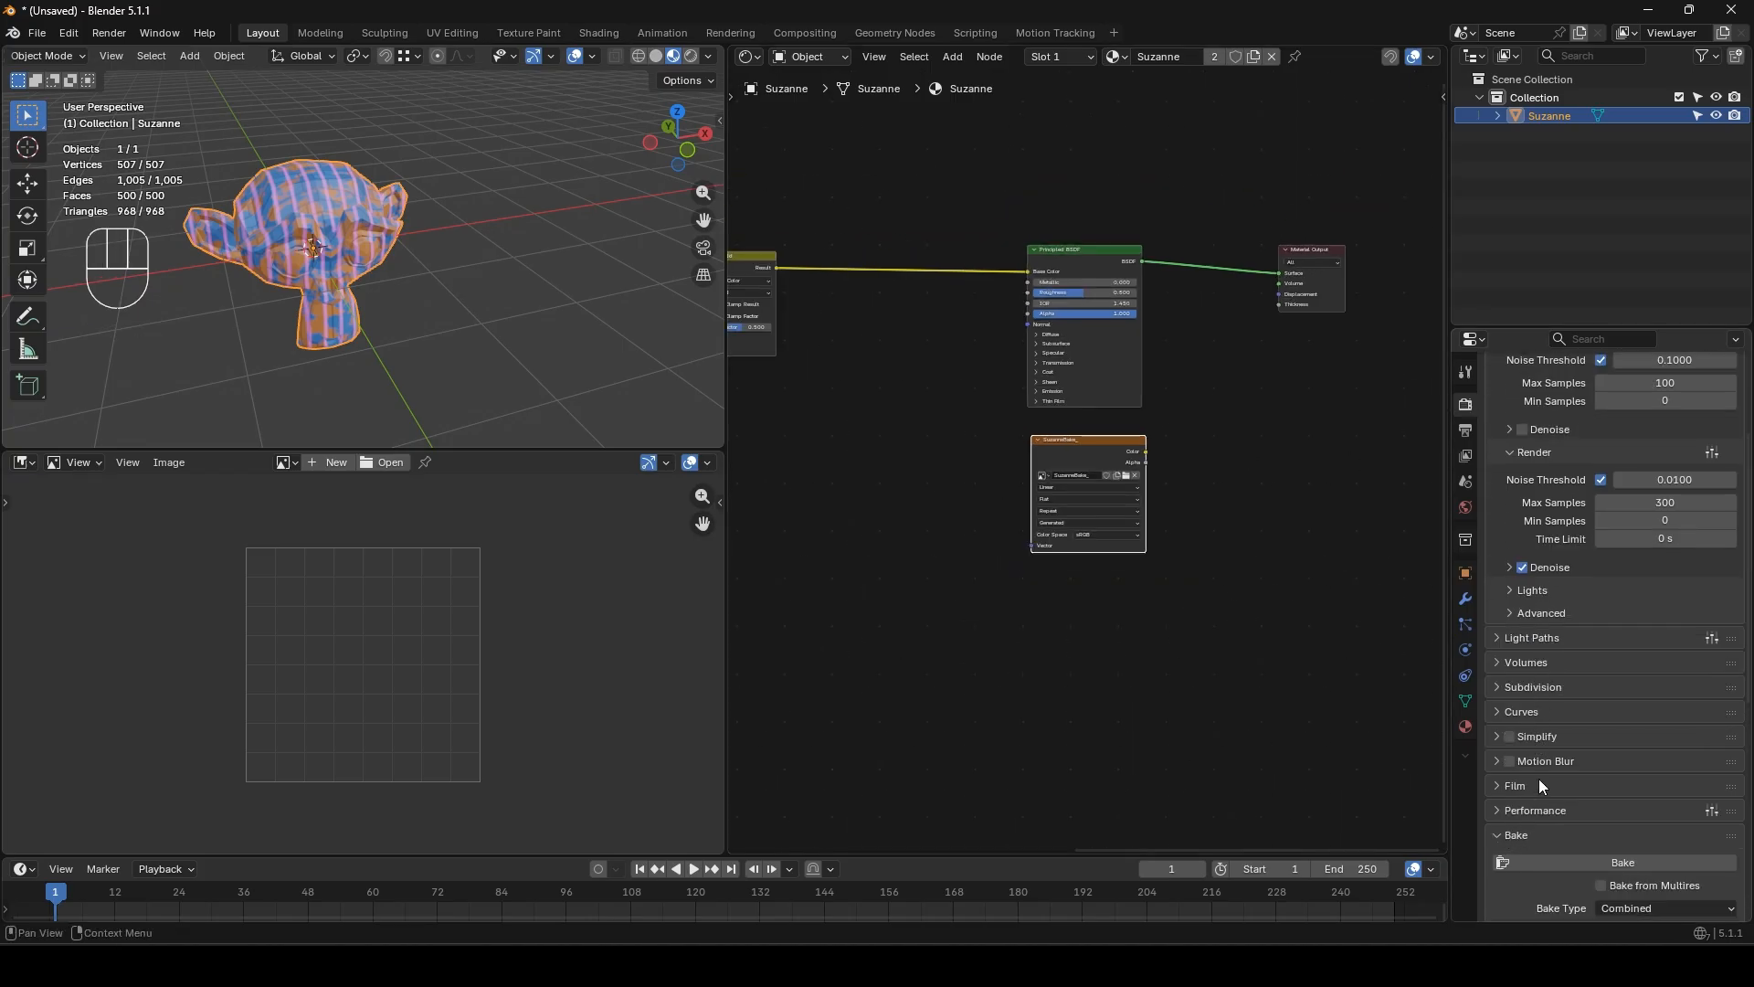
{"action": "scroll", "coordinate": [1538, 778], "scroll_direction": "down", "scroll_amount": 8}
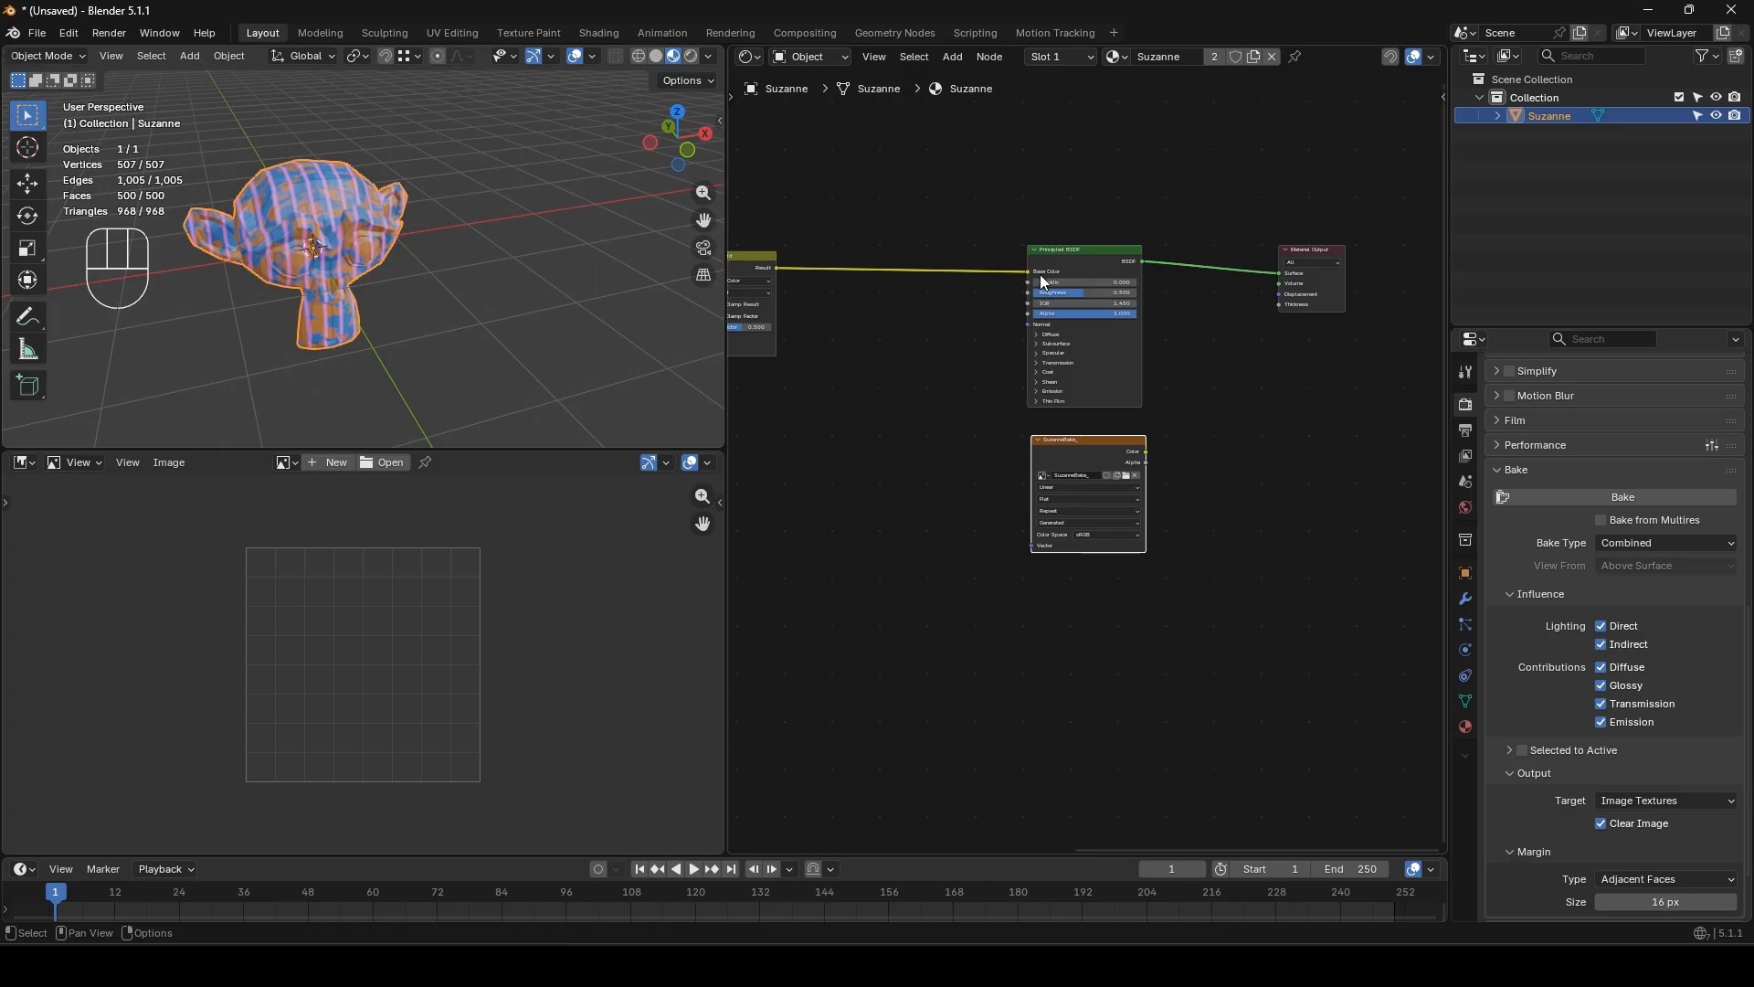
{"action": "left_click", "coordinate": [1637, 547]}
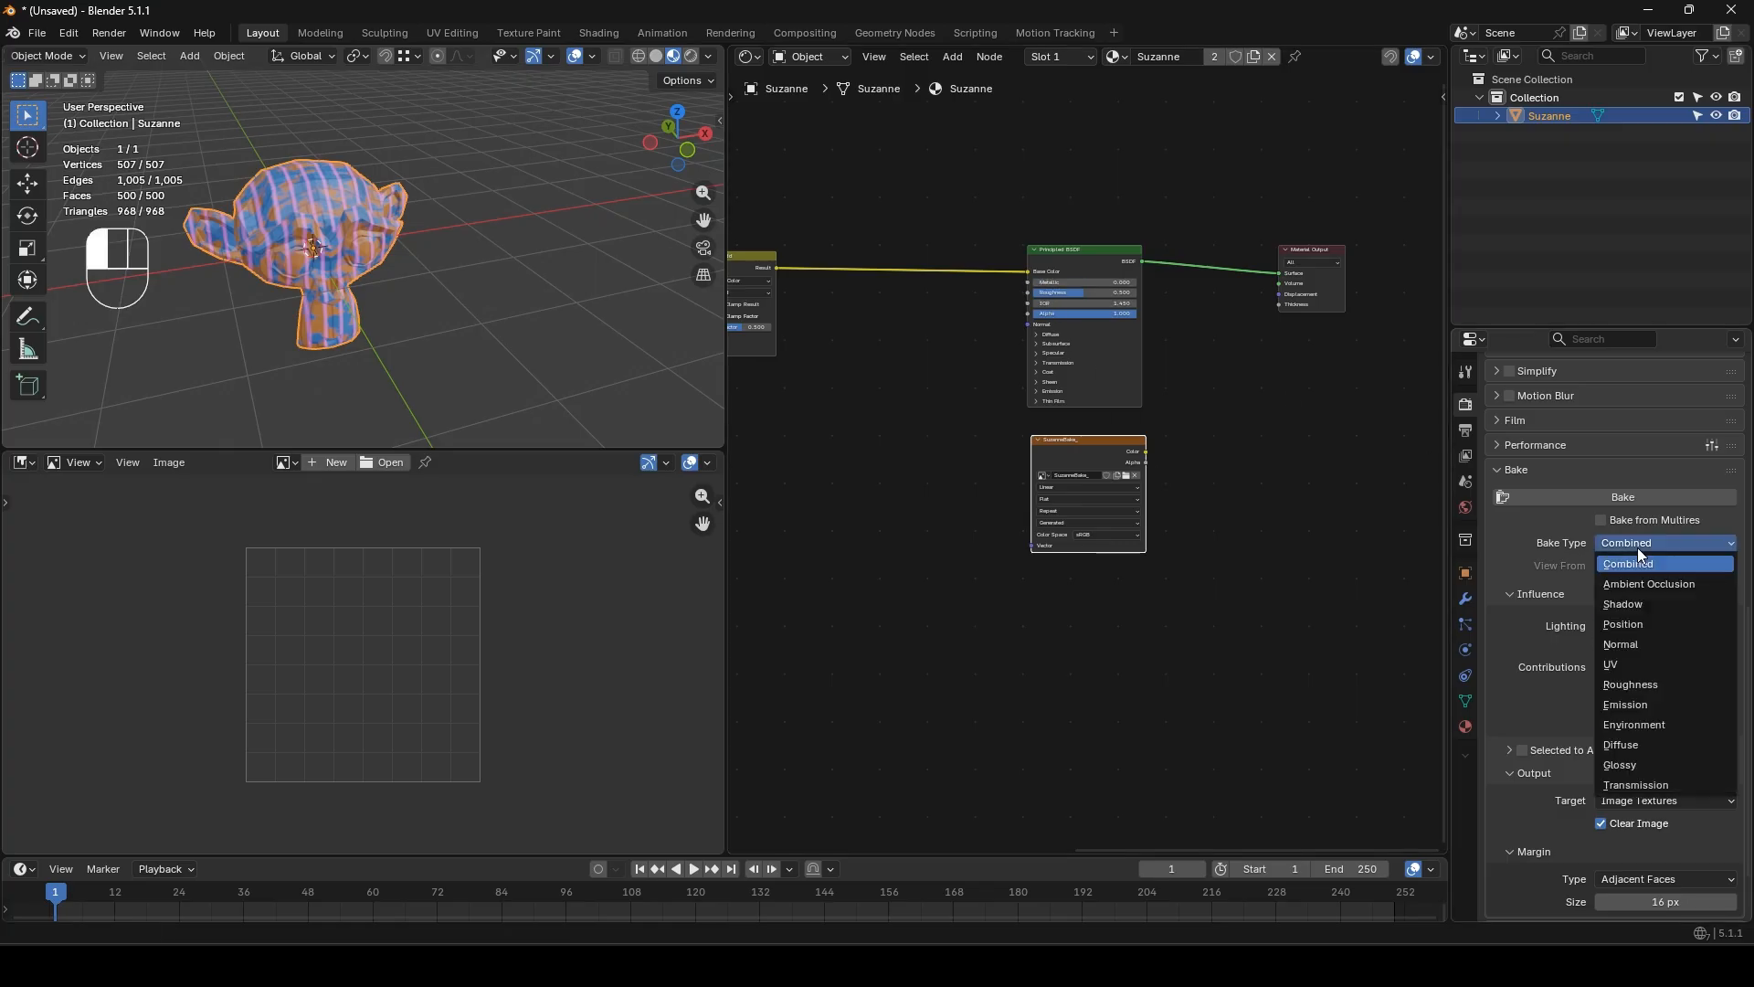
{"action": "left_click", "coordinate": [1652, 743]}
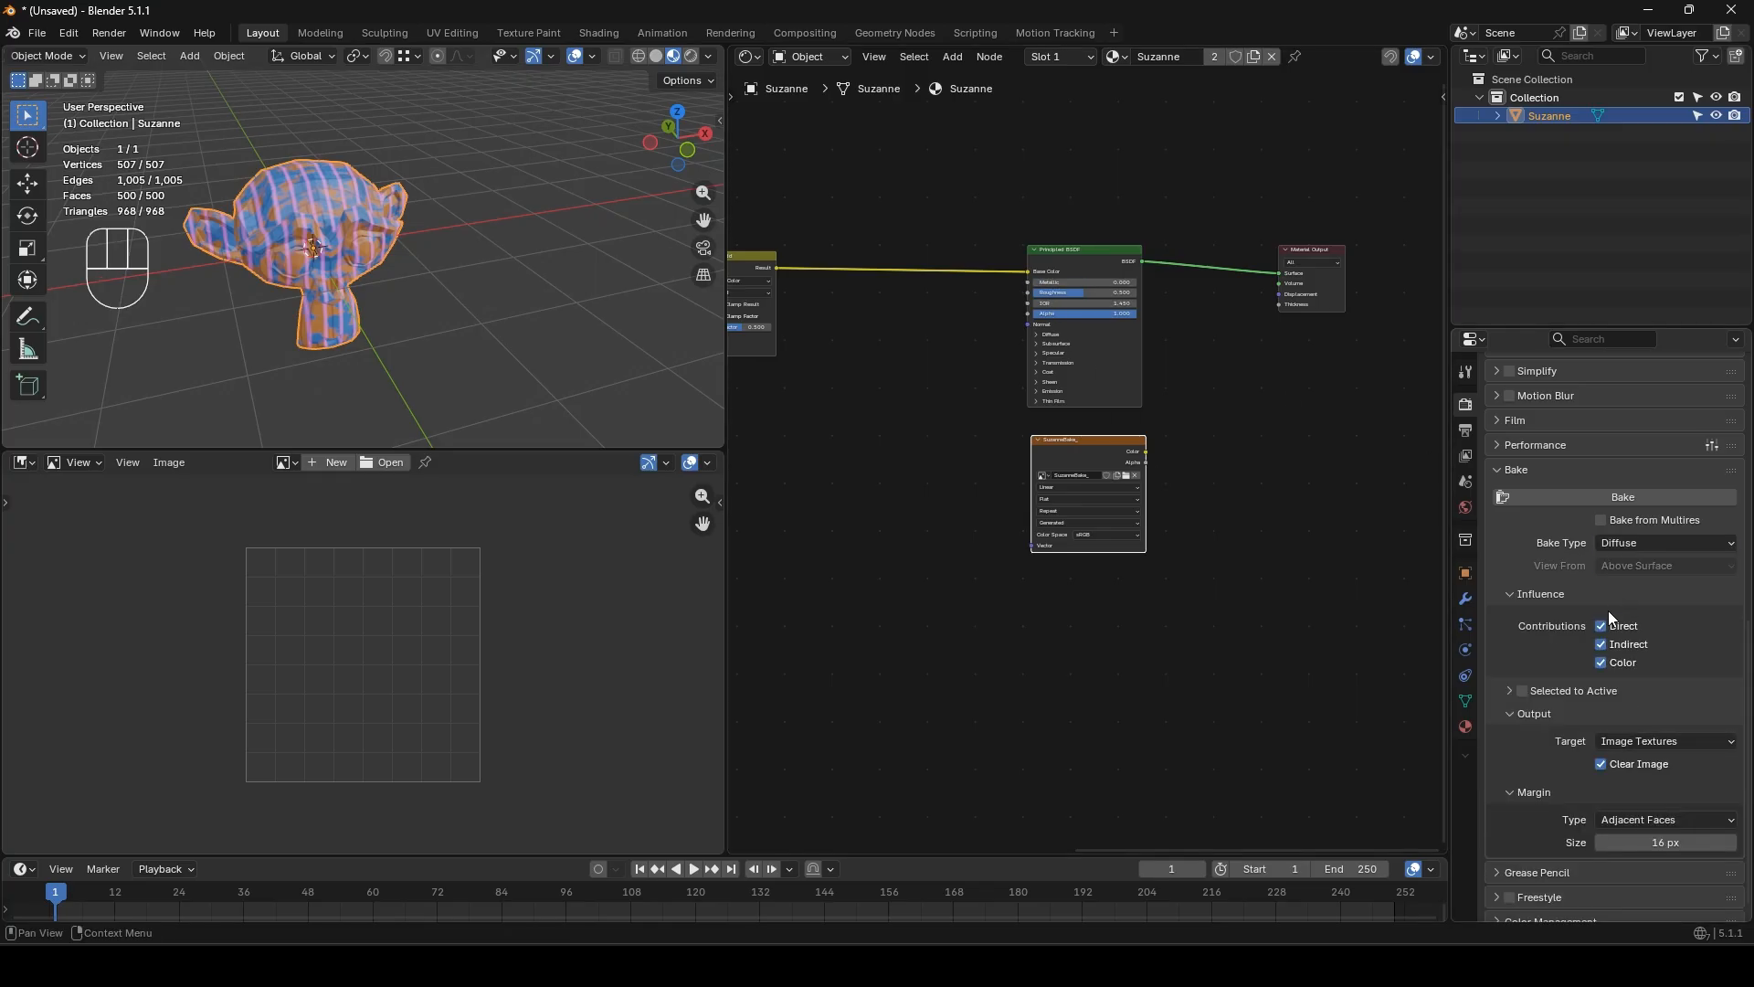
{"action": "left_click_drag", "start_coordinate": [1602, 626], "coordinate": [1604, 645]}
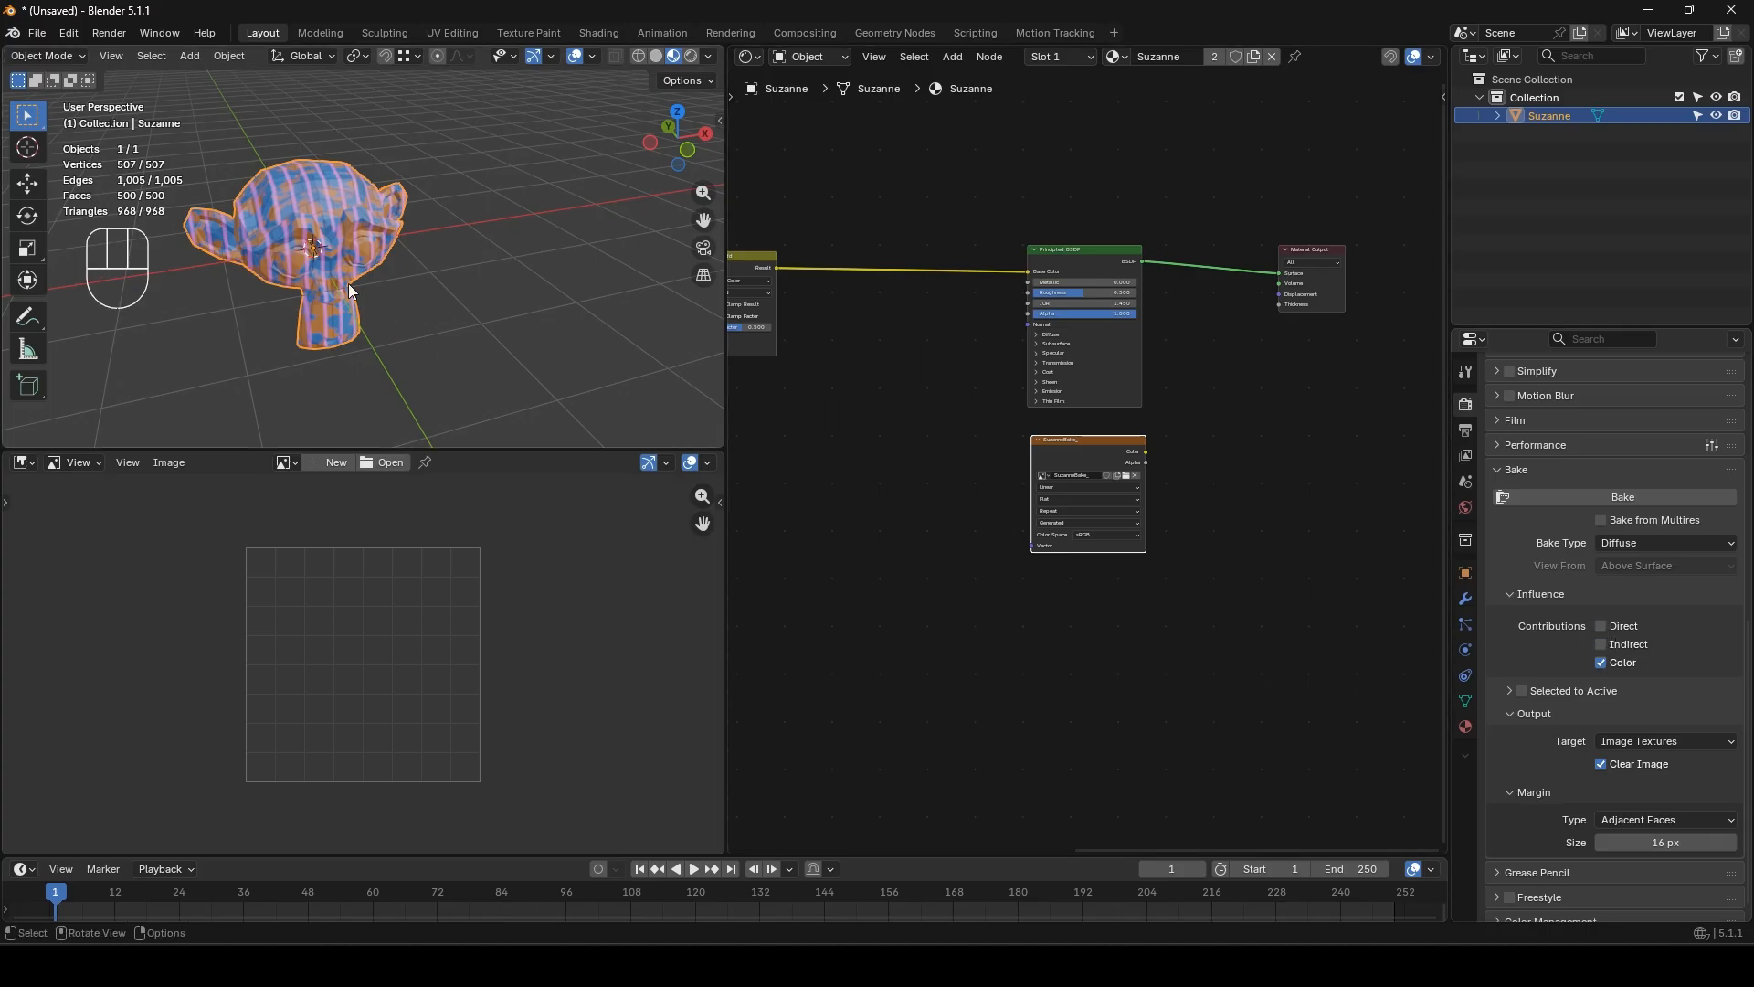
- Bake the monkey's diffuse color into the image of the selected SuzanneBake_ texture node
{"action": "left_click", "coordinate": [322, 242]}
{"action": "left_click", "coordinate": [1080, 445]}
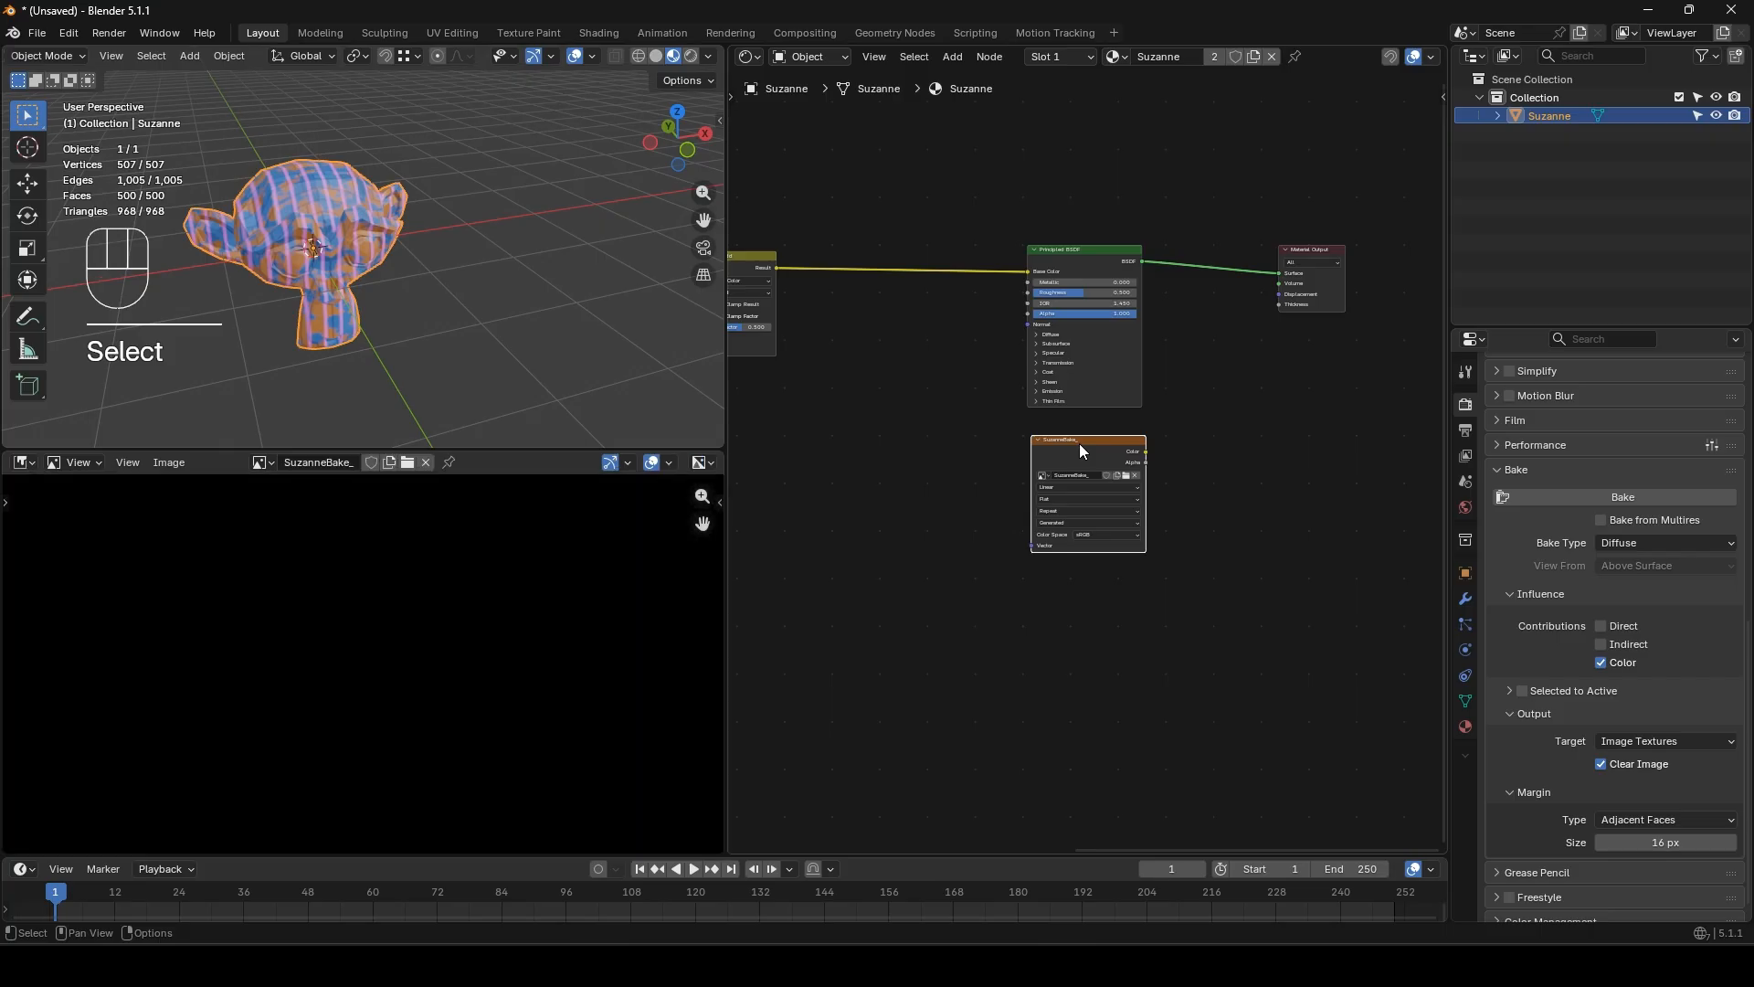
{"action": "scroll", "coordinate": [501, 617], "scroll_direction": "down", "scroll_amount": 4}
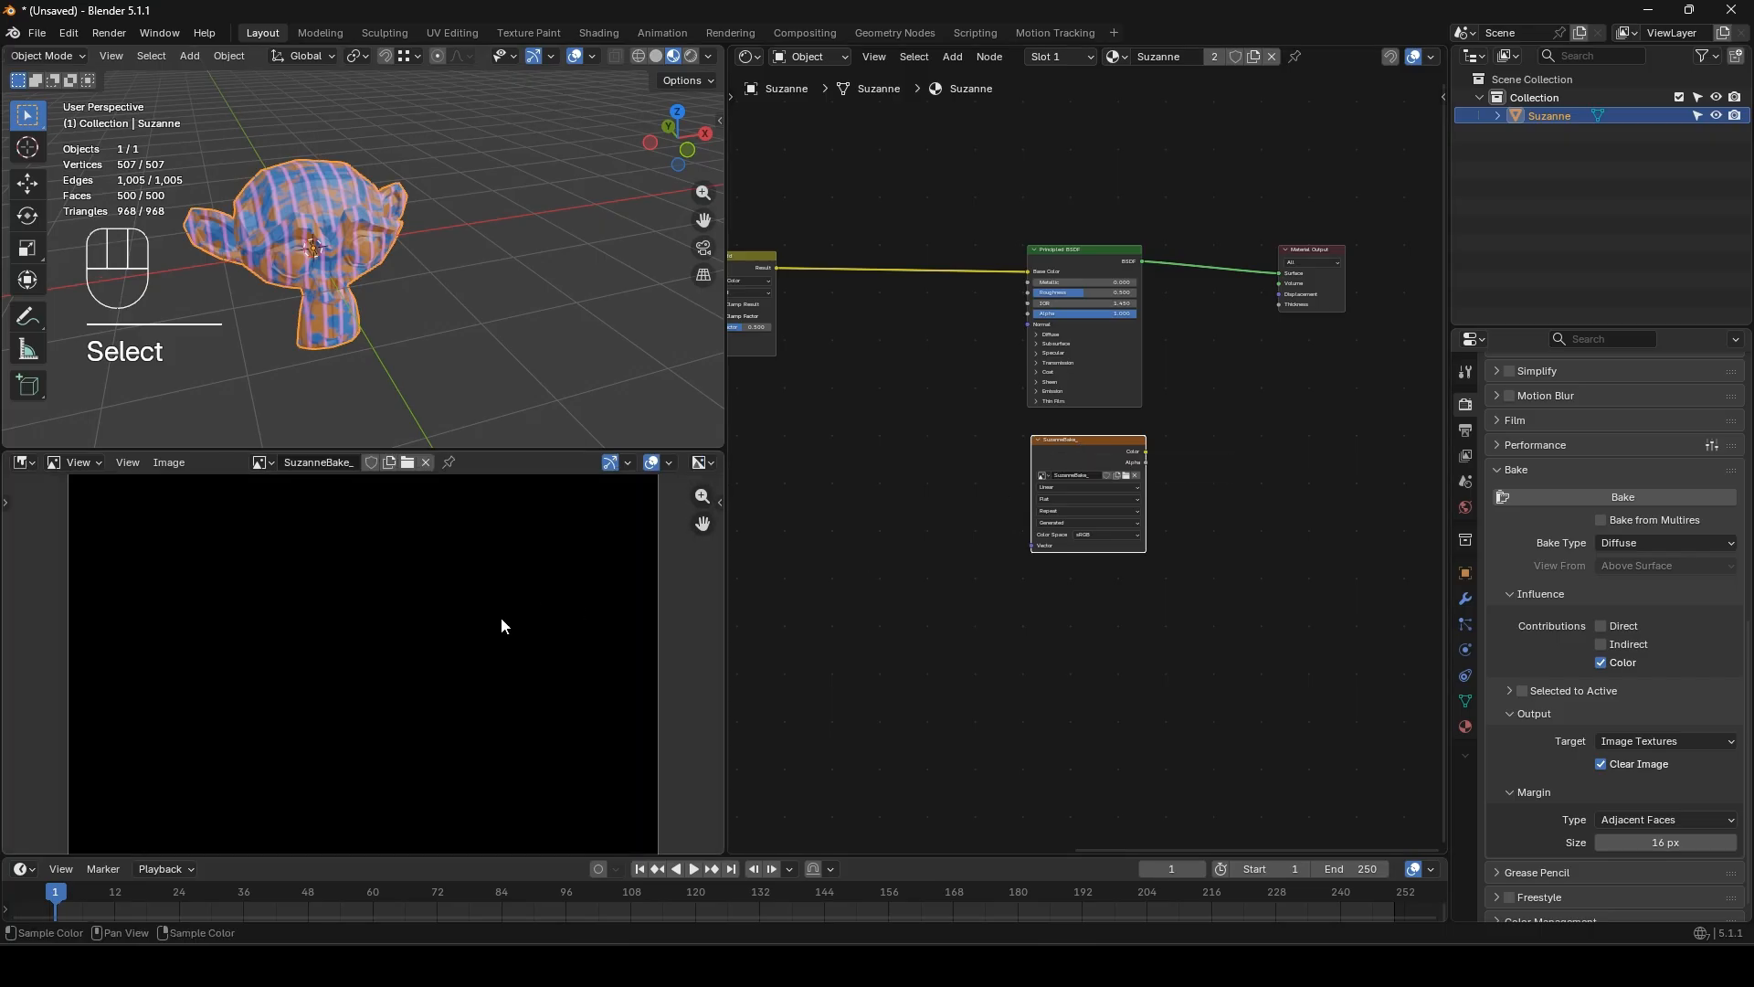
{"action": "left_click", "coordinate": [1603, 495]}
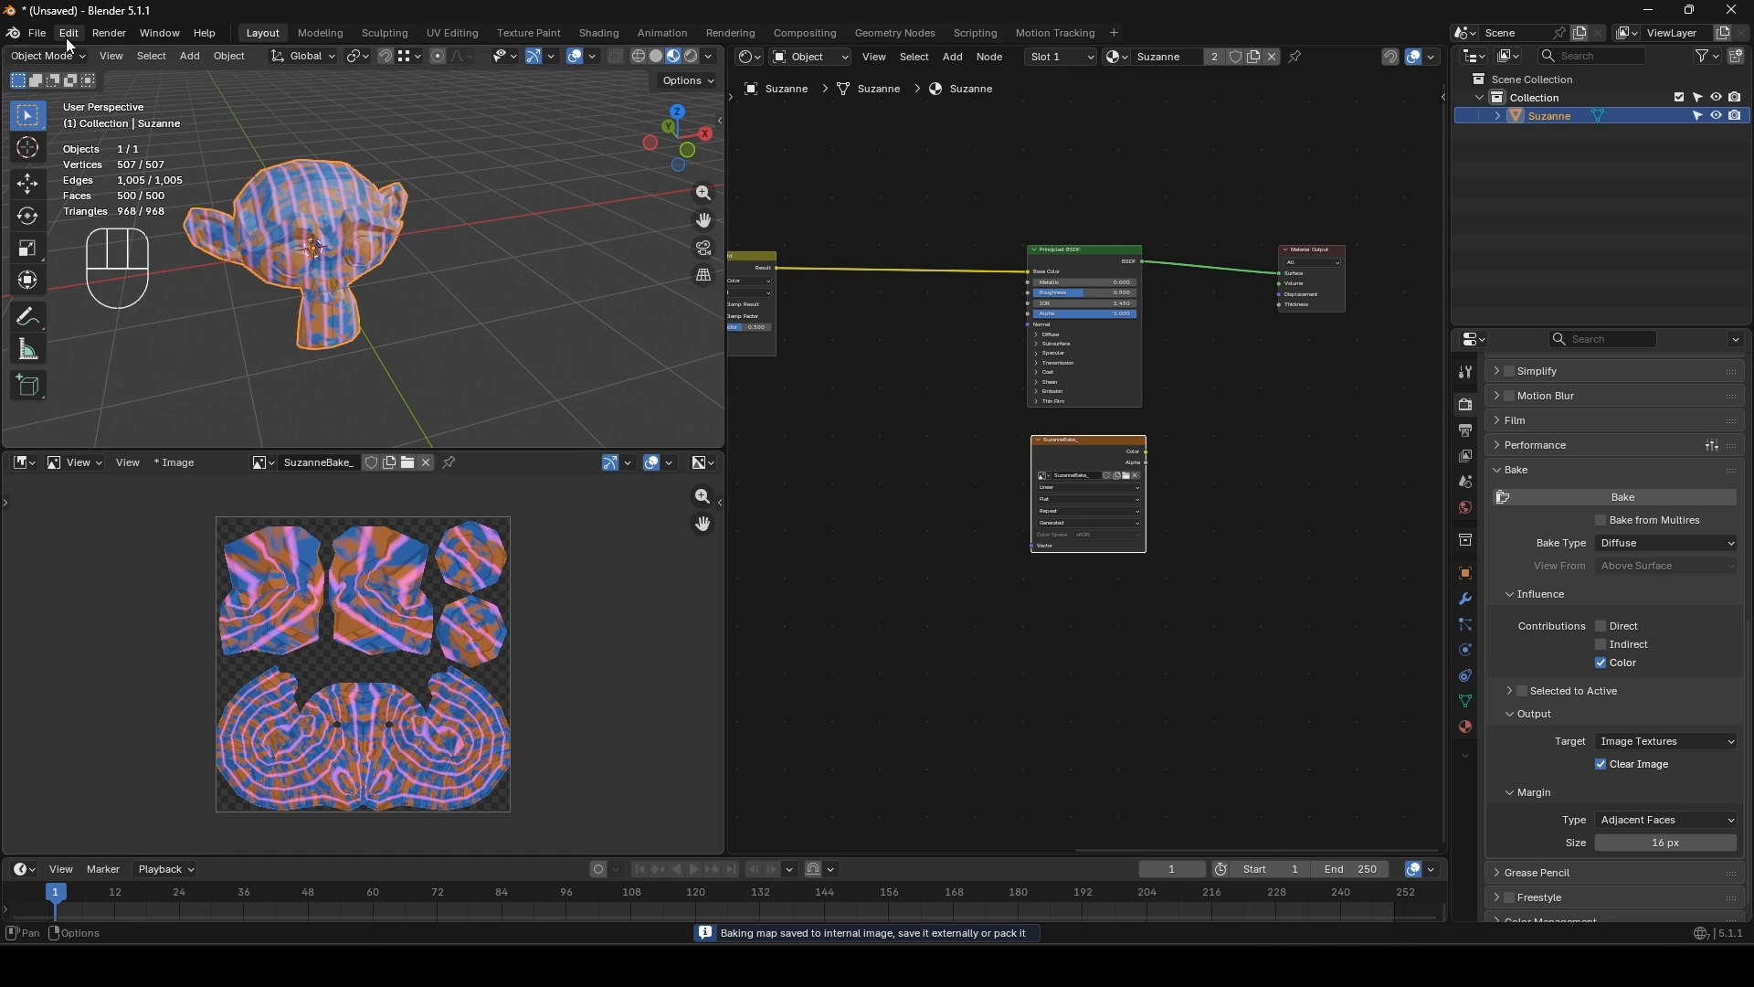
- Start saving the Blender file and create and enter a TextureBakingTutorial folder inside Downloads
{"action": "left_click", "coordinate": [37, 34]}
{"action": "left_click", "coordinate": [85, 170]}
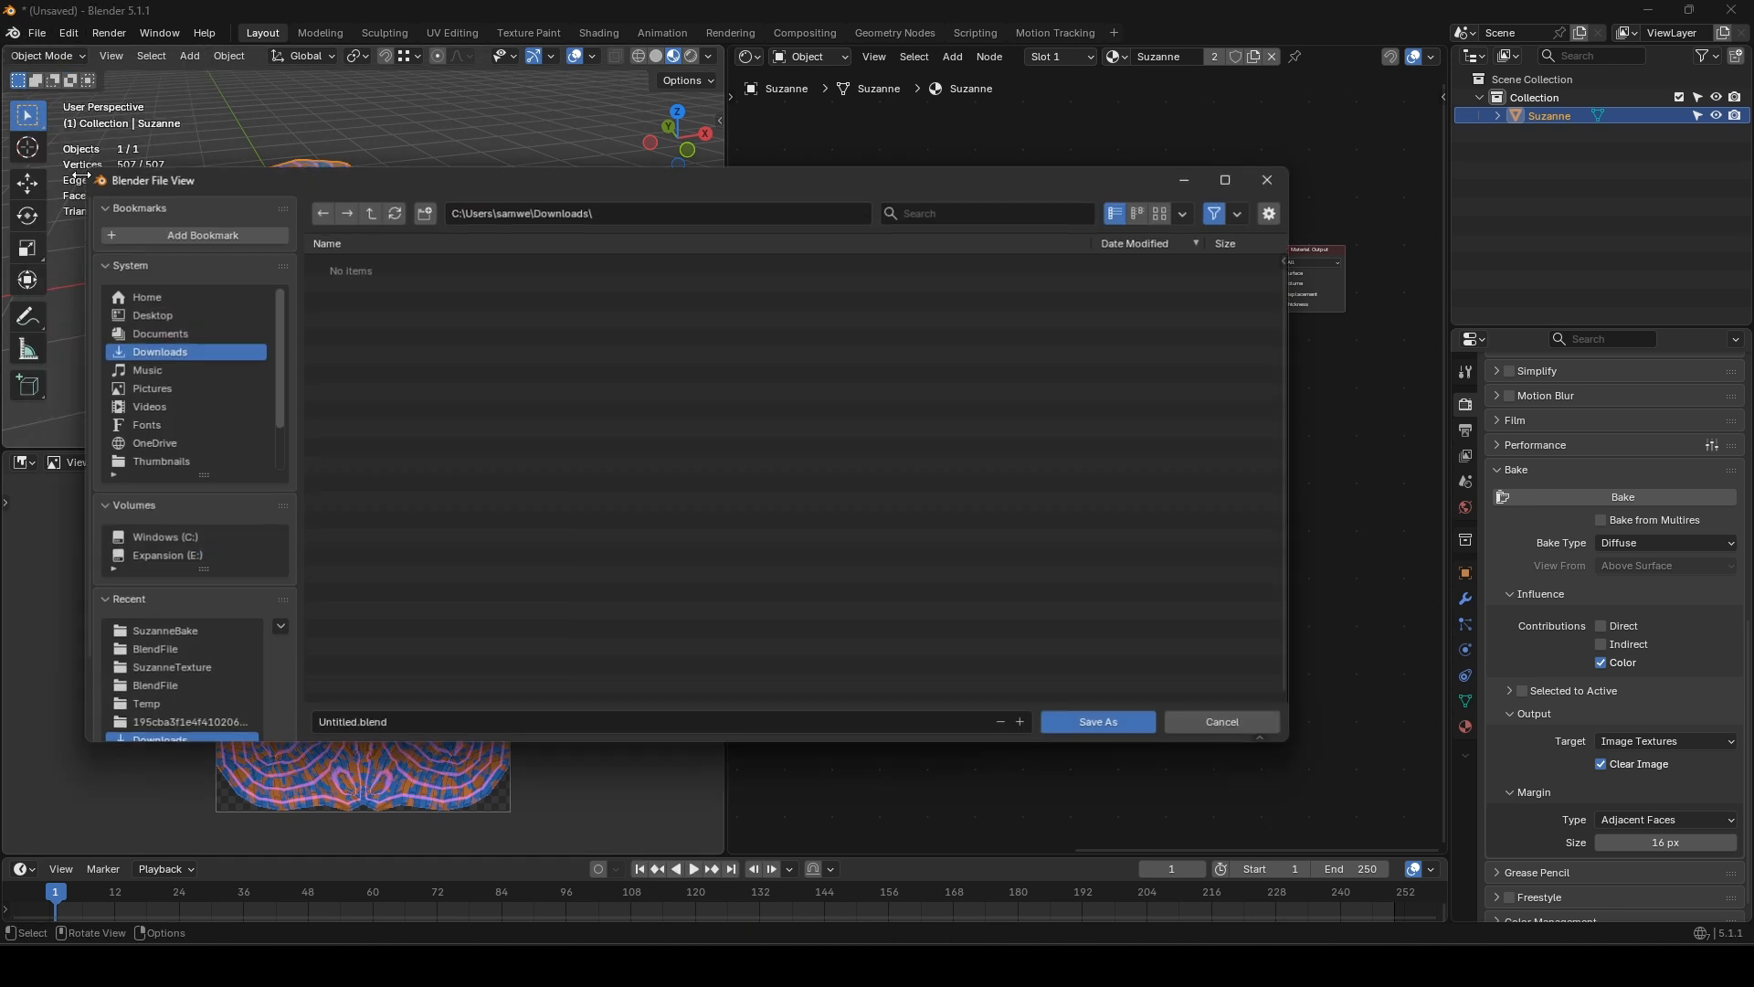
{"action": "left_click", "coordinate": [425, 213]}
{"action": "type", "text": "B"}
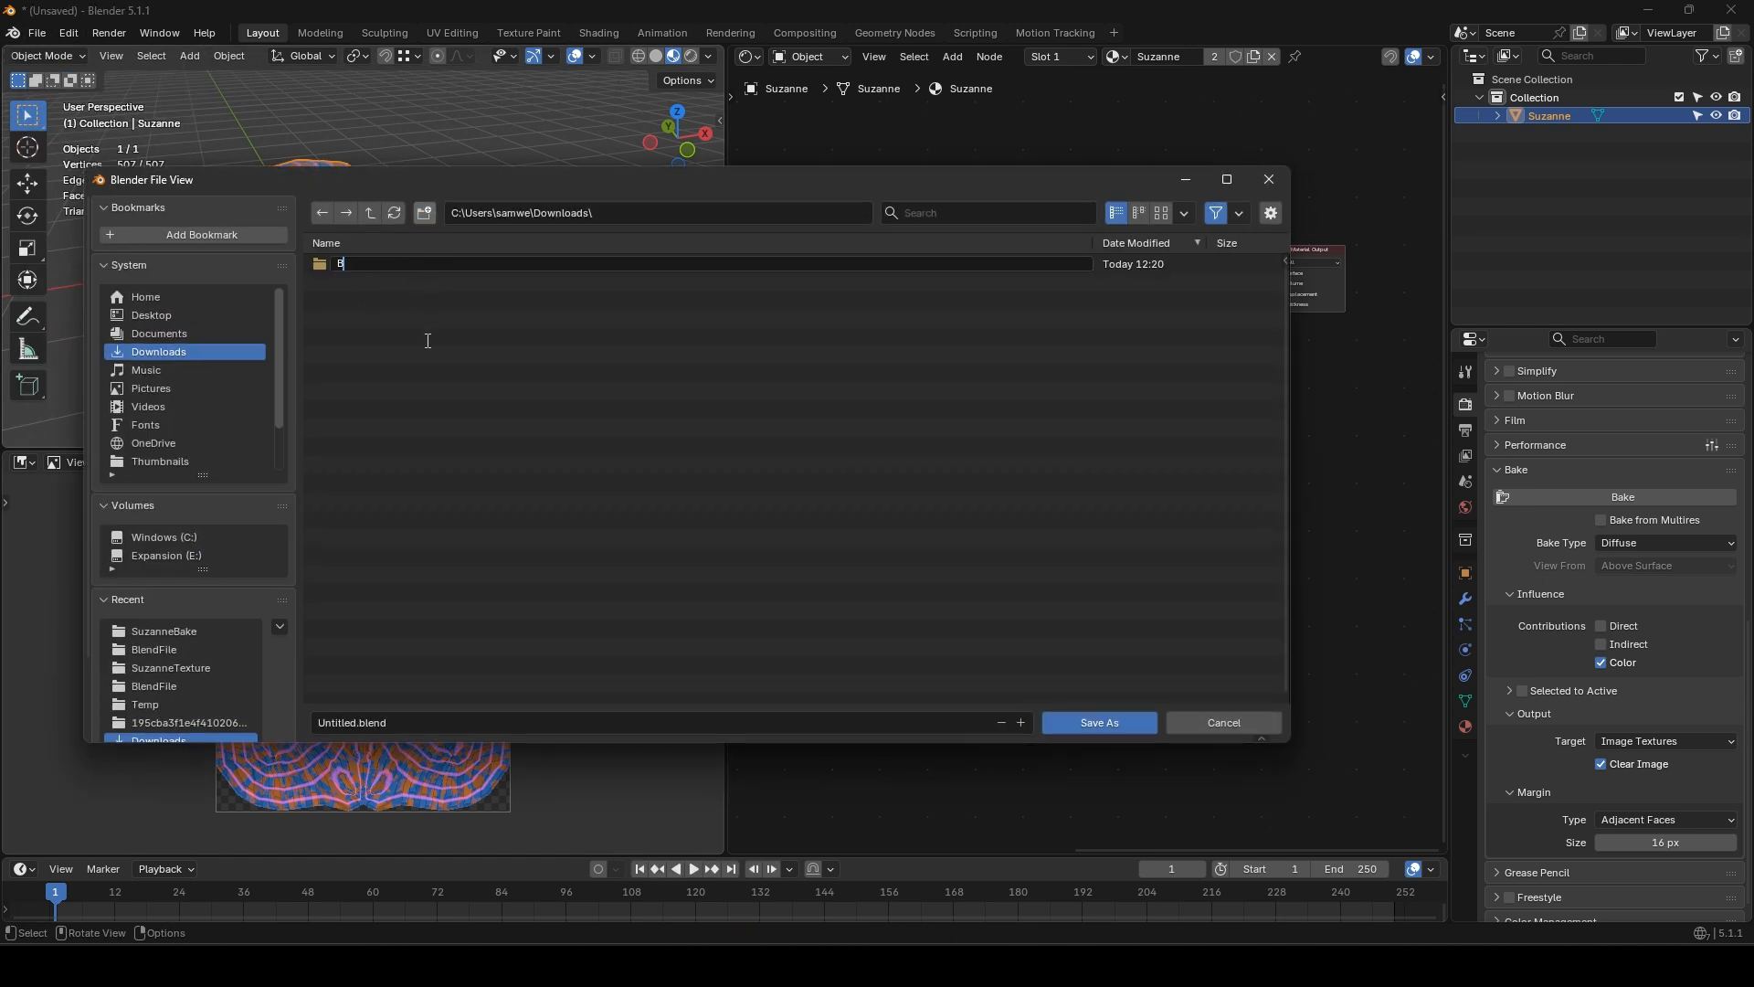
{"action": "type", "text": "Ima"}
{"action": "type", "text": "l"}
{"action": "key", "text": "Return"}
{"action": "double_click", "coordinate": [381, 263]}
- Create a BlendFile subfolder and save the project in it as TextureBaking.blend
{"action": "left_click", "coordinate": [425, 213]}
{"action": "type", "text": "BlendFile"}
{"action": "key", "text": "Return"}
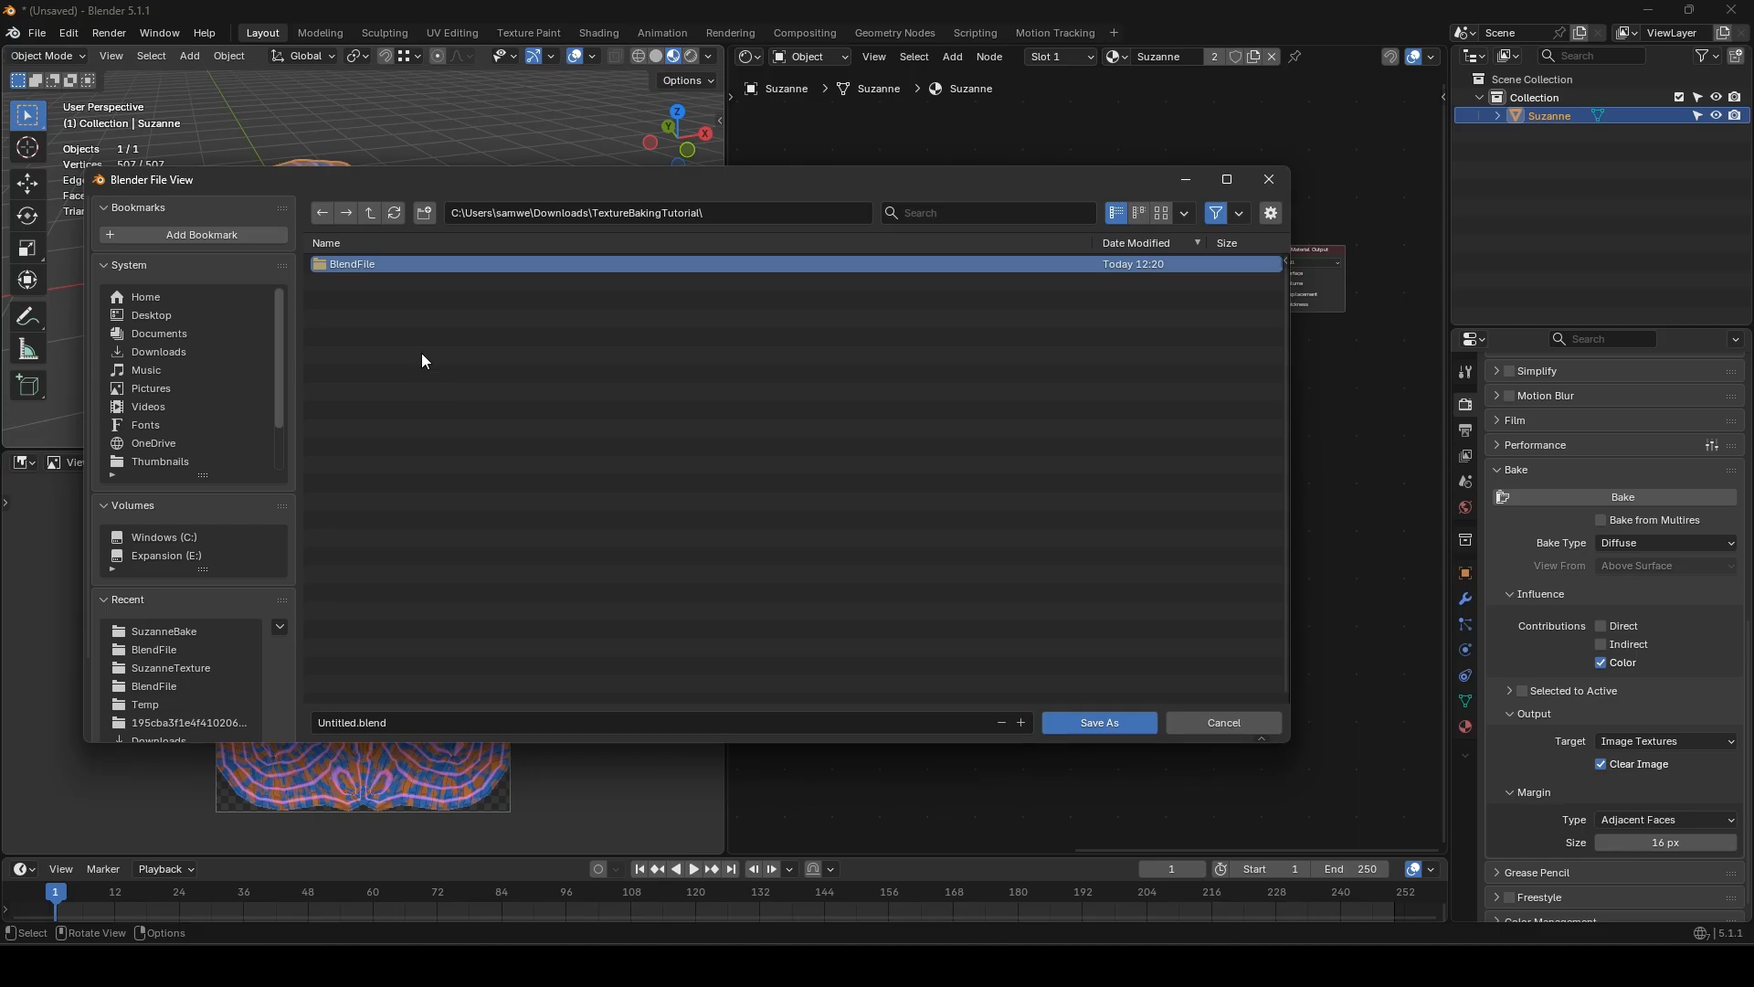
{"action": "double_click", "coordinate": [360, 263]}
{"action": "left_click", "coordinate": [365, 722]}
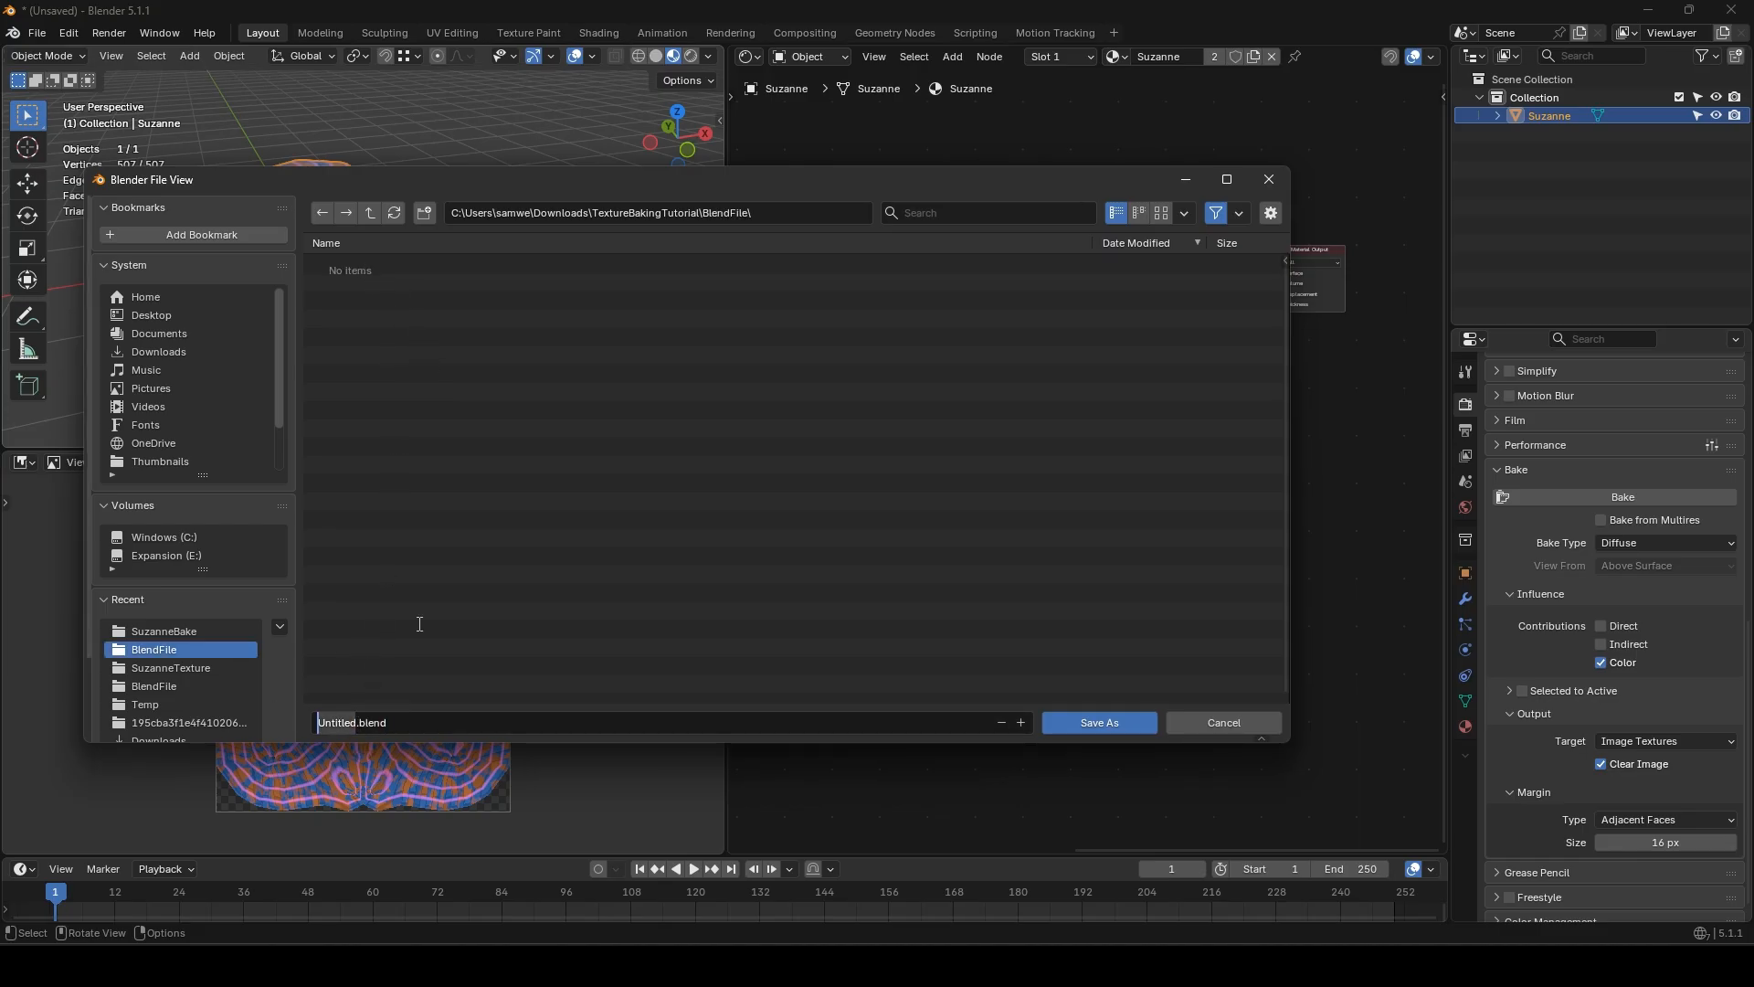
{"action": "type", "text": "TextureBaking"}
{"action": "key", "text": "Return"}
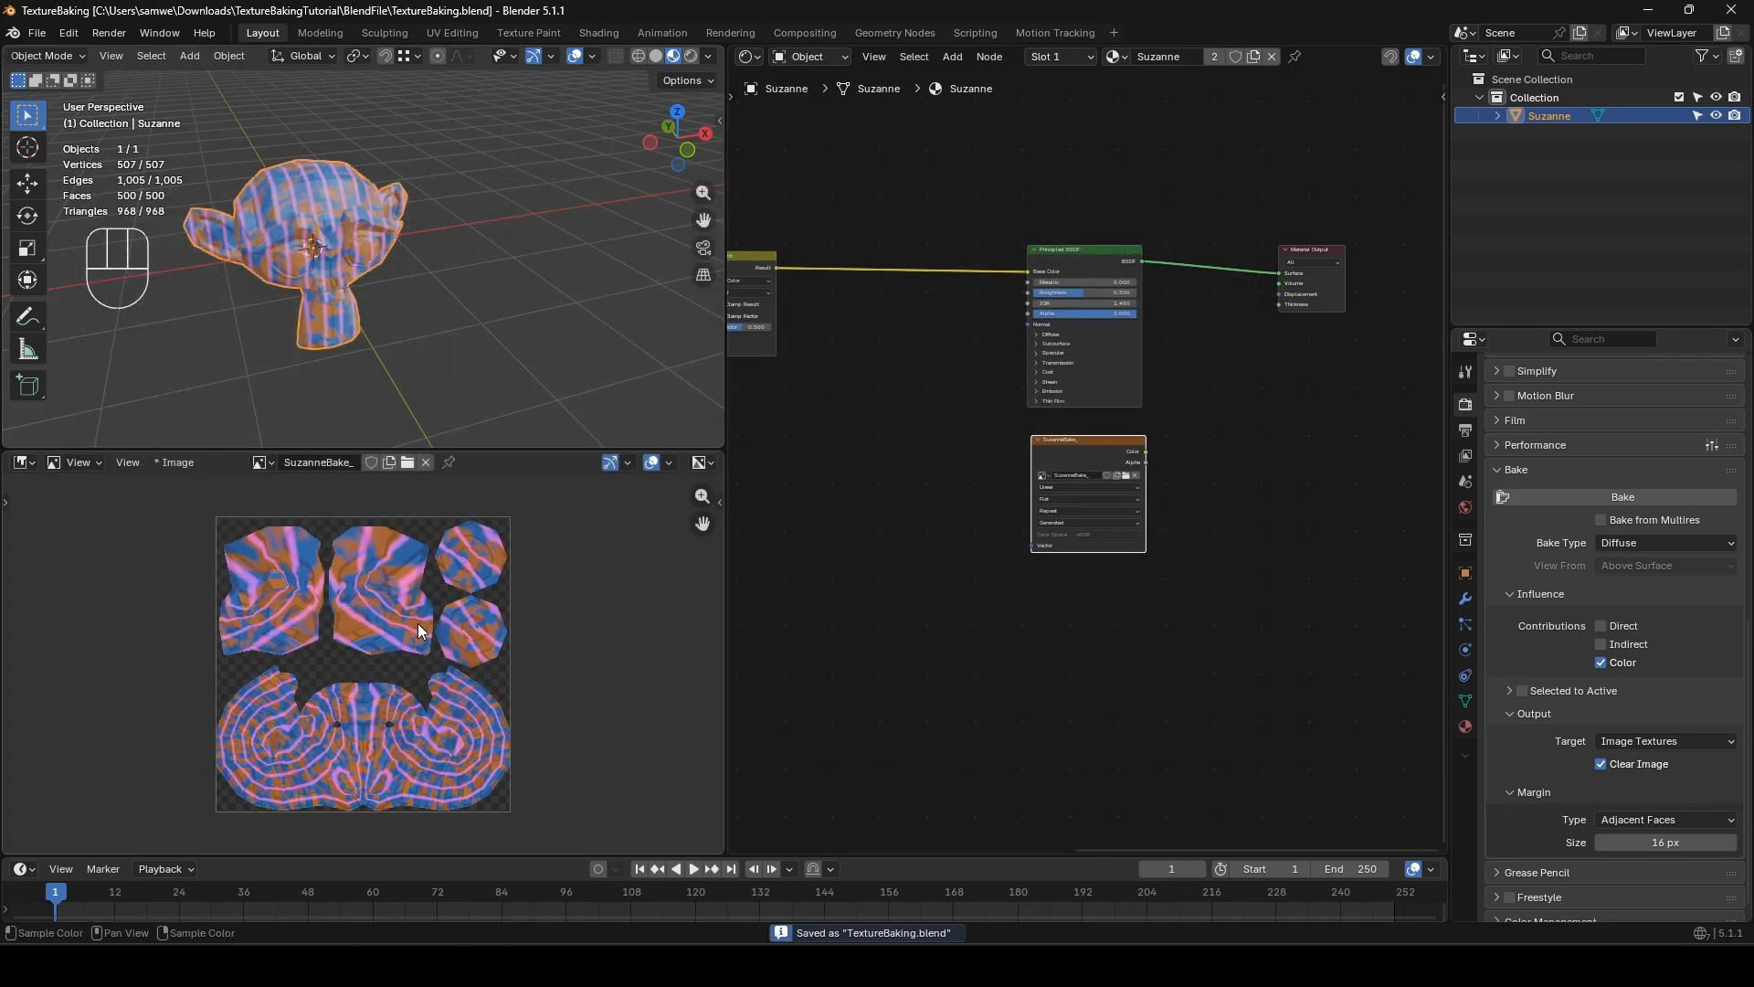
- Start saving the baked image and create and enter a SuzanneBake folder inside TextureBakingTutorial
{"action": "left_click", "coordinate": [168, 462]}
{"action": "left_click", "coordinate": [216, 667]}
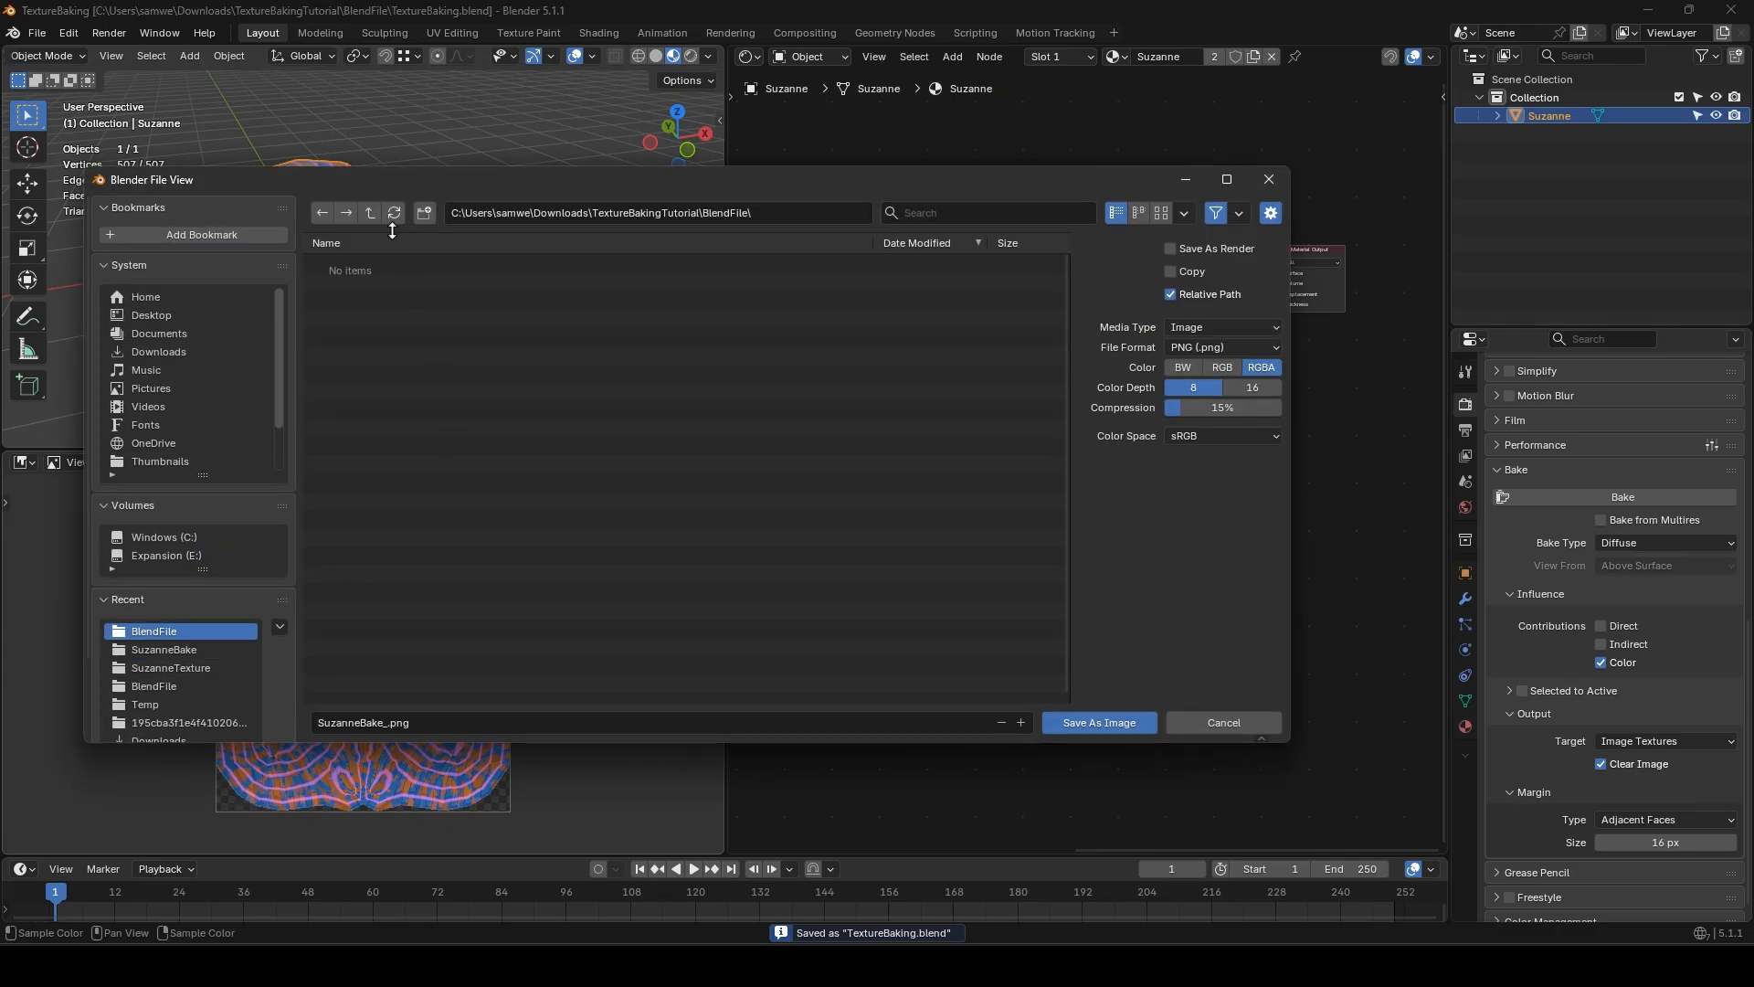
{"action": "left_click", "coordinate": [371, 214]}
{"action": "left_click", "coordinate": [424, 213]}
{"action": "type", "text": "SuzanneBake"}
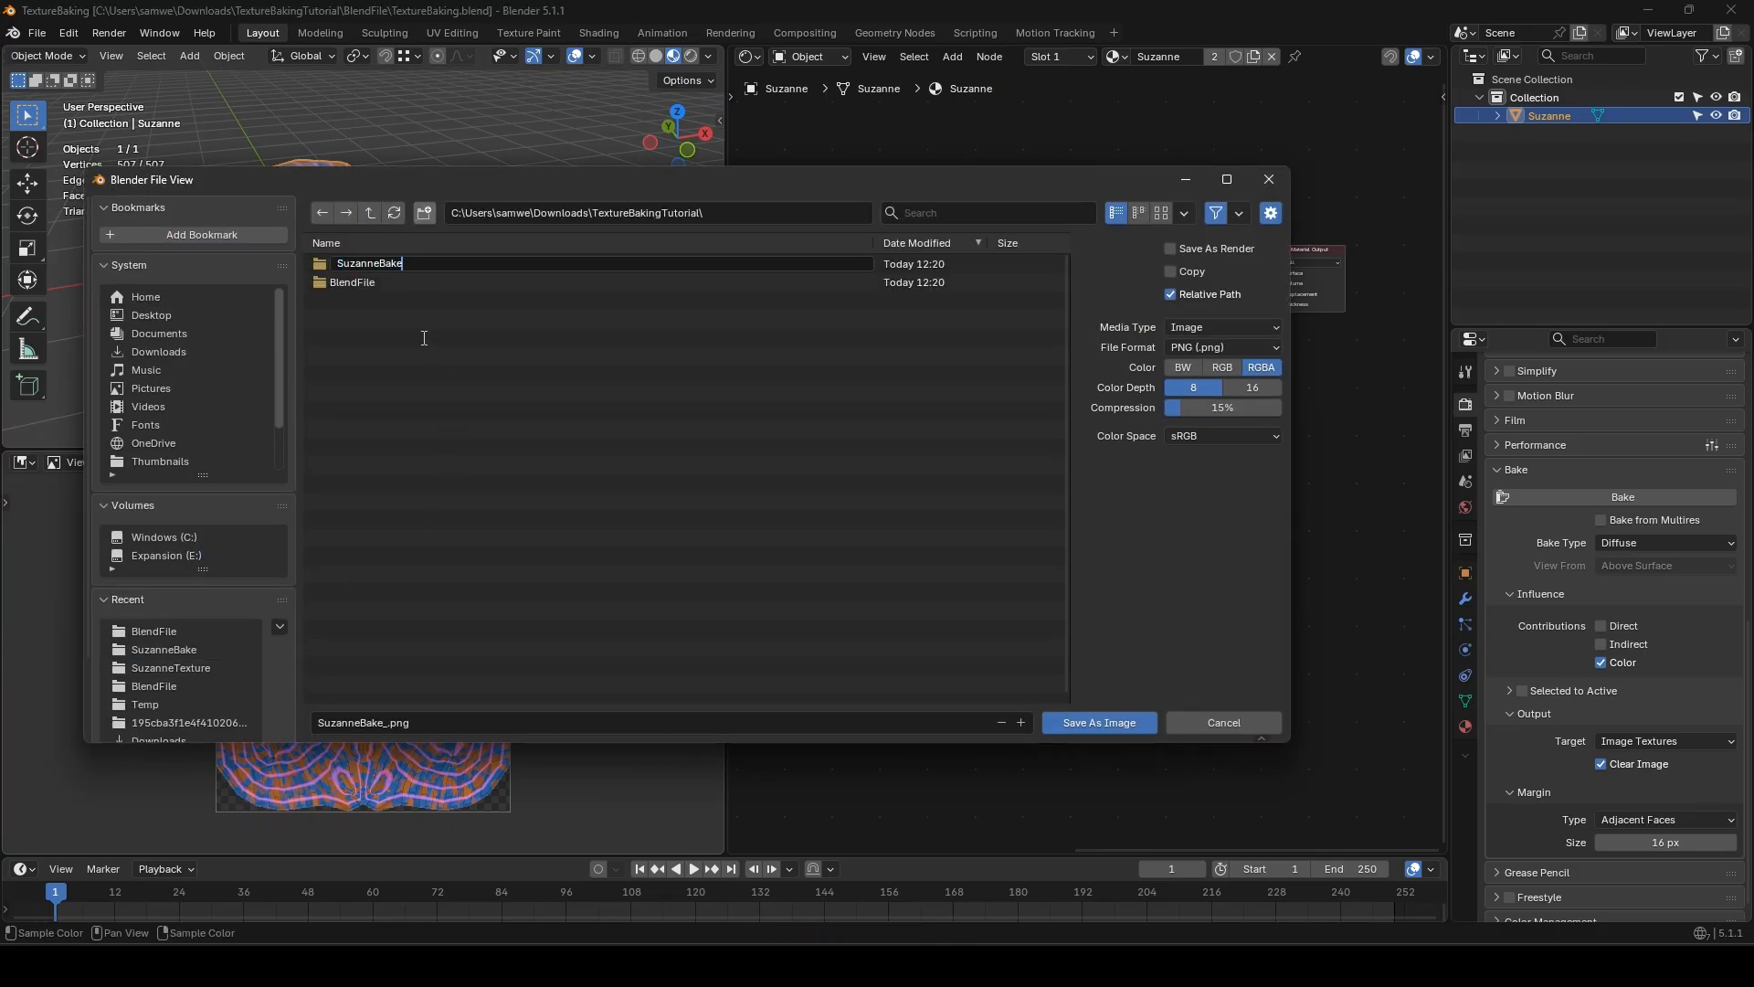
{"action": "key", "text": "Return"}
{"action": "left_click", "coordinate": [385, 264]}
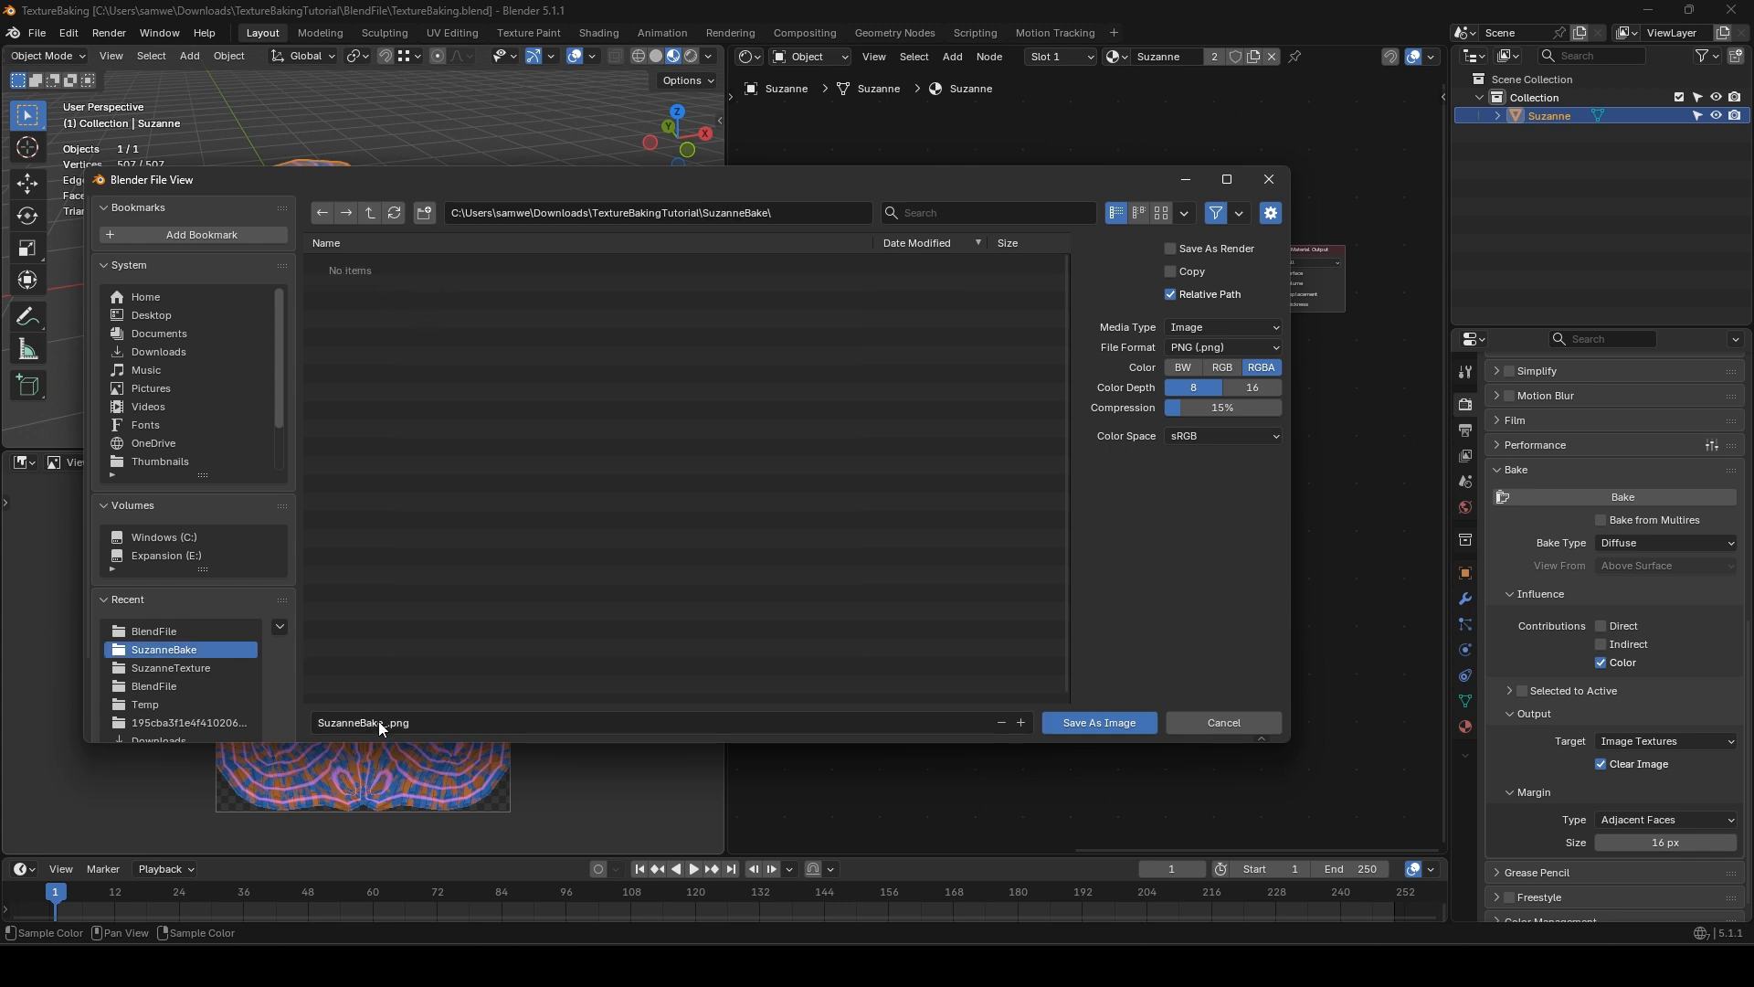
- Save the baked diffuse image as SuzanneBake_D.png
{"action": "left_click", "coordinate": [390, 723]}
{"action": "left_click", "coordinate": [389, 722]}
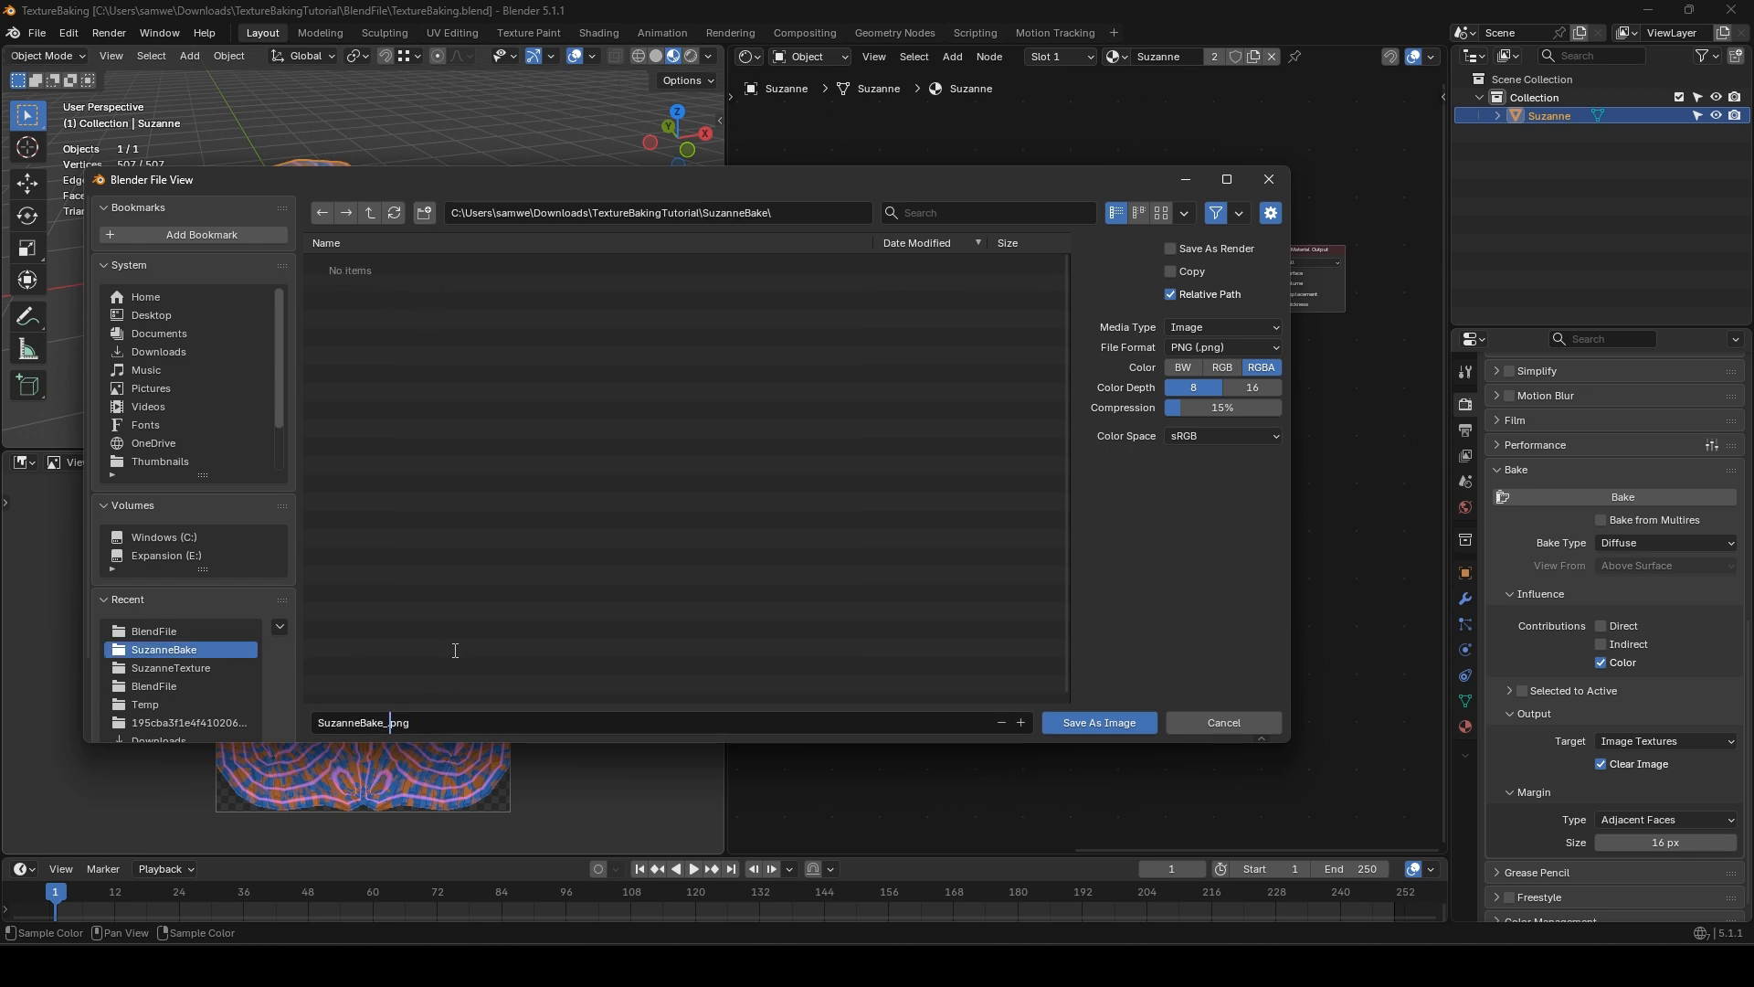
{"action": "type", "text": "BC"}
{"action": "key", "text": "BackSpace"}
{"action": "key", "text": "BackSpace"}
{"action": "type", "text": "D"}
{"action": "left_click", "coordinate": [1099, 722]}
- Connect the Brick Texture's Factor to the Principled BSDF's Roughness and keep the BSDF routed to the Material Output
{"action": "middle_click_drag", "start_coordinate": [884, 493], "coordinate": [1038, 522]}
{"action": "middle_click_drag", "start_coordinate": [877, 477], "coordinate": [1024, 624]}
{"action": "scroll", "coordinate": [1200, 539], "scroll_direction": "down", "scroll_amount": 3}
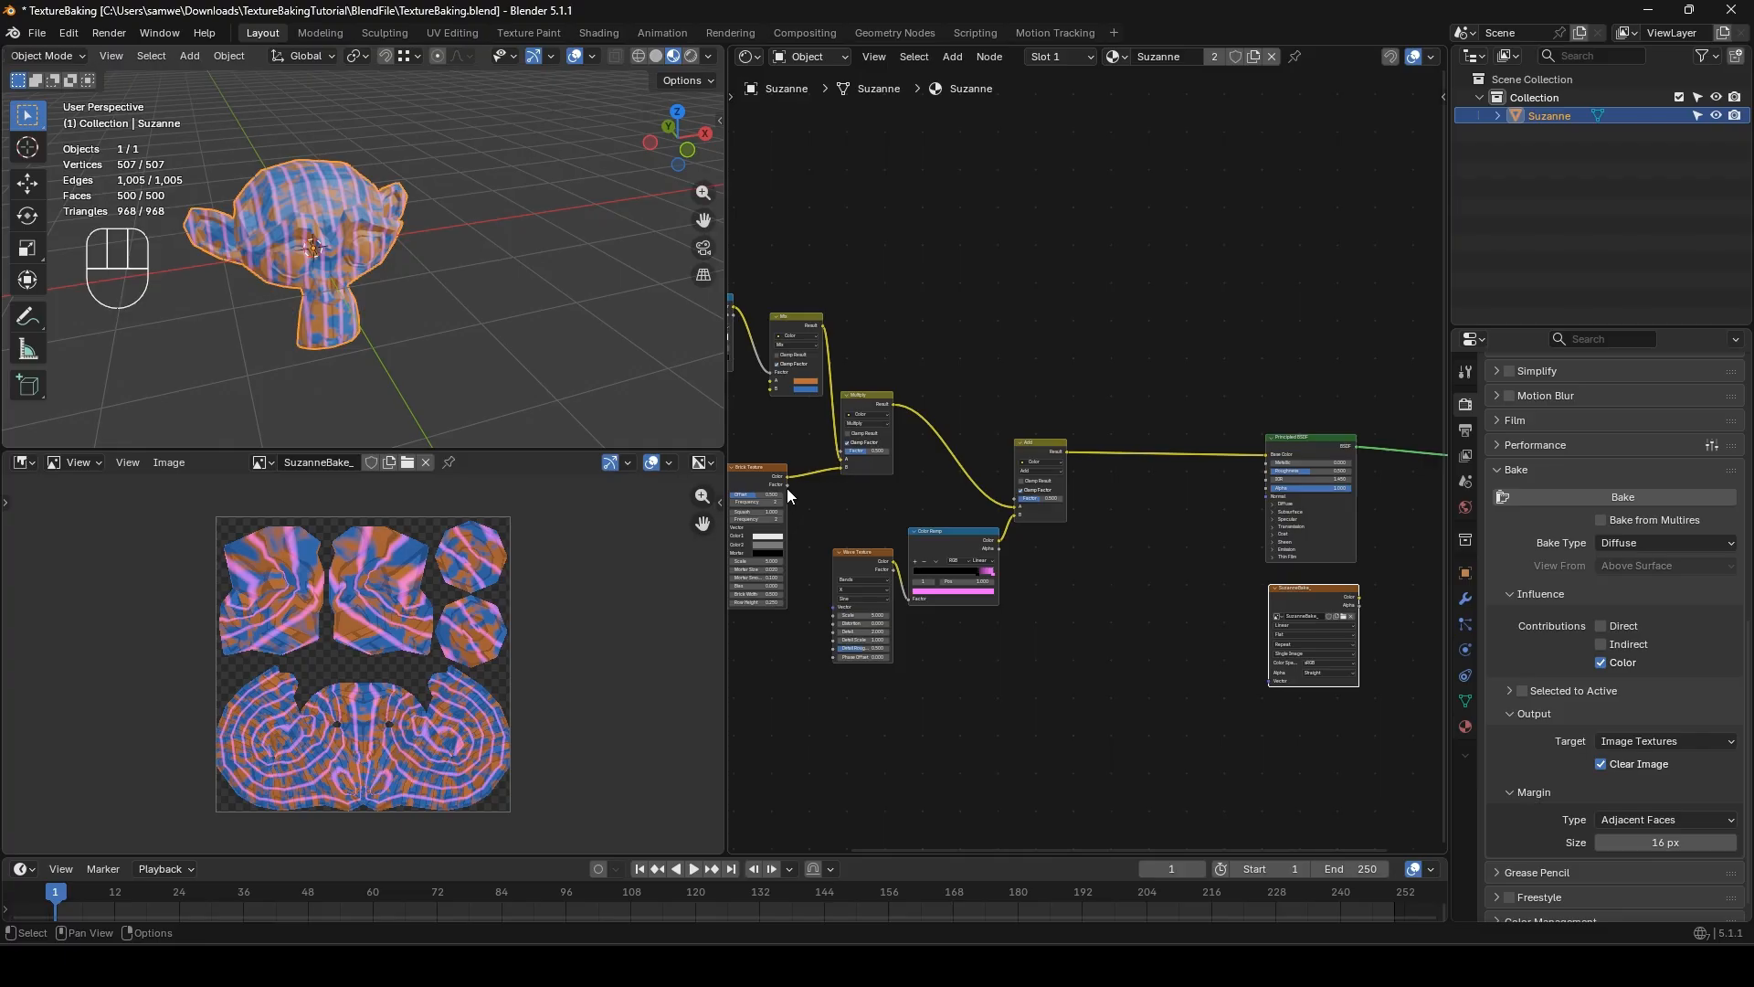
{"action": "left_click", "coordinate": [769, 465], "text": "ctrl+shift"}
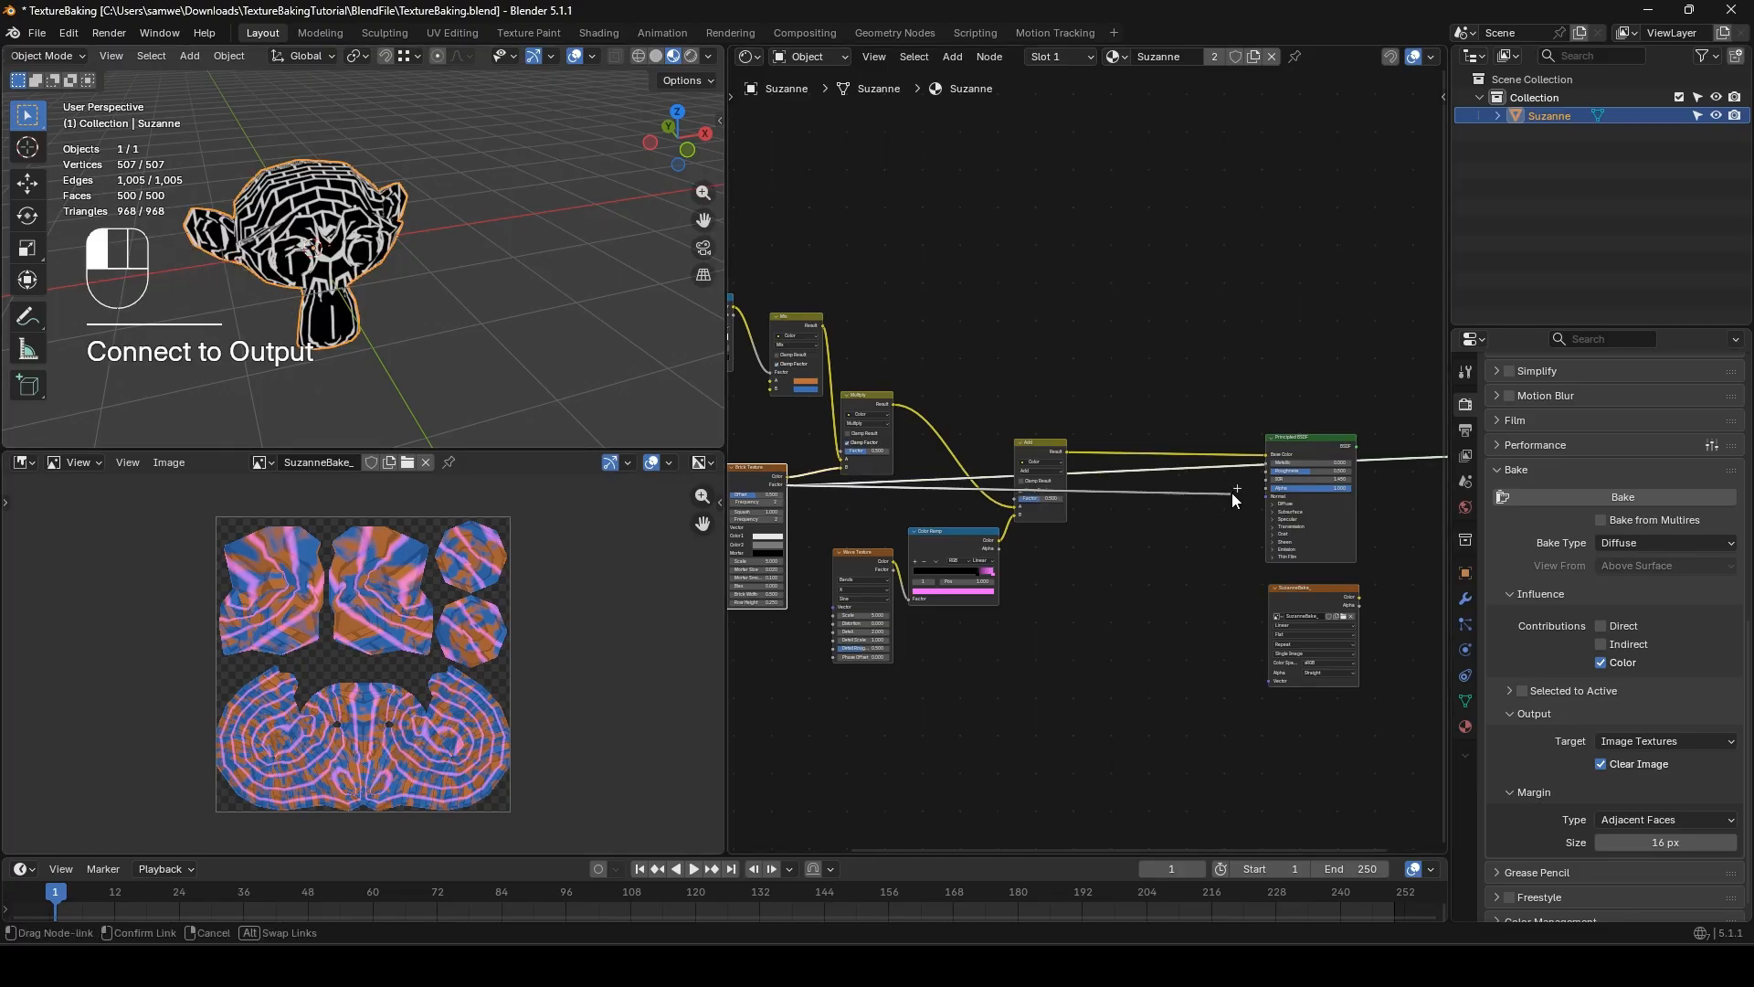
{"action": "left_click", "coordinate": [1302, 438], "text": "ctrl+shift"}
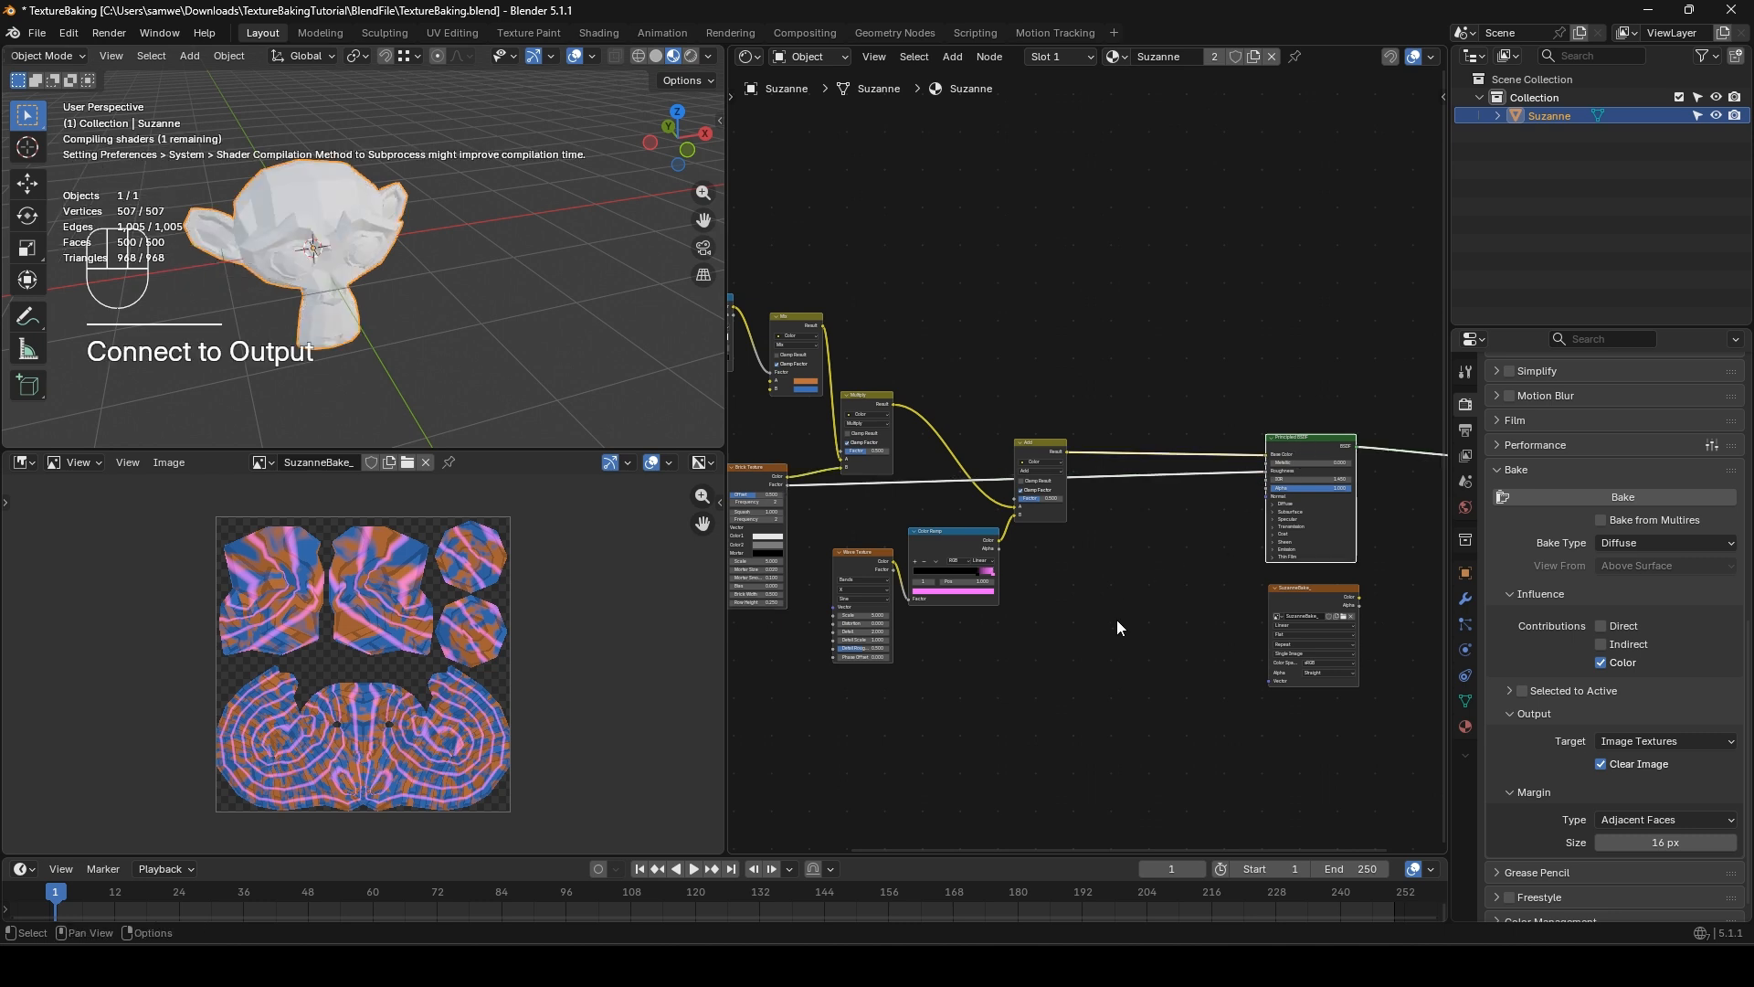
- Bake the material with bake type Roughness into the selected SuzanneBake_ image node
{"action": "left_click", "coordinate": [1307, 593]}
{"action": "left_click", "coordinate": [1646, 543]}
{"action": "left_click", "coordinate": [1655, 683]}
{"action": "middle_click_drag", "start_coordinate": [1365, 676], "coordinate": [1242, 653]}
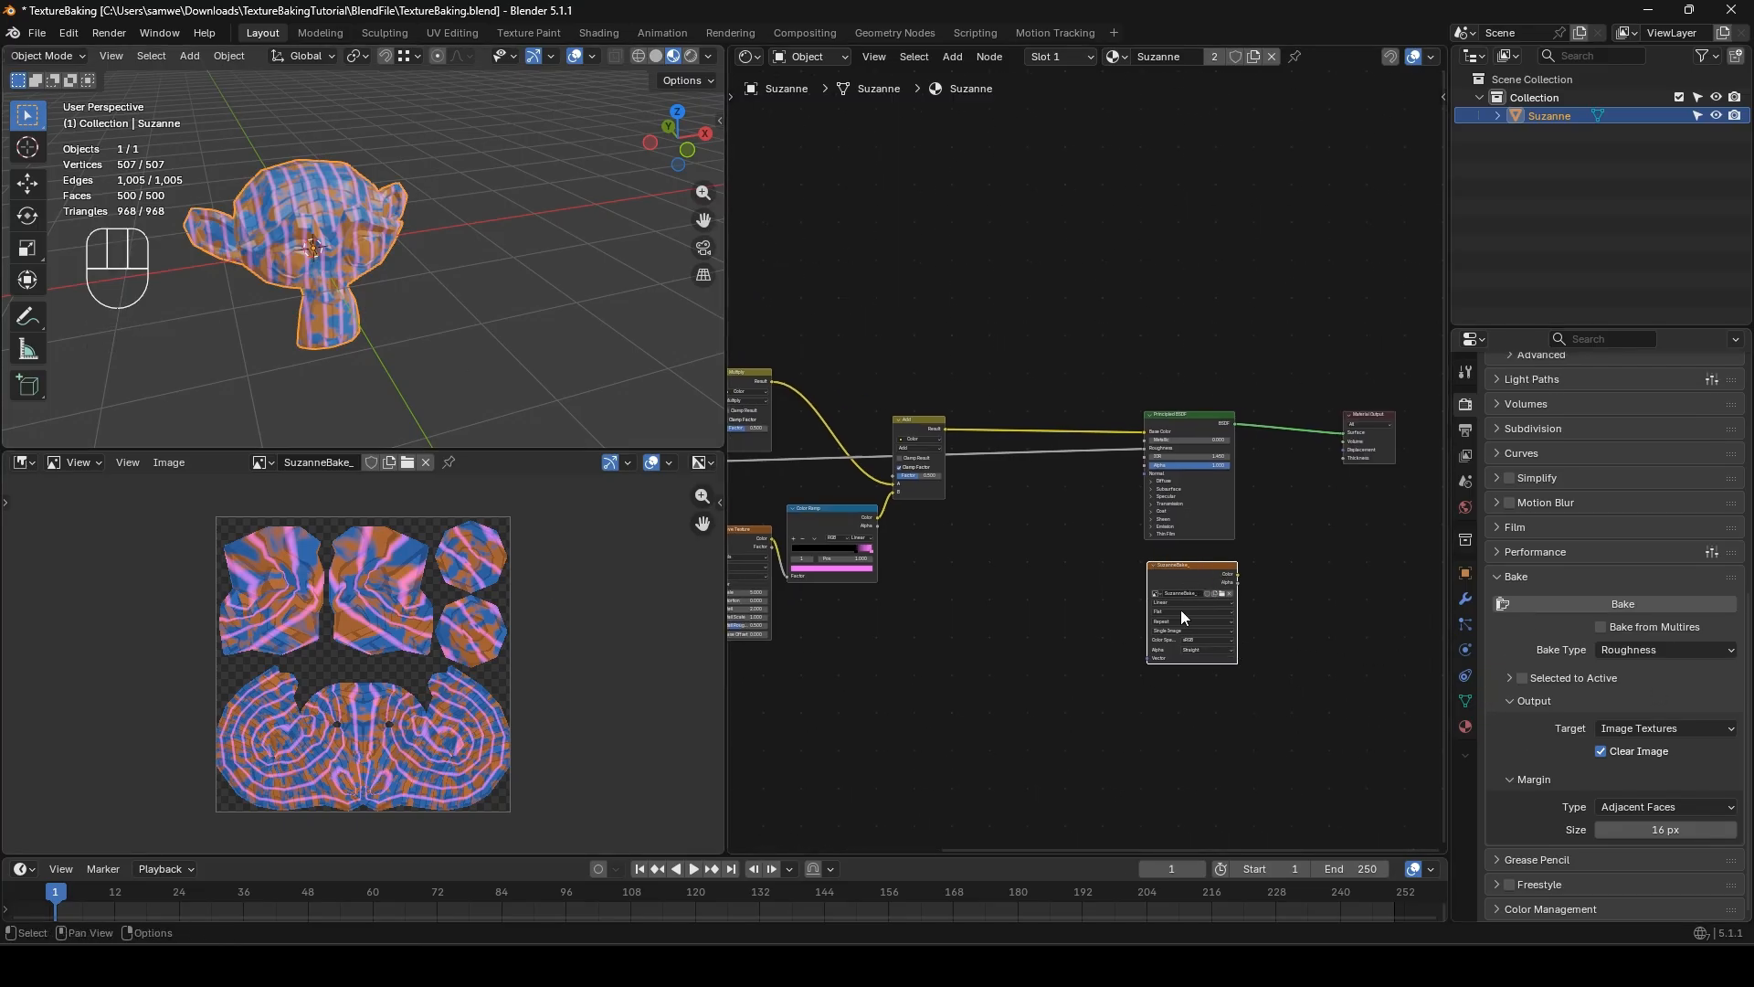
{"action": "left_click", "coordinate": [1604, 608]}
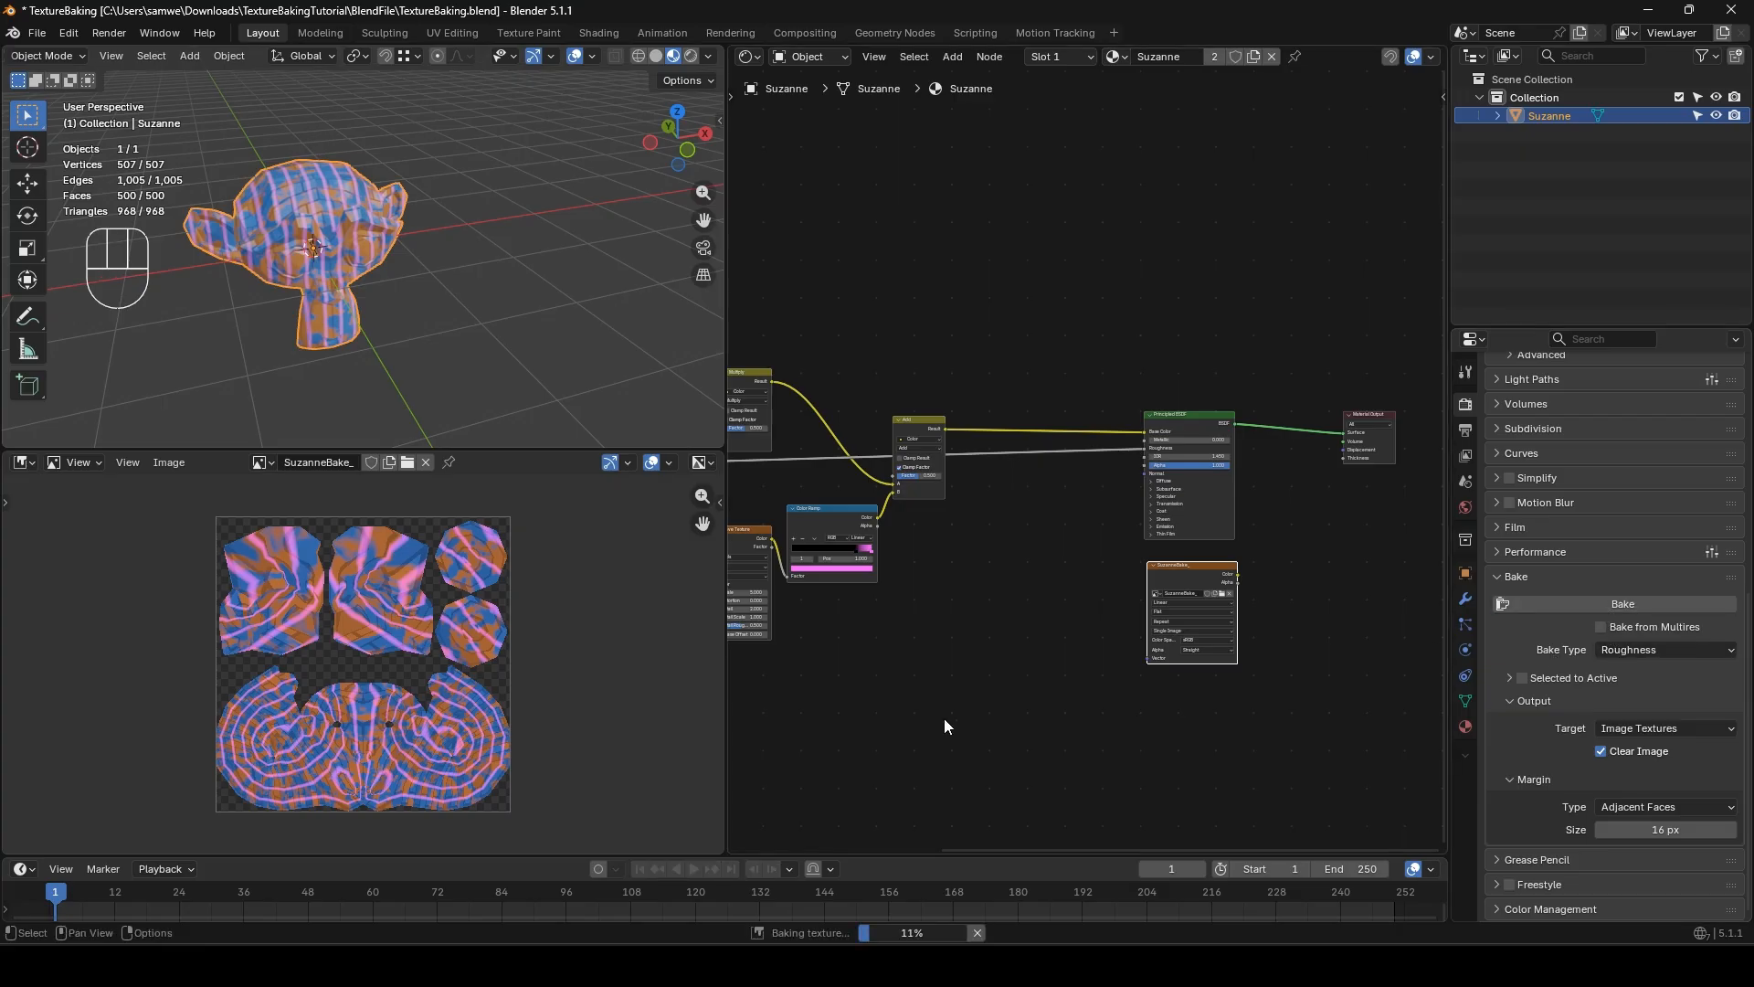
- Save the baked roughness image as SuzanneBake_R.png in the SuzanneBake folder
{"action": "left_click", "coordinate": [177, 463]}
{"action": "left_click", "coordinate": [229, 668]}
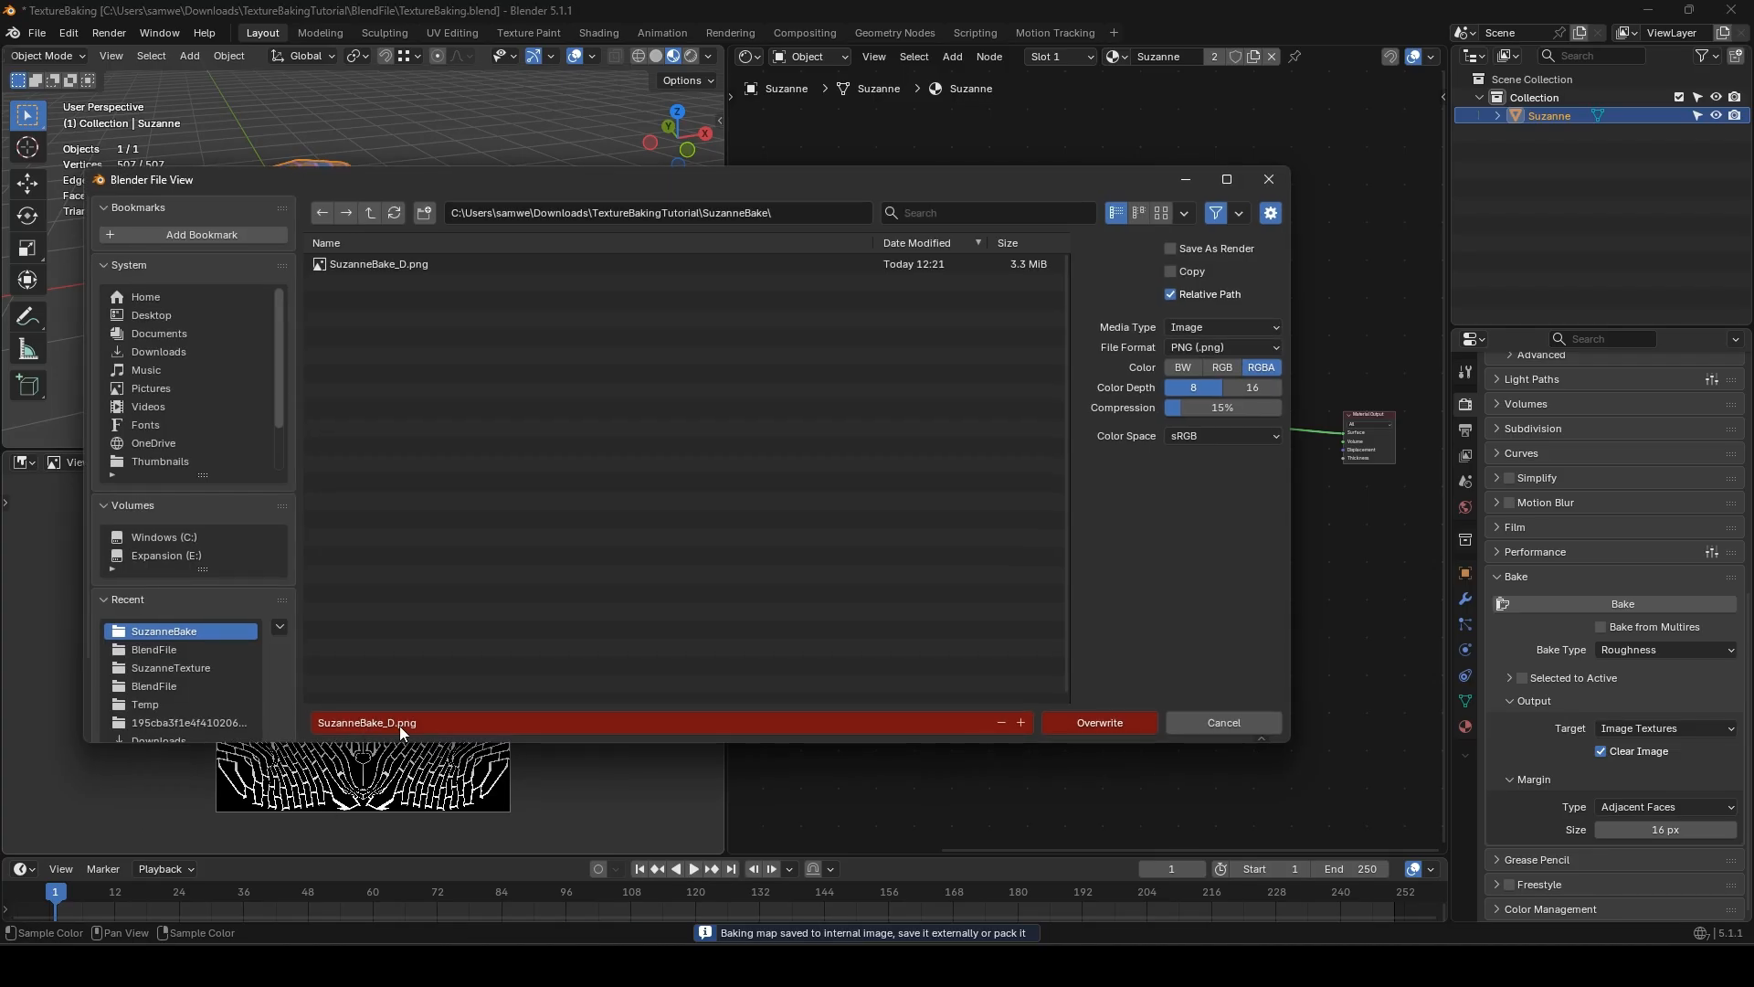
{"action": "left_click", "coordinate": [388, 721]}
{"action": "left_click", "coordinate": [394, 723]}
{"action": "key", "text": "BackSpace"}
{"action": "type", "text": "R"}
{"action": "left_click", "coordinate": [1100, 722]}
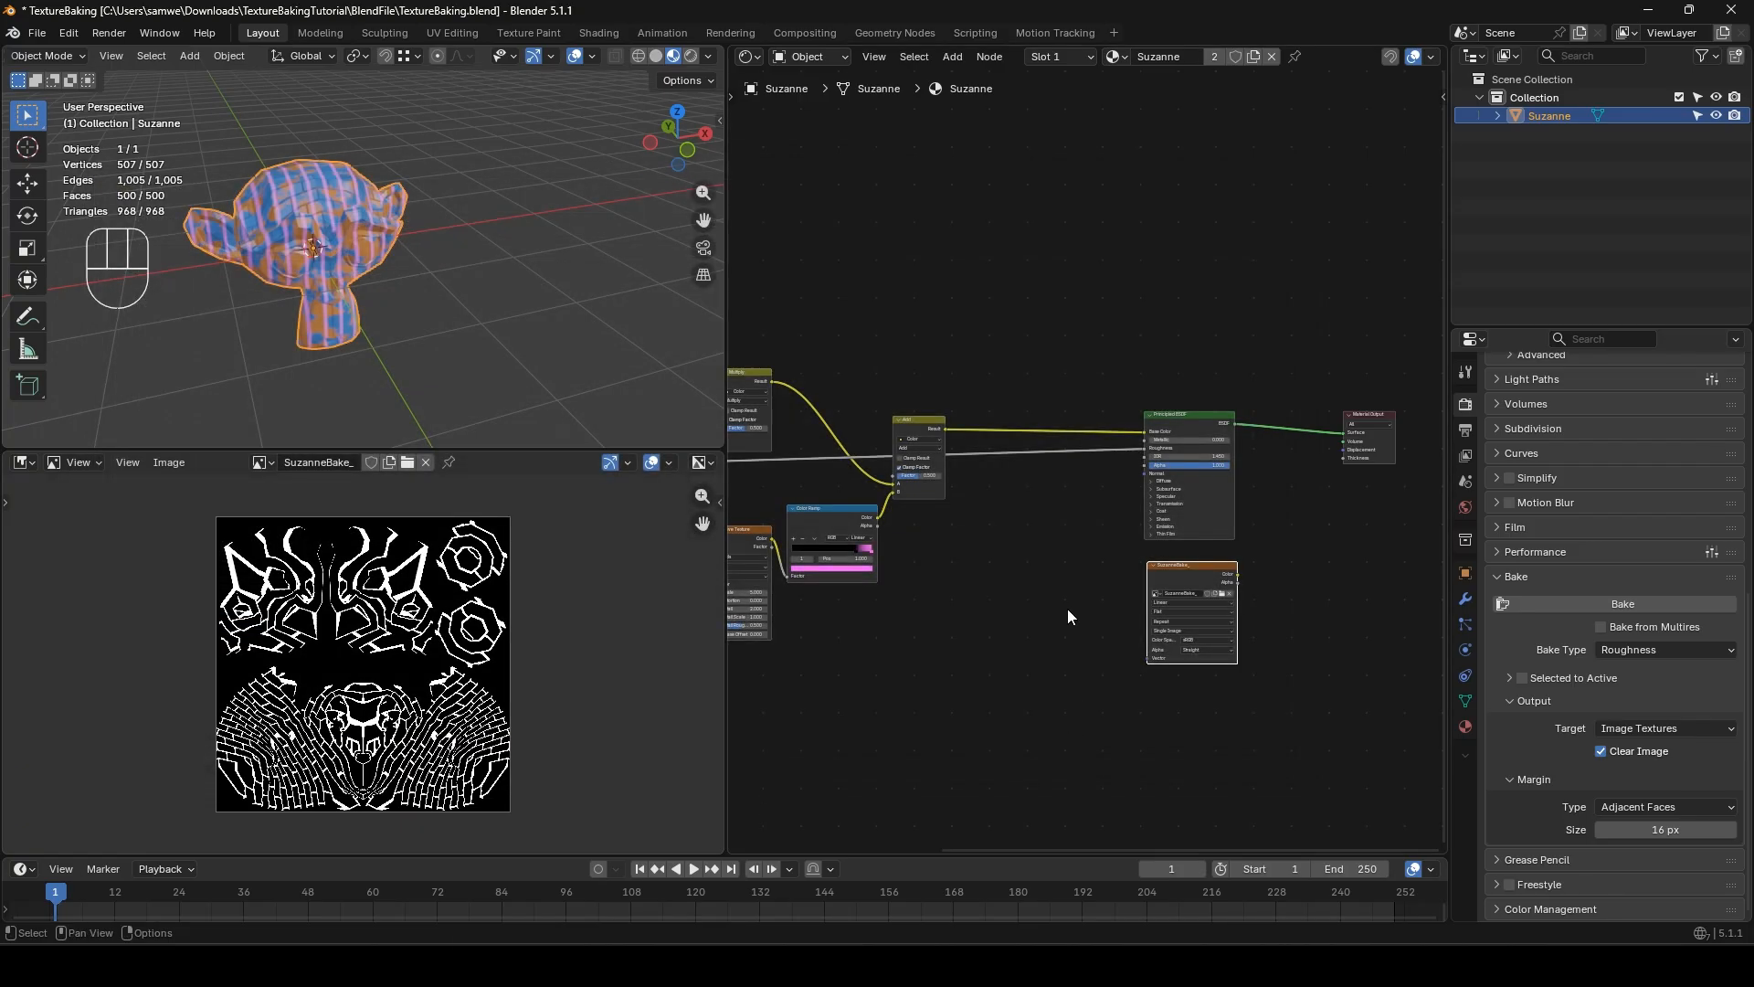
- Duplicate the wave's Color Ramp and place the copy directly below the original
{"action": "scroll", "coordinate": [1055, 592], "scroll_direction": "up", "scroll_amount": 3}
{"action": "middle_click_drag", "start_coordinate": [1047, 600], "coordinate": [1110, 599]}
{"action": "scroll", "coordinate": [1176, 557], "scroll_direction": "down", "scroll_amount": 2}
{"action": "middle_click_drag", "start_coordinate": [983, 573], "coordinate": [1012, 578]}
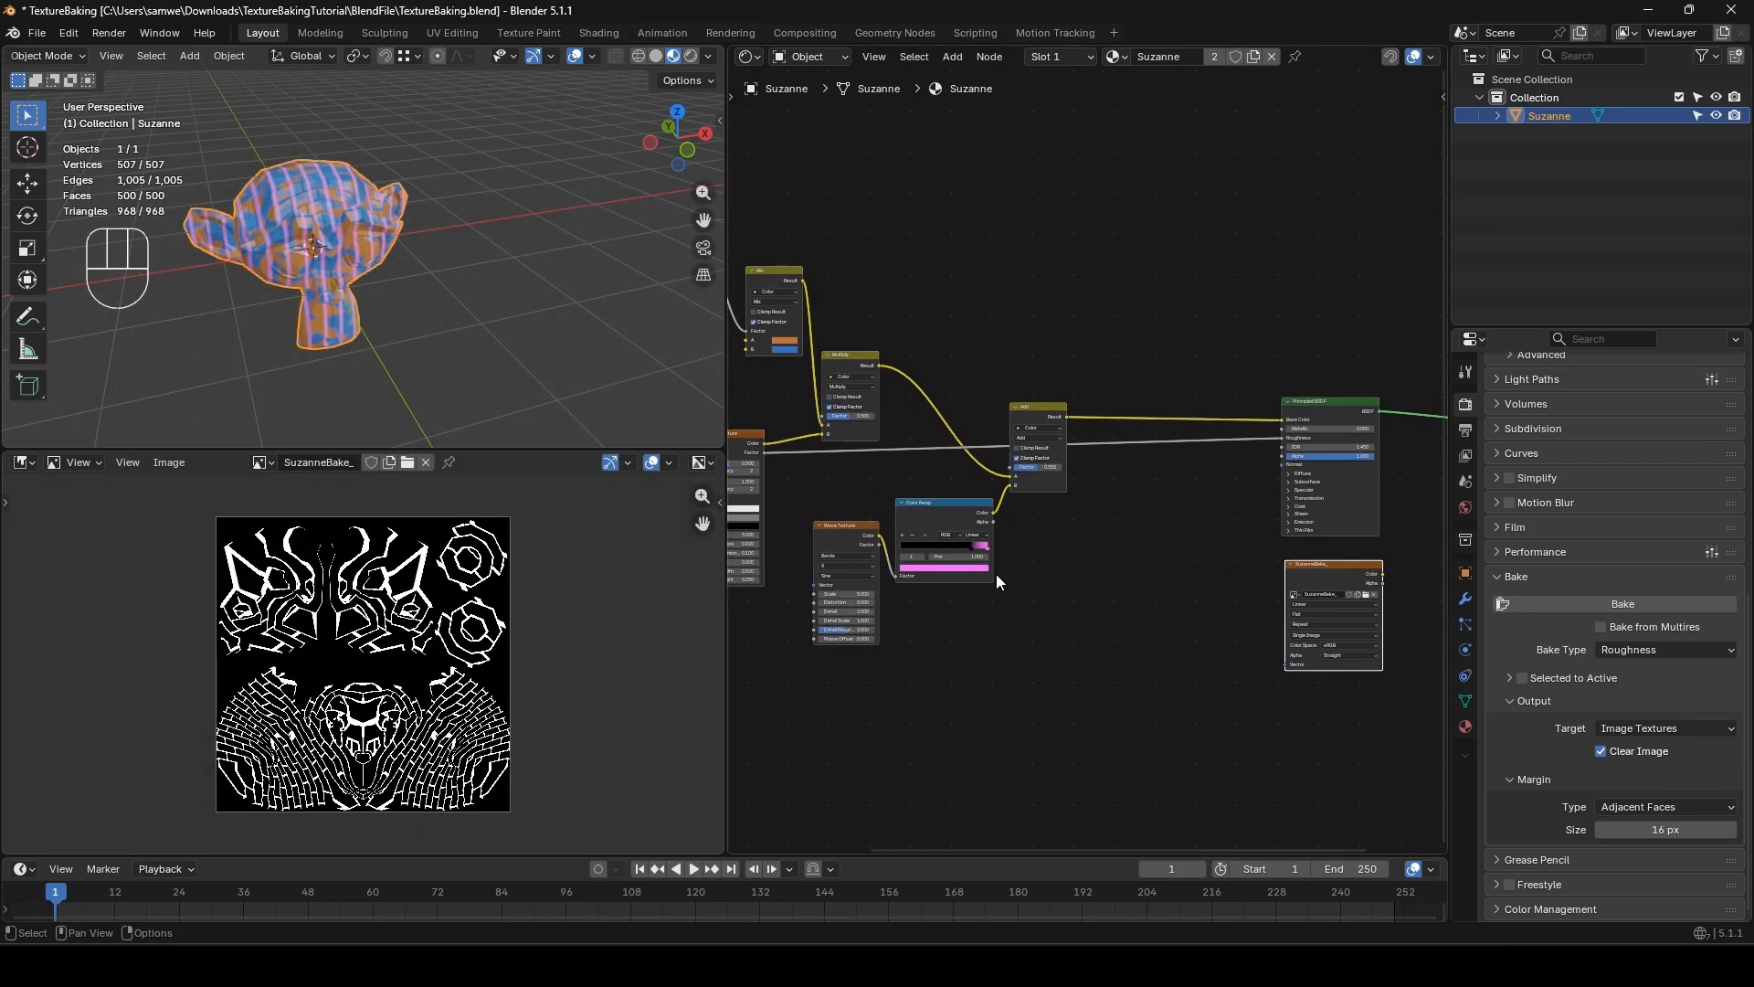
{"action": "left_click", "coordinate": [935, 508], "text": "shift"}
{"action": "key", "text": "shift+d"}
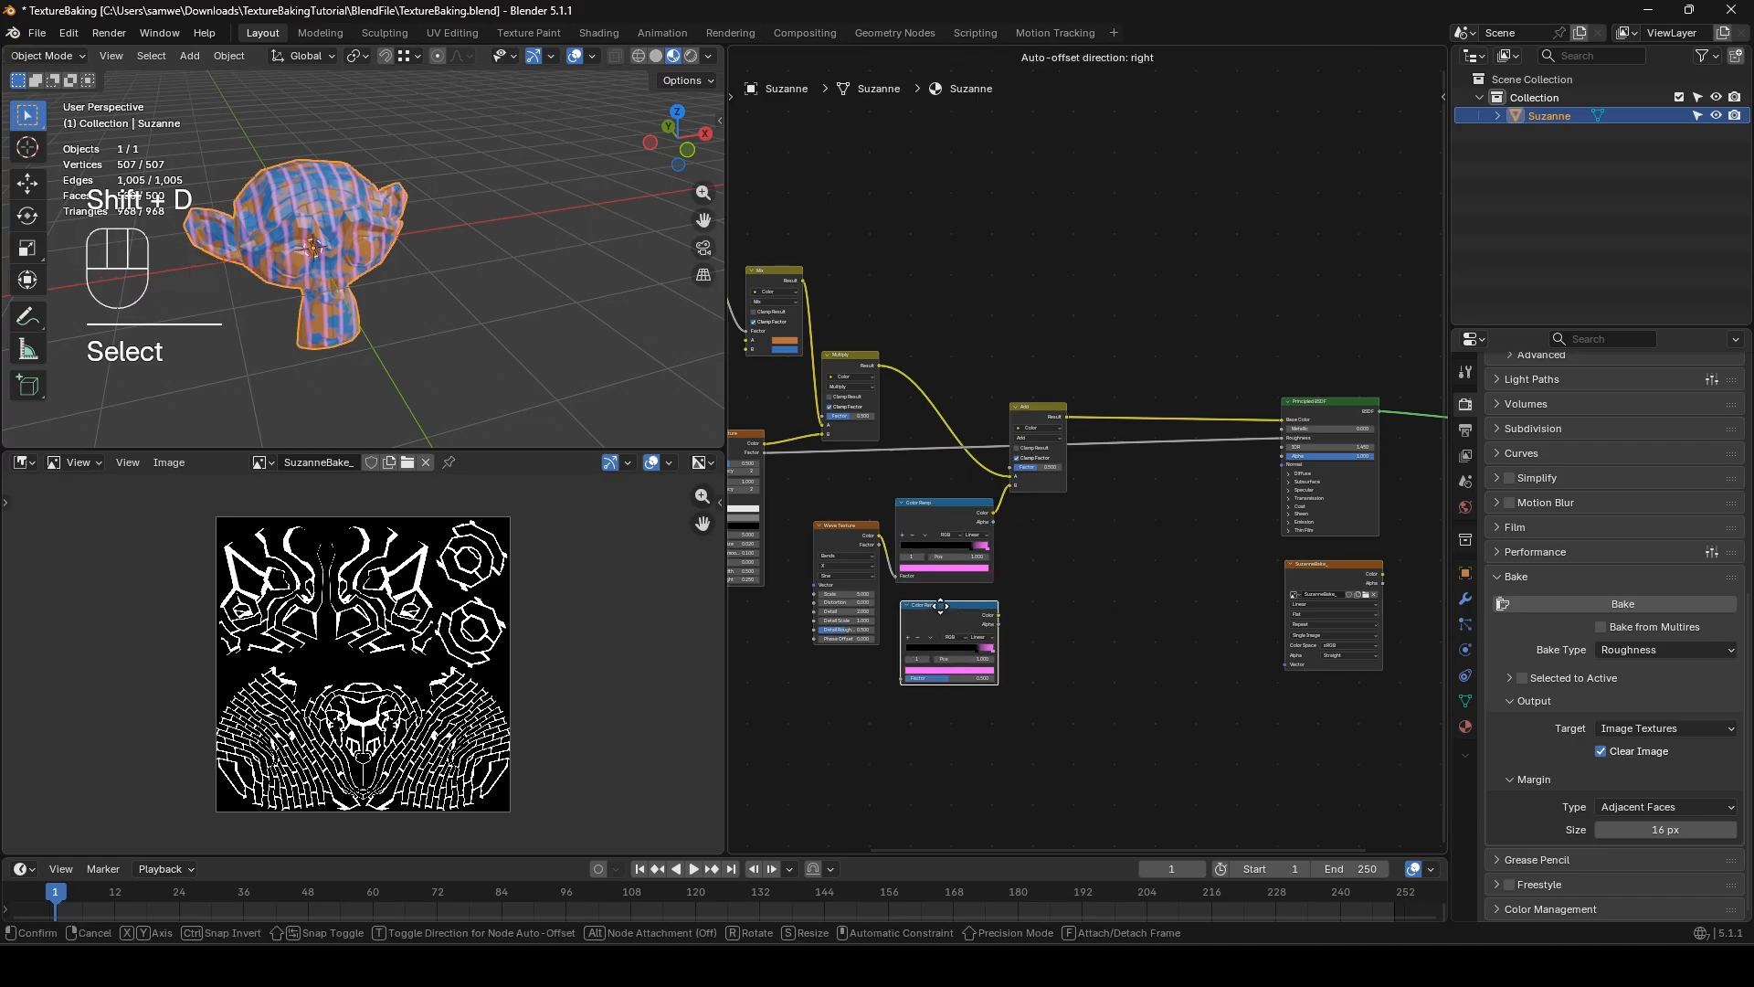
{"action": "left_click", "coordinate": [939, 604]}
- Link the Wave Texture's Color to the duplicate Color Ramp's Factor and change its pink stop to white
{"action": "scroll", "coordinate": [1034, 589], "scroll_direction": "up", "scroll_amount": 2}
{"action": "middle_click_drag", "start_coordinate": [1034, 589], "coordinate": [1110, 526]}
{"action": "left_click_drag", "start_coordinate": [878, 483], "coordinate": [930, 694]}
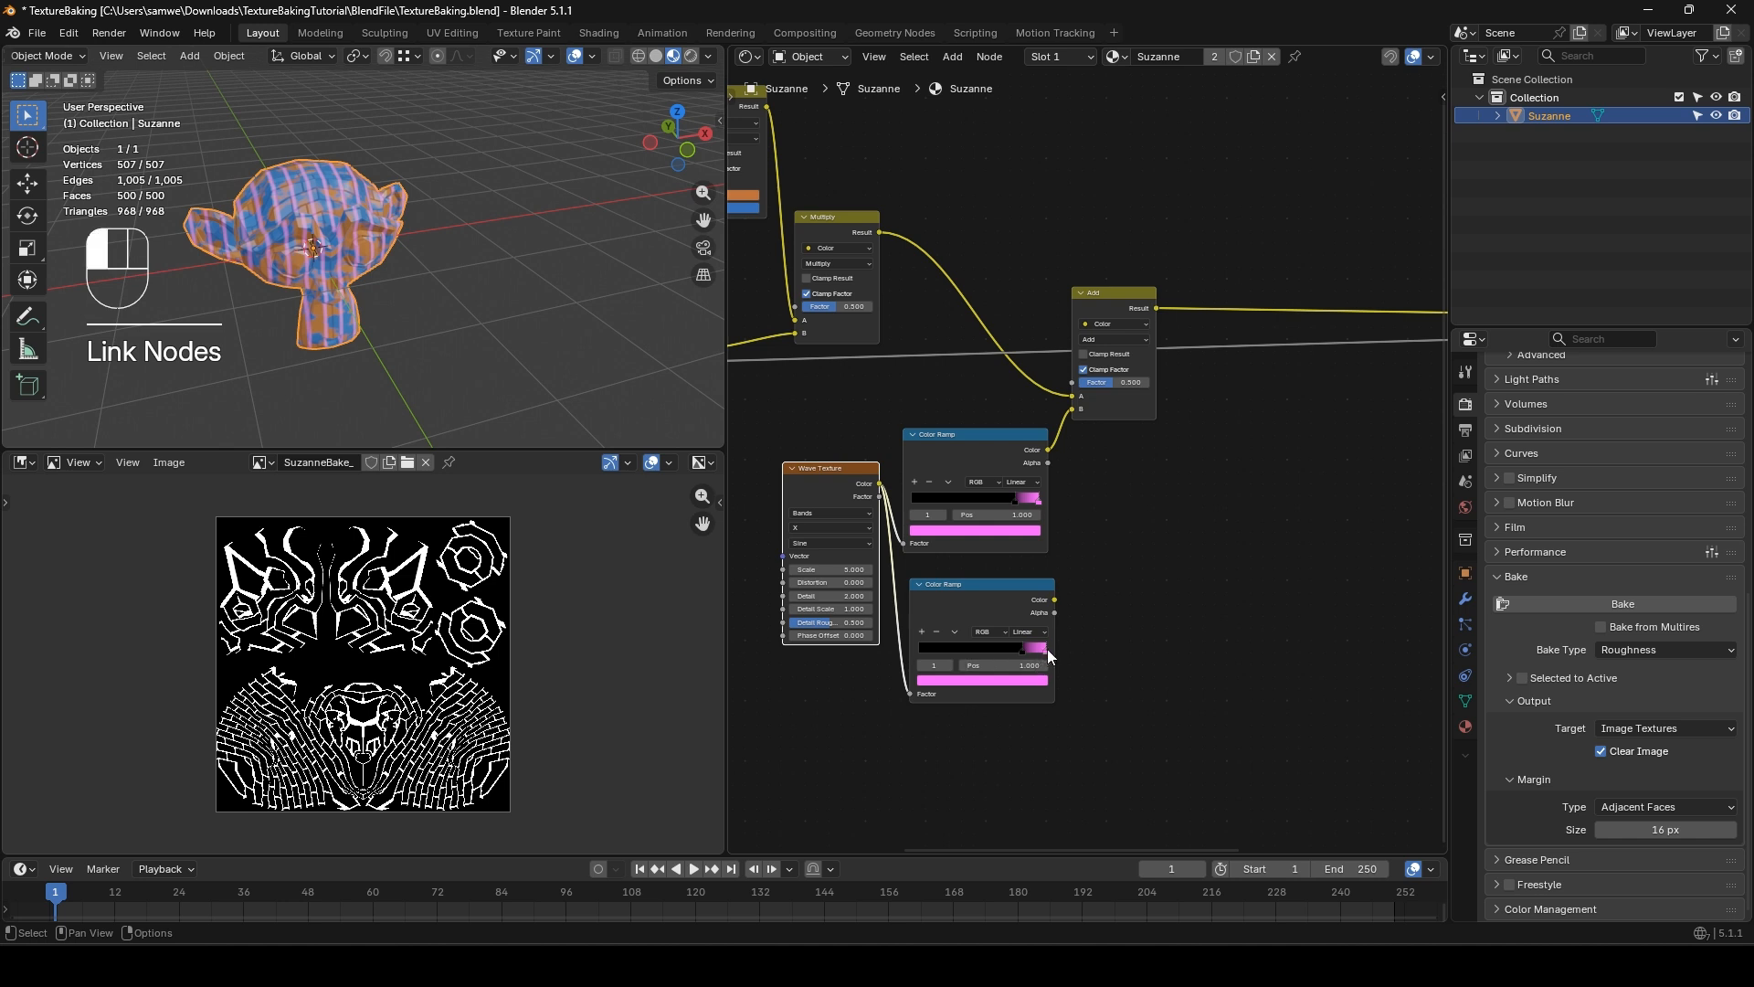
{"action": "left_click", "coordinate": [1017, 678]}
{"action": "left_click_drag", "start_coordinate": [979, 621], "coordinate": [923, 621]}
- Add a Bump node with the duplicate ramp's Color as Height and connect its Normal to the Principled BSDF's Normal
{"action": "middle_click_drag", "start_coordinate": [1204, 632], "coordinate": [1083, 654]}
{"action": "left_click_drag", "start_coordinate": [934, 623], "coordinate": [1051, 560]}
{"action": "type", "text": "bump"}
{"action": "key", "text": "Down"}
{"action": "key", "text": "Down"}
{"action": "key", "text": "Down"}
{"action": "key", "text": "Return"}
{"action": "left_click", "coordinate": [1050, 559]}
{"action": "middle_click_drag", "start_coordinate": [1100, 500], "coordinate": [1018, 518]}
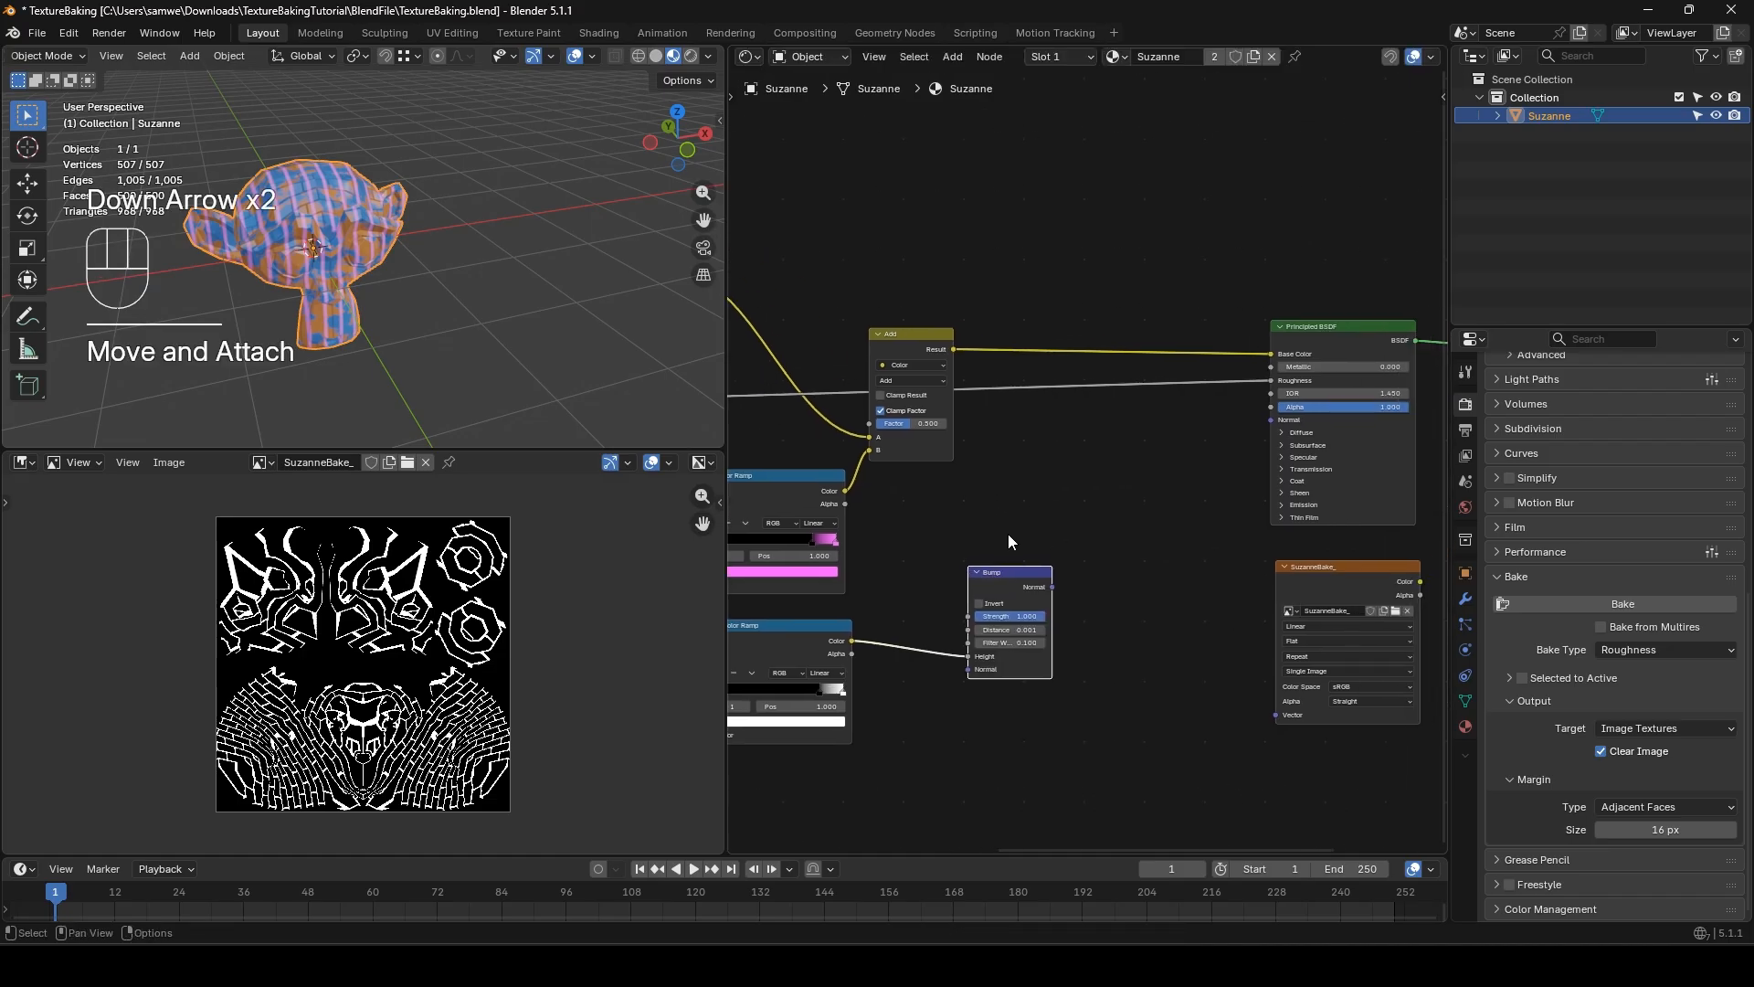
{"action": "left_click_drag", "start_coordinate": [1051, 586], "coordinate": [1270, 420]}
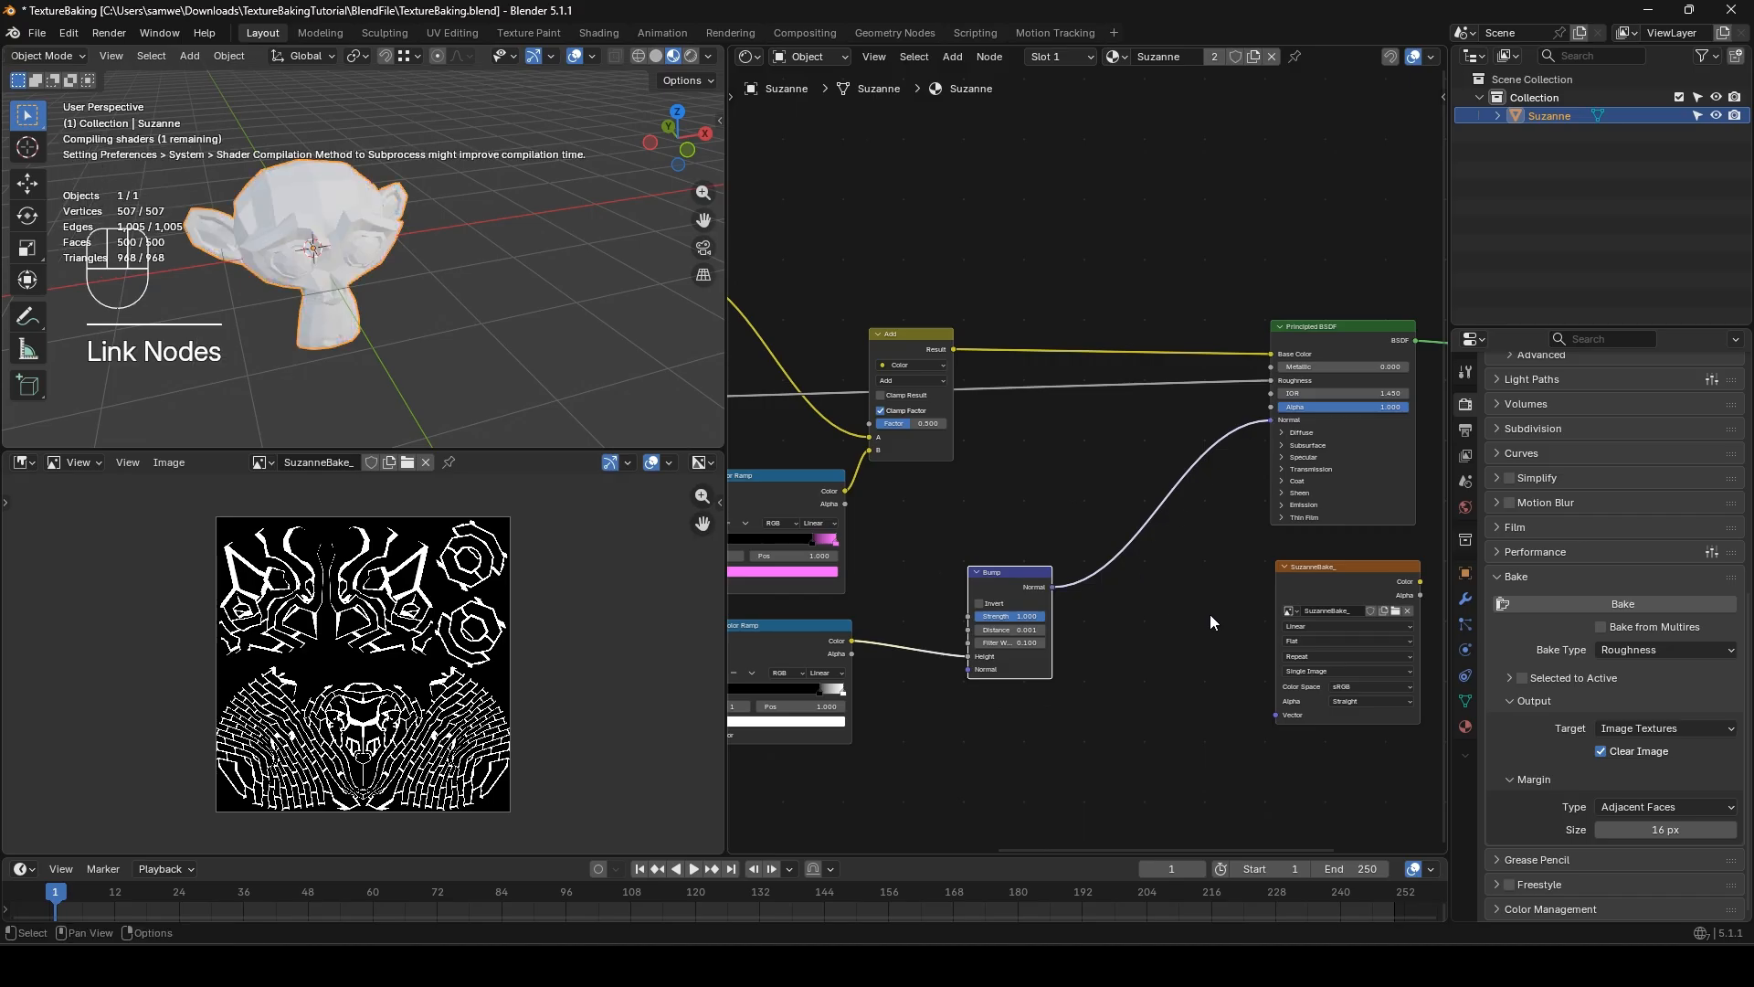
- Set the color space of the SuzanneBake_ image texture node to Non-Color
{"action": "middle_click_drag", "start_coordinate": [1161, 599], "coordinate": [971, 594]}
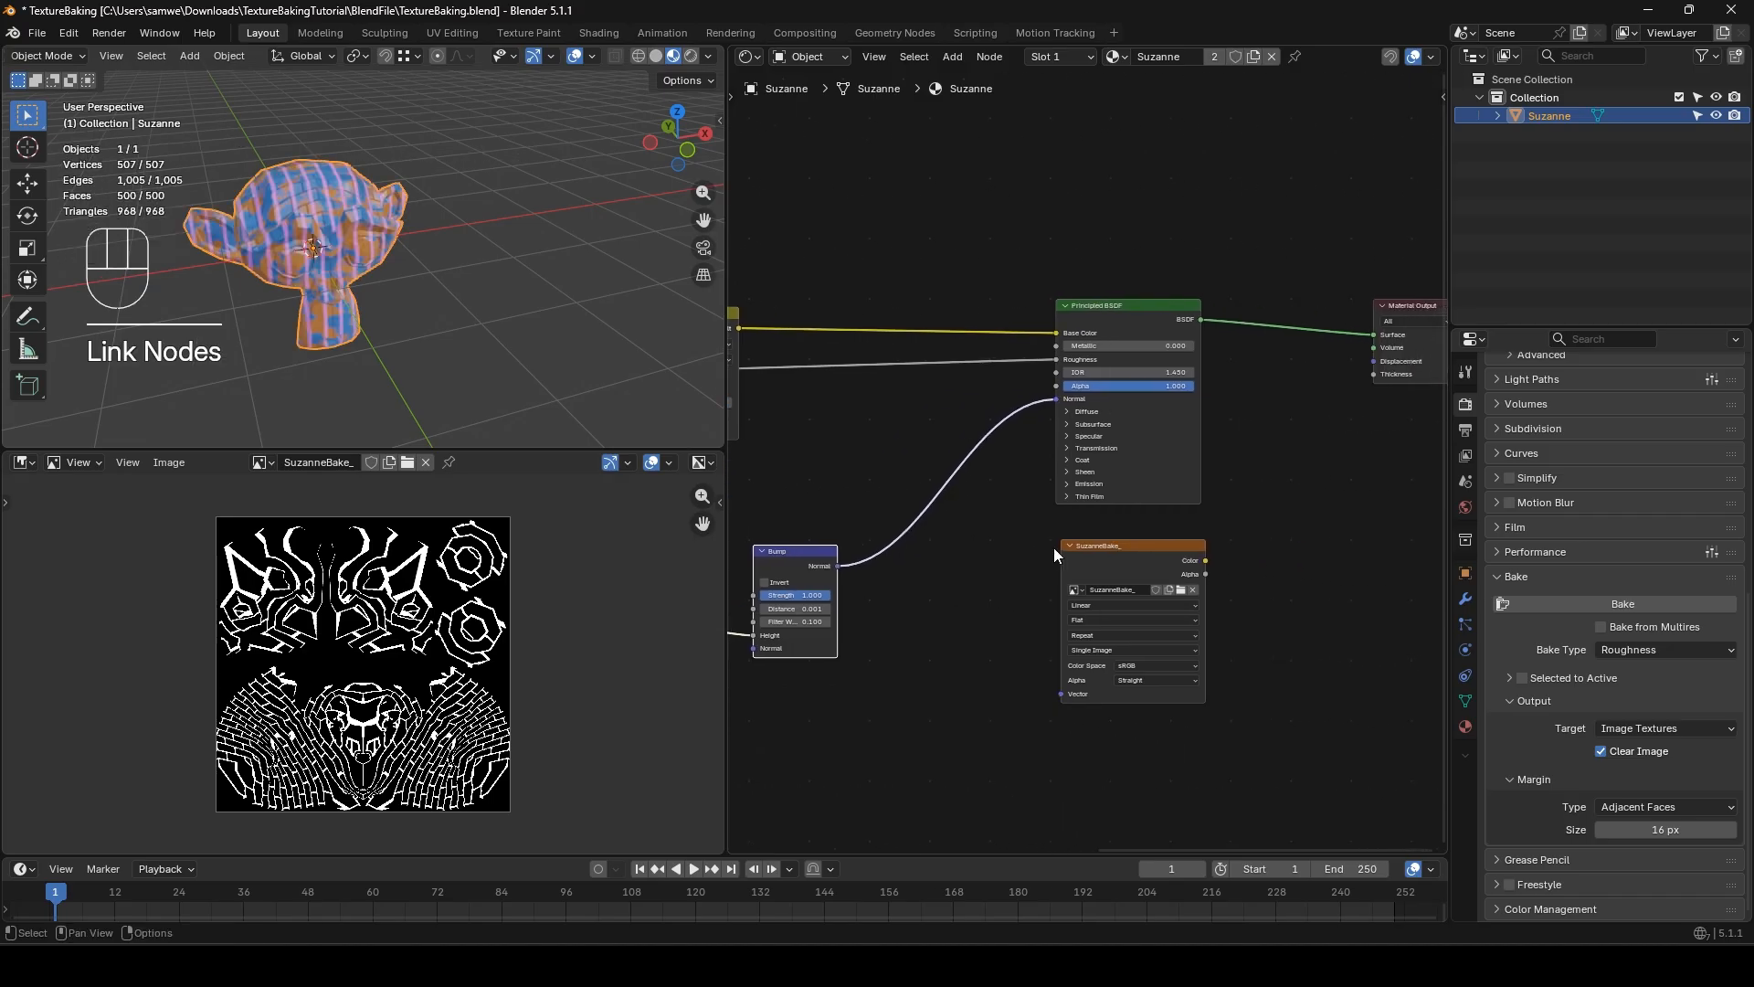
{"action": "scroll", "coordinate": [973, 632], "scroll_direction": "up", "scroll_amount": 2}
{"action": "middle_click_drag", "start_coordinate": [973, 632], "coordinate": [870, 536]}
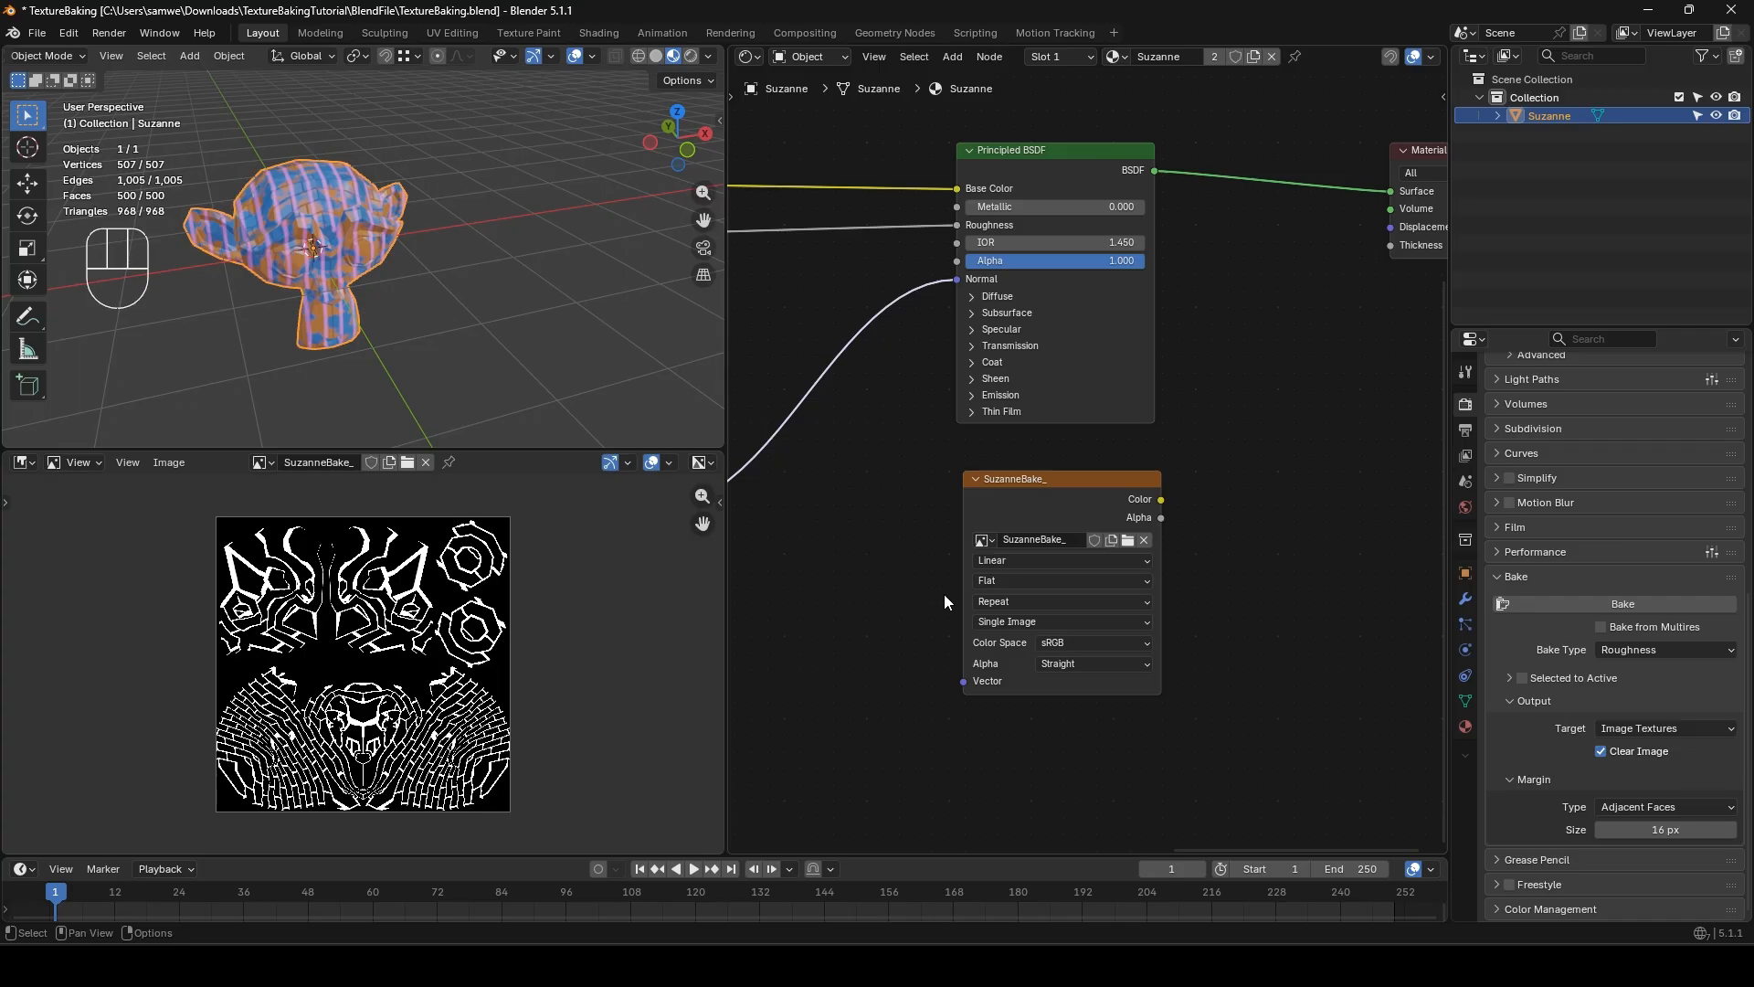
{"action": "left_click", "coordinate": [1051, 643]}
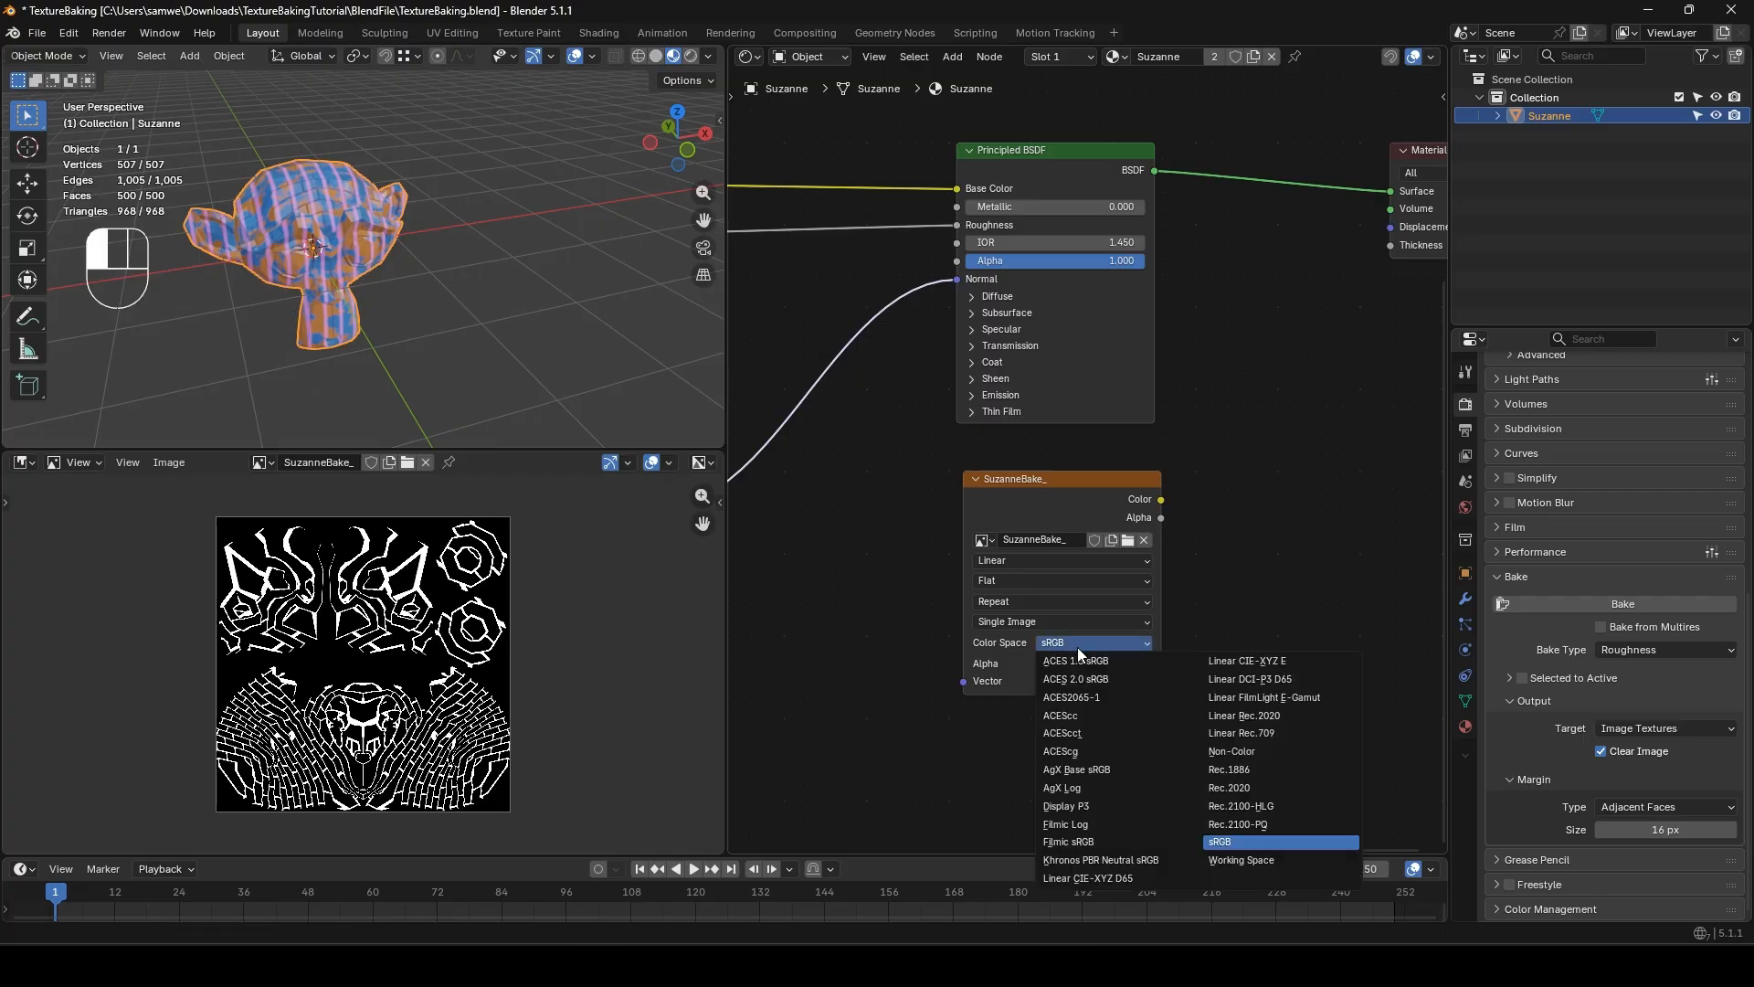
{"action": "left_click", "coordinate": [1235, 751]}
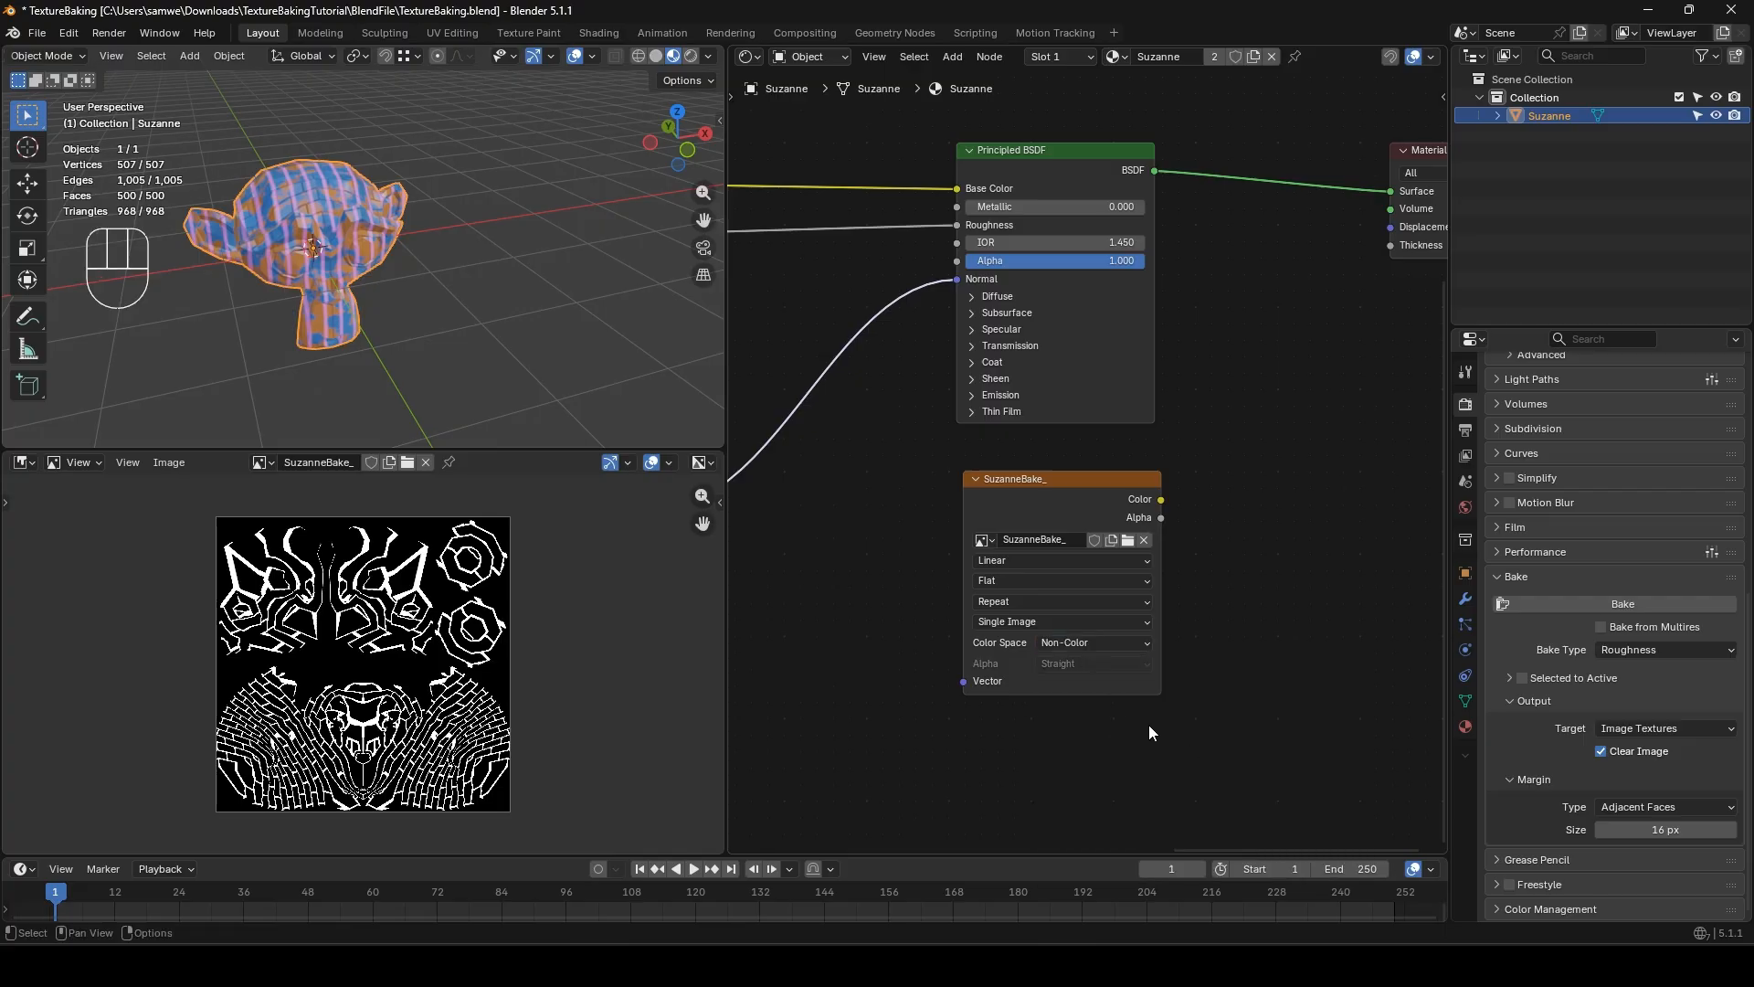
- Set the bake type to Normal and bake the monkey's normals into the SuzanneBake_ image texture node
{"action": "left_click", "coordinate": [1670, 650]}
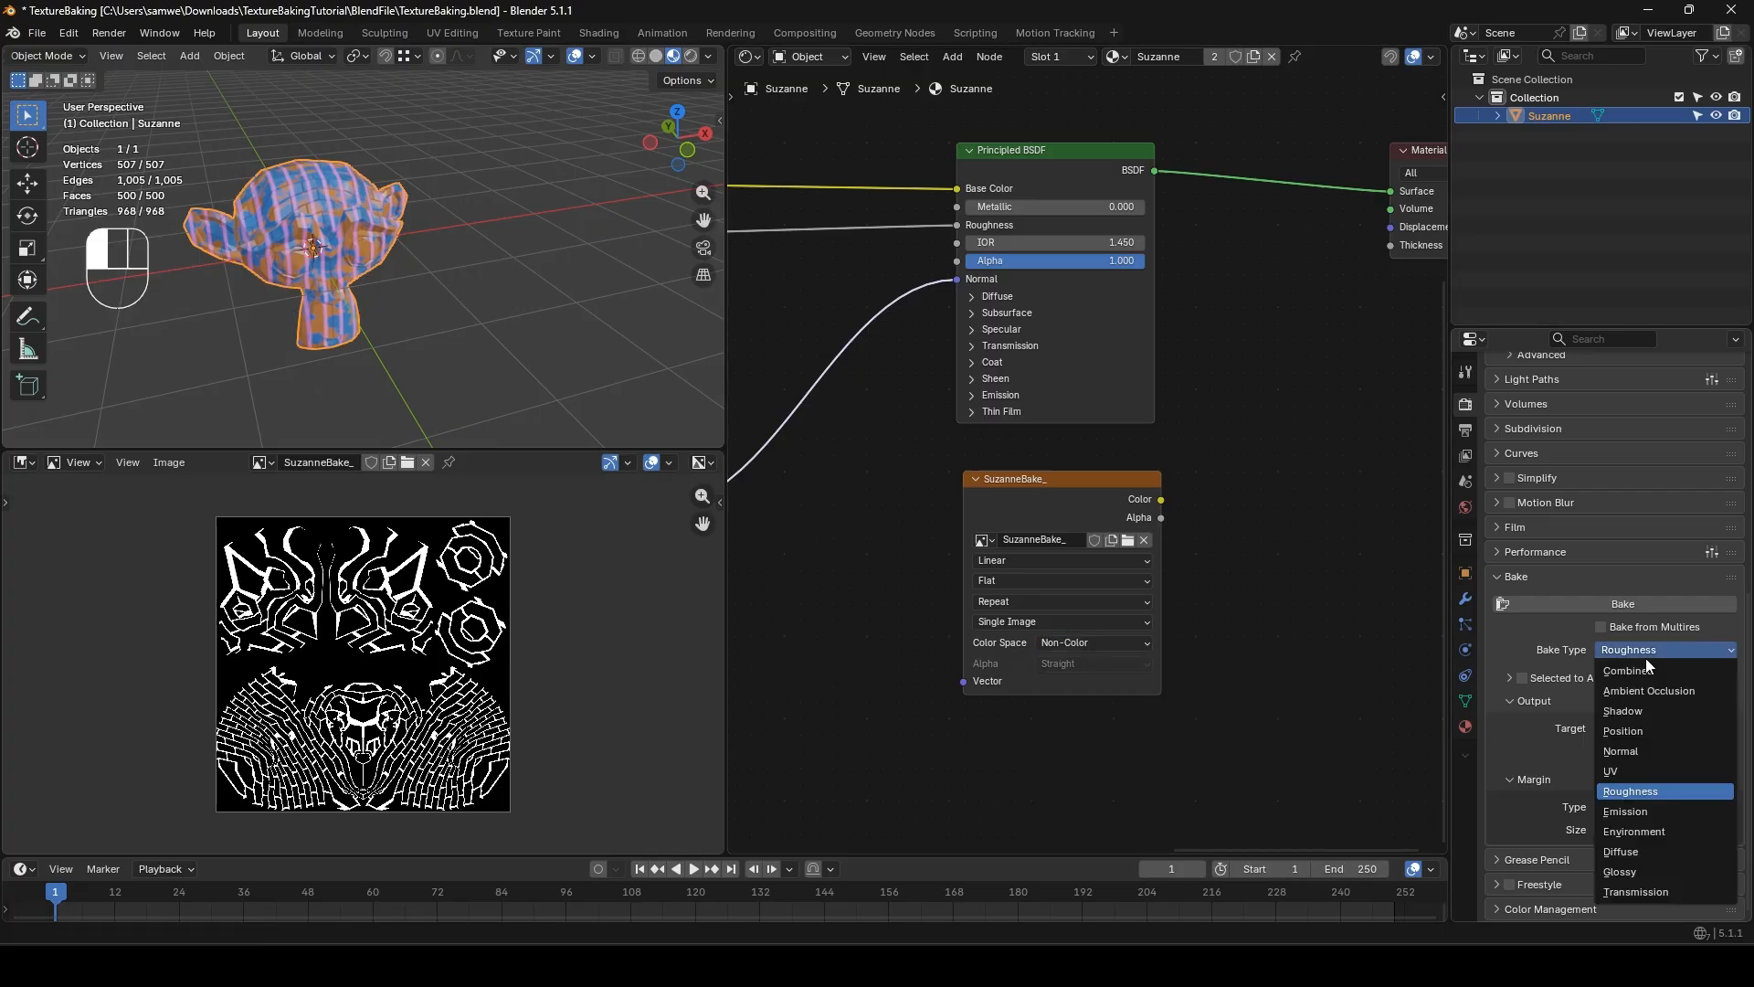
{"action": "left_click", "coordinate": [1645, 748]}
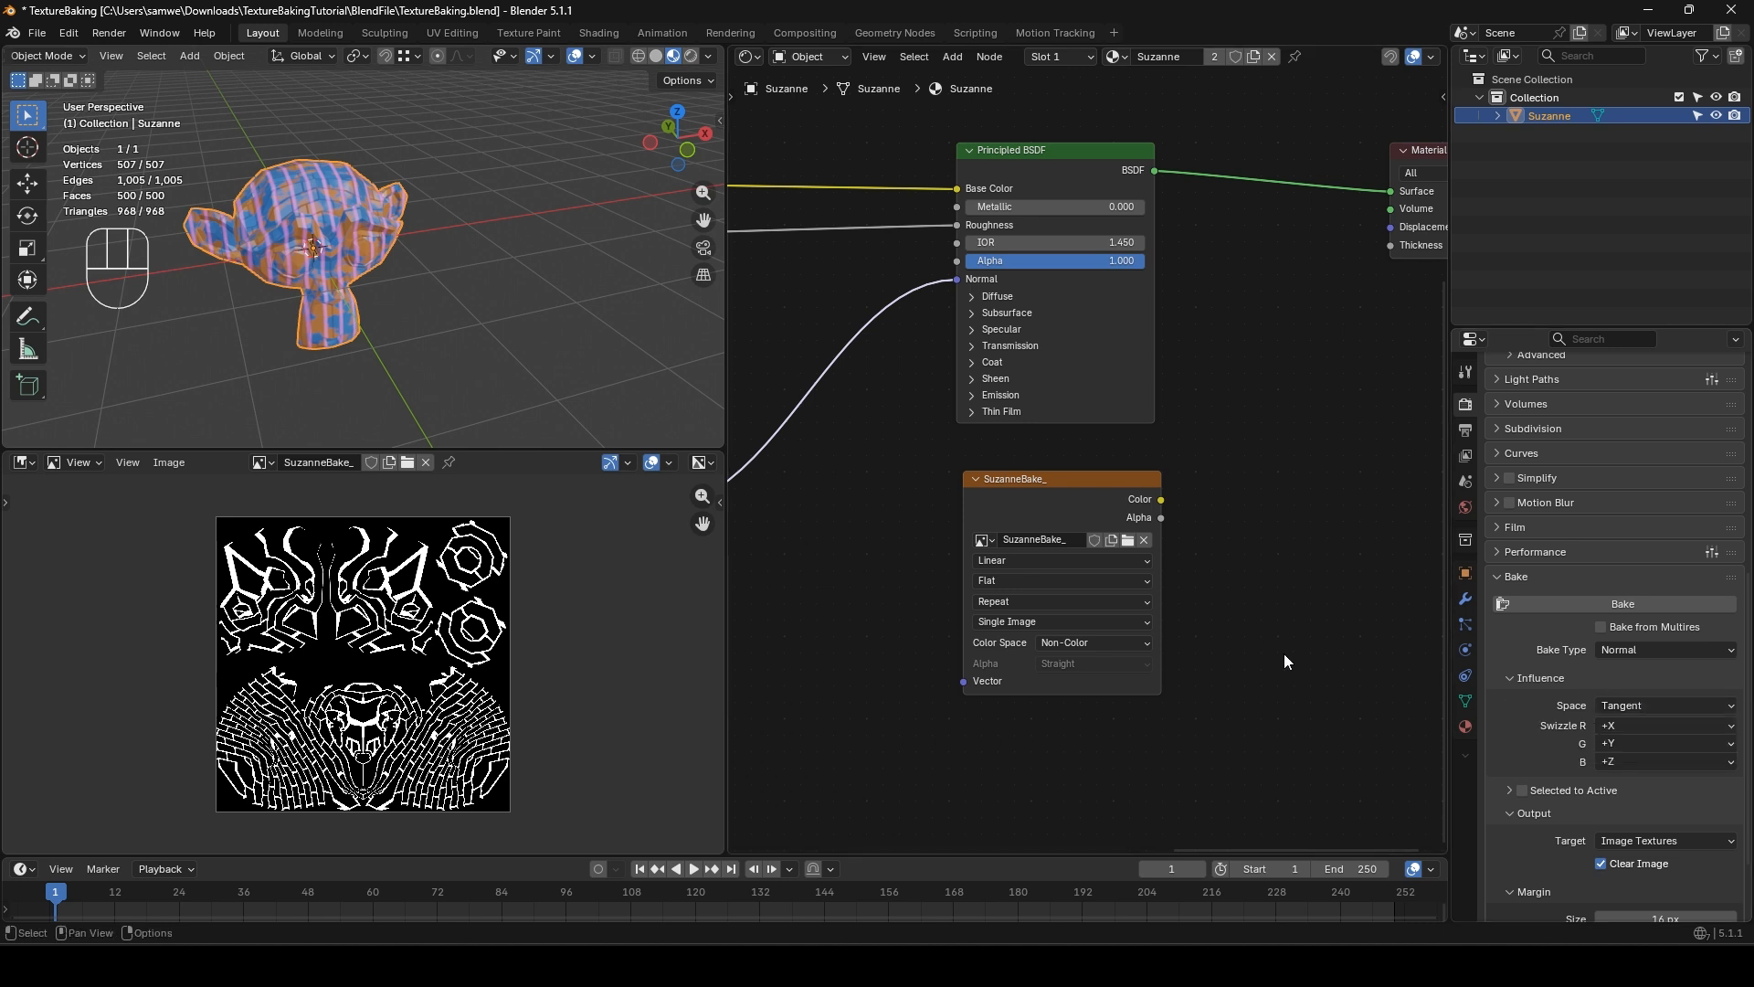
{"action": "scroll", "coordinate": [1285, 661], "scroll_direction": "down", "scroll_amount": 2}
{"action": "left_click", "coordinate": [1074, 489]}
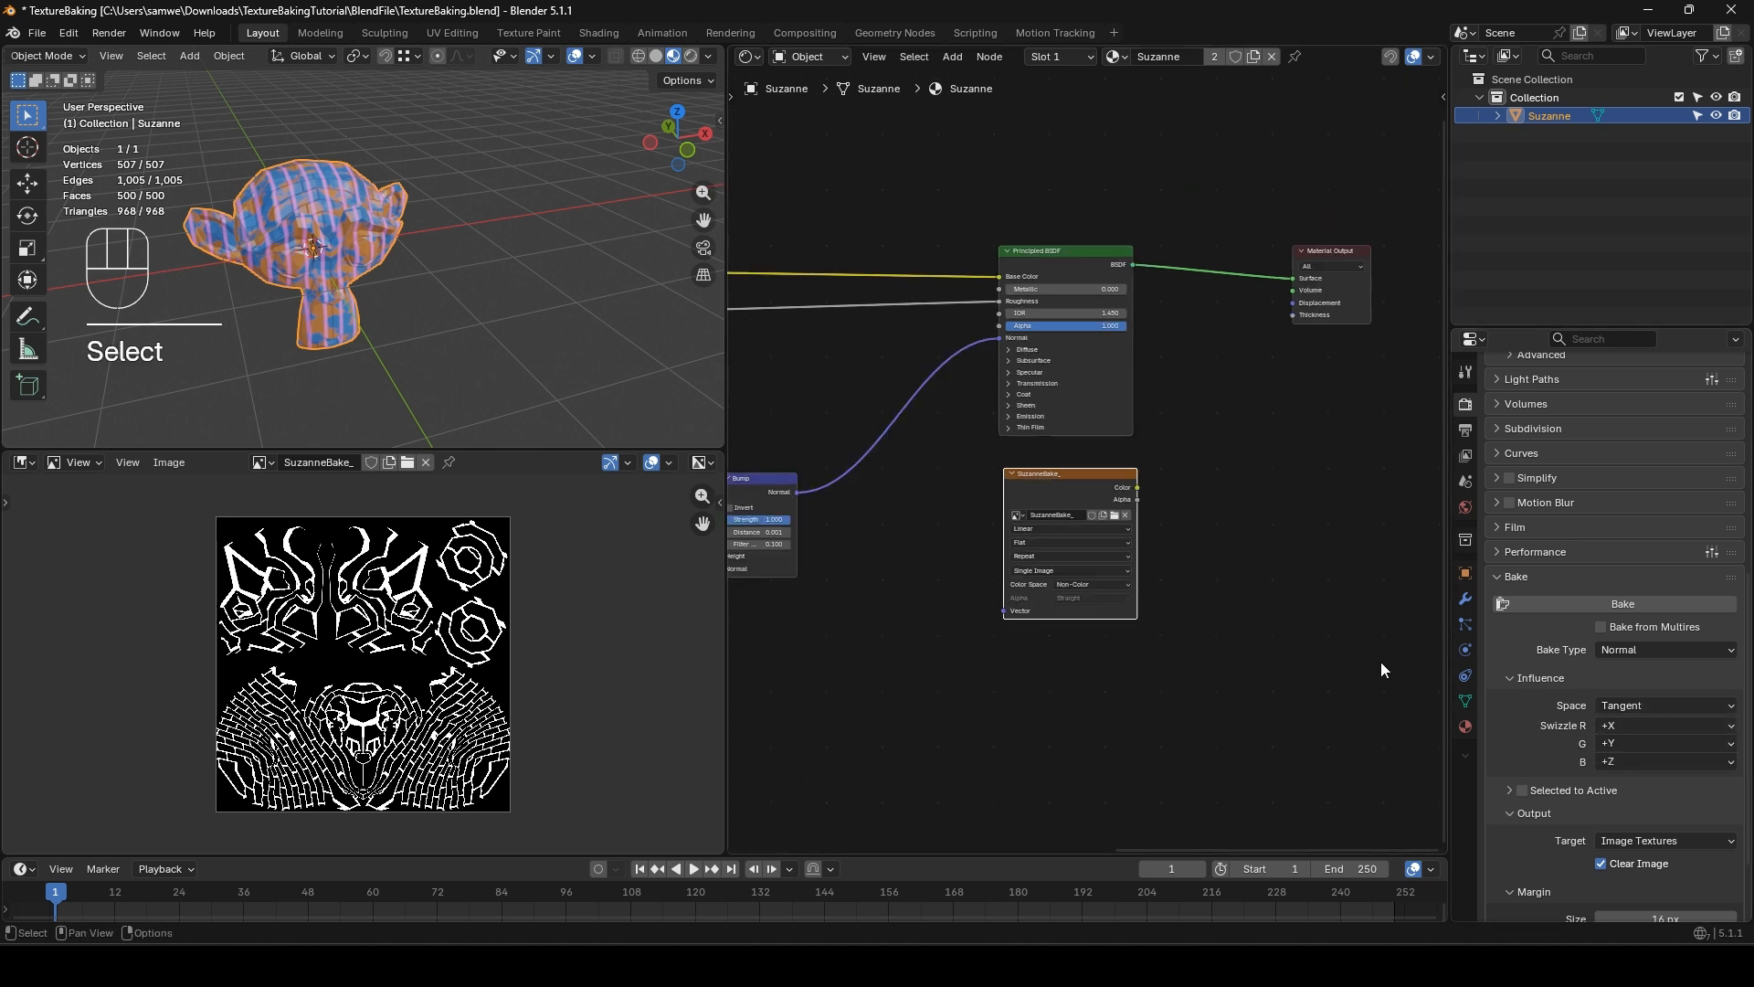
{"action": "left_click", "coordinate": [1609, 607]}
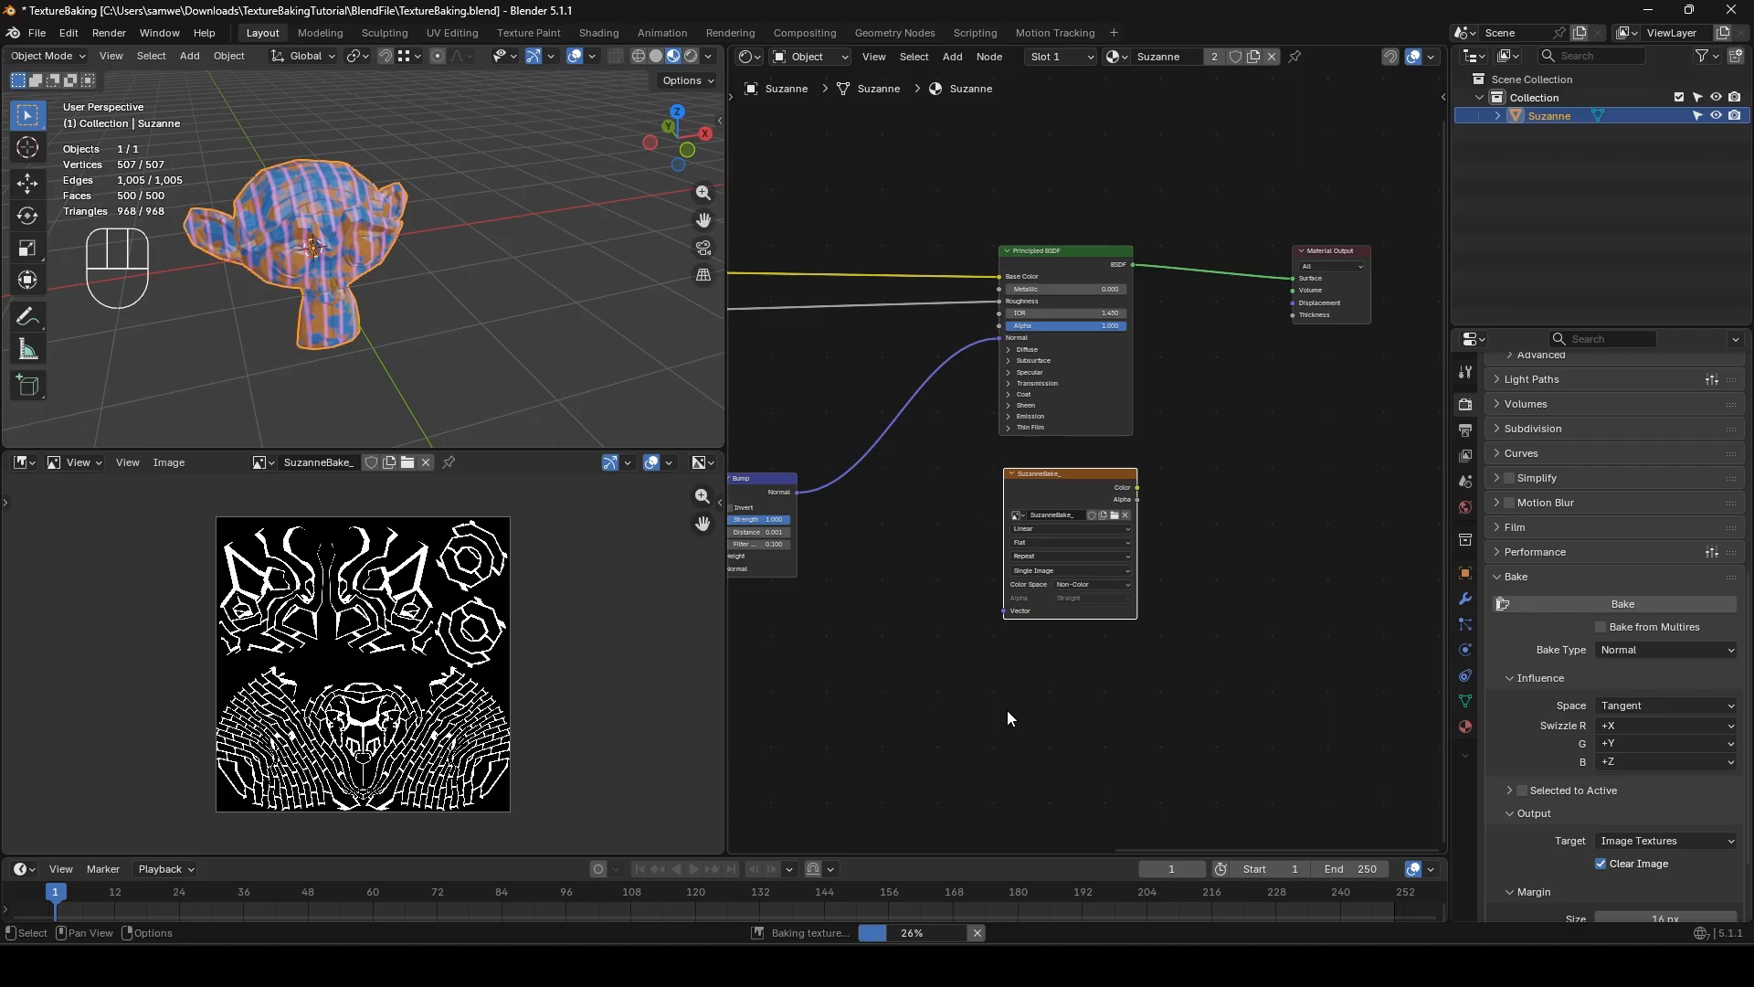
- Save the baked normal image as SuzanneBake_N.png in the SuzanneBake folder
{"action": "left_click", "coordinate": [174, 463]}
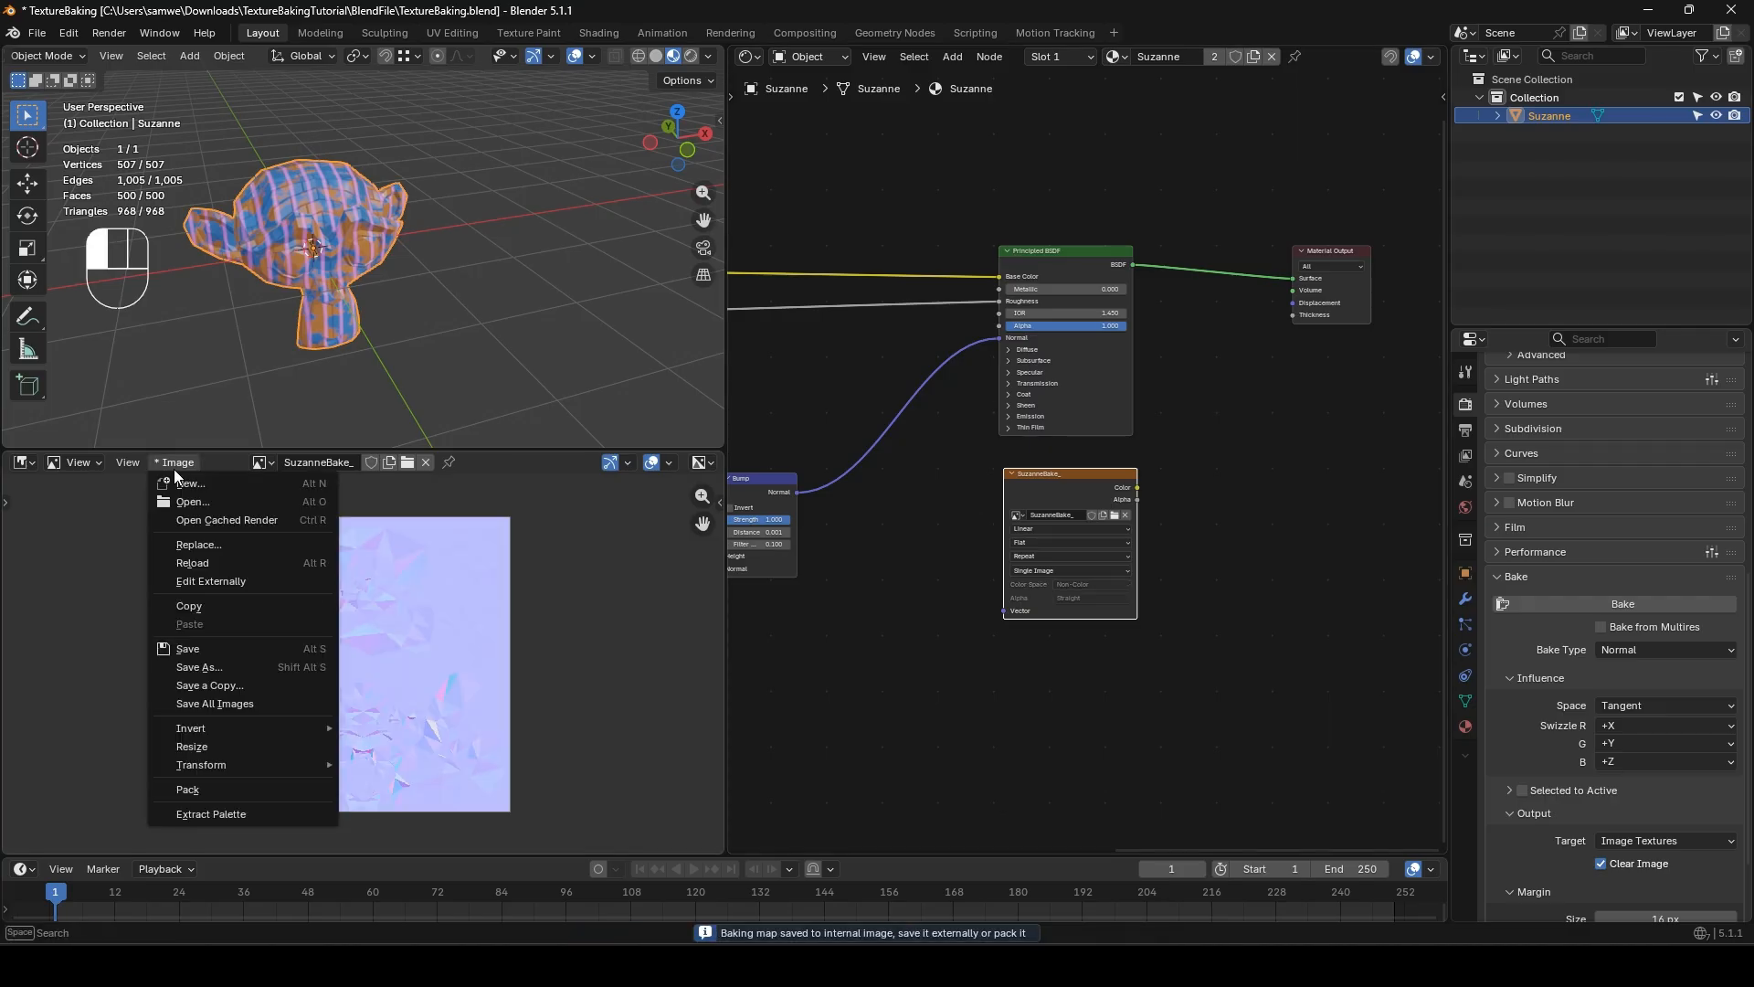
{"action": "left_click", "coordinate": [200, 668]}
{"action": "left_click", "coordinate": [391, 723]}
{"action": "key", "text": "BackSpace"}
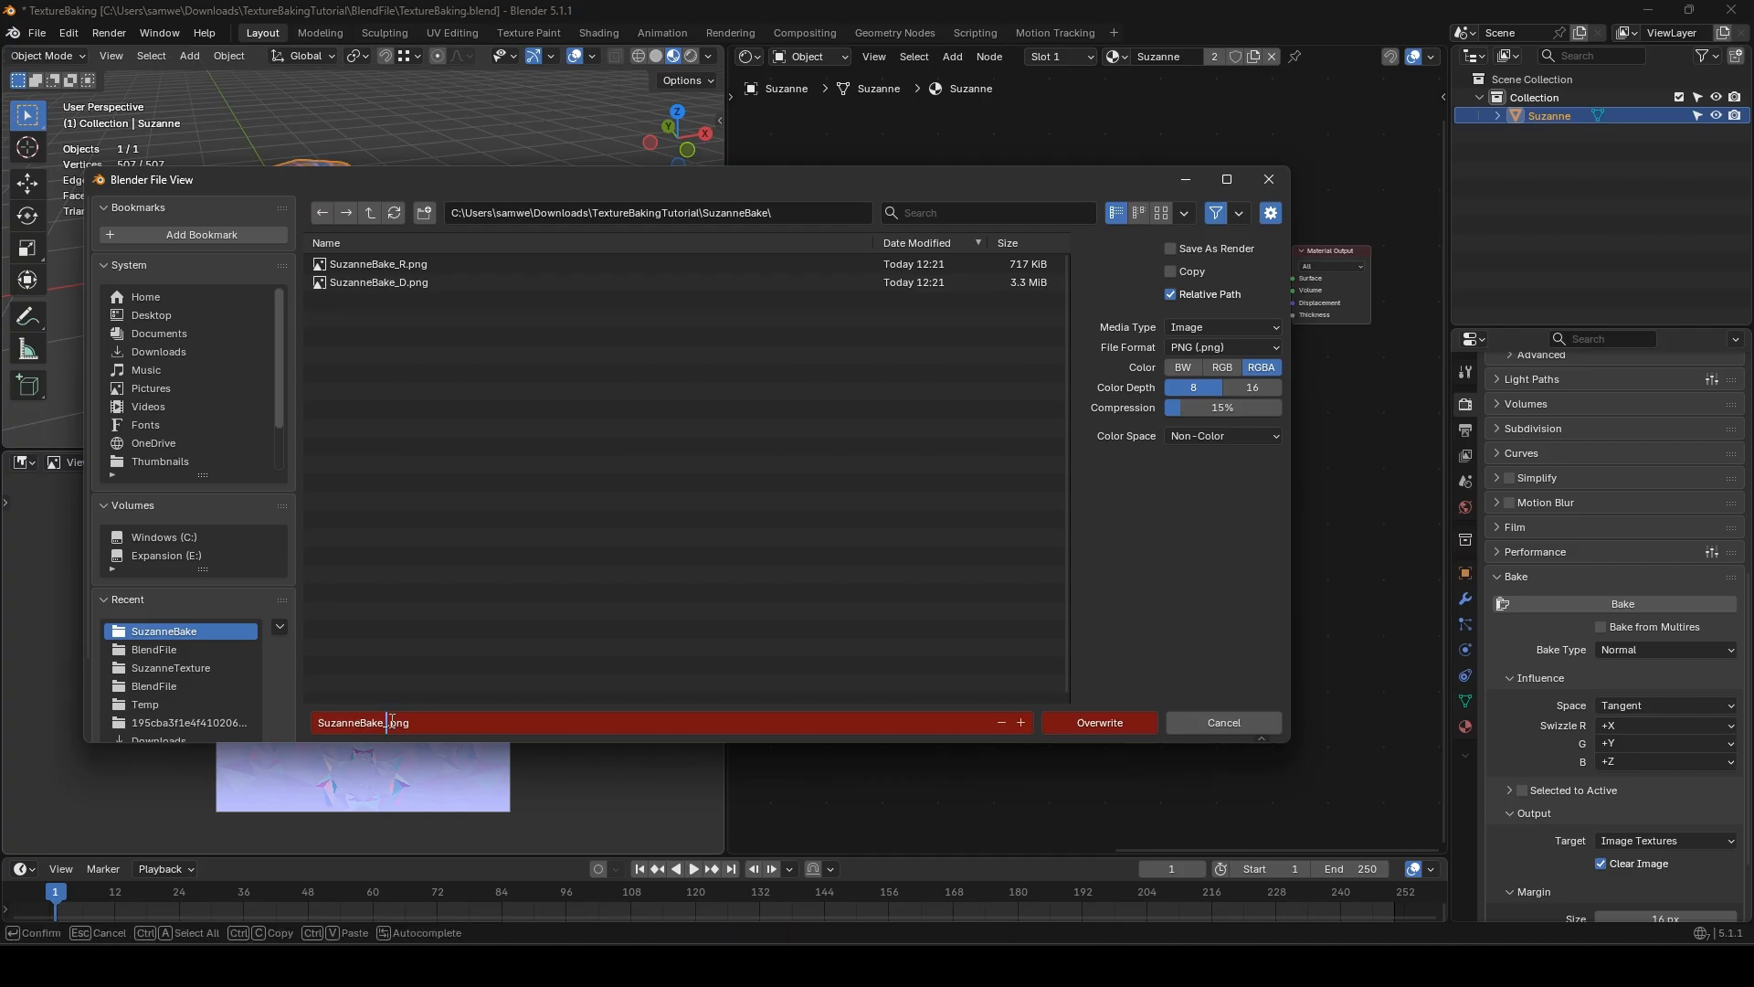
{"action": "type", "text": "N"}
{"action": "left_click", "coordinate": [1057, 724]}
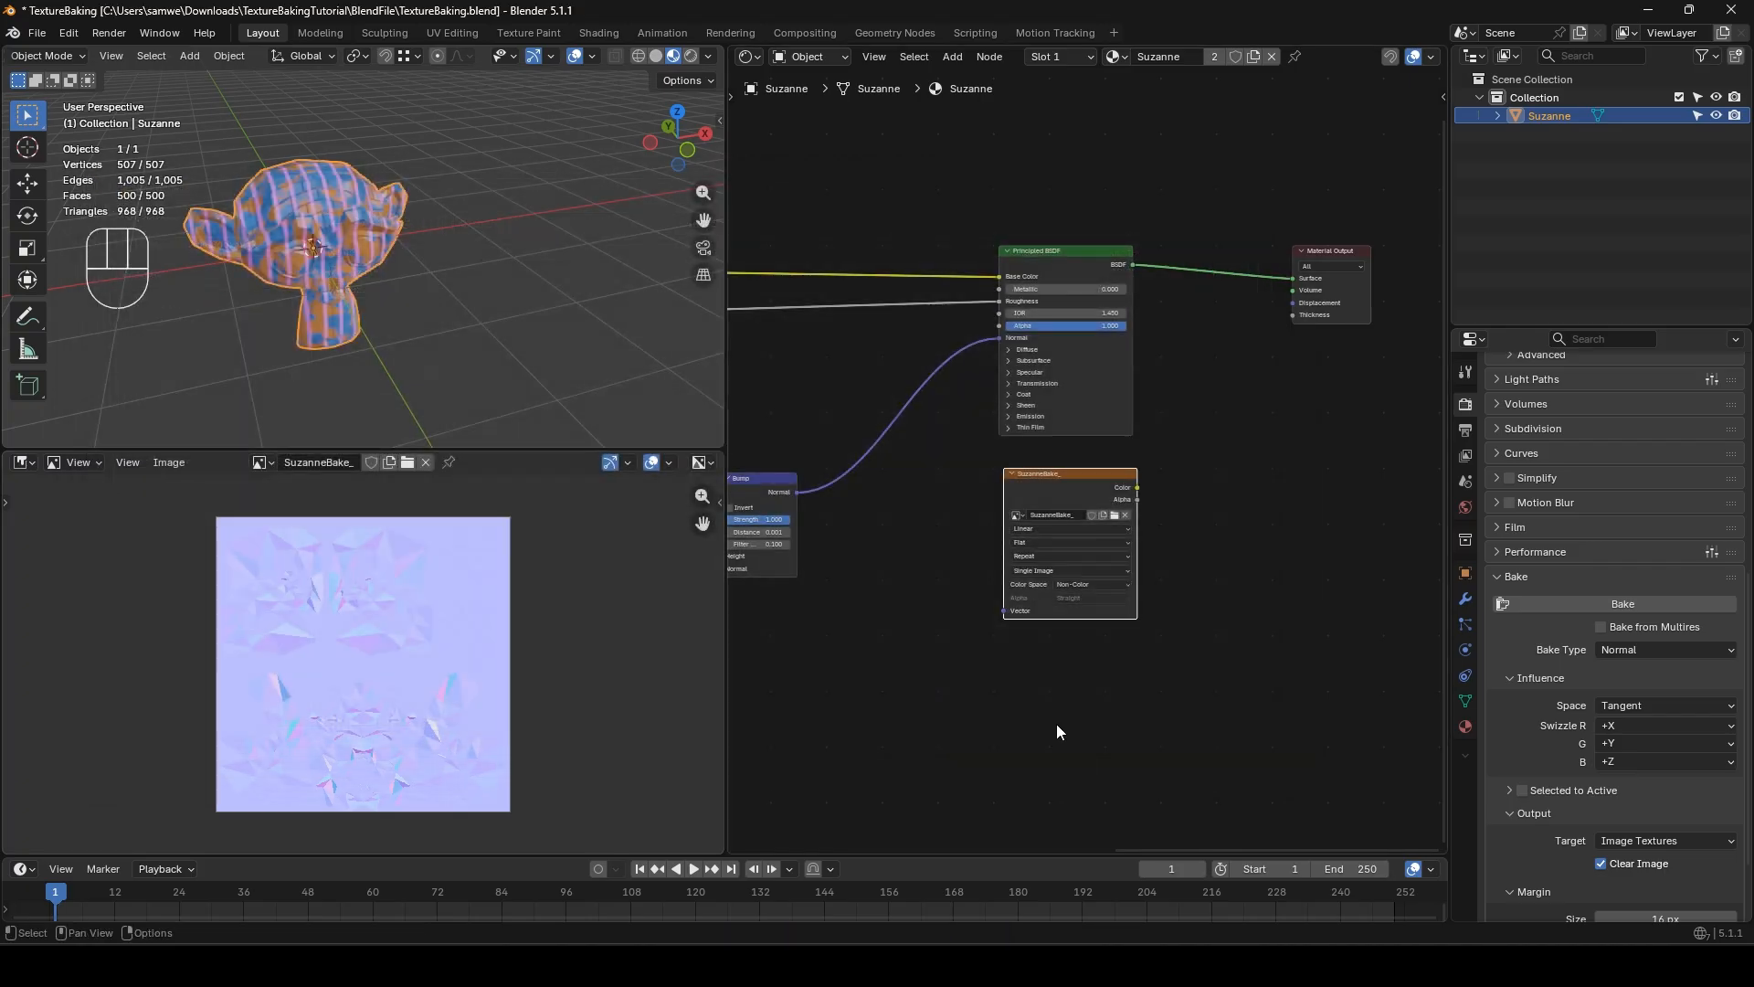
- Duplicate the monkey and place the copy beside the original along the X axis
{"action": "middle_click_drag", "start_coordinate": [414, 316], "coordinate": [414, 278]}
{"action": "key", "text": "shift+d"}
{"action": "key", "text": "x"}
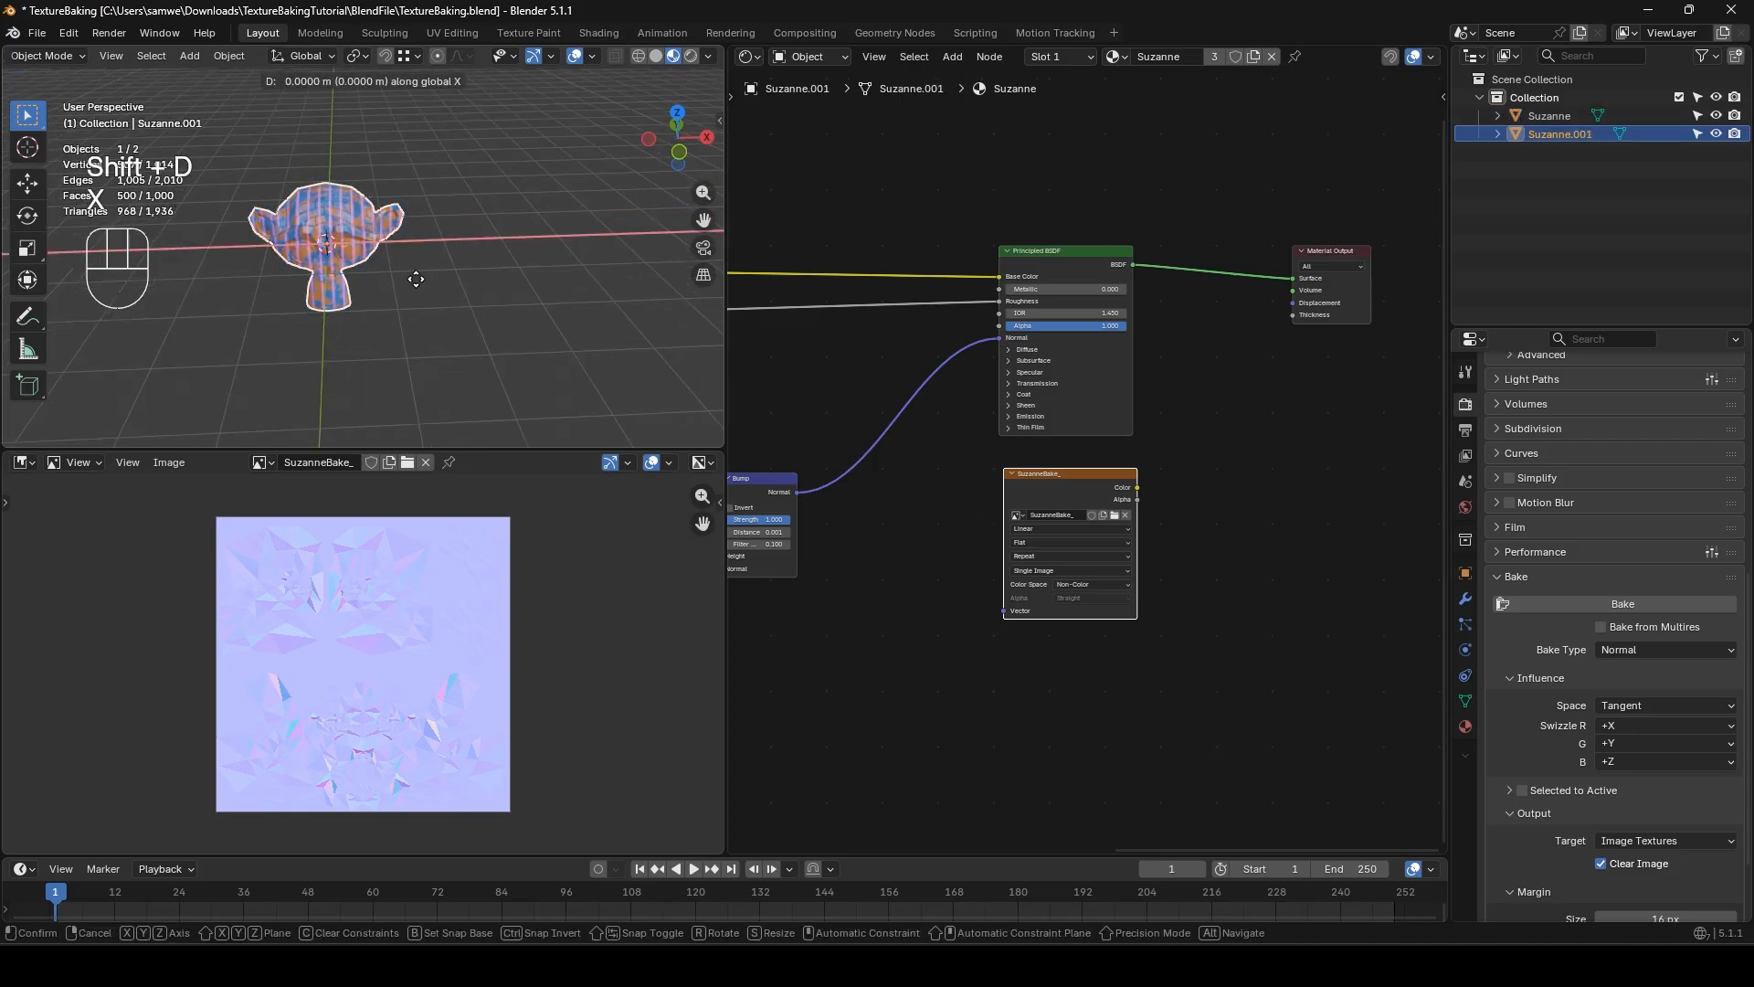
{"action": "left_click", "coordinate": [585, 284]}
{"action": "middle_click_drag", "start_coordinate": [585, 283], "coordinate": [422, 254]}
{"action": "left_click", "coordinate": [422, 254]}
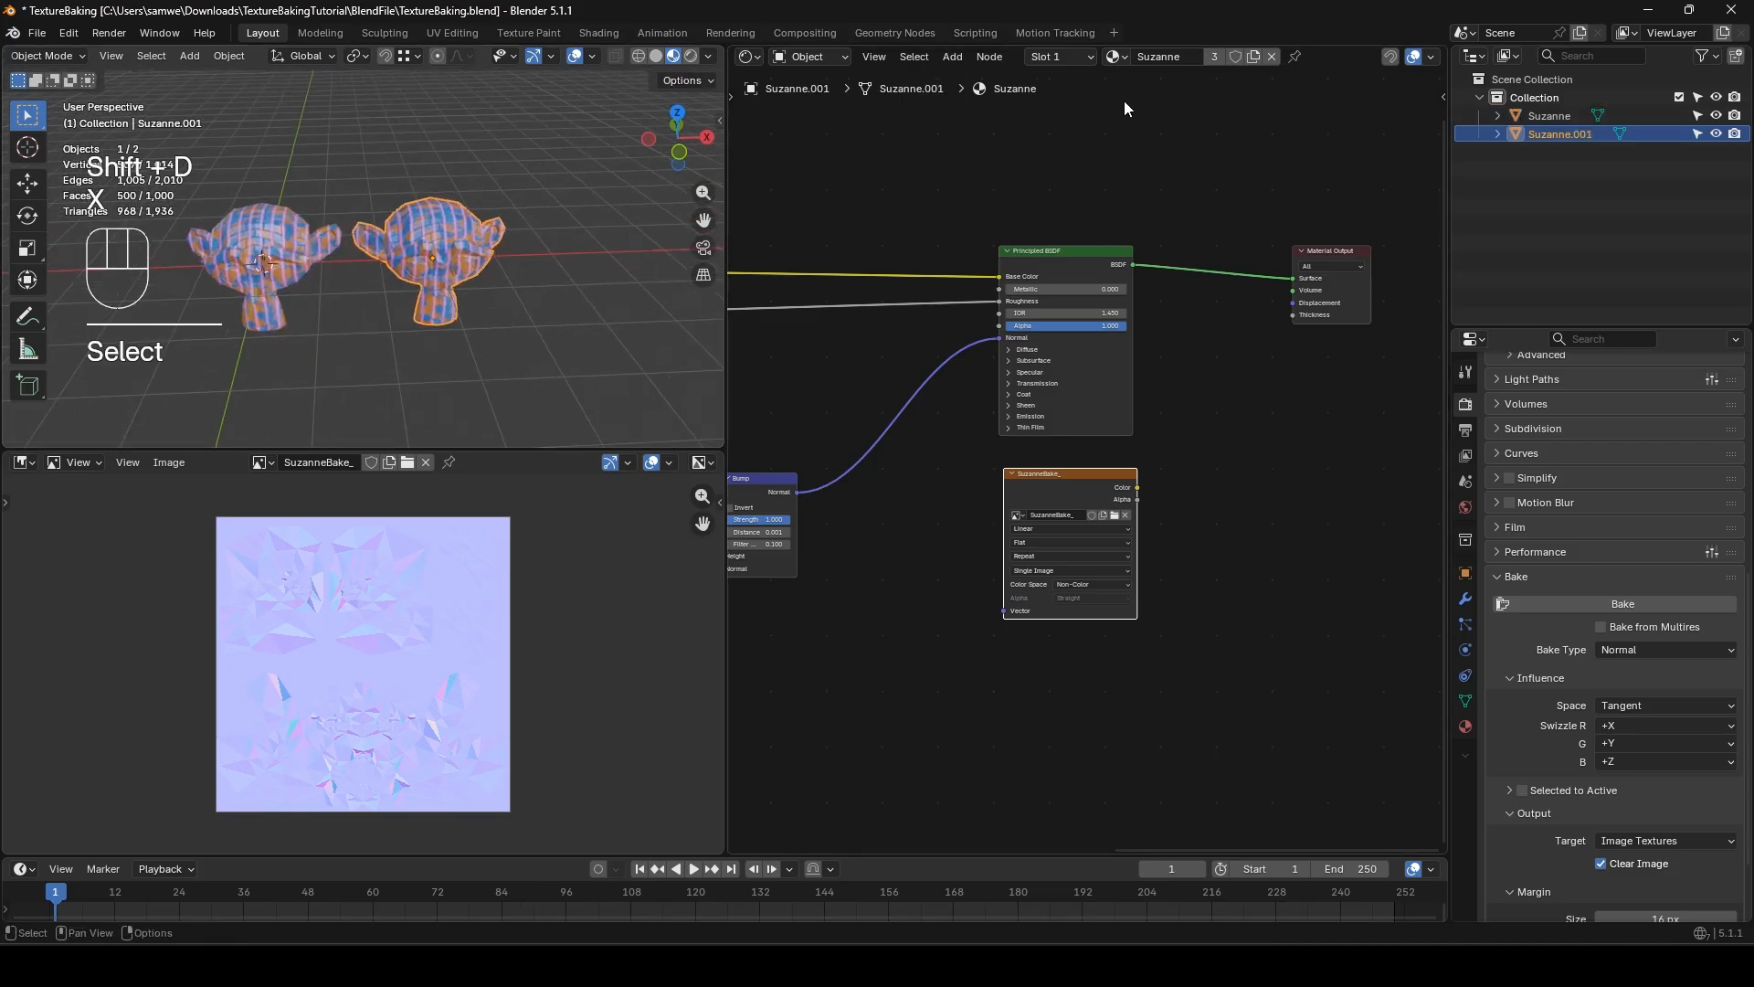
- Give the duplicate monkey its own copy of the material and rename it SuzanneBaked
{"action": "left_click", "coordinate": [1254, 57]}
{"action": "double_click", "coordinate": [1165, 57]}
{"action": "type", "text": "SuzanneBaked"}
{"action": "key", "text": "Return"}
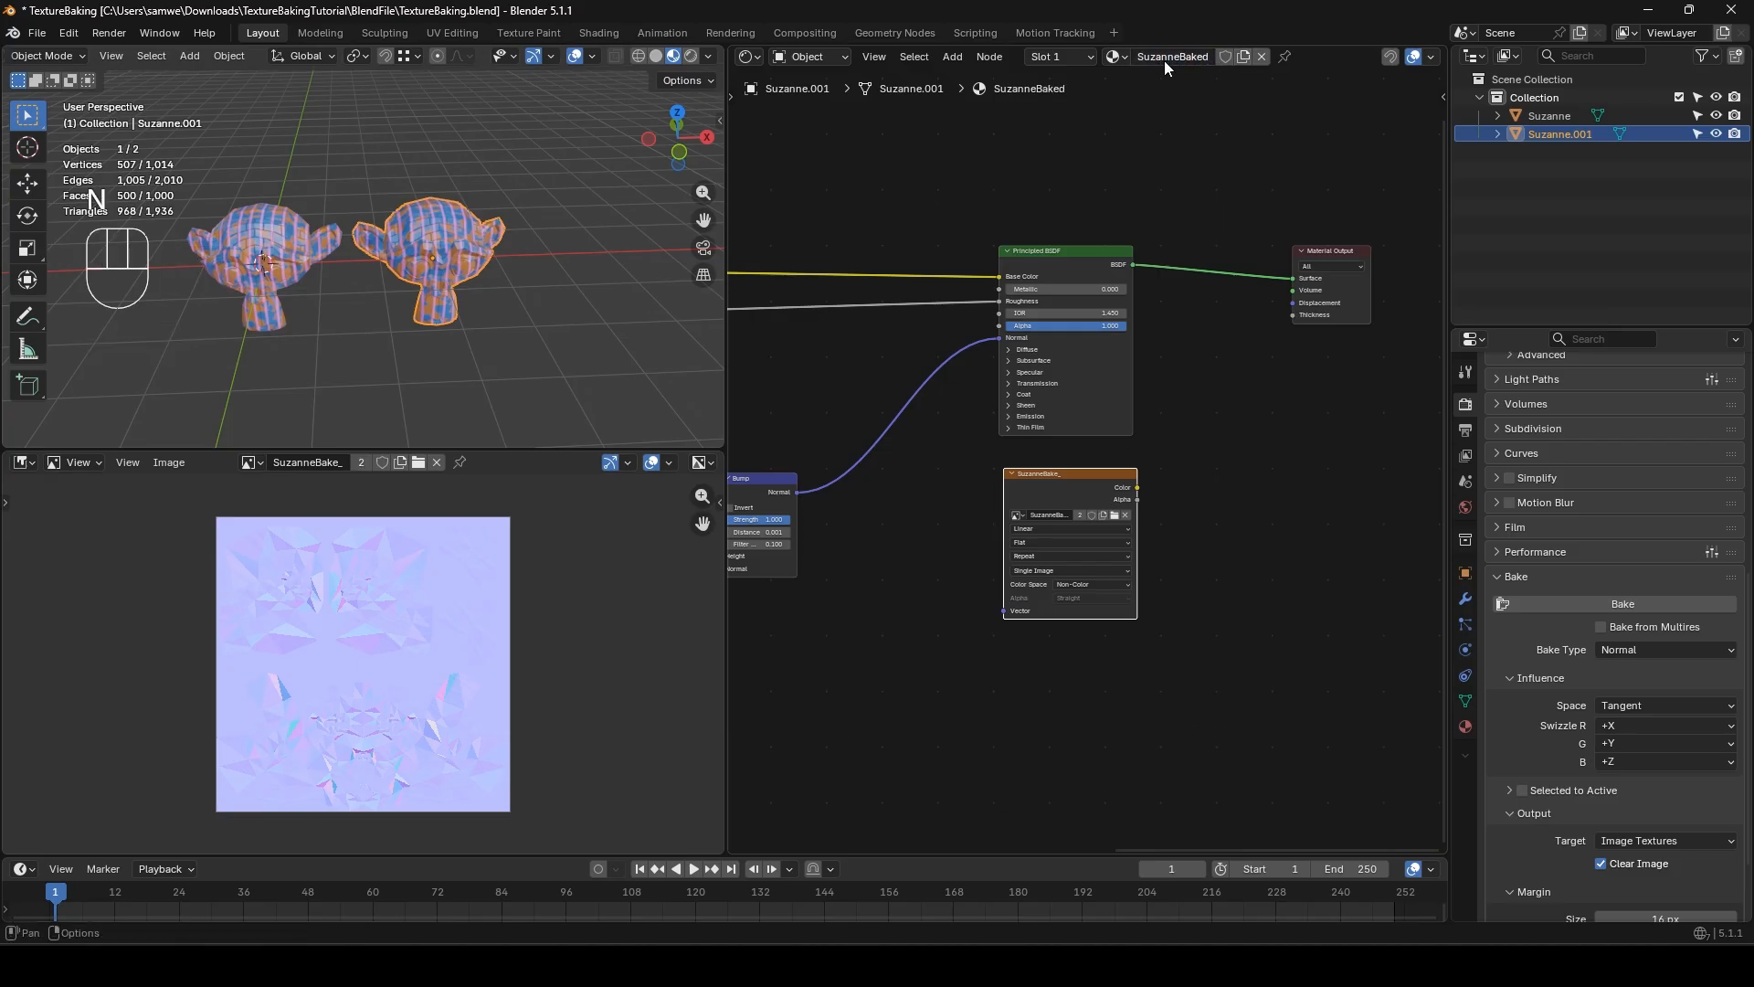
- Delete all procedural nodes feeding the Principled BSDF in the SuzanneBaked material
{"action": "scroll", "coordinate": [957, 406], "scroll_direction": "down", "scroll_amount": 3}
{"action": "middle_click_drag", "start_coordinate": [957, 405], "coordinate": [1186, 435]}
{"action": "scroll", "coordinate": [1186, 435], "scroll_direction": "down", "scroll_amount": 5}
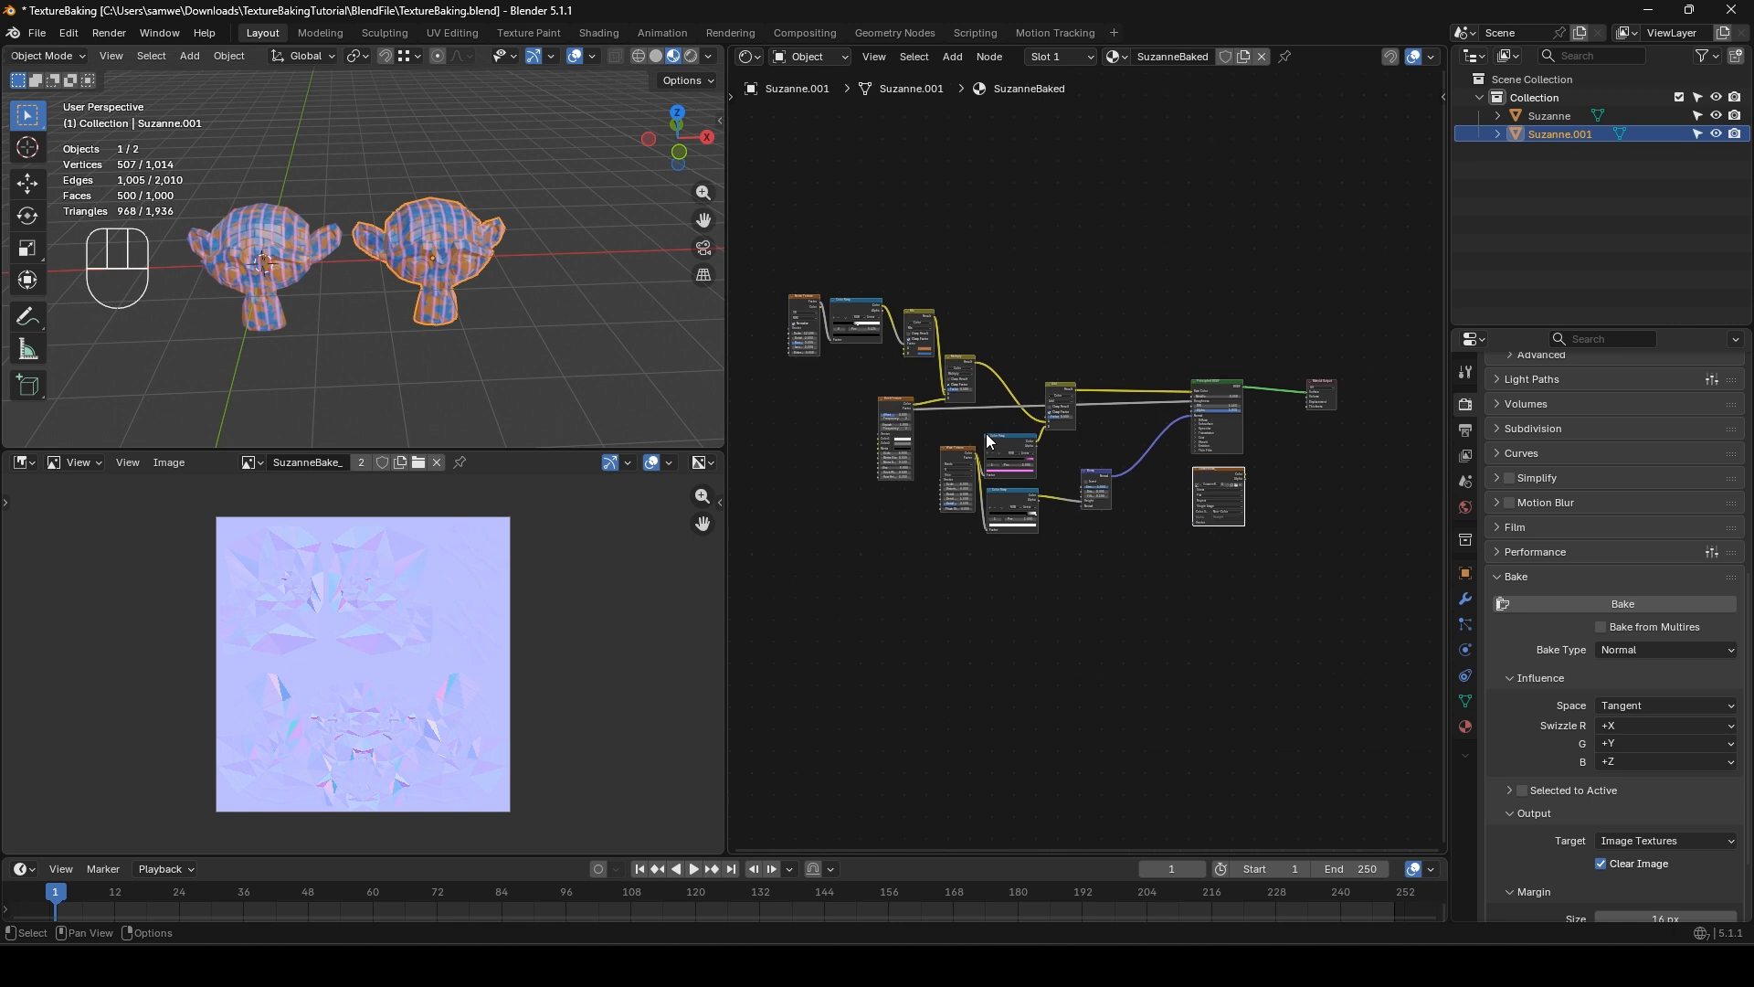
{"action": "left_click_drag", "start_coordinate": [782, 255], "coordinate": [1134, 570]}
{"action": "key", "text": "x"}
- Add an Image Texture node beside the Principled BSDF and duplicate it twice to form a column of three
{"action": "scroll", "coordinate": [1133, 480], "scroll_direction": "up", "scroll_amount": 4}
{"action": "scroll", "coordinate": [1050, 489], "scroll_direction": "up", "scroll_amount": 3}
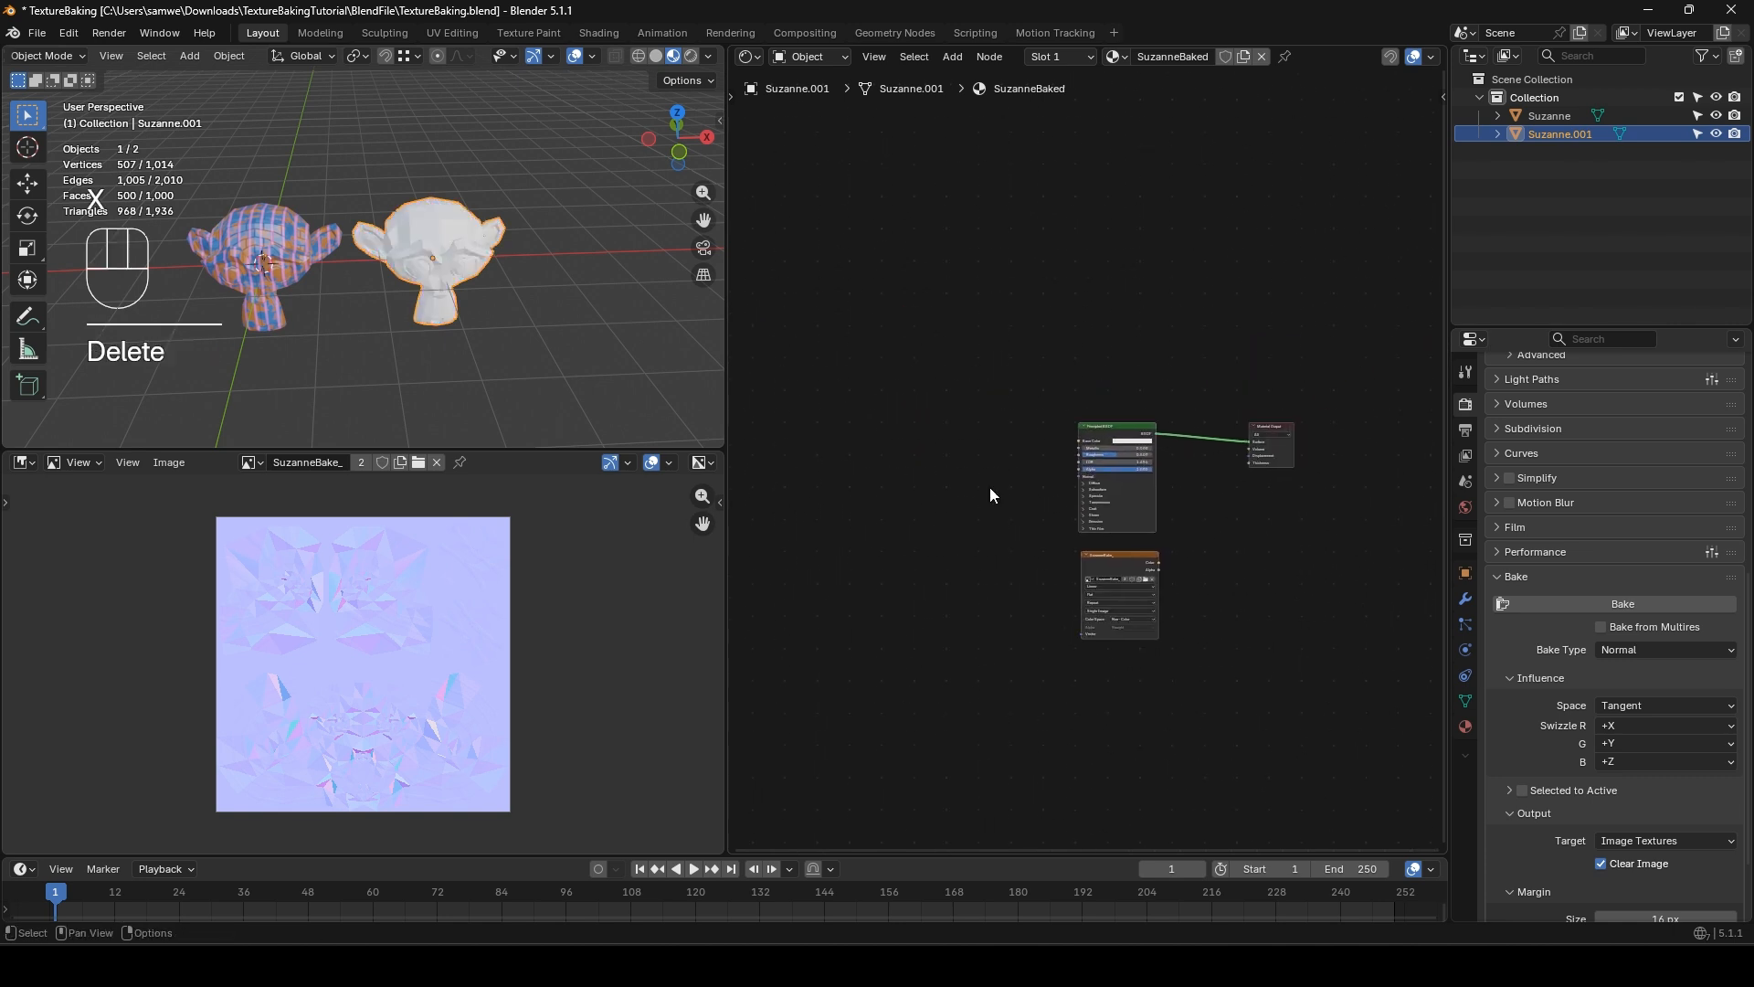
{"action": "key", "text": "shift+a"}
{"action": "type", "text": "image tex"}
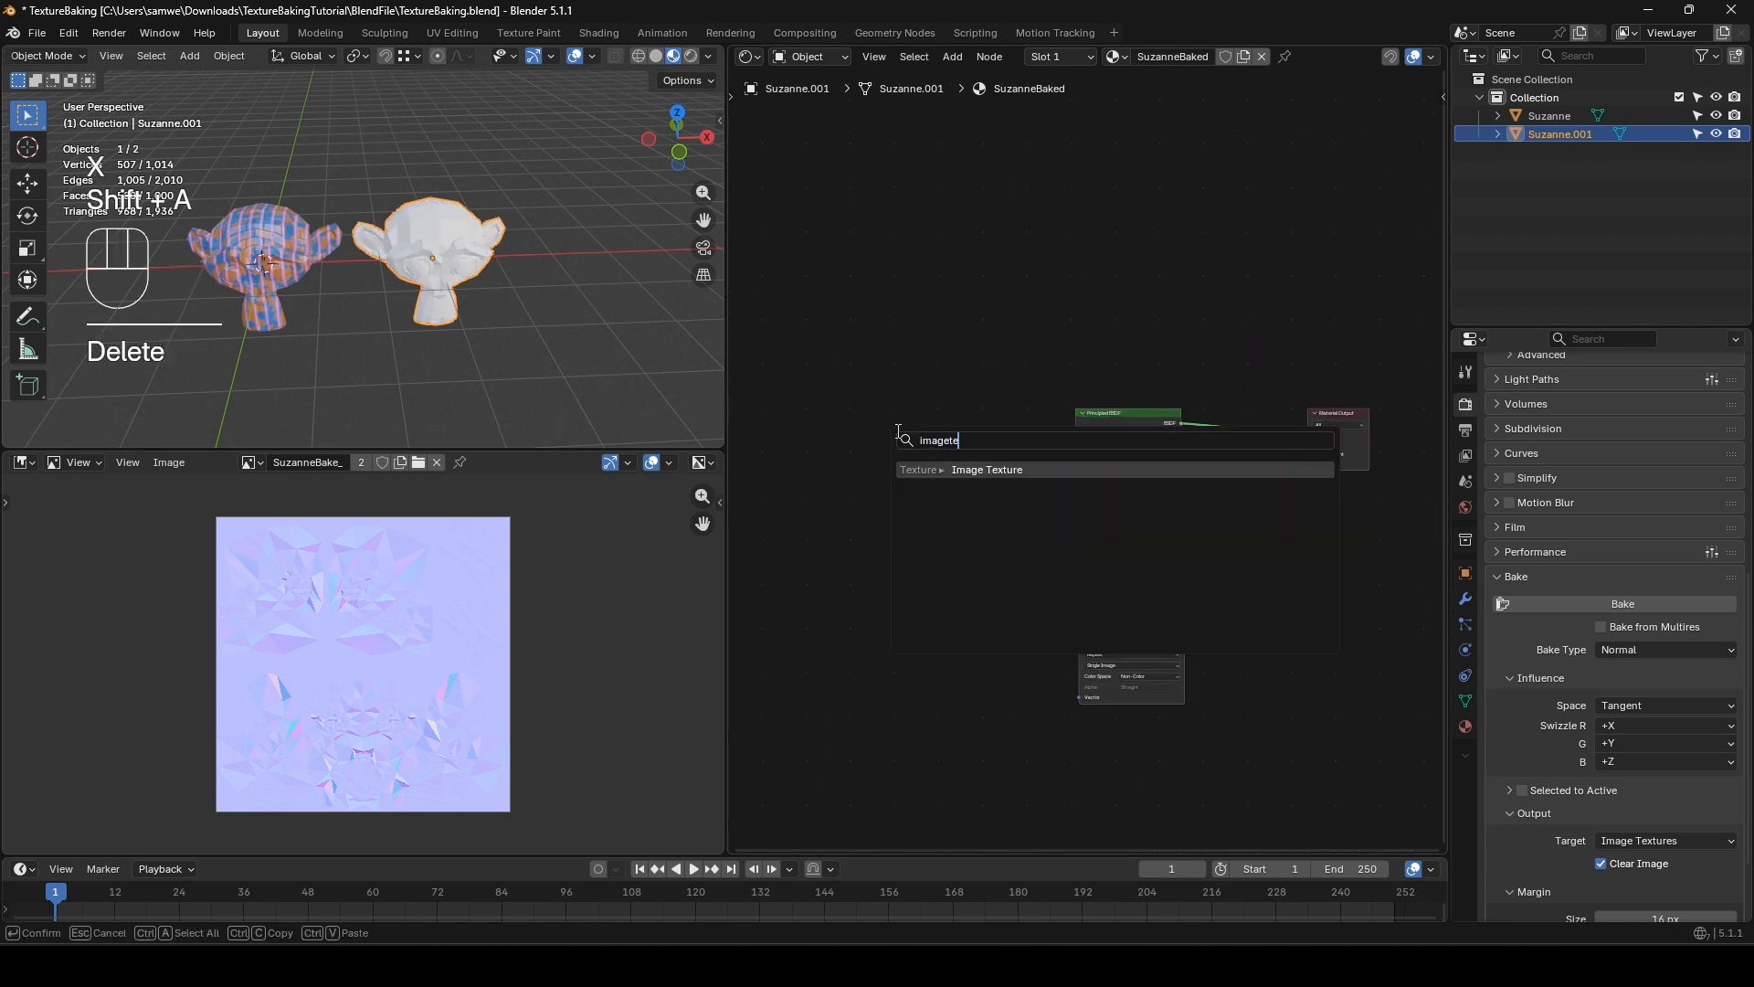
{"action": "key", "text": "Return"}
{"action": "left_click", "coordinate": [891, 413]}
{"action": "key", "text": "shift+d"}
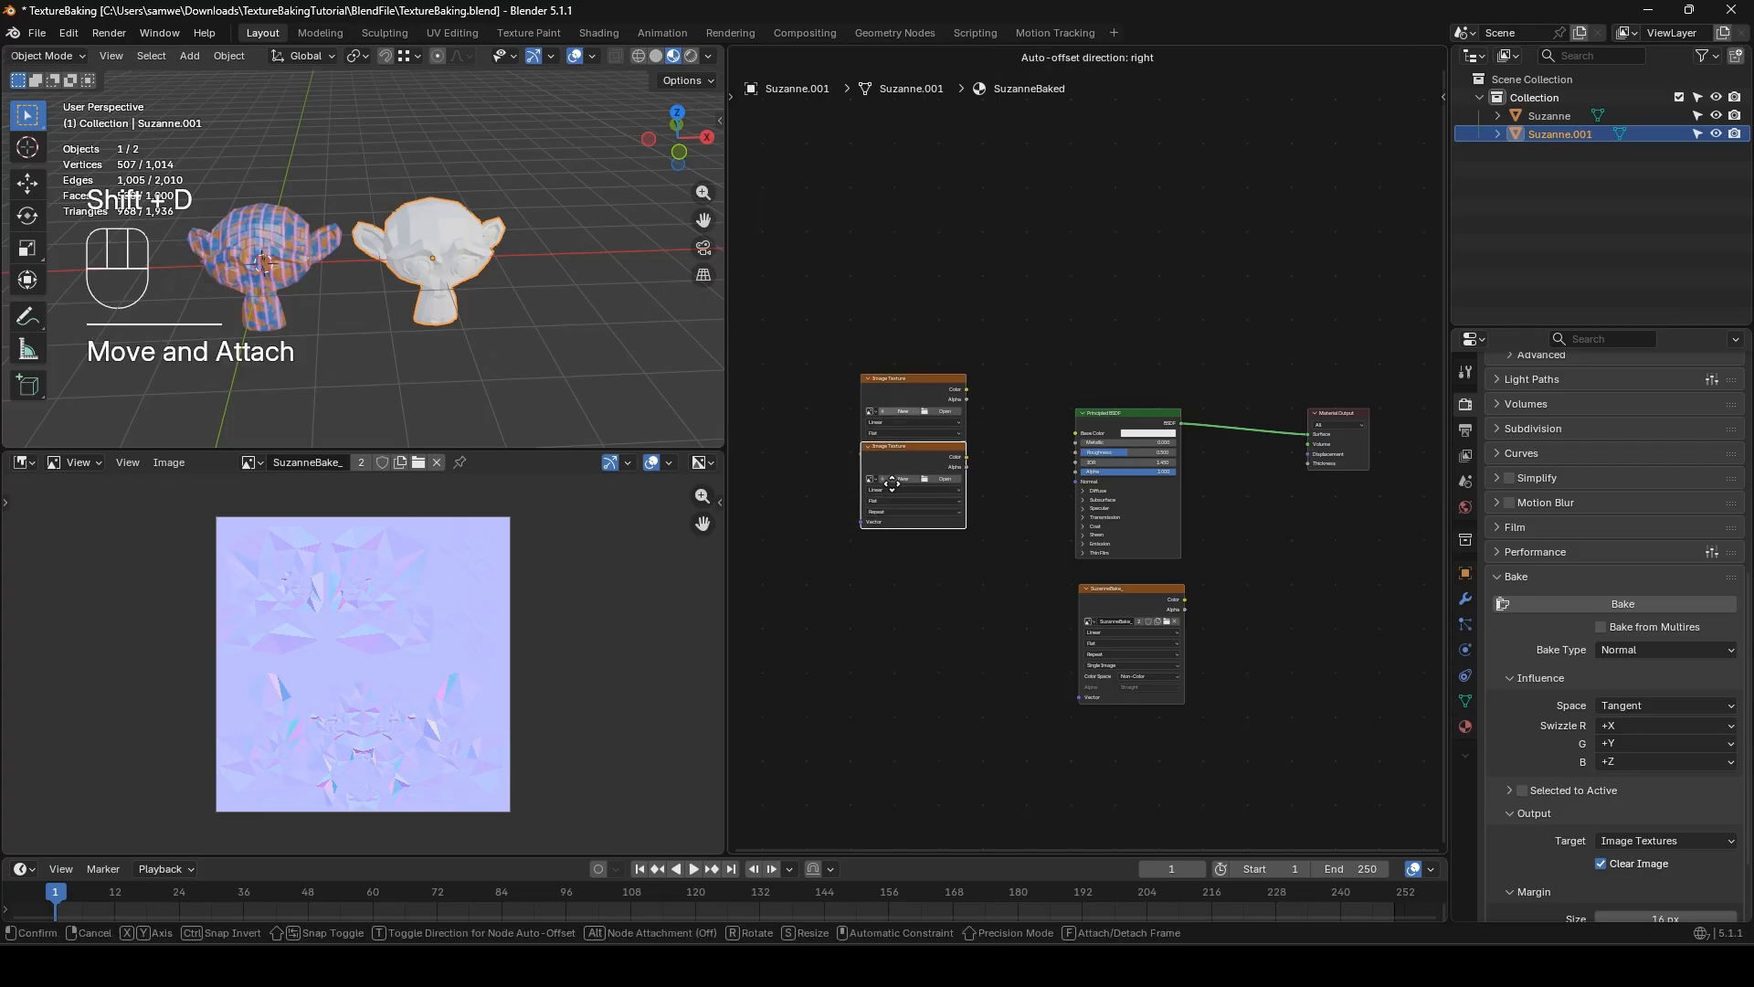
{"action": "left_click", "coordinate": [880, 523]}
{"action": "key", "text": "shift+d"}
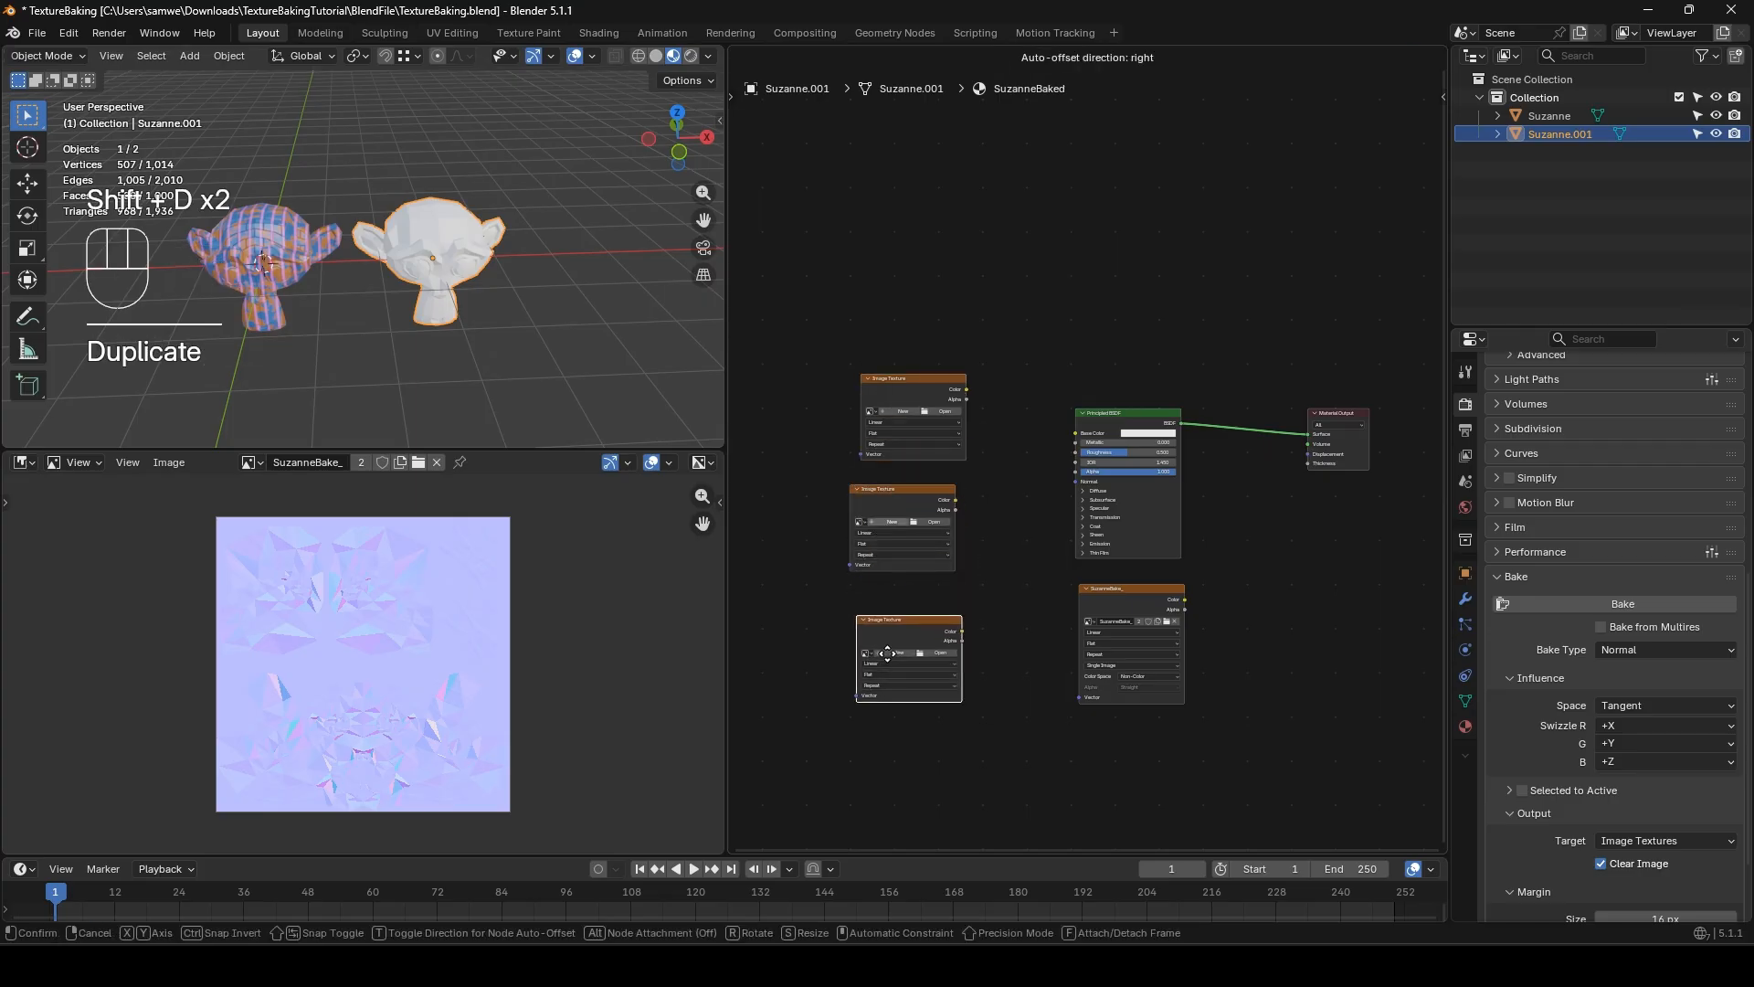
{"action": "left_click", "coordinate": [883, 642]}
- Load SuzanneBake_D.png into the uppermost Image Texture node and link its Color to the Principled BSDF's Base Color
{"action": "scroll", "coordinate": [942, 484], "scroll_direction": "up", "scroll_amount": 4}
{"action": "left_click", "coordinate": [880, 387]}
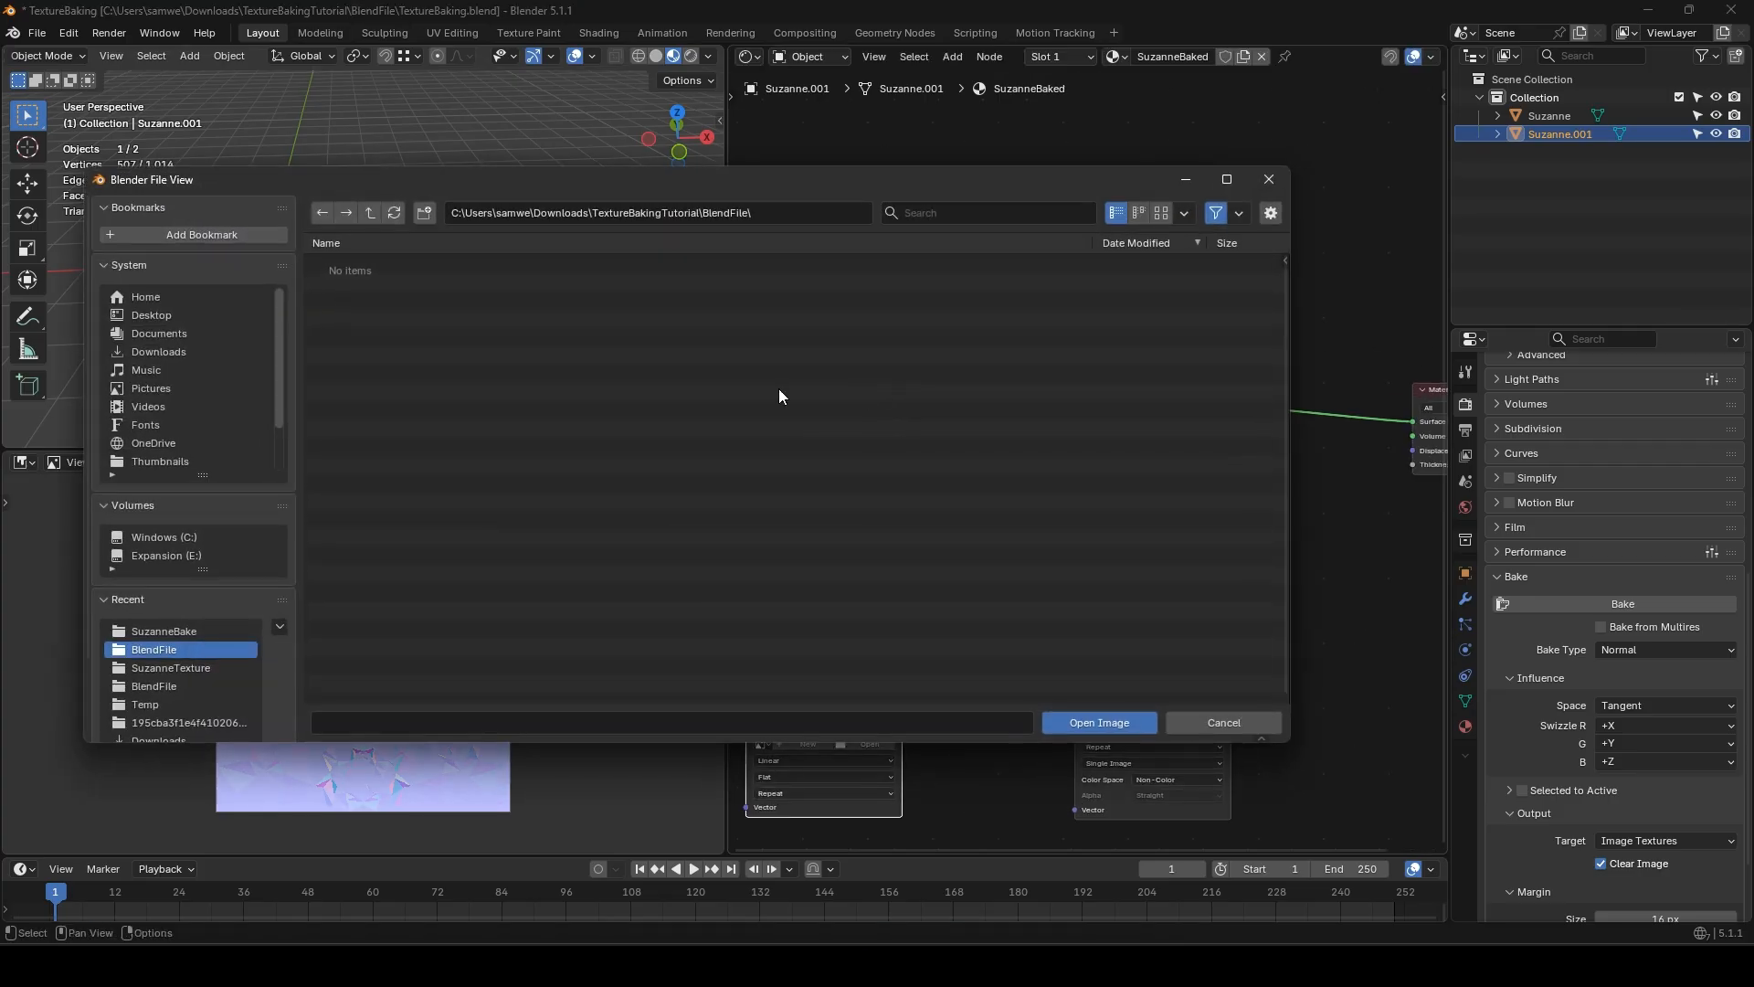
{"action": "left_click", "coordinate": [378, 220]}
{"action": "left_click", "coordinate": [375, 263]}
{"action": "left_click", "coordinate": [394, 302]}
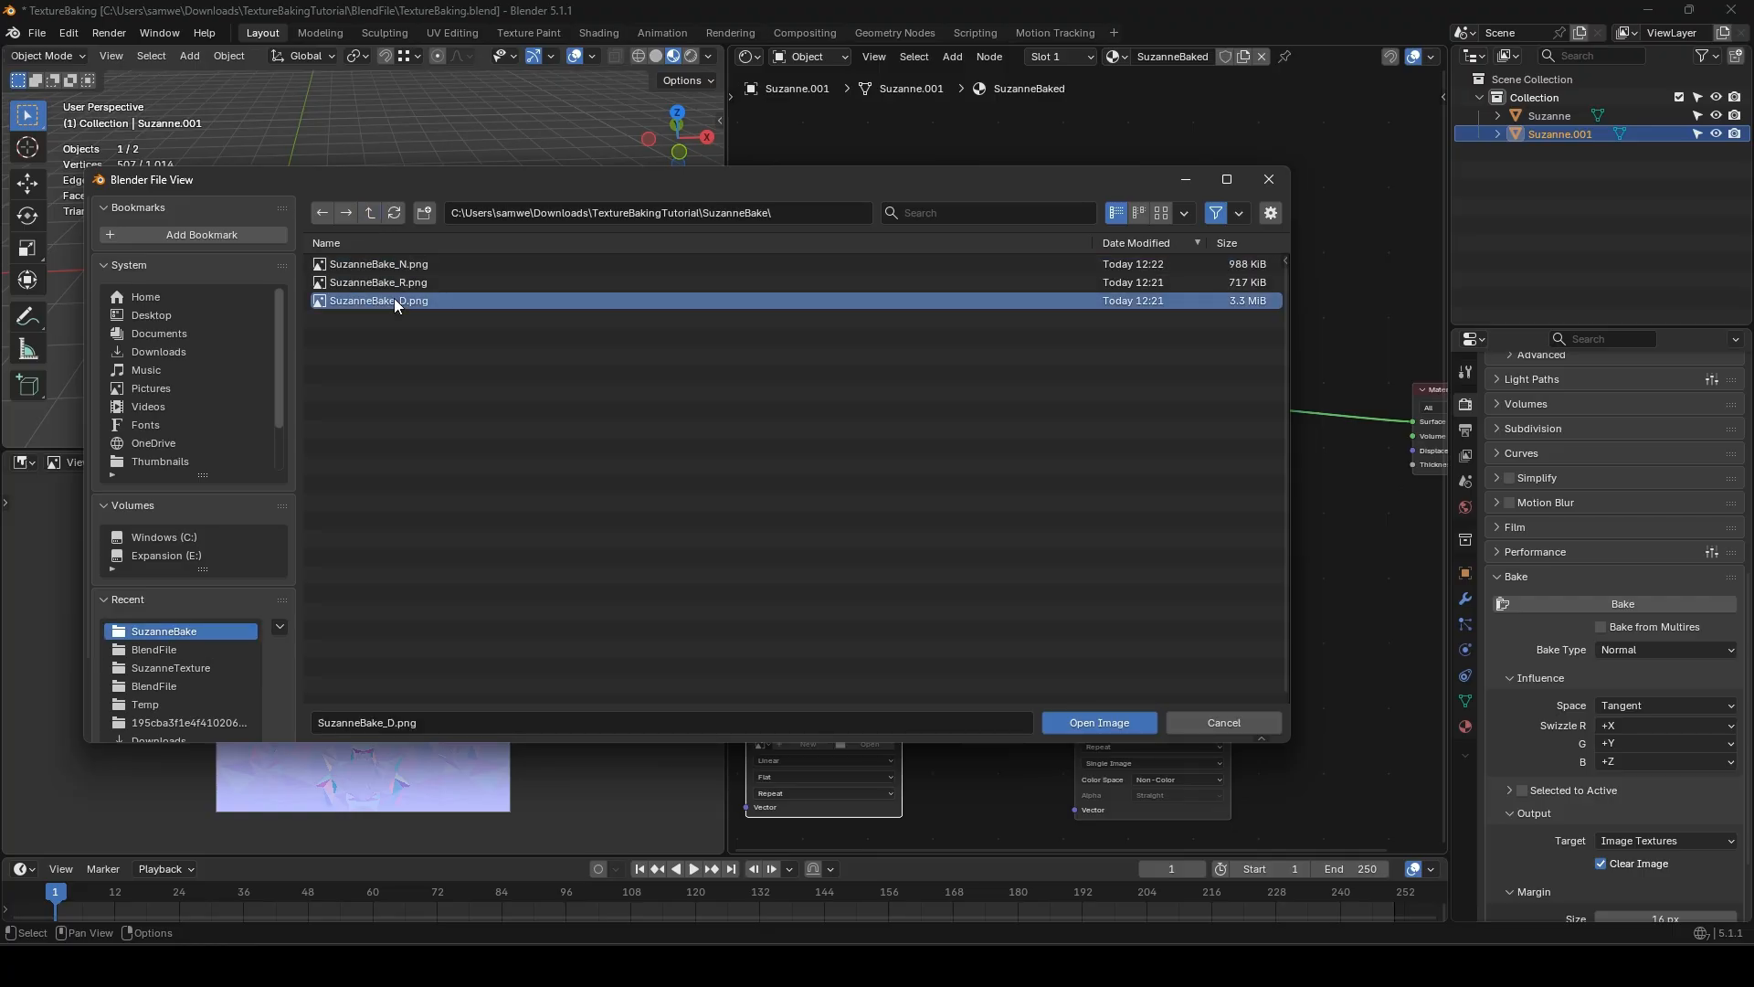
{"action": "double_click", "coordinate": [395, 302]}
{"action": "left_click_drag", "start_coordinate": [909, 356], "coordinate": [1069, 419]}
- Load SuzanneBake_R.png into the middle Image Texture node and link its Color to the Principled BSDF's Roughness
{"action": "left_click", "coordinate": [804, 539]}
{"action": "left_click", "coordinate": [861, 550]}
{"action": "left_click", "coordinate": [378, 220]}
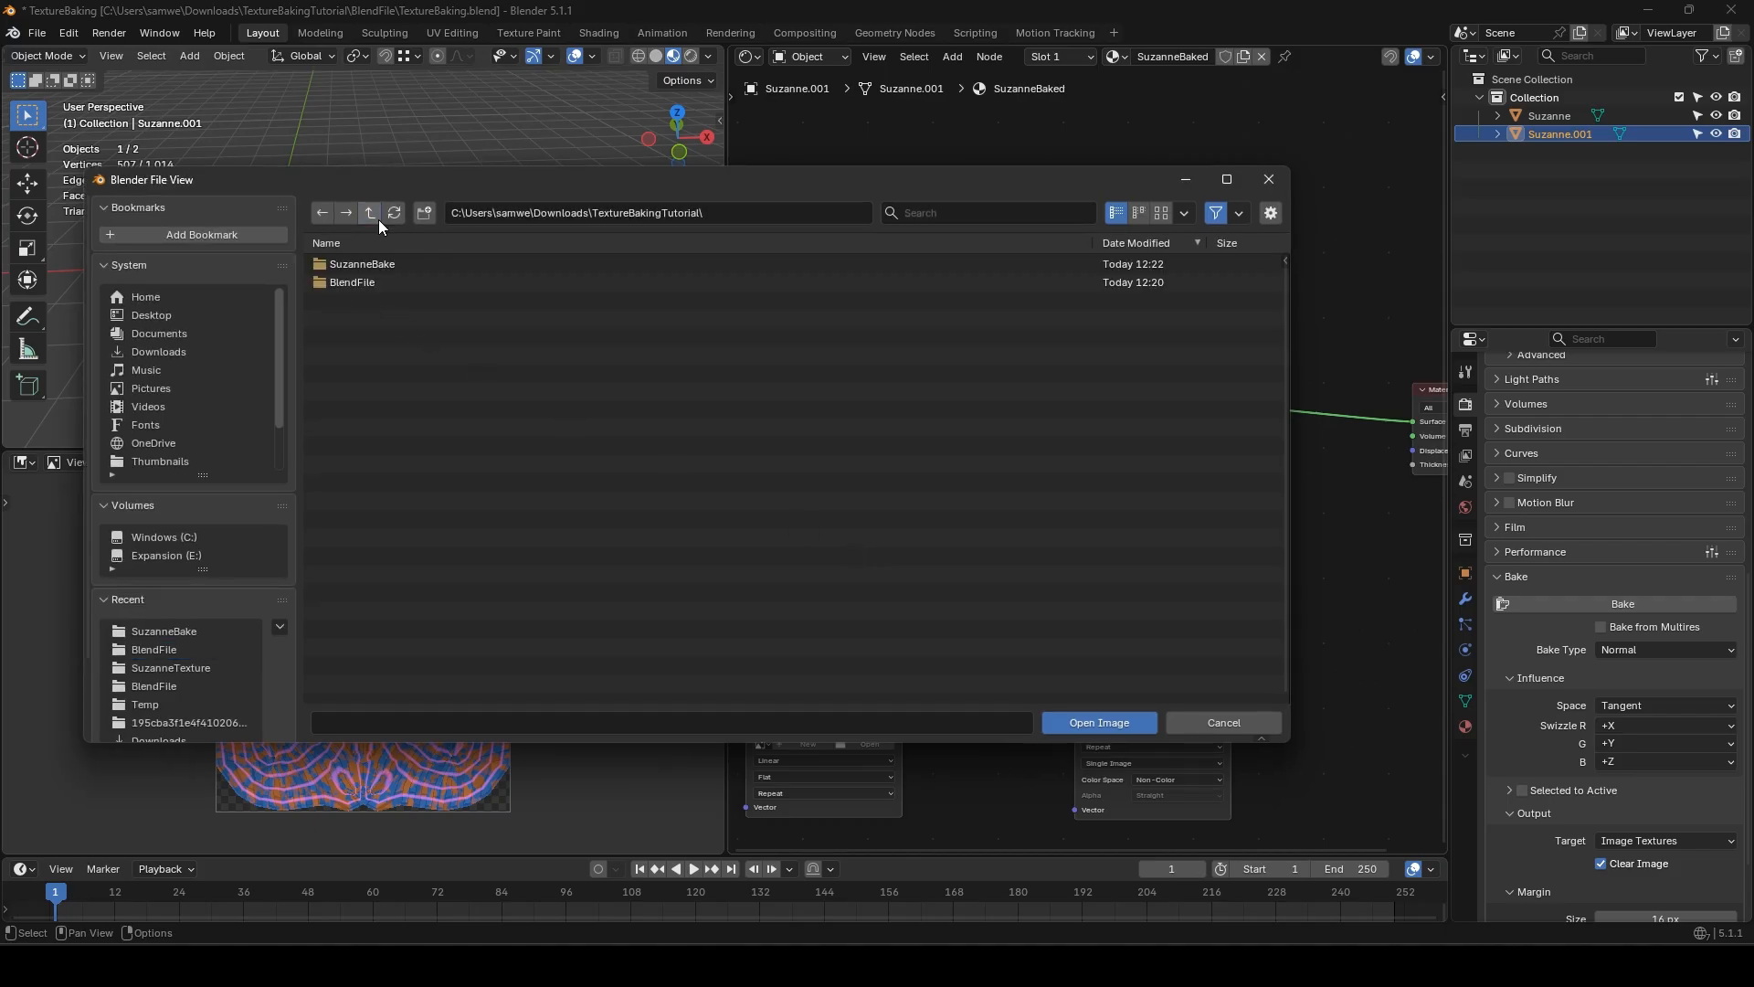
{"action": "left_click", "coordinate": [397, 263]}
{"action": "double_click", "coordinate": [402, 284]}
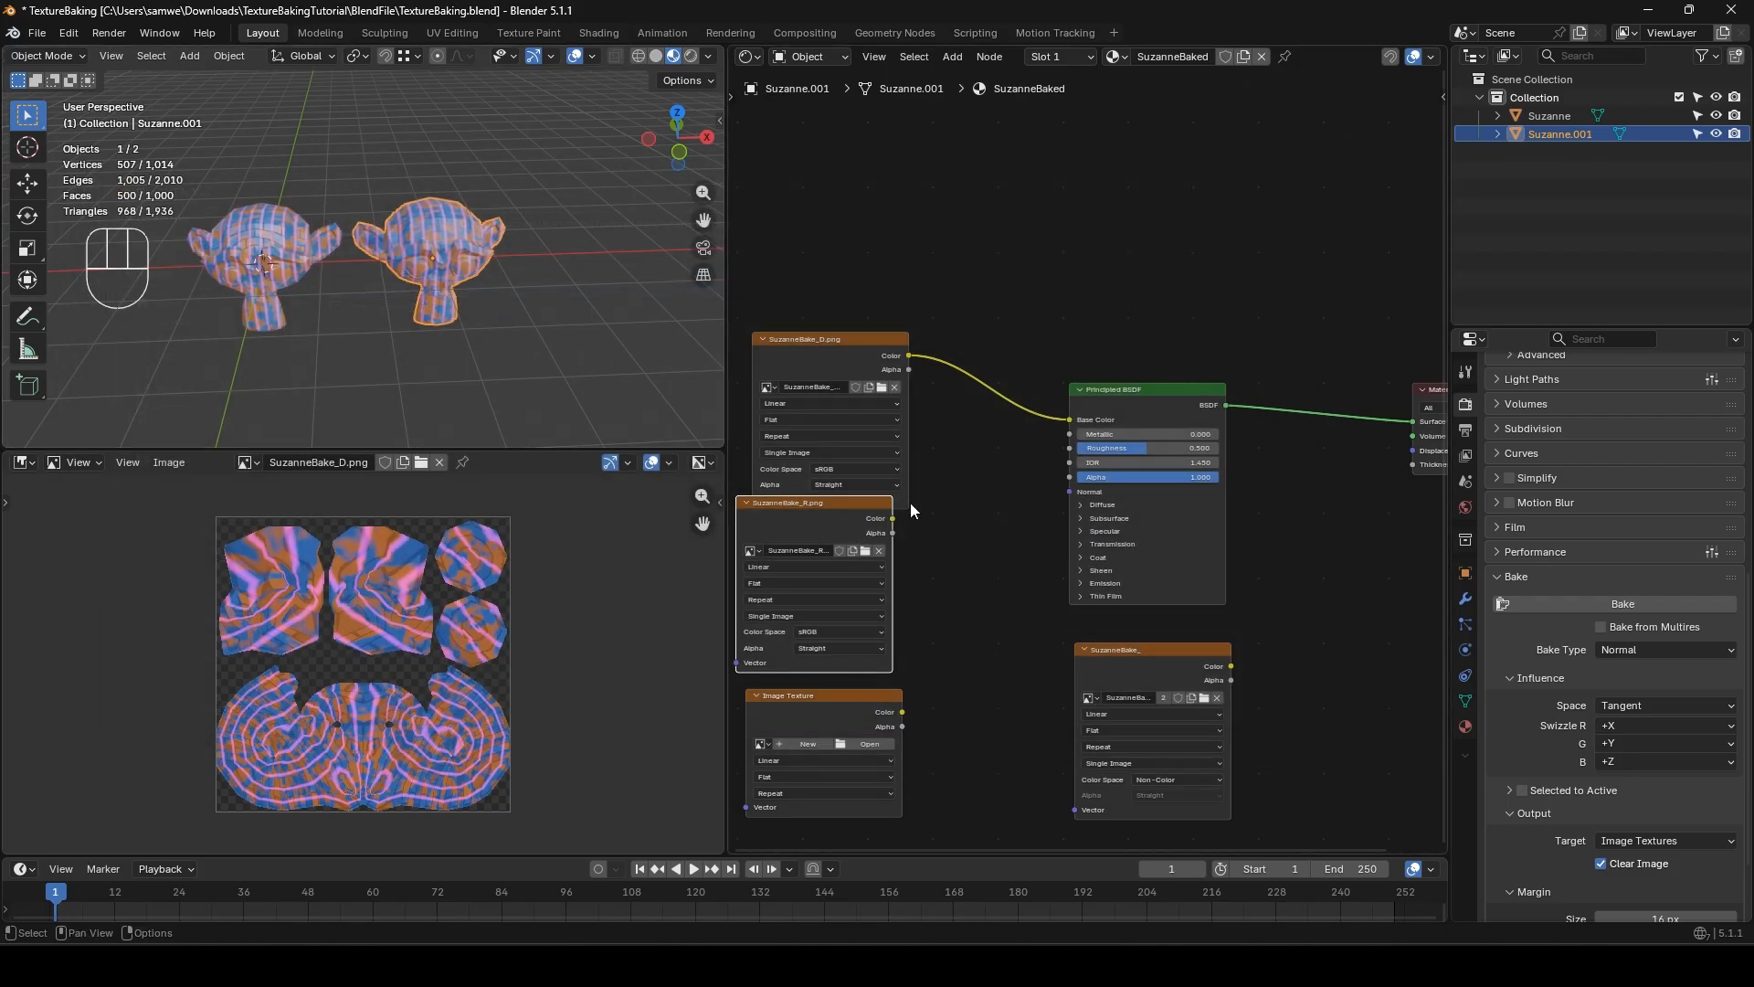
{"action": "left_click_drag", "start_coordinate": [894, 518], "coordinate": [1069, 448]}
- Load SuzanneBake_N.png into the lowest Image Texture node and link its Color to the Principled BSDF's Normal
{"action": "left_click", "coordinate": [820, 704]}
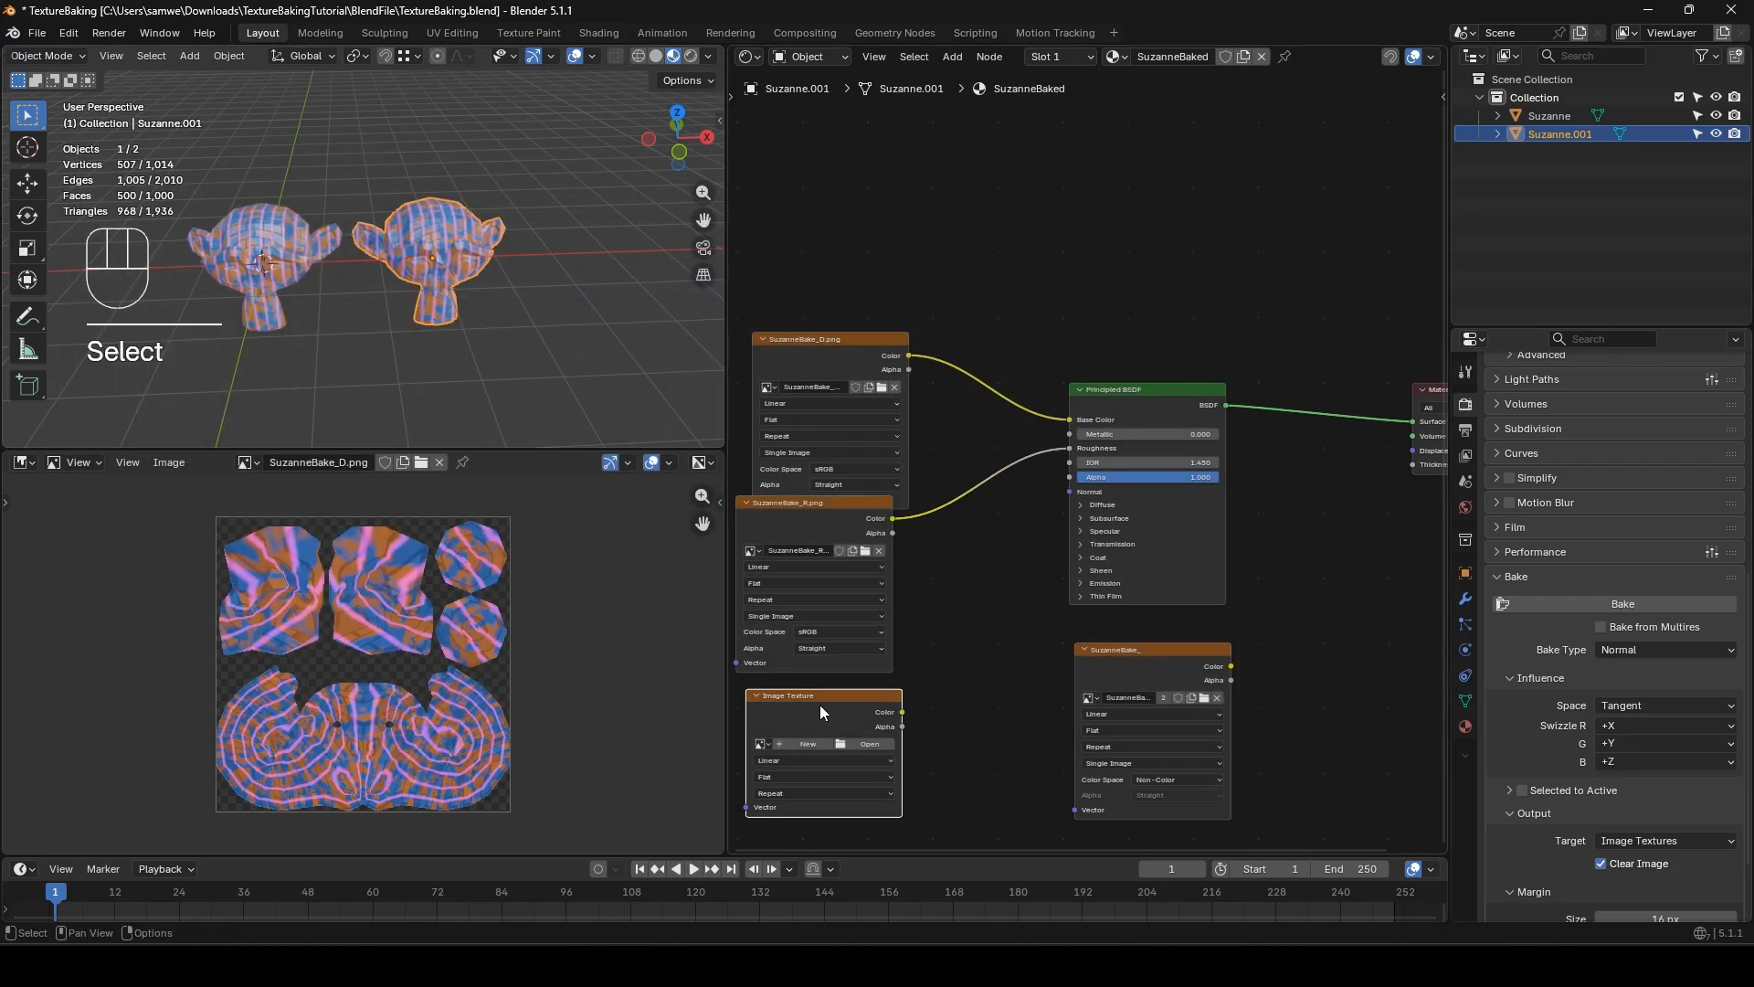
{"action": "left_click", "coordinate": [873, 745]}
{"action": "left_click", "coordinate": [370, 212]}
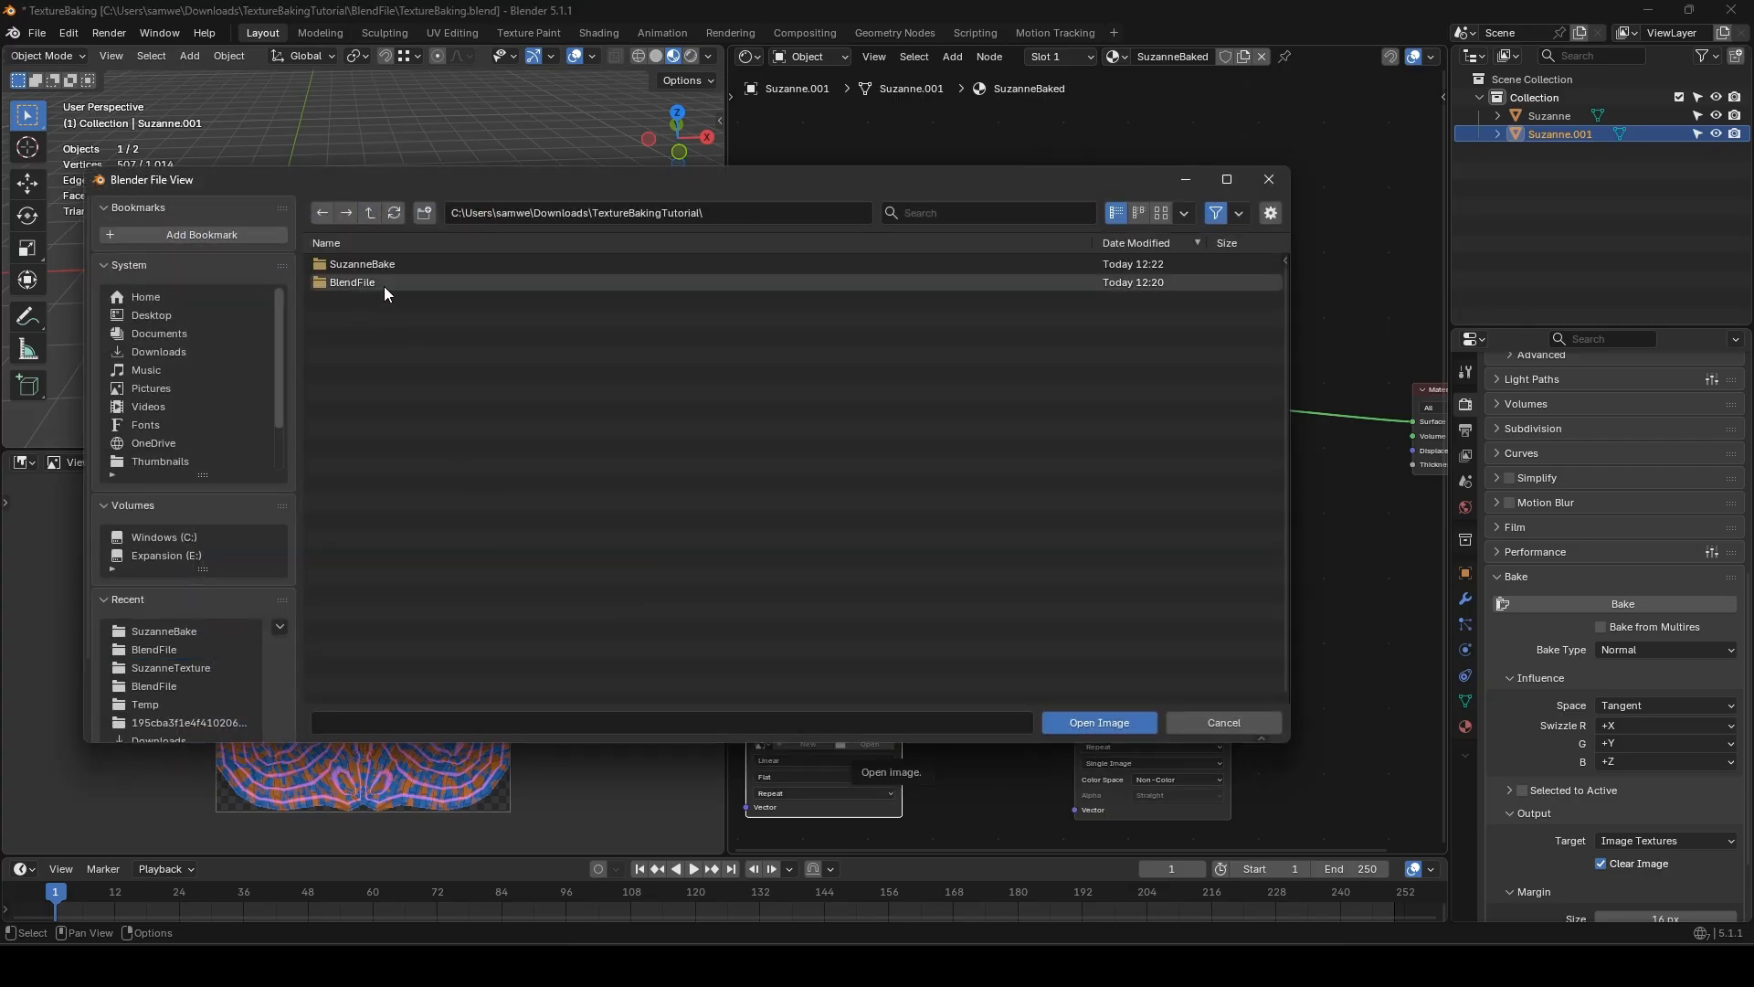
{"action": "left_click", "coordinate": [378, 265]}
{"action": "double_click", "coordinate": [386, 268]}
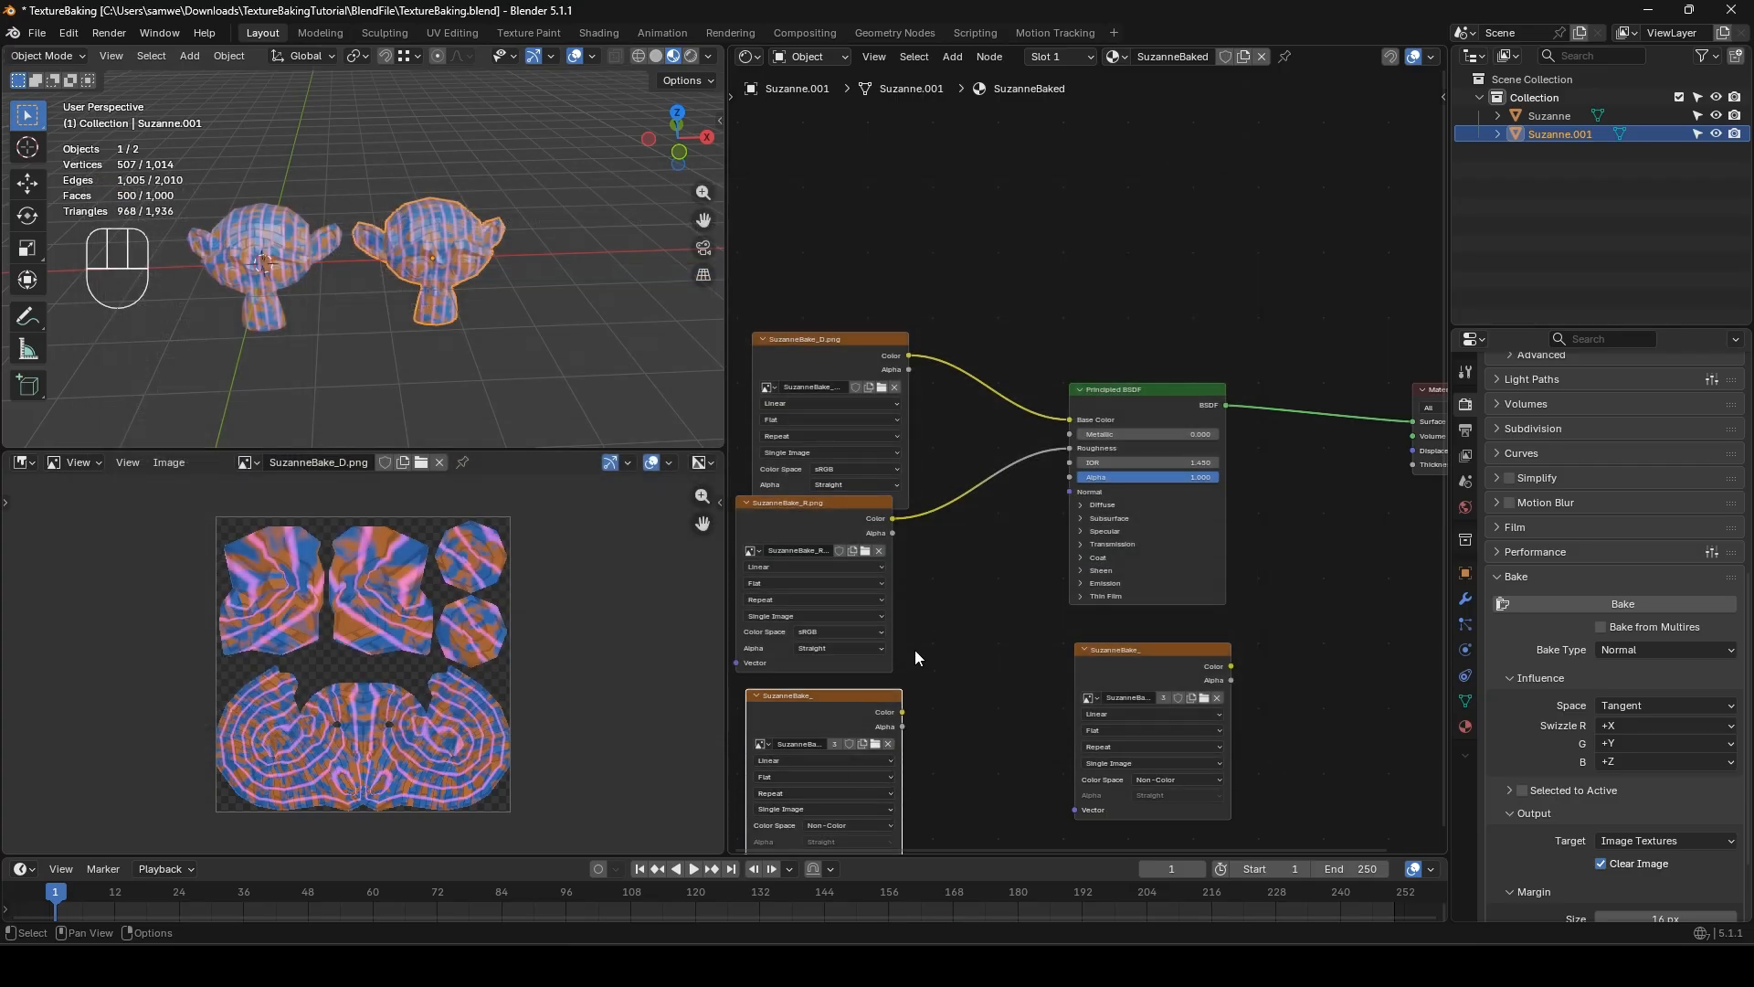
{"action": "left_click_drag", "start_coordinate": [901, 715], "coordinate": [1068, 491]}
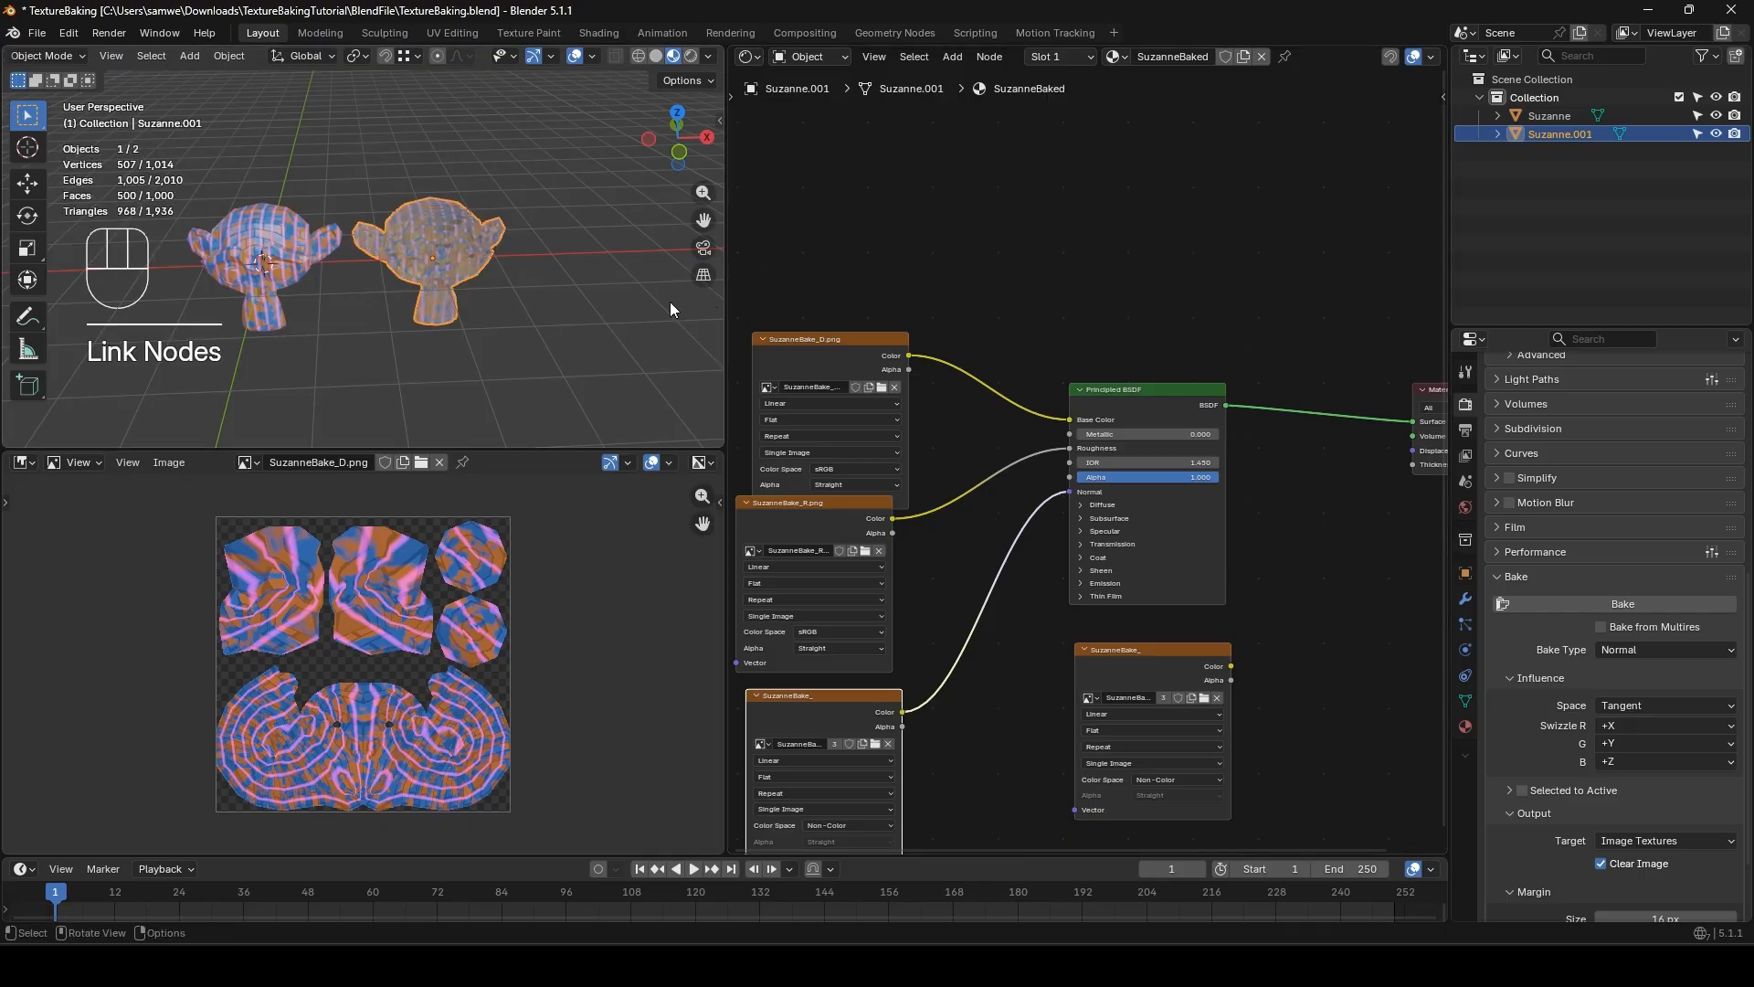
{"action": "middle_click_drag", "start_coordinate": [491, 353], "coordinate": [535, 358]}
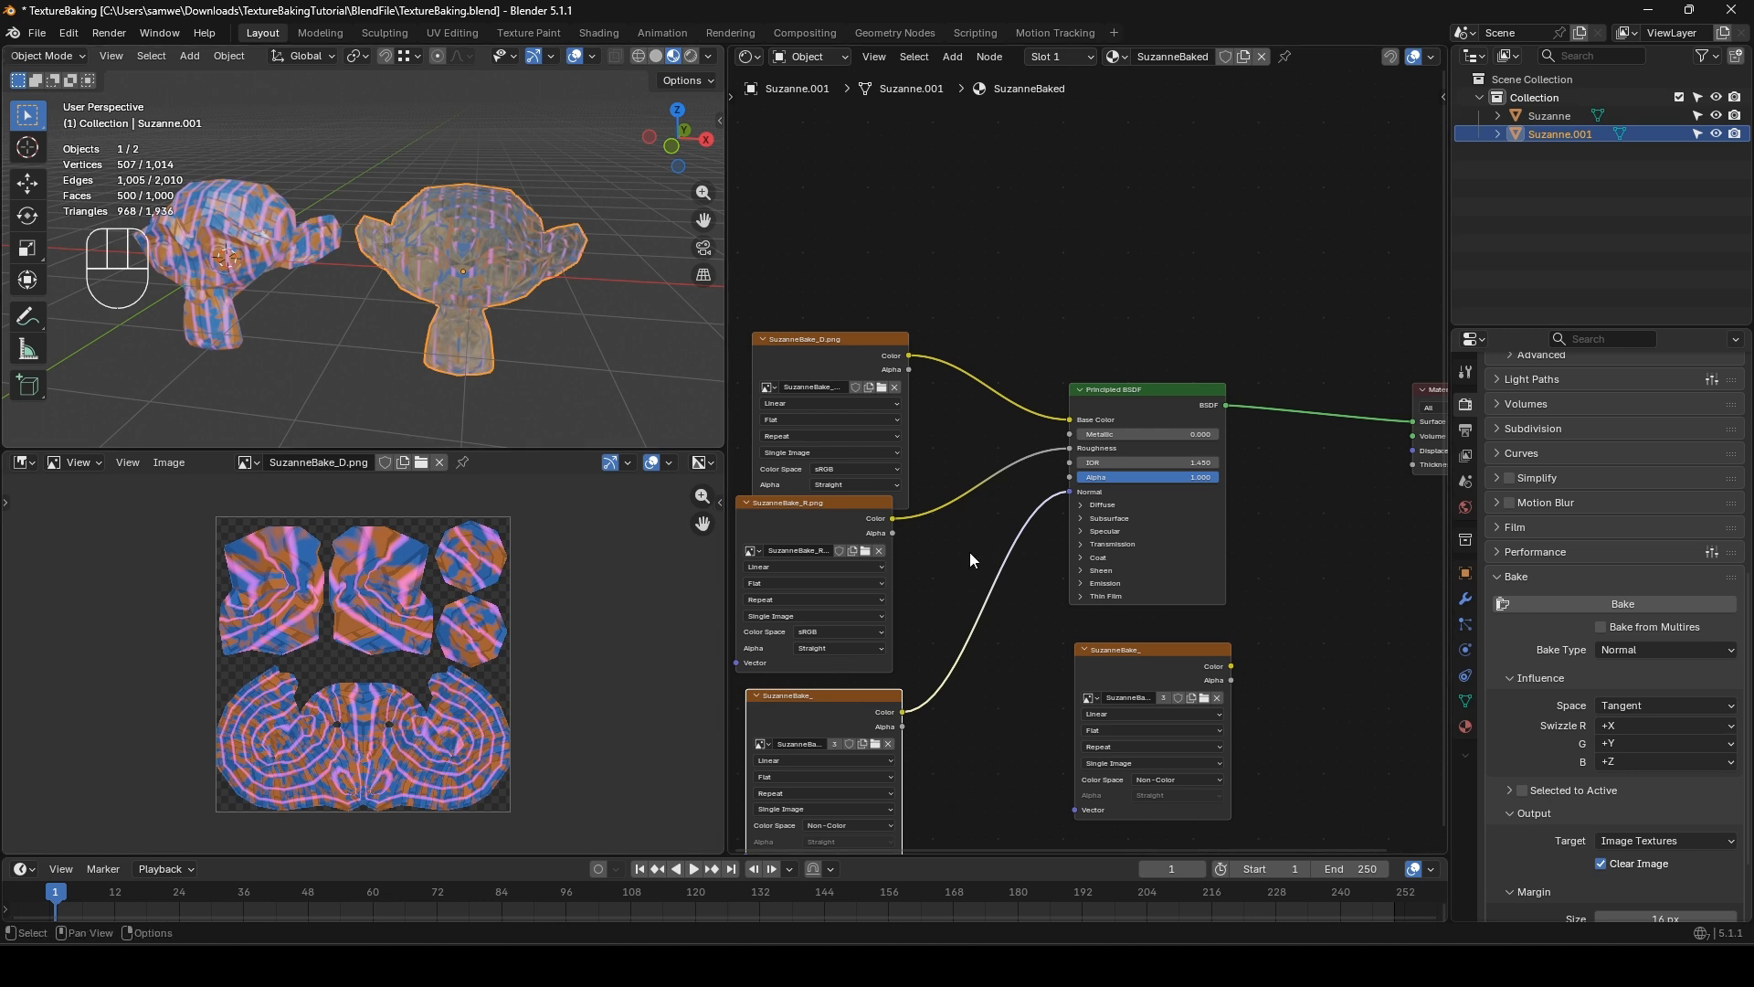
{"action": "key", "text": "shift+a"}
{"action": "type", "text": "norm"}
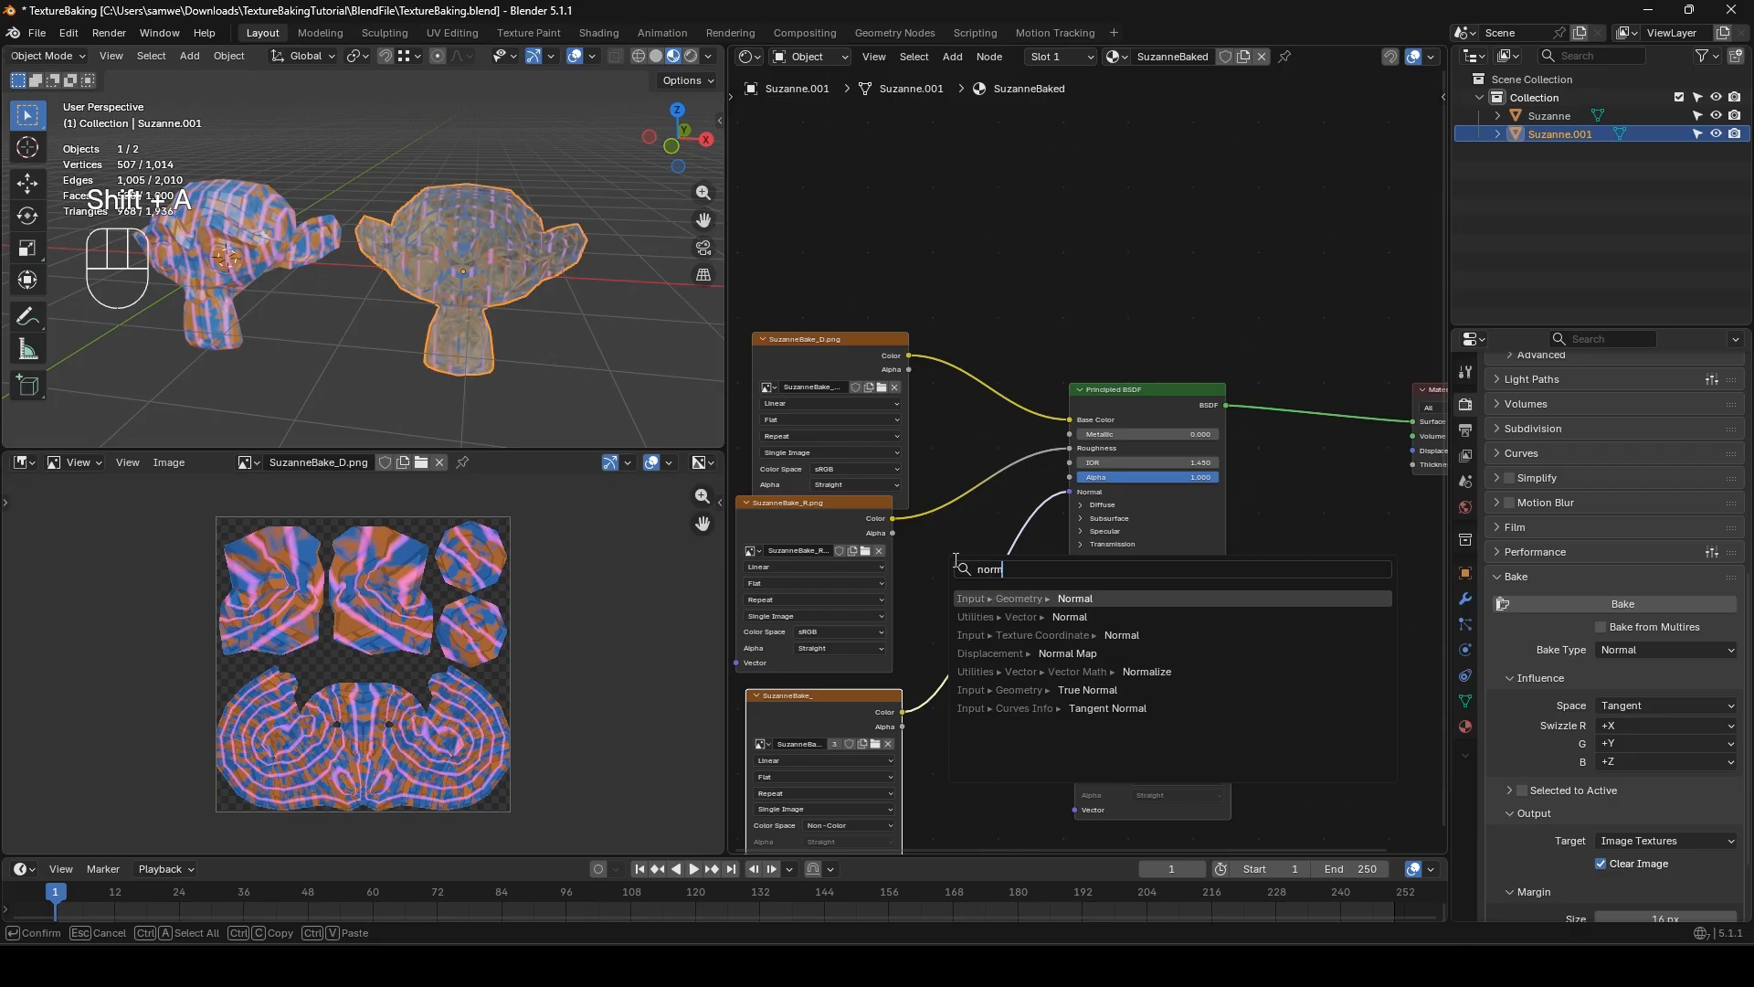
{"action": "key", "text": "Return"}
{"action": "left_click", "coordinate": [1094, 253]}
{"action": "key", "text": "x"}
- Insert a Normal Map node on the link between the baked normal image and the Principled BSDF's Normal
{"action": "key", "text": "shift+a"}
{"action": "type", "text": "normalmap"}
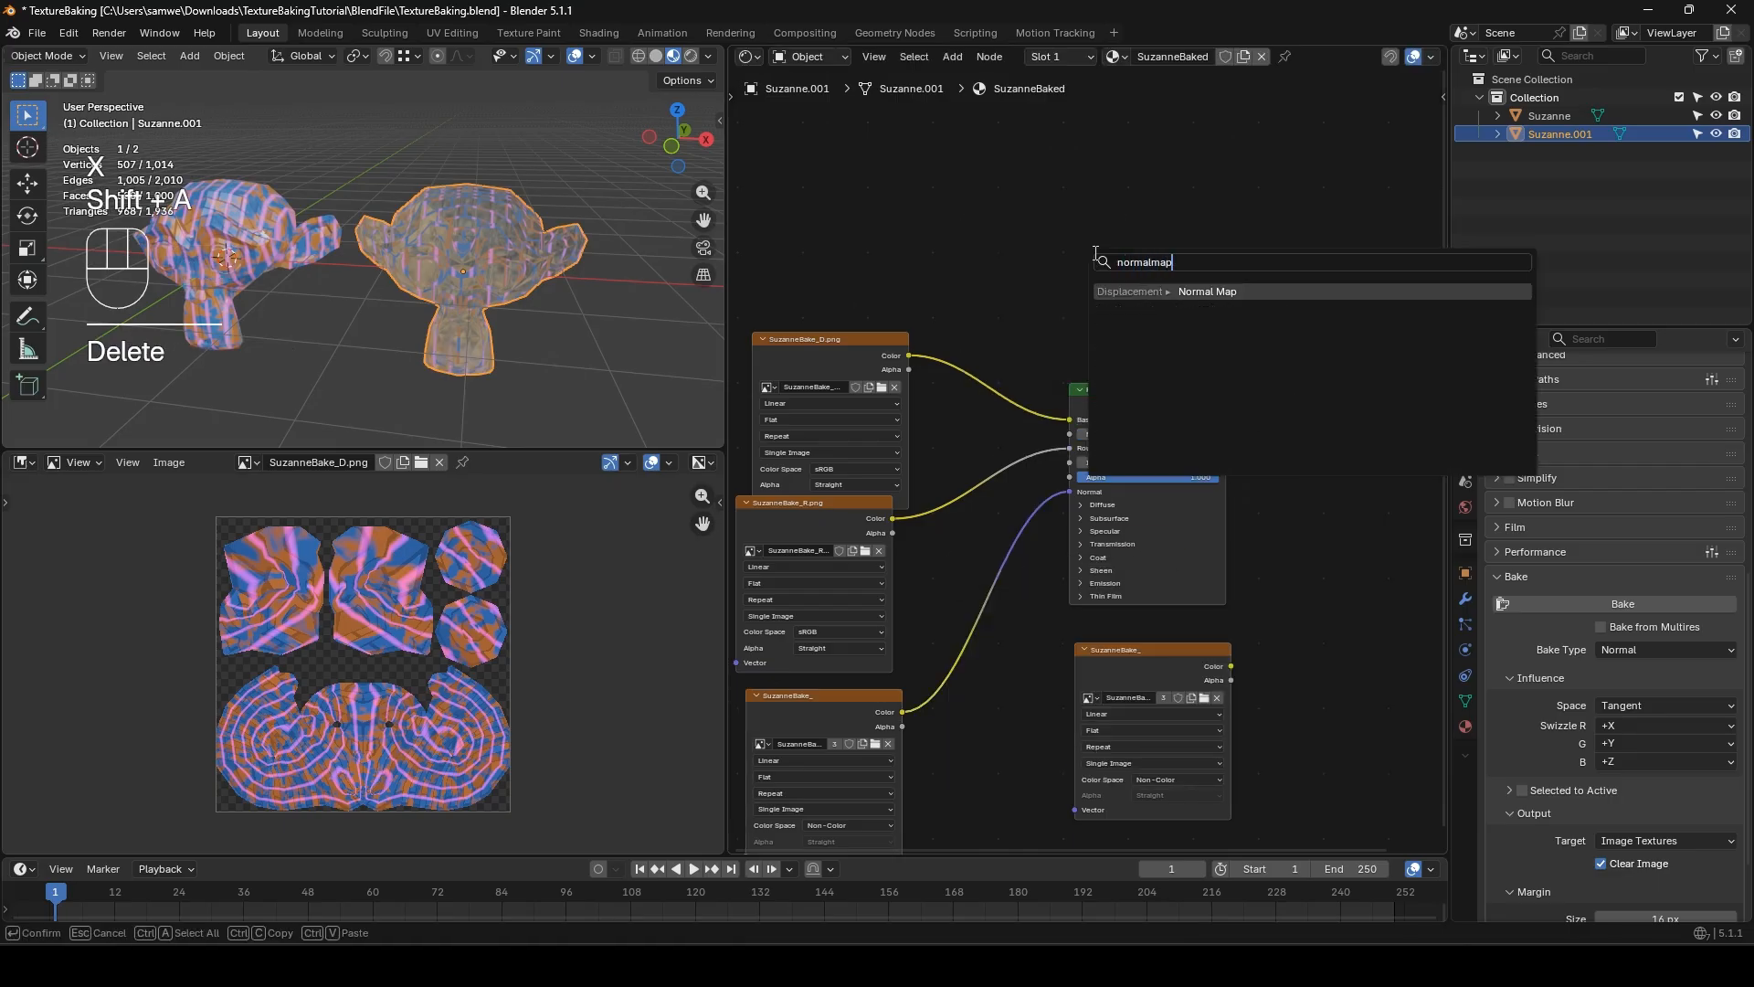
{"action": "key", "text": "Return"}
{"action": "left_click", "coordinate": [958, 584]}
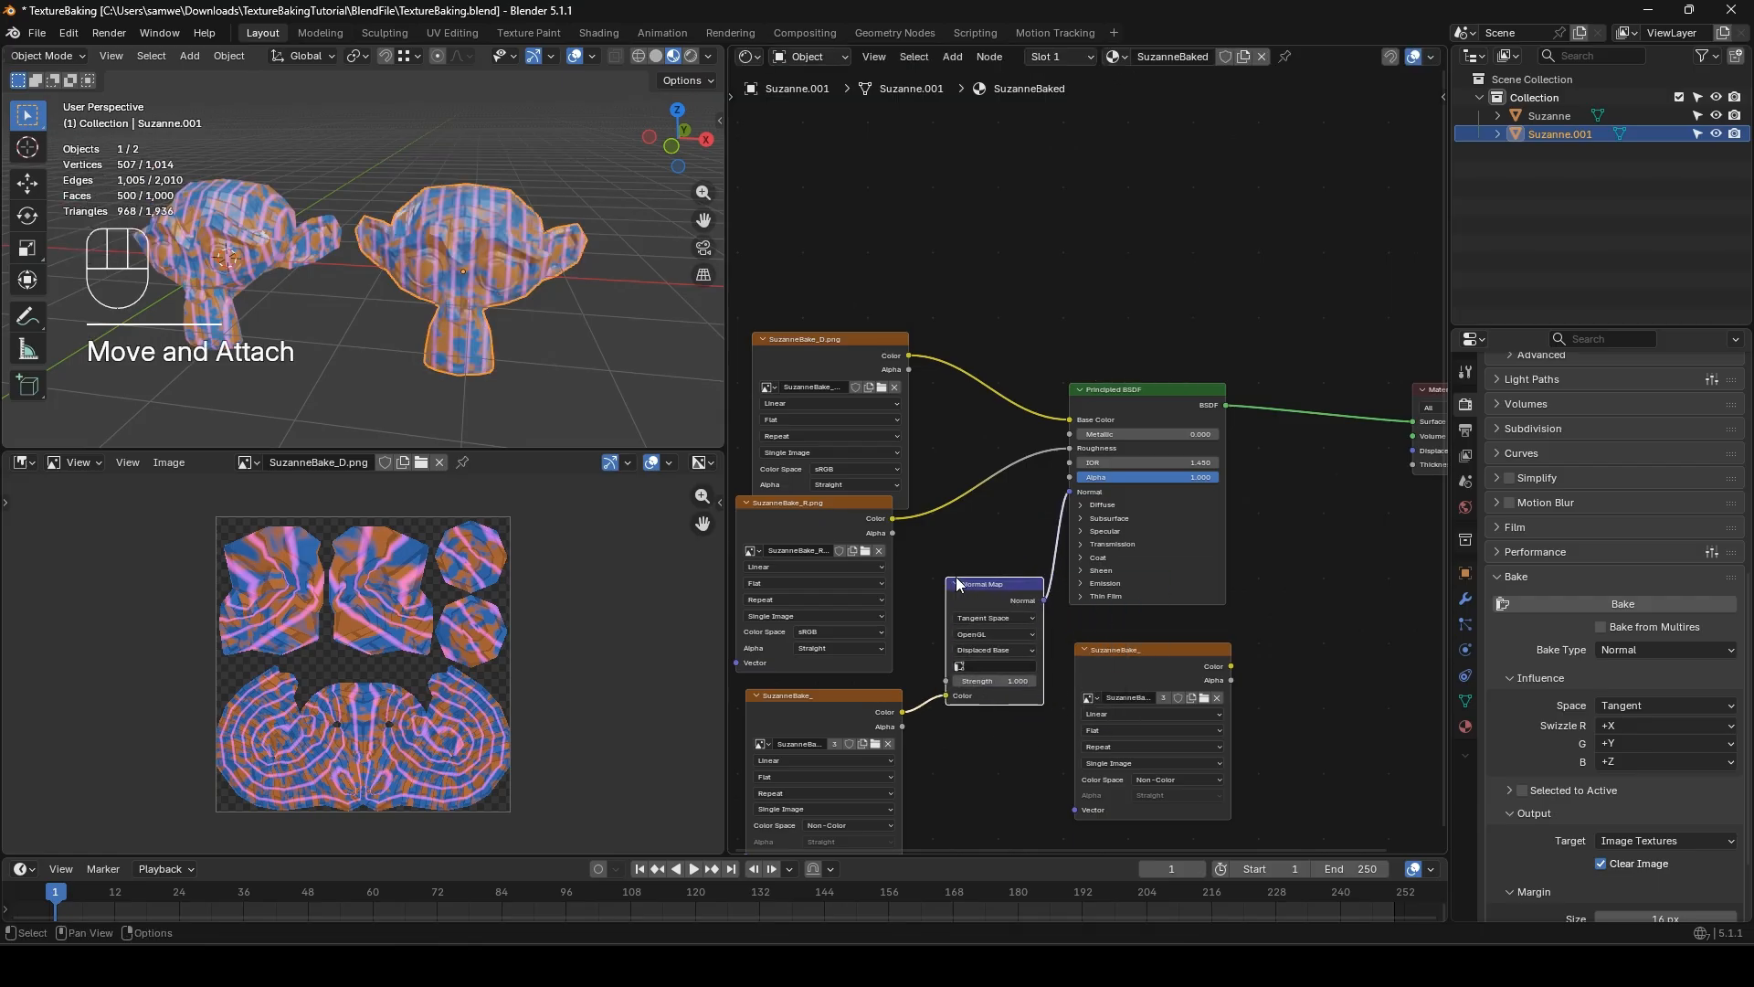
{"action": "middle_click_drag", "start_coordinate": [441, 258], "coordinate": [364, 314]}
{"action": "left_click", "coordinate": [356, 360]}
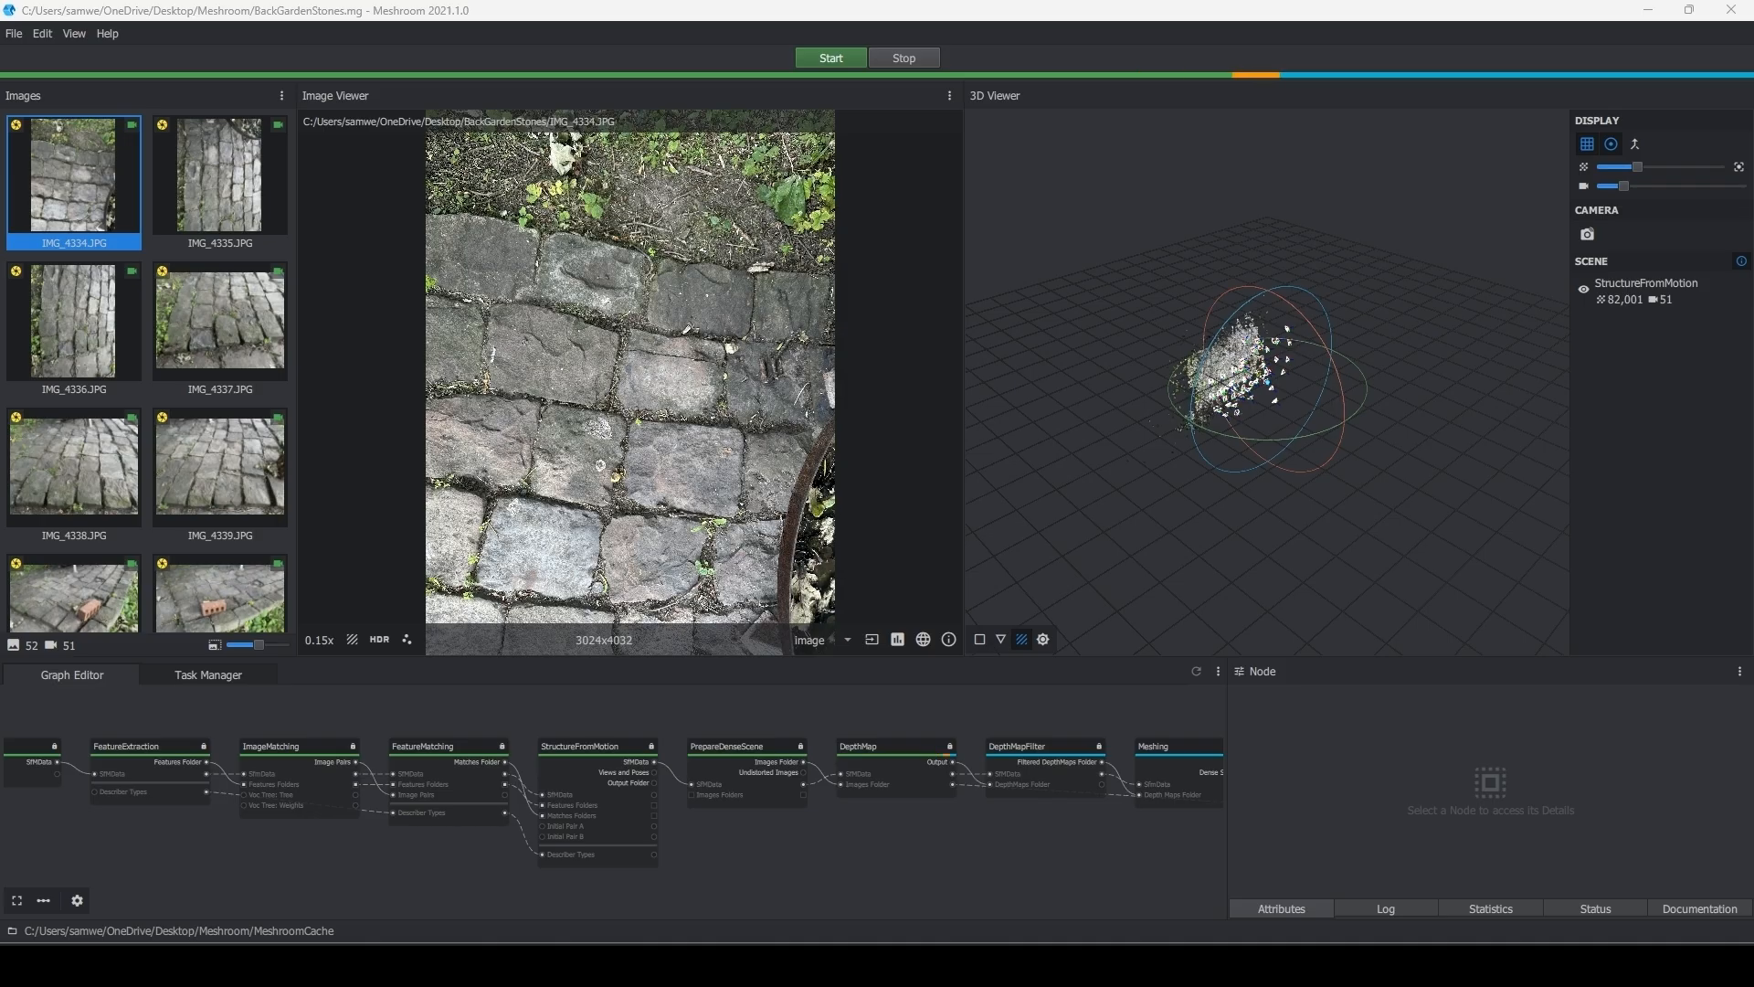
- Switch to Meshroom and examine the garden stones' point cloud, camera positions and the remaining processing nodes
{"action": "scroll", "coordinate": [1268, 381], "scroll_direction": "up", "scroll_amount": 5}
{"action": "left_click_drag", "start_coordinate": [1268, 381], "coordinate": [1402, 249]}
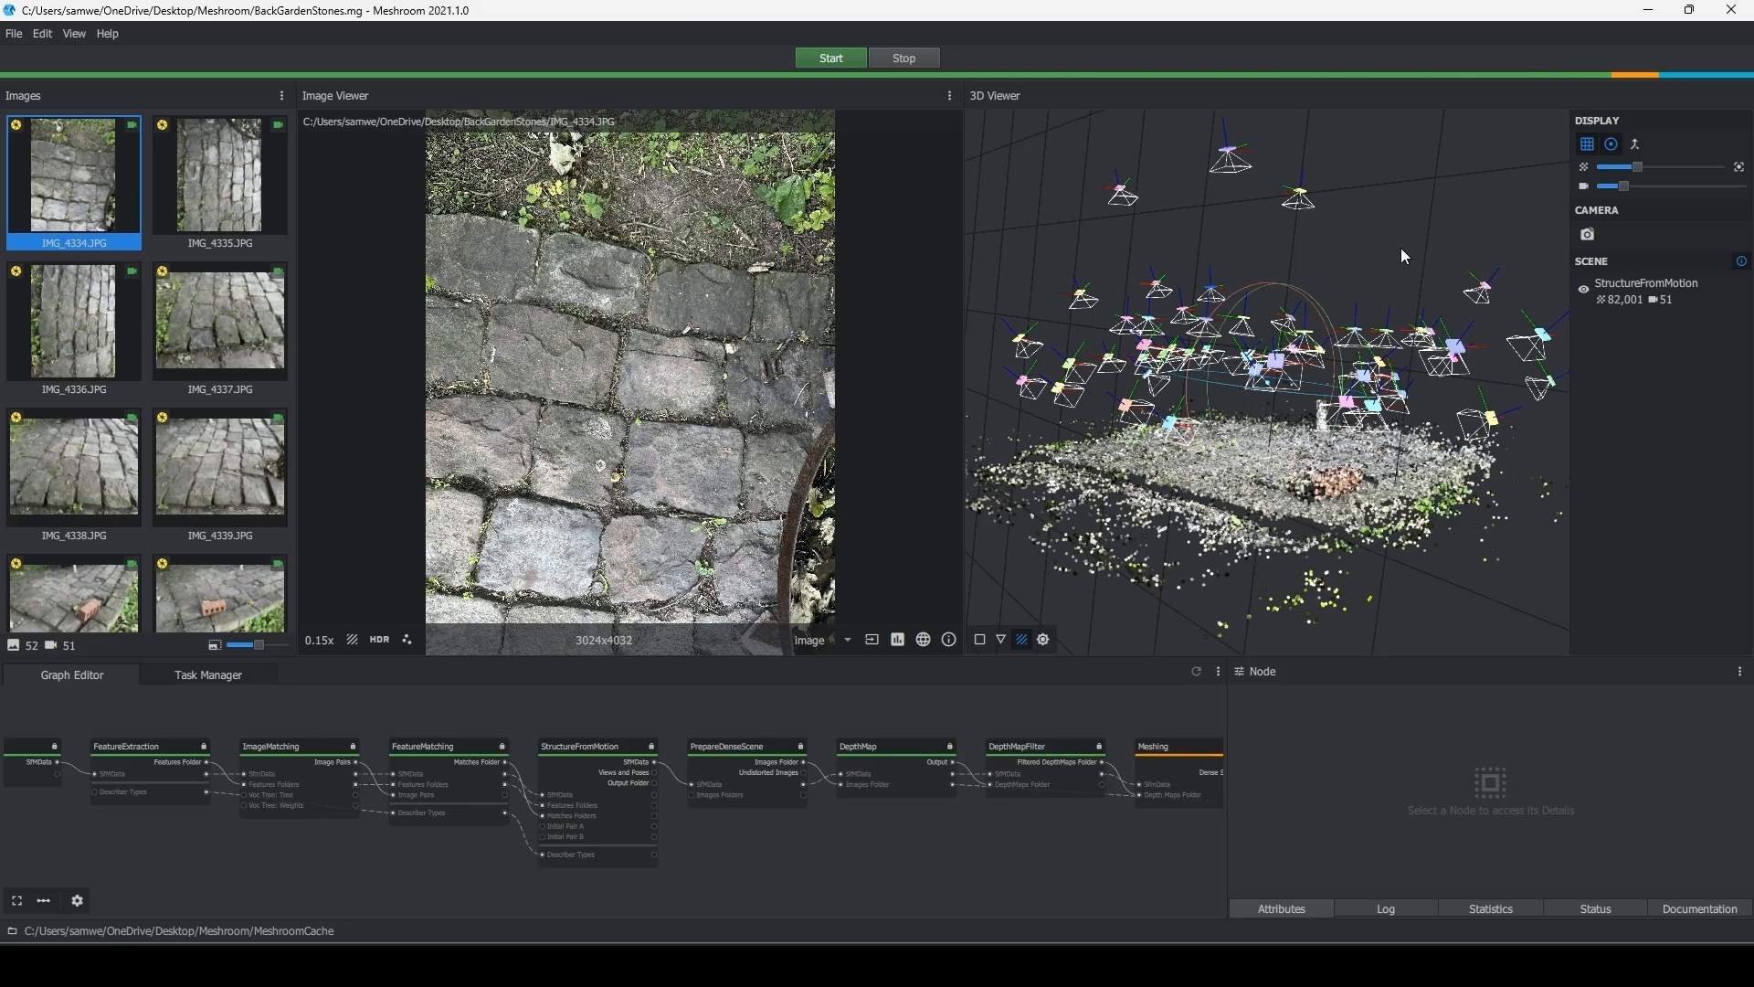
{"action": "middle_click_drag", "start_coordinate": [1045, 853], "coordinate": [633, 853]}
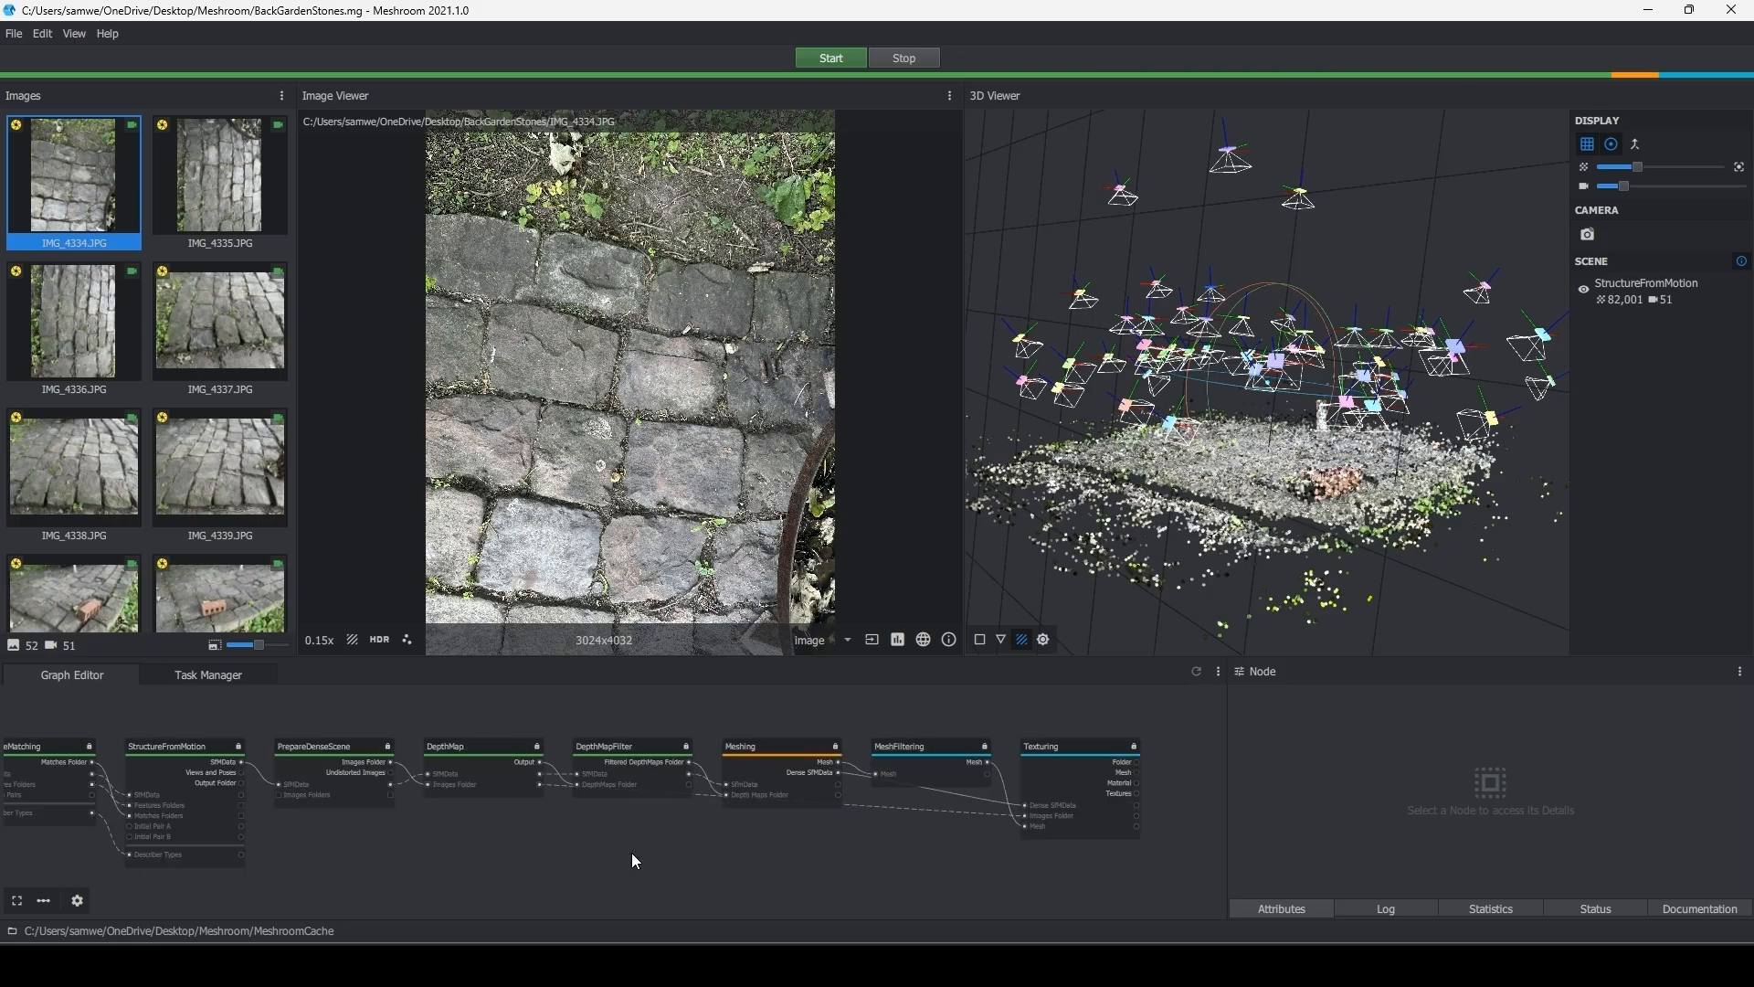
{"action": "left_click_drag", "start_coordinate": [1124, 594], "coordinate": [1208, 496]}
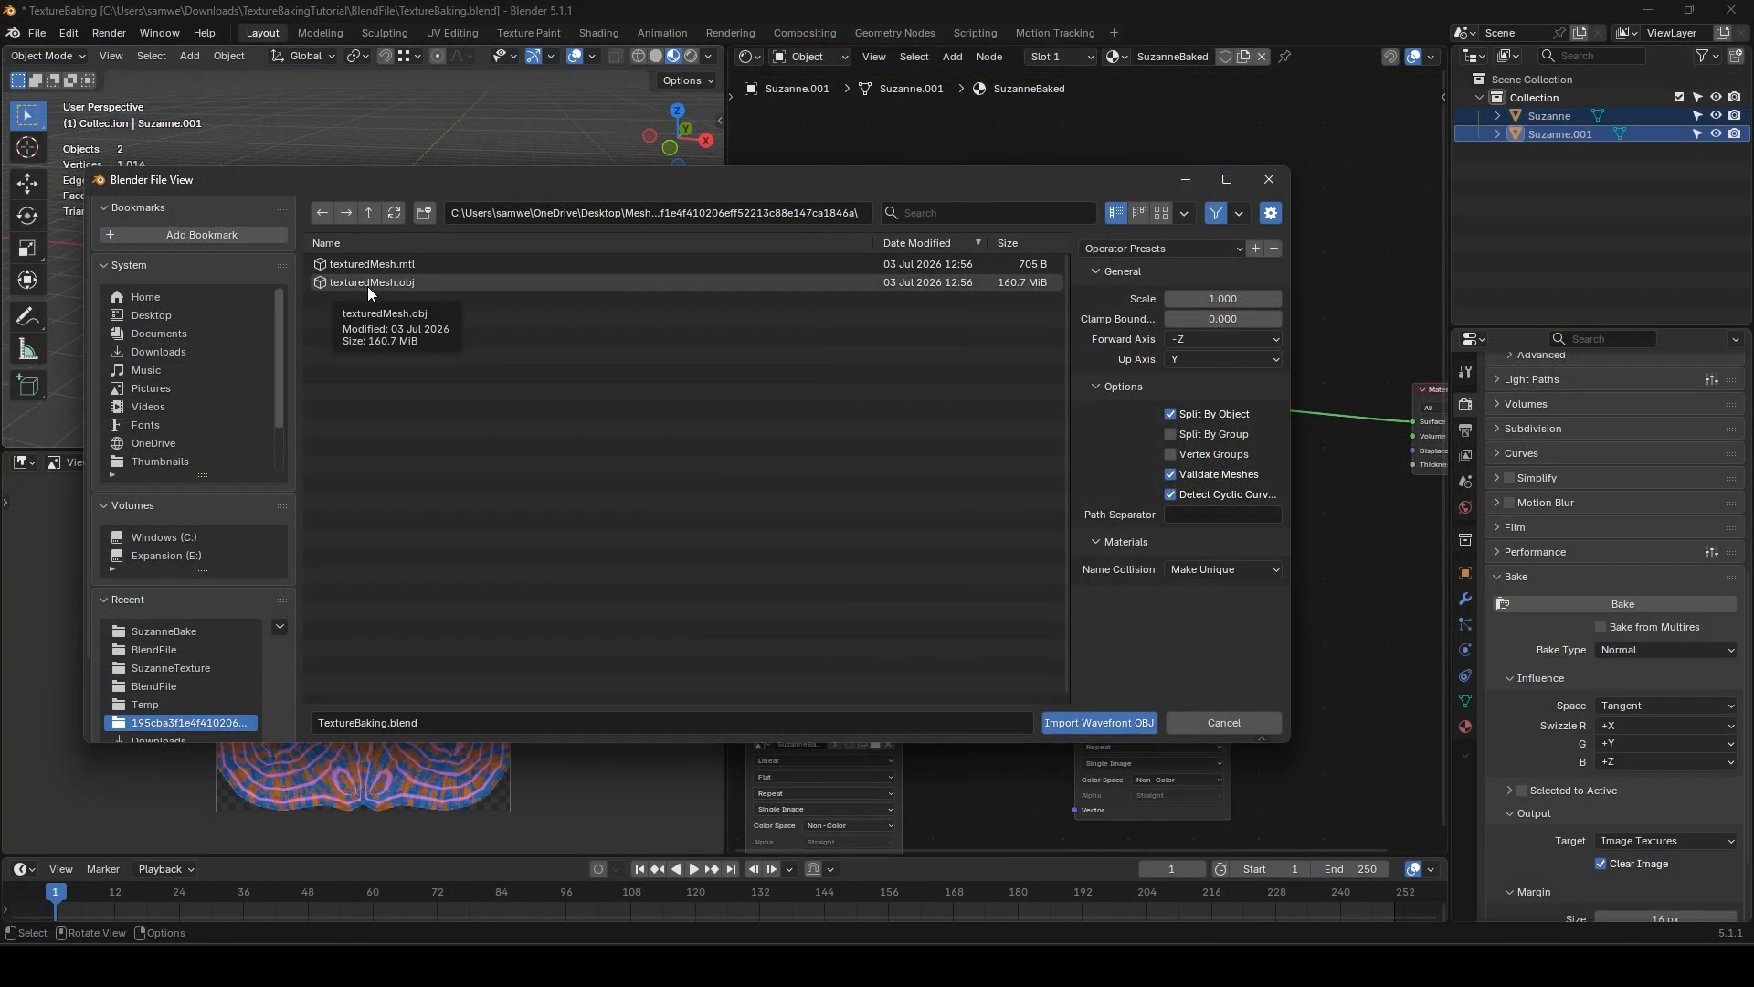
- Import the scan file texturedMesh.obj and hide both Suzanne objects in the viewport
{"action": "double_click", "coordinate": [368, 287]}
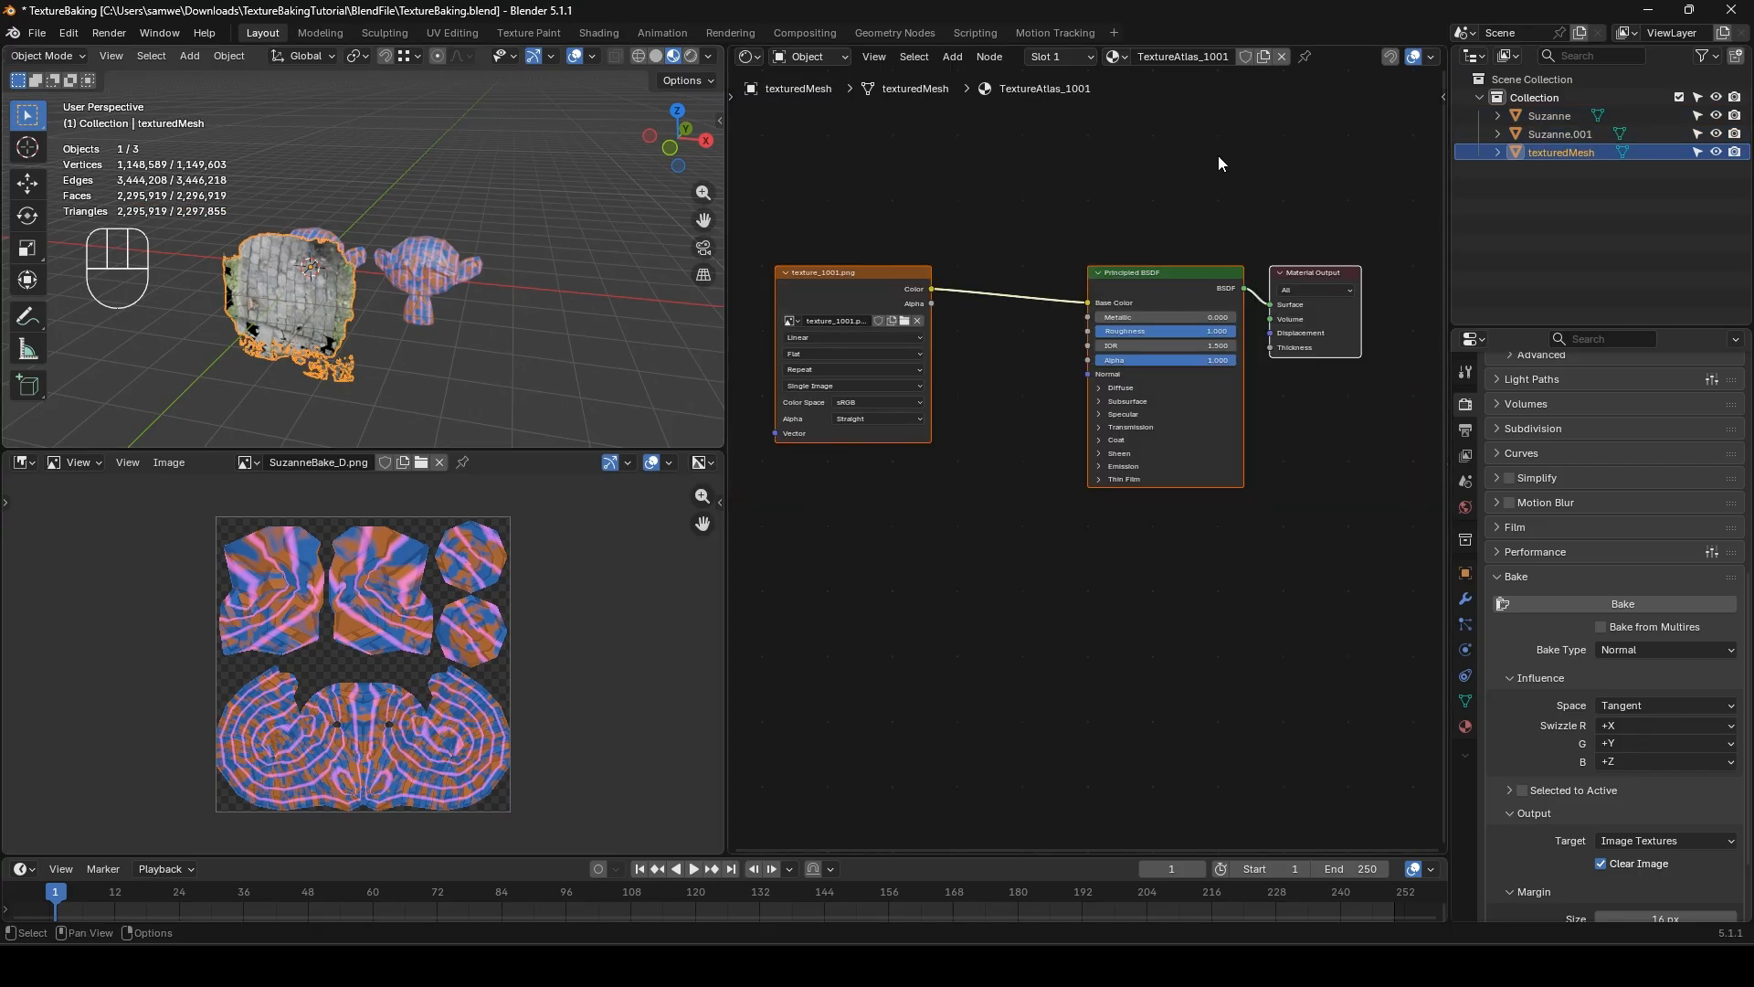
{"action": "left_click_drag", "start_coordinate": [1716, 116], "coordinate": [1716, 136]}
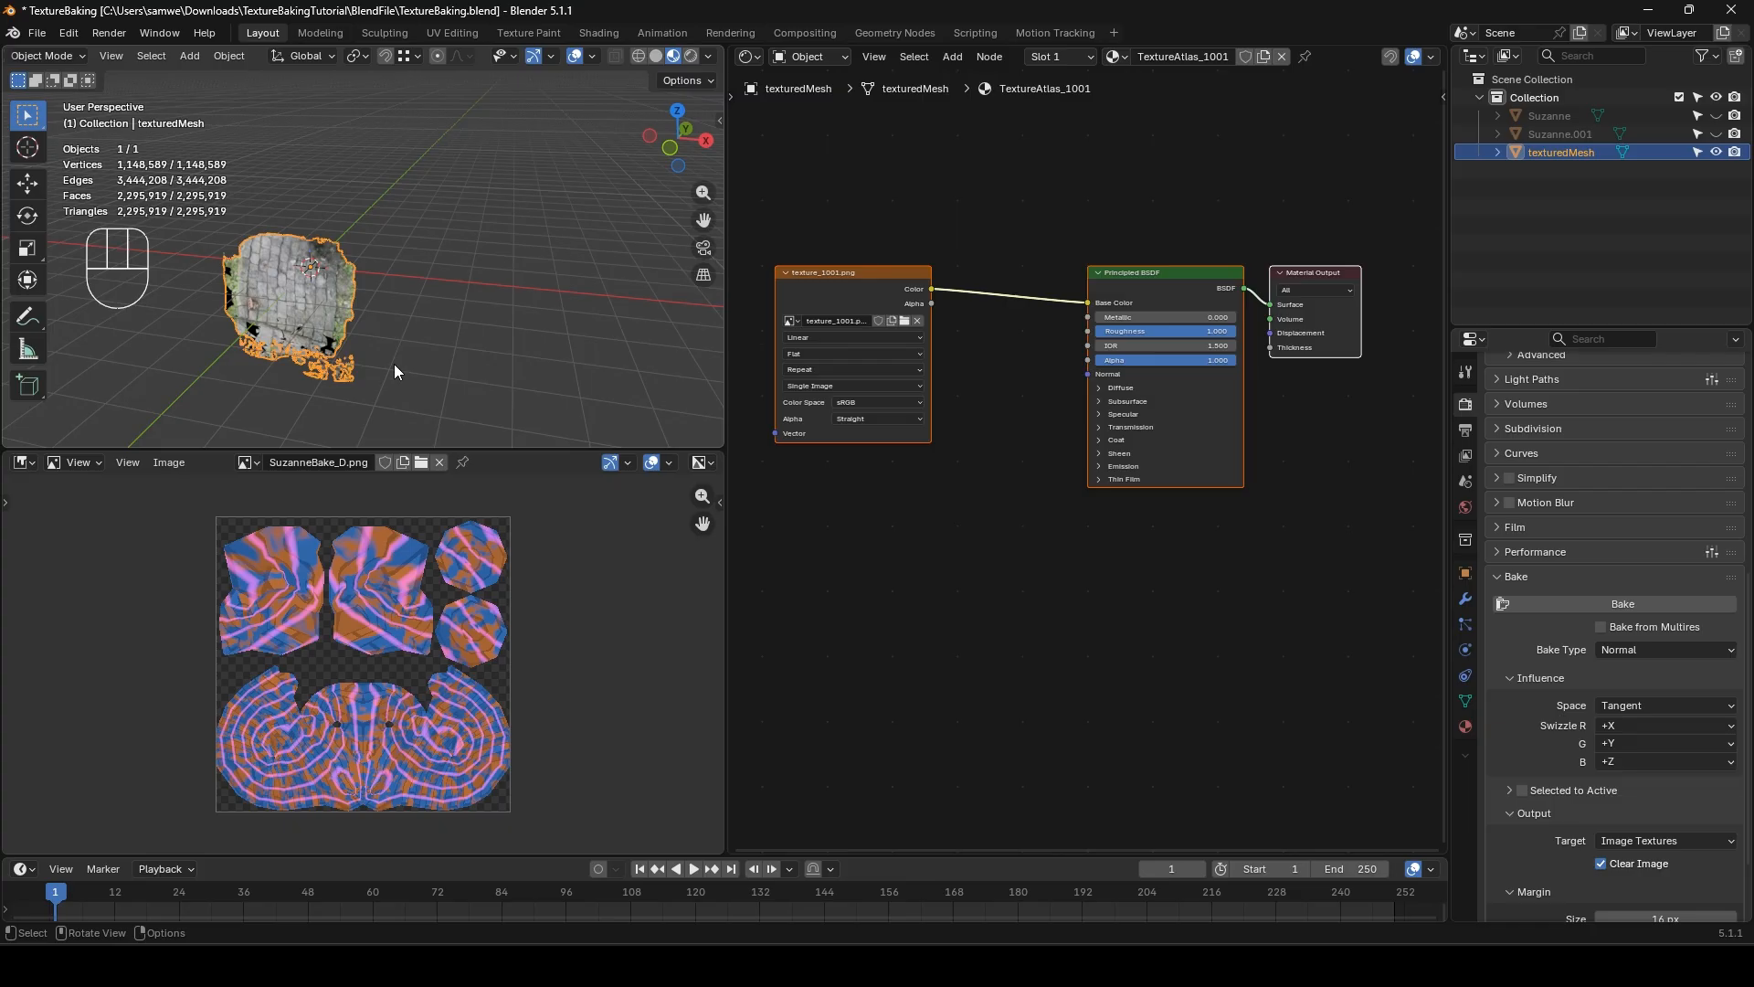
{"action": "middle_click_drag", "start_coordinate": [408, 347], "coordinate": [302, 382]}
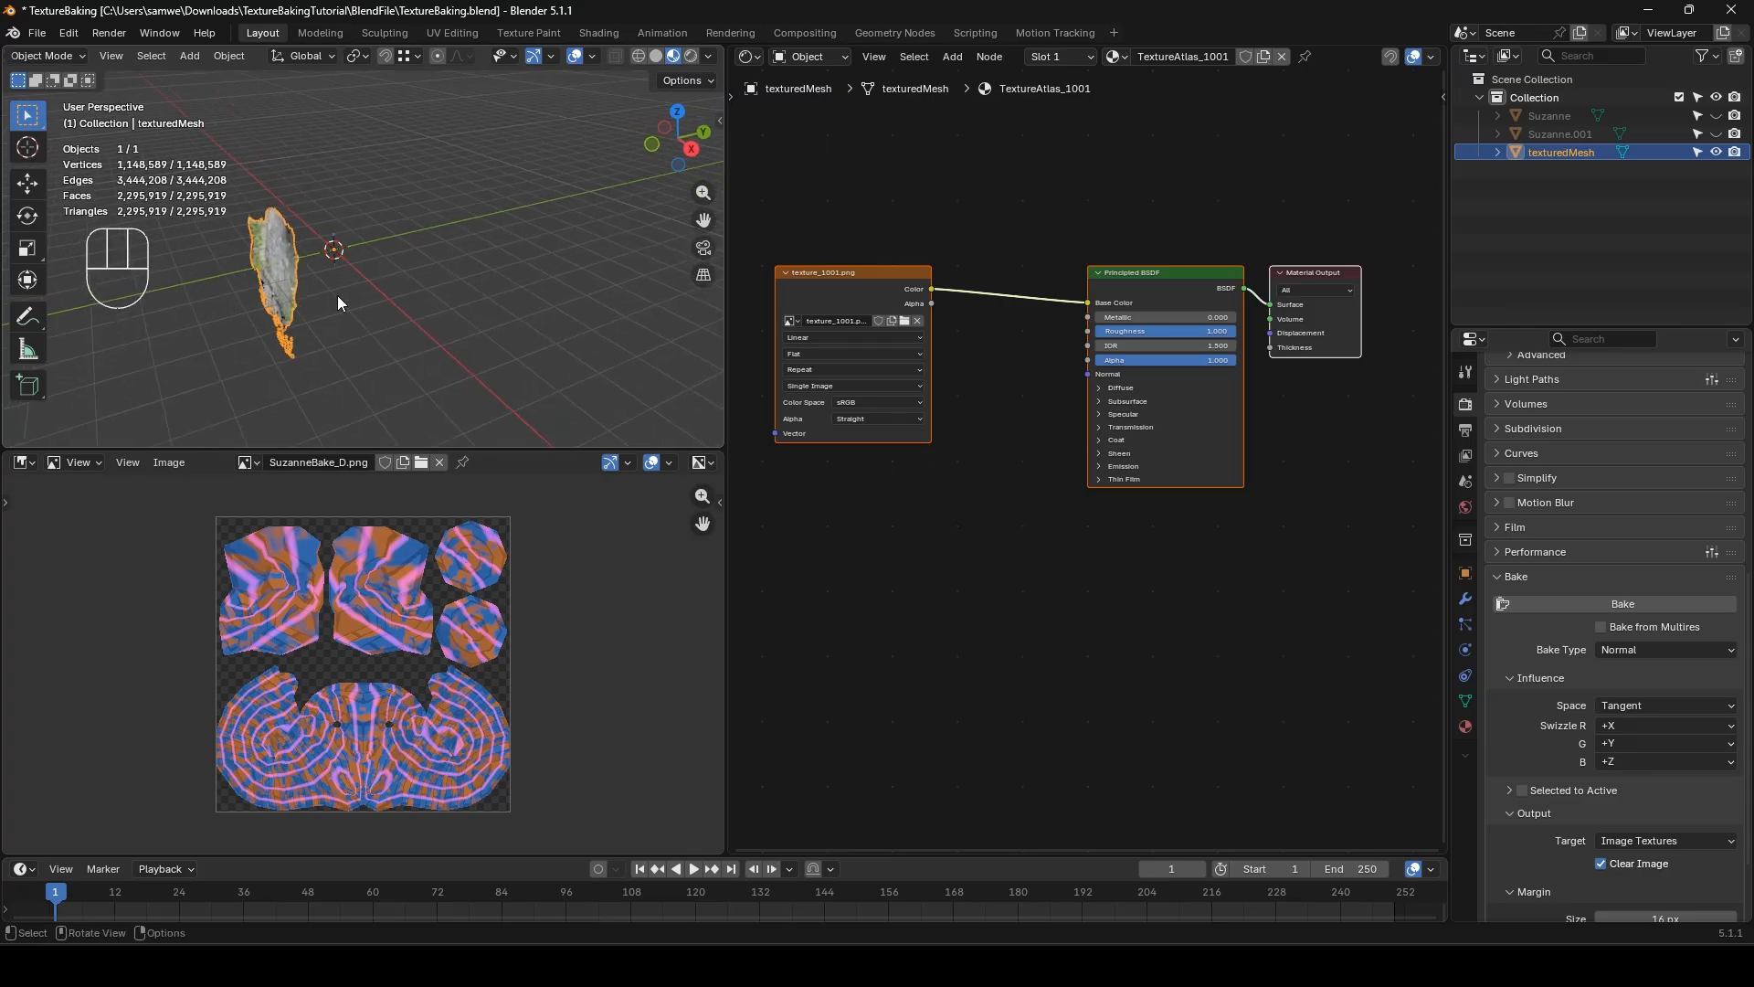
{"action": "middle_click_drag", "start_coordinate": [348, 294], "coordinate": [332, 349]}
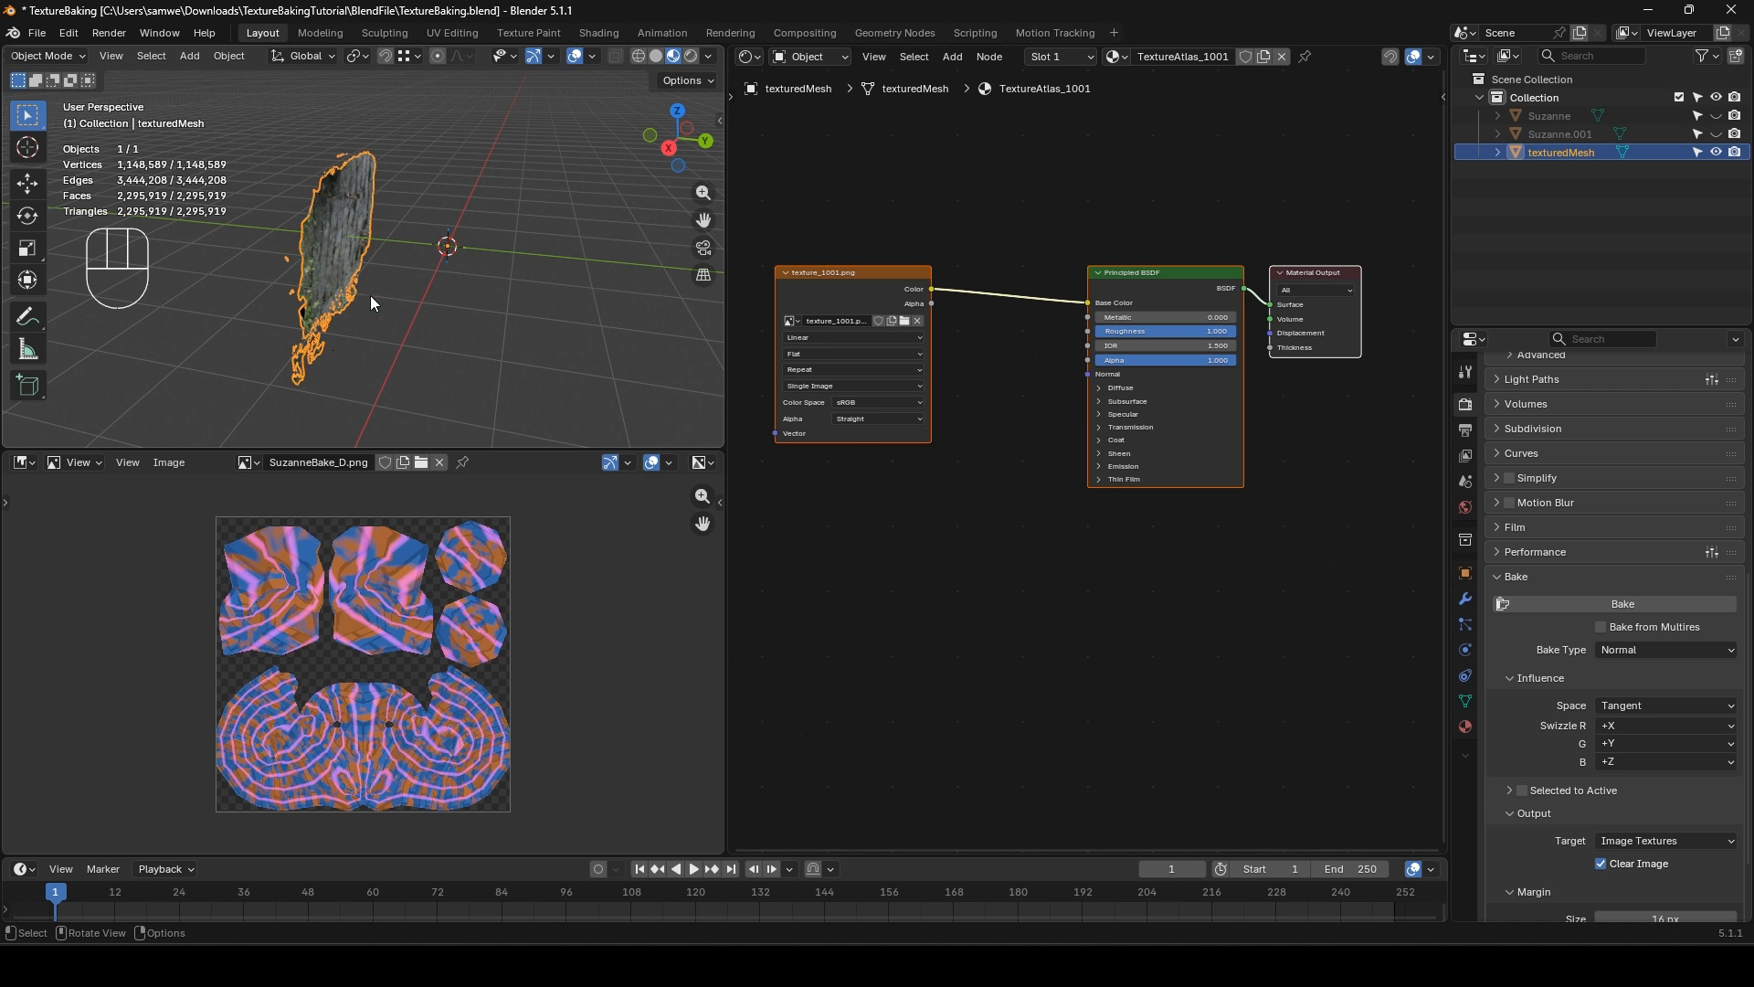
- Set the scanned mesh's X rotation to 0°
{"action": "key", "text": "n"}
{"action": "left_click", "coordinate": [713, 118]}
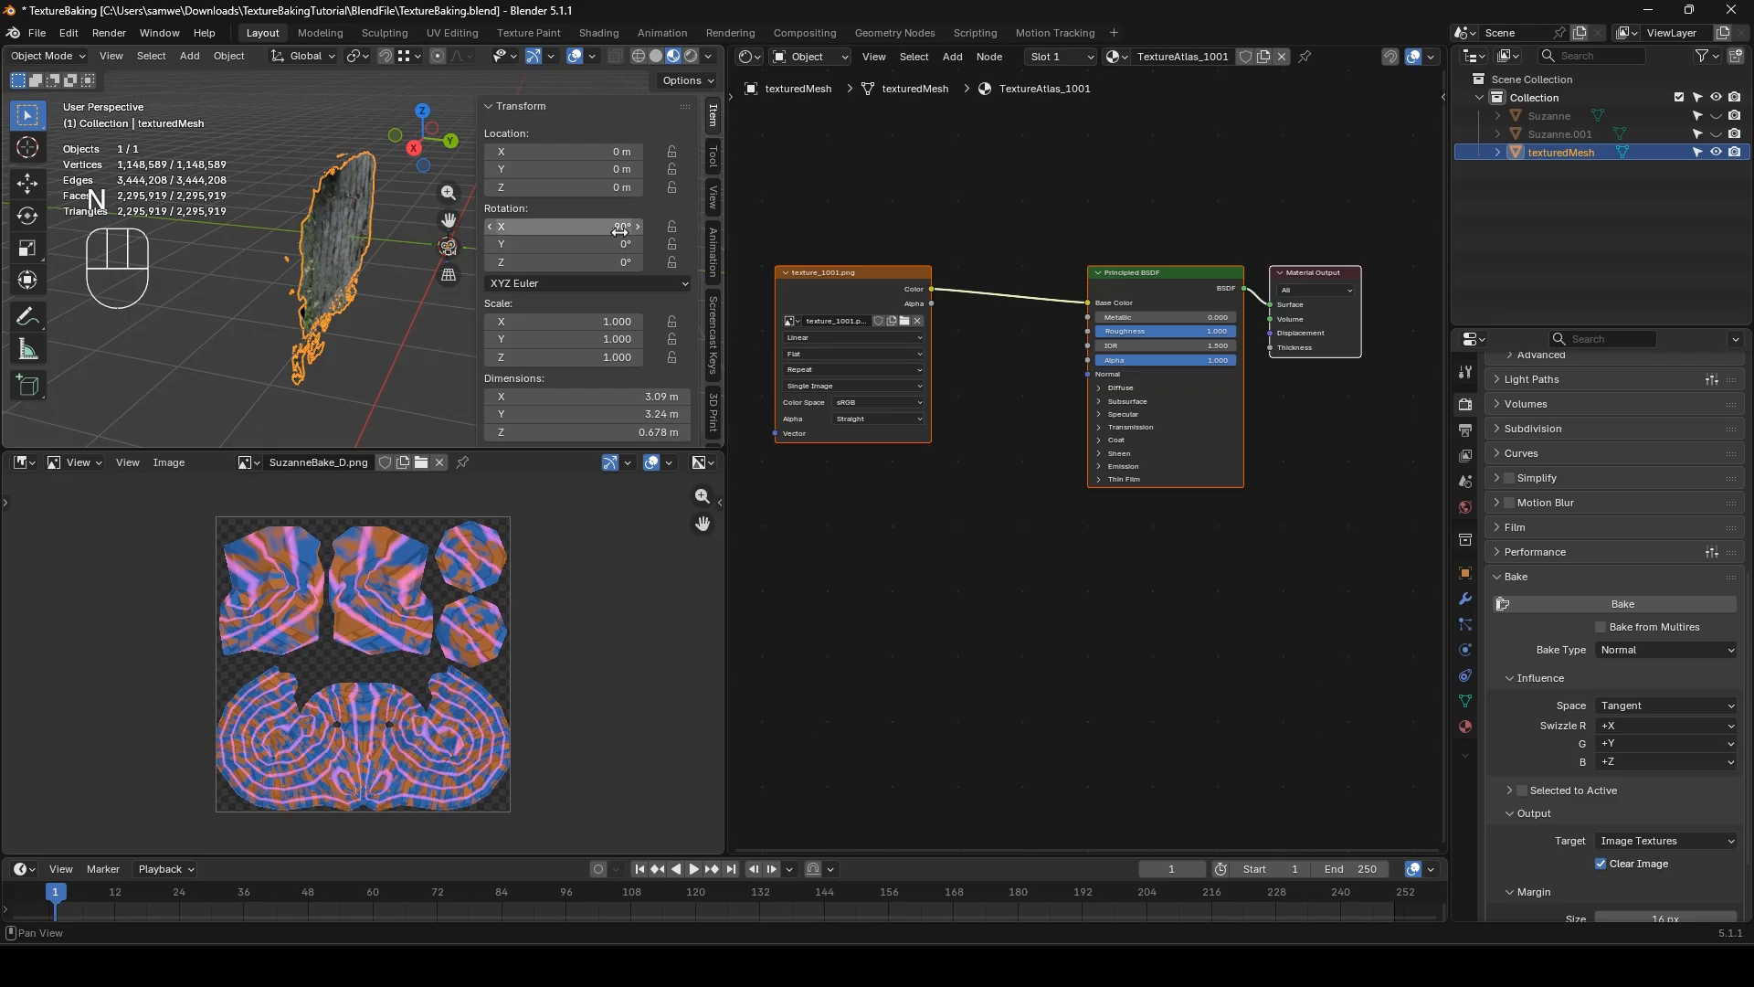
{"action": "left_click", "coordinate": [566, 227]}
{"action": "type", "text": "0"}
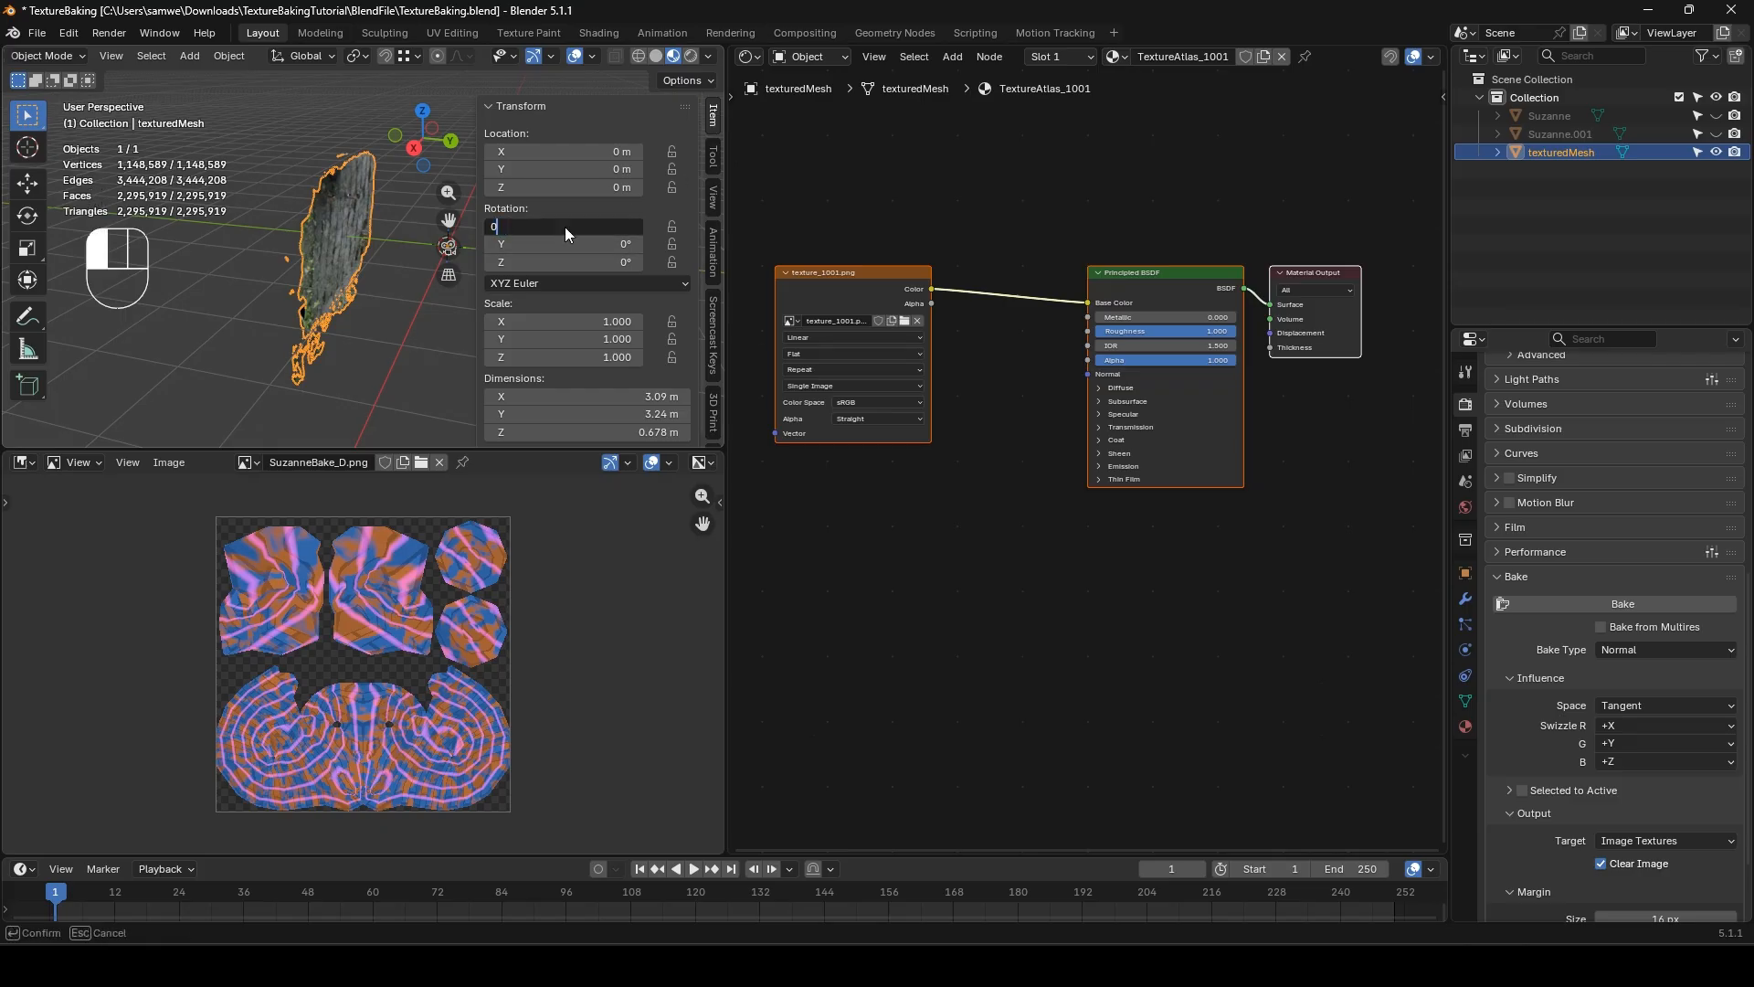
{"action": "key", "text": "Return"}
- Set the scan's origin to its geometry and set its X, Y and Z location to 0
{"action": "left_click", "coordinate": [230, 57]}
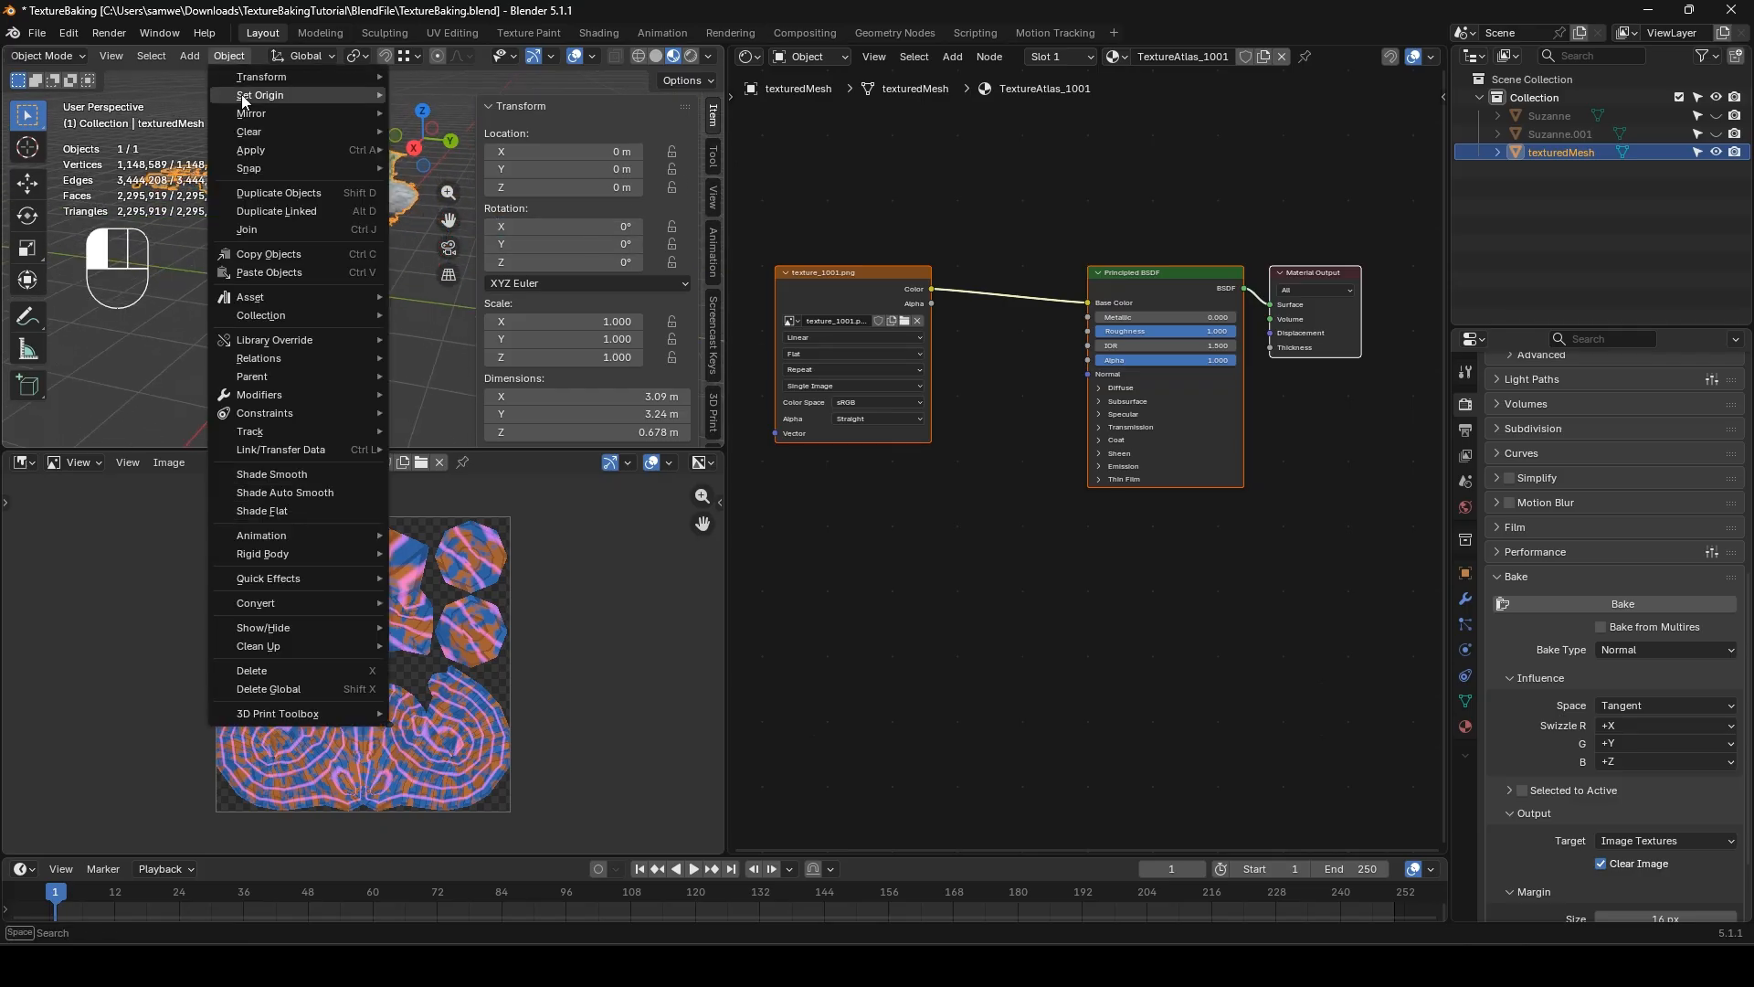
{"action": "mouse_move", "coordinate": [278, 95]}
{"action": "left_click", "coordinate": [468, 114]}
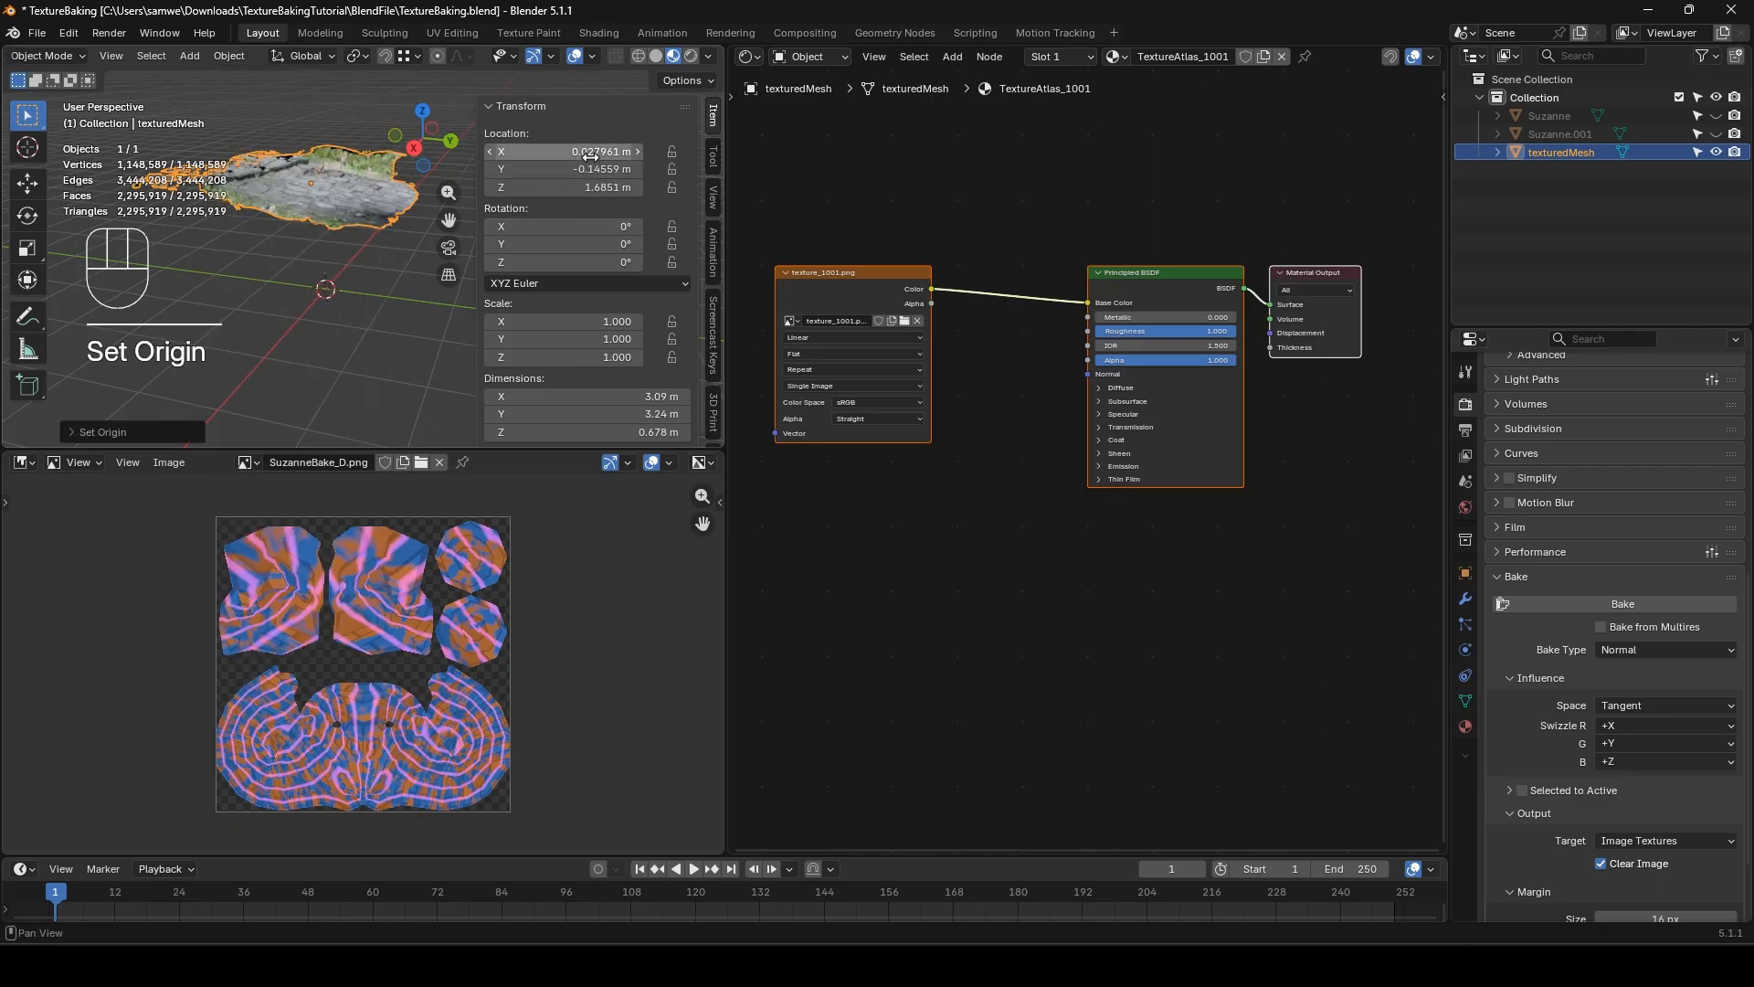
{"action": "left_click_drag", "start_coordinate": [590, 156], "coordinate": [590, 188]}
{"action": "type", "text": "0"}
{"action": "key", "text": "Return"}
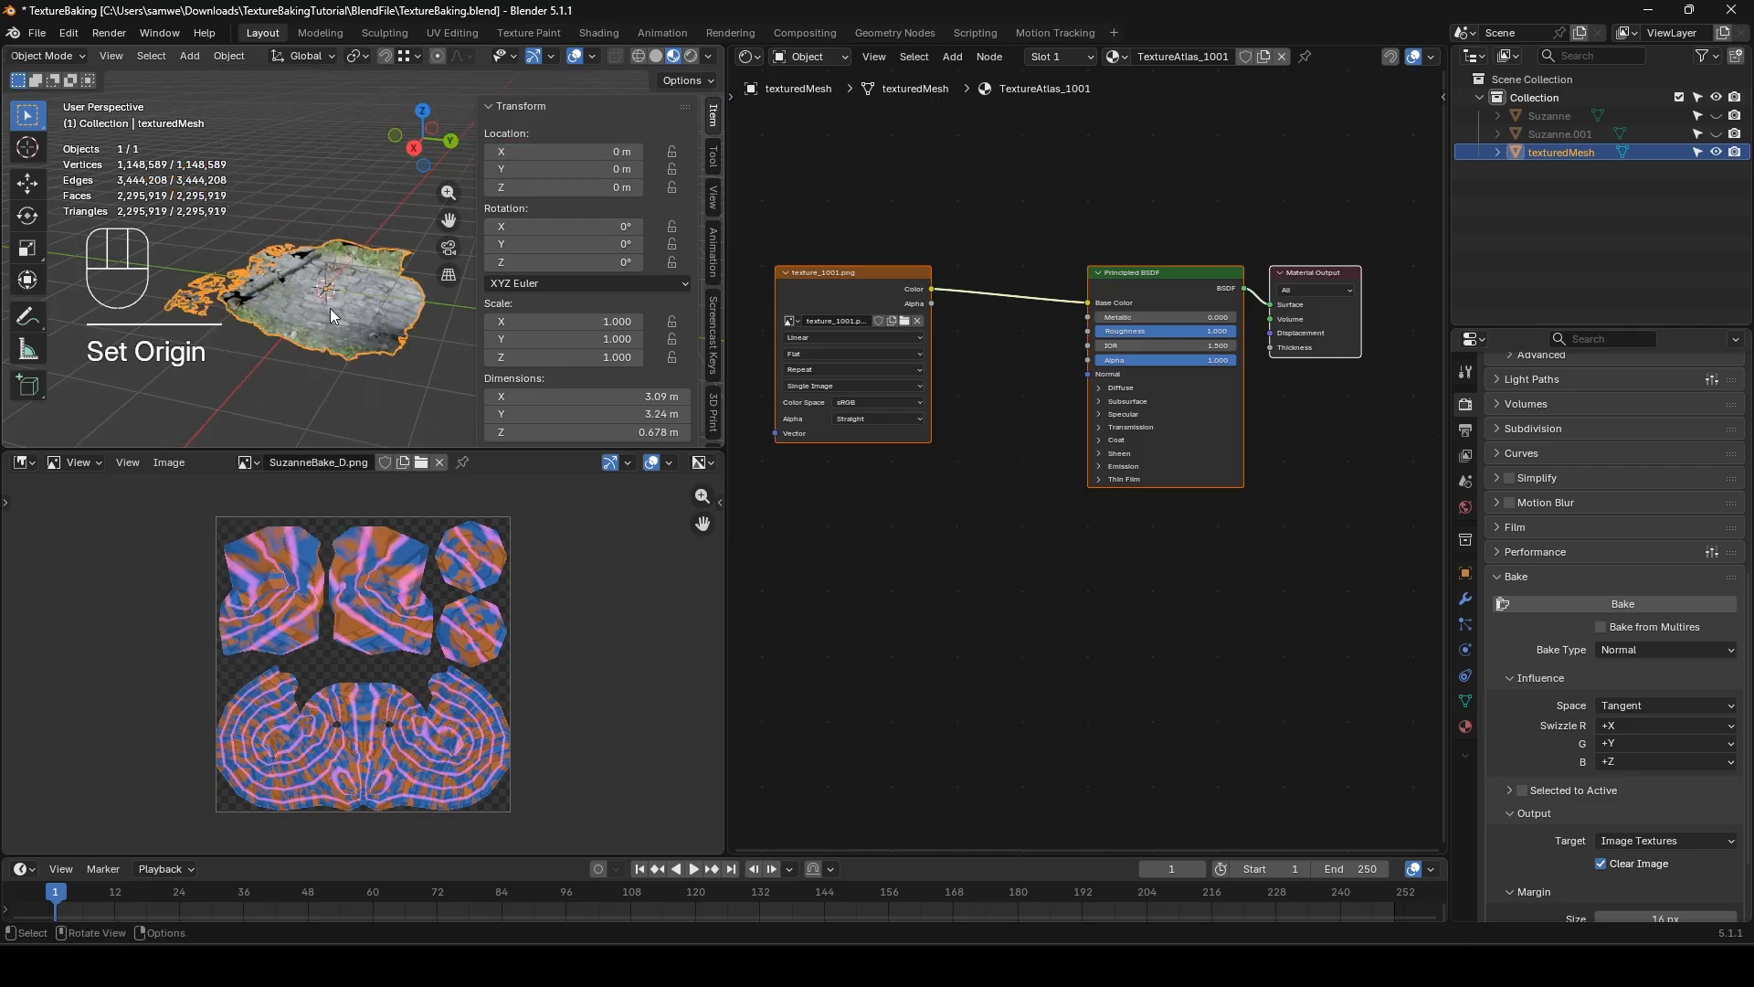
- Set the scanned mesh's X rotation to 180° so the stones face upward
{"action": "scroll", "coordinate": [360, 294], "scroll_direction": "up", "scroll_amount": 5}
{"action": "mouse_move", "coordinate": [341, 305]}
{"action": "middle_mouse_down"}
{"action": "mouse_move", "coordinate": [375, 227]}
{"action": "mouse_move", "coordinate": [371, 291]}
{"action": "middle_mouse_up"}
{"action": "scroll", "coordinate": [358, 305], "scroll_direction": "down", "scroll_amount": 2}
{"action": "left_click", "coordinate": [580, 226]}
{"action": "type", "text": "180"}
{"action": "key", "text": "Return"}
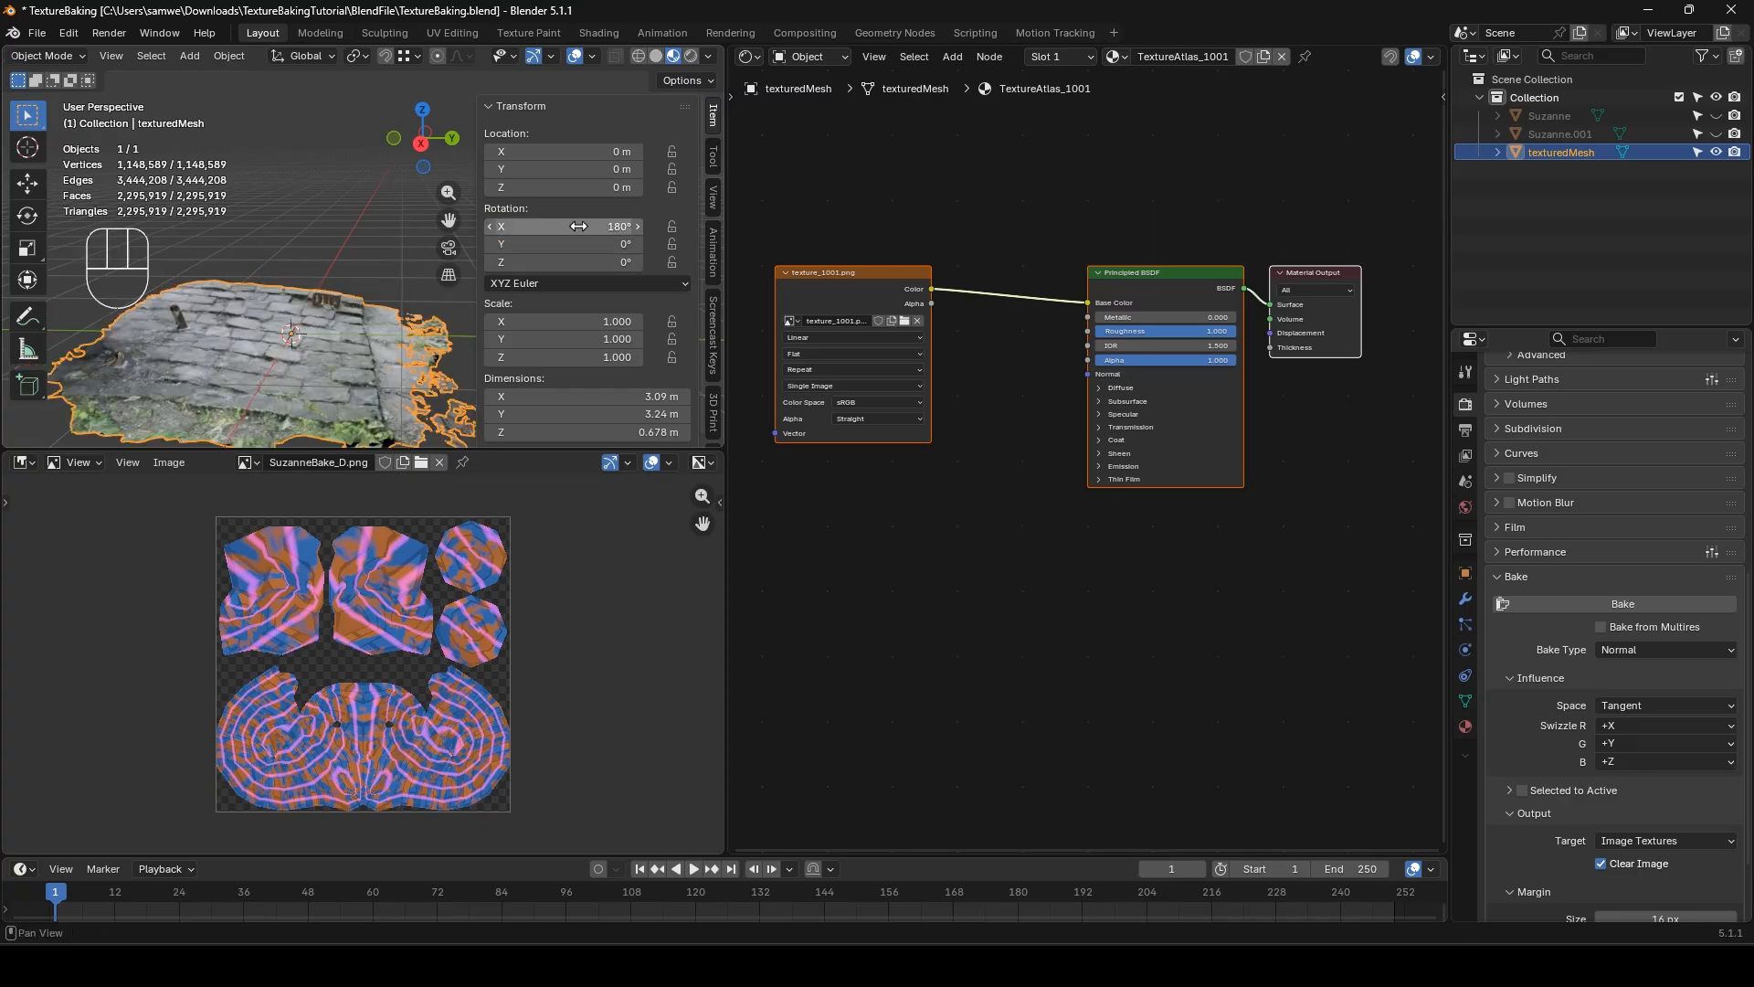
- Level the scan by rotating it freehand around X to about 188°, adjust it around Y, and deselect it
{"action": "middle_click_drag", "start_coordinate": [316, 336], "coordinate": [471, 302]}
{"action": "key", "text": "r"}
{"action": "key", "text": "x"}
{"action": "left_click", "coordinate": [368, 289]}
{"action": "key", "text": "r"}
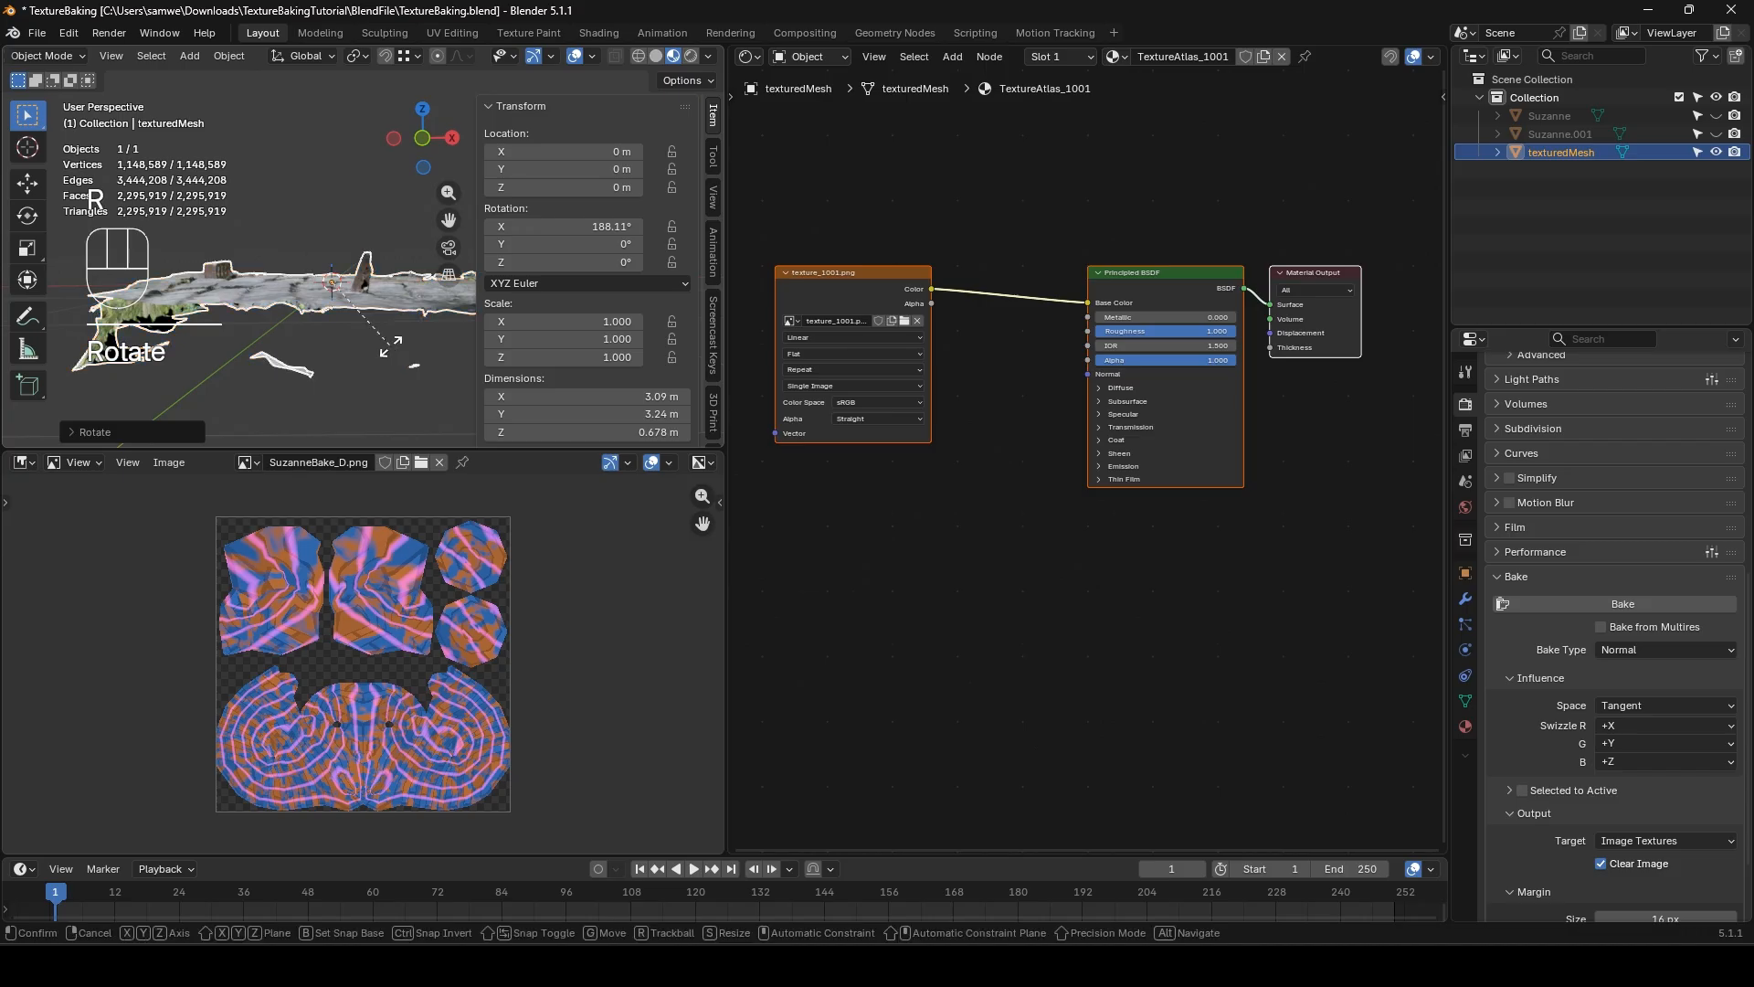
{"action": "key", "text": "y"}
{"action": "left_click", "coordinate": [394, 347]}
{"action": "middle_click_drag", "start_coordinate": [377, 337], "coordinate": [448, 343]}
{"action": "key", "text": "n"}
{"action": "left_click", "coordinate": [484, 162]}
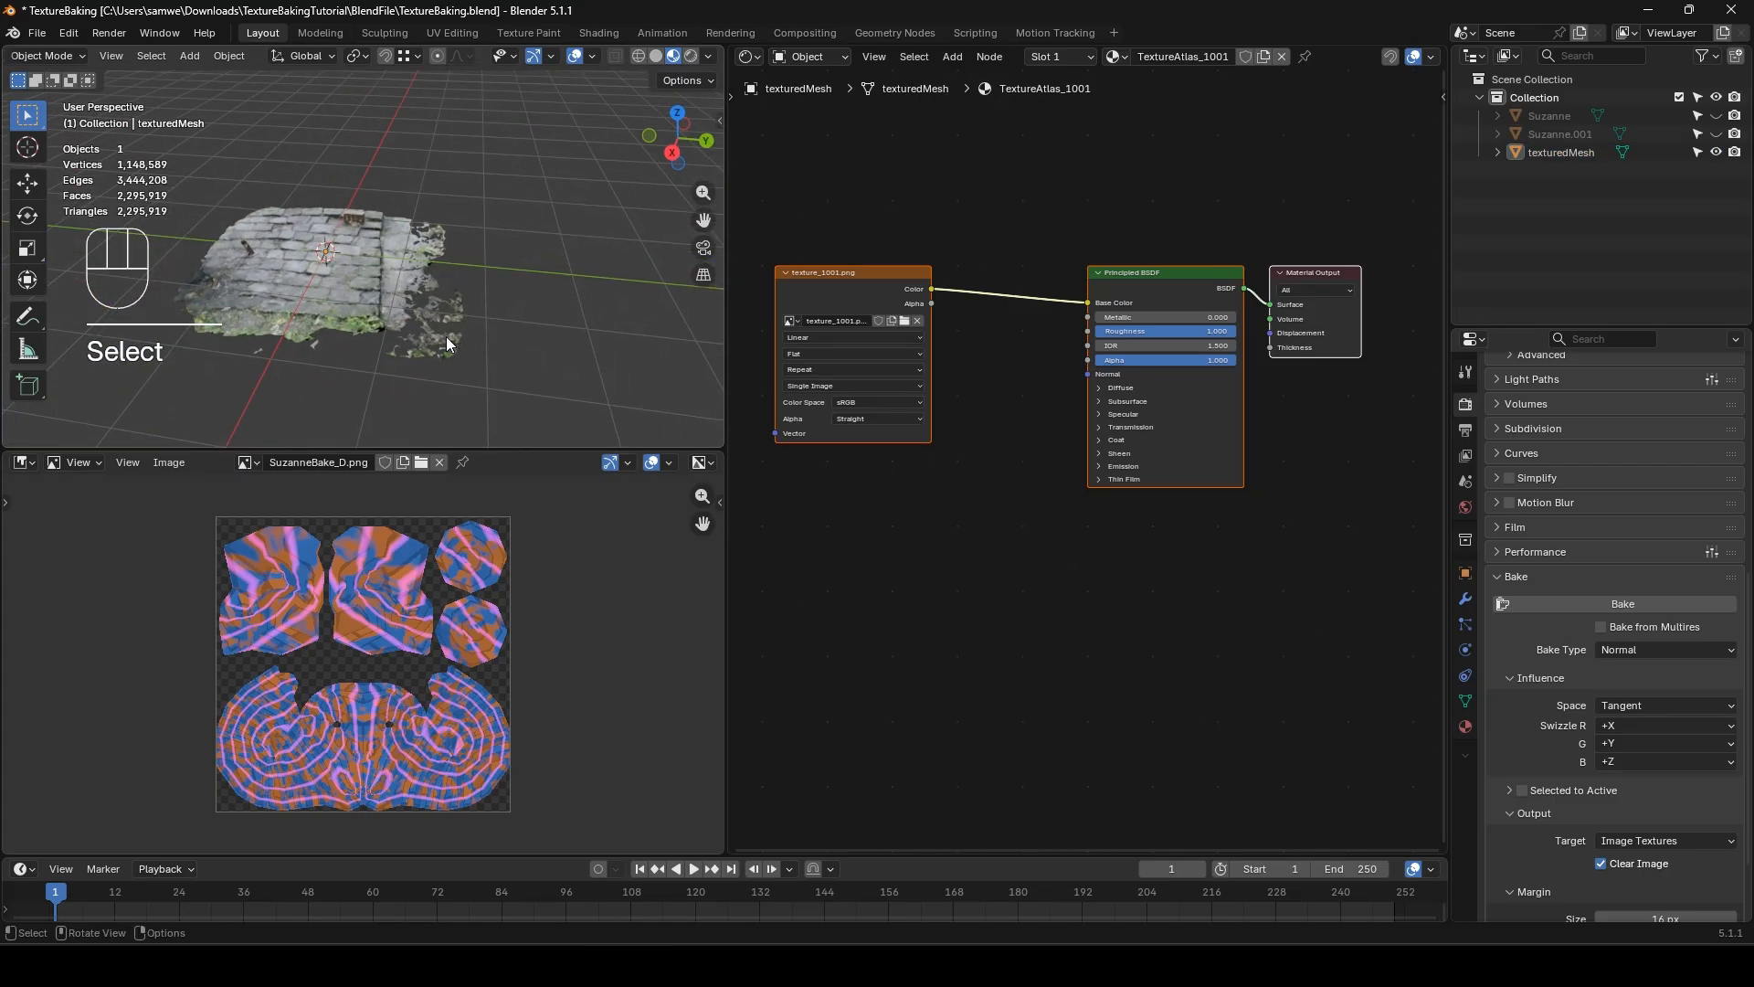
- Apply the rotation of the scanned mesh
{"action": "scroll", "coordinate": [396, 308], "scroll_direction": "up", "scroll_amount": 3}
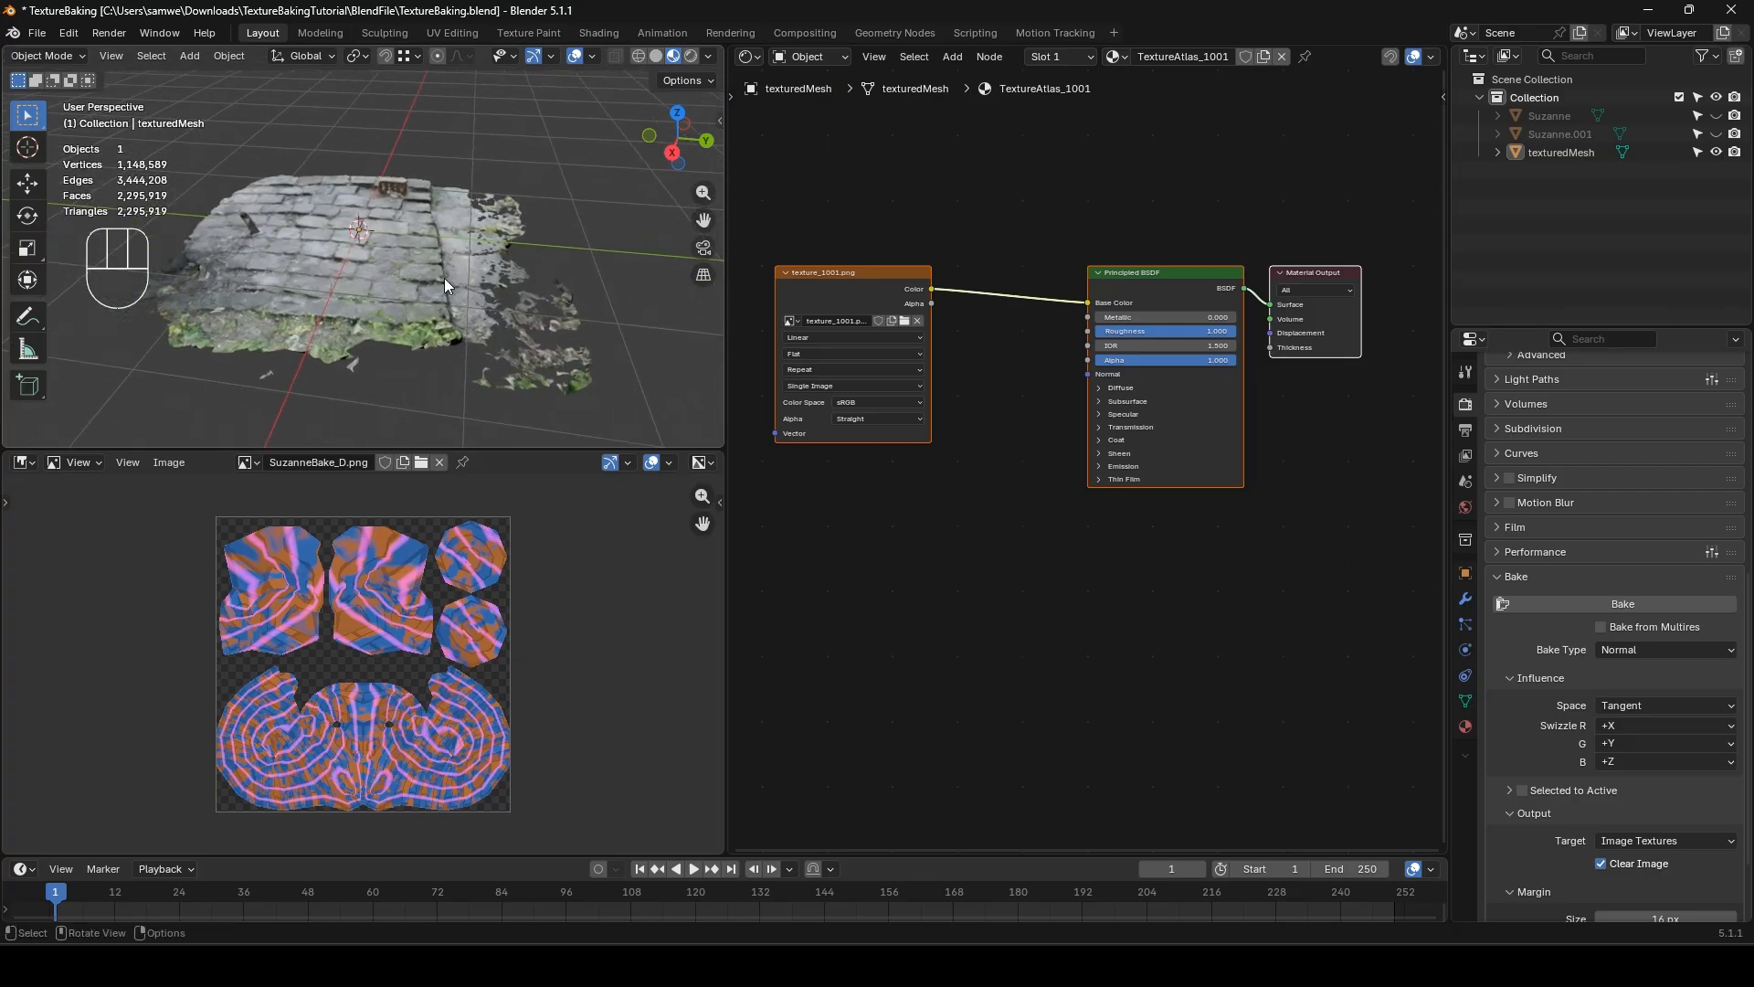
{"action": "left_click", "coordinate": [348, 273]}
{"action": "key", "text": "ctrl+a"}
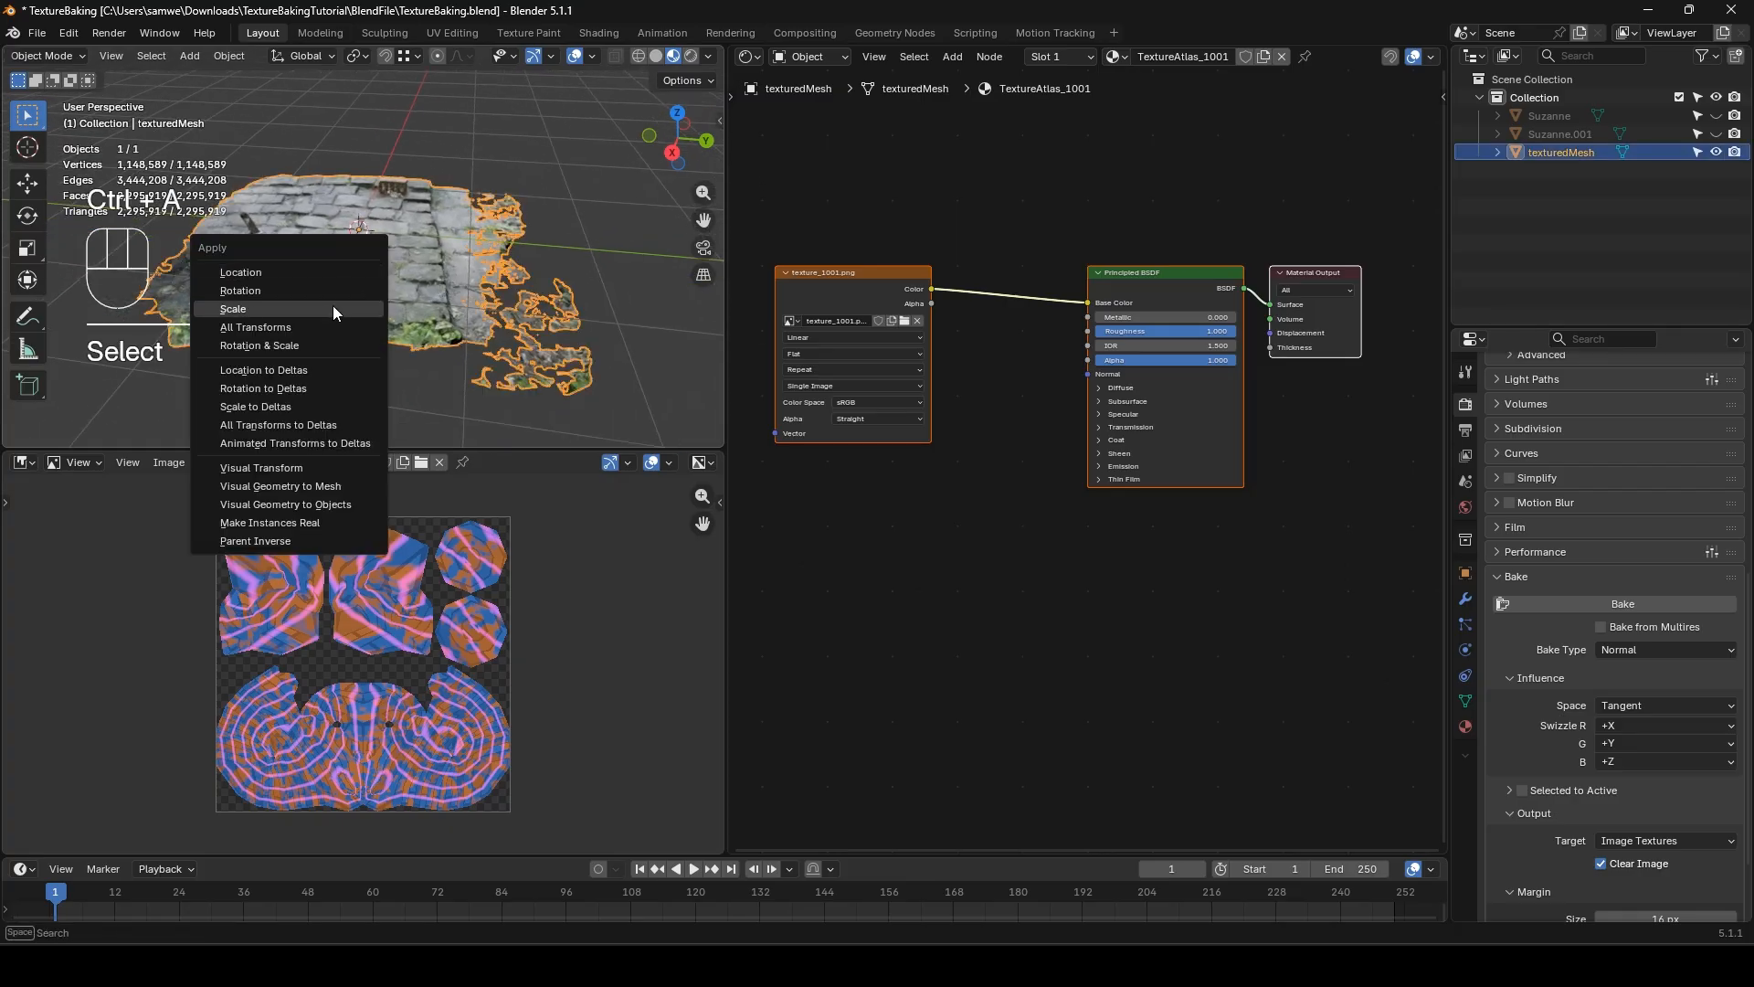
{"action": "left_click", "coordinate": [328, 292]}
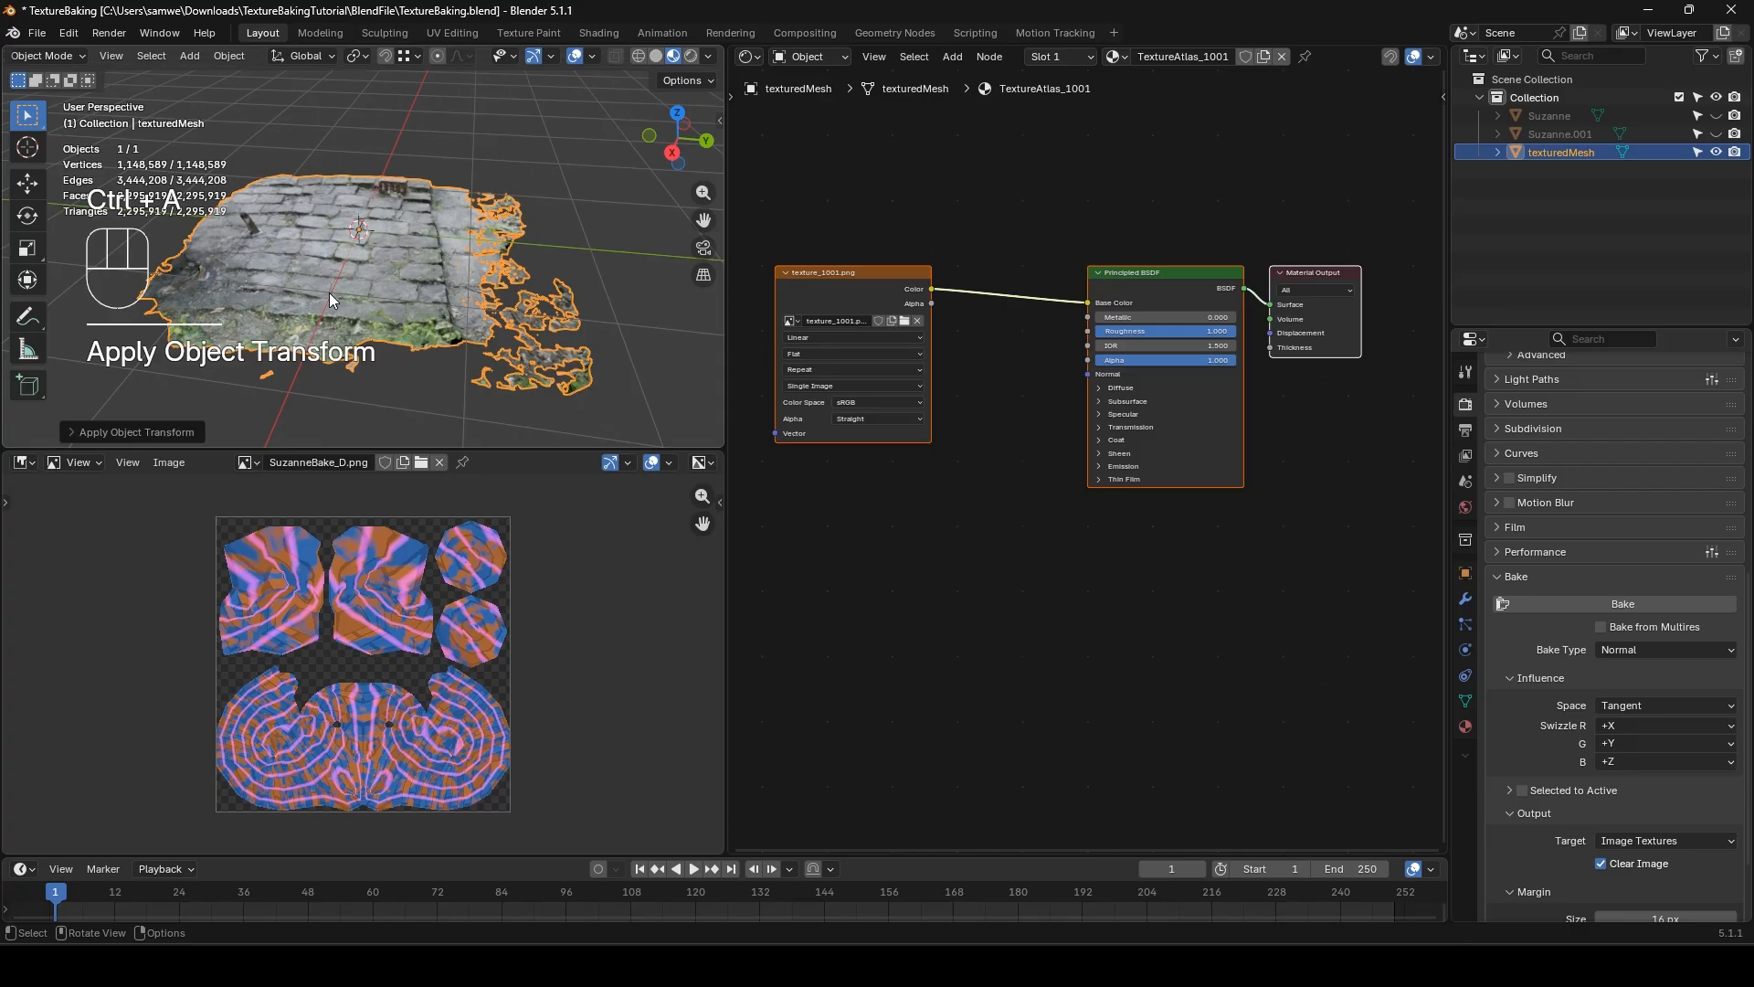
- Add a cube mesh at the centre of the scan
{"action": "key", "text": "shift+a"}
{"action": "mouse_move", "coordinate": [345, 298]}
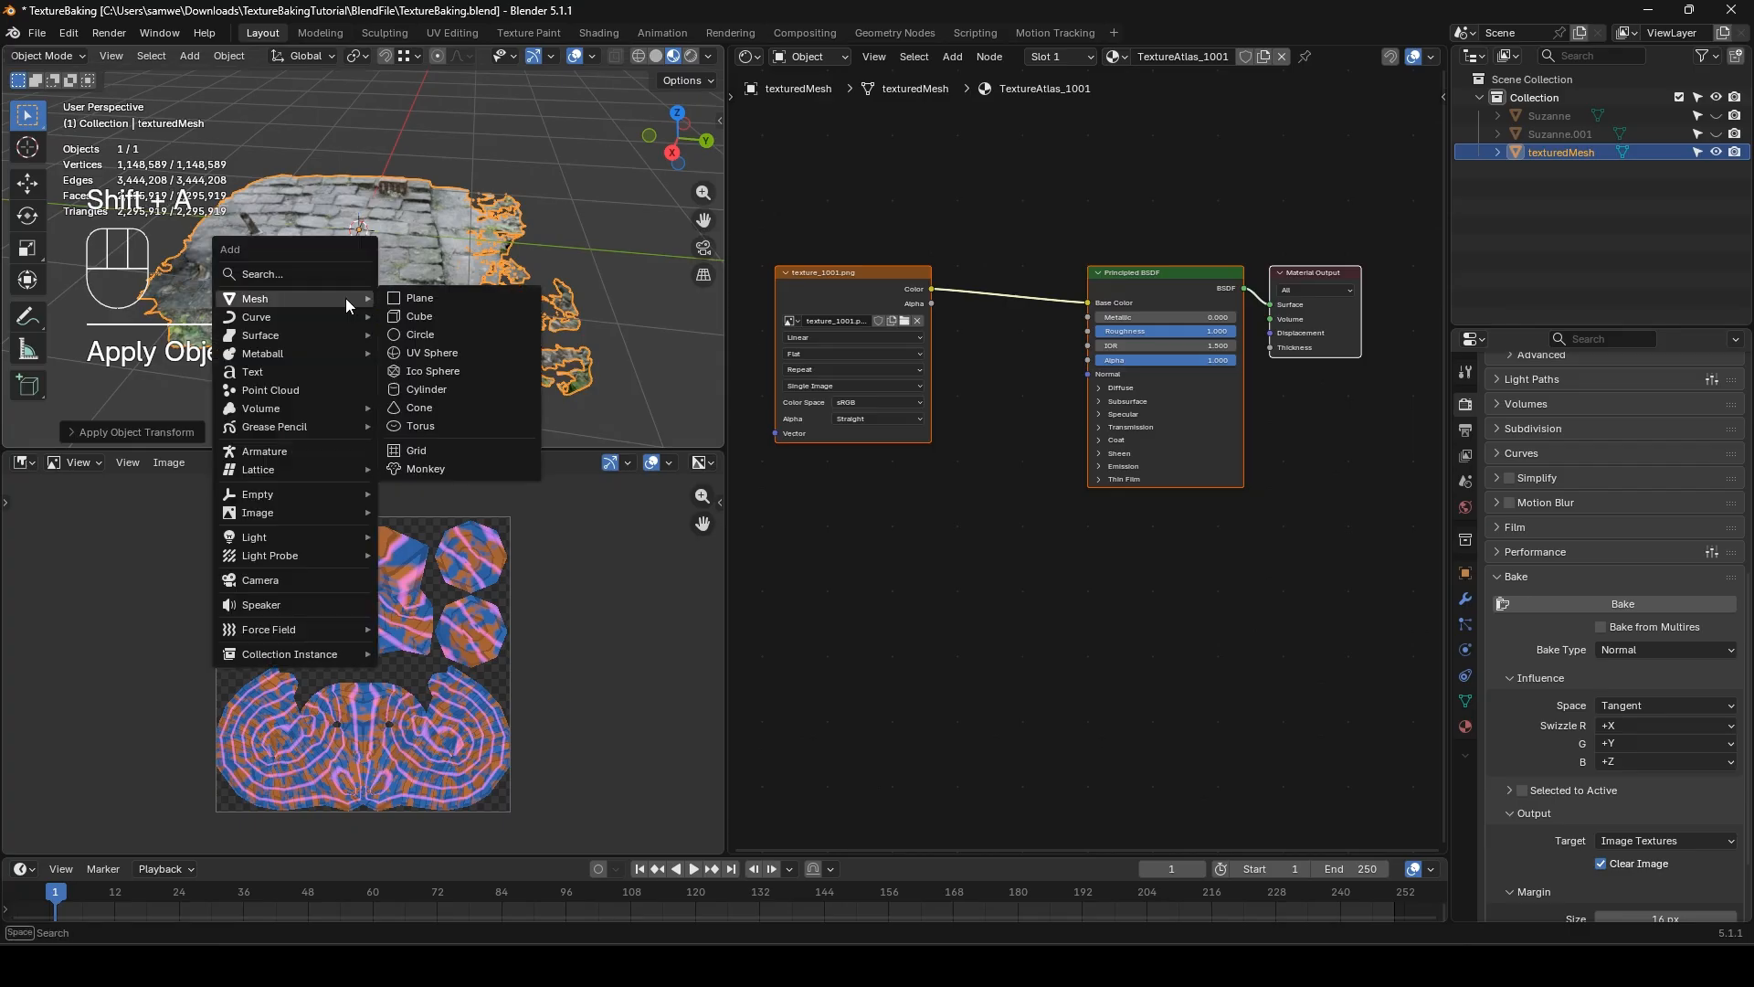
{"action": "left_click", "coordinate": [425, 316]}
{"action": "scroll", "coordinate": [431, 316], "scroll_direction": "down", "scroll_amount": 3}
{"action": "middle_click_drag", "start_coordinate": [431, 316], "coordinate": [387, 294]}
{"action": "scroll", "coordinate": [393, 327], "scroll_direction": "up", "scroll_amount": 5}
- In Edit Mode, move the cube's negative-Y side face about 0.13 m outward along Y
{"action": "key", "text": "Tab"}
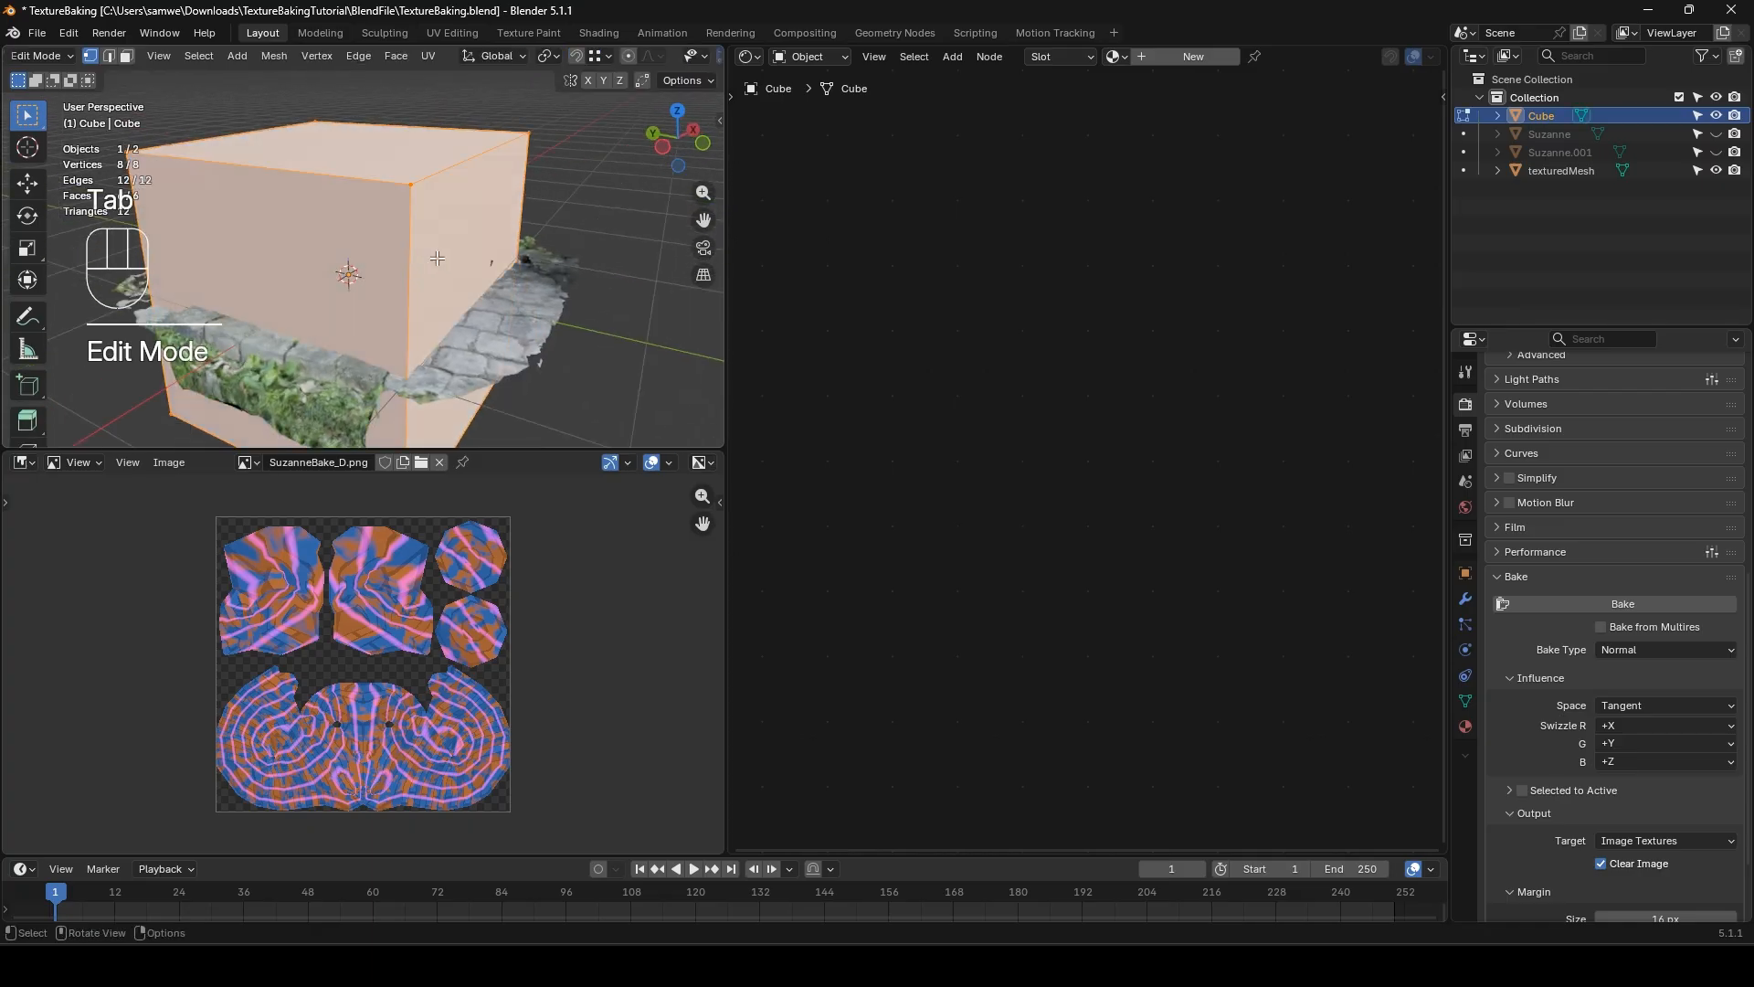
{"action": "key", "text": "3"}
{"action": "left_click", "coordinate": [435, 261]}
{"action": "key", "text": "g"}
{"action": "key", "text": "y"}
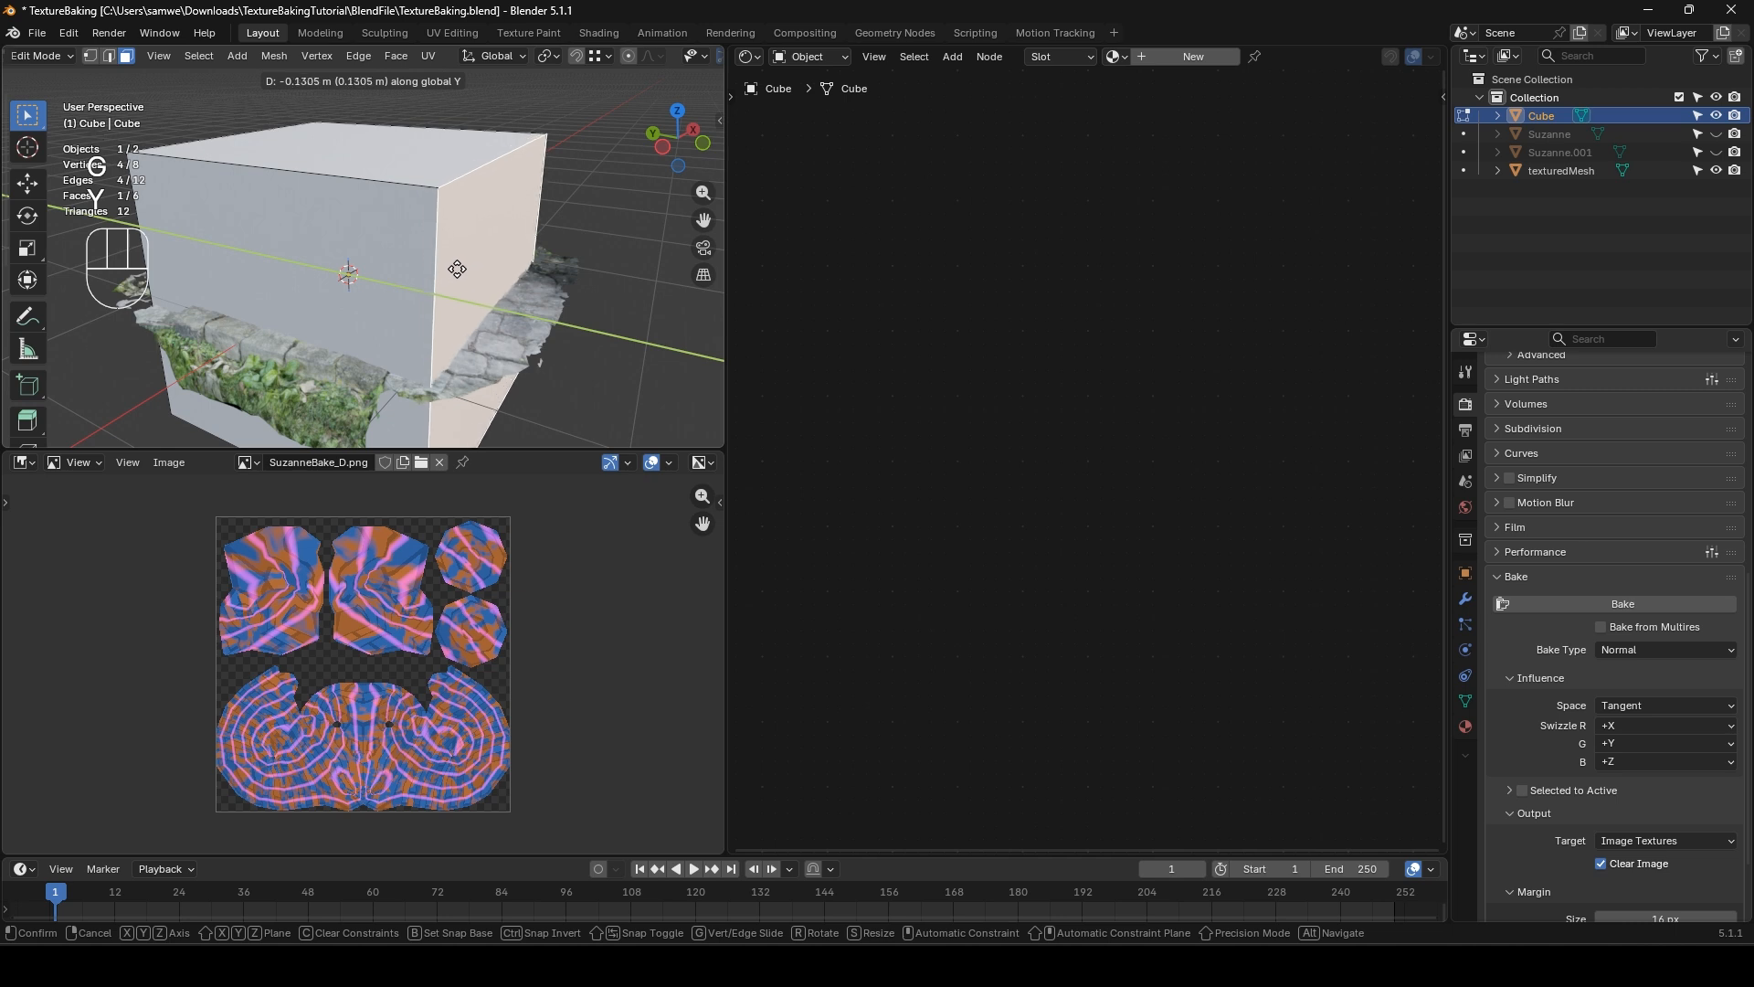
{"action": "left_click", "coordinate": [457, 266]}
- Move the cube's opposite side face about 0.09 m inward along Y and return to Object Mode
{"action": "middle_click_drag", "start_coordinate": [274, 391], "coordinate": [370, 327]}
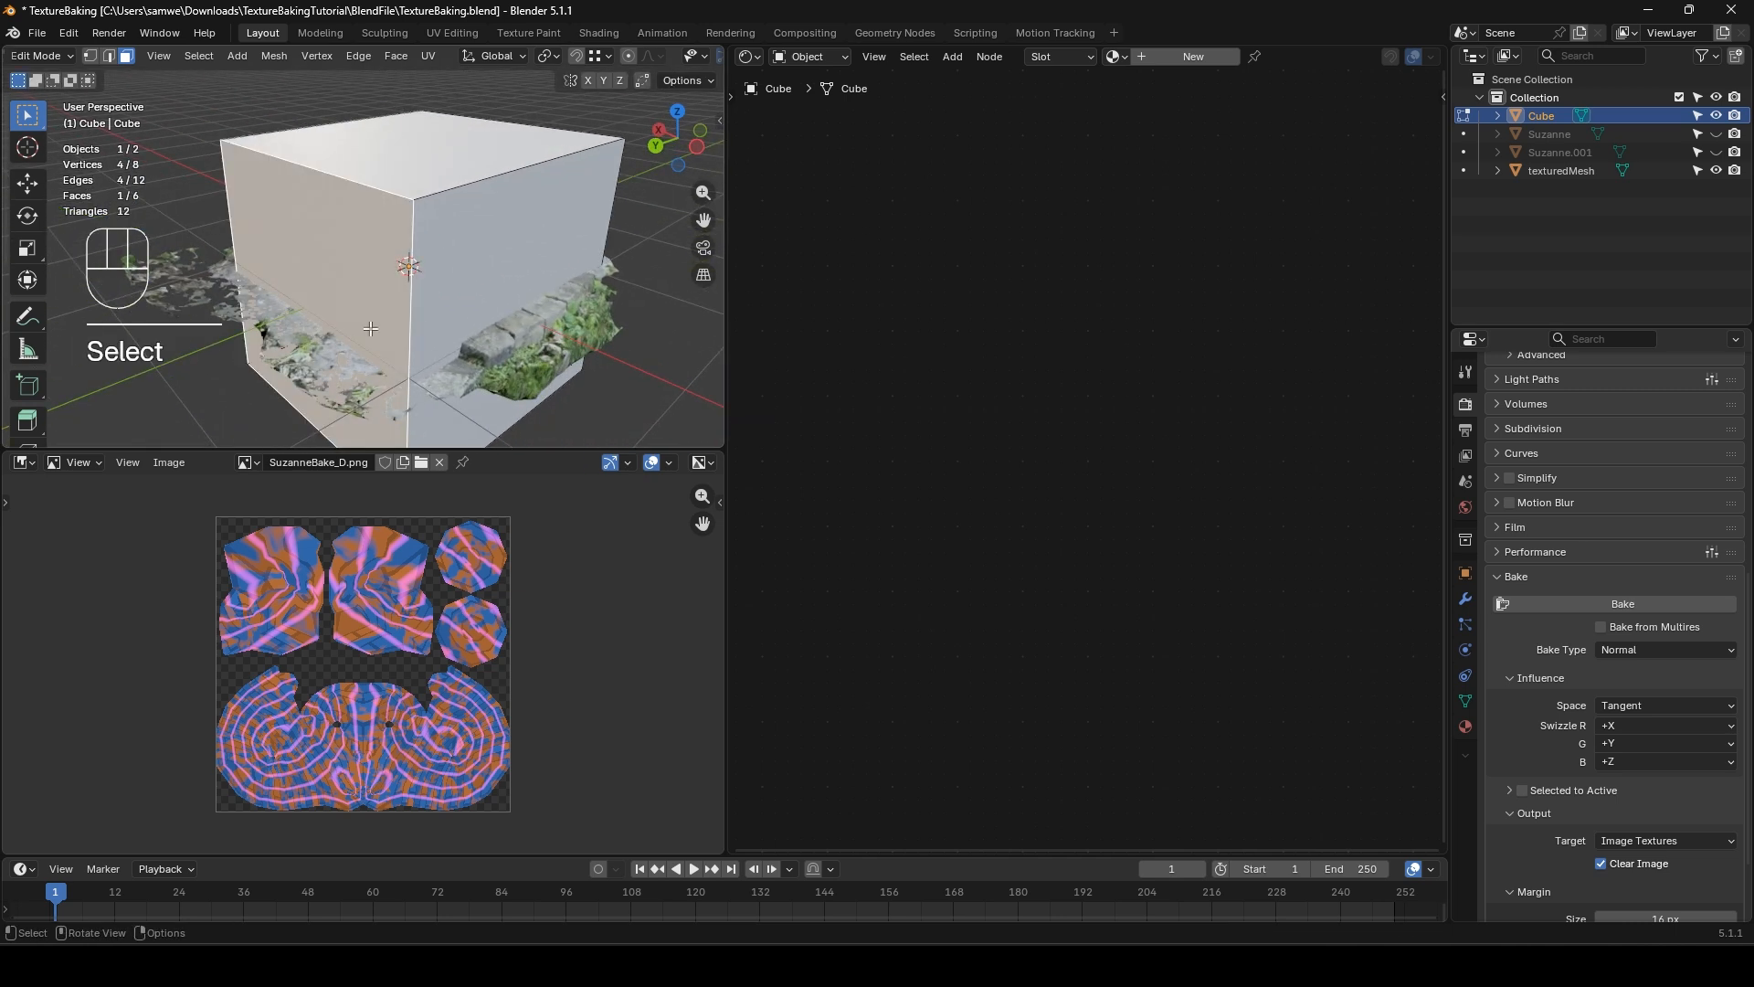
{"action": "key", "text": "g"}
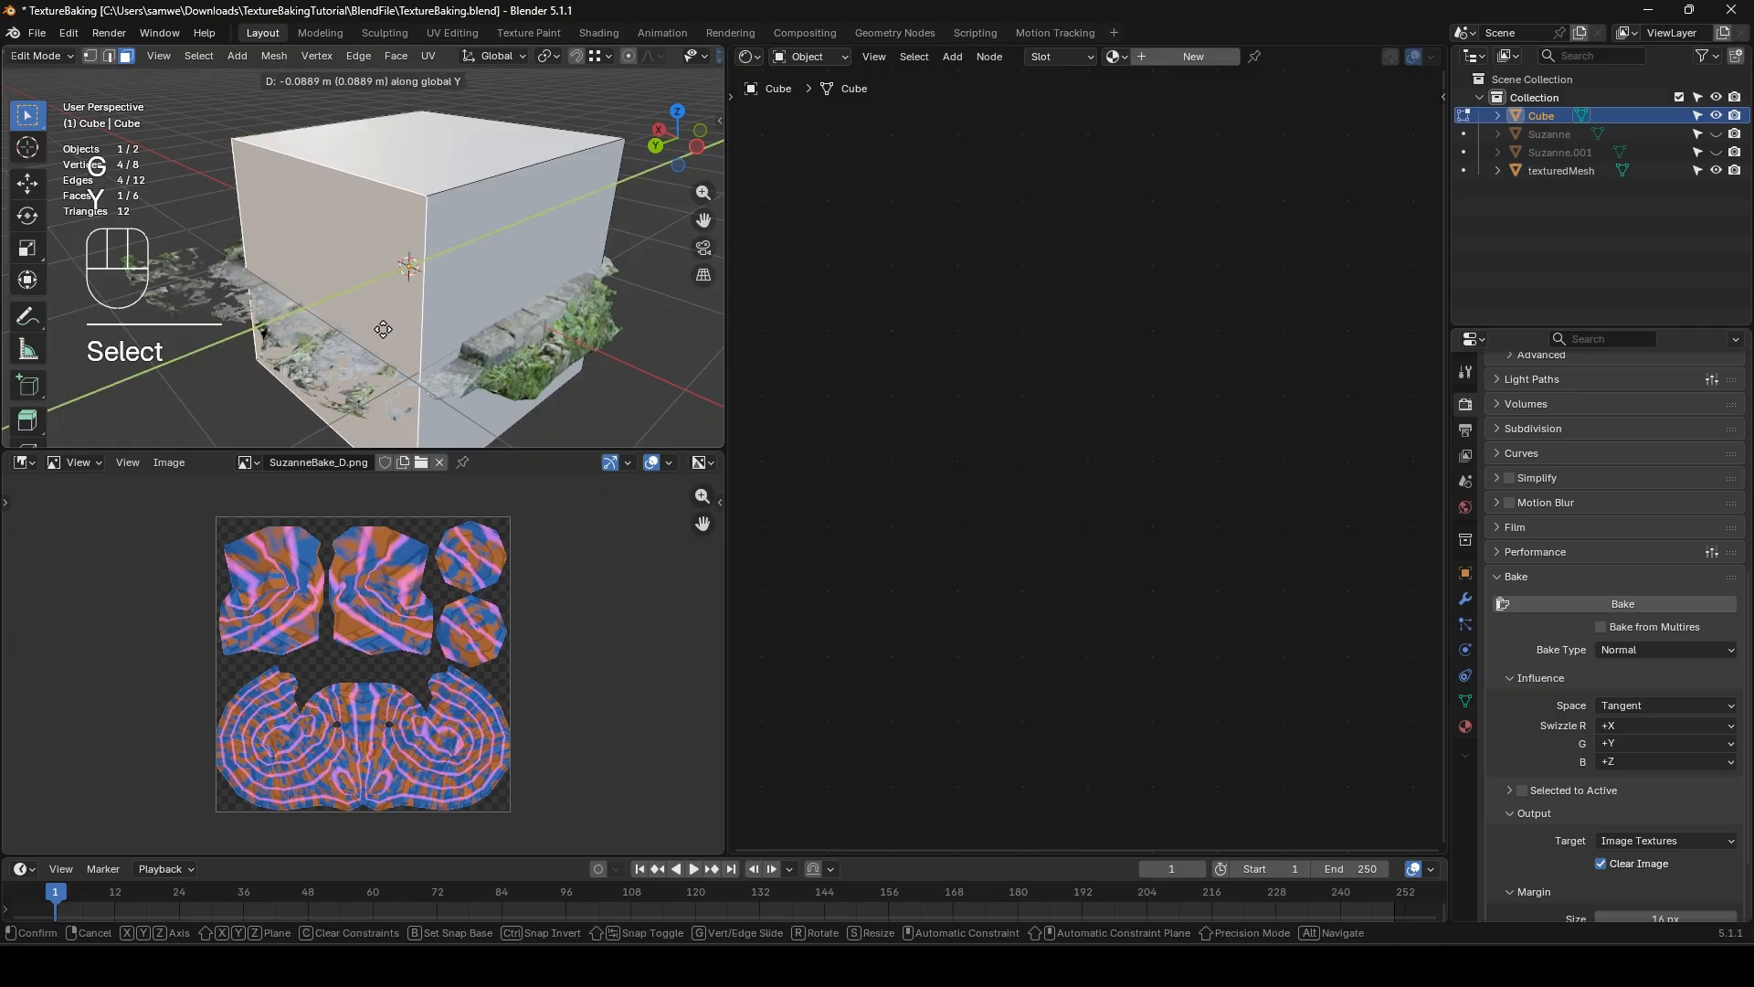
{"action": "key", "text": "y"}
{"action": "left_click", "coordinate": [384, 328]}
{"action": "key", "text": "Tab"}
- Check the cube's transform values and dimensions
{"action": "middle_click_drag", "start_coordinate": [366, 327], "coordinate": [369, 300]}
{"action": "left_click", "coordinate": [336, 321]}
{"action": "left_click", "coordinate": [376, 209]}
{"action": "key", "text": "n"}
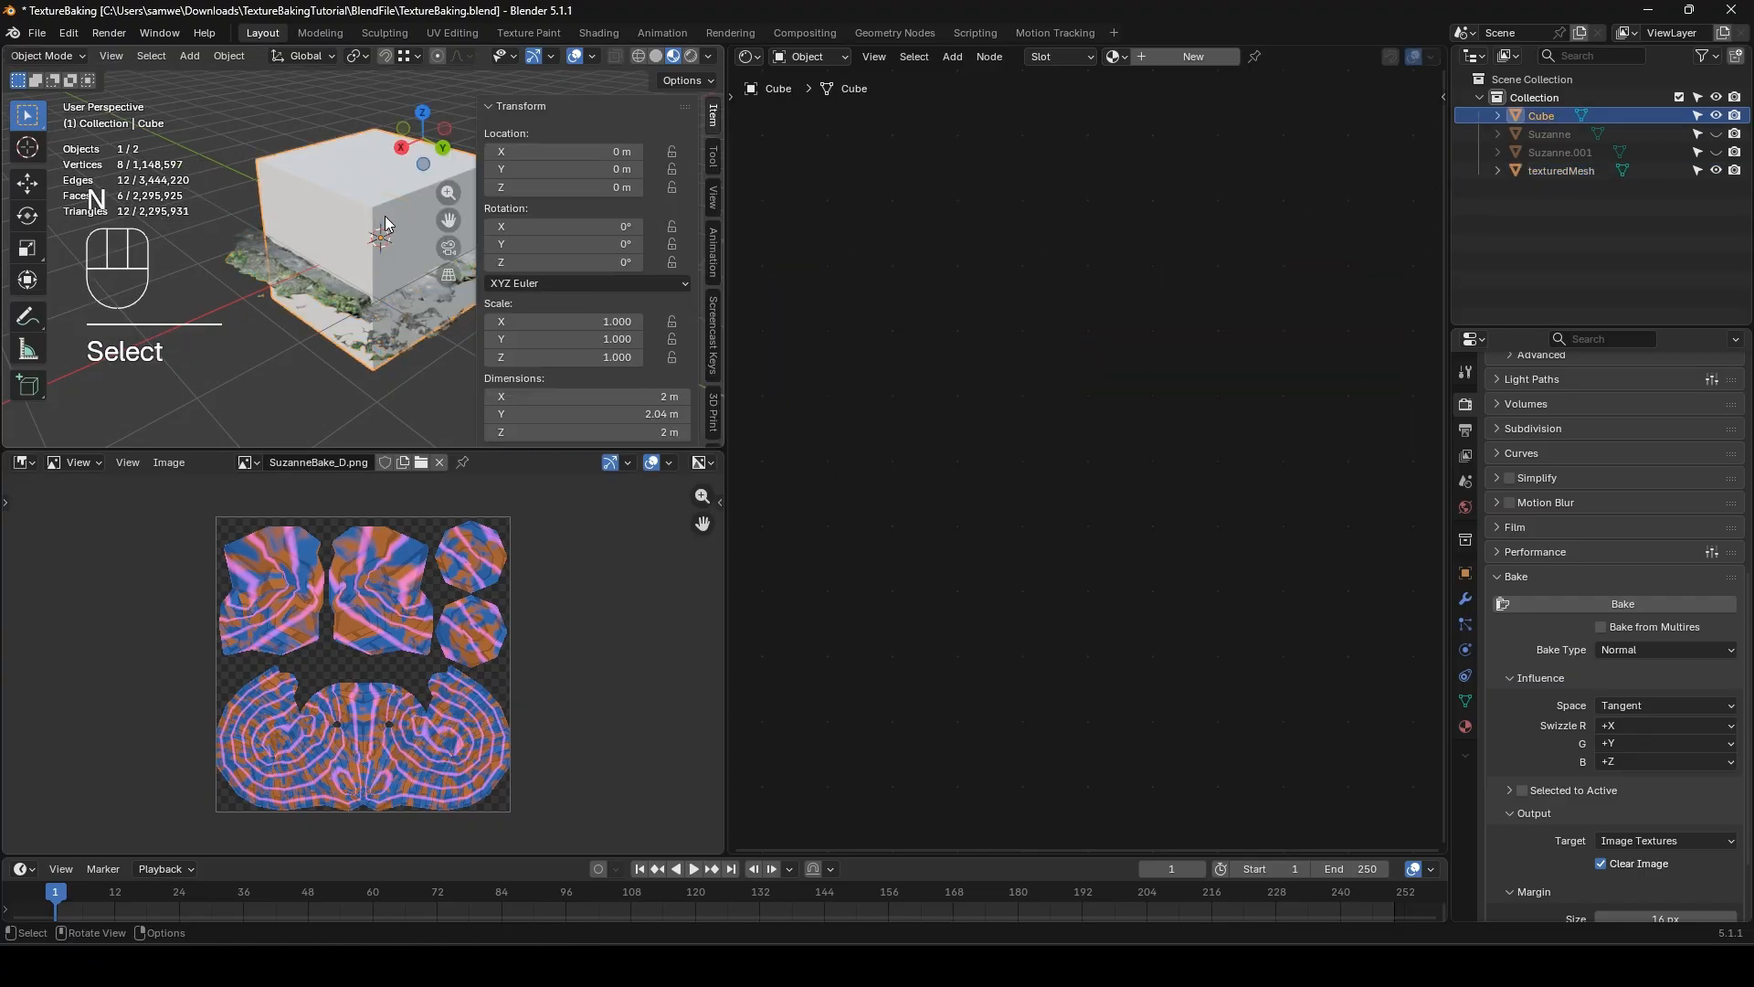
{"action": "key", "text": "n"}
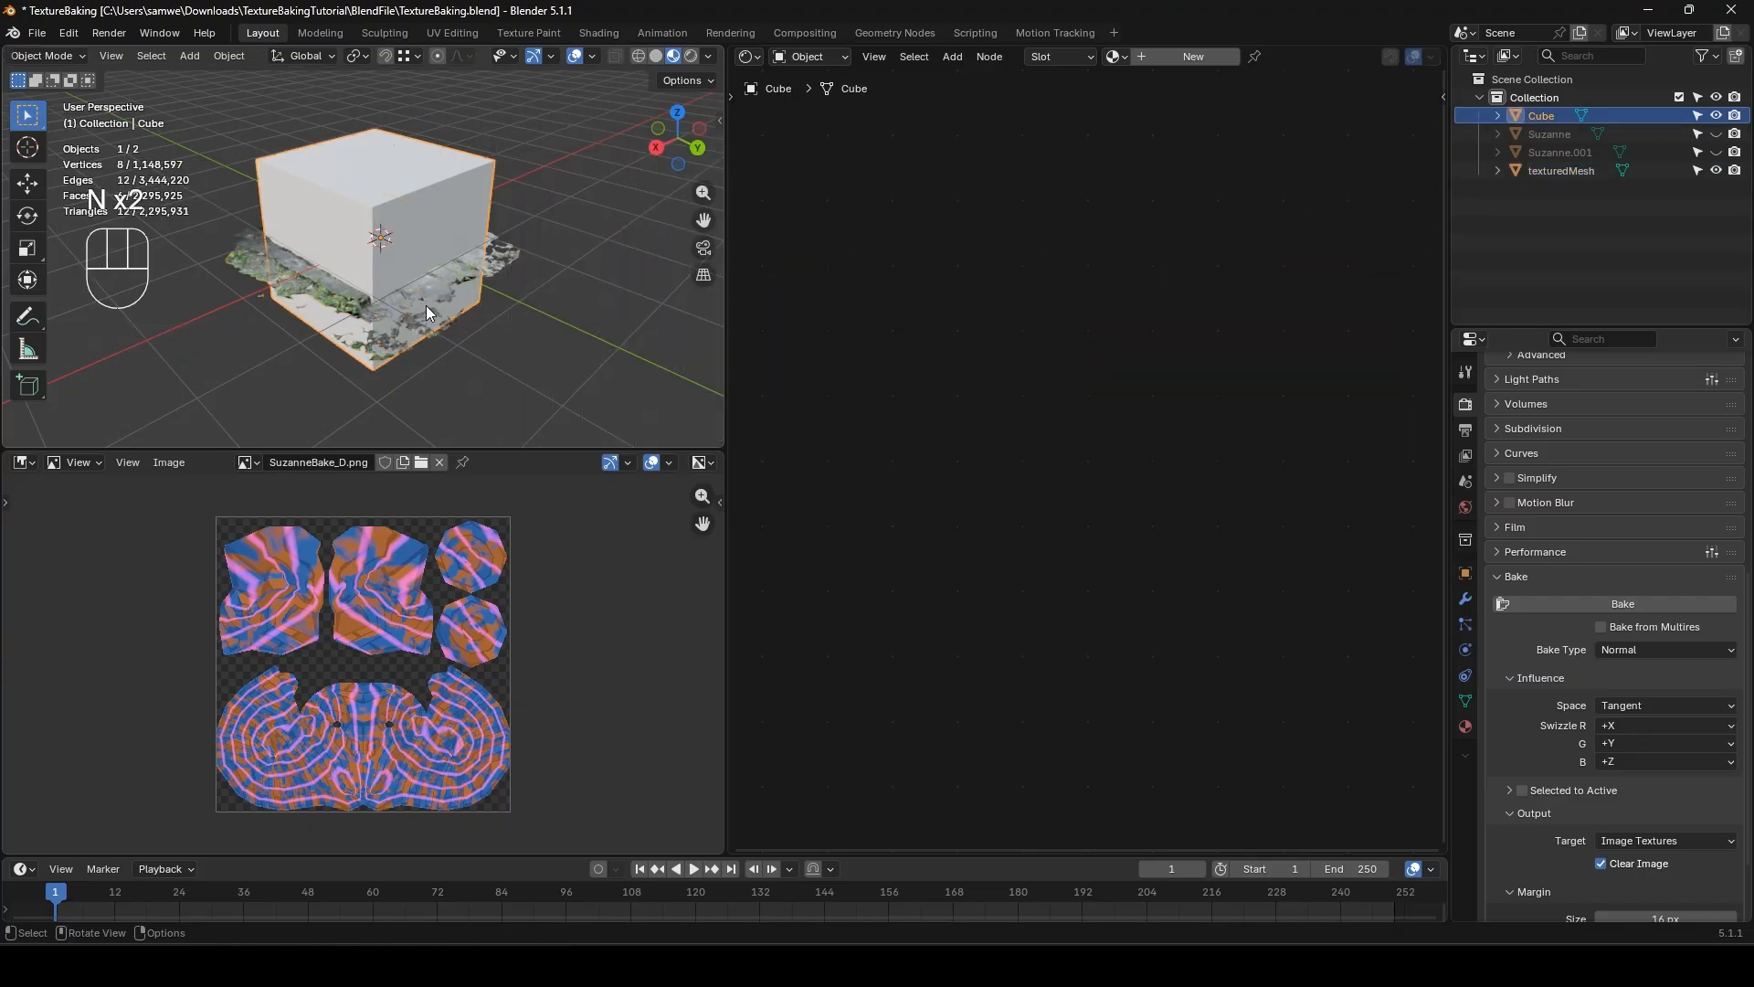
- Add a Boolean modifier to the scanned mesh
{"action": "left_click", "coordinate": [512, 334]}
{"action": "left_click", "coordinate": [1464, 606]}
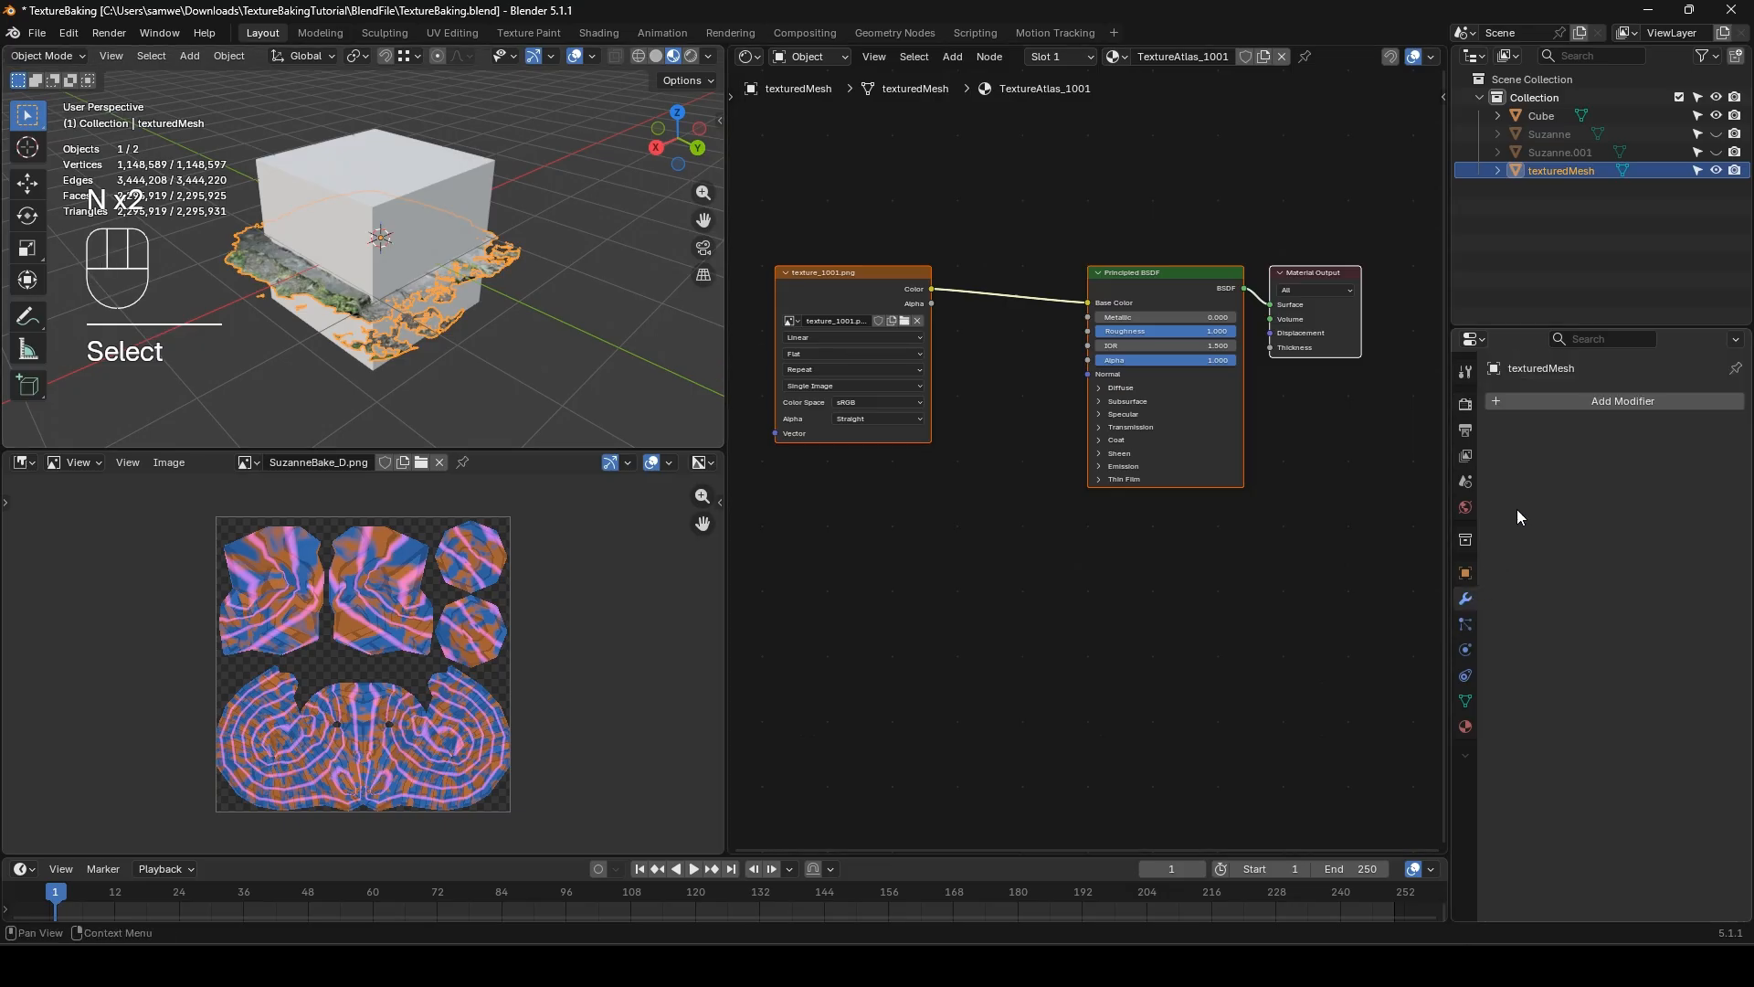
{"action": "left_click", "coordinate": [1542, 403]}
{"action": "mouse_move", "coordinate": [1493, 447]}
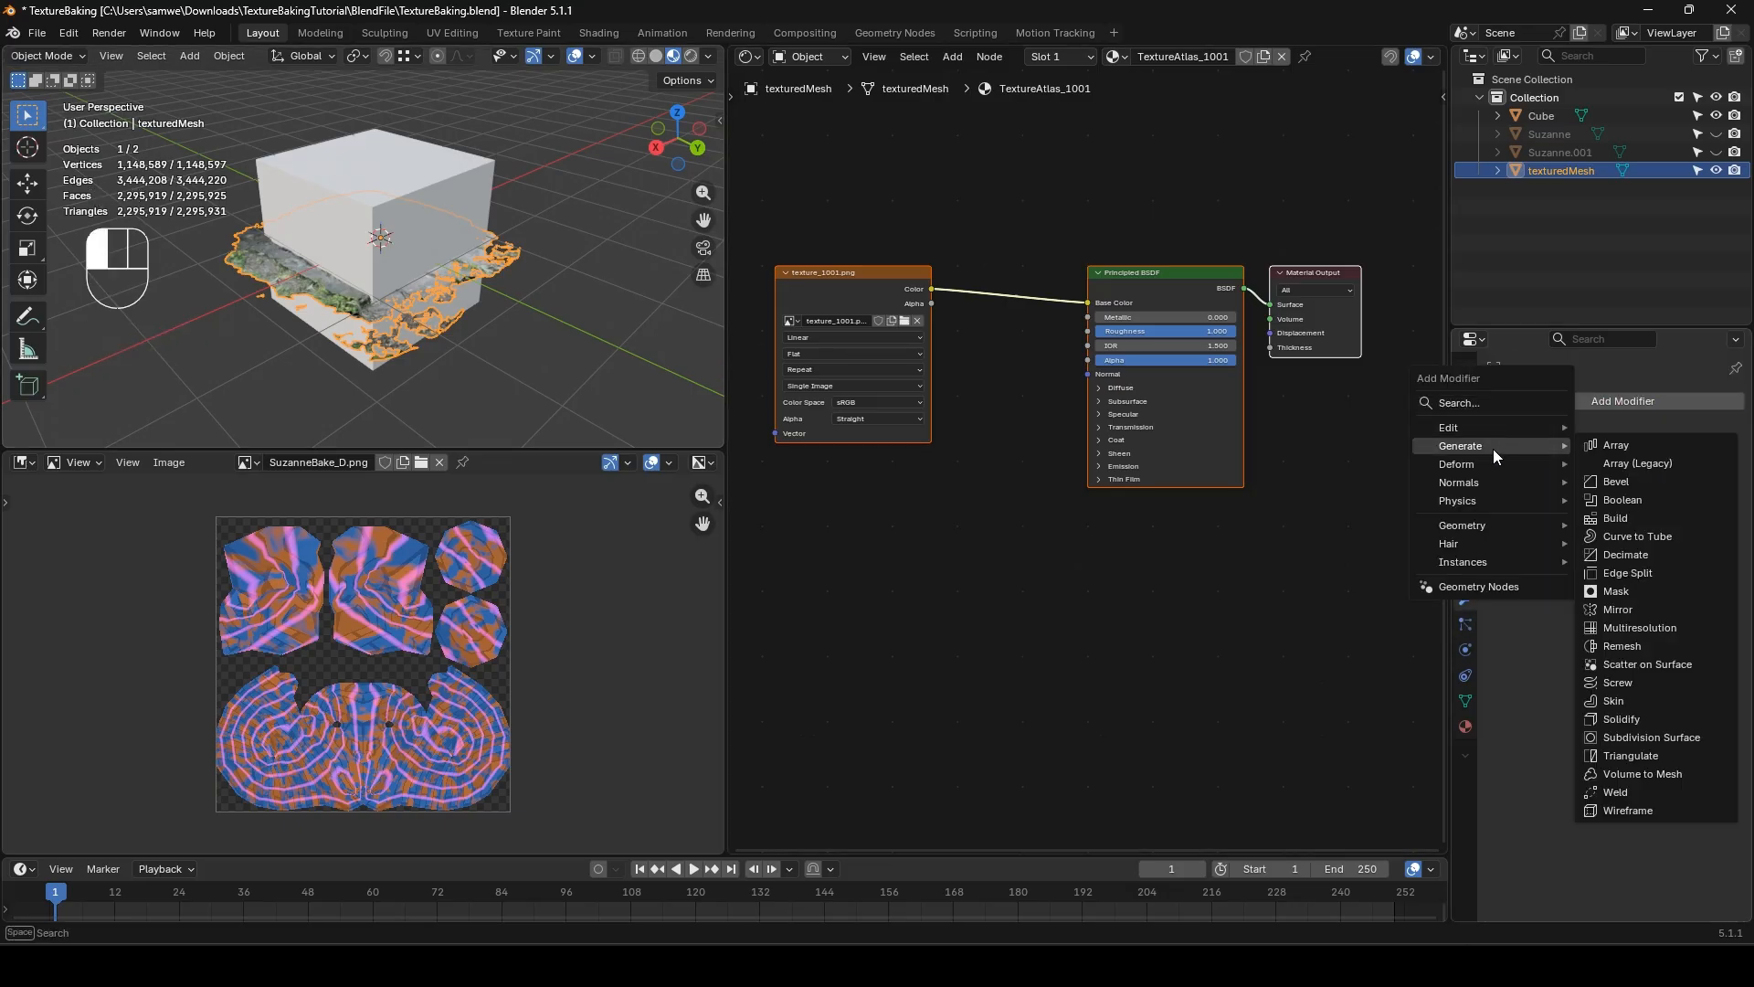
{"action": "left_click", "coordinate": [1624, 501]}
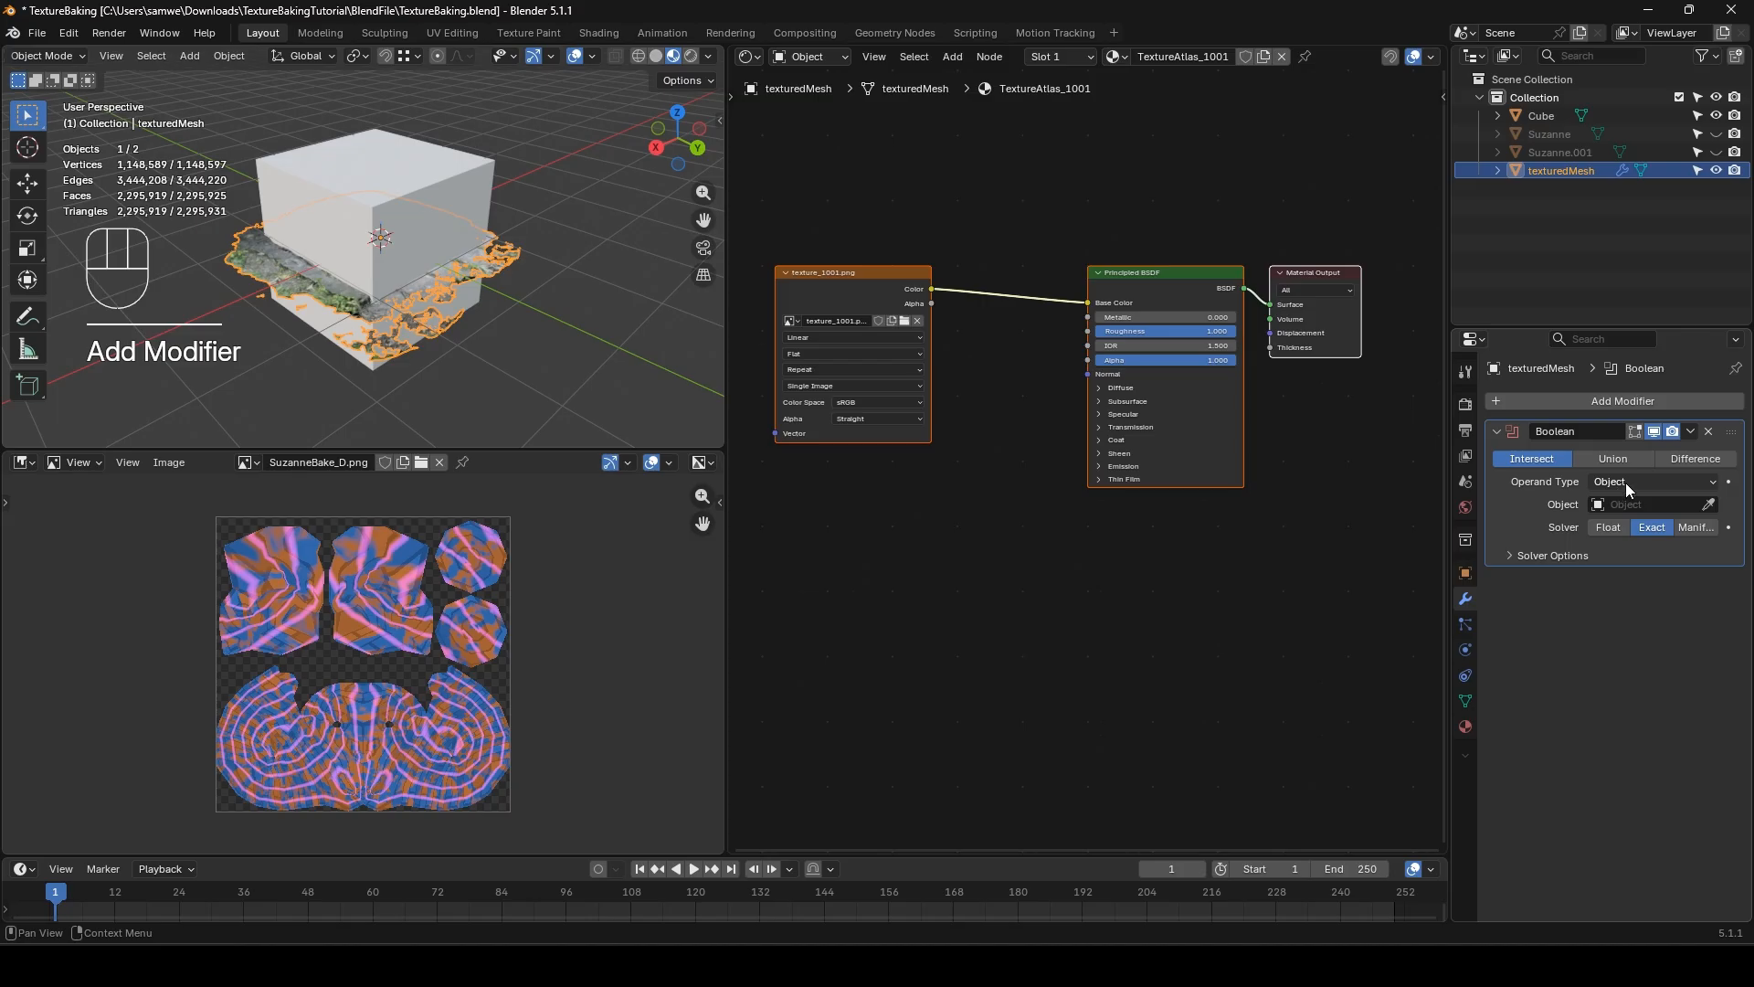
- Set the Boolean's solver to Float with the cube as its Intersect object, and apply the modifier
{"action": "left_click", "coordinate": [1609, 527]}
{"action": "left_click", "coordinate": [1709, 505]}
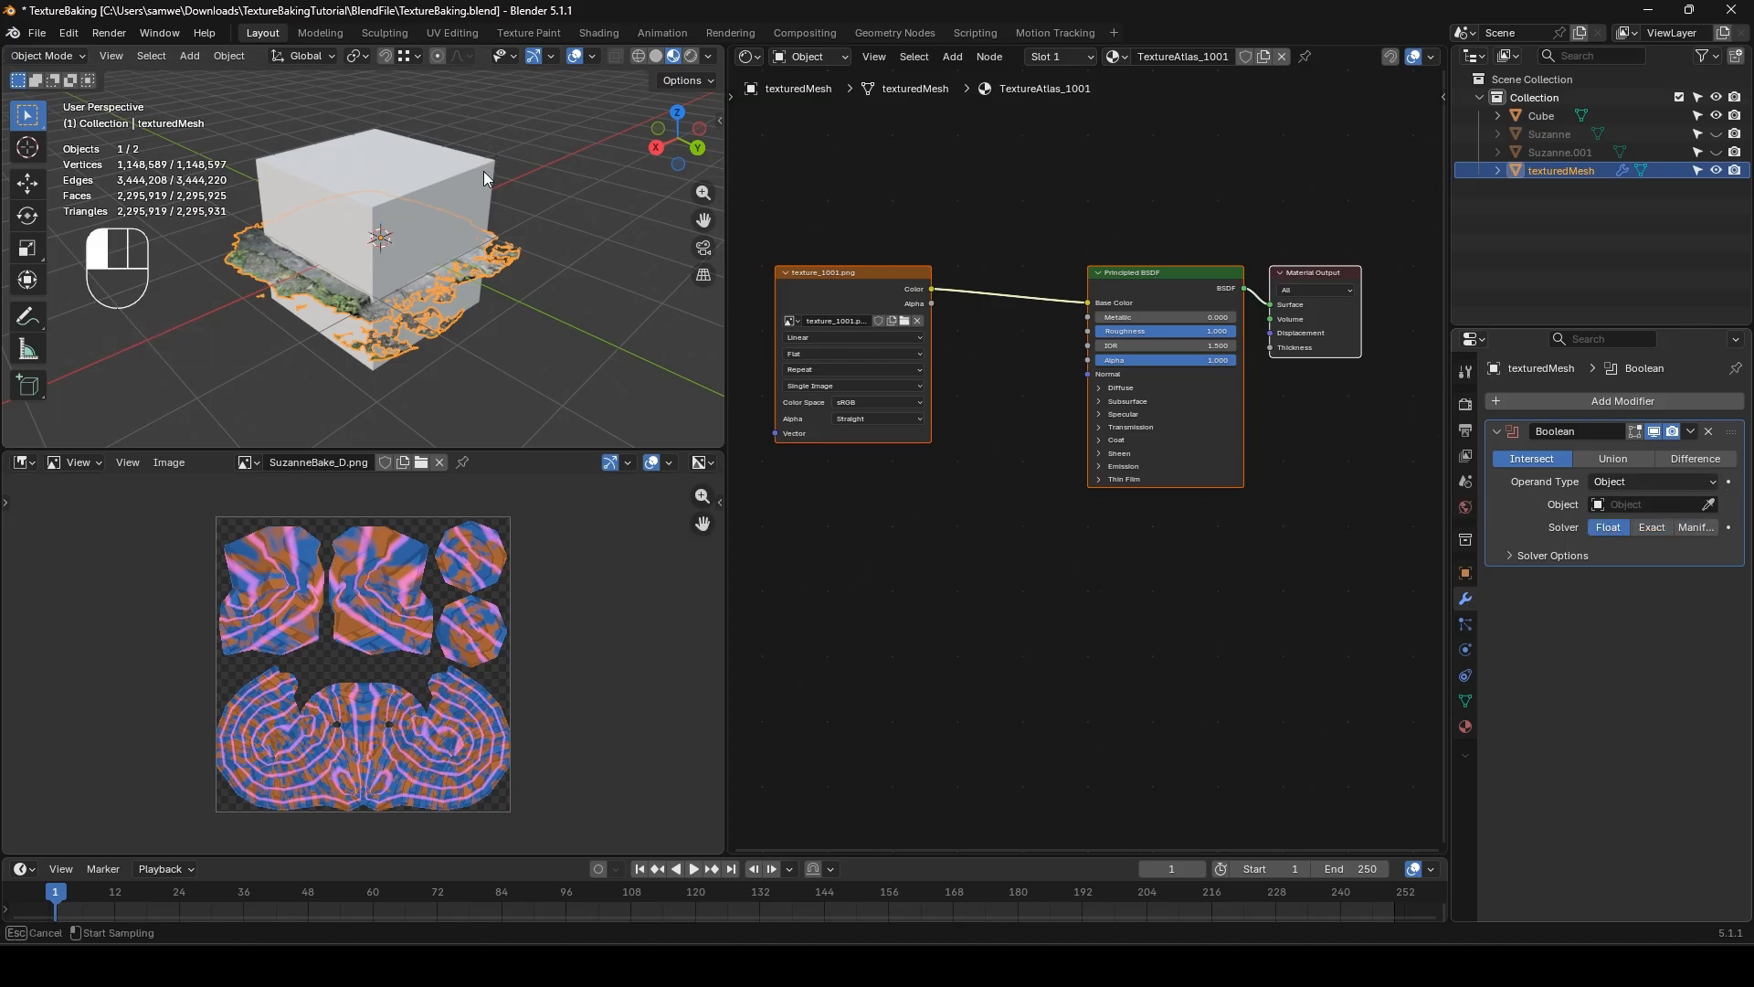
{"action": "left_click", "coordinate": [441, 277]}
{"action": "middle_click_drag", "start_coordinate": [245, 274], "coordinate": [410, 273]}
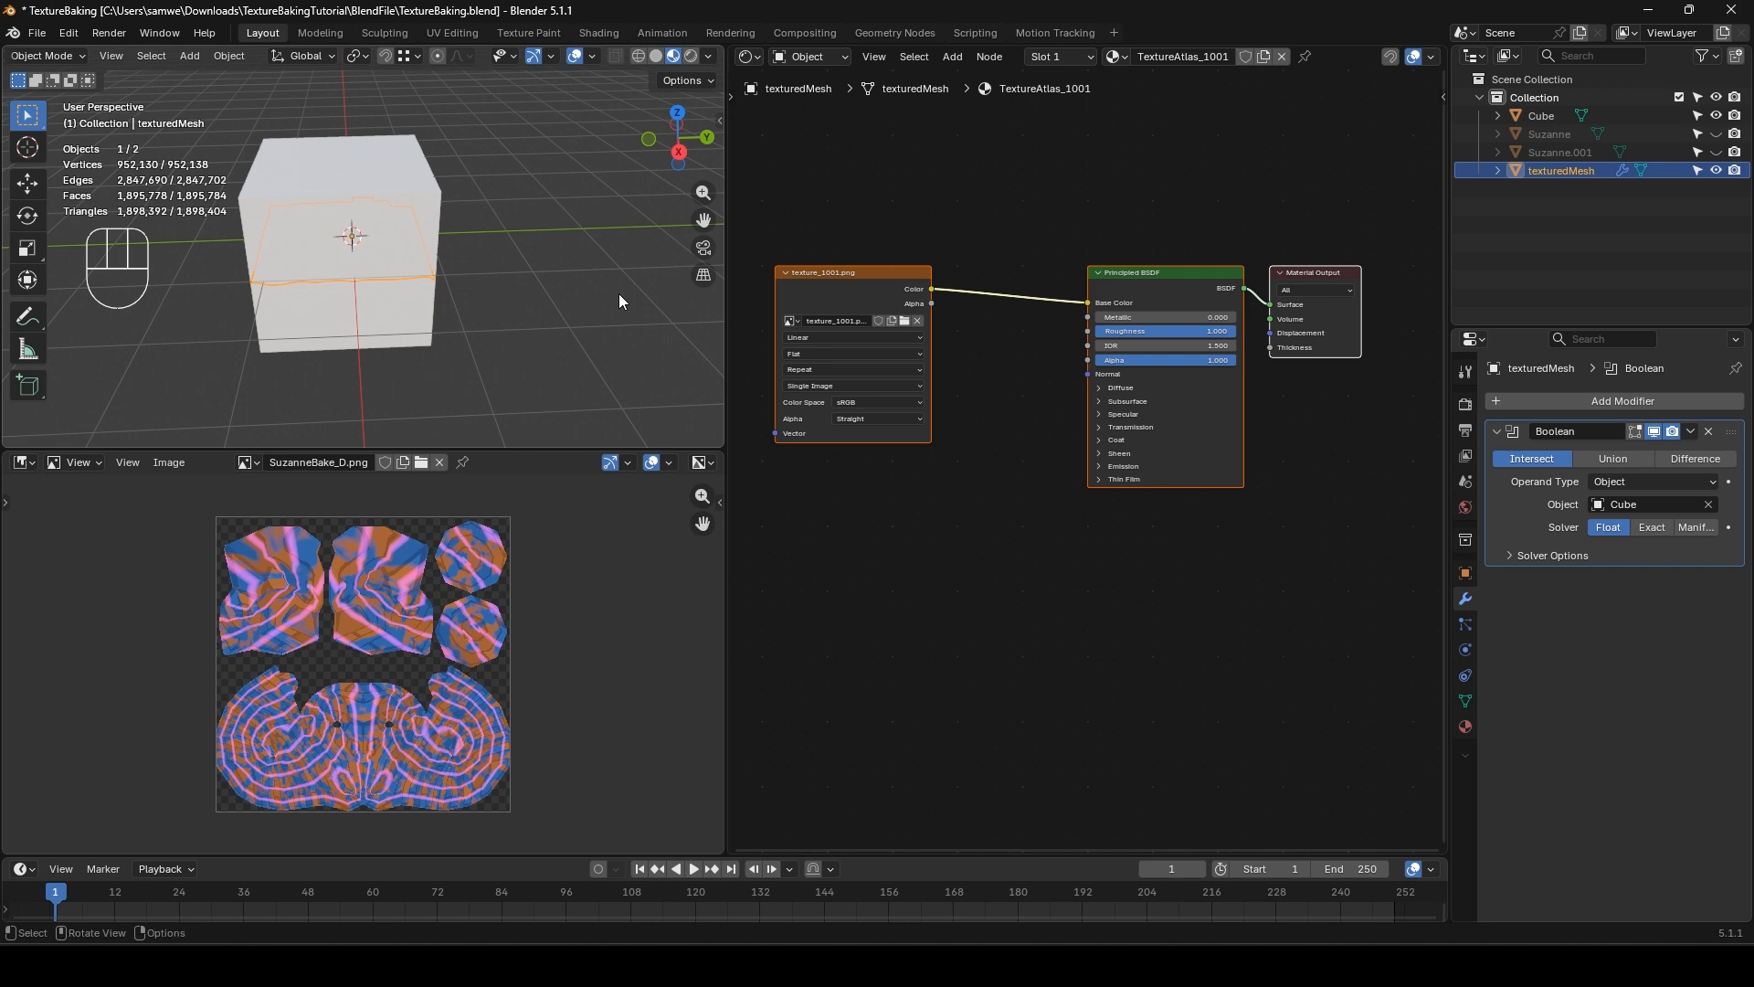
{"action": "left_click", "coordinate": [1691, 431]}
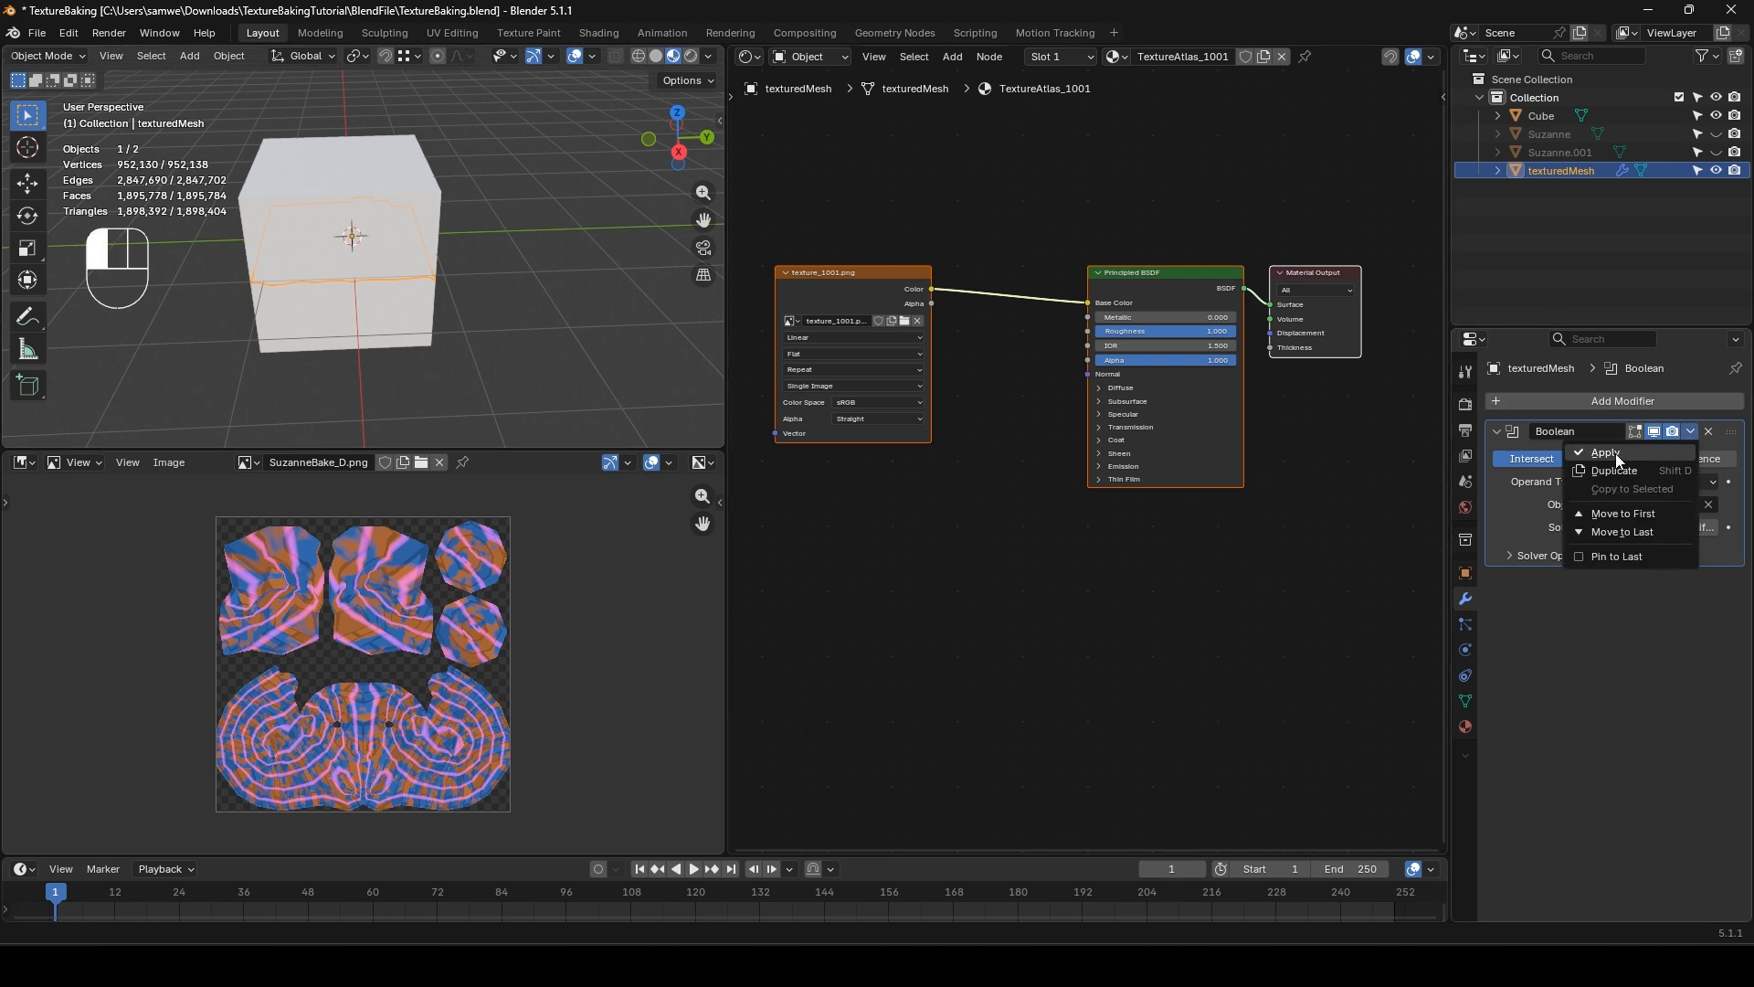
{"action": "left_click", "coordinate": [1616, 453]}
- Delete the cube's side and bottom faces, keeping only the top face
{"action": "left_click", "coordinate": [370, 205]}
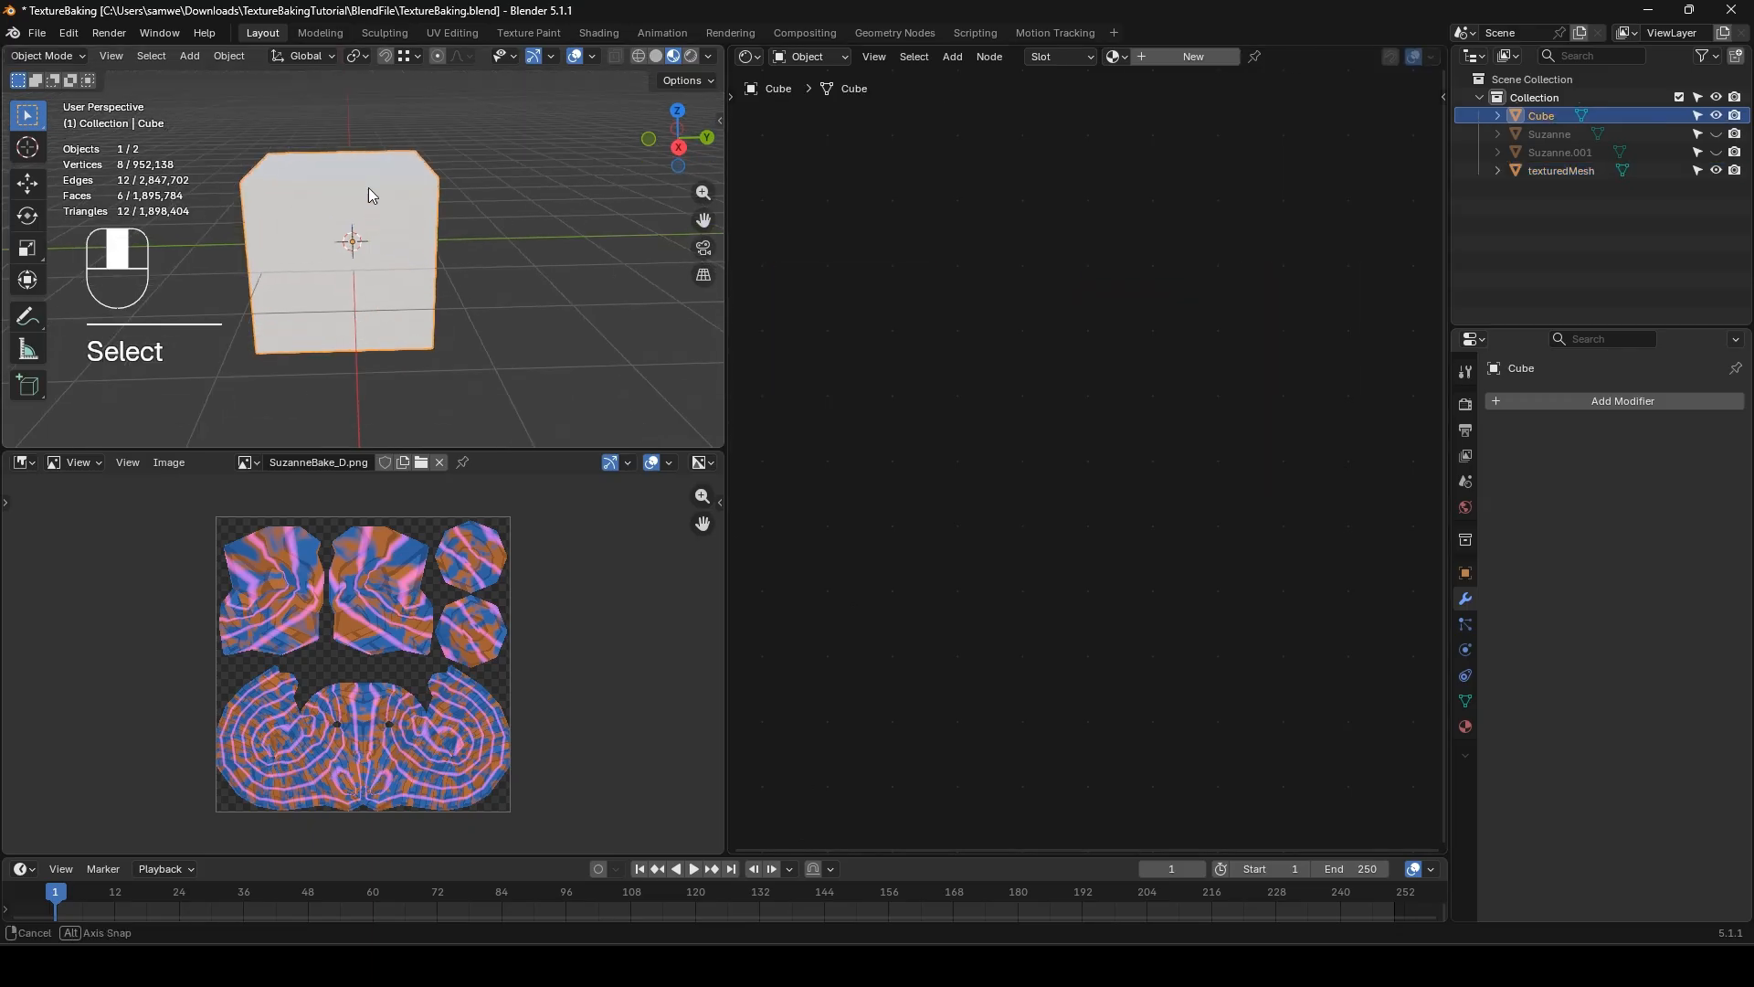
{"action": "key", "text": "Tab"}
{"action": "key", "text": "3"}
{"action": "left_click", "coordinate": [434, 252], "text": "alt"}
{"action": "middle_click_drag", "start_coordinate": [432, 249], "coordinate": [417, 157]}
{"action": "left_click", "coordinate": [384, 339], "text": "shift"}
{"action": "key", "text": "x"}
{"action": "left_click", "coordinate": [384, 372]}
- Move the remaining top face about 0.98 m down along Z onto the surface of the cropped stones
{"action": "middle_click_drag", "start_coordinate": [383, 371], "coordinate": [359, 202]}
{"action": "left_click", "coordinate": [352, 169]}
{"action": "scroll", "coordinate": [365, 192], "scroll_direction": "up", "scroll_amount": 2}
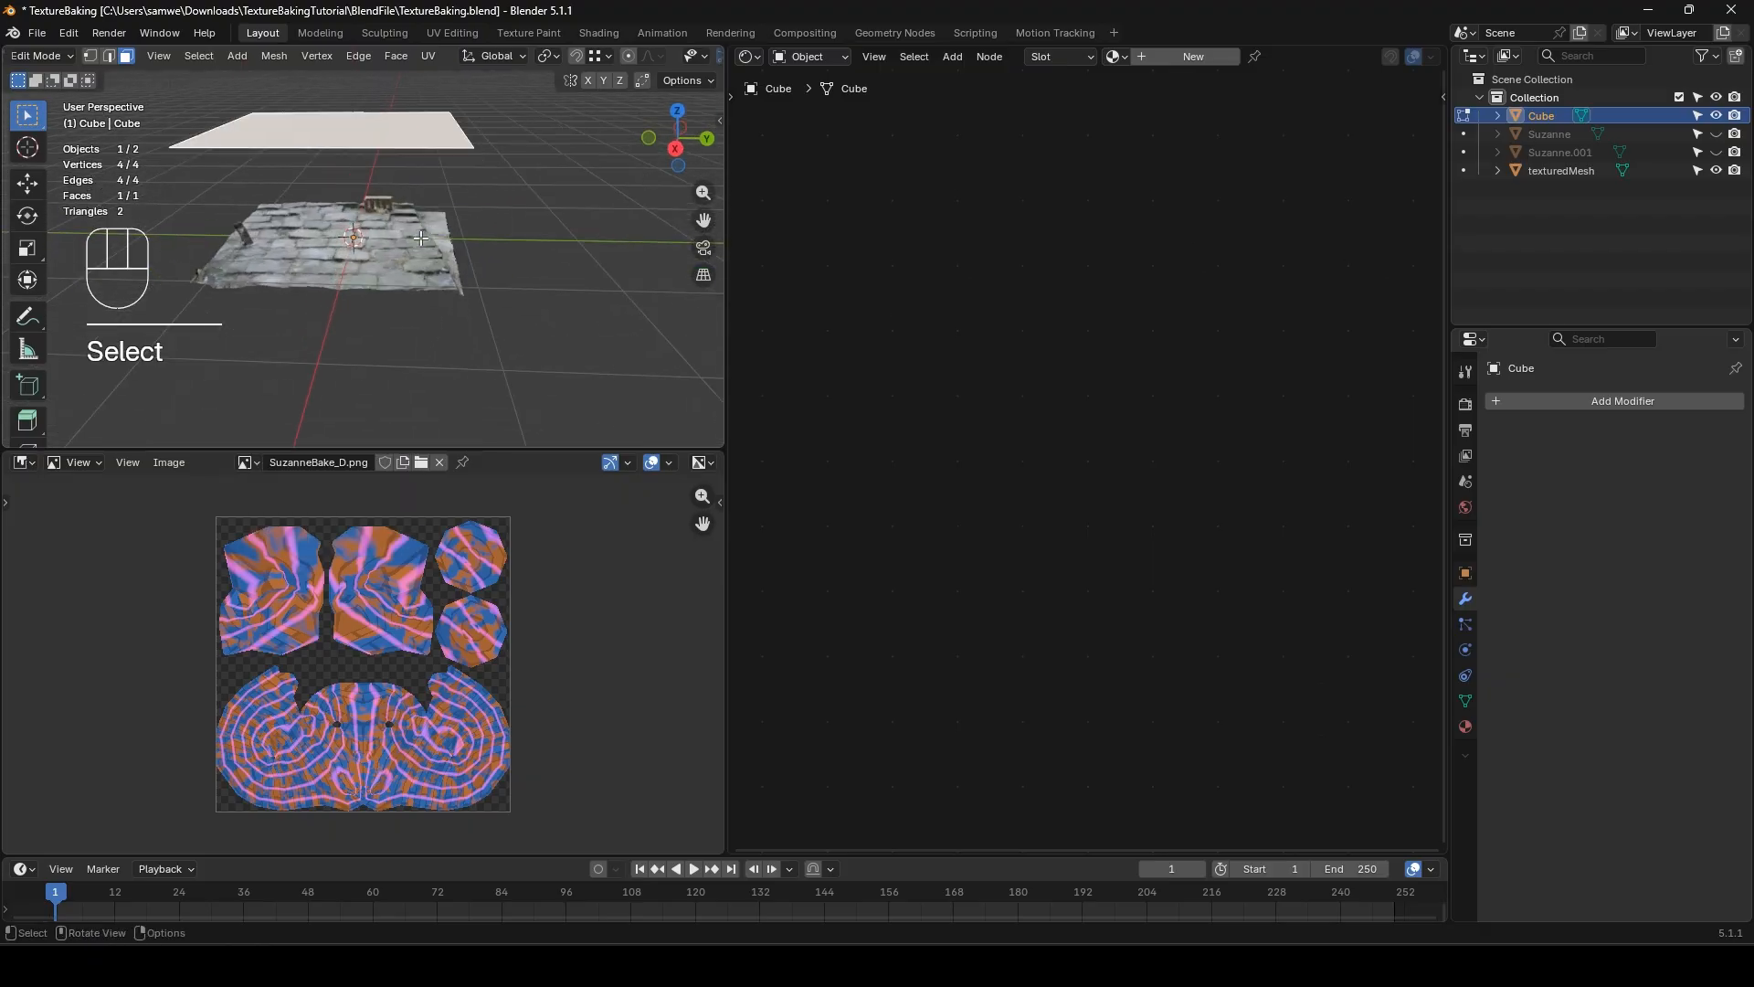
{"action": "key", "text": "g"}
{"action": "key", "text": "z"}
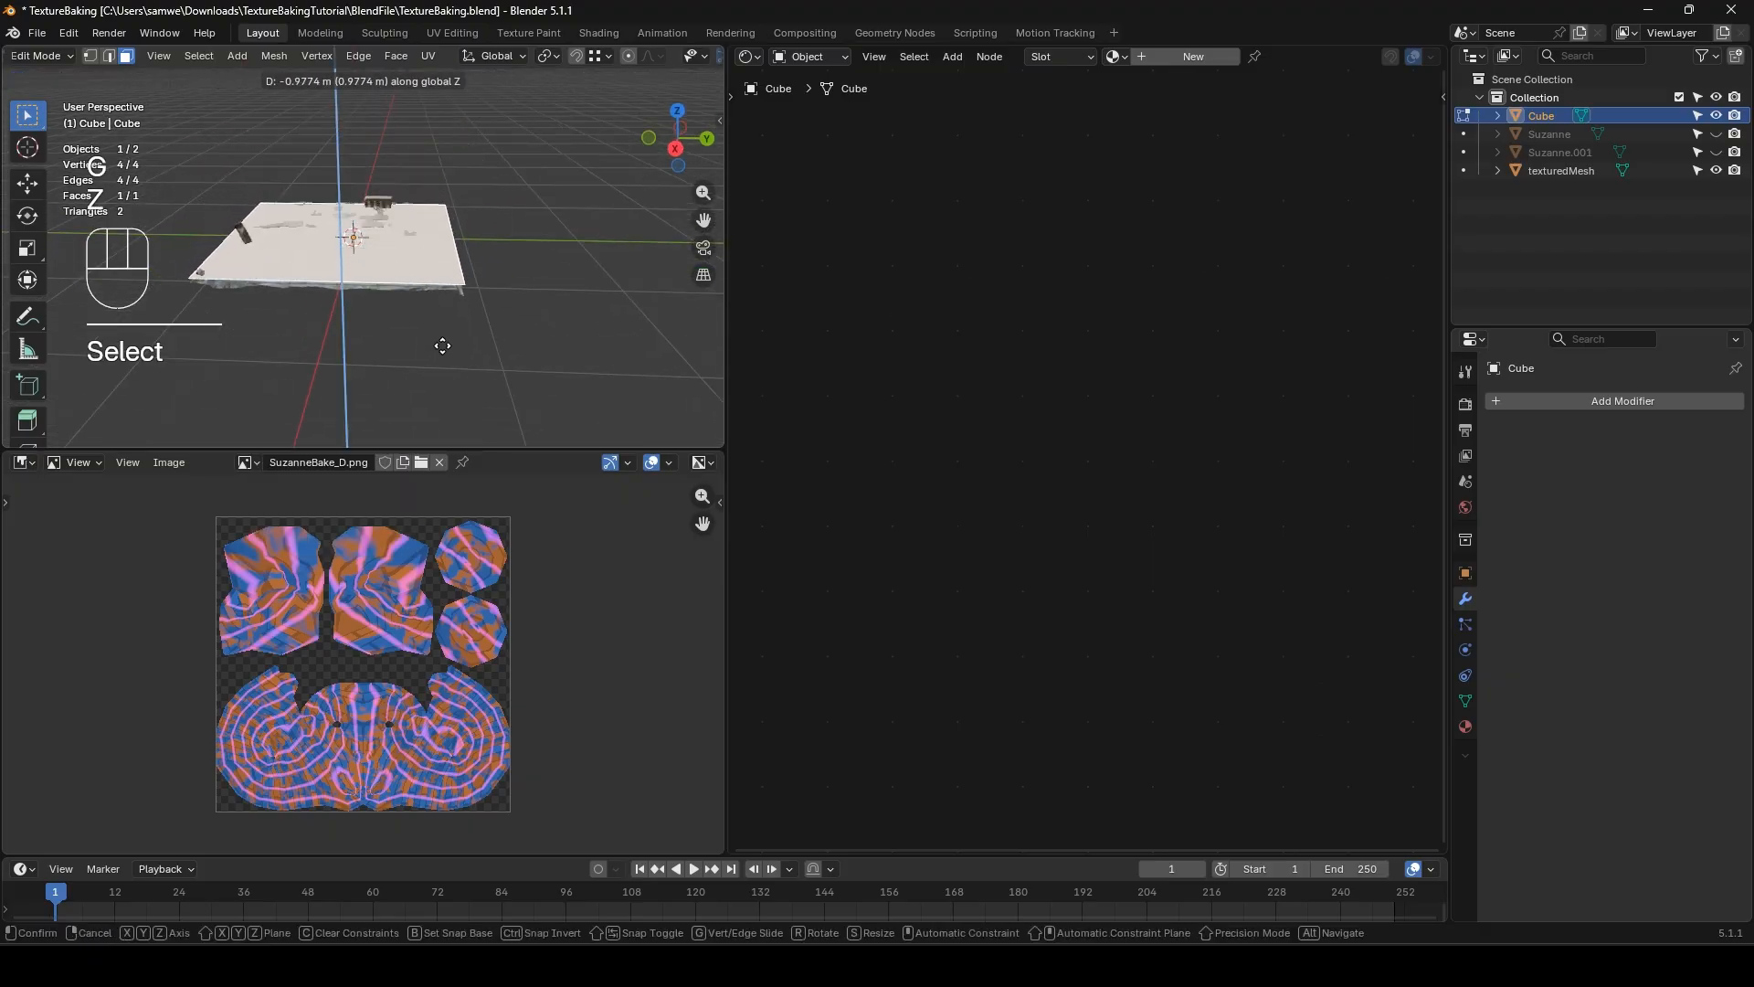
{"action": "left_click", "coordinate": [443, 345]}
- Unwrap the plane with Smart UV Project, using a 66° angle limit and zero island margin
{"action": "scroll", "coordinate": [405, 280], "scroll_direction": "up", "scroll_amount": 4}
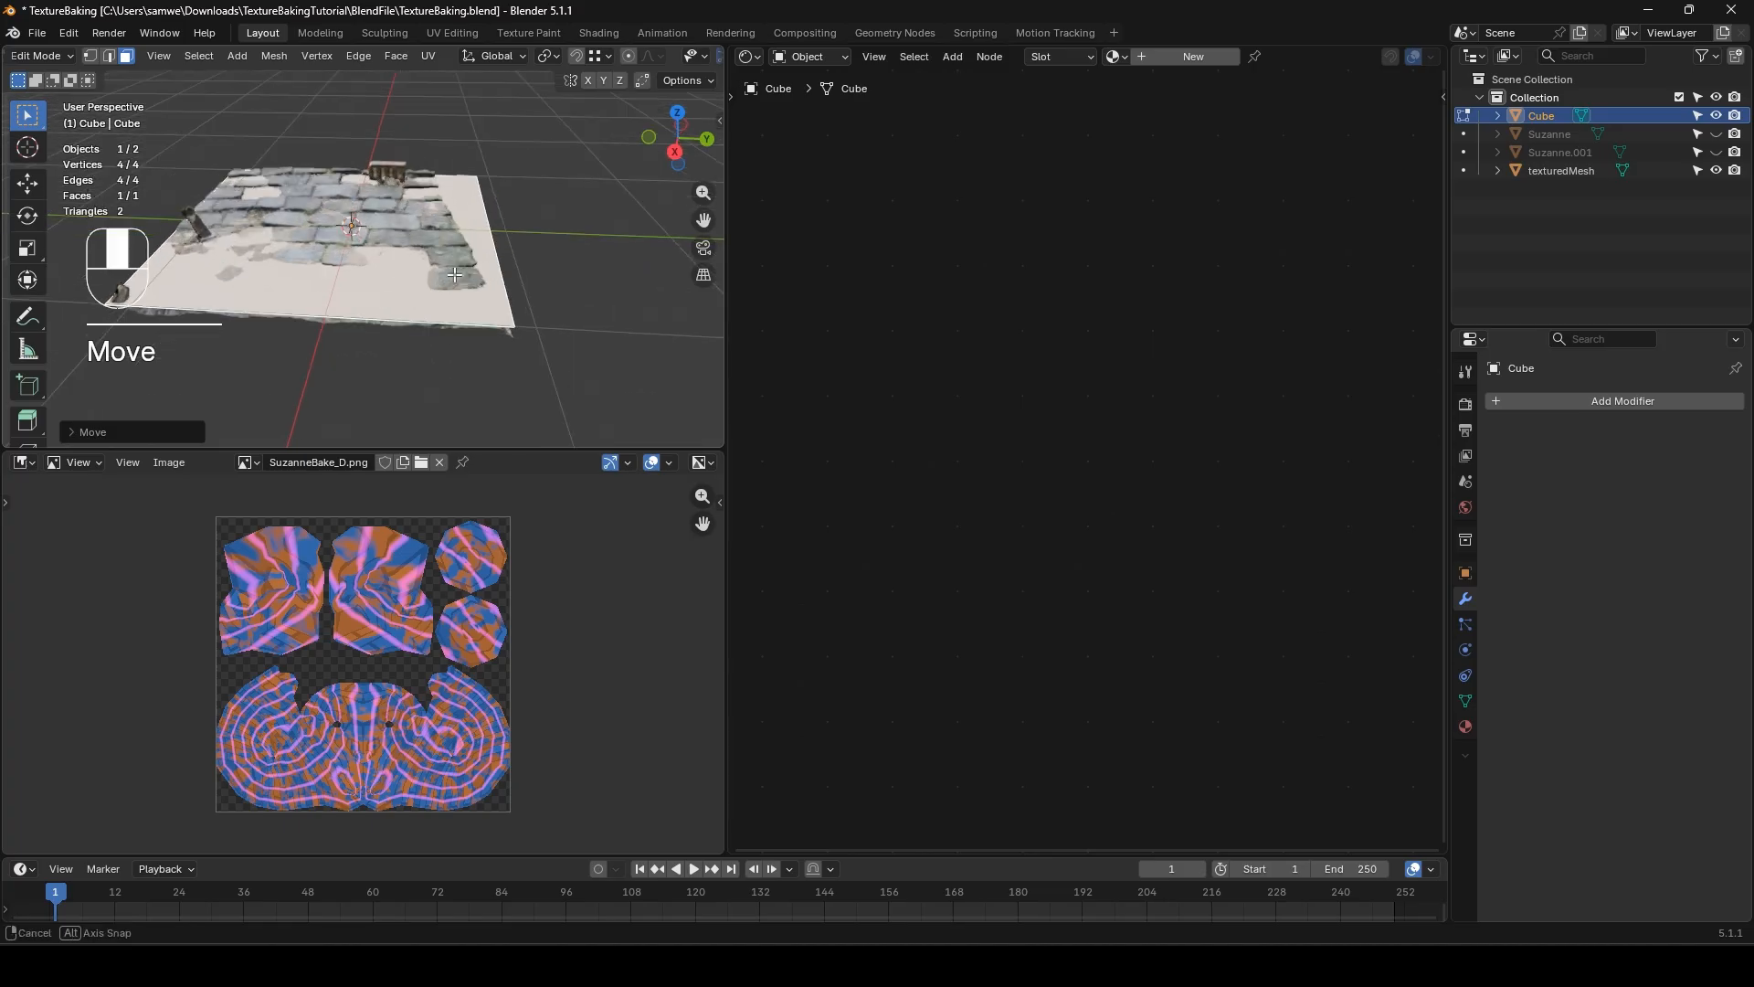
{"action": "key", "text": "u"}
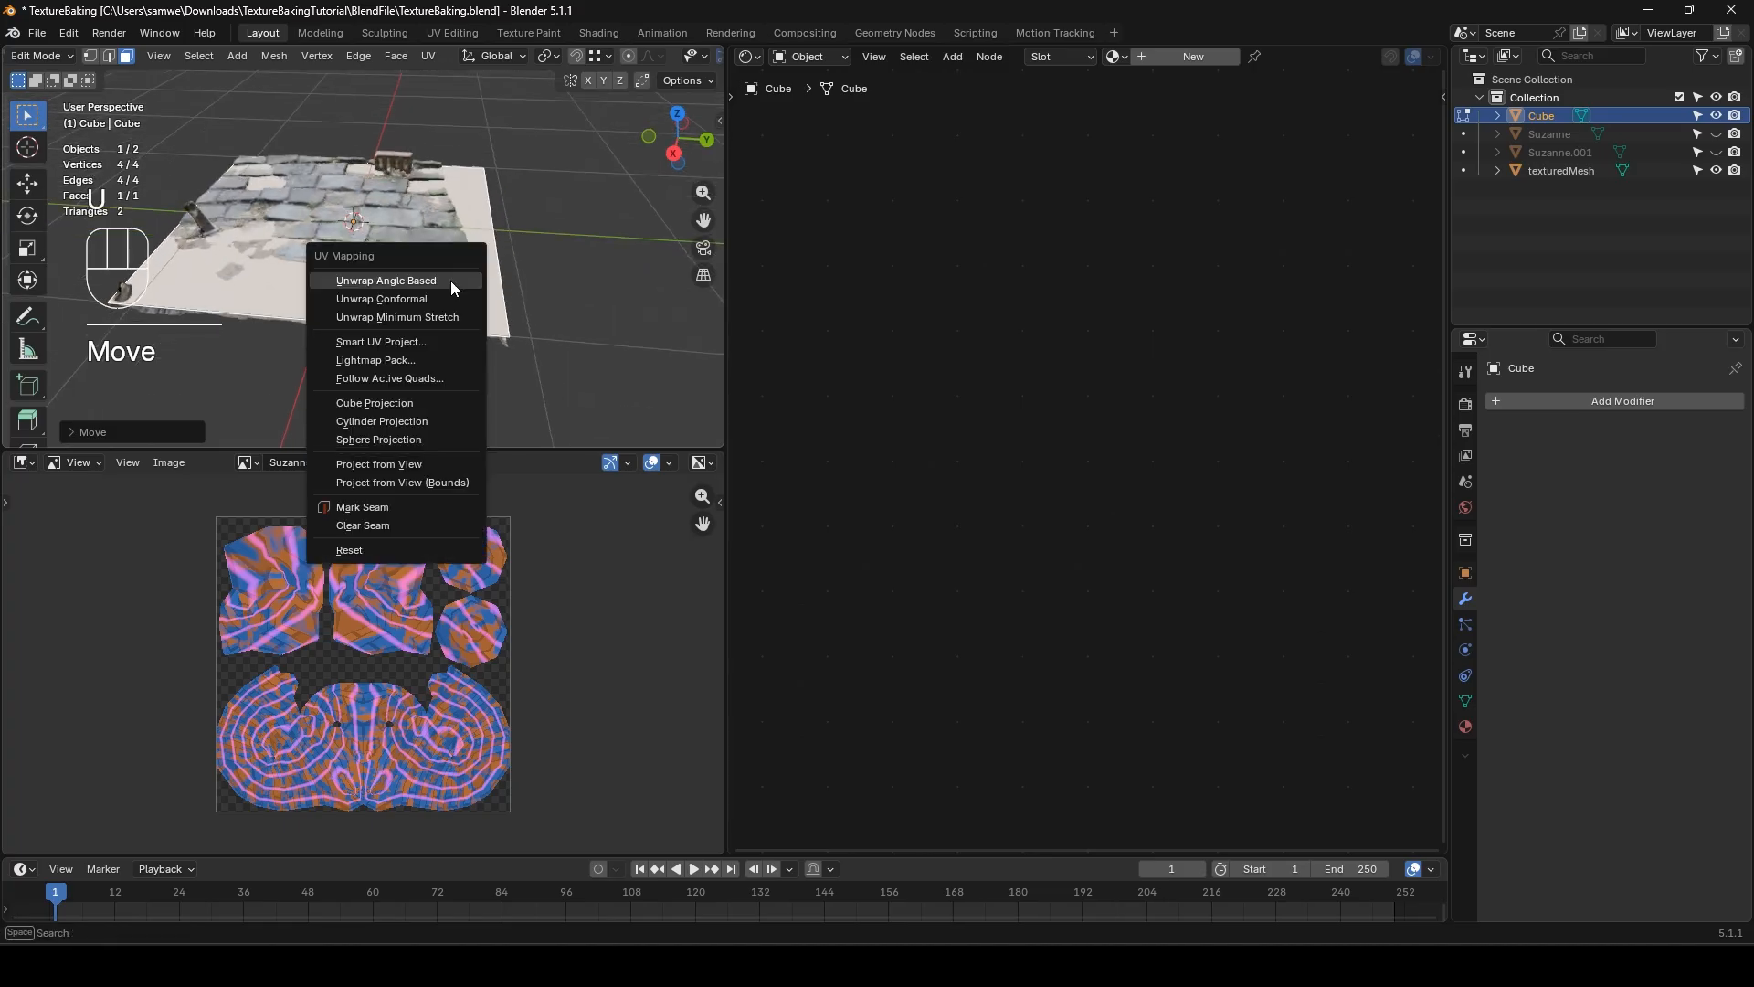
{"action": "left_click", "coordinate": [428, 341]}
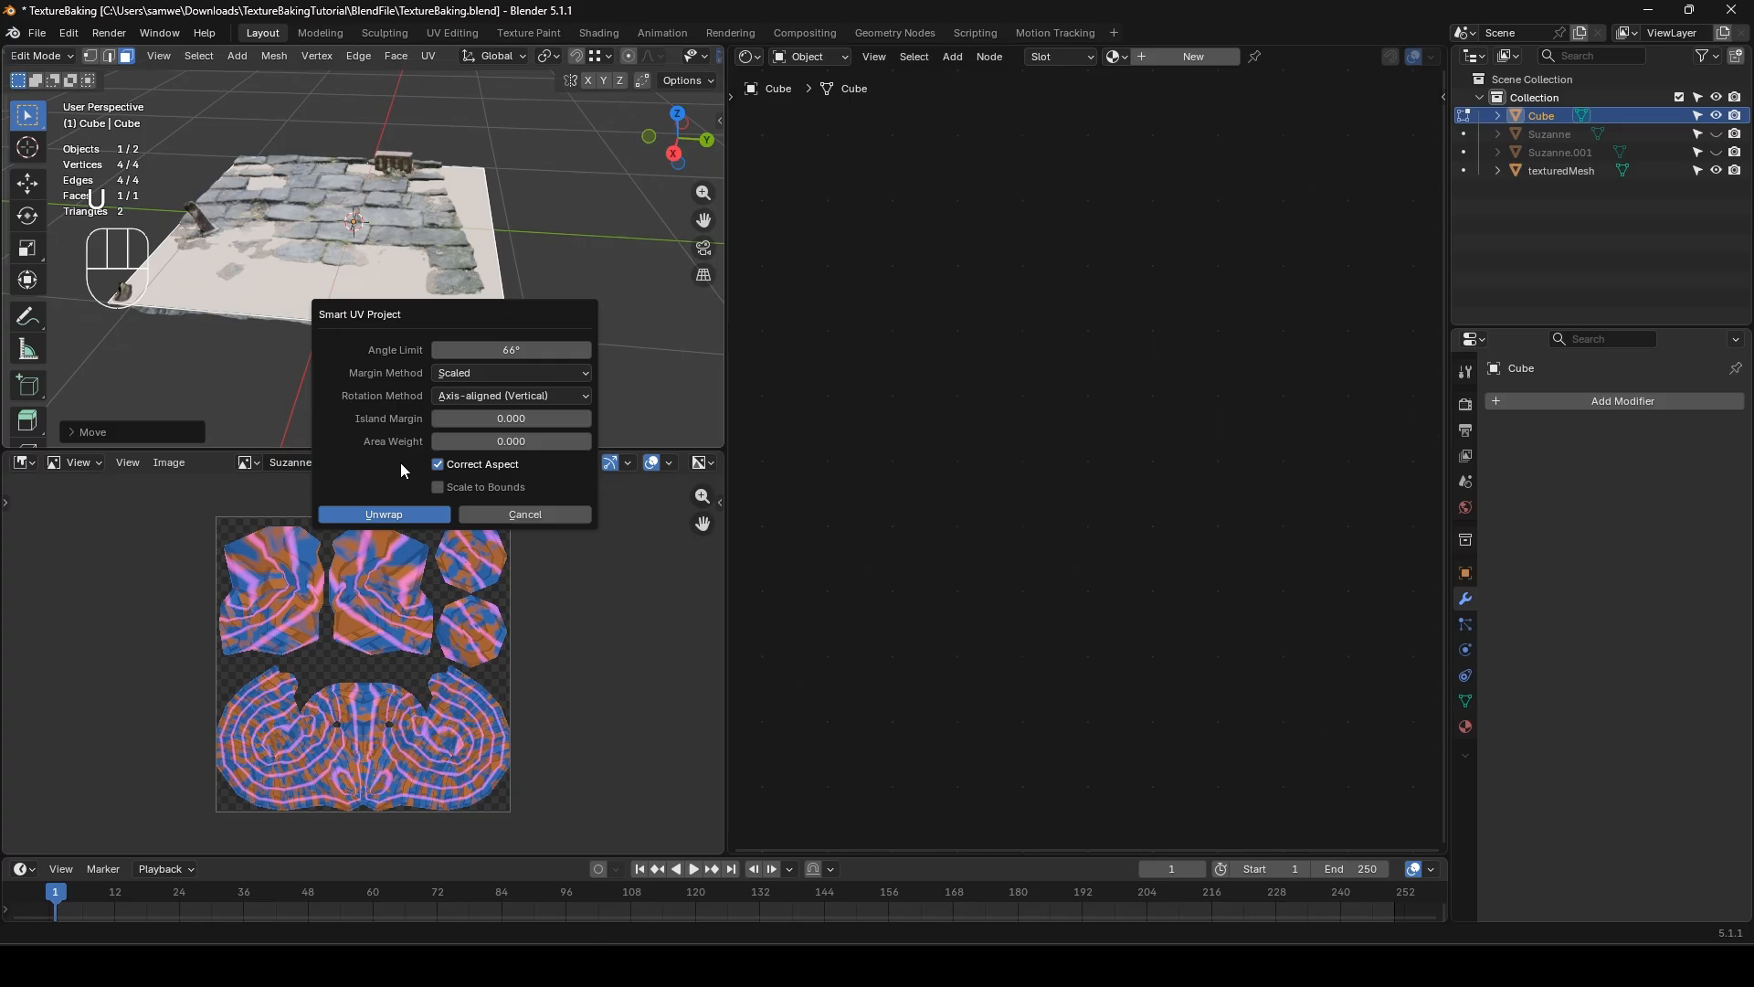
{"action": "middle_click_drag", "start_coordinate": [305, 318], "coordinate": [395, 279]}
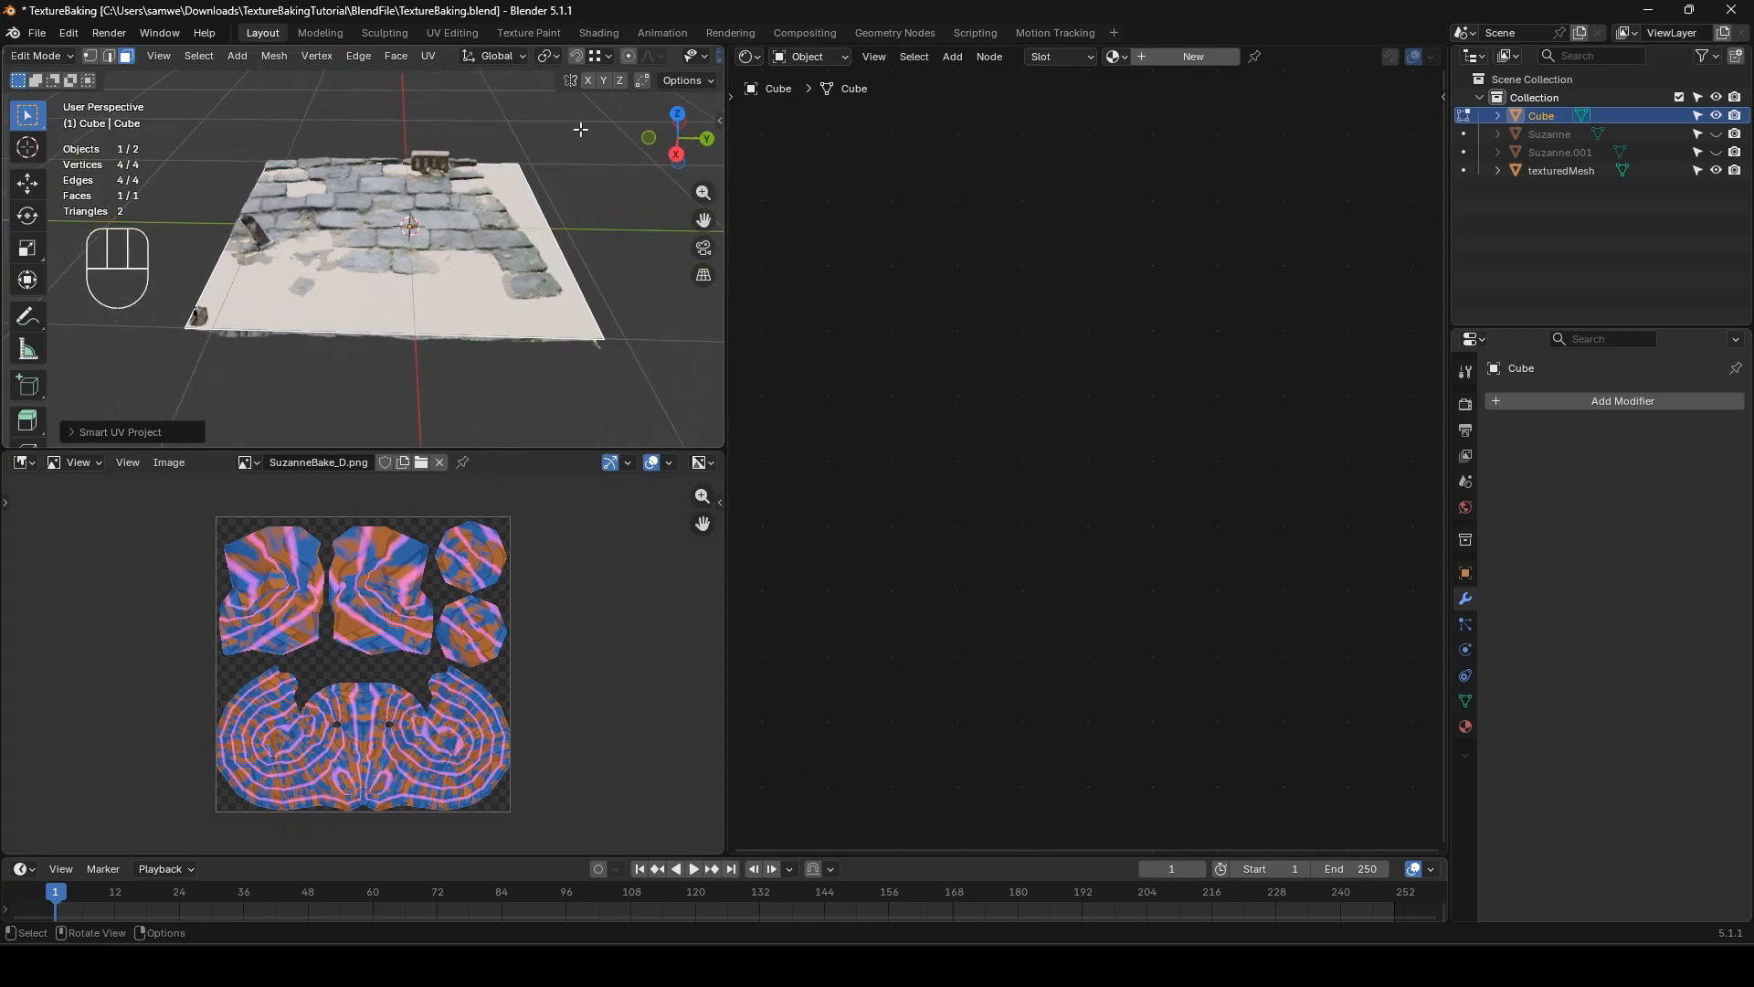
- Turn on the Face Orientation overlay and check the plane and stone scan from above and edge-on
{"action": "scroll", "coordinate": [644, 58], "scroll_direction": "down", "scroll_amount": 5}
{"action": "left_click", "coordinate": [625, 55]}
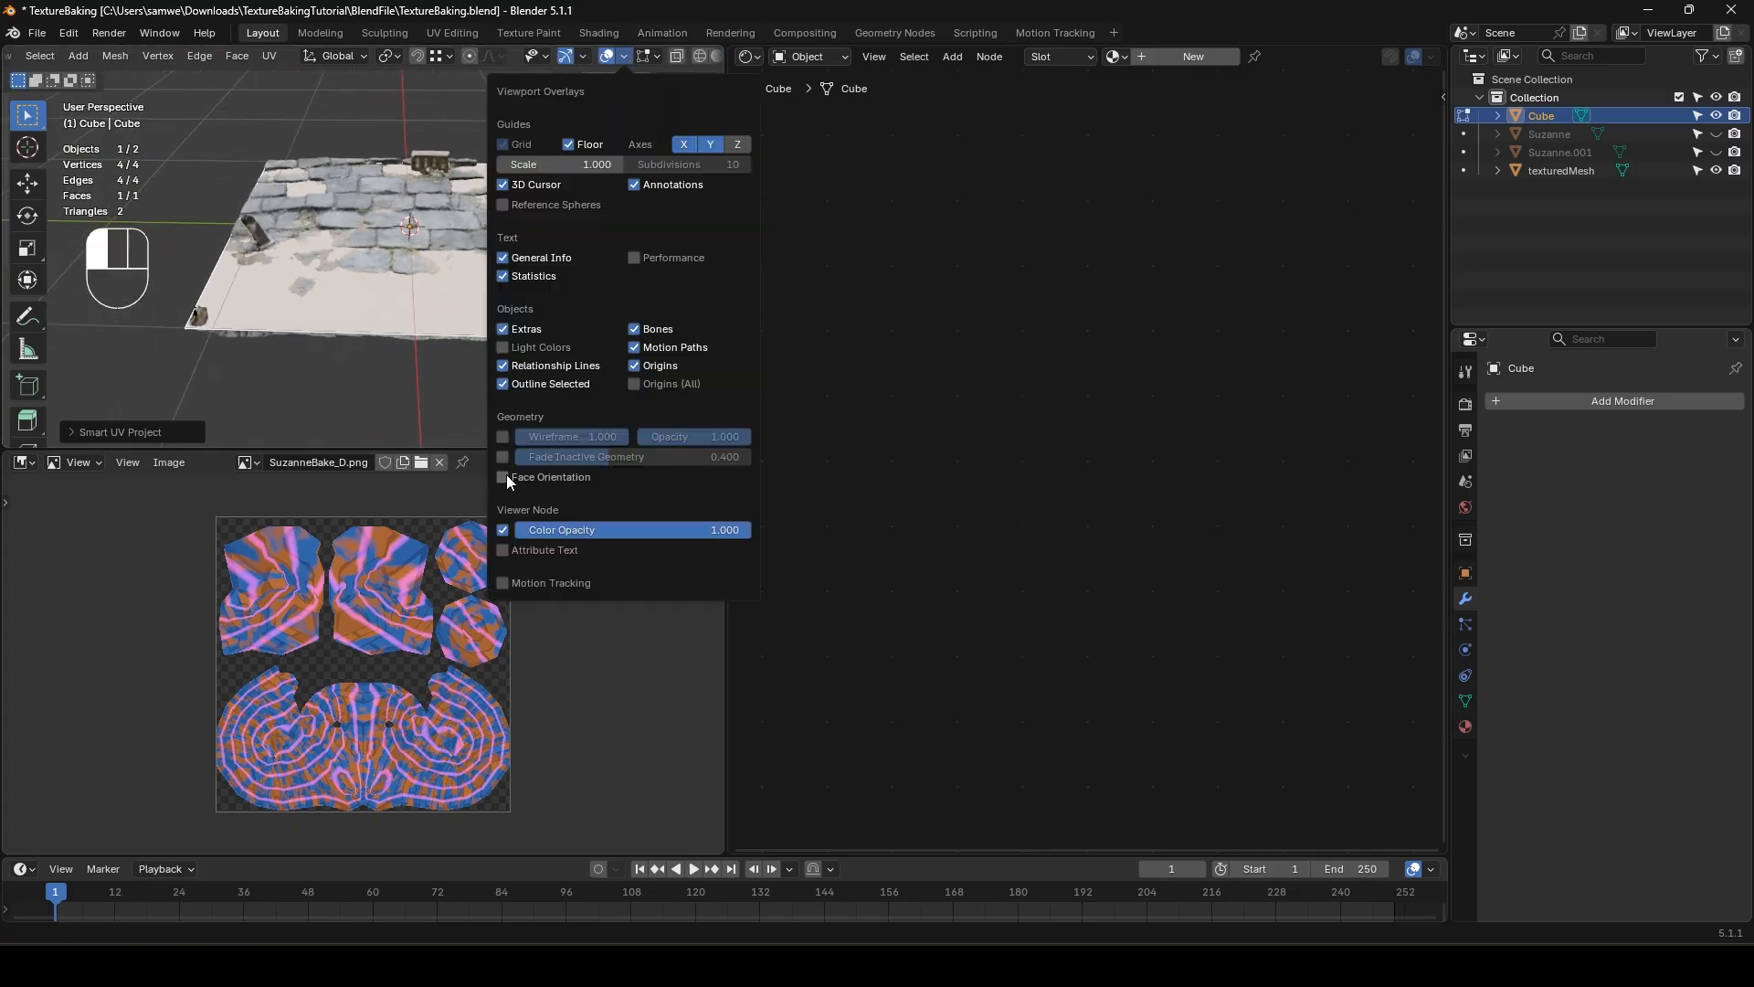
{"action": "middle_click_drag", "start_coordinate": [413, 373], "coordinate": [482, 359]}
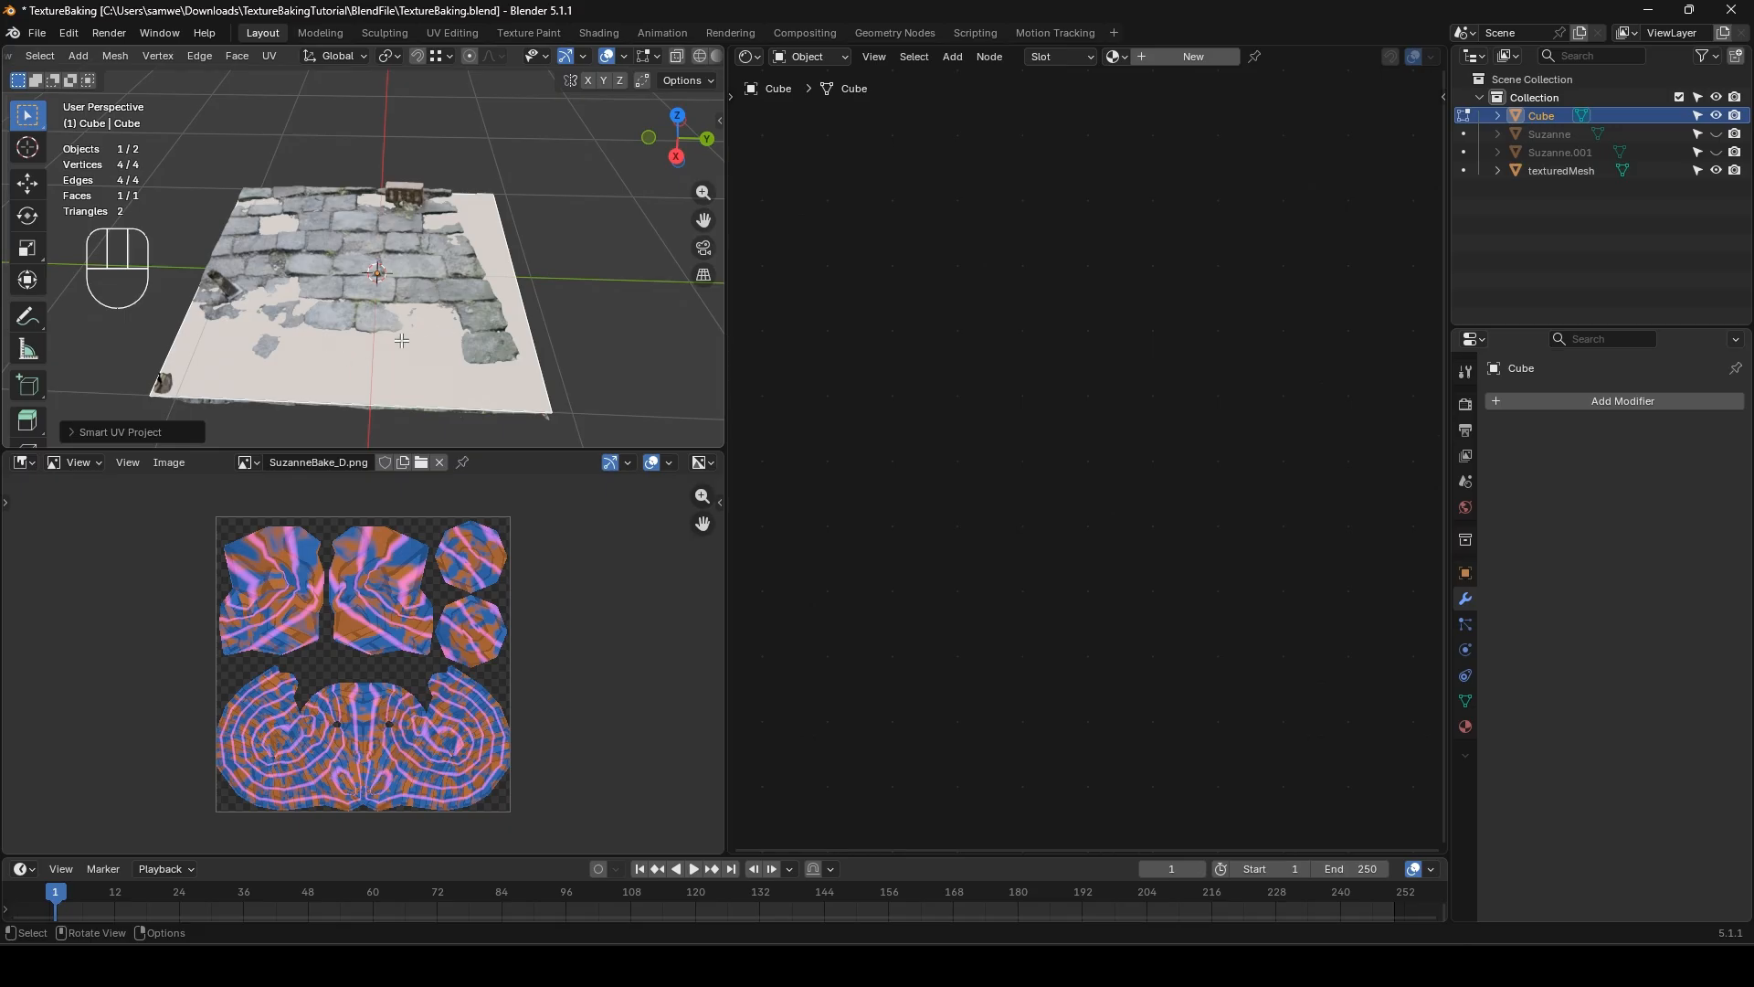
{"action": "middle_click_drag", "start_coordinate": [406, 346], "coordinate": [447, 316]}
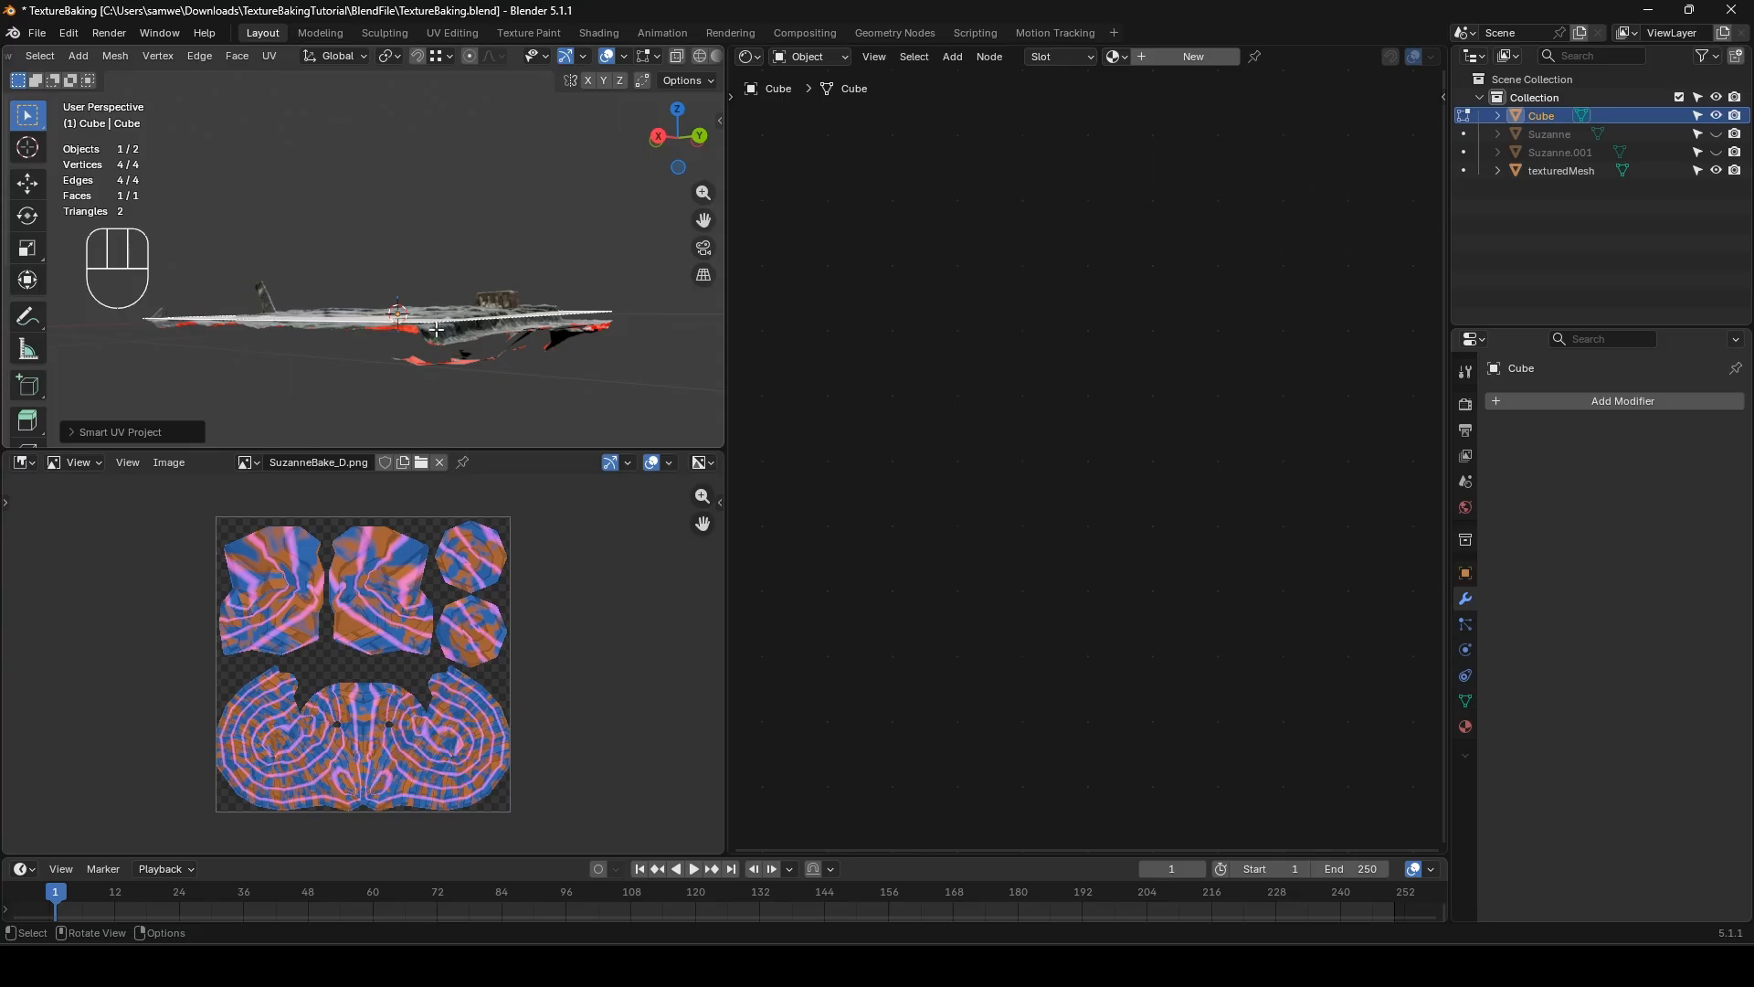
{"action": "middle_click_drag", "start_coordinate": [437, 329], "coordinate": [352, 313]}
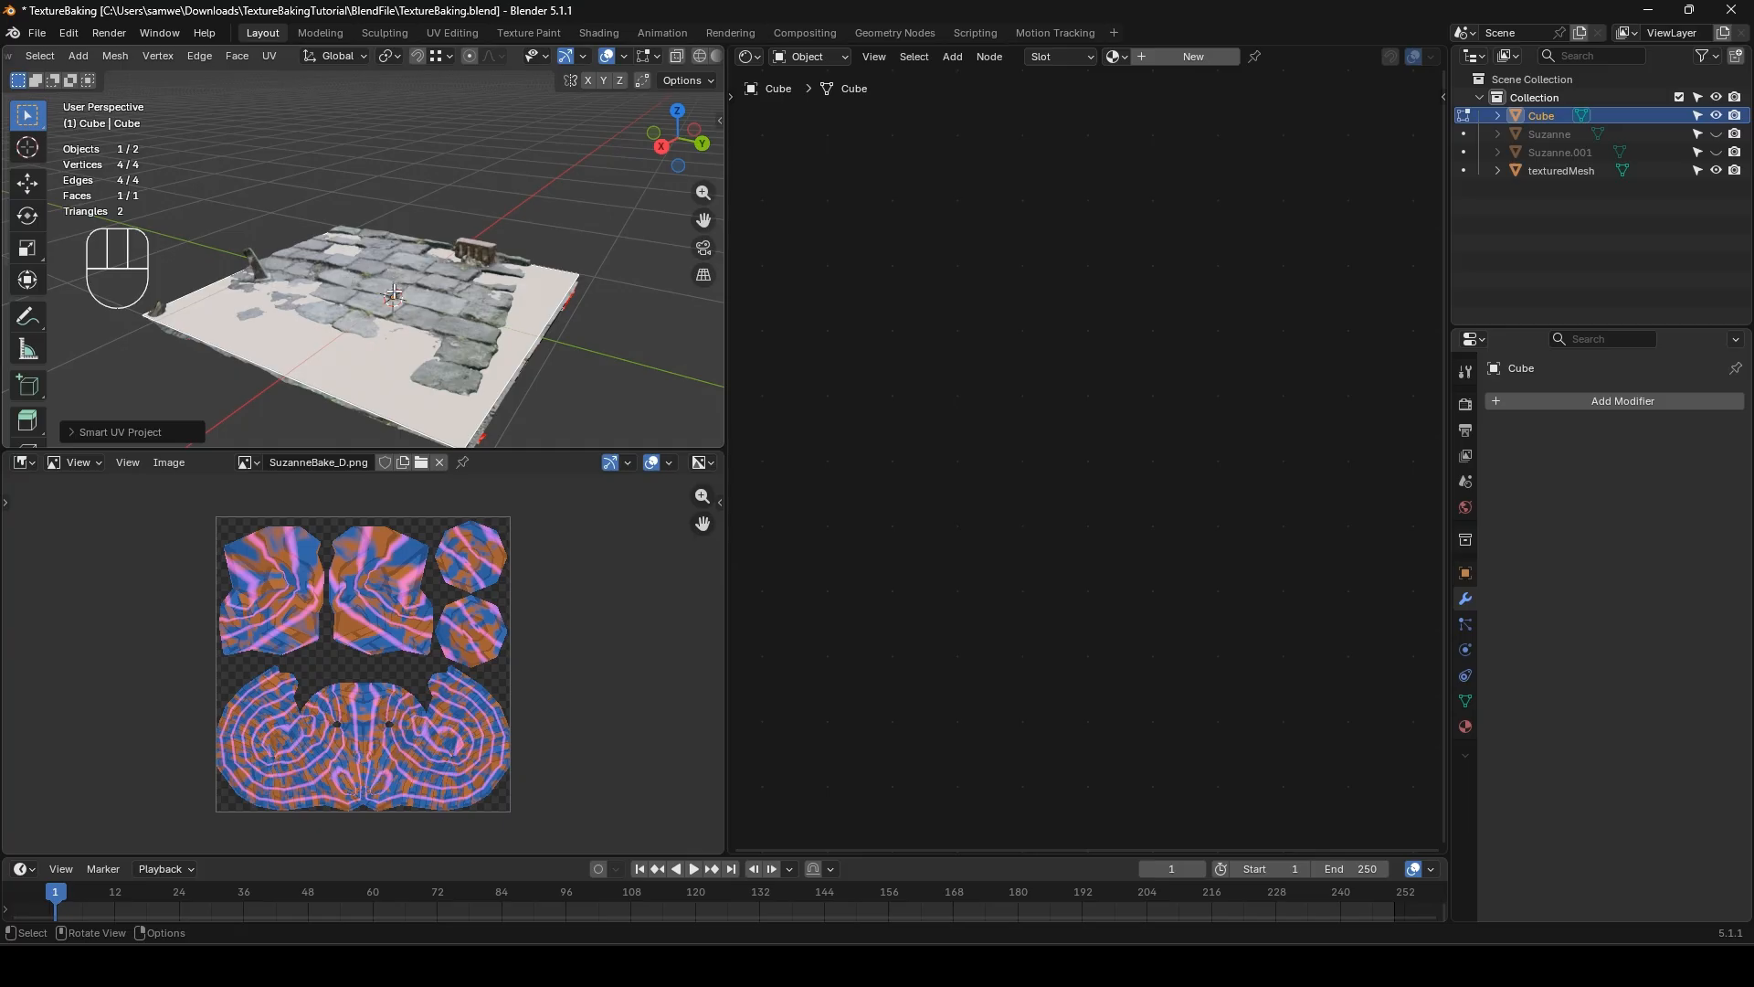
{"action": "middle_click_drag", "start_coordinate": [354, 312], "coordinate": [315, 245]}
- Return to Object Mode, give the plane a new material, and place an Image Texture node below its Principled BSDF
{"action": "key", "text": "Tab"}
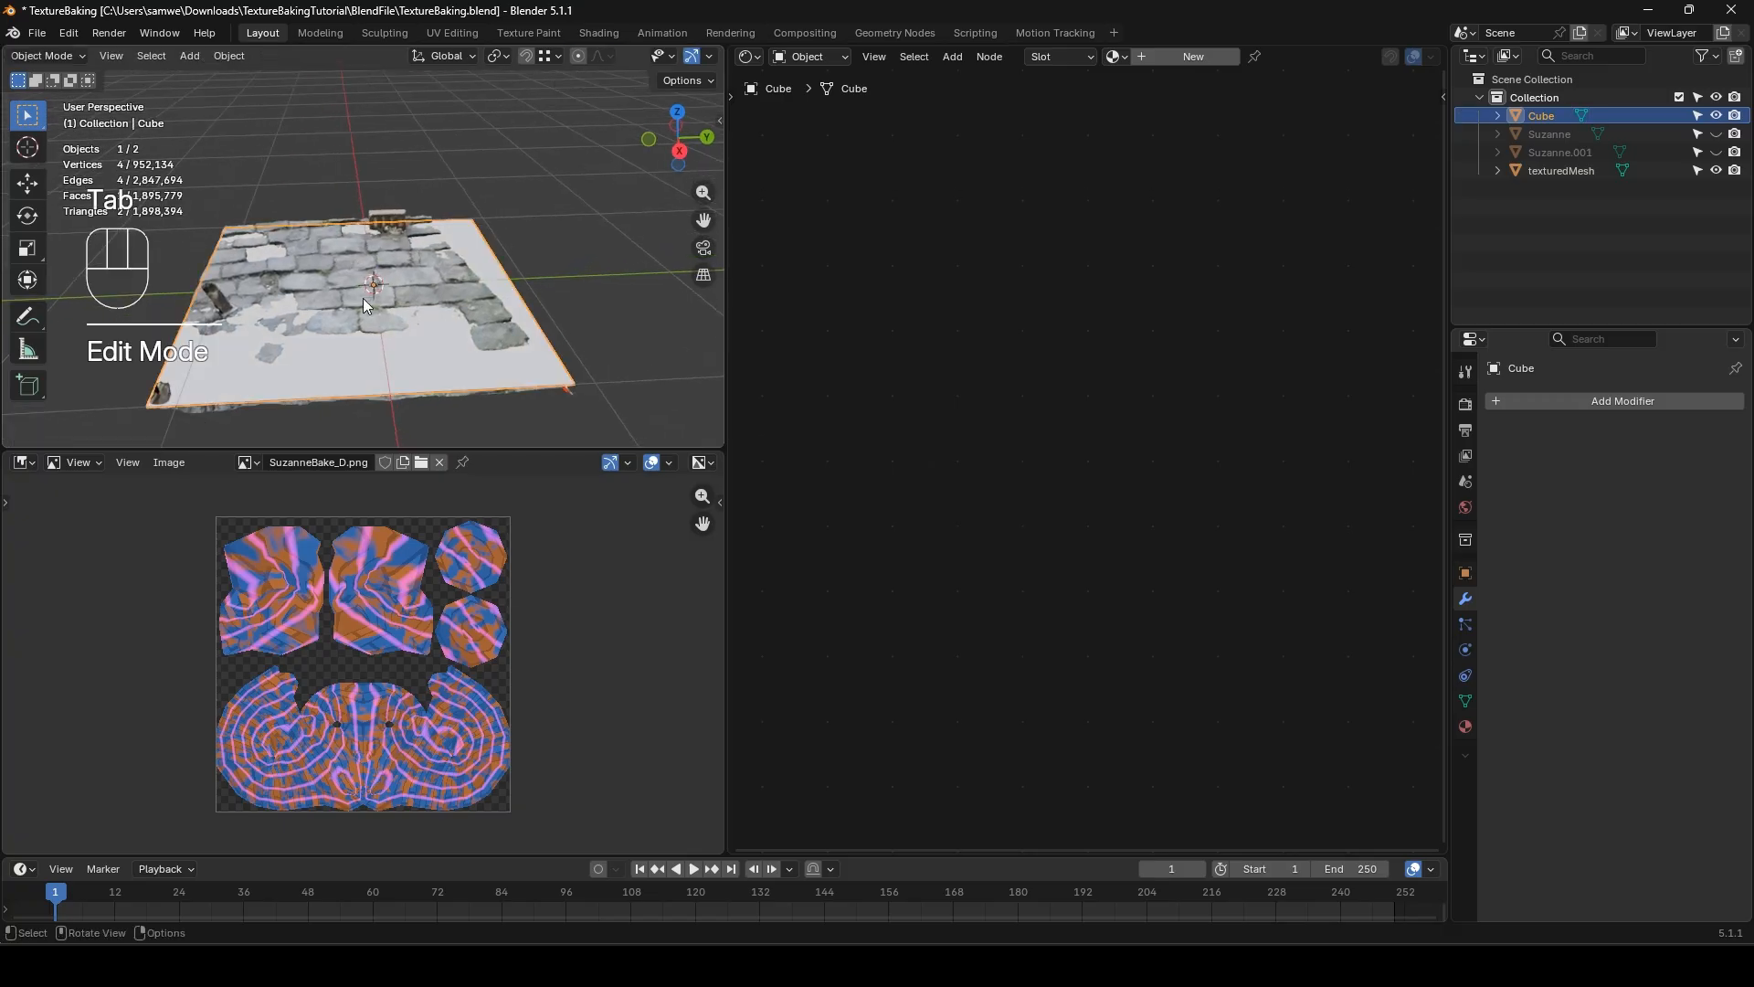
{"action": "left_click", "coordinate": [1178, 57]}
{"action": "middle_click_drag", "start_coordinate": [871, 443], "coordinate": [1022, 438]}
{"action": "left_click", "coordinate": [956, 549]}
{"action": "key", "text": "shift+a"}
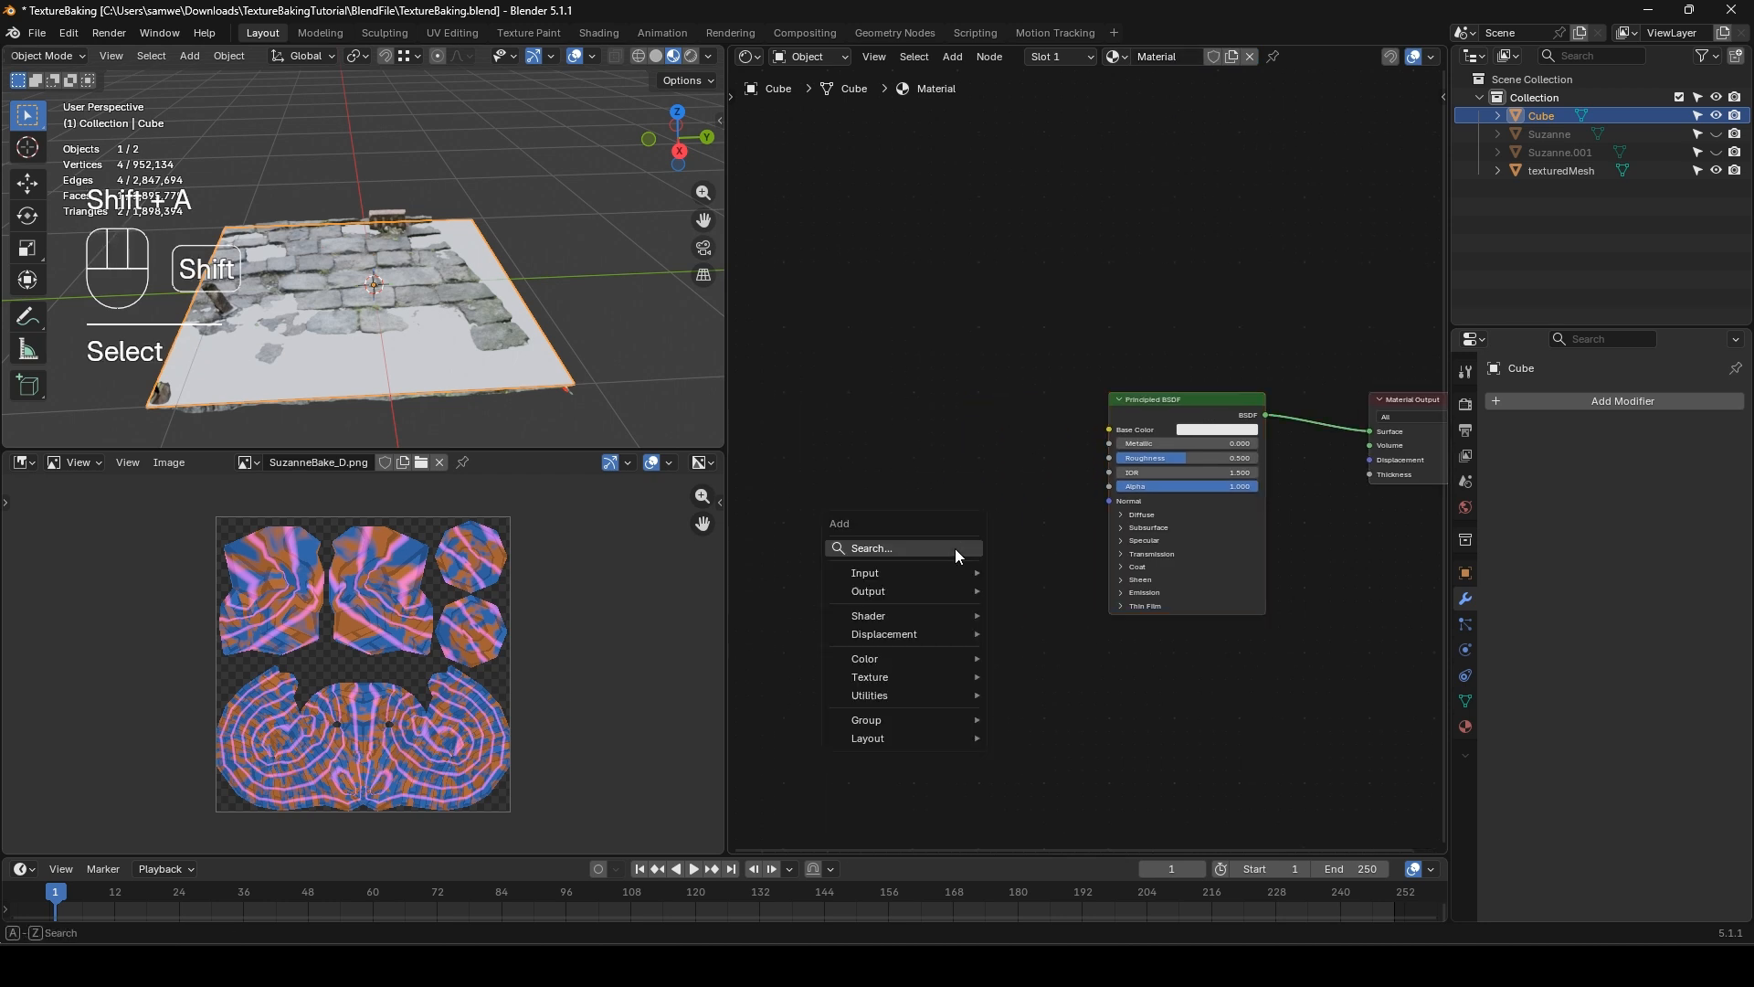
{"action": "type", "text": "imagete"}
{"action": "key", "text": "Return"}
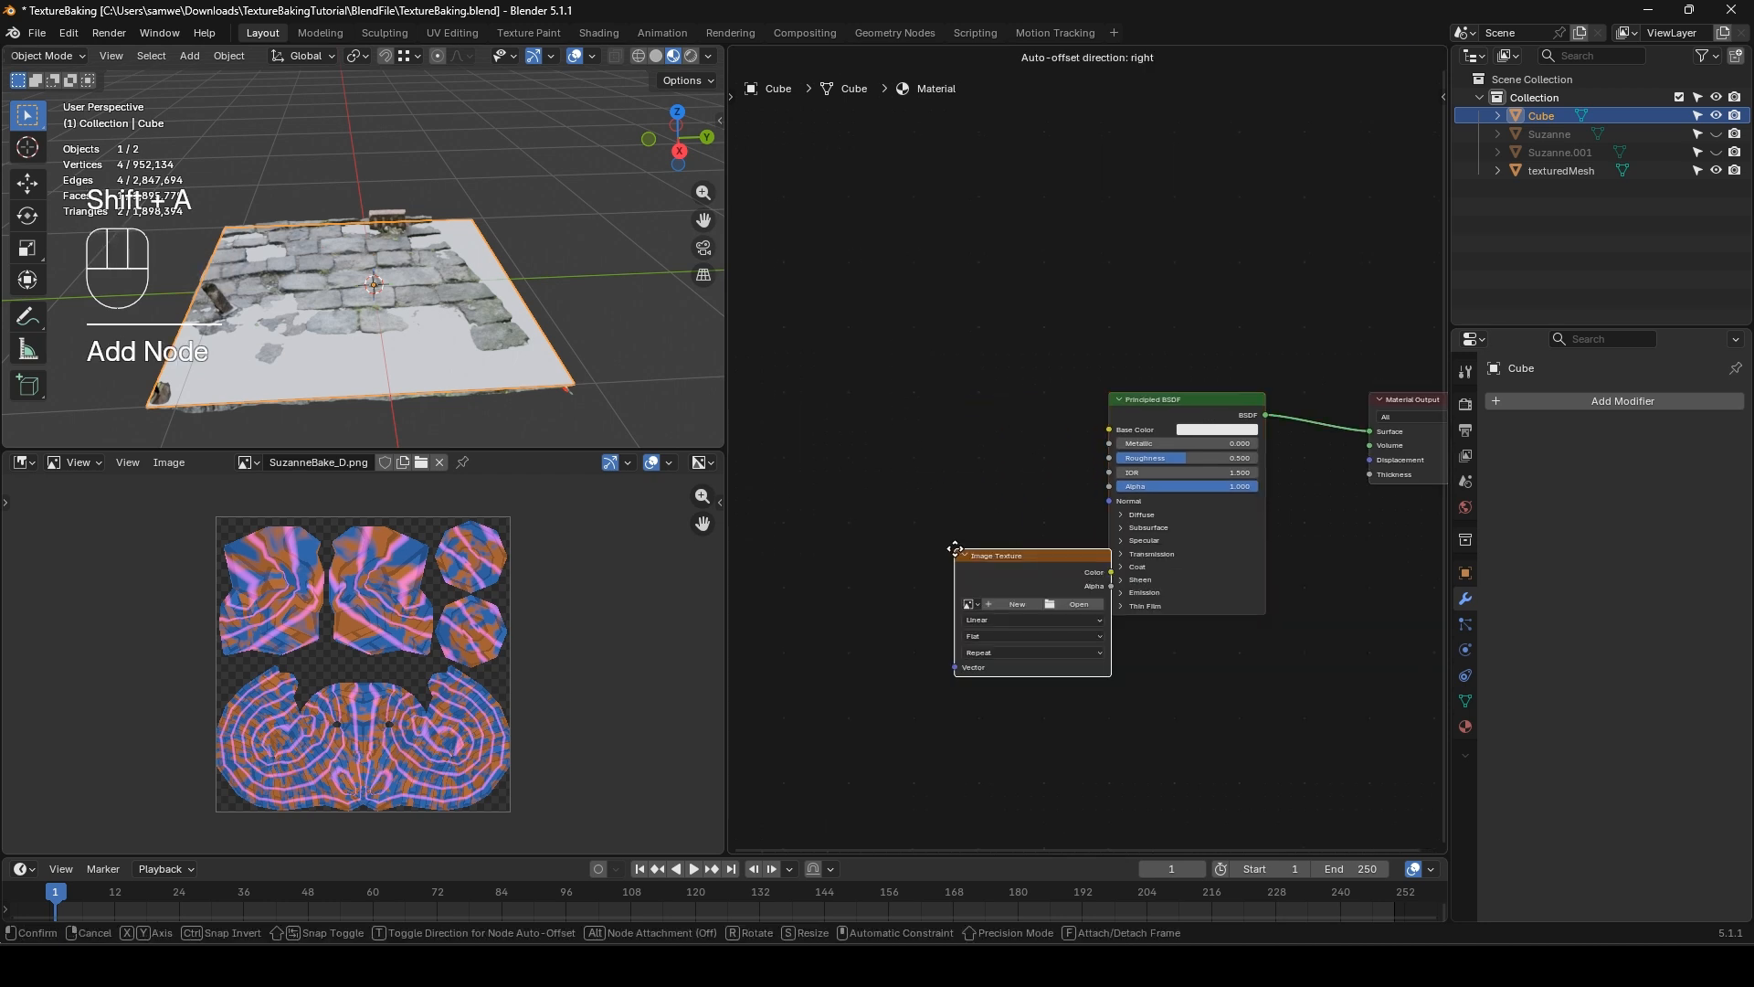
{"action": "left_click", "coordinate": [1106, 641]}
- Create a new 2048 × 2048 px image named StonePathBake in the Image Texture node
{"action": "left_click", "coordinate": [1173, 696]}
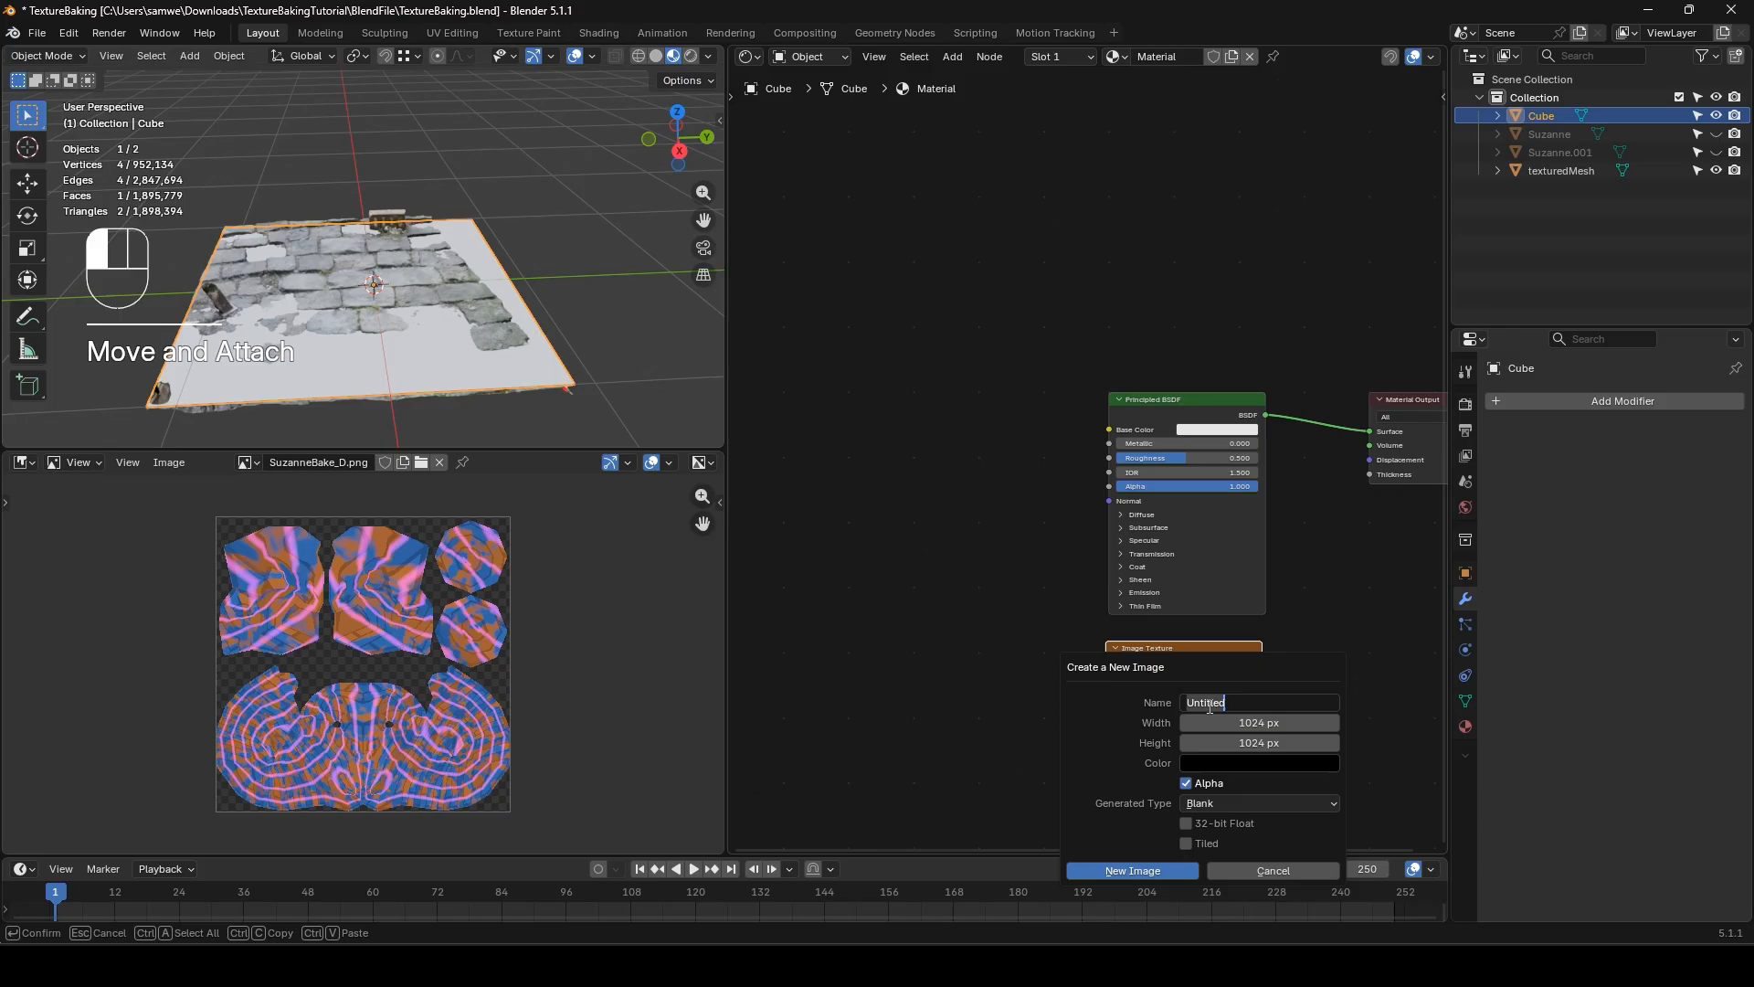
{"action": "type", "text": "StonePathBake"}
{"action": "key", "text": "Return"}
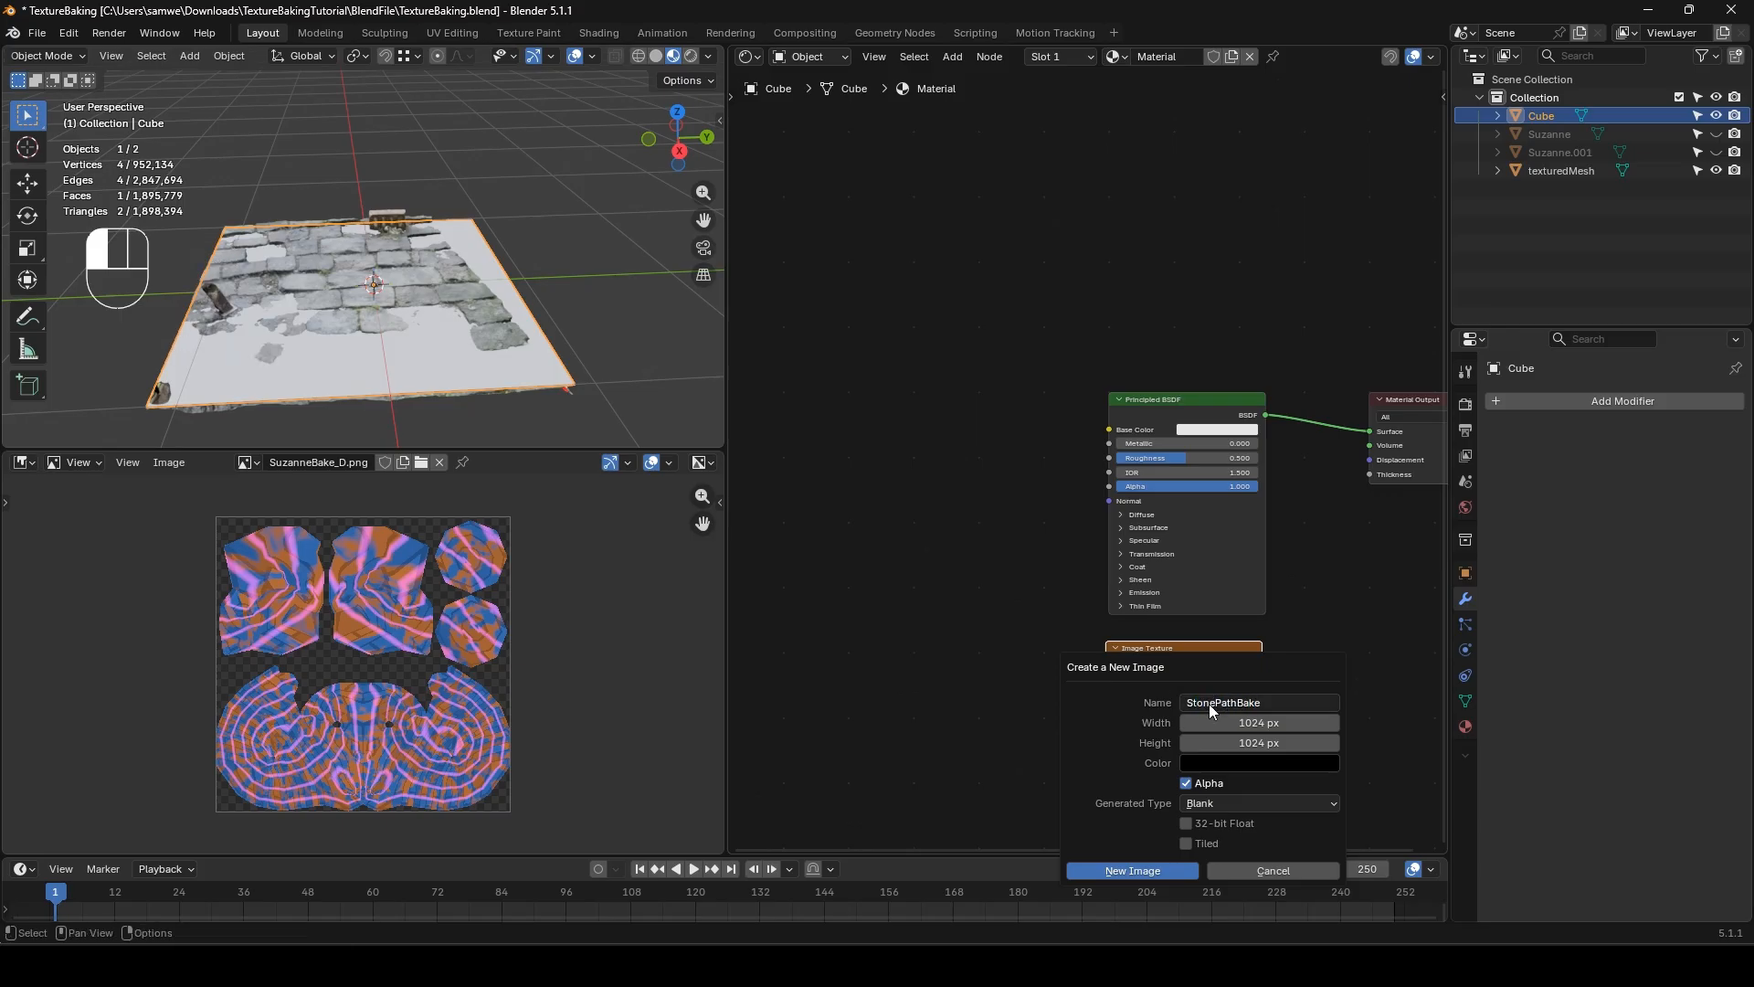
{"action": "left_click_drag", "start_coordinate": [1215, 722], "coordinate": [1215, 742]}
{"action": "type", "text": "2048"}
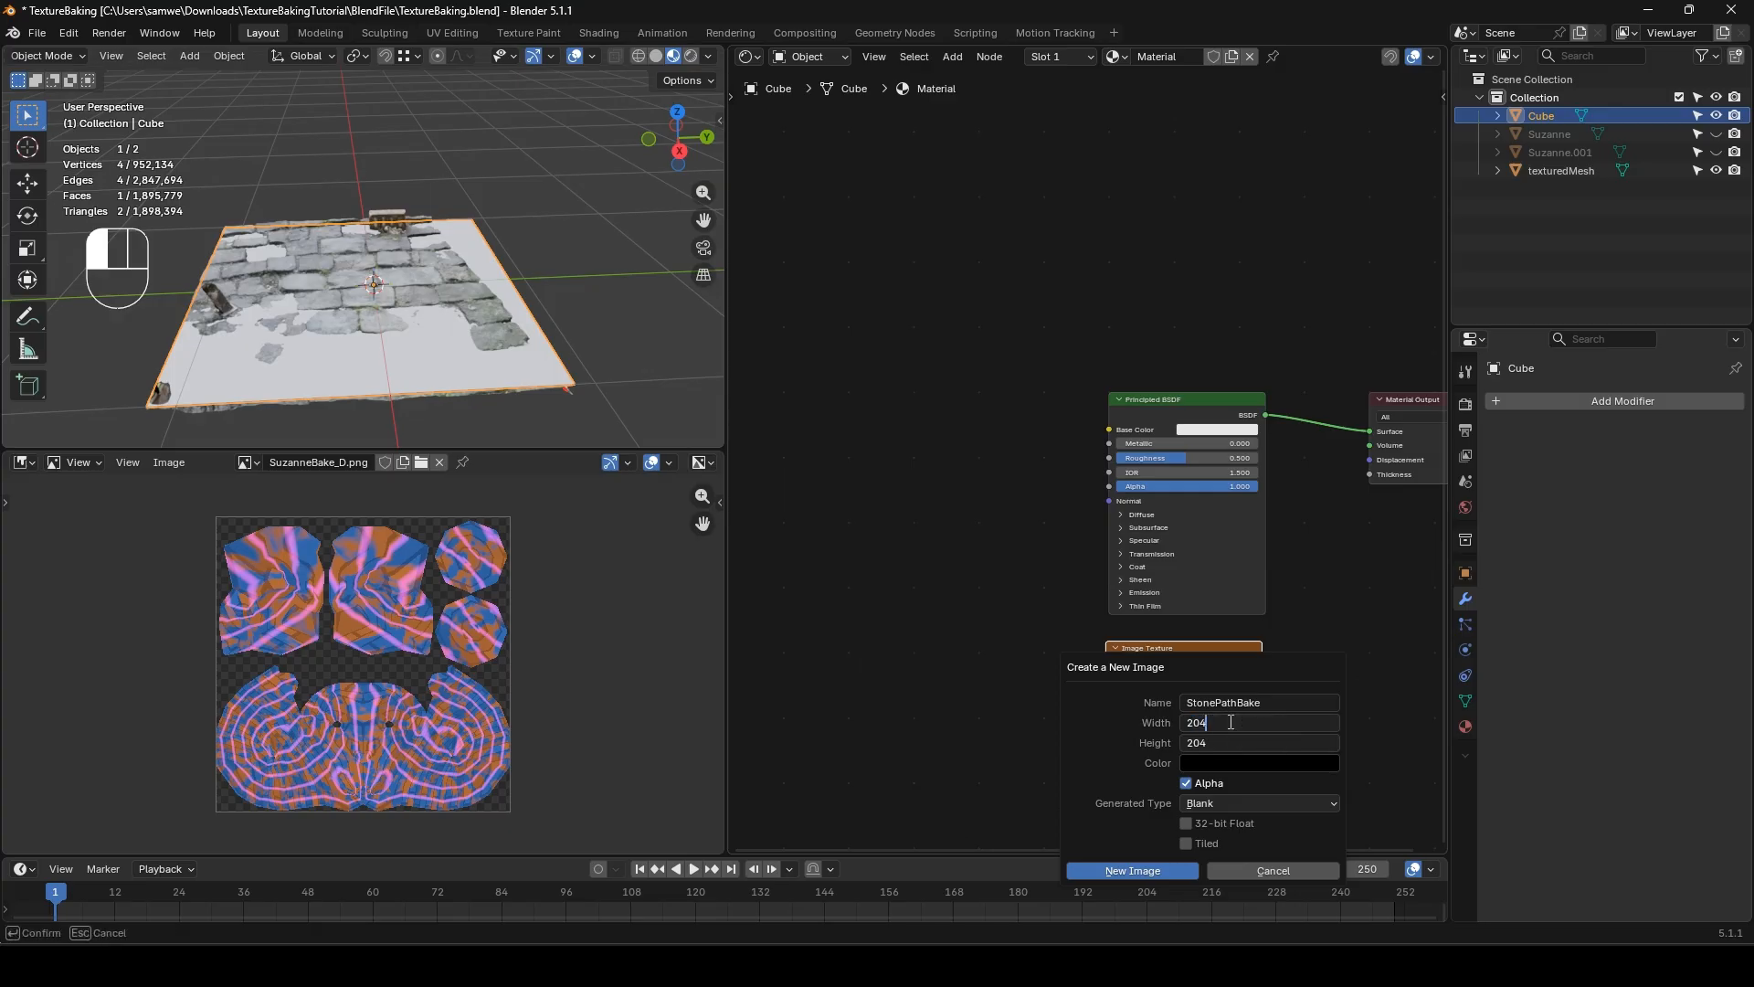
{"action": "key", "text": "Return"}
{"action": "left_click", "coordinate": [1133, 870]}
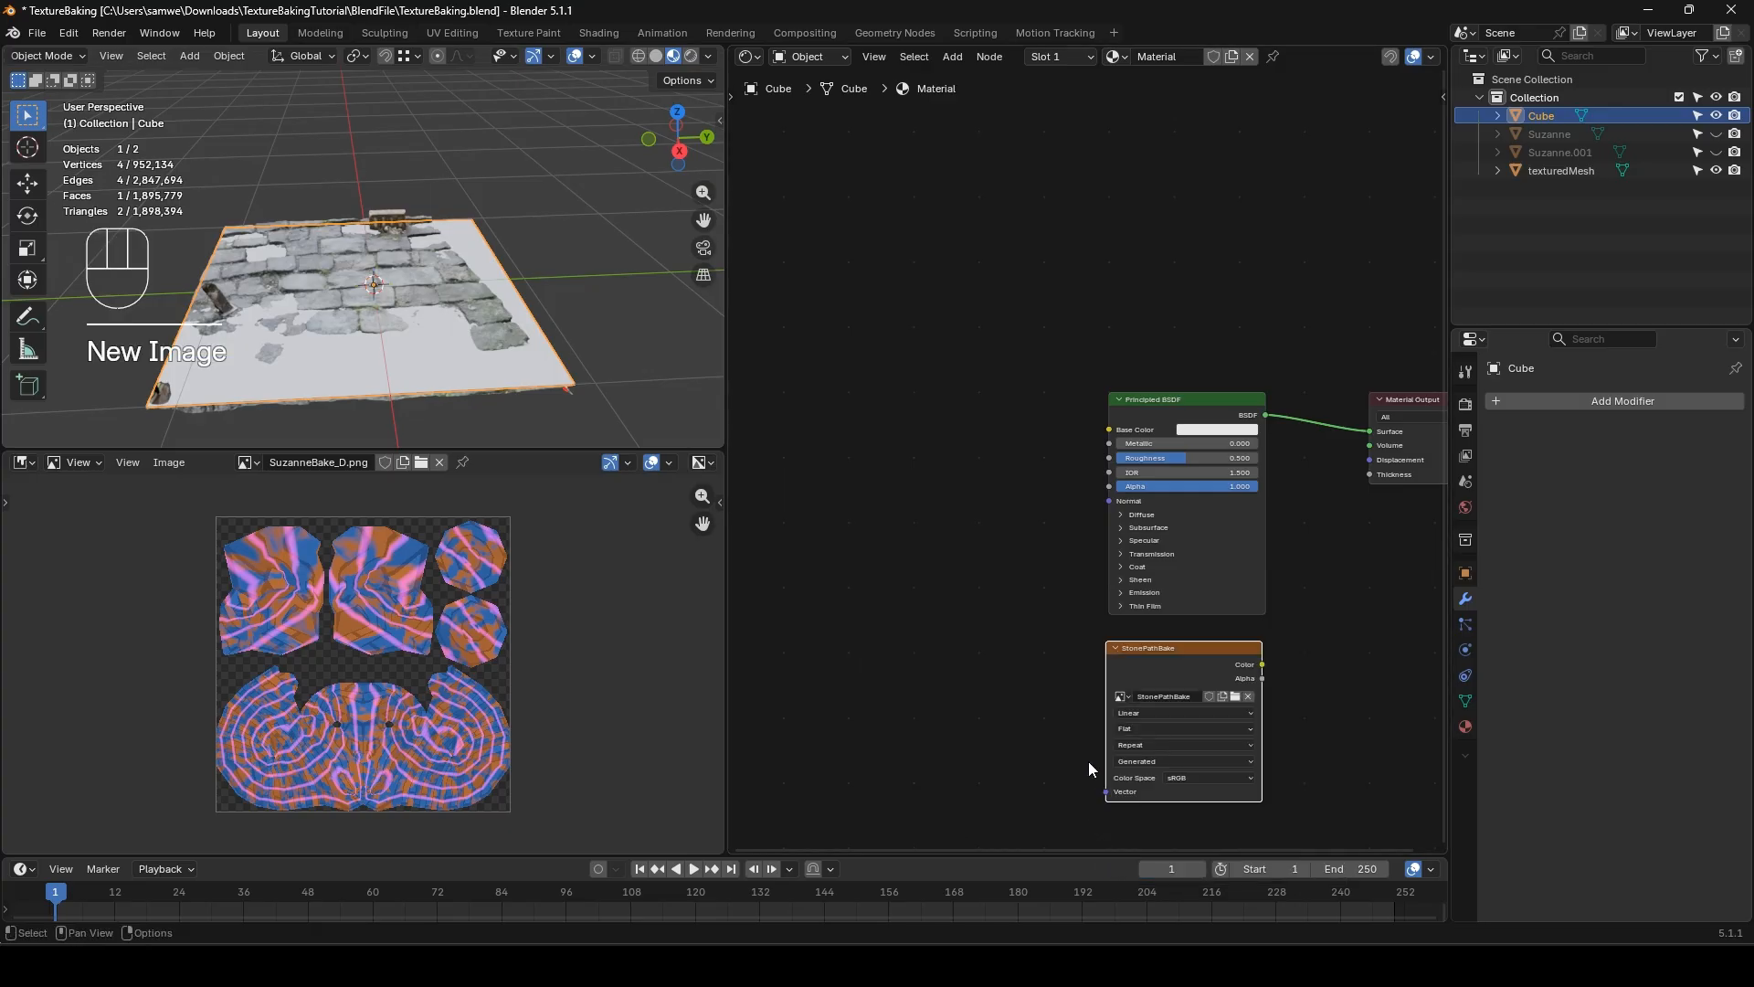
- Set the bake type to Diffuse in the render settings and enable Selected to Active
{"action": "left_click", "coordinate": [1466, 404]}
{"action": "scroll", "coordinate": [1626, 785], "scroll_direction": "down", "scroll_amount": 12}
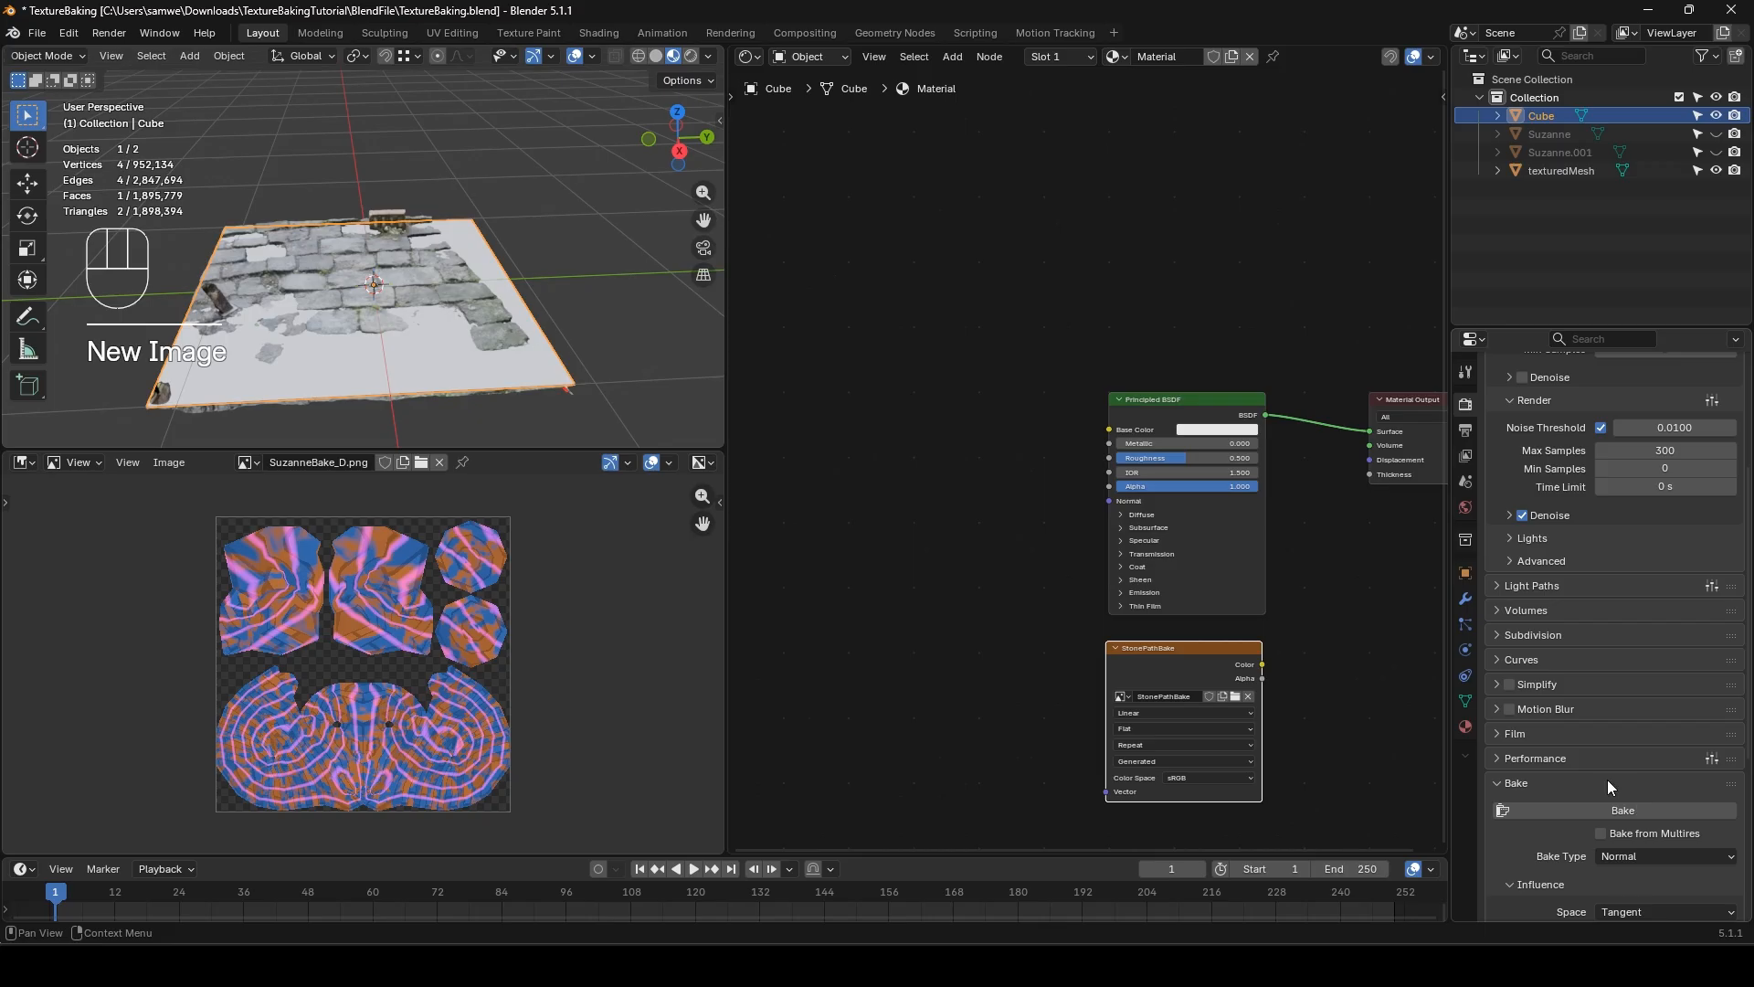
{"action": "left_click", "coordinate": [1632, 679]}
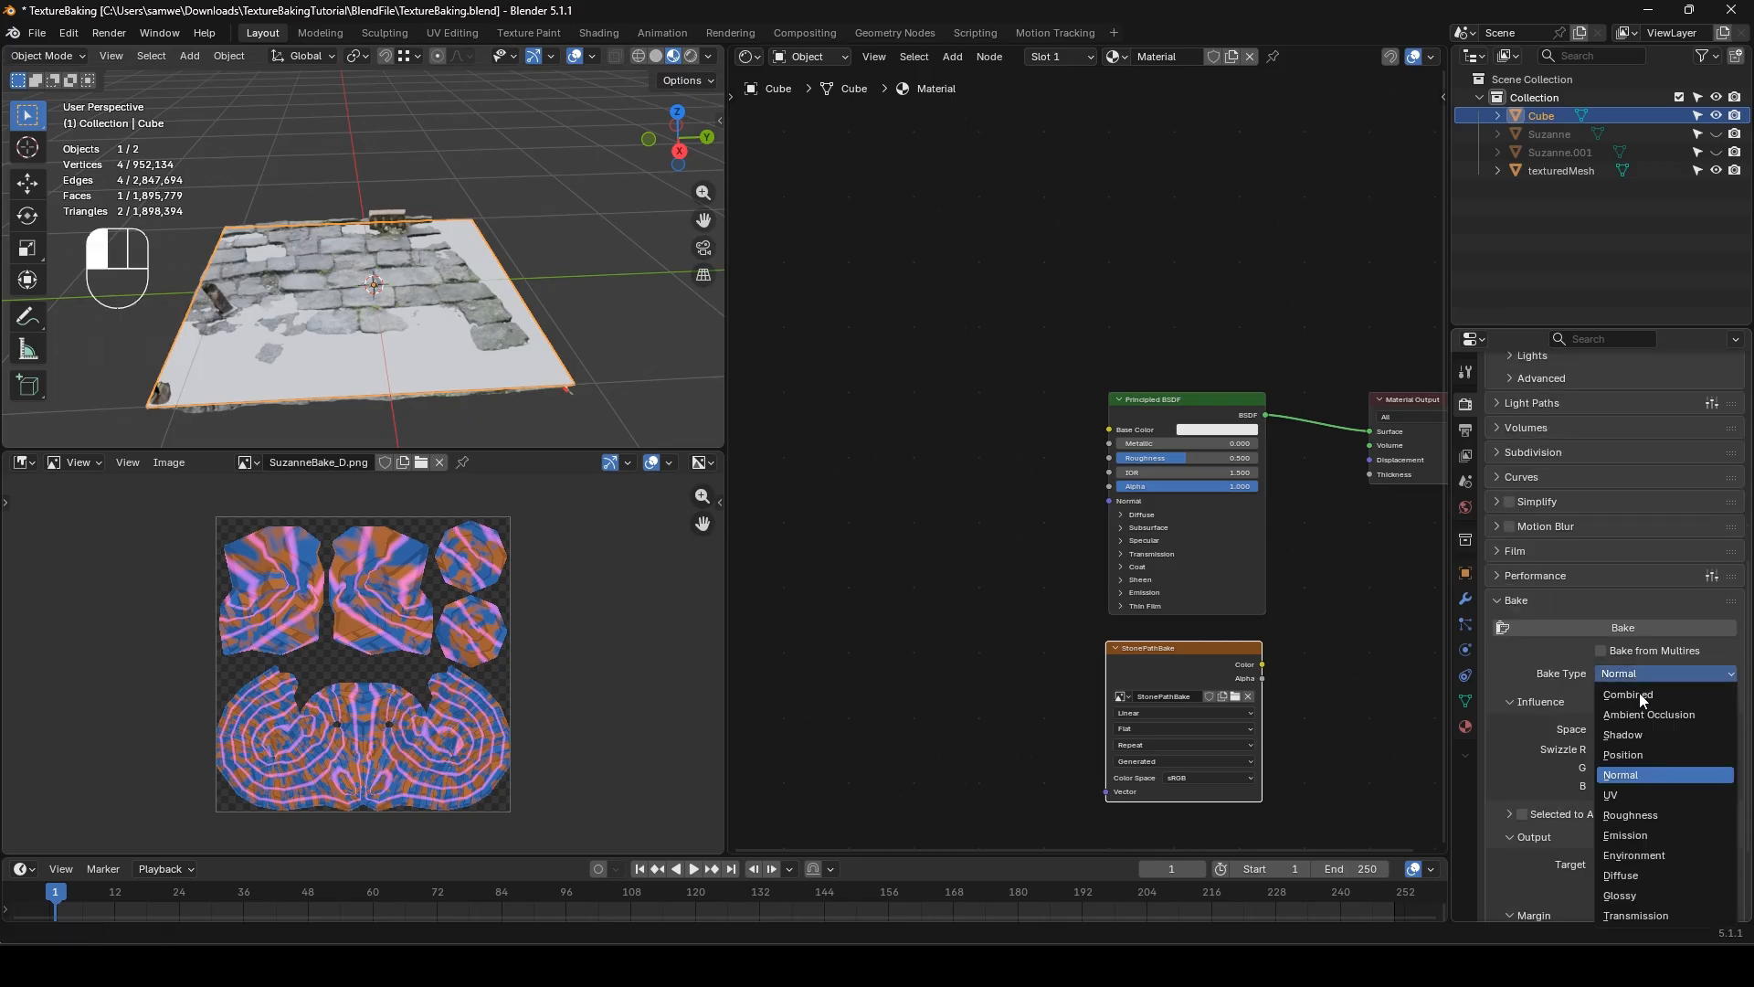
{"action": "left_click", "coordinate": [1659, 875]}
{"action": "scroll", "coordinate": [1591, 760], "scroll_direction": "down", "scroll_amount": 4}
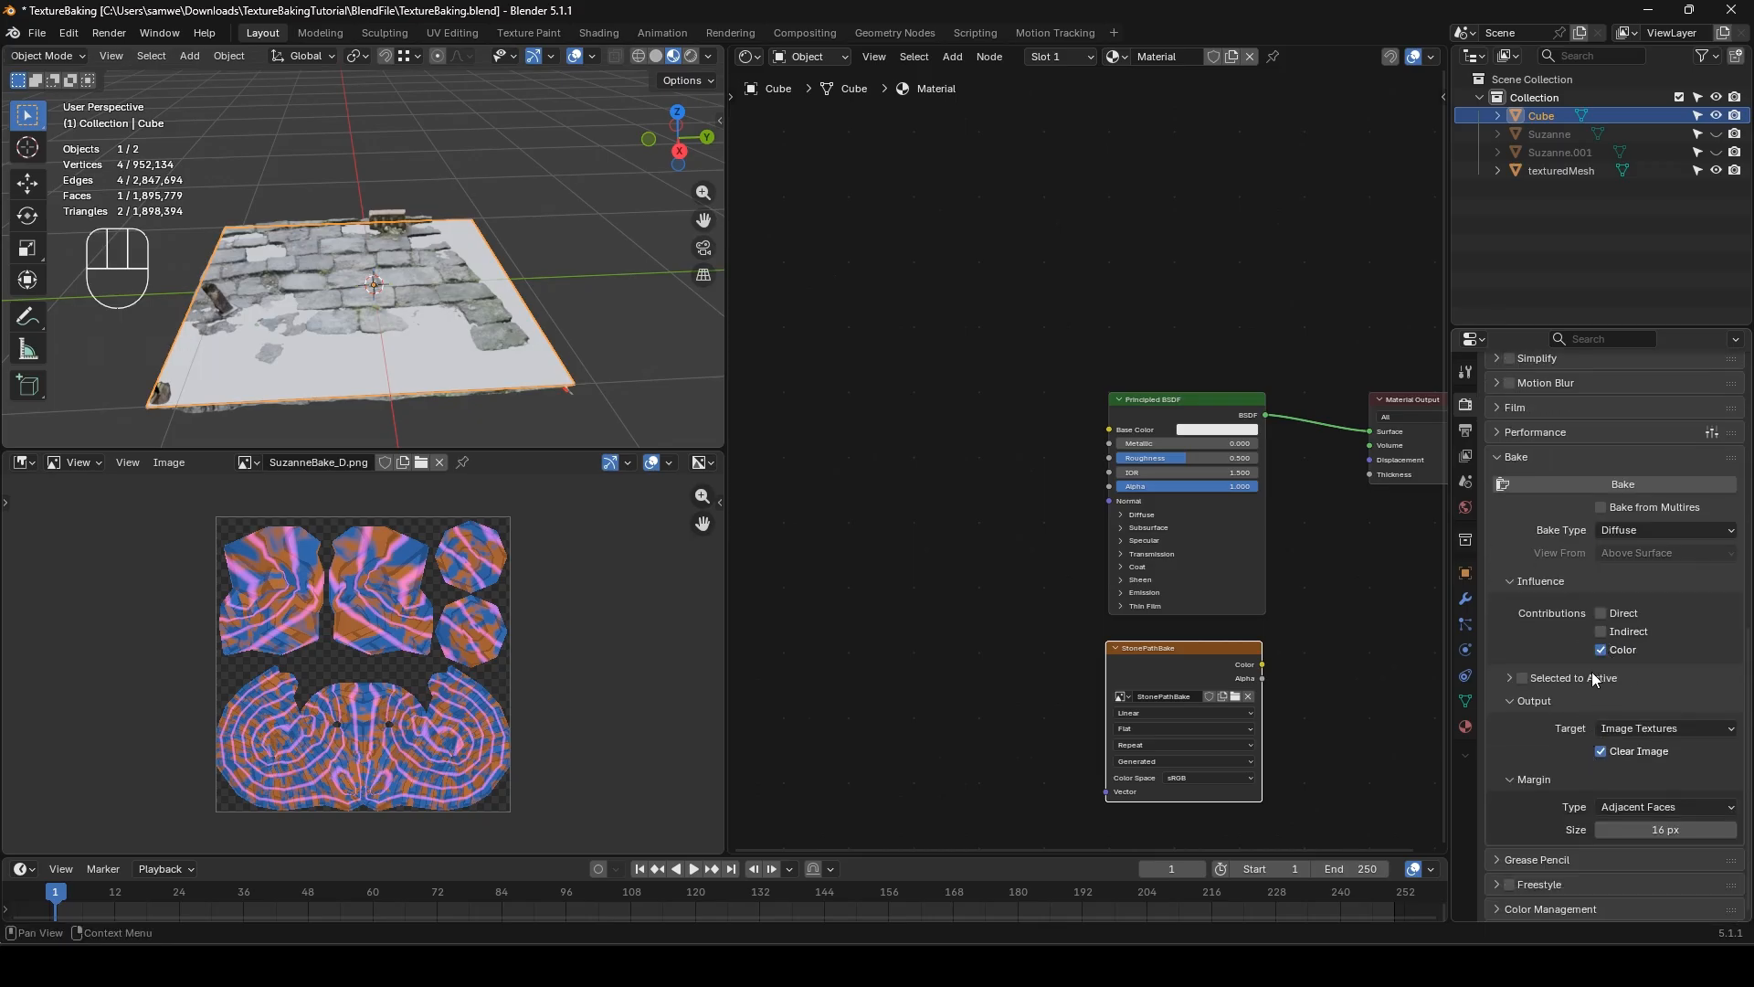
{"action": "left_click", "coordinate": [1508, 679]}
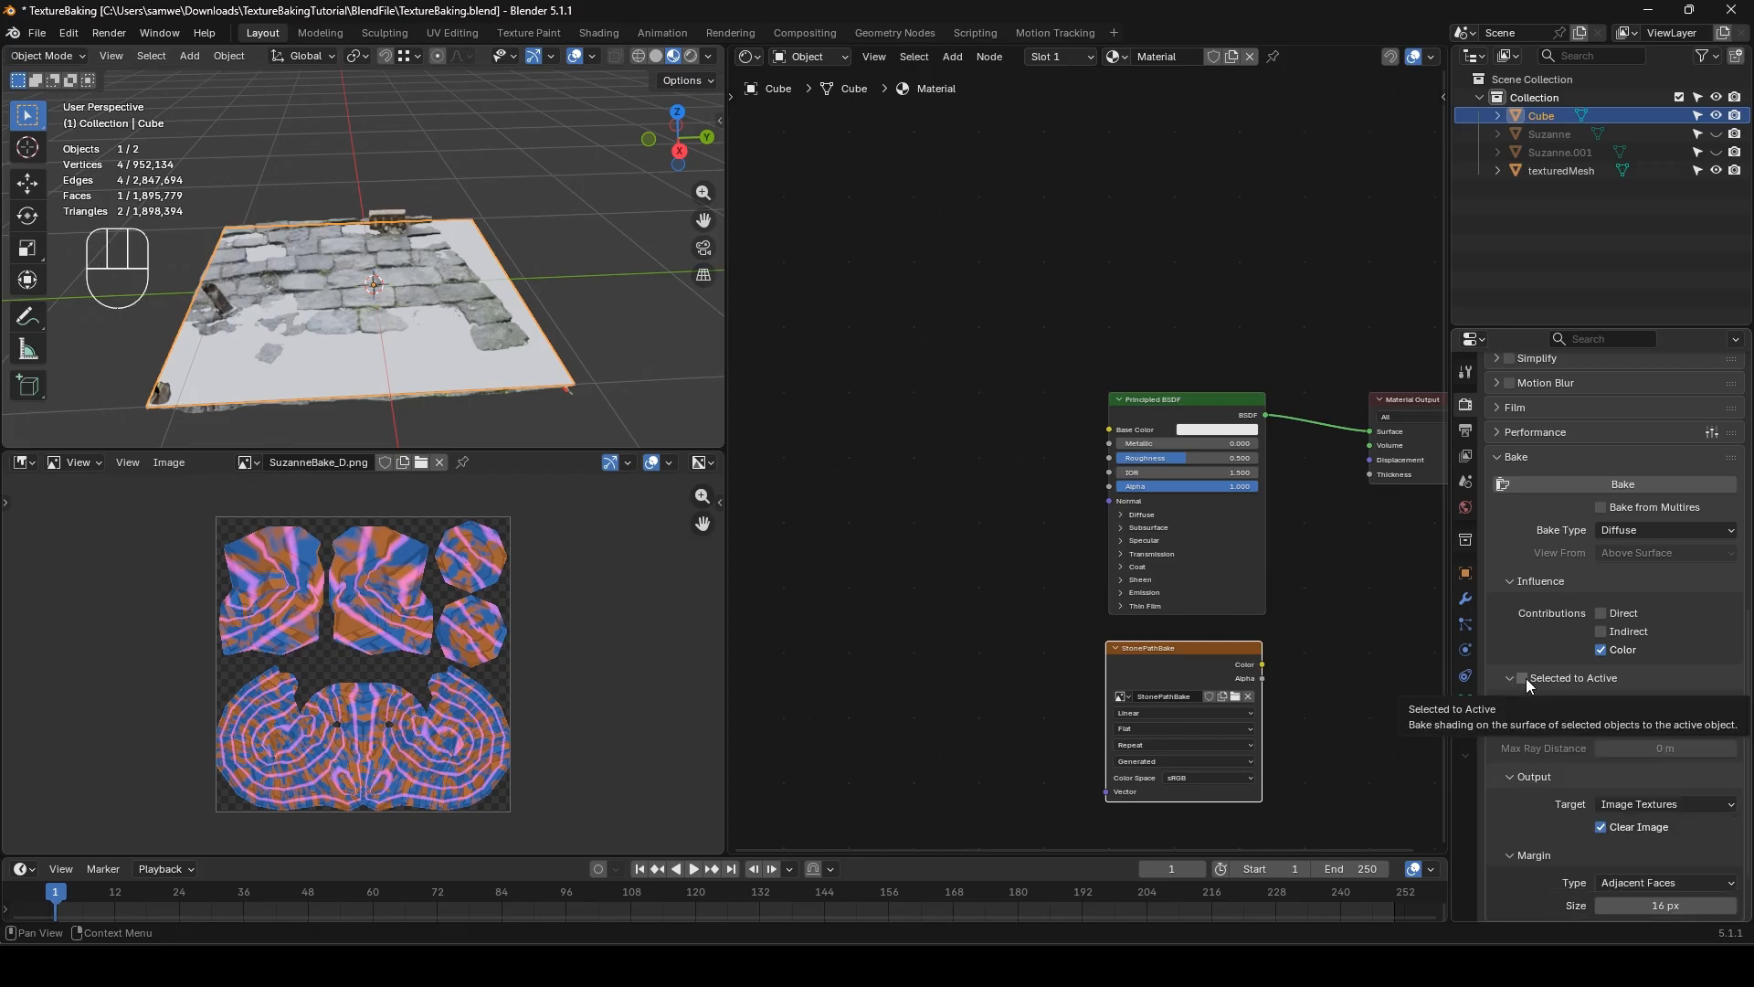
{"action": "left_click", "coordinate": [1523, 677]}
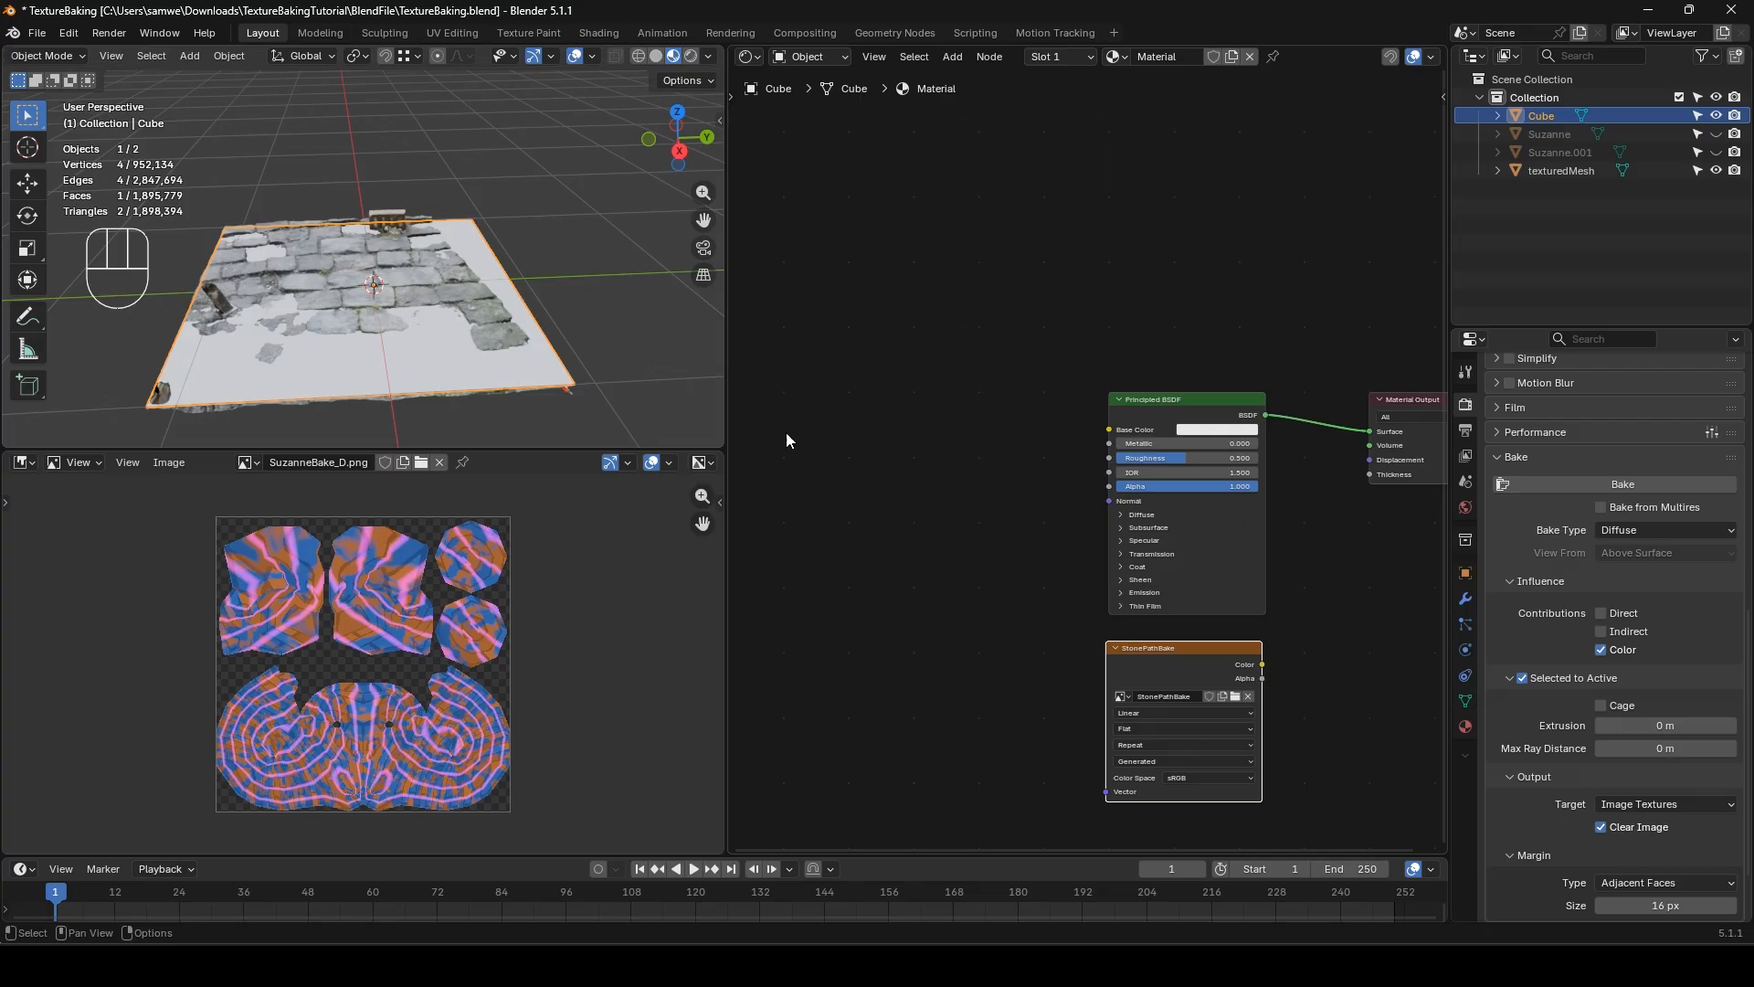
- Rename the Cube object as Plane
{"action": "double_click", "coordinate": [1547, 113]}
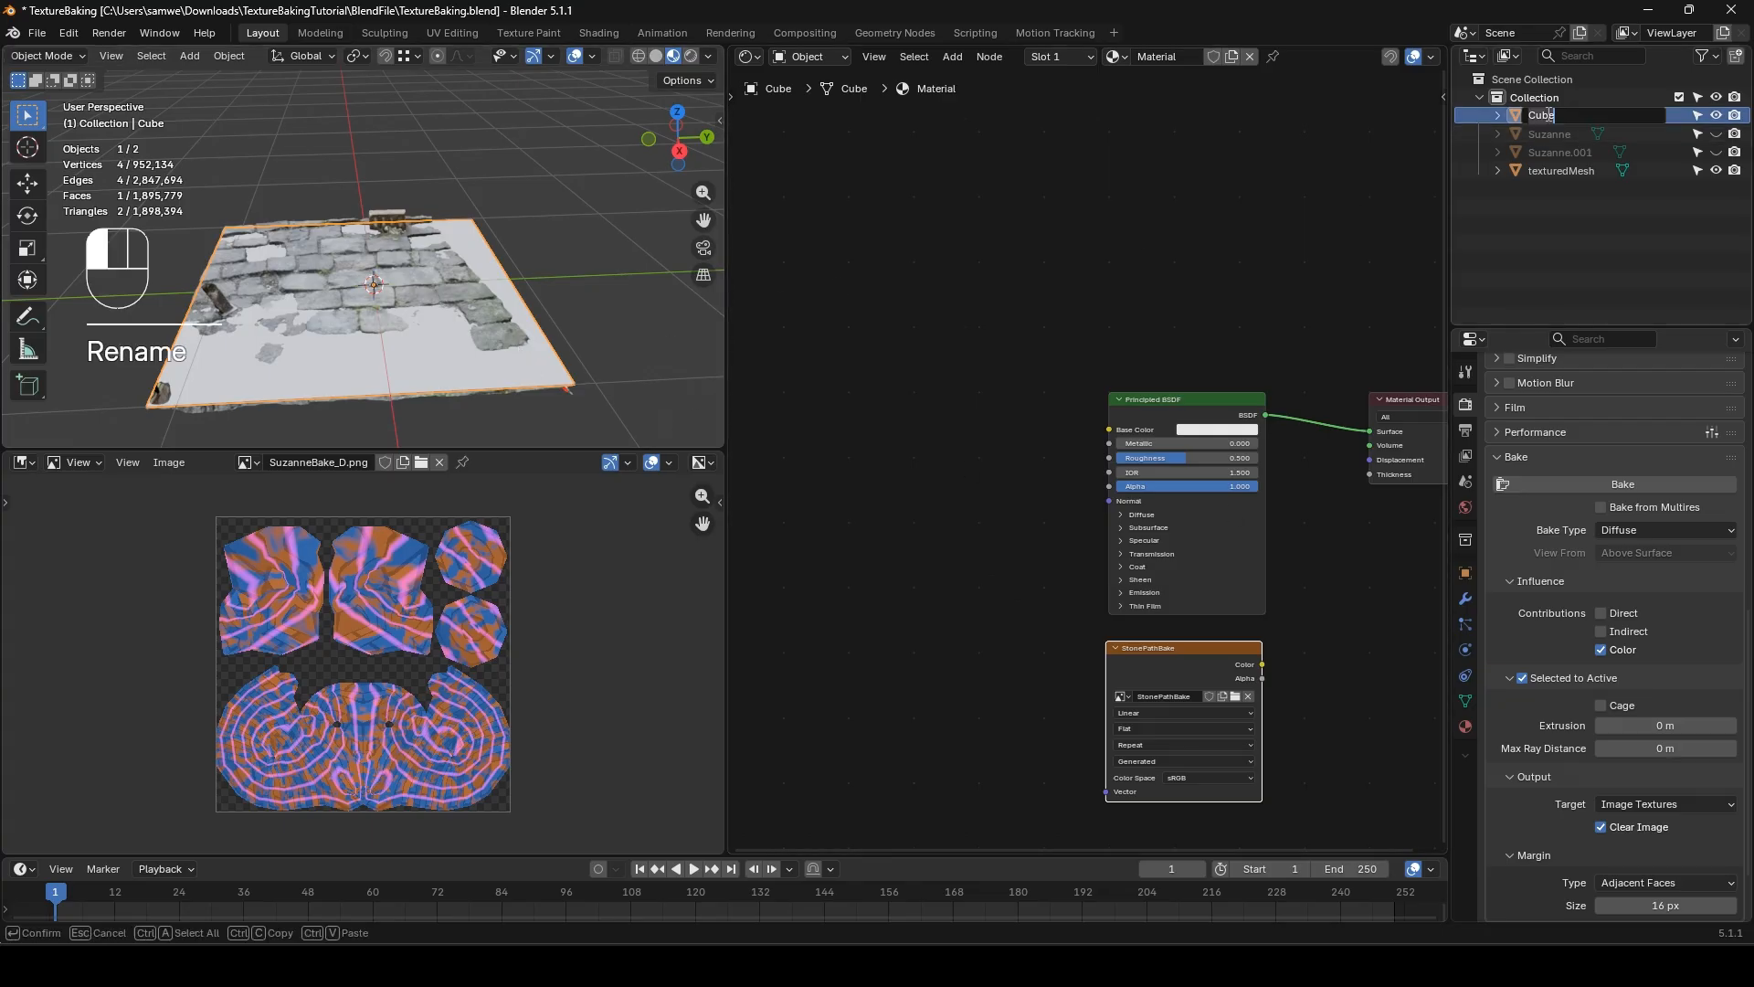
{"action": "type", "text": "Plane"}
{"action": "key", "text": "Return"}
- Select the stone scan in the viewport and add the plane to the selection as the active object
{"action": "mouse_move", "coordinate": [567, 391]}
{"action": "middle_mouse_down"}
{"action": "mouse_move", "coordinate": [530, 342]}
{"action": "mouse_move", "coordinate": [563, 371]}
{"action": "middle_mouse_up"}
{"action": "left_click", "coordinate": [561, 382]}
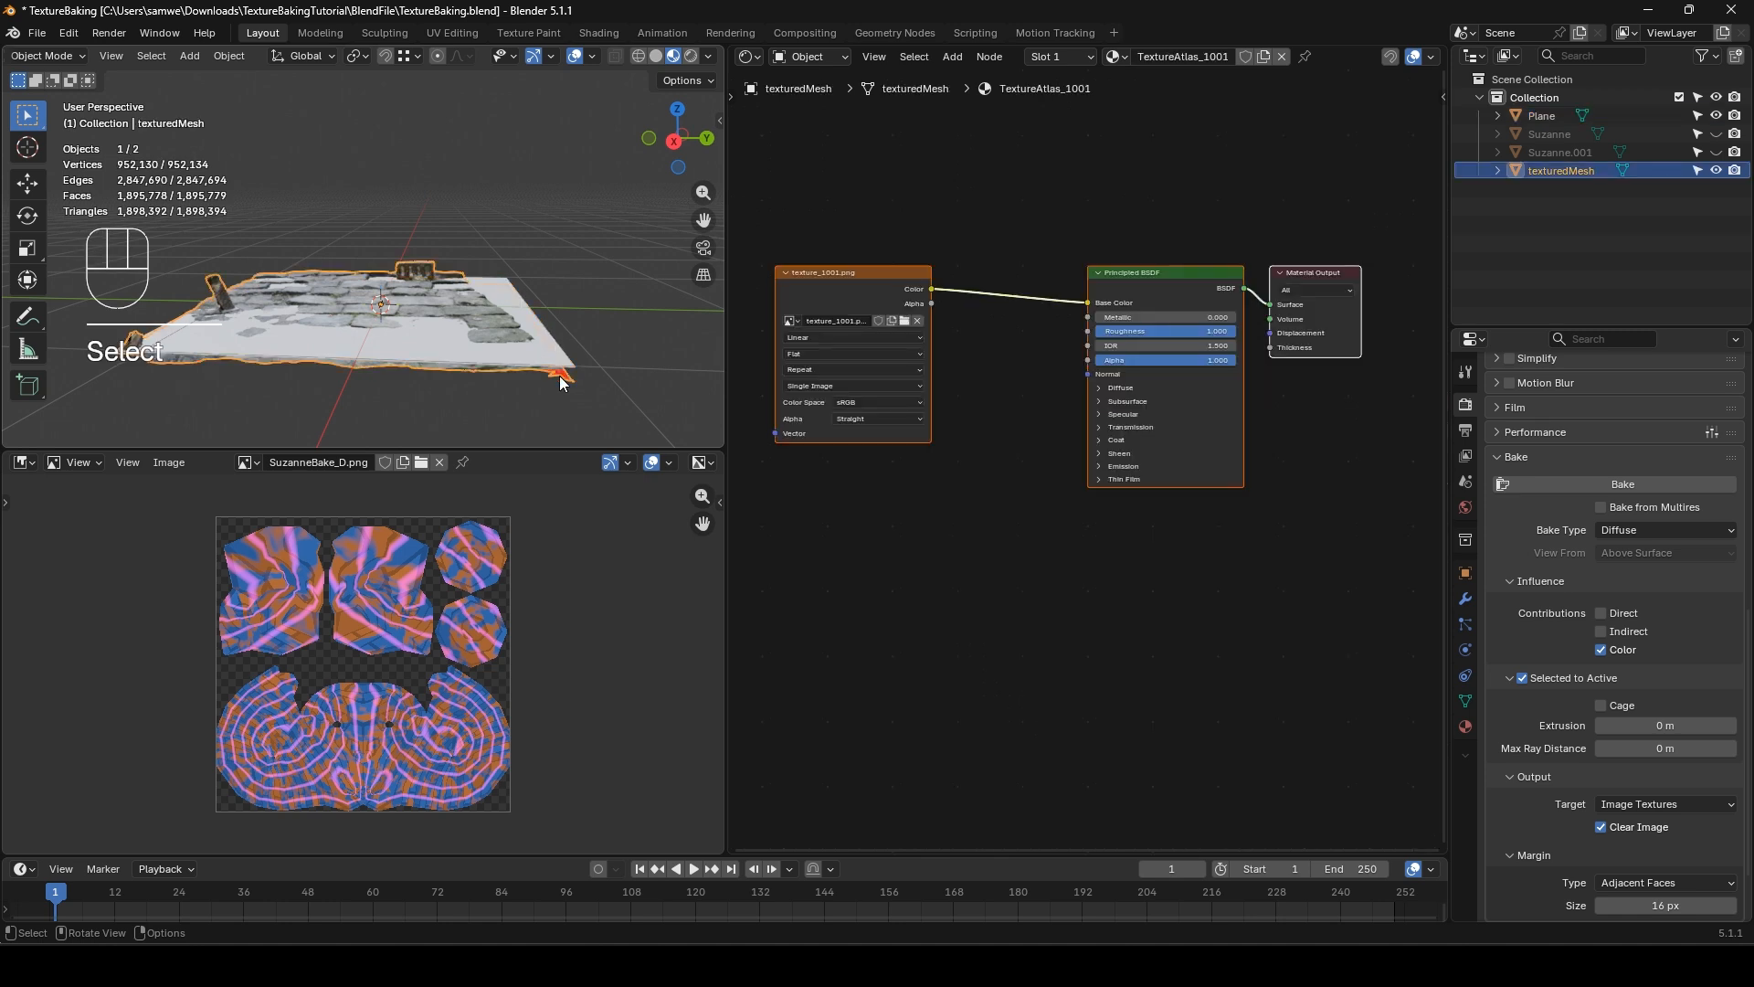
{"action": "left_click", "coordinate": [501, 277], "text": "shift"}
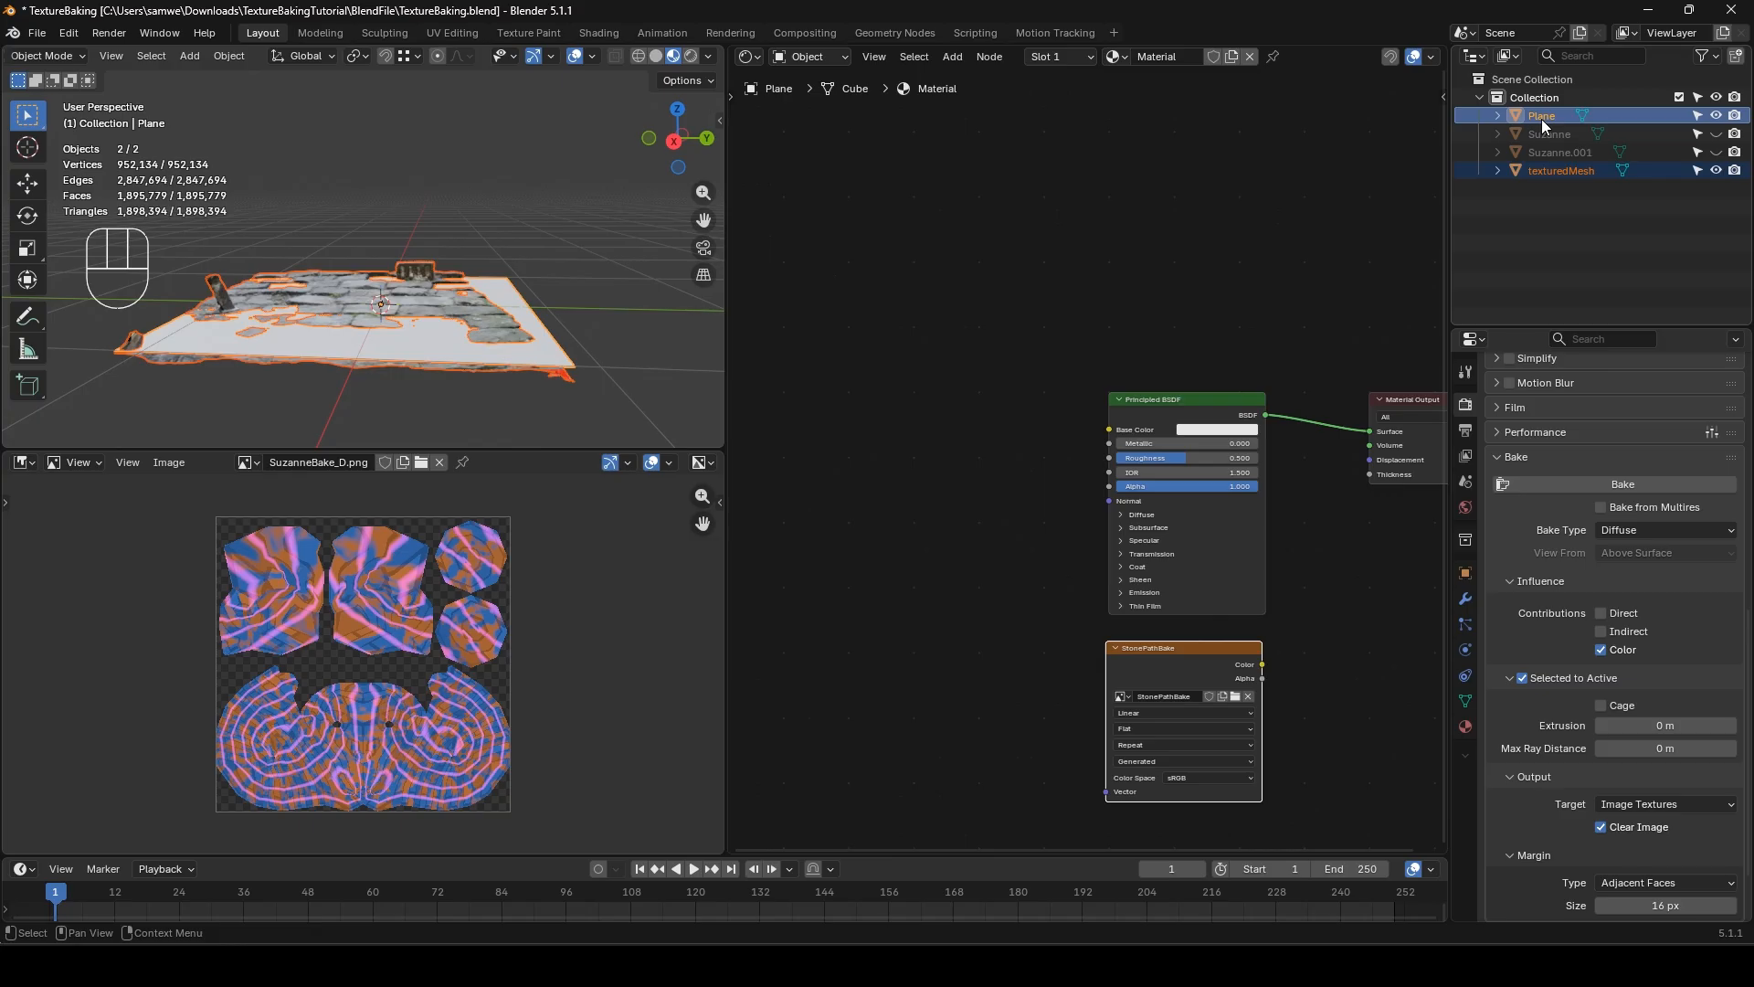
- Try a range selection from texturedMesh to Plane in the Outliner, clear it, and select the two individually with Plane active
{"action": "left_click", "coordinate": [1555, 172]}
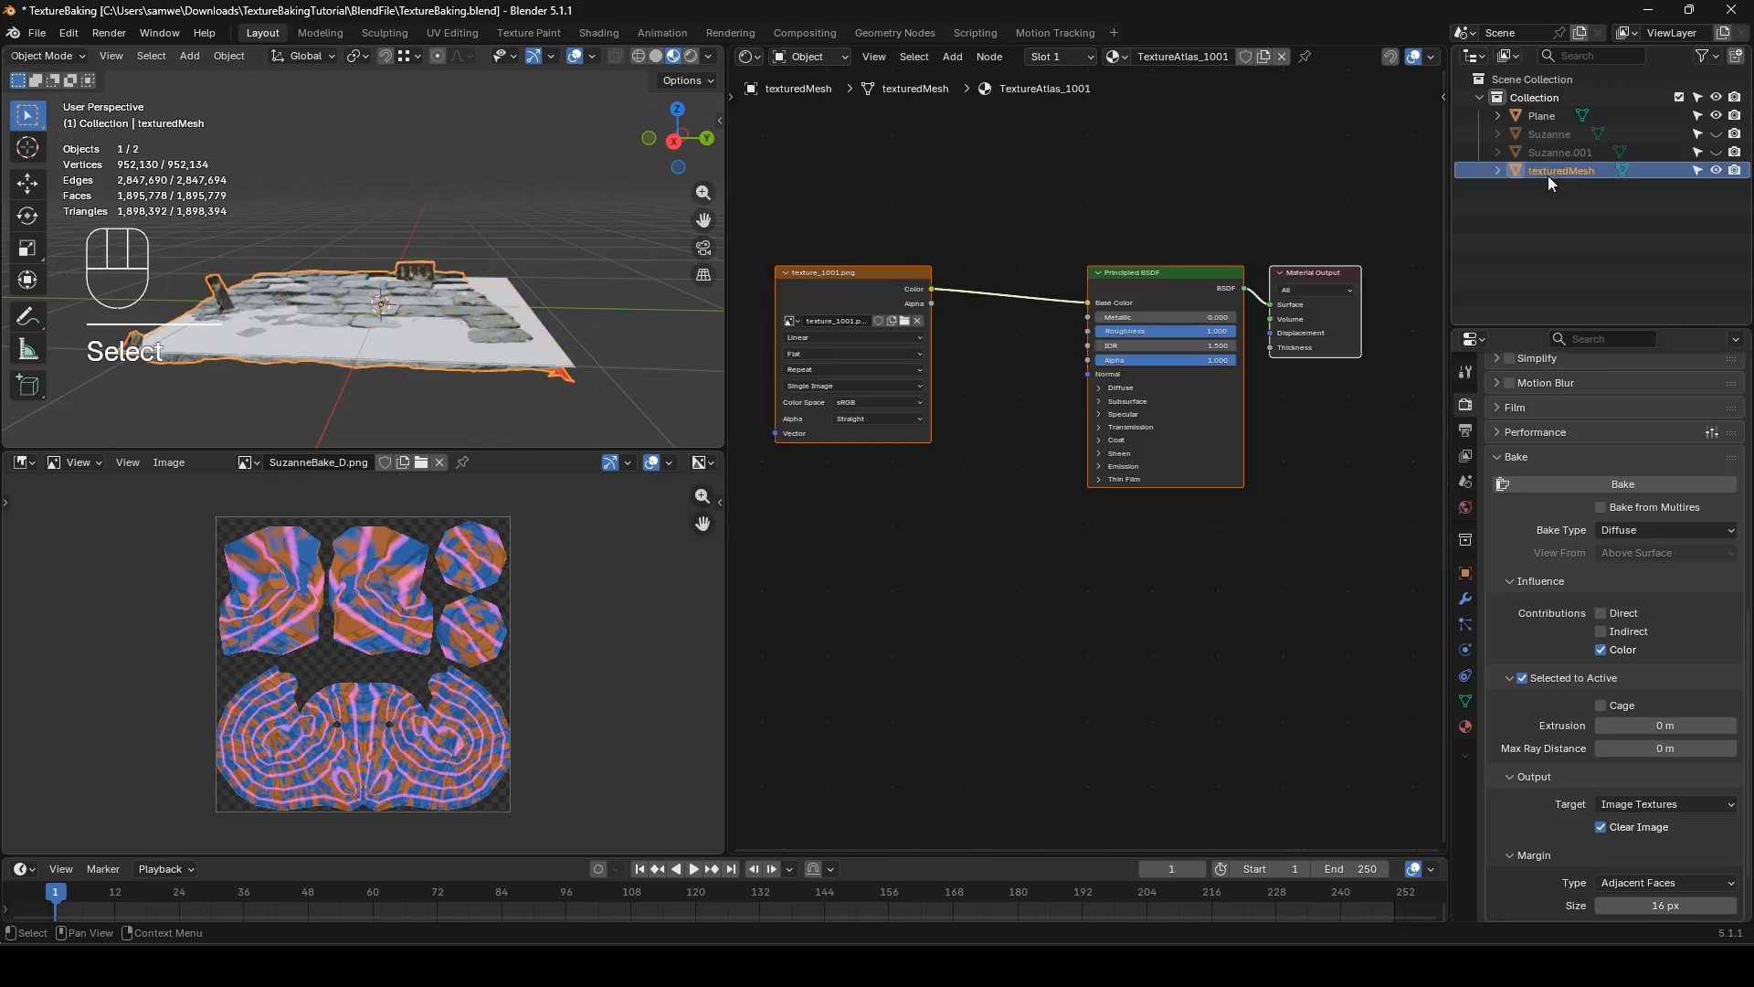
{"action": "left_click", "coordinate": [1543, 115], "text": "shift"}
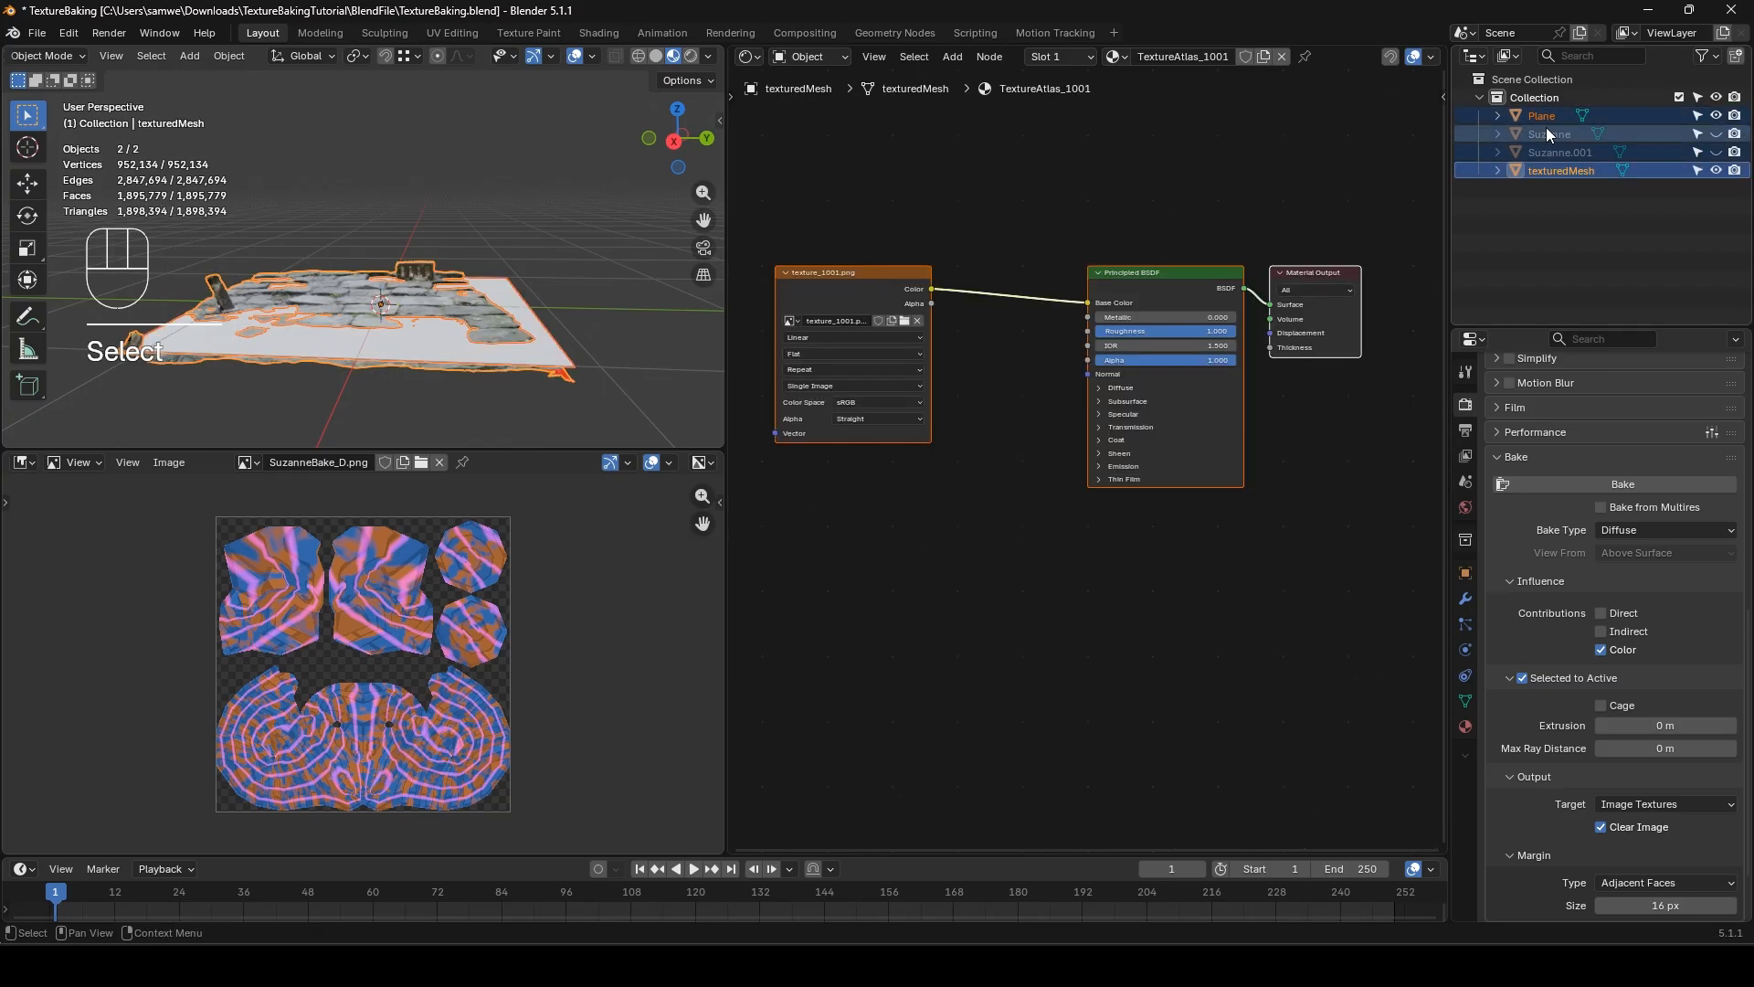
{"action": "left_click", "coordinate": [1555, 185]}
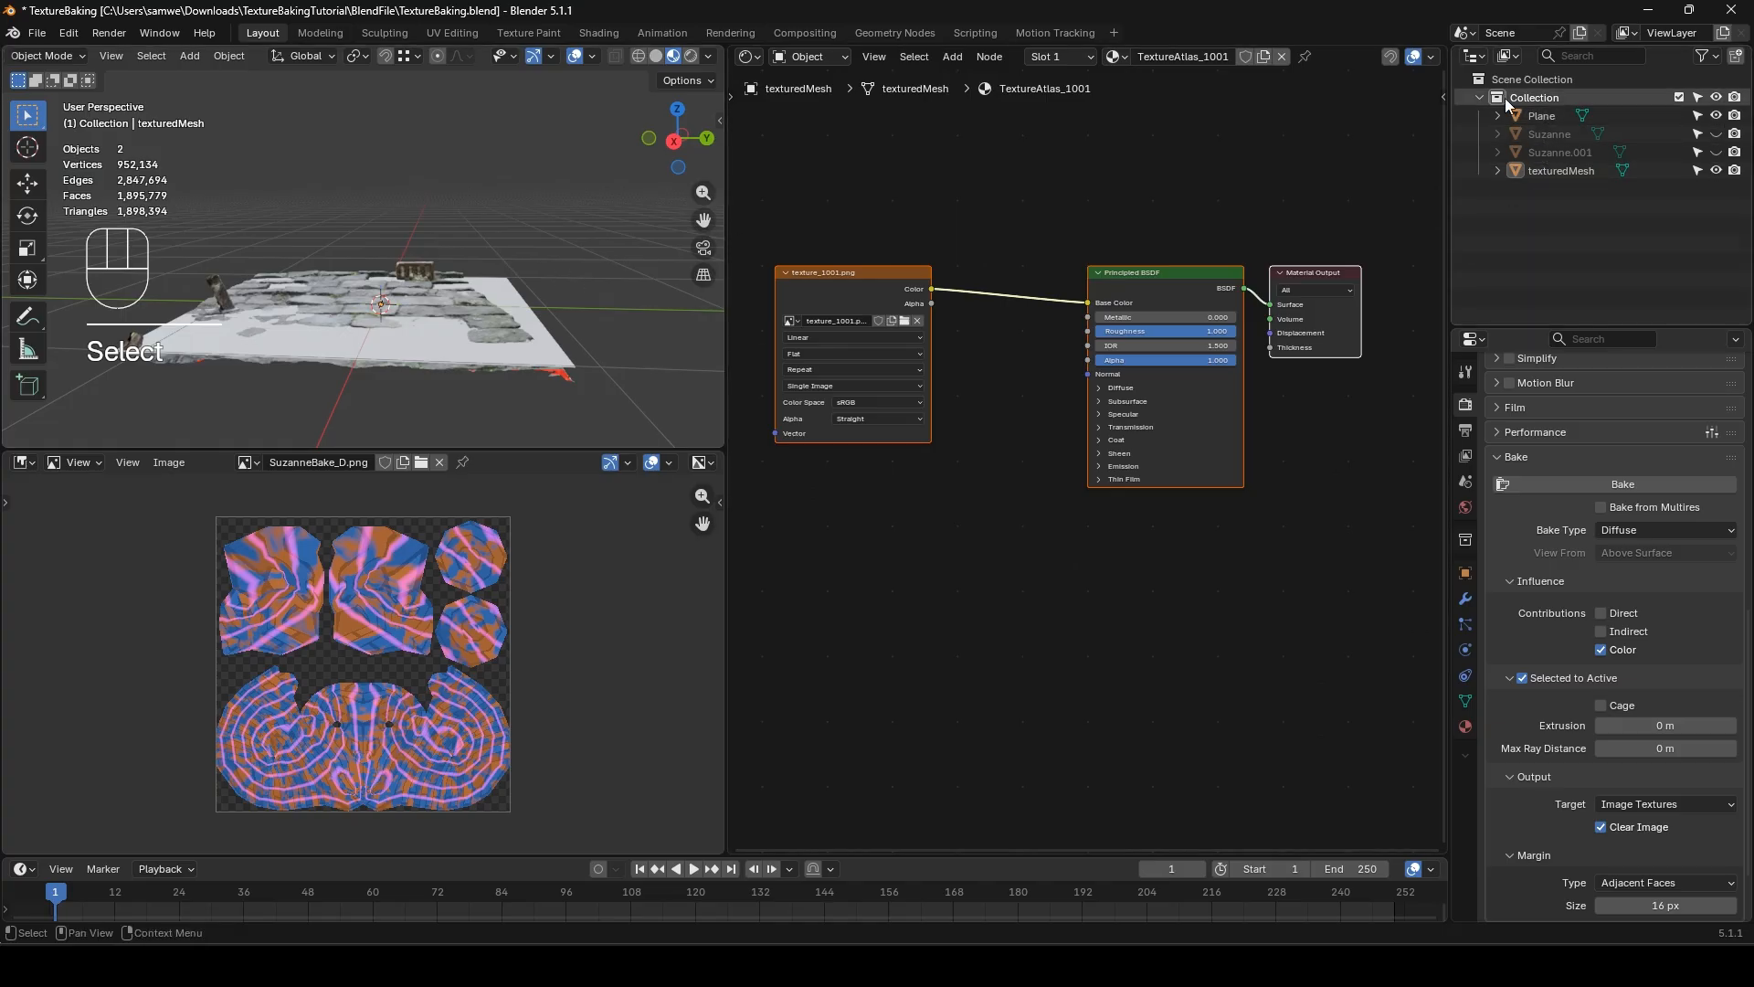
{"action": "left_click", "coordinate": [1560, 172]}
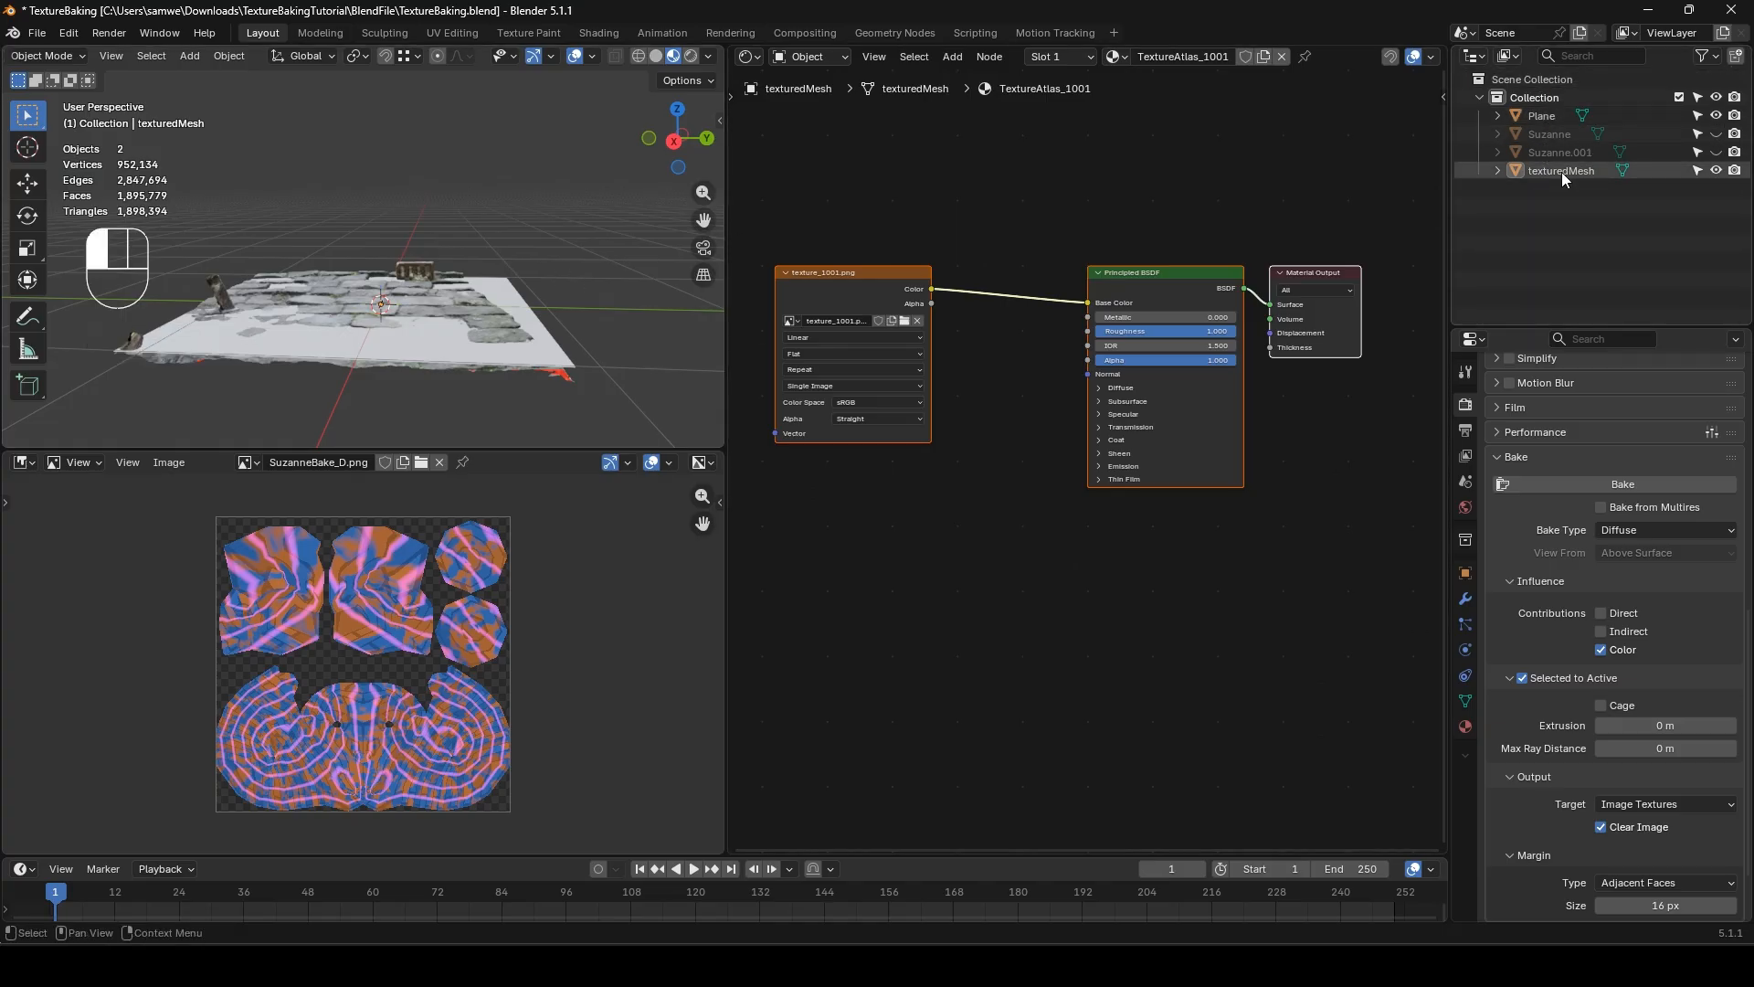
{"action": "left_click", "coordinate": [1542, 116], "text": "ctrl"}
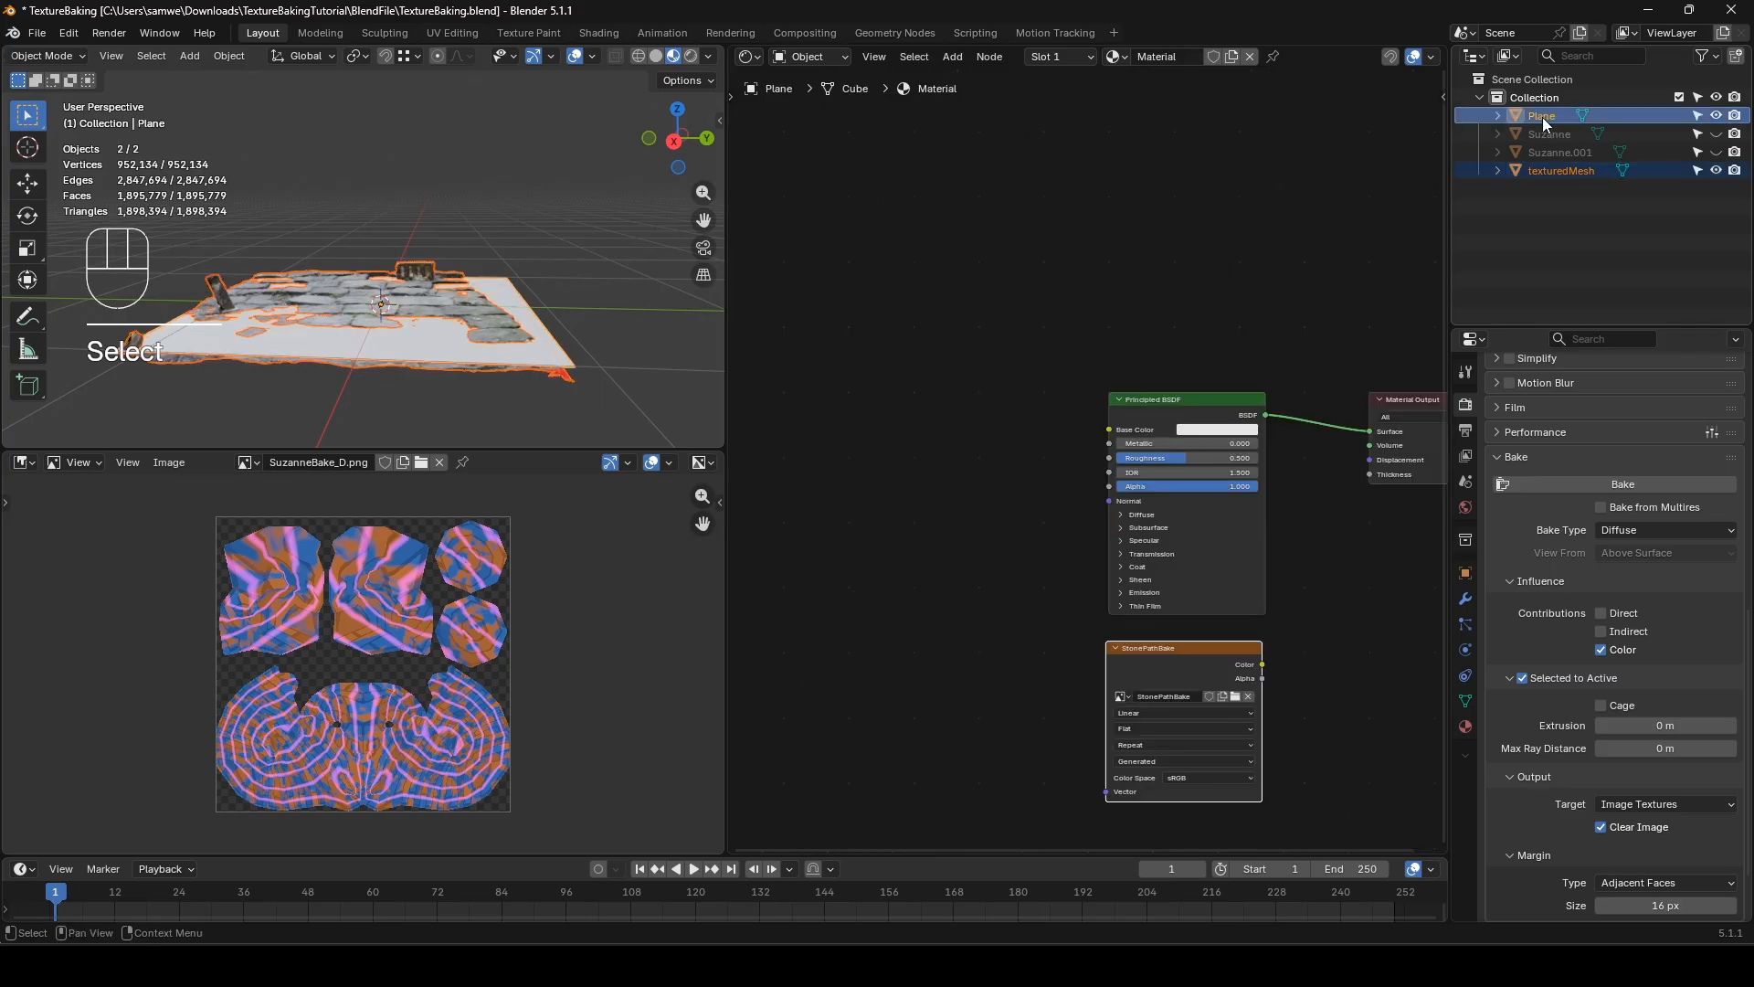
- Compare selecting the scan and plane in the viewport with range-selecting texturedMesh through Plane in the Outliner
{"action": "left_click", "coordinate": [552, 374]}
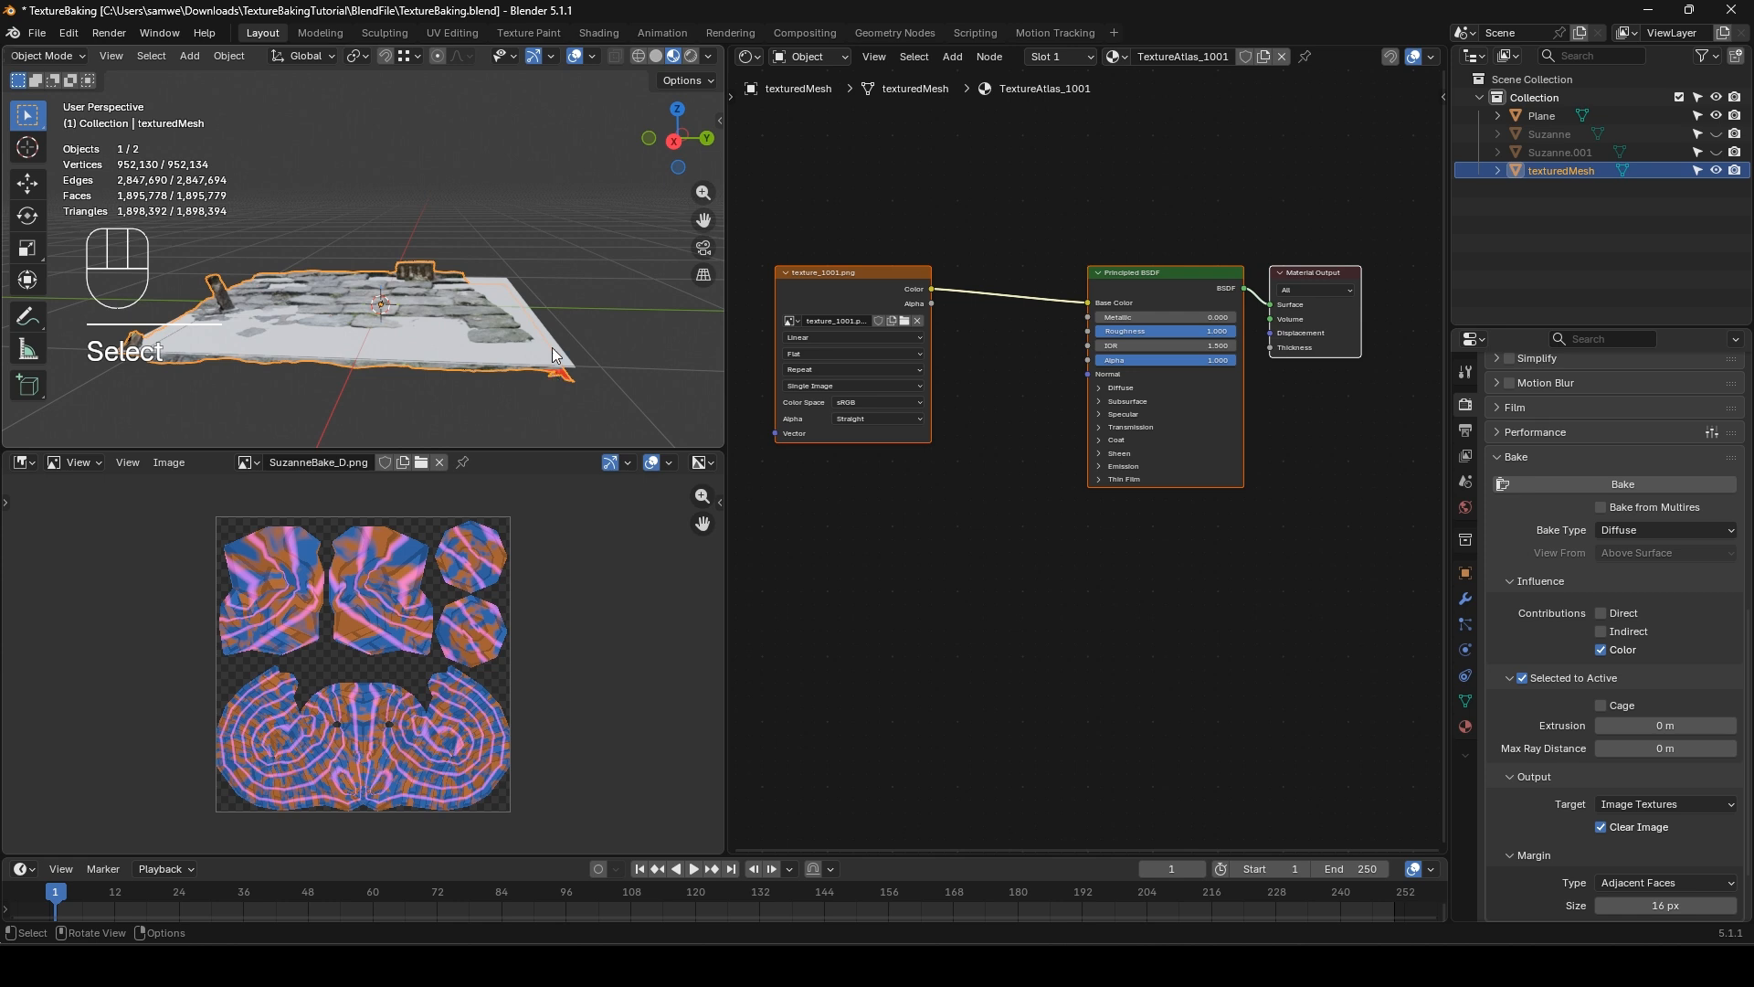
{"action": "left_click", "coordinate": [491, 276], "text": "shift"}
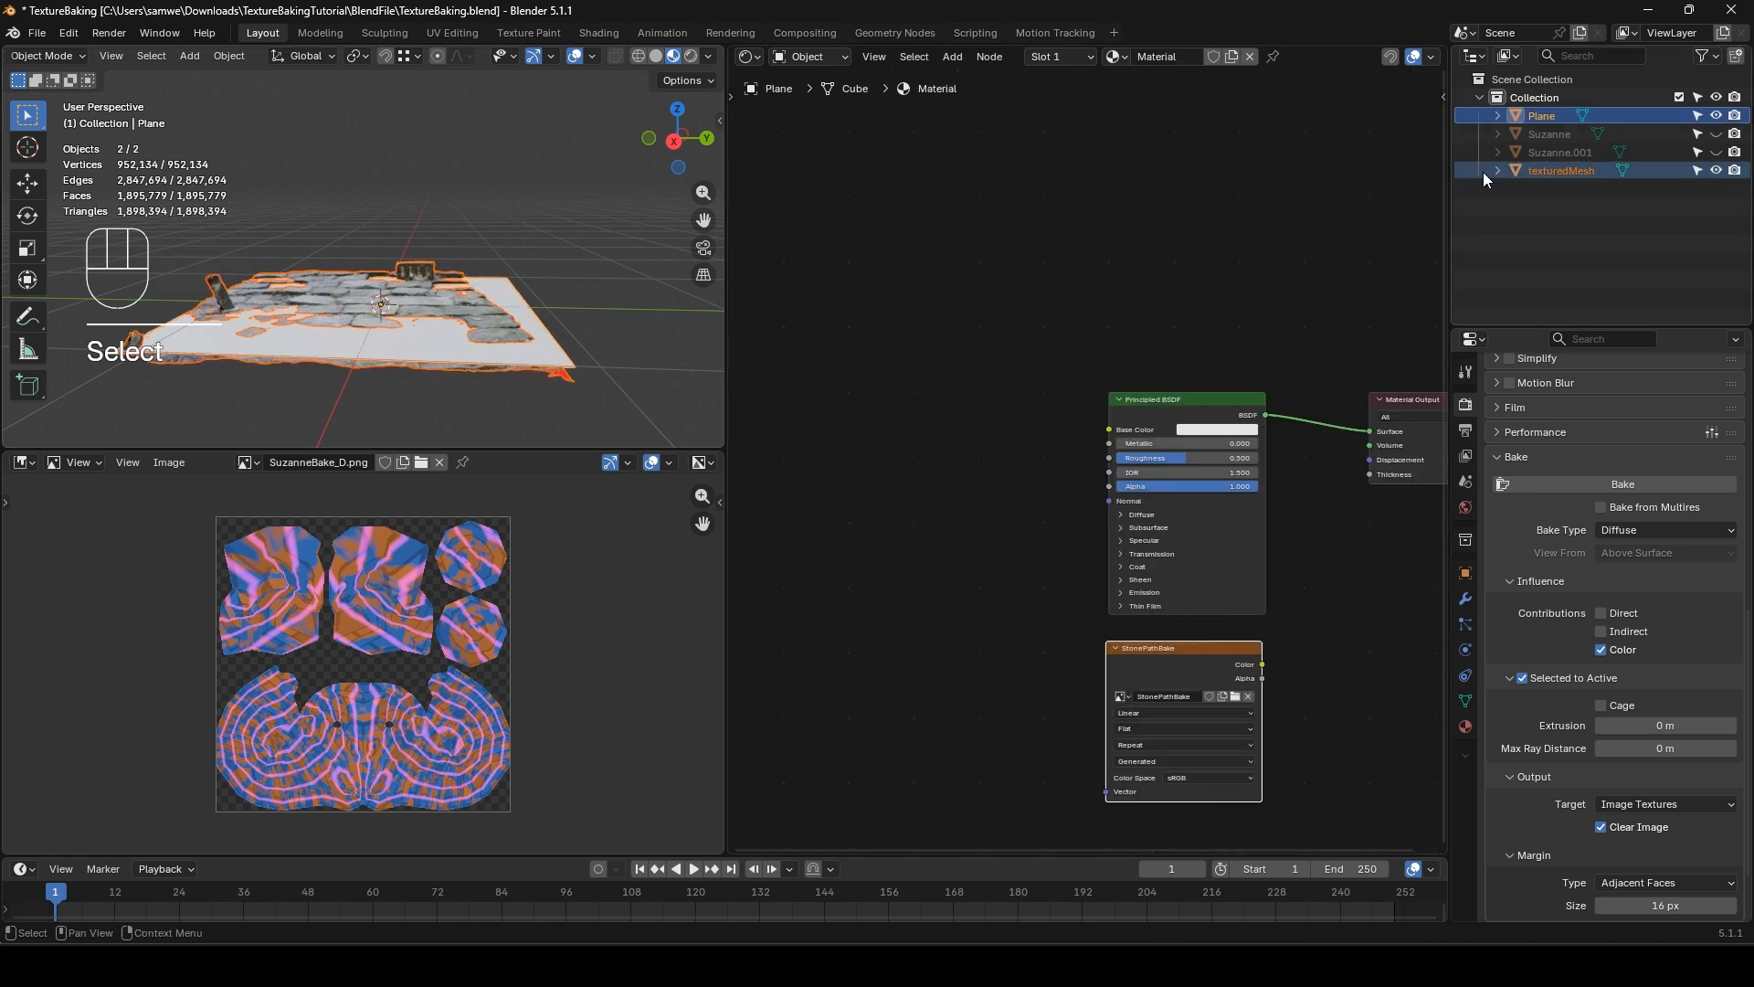
{"action": "left_click", "coordinate": [1555, 170]}
{"action": "left_click", "coordinate": [1544, 117], "text": "shift"}
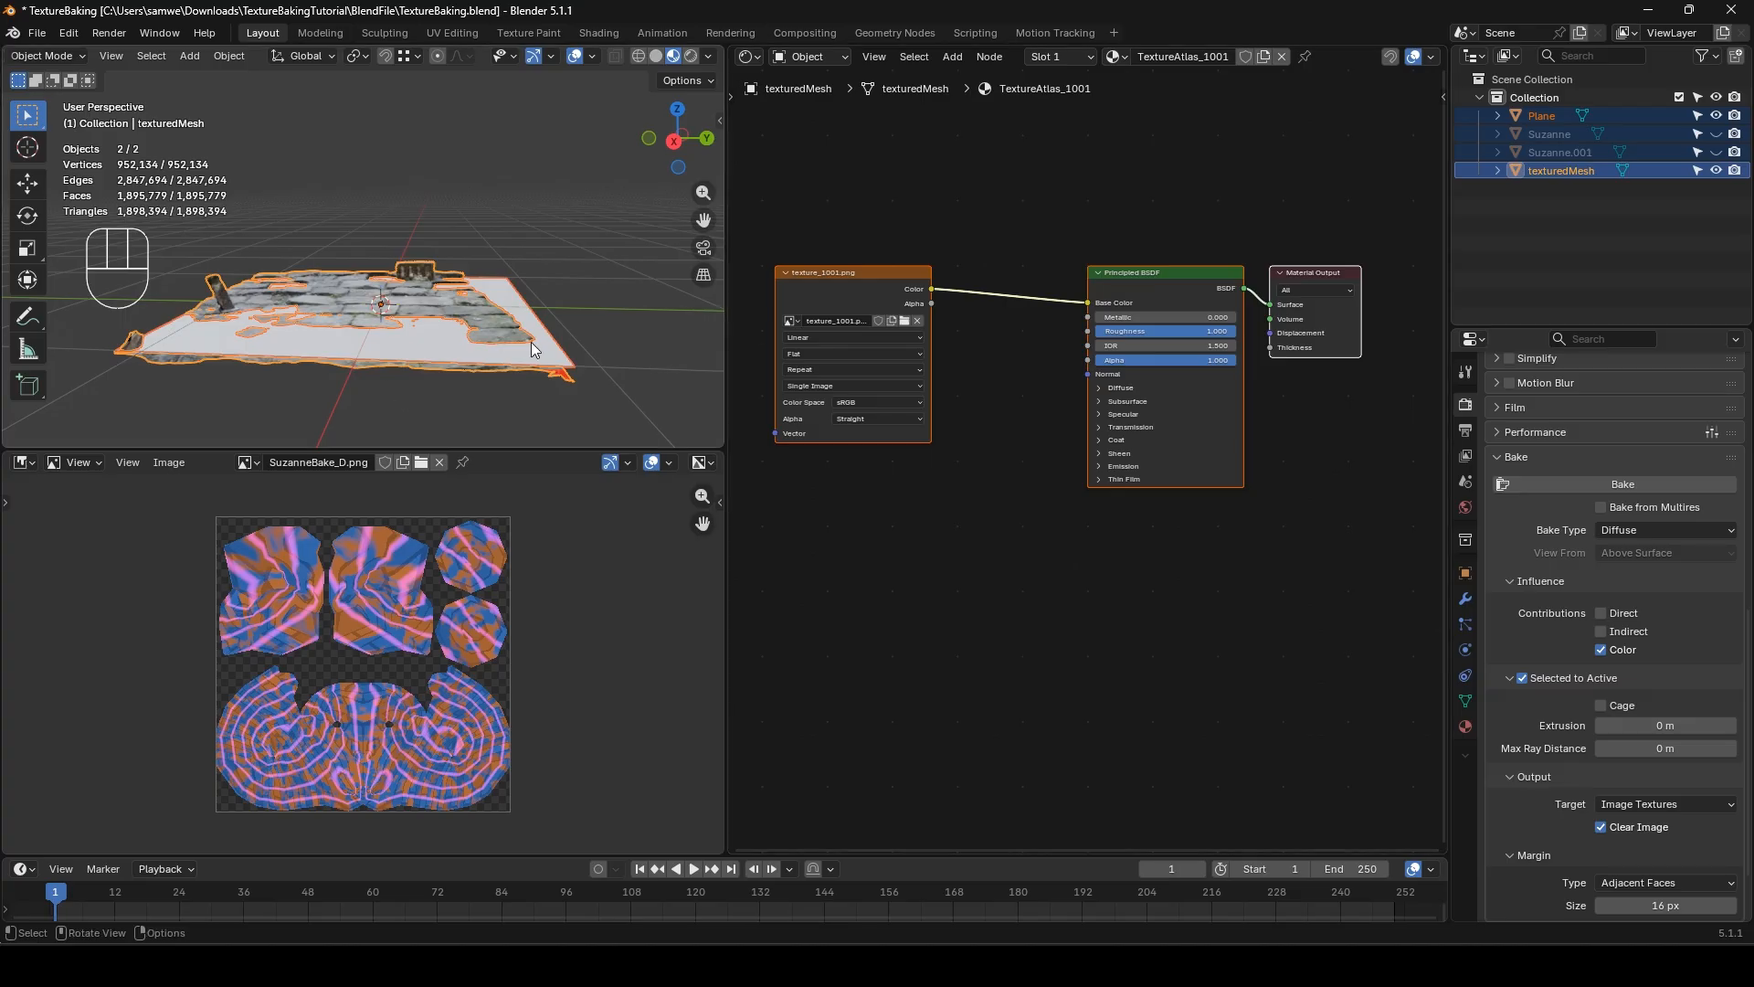
- Select the stone scan and then the plane as active object, and bake the scan's diffuse color onto the plane
{"action": "left_click", "coordinate": [562, 359]}
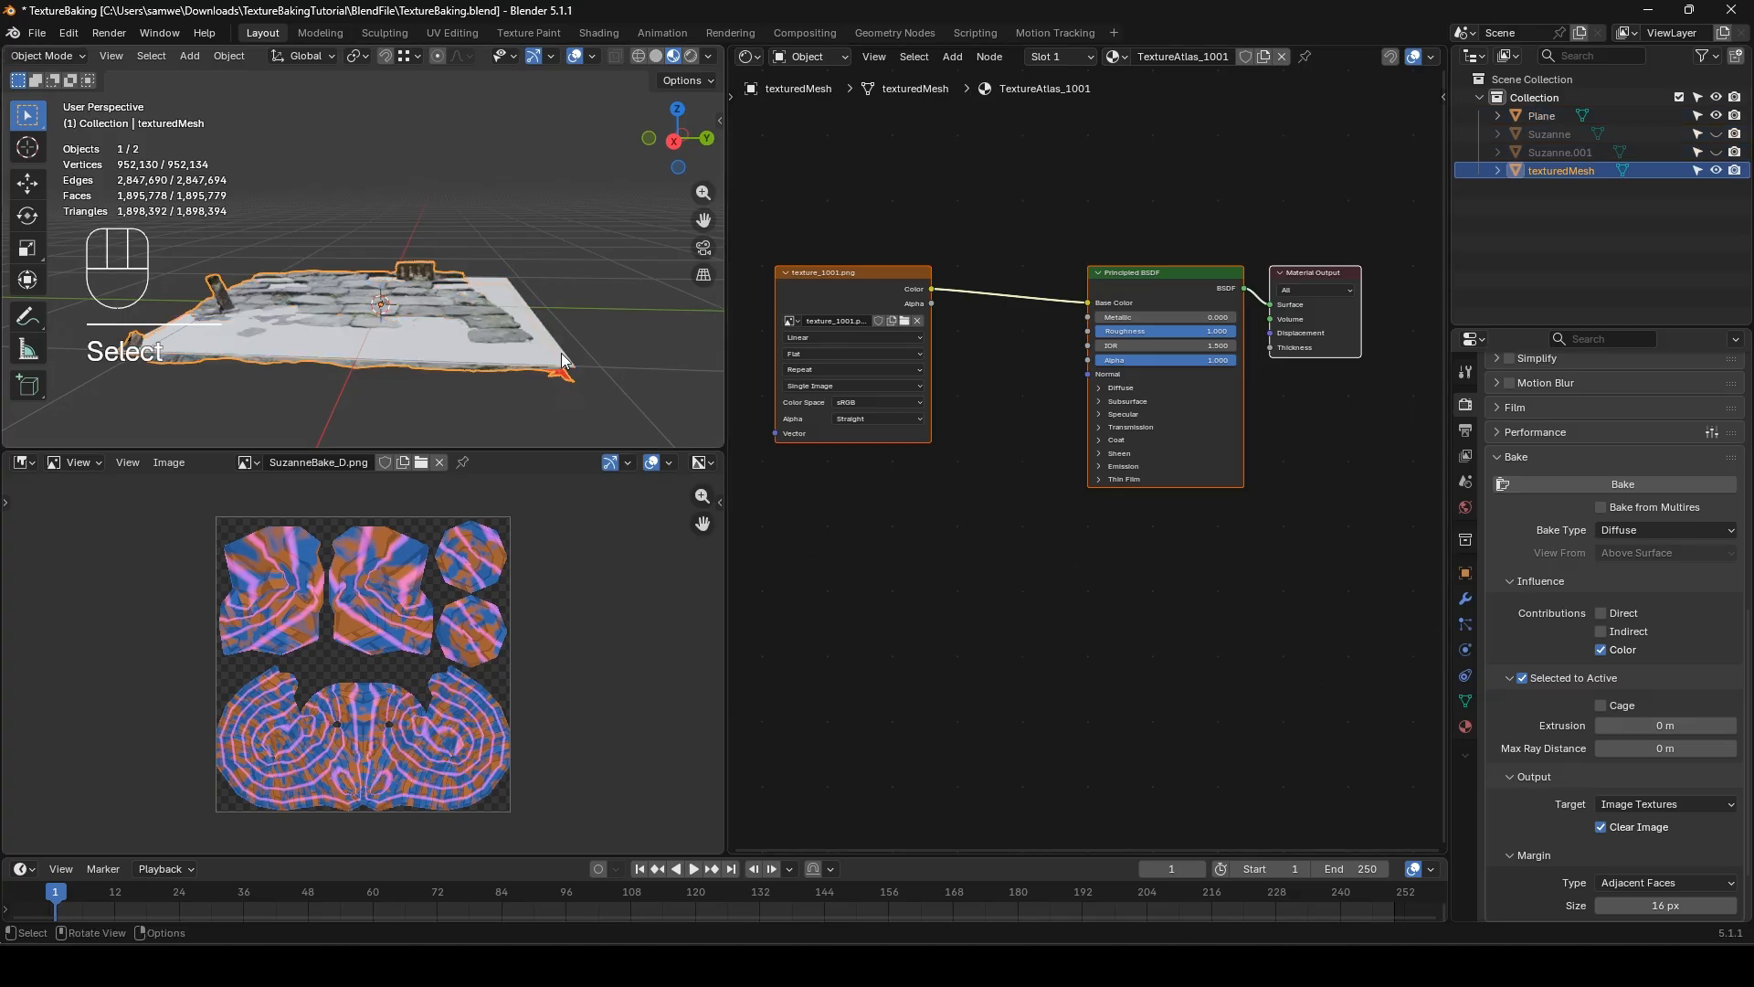
{"action": "left_click", "coordinate": [495, 276], "text": "shift"}
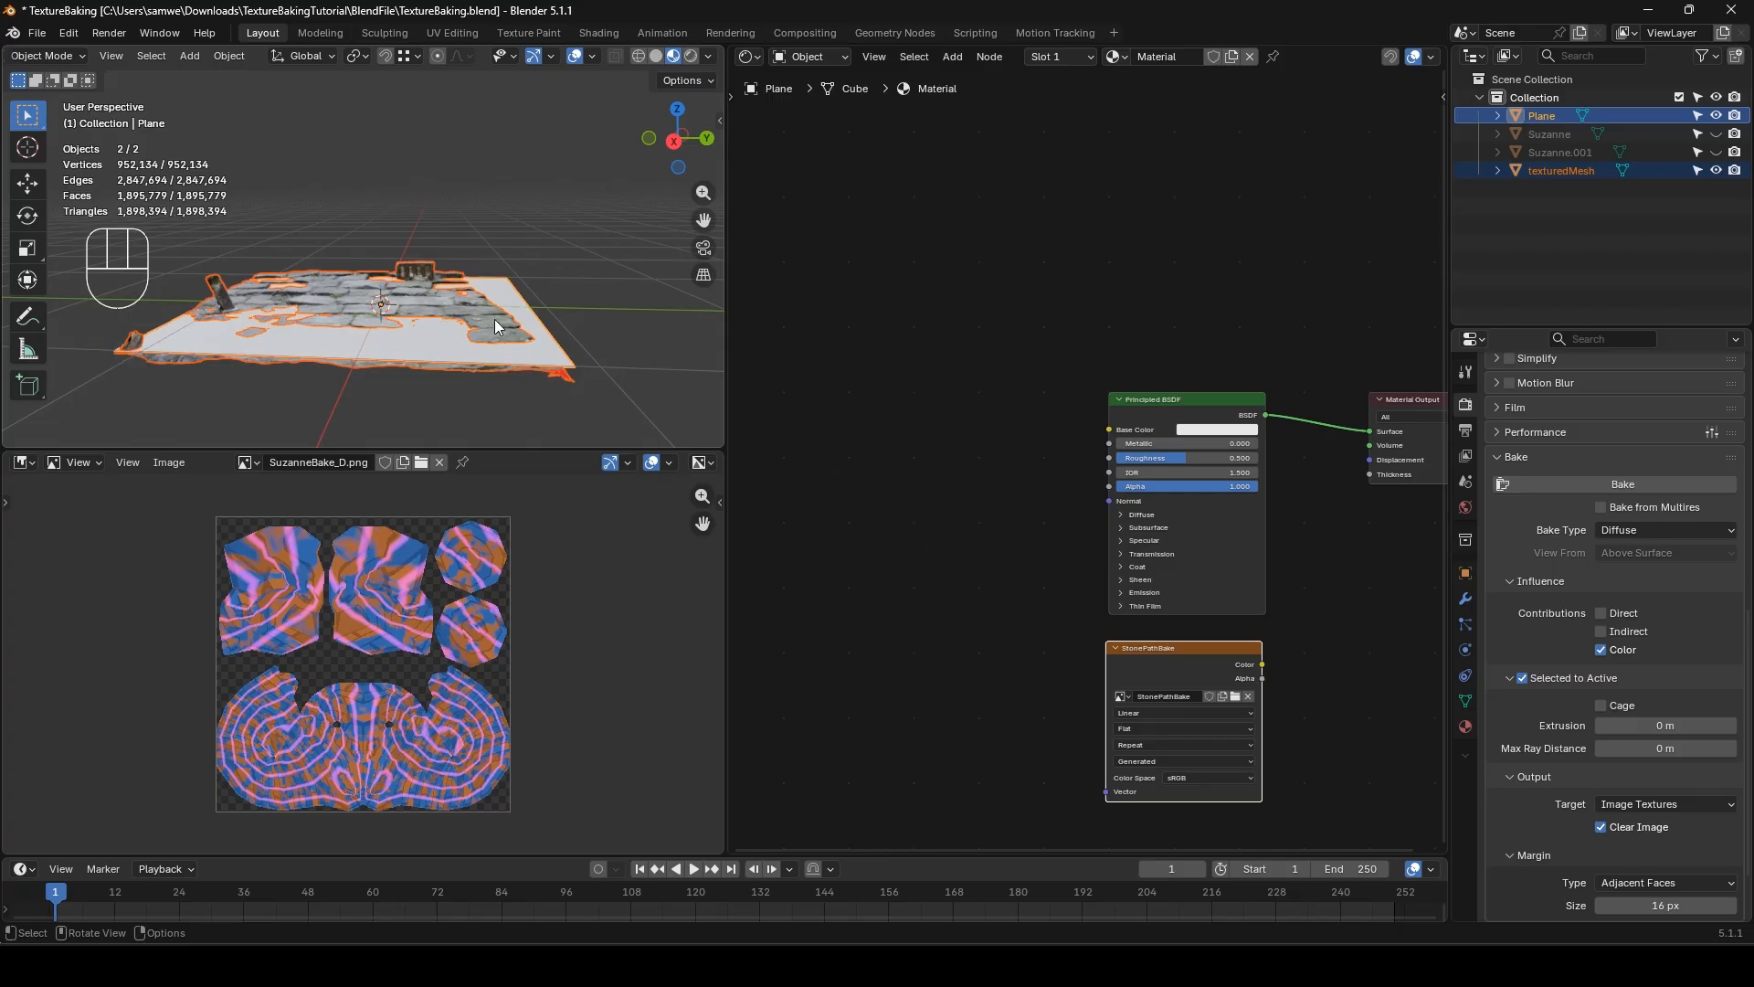
{"action": "mouse_move", "coordinate": [491, 319]}
{"action": "middle_mouse_down"}
{"action": "mouse_move", "coordinate": [469, 343]}
{"action": "mouse_move", "coordinate": [502, 267]}
{"action": "mouse_move", "coordinate": [476, 308]}
{"action": "middle_mouse_up"}
{"action": "middle_click_drag", "start_coordinate": [548, 256], "coordinate": [533, 271]}
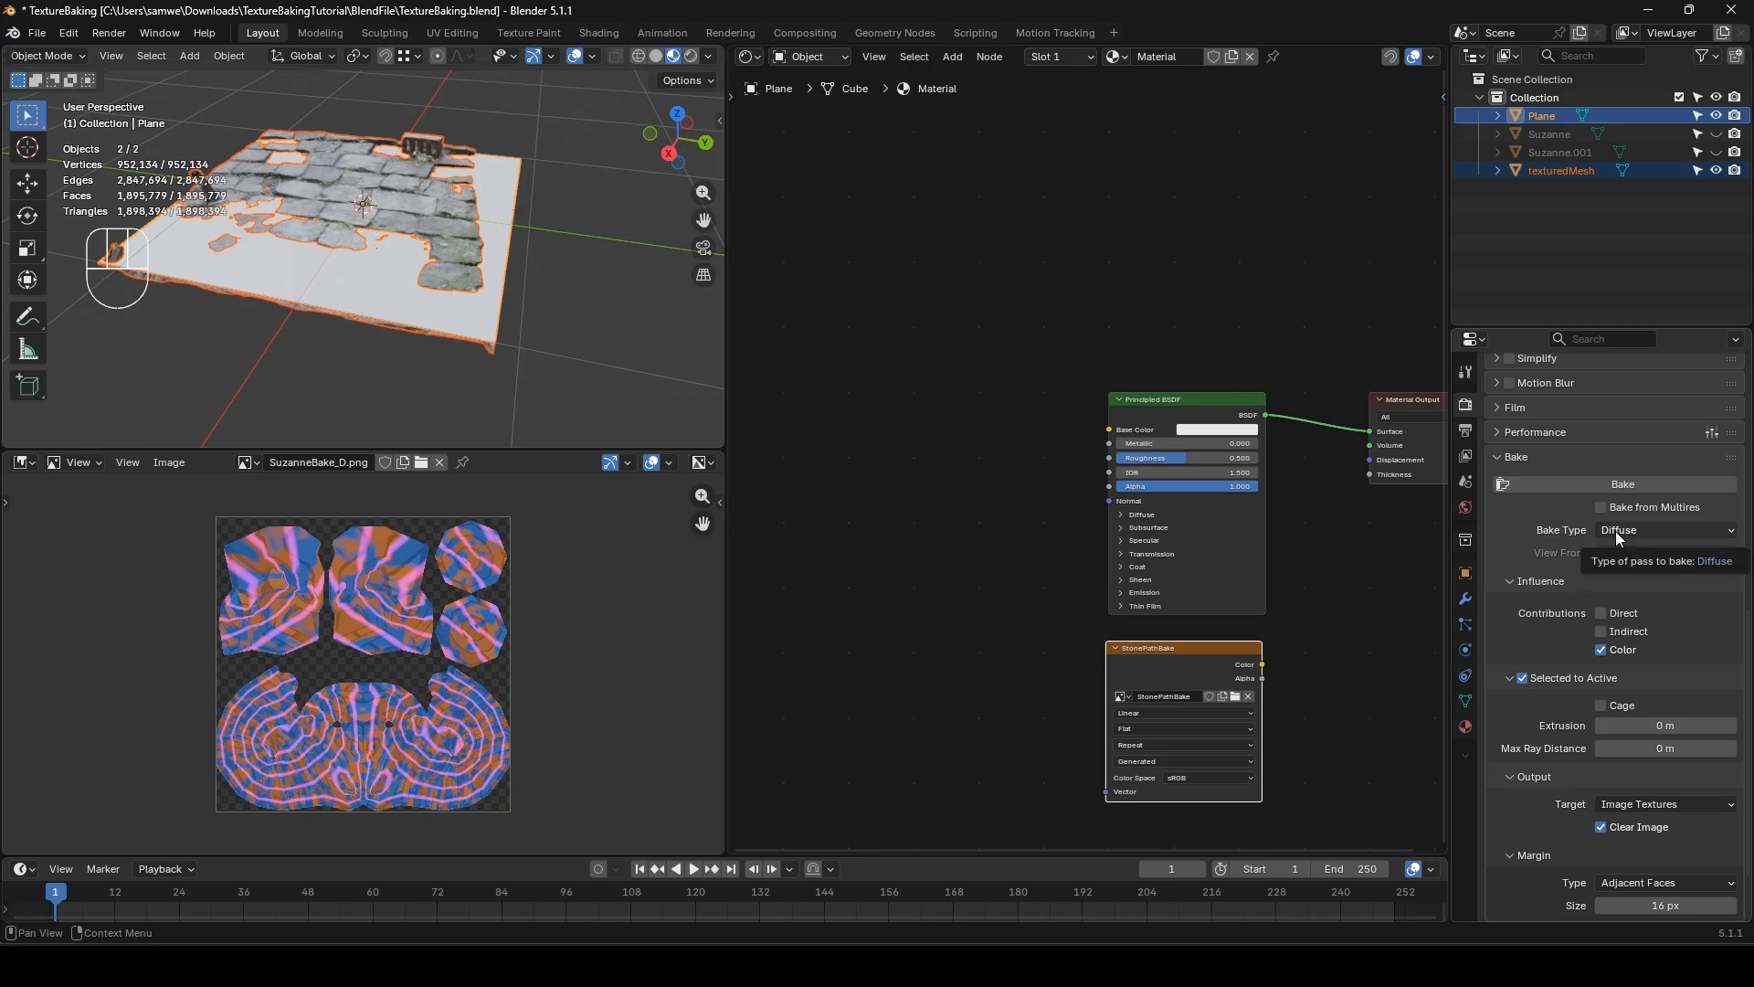
{"action": "left_click", "coordinate": [1606, 485]}
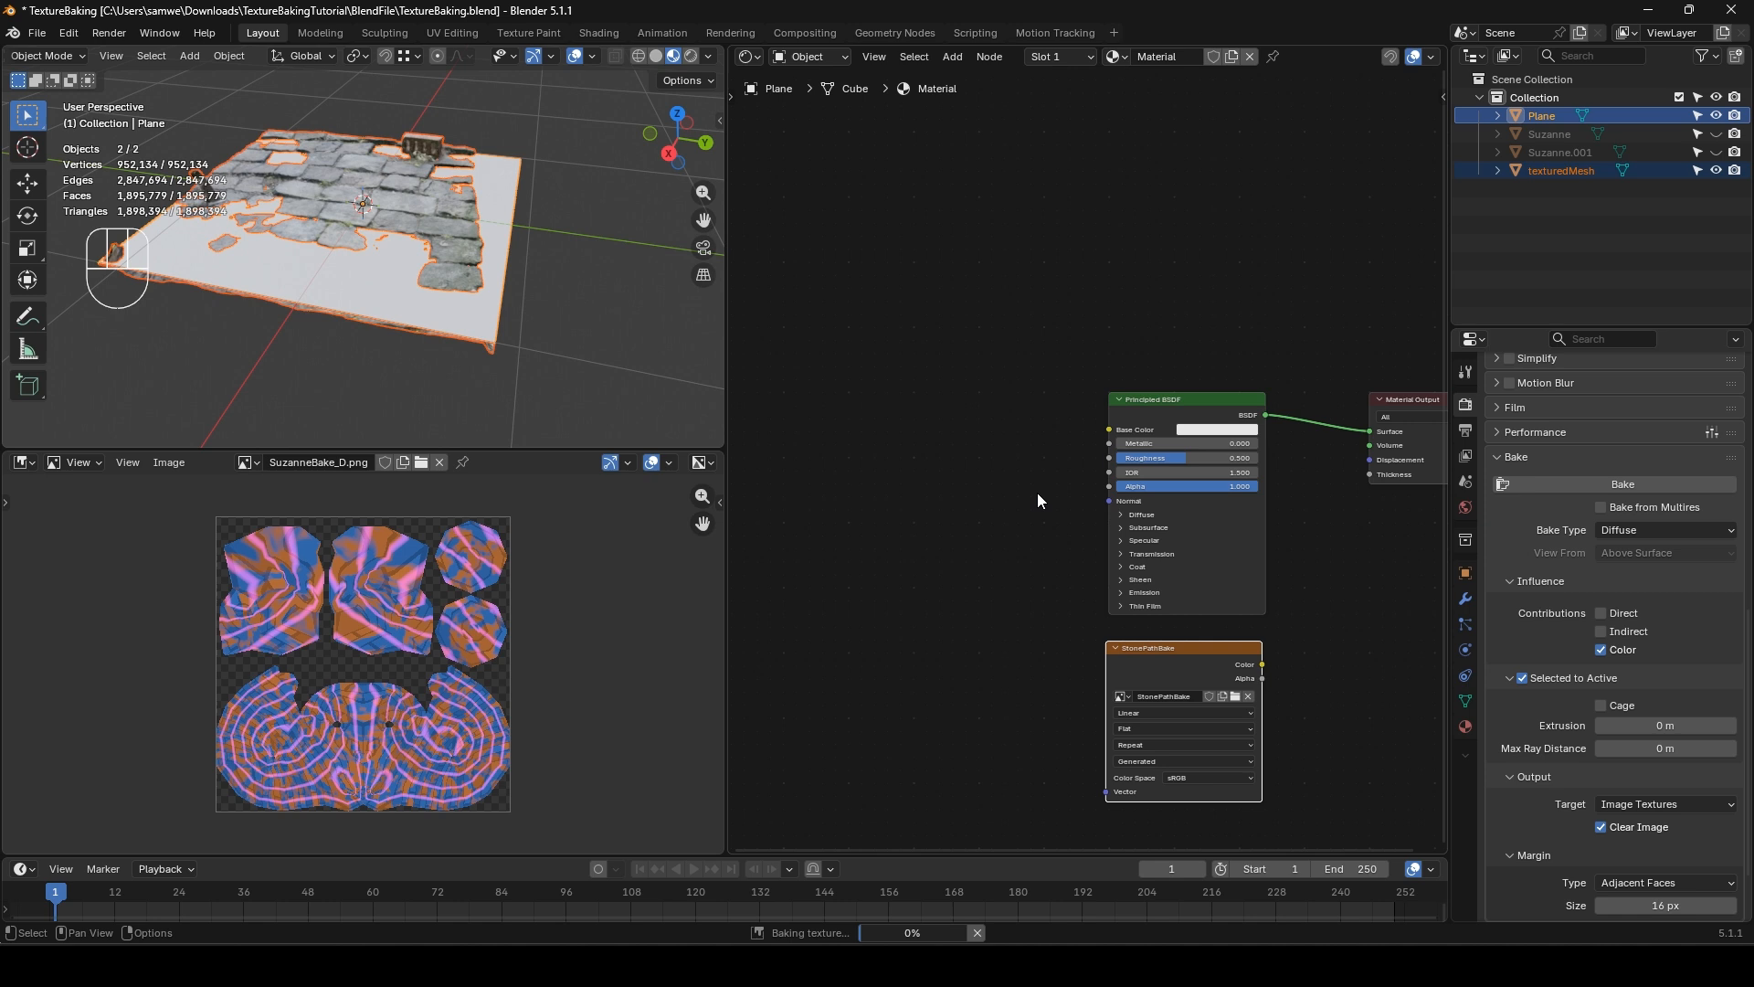
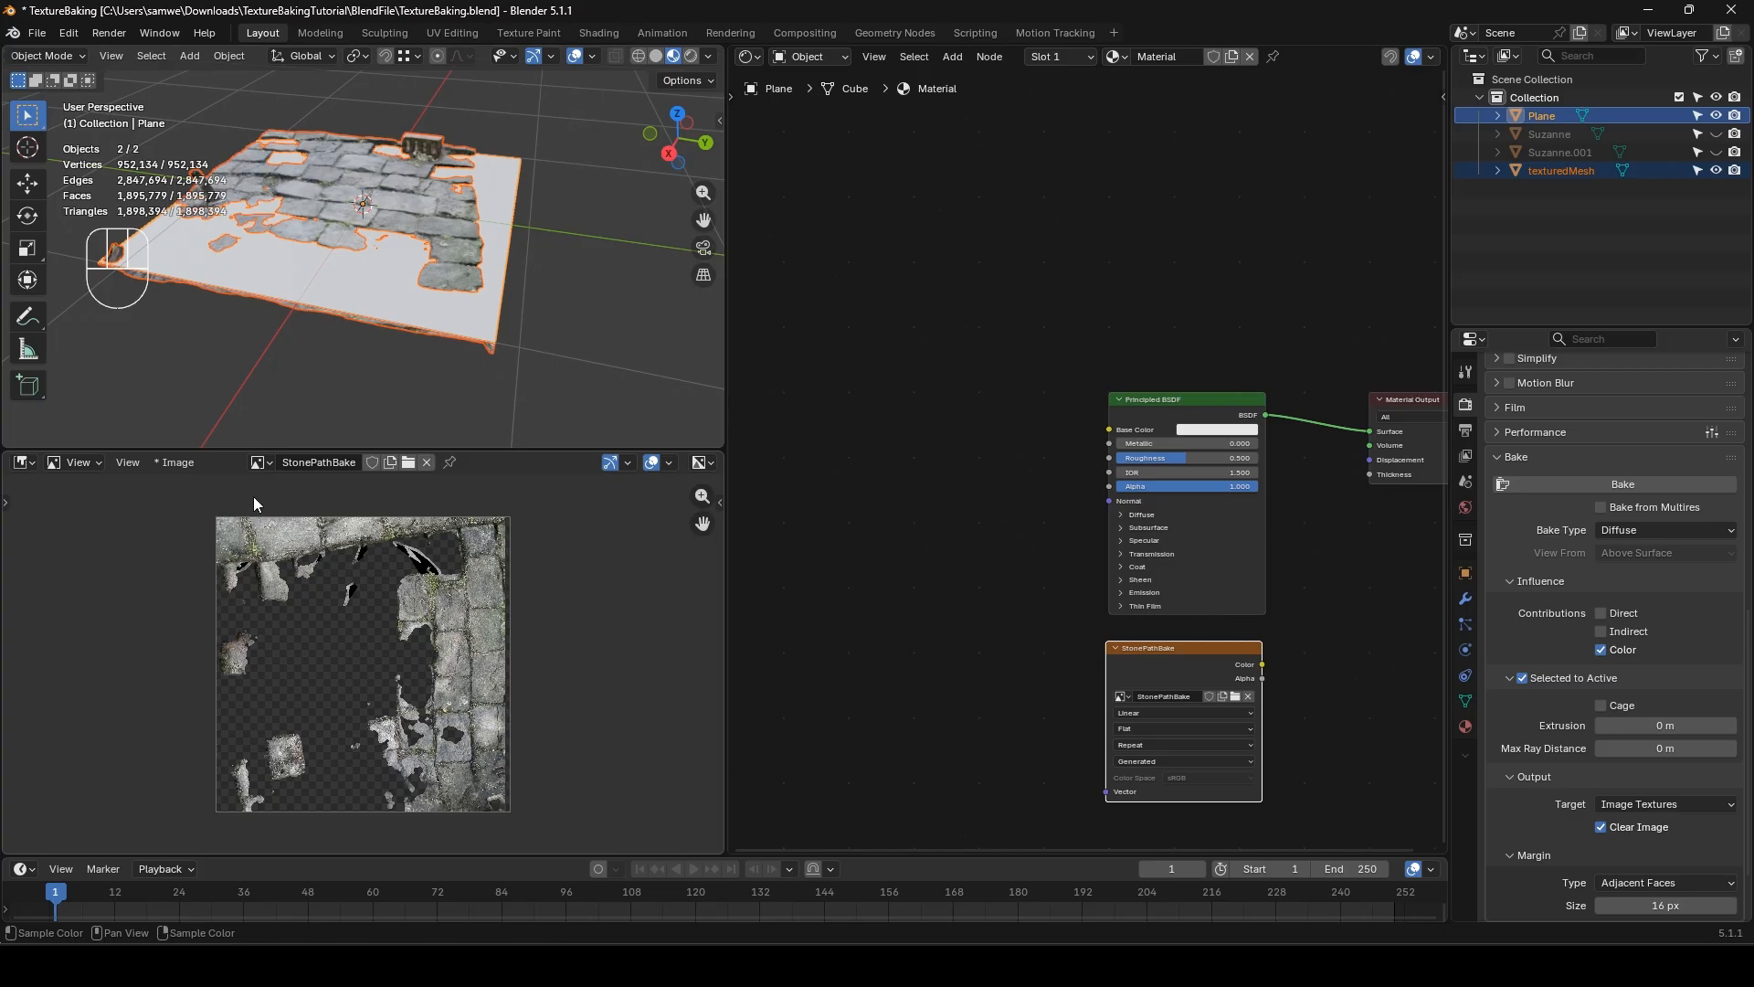
- Select only the plane and raise it about 0.15 m along Z above the stone scan
{"action": "middle_click_drag", "start_coordinate": [304, 95], "coordinate": [446, 267]}
{"action": "scroll", "coordinate": [504, 283], "scroll_direction": "down", "scroll_amount": 2}
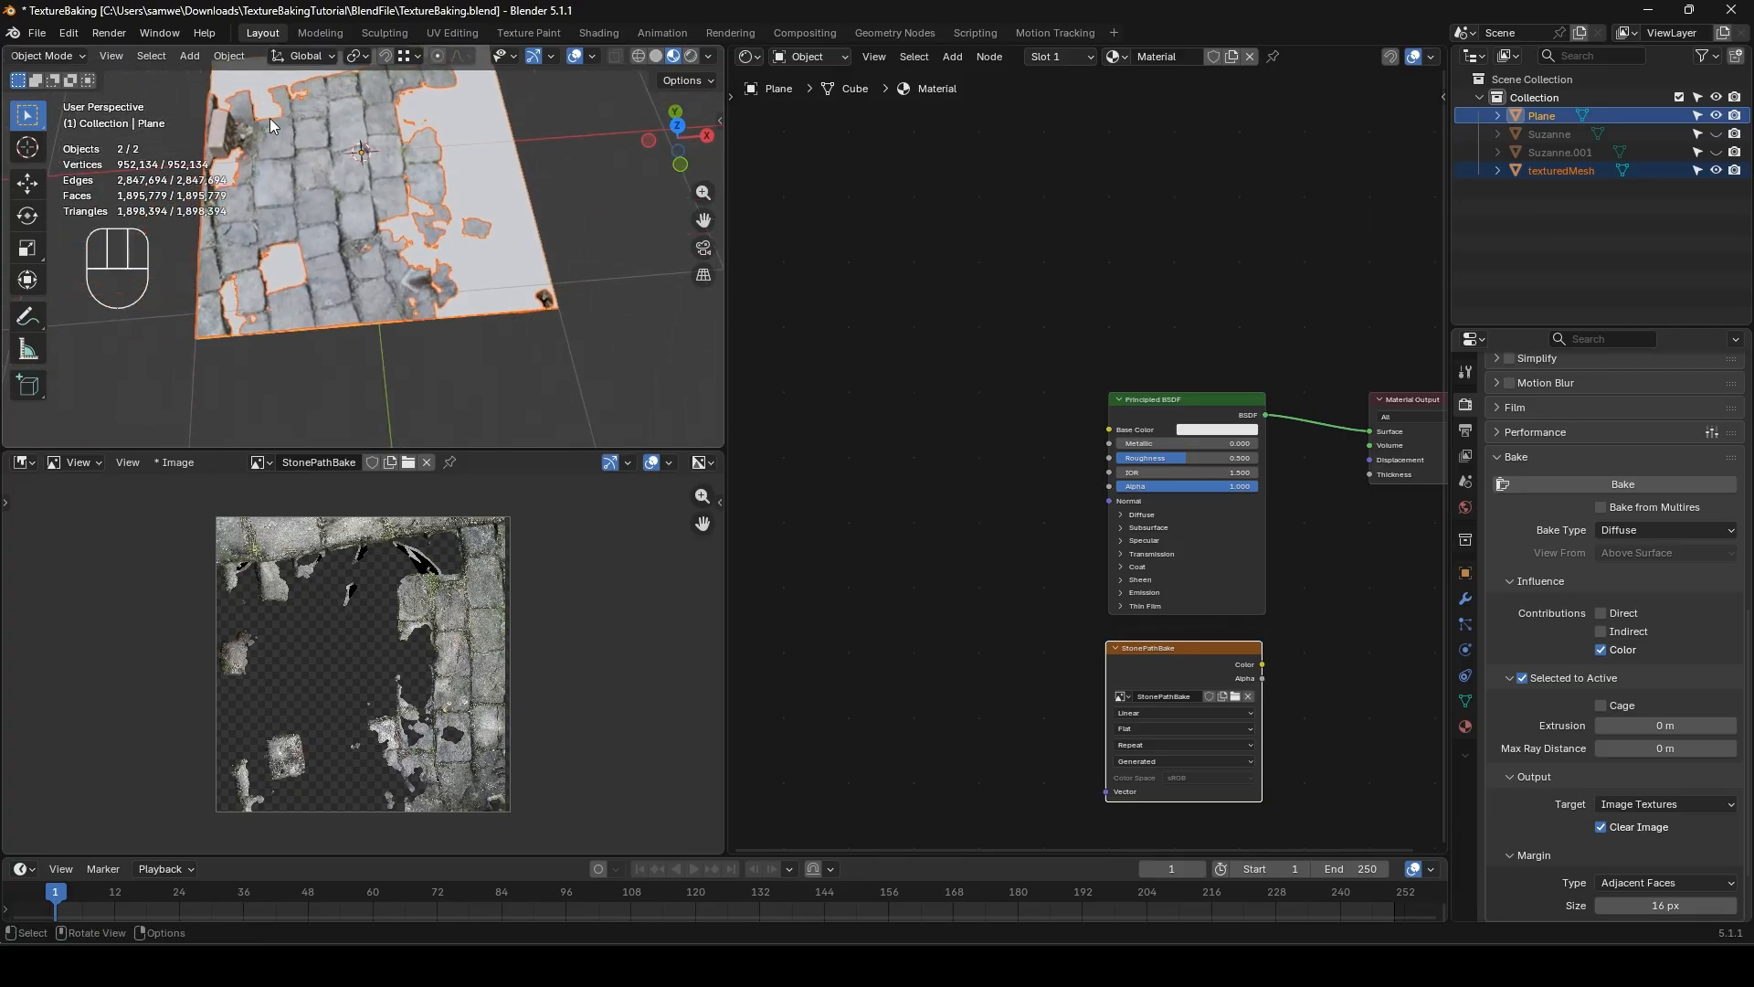
{"action": "middle_click_drag", "start_coordinate": [462, 268], "coordinate": [468, 347], "text": "shift"}
{"action": "middle_click_drag", "start_coordinate": [468, 351], "coordinate": [506, 284]}
{"action": "left_click", "coordinate": [495, 227]}
{"action": "key", "text": "g"}
{"action": "key", "text": "z"}
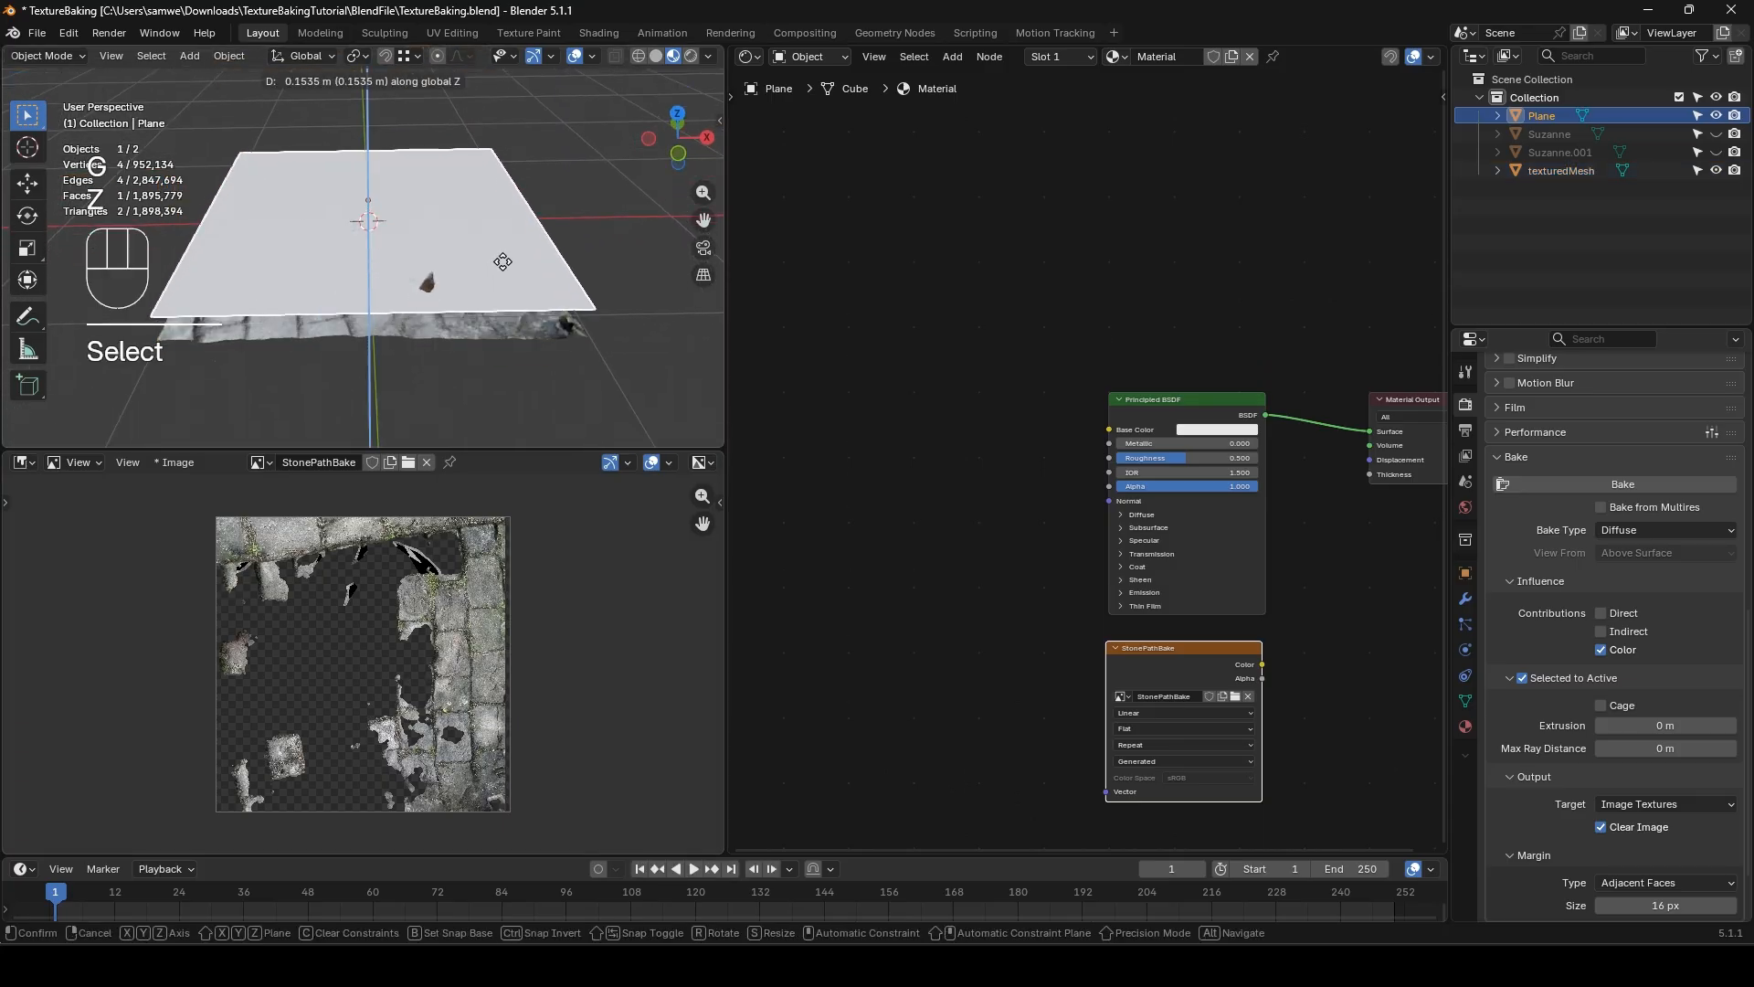
{"action": "left_click", "coordinate": [503, 263]}
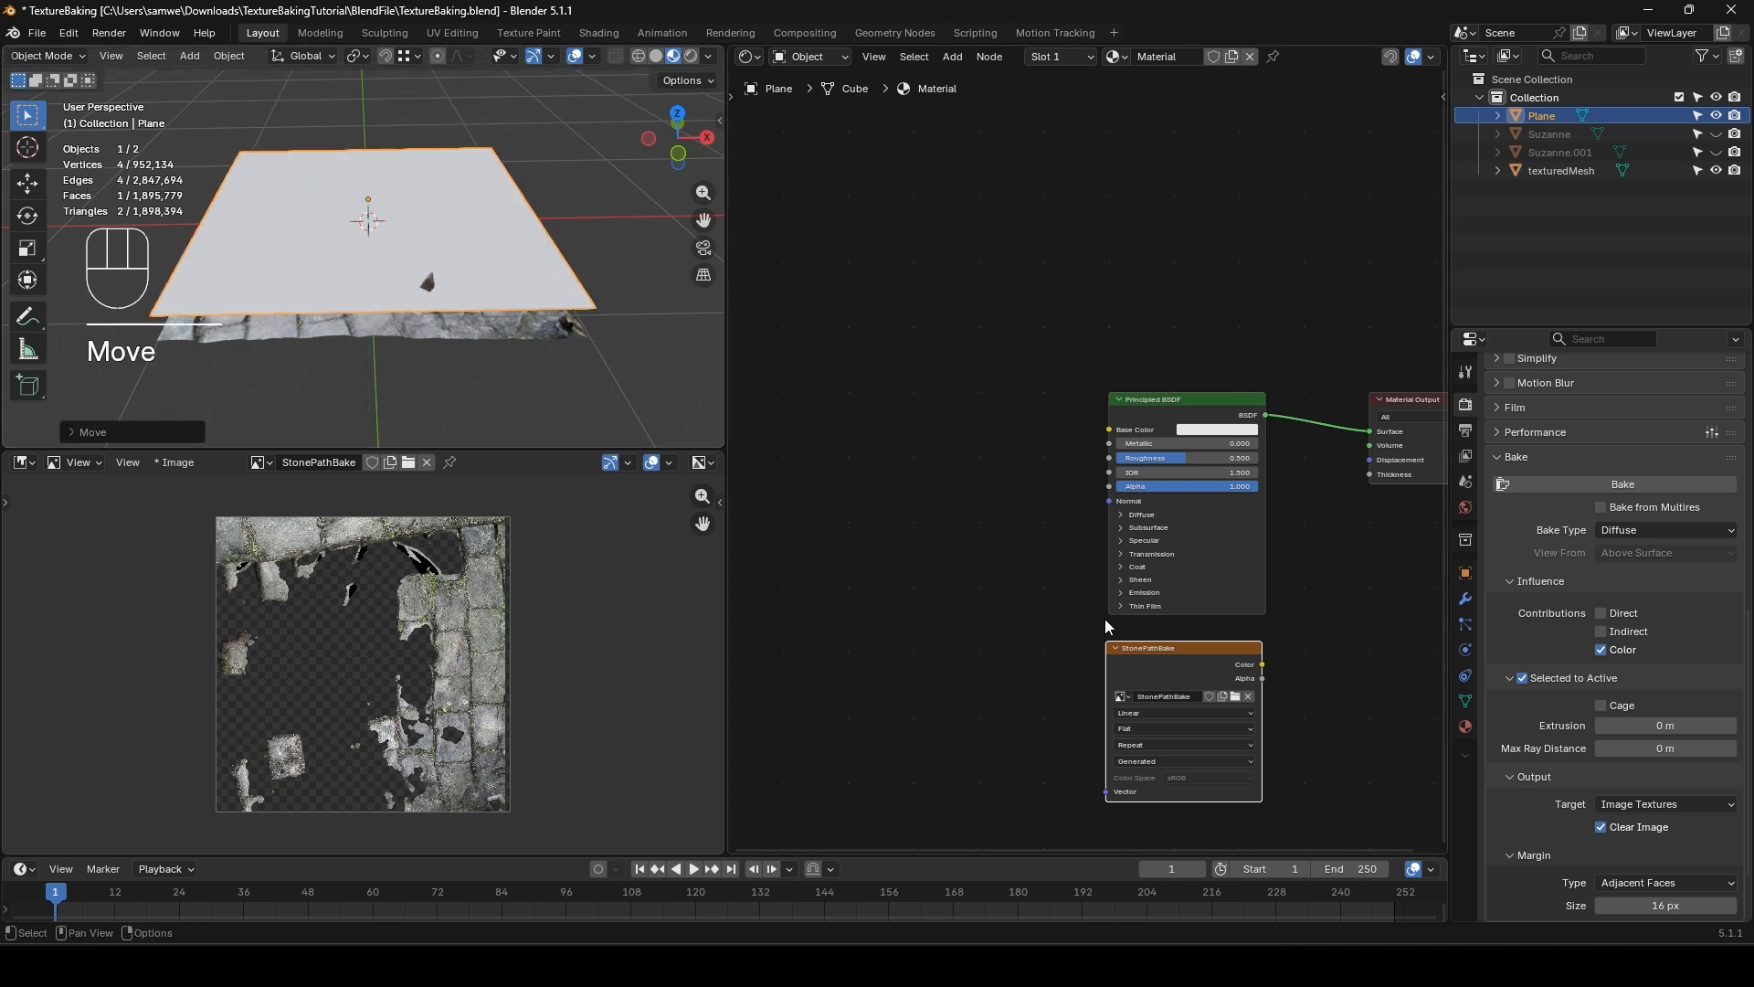
- Select the stone scan, add the plane as active object, and rebake the scan's diffuse color into the StonePathBake image
{"action": "left_click", "coordinate": [1173, 650]}
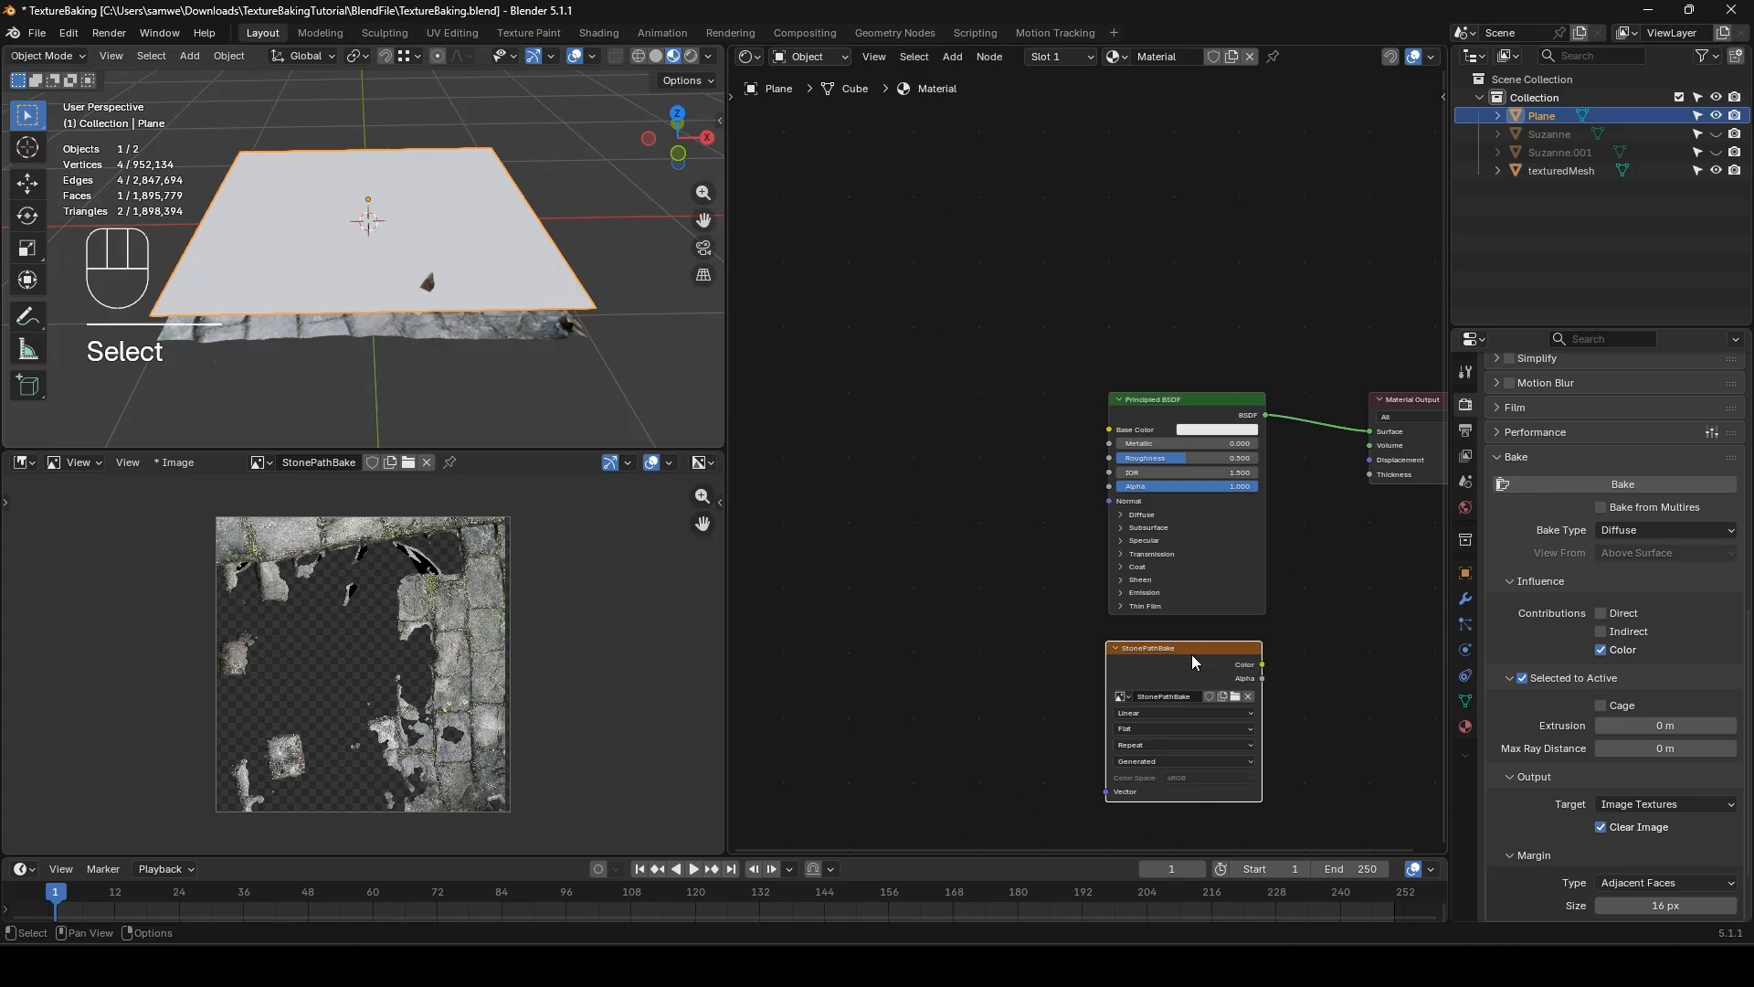
{"action": "left_click", "coordinate": [1623, 485]}
{"action": "left_click", "coordinate": [488, 326]}
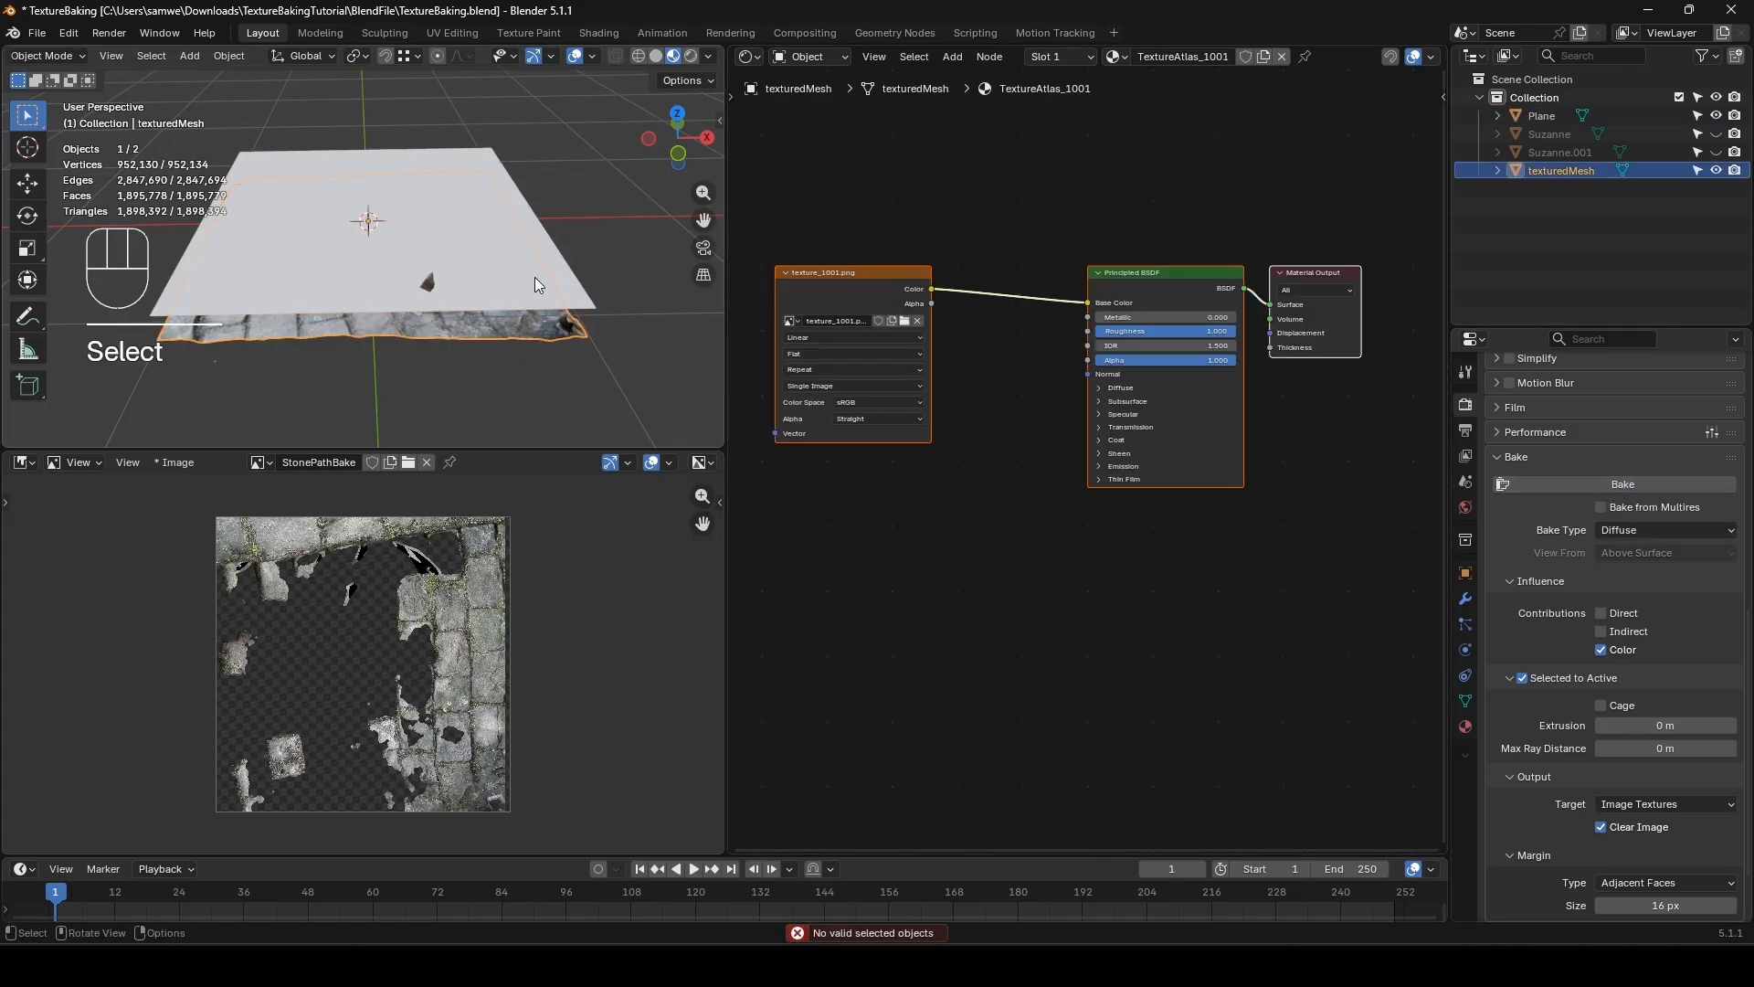
{"action": "left_click", "coordinate": [559, 272], "text": "shift"}
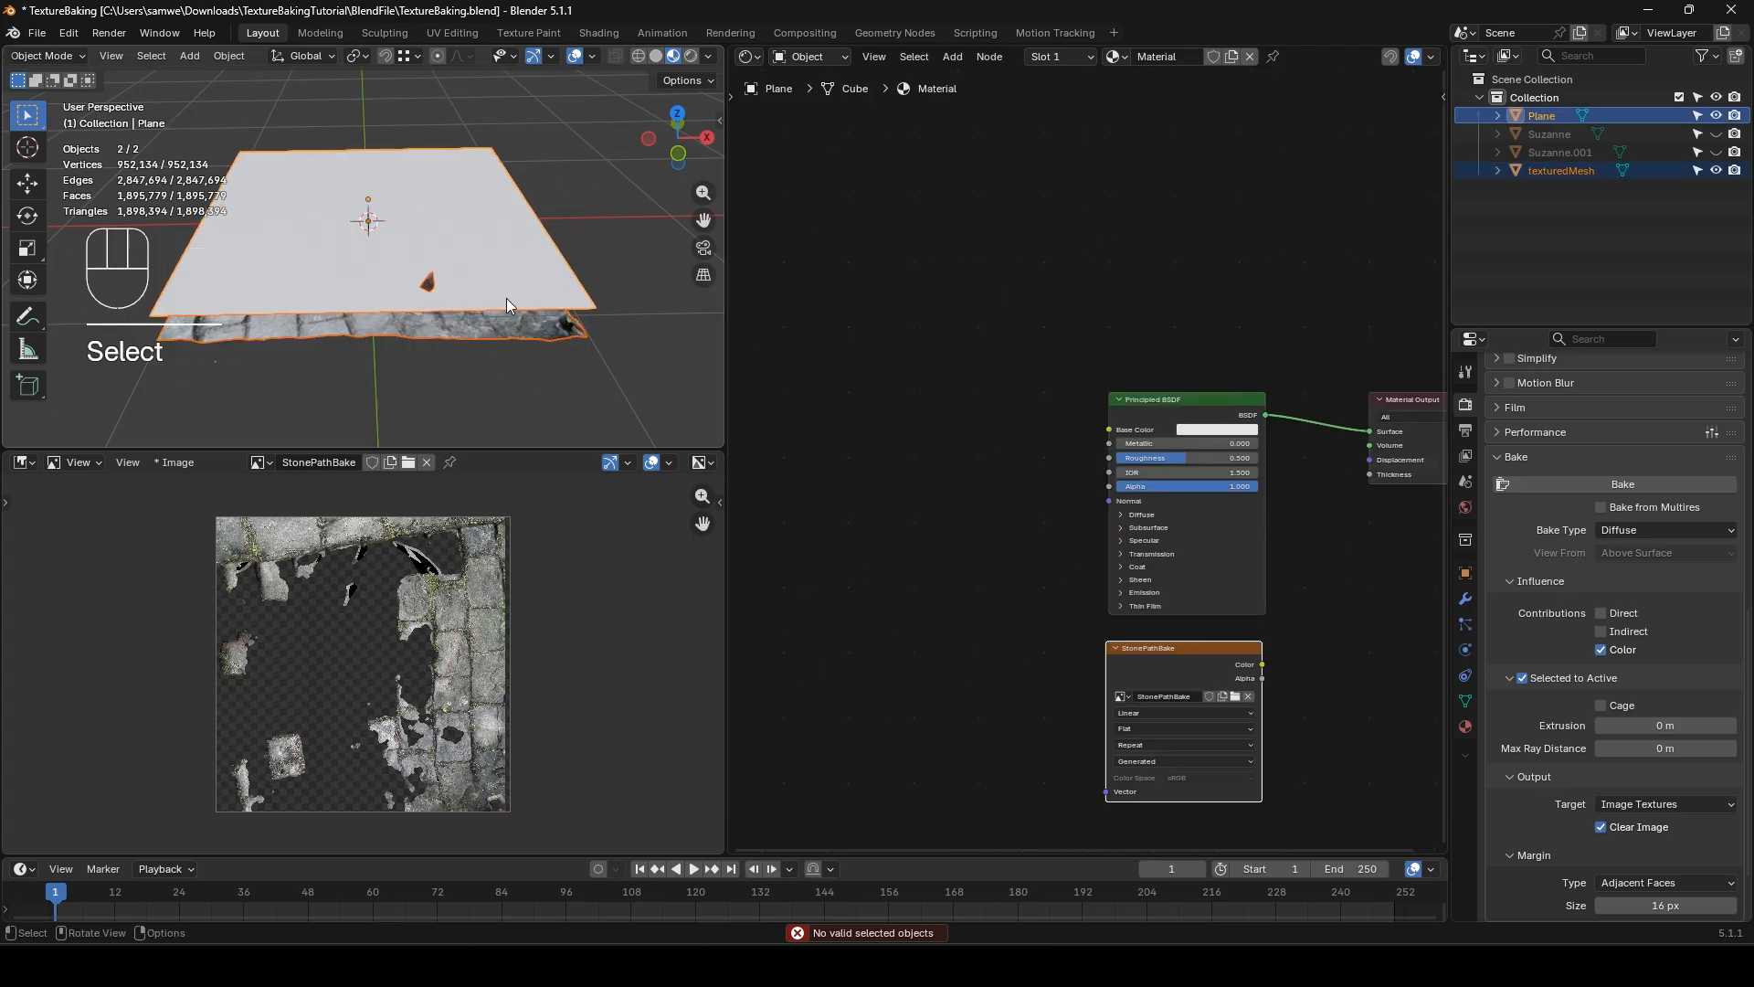
{"action": "left_click", "coordinate": [1198, 656]}
{"action": "left_click", "coordinate": [1605, 485]}
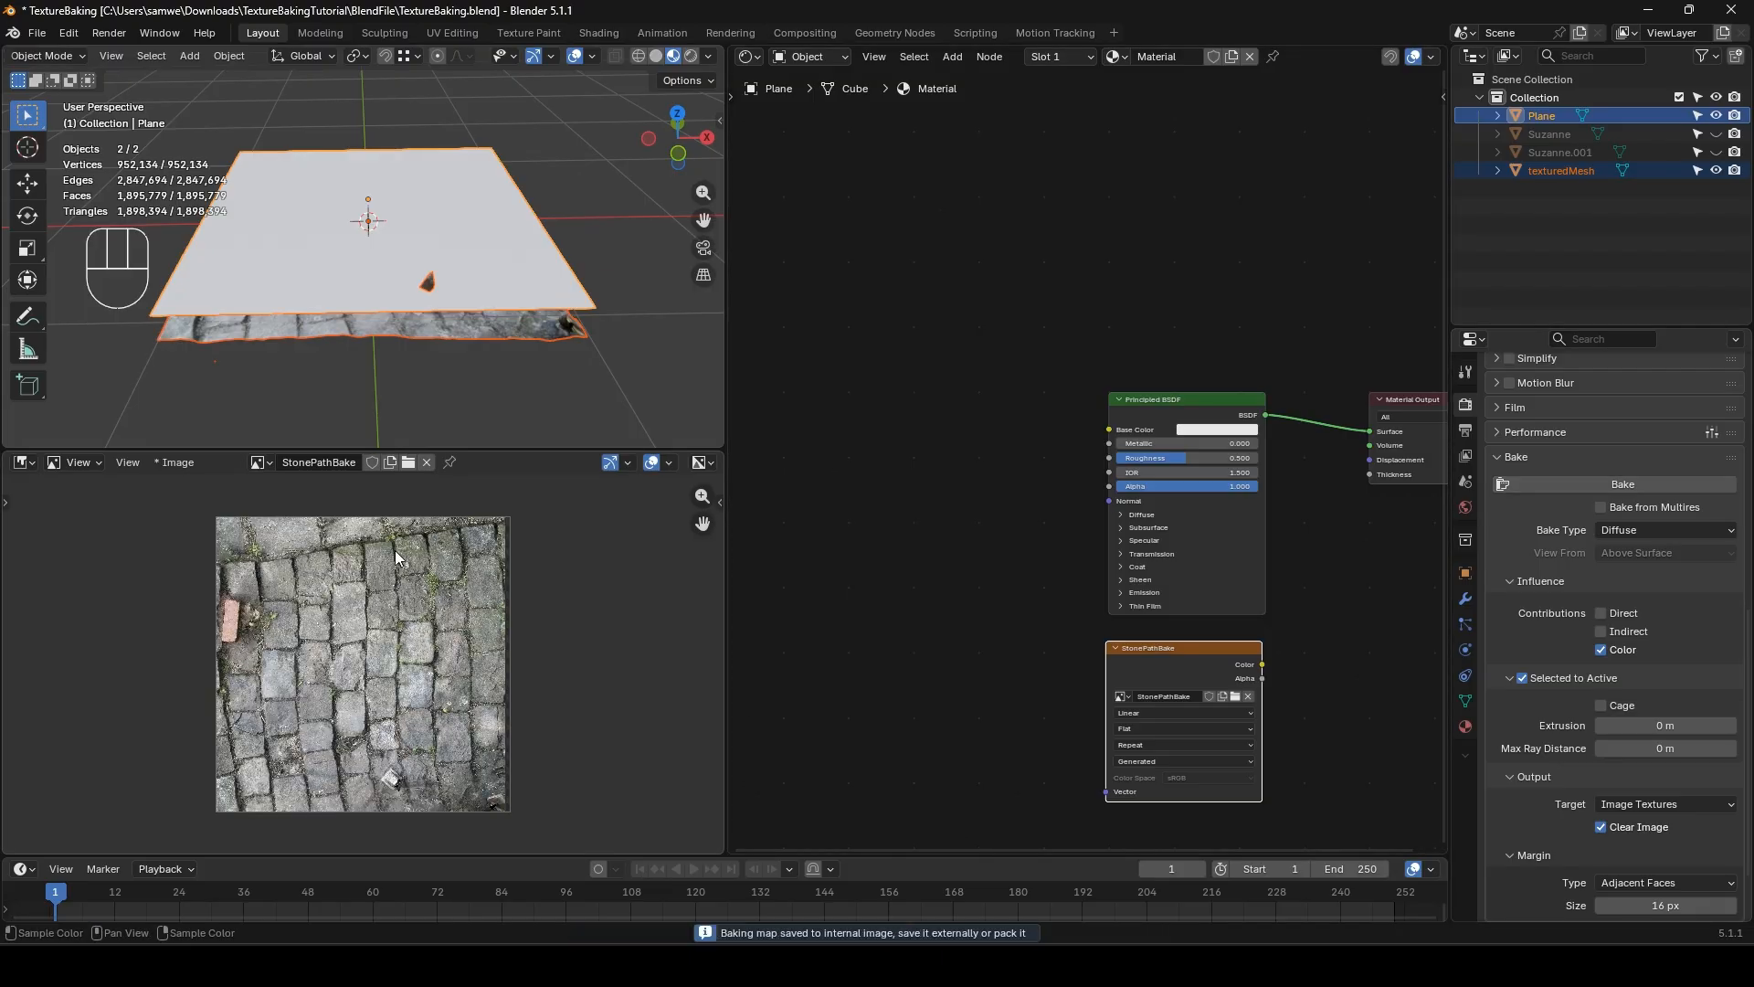
- Select only the plane and lower it slightly along Z toward the stone scan
{"action": "scroll", "coordinate": [417, 787], "scroll_direction": "up", "scroll_amount": 10}
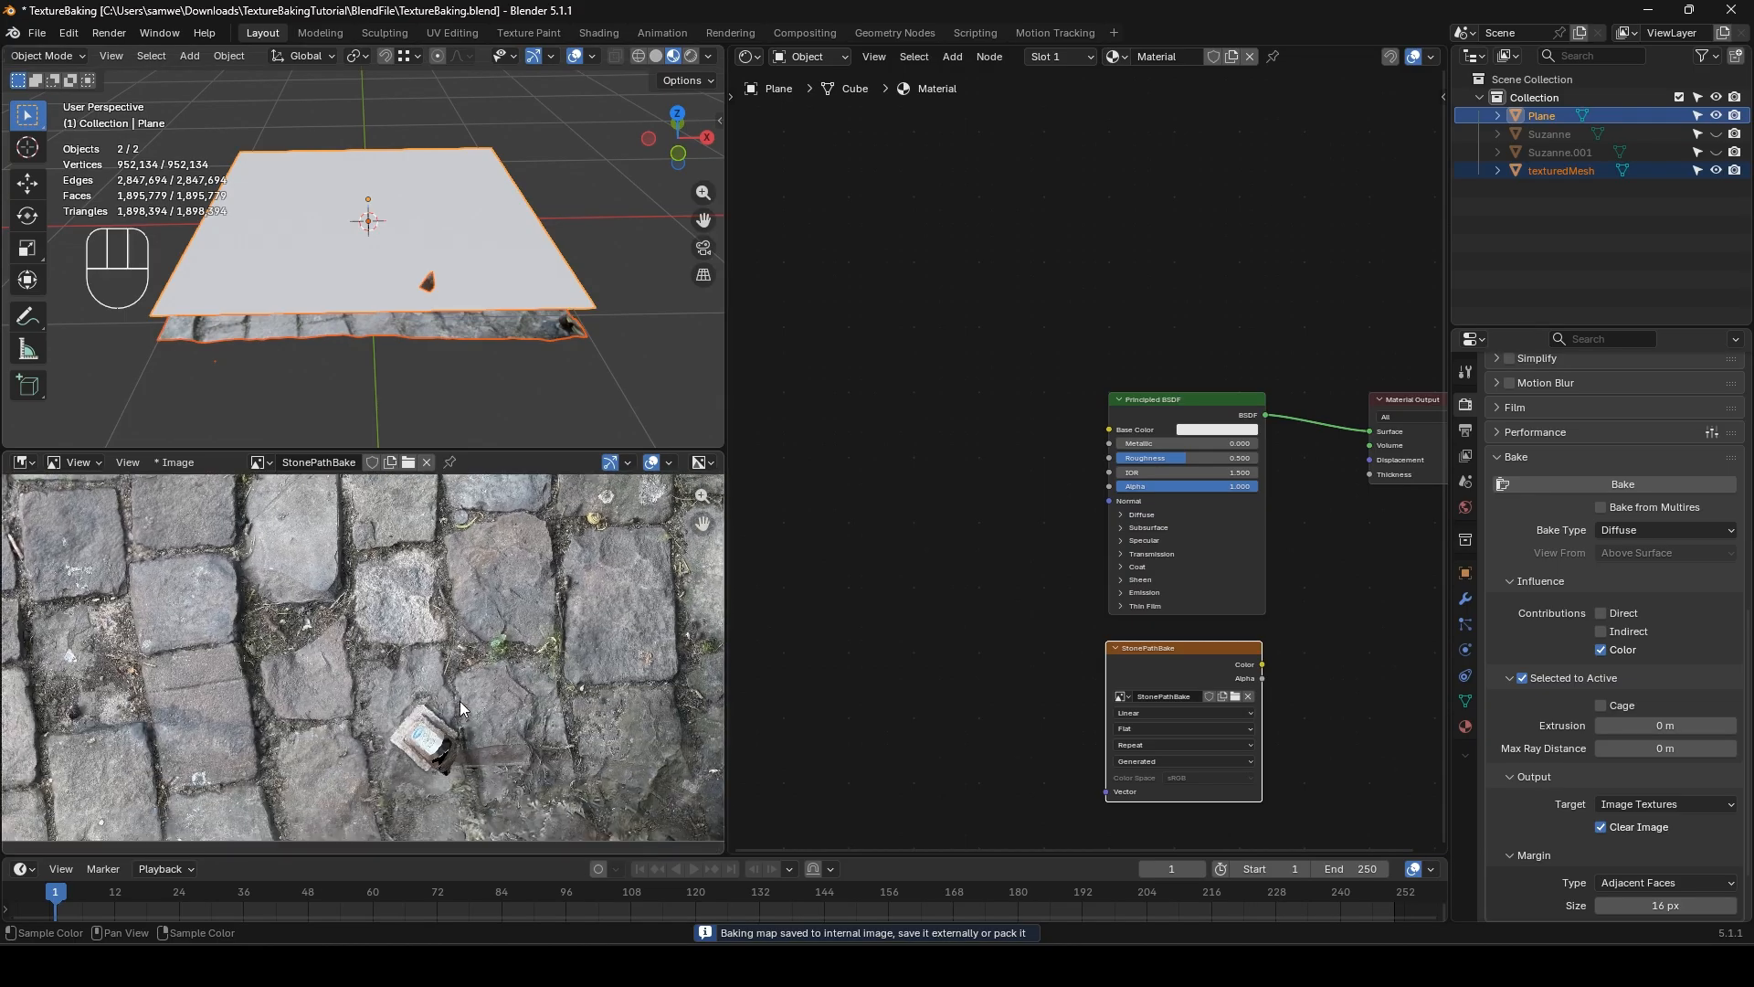
{"action": "scroll", "coordinate": [429, 653], "scroll_direction": "up", "scroll_amount": 3}
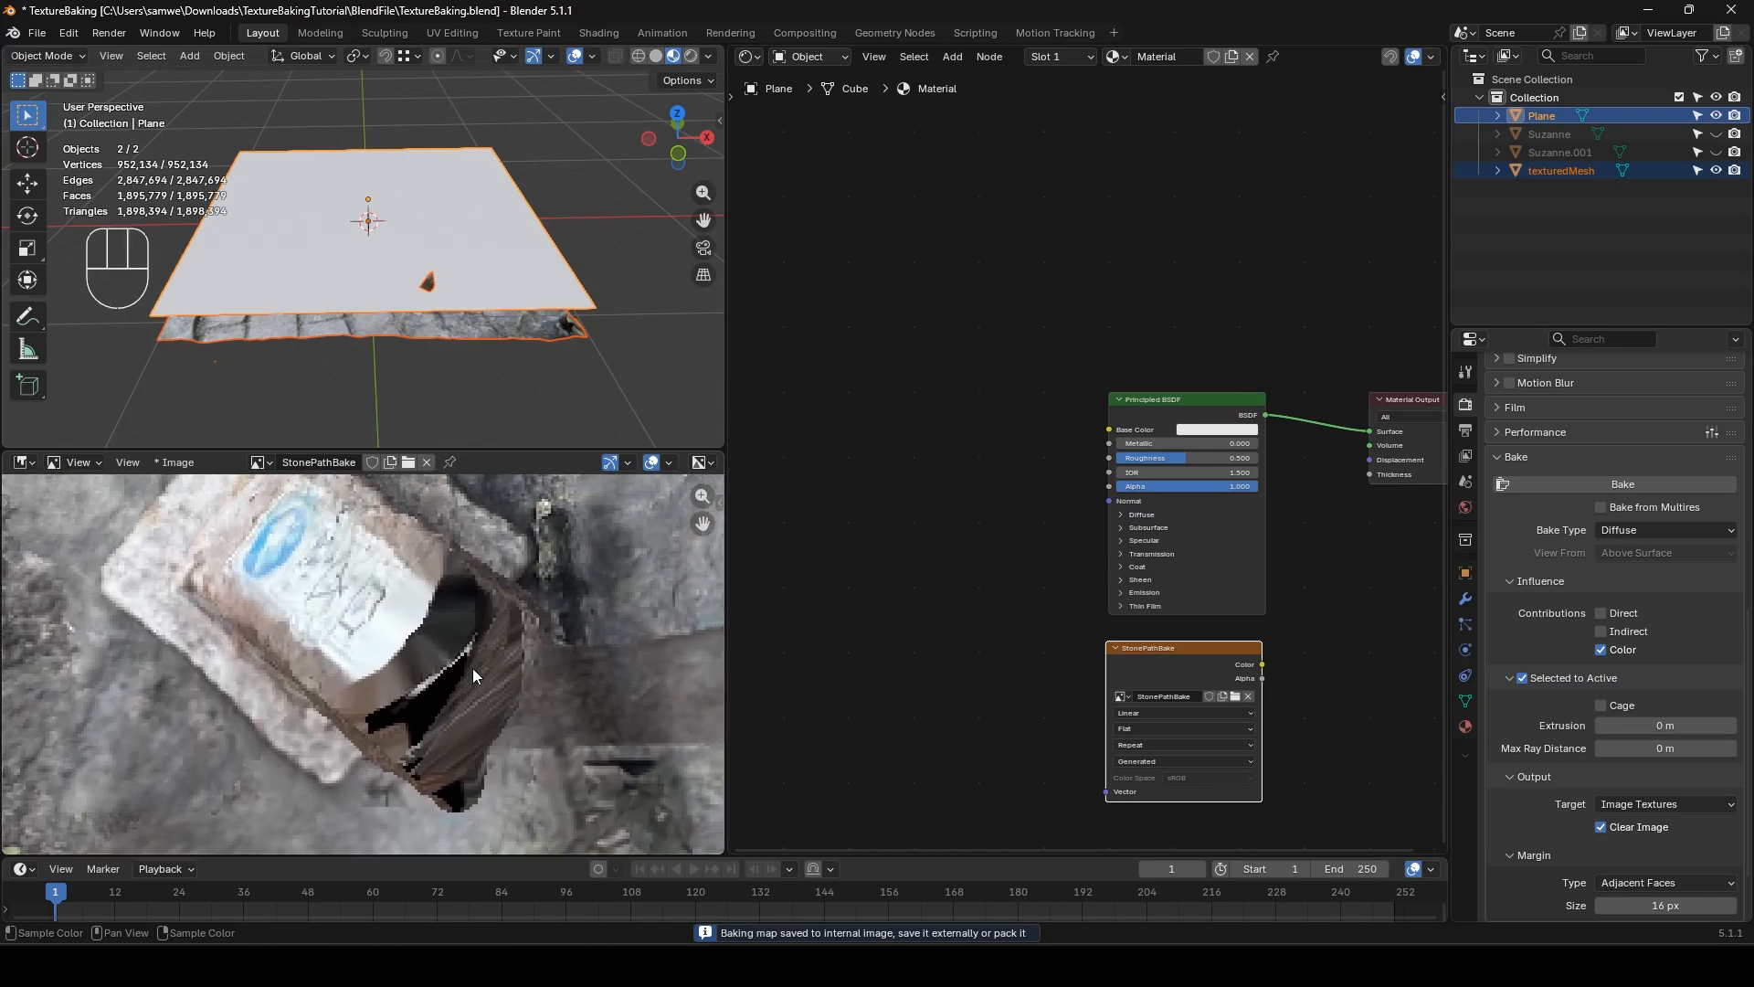
{"action": "scroll", "coordinate": [464, 767], "scroll_direction": "down", "scroll_amount": 2}
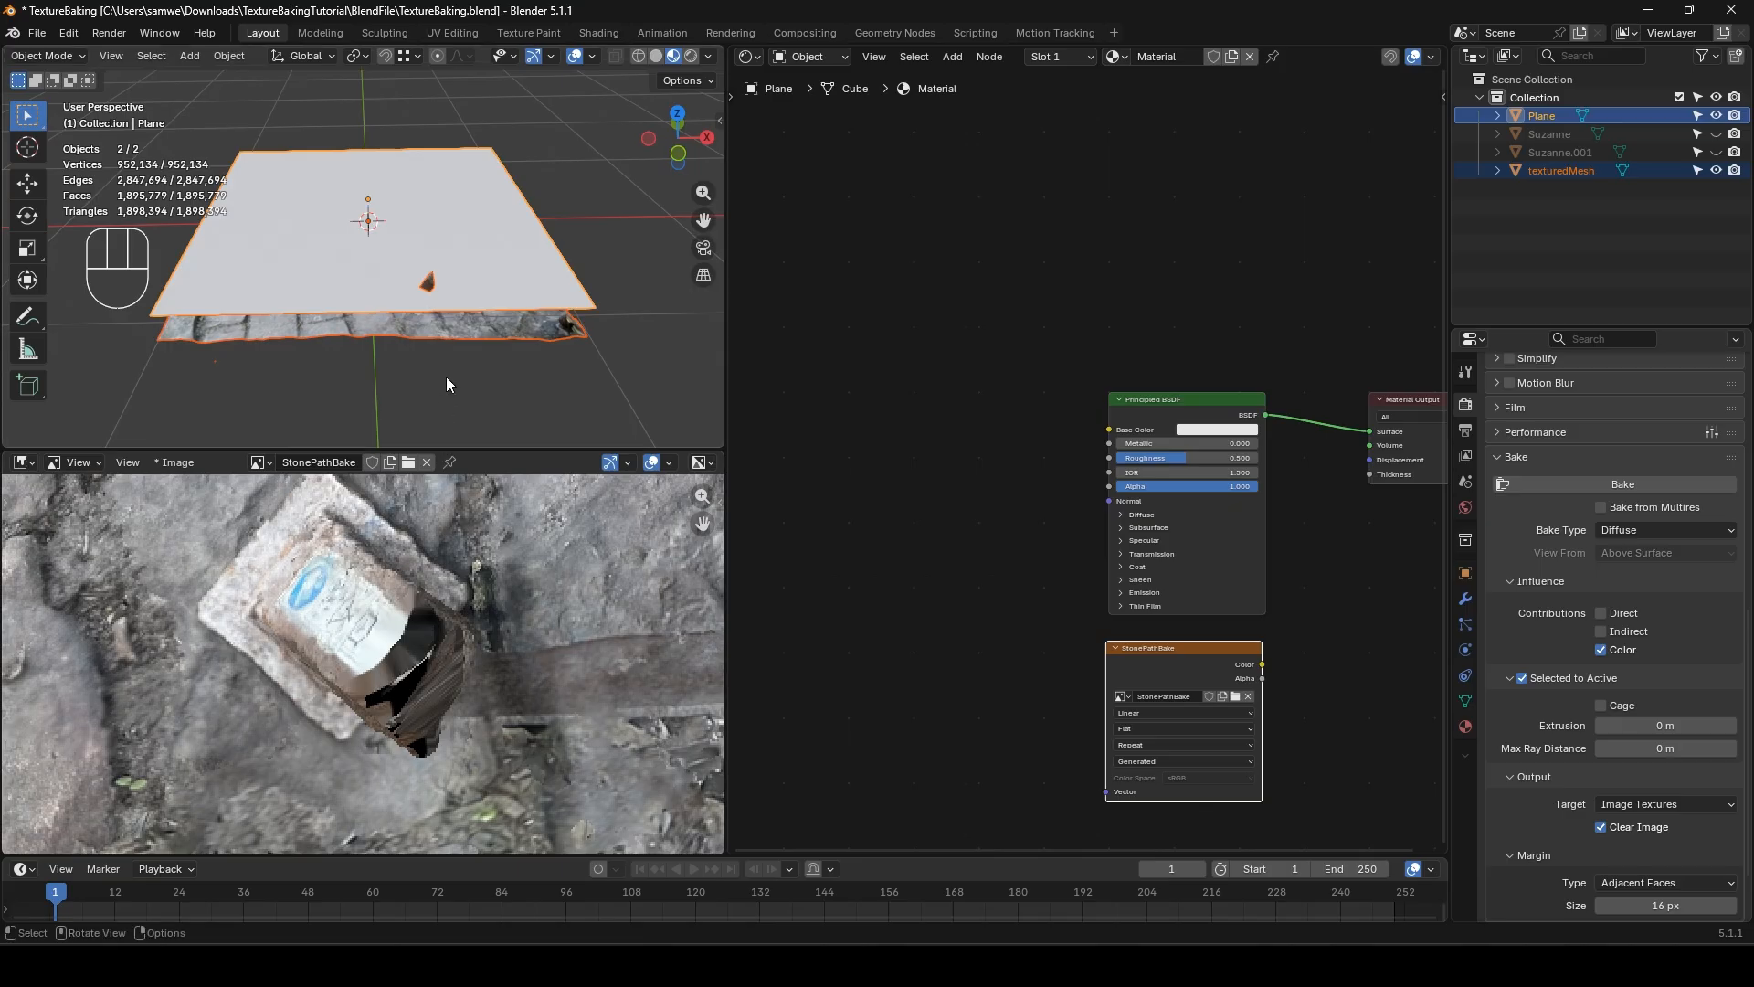
{"action": "left_click", "coordinate": [479, 262]}
{"action": "key", "text": "g"}
{"action": "key", "text": "z"}
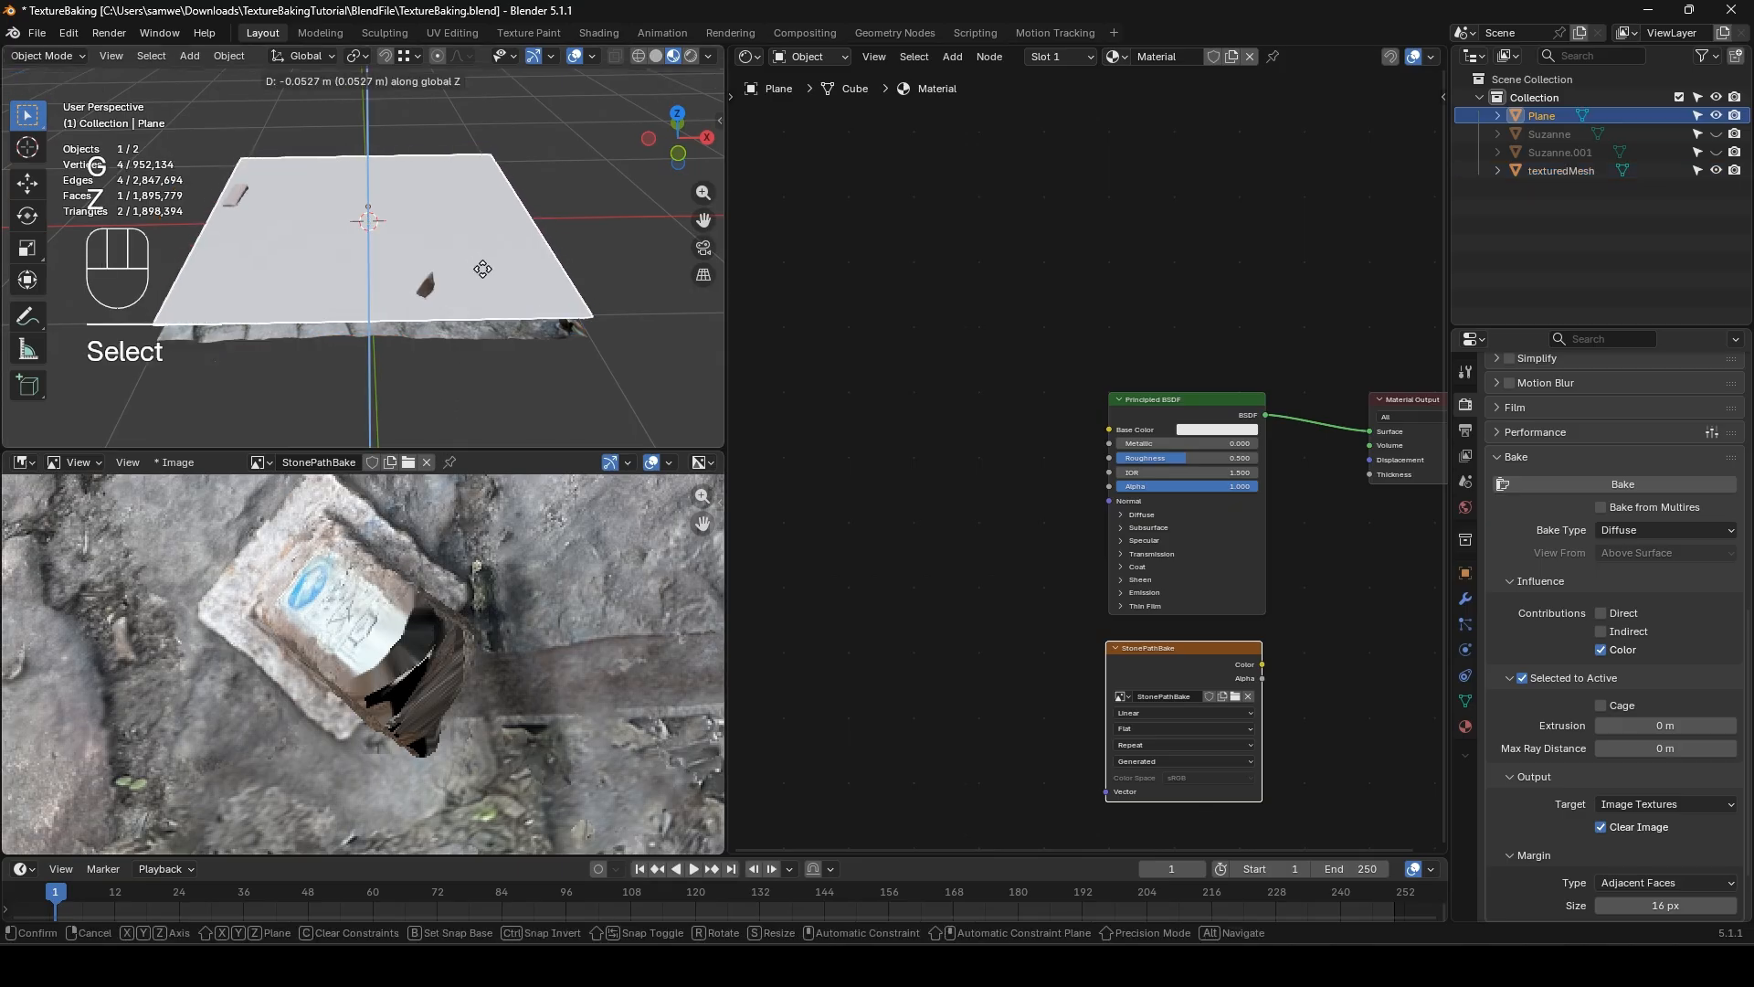
{"action": "left_click", "coordinate": [484, 274]}
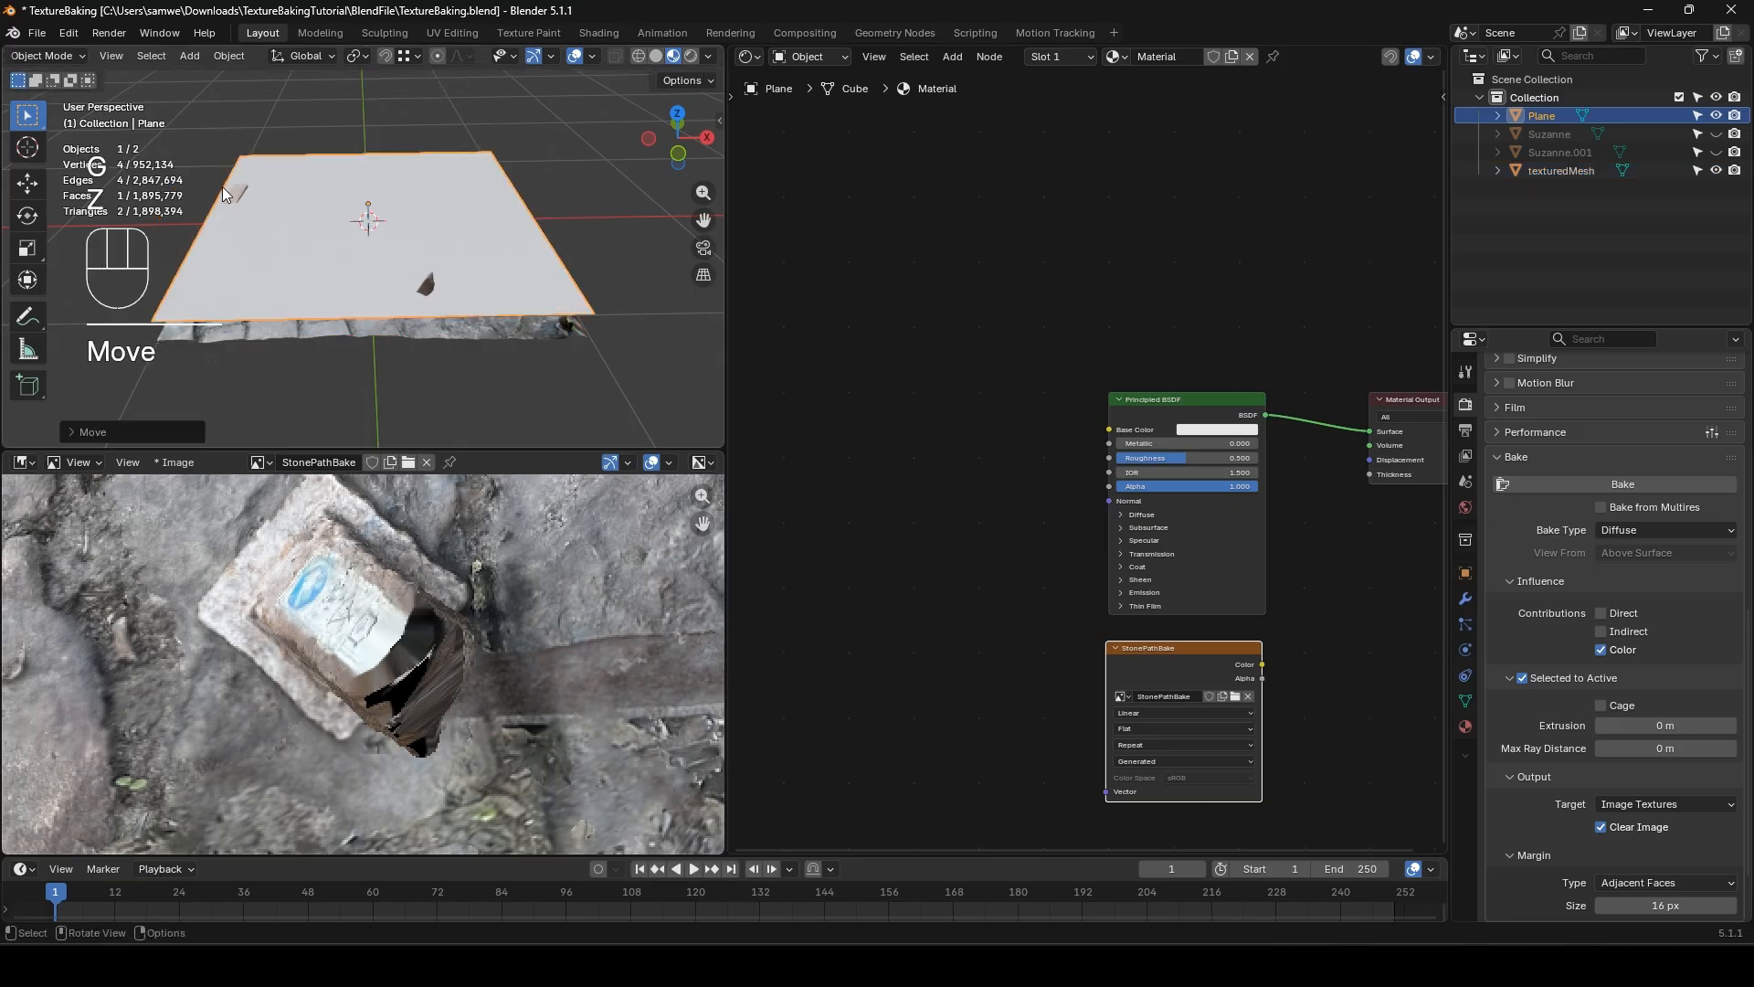
- Bake the diffuse color from texturedMesh onto the plane's StonePathBake image using Selected to Active
{"action": "left_click", "coordinate": [398, 331]}
{"action": "left_click", "coordinate": [566, 270], "text": "shift"}
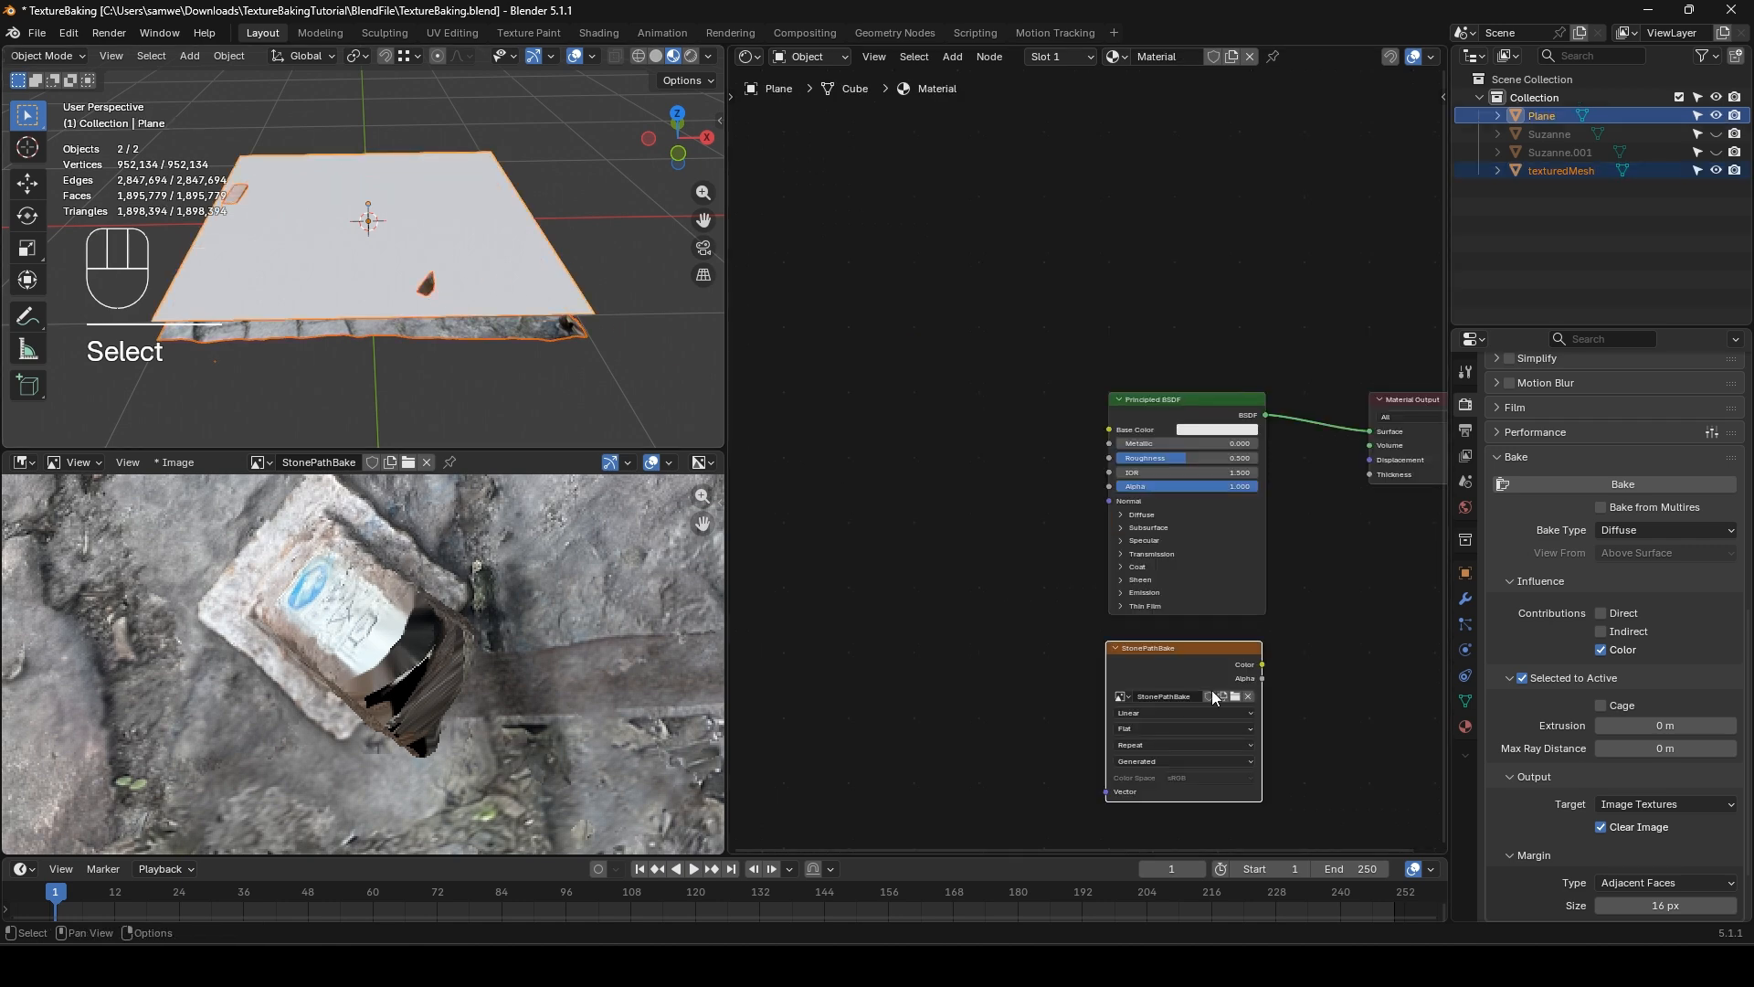
{"action": "left_click", "coordinate": [1591, 484]}
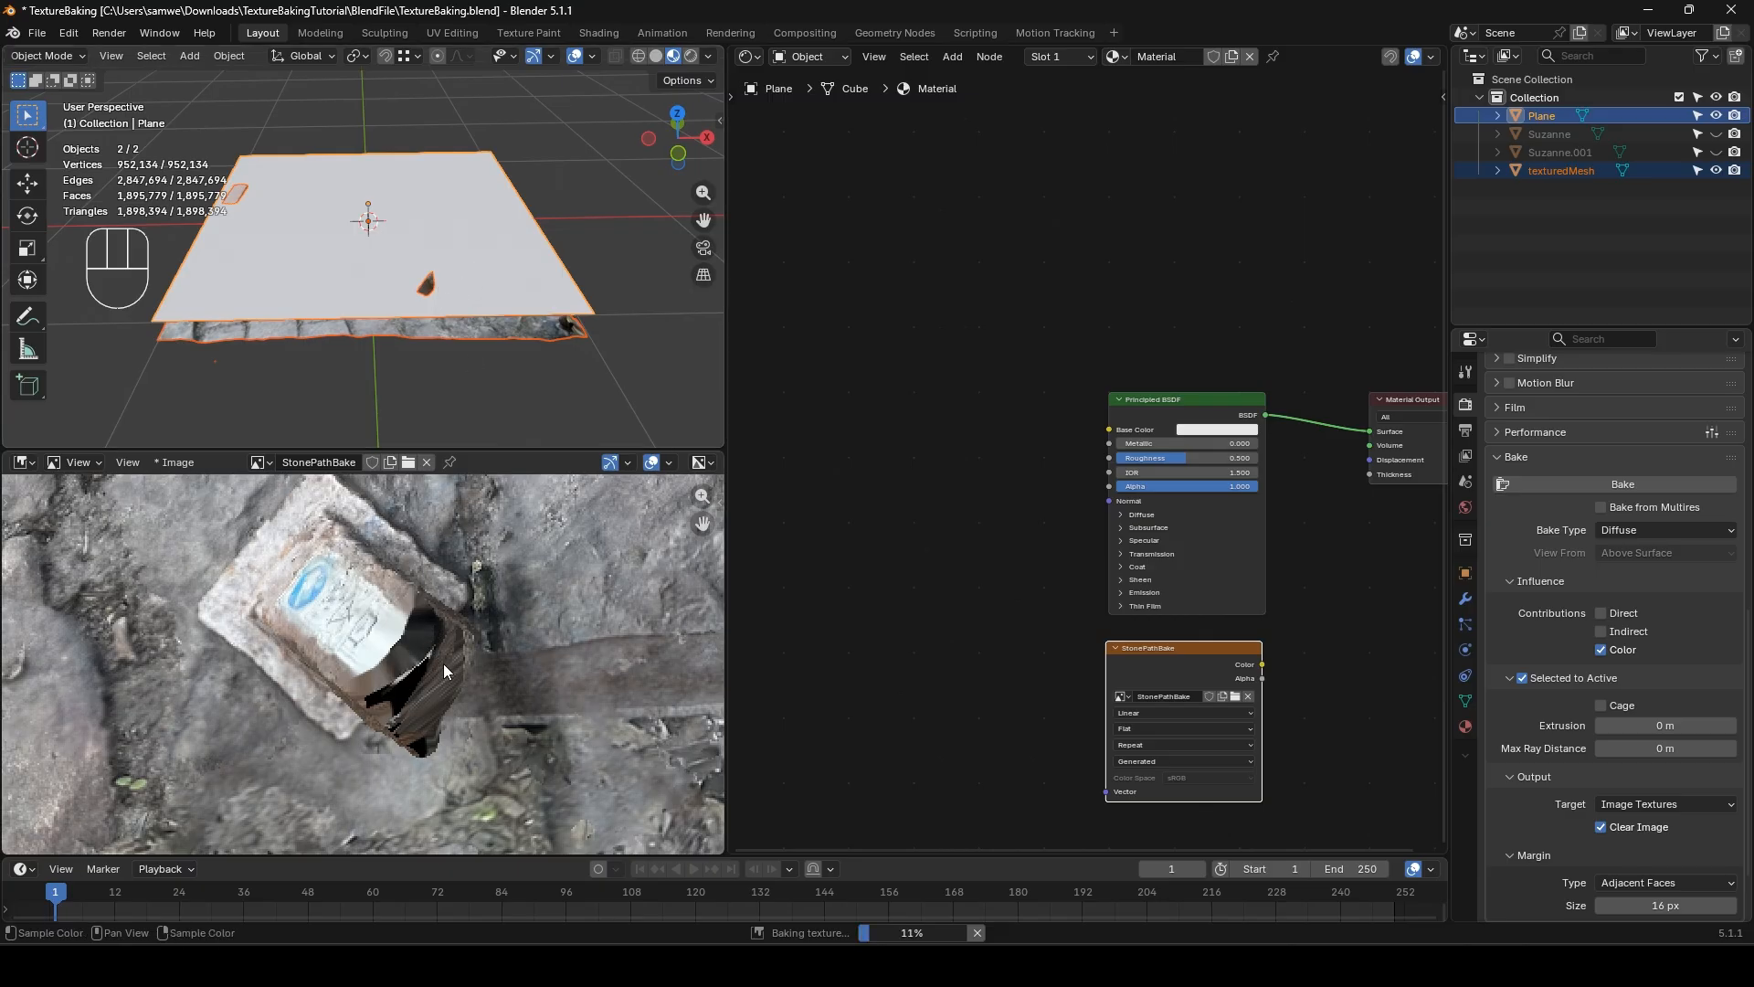
{"action": "scroll", "coordinate": [377, 661], "scroll_direction": "down", "scroll_amount": 7}
{"action": "middle_click_drag", "start_coordinate": [219, 543], "coordinate": [377, 619]}
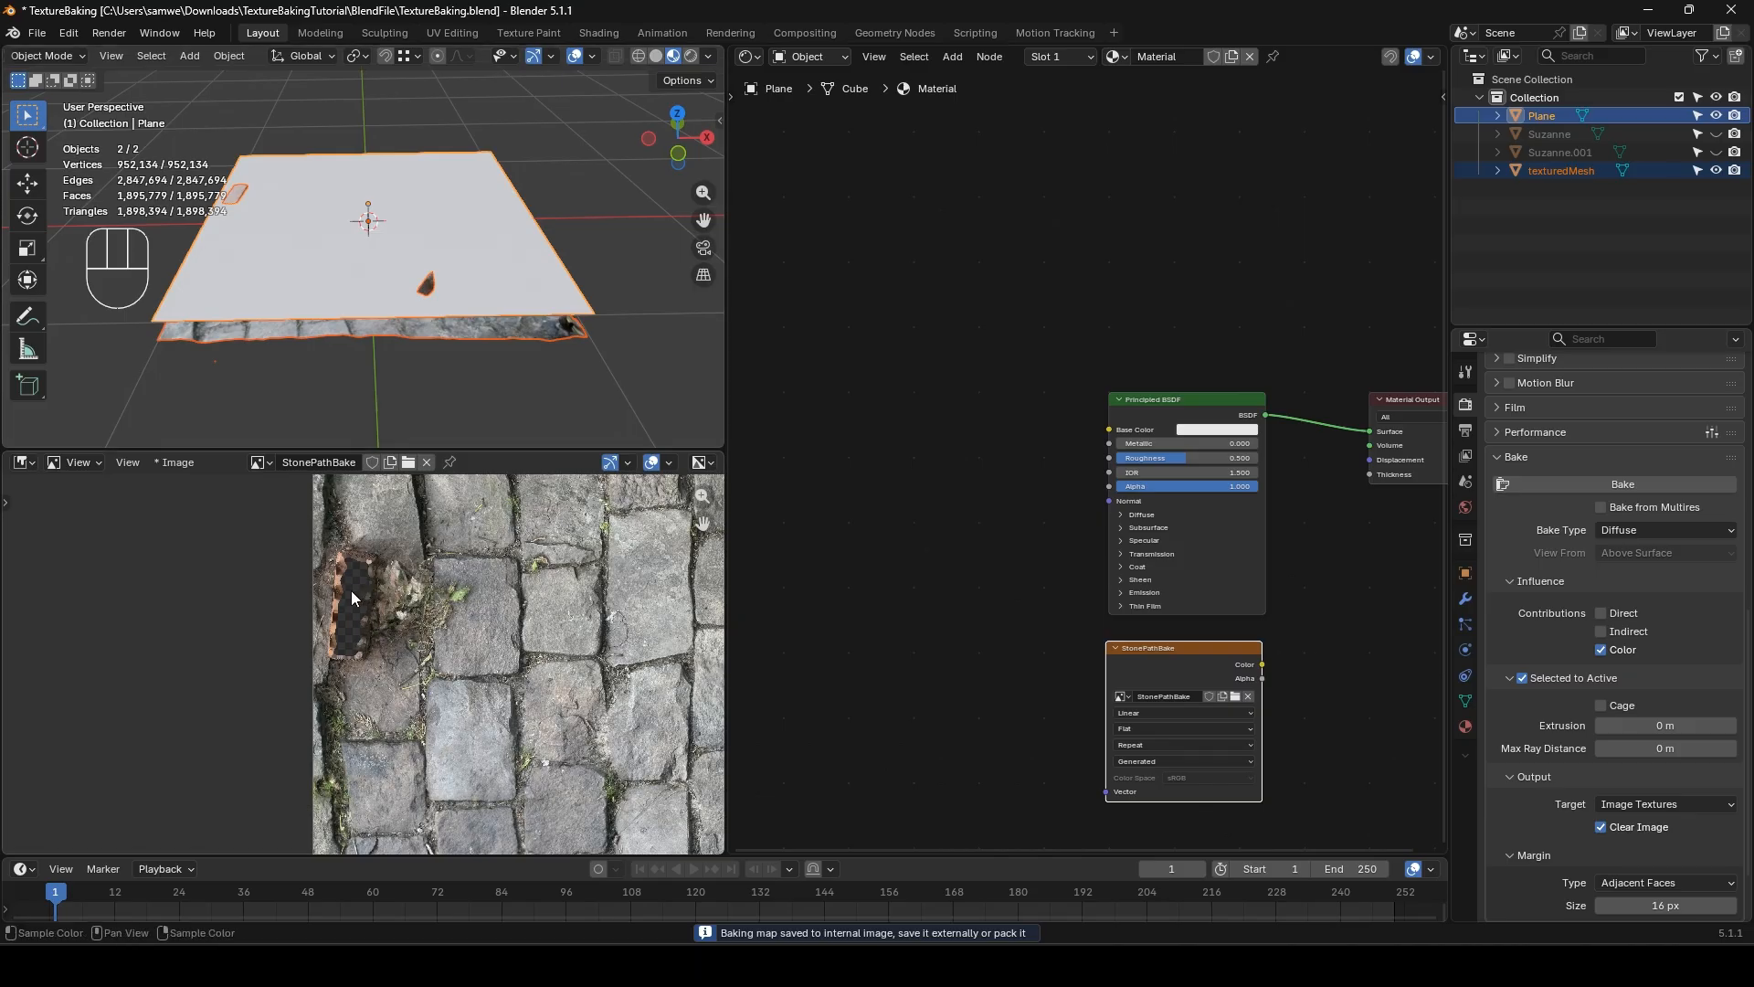
- Raise only the plane along the Z axis until it sits clear above the whole cobblestone mesh
{"action": "left_click", "coordinate": [466, 283]}
{"action": "middle_click_drag", "start_coordinate": [474, 287], "coordinate": [451, 287]}
{"action": "key", "text": "g"}
{"action": "key", "text": "z"}
{"action": "left_click", "coordinate": [517, 363]}
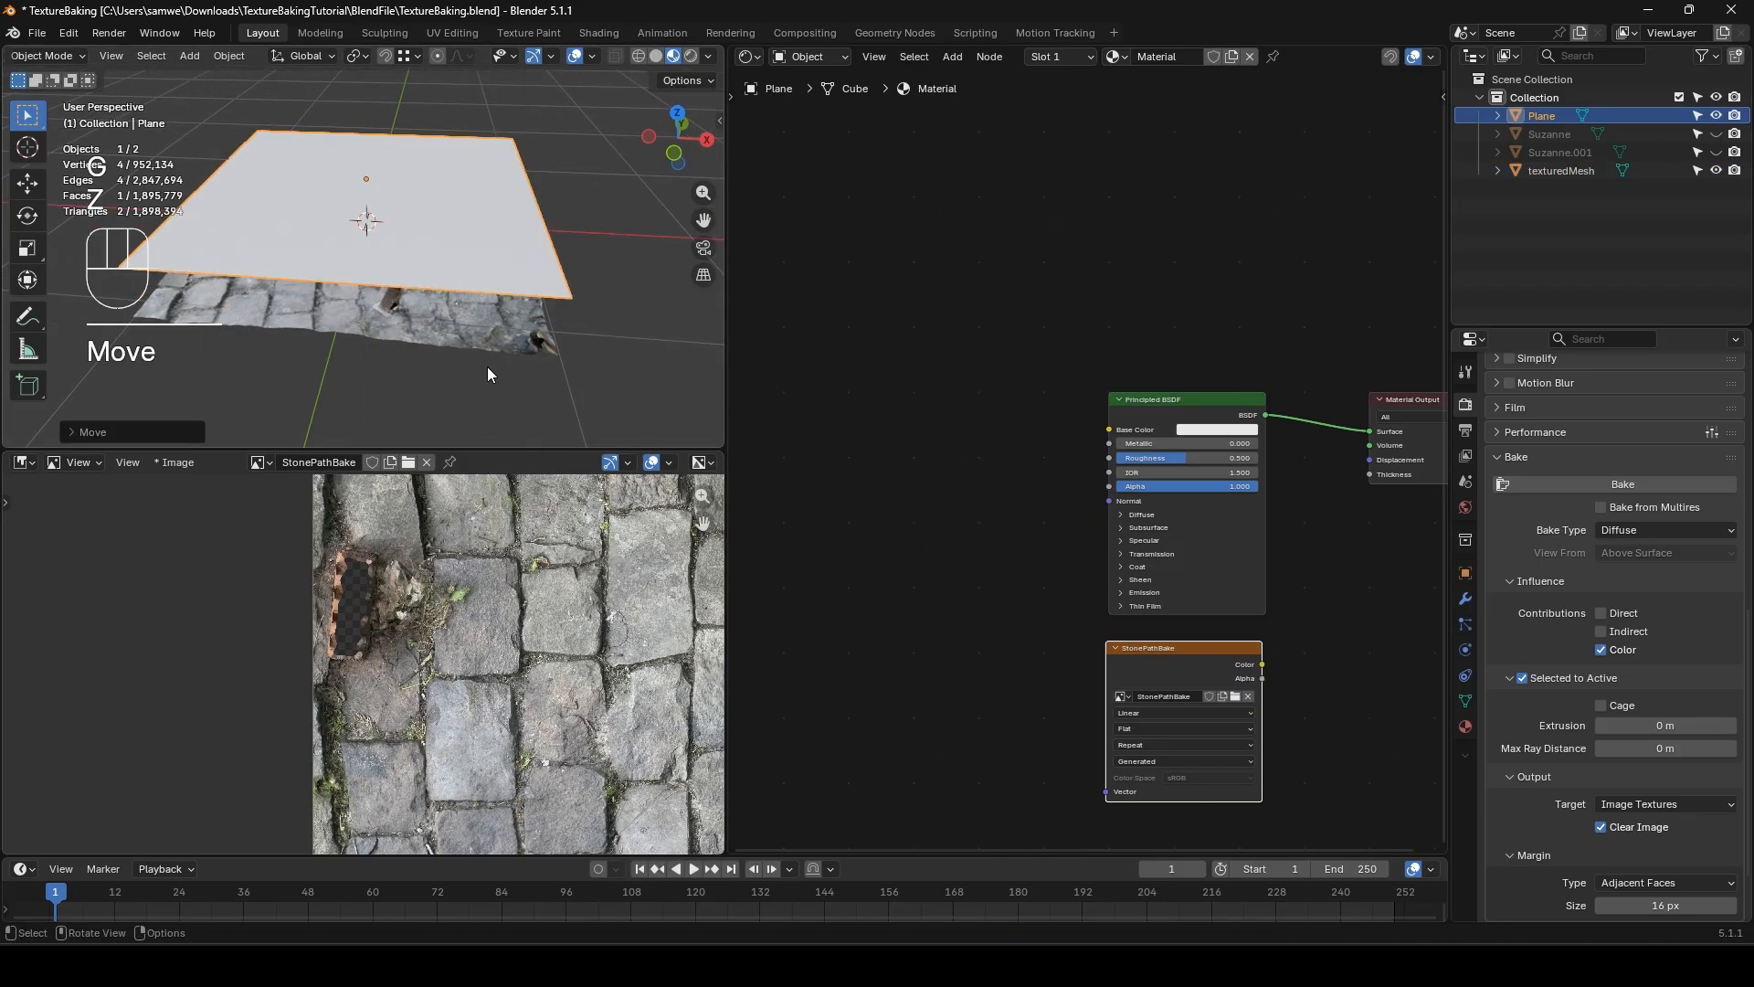
- Rebake the diffuse color from texturedMesh onto the raised plane, with the plane as the active object
{"action": "left_click", "coordinate": [479, 340], "text": "shift"}
{"action": "left_click", "coordinate": [539, 234], "text": "shift"}
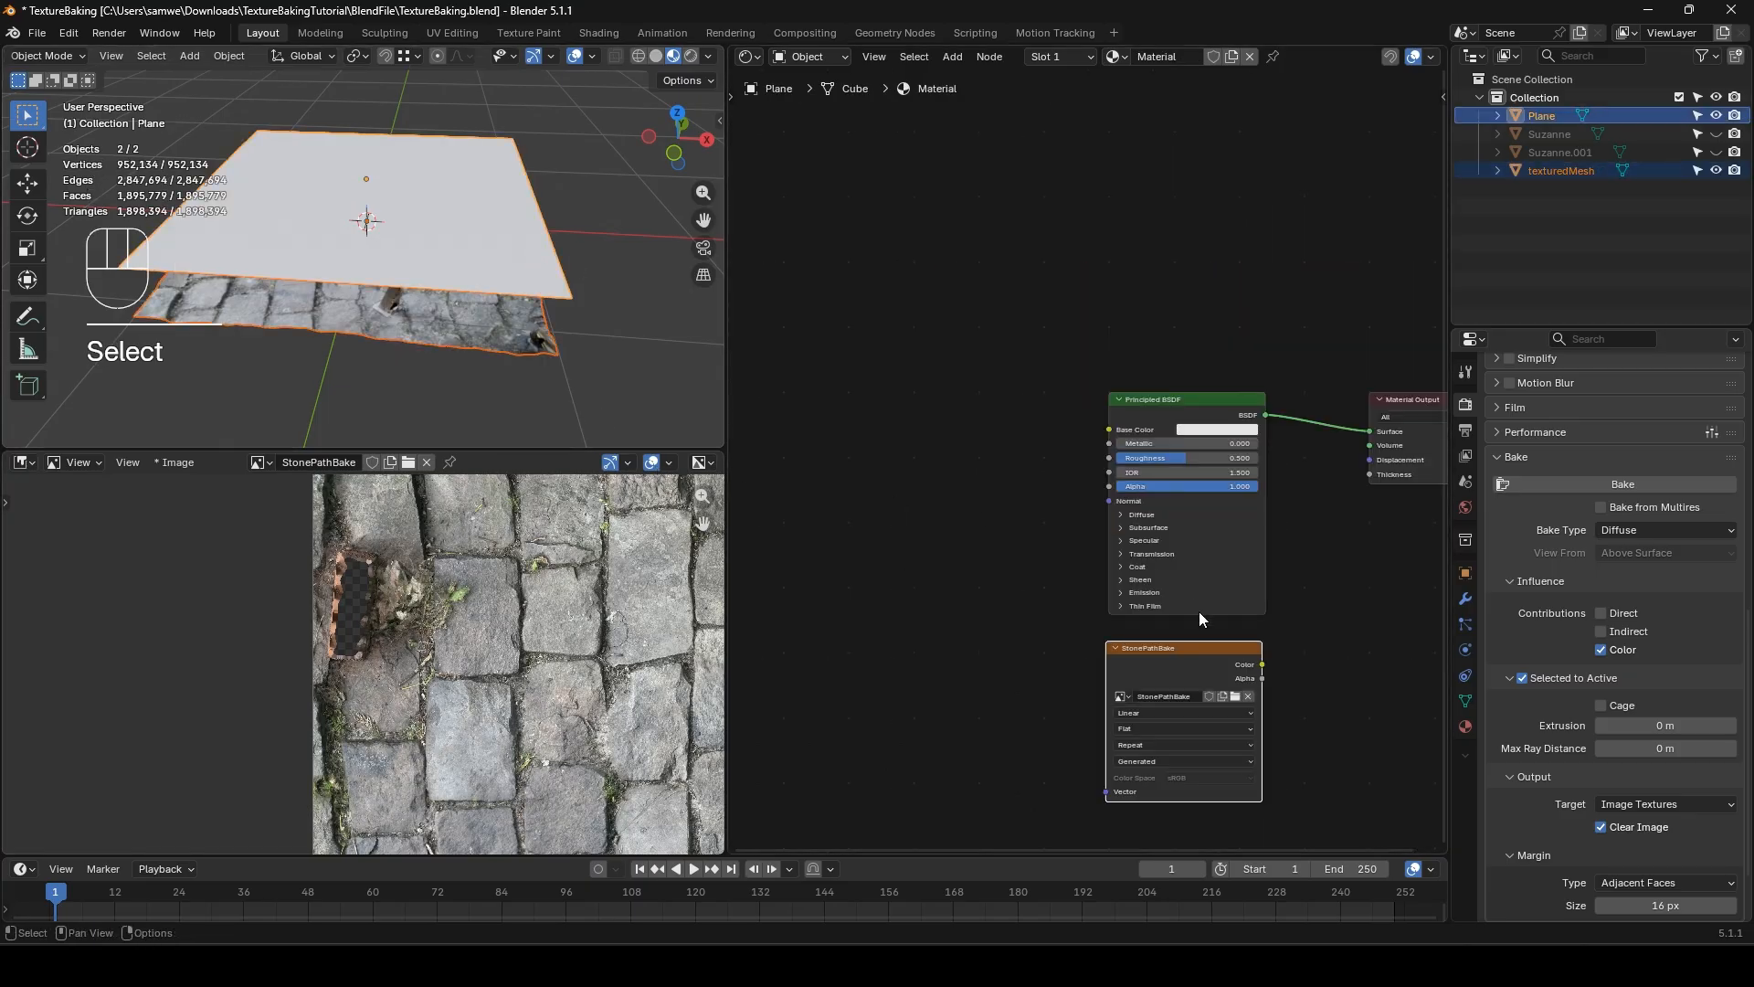
{"action": "left_click", "coordinate": [1614, 484]}
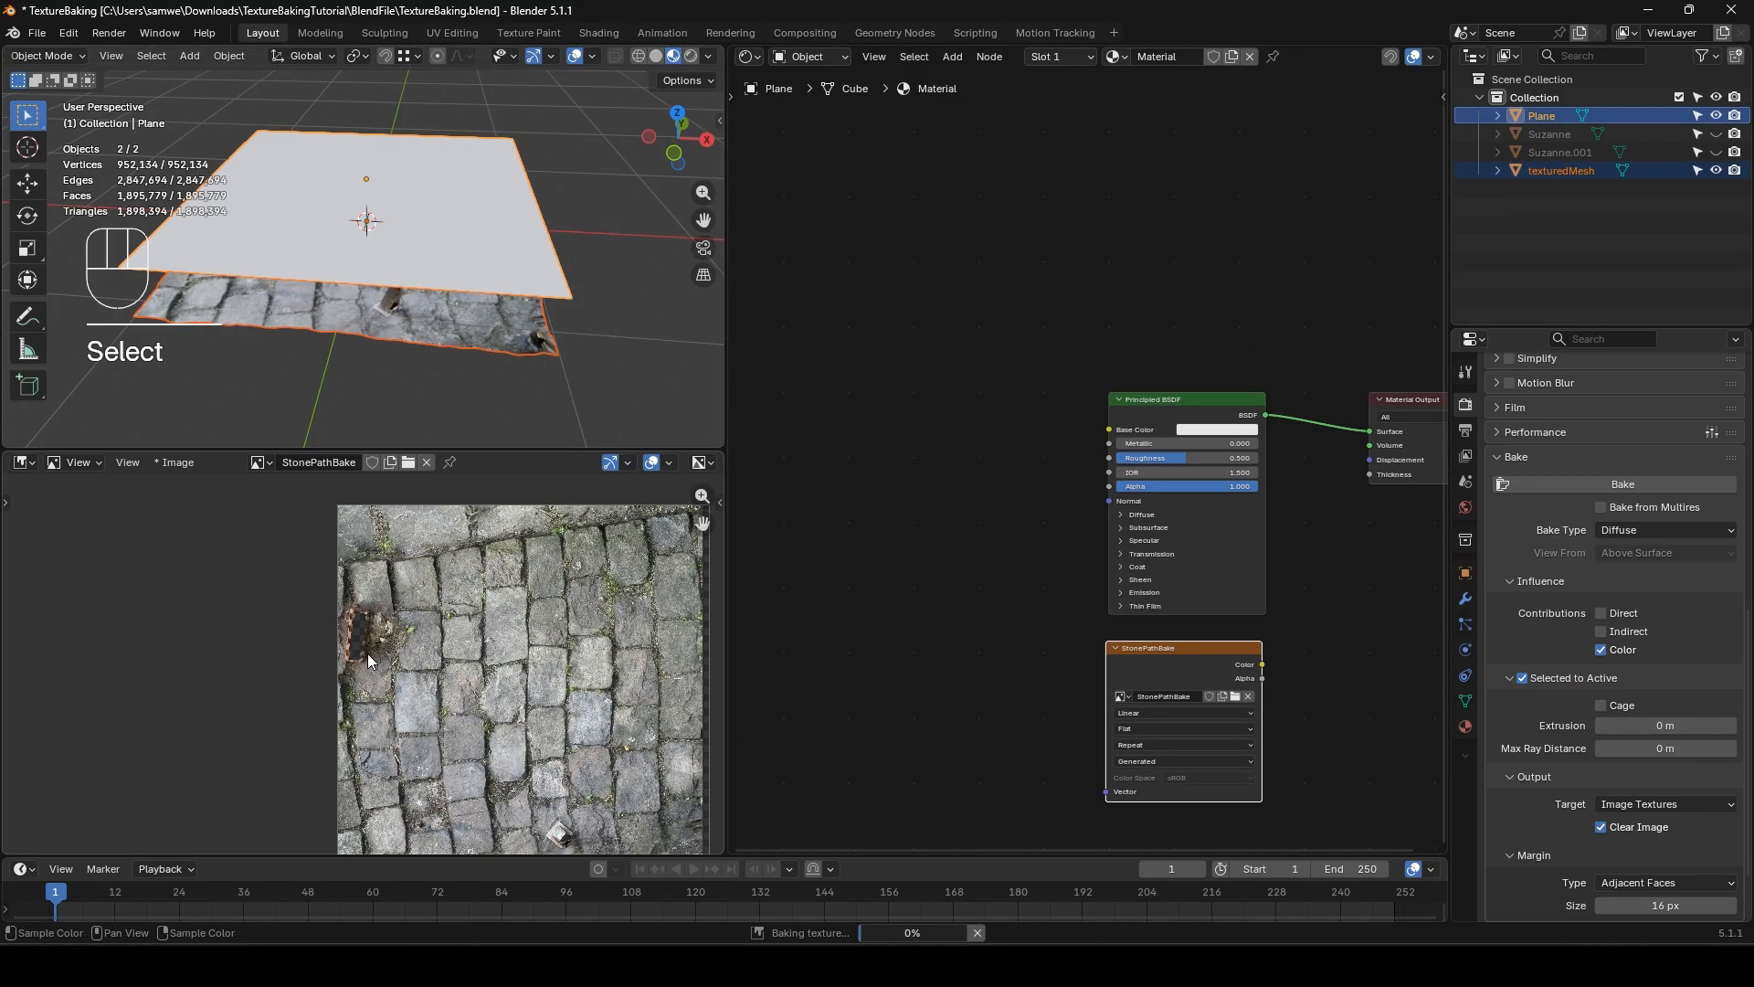
{"action": "middle_click_drag", "start_coordinate": [478, 674], "coordinate": [459, 654]}
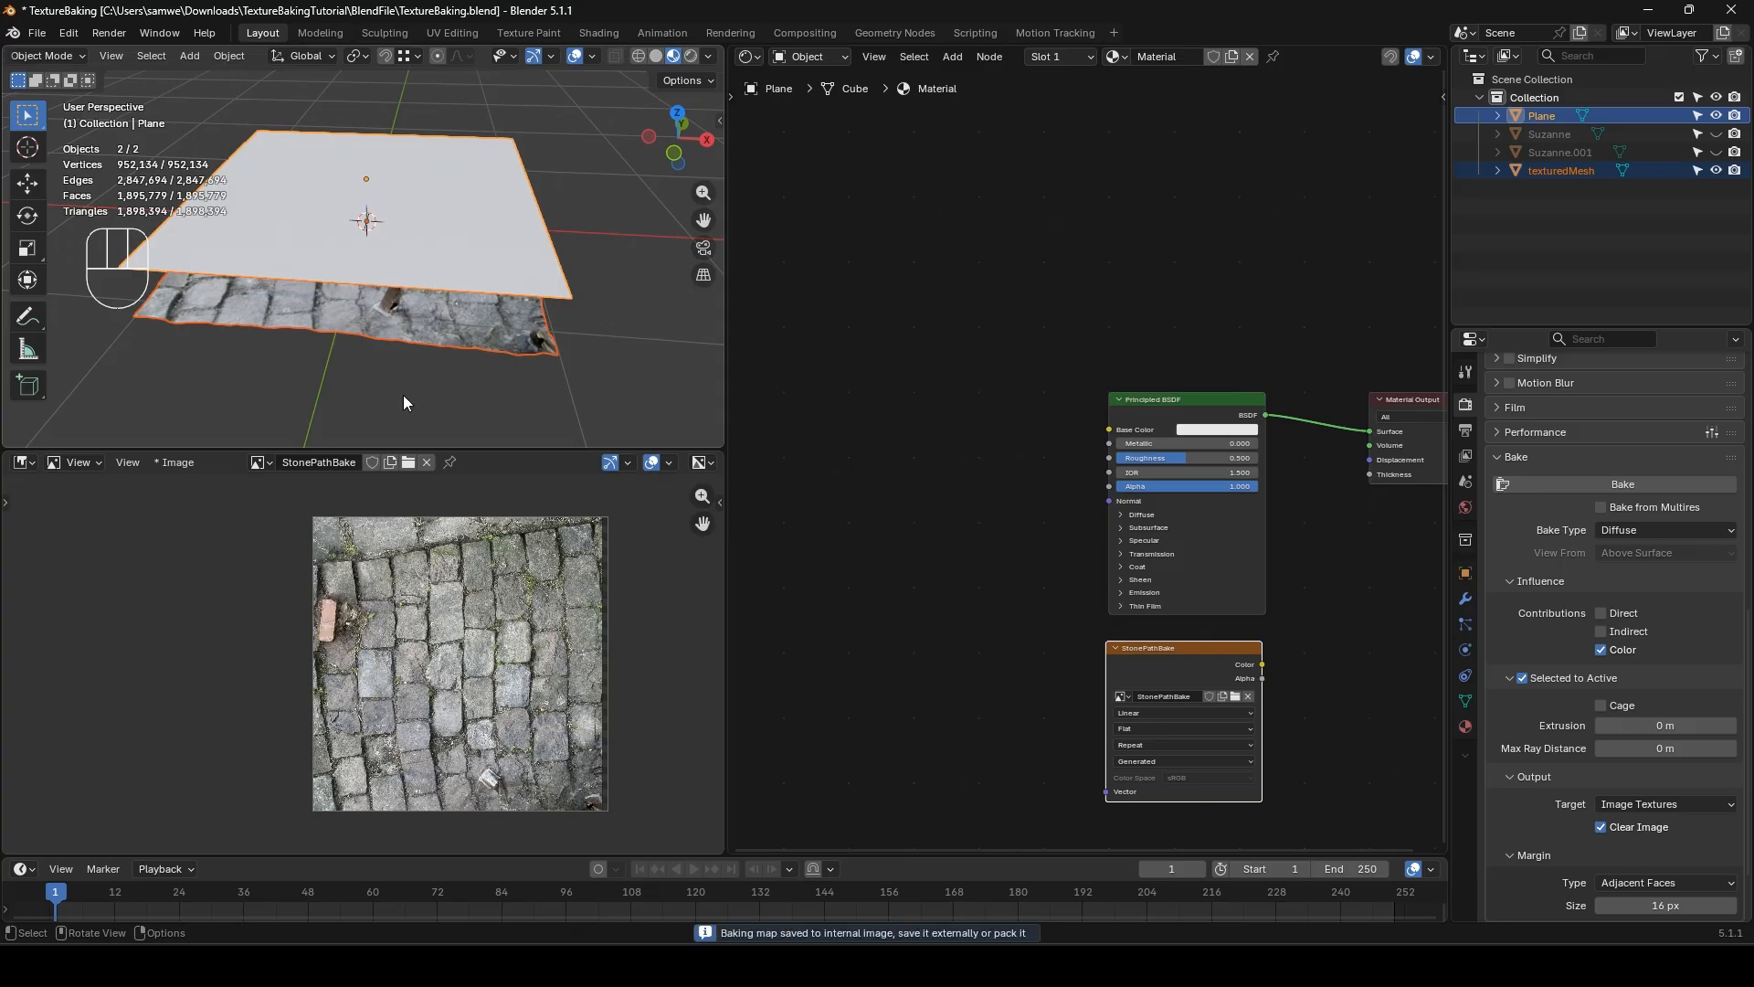
- Expand the Specular settings of texturedMesh's material, and link the StonePathBake Color output to the plane material's Base Color
{"action": "left_click", "coordinate": [419, 331]}
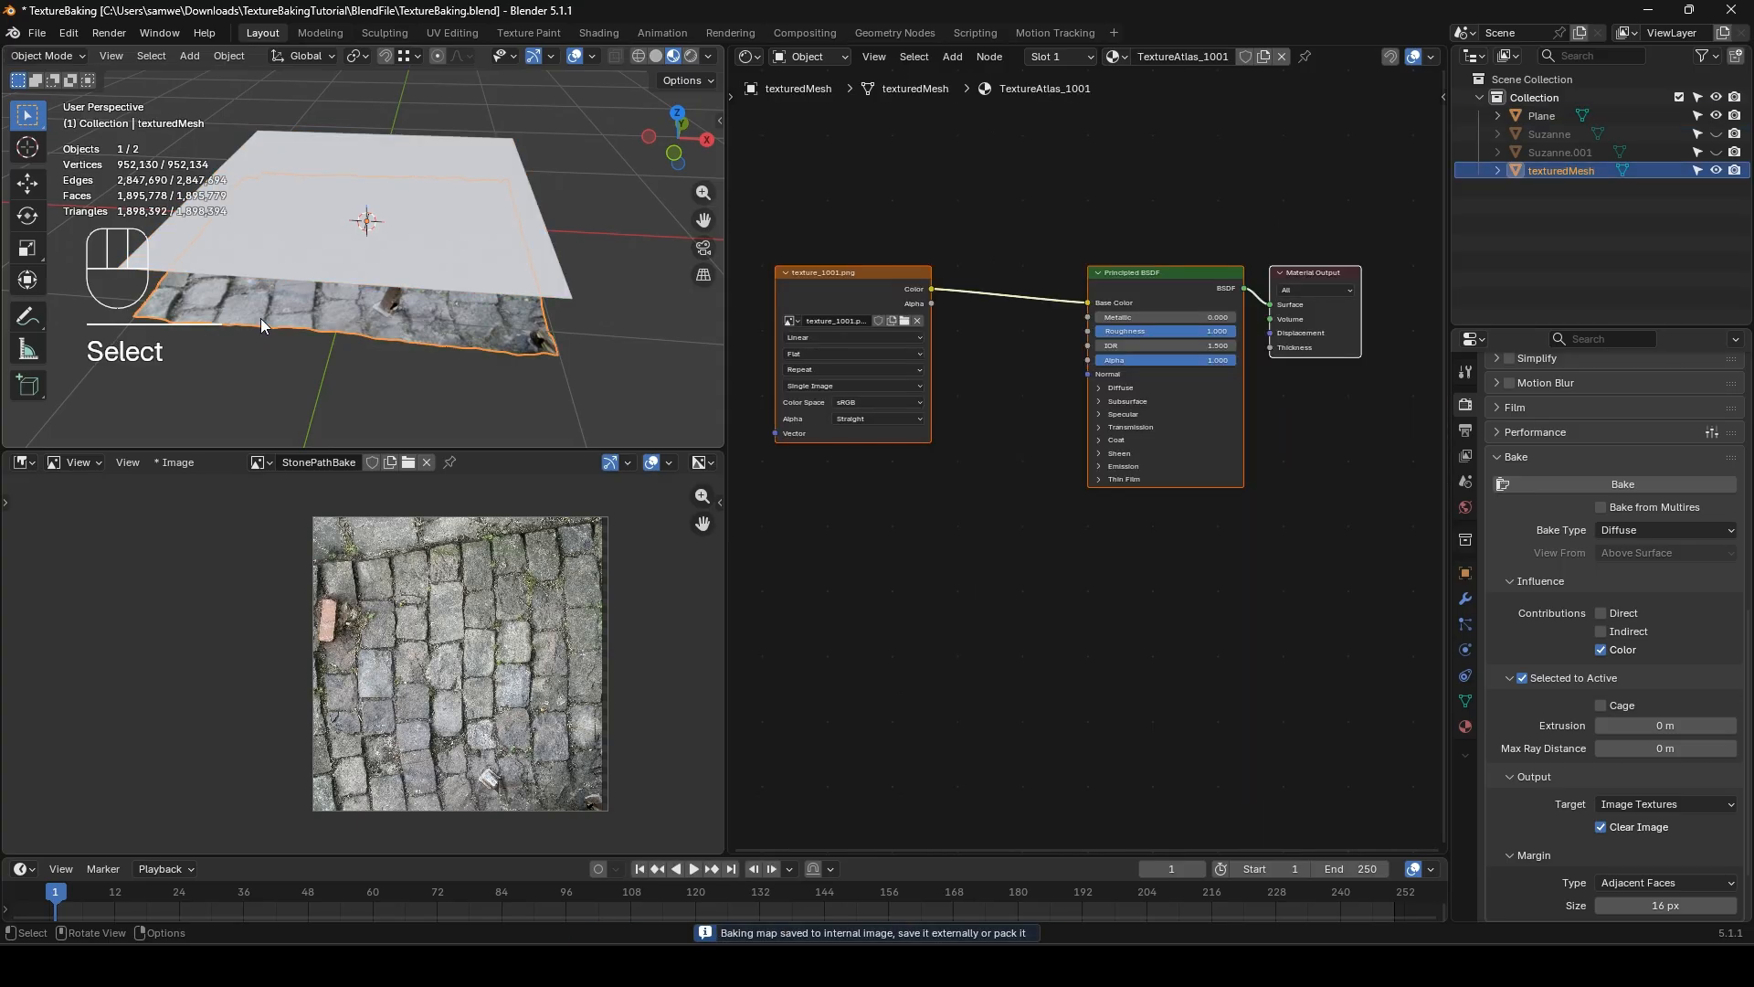
{"action": "left_click", "coordinate": [1100, 415]}
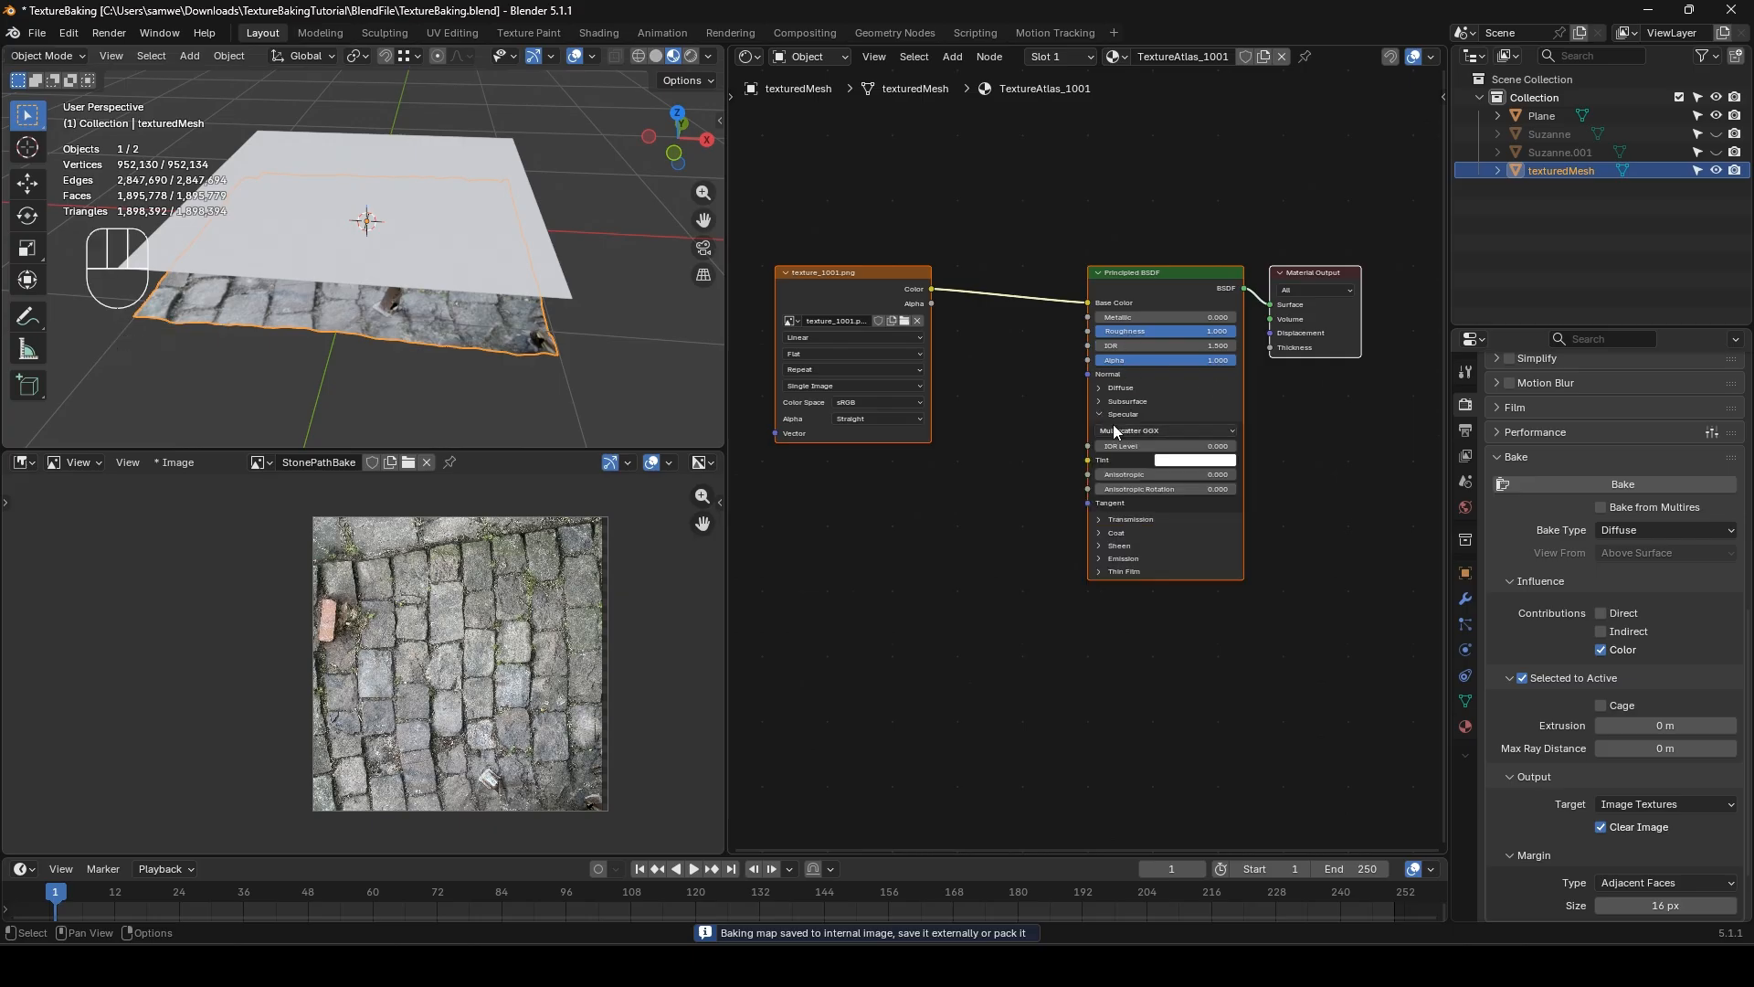
{"action": "left_click", "coordinate": [462, 256]}
{"action": "left_click_drag", "start_coordinate": [1265, 662], "coordinate": [1108, 429]}
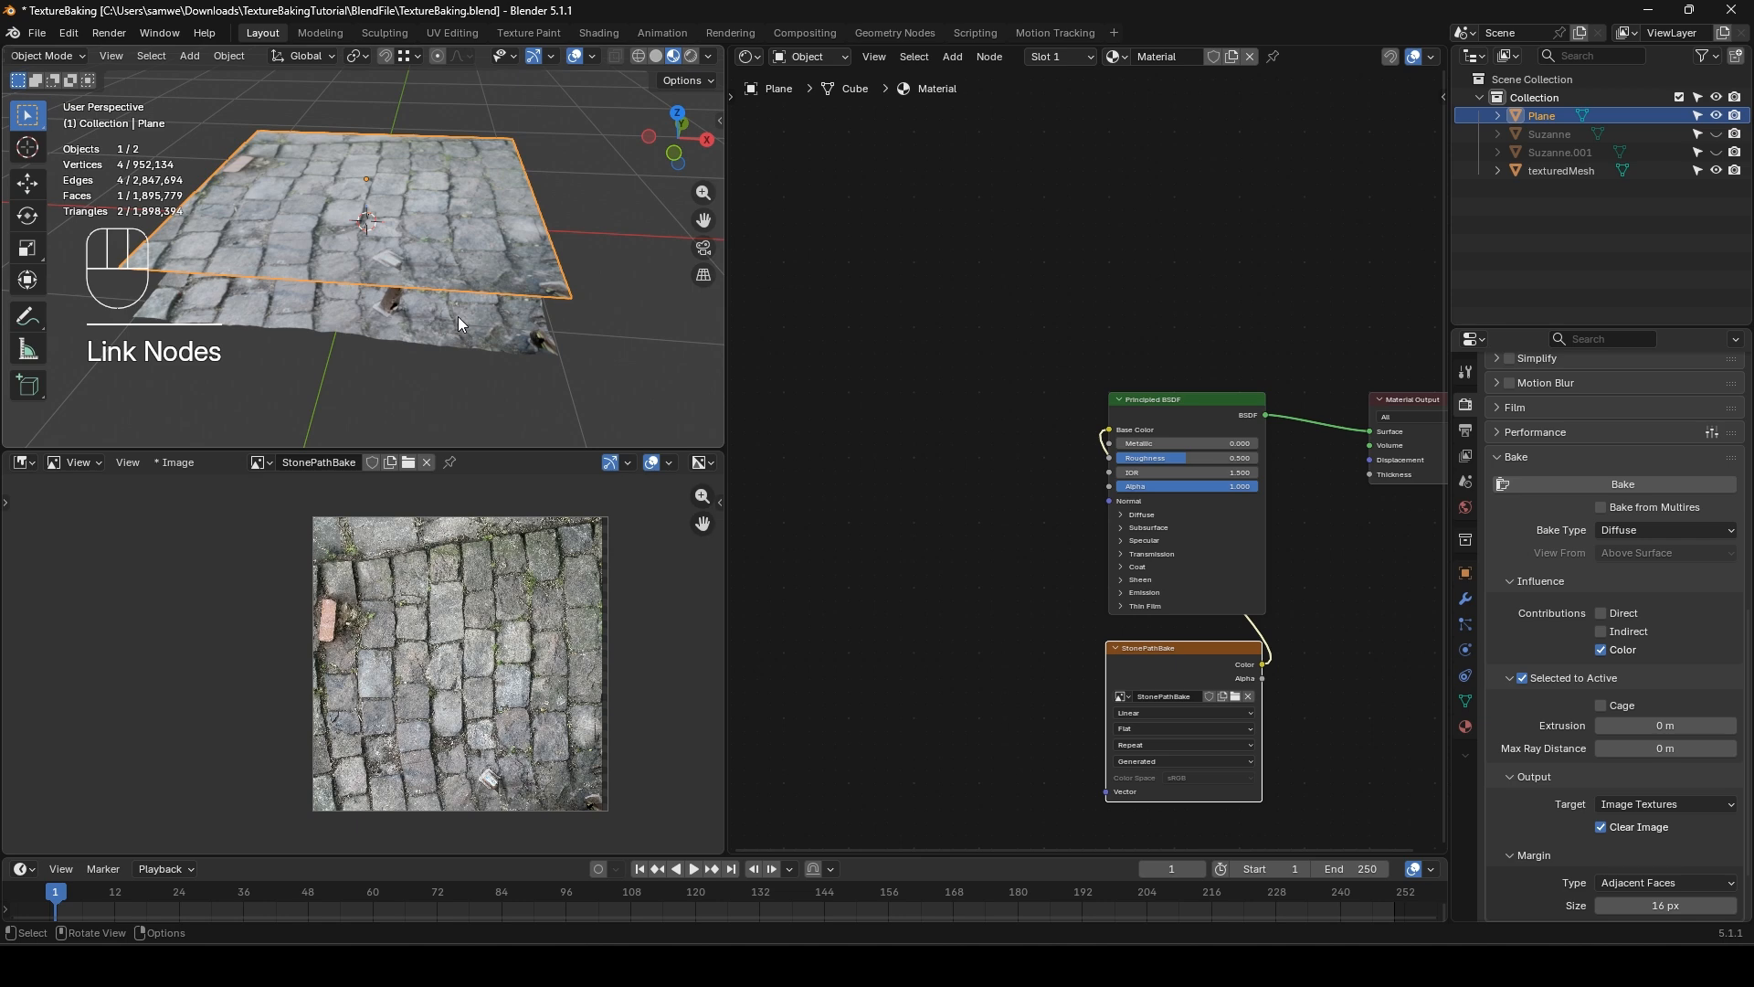
- From a rotated top view, move the plane along the Y axis to sit beside the cobblestone mesh for comparison
{"action": "key", "text": "KP_7"}
{"action": "key", "text": "KP_6"}
{"action": "key", "text": "KP_6"}
{"action": "key", "text": "KP_6"}
{"action": "key", "text": "KP_6"}
{"action": "key", "text": "KP_6"}
{"action": "key", "text": "KP_6"}
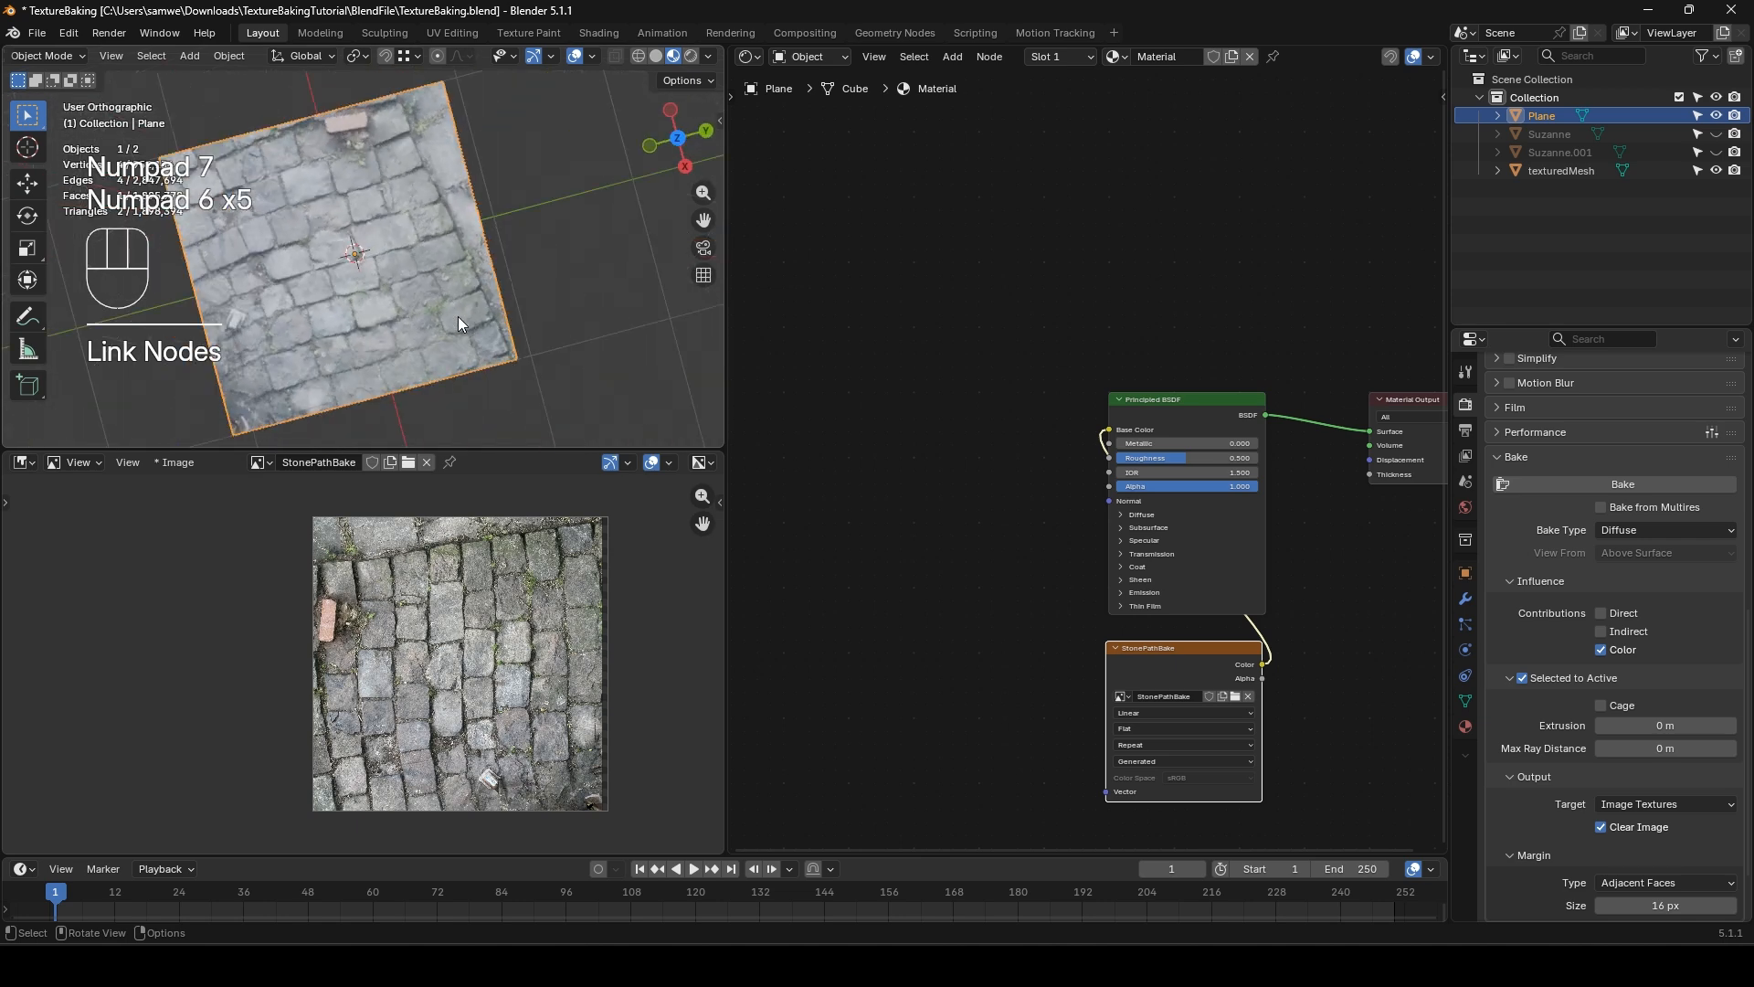
{"action": "scroll", "coordinate": [515, 327], "scroll_direction": "down", "scroll_amount": 2}
{"action": "key", "text": "g"}
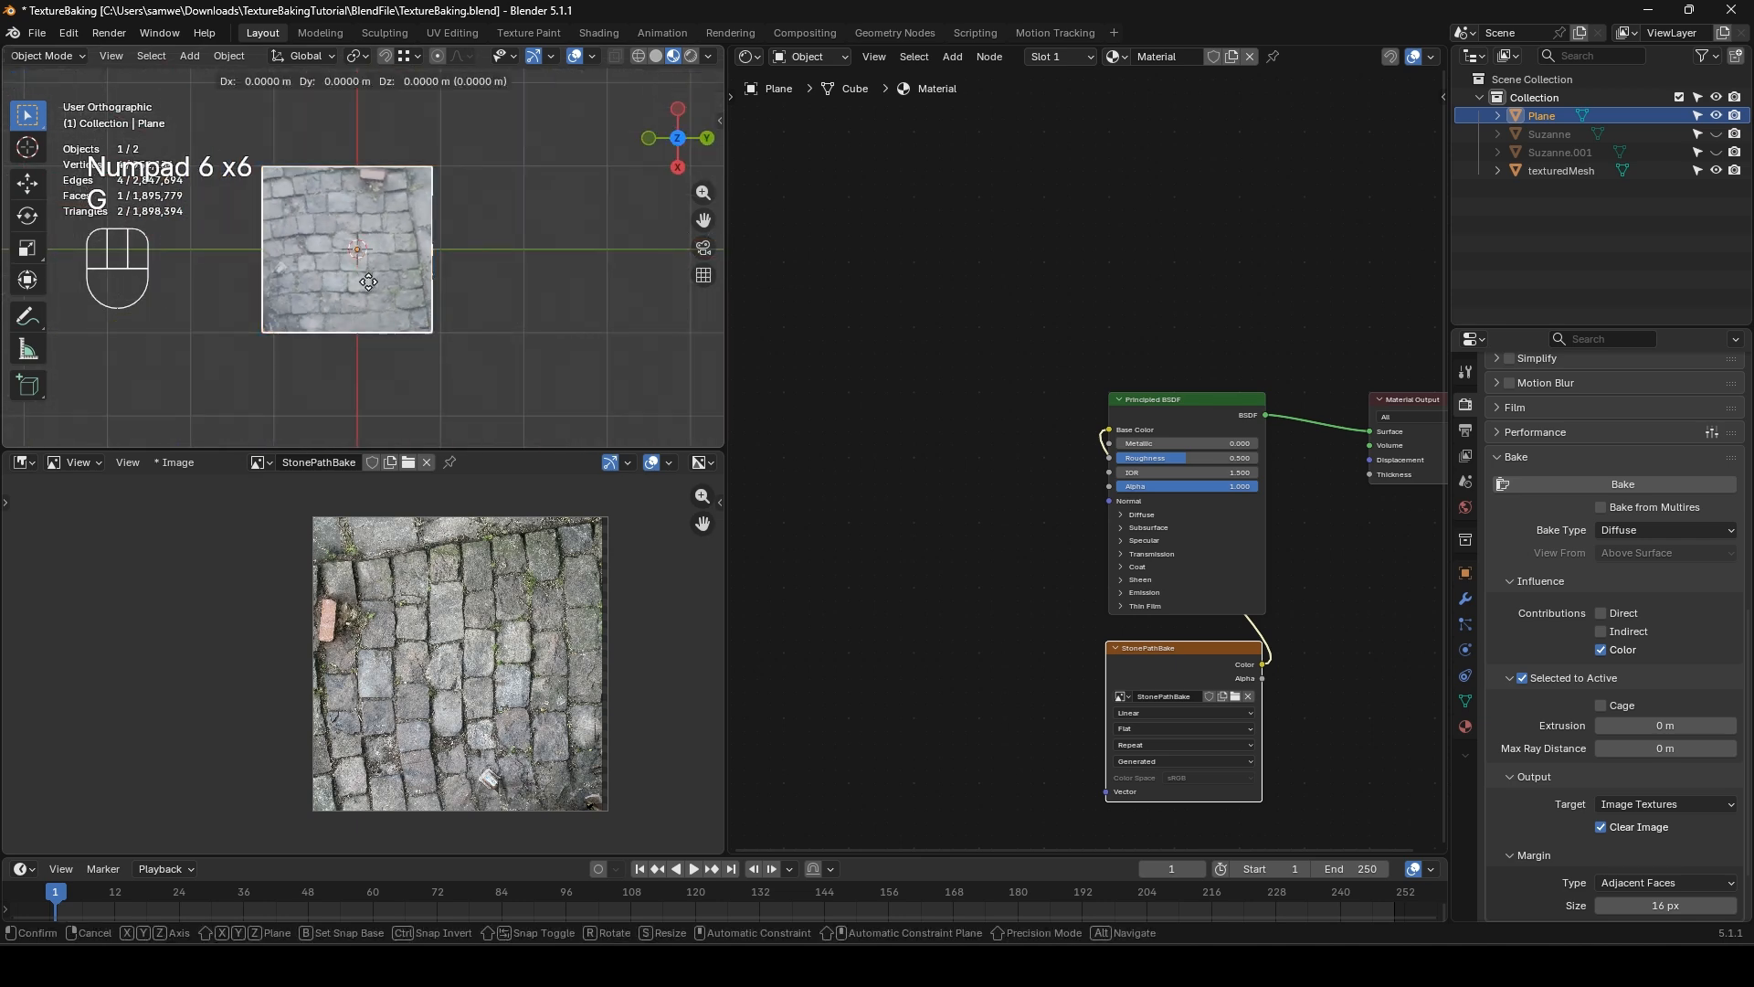
{"action": "key", "text": "y"}
{"action": "left_click", "coordinate": [546, 284]}
{"action": "left_click", "coordinate": [517, 266]}
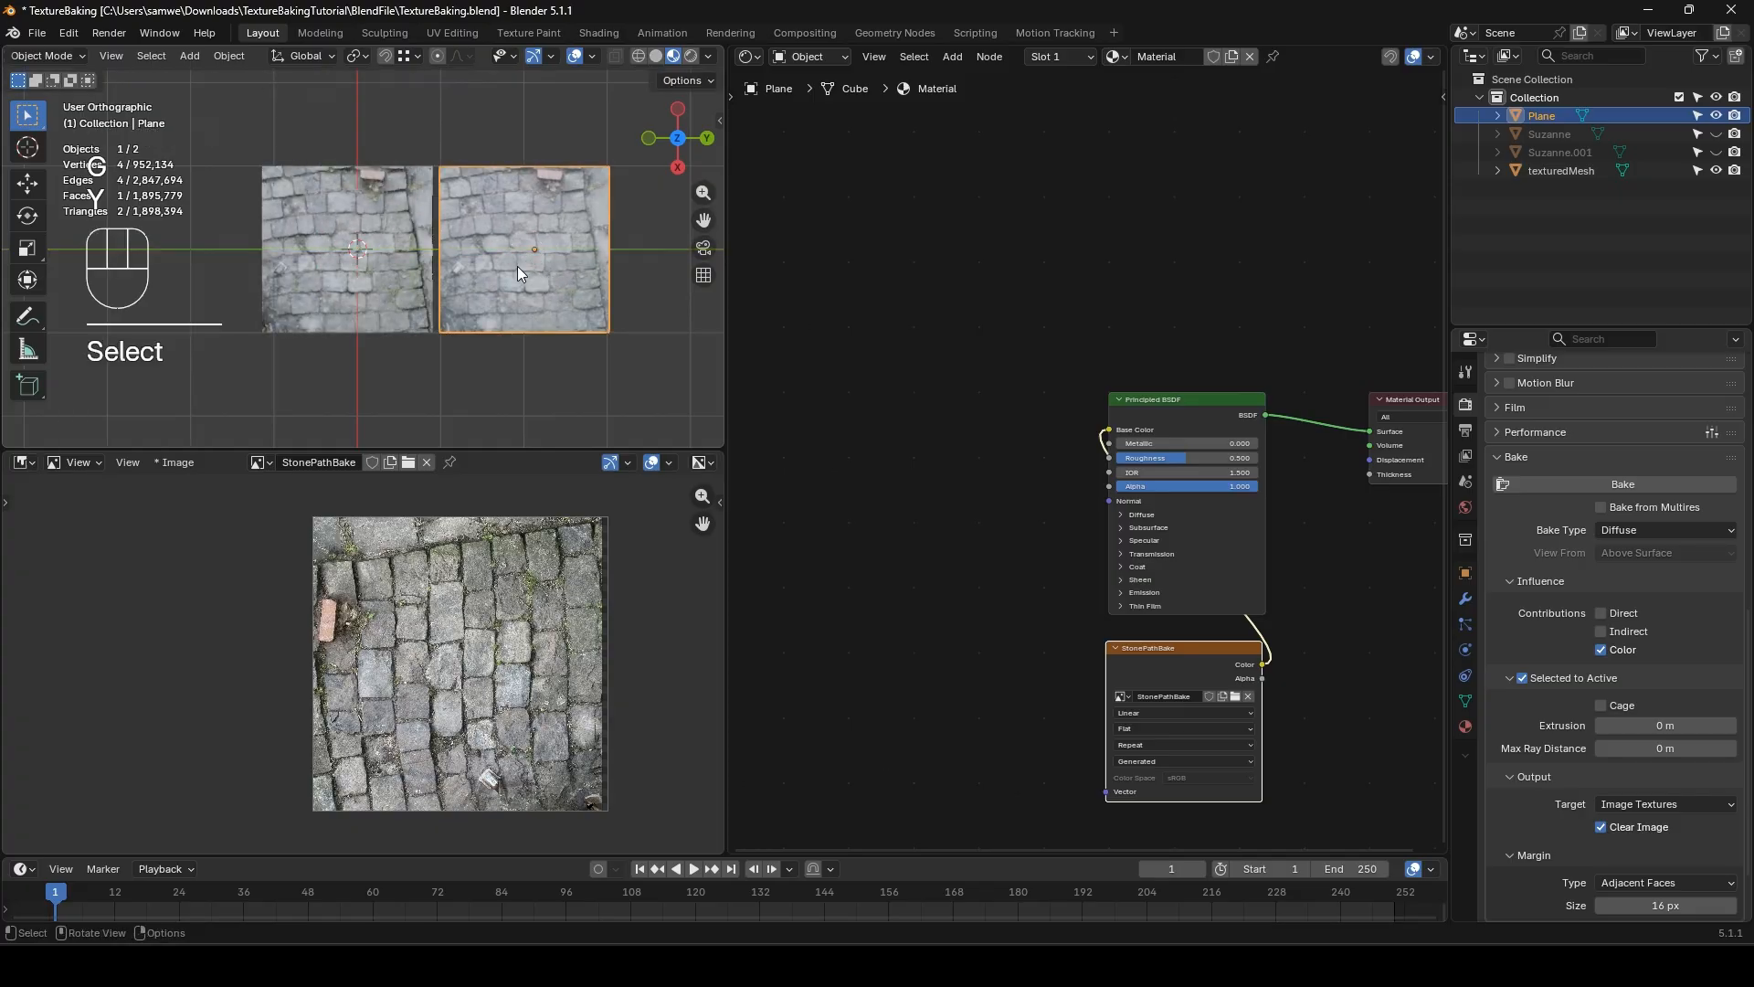
- Set the plane material's Roughness to 1 and its Specular IOR Level to 0
{"action": "left_click_drag", "start_coordinate": [1149, 458], "coordinate": [1258, 457]}
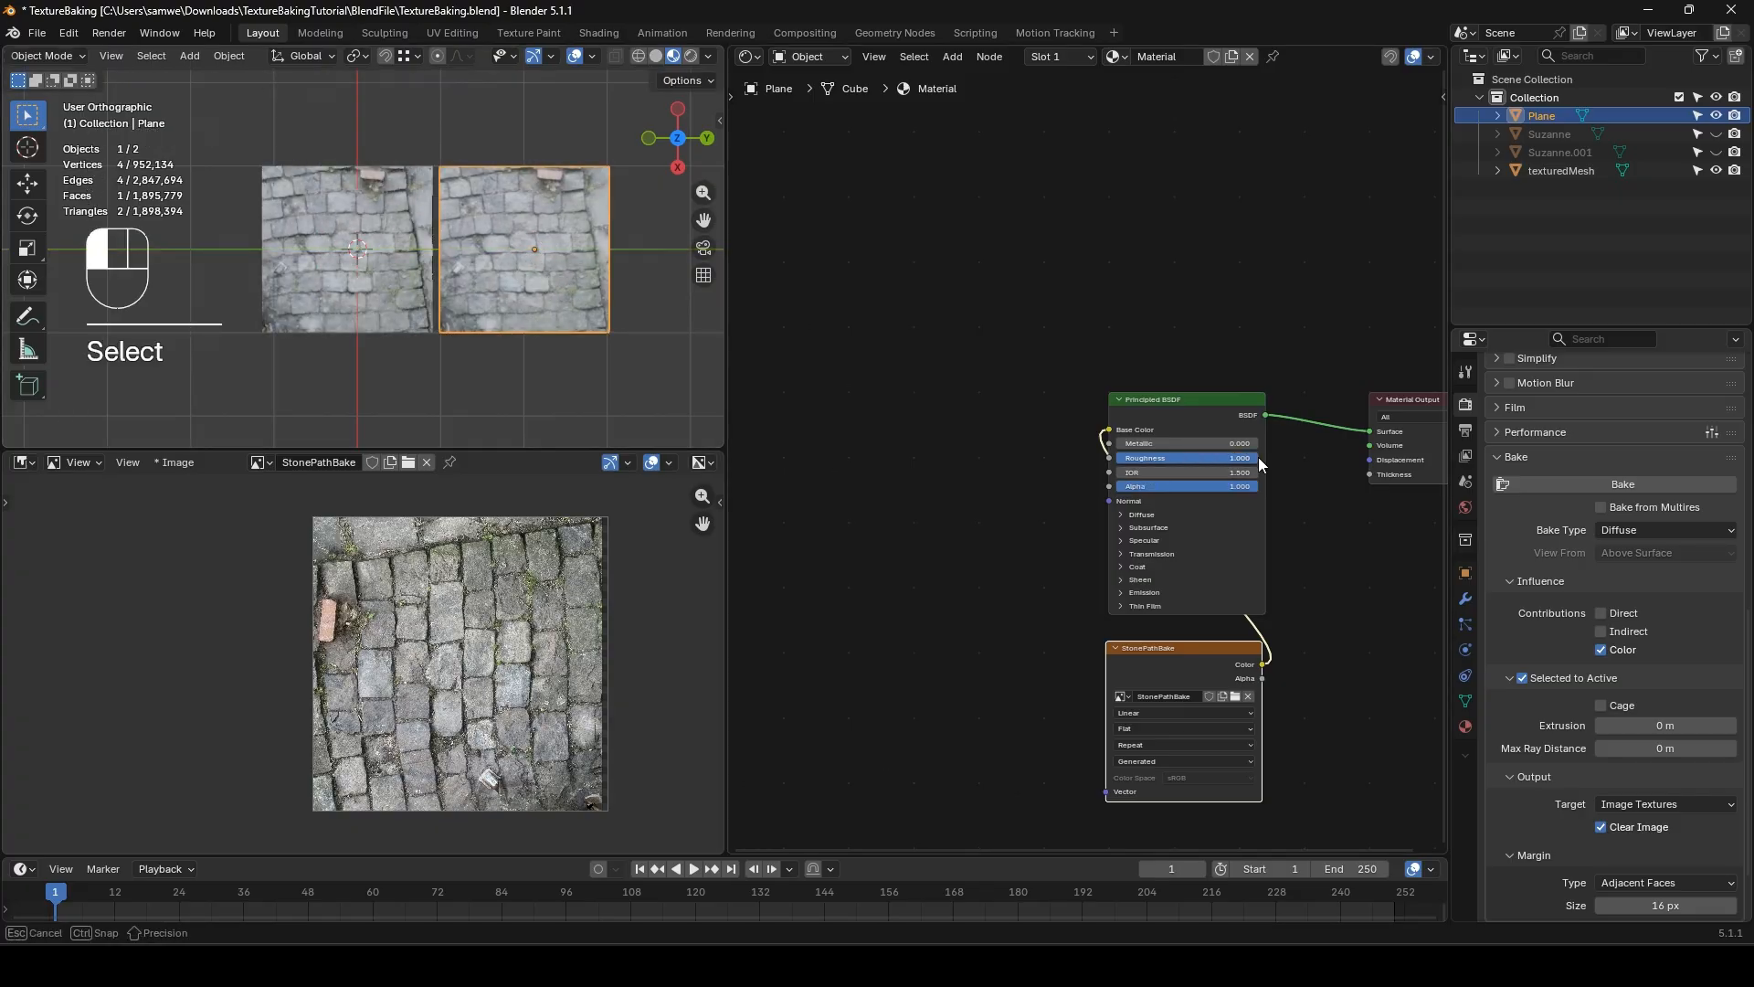
{"action": "left_click", "coordinate": [1126, 539]}
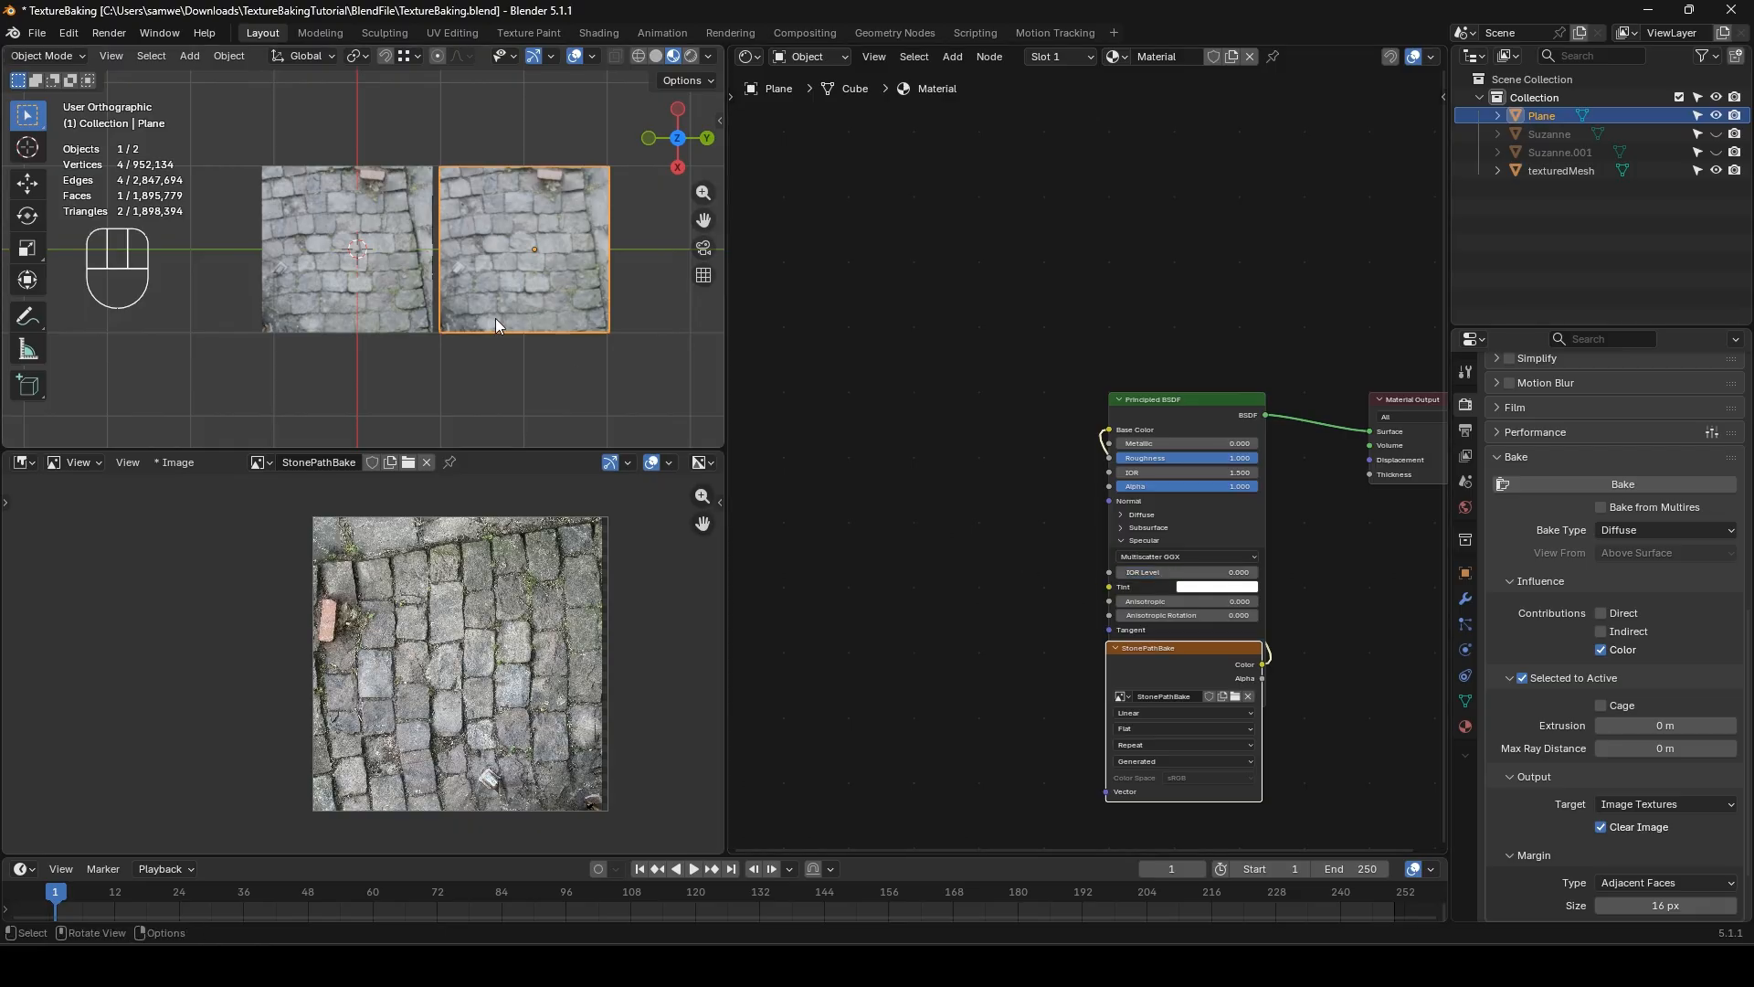
{"action": "scroll", "coordinate": [467, 358], "scroll_direction": "up", "scroll_amount": 2}
{"action": "middle_click_drag", "start_coordinate": [468, 358], "coordinate": [447, 206], "text": "shift"}
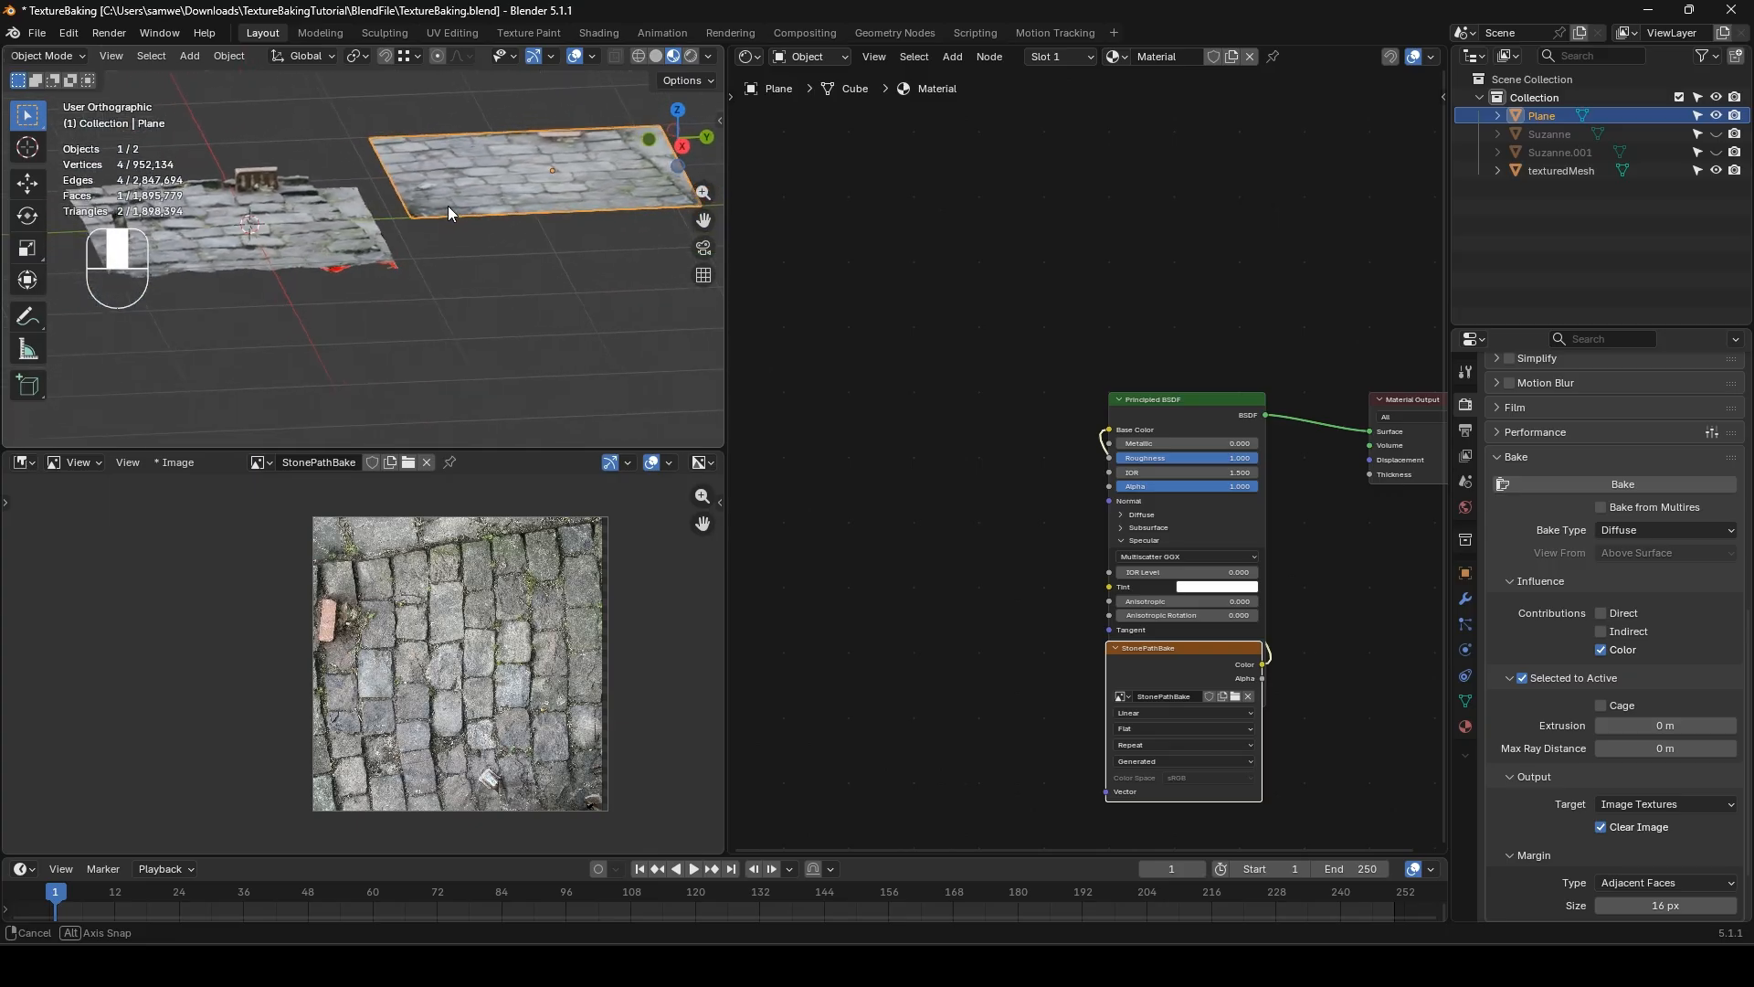
{"action": "scroll", "coordinate": [446, 205], "scroll_direction": "up", "scroll_amount": 1}
{"action": "middle_click_drag", "start_coordinate": [428, 296], "coordinate": [448, 362]}
- Undo the plane's material value changes, its sideways move and the Base Color link
{"action": "key", "text": "ctrl+z"}
{"action": "key", "text": "ctrl+z"}
{"action": "key", "text": "ctrl+z"}
{"action": "key", "text": "ctrl+z"}
{"action": "key", "text": "ctrl+z"}
{"action": "key", "text": "ctrl+z"}
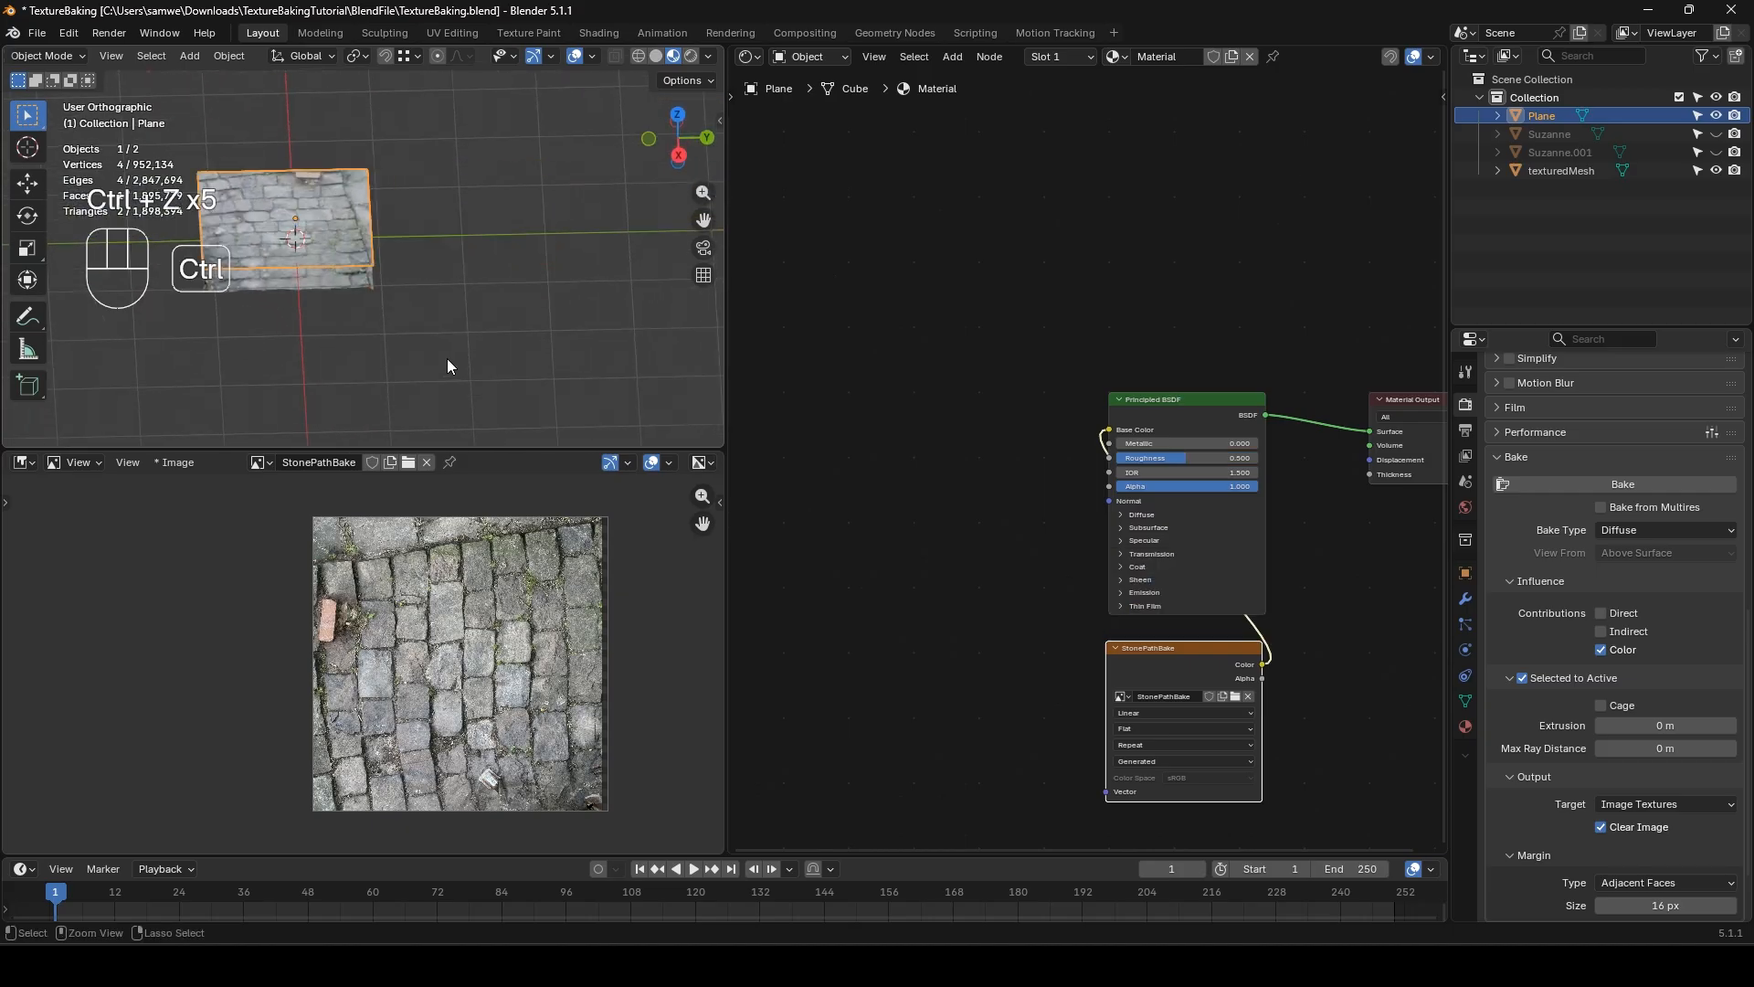
- Lower the plane along the Z axis to just above the cobblestones, leaving the brick sticking through it
{"action": "scroll", "coordinate": [376, 310], "scroll_direction": "up", "scroll_amount": 4}
{"action": "middle_click_drag", "start_coordinate": [344, 325], "coordinate": [451, 254]}
{"action": "scroll", "coordinate": [439, 270], "scroll_direction": "up", "scroll_amount": 3}
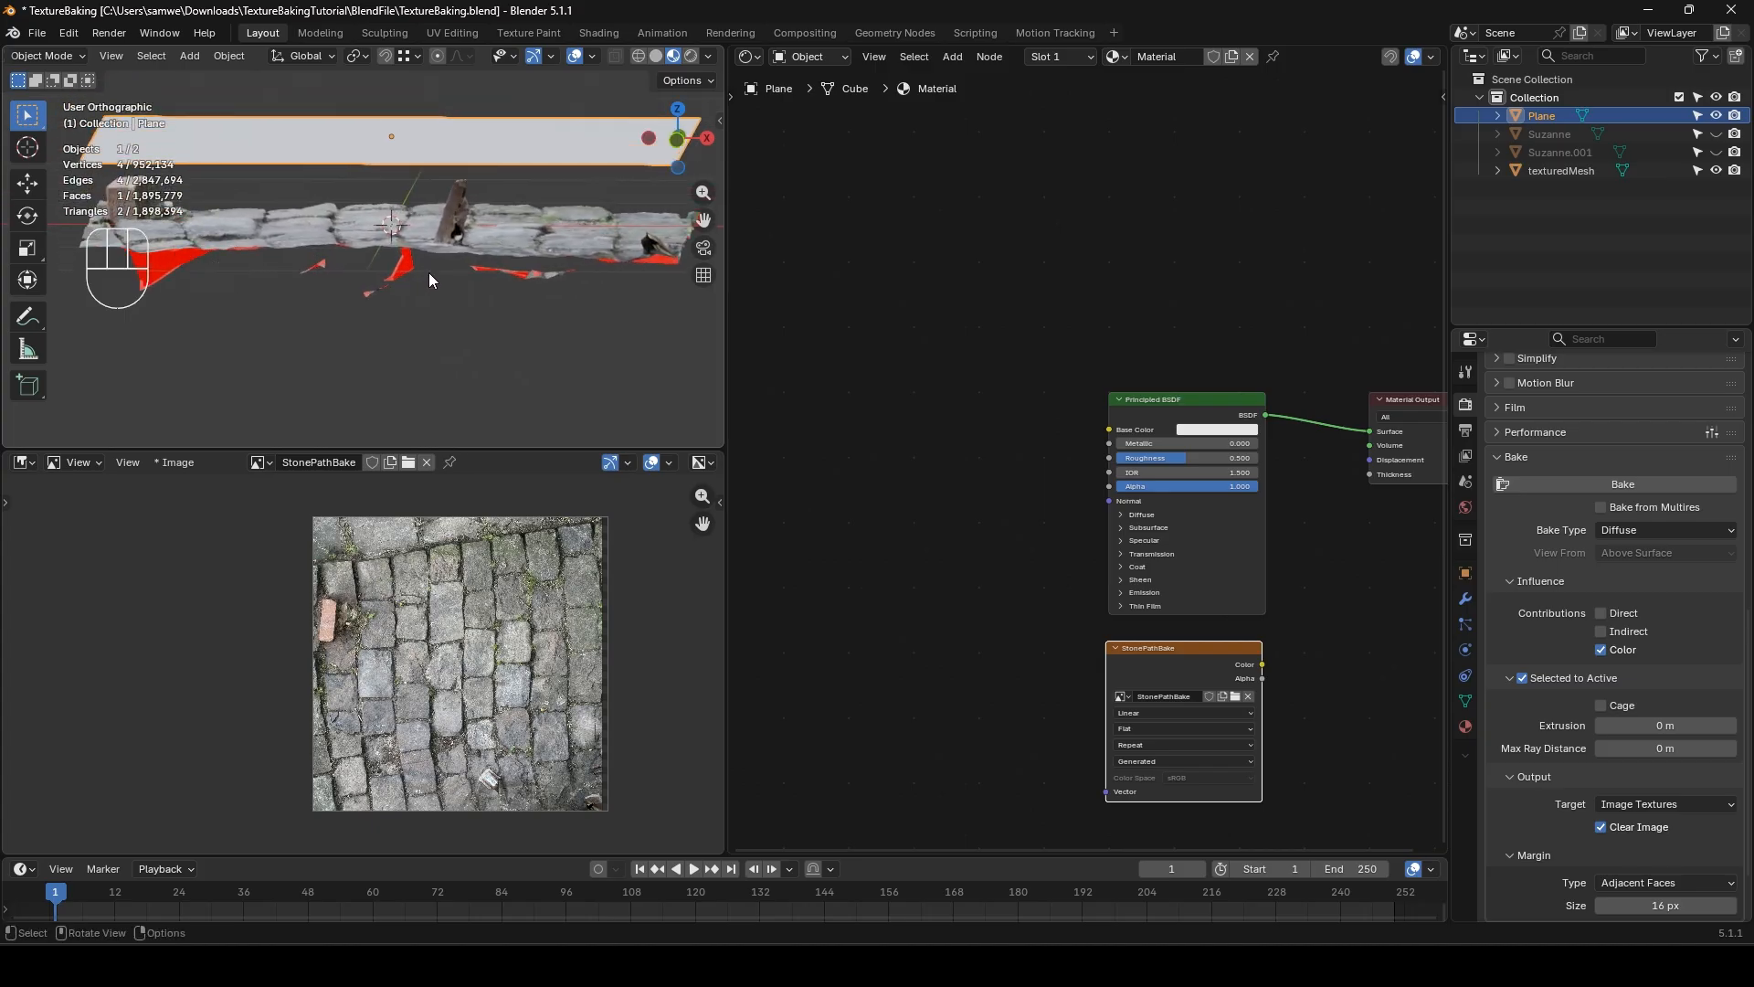
{"action": "key", "text": "g"}
{"action": "key", "text": "z"}
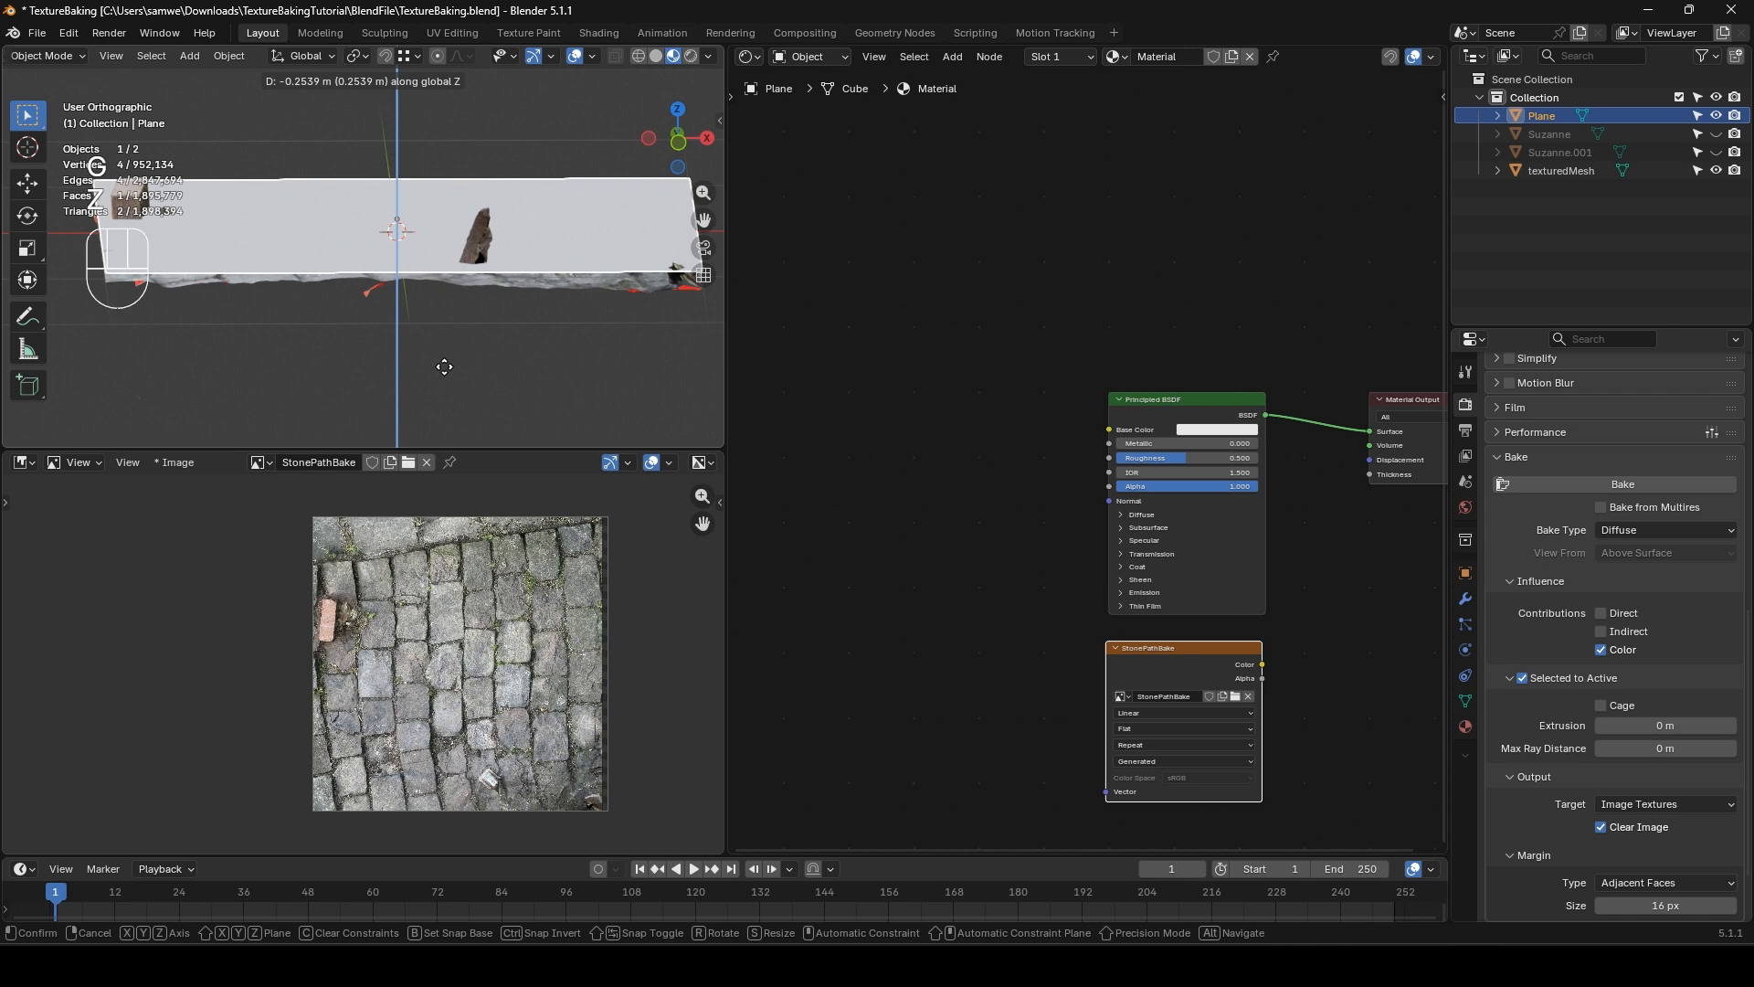
{"action": "left_click", "coordinate": [392, 228]}
{"action": "middle_click_drag", "start_coordinate": [393, 228], "coordinate": [480, 333]}
- In Edit Mode, add two parallel loop cuts to the plane, one along each side of the brick
{"action": "scroll", "coordinate": [475, 252], "scroll_direction": "down", "scroll_amount": 2}
{"action": "mouse_move", "coordinate": [480, 333]}
{"action": "middle_mouse_down"}
{"action": "mouse_move", "coordinate": [446, 293]}
{"action": "mouse_move", "coordinate": [485, 309]}
{"action": "mouse_move", "coordinate": [463, 334]}
{"action": "middle_mouse_up"}
{"action": "key", "text": "Tab"}
{"action": "scroll", "coordinate": [422, 325], "scroll_direction": "up", "scroll_amount": 2}
{"action": "key", "text": "ctrl+r"}
{"action": "left_click", "coordinate": [462, 336]}
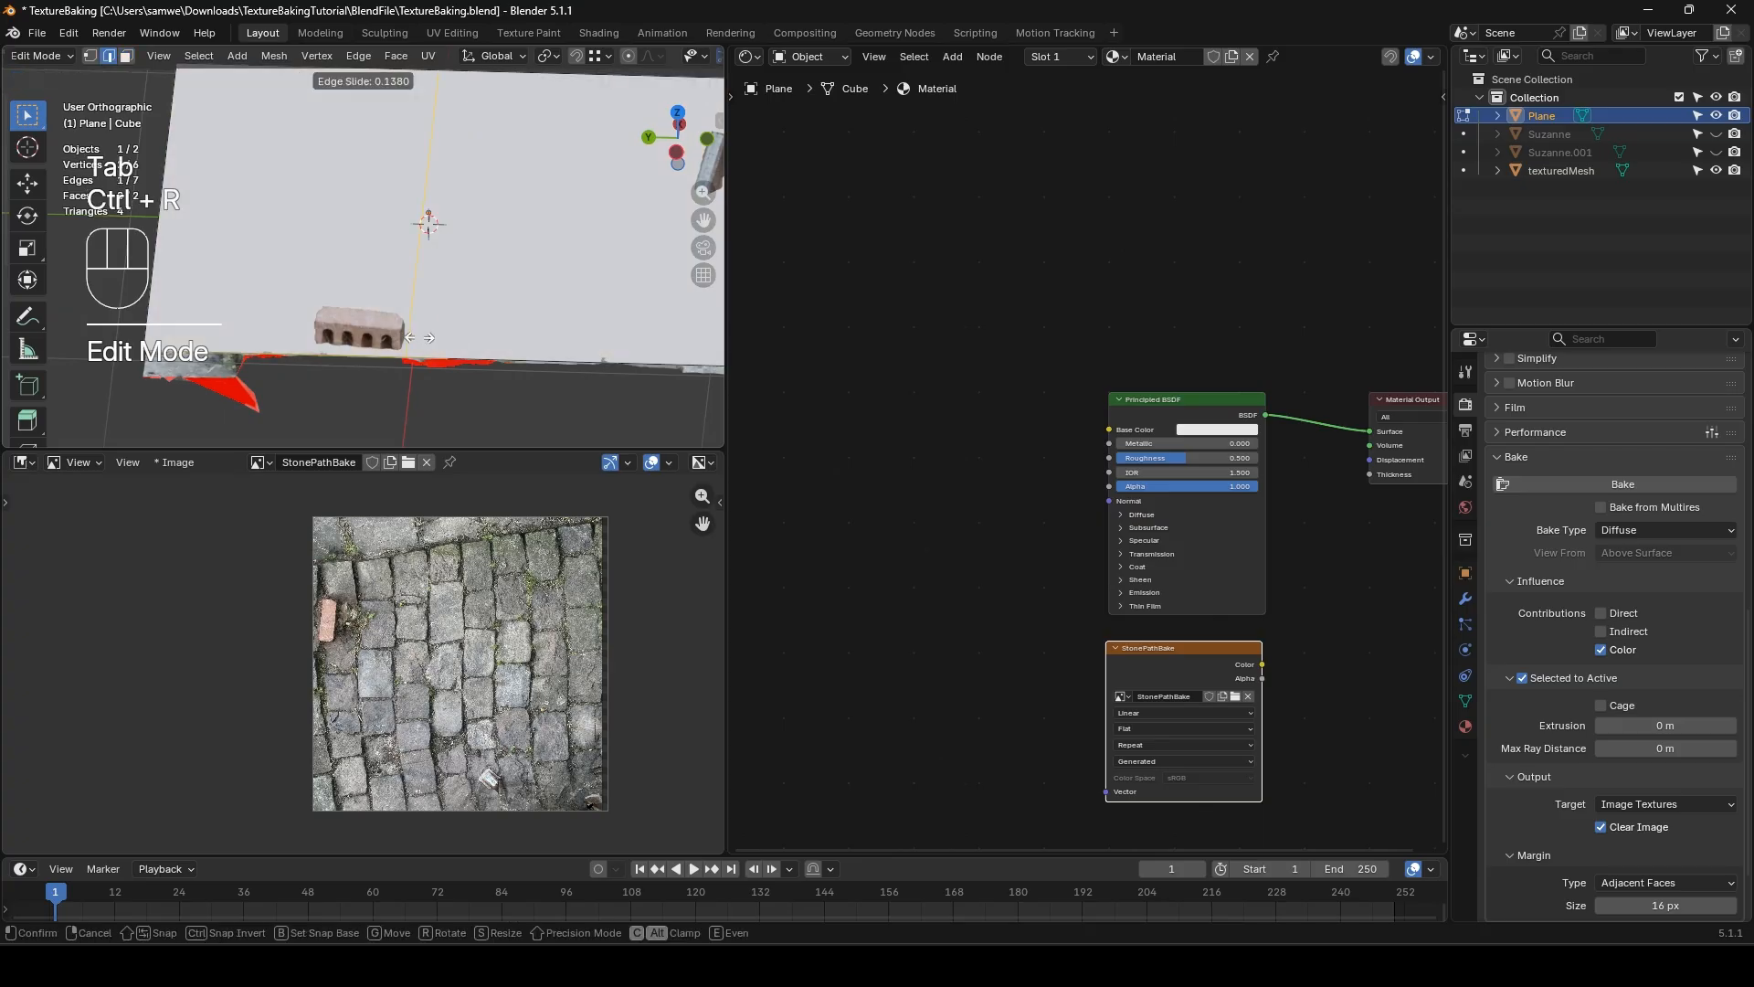
{"action": "left_click", "coordinate": [416, 337]}
{"action": "key", "text": "ctrl+r"}
{"action": "left_click", "coordinate": [406, 343]}
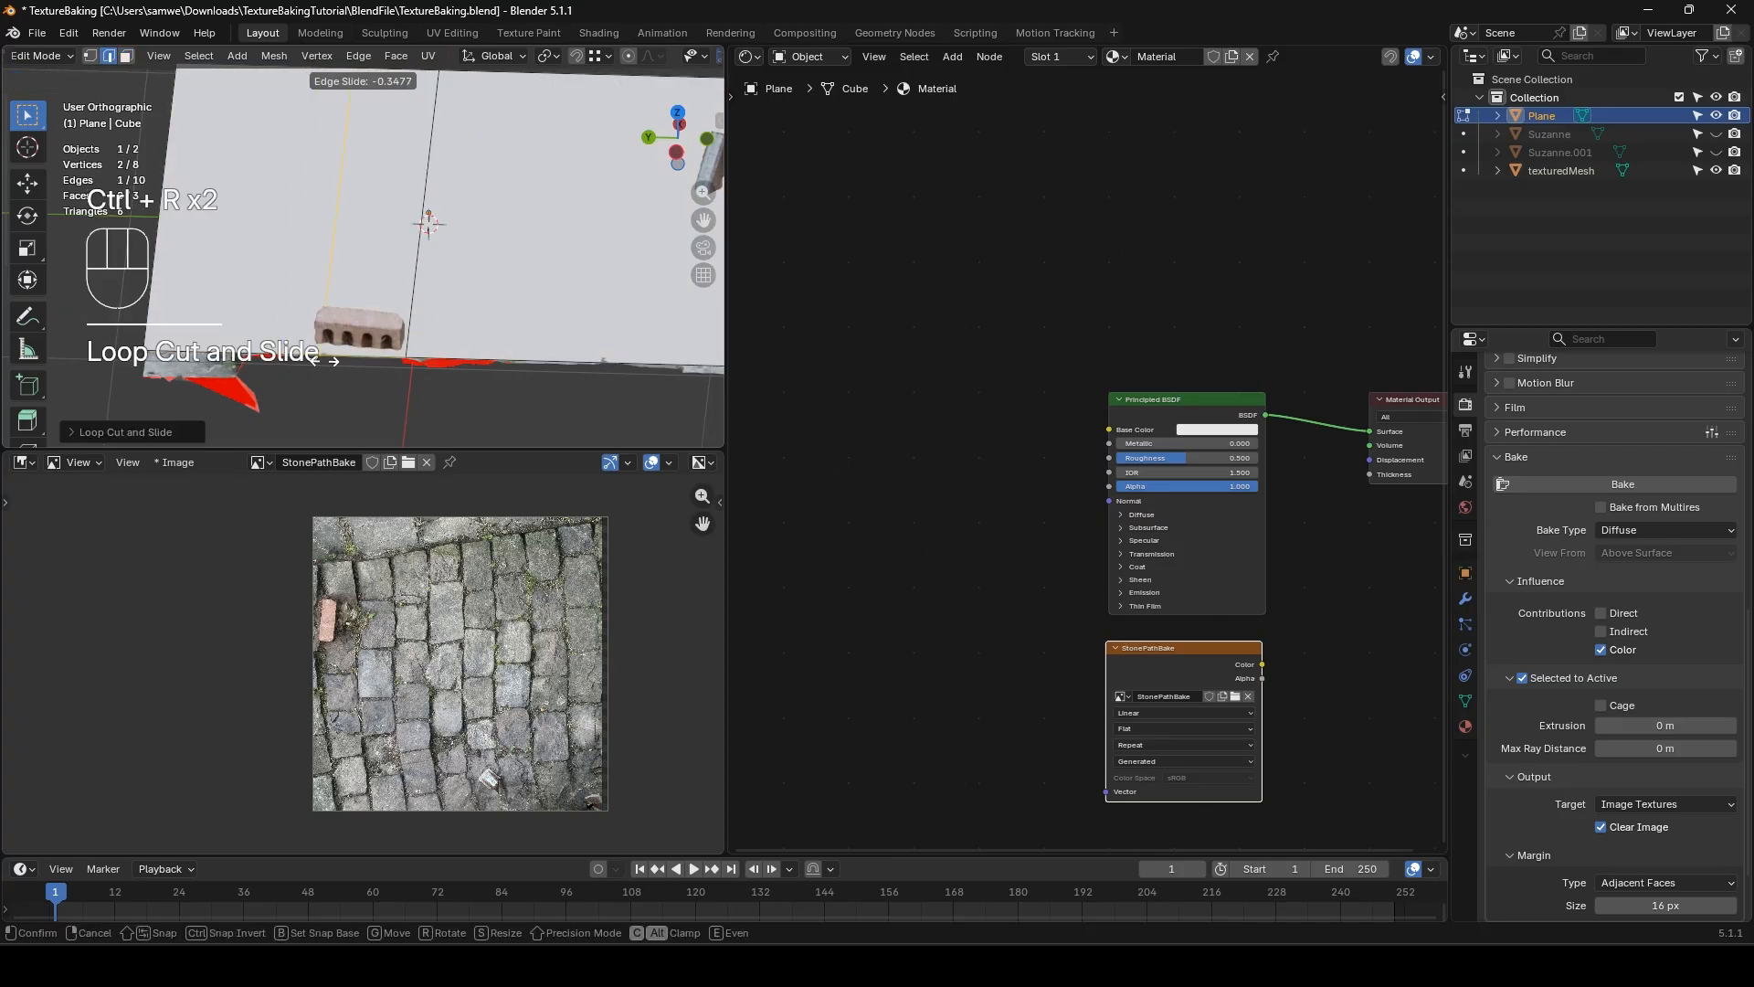
{"action": "left_click", "coordinate": [316, 359]}
- Add crosswise loop cutting to the plane, sliding it to the inner edge of the brick
{"action": "middle_click_drag", "start_coordinate": [437, 340], "coordinate": [306, 376]}
{"action": "middle_click_drag", "start_coordinate": [356, 269], "coordinate": [393, 273], "text": "shift"}
{"action": "key", "text": "ctrl+r"}
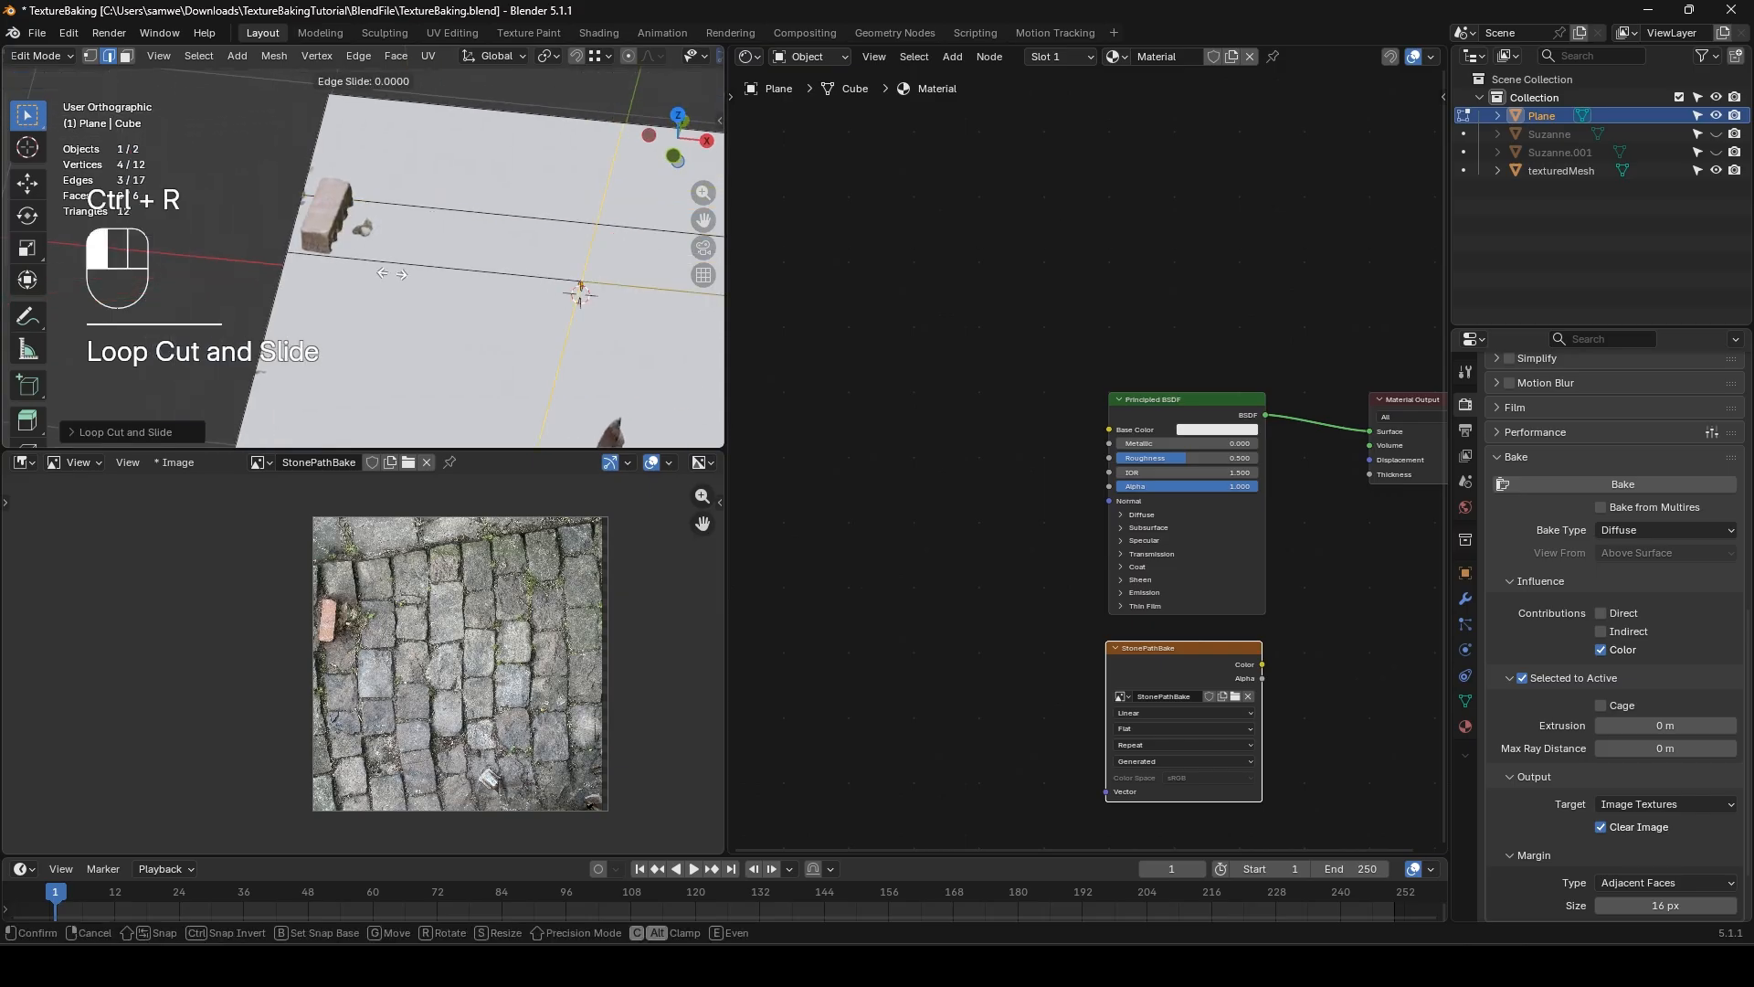
{"action": "left_click", "coordinate": [393, 273]}
{"action": "left_click", "coordinate": [157, 215]}
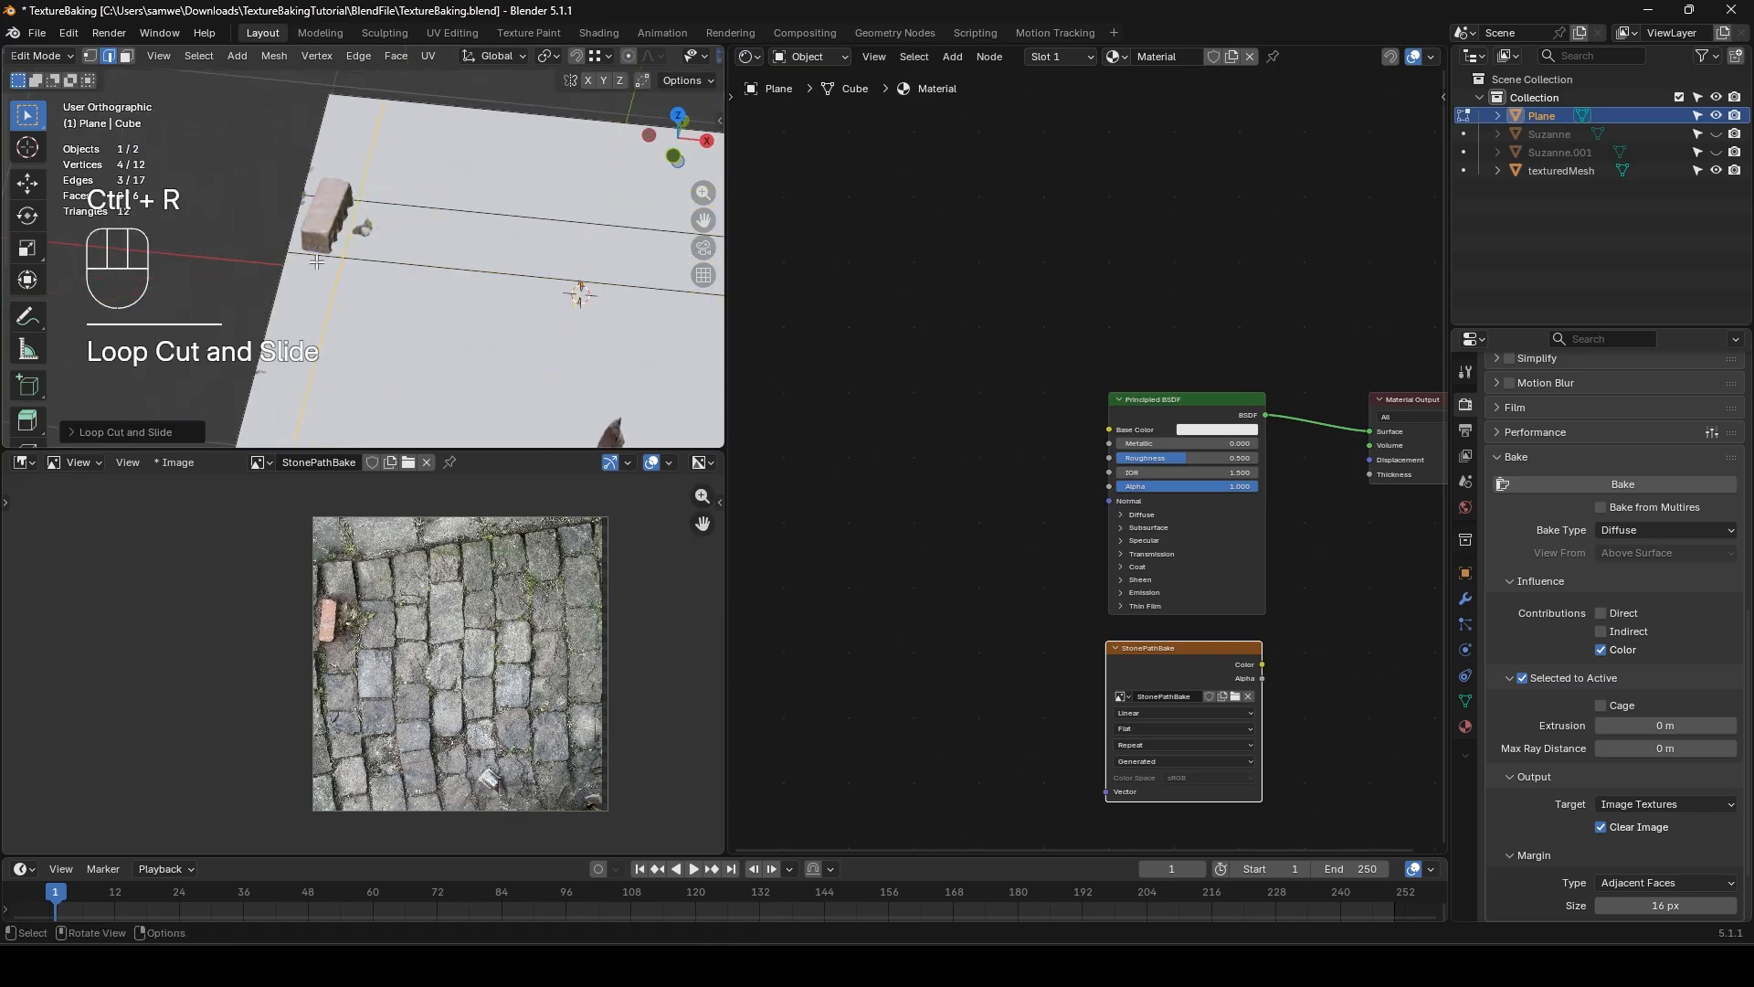
{"action": "key", "text": "ctrl+r"}
{"action": "left_click", "coordinate": [309, 260]}
{"action": "left_click", "coordinate": [297, 259]}
- Enlarge the 3D viewport and move the vertices around the brick within the XY plane to match its outline
{"action": "key", "text": "1"}
{"action": "left_click", "coordinate": [526, 410]}
{"action": "key", "text": "g"}
{"action": "key", "text": "shift+z"}
{"action": "left_click", "coordinate": [527, 412]}
{"action": "left_click_drag", "start_coordinate": [517, 450], "coordinate": [521, 599]}
{"action": "left_click_drag", "start_coordinate": [727, 411], "coordinate": [864, 411]}
{"action": "key", "text": "g"}
{"action": "key", "text": "shift+z"}
- Extrude the face over the brick upward into a box and shift its top to enclose the brick
{"action": "key", "text": "3"}
{"action": "key", "text": "e"}
{"action": "left_click", "coordinate": [453, 306]}
{"action": "middle_click_drag", "start_coordinate": [453, 306], "coordinate": [457, 352]}
{"action": "key", "text": "g"}
{"action": "left_click", "coordinate": [478, 340]}
- Knife-cut across the plane near its dipping side and lower that side's section along the Z axis
{"action": "key", "text": "k"}
{"action": "left_click", "coordinate": [491, 259]}
{"action": "left_click", "coordinate": [532, 427]}
{"action": "key", "text": "Return"}
{"action": "left_click_drag", "start_coordinate": [511, 249], "coordinate": [579, 372]}
{"action": "key", "text": "g"}
{"action": "key", "text": "z"}
{"action": "middle_click_drag", "start_coordinate": [576, 392], "coordinate": [387, 475]}
- Select the edge loop at the lowered section and move it along the Y axis to shape the ledge
{"action": "key", "text": "2"}
{"action": "left_click", "coordinate": [513, 353], "text": "alt"}
{"action": "key", "text": "g"}
{"action": "key", "text": "y"}
{"action": "left_click", "coordinate": [524, 356]}
{"action": "key", "text": "Tab"}
{"action": "key", "text": "Tab"}
- Add a loop cut beside the small upright object and move the surrounding vertices within XY to fit its base
{"action": "key", "text": "ctrl+r"}
{"action": "left_click", "coordinate": [489, 402]}
{"action": "key", "text": "1"}
{"action": "left_click", "coordinate": [428, 403]}
{"action": "key", "text": "g"}
{"action": "key", "text": "shift+z"}
{"action": "left_click", "coordinate": [400, 505]}
{"action": "key", "text": "g"}
{"action": "key", "text": "shift+z"}
{"action": "left_click", "coordinate": [484, 476]}
- Extrude the face over the small upright object upward, shift its top to follow the lean, and leave Edit Mode
{"action": "key", "text": "3"}
{"action": "key", "text": "e"}
{"action": "left_click", "coordinate": [379, 375]}
{"action": "key", "text": "g"}
{"action": "key", "text": "shift+z"}
{"action": "left_click", "coordinate": [358, 402]}
{"action": "middle_click_drag", "start_coordinate": [358, 402], "coordinate": [370, 485]}
{"action": "key", "text": "g"}
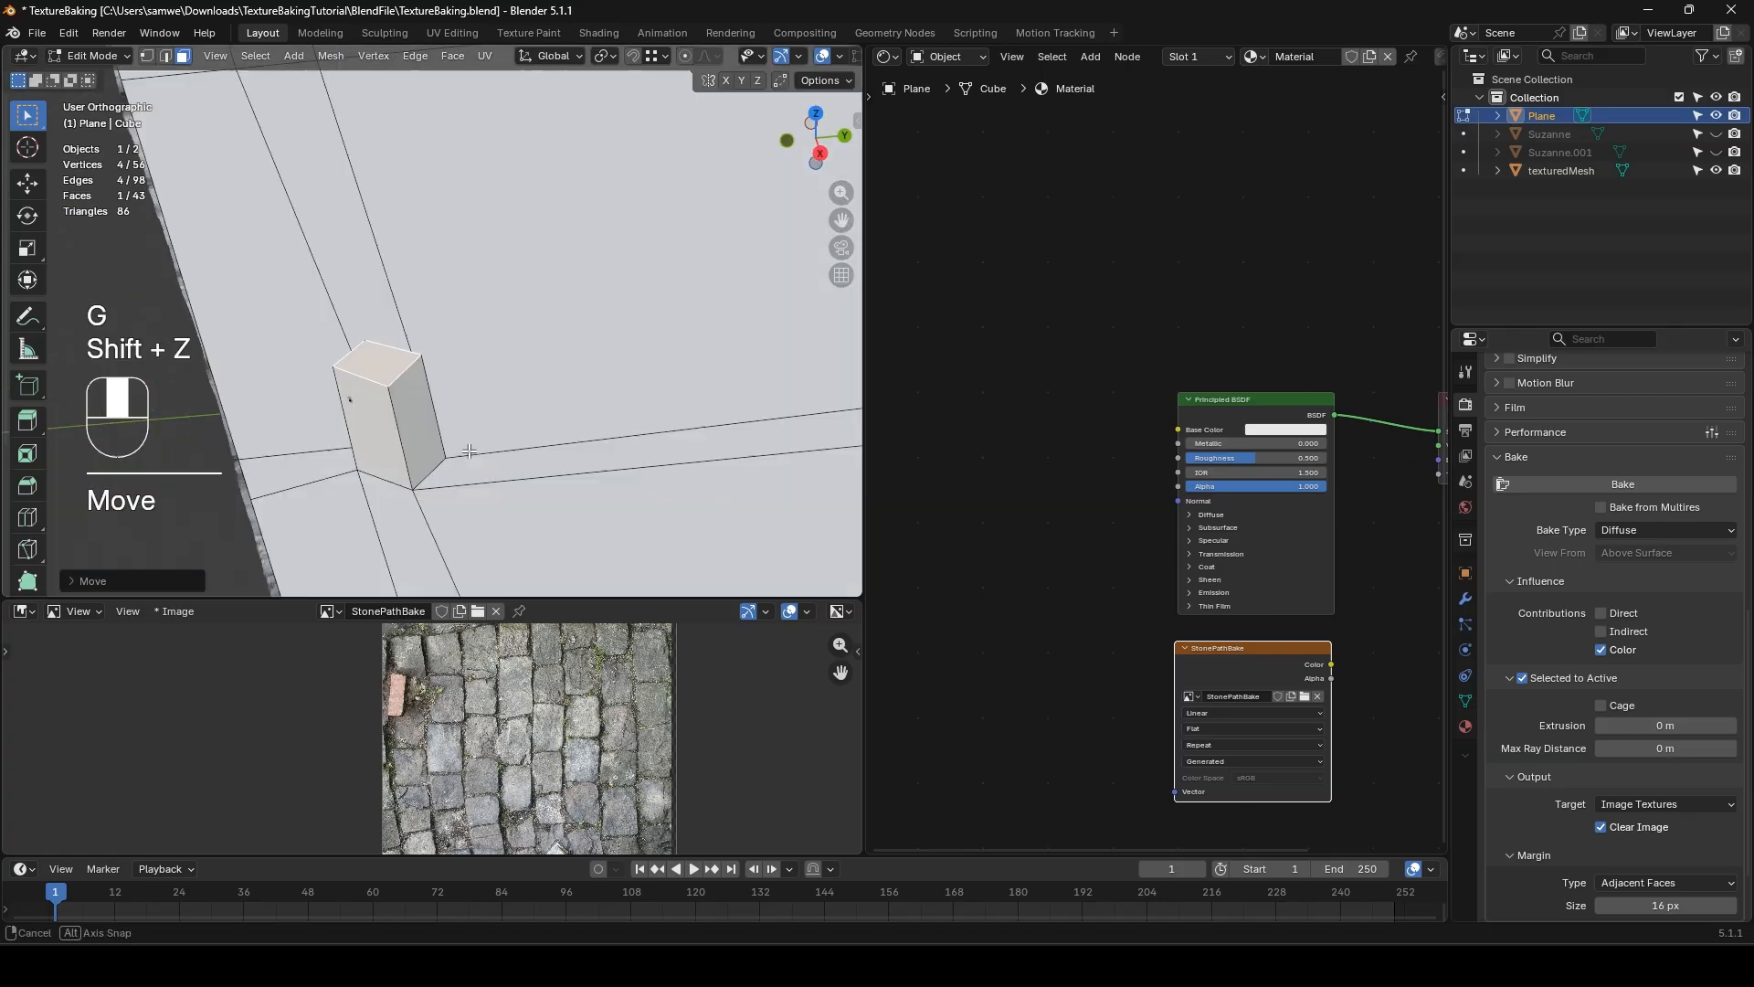
{"action": "left_click", "coordinate": [365, 485]}
{"action": "key", "text": "Tab"}
{"action": "middle_click_drag", "start_coordinate": [618, 350], "coordinate": [445, 347]}
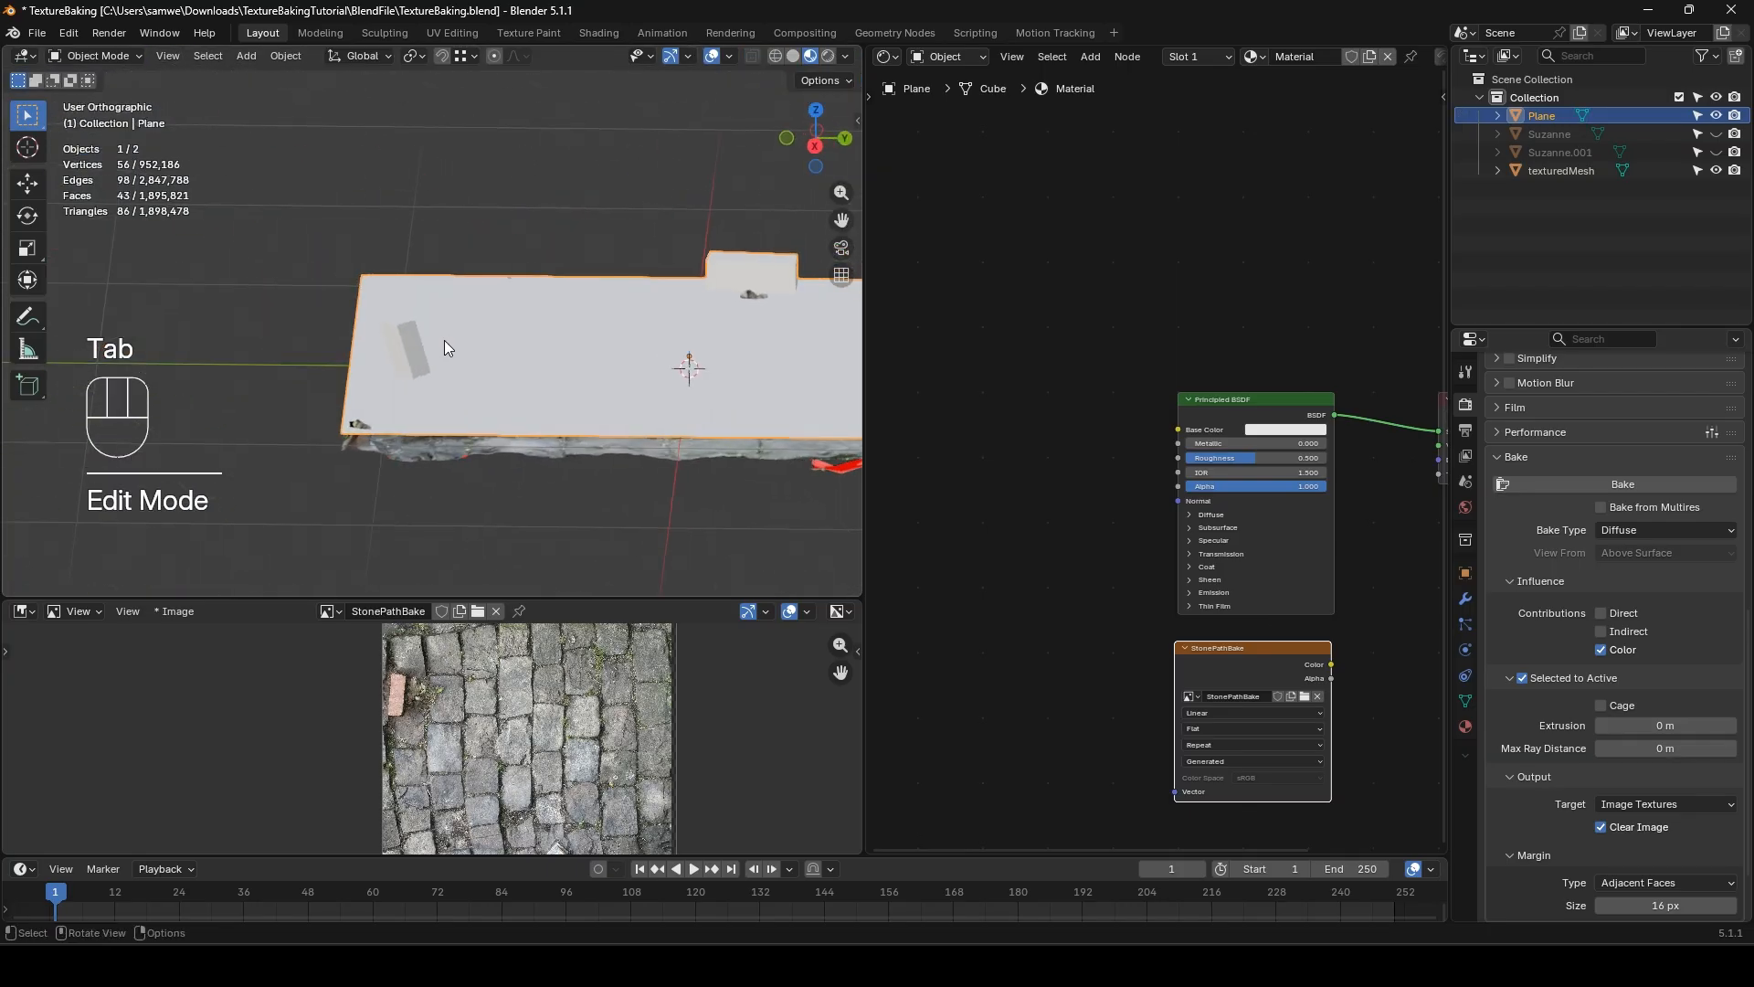
{"action": "middle_click_drag", "start_coordinate": [557, 365], "coordinate": [477, 388]}
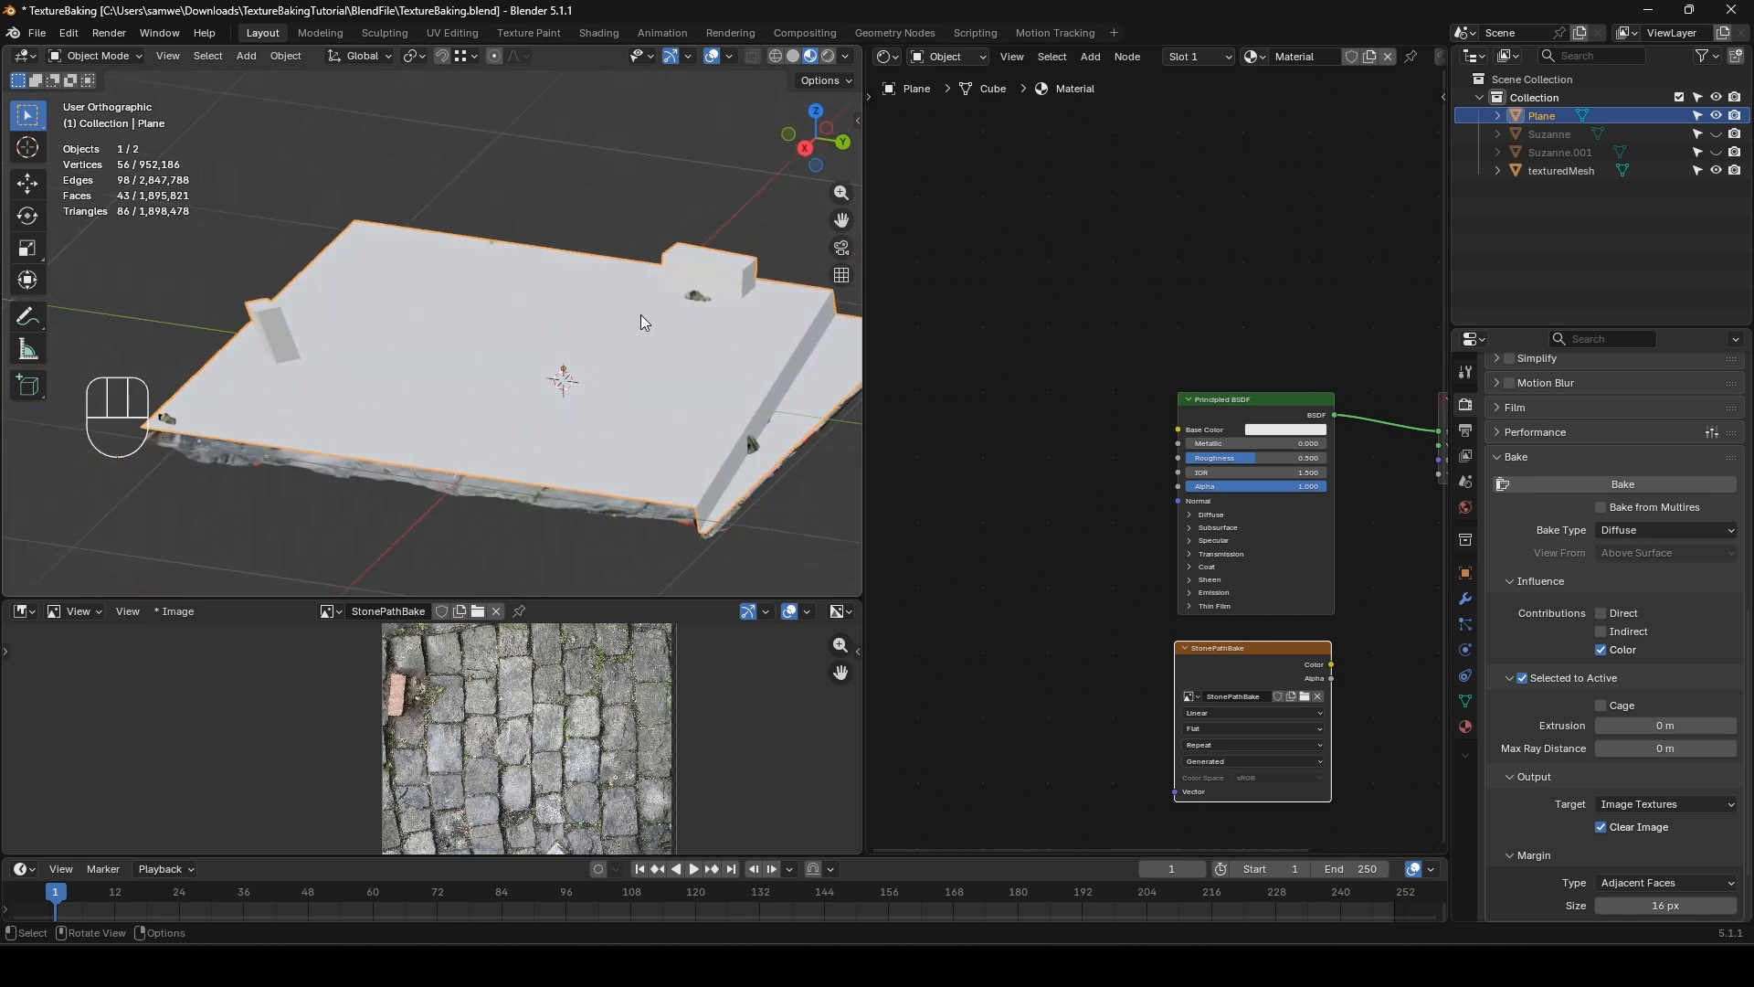
- Unwrap all faces of the reshaped plane with Smart UV Project at a 66° angle limit and 0 island margin
{"action": "middle_click_drag", "start_coordinate": [587, 331], "coordinate": [617, 315]}
{"action": "key", "text": "Tab"}
{"action": "key", "text": "a"}
{"action": "key", "text": "u"}
{"action": "left_click", "coordinate": [543, 377]}
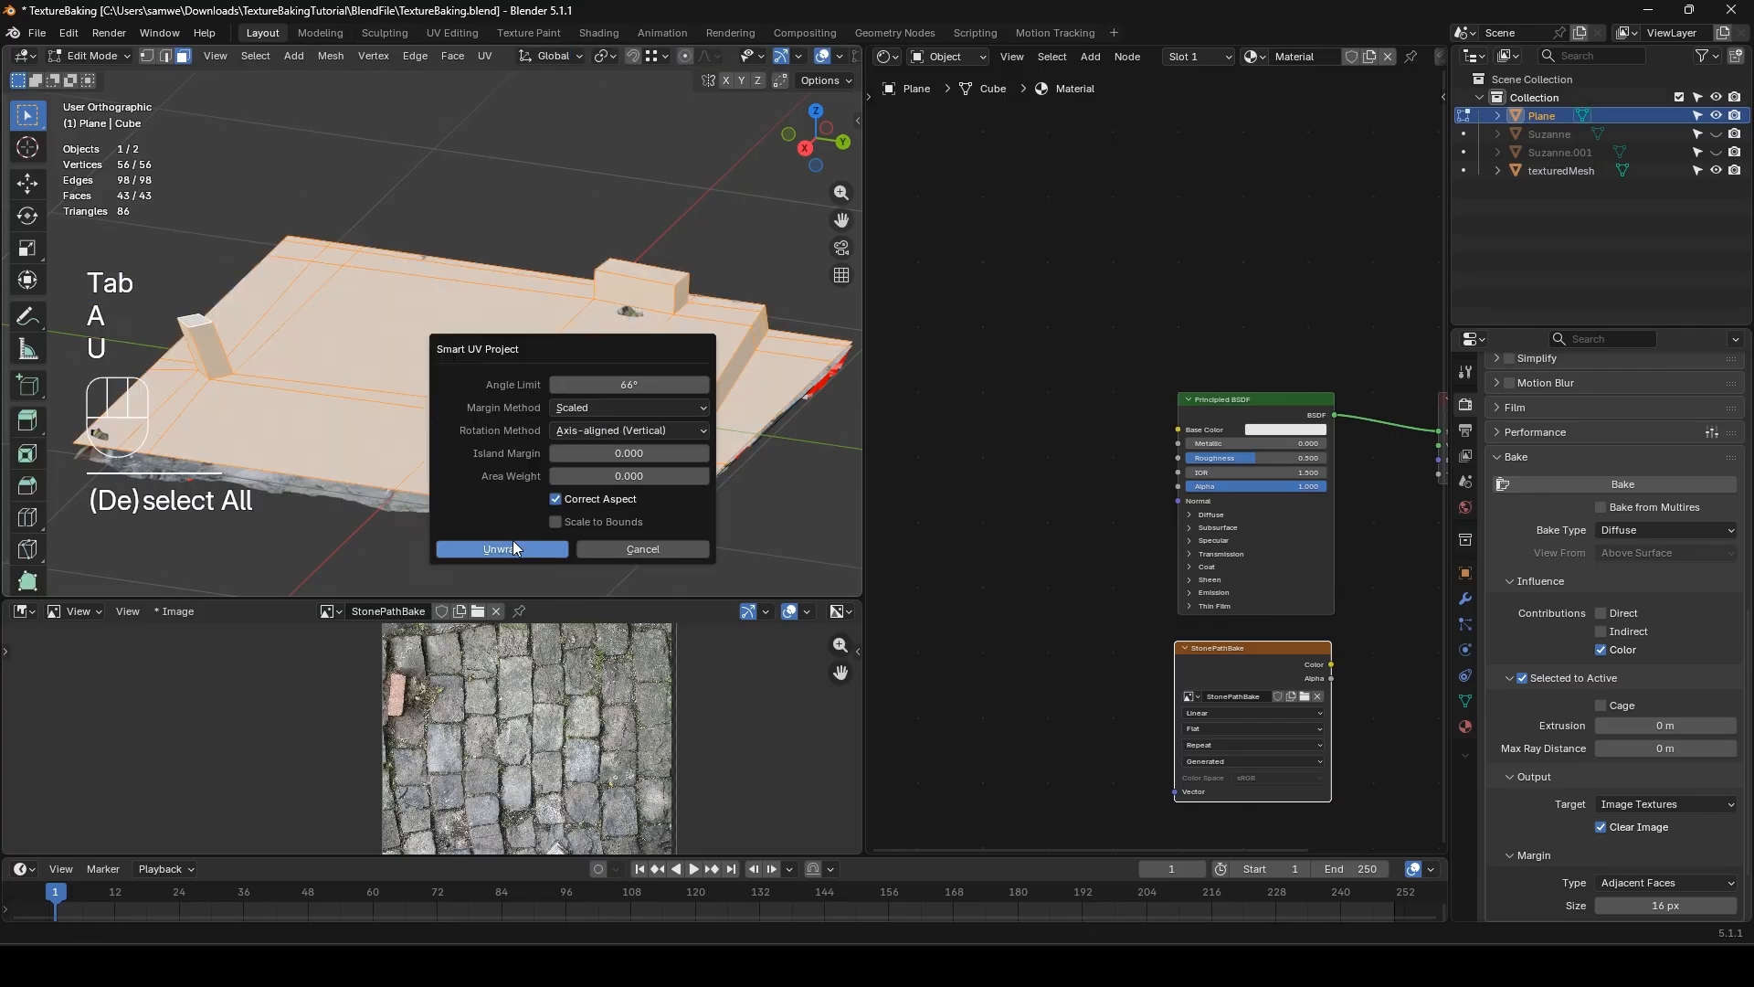
{"action": "left_click", "coordinate": [506, 550]}
{"action": "key", "text": "Tab"}
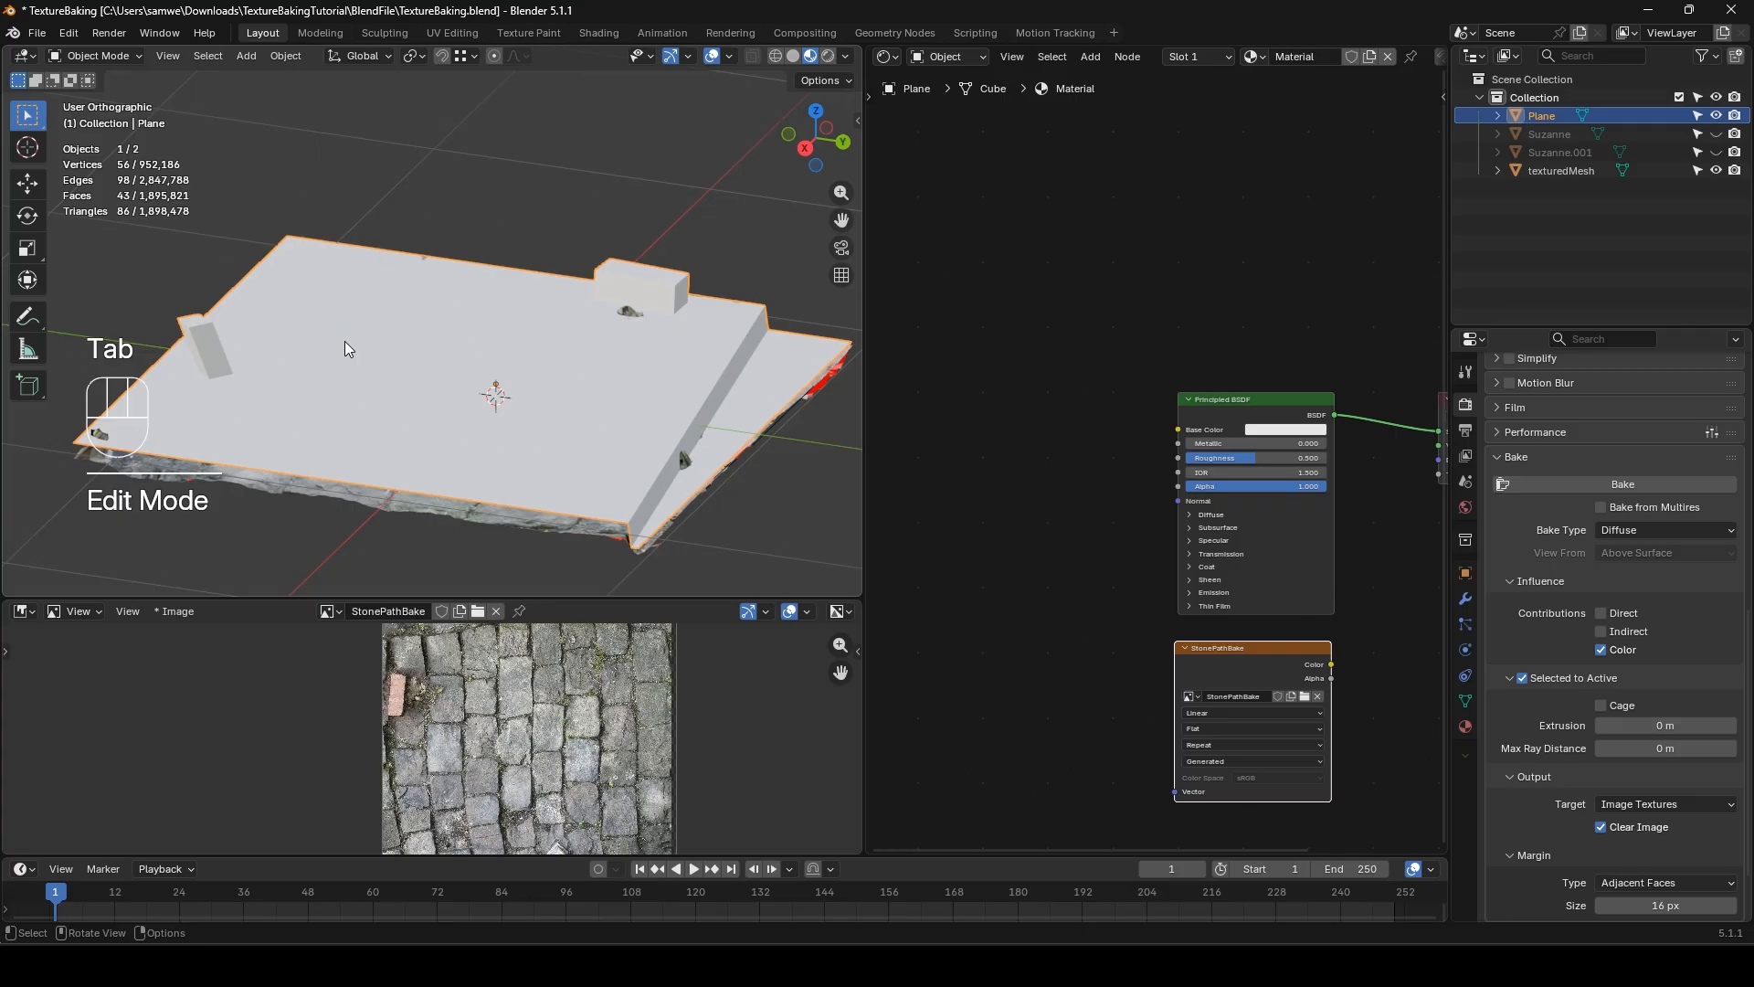
- Bake texturedMesh's diffuse color onto the reshaped, unwrapped plane and enlarge the image editor to inspect the StonePathBake image
{"action": "scroll", "coordinate": [537, 714], "scroll_direction": "down", "scroll_amount": 2}
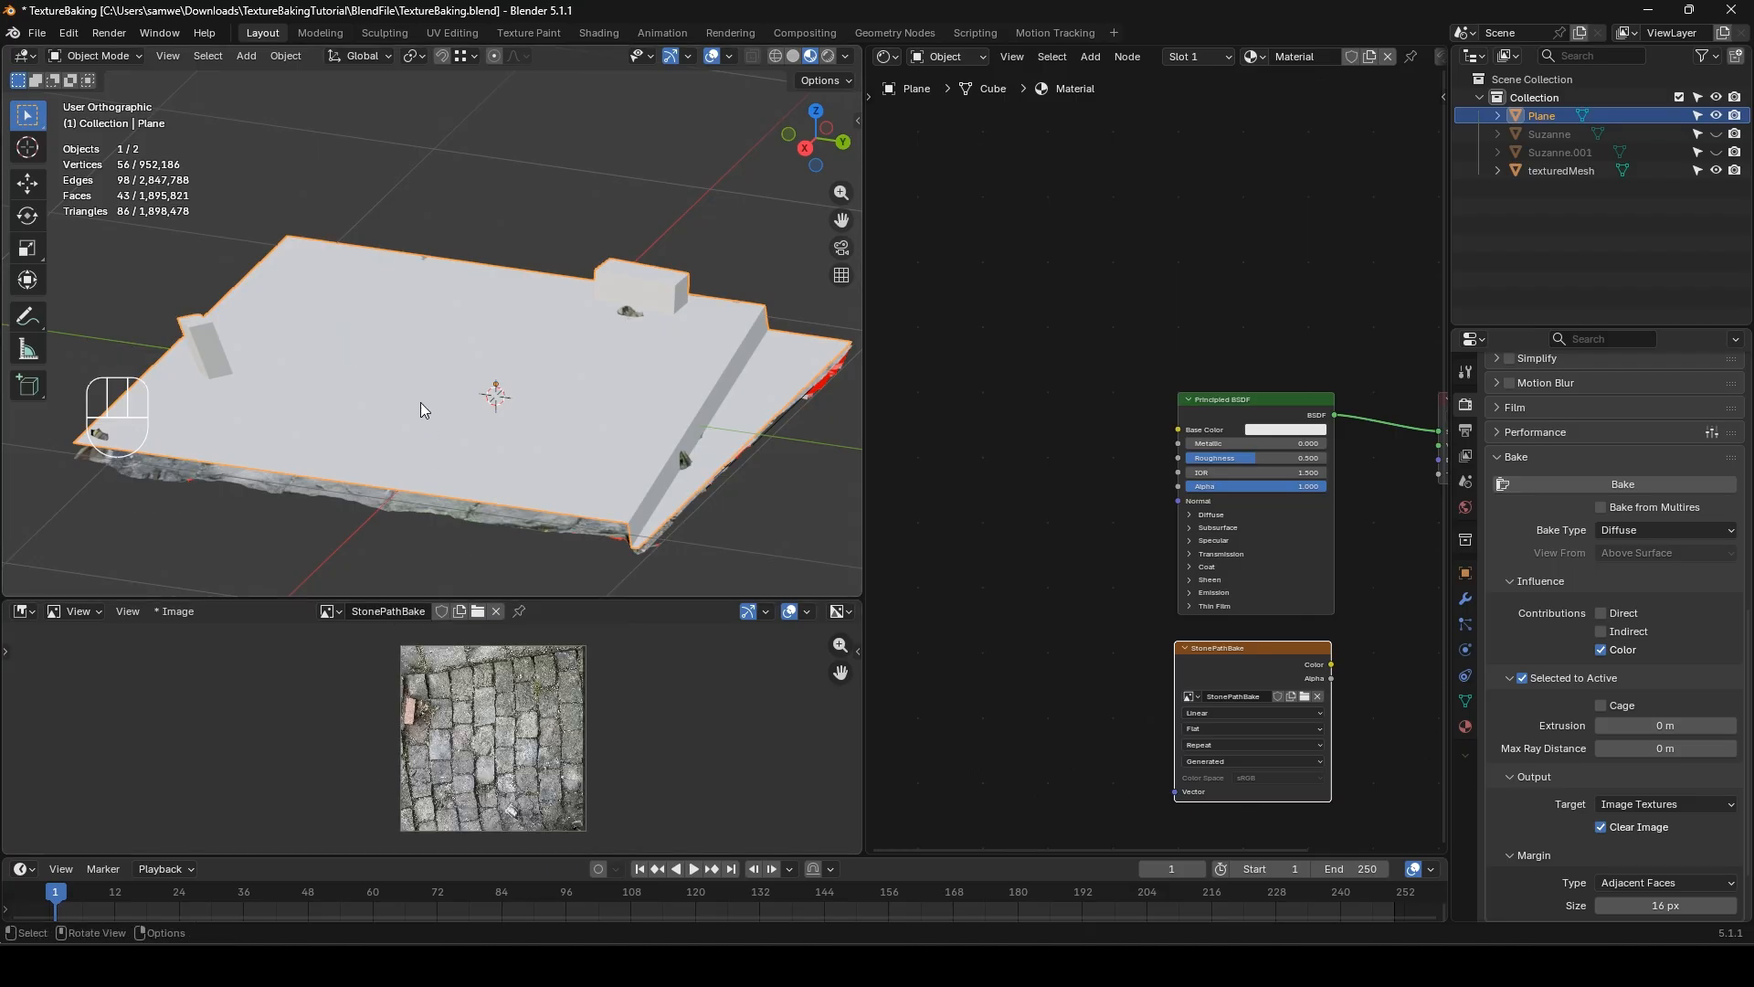
{"action": "scroll", "coordinate": [529, 539], "scroll_direction": "down", "scroll_amount": 1}
{"action": "left_click", "coordinate": [530, 522]}
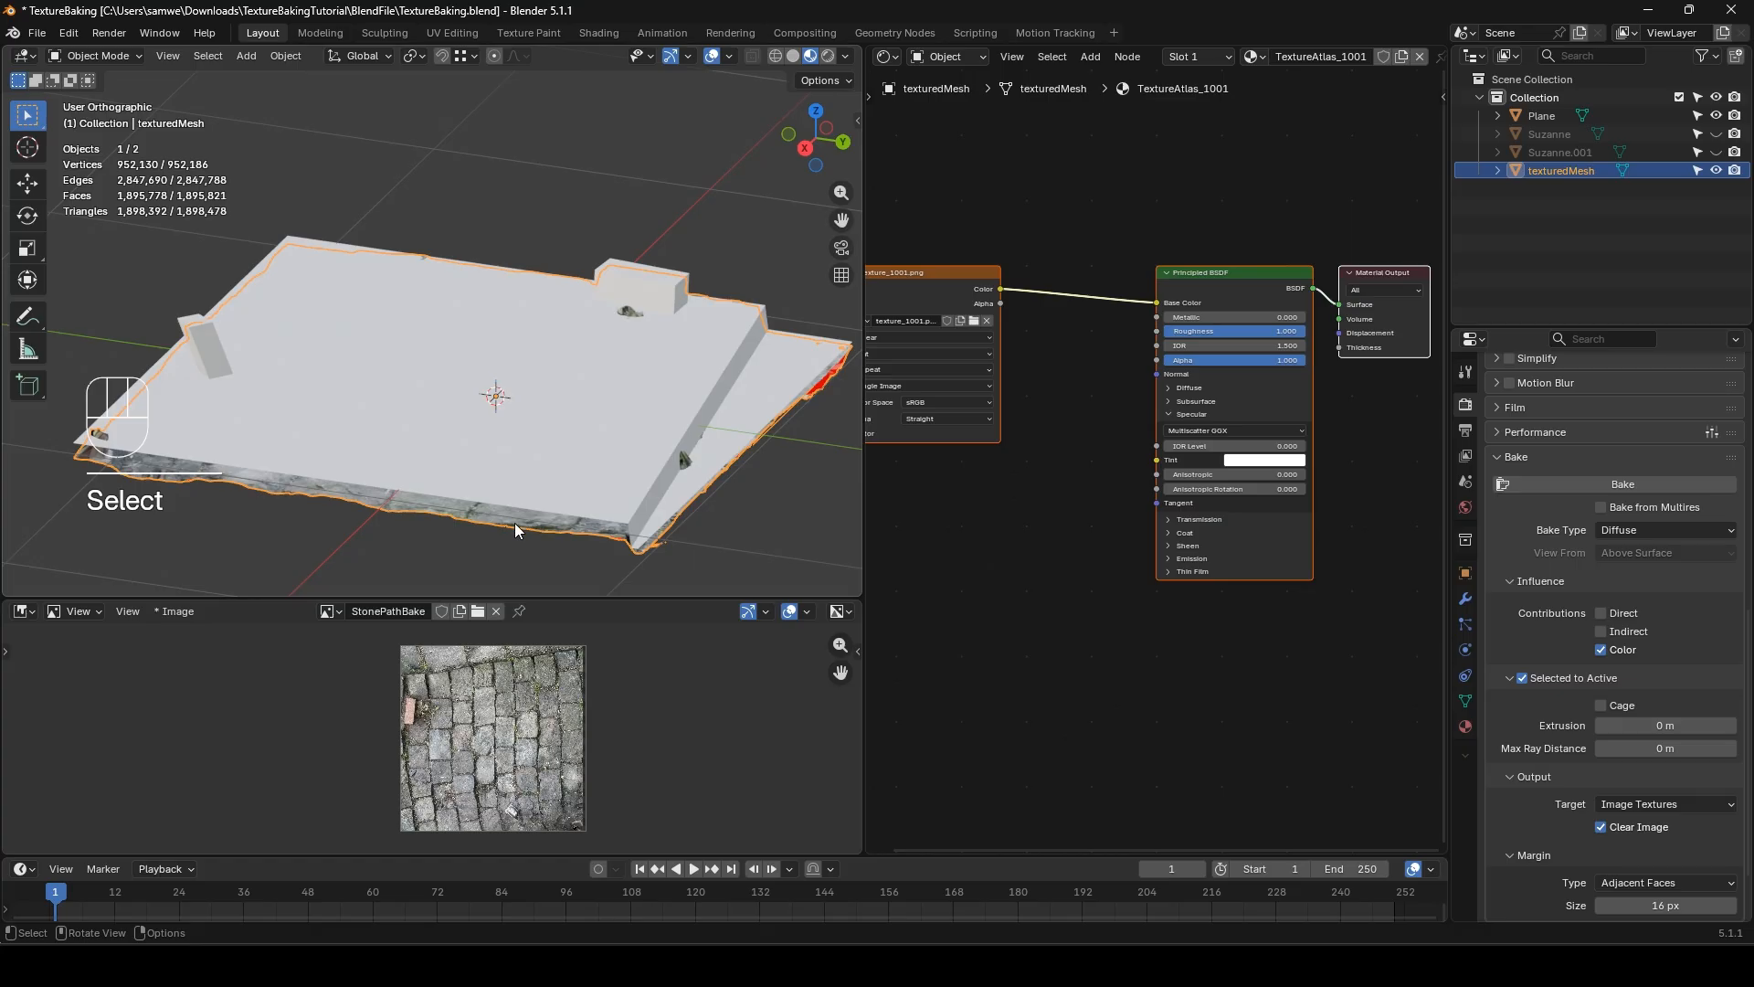
{"action": "left_click", "coordinate": [638, 254], "text": "shift"}
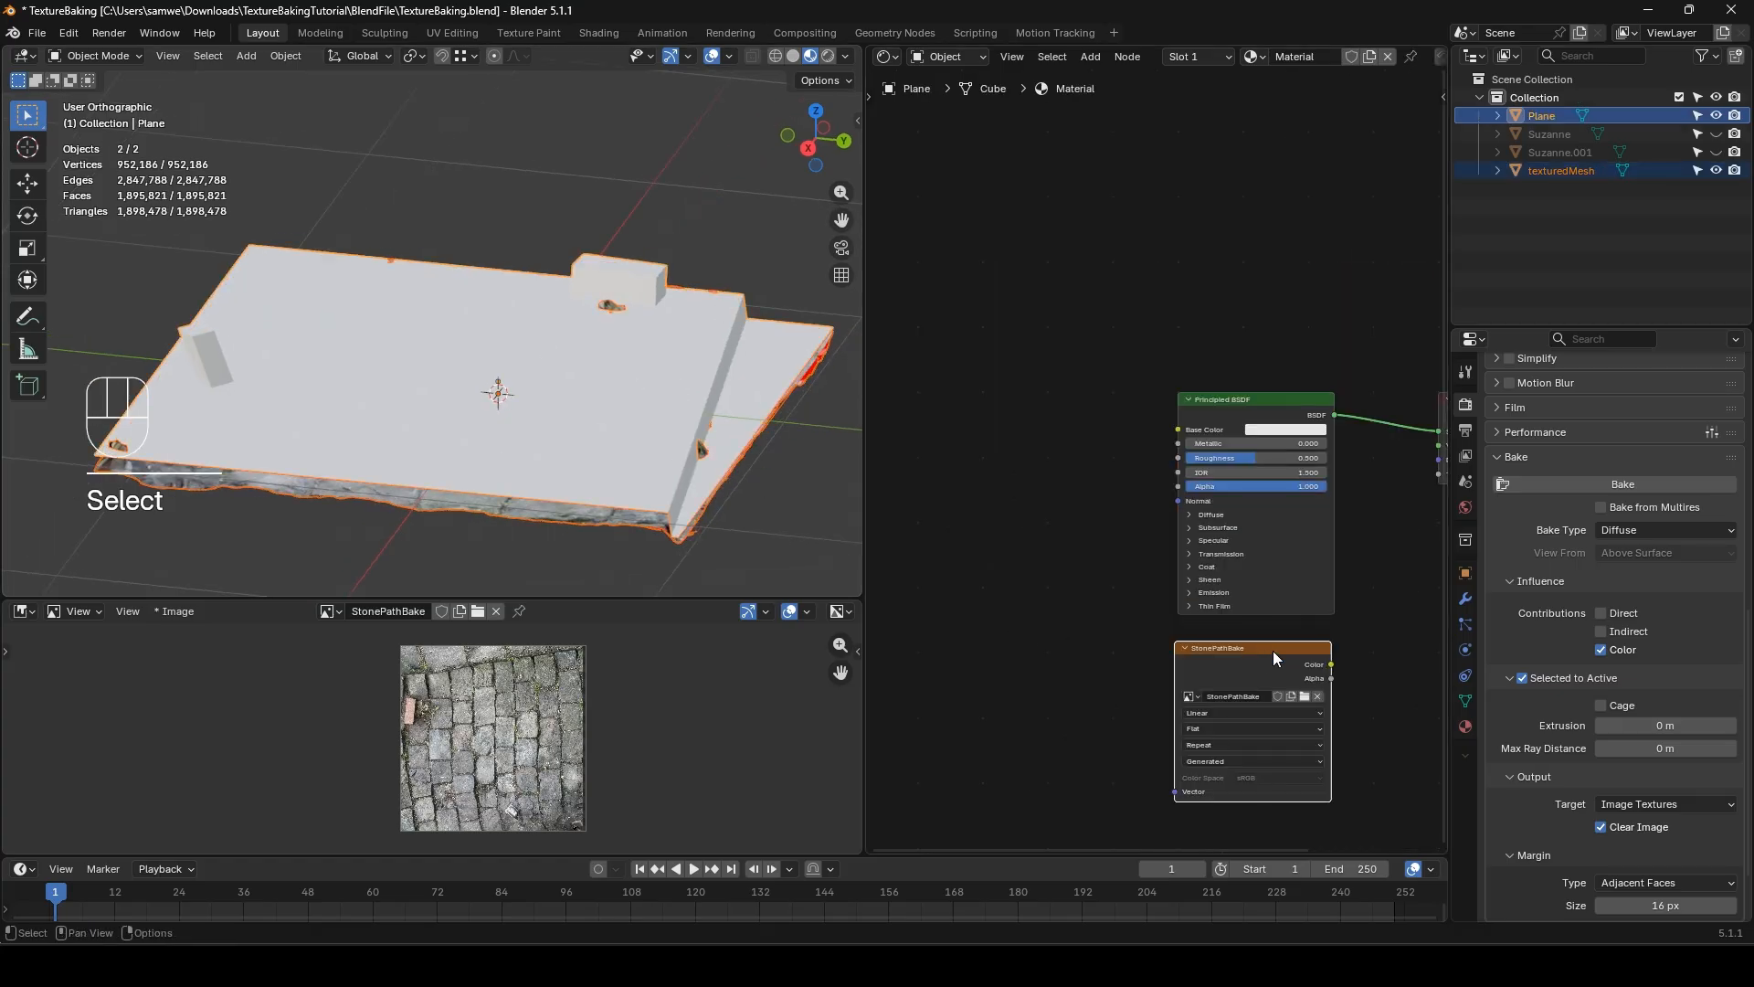
{"action": "left_click", "coordinate": [1586, 479]}
{"action": "scroll", "coordinate": [534, 754], "scroll_direction": "up", "scroll_amount": 4}
{"action": "scroll", "coordinate": [529, 744], "scroll_direction": "down", "scroll_amount": 1}
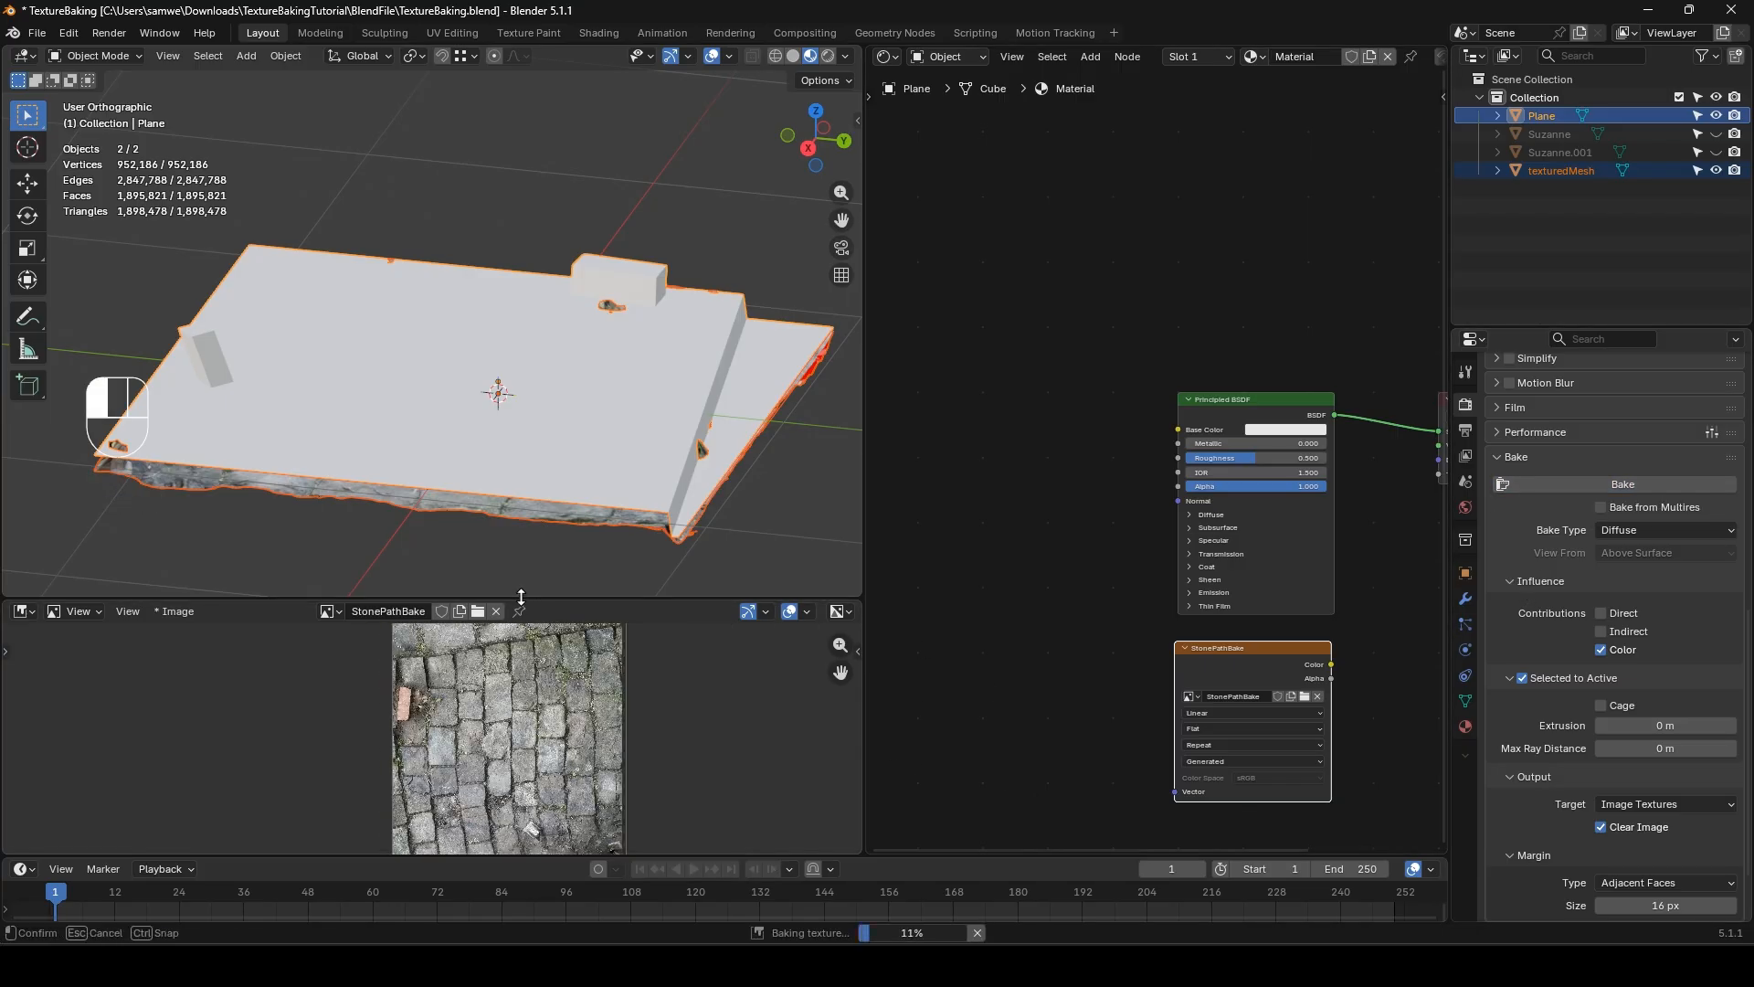
{"action": "left_click_drag", "start_coordinate": [523, 599], "coordinate": [520, 455]}
{"action": "scroll", "coordinate": [519, 627], "scroll_direction": "down", "scroll_amount": 1}
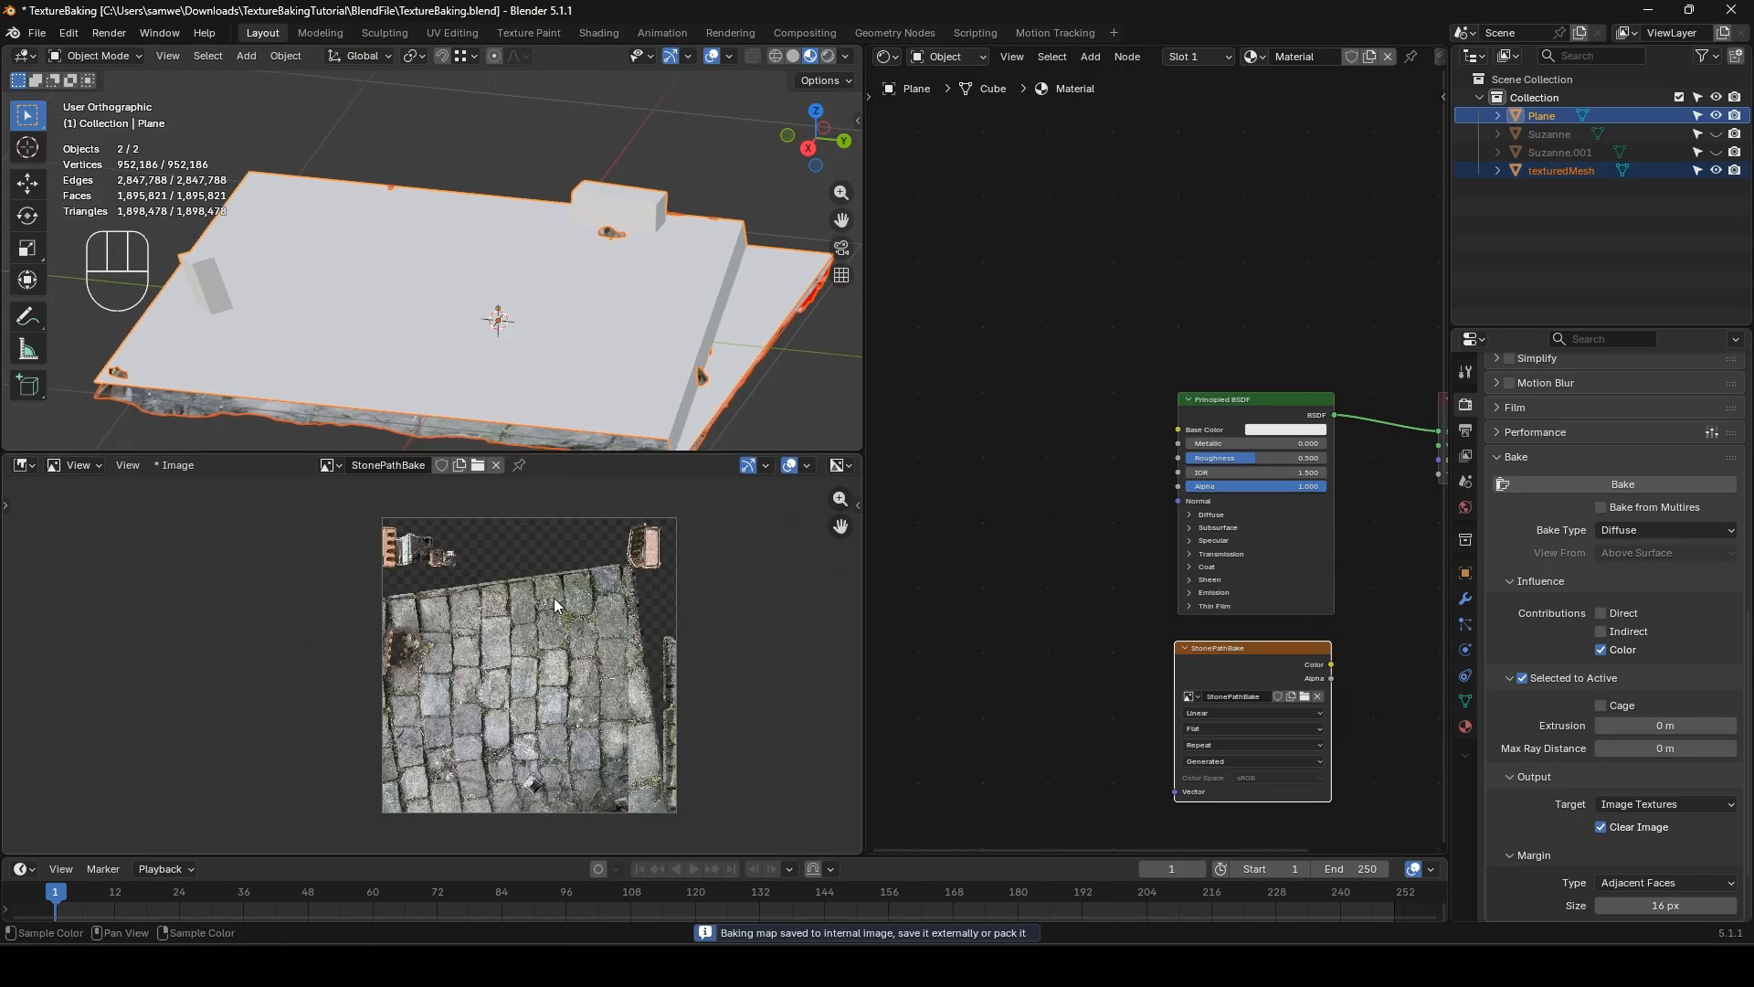
{"action": "scroll", "coordinate": [556, 596], "scroll_direction": "up", "scroll_amount": 2}
{"action": "middle_click_drag", "start_coordinate": [606, 570], "coordinate": [572, 696]}
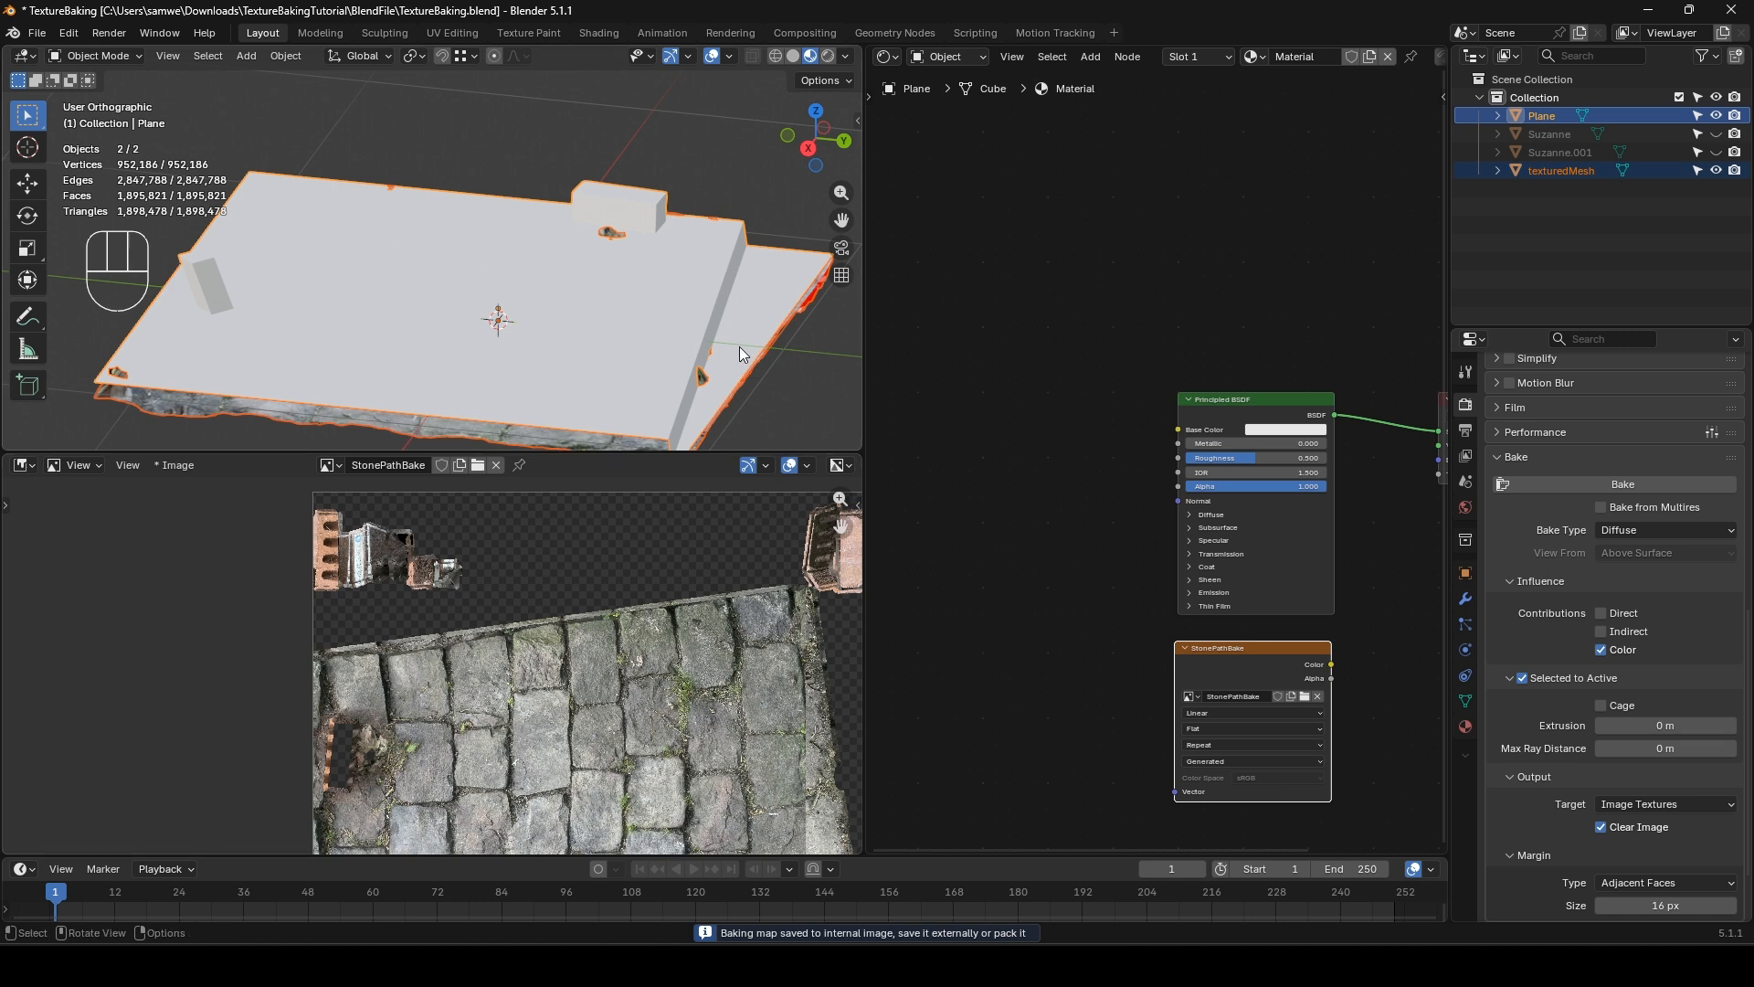
- Connect the newly baked StonePathBake Color output to the Base Color of the reshaped plane's material
{"action": "left_click_drag", "start_coordinate": [1332, 664], "coordinate": [1178, 430]}
{"action": "left_click", "coordinate": [579, 159]}
{"action": "middle_click_drag", "start_coordinate": [409, 255], "coordinate": [690, 304]}
{"action": "scroll", "coordinate": [552, 341], "scroll_direction": "up", "scroll_amount": 5}
{"action": "middle_click_drag", "start_coordinate": [551, 342], "coordinate": [590, 326]}
{"action": "scroll", "coordinate": [630, 367], "scroll_direction": "up", "scroll_amount": 4}
{"action": "middle_click_drag", "start_coordinate": [666, 404], "coordinate": [386, 305], "text": "shift"}
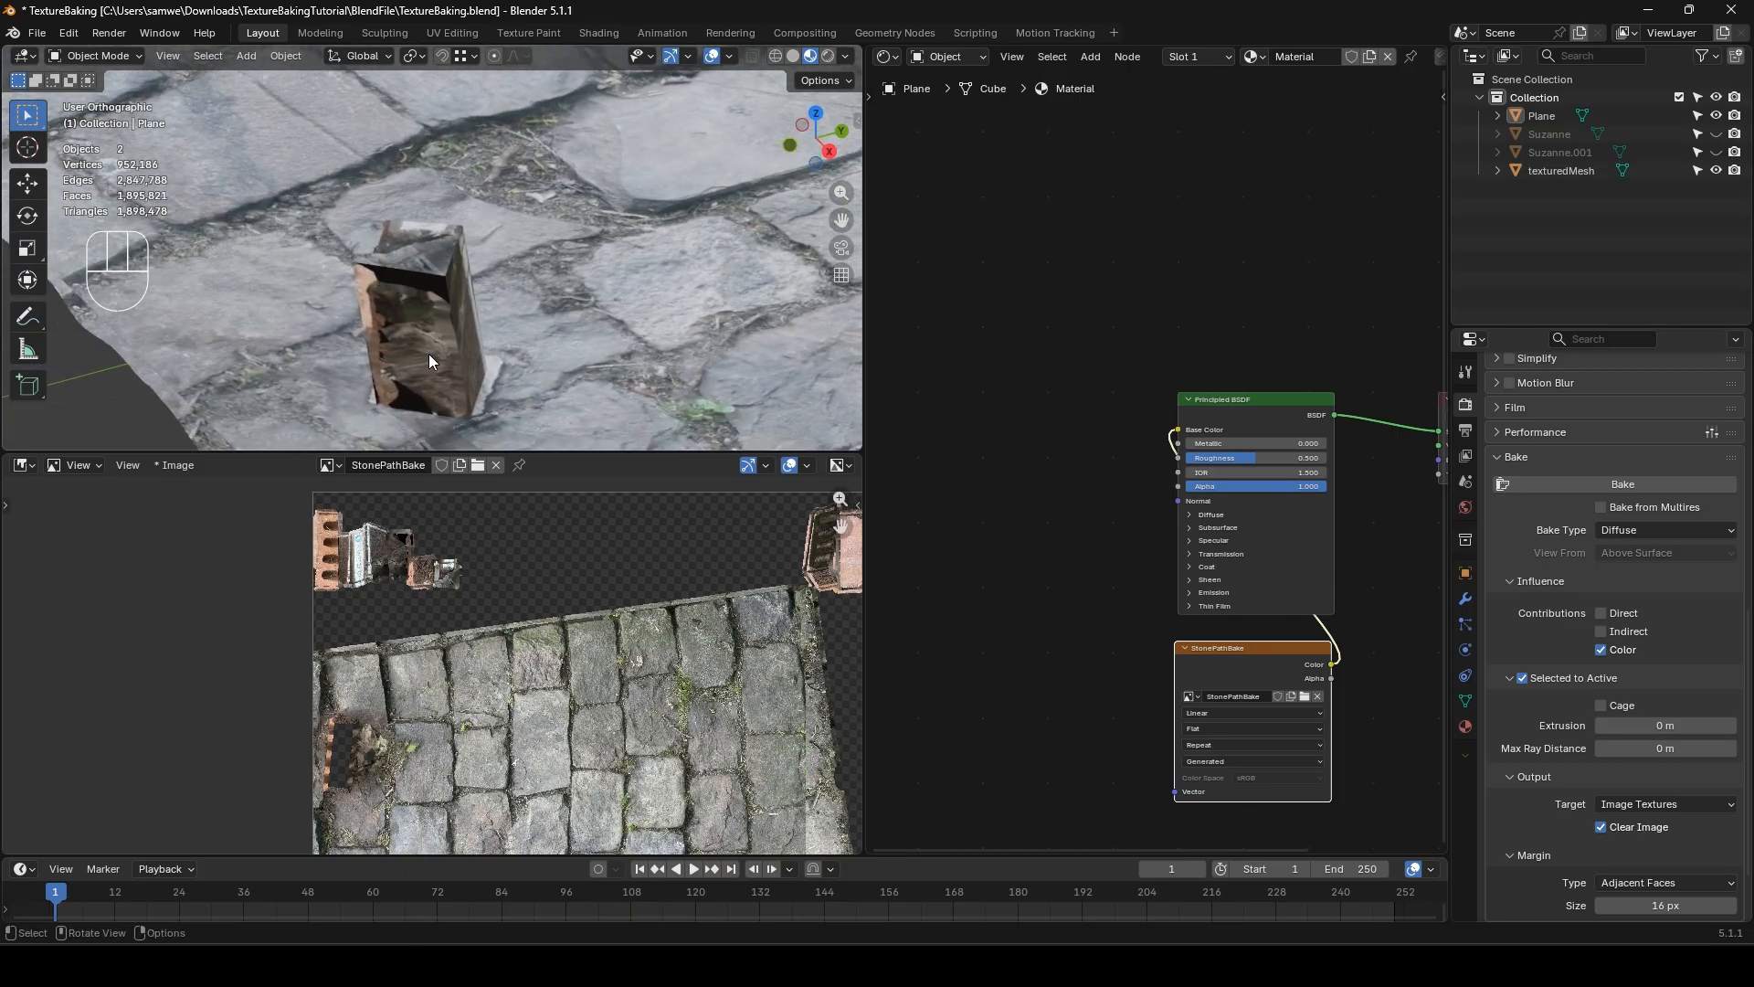
- Start saving the baked StonePathBake image under a new name and create a StonePathBake folder inside TextureBakingTutorial
{"action": "scroll", "coordinate": [425, 331], "scroll_direction": "down", "scroll_amount": 3}
{"action": "middle_click_drag", "start_coordinate": [494, 353], "coordinate": [512, 274]}
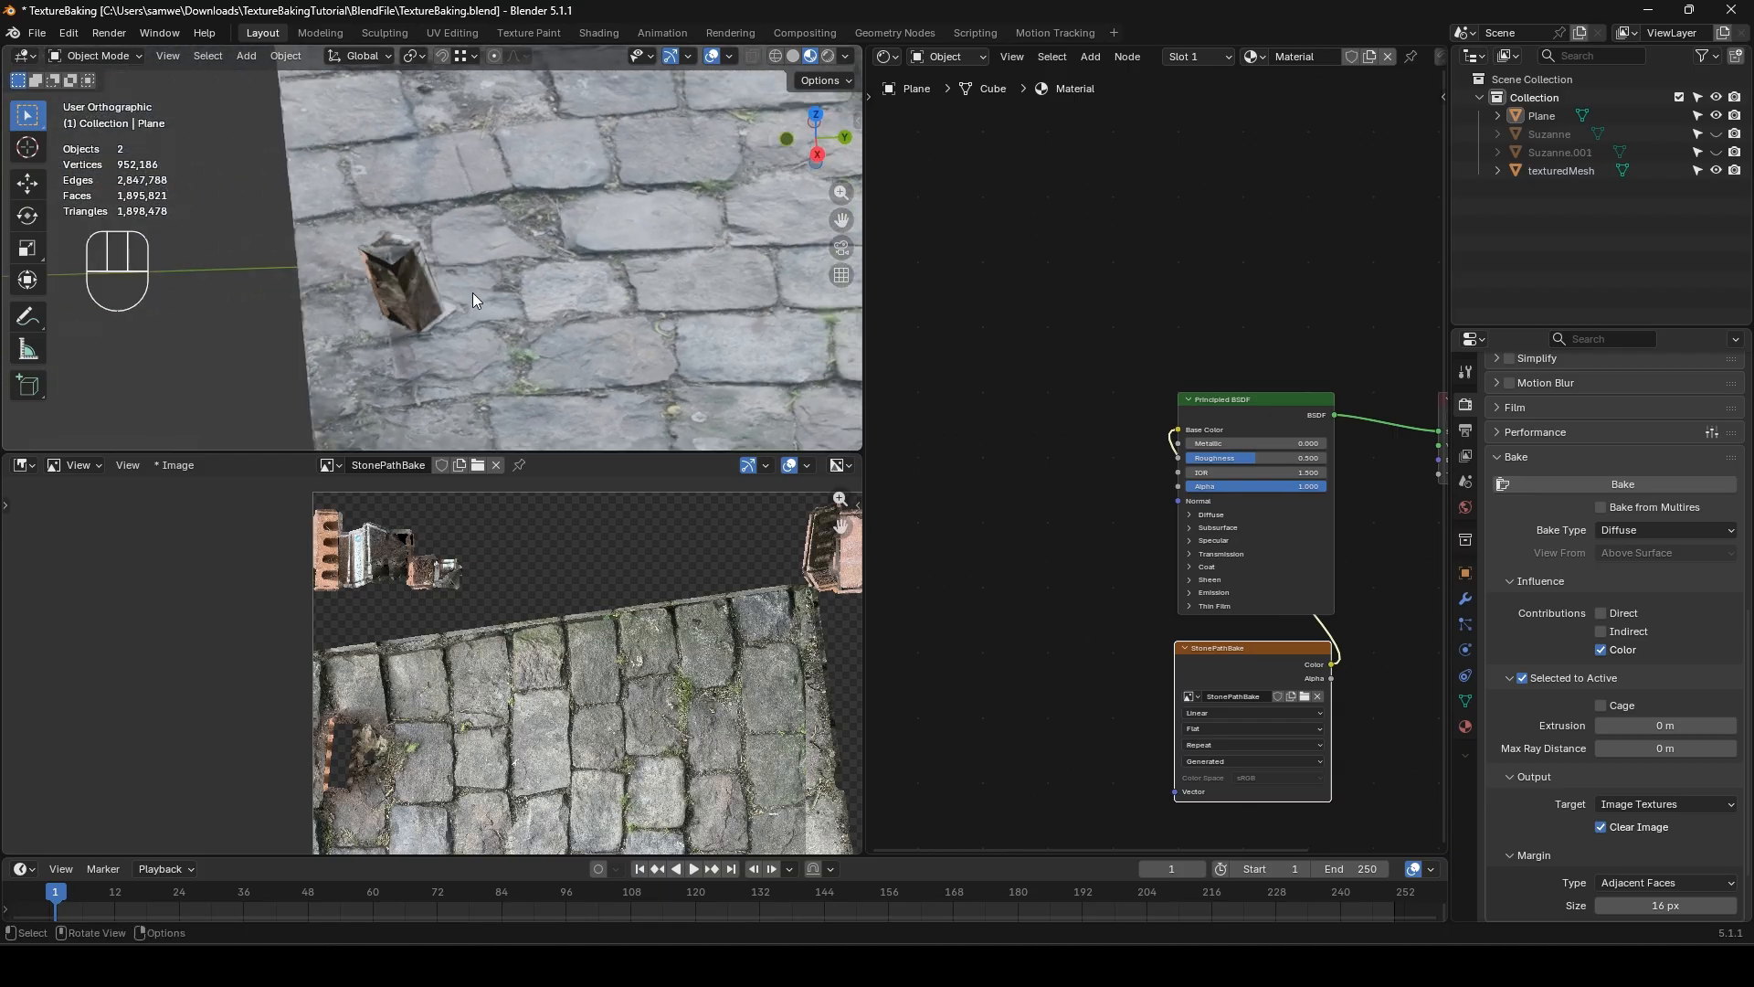
{"action": "scroll", "coordinate": [473, 292], "scroll_direction": "down", "scroll_amount": 3}
{"action": "mouse_move", "coordinate": [528, 294]}
{"action": "middle_mouse_down", "text": "shift"}
{"action": "mouse_move", "coordinate": [714, 273]}
{"action": "mouse_move", "coordinate": [574, 319]}
{"action": "mouse_move", "coordinate": [601, 326]}
{"action": "mouse_move", "coordinate": [545, 309]}
{"action": "mouse_move", "coordinate": [528, 278]}
{"action": "middle_mouse_up", "text": "shift"}
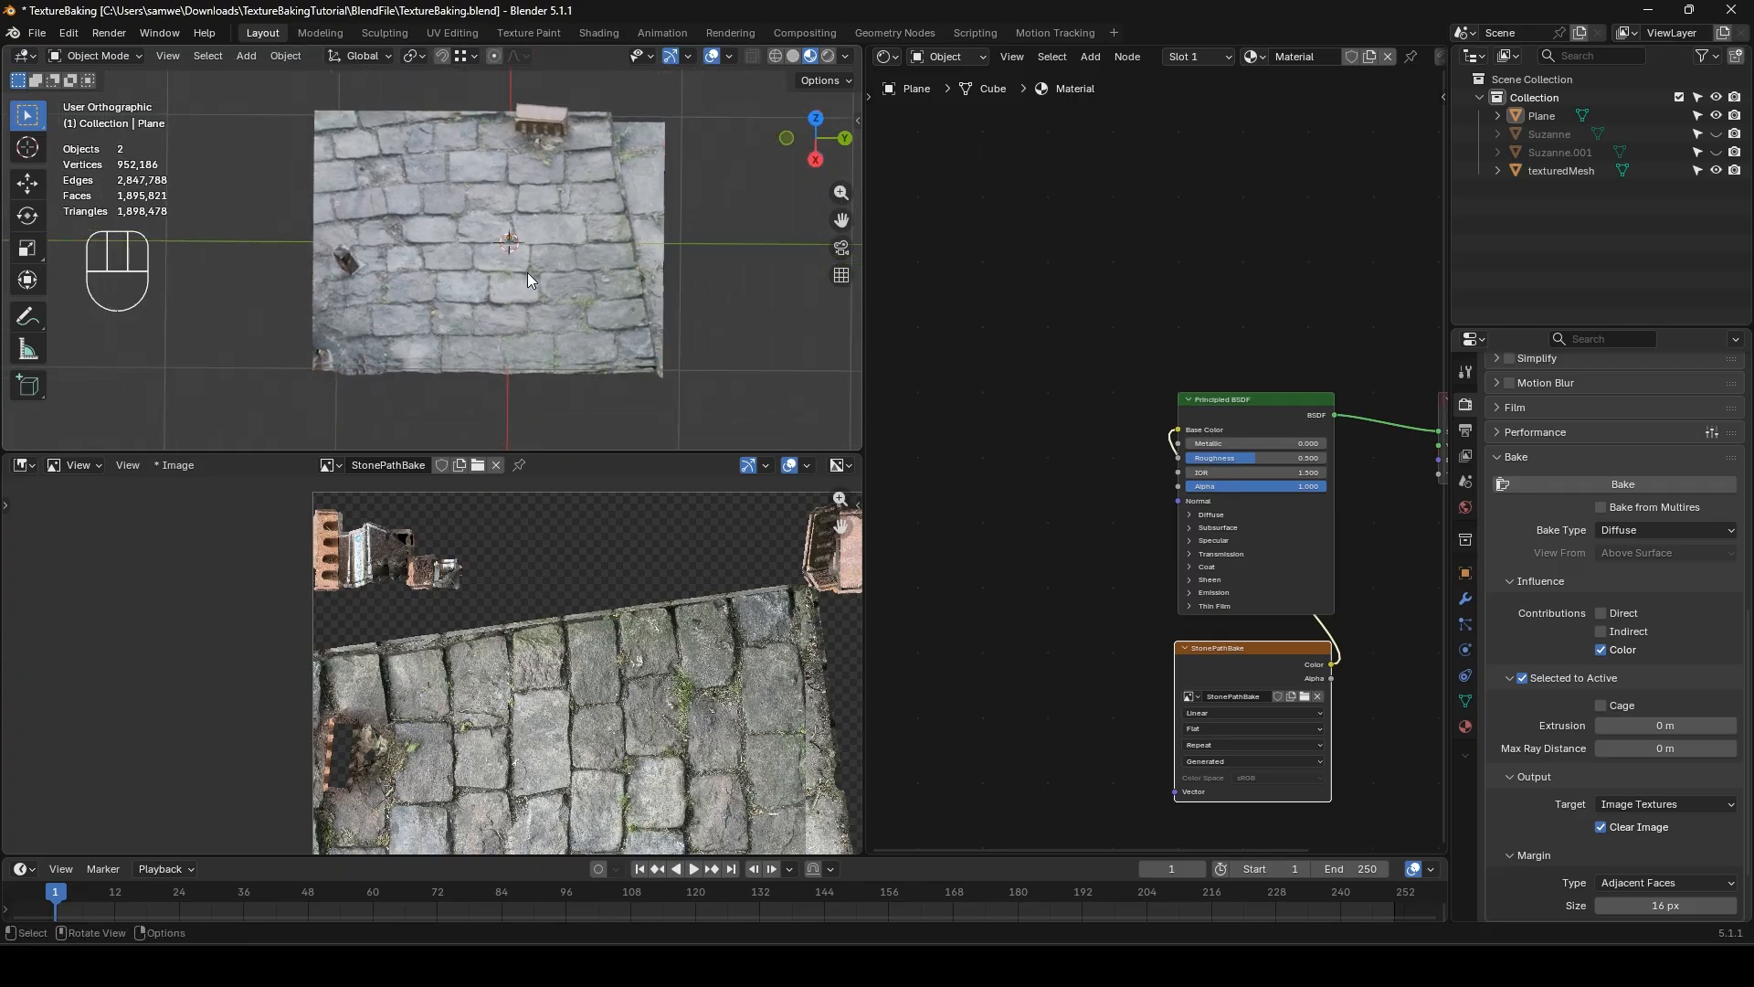
{"action": "left_click", "coordinate": [175, 465]}
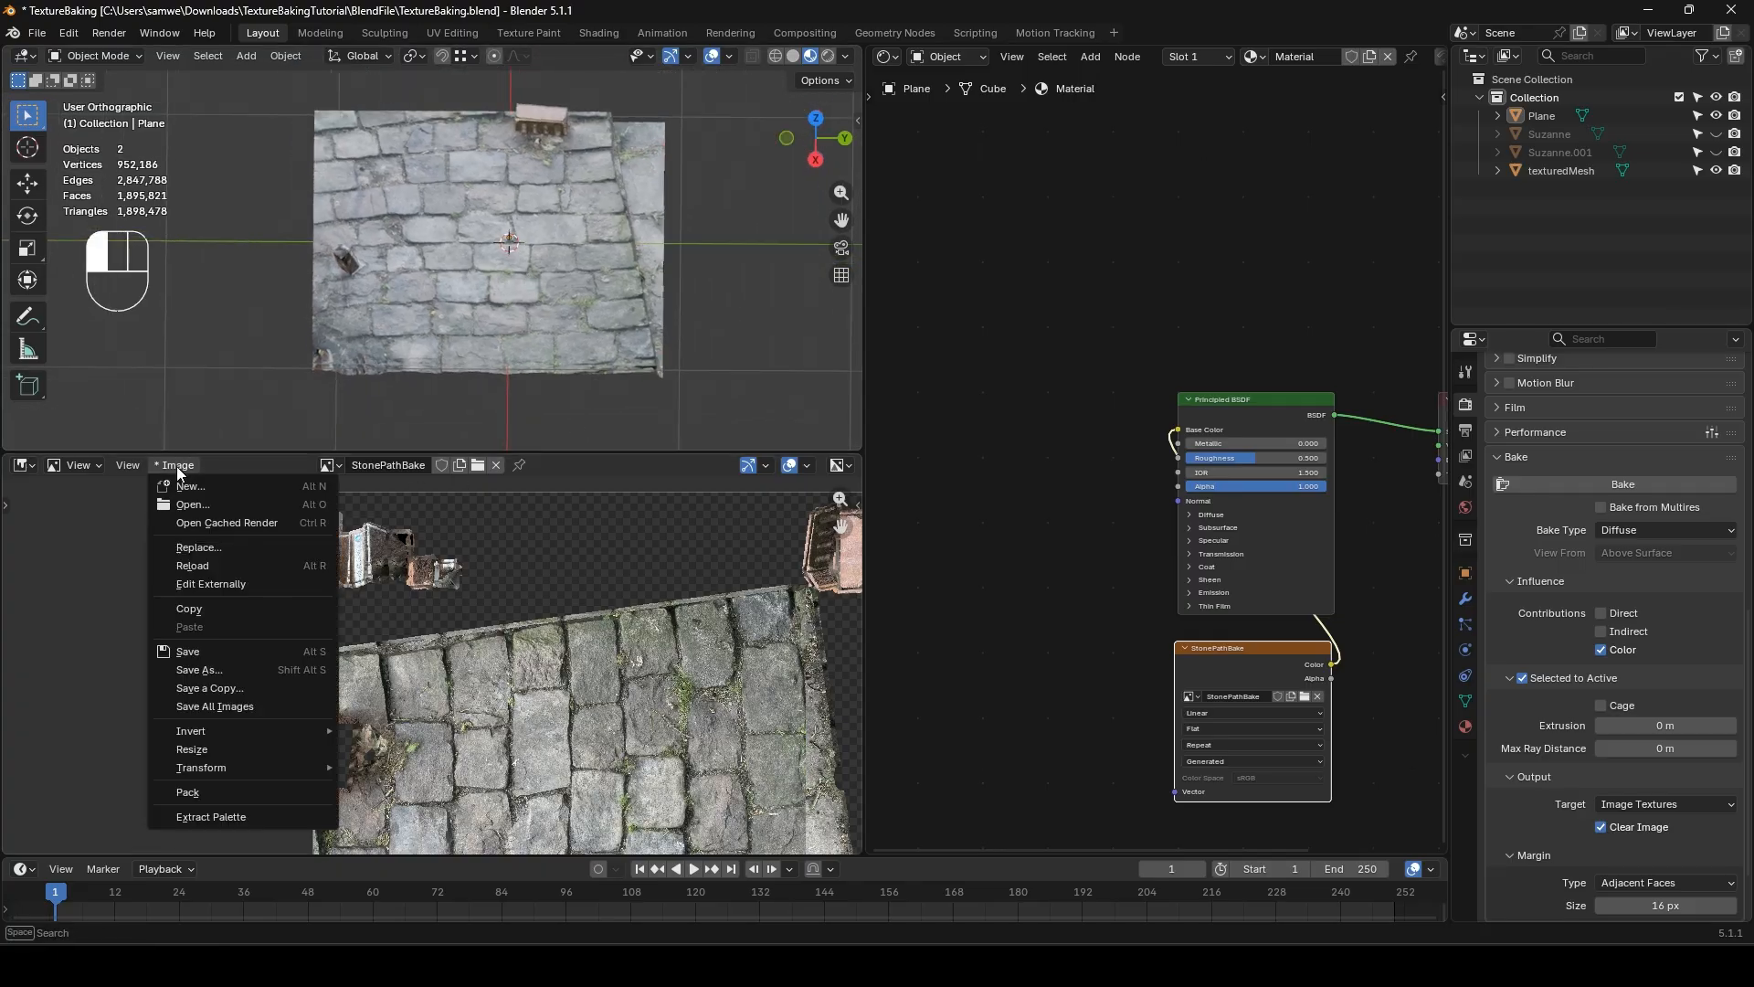
{"action": "left_click", "coordinate": [203, 671]}
{"action": "left_click", "coordinate": [370, 213]}
{"action": "left_click", "coordinate": [424, 212]}
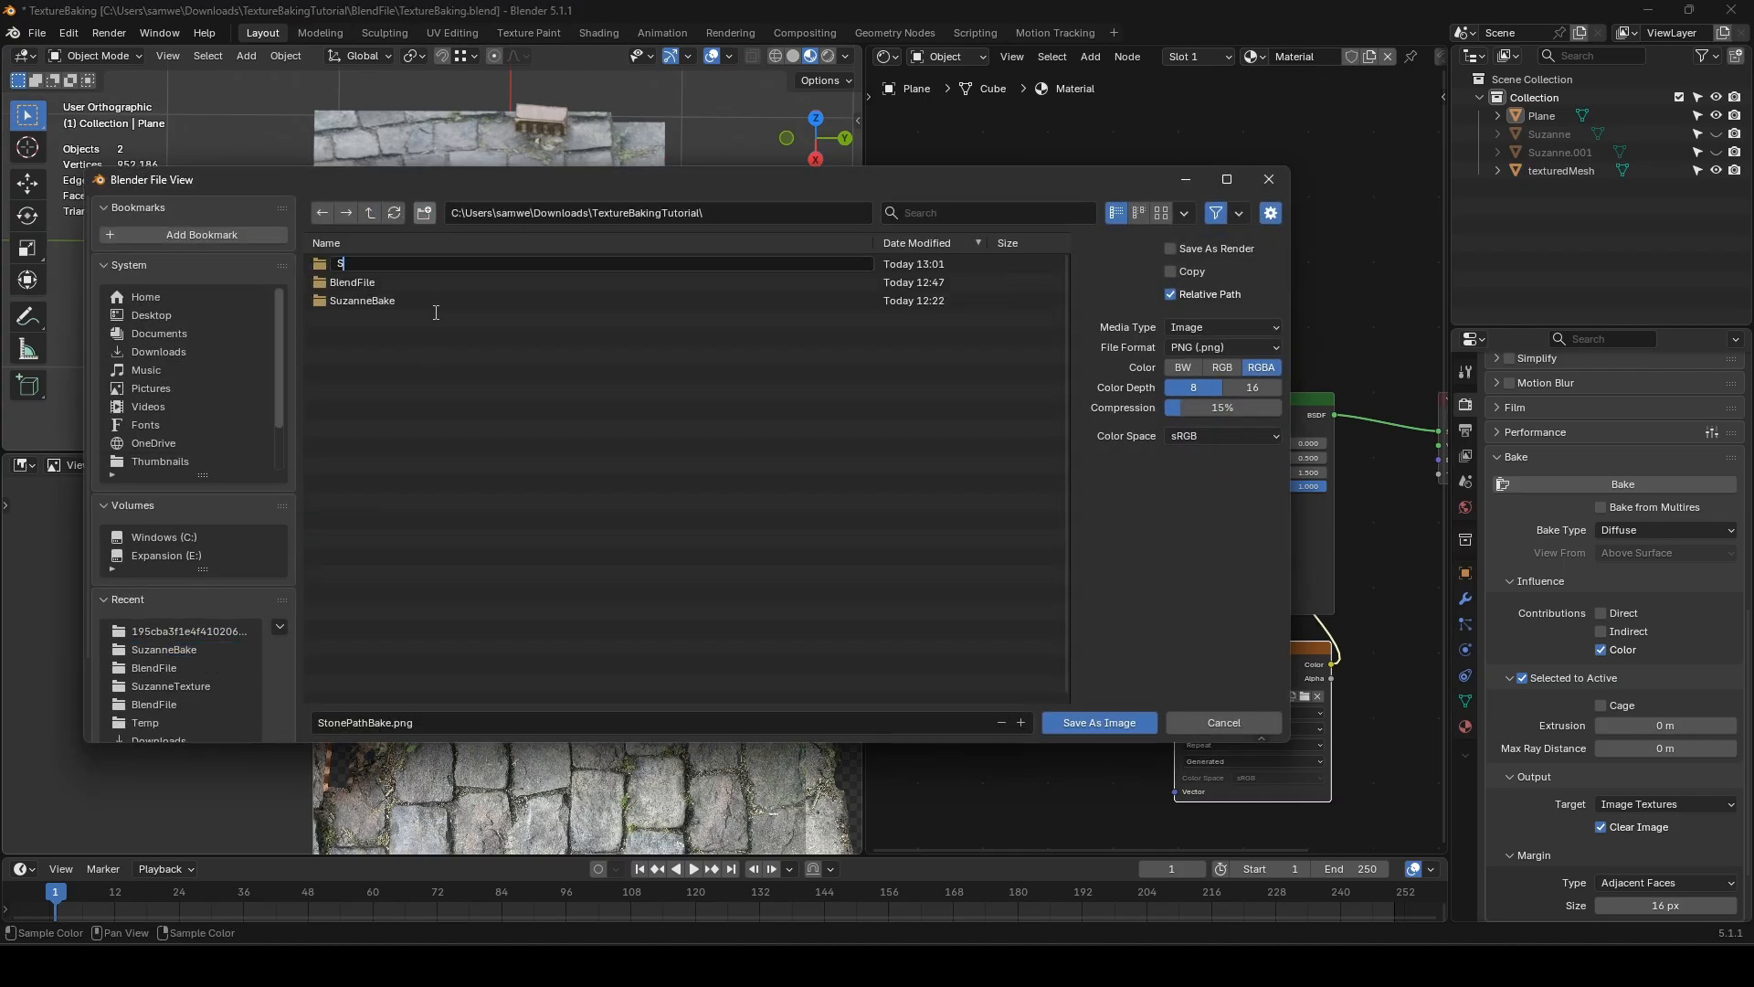
{"action": "type", "text": "StonePathBake"}
{"action": "key", "text": "Return"}
- Save the diffuse bake as StonePathBake_D.png inside the StonePathBake folder
{"action": "double_click", "coordinate": [404, 267]}
{"action": "left_click", "coordinate": [390, 722]}
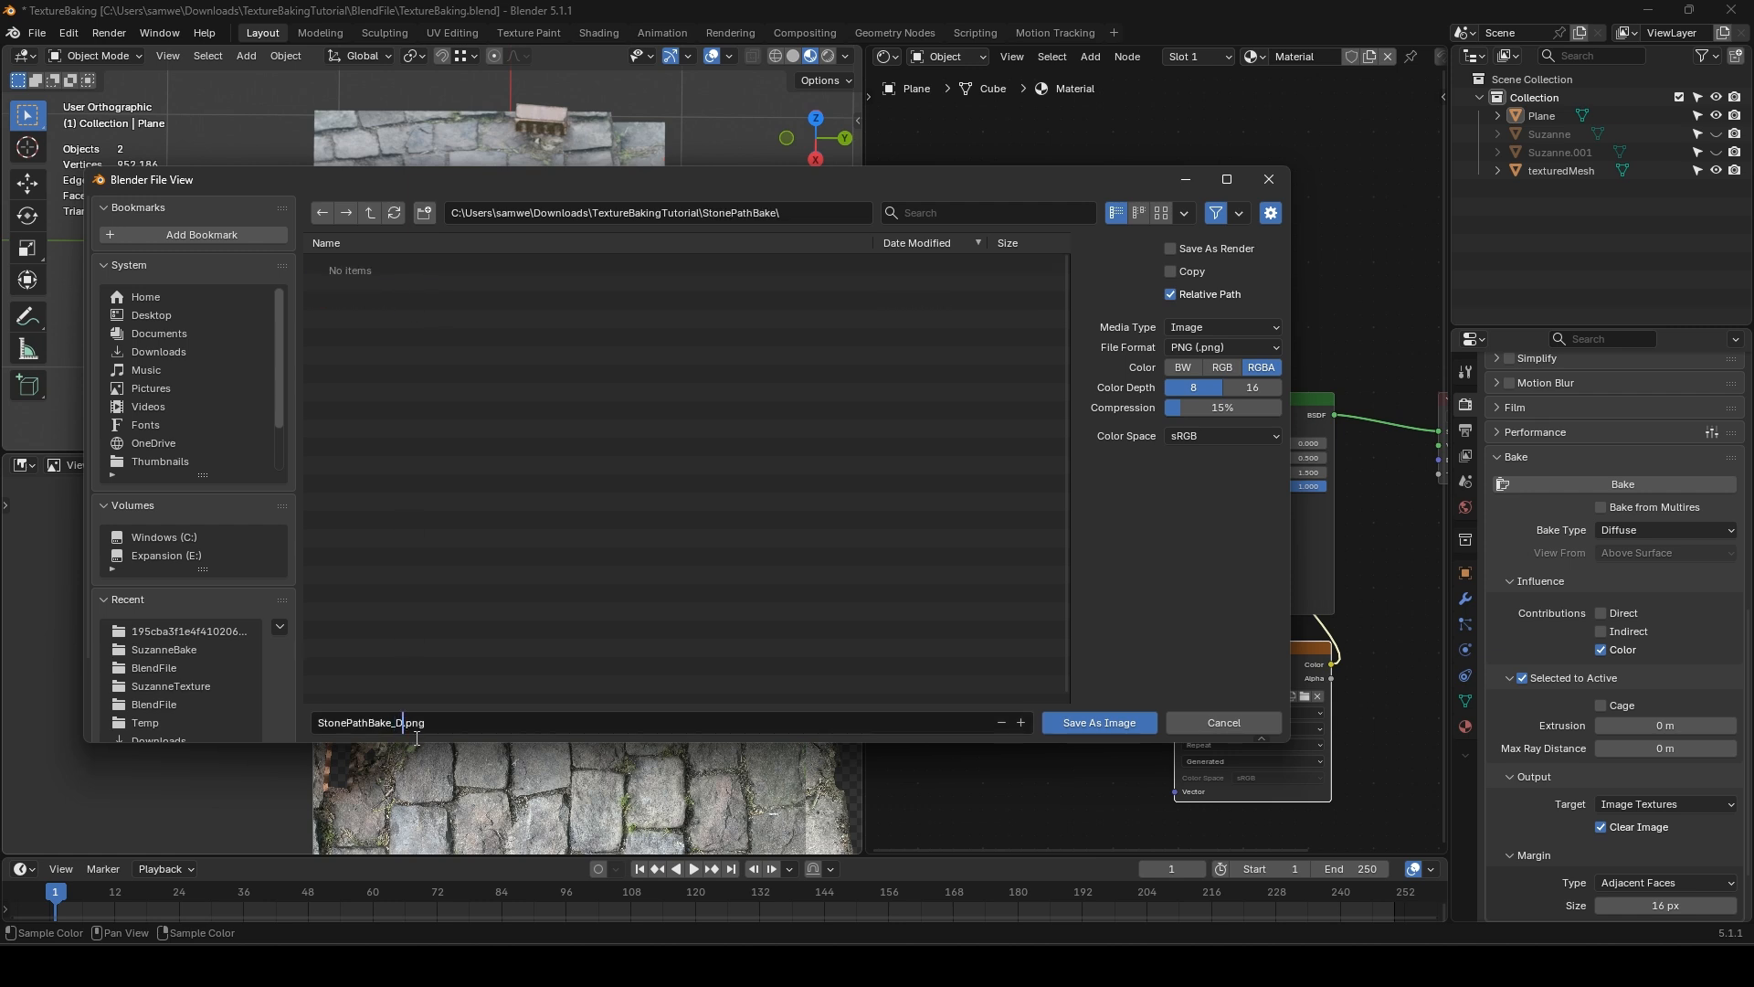
{"action": "key", "text": "Return"}
- Disconnect the StonePathBake image from the Principled BSDF's Base Color and set the bake type to Normal
{"action": "right_click_drag", "start_coordinate": [1180, 616], "coordinate": [1327, 631], "text": "ctrl"}
{"action": "middle_click_drag", "start_coordinate": [585, 365], "coordinate": [604, 265]}
{"action": "left_click", "coordinate": [1618, 530]}
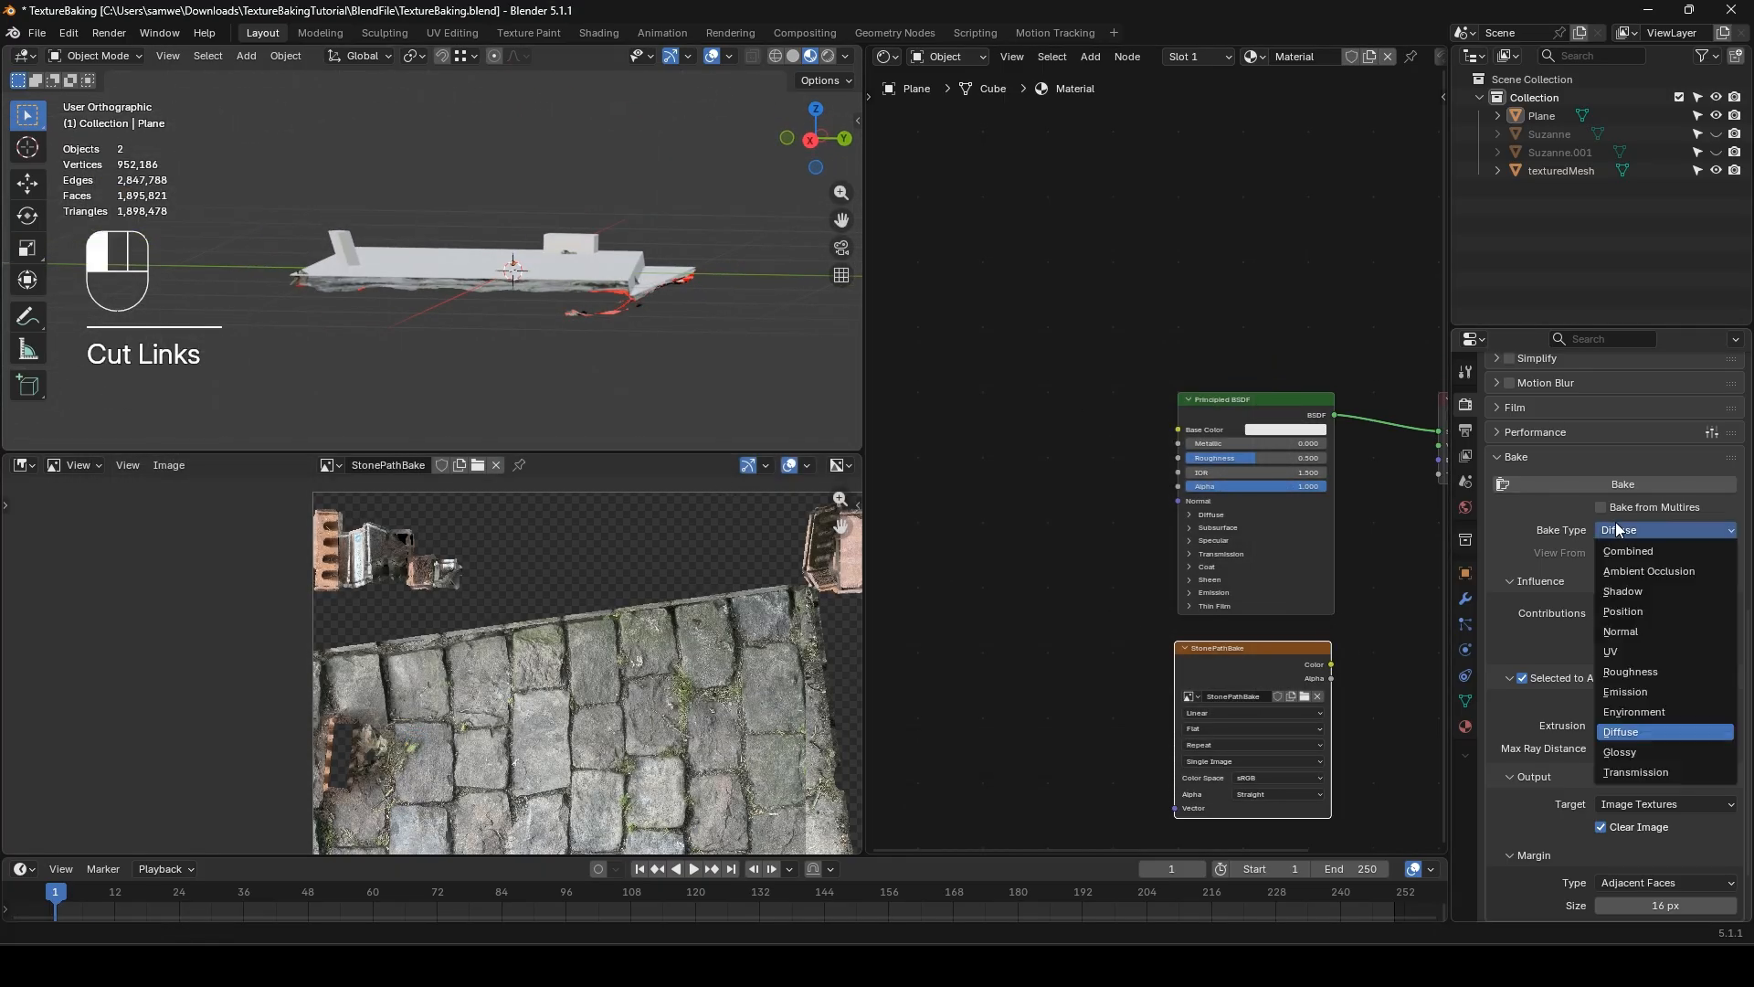
{"action": "left_click", "coordinate": [1641, 634]}
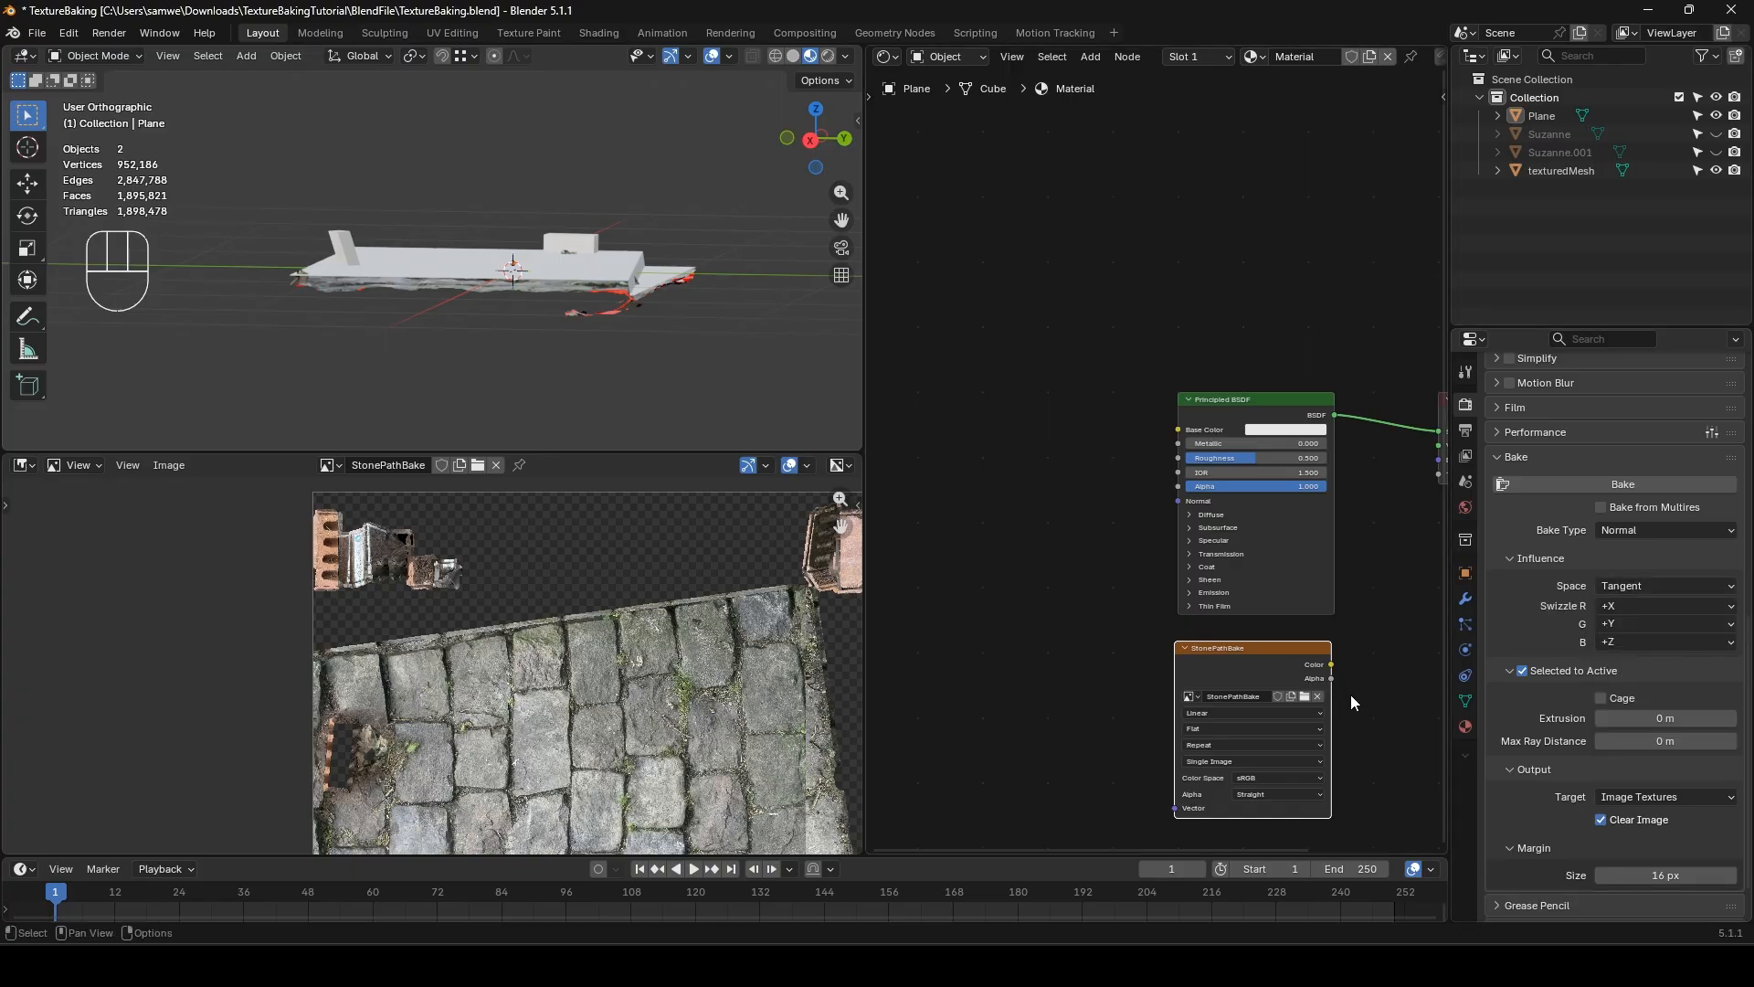
- Bake texturedMesh's normals onto the low-poly plane with the plane as the active object, and view the whole resulting map
{"action": "left_click", "coordinate": [592, 313]}
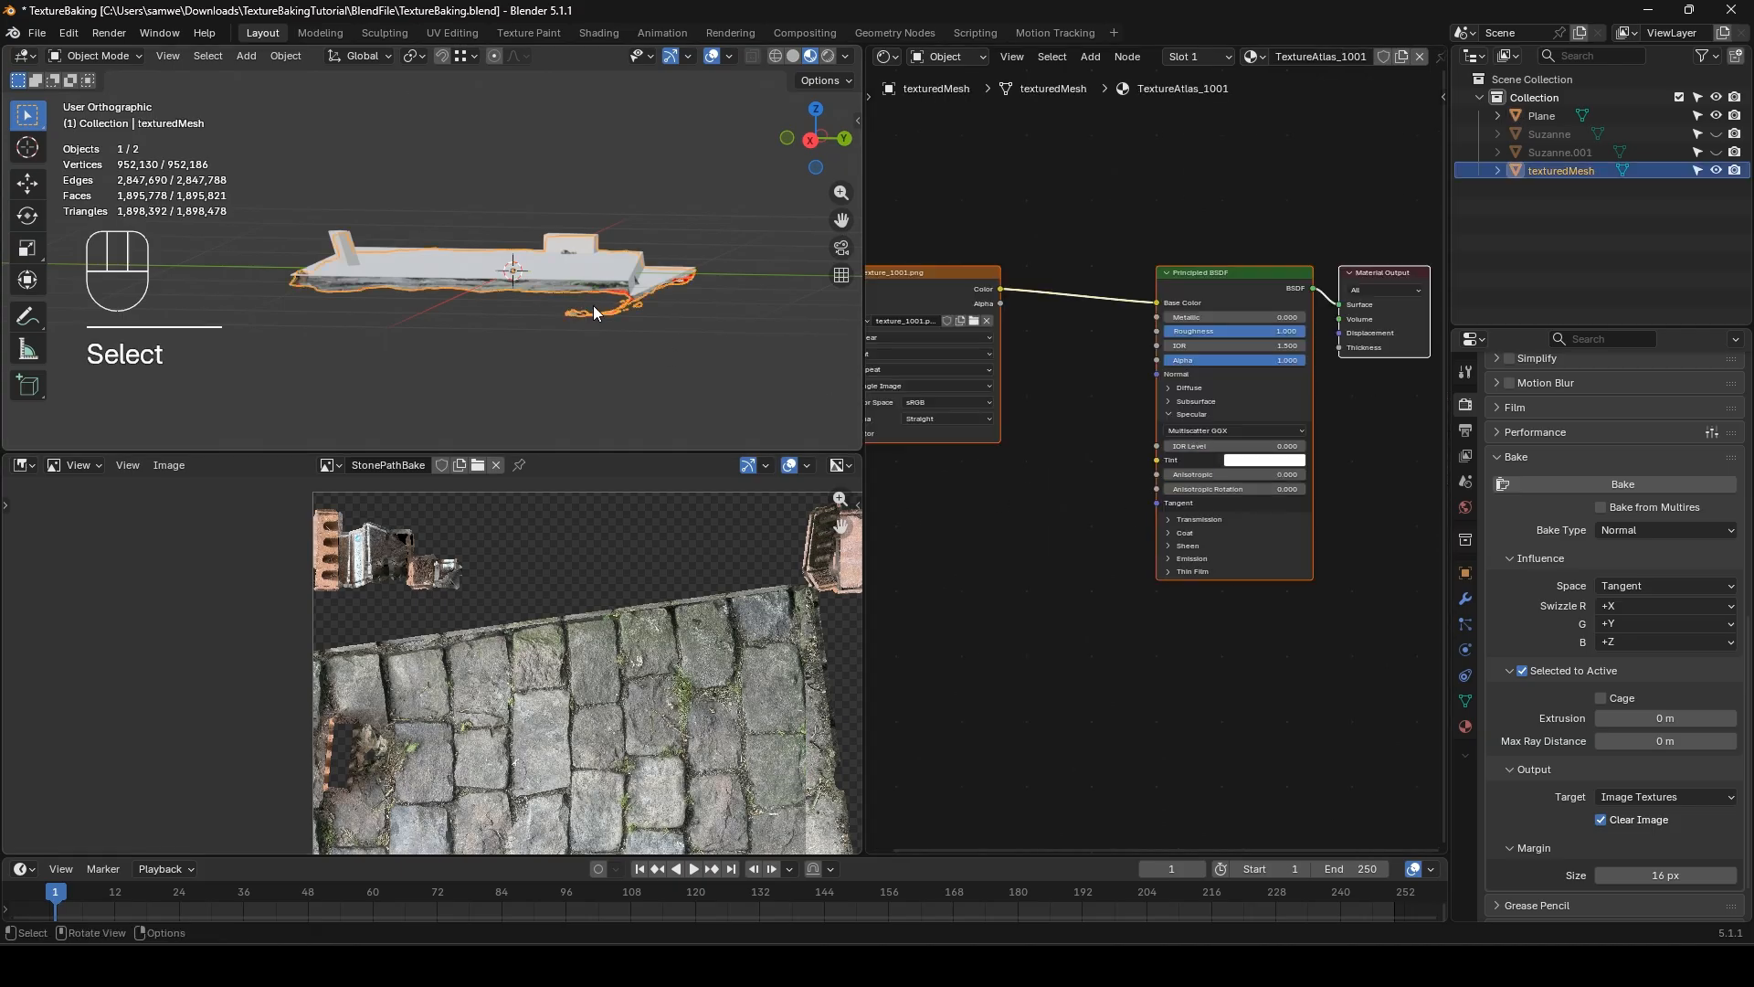
{"action": "middle_click_drag", "start_coordinate": [591, 312], "coordinate": [611, 345]}
{"action": "left_click", "coordinate": [557, 186], "text": "shift"}
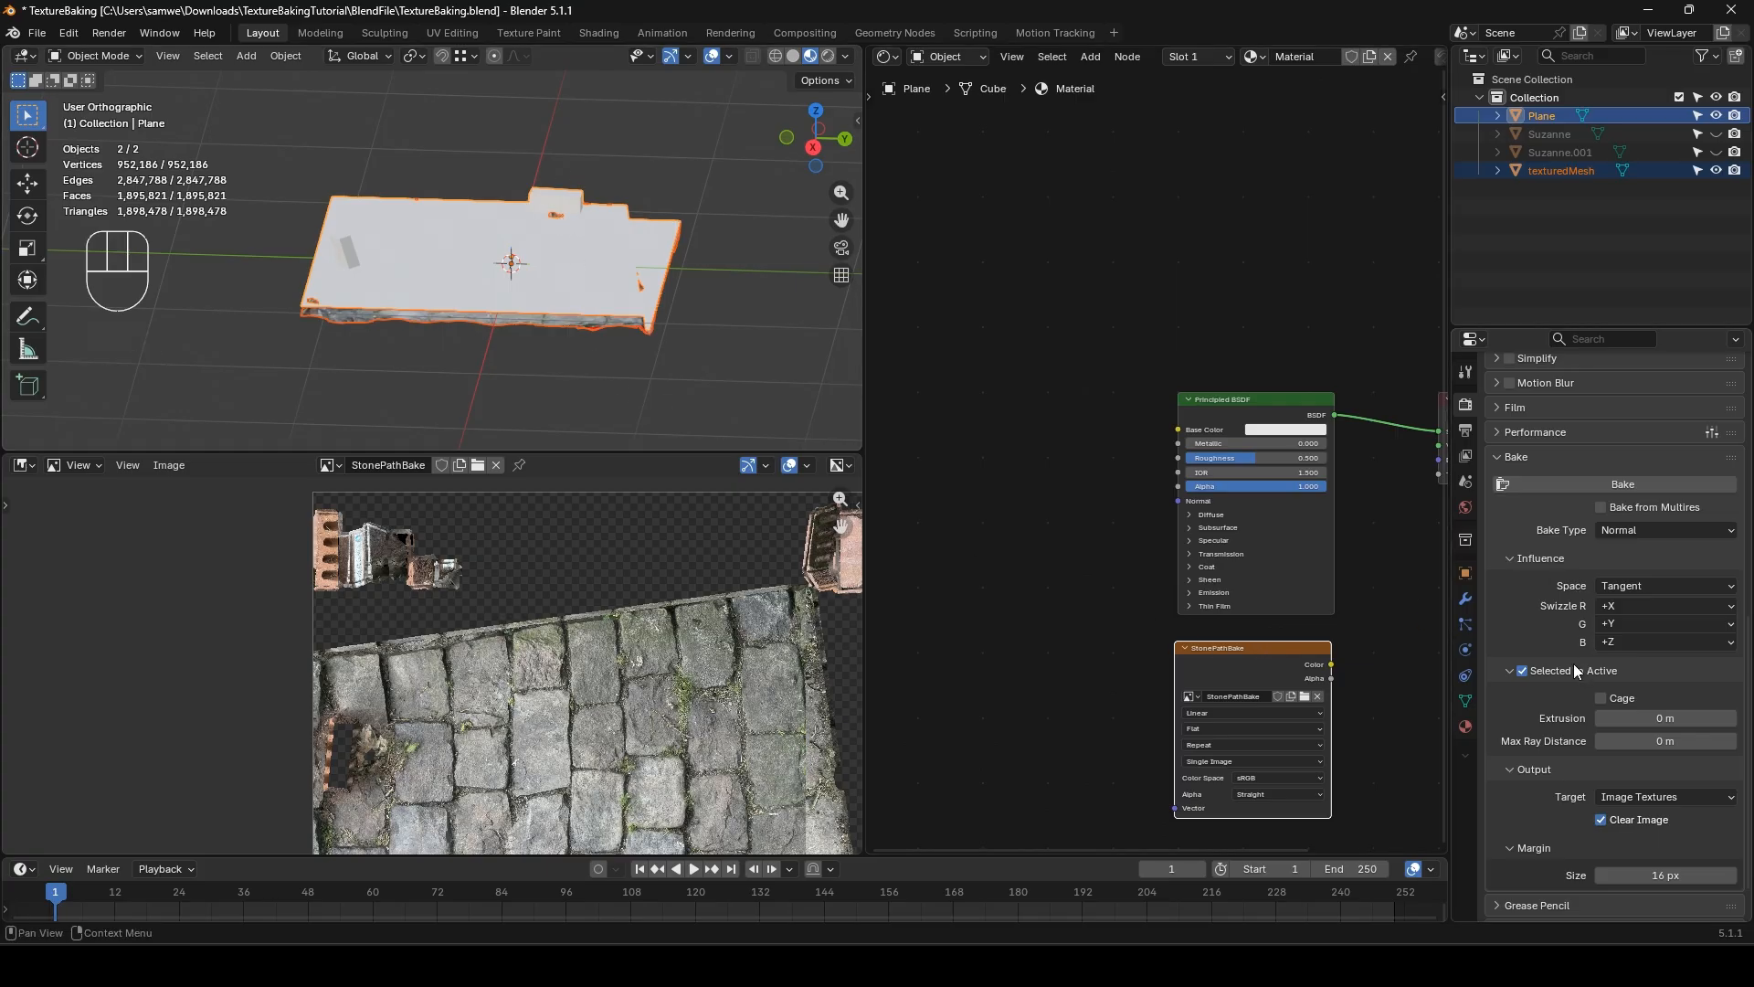
{"action": "left_click", "coordinate": [1597, 484]}
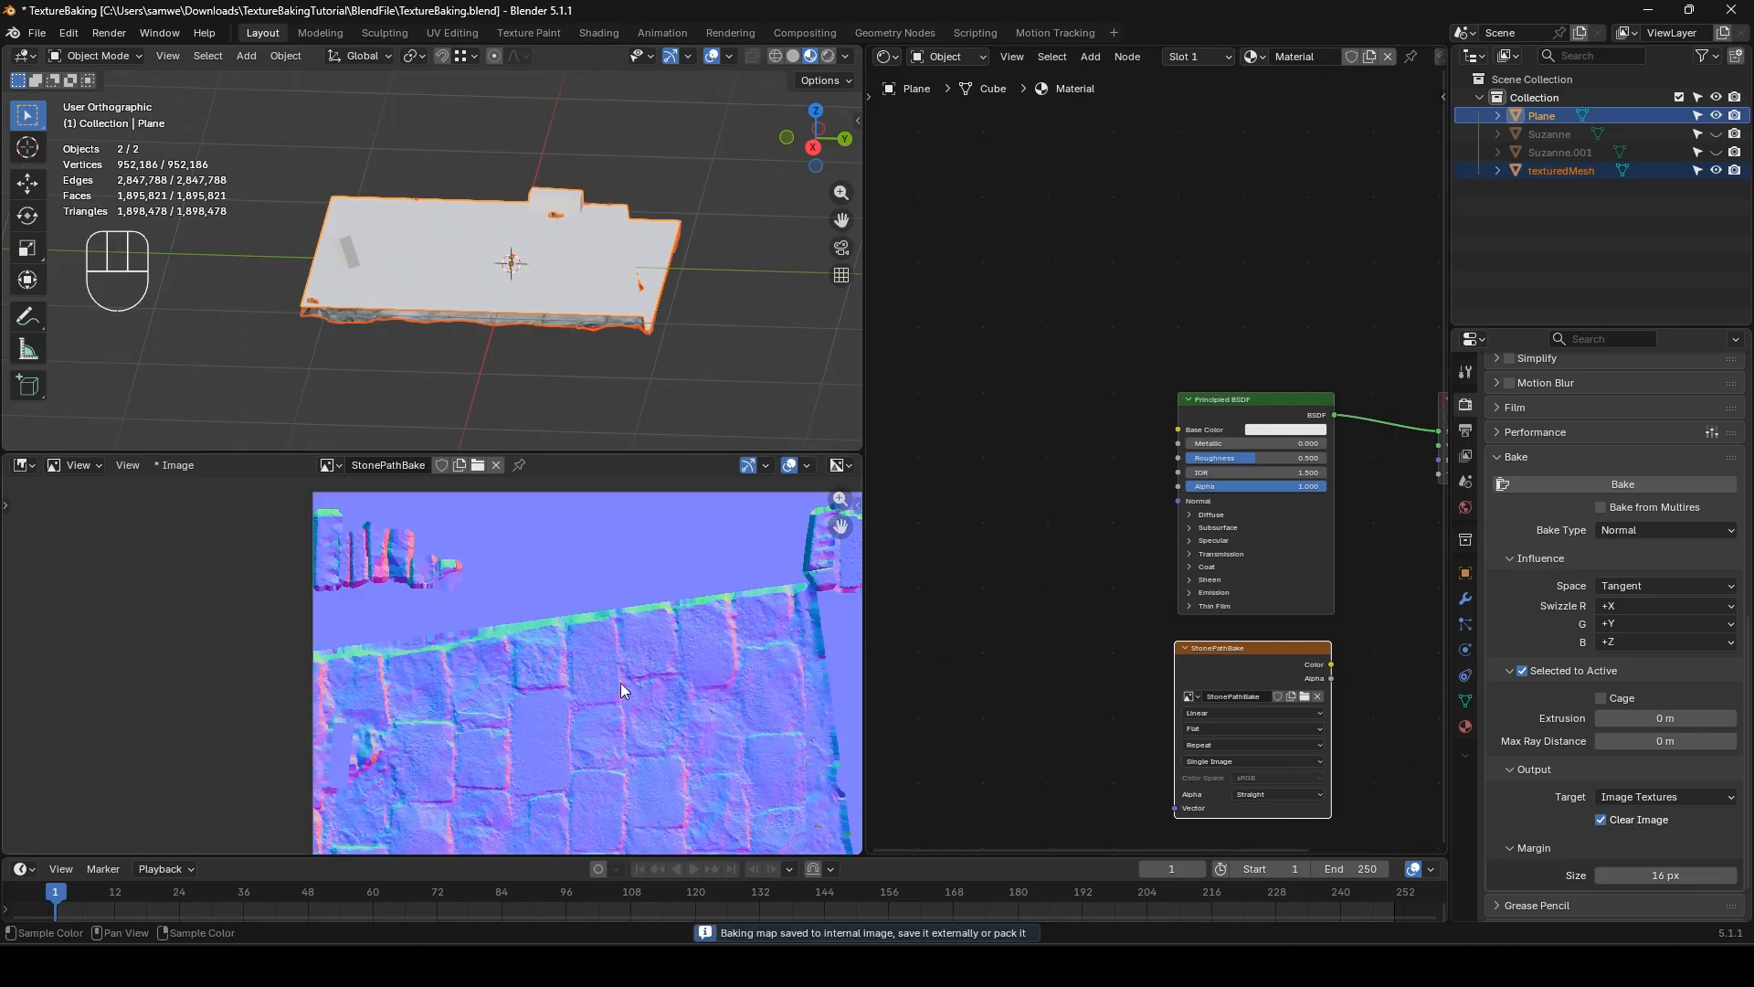
{"action": "scroll", "coordinate": [654, 688], "scroll_direction": "down", "scroll_amount": 2}
{"action": "middle_click_drag", "start_coordinate": [594, 667], "coordinate": [557, 571]}
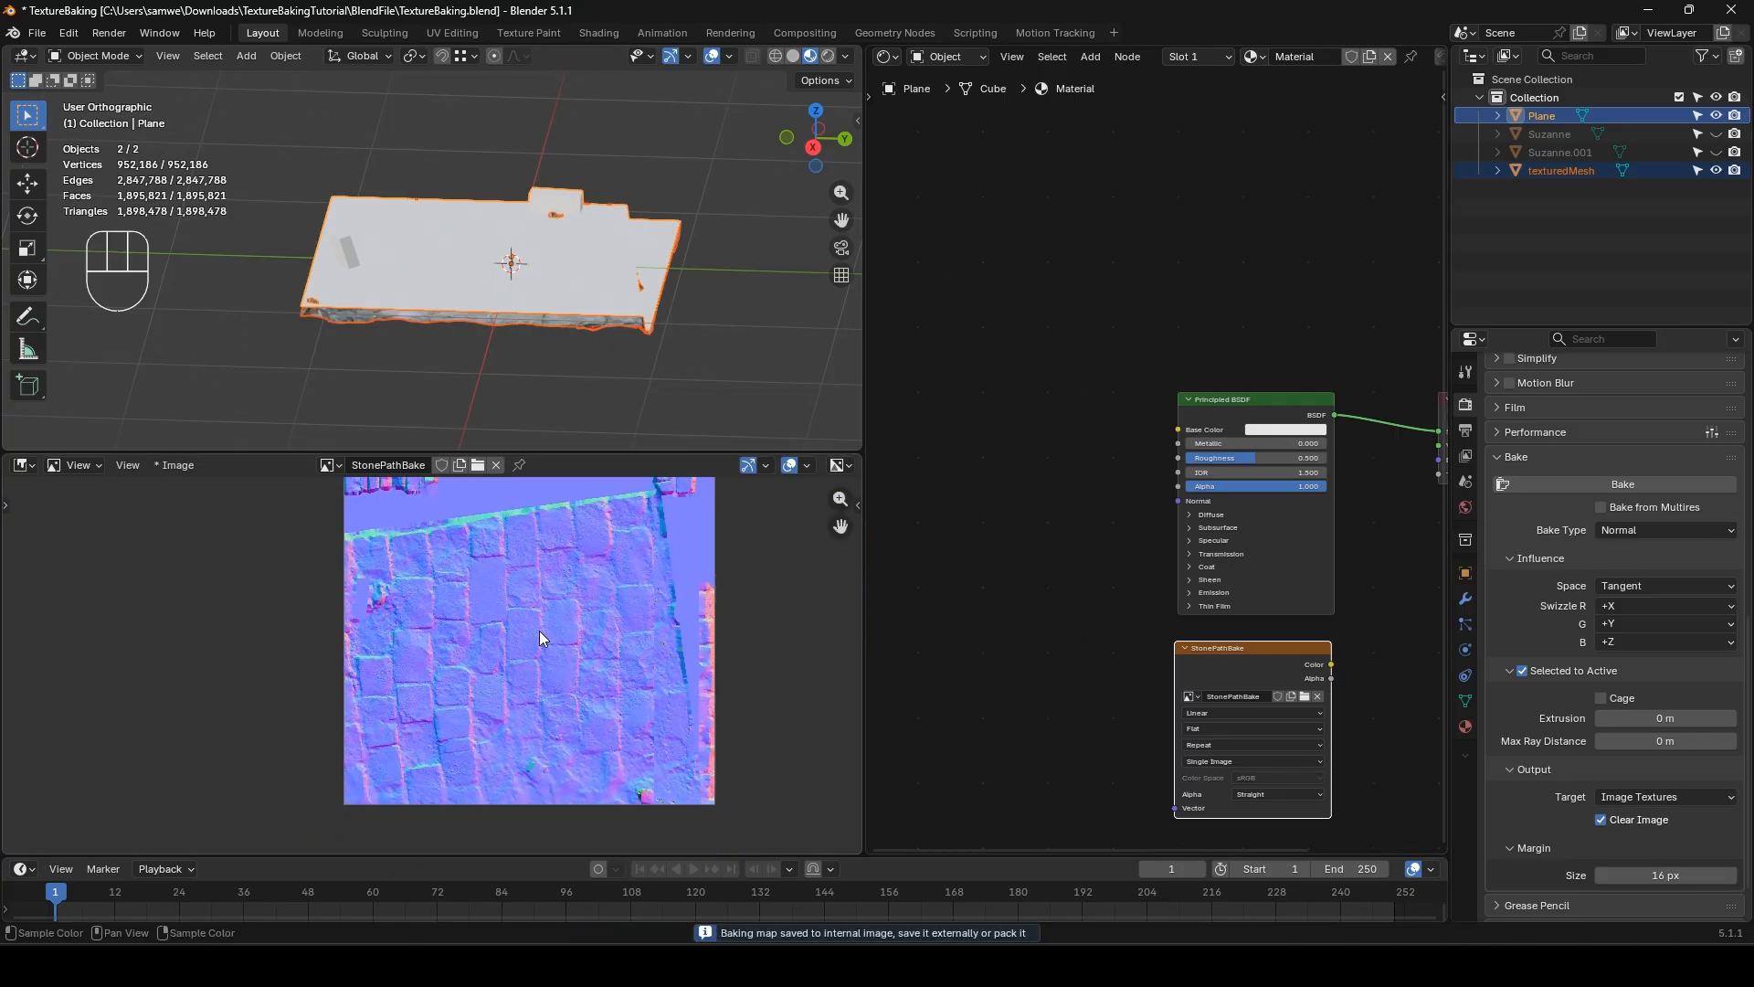
{"action": "middle_click_drag", "start_coordinate": [537, 637], "coordinate": [547, 664]}
- Save the baked normal map as StonePathBake_N.png in the StonePathBake folder
{"action": "left_click", "coordinate": [178, 465]}
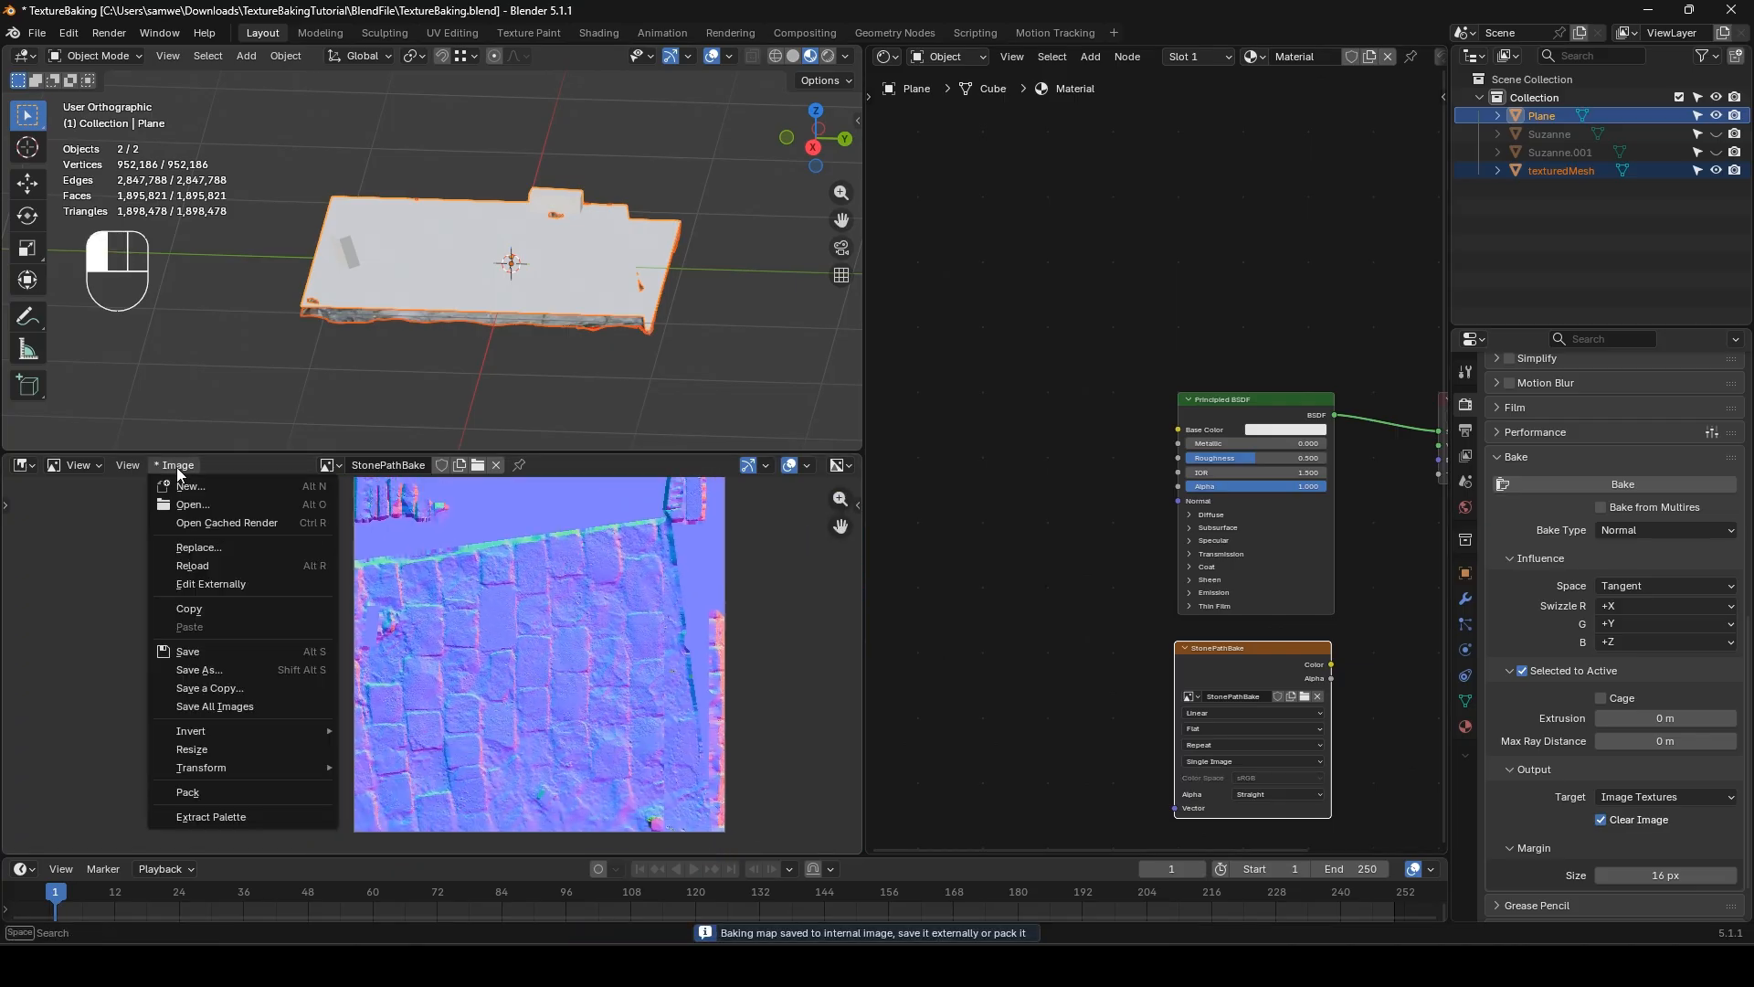
{"action": "left_click", "coordinate": [208, 665]}
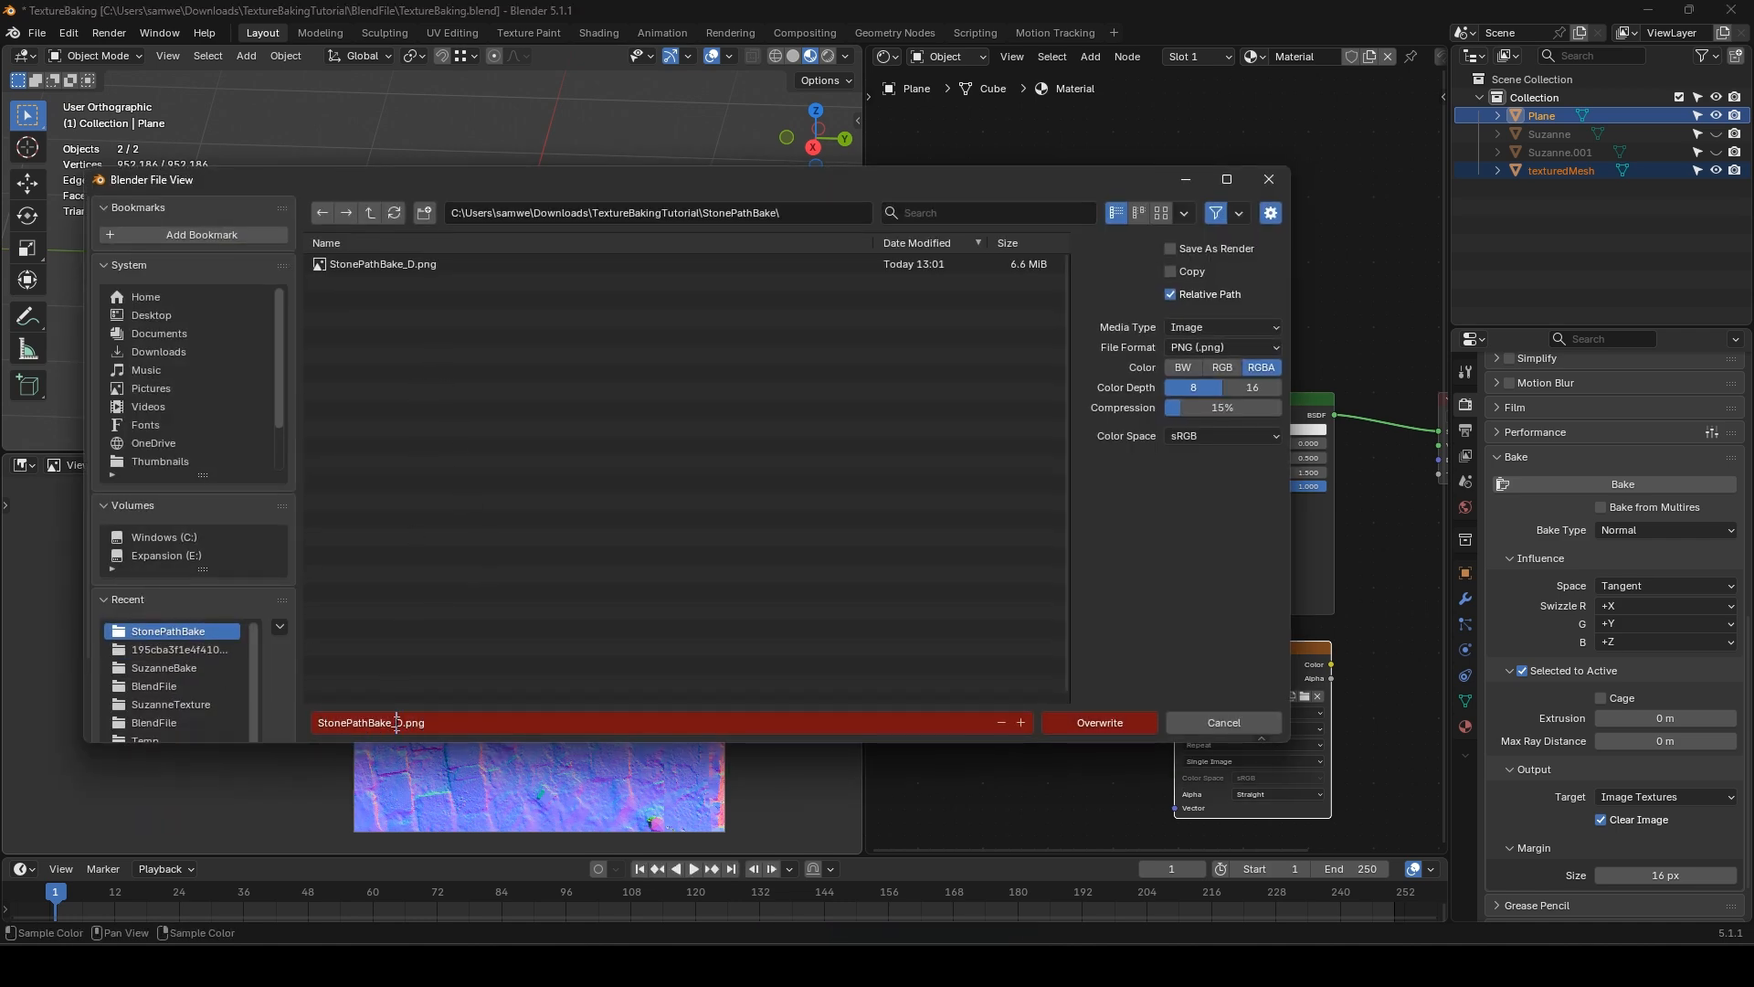
{"action": "key", "text": "Return"}
{"action": "left_click", "coordinate": [1082, 721]}
- Duplicate the low-poly plane and texturedMesh together and move the copies along Y, clear of the originals
{"action": "middle_click_drag", "start_coordinate": [564, 355], "coordinate": [529, 299]}
{"action": "key", "text": "shift"}
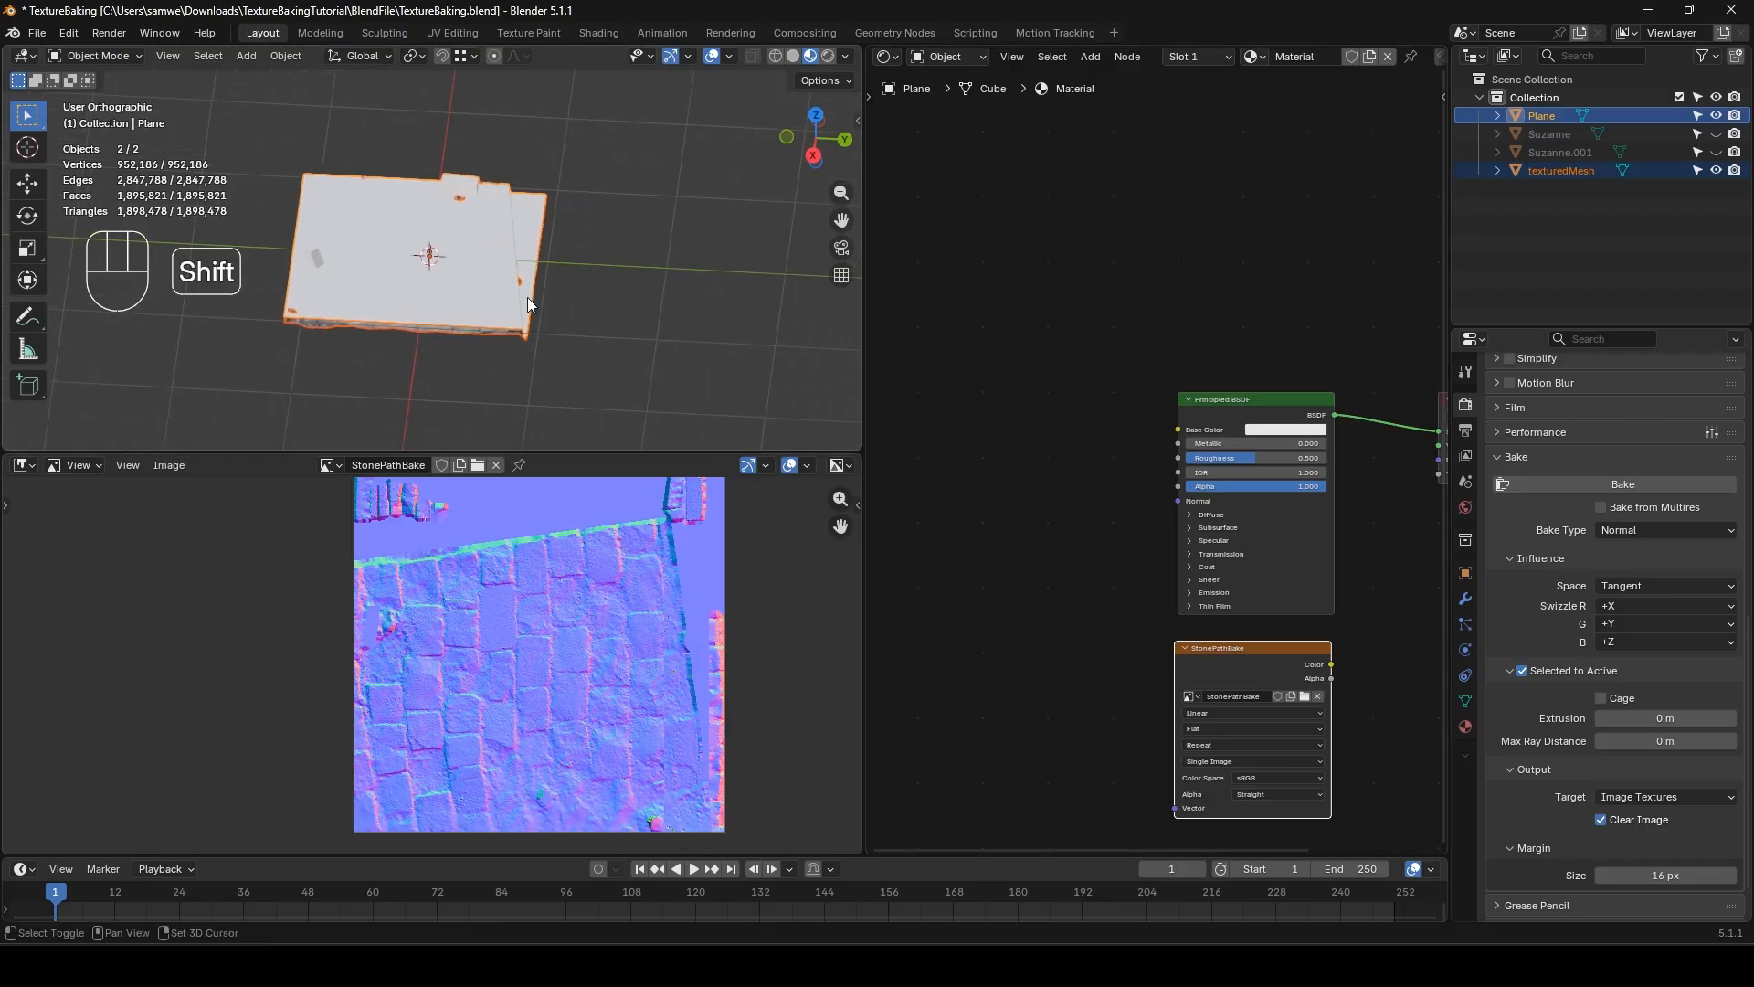
{"action": "key", "text": "shift+d"}
{"action": "key", "text": "y"}
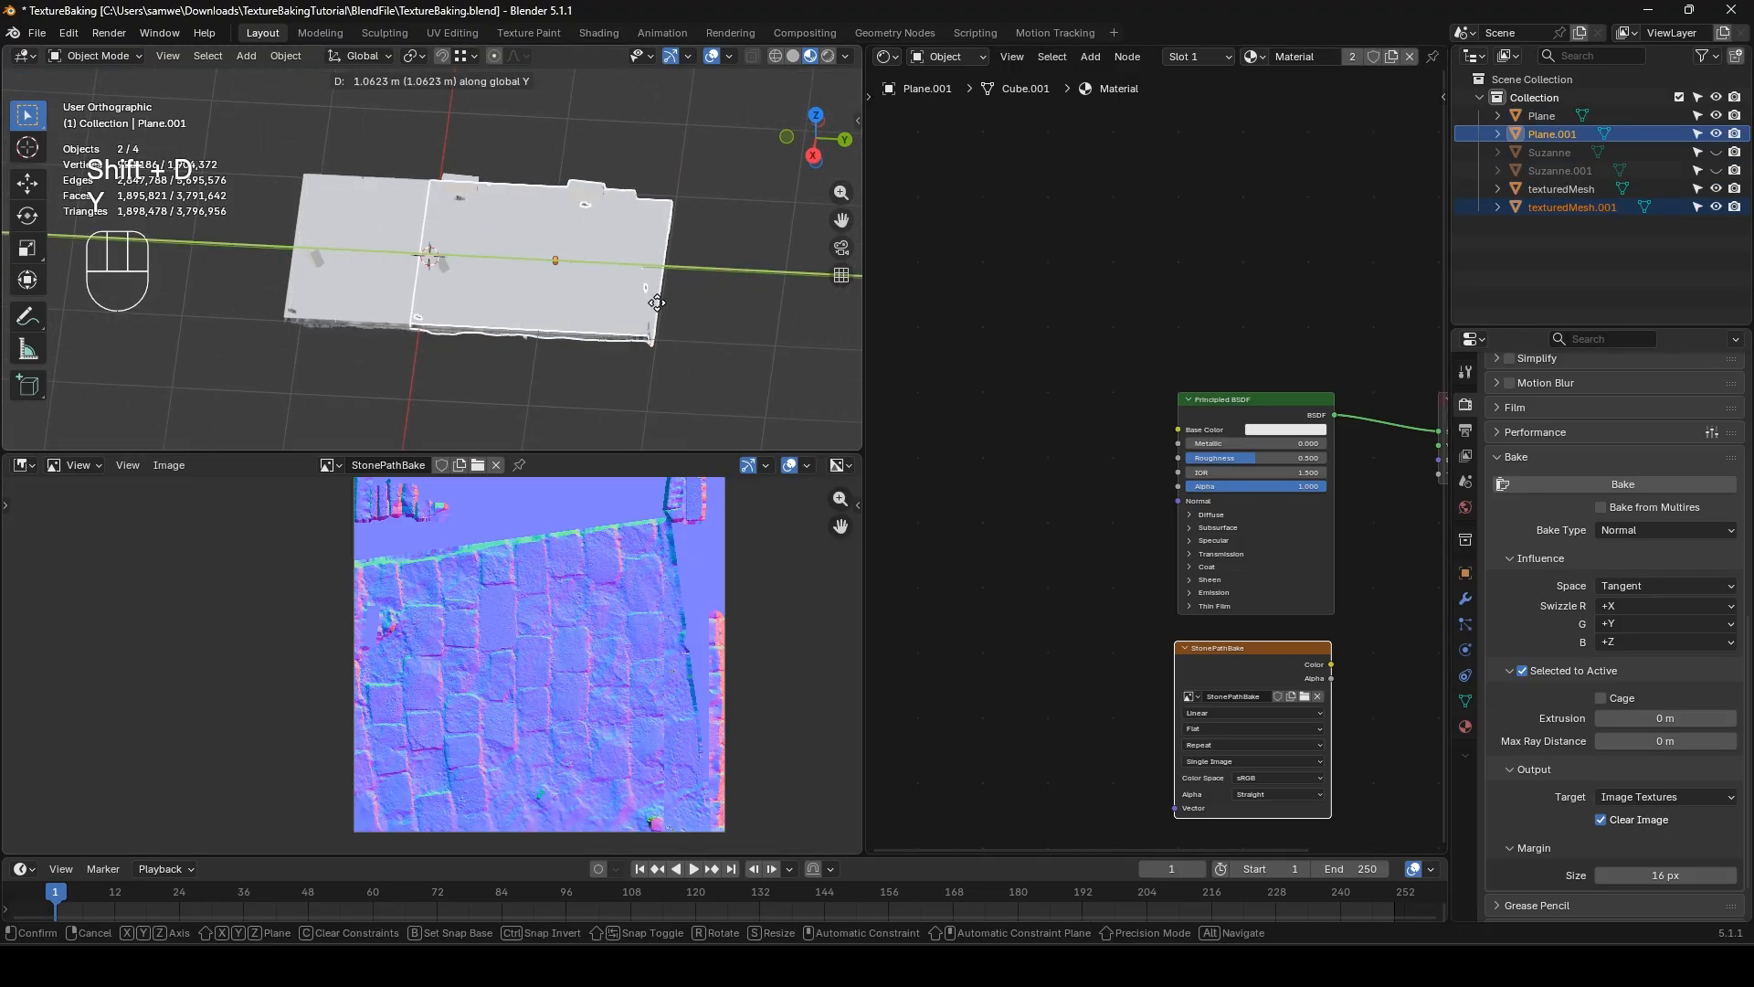
{"action": "left_click", "coordinate": [700, 336]}
{"action": "middle_click_drag", "start_coordinate": [700, 336], "coordinate": [610, 331], "text": "shift"}
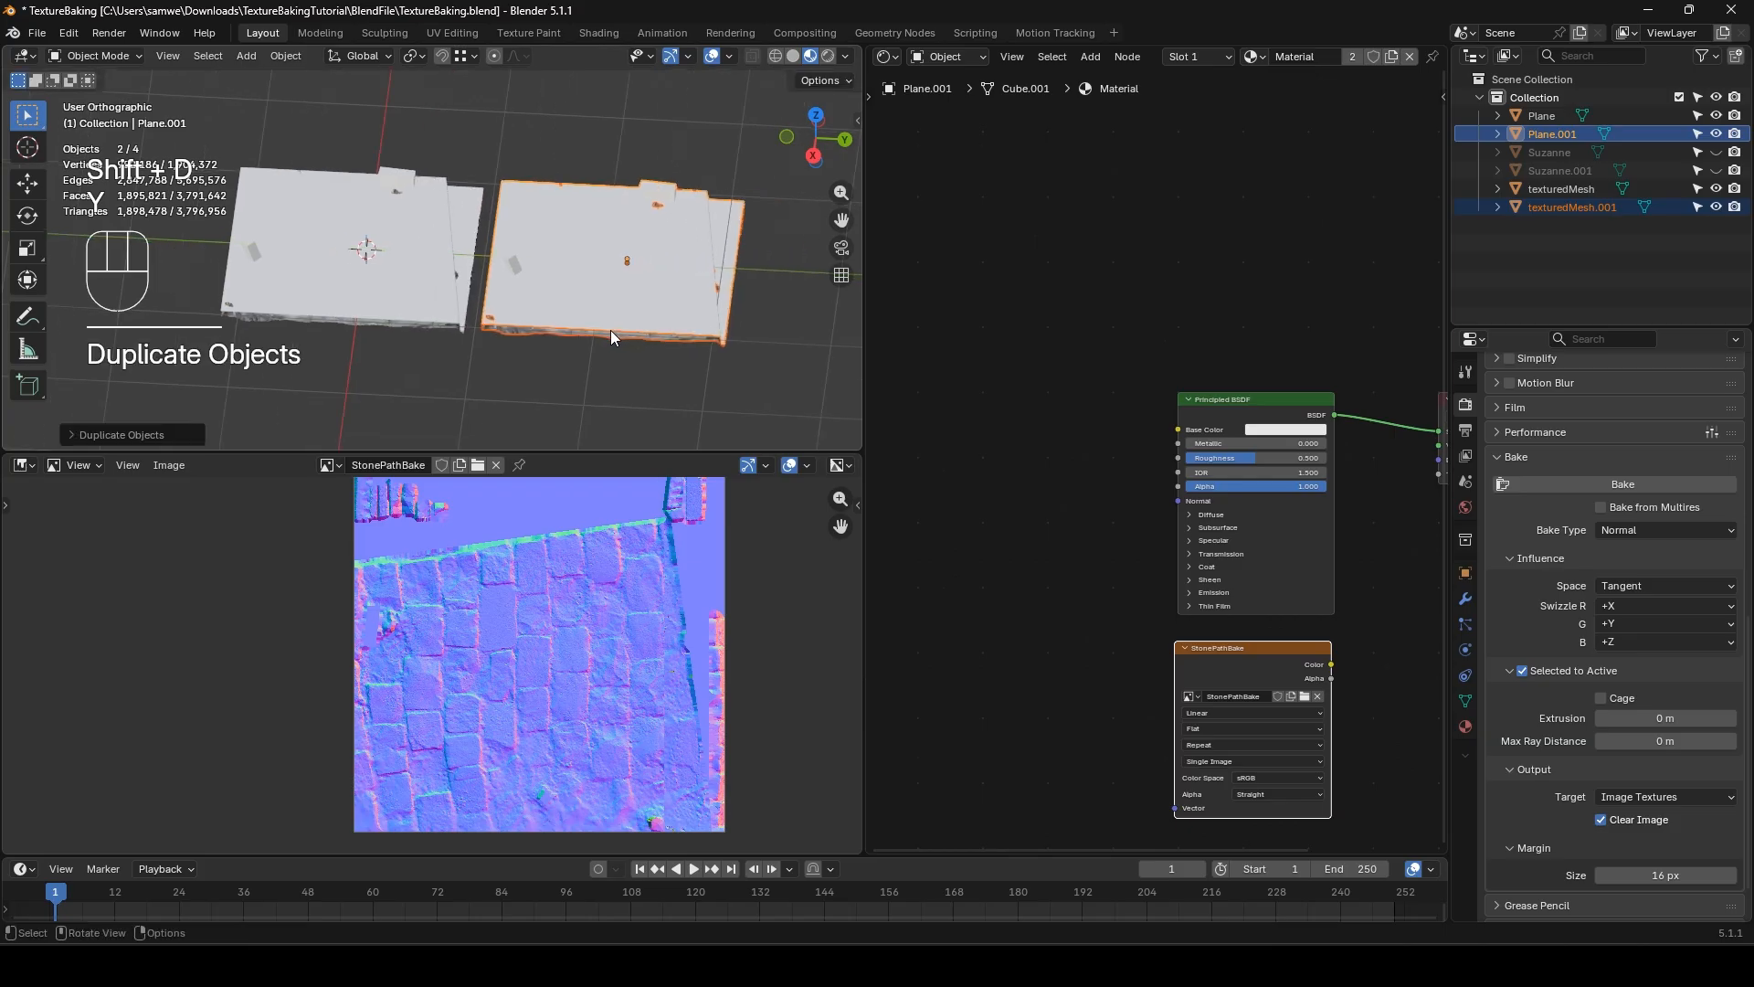
- Delete the duplicated textured mesh, keeping only the copied low-poly plane beside the originals
{"action": "left_click", "coordinate": [611, 336]}
{"action": "key", "text": "x"}
{"action": "left_click", "coordinate": [611, 336]}
{"action": "scroll", "coordinate": [612, 336], "scroll_direction": "up", "scroll_amount": 3}
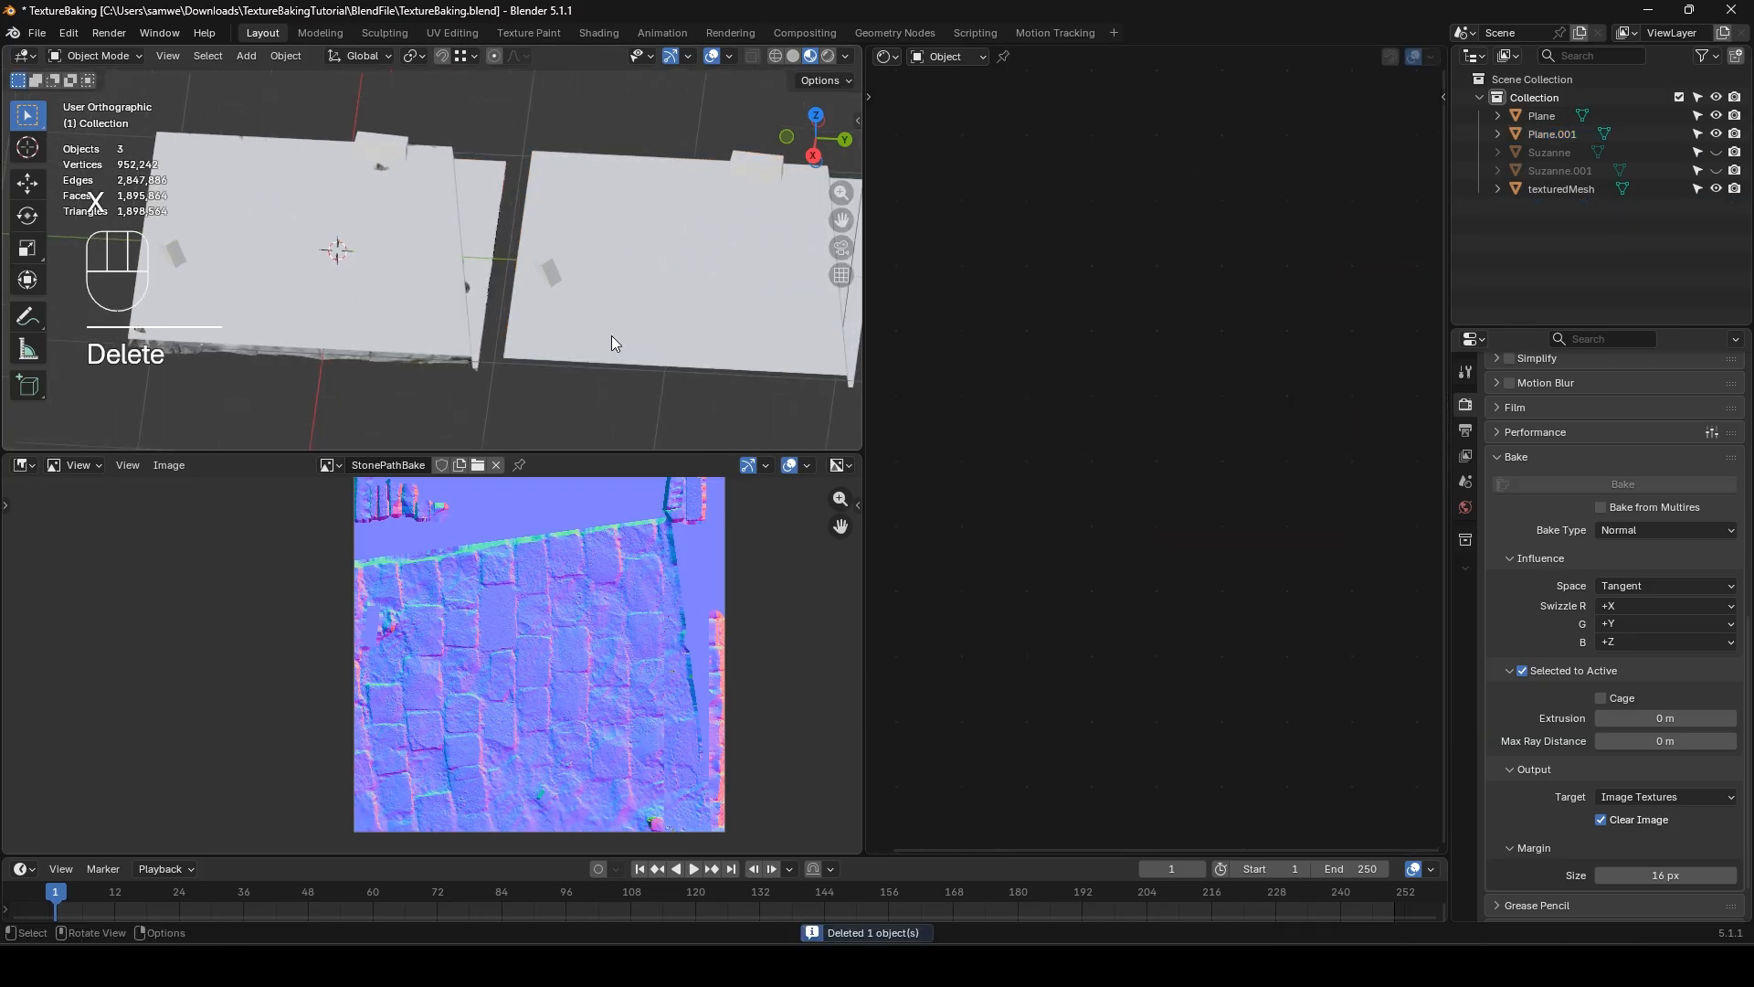
- Give the duplicated plane its own copy of the material and name it StonePathBake
{"action": "left_click", "coordinate": [567, 323]}
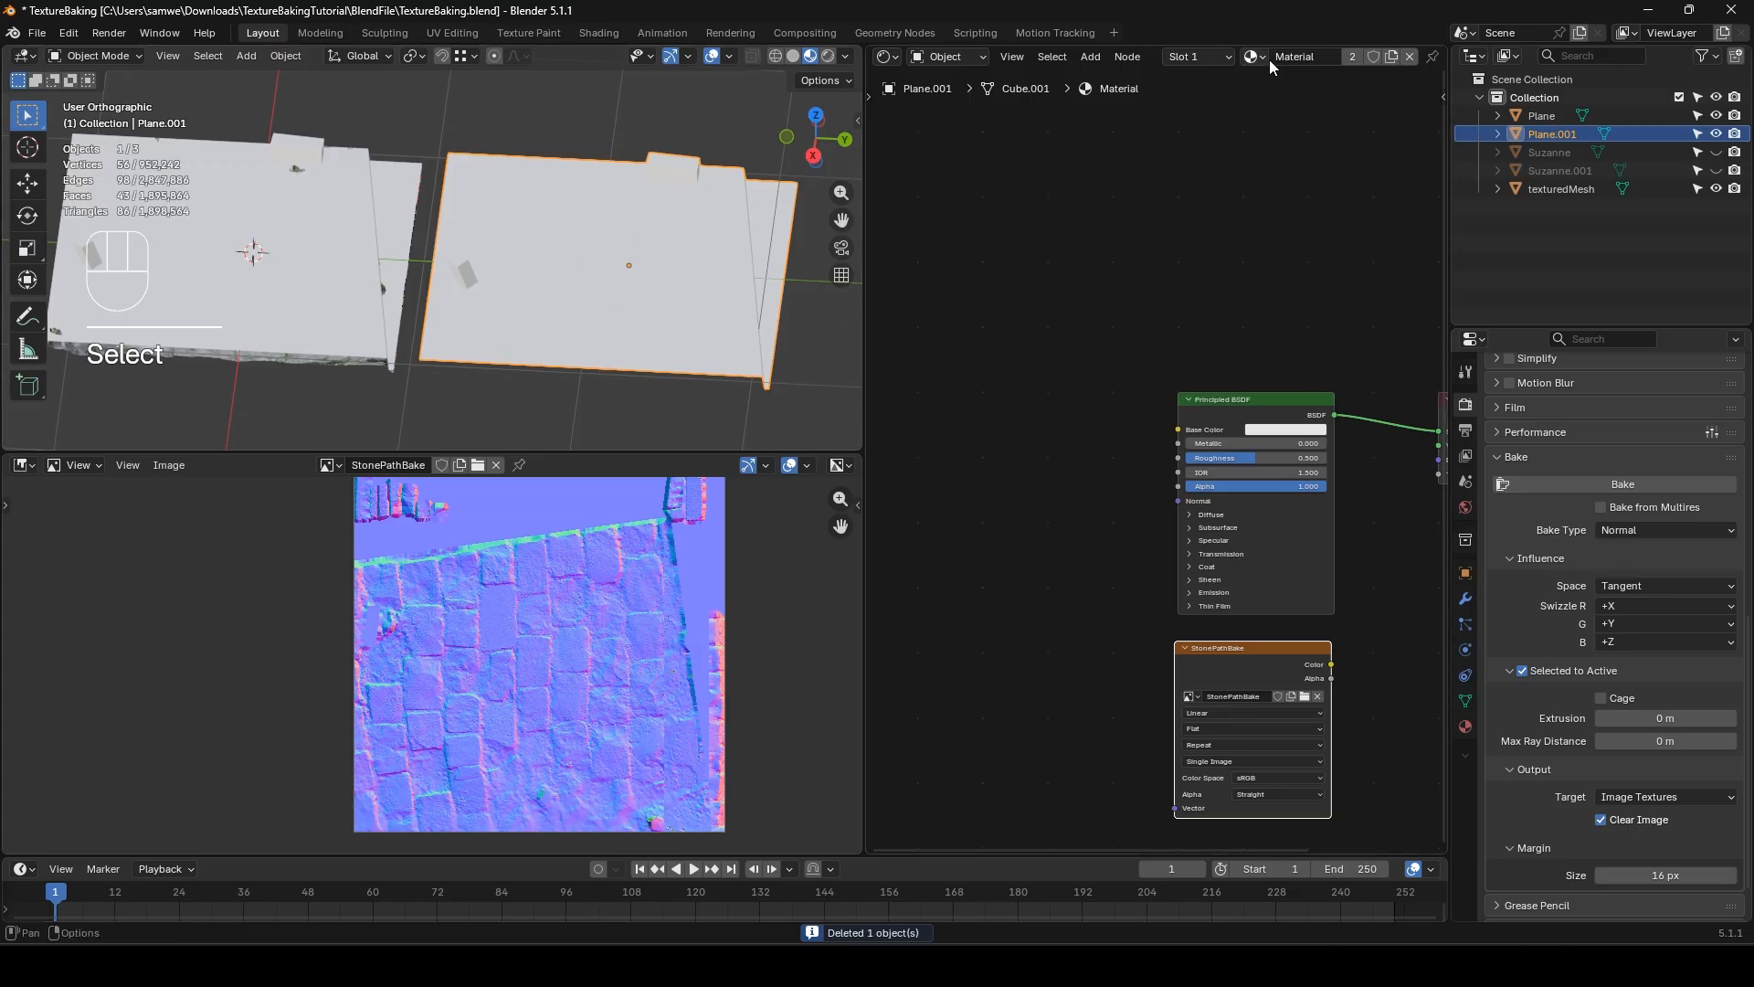
{"action": "left_click", "coordinate": [1390, 58]}
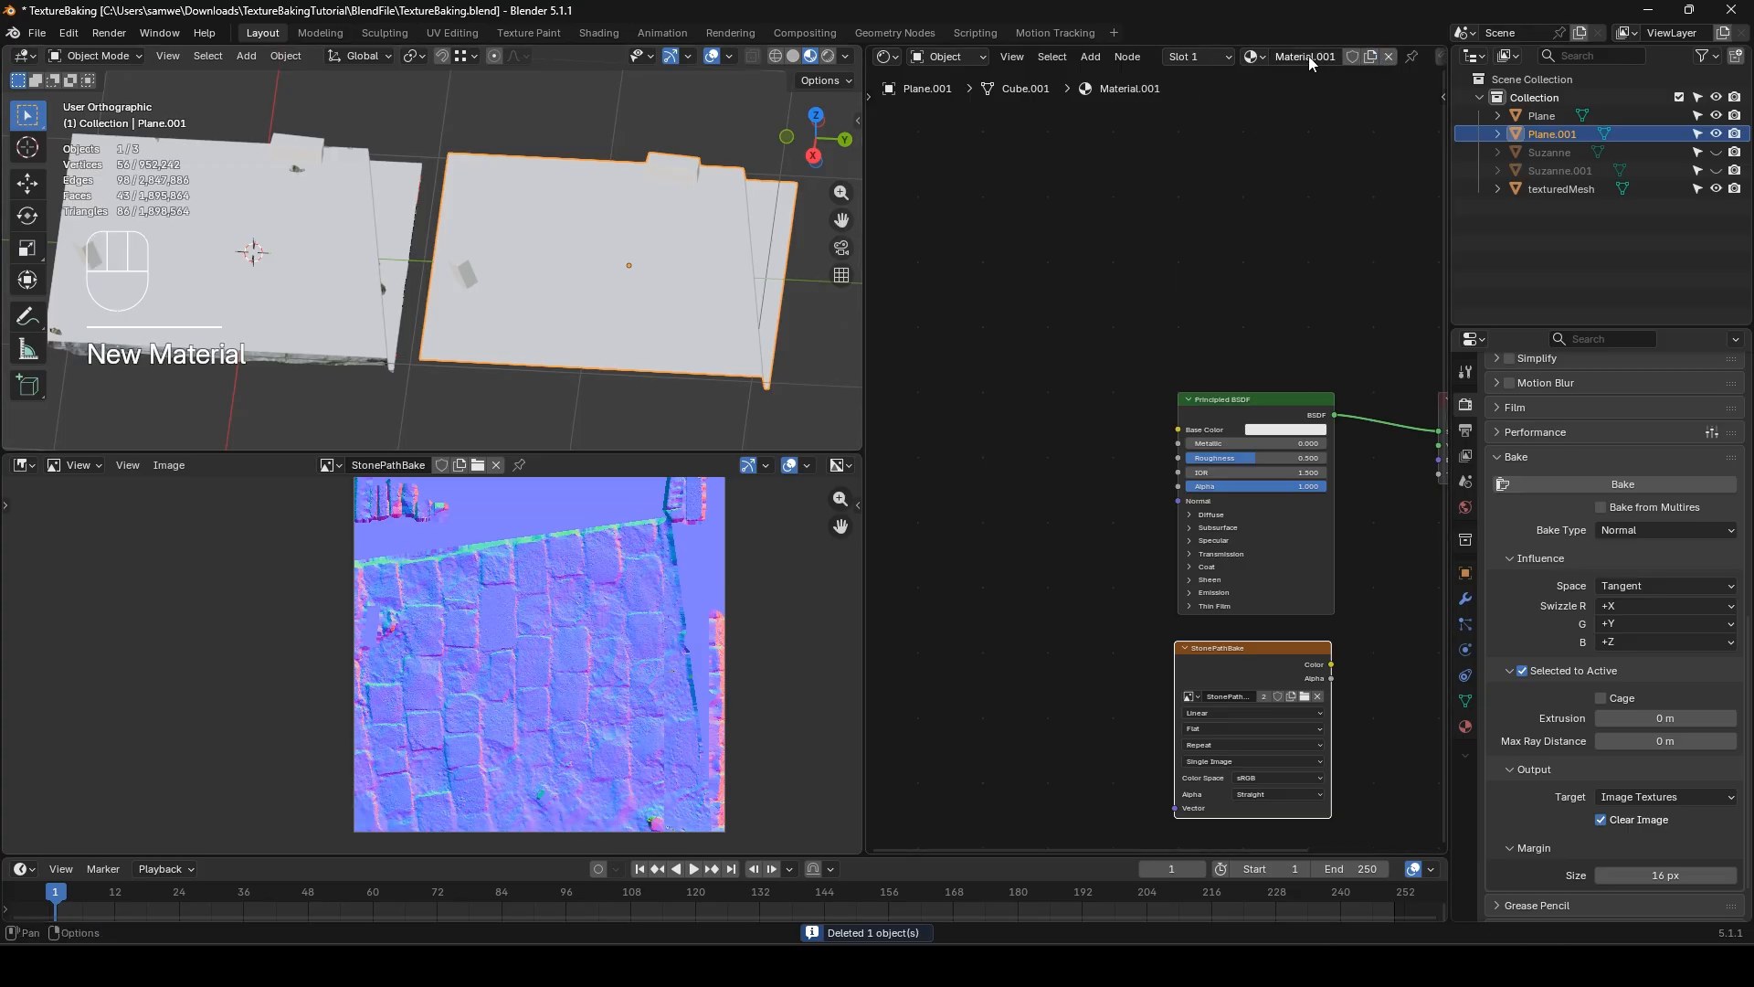
{"action": "double_click", "coordinate": [1310, 57]}
{"action": "type", "text": "StonePathBake"}
{"action": "key", "text": "Return"}
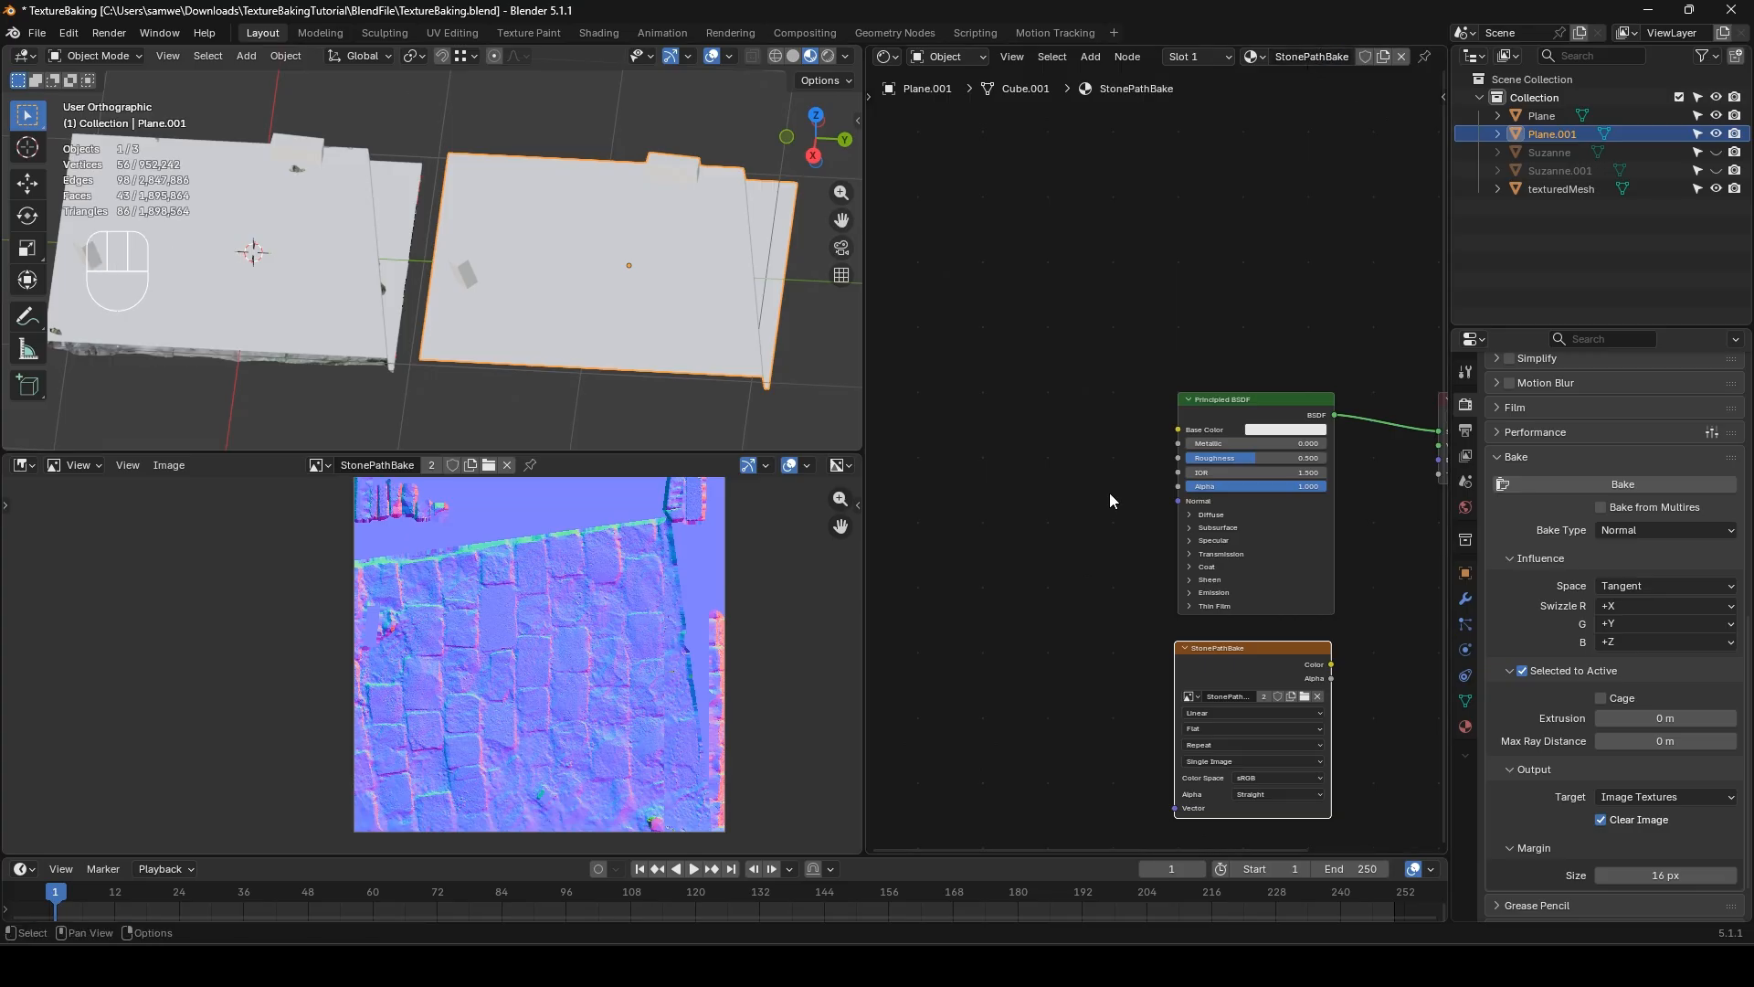
- Replace the StonePathBake image node in the new material with two empty Image Texture nodes stacked beside the Principled BSDF
{"action": "left_click_drag", "start_coordinate": [1157, 573], "coordinate": [1165, 621]}
{"action": "left_click", "coordinate": [1239, 654]}
{"action": "key", "text": "x"}
{"action": "key", "text": "shift+a"}
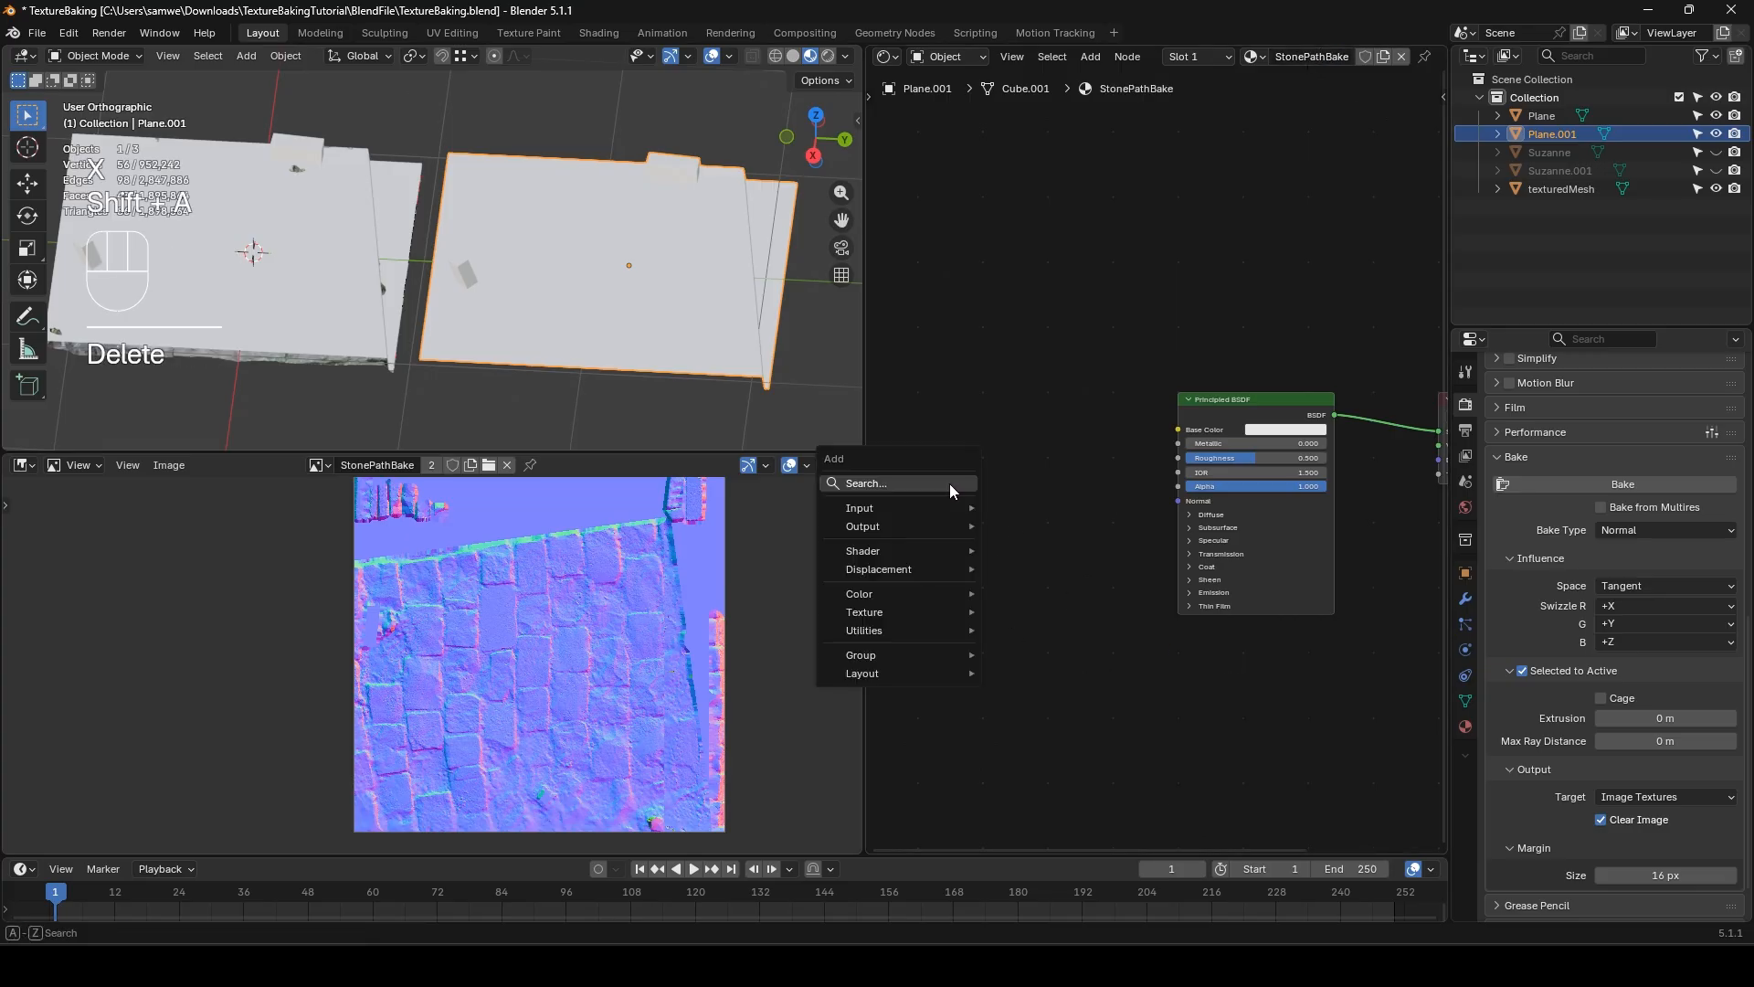
{"action": "type", "text": "image"}
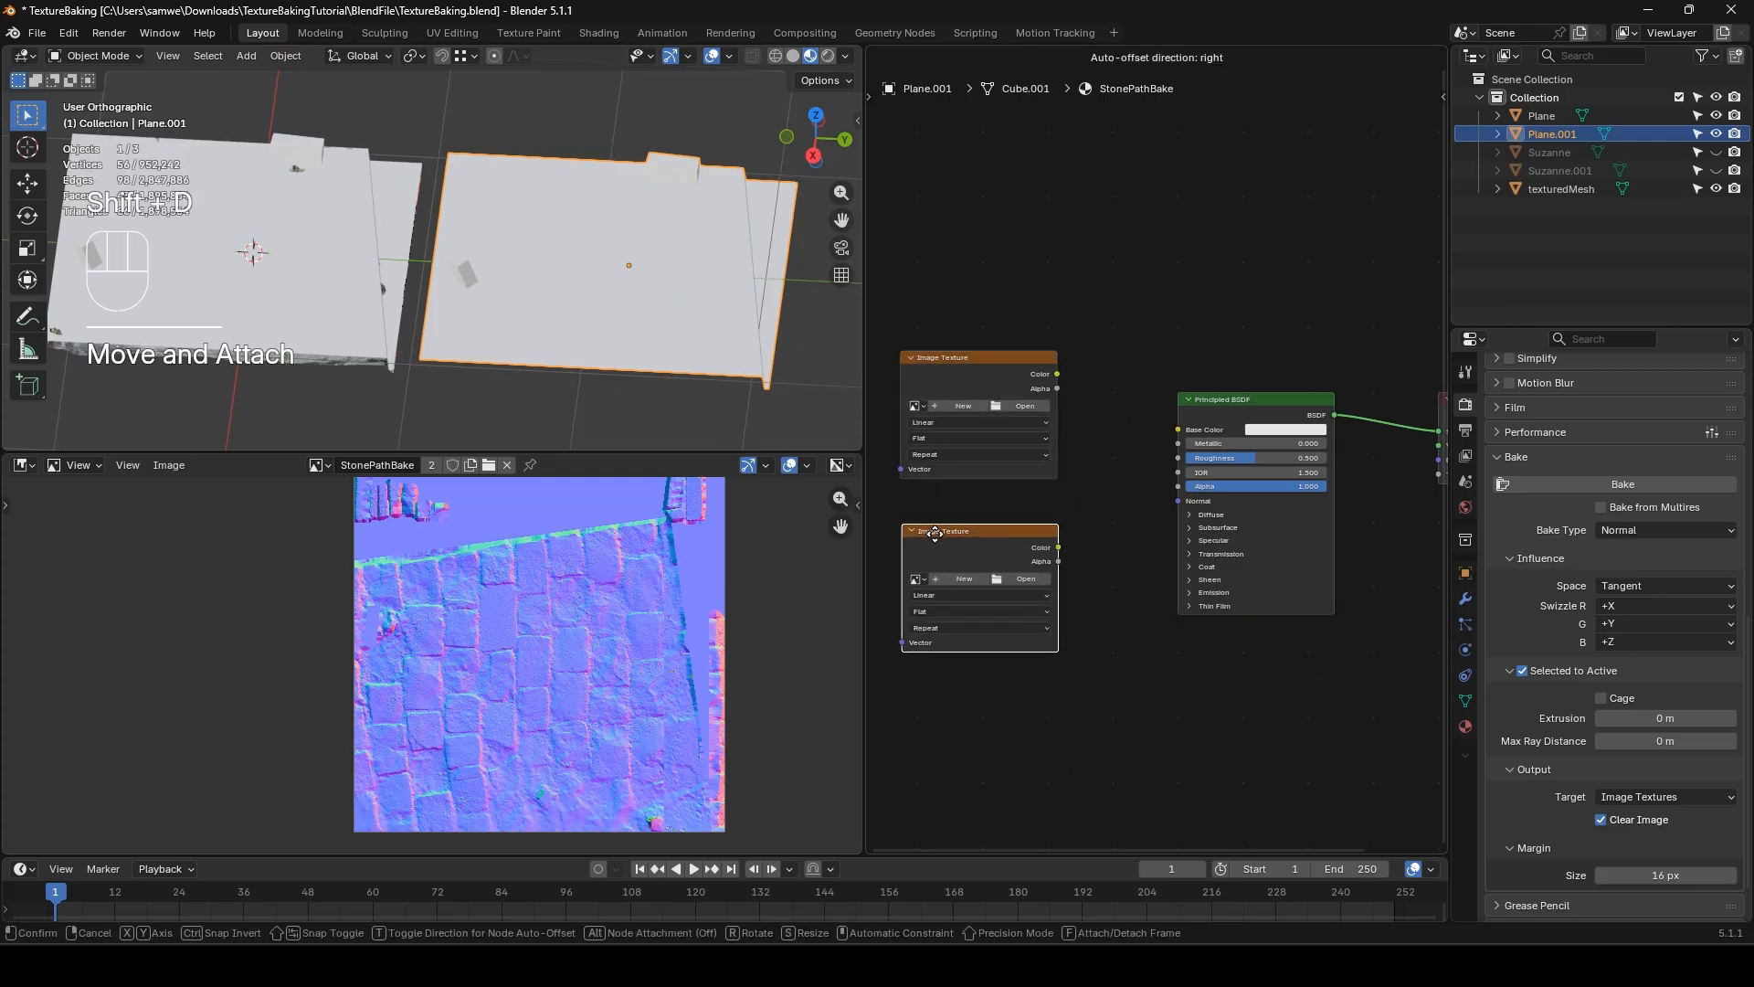
{"action": "left_click", "coordinate": [942, 552]}
- Load StonePathBake_D.png into the upper Image Texture node and StonePathBake_N.png into the lower one
{"action": "left_click", "coordinate": [1027, 407]}
{"action": "left_click", "coordinate": [370, 211]}
{"action": "left_click", "coordinate": [393, 263]}
{"action": "double_click", "coordinate": [410, 283]}
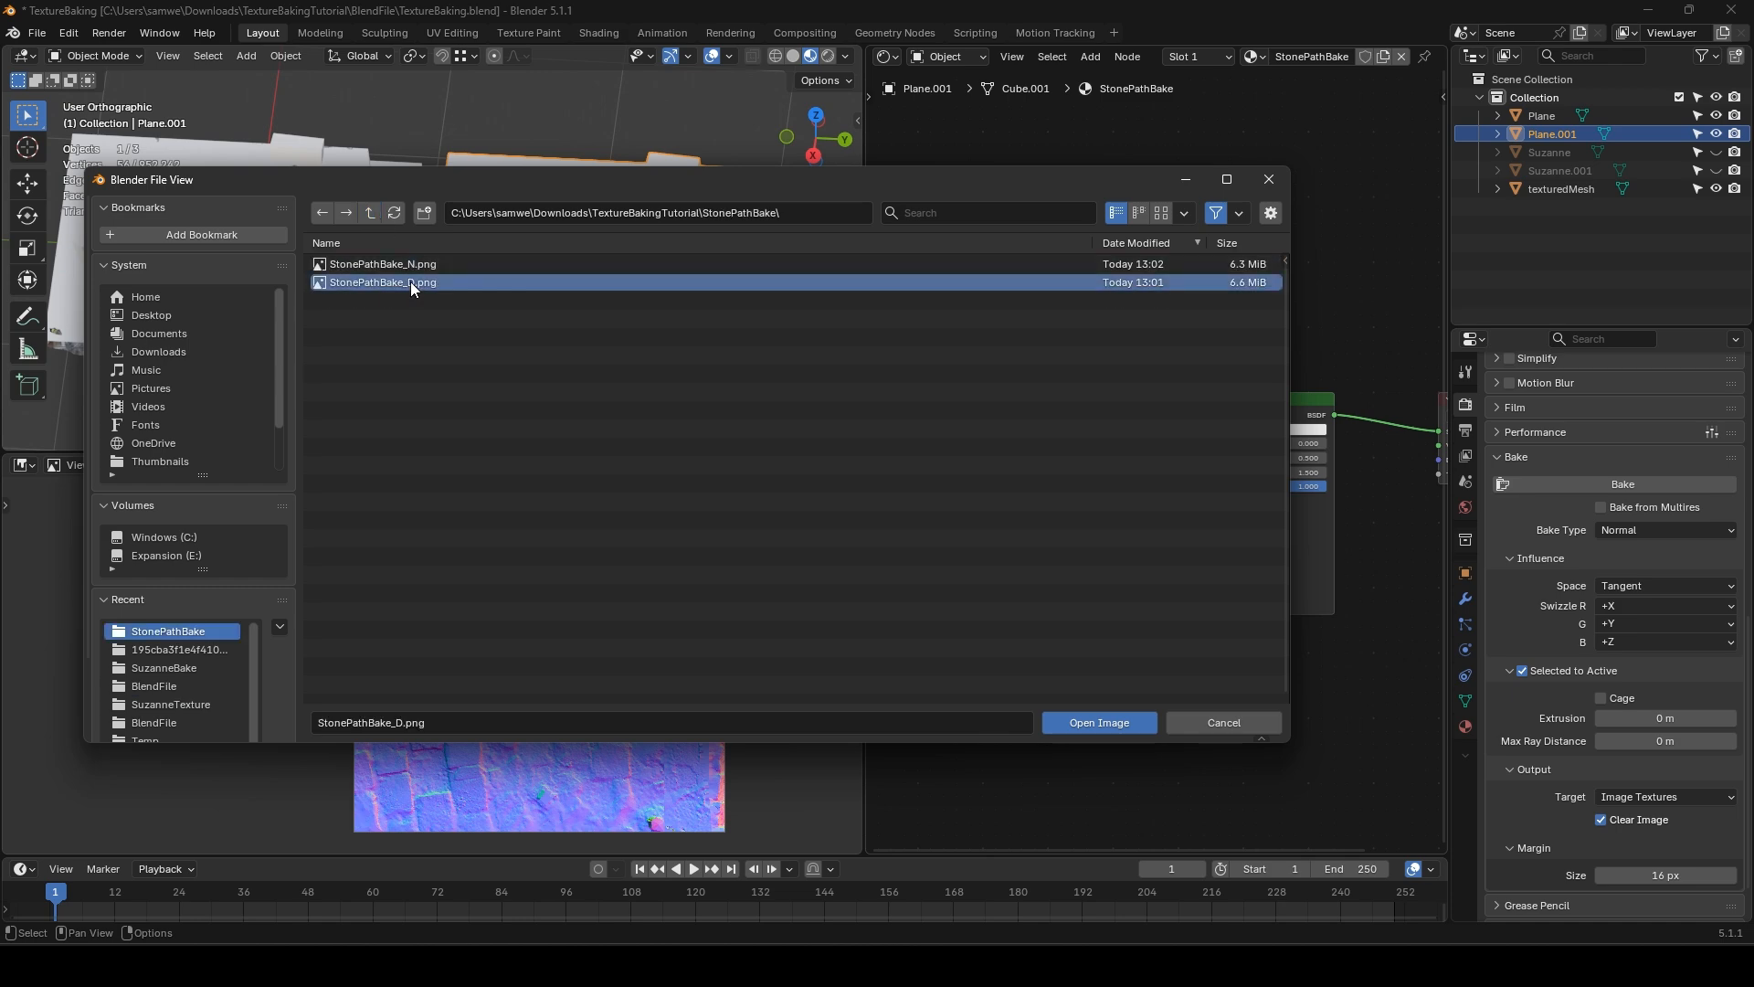
{"action": "left_click", "coordinate": [1030, 596]}
{"action": "left_click", "coordinate": [370, 212]}
{"action": "left_click", "coordinate": [384, 267]}
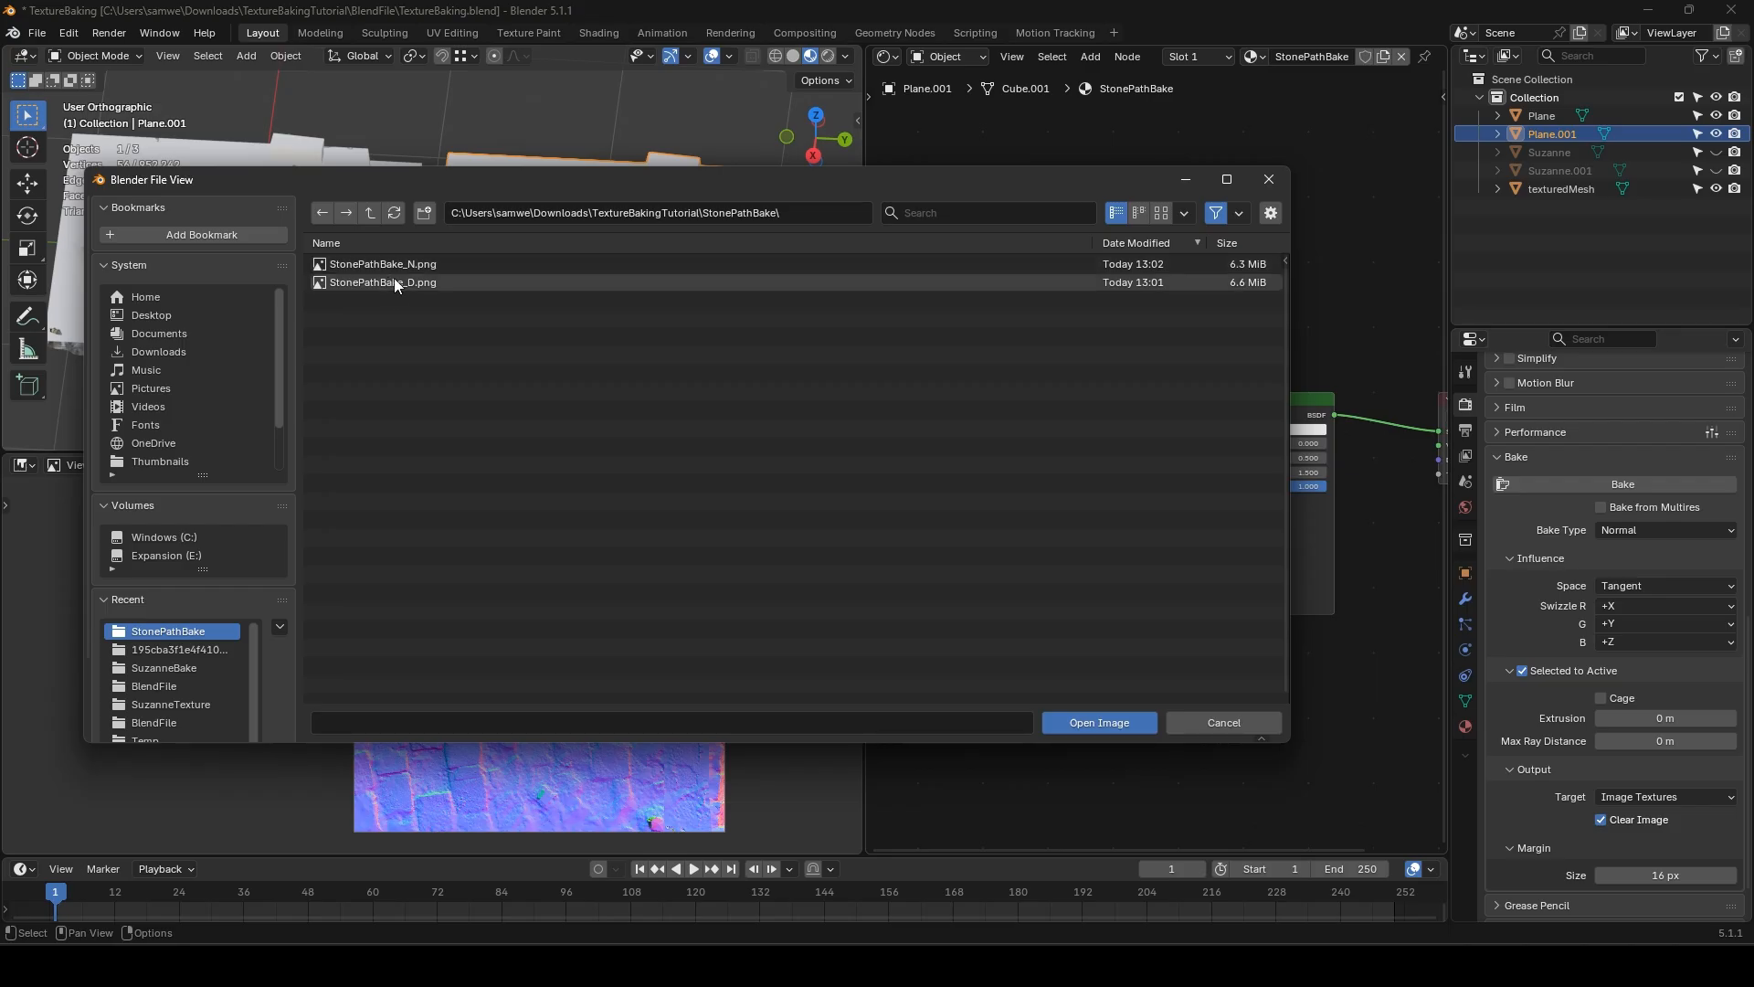
{"action": "double_click", "coordinate": [393, 280]}
- Connect the diffuse image to Base Color and the normal image to Normal, and hide the original Plane in the viewport
{"action": "left_click_drag", "start_coordinate": [1058, 374], "coordinate": [1176, 430]}
{"action": "left_click_drag", "start_coordinate": [1065, 566], "coordinate": [1179, 501]}
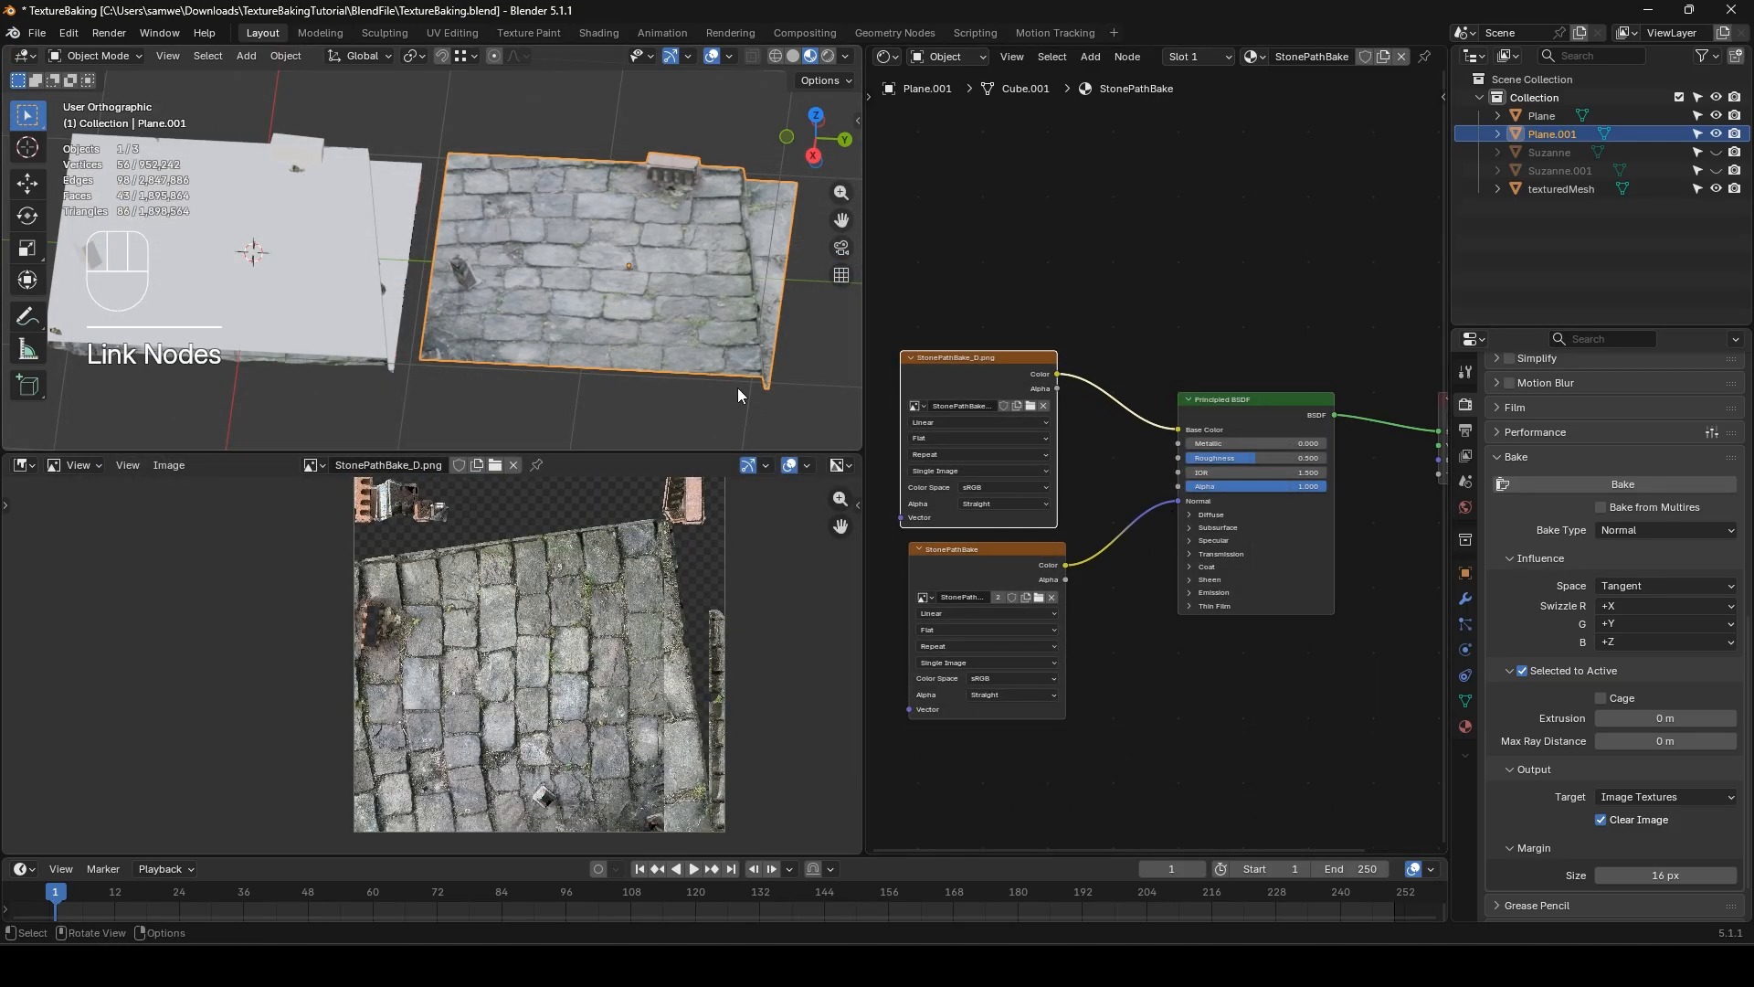
{"action": "left_click", "coordinate": [1718, 119]}
{"action": "mouse_move", "coordinate": [402, 206]}
{"action": "middle_mouse_down"}
{"action": "mouse_move", "coordinate": [420, 243]}
{"action": "mouse_move", "coordinate": [397, 222]}
{"action": "middle_mouse_up"}
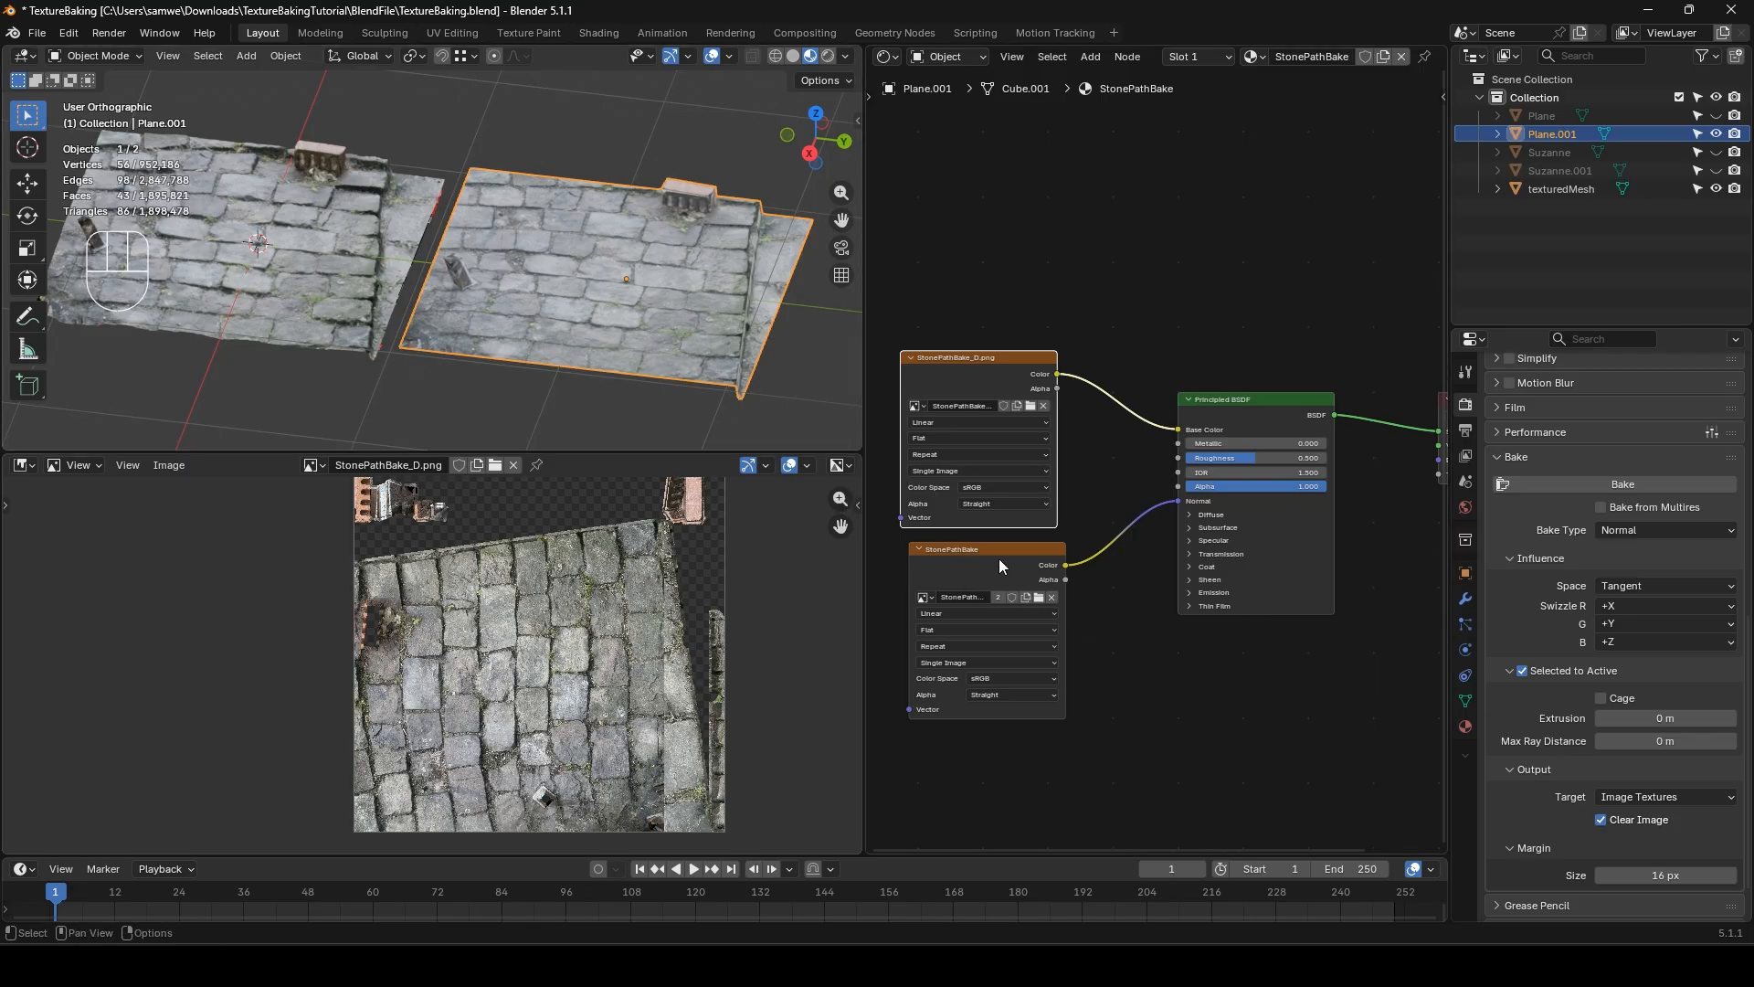
- Insert a Normal Map node between the normal image's Color output and the Principled BSDF's Normal input
{"action": "left_click", "coordinate": [1114, 586]}
{"action": "key", "text": "shift+a"}
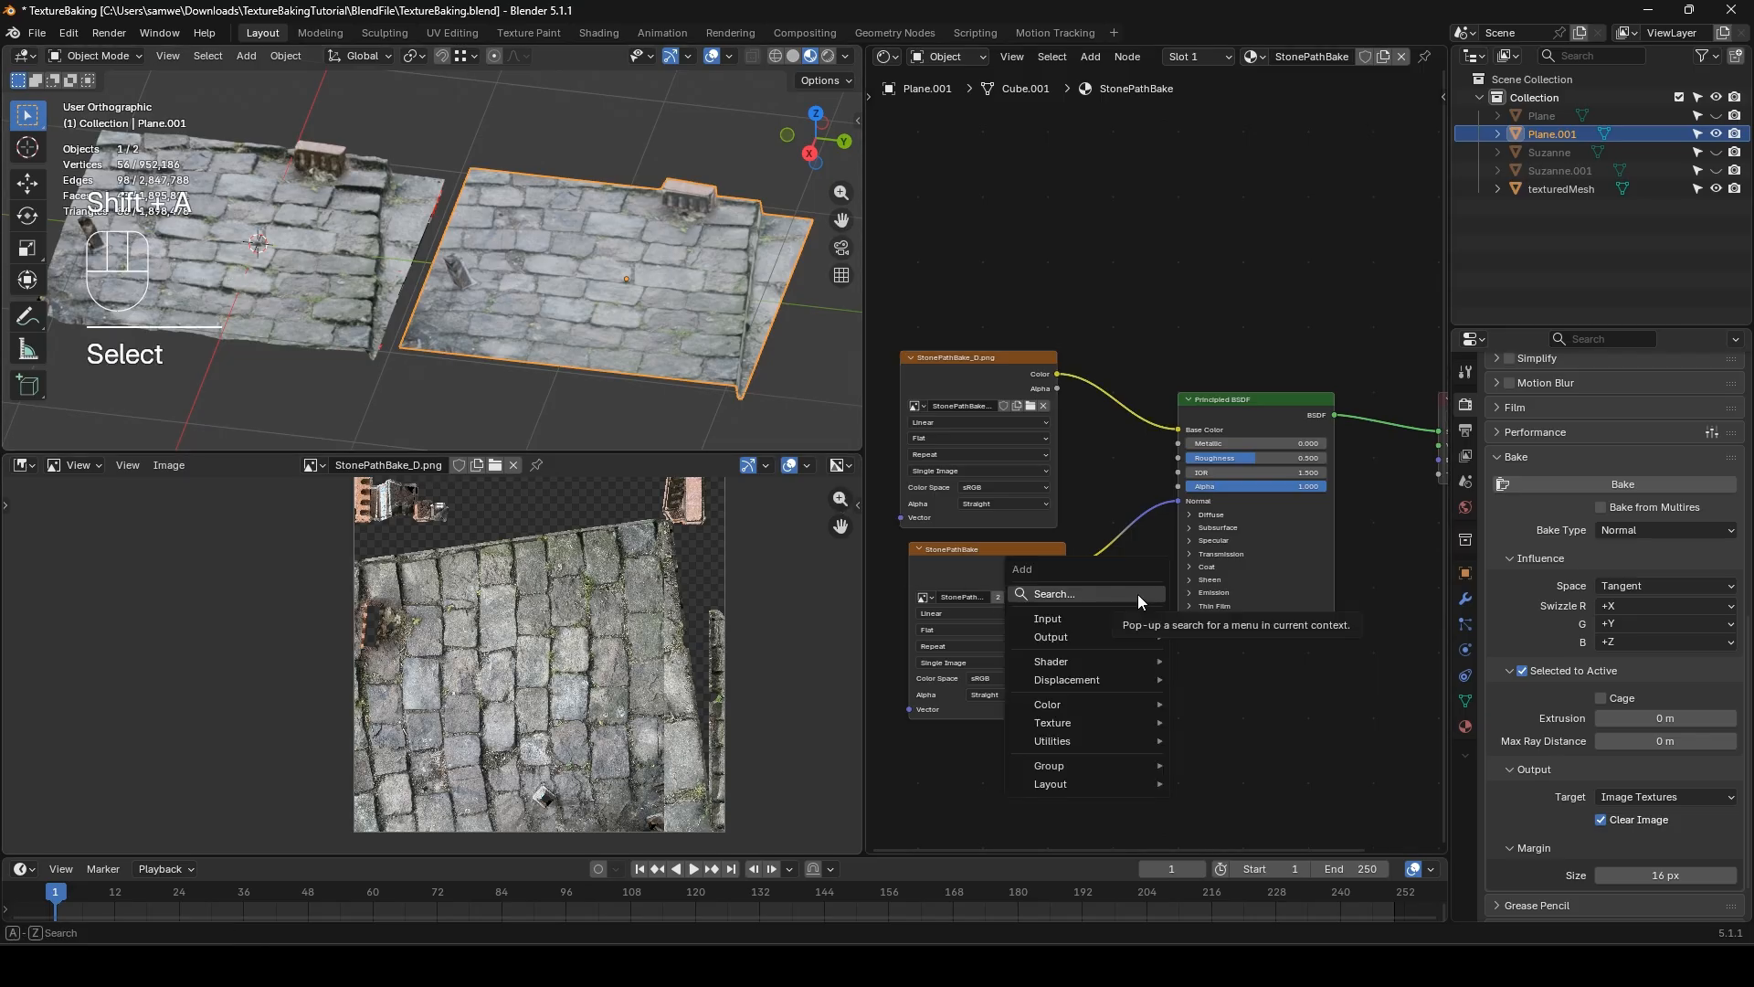
{"action": "type", "text": "normalma"}
{"action": "key", "text": "Return"}
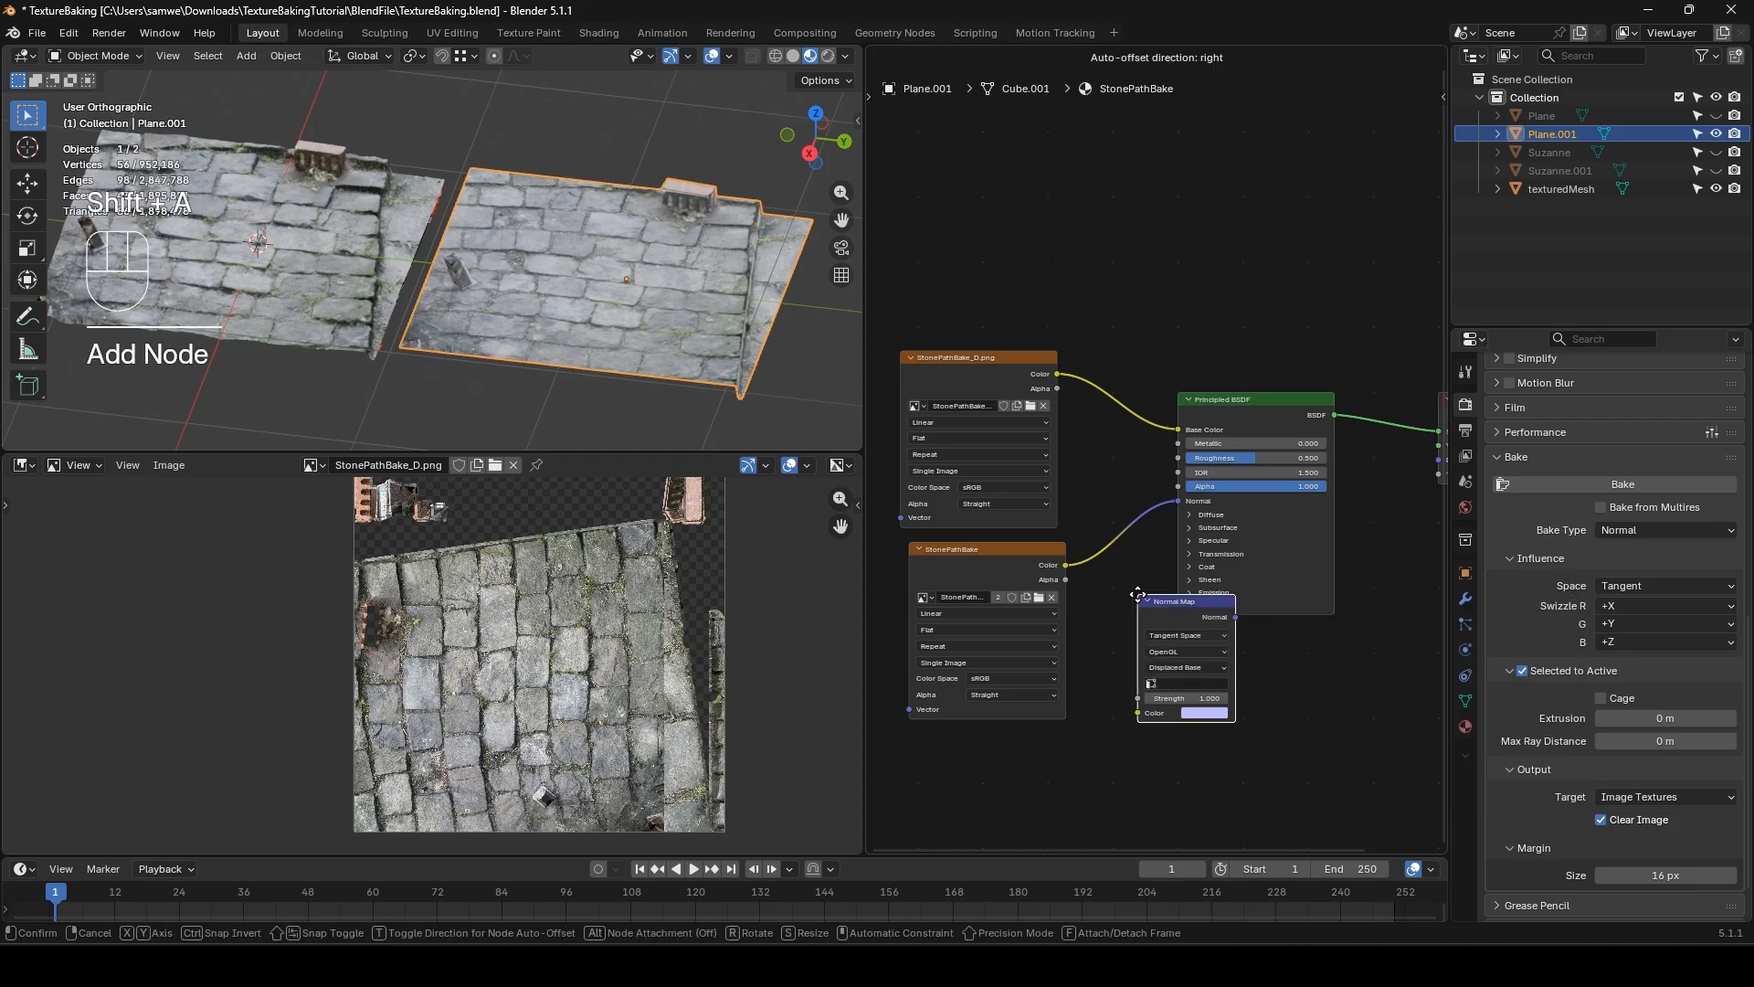
{"action": "left_click", "coordinate": [1093, 523]}
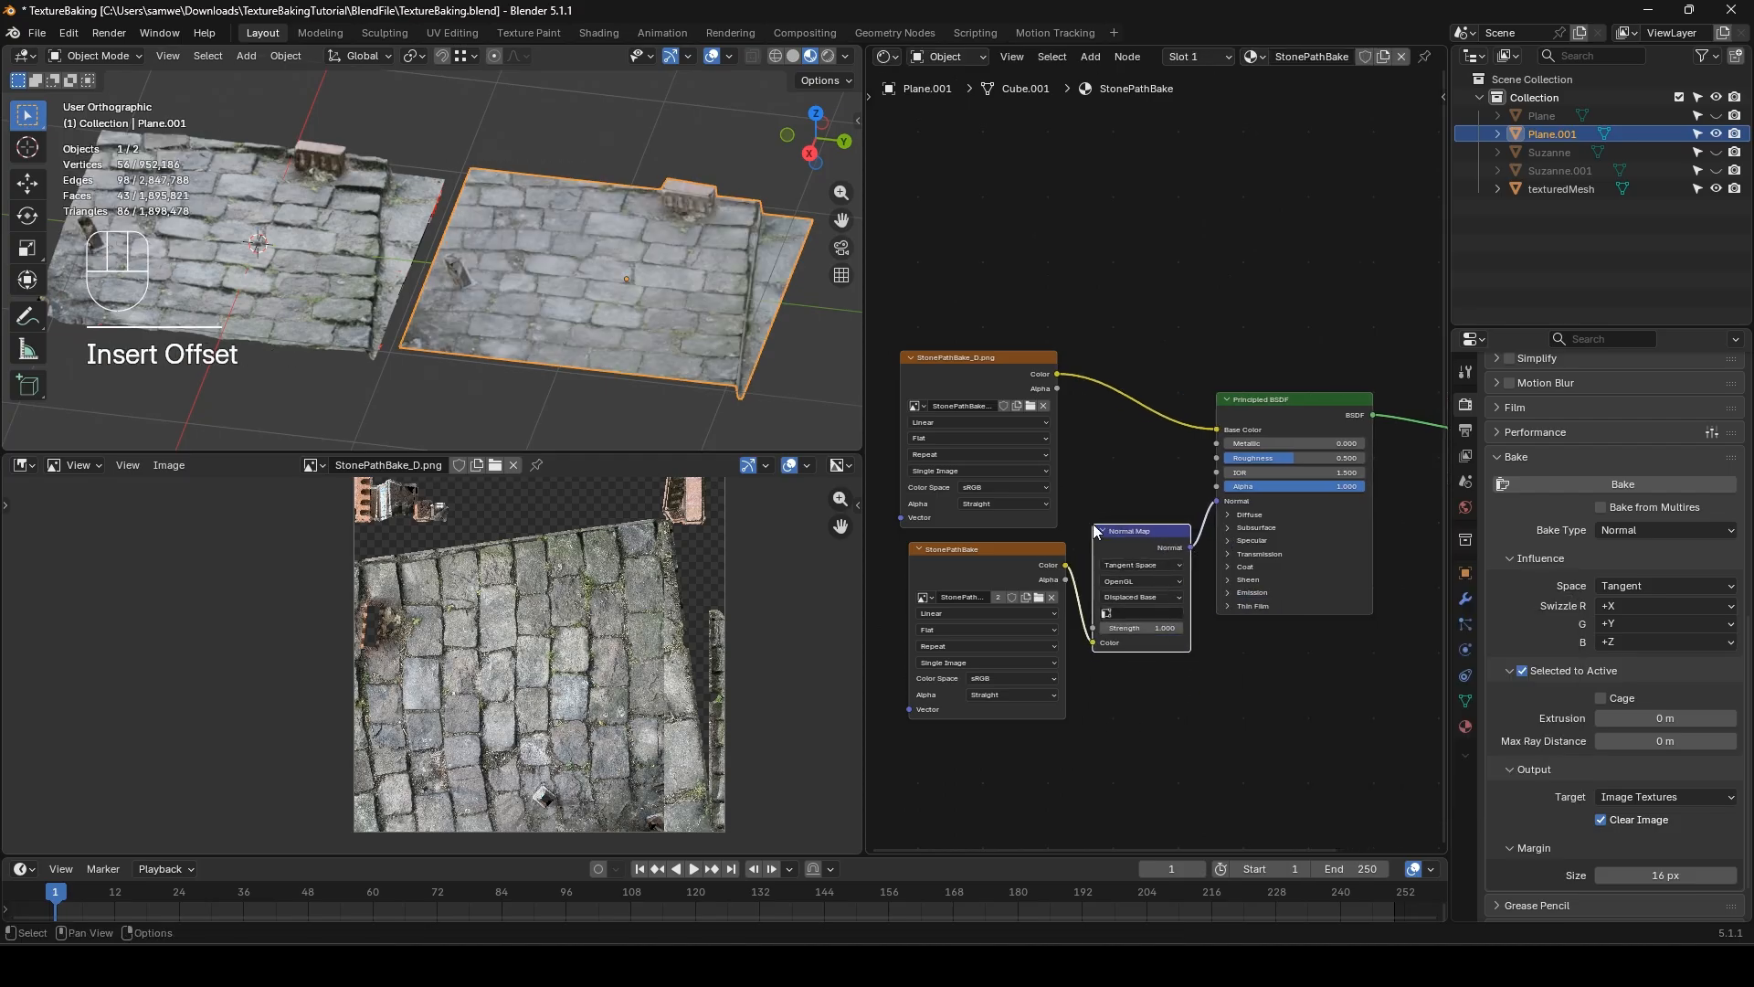
- Set the Principled BSDF's Roughness to 1 and its Specular IOR Level to 0
{"action": "key", "text": "KP_7"}
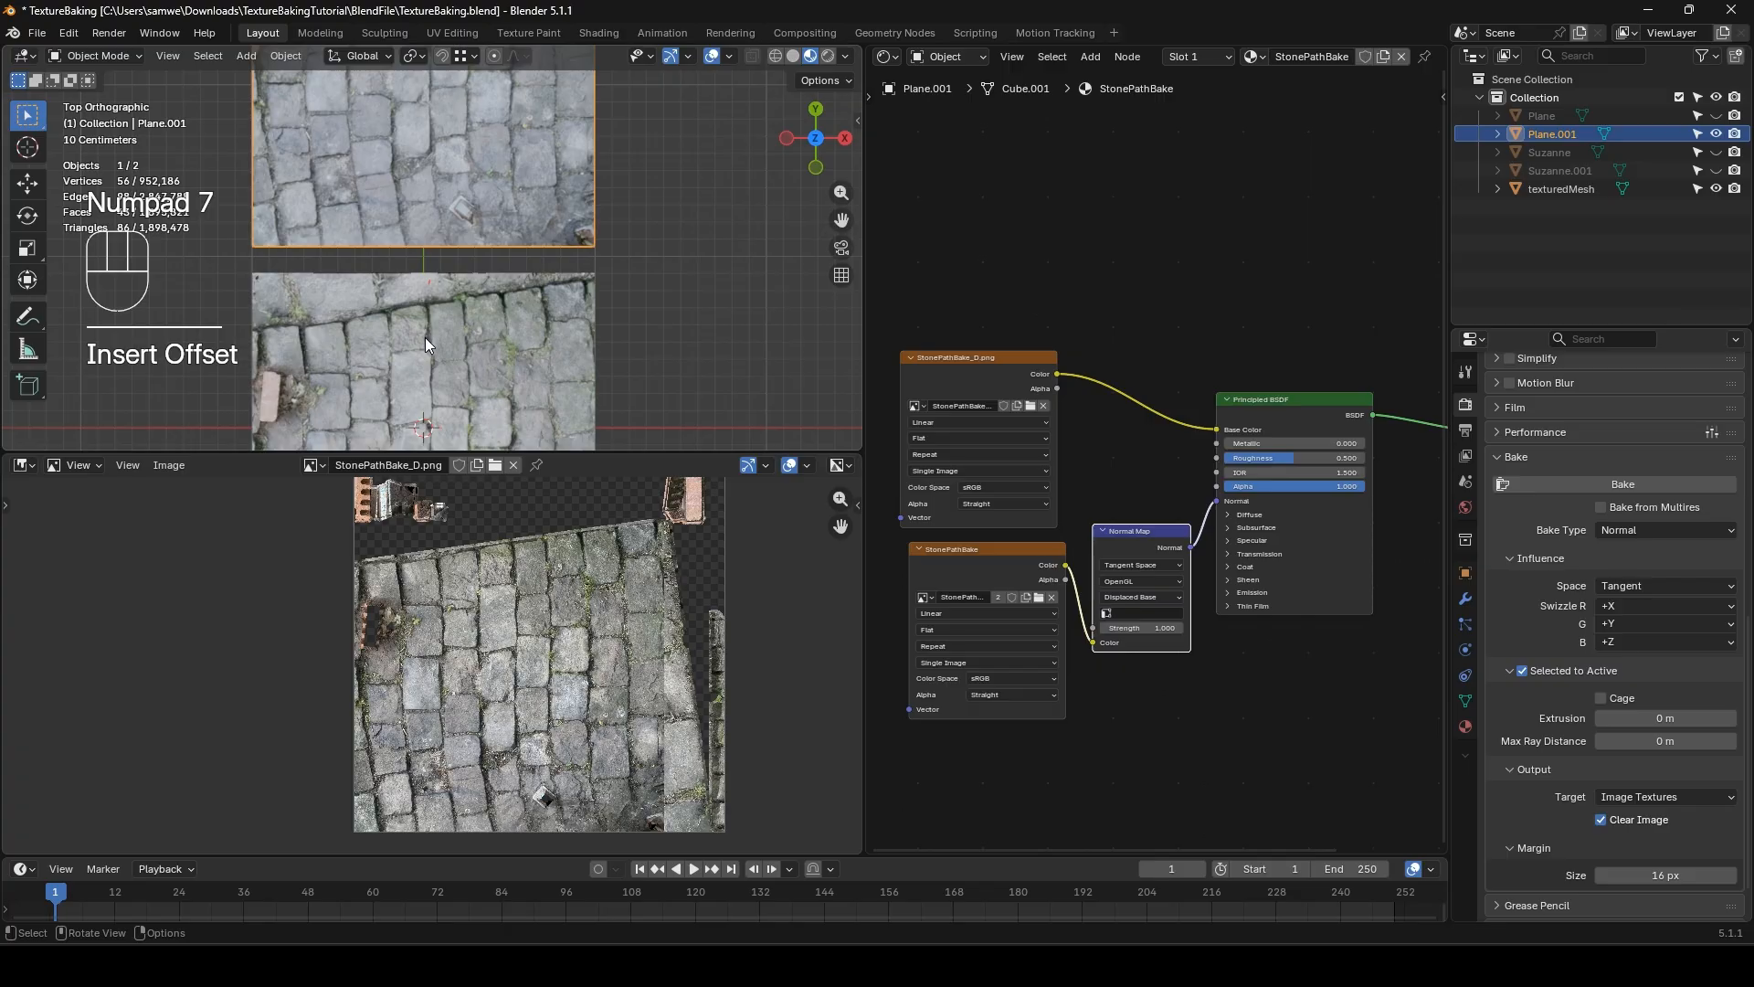
{"action": "key", "text": "KP_6"}
{"action": "key", "text": "KP_6"}
{"action": "key", "text": "KP_6"}
{"action": "key", "text": "KP_6"}
{"action": "key", "text": "KP_6"}
{"action": "key", "text": "KP_6"}
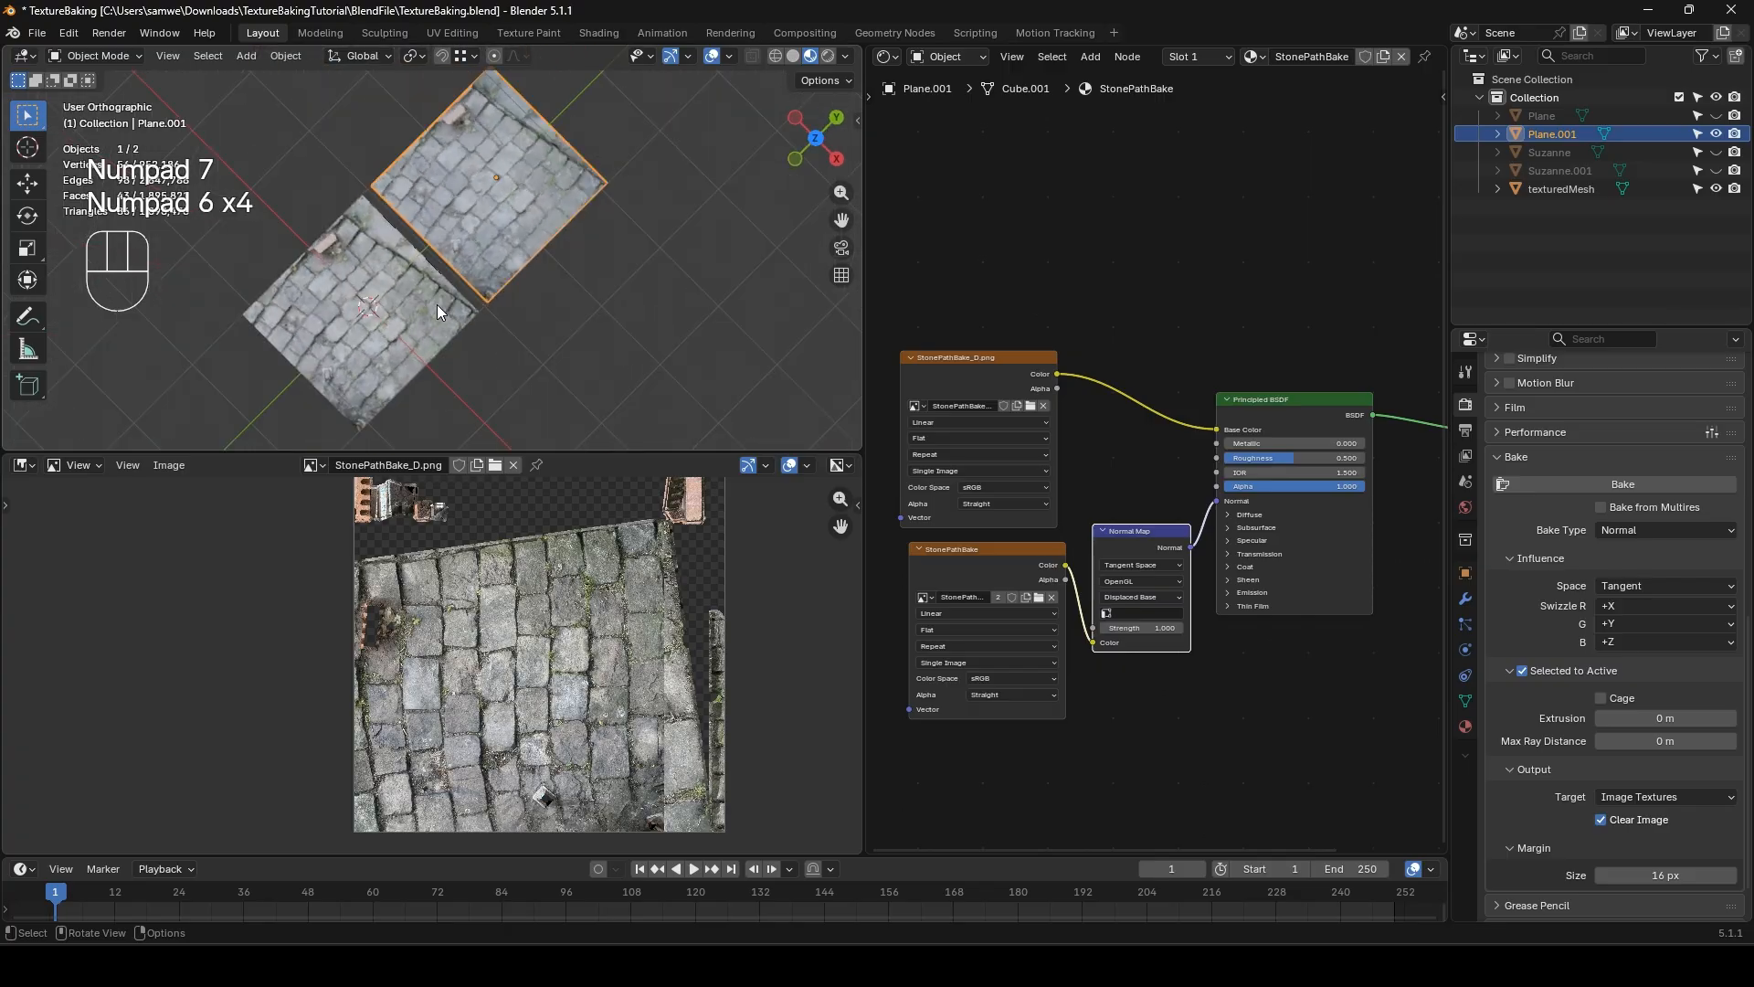
{"action": "left_click_drag", "start_coordinate": [1296, 452], "coordinate": [1365, 453]}
{"action": "left_click", "coordinate": [1260, 540]}
{"action": "left_click_drag", "start_coordinate": [1275, 574], "coordinate": [1224, 573]}
- Compare the baked low-poly plane with the original scanned mesh from several angles, checking surface relief and the protruding objects
{"action": "scroll", "coordinate": [479, 304], "scroll_direction": "up", "scroll_amount": 3}
{"action": "middle_click_drag", "start_coordinate": [395, 270], "coordinate": [497, 314], "text": "shift"}
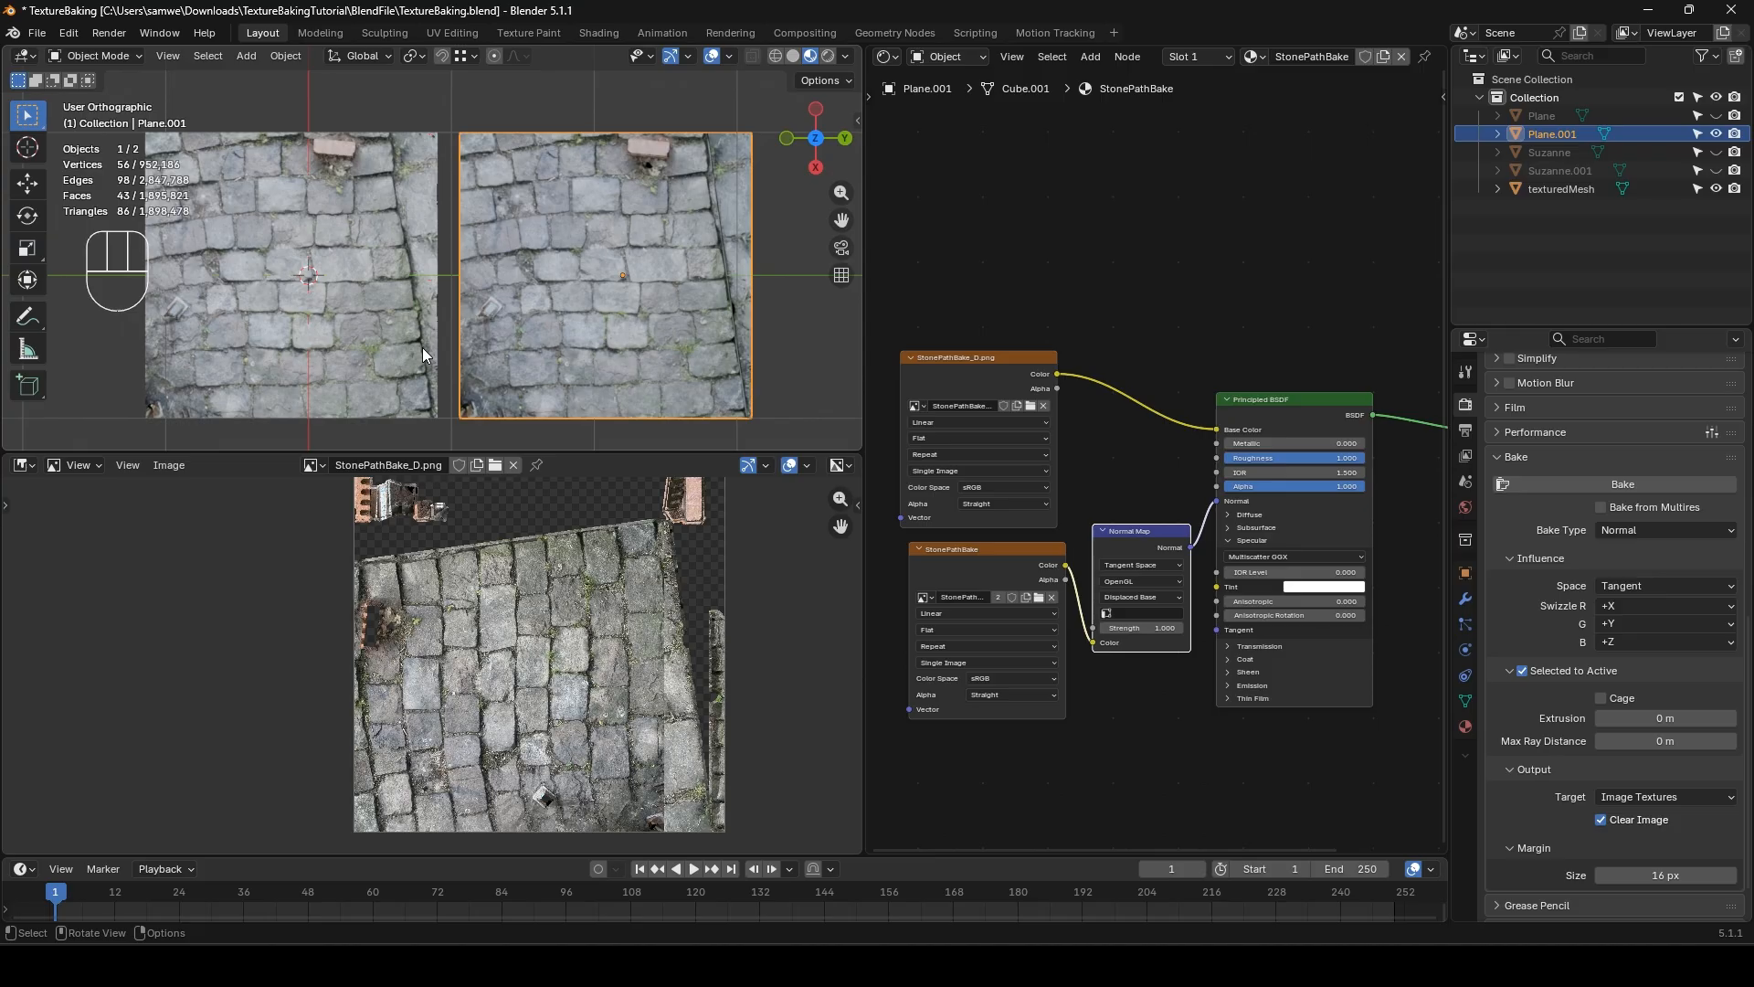
{"action": "middle_click_drag", "start_coordinate": [539, 366], "coordinate": [512, 228]}
{"action": "scroll", "coordinate": [529, 315], "scroll_direction": "up", "scroll_amount": 3}
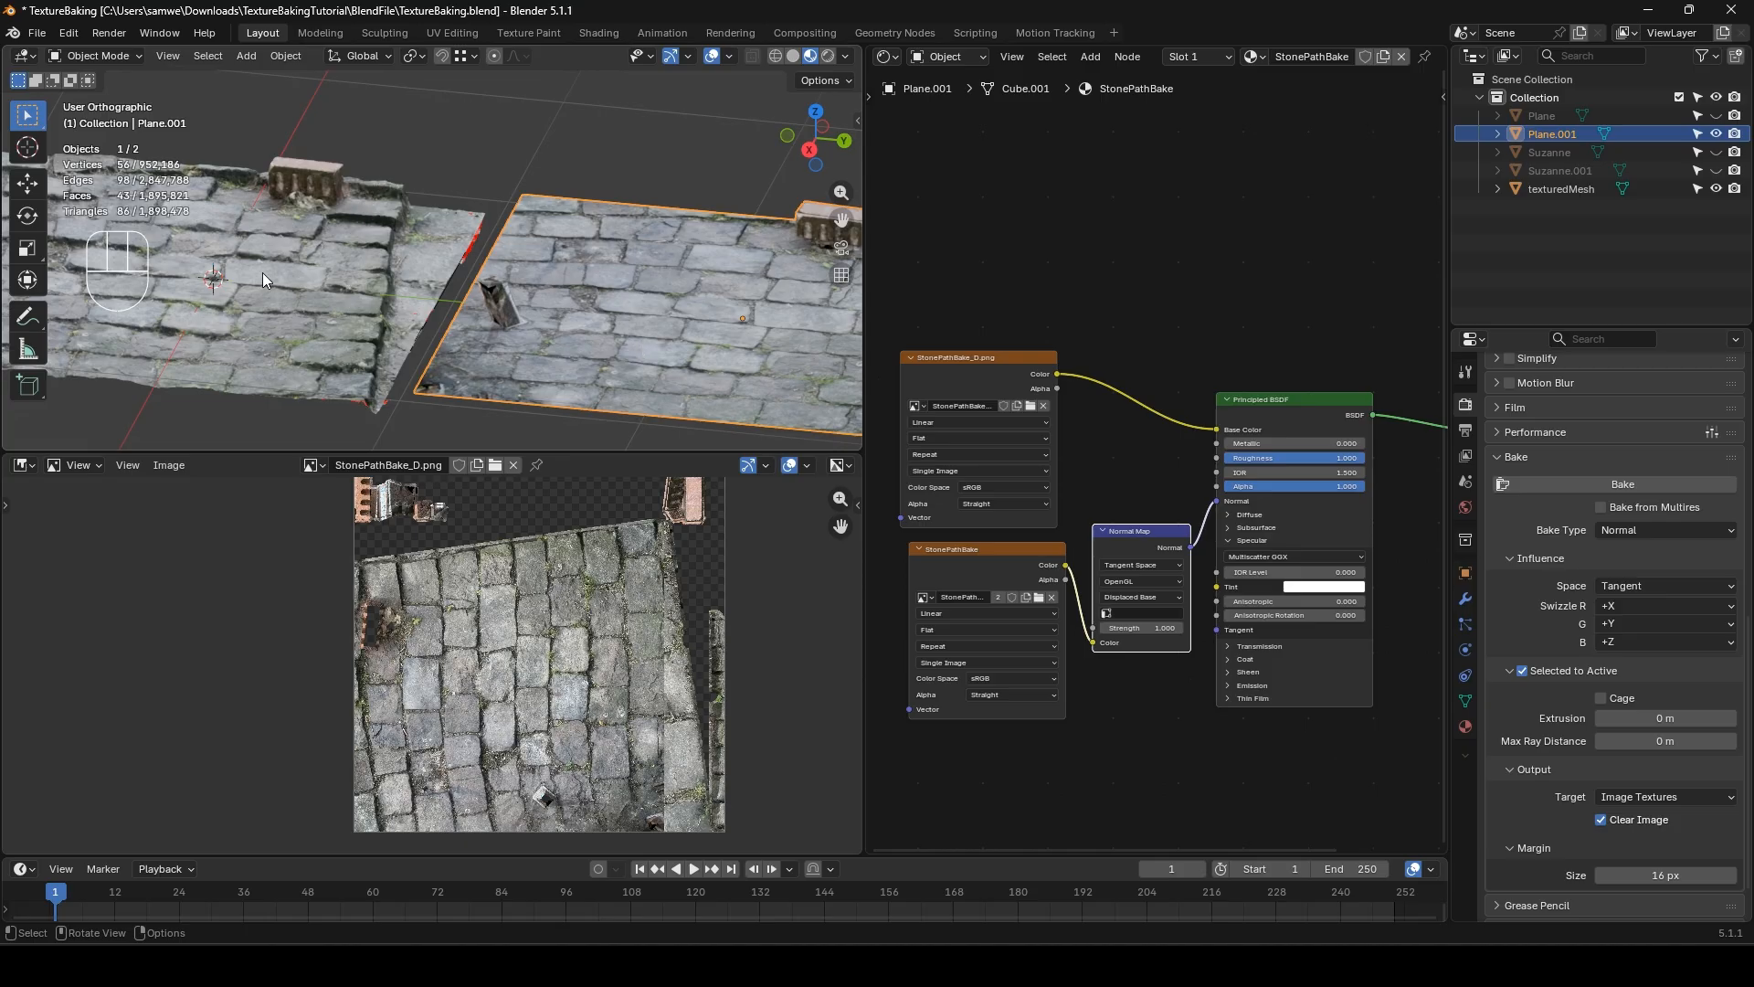
{"action": "middle_click_drag", "start_coordinate": [660, 292], "coordinate": [548, 340]}
{"action": "middle_click_drag", "start_coordinate": [549, 339], "coordinate": [524, 196], "text": "shift"}
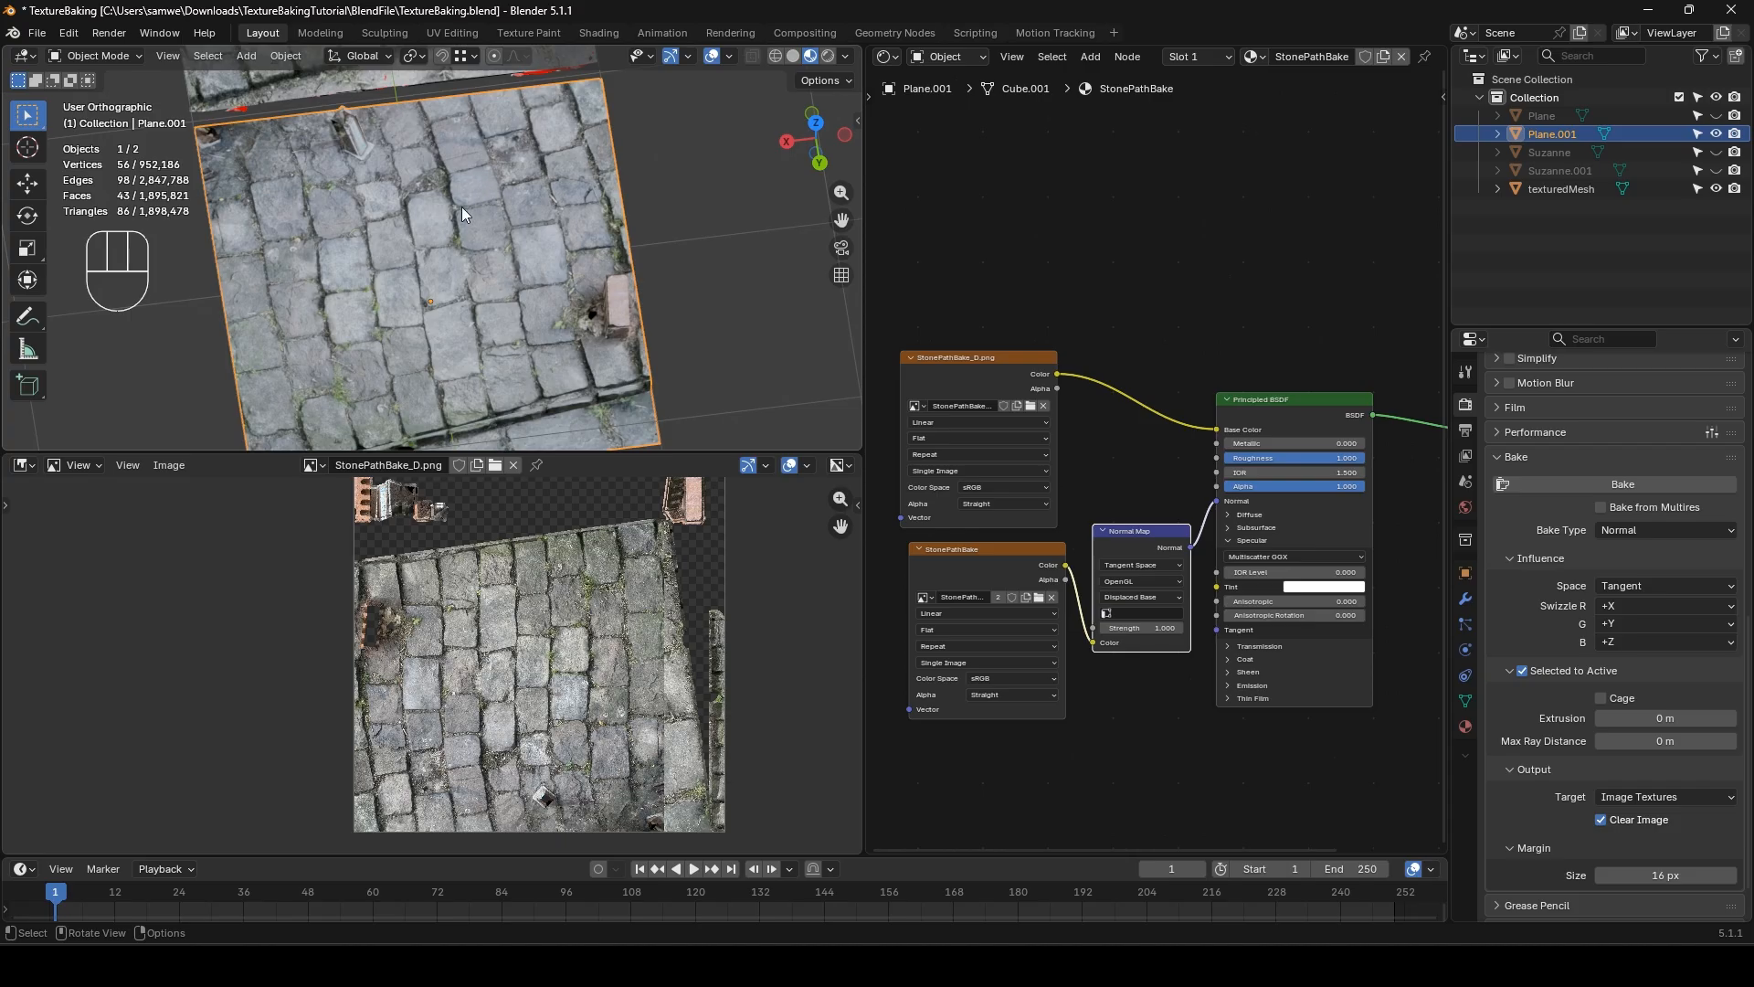
{"action": "middle_click_drag", "start_coordinate": [444, 234], "coordinate": [565, 148]}
{"action": "middle_click_drag", "start_coordinate": [387, 186], "coordinate": [585, 265], "text": "shift"}
{"action": "middle_click_drag", "start_coordinate": [585, 265], "coordinate": [442, 285]}
{"action": "middle_click_drag", "start_coordinate": [441, 265], "coordinate": [490, 302], "text": "shift"}
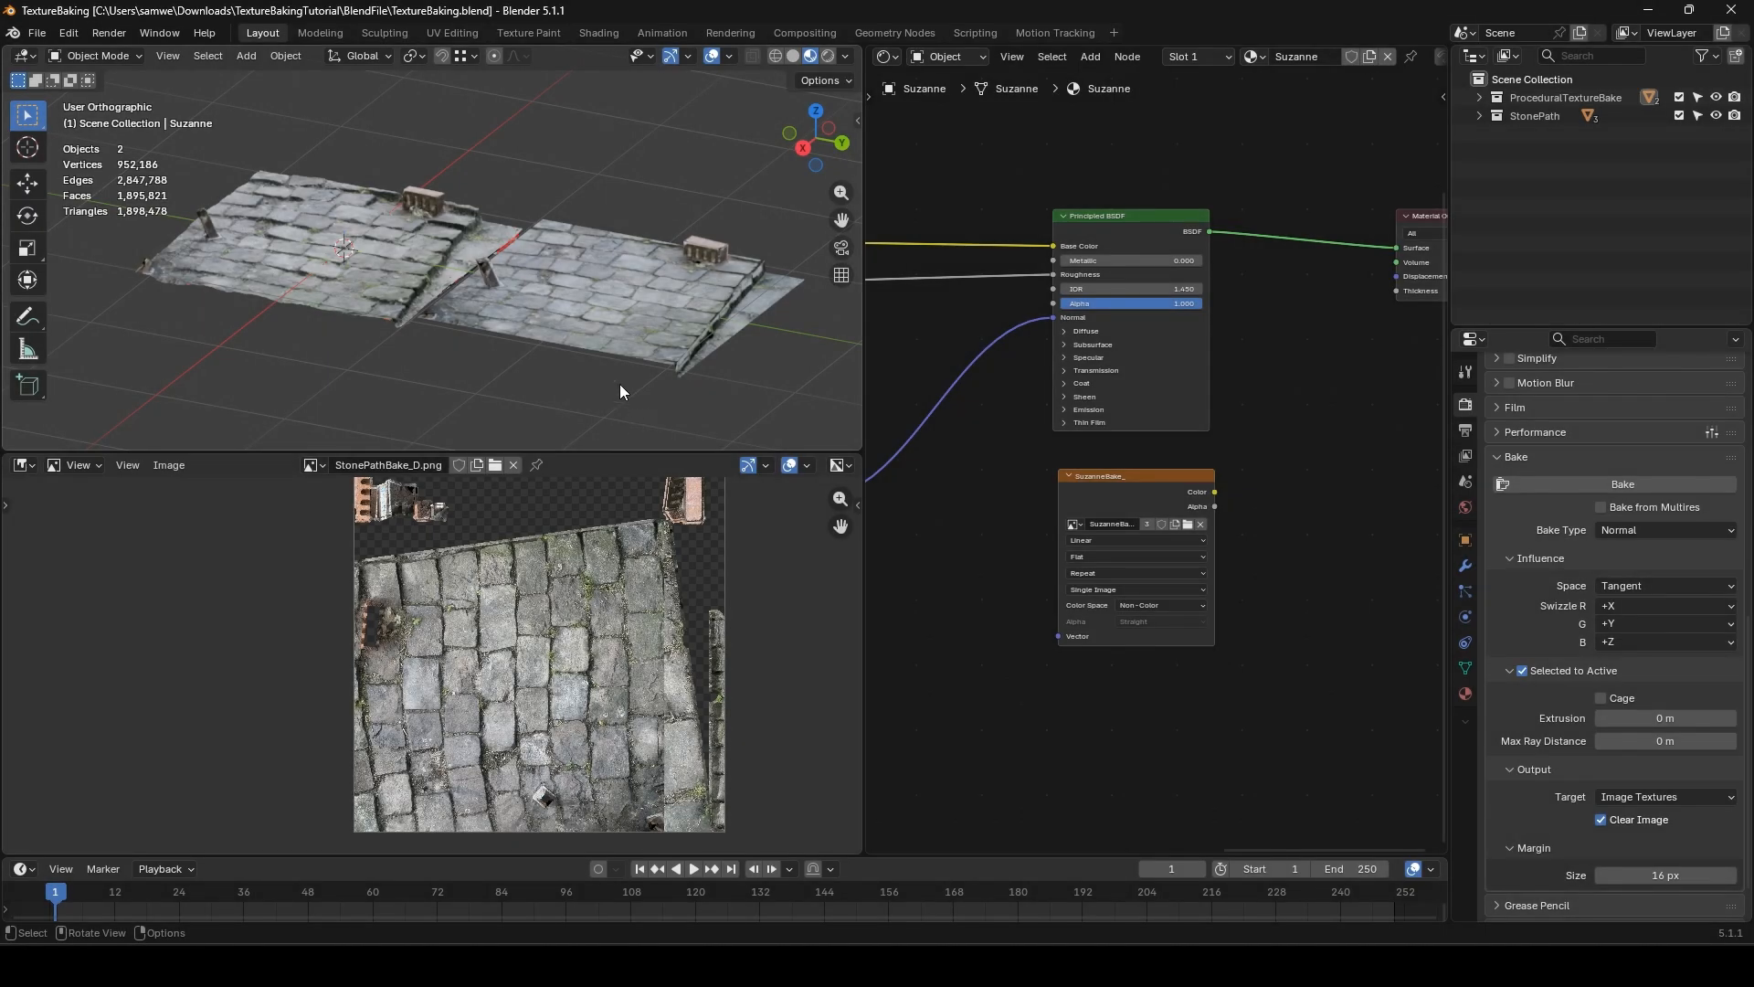
- Hide the ProceduralTextureBake and StonePath collections in the viewport and create a new collection named AnimatedTextureBake
{"action": "left_click", "coordinate": [1716, 97]}
{"action": "left_click", "coordinate": [1716, 115]}
{"action": "right_click", "coordinate": [1537, 84]}
{"action": "left_click", "coordinate": [1542, 106]}
{"action": "left_click", "coordinate": [1565, 134]}
{"action": "double_click", "coordinate": [1565, 134]}
{"action": "type", "text": "Ani"}
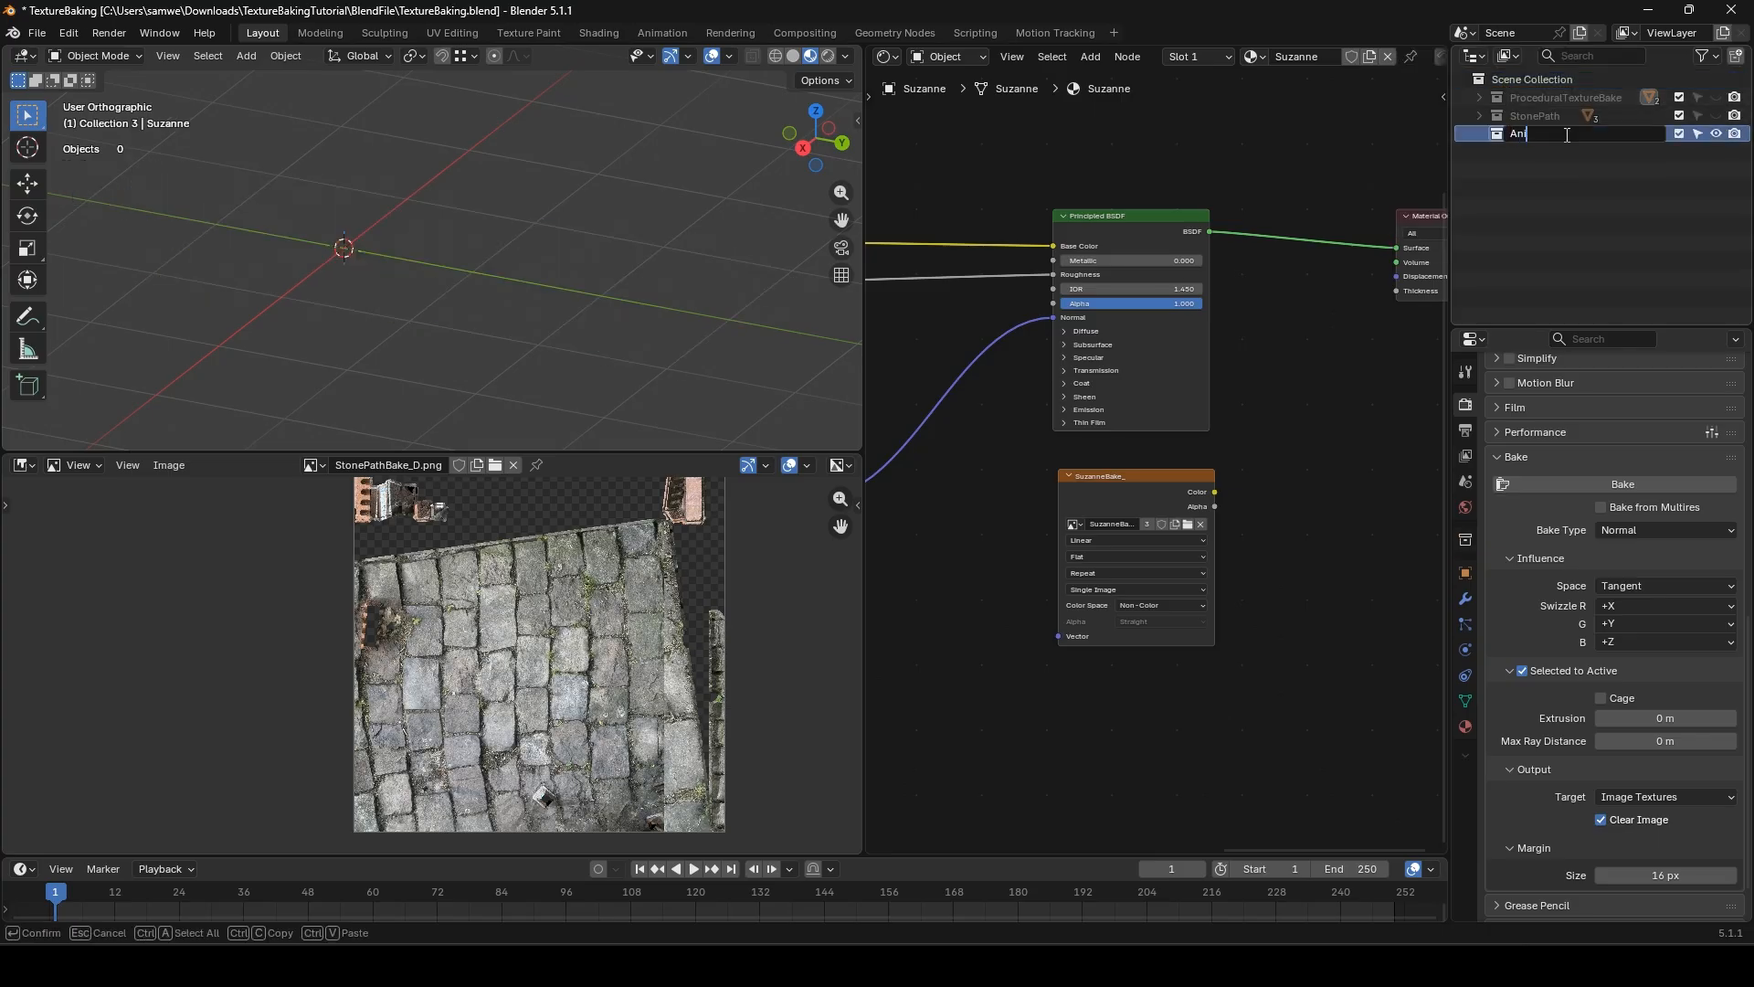
{"action": "type", "text": "matedTextureBake"}
{"action": "key", "text": "Return"}
- Add a plane to the AnimatedTextureBake collection and give it a new material named AnimatedTexture
{"action": "key", "text": "shift+a"}
{"action": "mouse_move", "coordinate": [365, 312]}
{"action": "left_click", "coordinate": [420, 314]}
{"action": "left_click", "coordinate": [1290, 55]}
{"action": "left_click", "coordinate": [1290, 55]}
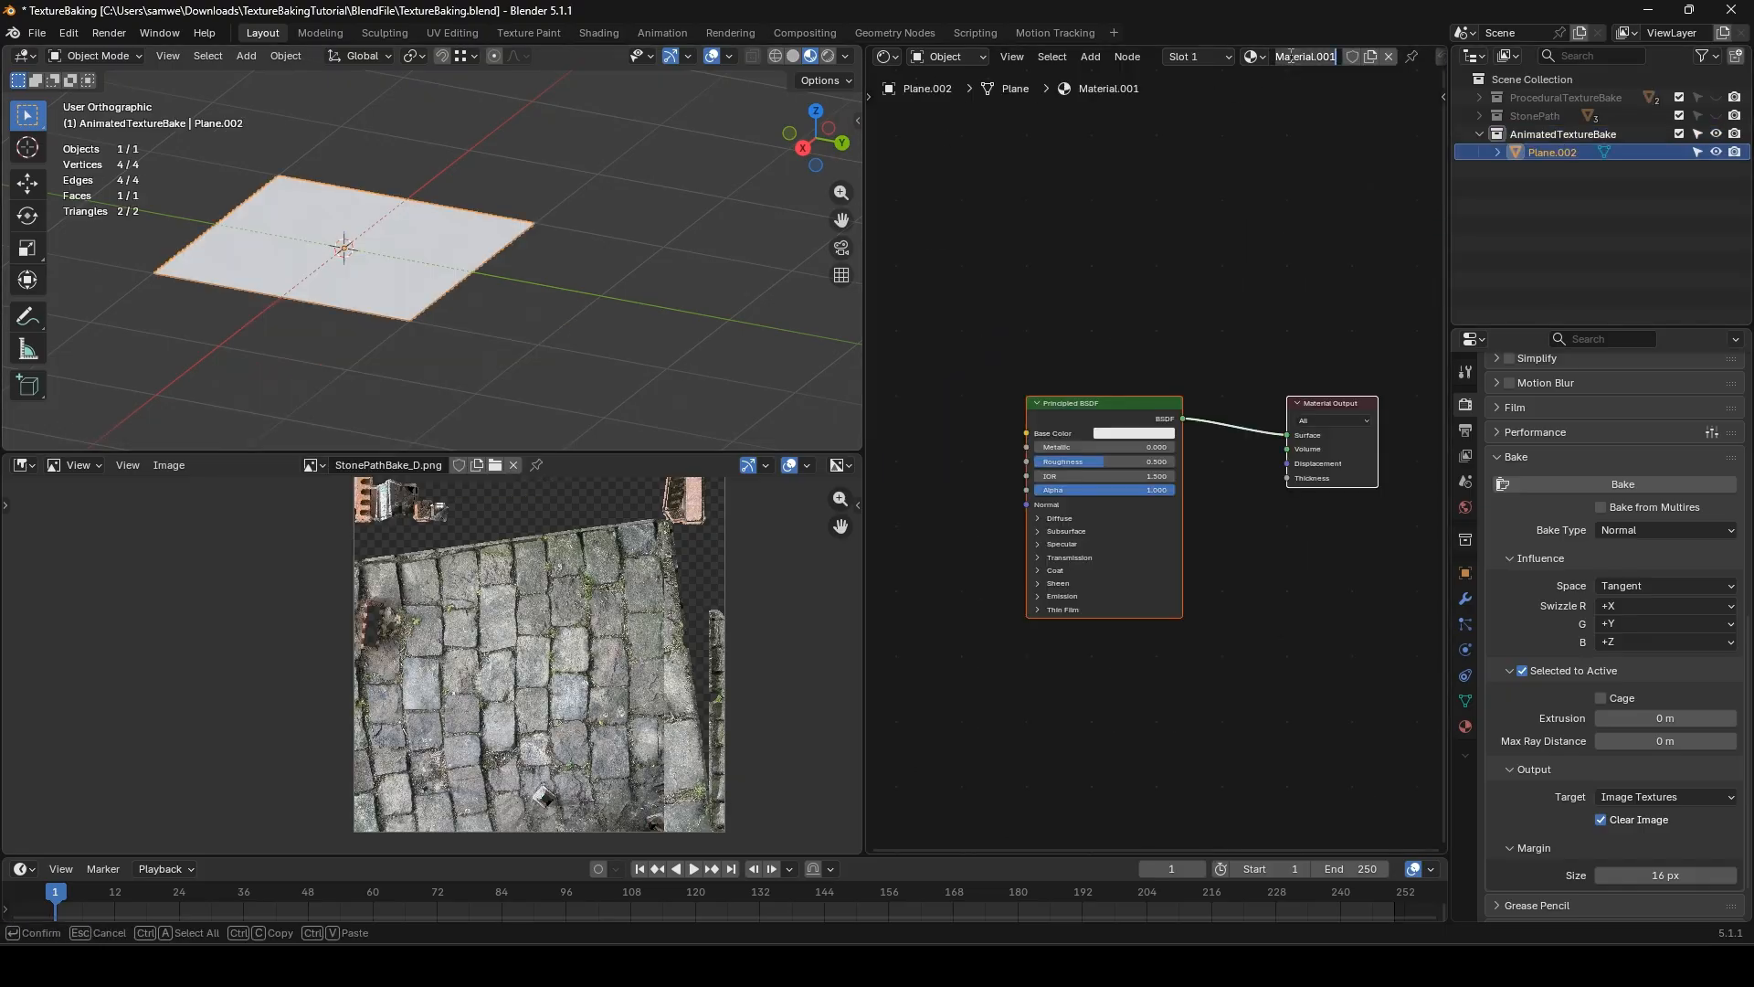
{"action": "type", "text": "AnimatedTexture"}
{"action": "key", "text": "Return"}
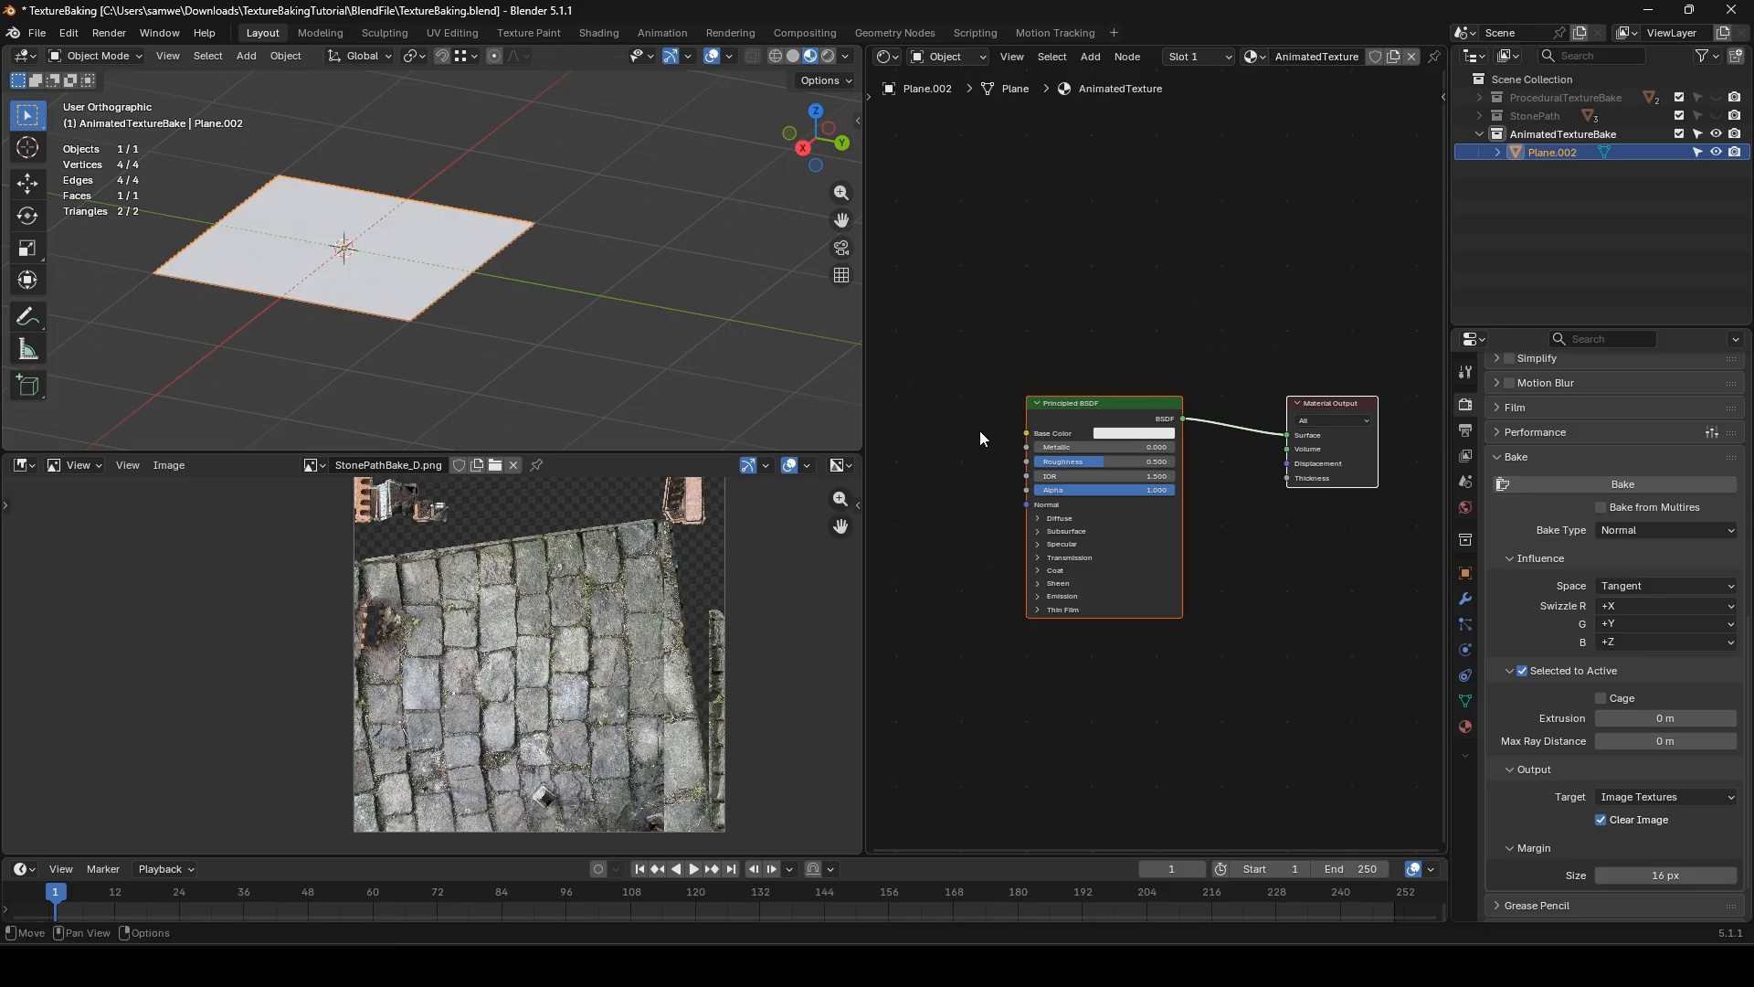
- Add a Gradient Texture node in front of the Principled BSDF in the AnimatedTexture material
{"action": "middle_click_drag", "start_coordinate": [945, 438], "coordinate": [1160, 439]}
{"action": "key", "text": "shift+a"}
{"action": "type", "text": "gr"}
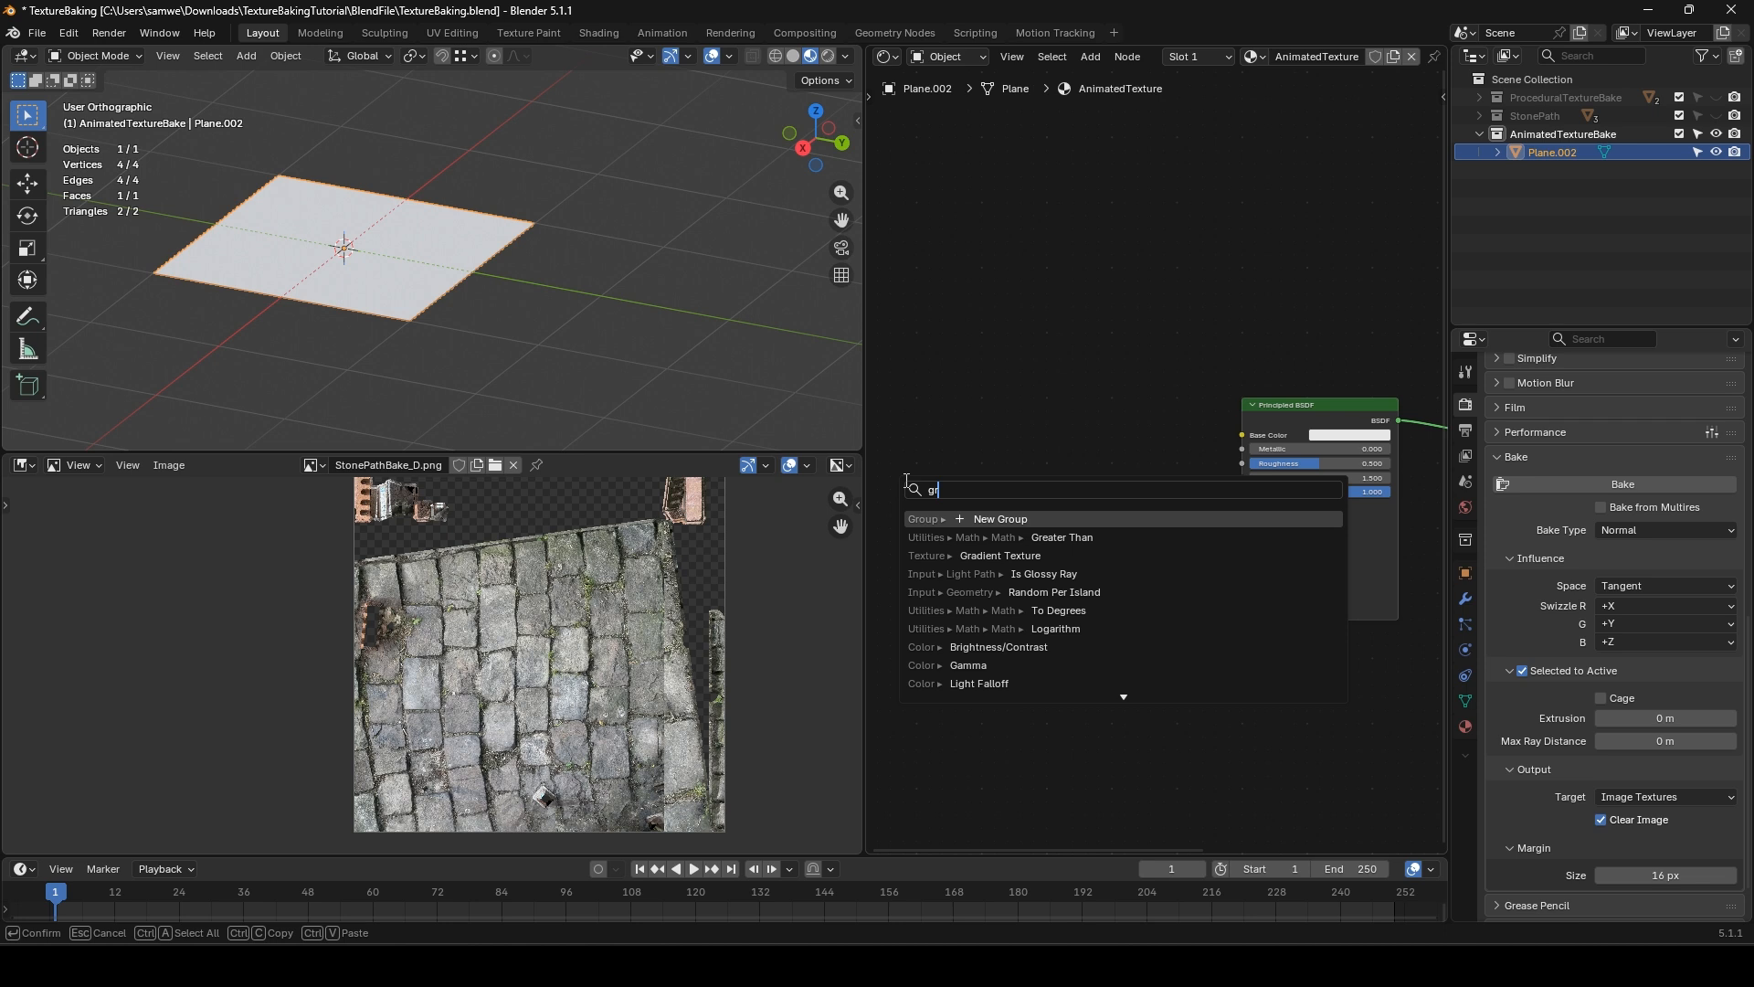
{"action": "type", "text": "adient"}
{"action": "key", "text": "Return"}
{"action": "left_click", "coordinate": [912, 437]}
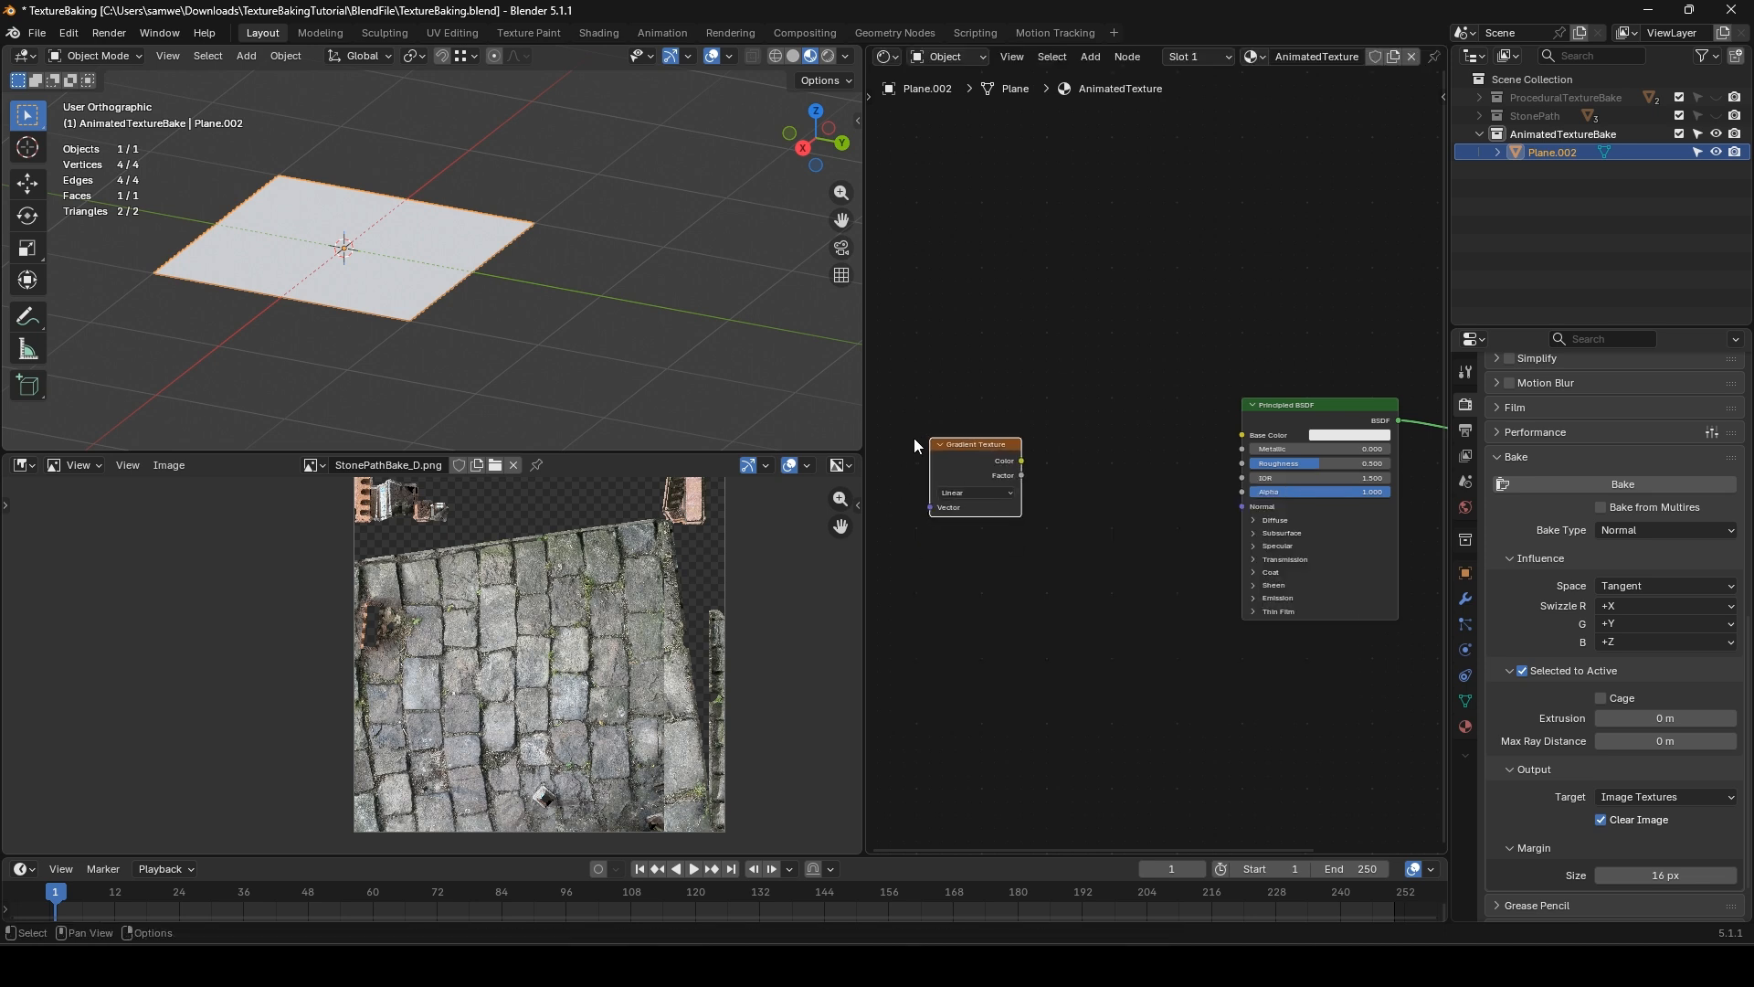
- Add a Color Ramp node fed by the Gradient Texture's Color output and place it before the Principled BSDF
{"action": "left_click_drag", "start_coordinate": [1022, 456], "coordinate": [1064, 511]}
{"action": "type", "text": "color ramp"}
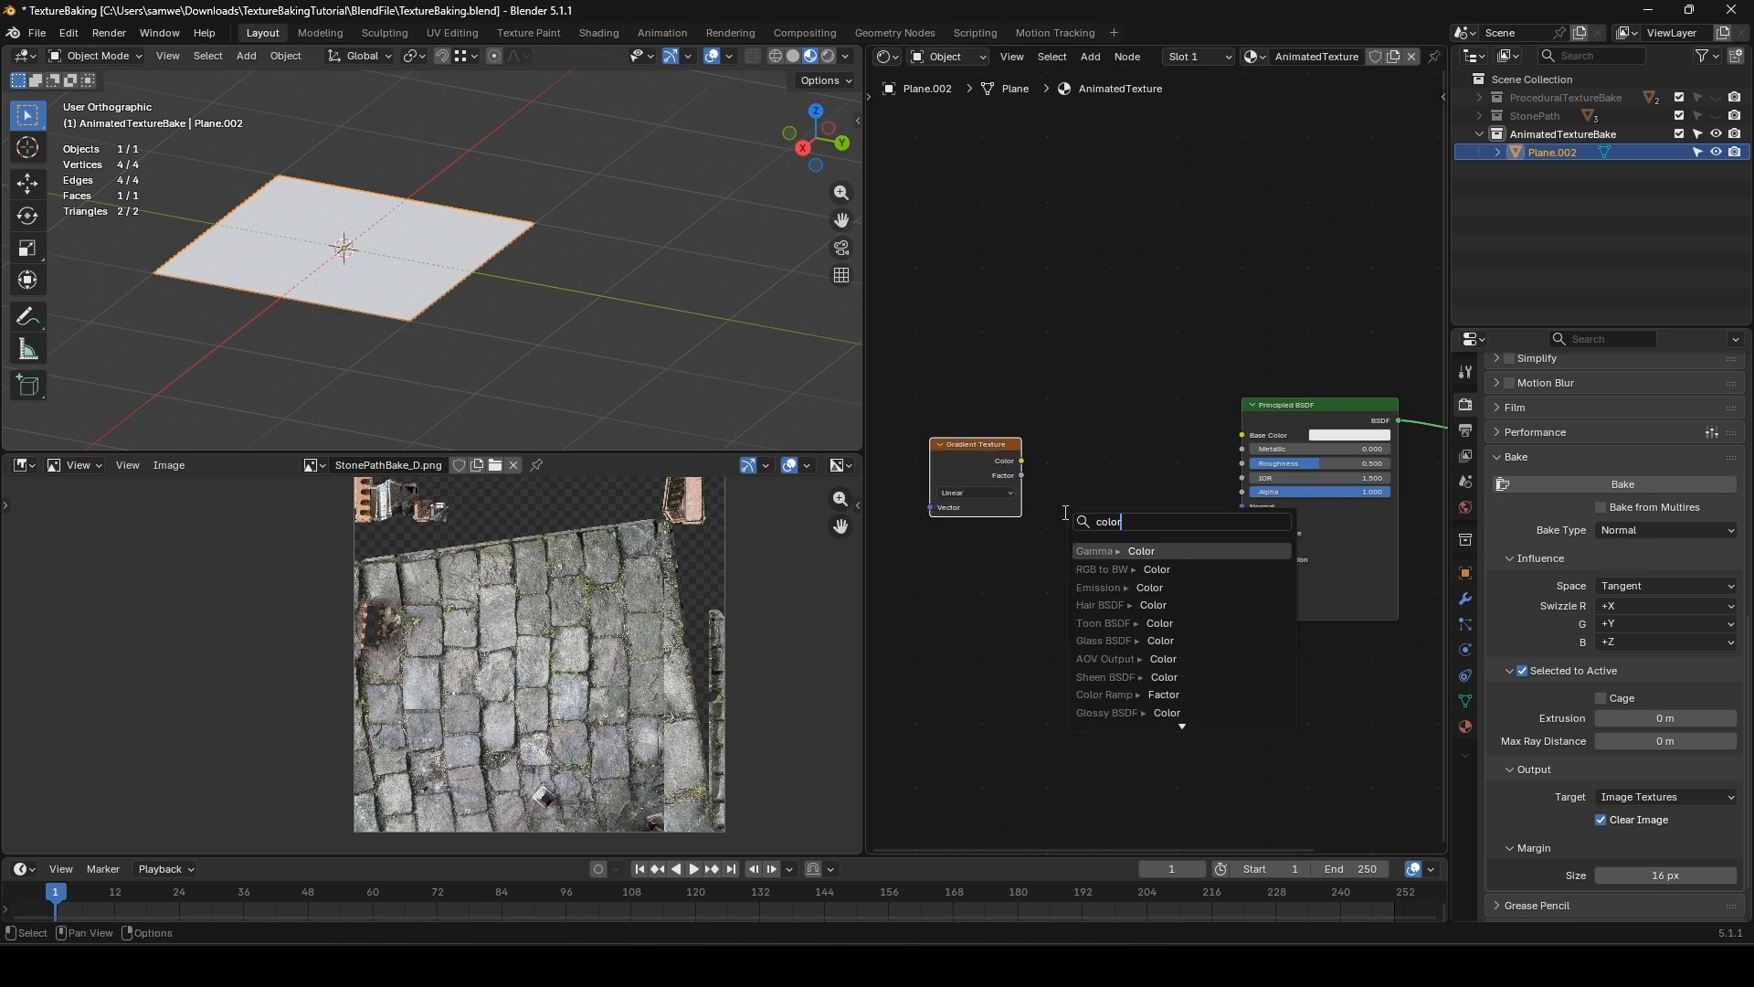
{"action": "key", "text": "Return"}
{"action": "left_click", "coordinate": [1043, 424]}
{"action": "left_click_drag", "start_coordinate": [977, 408], "coordinate": [1052, 456]}
{"action": "left_click_drag", "start_coordinate": [1078, 419], "coordinate": [969, 413]}
{"action": "left_click", "coordinate": [1011, 382]}
- Add a middle stop to the Color Ramp and colour the three stops pure red, green and blue in order
{"action": "scroll", "coordinate": [1011, 380], "scroll_direction": "up", "scroll_amount": 2}
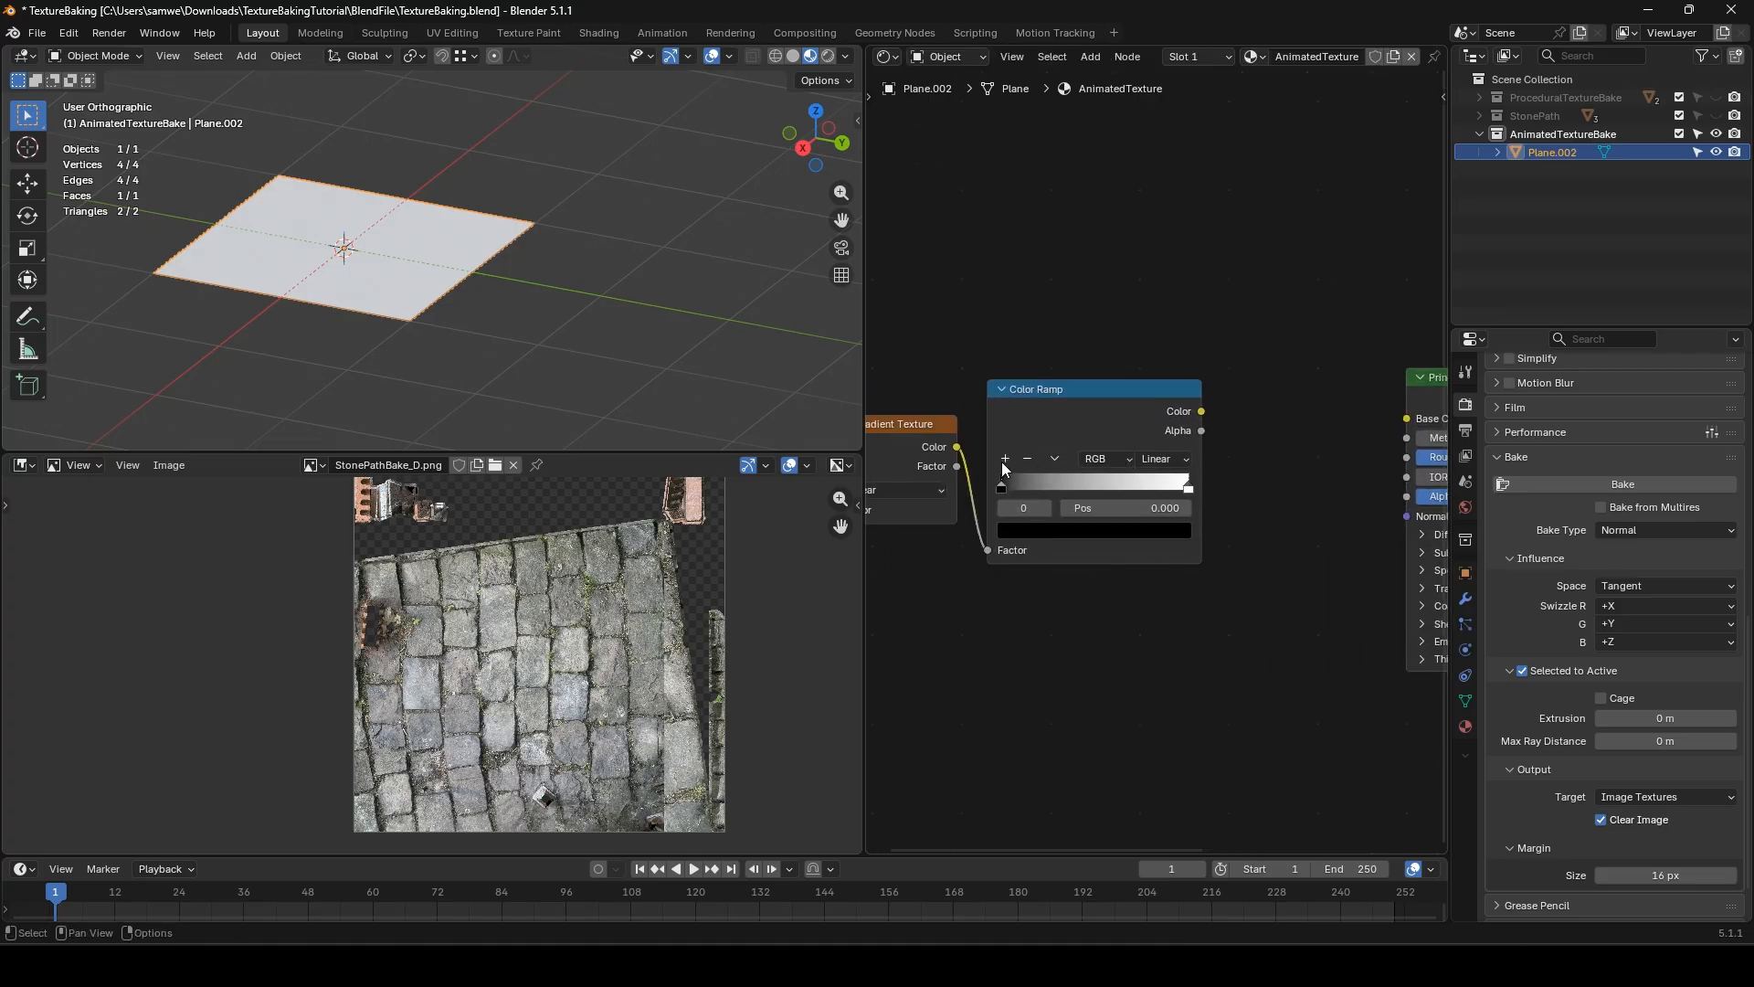
{"action": "left_click", "coordinate": [1004, 459]}
{"action": "left_click", "coordinate": [1003, 488]}
{"action": "left_click", "coordinate": [1060, 529]}
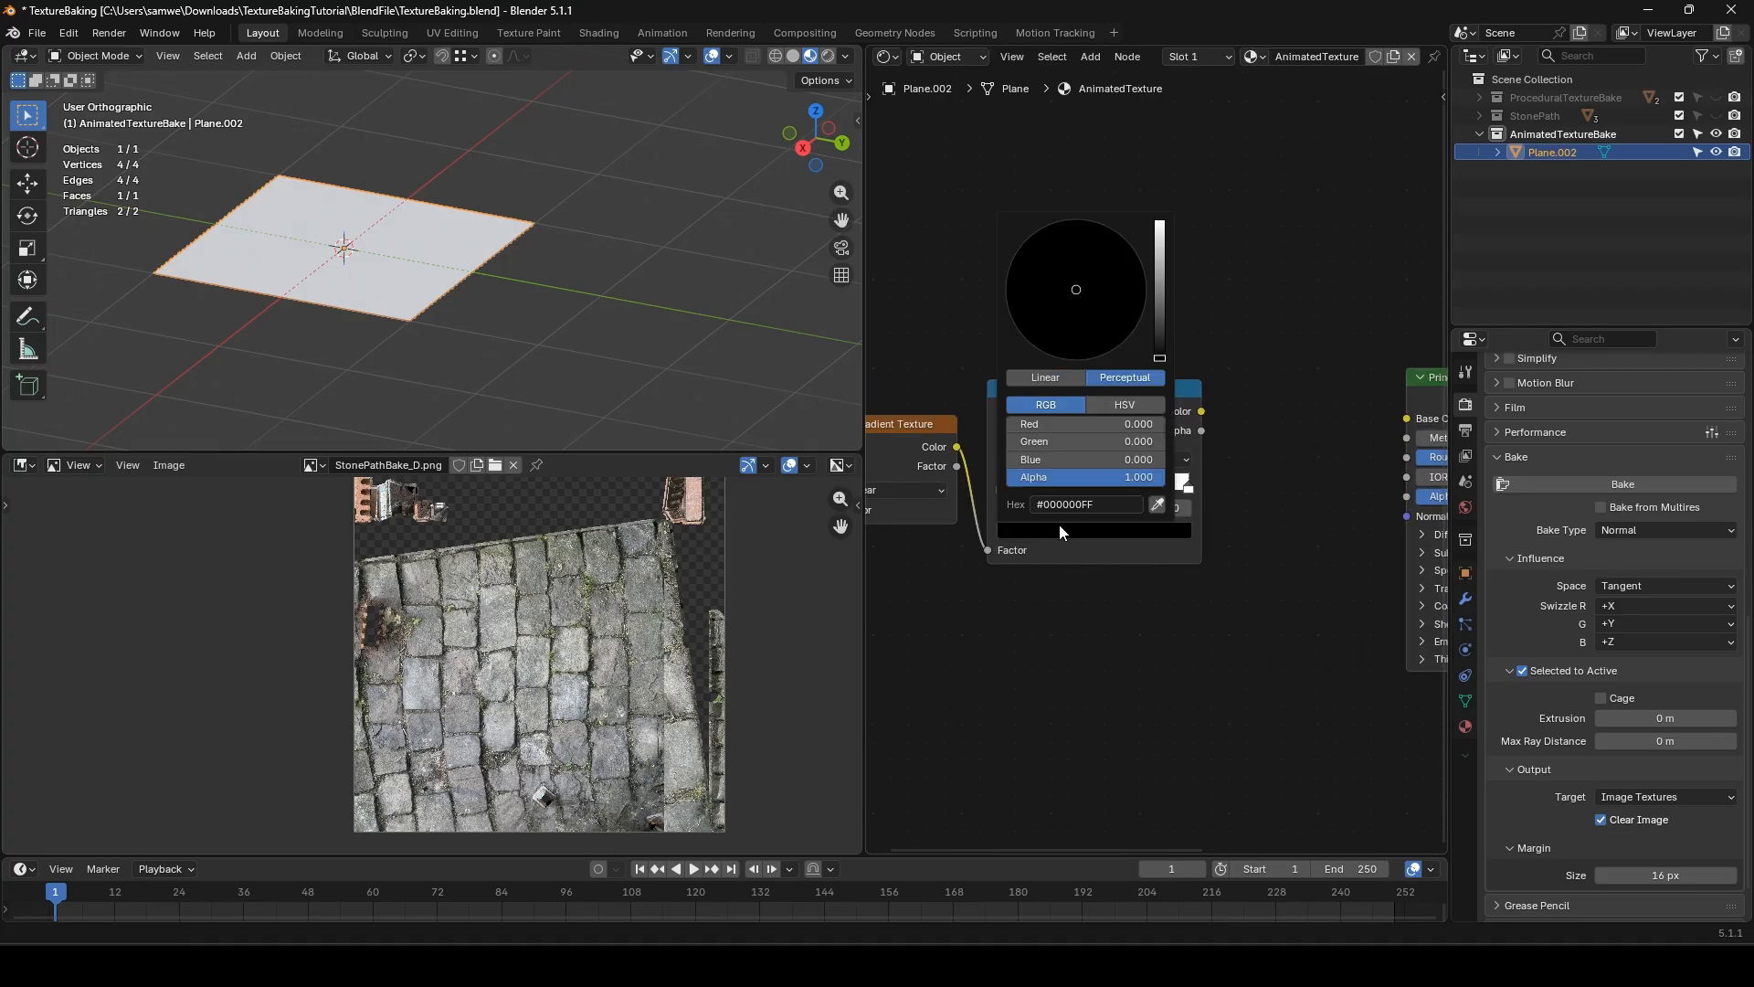
{"action": "left_click_drag", "start_coordinate": [1044, 426], "coordinate": [1007, 458]}
{"action": "left_click", "coordinate": [1093, 488]}
{"action": "left_click", "coordinate": [1086, 529]}
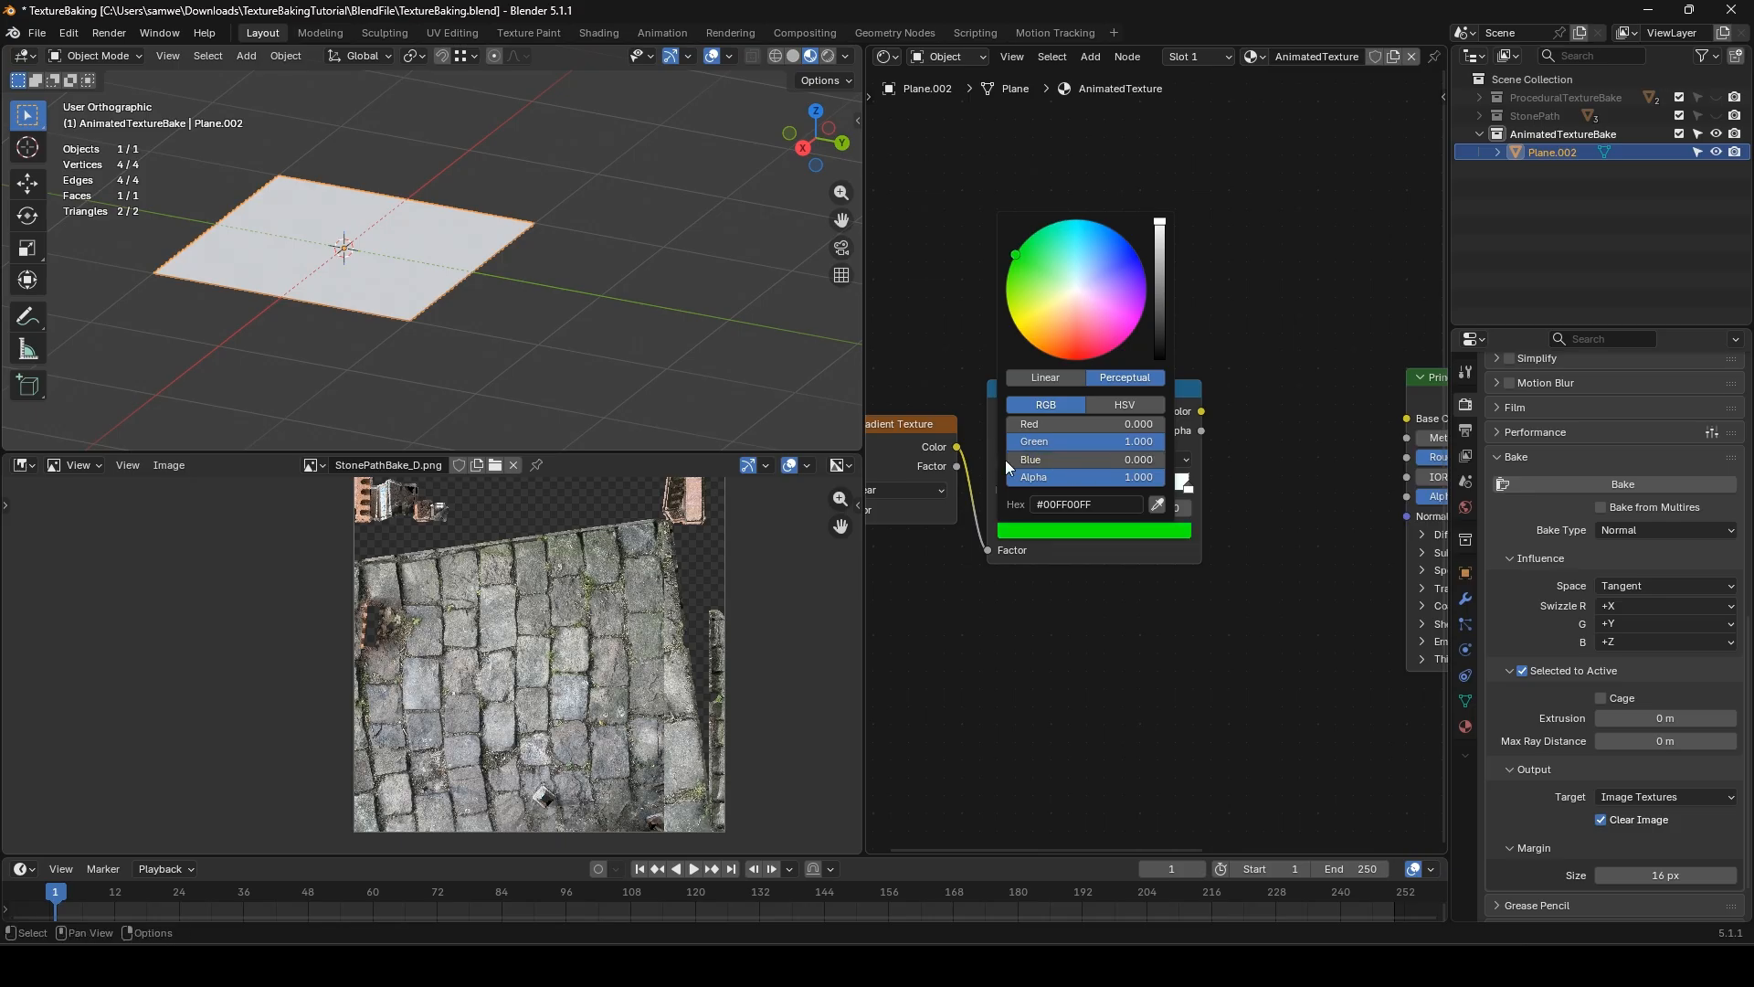
{"action": "left_click", "coordinate": [1188, 488]}
{"action": "left_click", "coordinate": [1128, 530]}
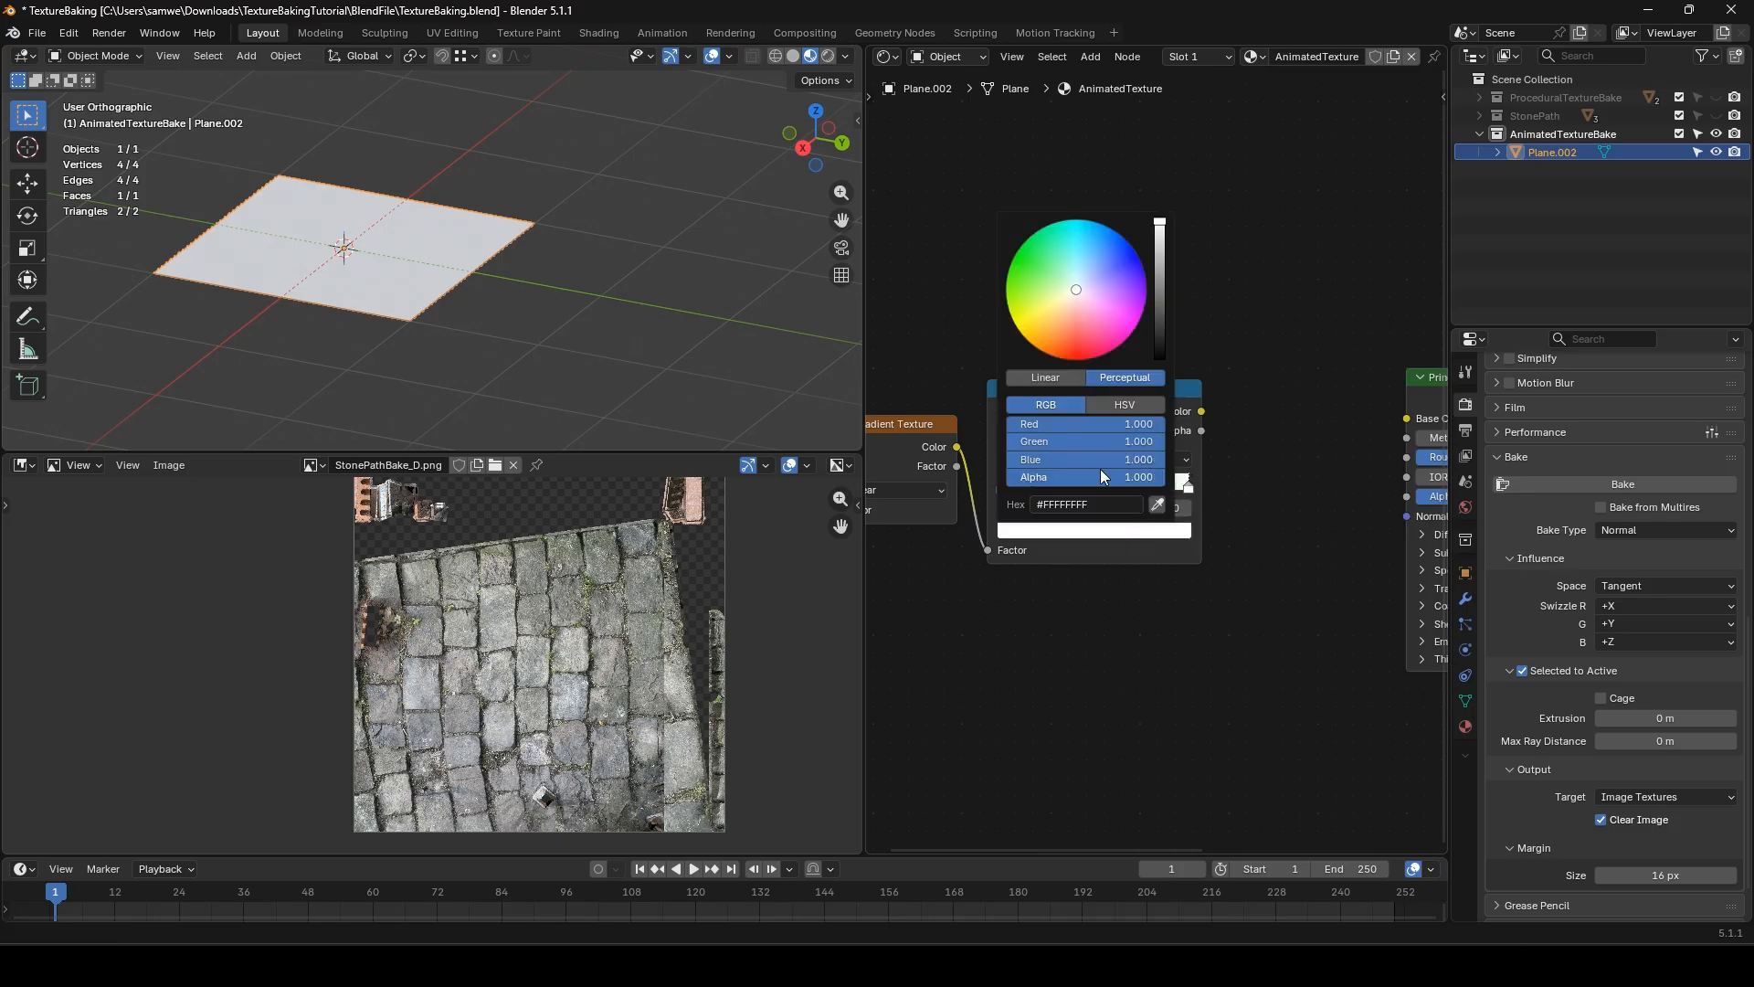
{"action": "left_click_drag", "start_coordinate": [1067, 426], "coordinate": [1006, 442]}
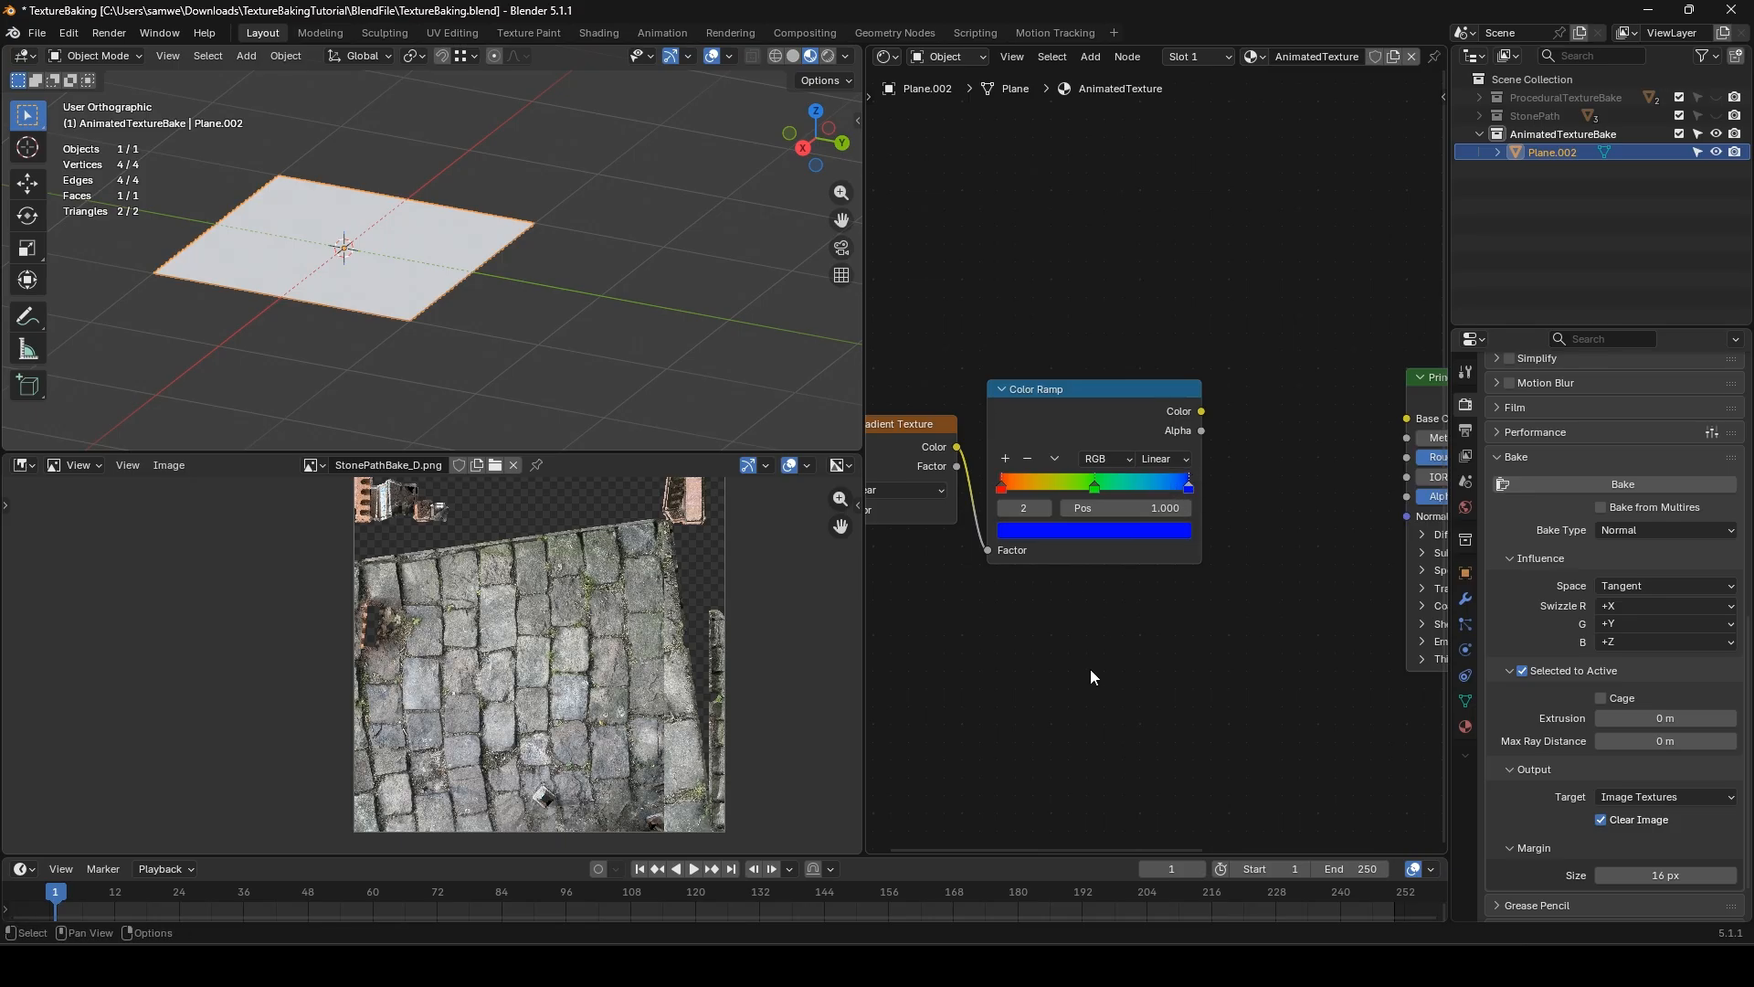
- Connect the Color Ramp's Color output to Base Color and feed the Gradient Texture with Texture Coordinate and Mapping nodes
{"action": "middle_click_drag", "start_coordinate": [1166, 569], "coordinate": [1084, 607]}
{"action": "left_click_drag", "start_coordinate": [1104, 466], "coordinate": [1244, 470]}
{"action": "middle_click_drag", "start_coordinate": [1067, 556], "coordinate": [1299, 553]}
{"action": "scroll", "coordinate": [1125, 455], "scroll_direction": "up", "scroll_amount": 1}
{"action": "left_click", "coordinate": [1116, 474]}
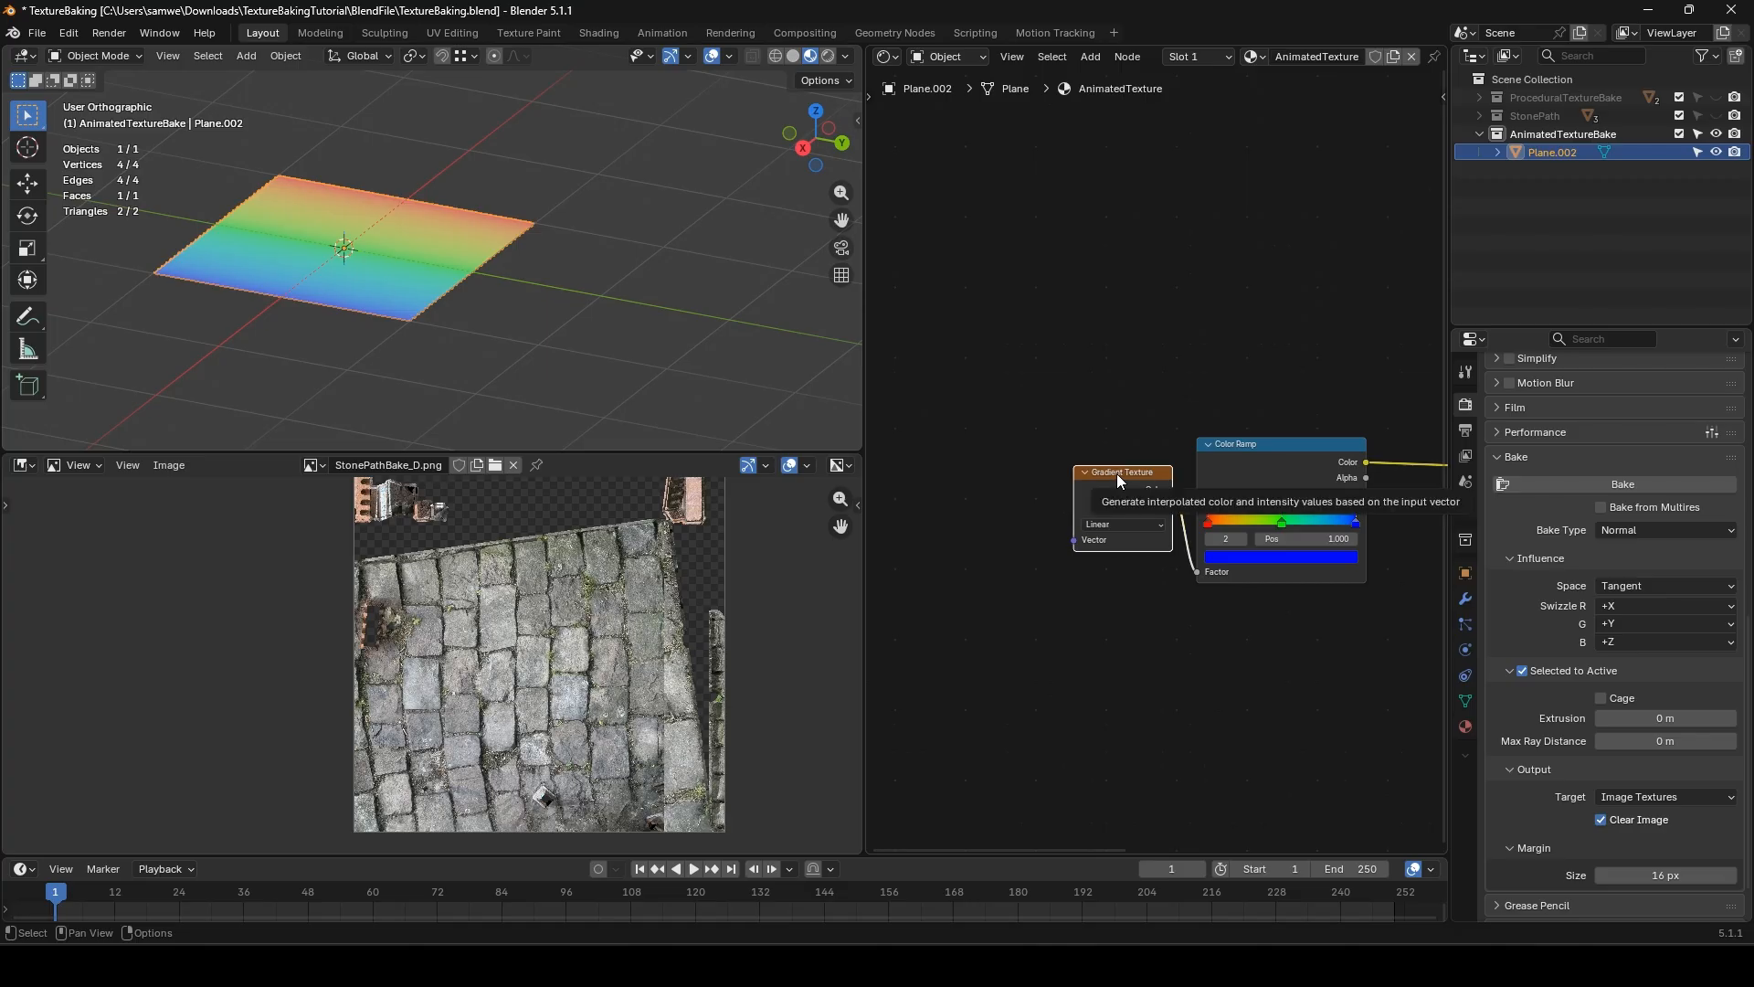
{"action": "key", "text": "ctrl+t"}
{"action": "middle_click_drag", "start_coordinate": [1120, 475], "coordinate": [1231, 427]}
{"action": "scroll", "coordinate": [1210, 602], "scroll_direction": "up", "scroll_amount": 1}
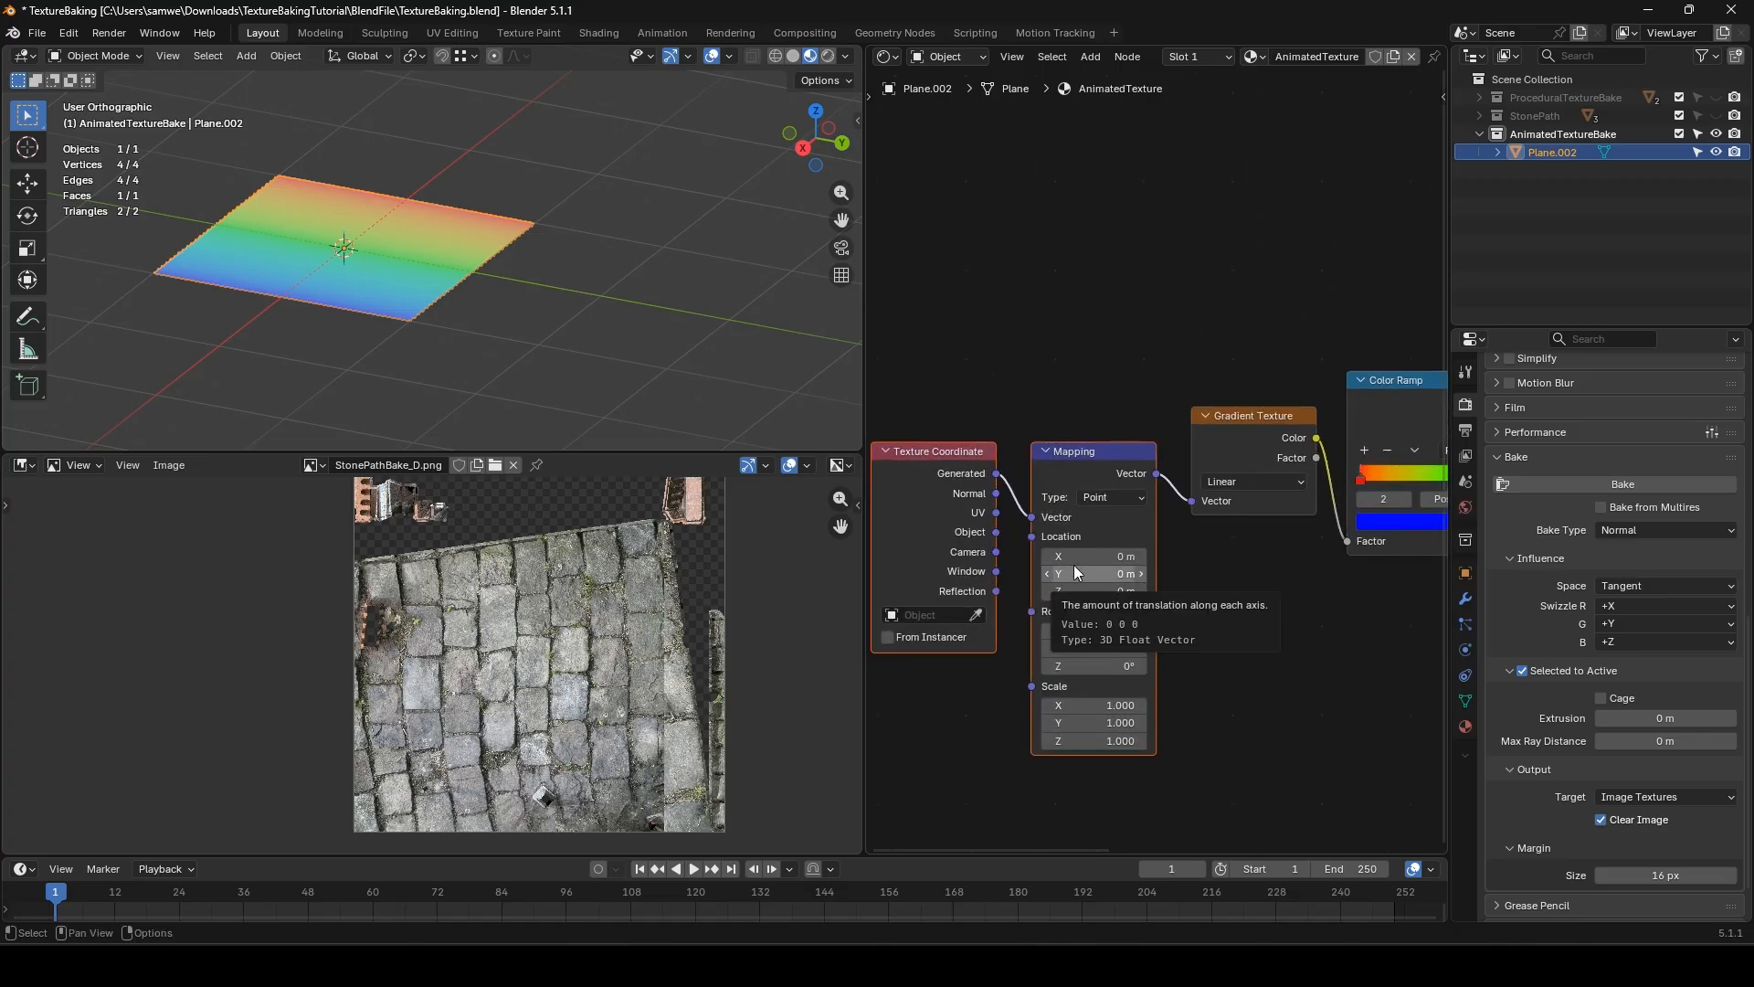
- Set the scene's end frame to 10 and keyframe the Mapping node's Location at 0 m on frame 1
{"action": "double_click", "coordinate": [1367, 864]}
{"action": "type", "text": "10"}
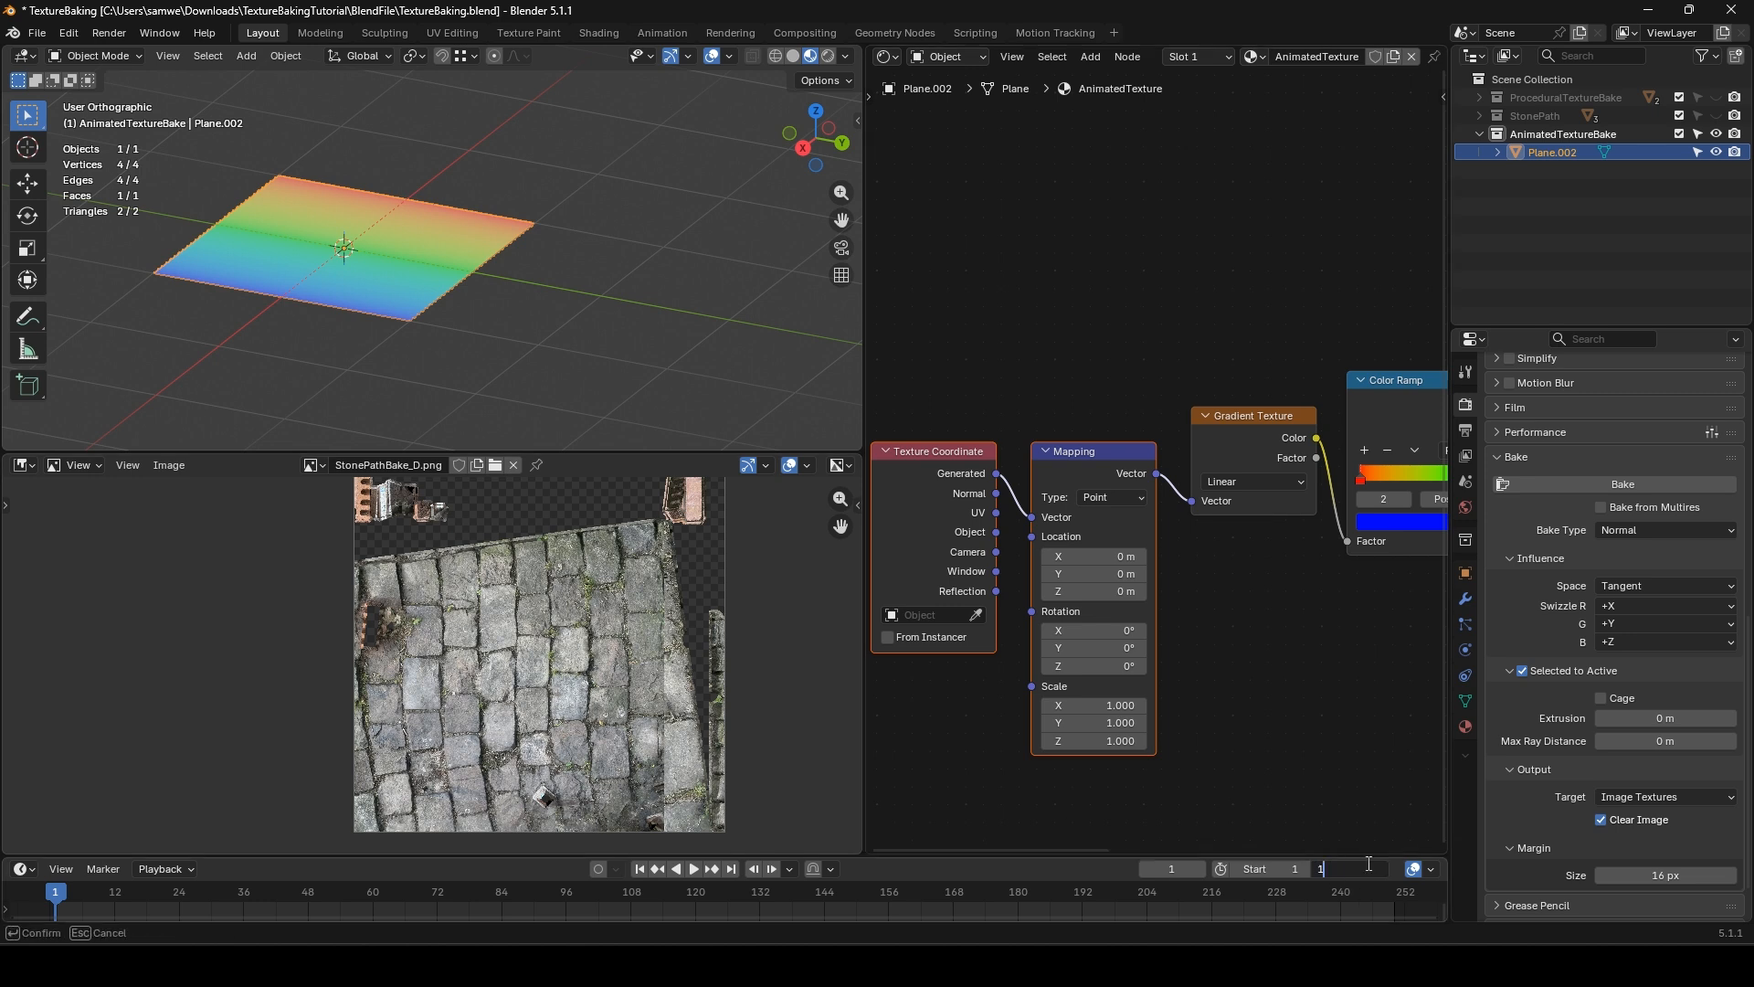
{"action": "key", "text": "Return"}
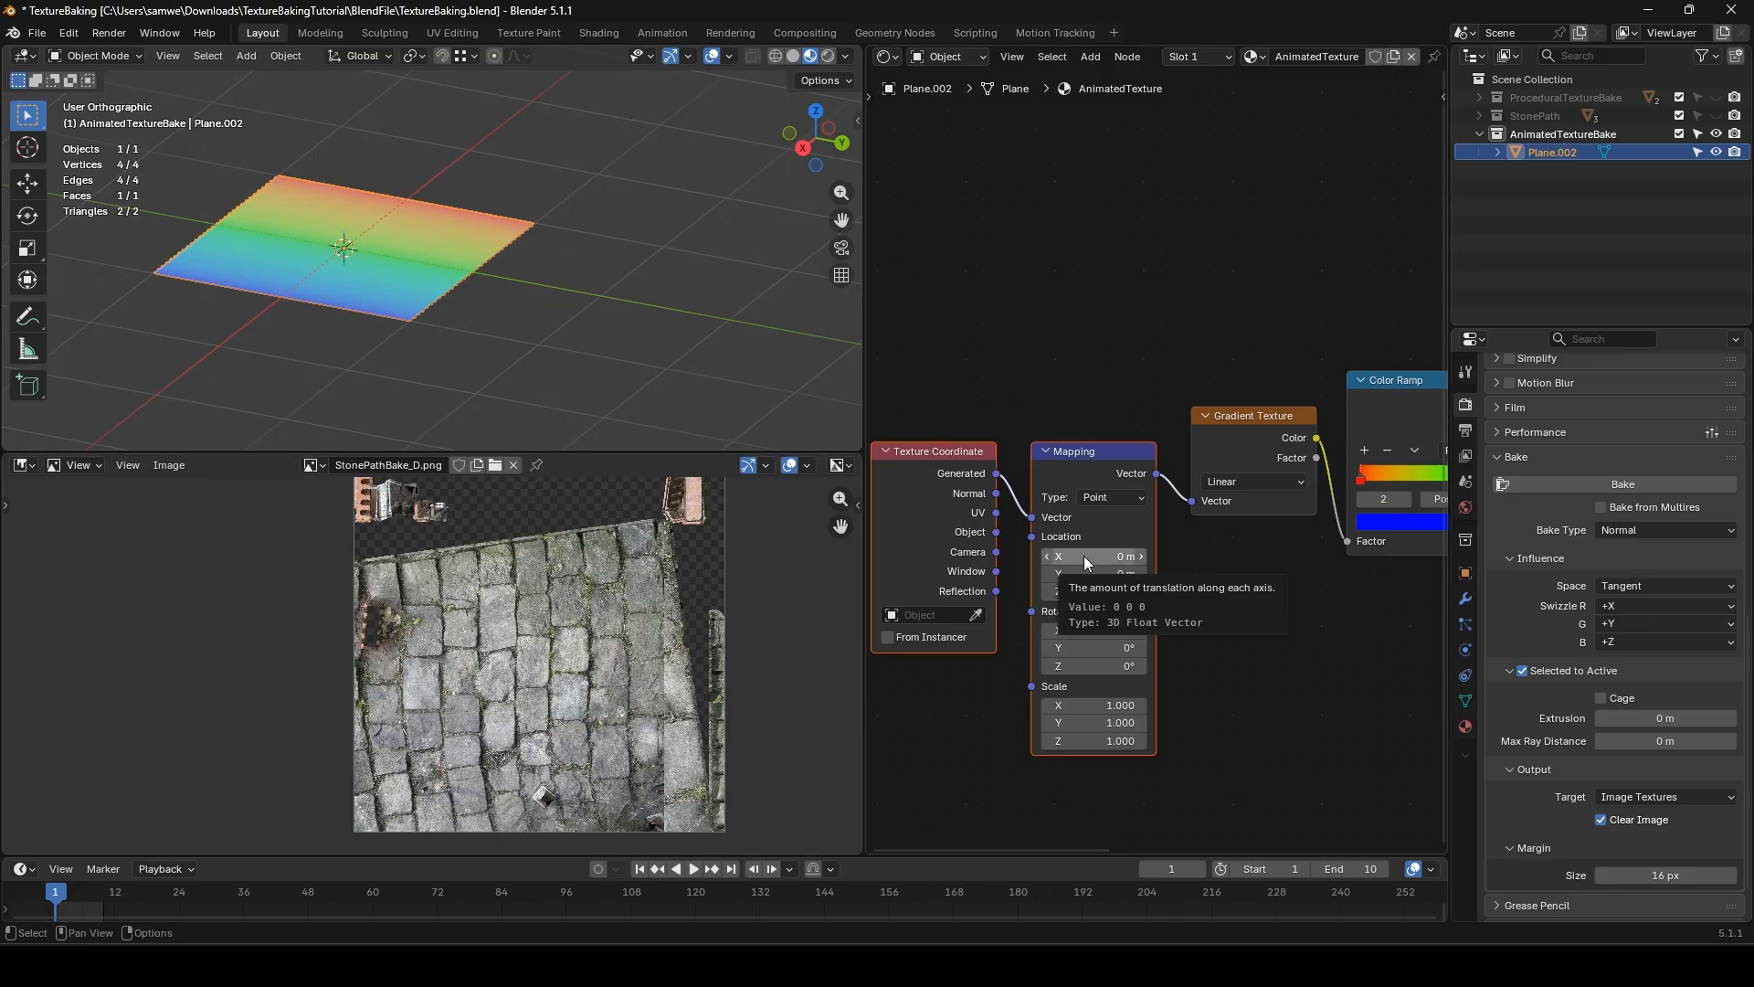
{"action": "key", "text": "i"}
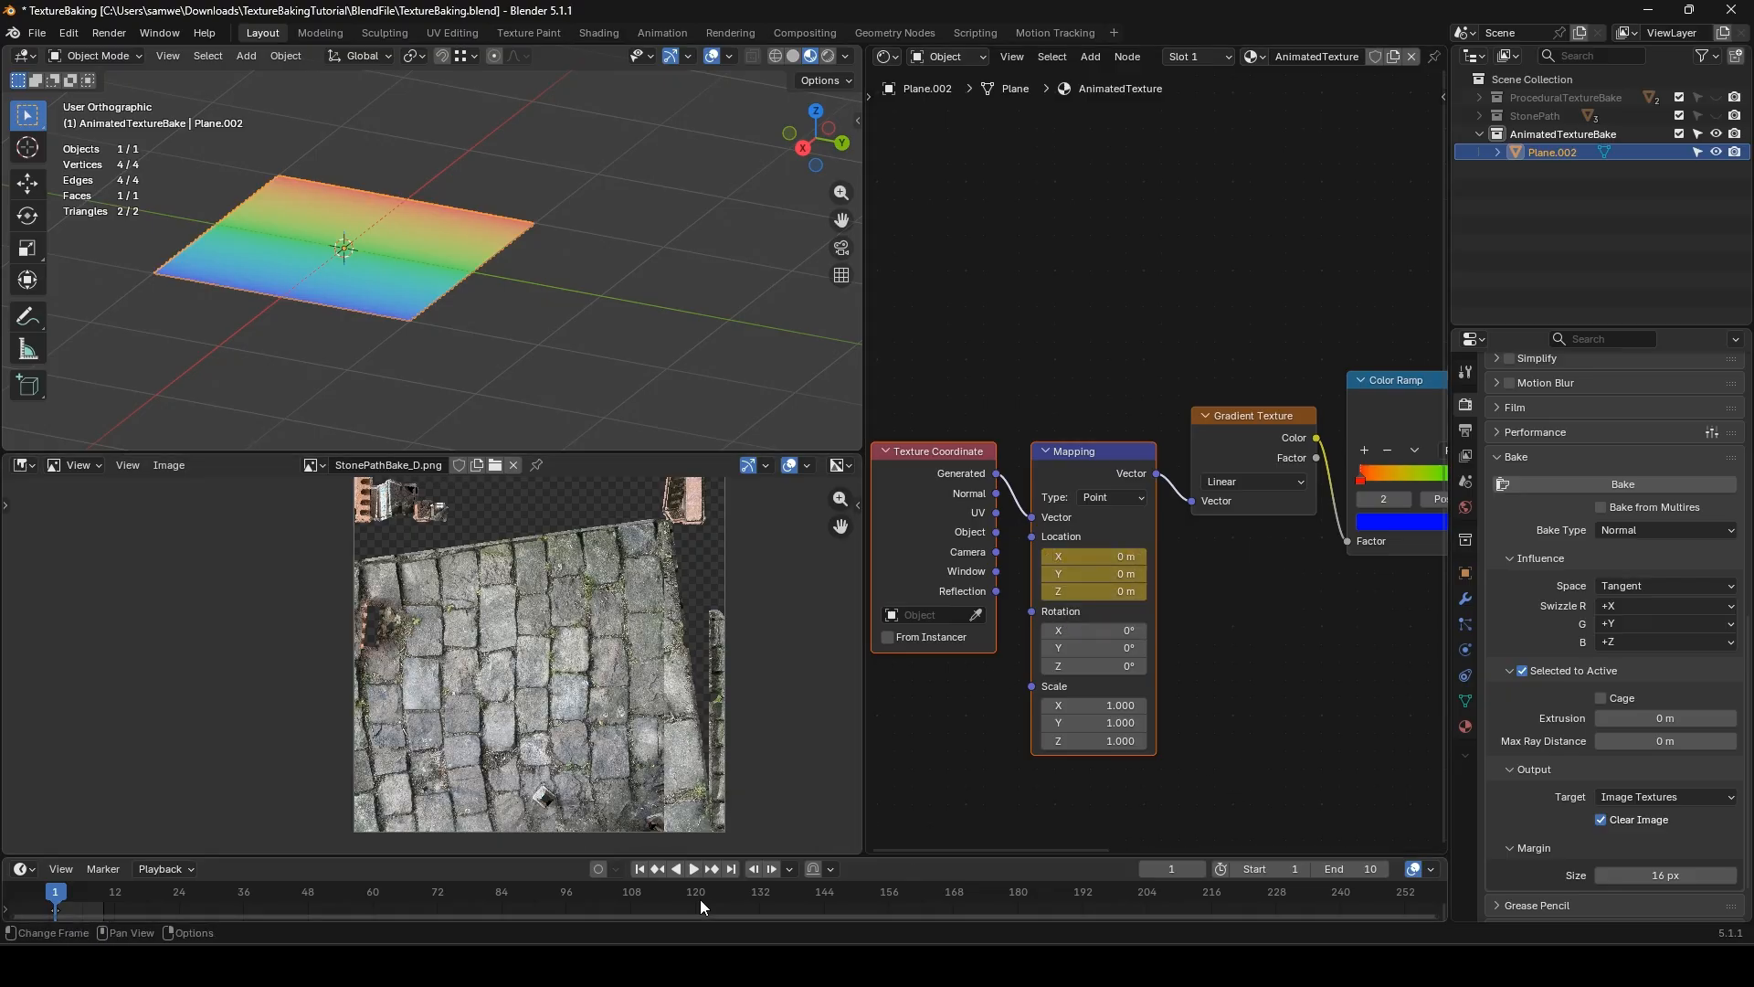
- Keyframe the Mapping node's Location X at 0.5 m on frame 10 and play back the animated gradient
{"action": "left_click", "coordinate": [732, 868]}
{"action": "left_click", "coordinate": [1091, 555]}
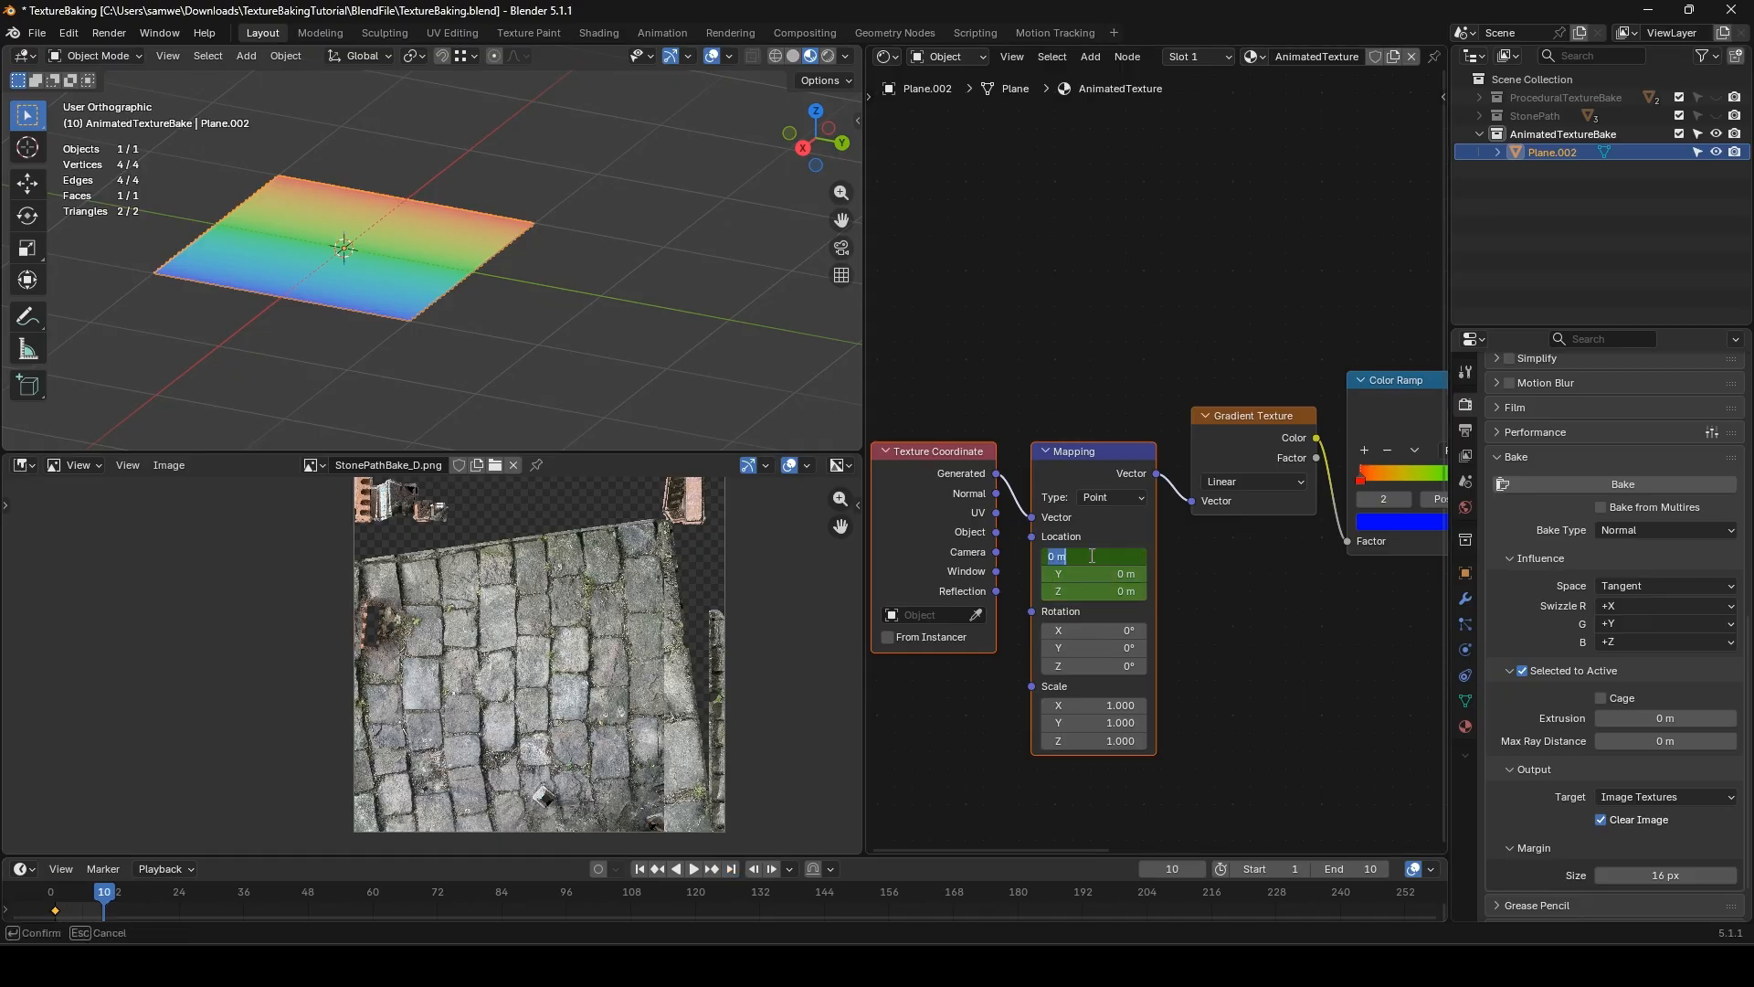
{"action": "type", "text": "0.5"}
{"action": "key", "text": "Return"}
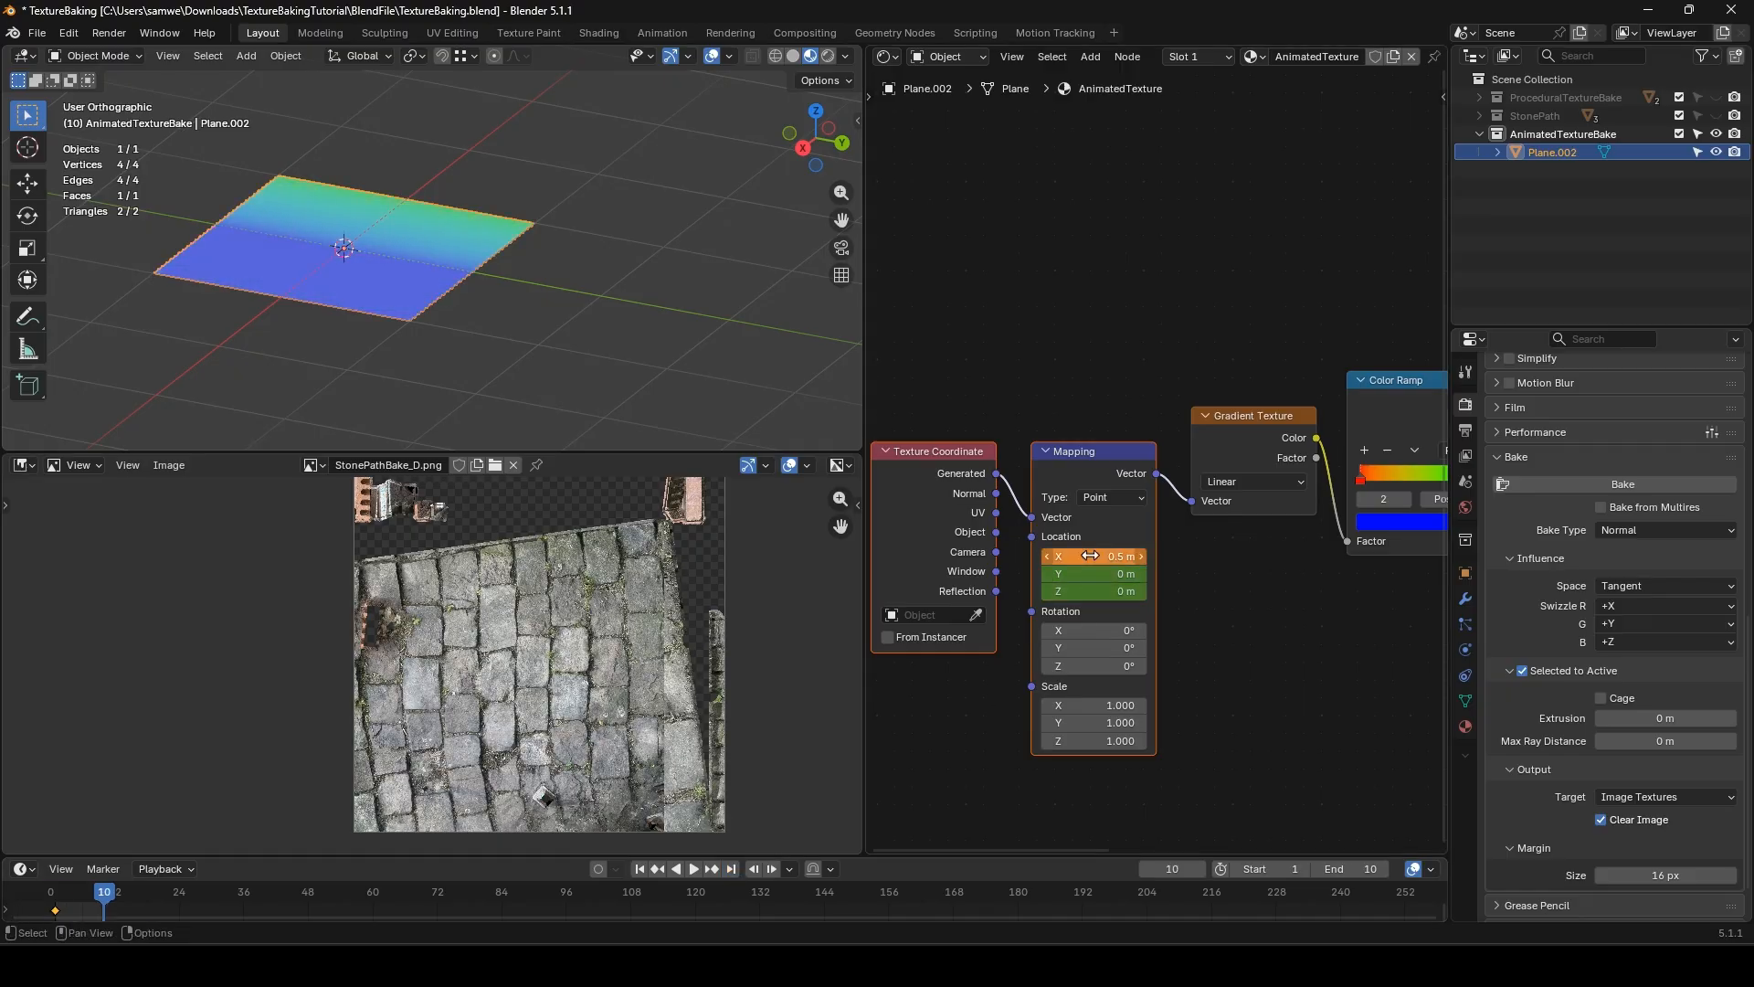
{"action": "key", "text": "i"}
{"action": "left_click", "coordinate": [694, 869]}
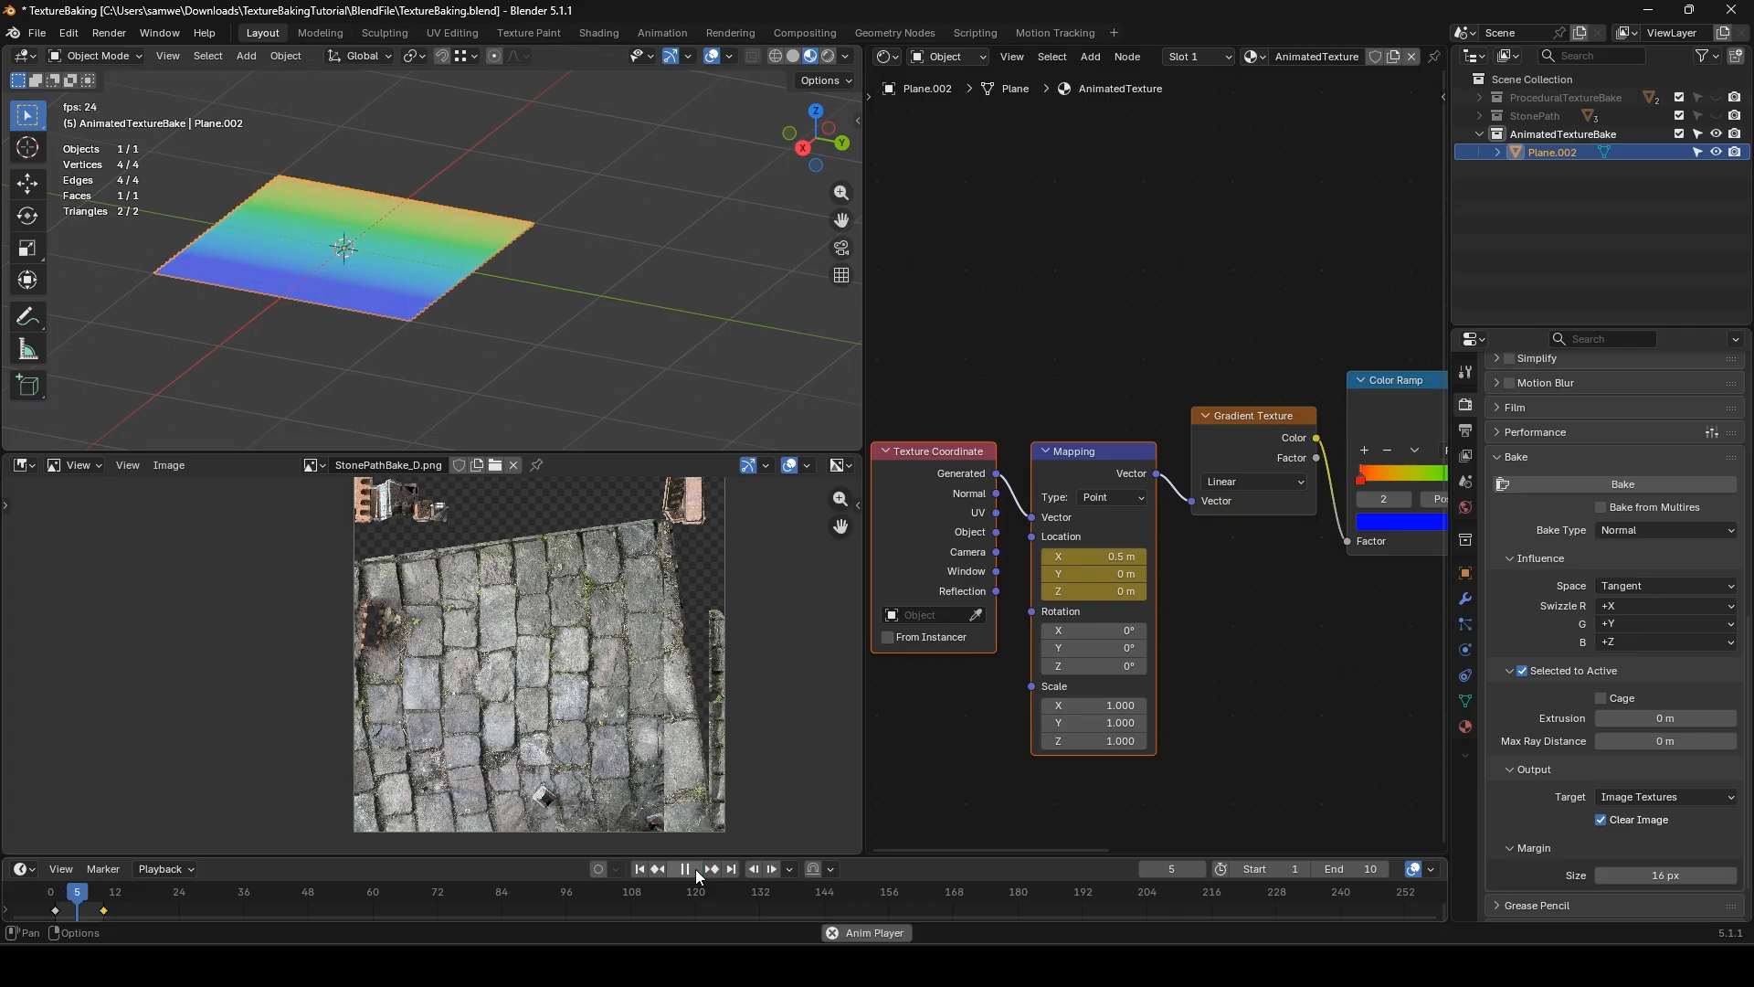
{"action": "middle_click_drag", "start_coordinate": [371, 293], "coordinate": [325, 305]}
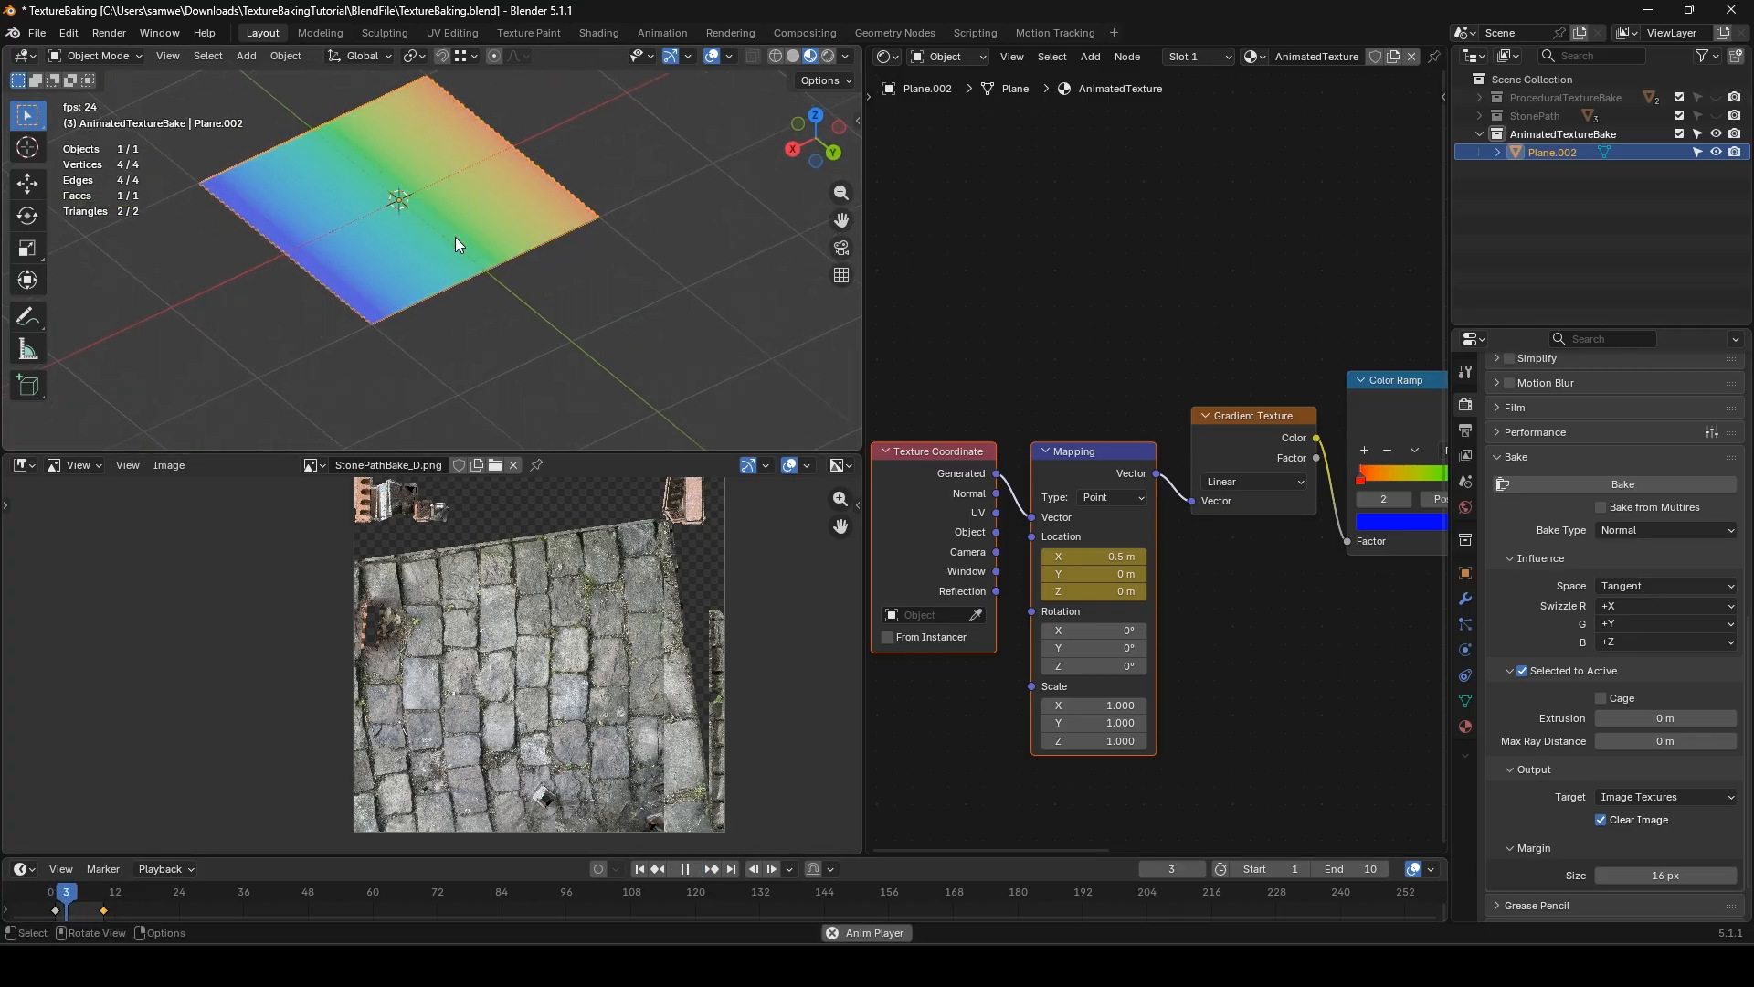
- Add an unconnected Image Texture node below the Principled BSDF
{"action": "scroll", "coordinate": [1264, 611], "scroll_direction": "down", "scroll_amount": 3}
{"action": "middle_click_drag", "start_coordinate": [1265, 611], "coordinate": [1081, 619]}
{"action": "key", "text": "shift+a"}
{"action": "type", "text": "image"}
{"action": "key", "text": "Return"}
{"action": "left_click", "coordinate": [1226, 590]}
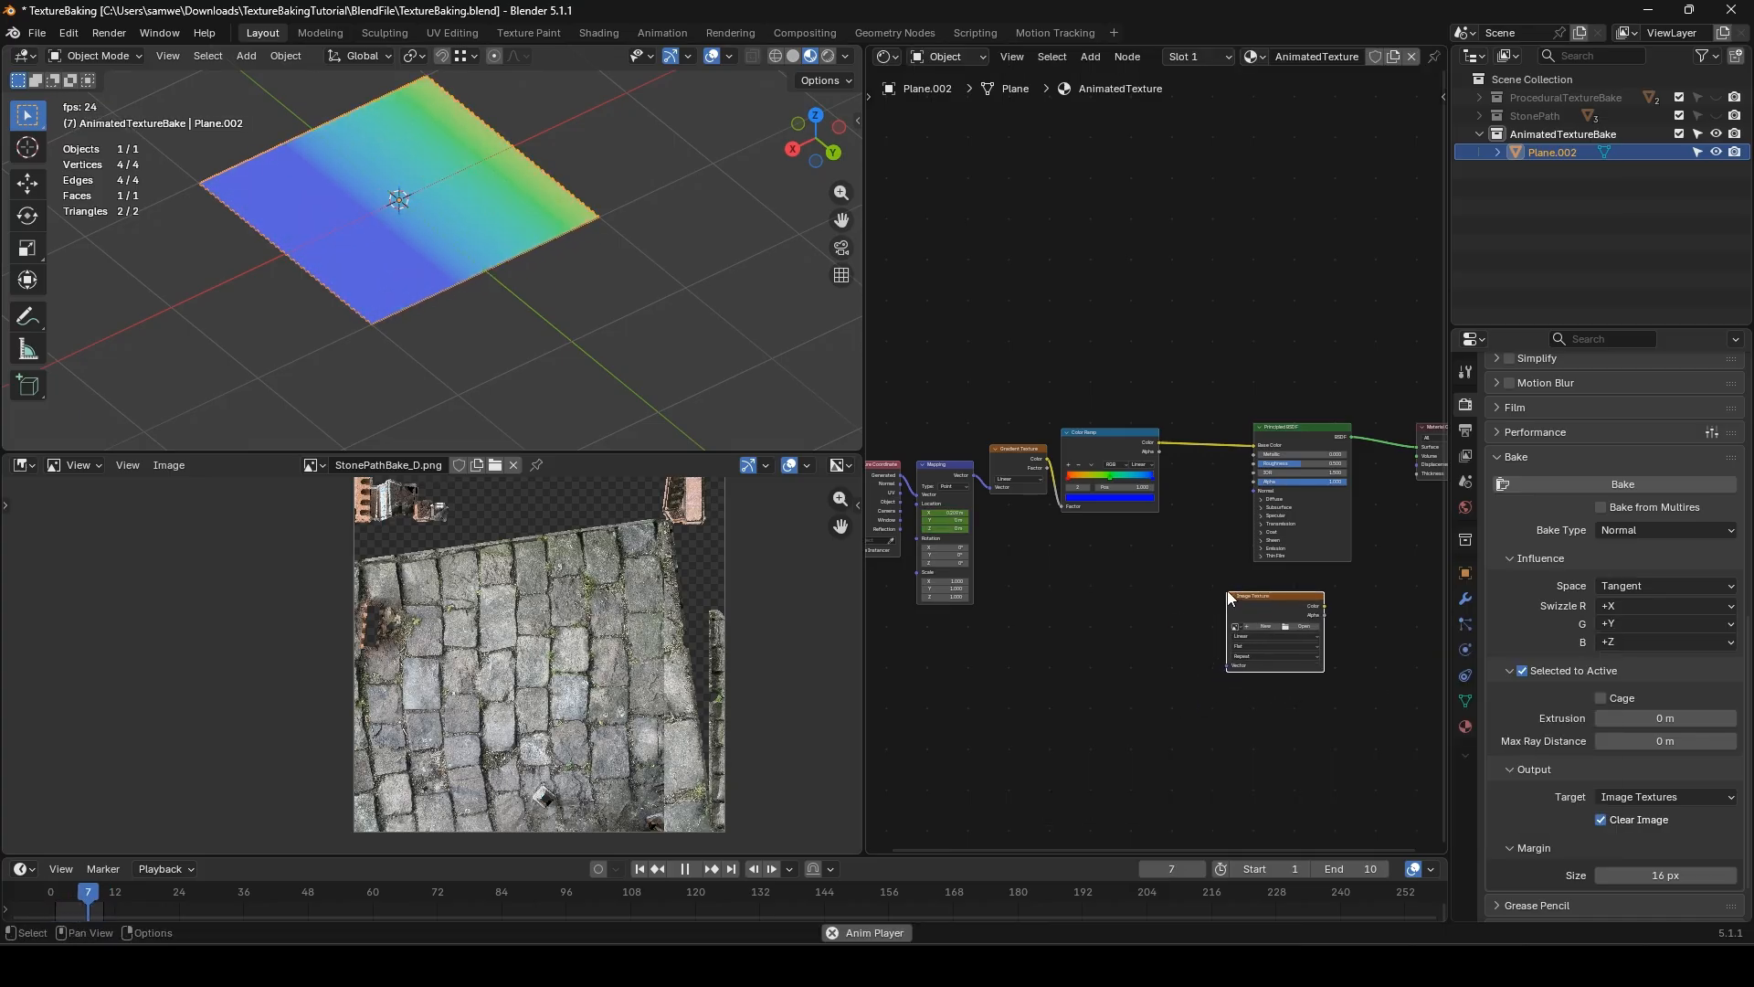
- Create a 2048 x 2048 px image named AnimatedTextureBake in the Image Texture node and place the node under the Principled BSDF
{"action": "scroll", "coordinate": [1226, 590], "scroll_direction": "up", "scroll_amount": 2}
{"action": "middle_click_drag", "start_coordinate": [1296, 637], "coordinate": [1072, 638]}
{"action": "left_click", "coordinate": [1072, 638]}
{"action": "type", "text": "AnimatedTextureBake"}
{"action": "key", "text": "Return"}
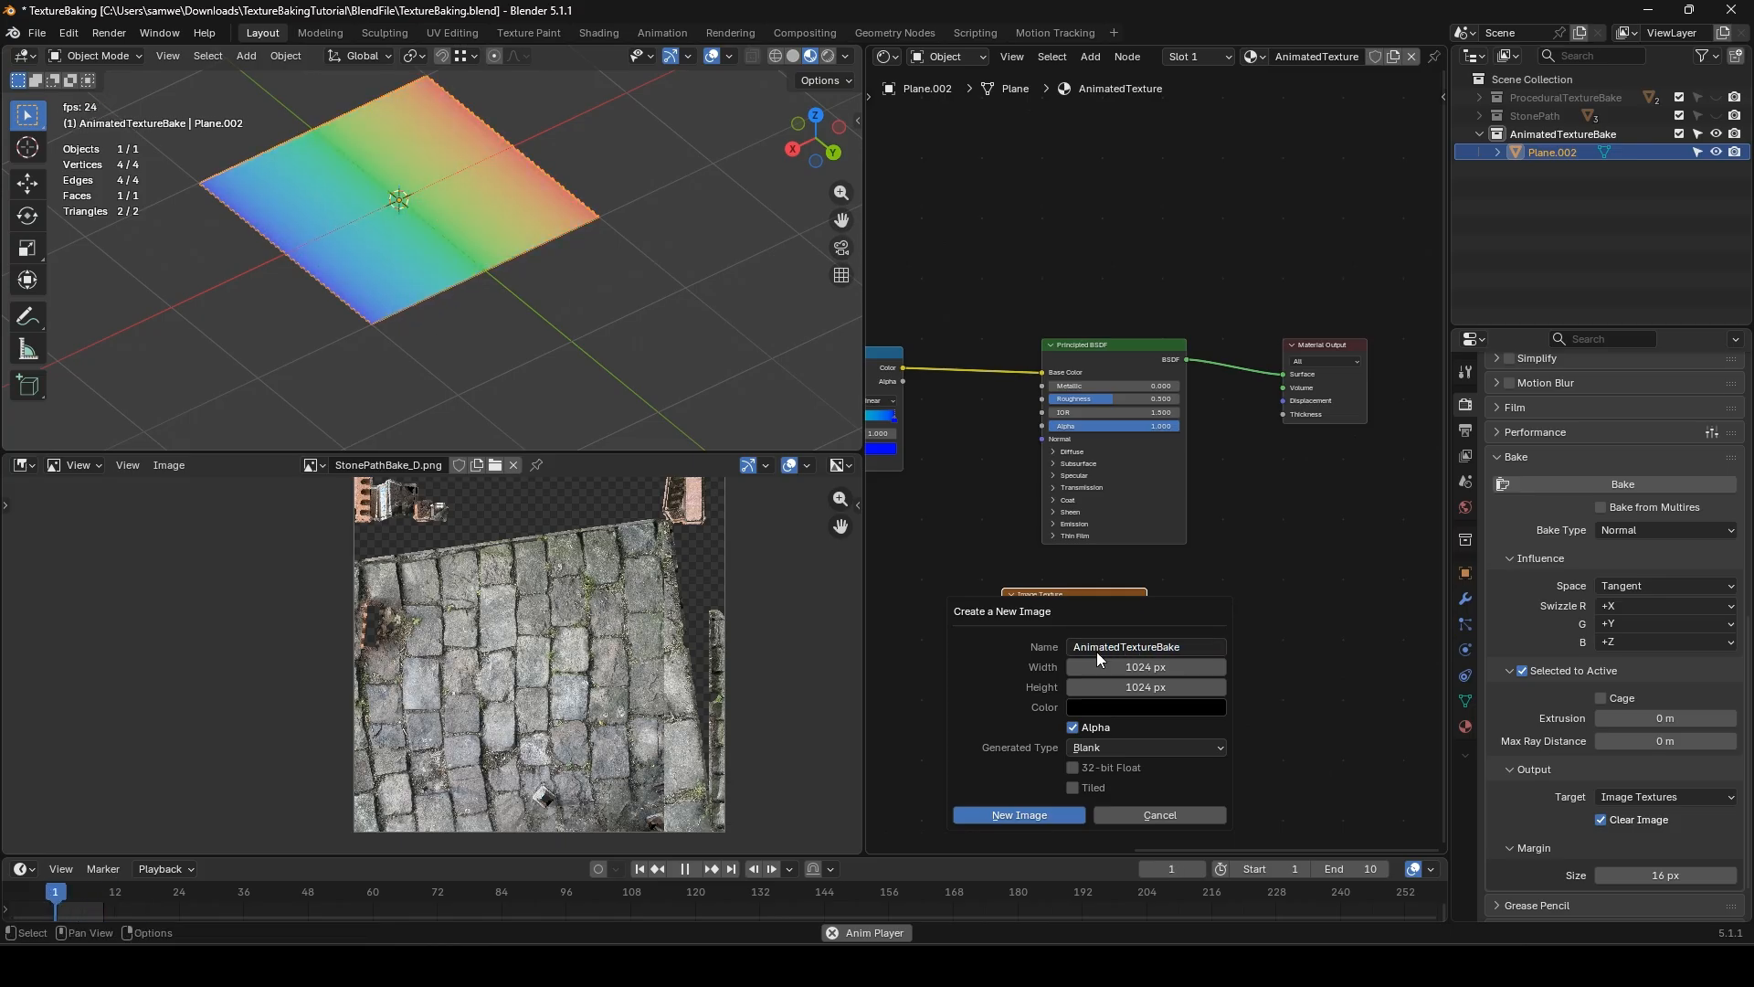
{"action": "left_click_drag", "start_coordinate": [1188, 667], "coordinate": [1188, 687]}
{"action": "type", "text": "204"}
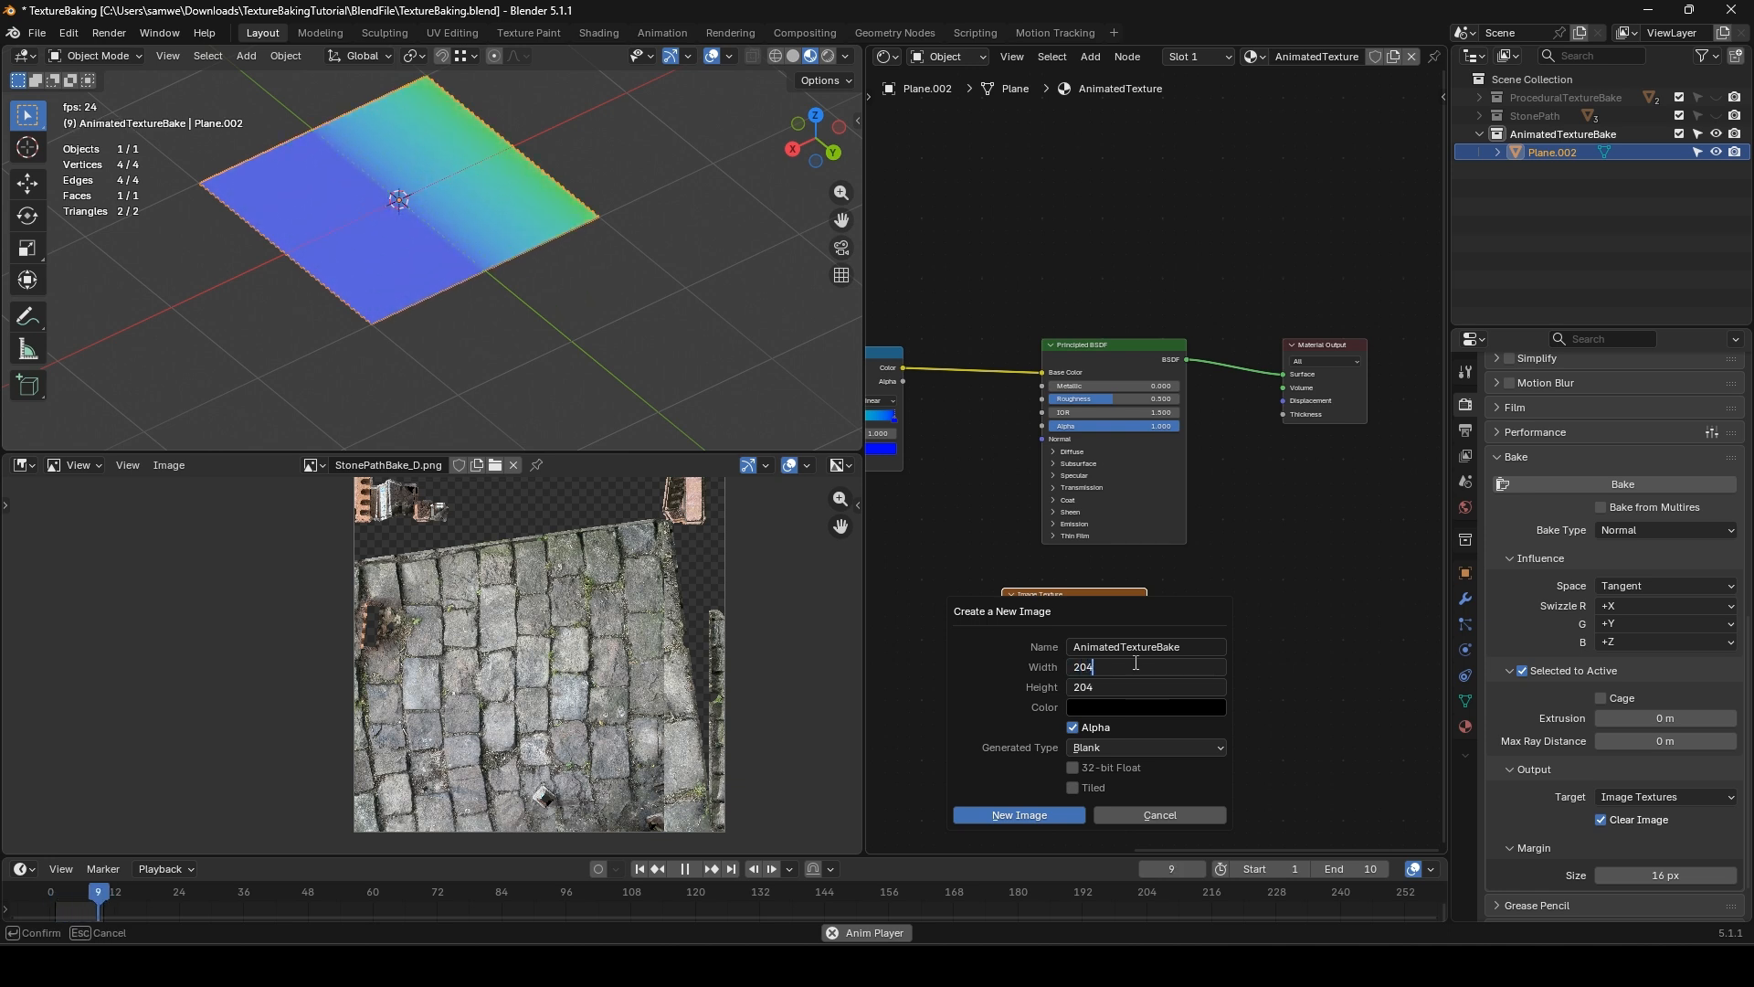
{"action": "type", "text": "8"}
{"action": "key", "text": "Return"}
{"action": "left_click", "coordinate": [1023, 814]}
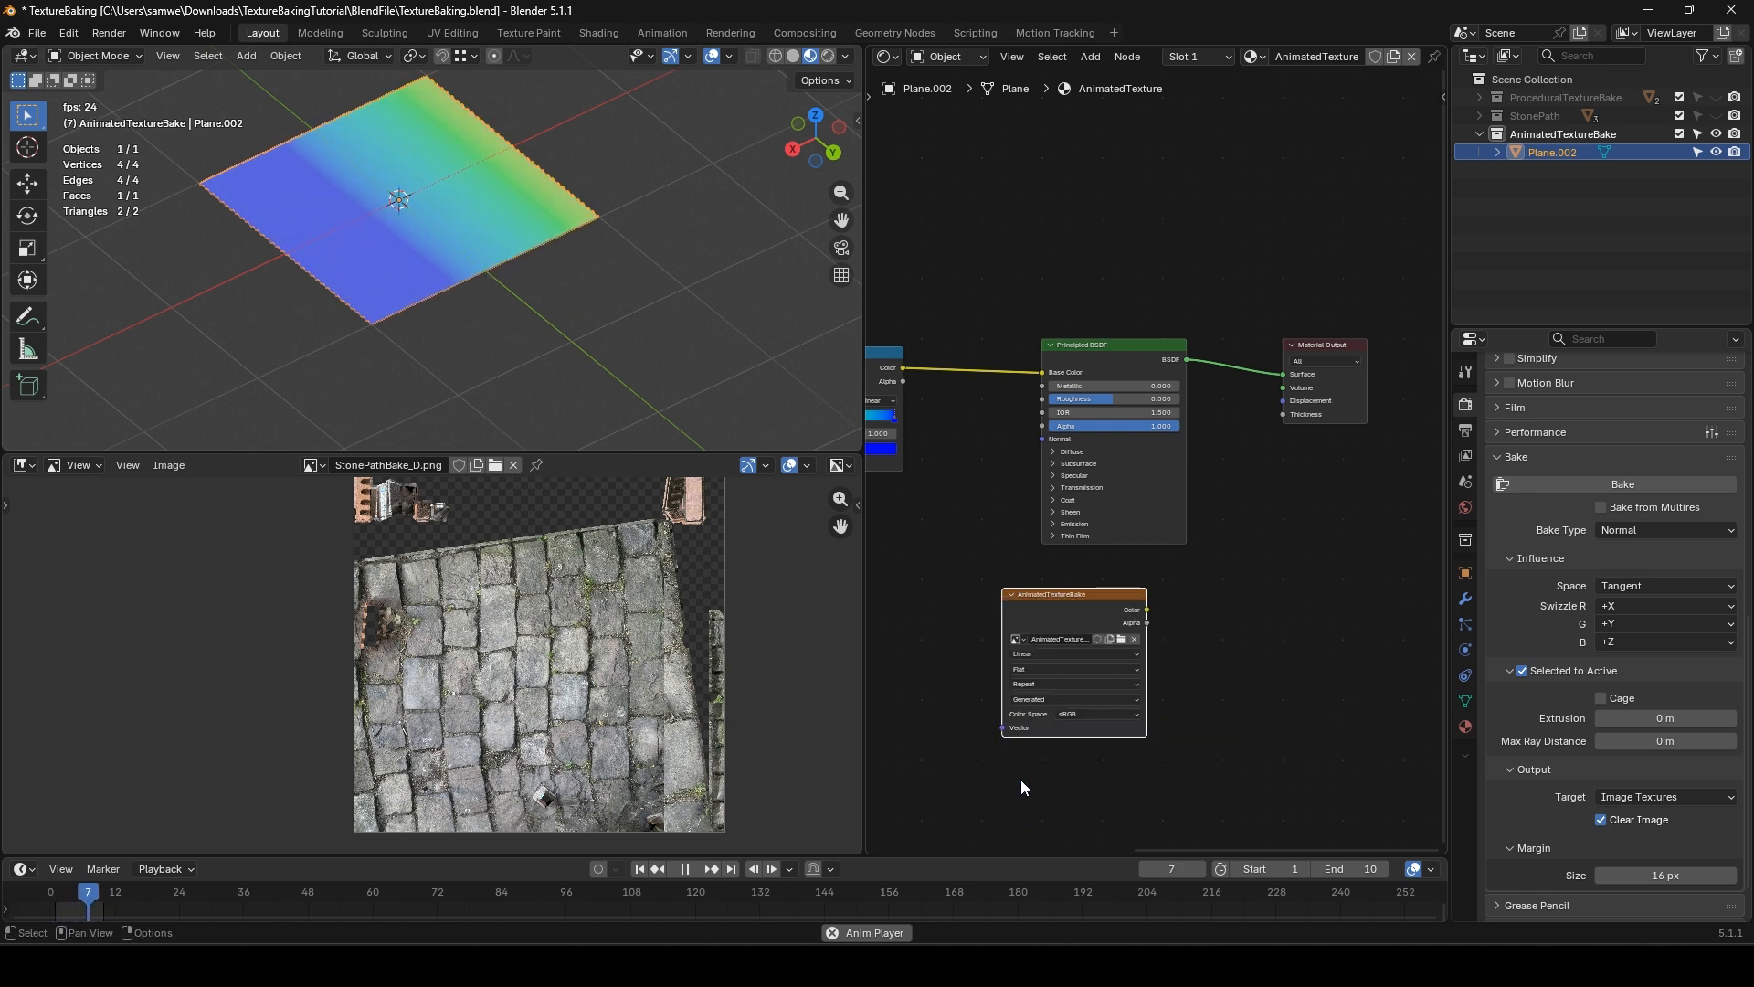
{"action": "left_click_drag", "start_coordinate": [1054, 606], "coordinate": [1110, 578]}
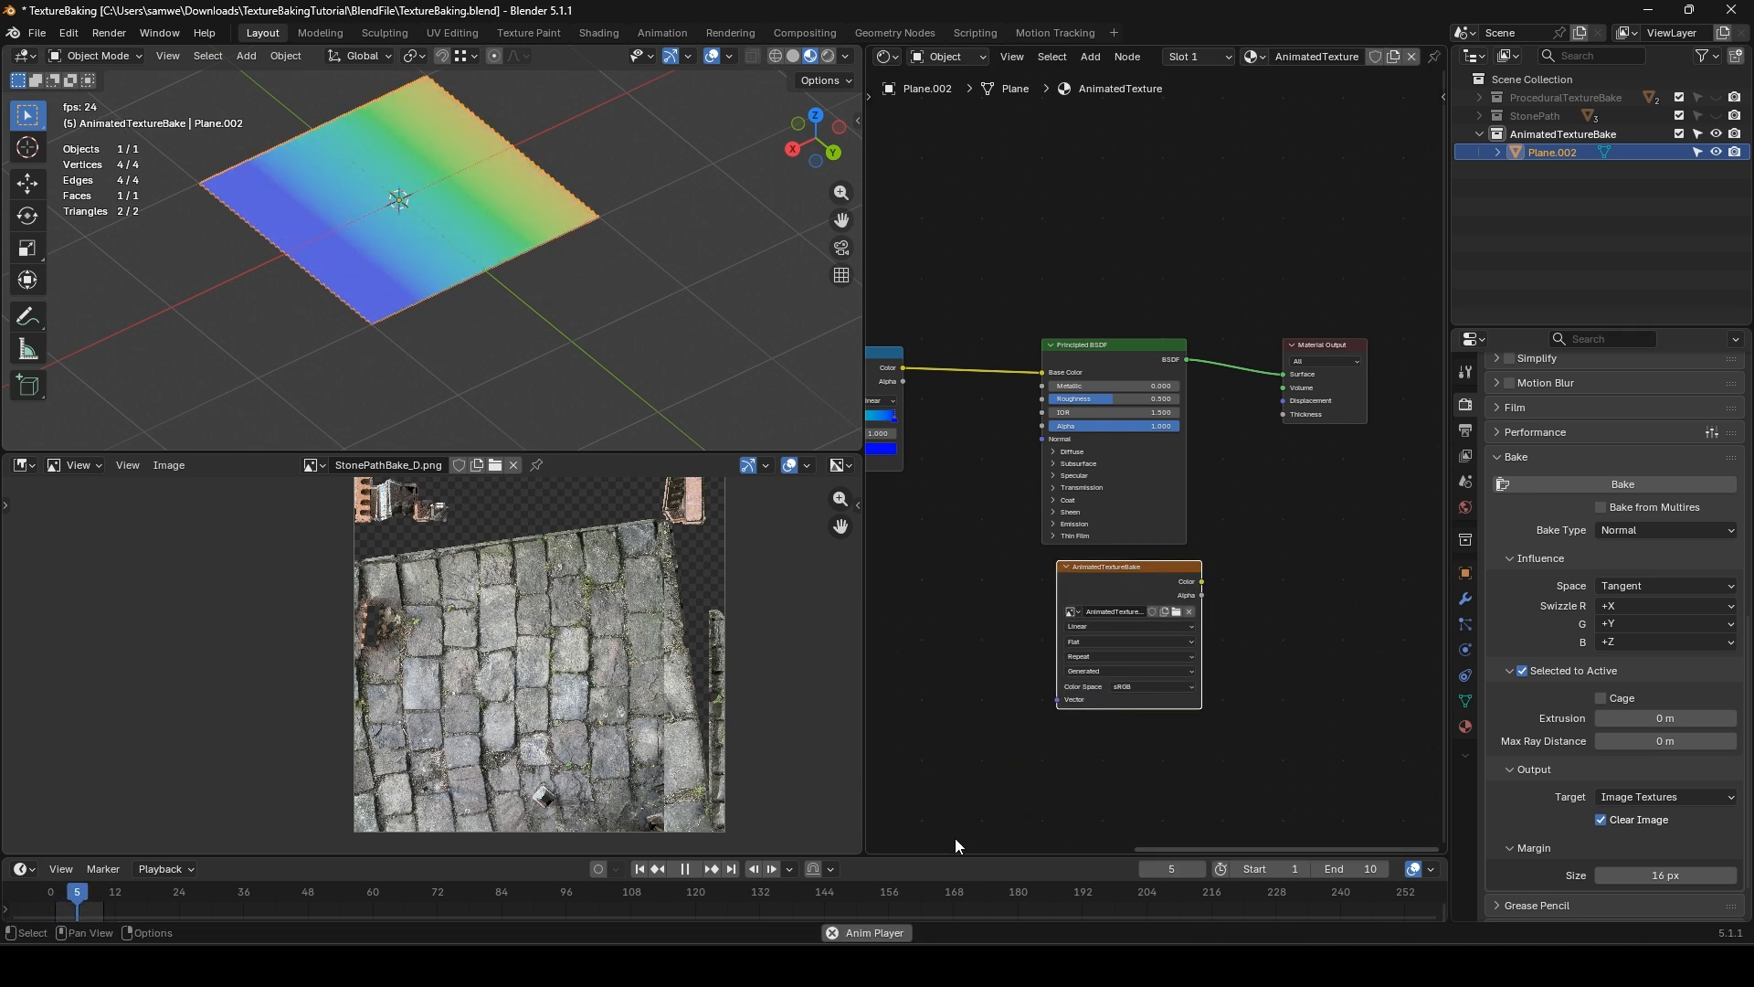
- Stop playback, split the shader editor's area, and open the AnimatedTextureBake script in a Text Editor in the lower half
{"action": "left_click_drag", "start_coordinate": [873, 846], "coordinate": [912, 452]}
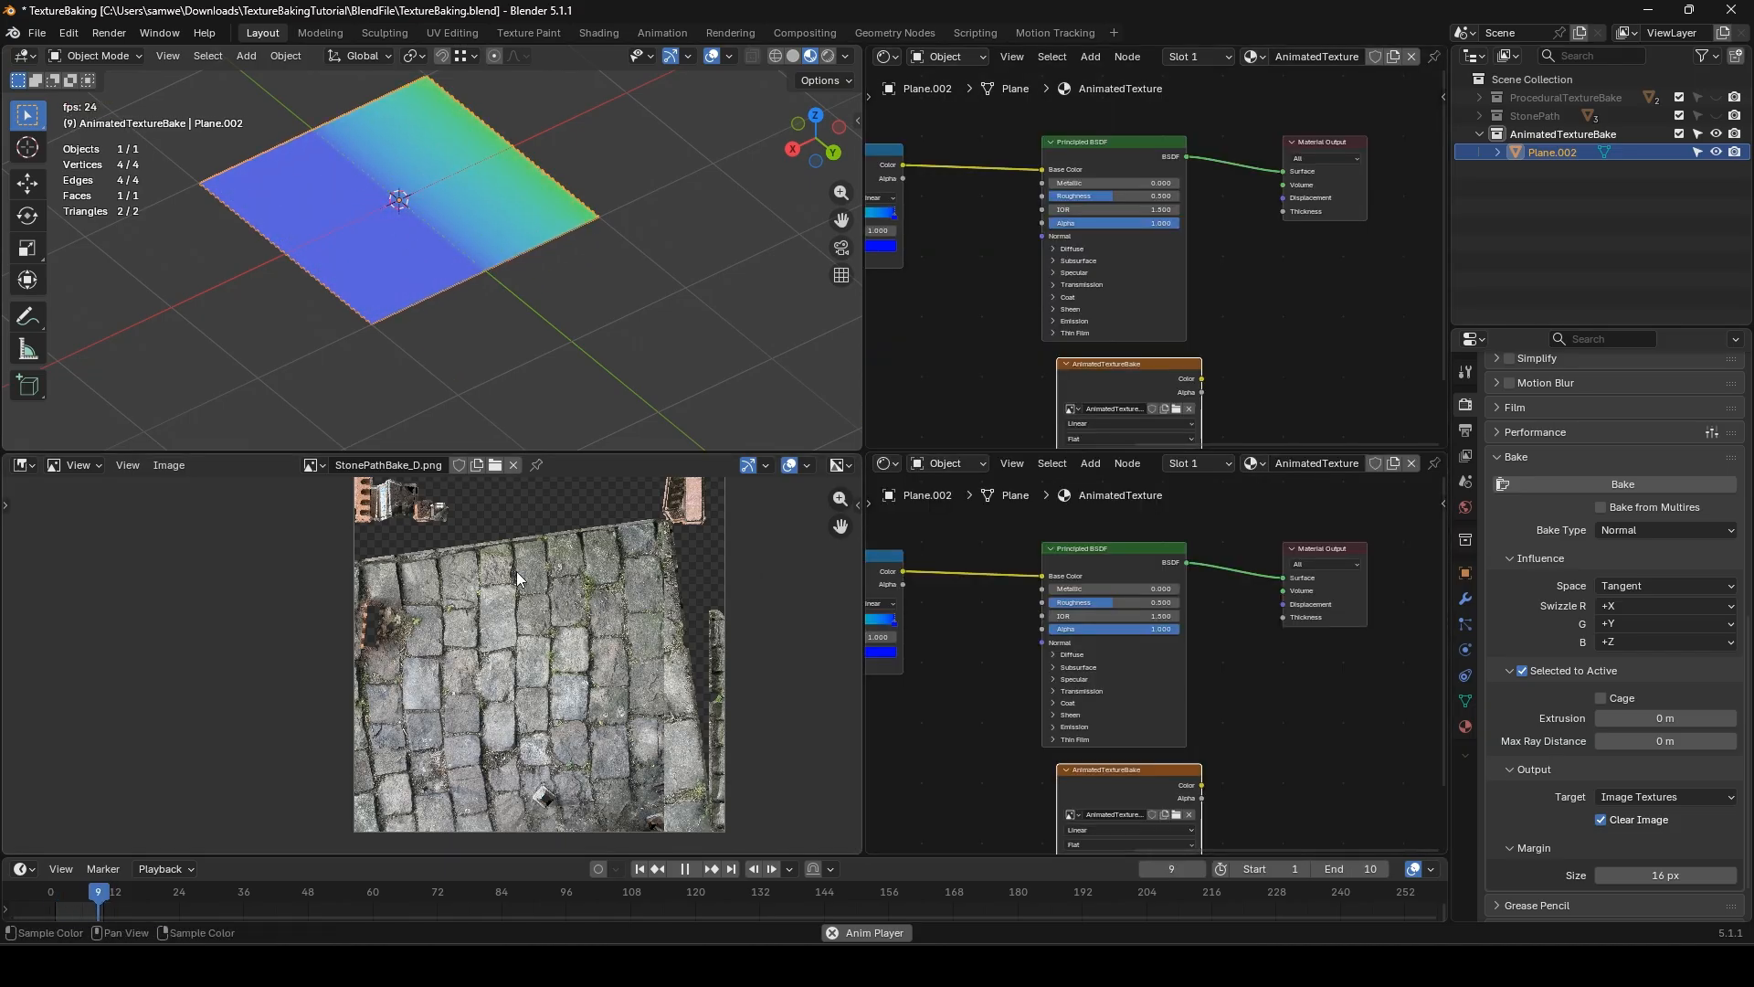
{"action": "left_click", "coordinate": [686, 869]}
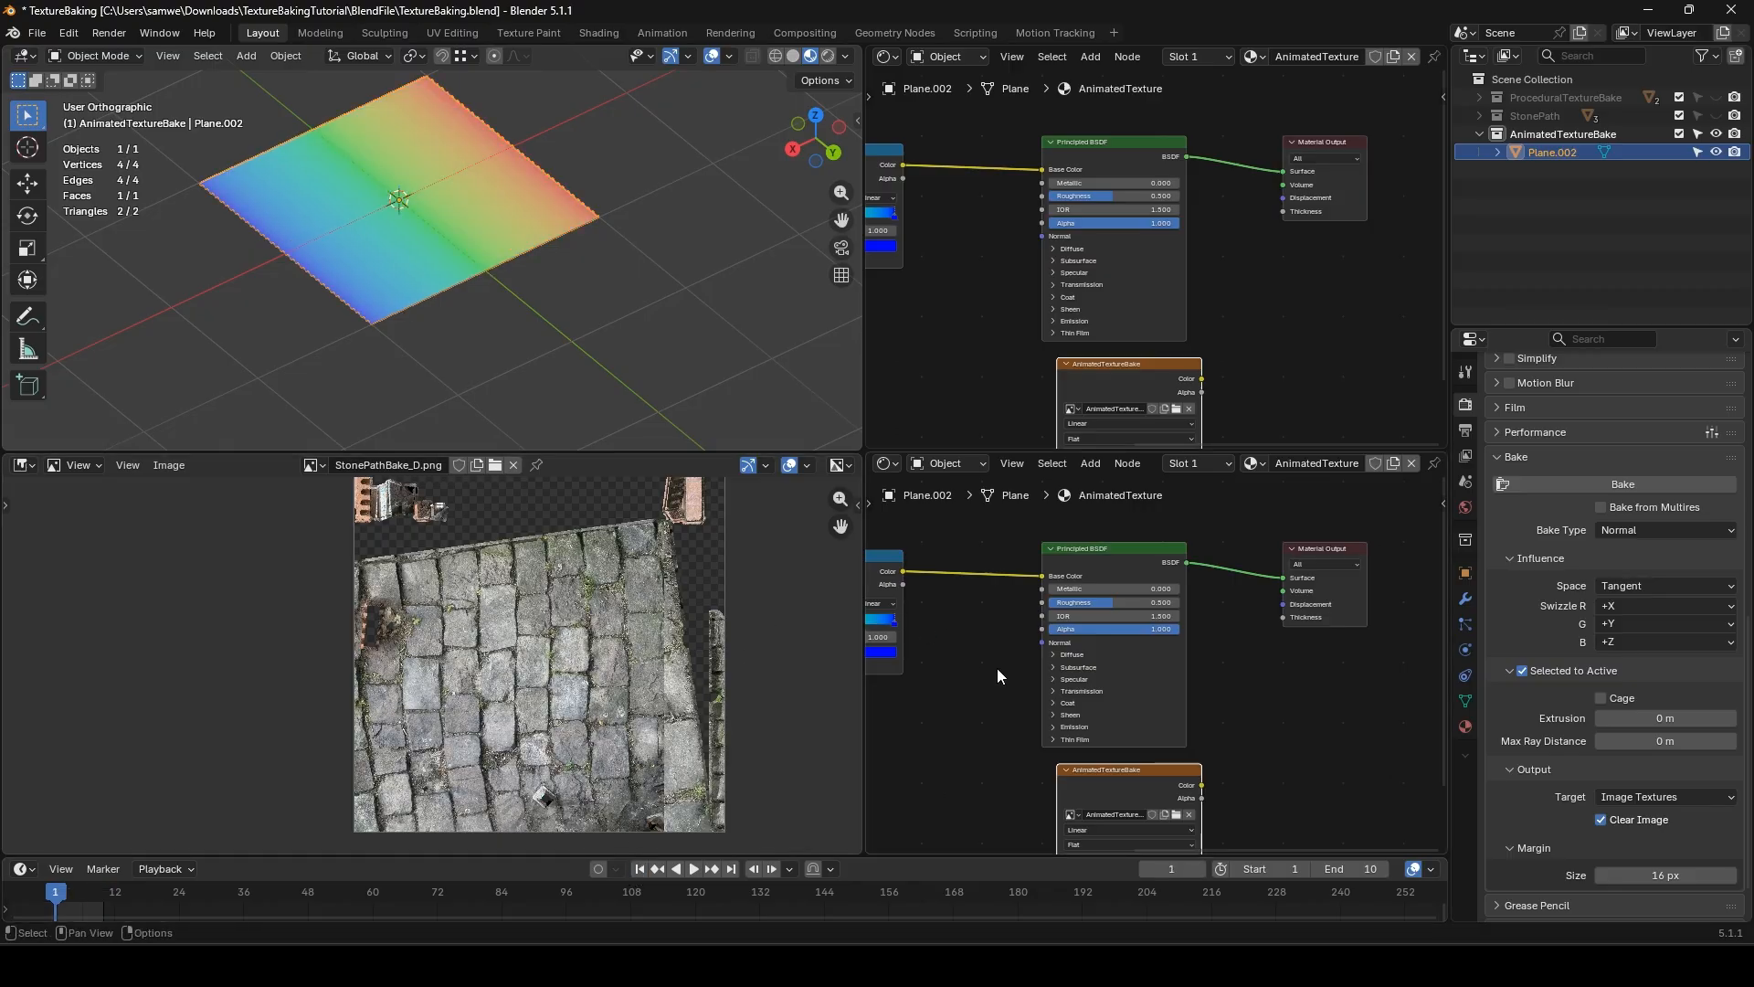
{"action": "scroll", "coordinate": [990, 662], "scroll_direction": "down", "scroll_amount": 3}
{"action": "middle_click_drag", "start_coordinate": [1002, 689], "coordinate": [996, 582]}
{"action": "left_click", "coordinate": [887, 463]}
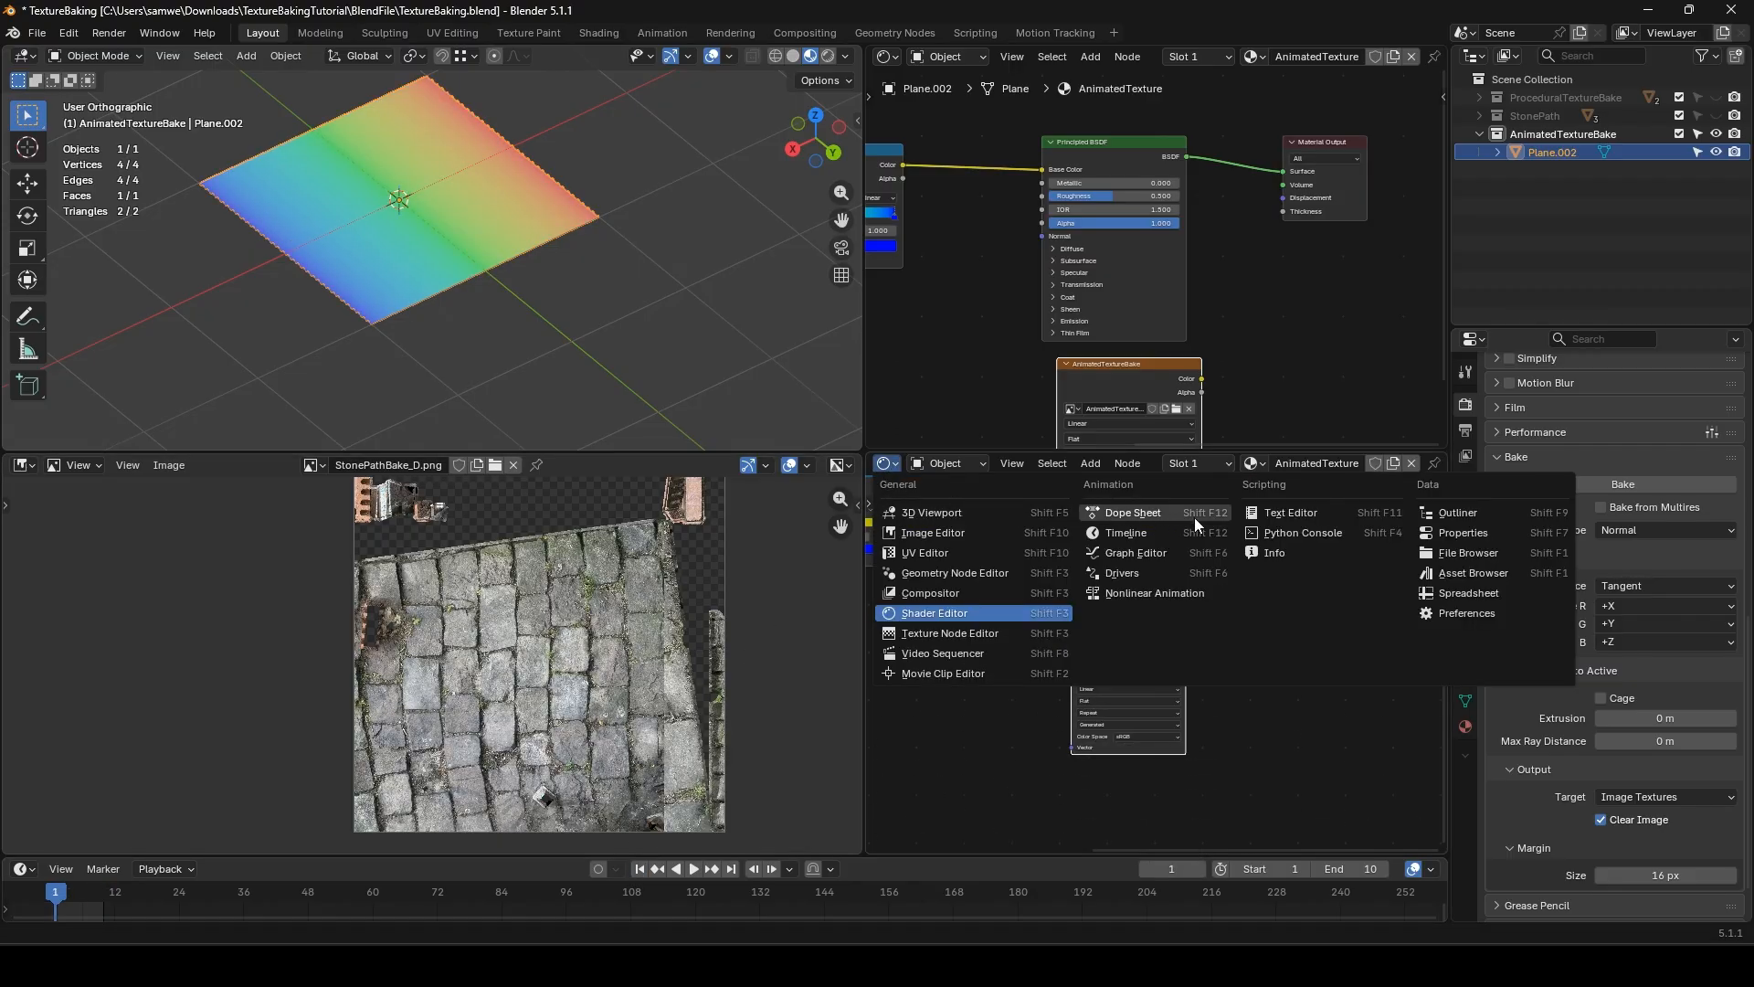
{"action": "left_click", "coordinate": [1179, 514]}
{"action": "left_click", "coordinate": [1093, 464]}
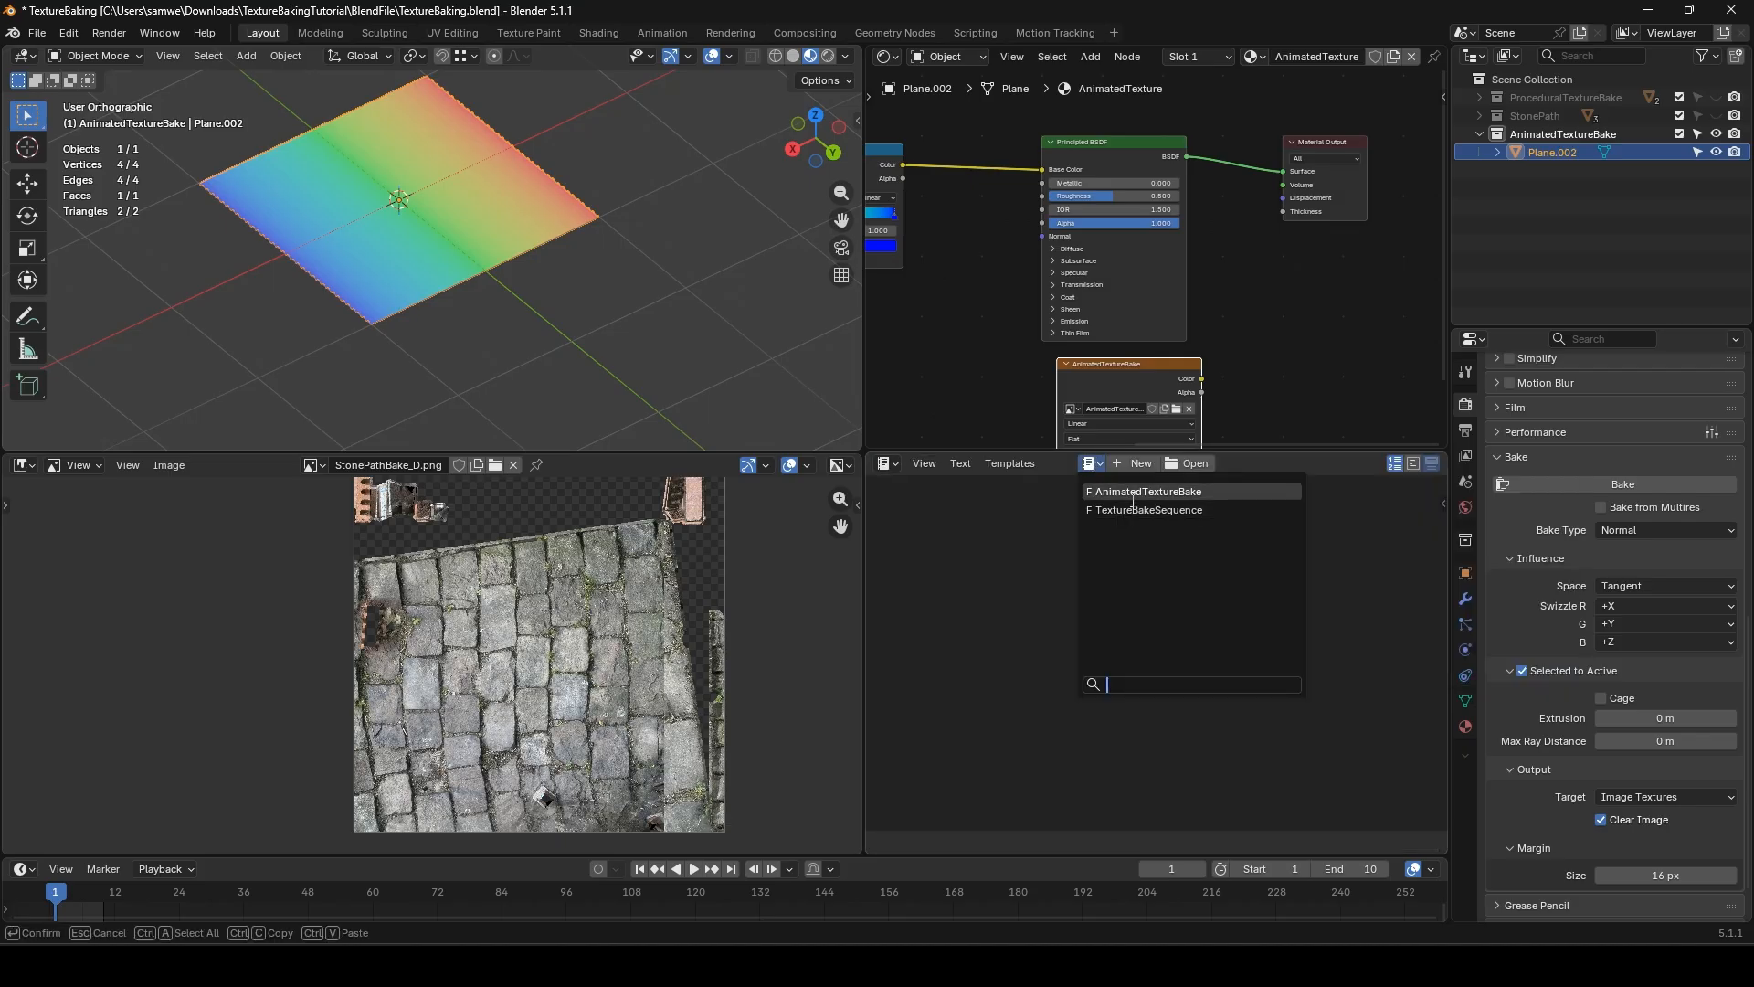
{"action": "left_click", "coordinate": [1132, 508]}
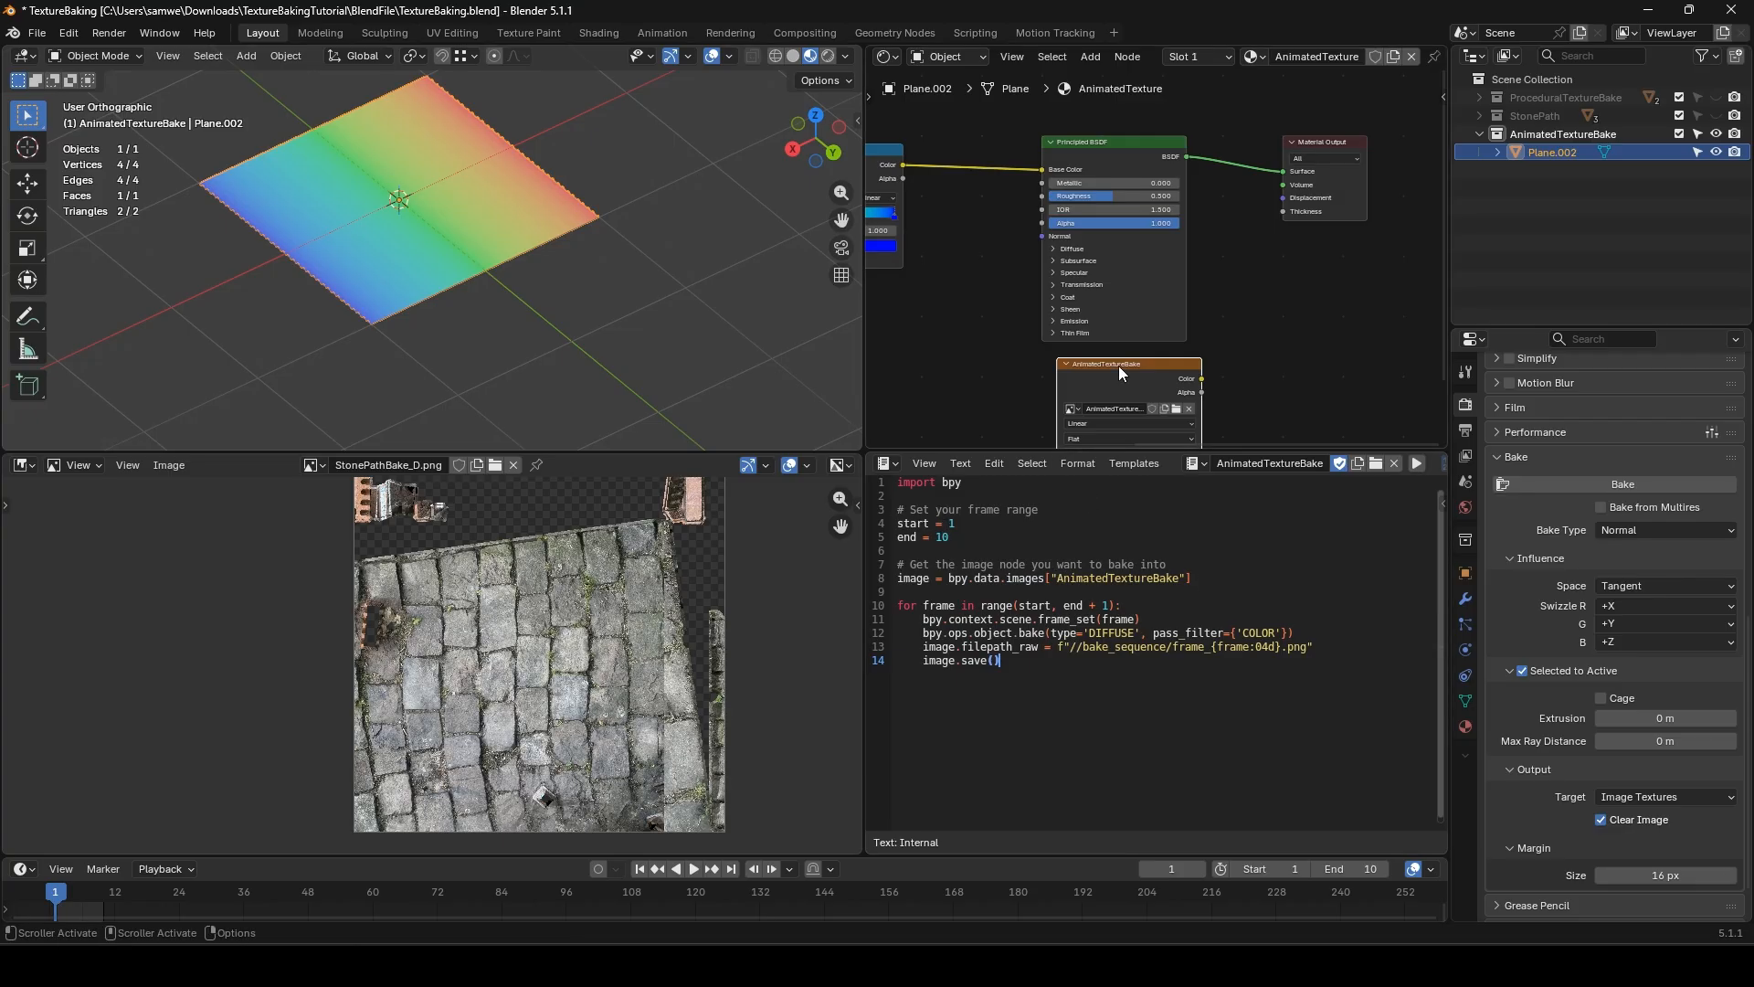
- Try running the script with the line 8 image name shortened to "AnimatedTextureBak", and restore it to "AnimatedTextureBake"
{"action": "key", "text": "BackSpace"}
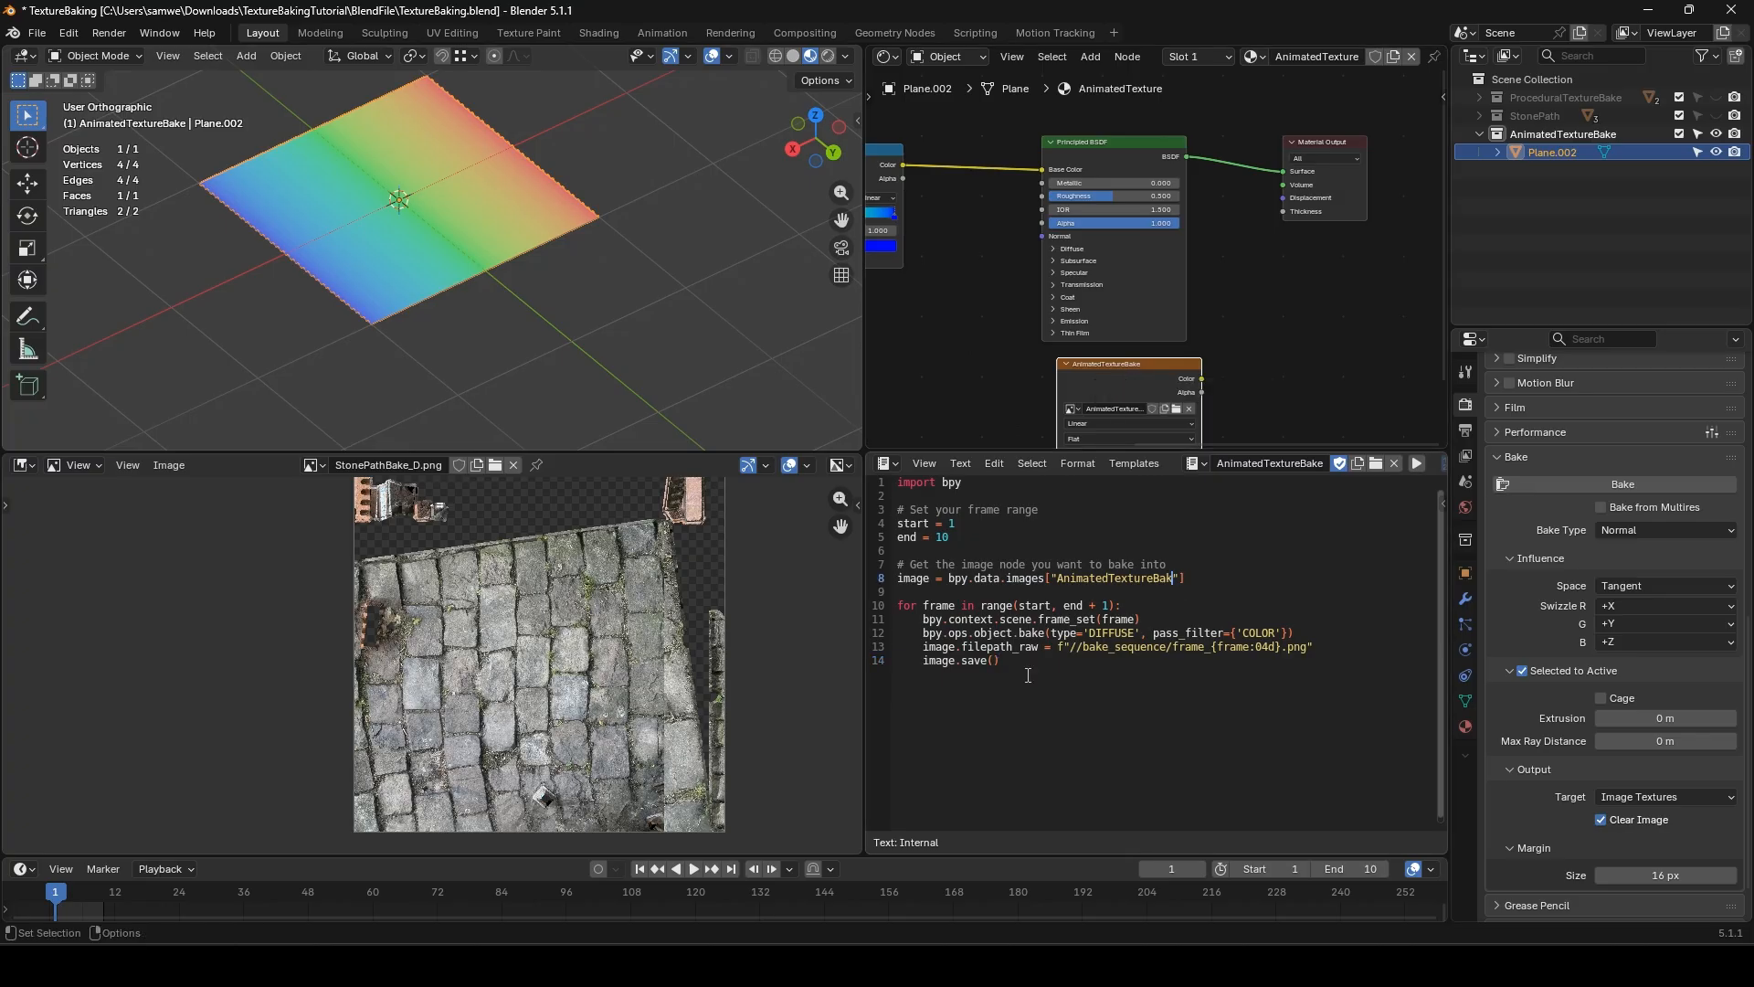
{"action": "left_click", "coordinate": [1414, 463]}
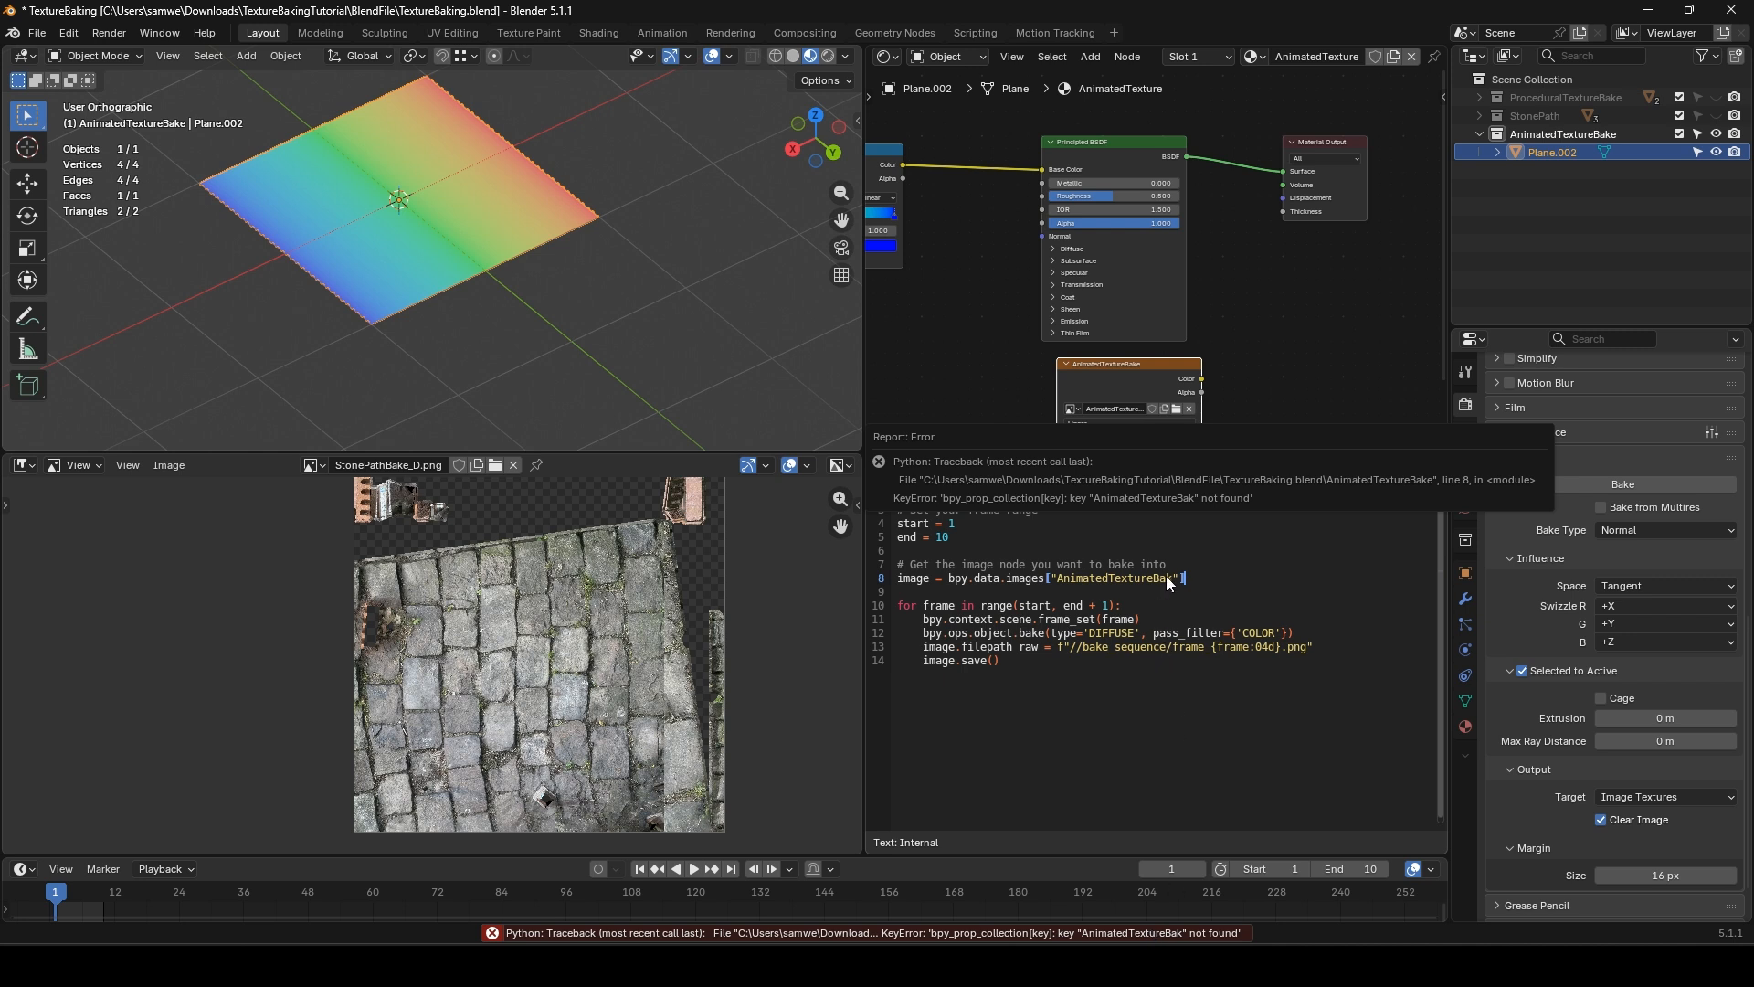
{"action": "type", "text": "e"}
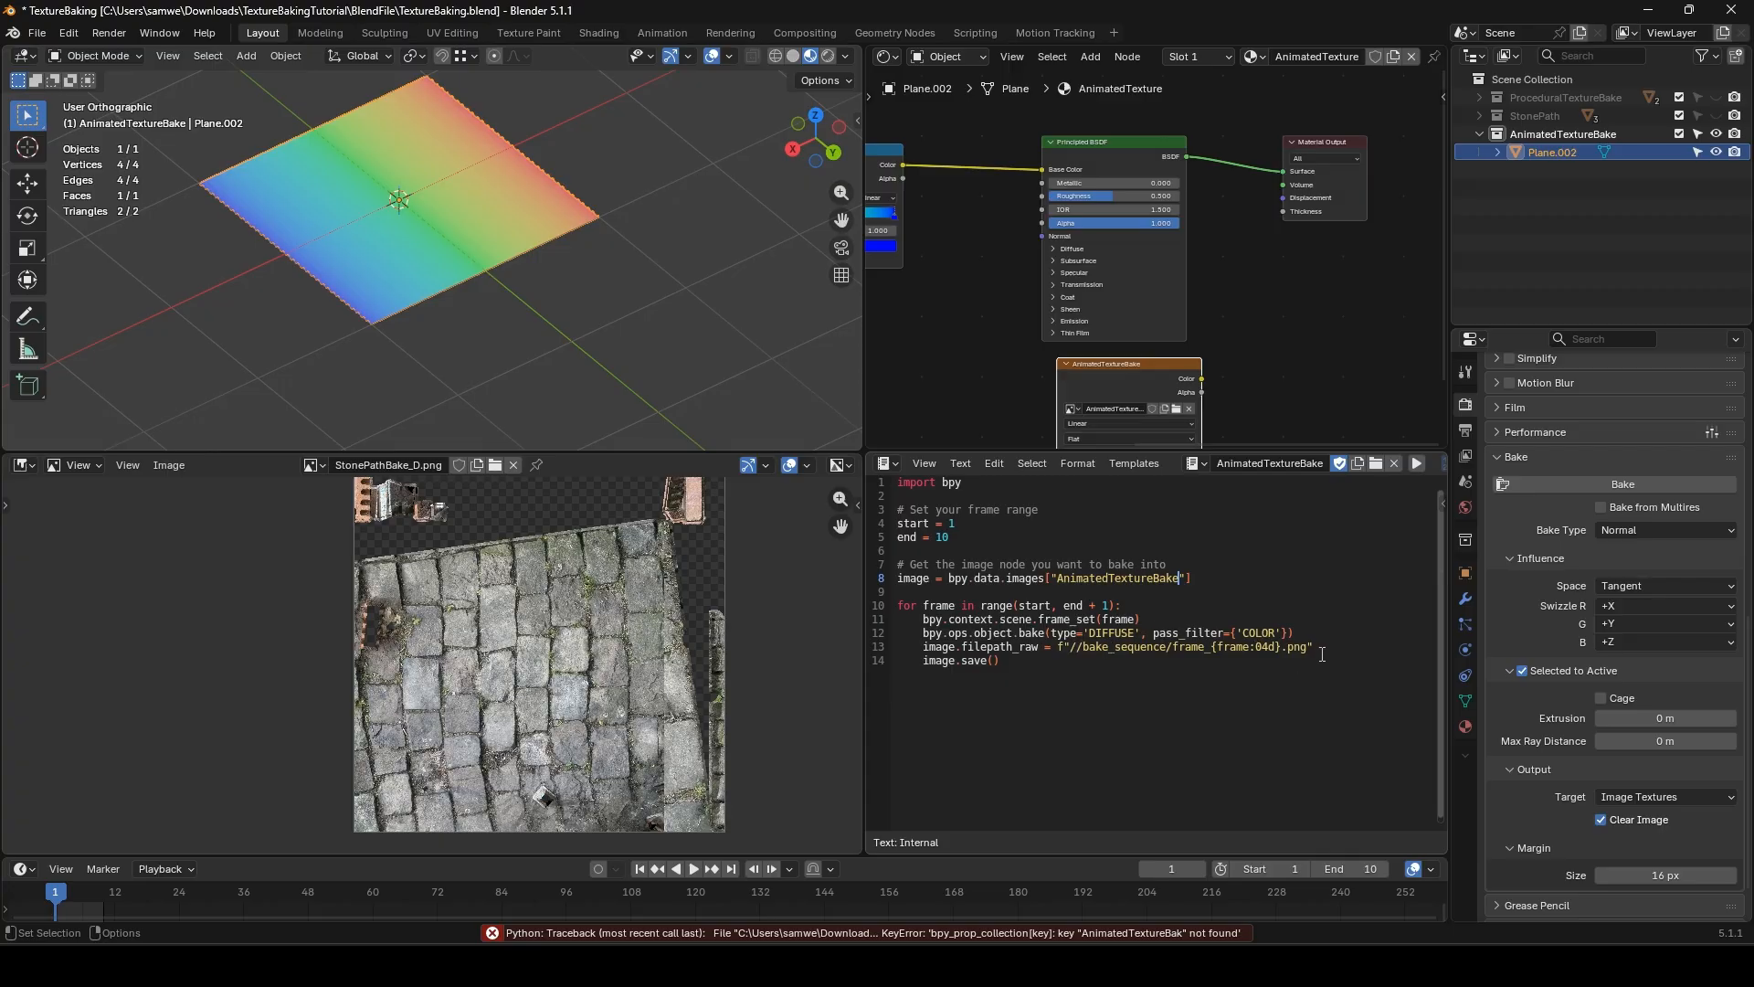
- Set the Bake Type to Diffuse
{"action": "left_click", "coordinate": [1654, 529]}
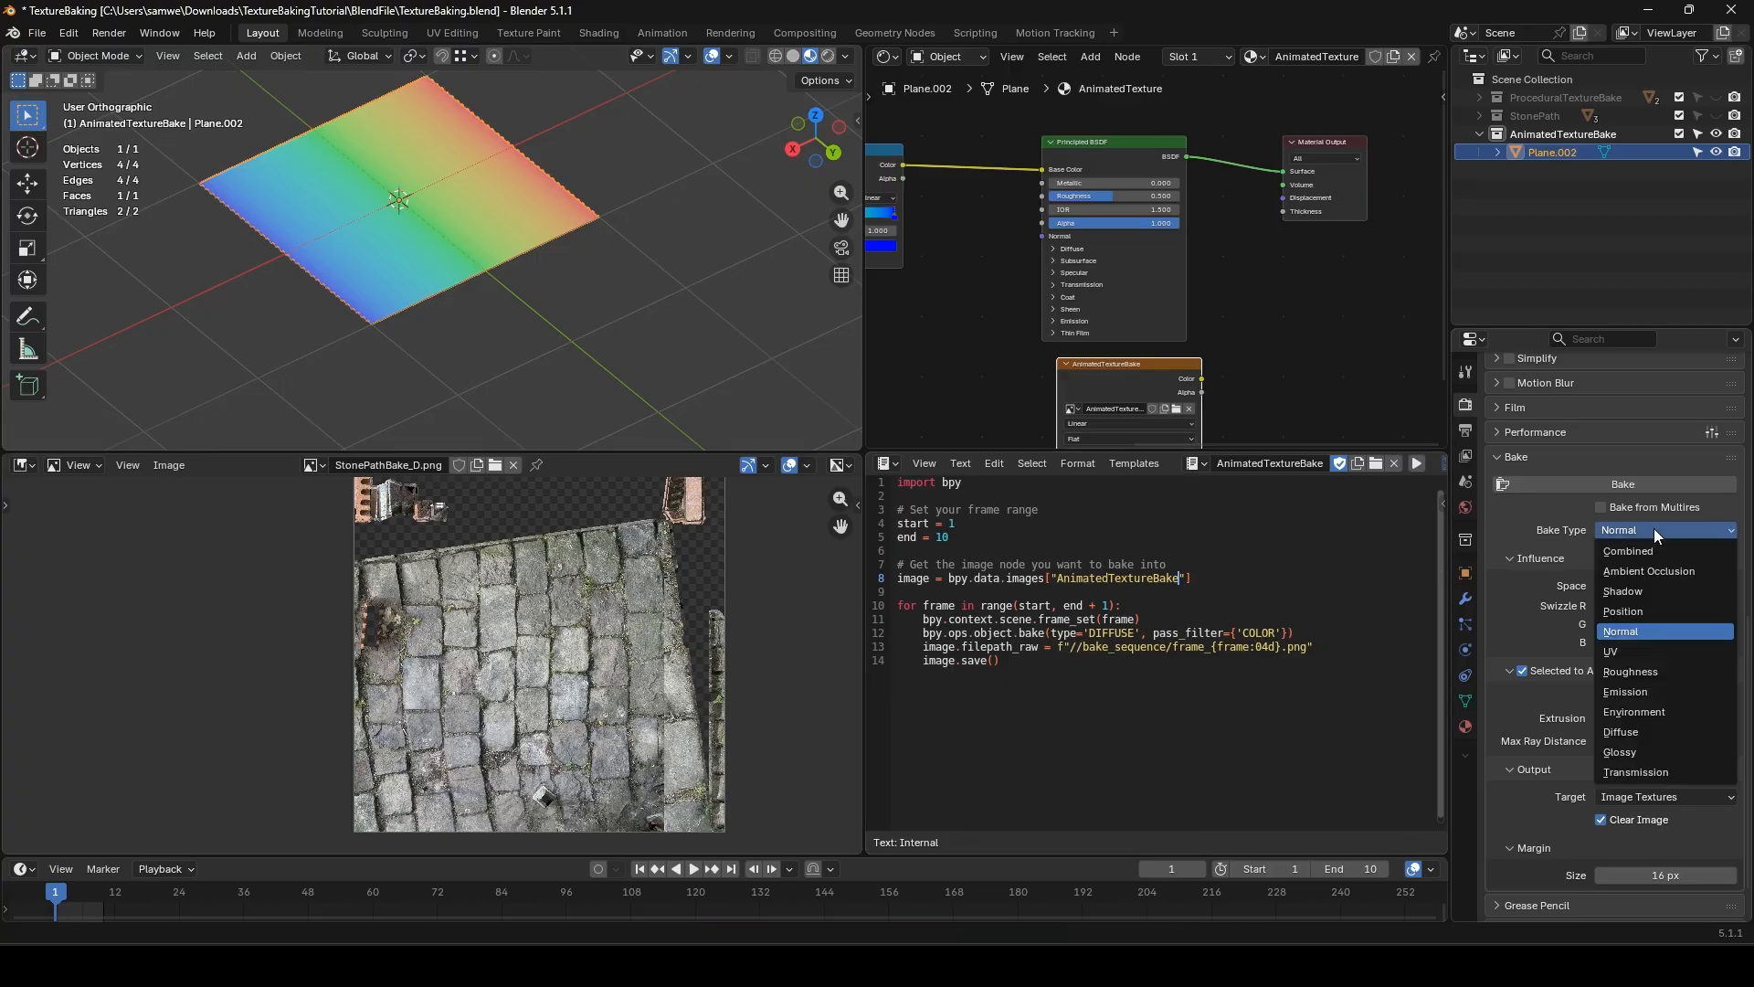
{"action": "left_click", "coordinate": [1652, 730]}
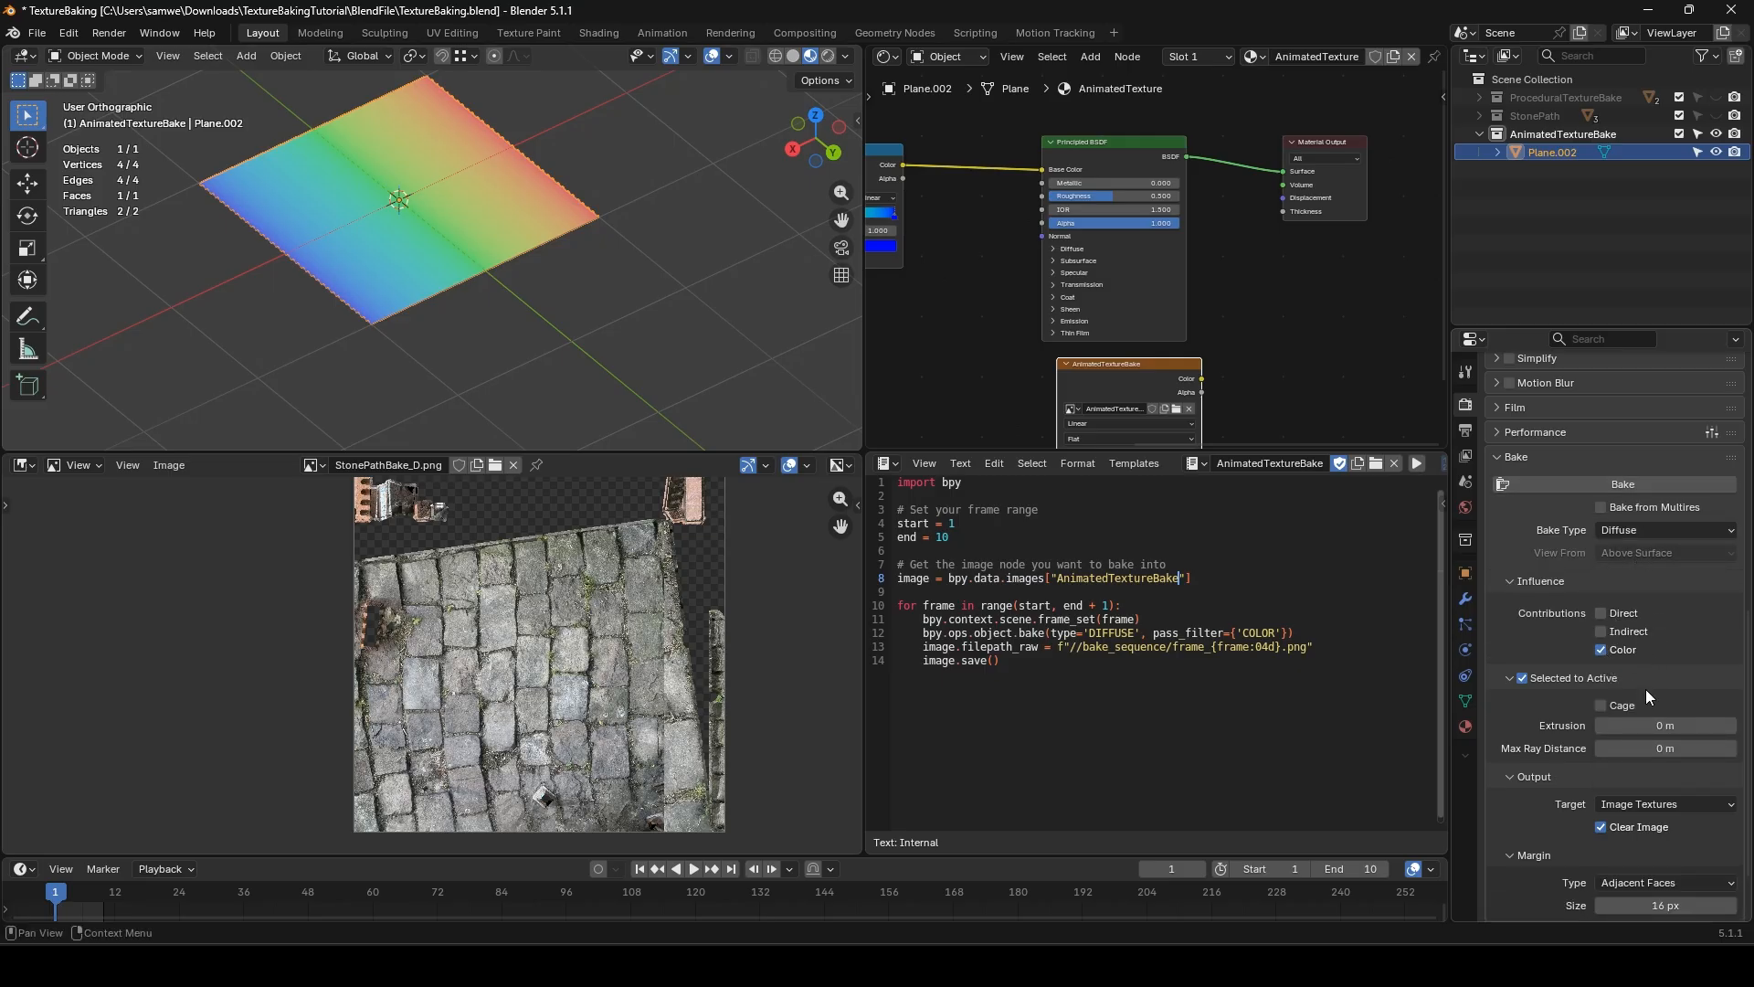
- Turn off Selected to Active in the bake settings and run the AnimatedTextureBake script
{"action": "left_click", "coordinate": [1522, 678]}
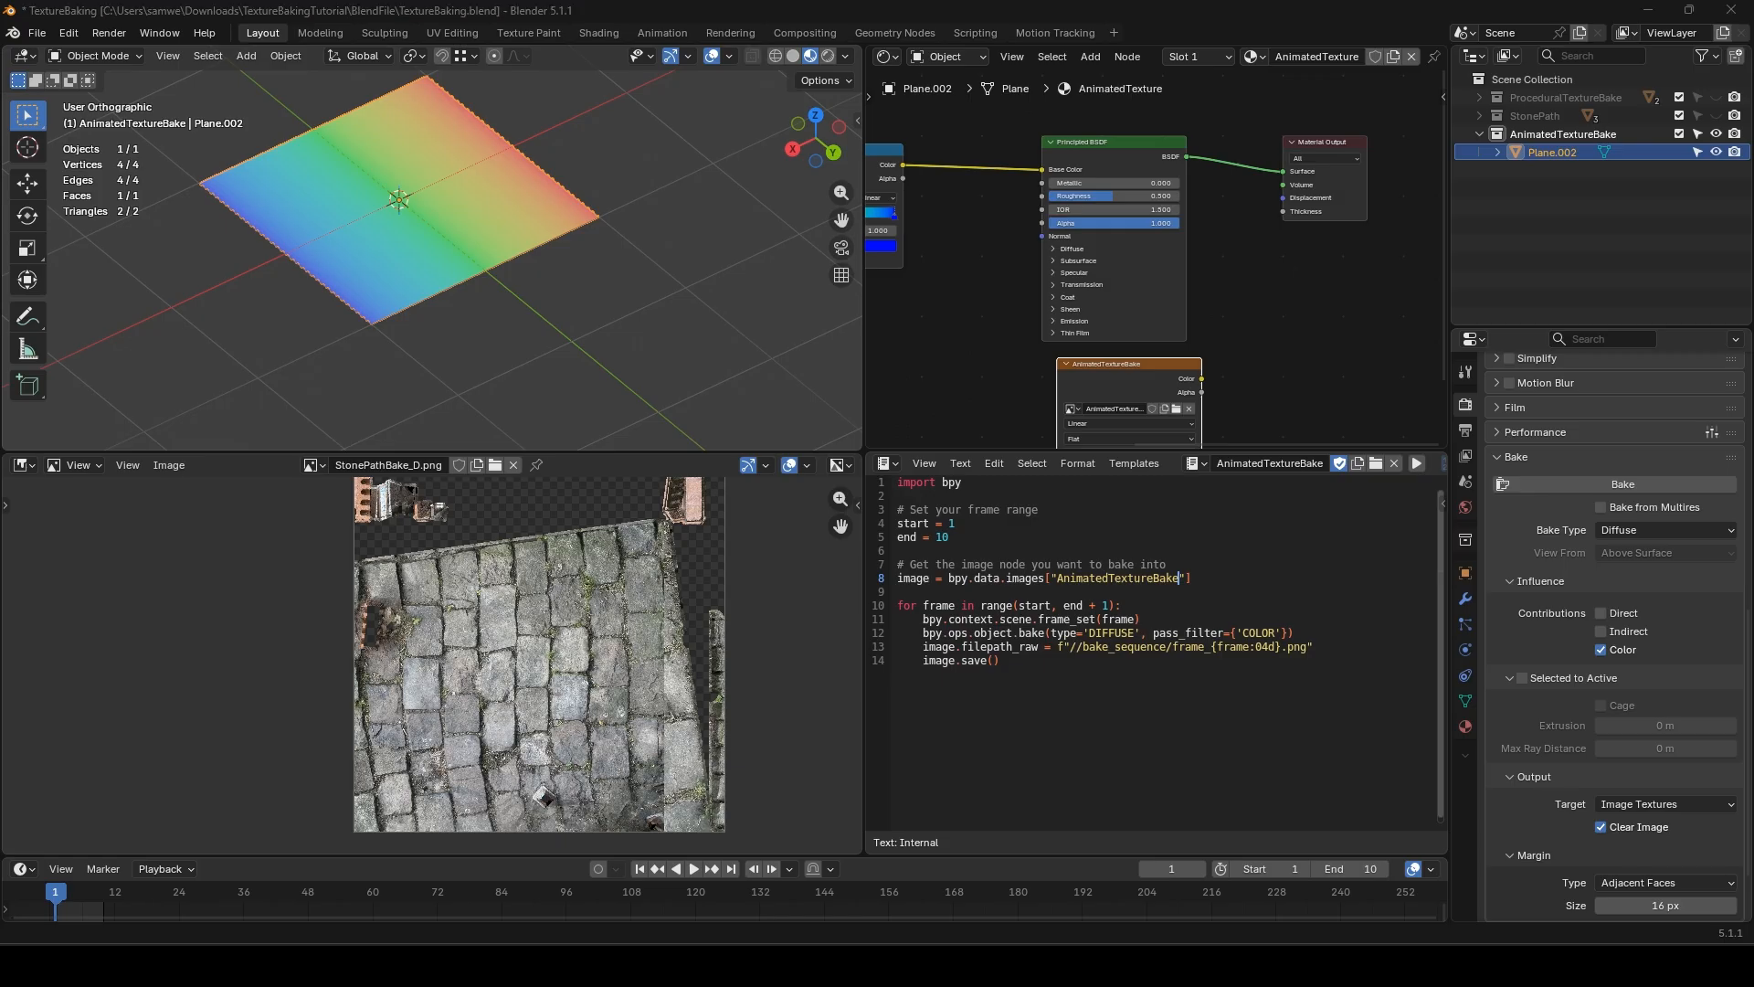
{"action": "left_click_drag", "start_coordinate": [0, 293], "coordinate": [667, 211]}
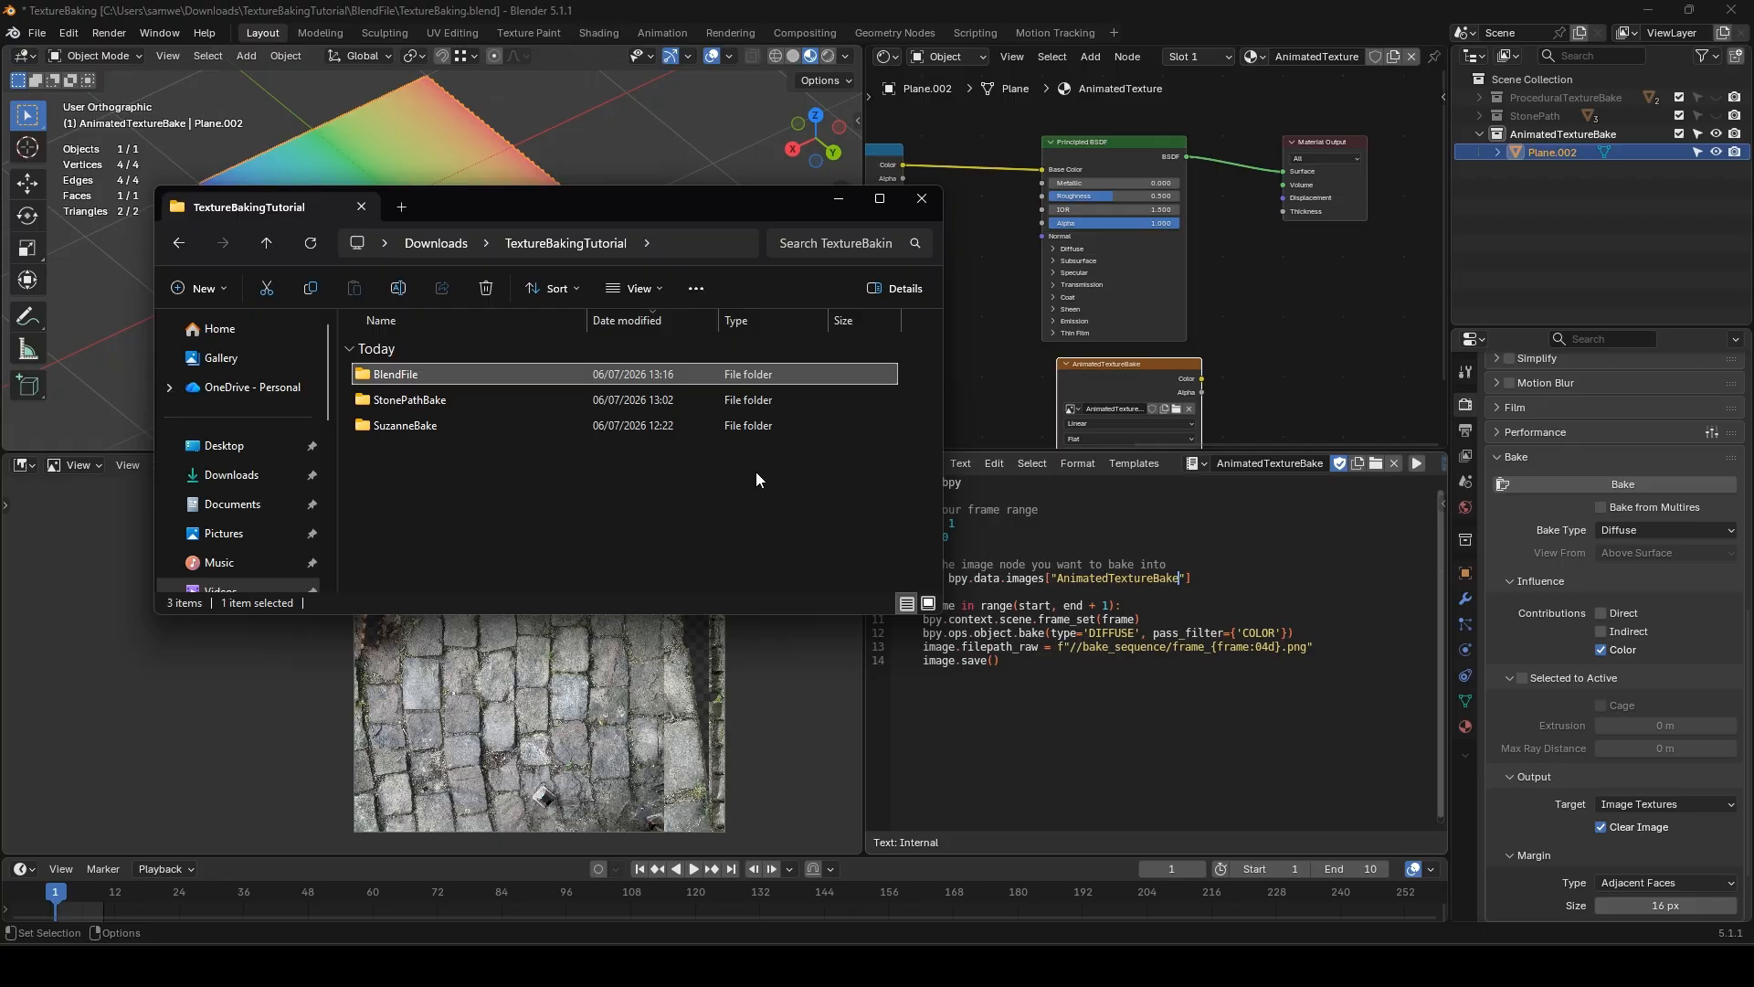
{"action": "left_click", "coordinate": [838, 198]}
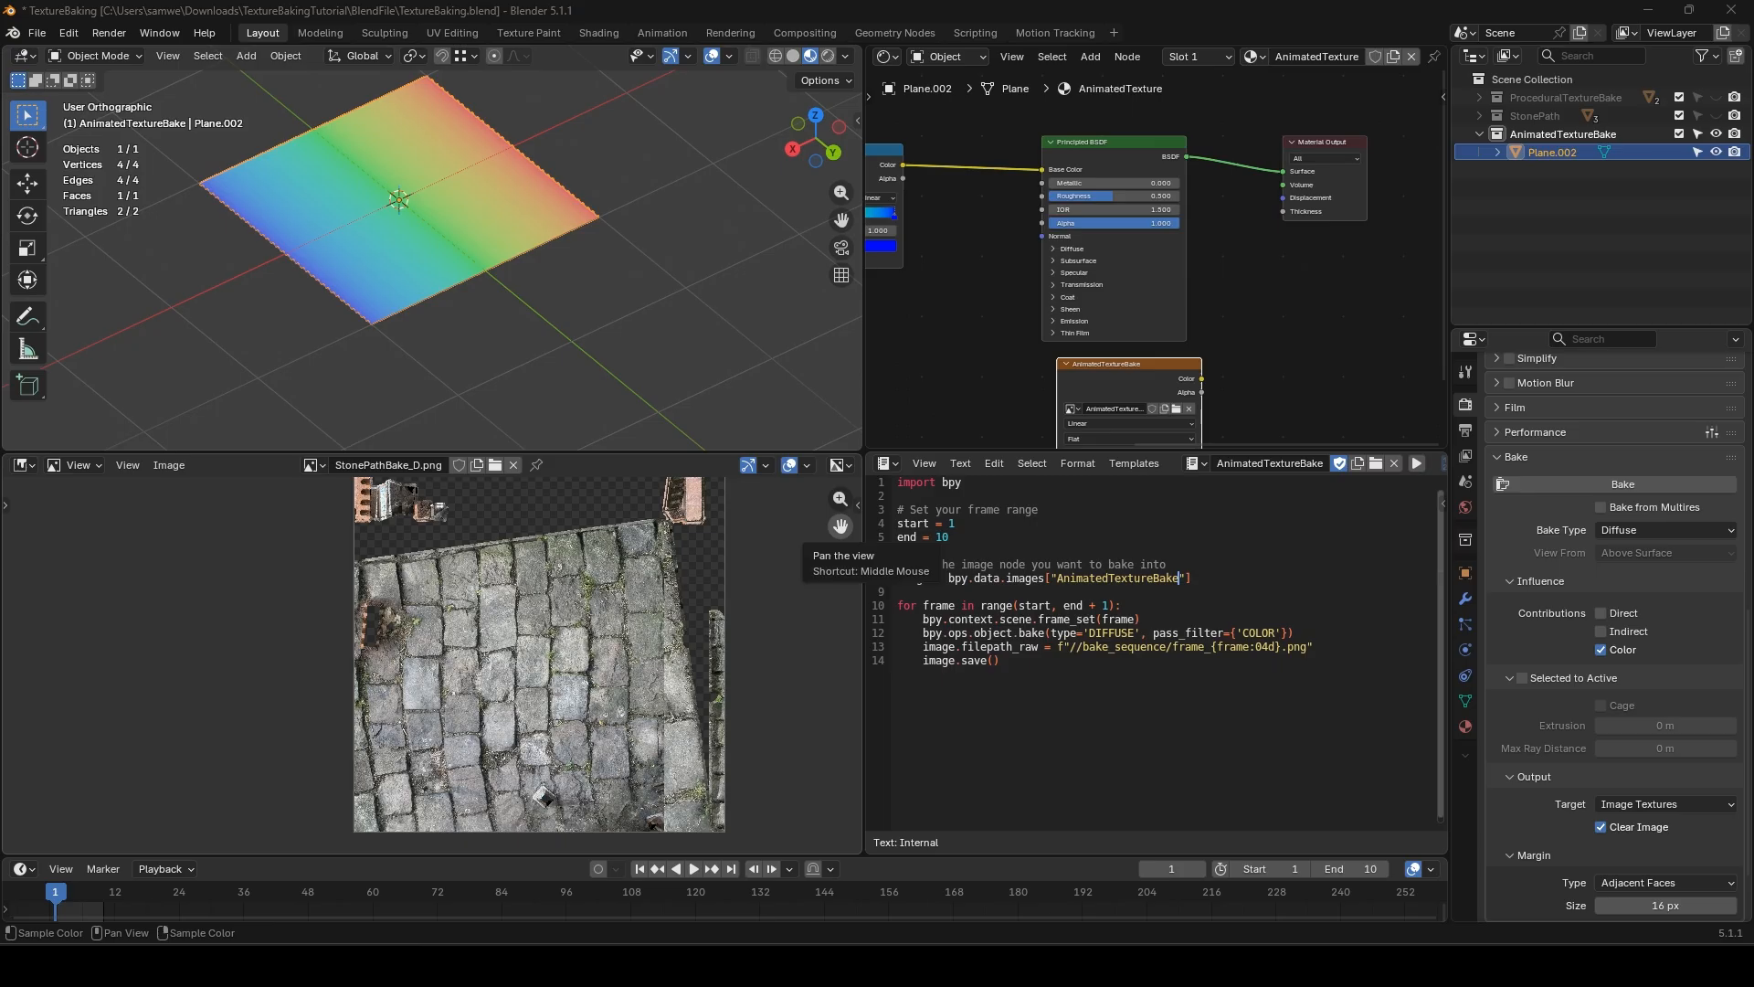
{"action": "left_click", "coordinate": [1417, 464]}
- In File Explorer, check the baked frames as thumbnails in BlendFile's bake_sequence folder, and return to Blender with nothing selected
{"action": "left_click_drag", "start_coordinate": [0, 299], "coordinate": [499, 263]}
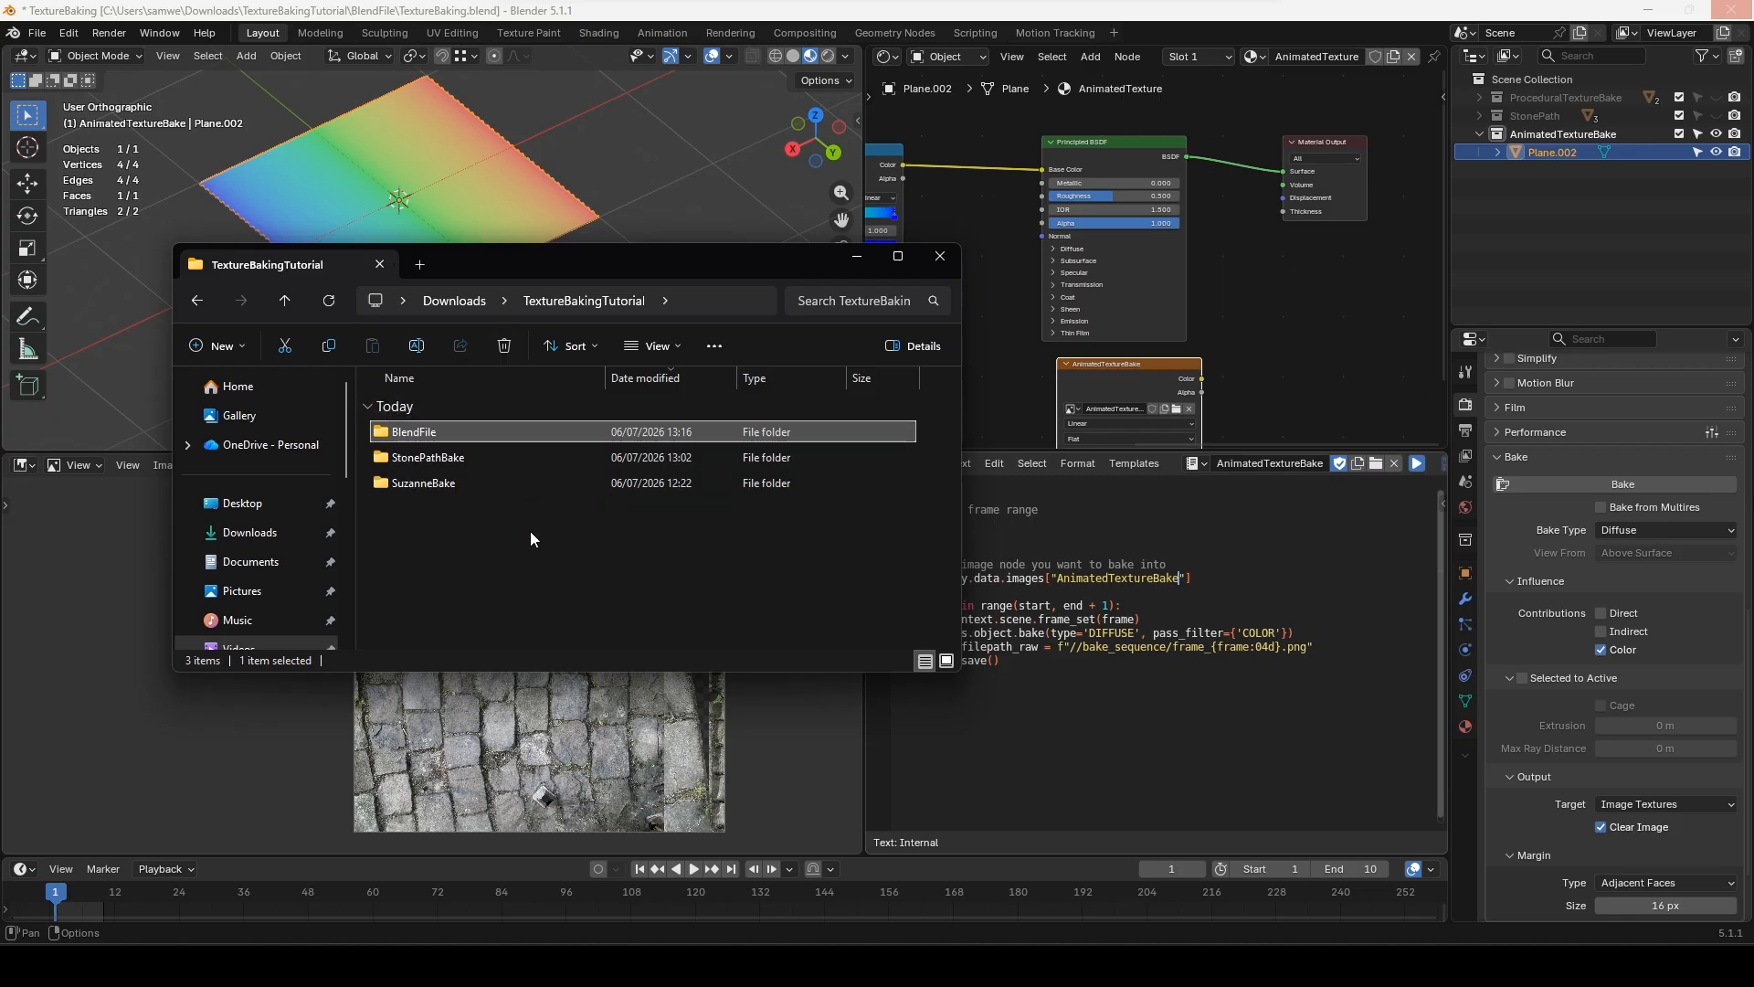
{"action": "double_click", "coordinate": [443, 432]}
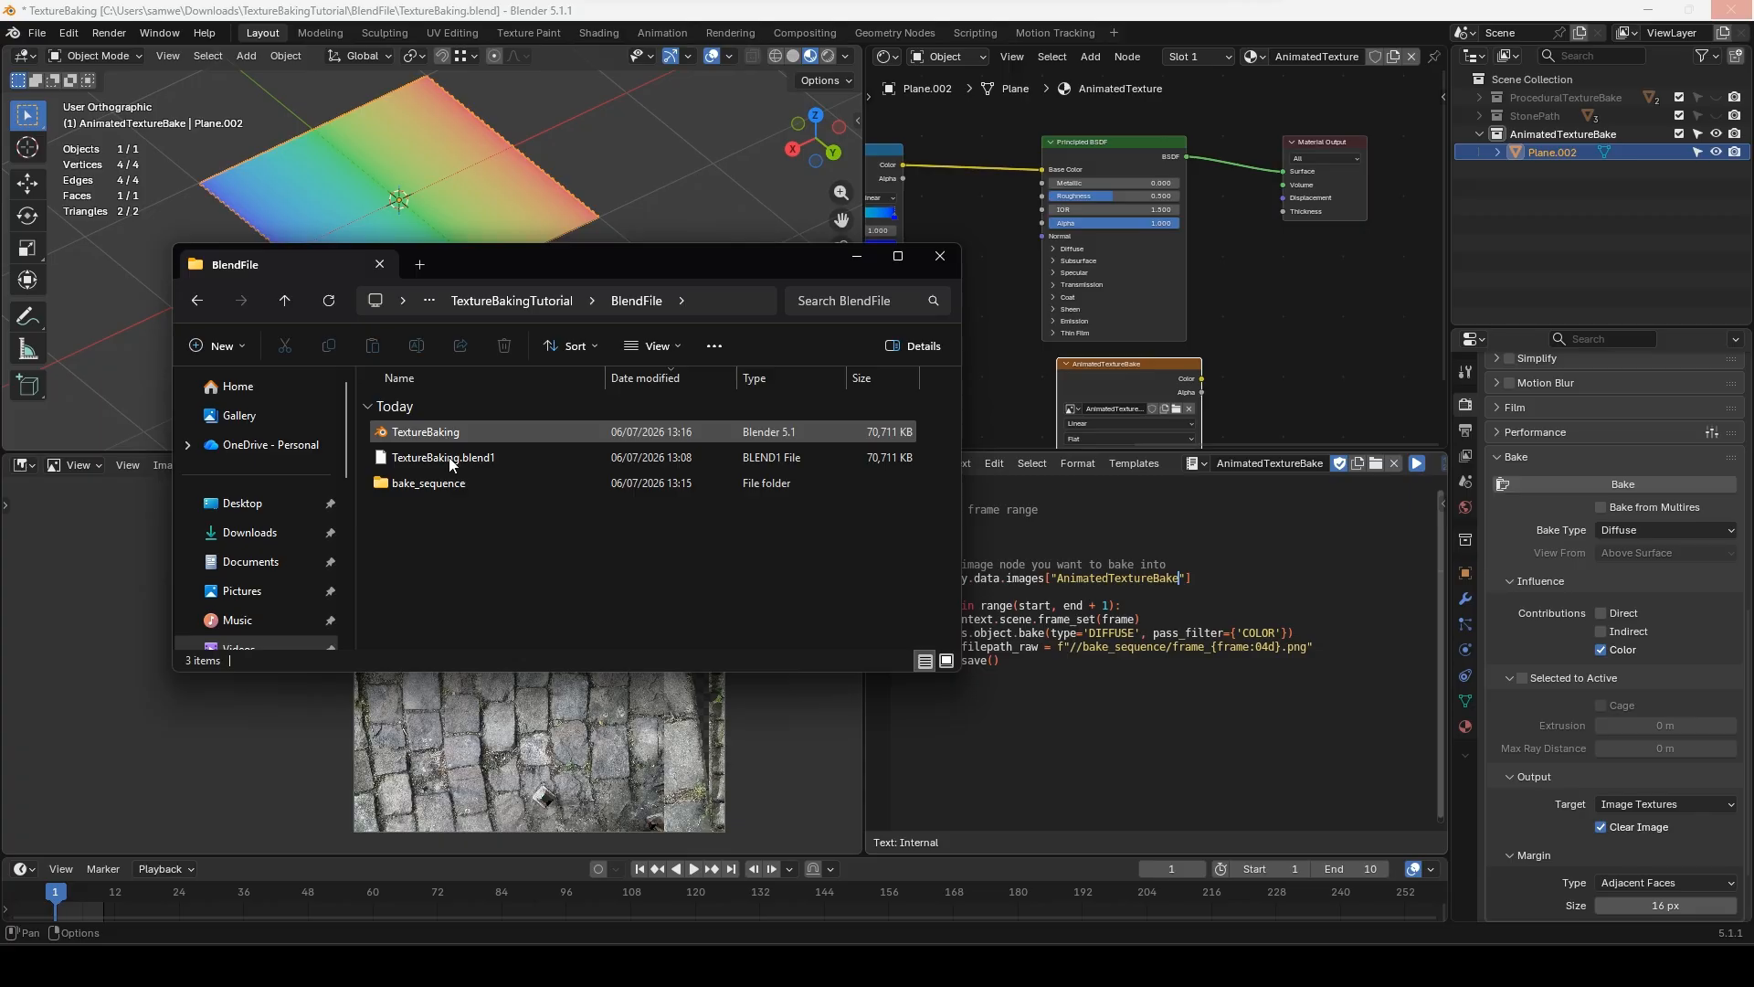
{"action": "double_click", "coordinate": [454, 493]}
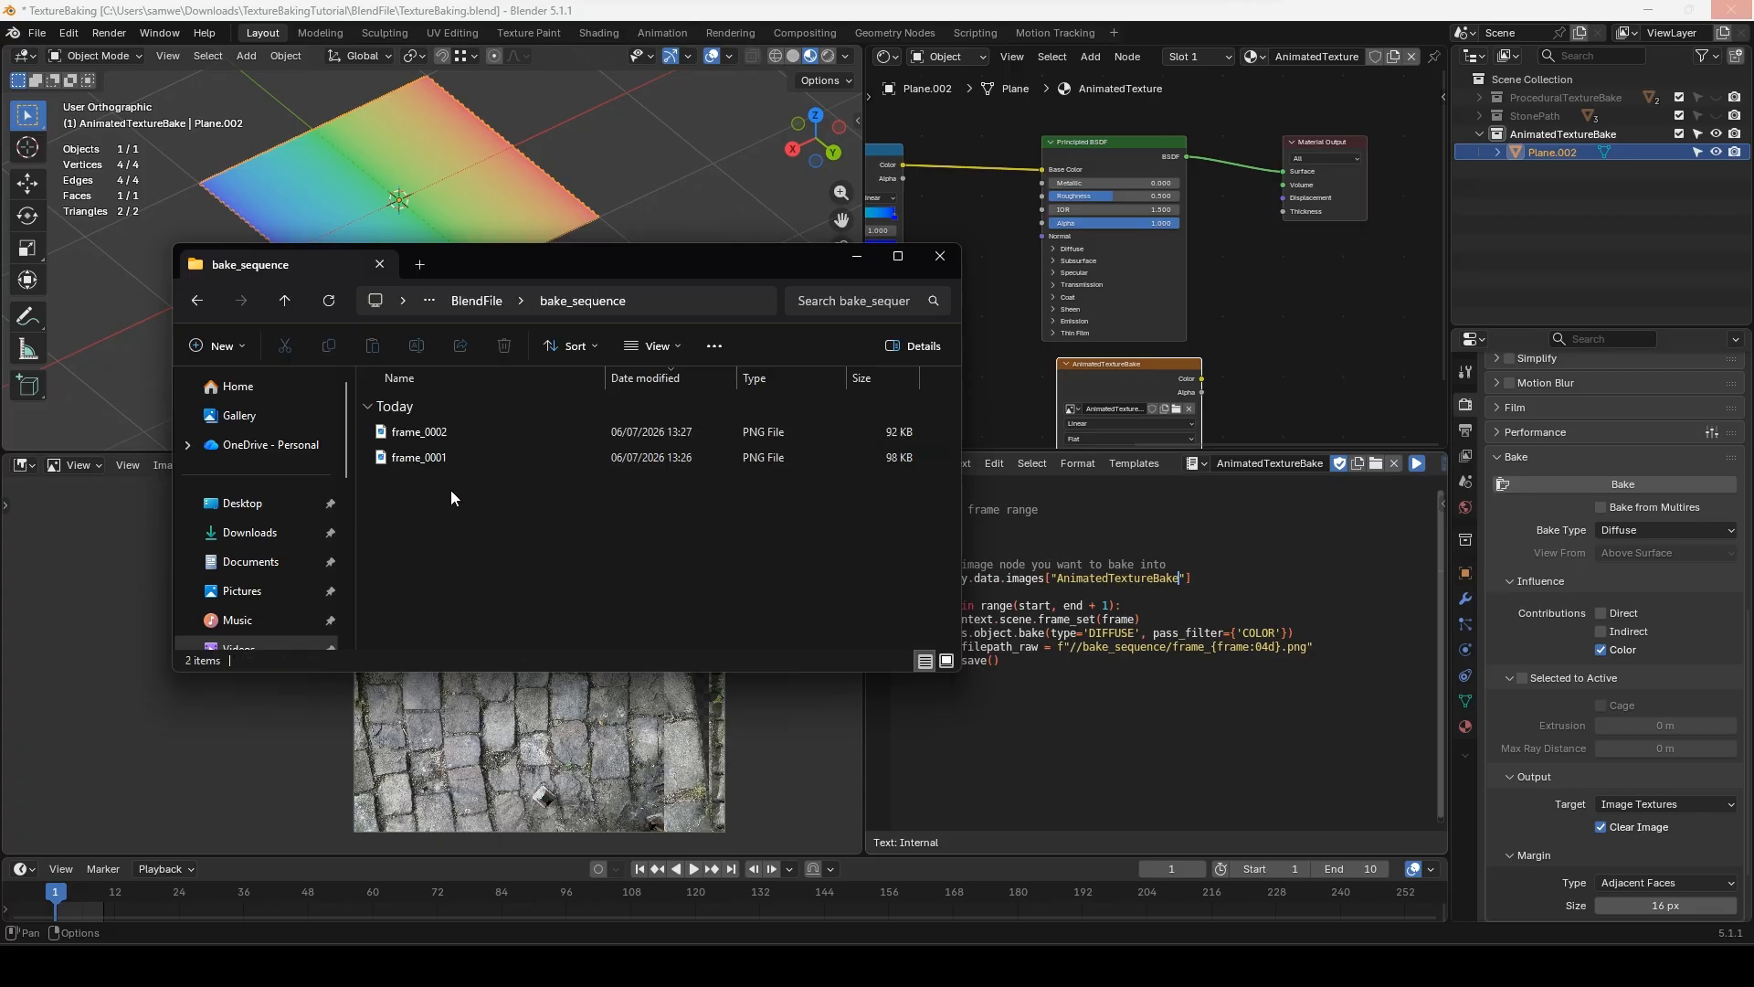
{"action": "left_click", "coordinate": [948, 665]}
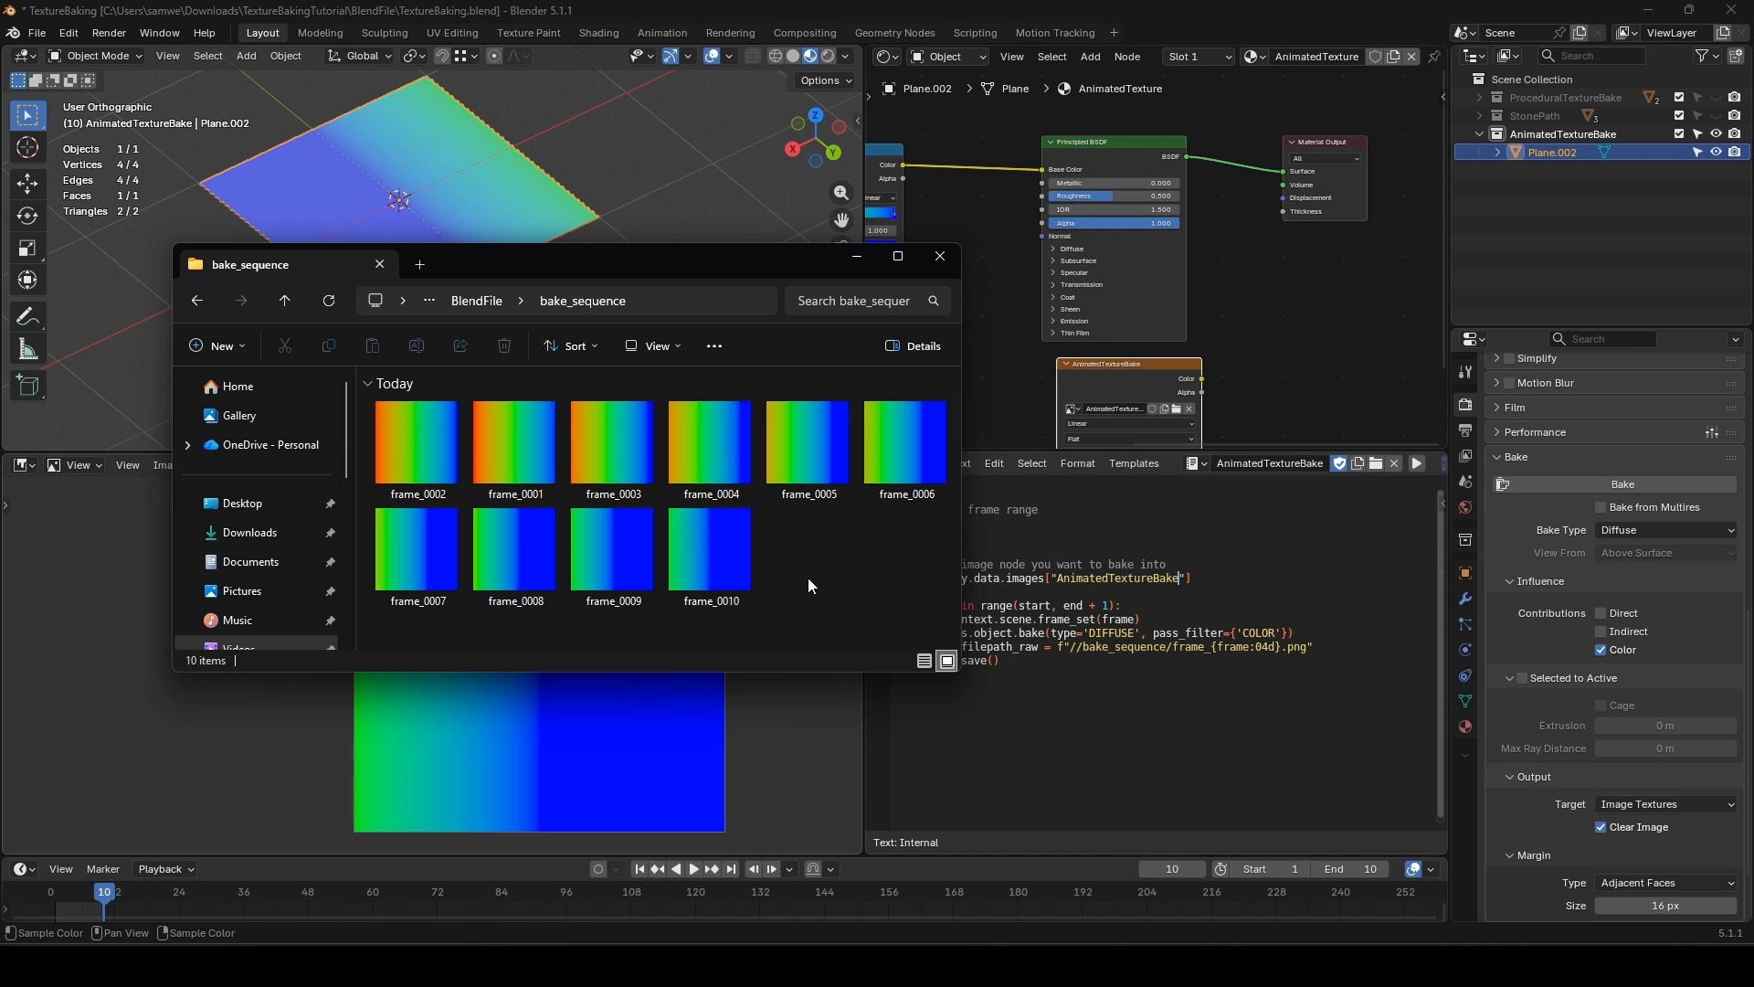
{"action": "left_click_drag", "start_coordinate": [689, 256], "coordinate": [0, 265]}
{"action": "left_click", "coordinate": [537, 308]}
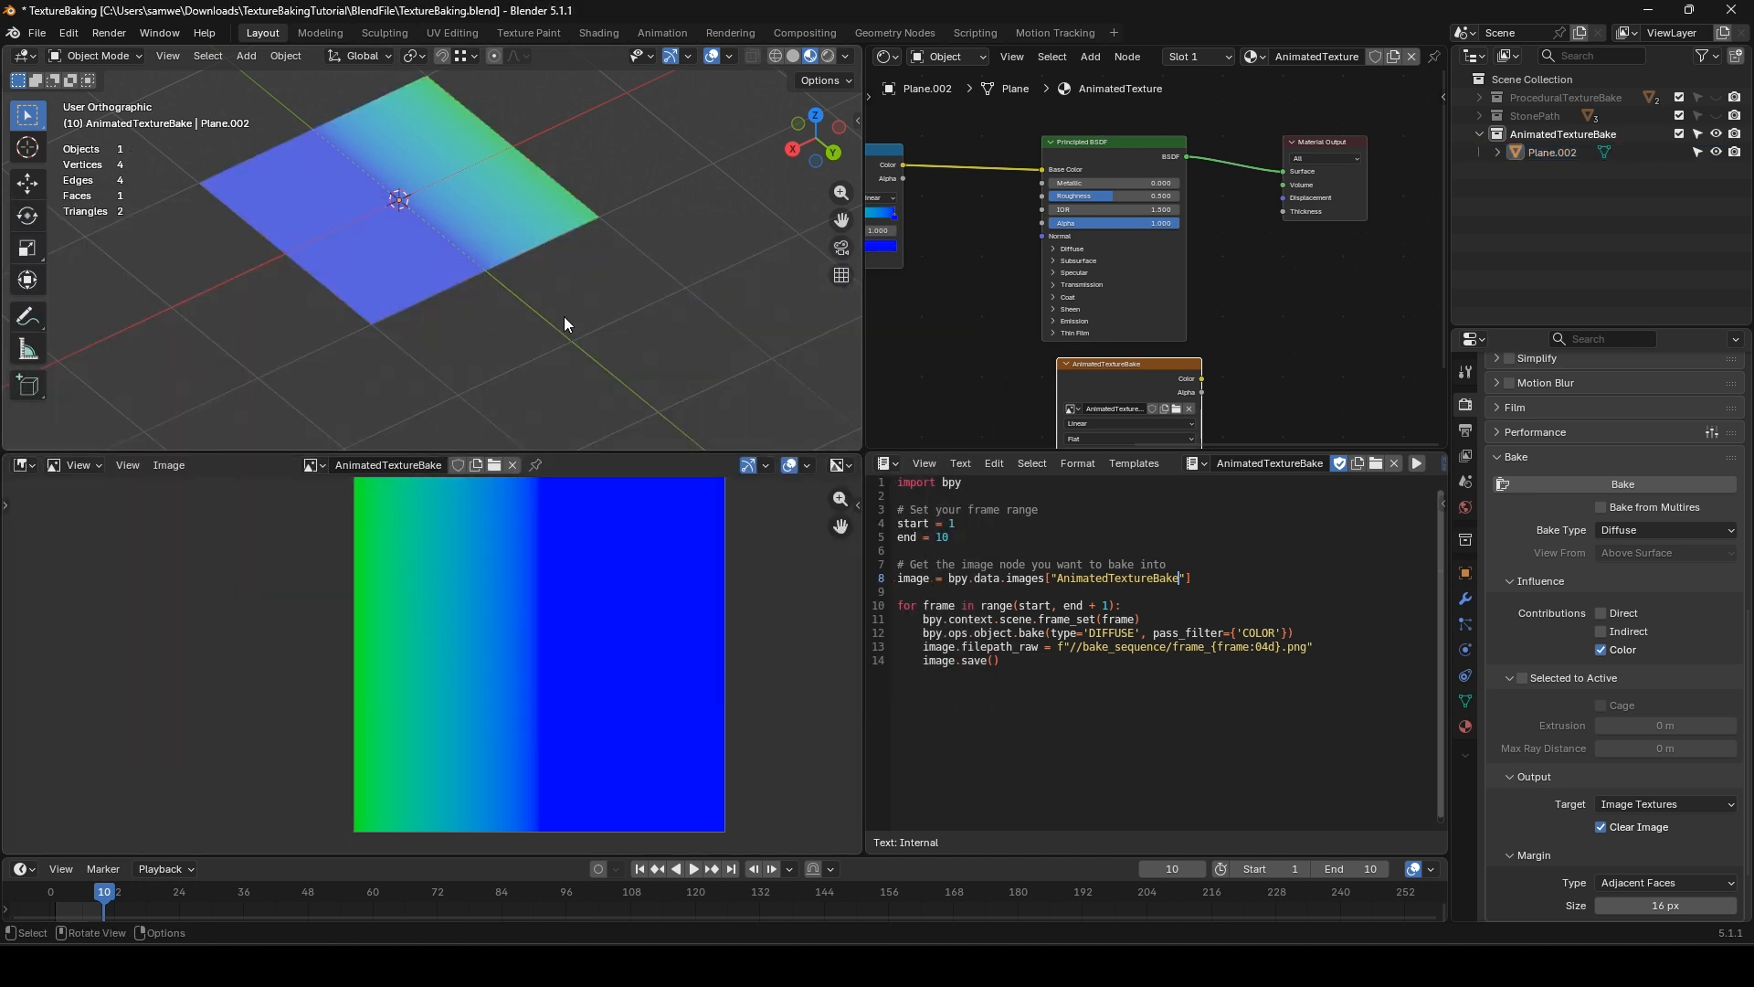
- Add a second plane and move it along X so it sits beside the animated gradient plane
{"action": "scroll", "coordinate": [566, 312], "scroll_direction": "down", "scroll_amount": 4}
{"action": "middle_click_drag", "start_coordinate": [605, 316], "coordinate": [557, 352]}
{"action": "key", "text": "shift+a"}
{"action": "left_click", "coordinate": [637, 352]}
{"action": "key", "text": "g"}
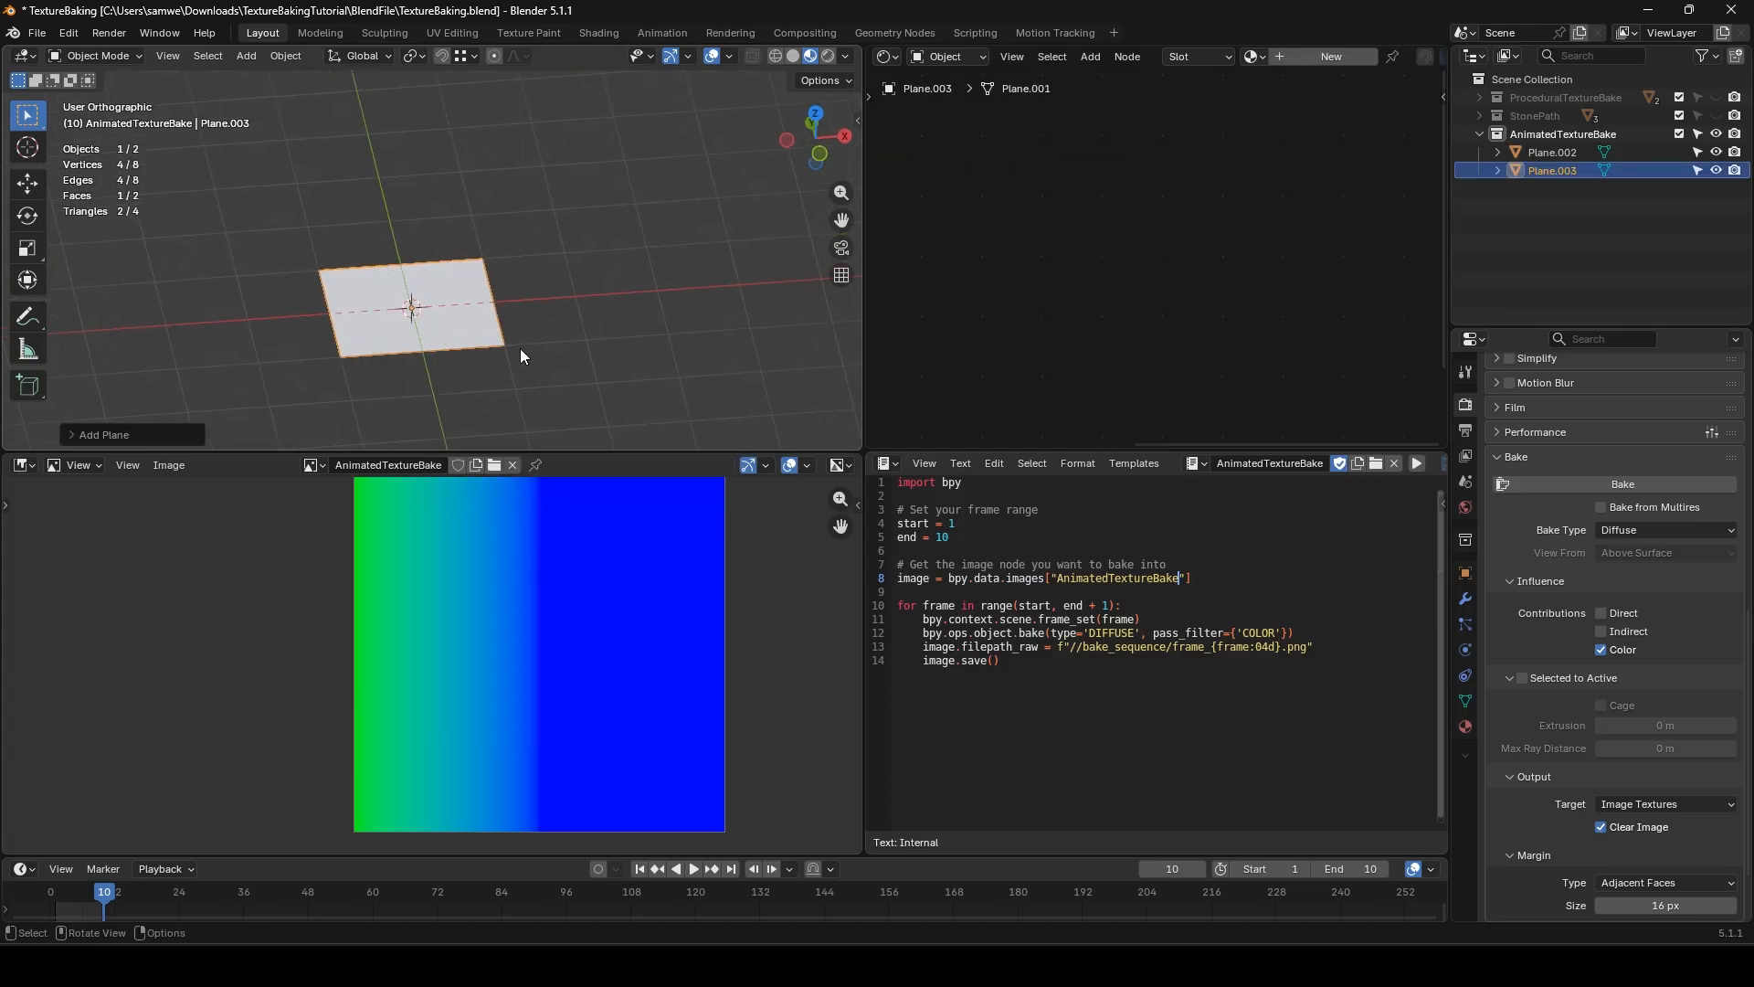
{"action": "key", "text": "x"}
{"action": "left_click", "coordinate": [590, 305]}
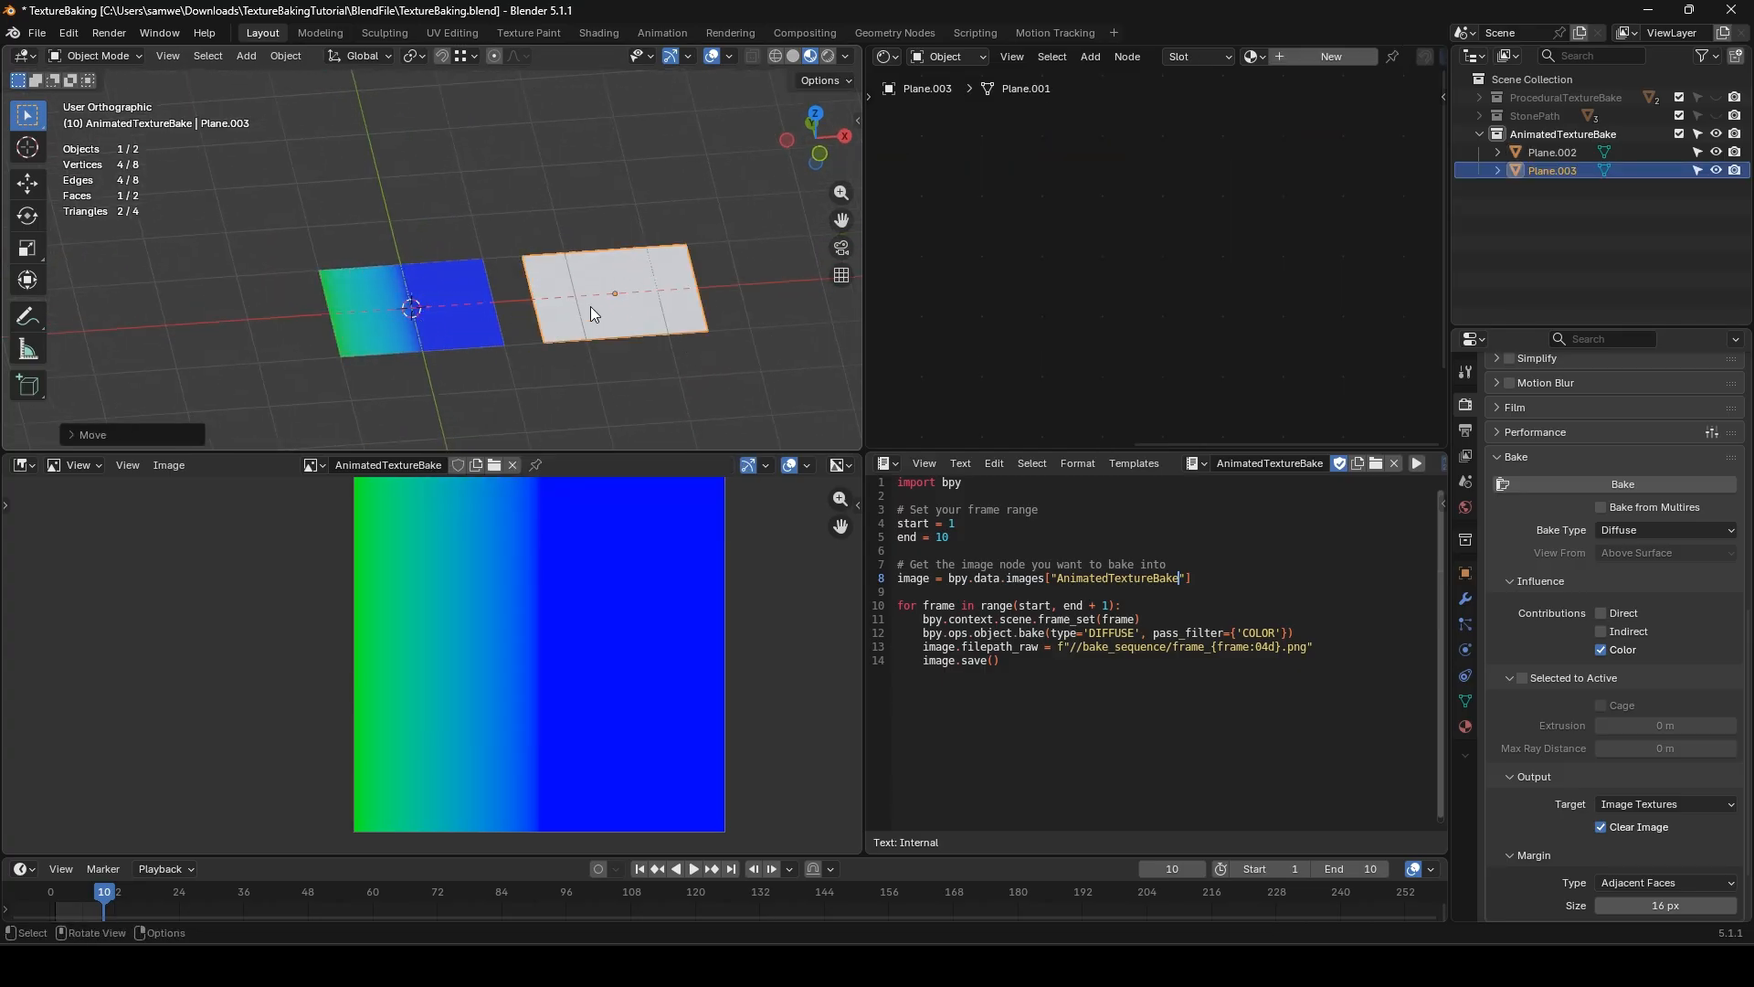
- Create a new material named AnimatedTextureBaked on the new plane
{"action": "left_click", "coordinate": [1316, 57]}
{"action": "left_click", "coordinate": [1308, 55]}
{"action": "type", "text": "Anima"}
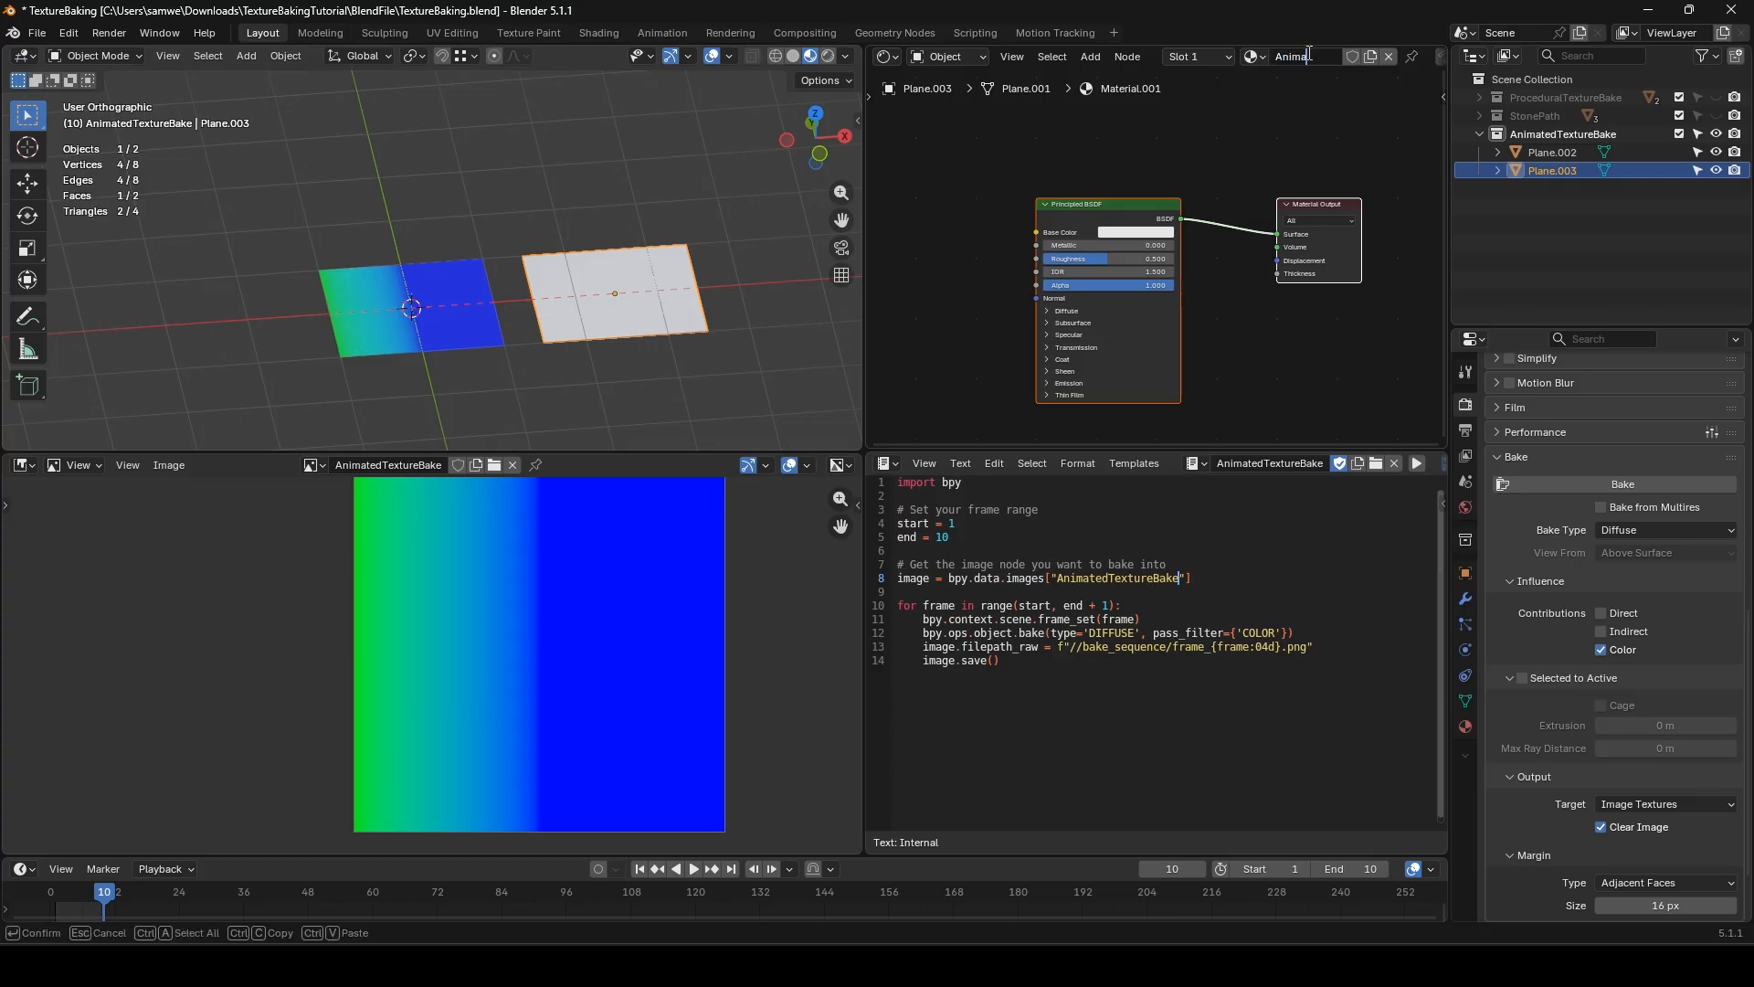
{"action": "type", "text": "tedTextureBaked"}
{"action": "key", "text": "Return"}
- Add an Image Texture node in front of the Principled BSDF of the AnimatedTextureBaked material
{"action": "middle_click_drag", "start_coordinate": [984, 331], "coordinate": [1209, 320]}
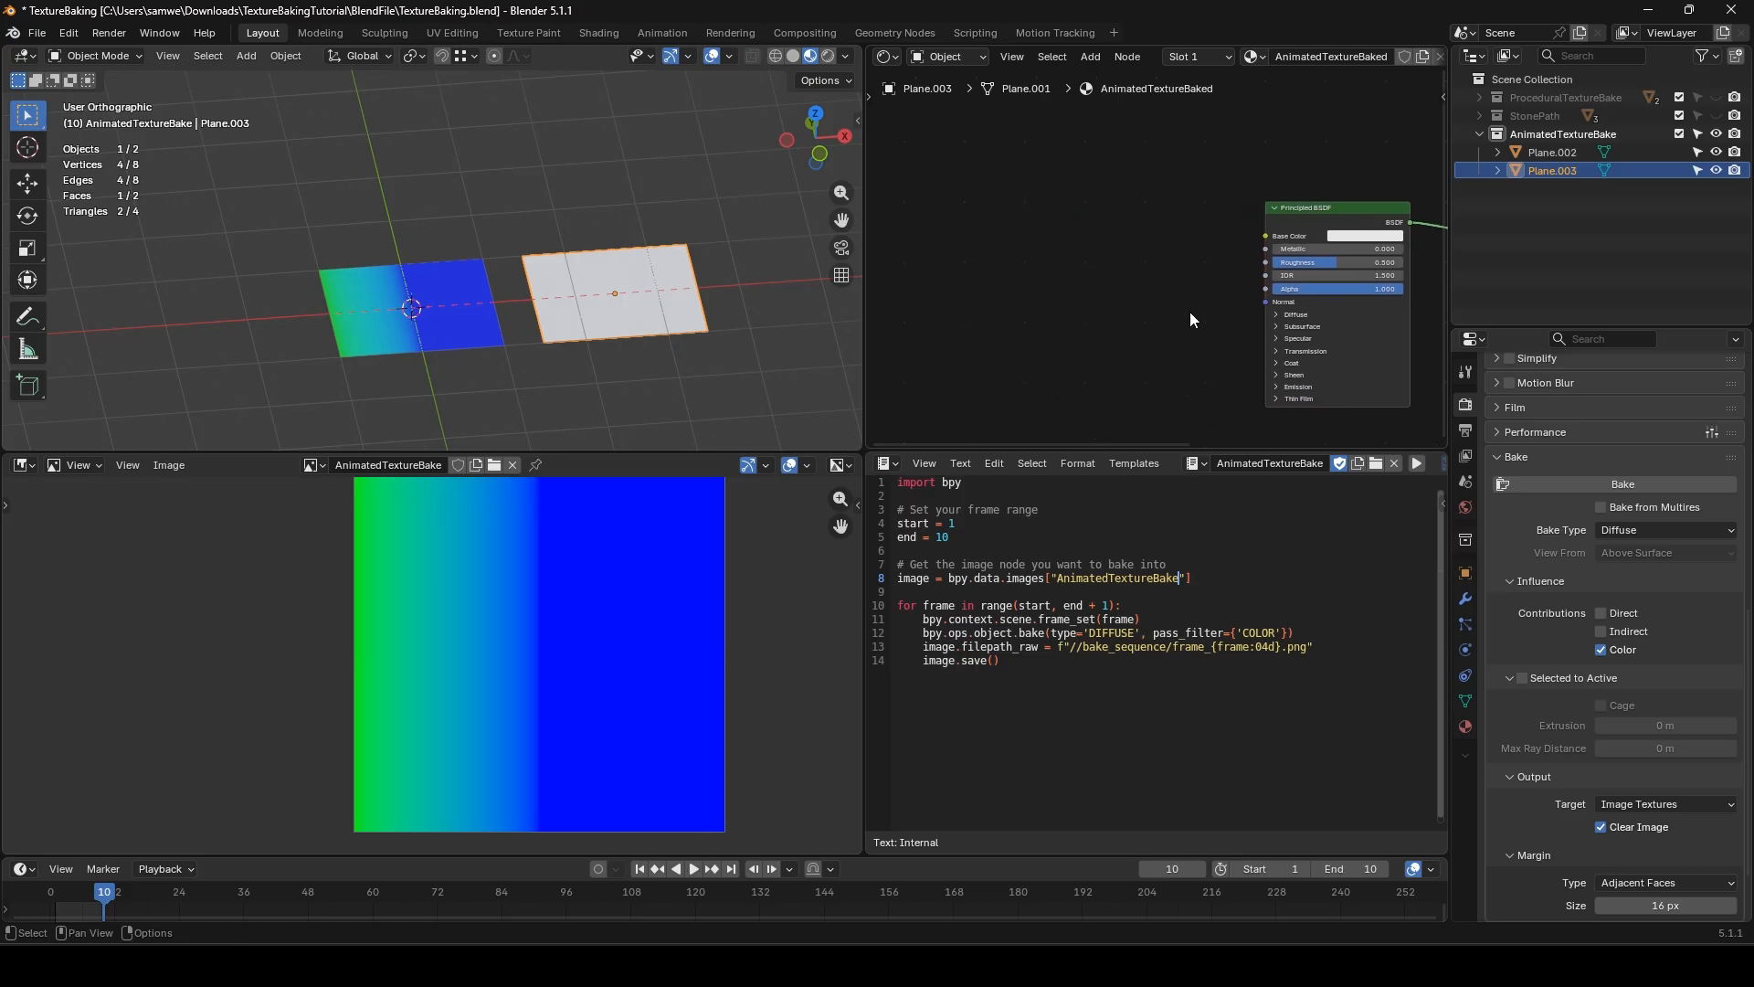
{"action": "key", "text": "shift+a"}
{"action": "type", "text": "image t"}
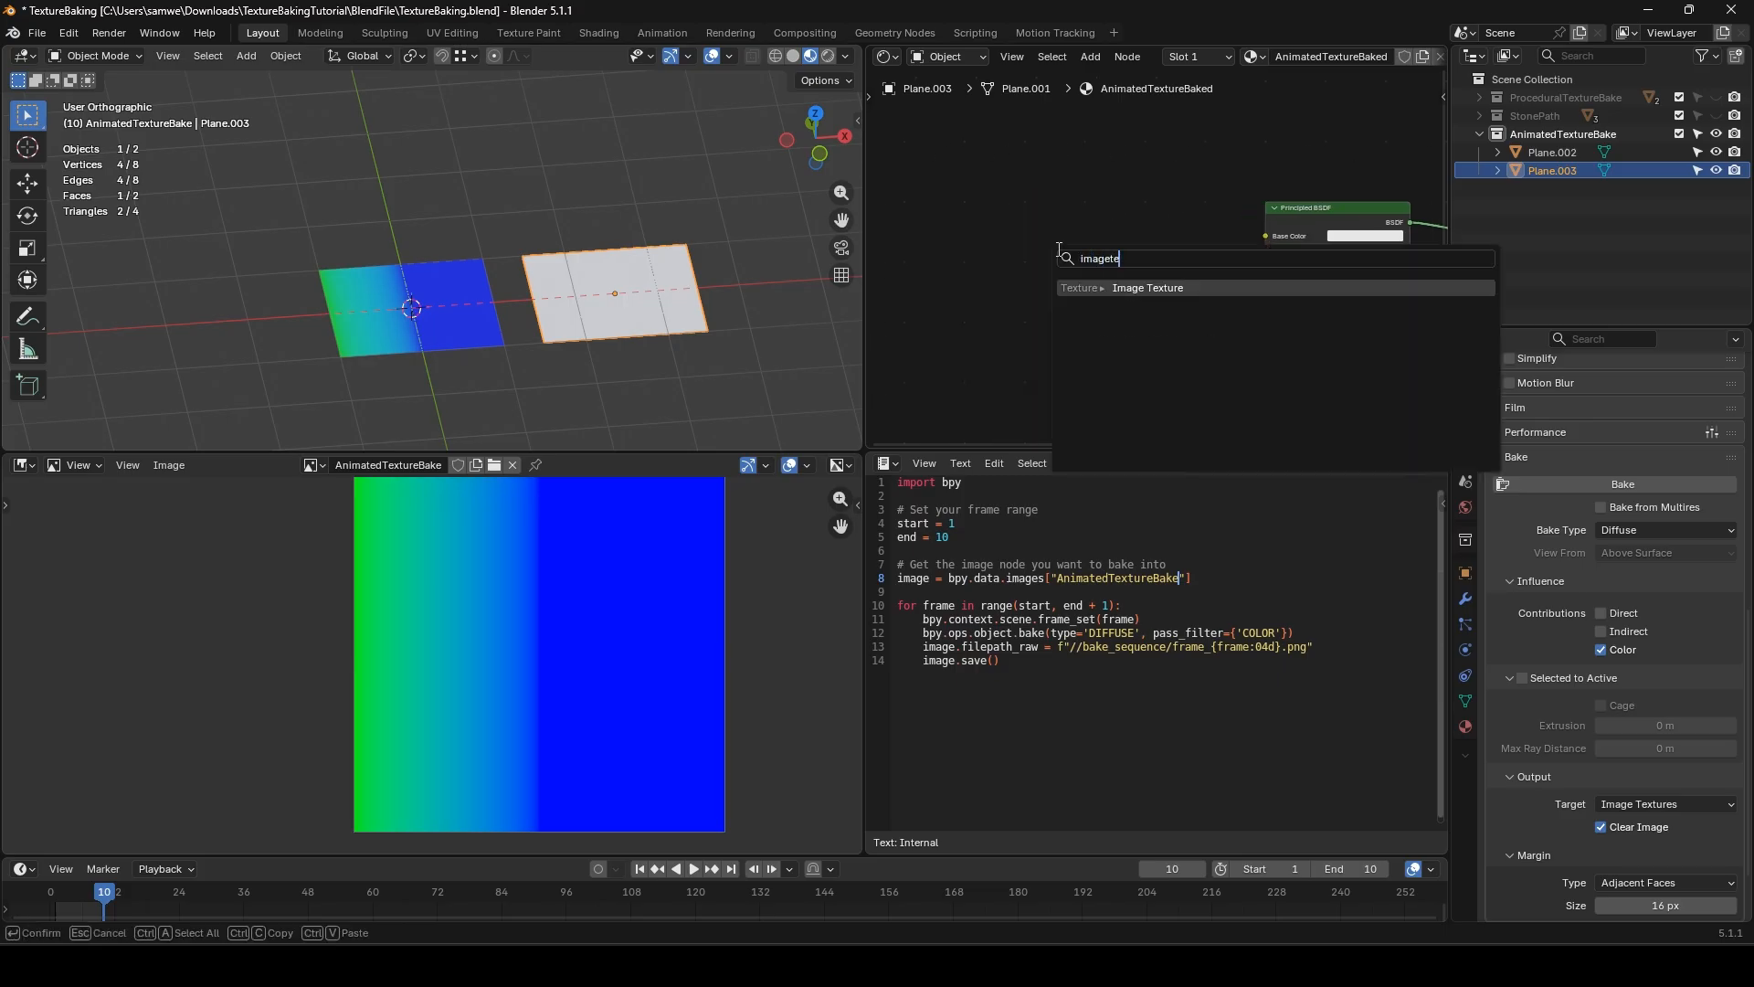
{"action": "key", "text": "Return"}
{"action": "left_click", "coordinate": [1002, 247]}
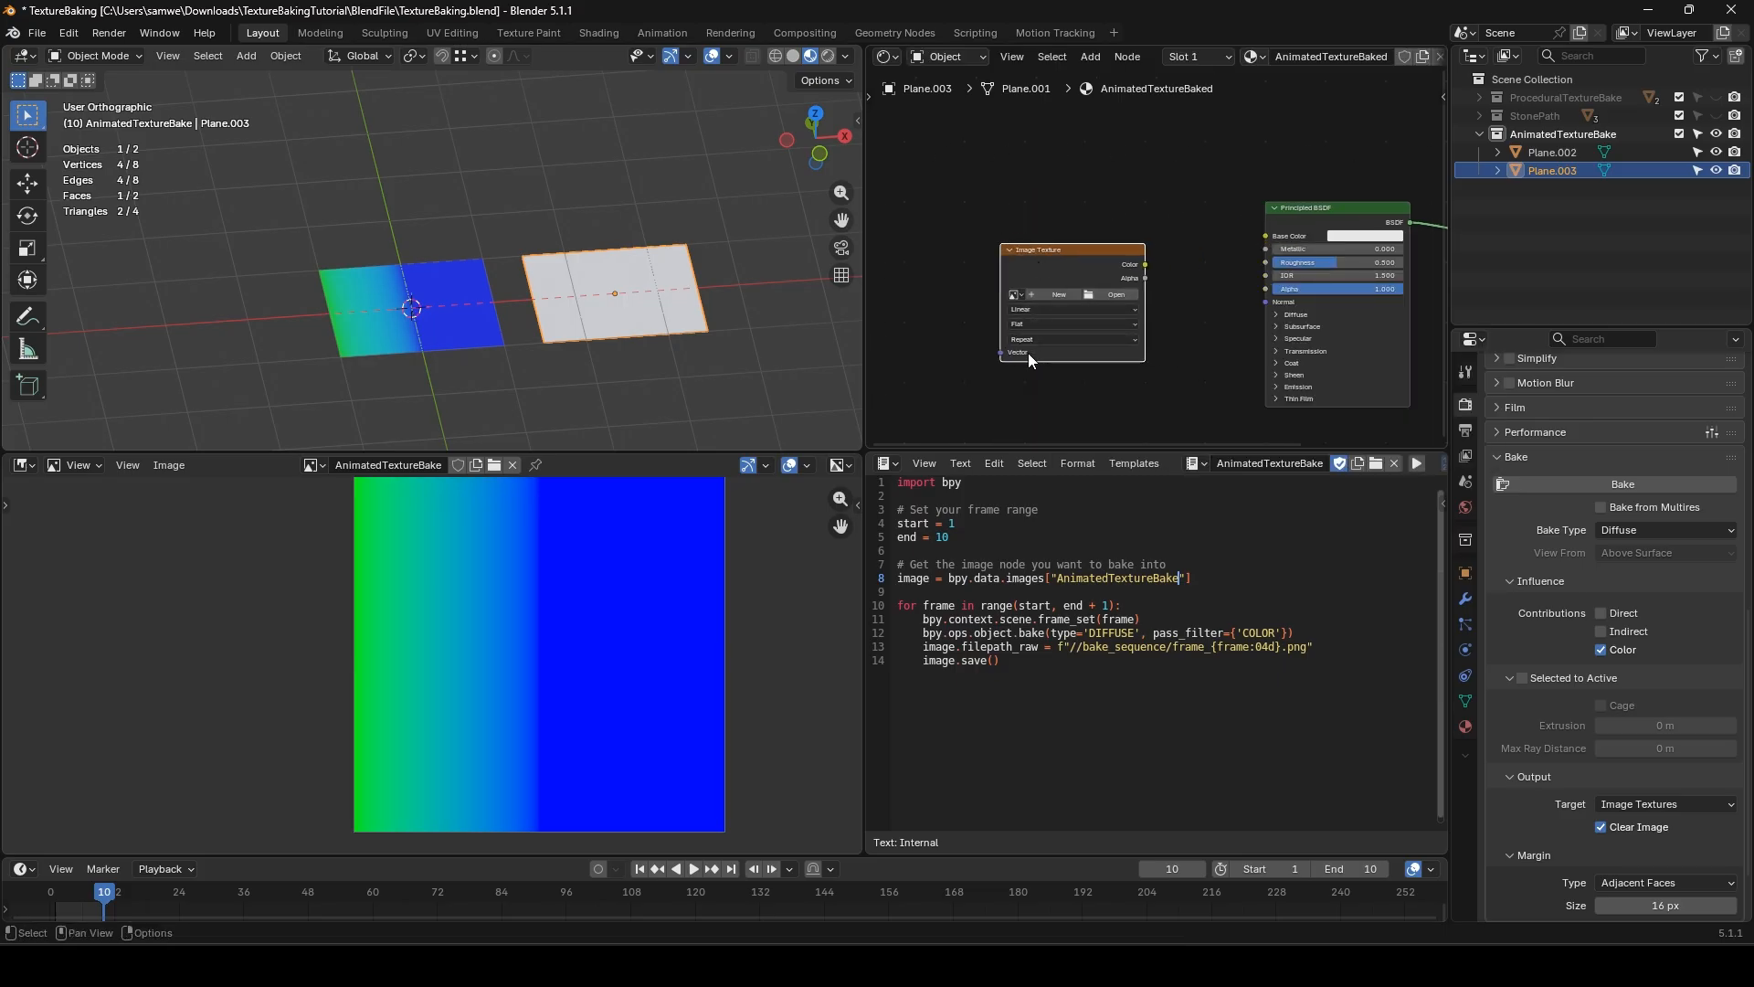
- Load all ten bake_sequence frames, sorted by name, as an image sequence and connect the node's Color to Base Color
{"action": "scroll", "coordinate": [1027, 356], "scroll_direction": "up", "scroll_amount": 1}
{"action": "left_click", "coordinate": [1104, 298]}
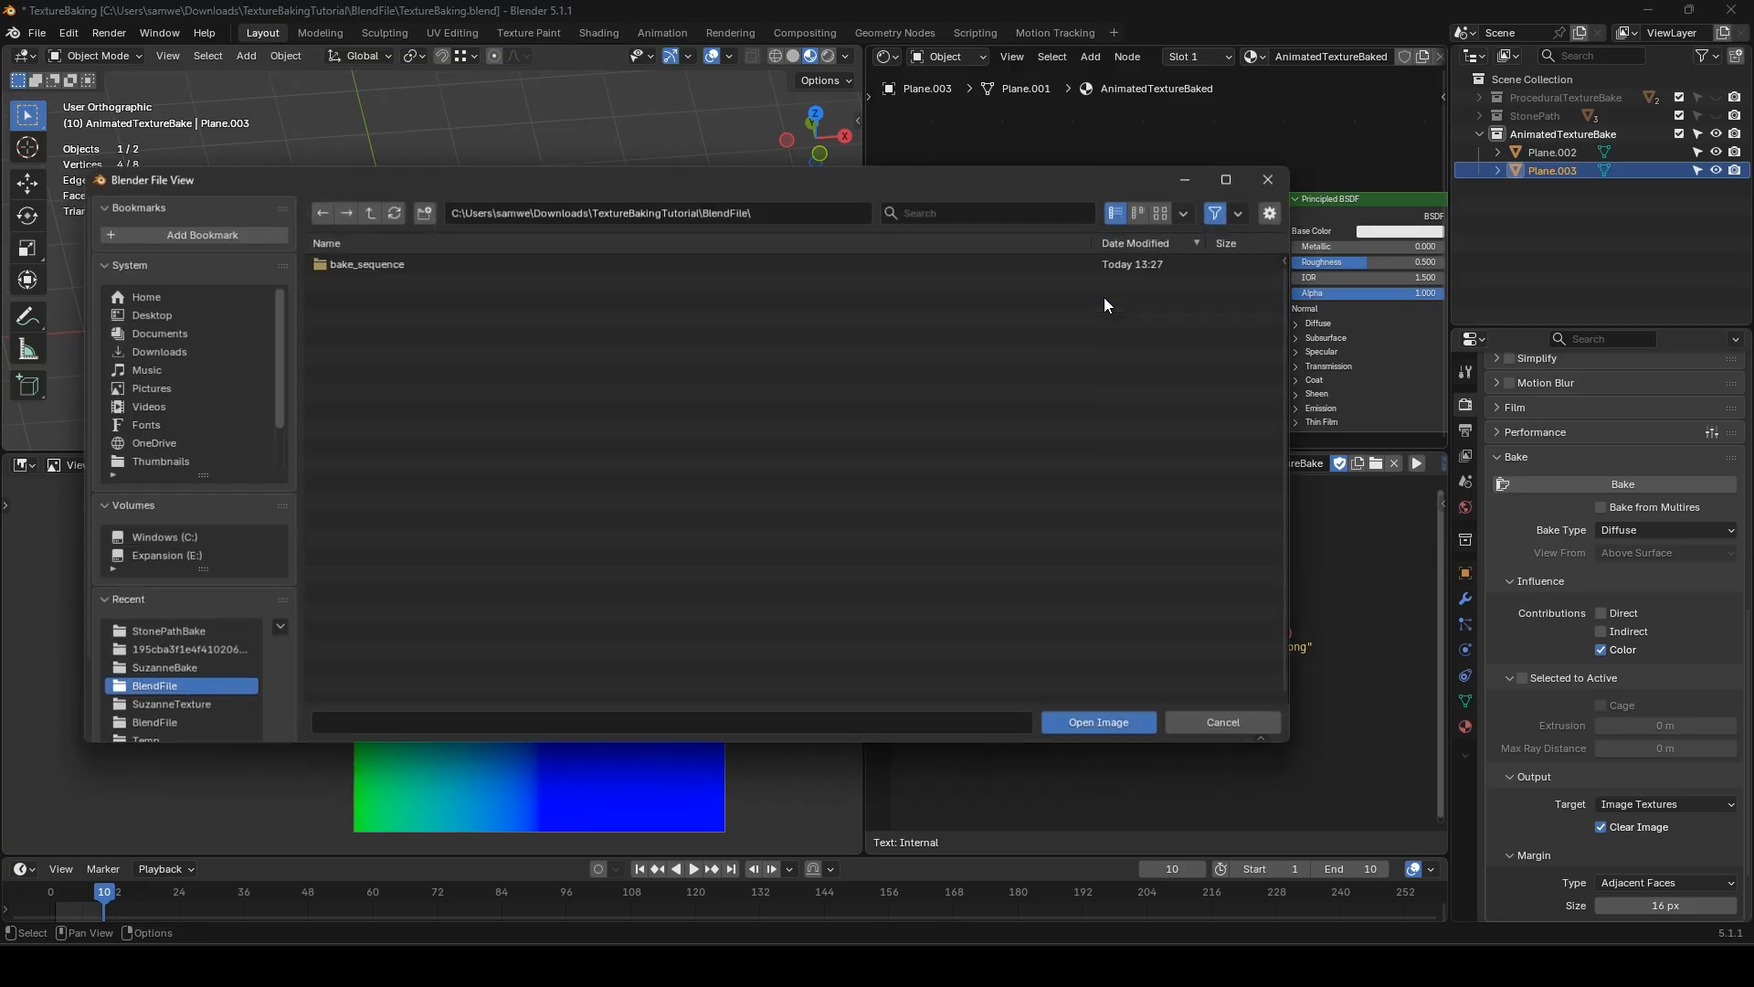
{"action": "double_click", "coordinate": [374, 261]}
{"action": "left_click", "coordinate": [890, 243]}
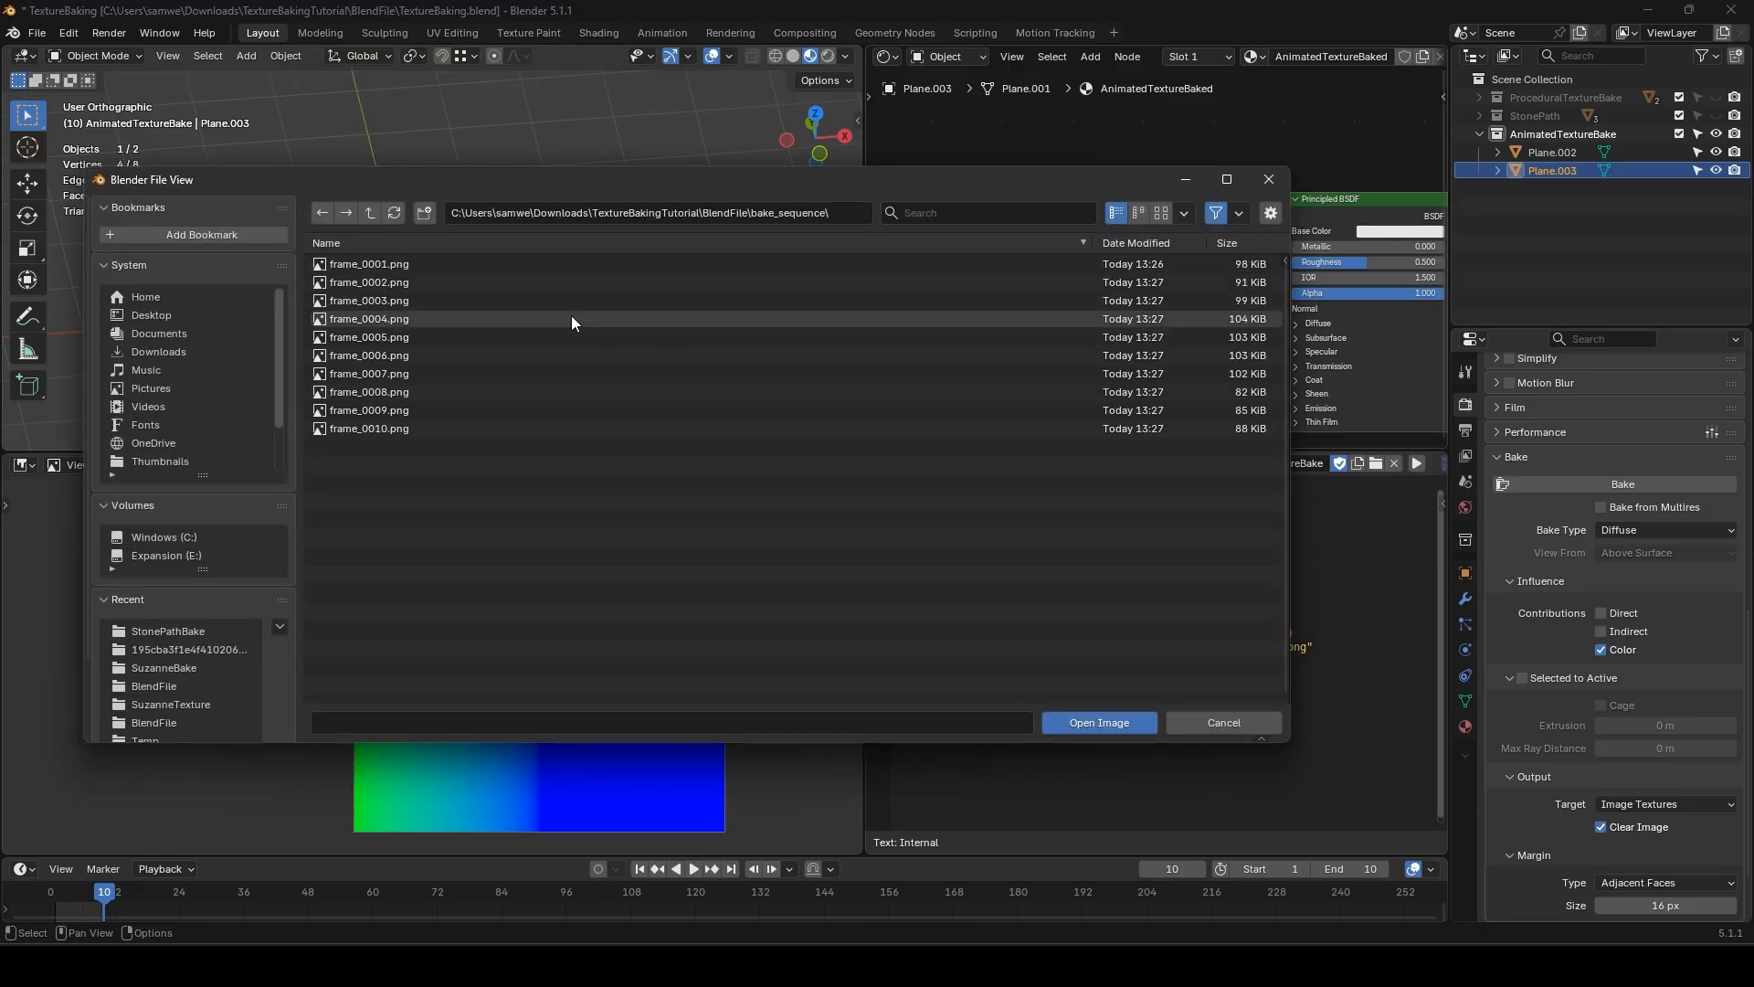
{"action": "key", "text": "a"}
{"action": "left_click", "coordinate": [1139, 719]}
{"action": "middle_click_drag", "start_coordinate": [1182, 387], "coordinate": [1180, 299]}
{"action": "left_click_drag", "start_coordinate": [1142, 176], "coordinate": [1283, 142]}
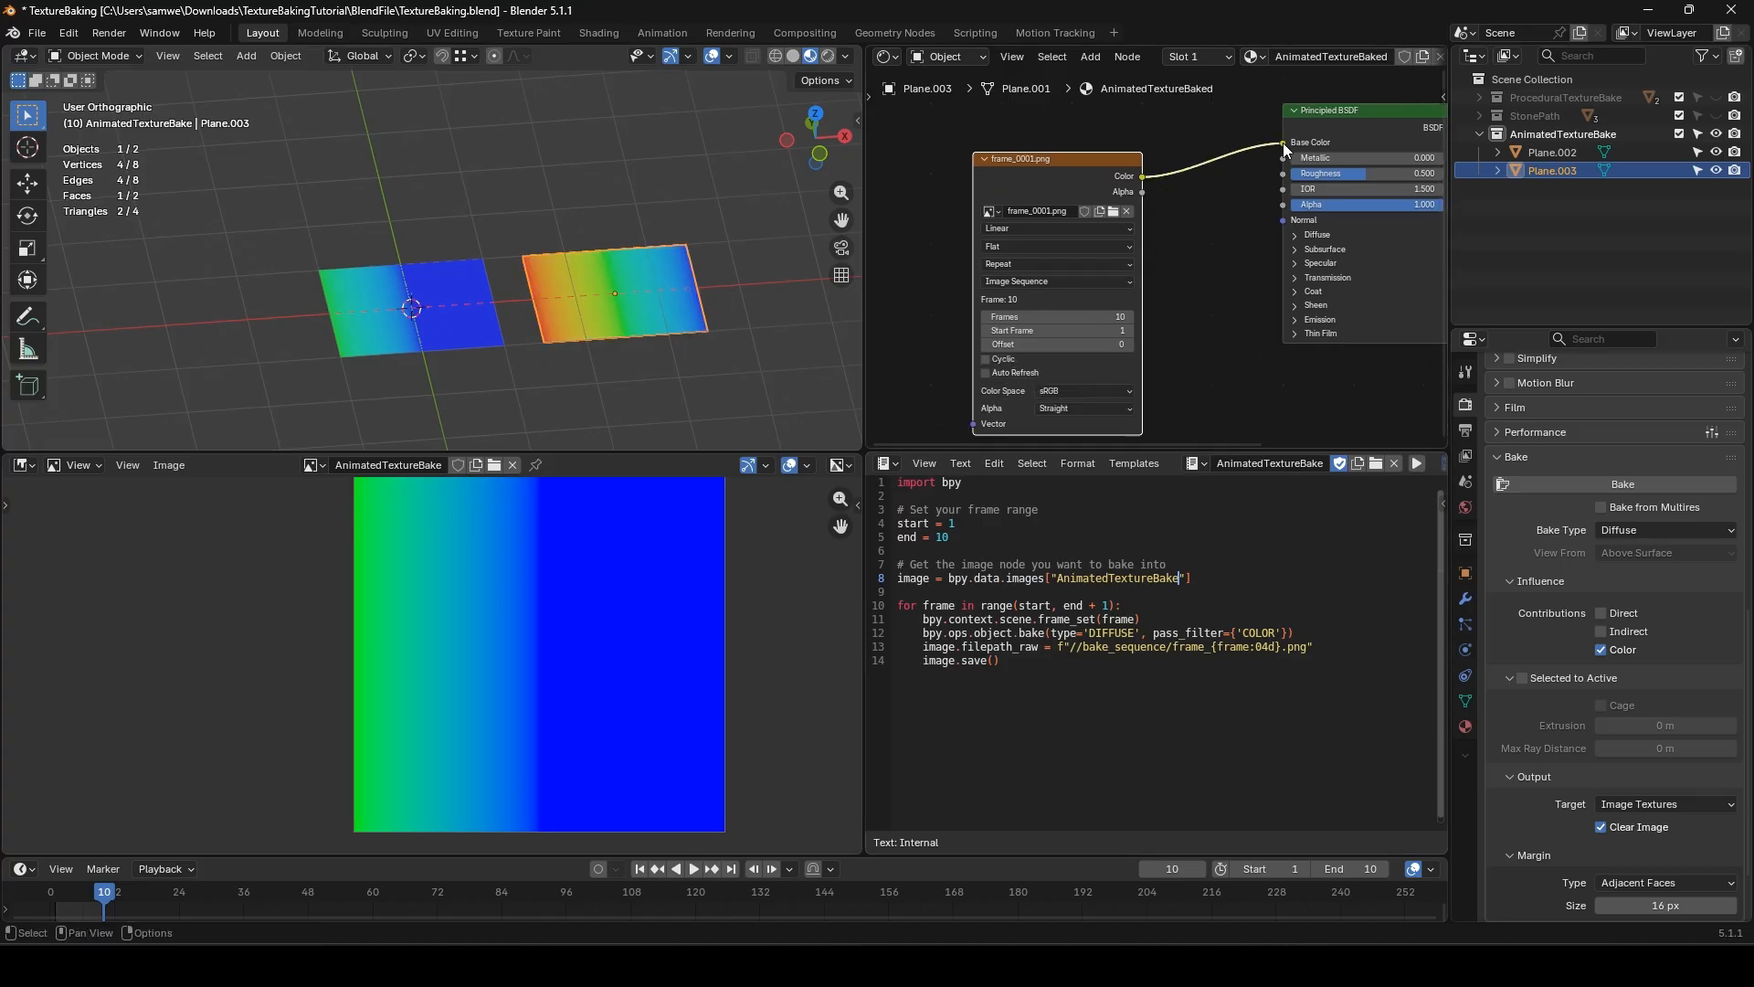
- Enable Cyclic and Auto Refresh for the image sequence in the Image Texture node
{"action": "scroll", "coordinate": [1016, 331], "scroll_direction": "up", "scroll_amount": 1}
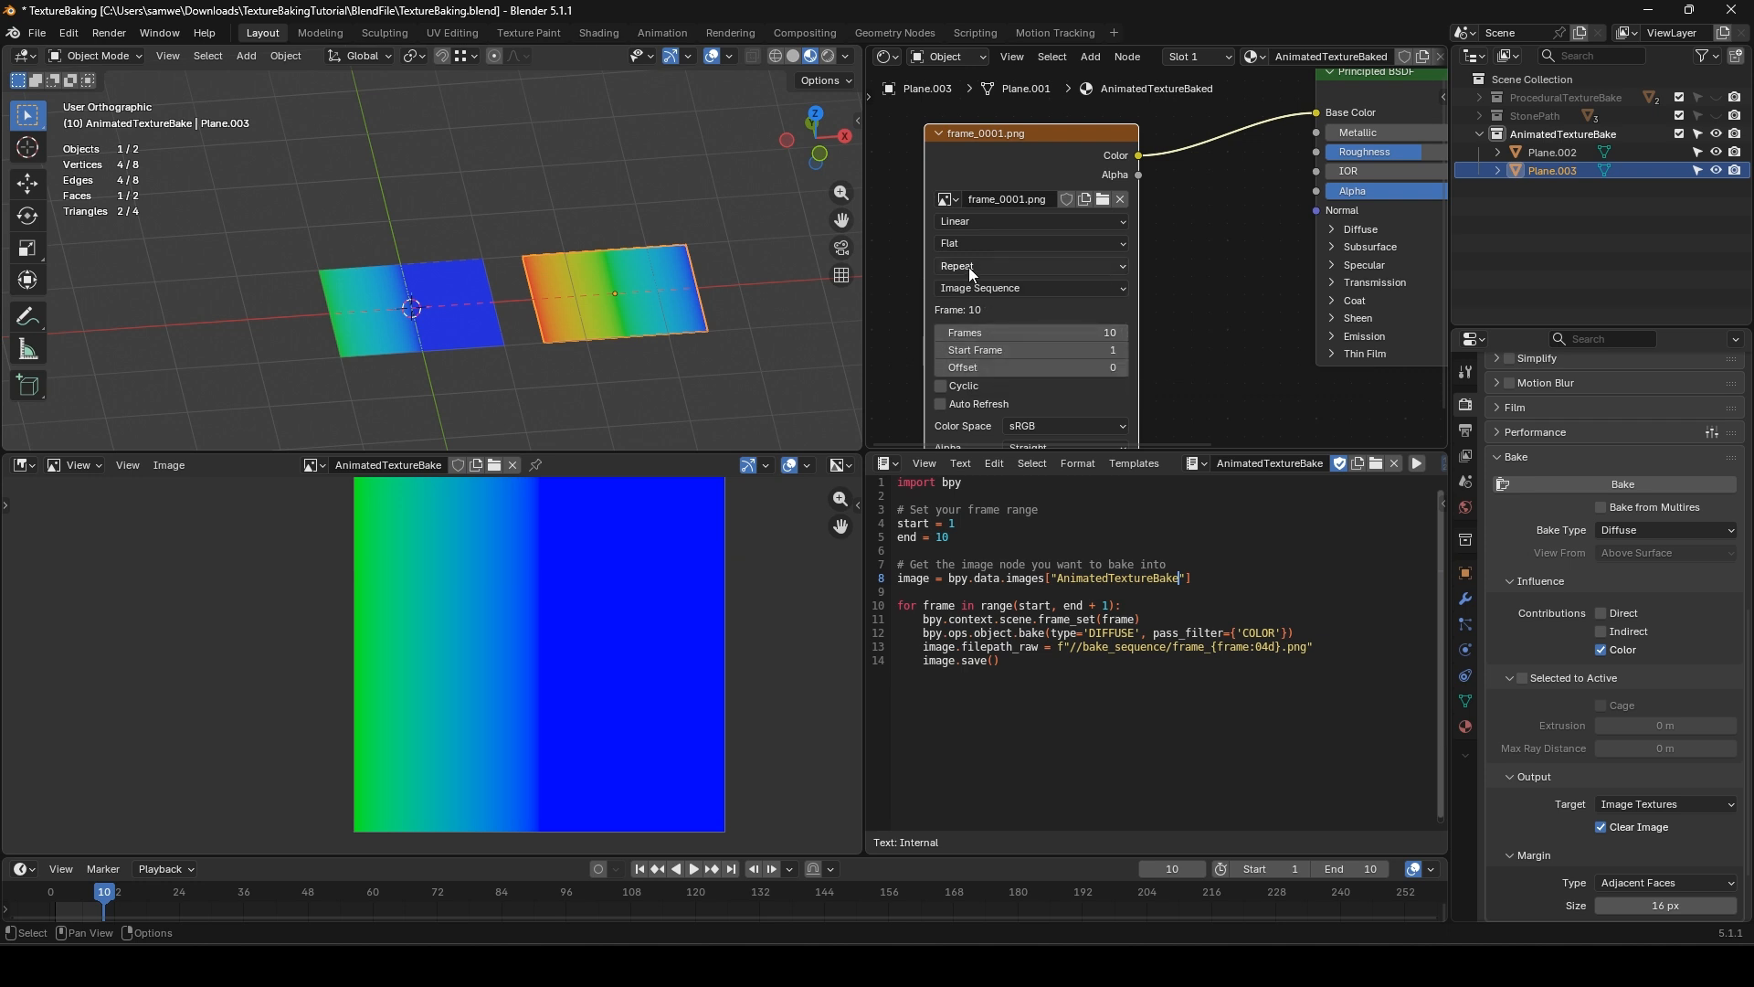
{"action": "scroll", "coordinate": [1136, 376], "scroll_direction": "down", "scroll_amount": 1}
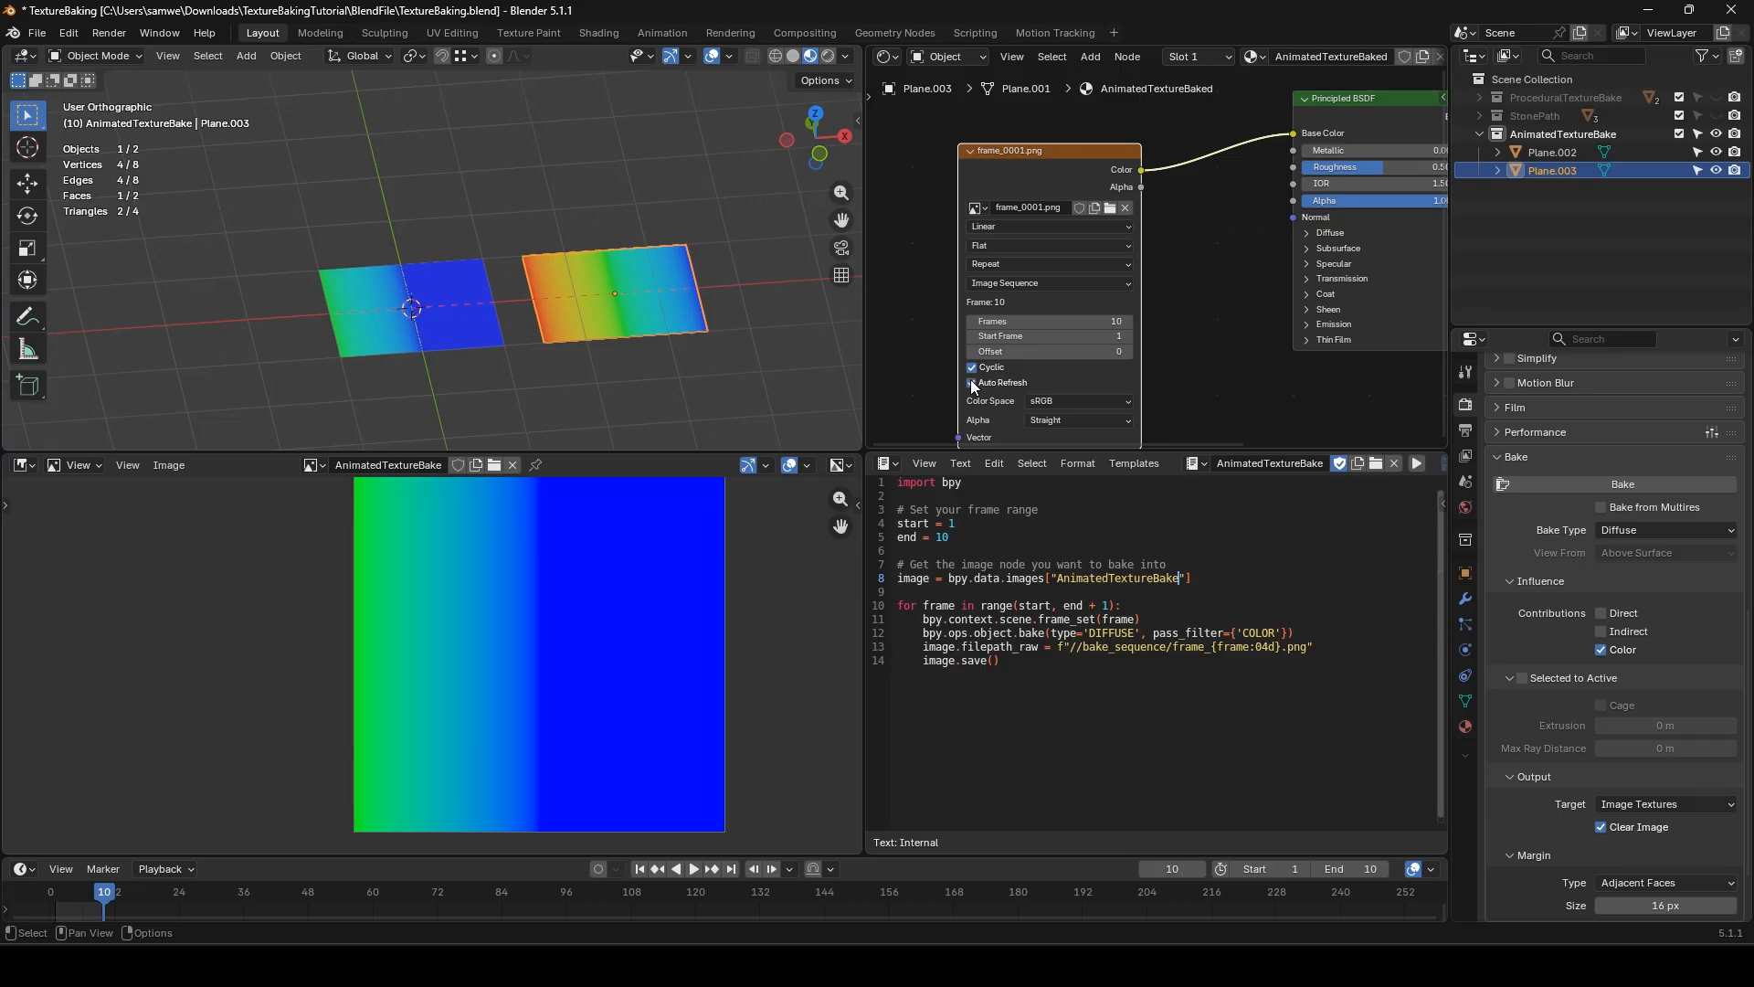
{"action": "middle_click_drag", "start_coordinate": [1211, 382], "coordinate": [1224, 314]}
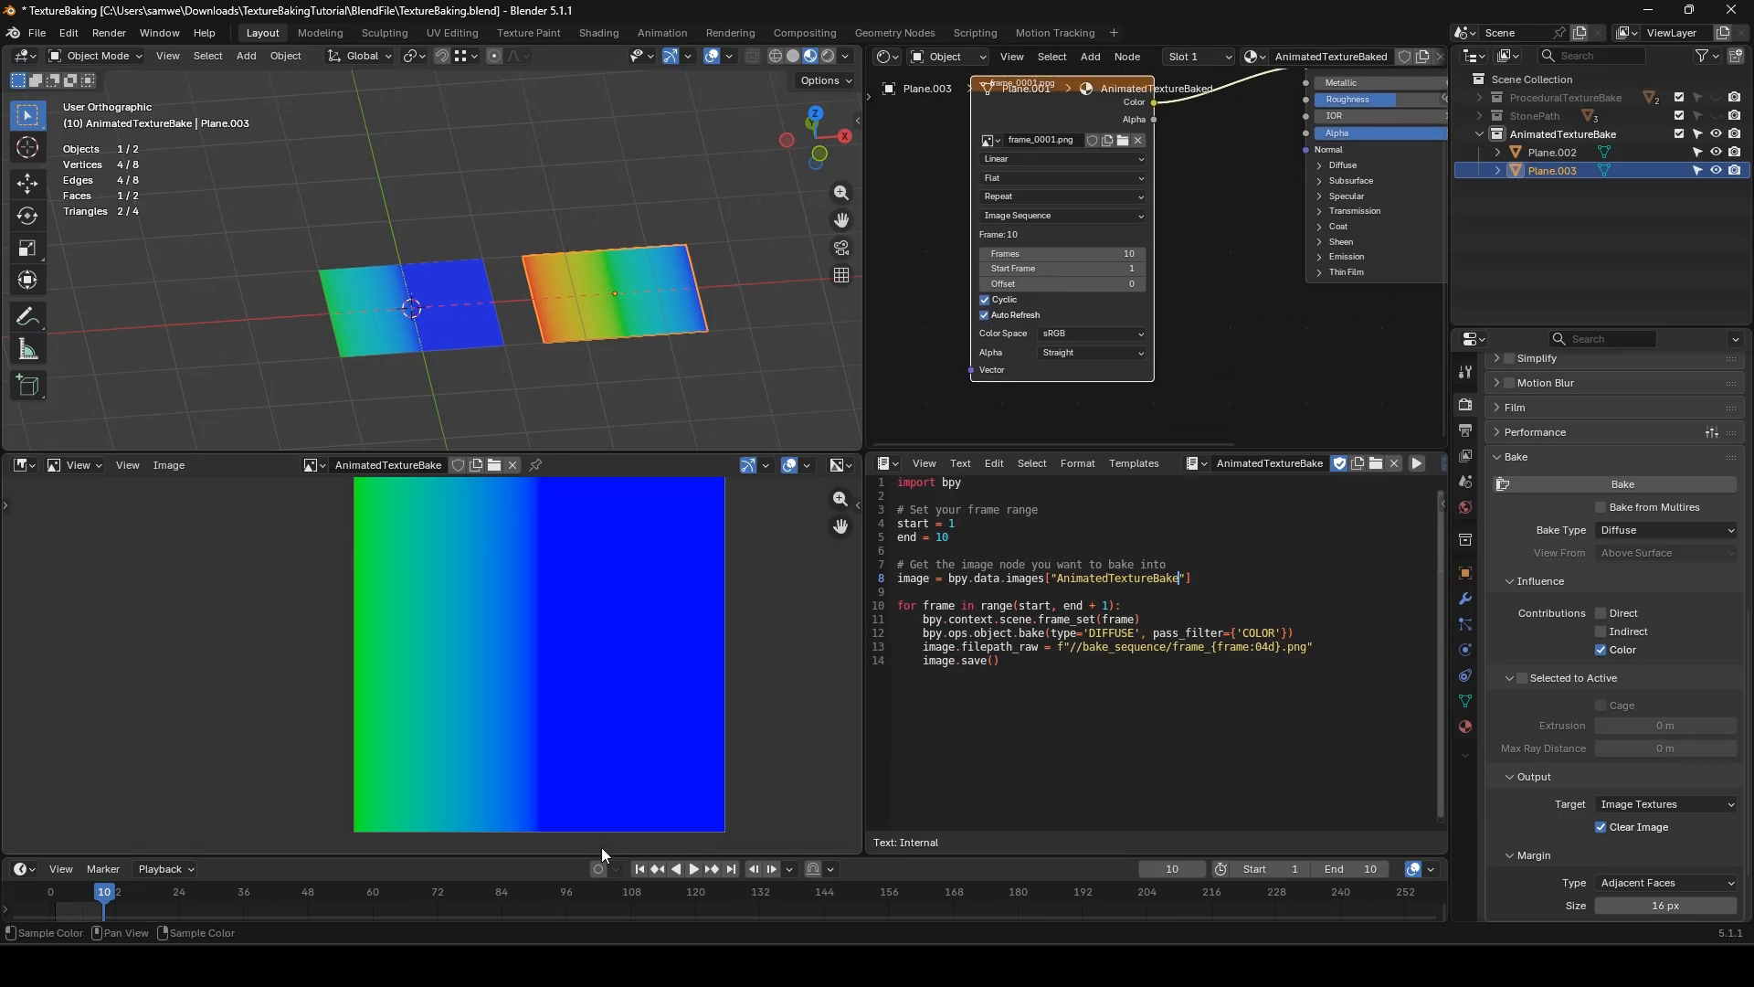
- Play the animation briefly to compare both planes, stop it, and advance to frame 3
{"action": "left_click", "coordinate": [693, 869]}
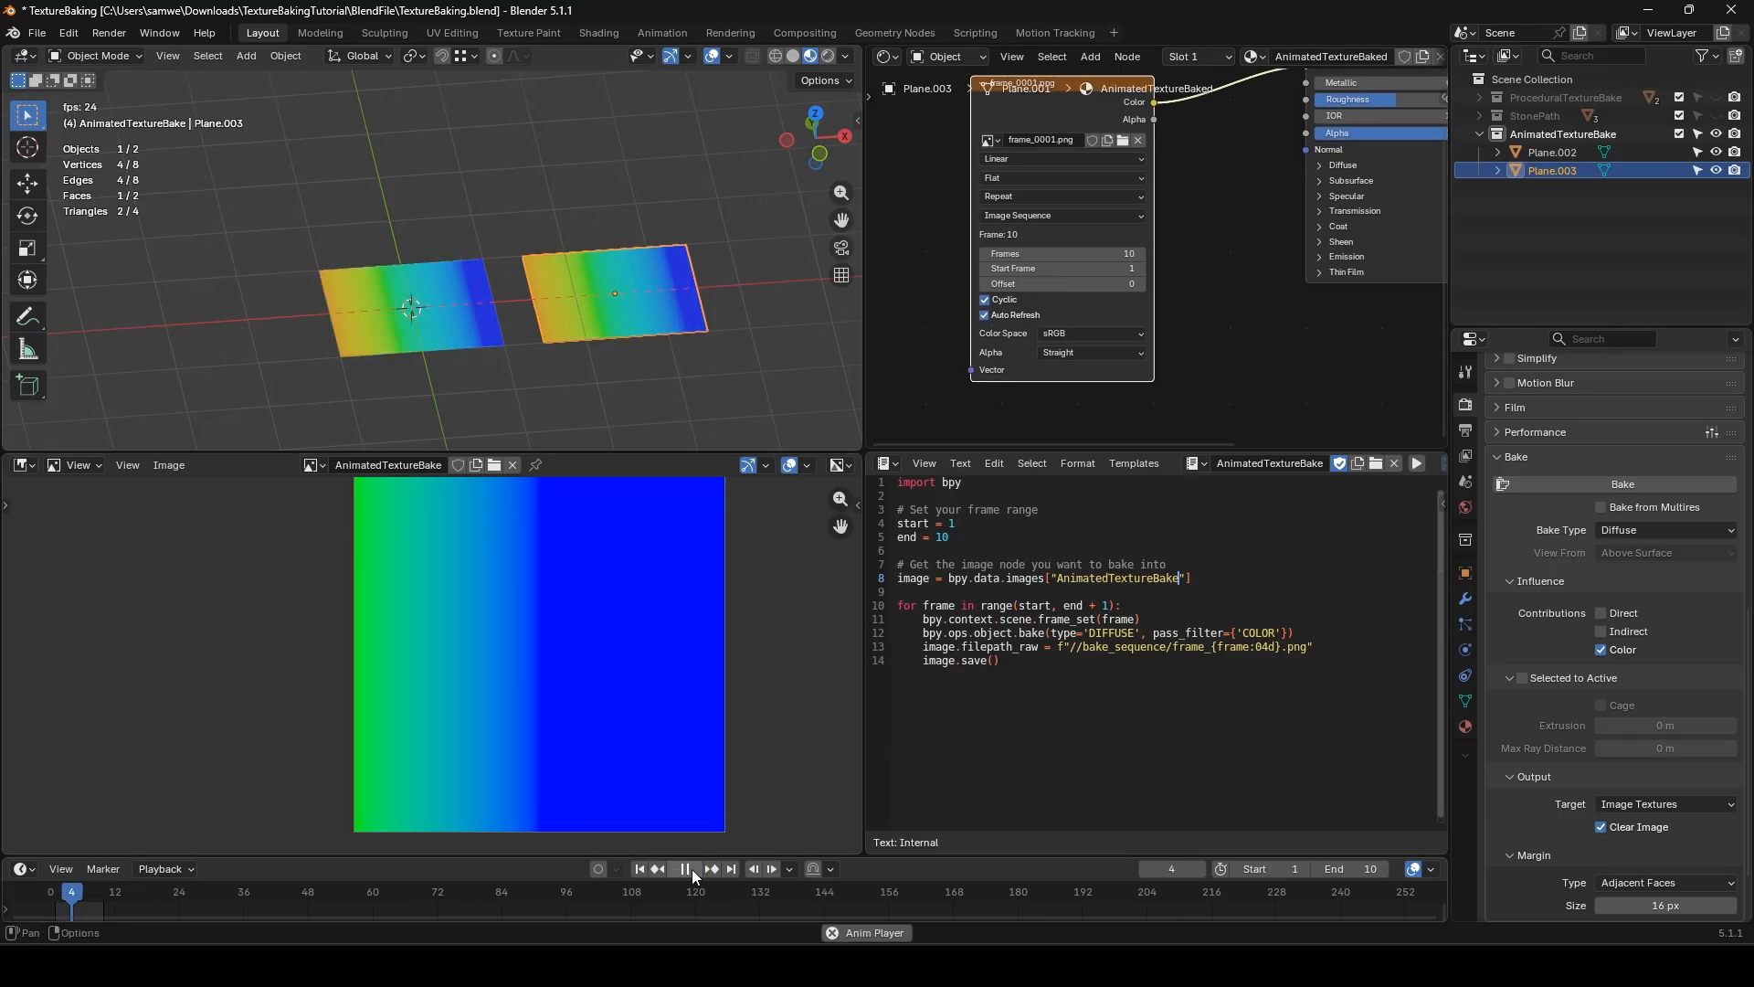
{"action": "left_click", "coordinate": [692, 869]}
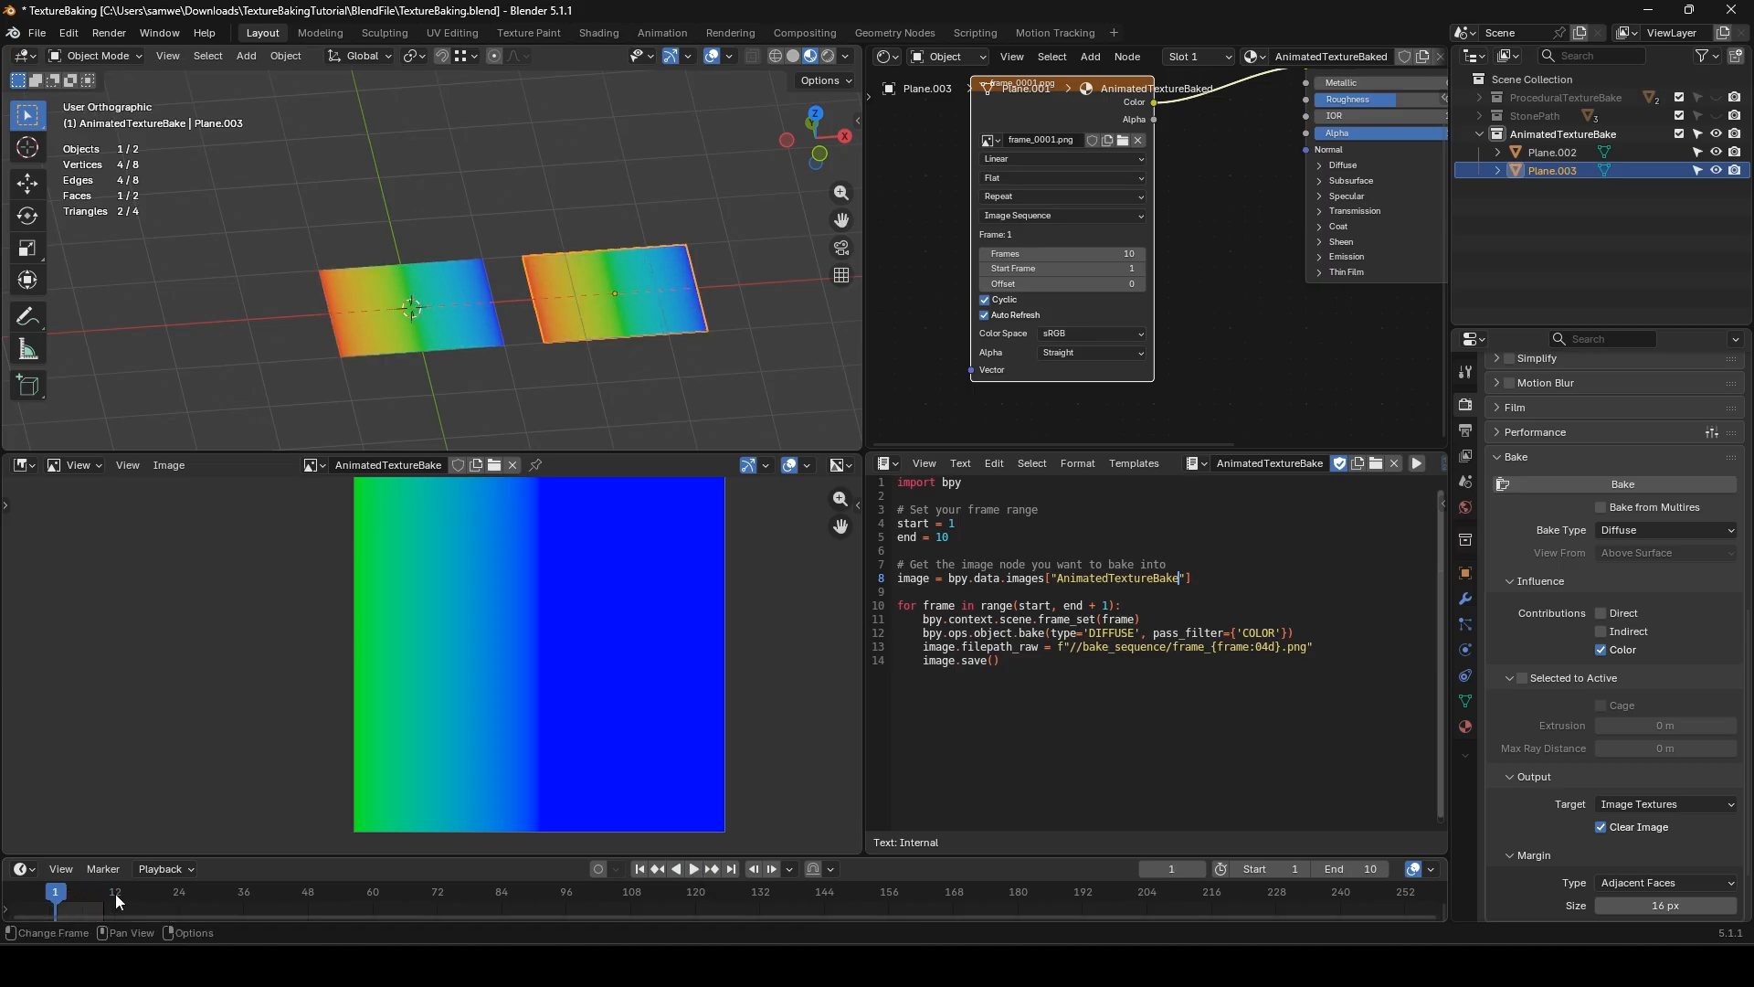
{"action": "key", "text": "Right"}
{"action": "key", "text": "Right"}
- Move the baked plane in line with the original gradient plane and snap it edge to edge along Y
{"action": "left_click_drag", "start_coordinate": [672, 299], "coordinate": [472, 292]}
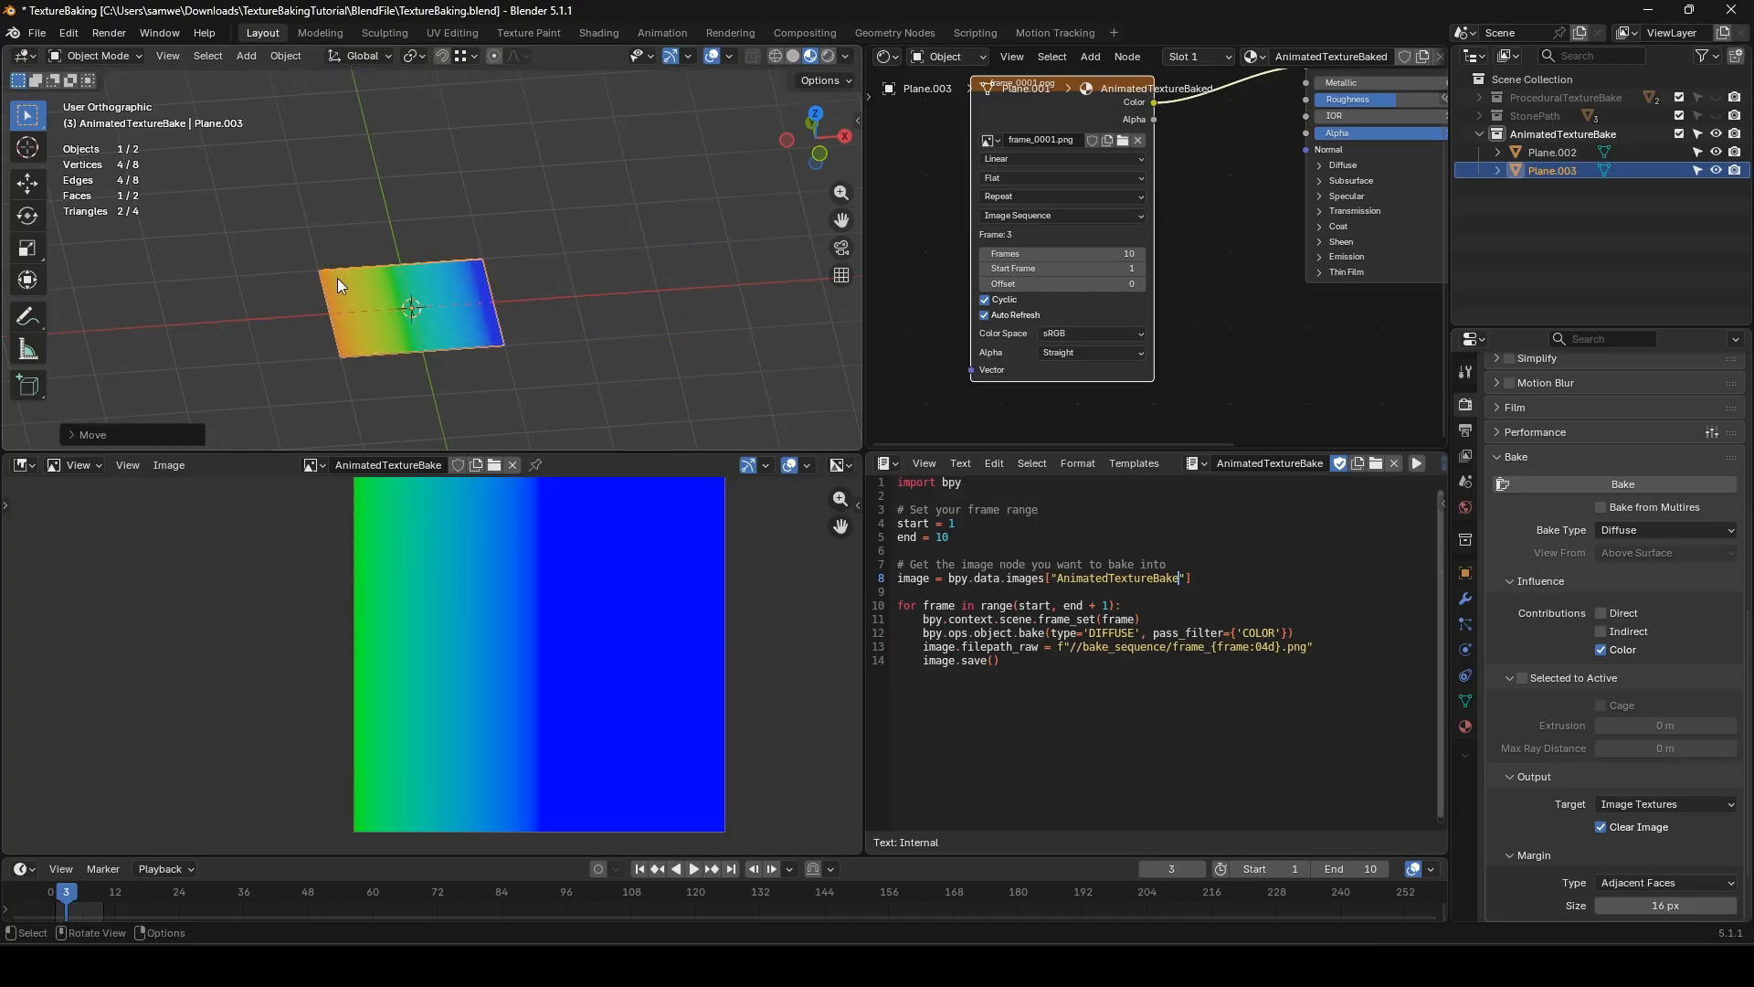
{"action": "key", "text": "g"}
{"action": "key", "text": "y"}
{"action": "left_click", "coordinate": [411, 195]}
{"action": "key", "text": "g"}
{"action": "key", "text": "y"}
{"action": "left_click", "coordinate": [488, 265], "text": "ctrl"}
- From the top view, step frame by frame up to frame 10 to compare the baked and original gradients
{"action": "key", "text": "KP_7"}
{"action": "middle_click_drag", "start_coordinate": [595, 308], "coordinate": [594, 385], "text": "shift"}
{"action": "left_click", "coordinate": [586, 355]}
{"action": "key", "text": "Right"}
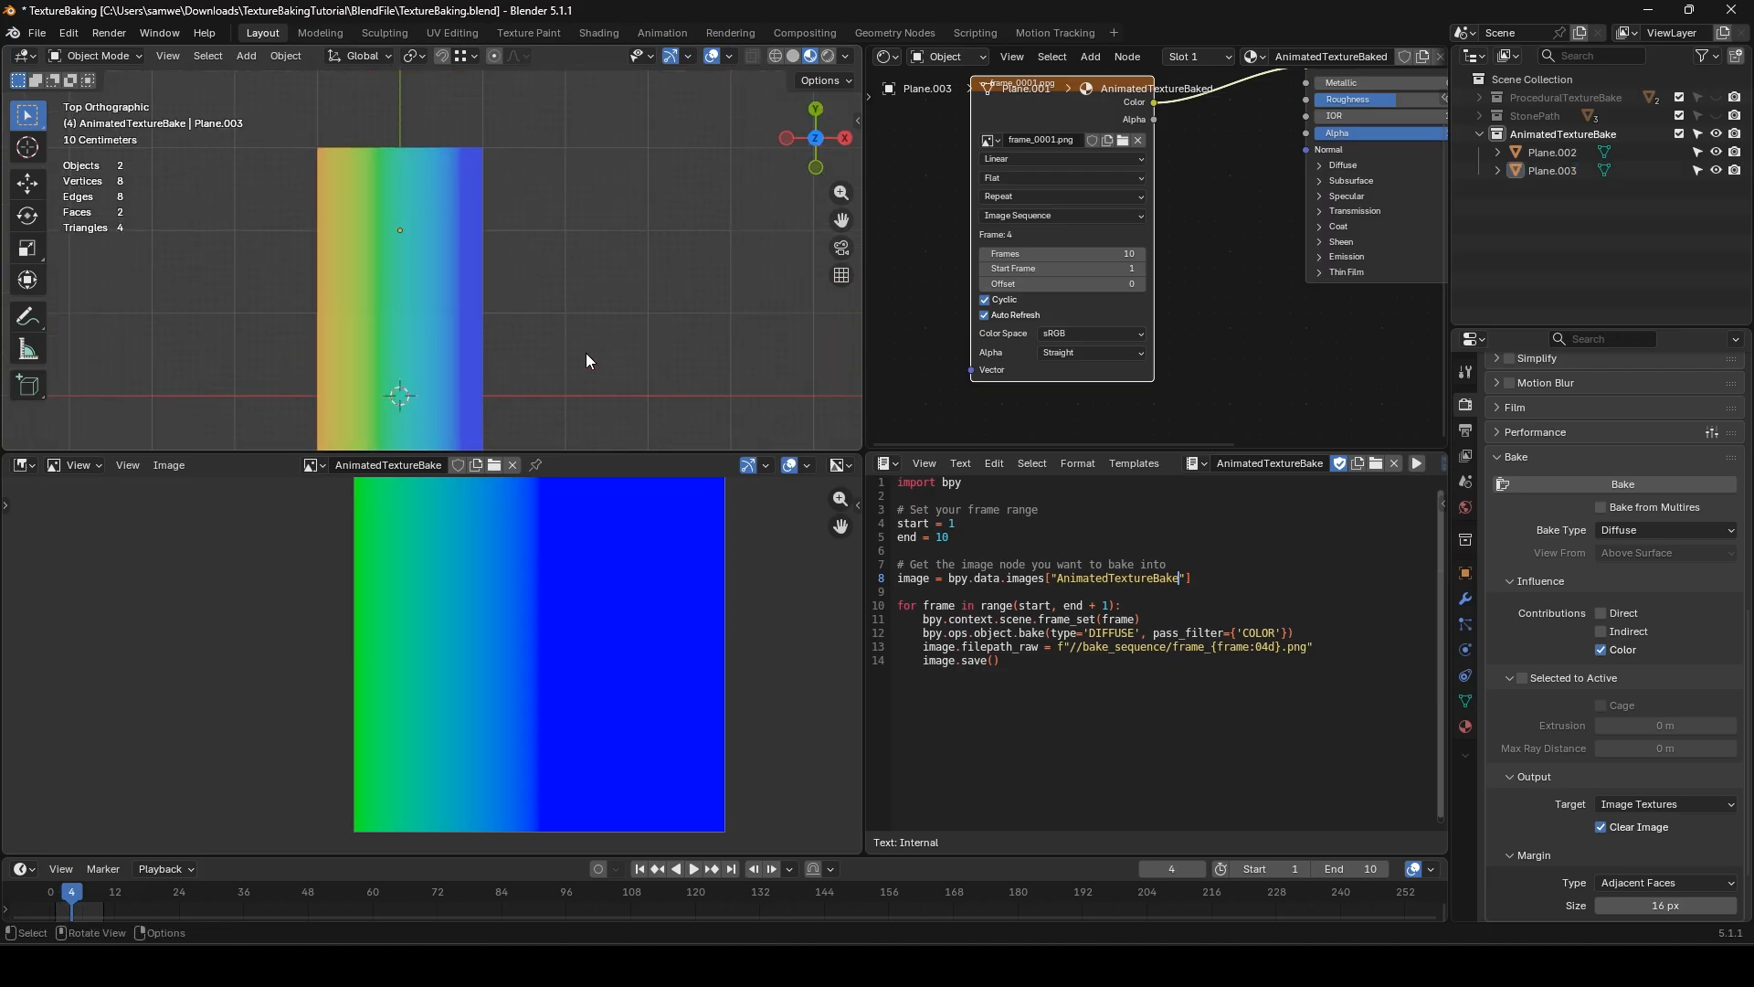
{"action": "key", "text": "Right"}
{"action": "key", "text": "Right"}
{"action": "key", "text": "Right"}
{"action": "key", "text": "Right"}
{"action": "key", "text": "Right"}
{"action": "key", "text": "Right"}
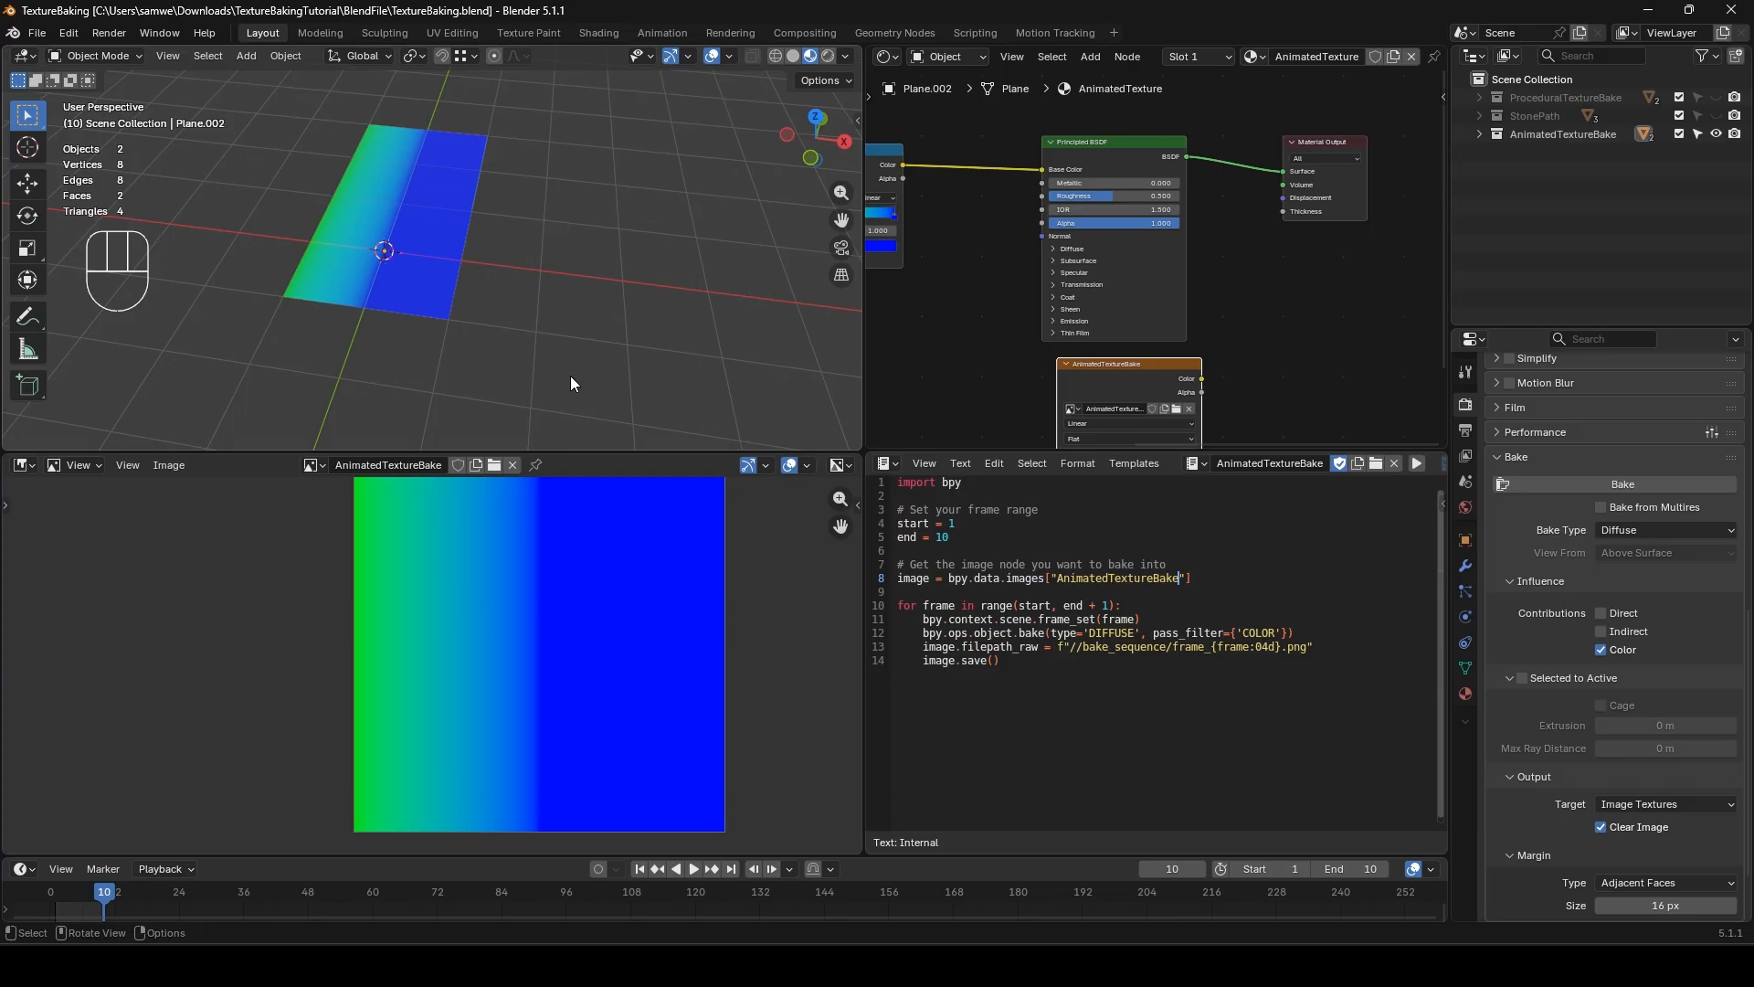
- Return to frame 1 and hide the AnimatedTextureBake collection in the viewport
{"action": "left_click", "coordinate": [639, 869]}
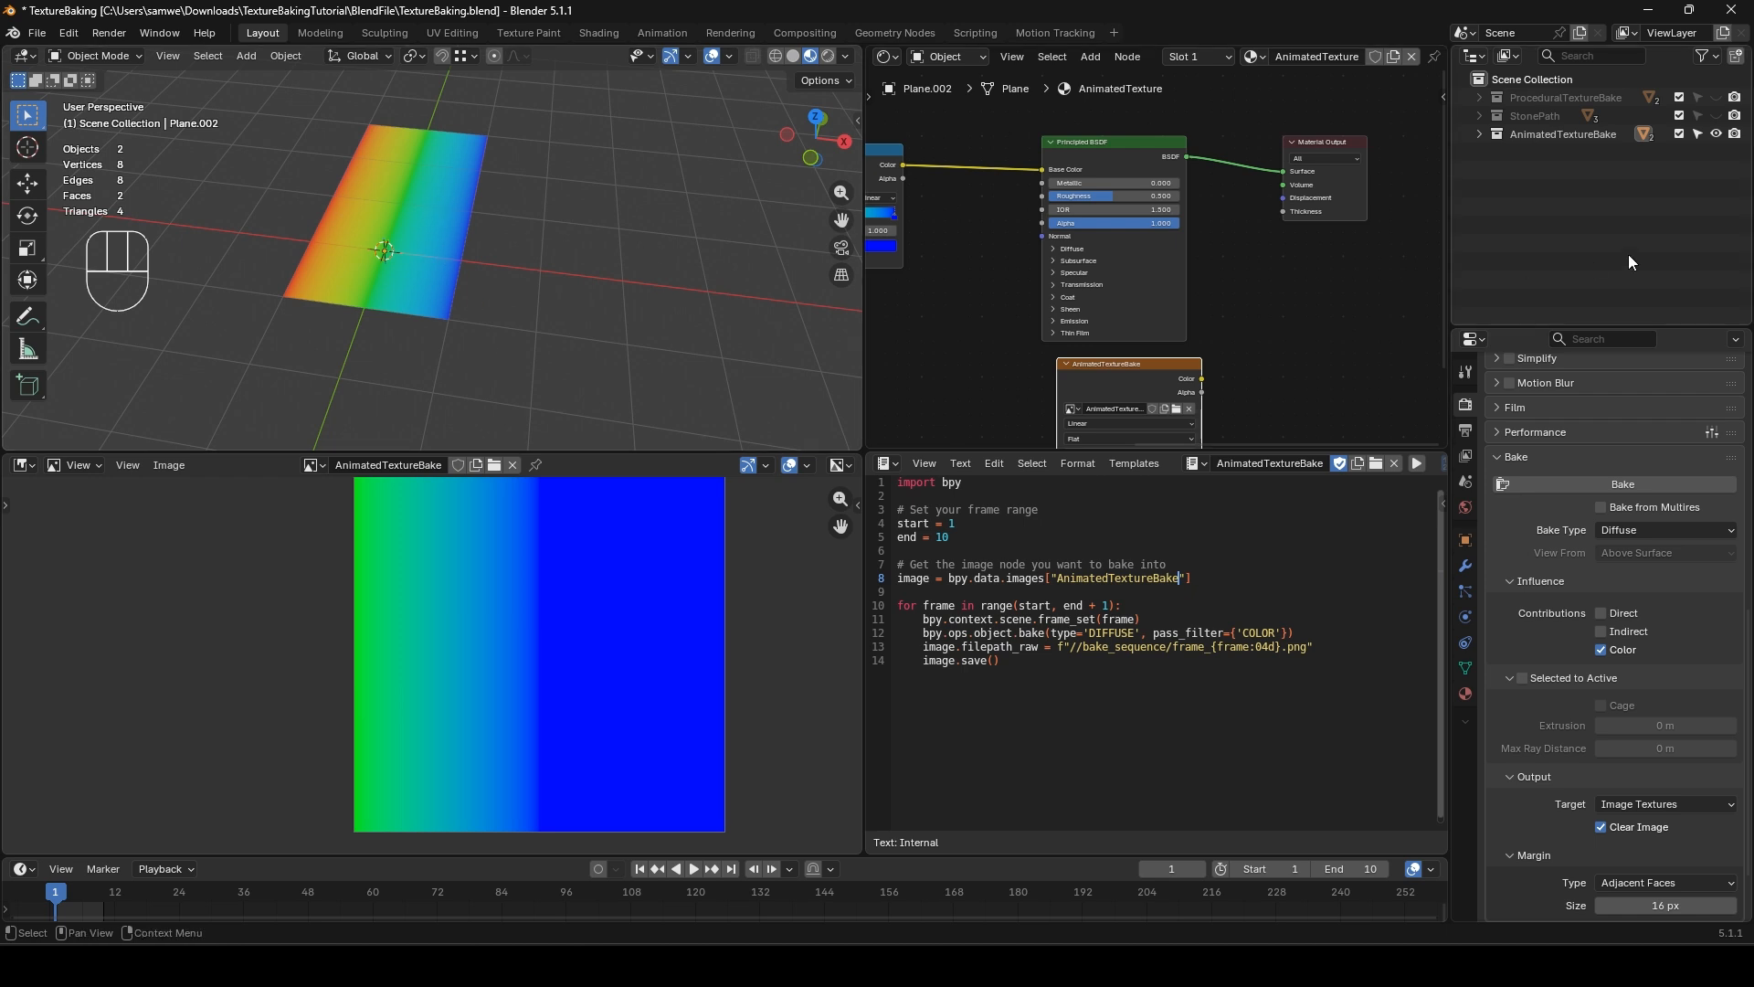
{"action": "left_click", "coordinate": [1715, 133]}
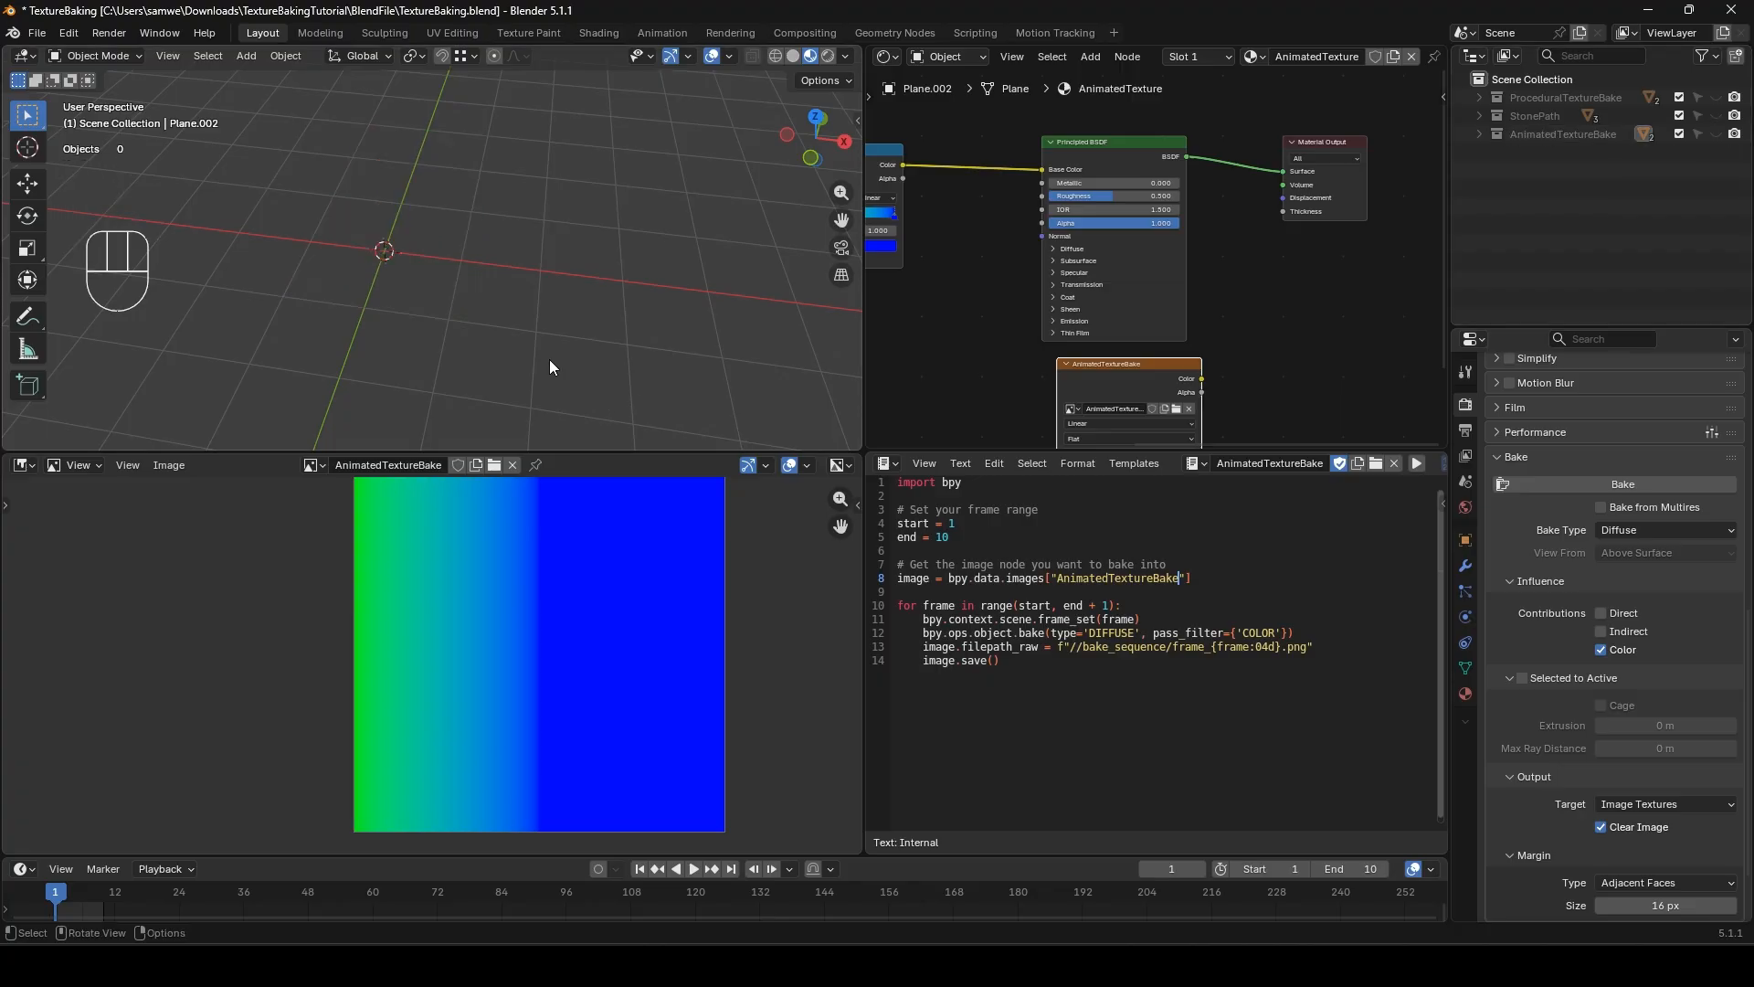
{"action": "middle_click_drag", "start_coordinate": [521, 333], "coordinate": [548, 365], "text": "shift"}
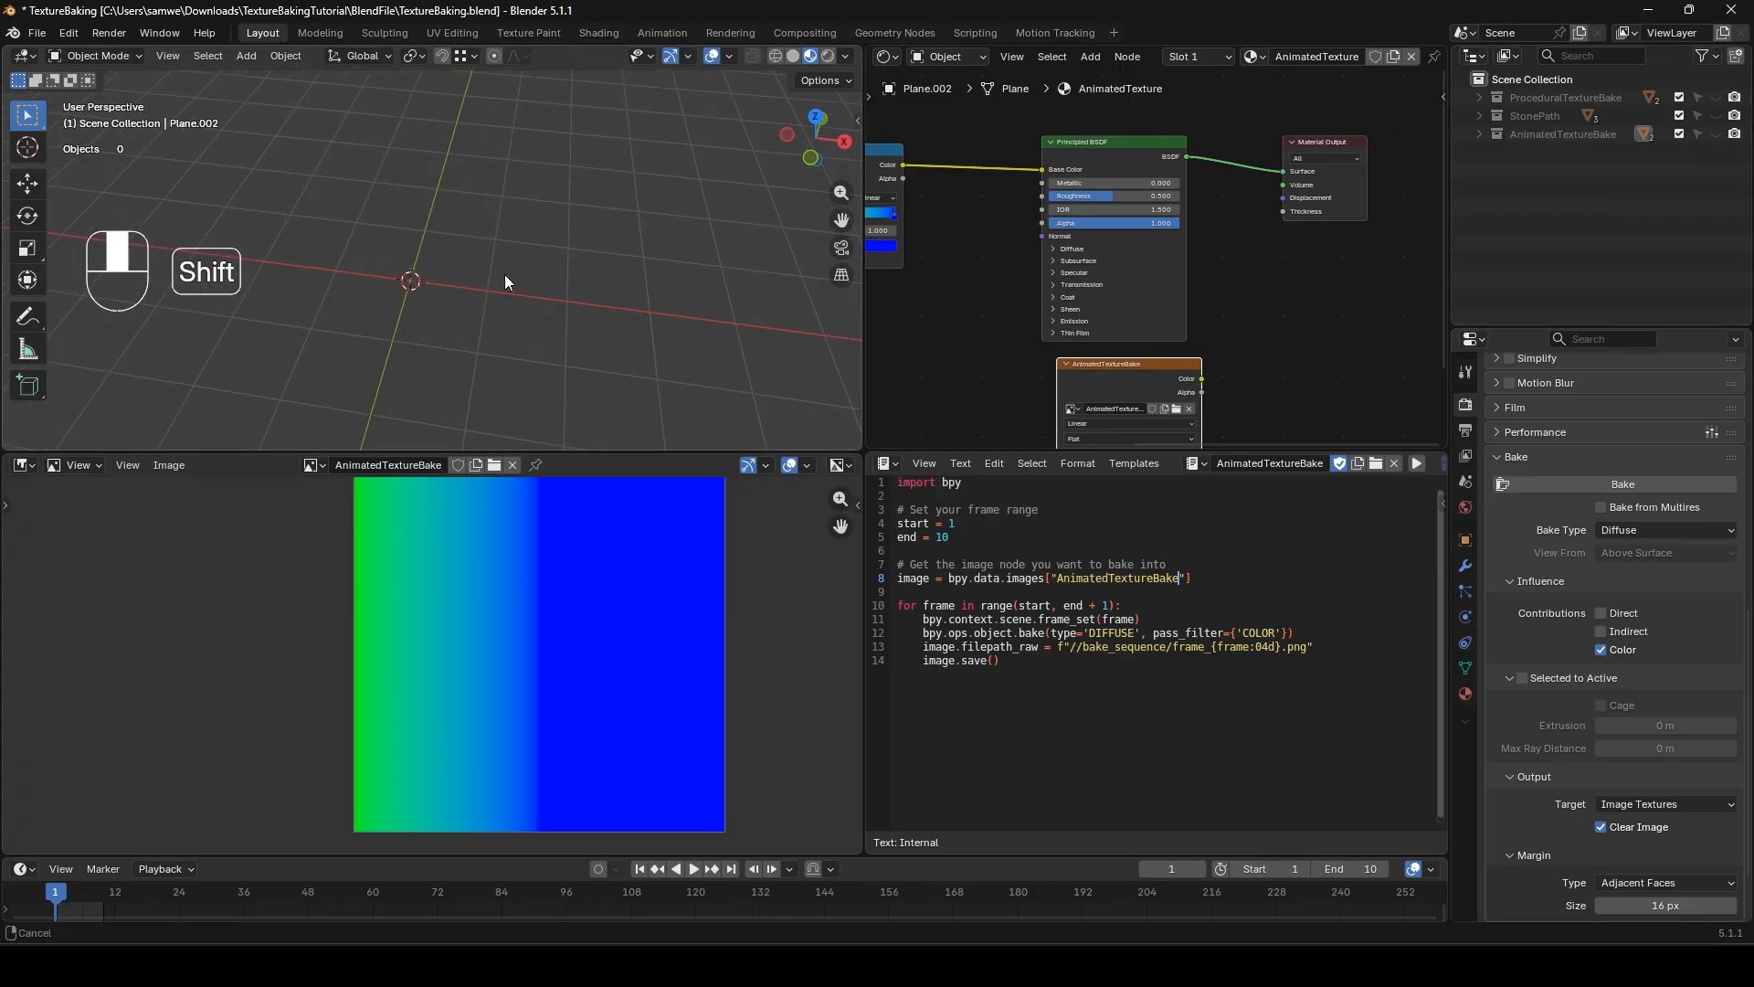
- Create a new collection in the Scene Collection and name it HightoLowPolyBake
{"action": "left_click", "coordinate": [1551, 93]}
{"action": "right_click", "coordinate": [1544, 81]}
{"action": "left_click", "coordinate": [1524, 85]}
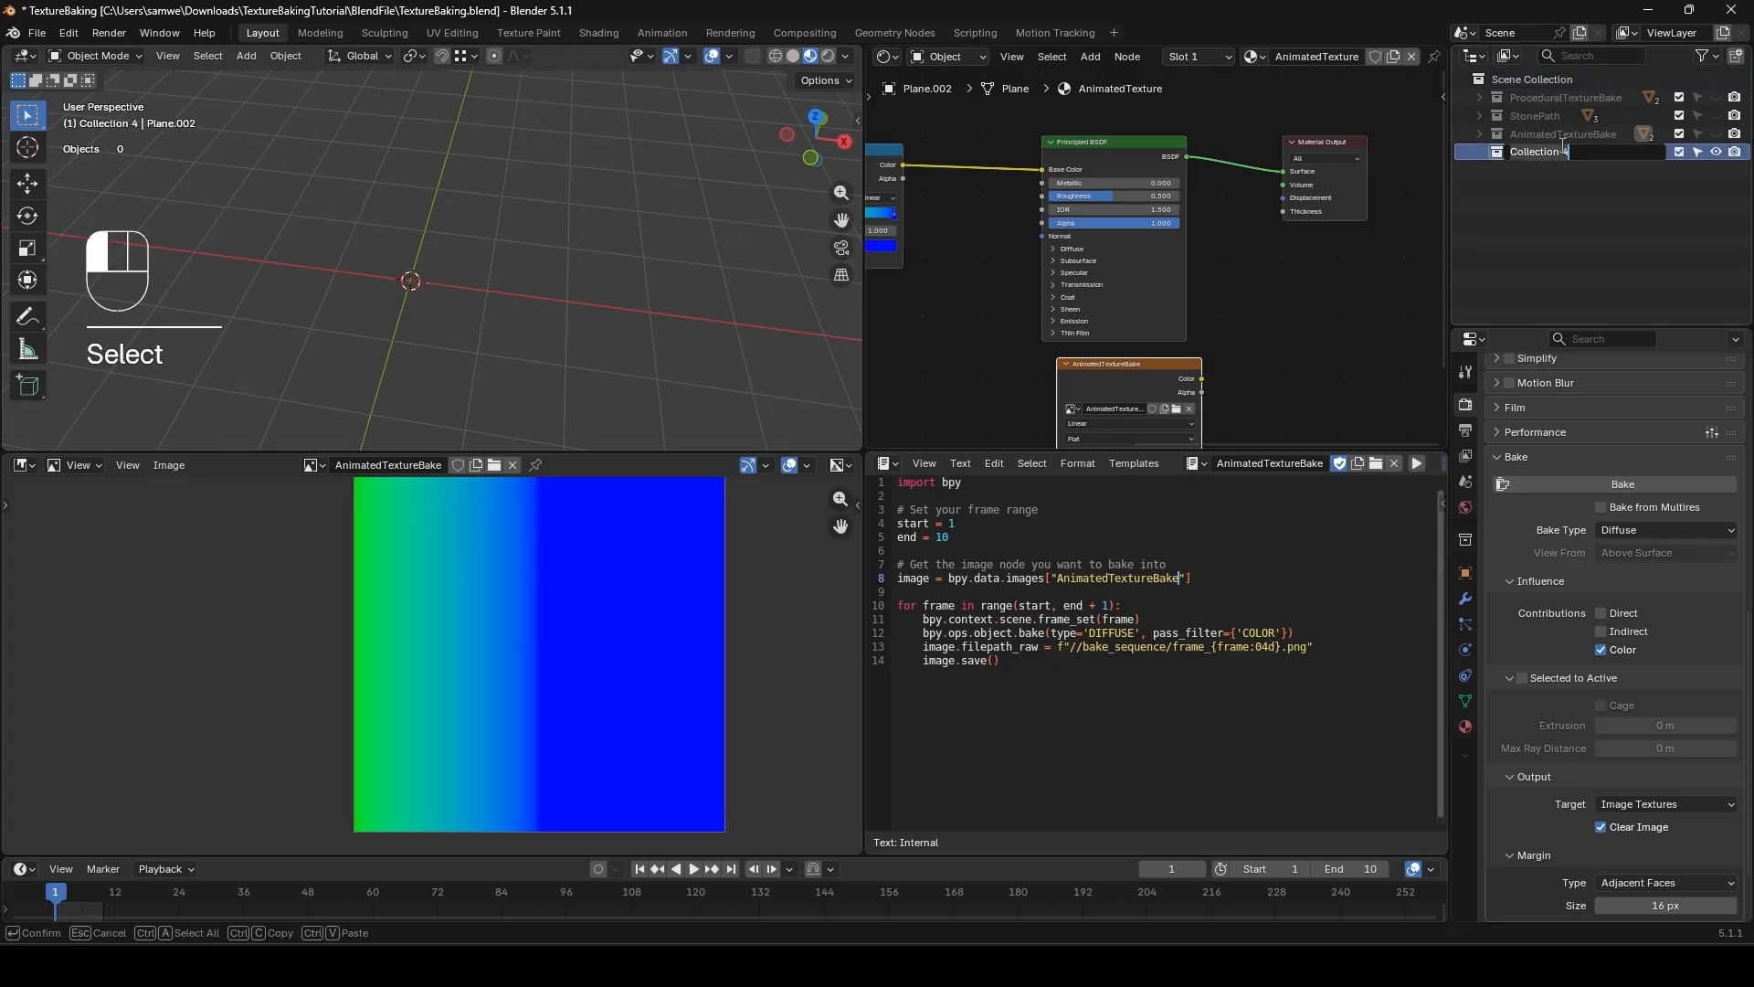
{"action": "double_click", "coordinate": [1563, 152]}
{"action": "type", "text": "HightoLowPolyBake"}
{"action": "key", "text": "Return"}
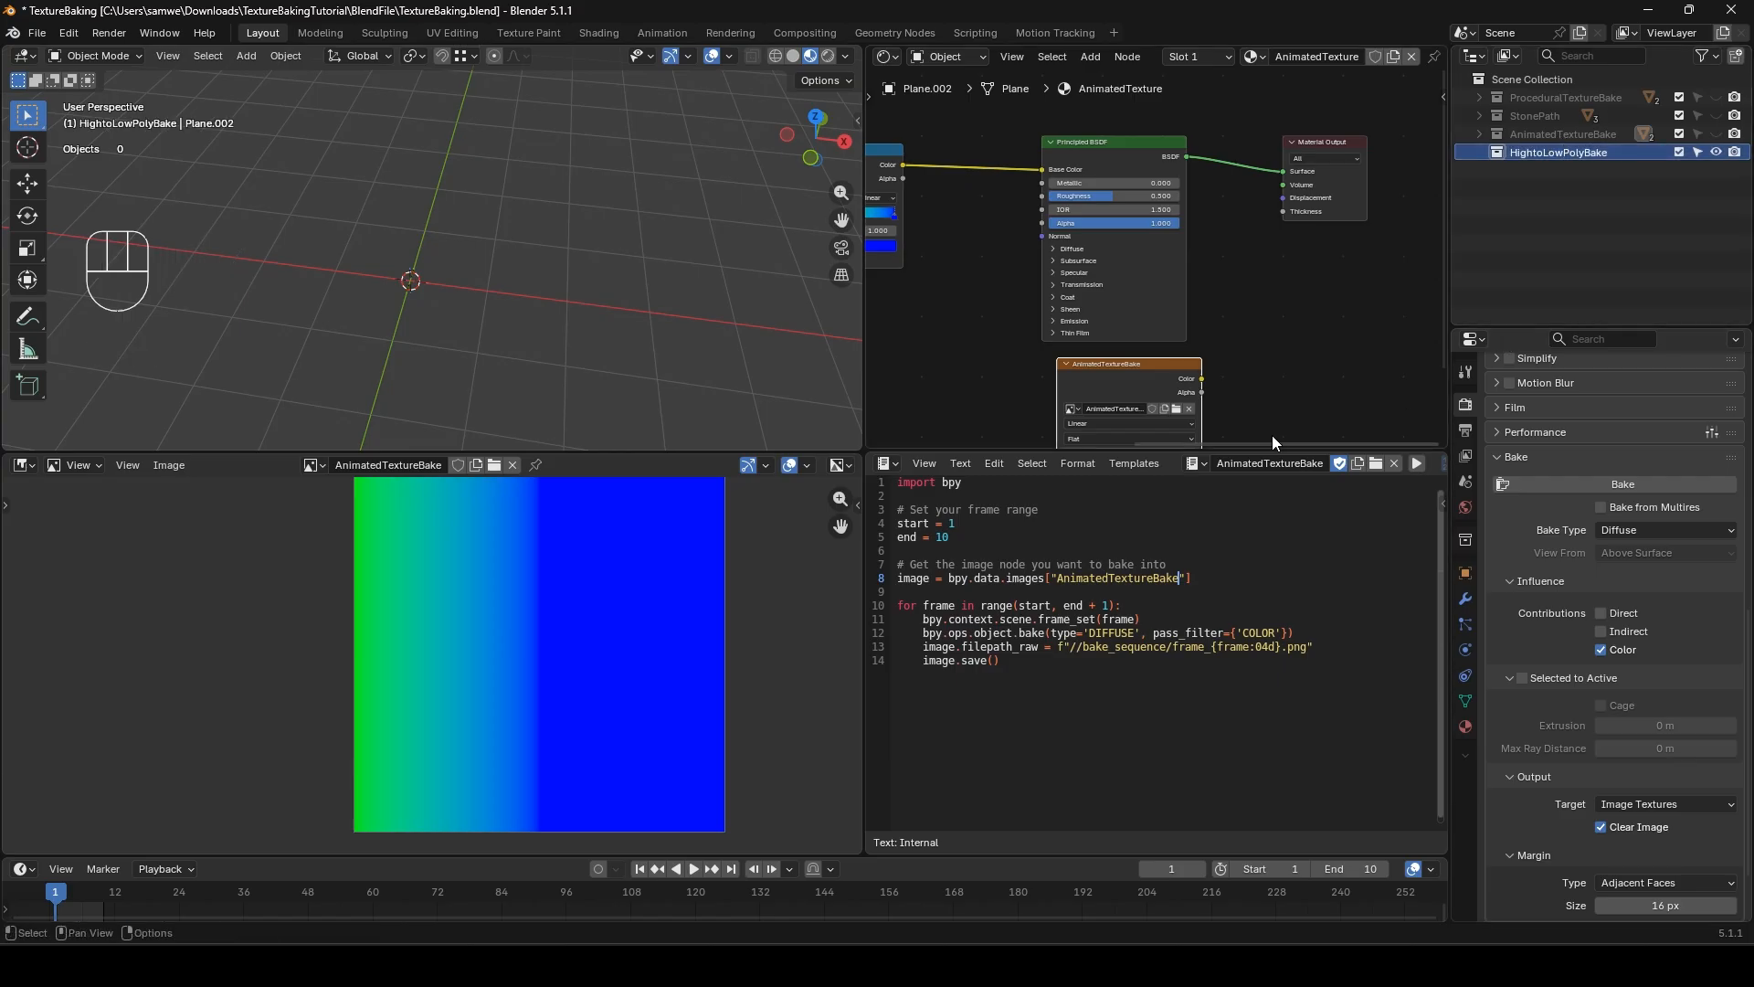
- Add a plane to the HightoLowPolyBake collection
{"action": "key", "text": "shift+a"}
{"action": "left_click", "coordinate": [544, 332]}
{"action": "middle_click_drag", "start_coordinate": [520, 326], "coordinate": [515, 280]}
{"action": "scroll", "coordinate": [495, 324], "scroll_direction": "up", "scroll_amount": 2}
- Subdivide the plane's mesh in Edit Mode with 50 cuts
{"action": "key", "text": "Tab"}
{"action": "right_click", "coordinate": [490, 284]}
{"action": "left_click", "coordinate": [460, 300]}
{"action": "left_click", "coordinate": [128, 430]}
{"action": "left_click", "coordinate": [238, 305]}
{"action": "type", "text": "50"}
{"action": "key", "text": "Return"}
- Apply Checker Deselect to the subdivided plane's faces so every other face stays selected
{"action": "scroll", "coordinate": [426, 330], "scroll_direction": "up", "scroll_amount": 4}
{"action": "middle_click_drag", "start_coordinate": [426, 330], "coordinate": [529, 309]}
{"action": "scroll", "coordinate": [464, 307], "scroll_direction": "down", "scroll_amount": 3}
{"action": "mouse_move", "coordinate": [530, 309]}
{"action": "middle_mouse_down"}
{"action": "mouse_move", "coordinate": [544, 313]}
{"action": "mouse_move", "coordinate": [526, 294]}
{"action": "middle_mouse_up"}
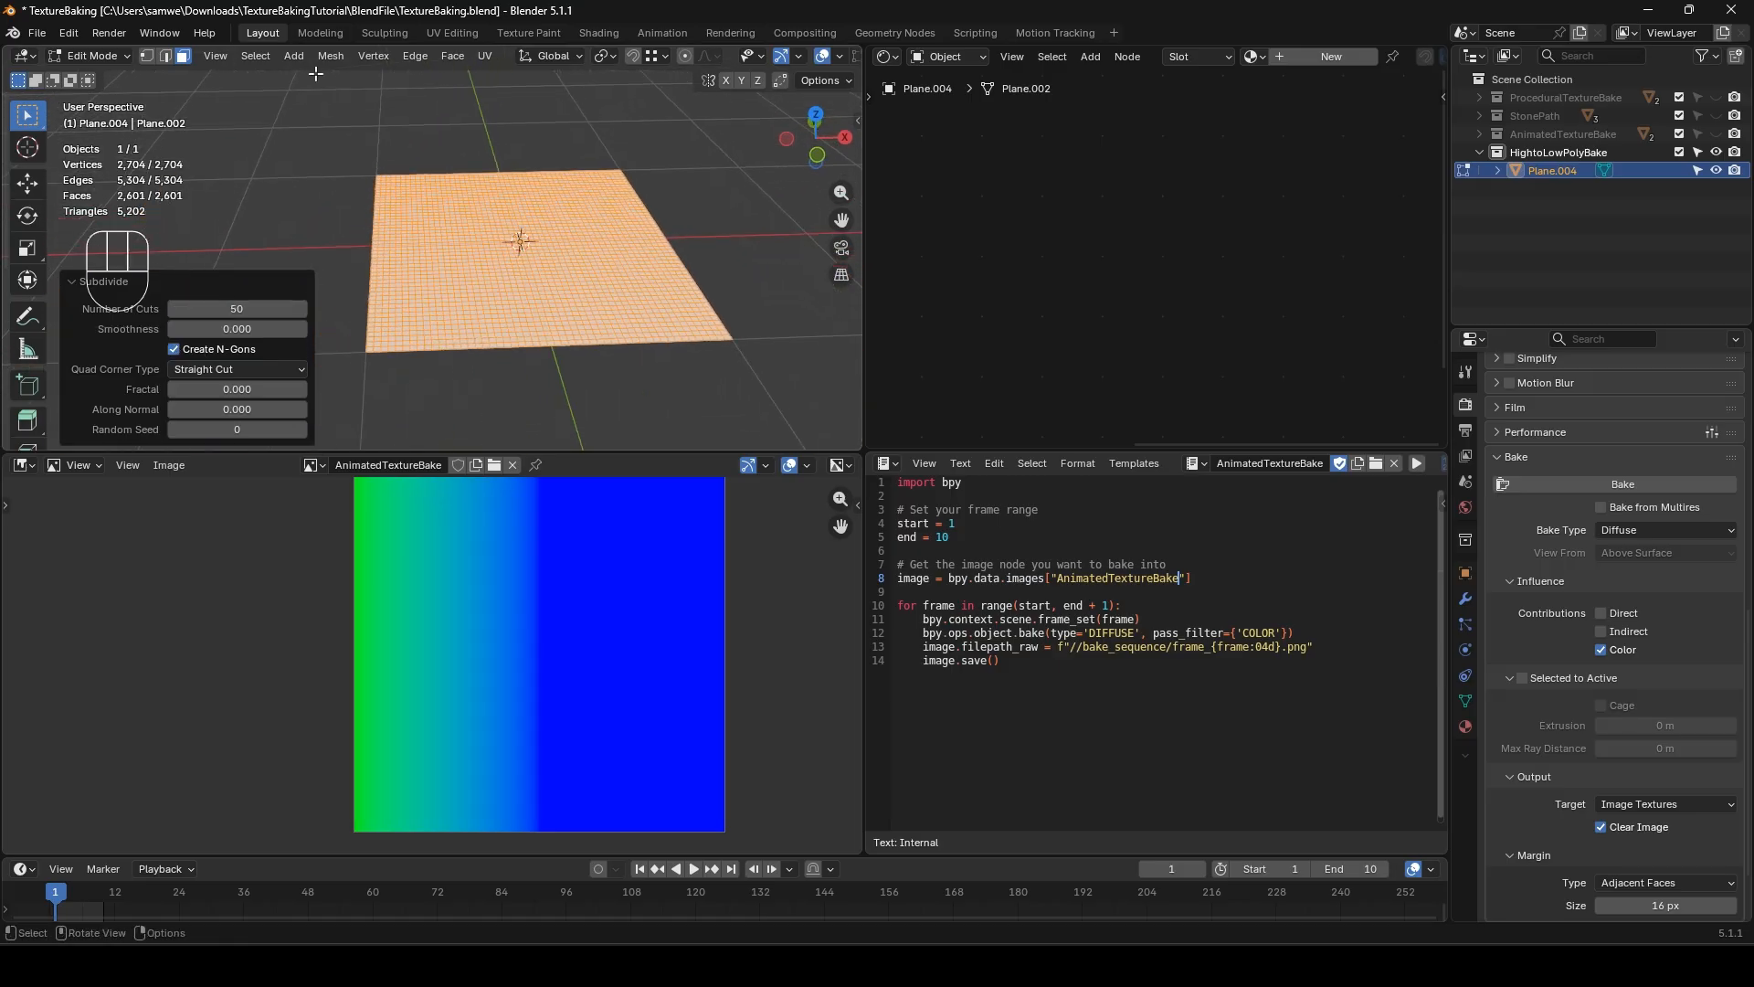
{"action": "left_click", "coordinate": [248, 58]}
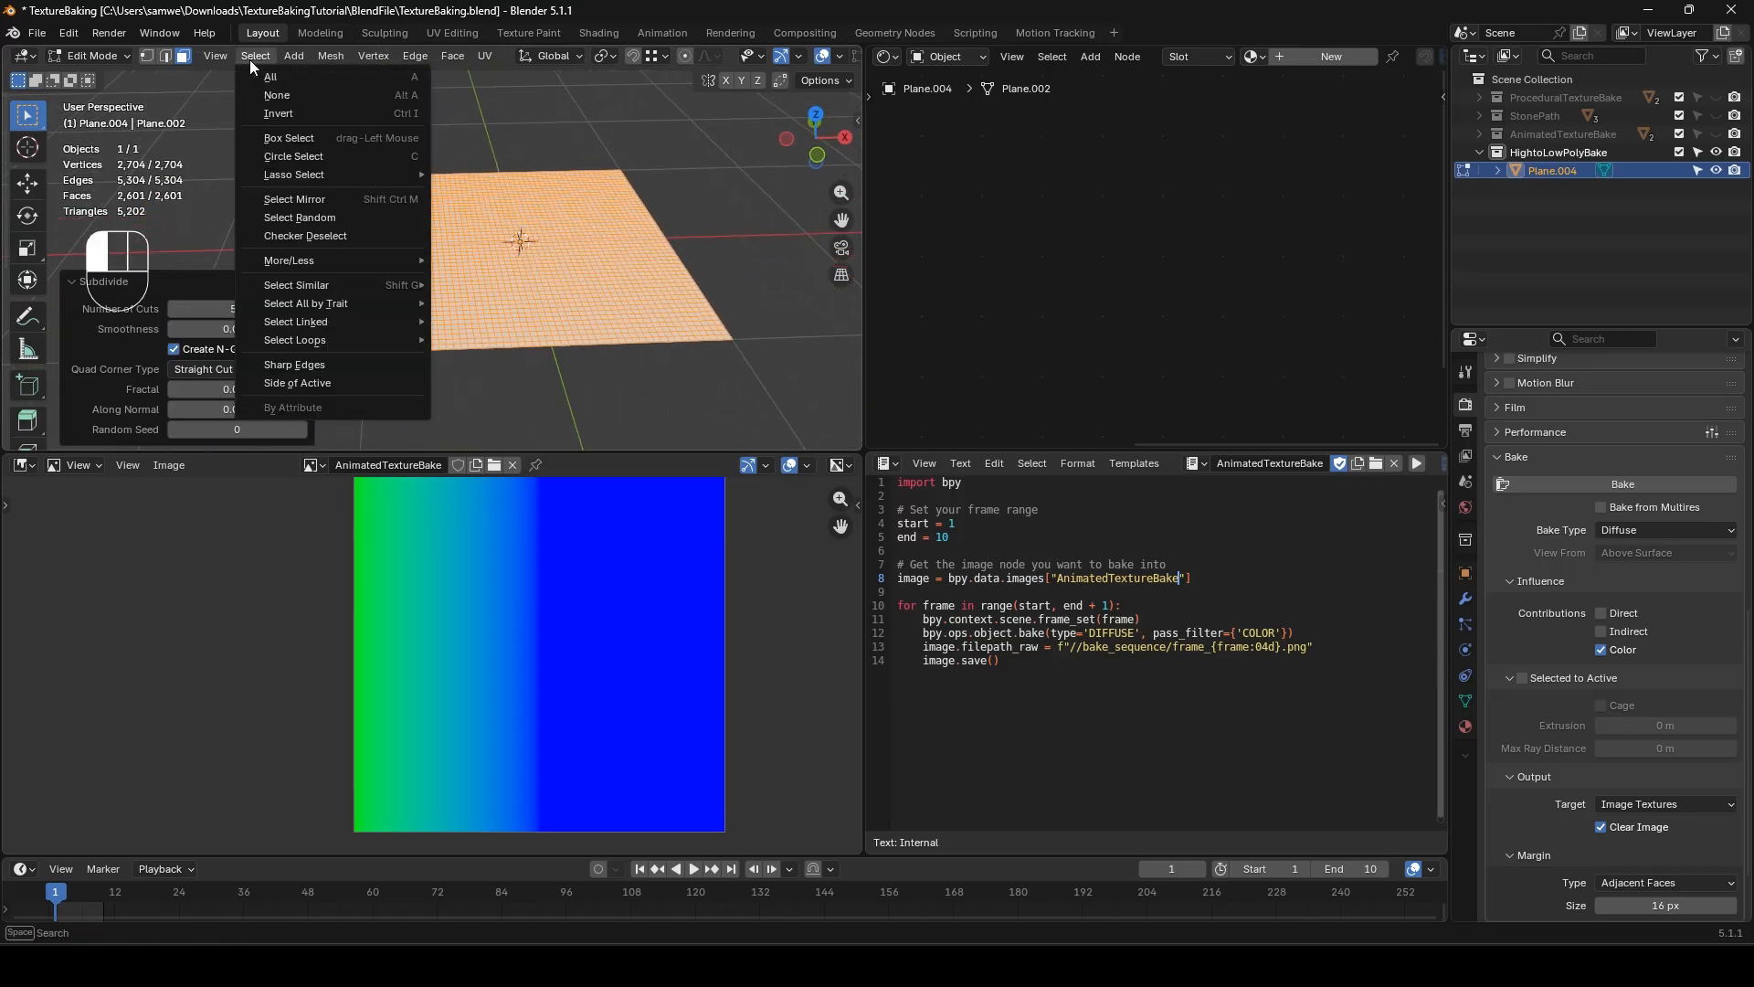
{"action": "left_click", "coordinate": [305, 236]}
- Poke the selected checker faces and switch to vertex select mode
{"action": "scroll", "coordinate": [521, 329], "scroll_direction": "up", "scroll_amount": 4}
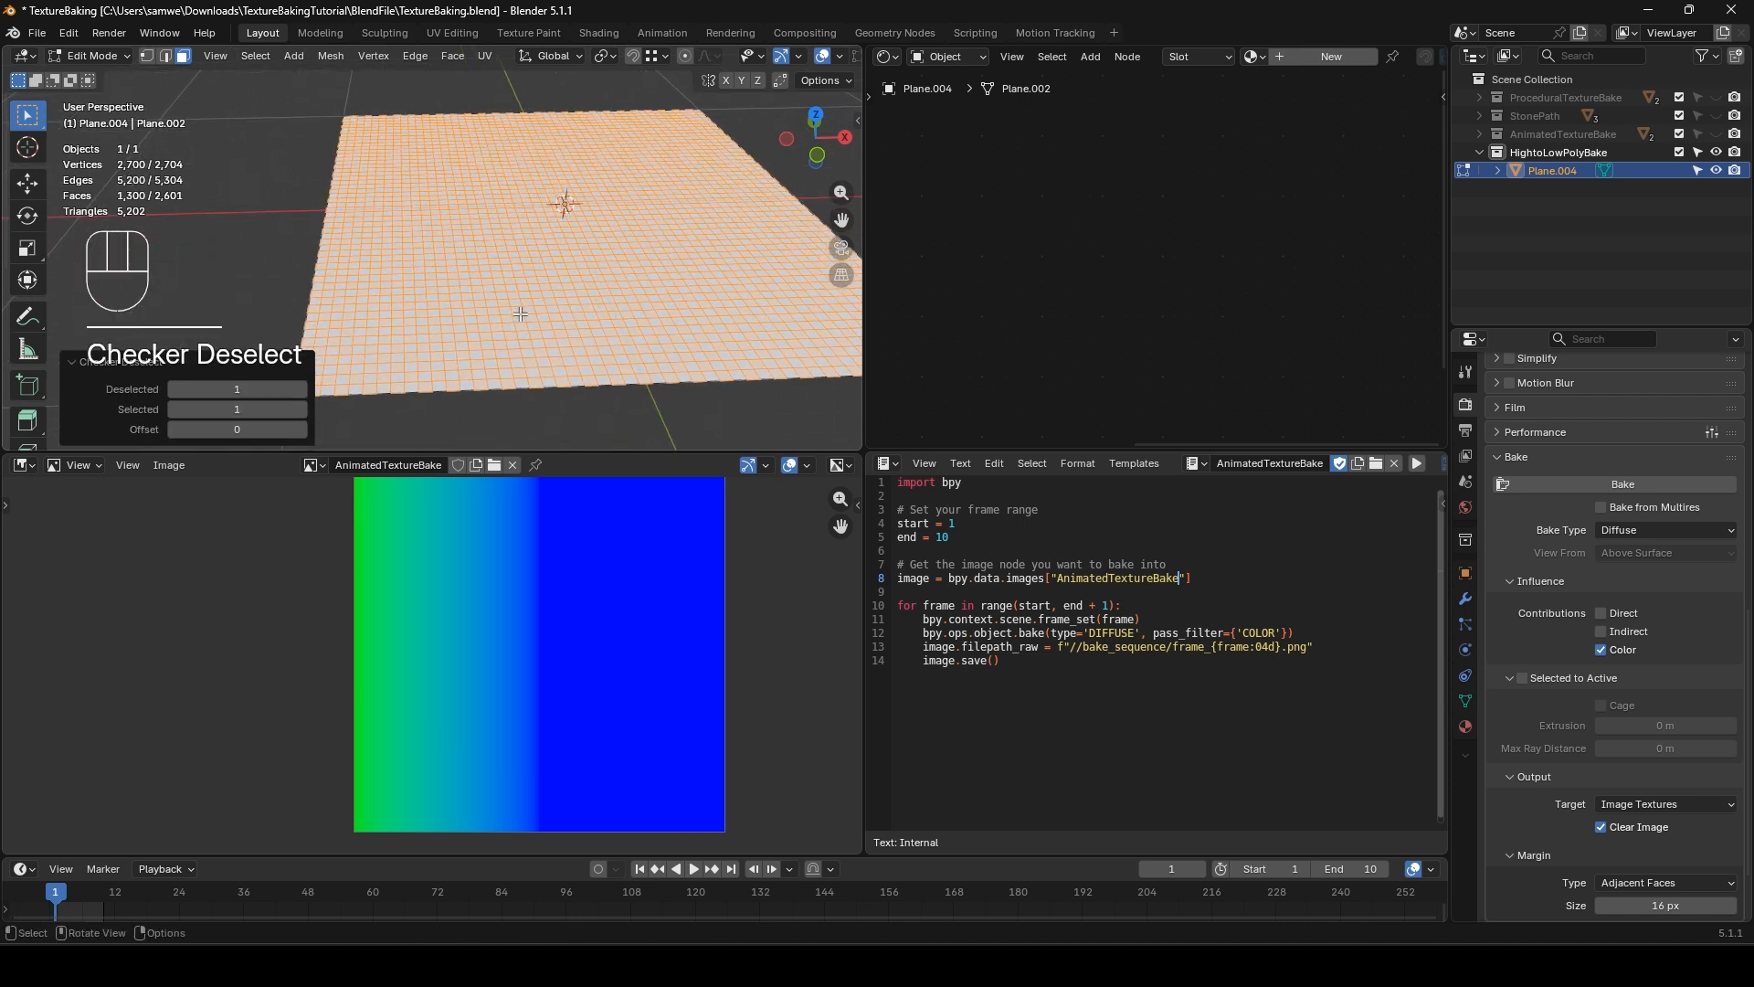
{"action": "right_click", "coordinate": [519, 309]}
{"action": "left_click", "coordinate": [477, 426]}
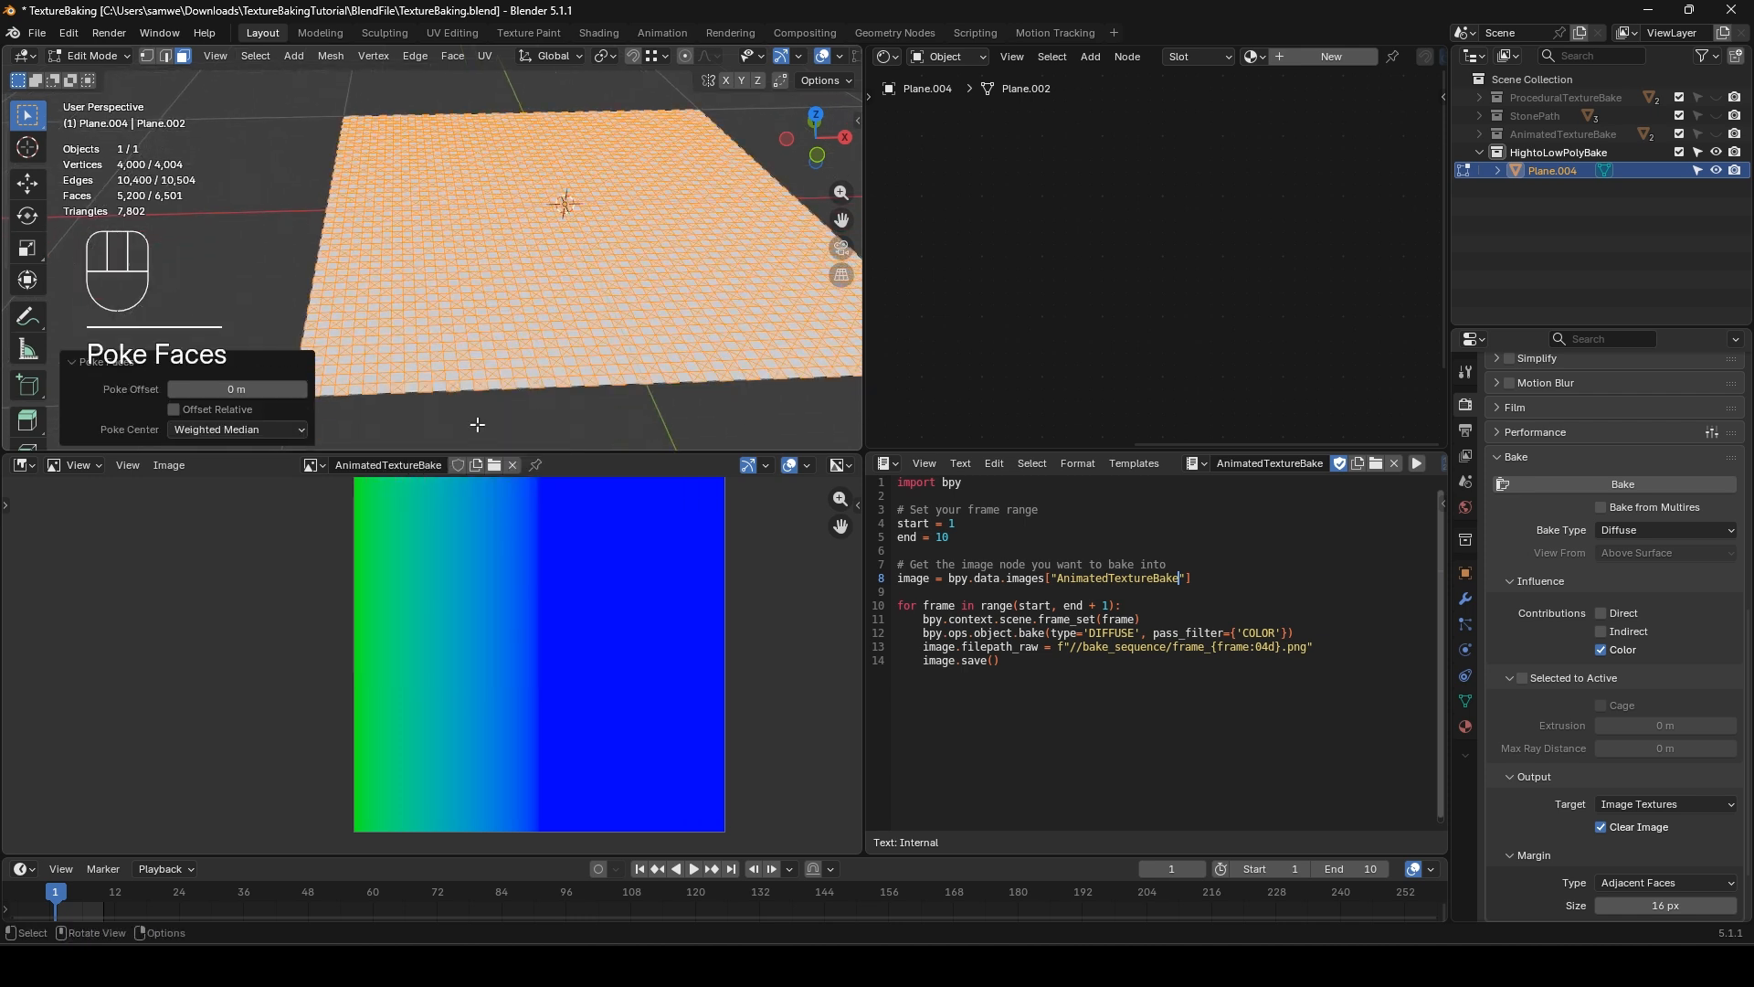
{"action": "key", "text": "1"}
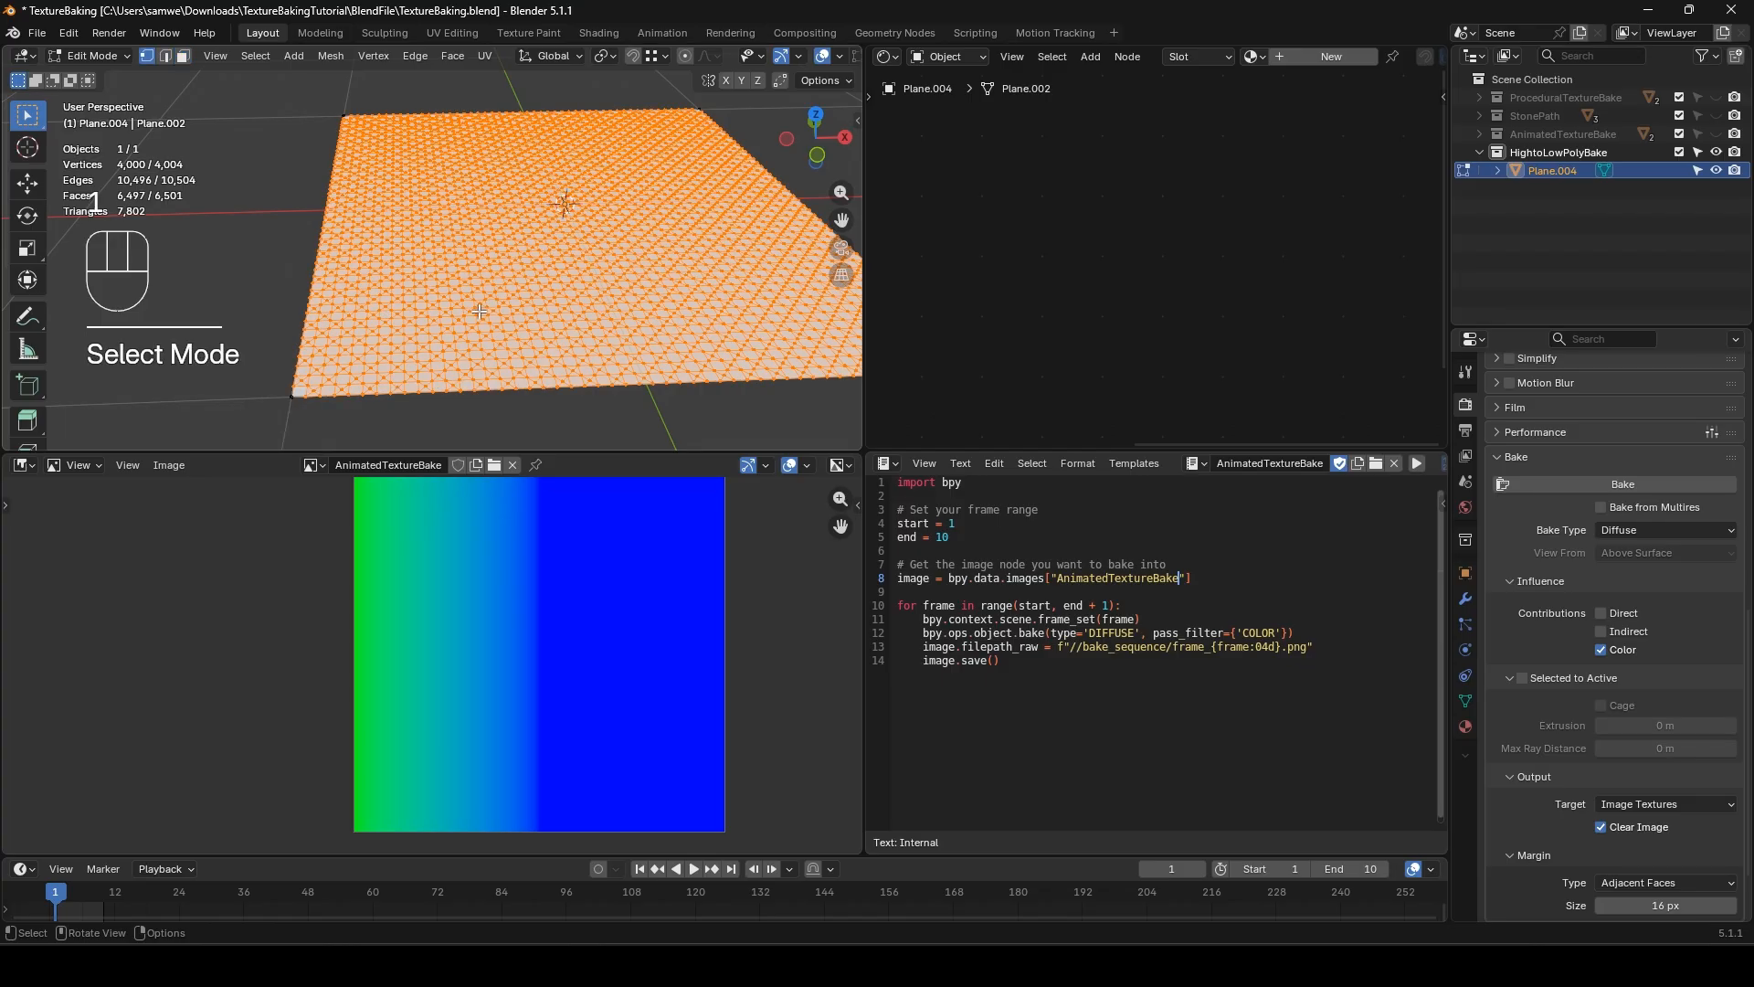
- Select the plane's vertices by a pole count not equal to 4, excluding non-manifold ones, and invert the selection
{"action": "left_click", "coordinate": [479, 312]}
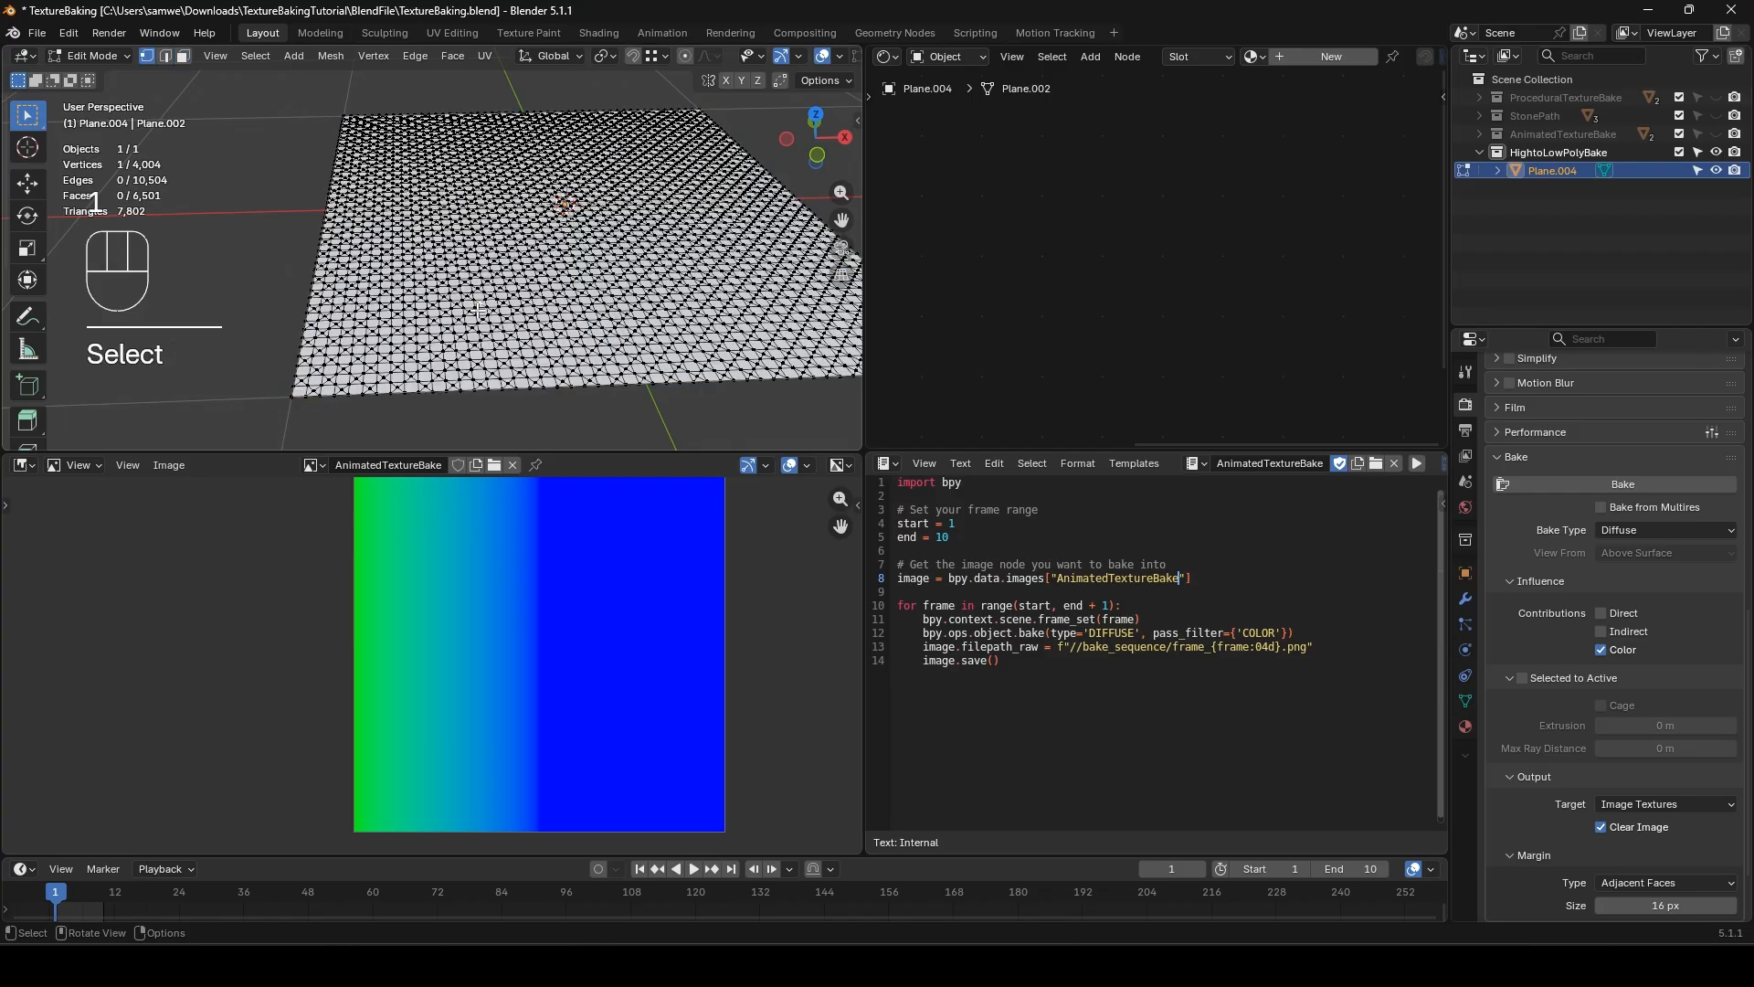
{"action": "left_click", "coordinate": [255, 56]}
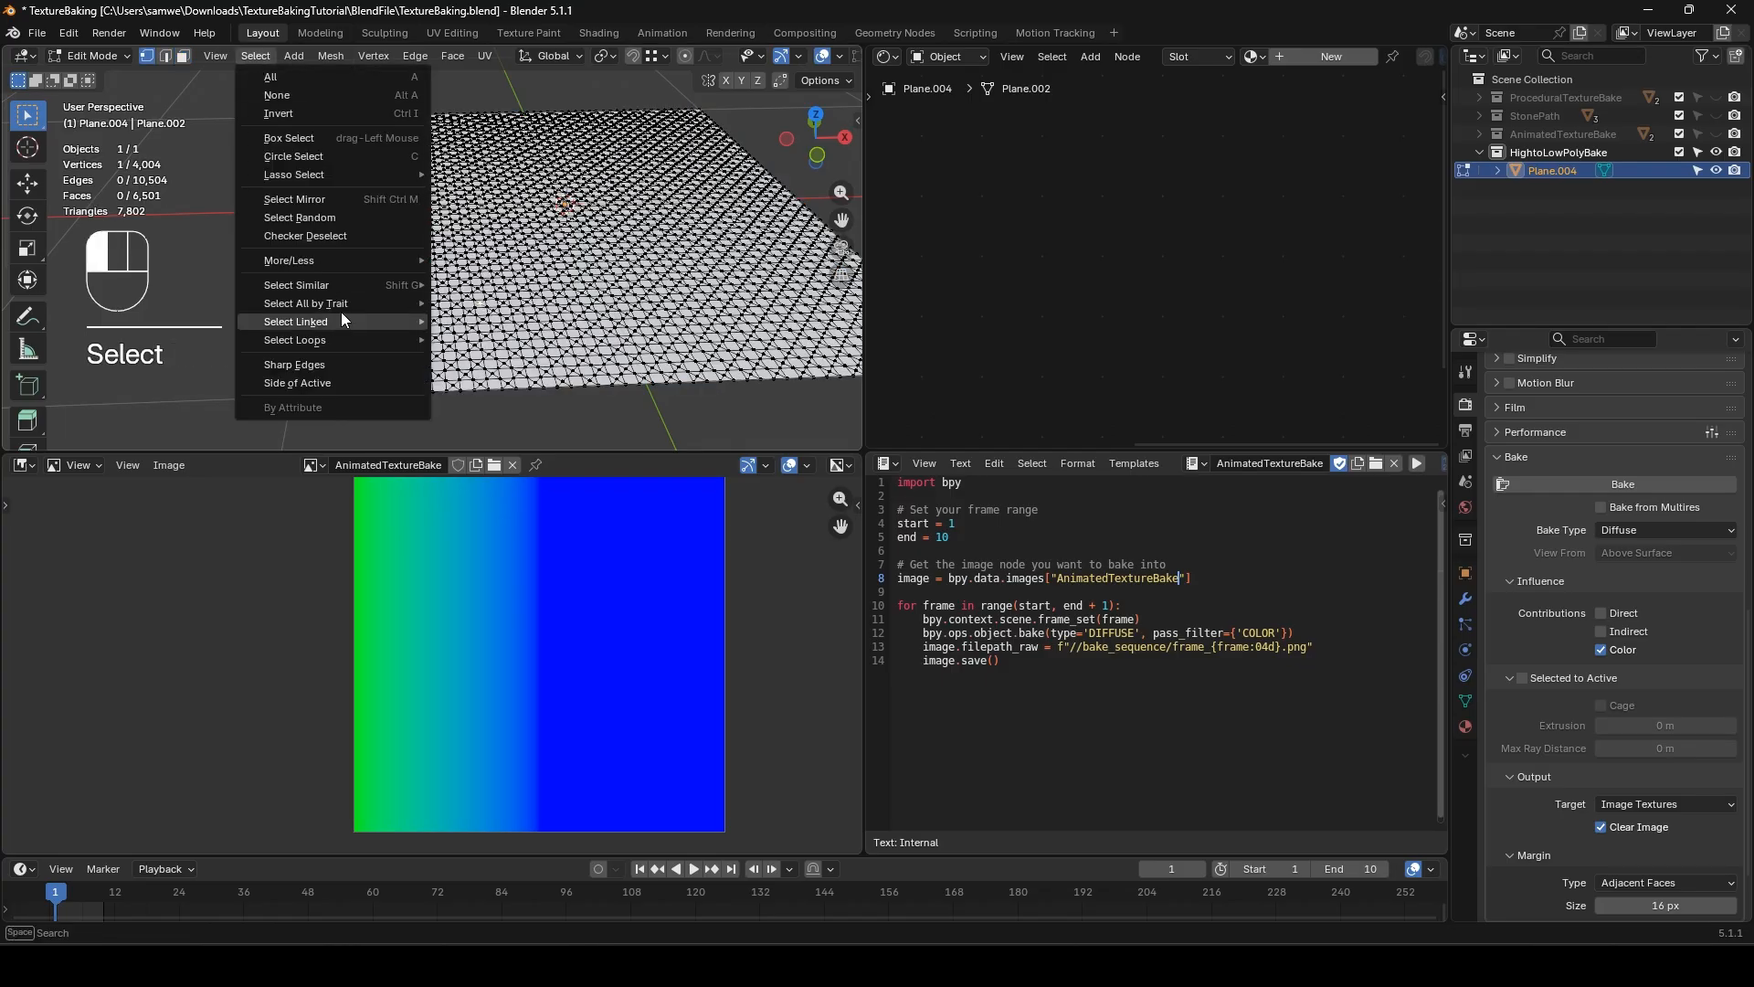
{"action": "mouse_move", "coordinate": [342, 303]}
{"action": "left_click", "coordinate": [526, 376]}
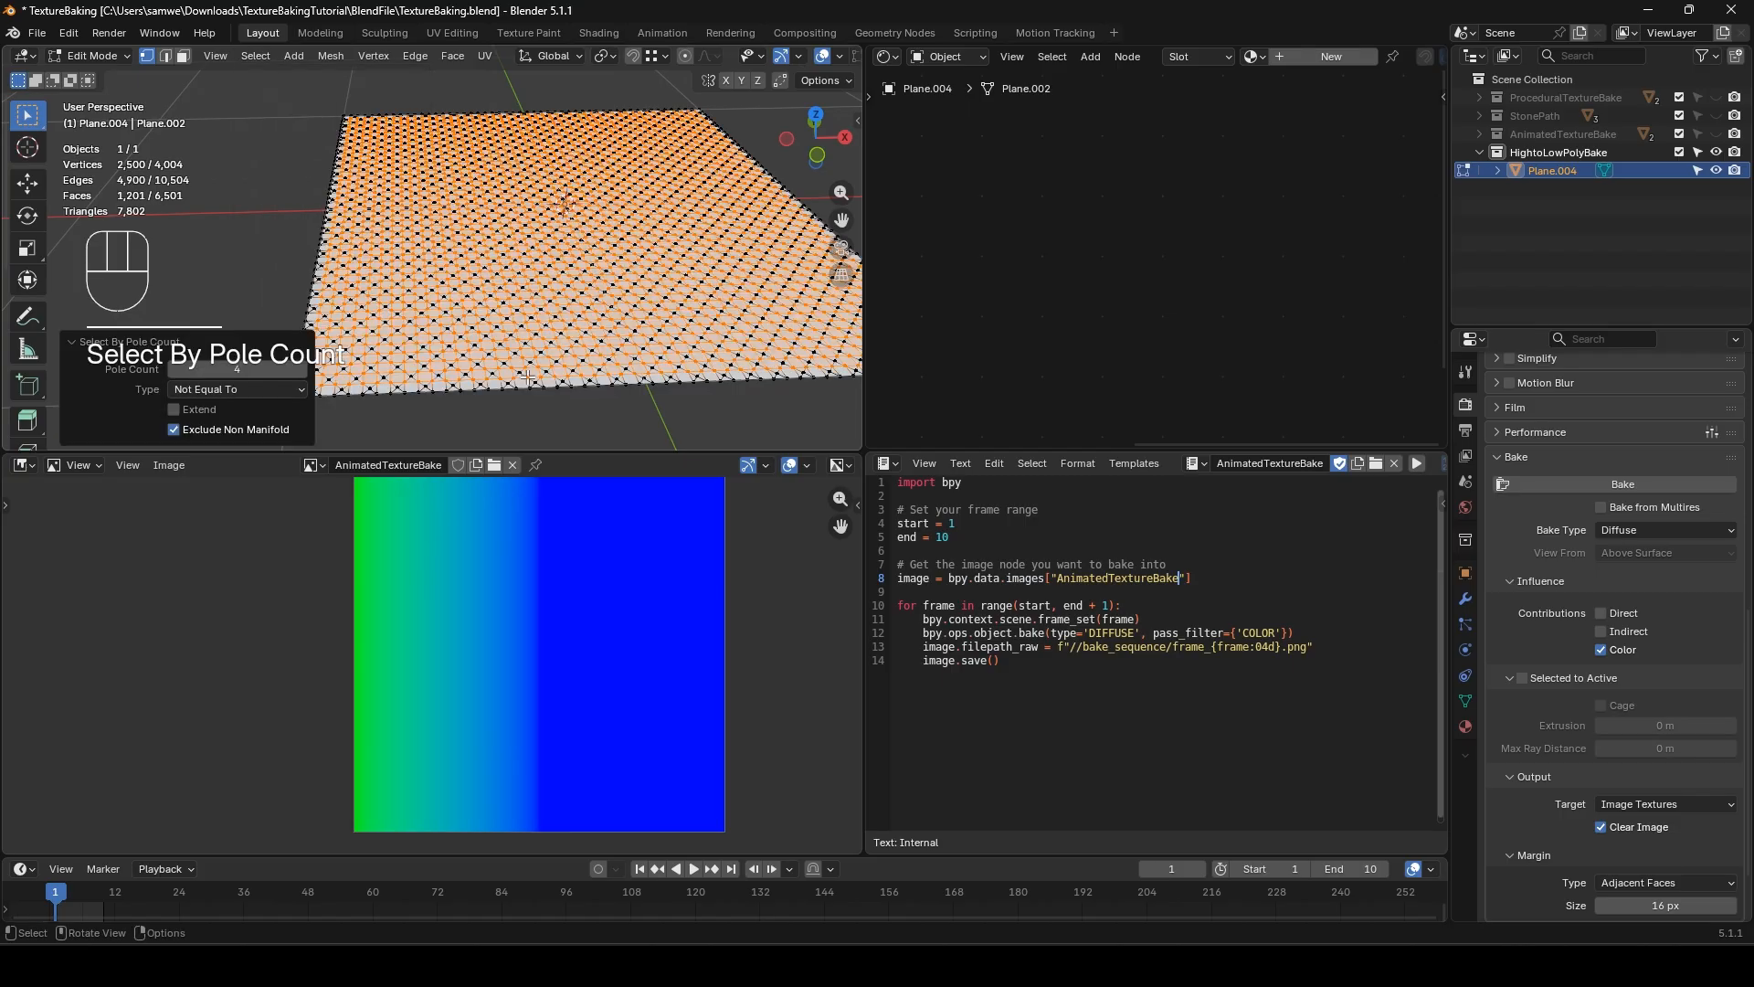
{"action": "key", "text": "ctrl+i"}
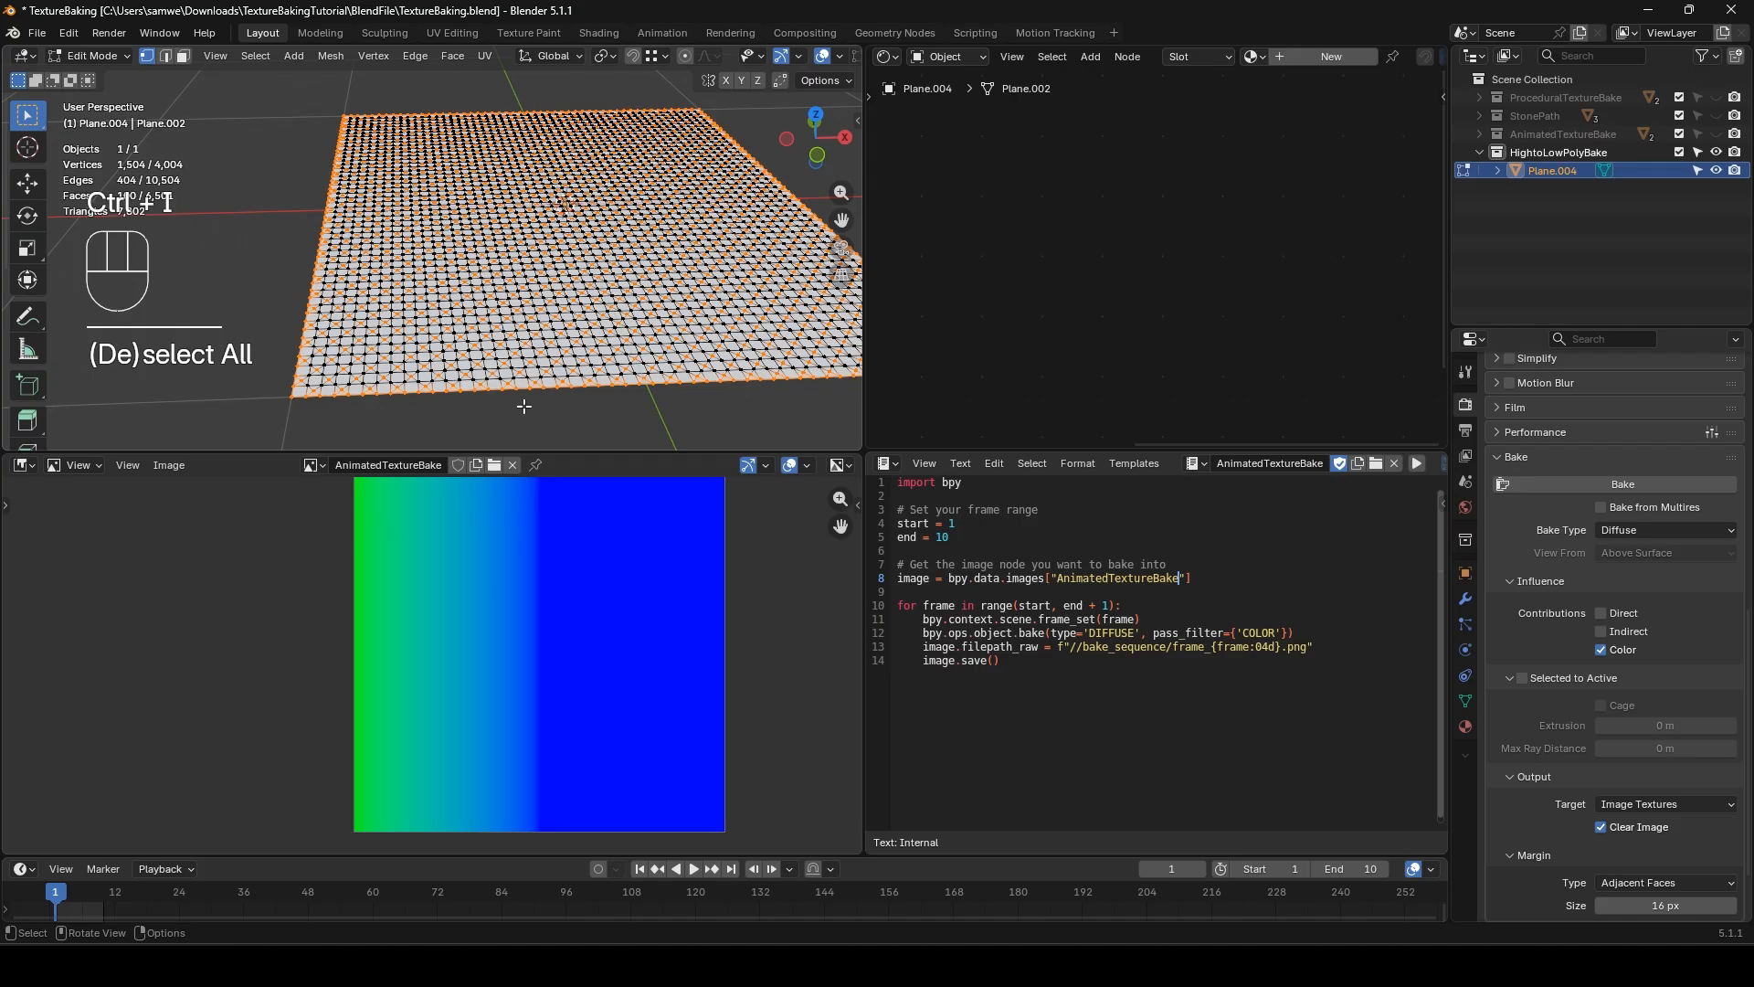
- Deselect the edge loops along the plane's outer borders so only the poked centre vertices stay selected
{"action": "left_click", "coordinate": [327, 222], "text": "alt+shift"}
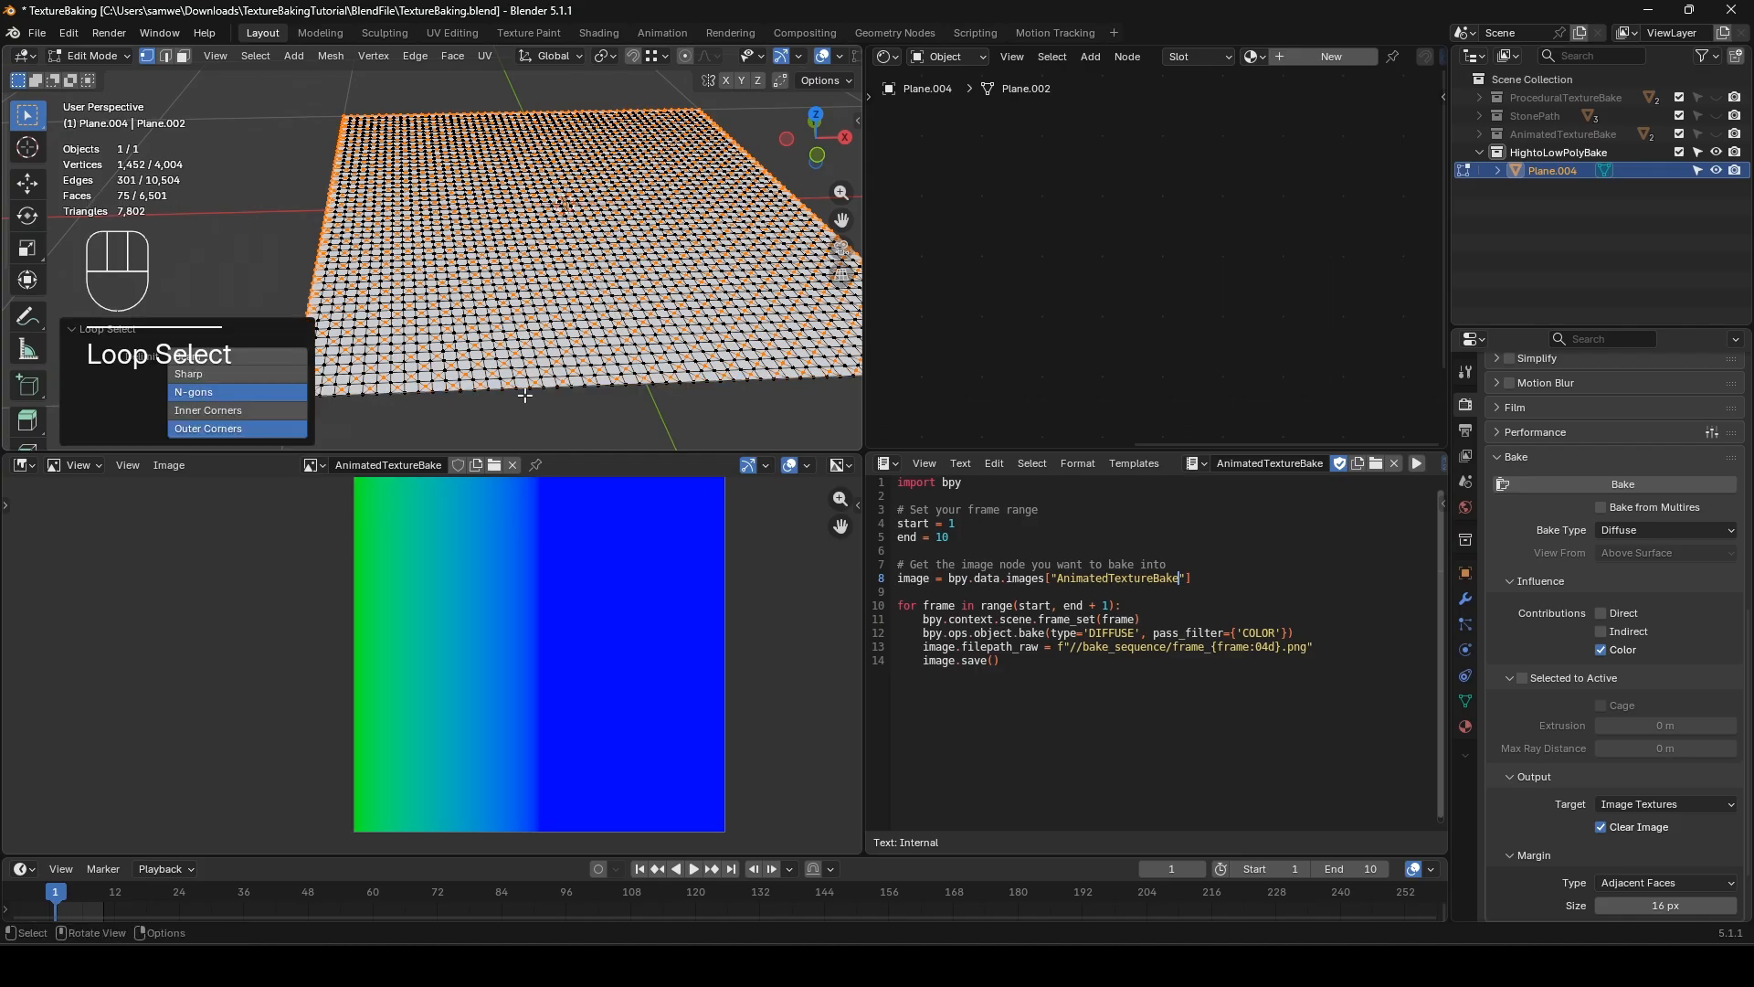
{"action": "left_click", "coordinate": [324, 220], "text": "alt+shift"}
{"action": "left_click", "coordinate": [428, 102], "text": "alt+shift"}
- Raise the selected centre vertices about 0.02 m along Z to form small pyramids and return to Object Mode
{"action": "middle_click_drag", "start_coordinate": [707, 210], "coordinate": [639, 231], "text": "shift"}
{"action": "key", "text": "g"}
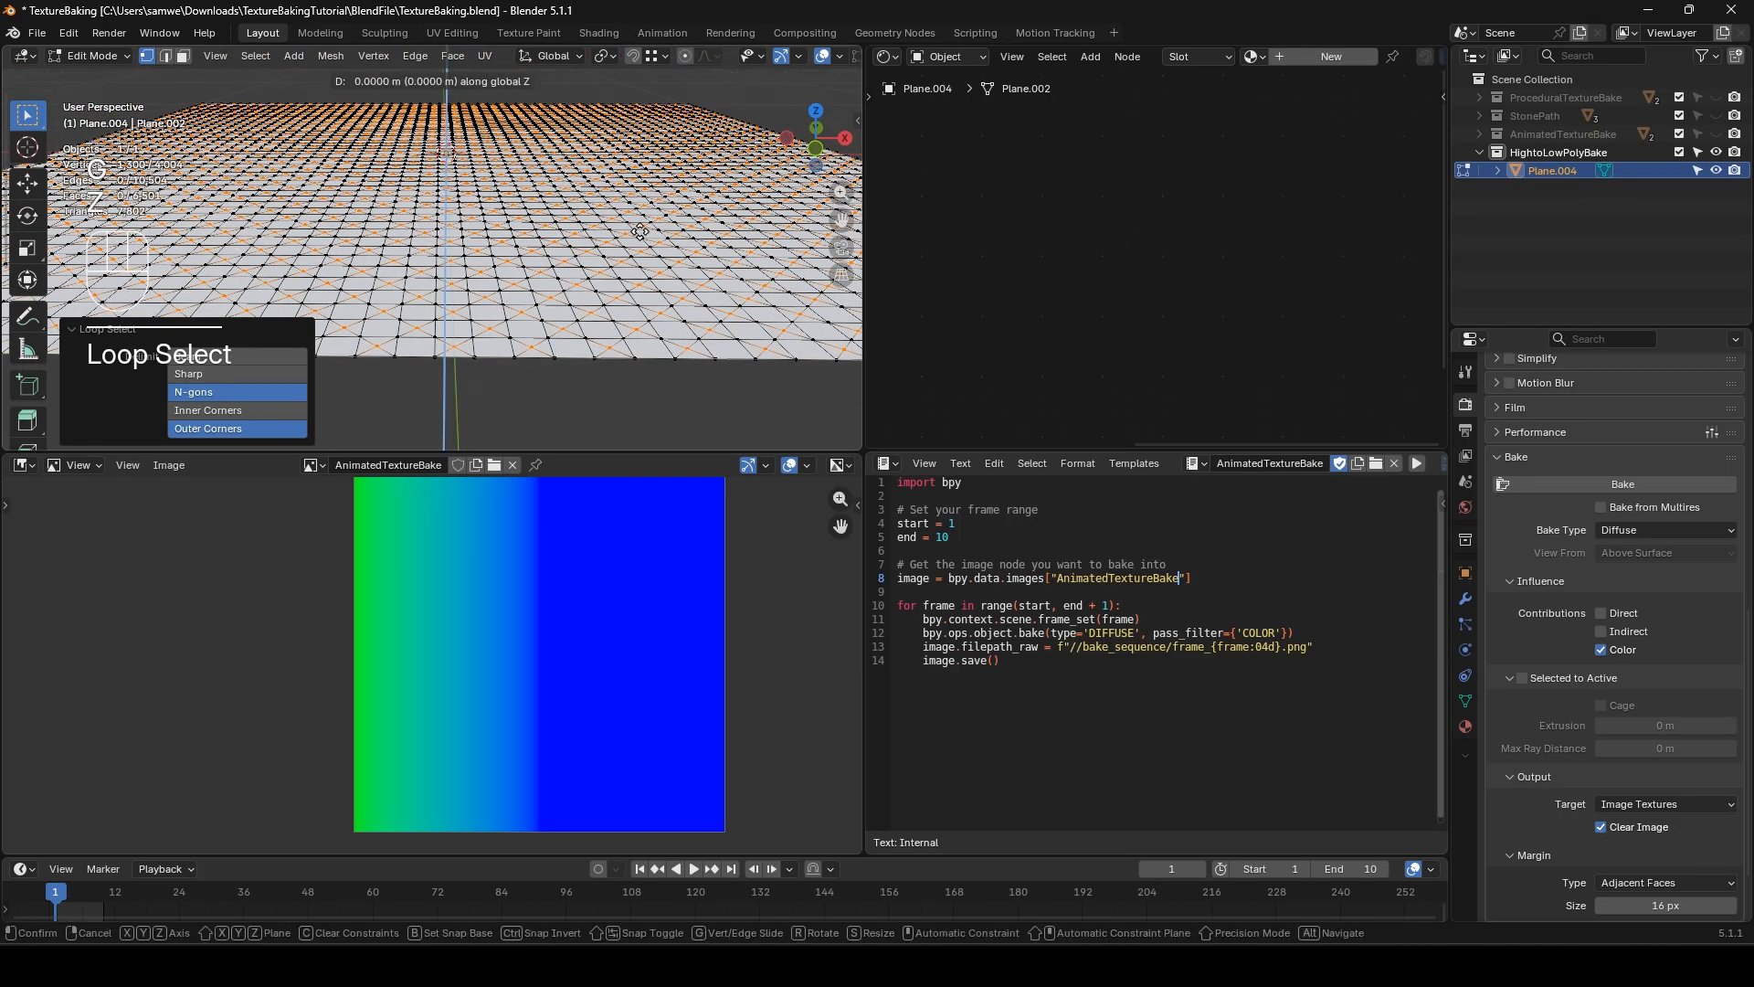
{"action": "key", "text": "z"}
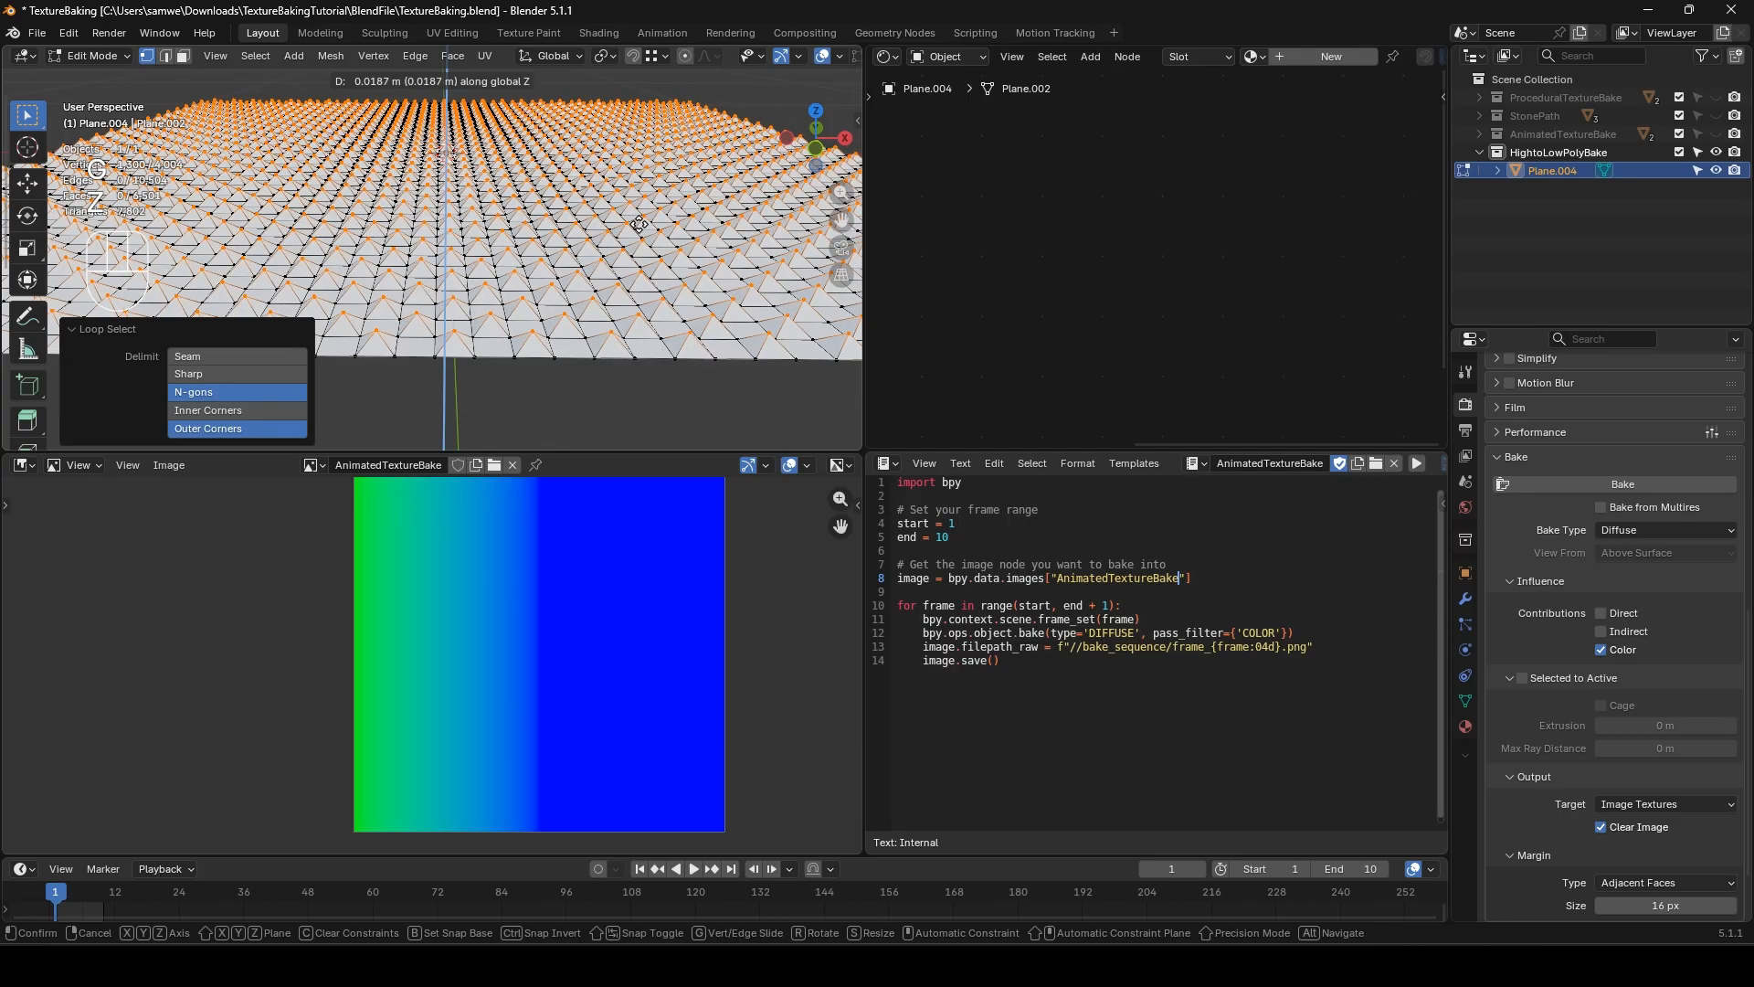
{"action": "left_click", "coordinate": [643, 226]}
{"action": "scroll", "coordinate": [631, 271], "scroll_direction": "down", "scroll_amount": 6}
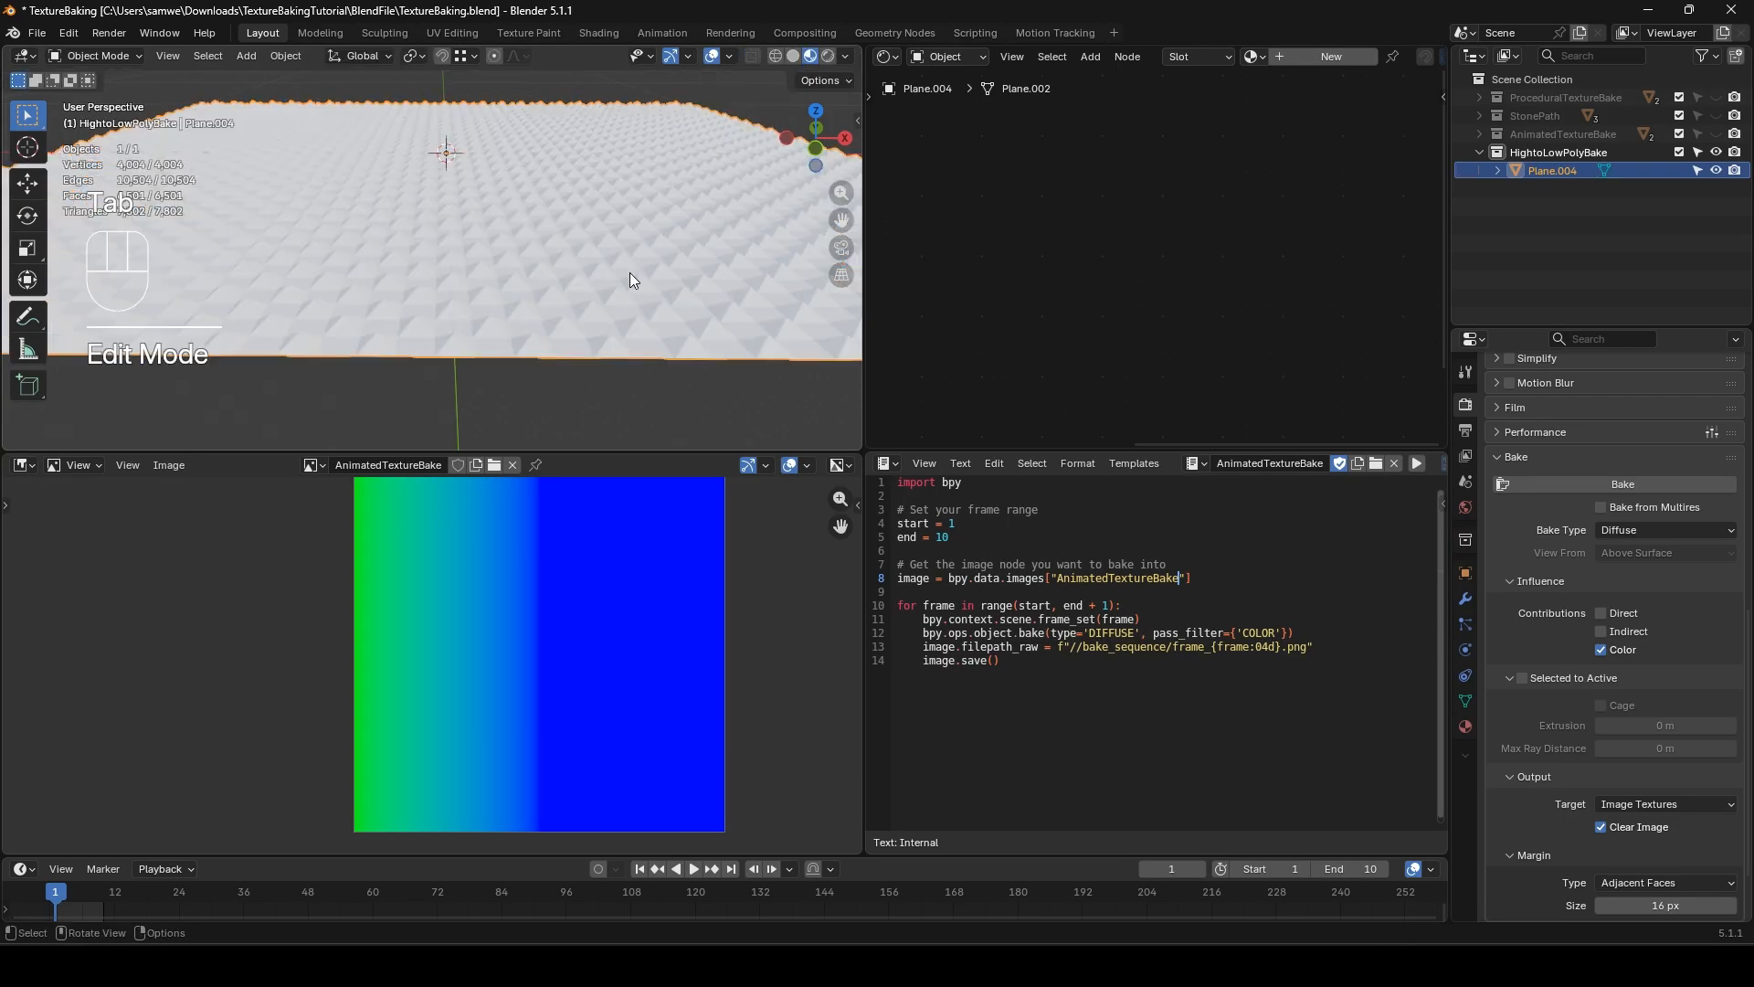
{"action": "key", "text": "Tab"}
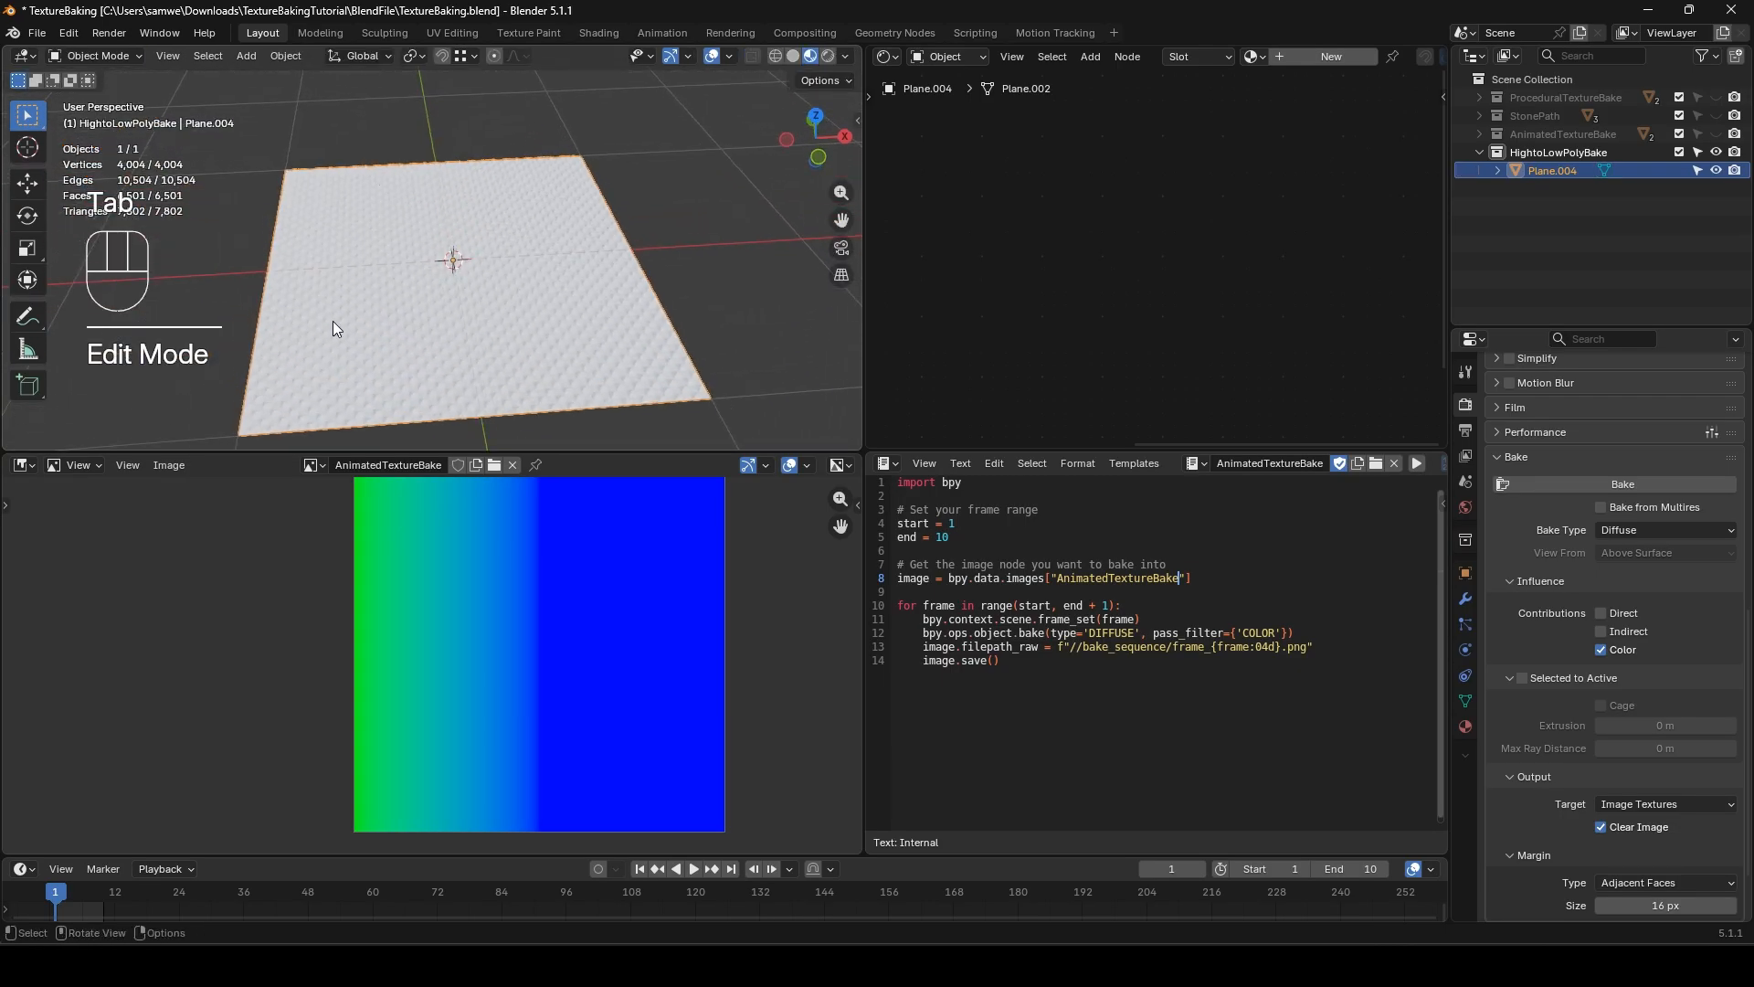
{"action": "middle_click_drag", "start_coordinate": [415, 331], "coordinate": [486, 315]}
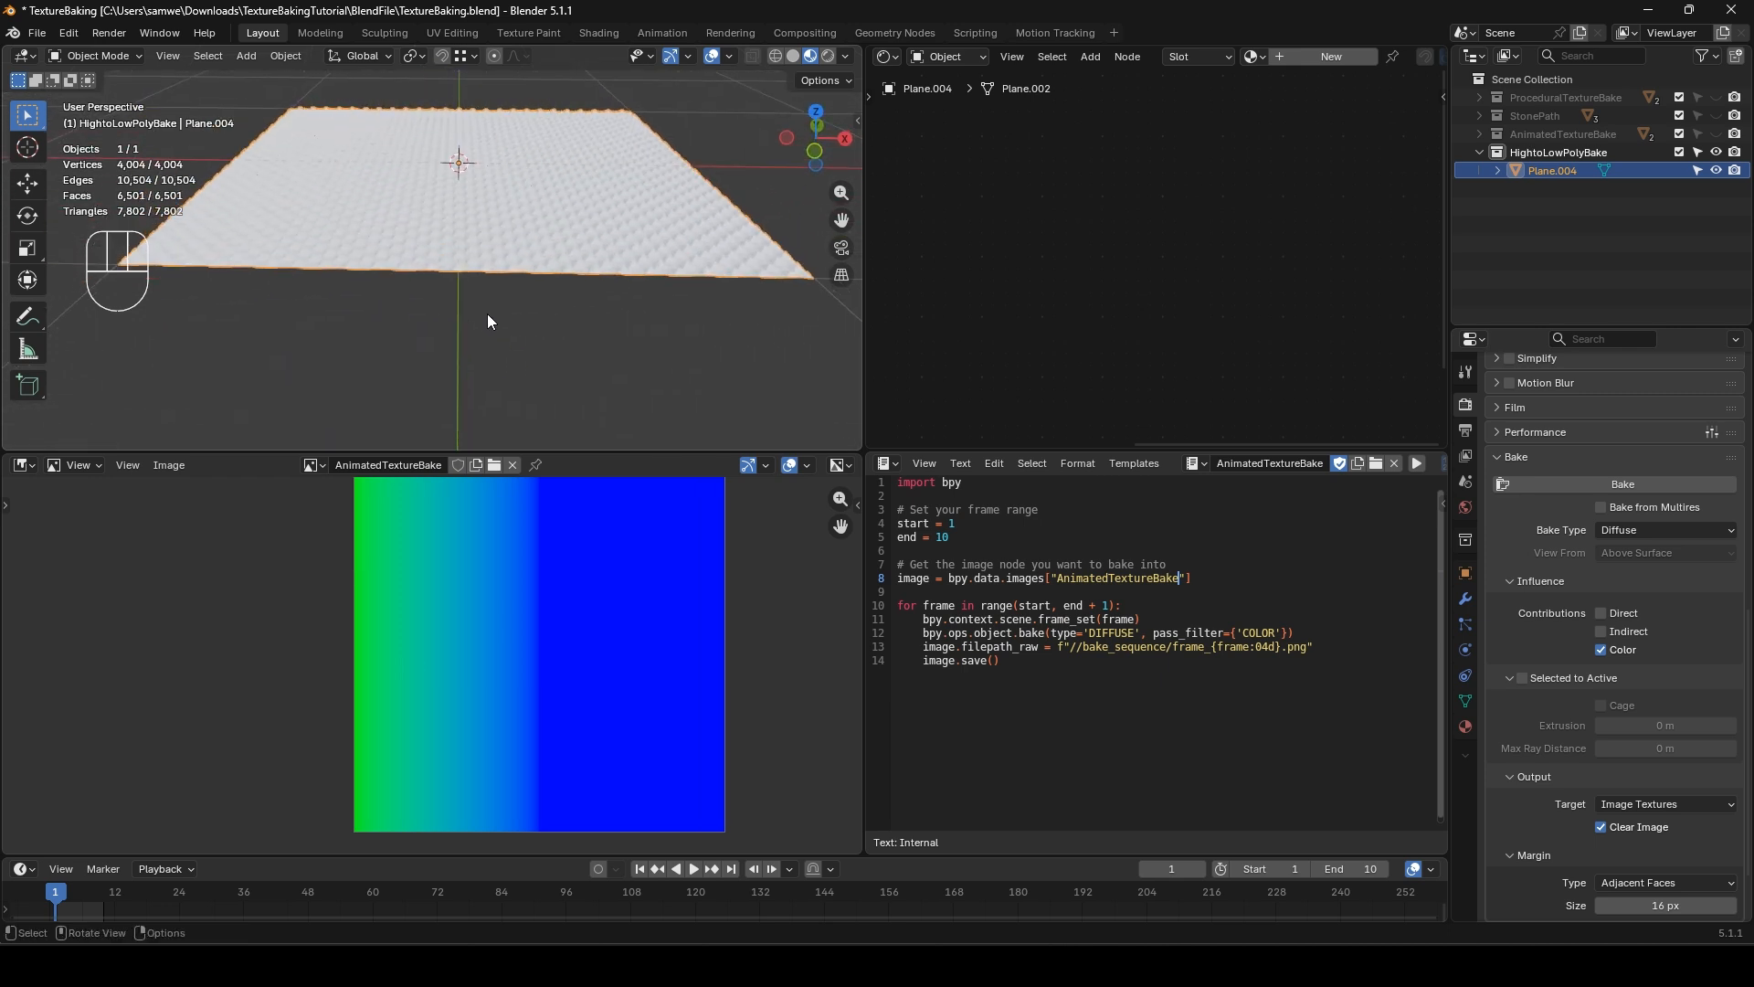
- Raise the pyramid tips by about another 0.017 m along Z in Edit Mode and return to Object Mode
{"action": "key", "text": "Tab"}
{"action": "key", "text": "g"}
{"action": "key", "text": "z"}
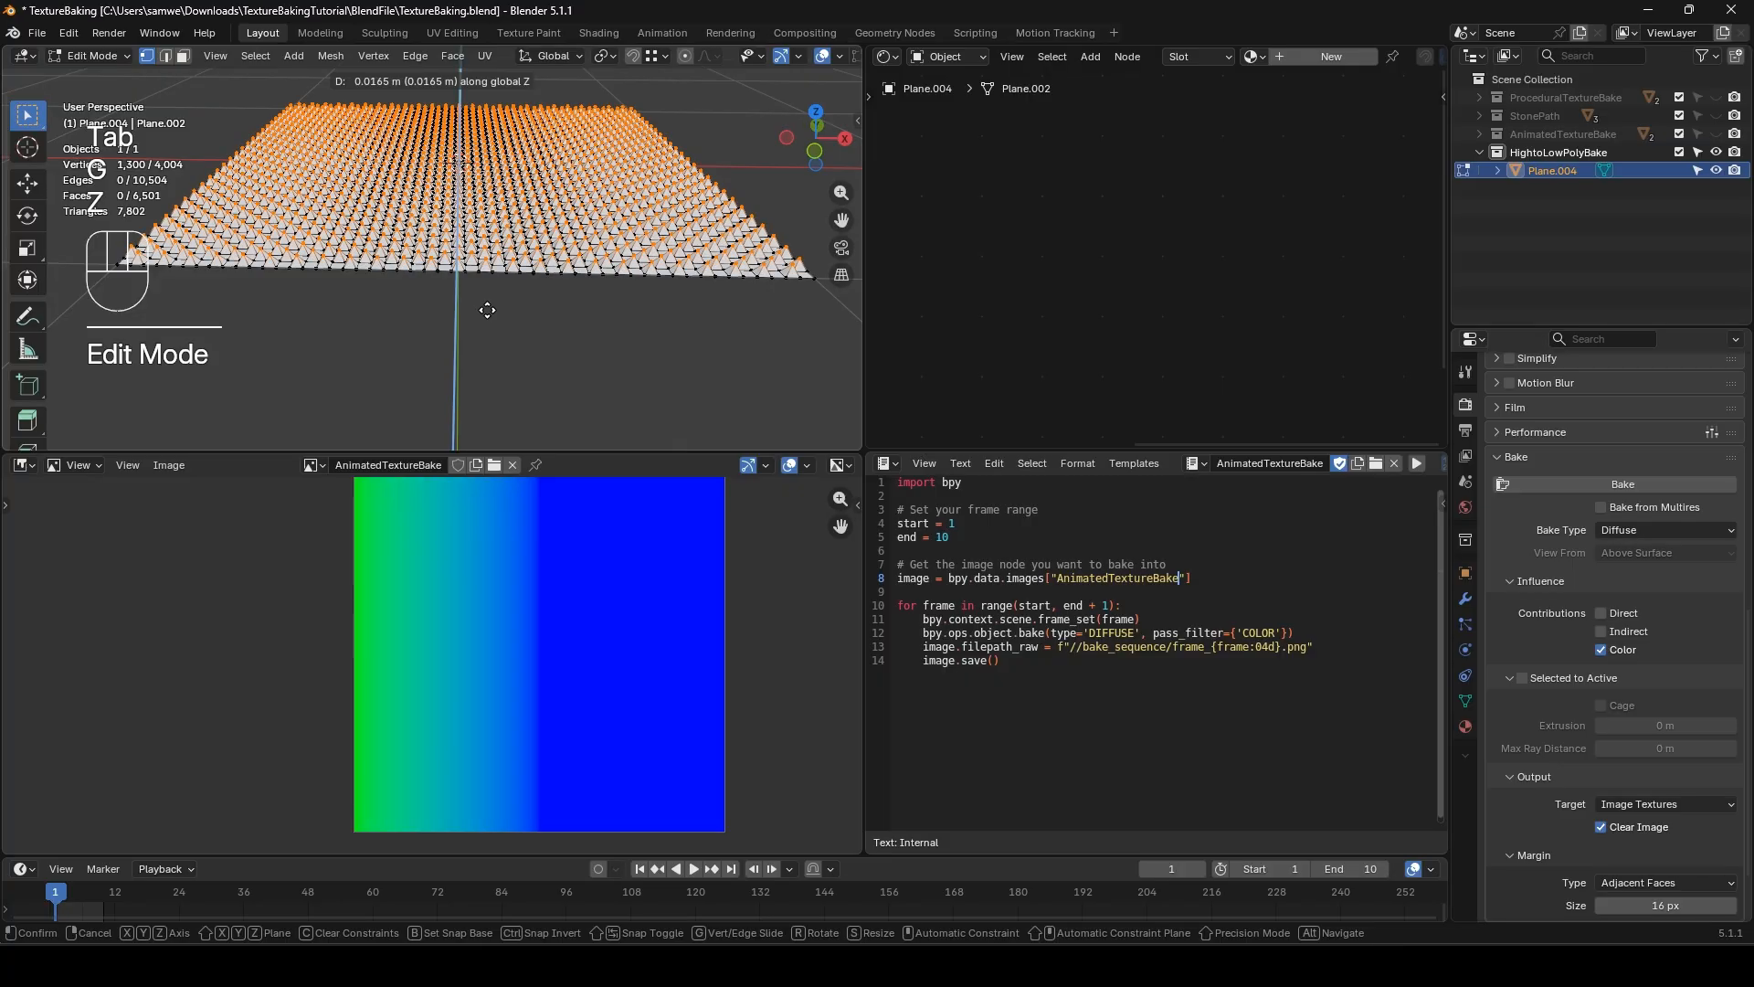
{"action": "left_click", "coordinate": [486, 312]}
{"action": "key", "text": "Tab"}
{"action": "middle_click_drag", "start_coordinate": [486, 311], "coordinate": [594, 253]}
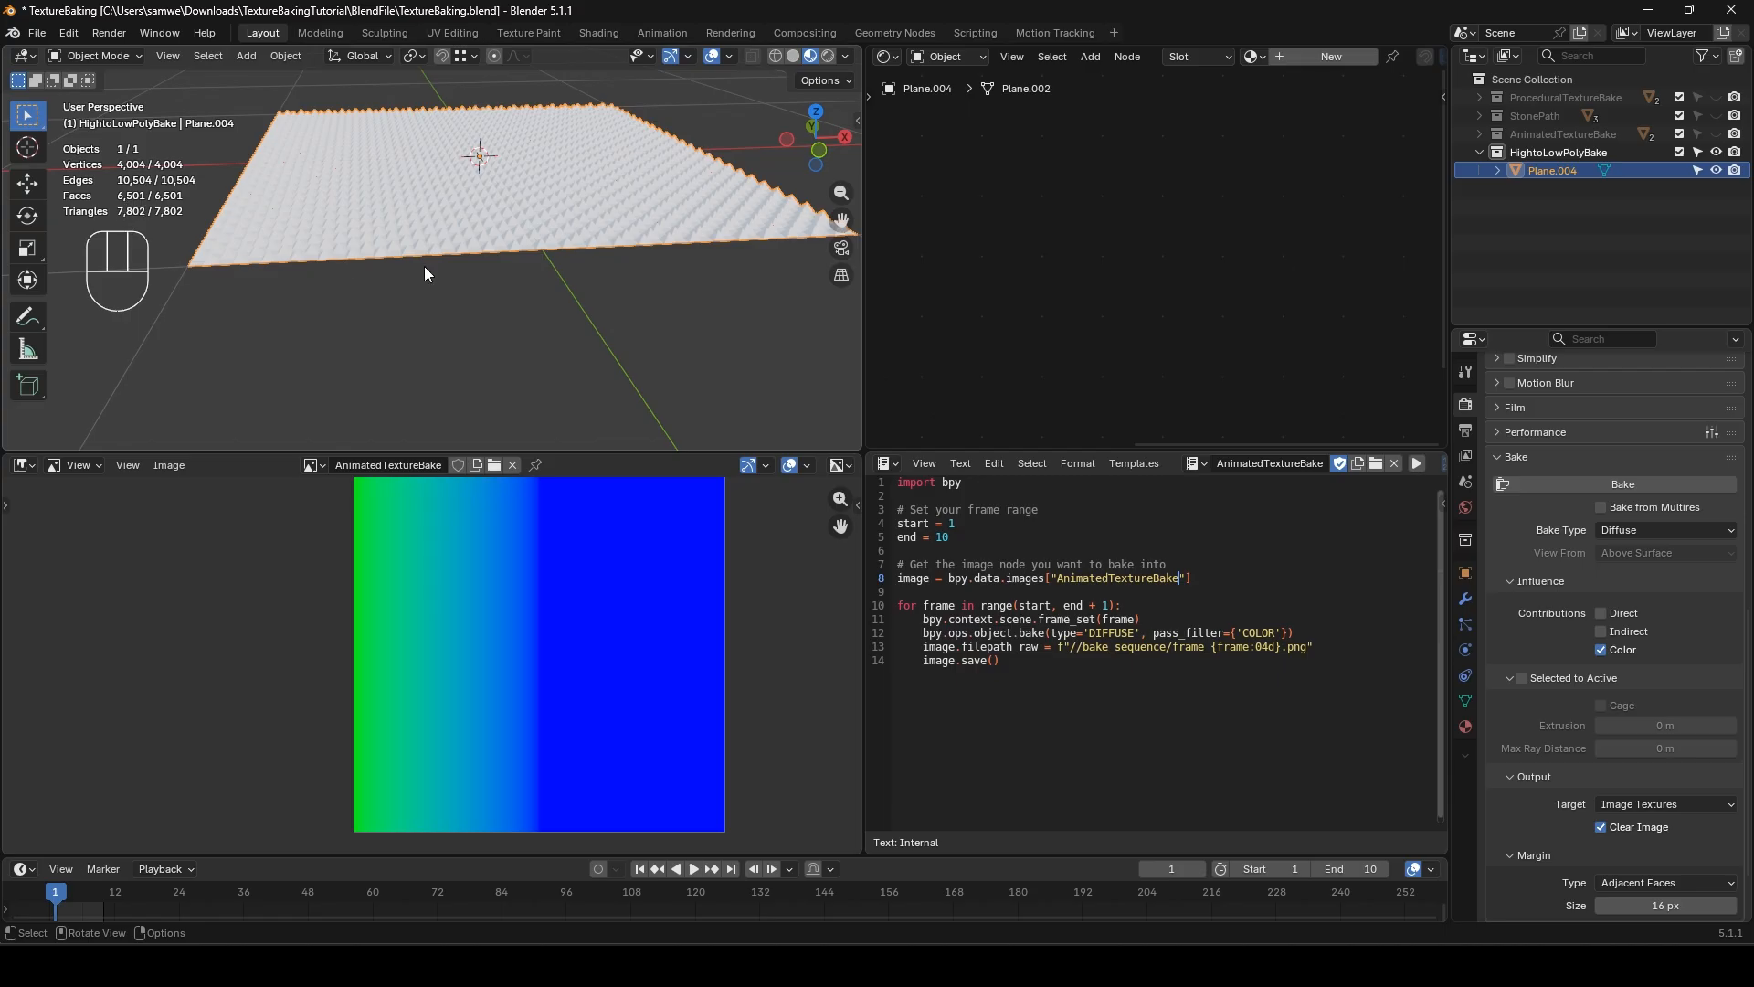
- Add a second plane and move it up about 0.042 m along Z, just above the pyramid surface
{"action": "left_click", "coordinate": [568, 359]}
{"action": "key", "text": "shift+a"}
{"action": "mouse_move", "coordinate": [566, 359]}
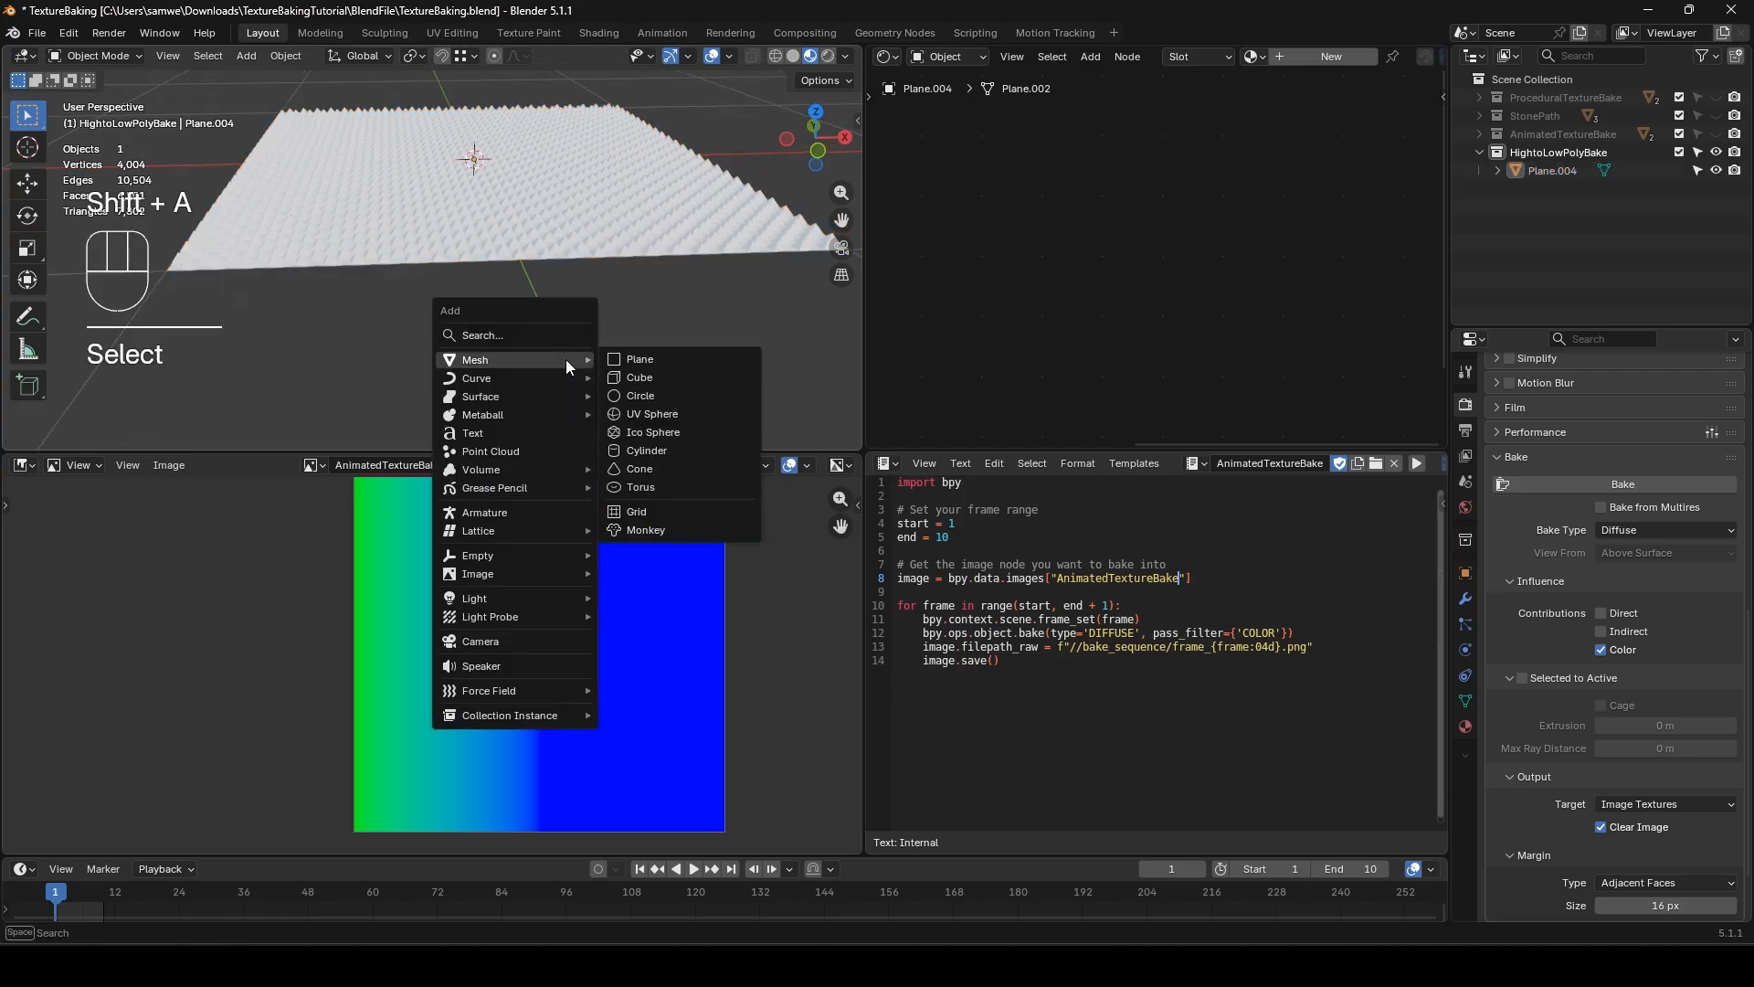
{"action": "left_click", "coordinate": [640, 361]}
{"action": "key", "text": "g"}
{"action": "key", "text": "z"}
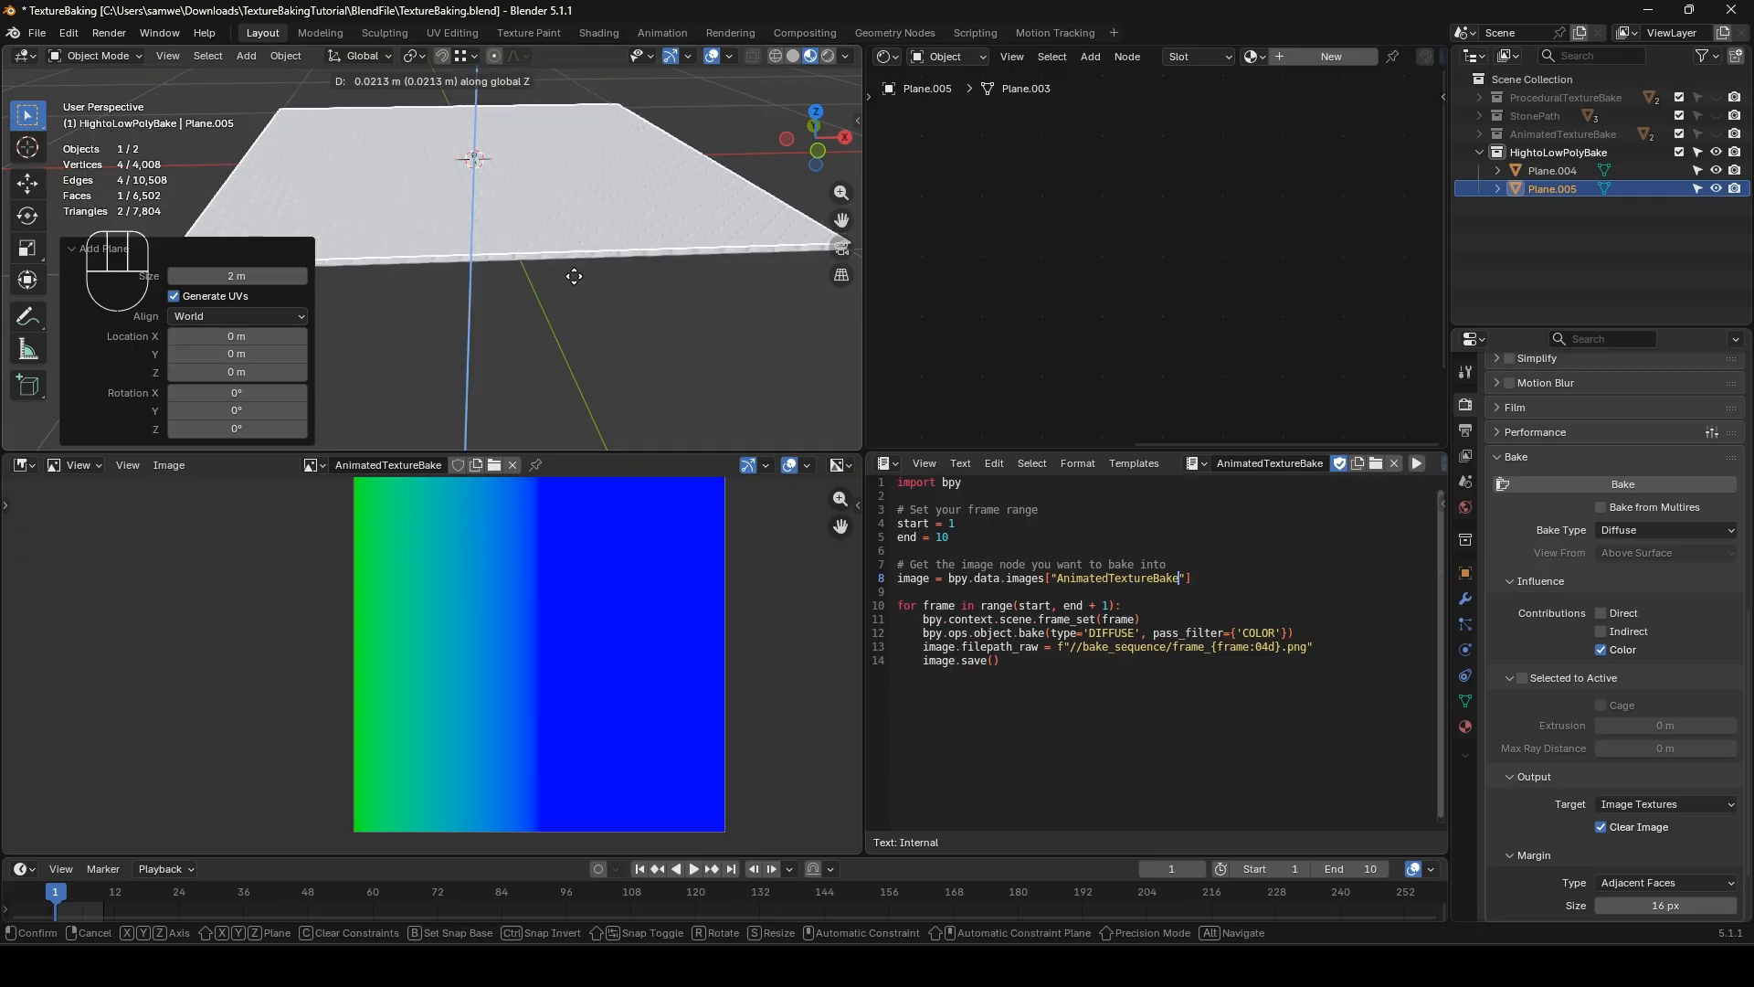
{"action": "left_click", "coordinate": [575, 293]}
{"action": "middle_click_drag", "start_coordinate": [576, 292], "coordinate": [556, 331]}
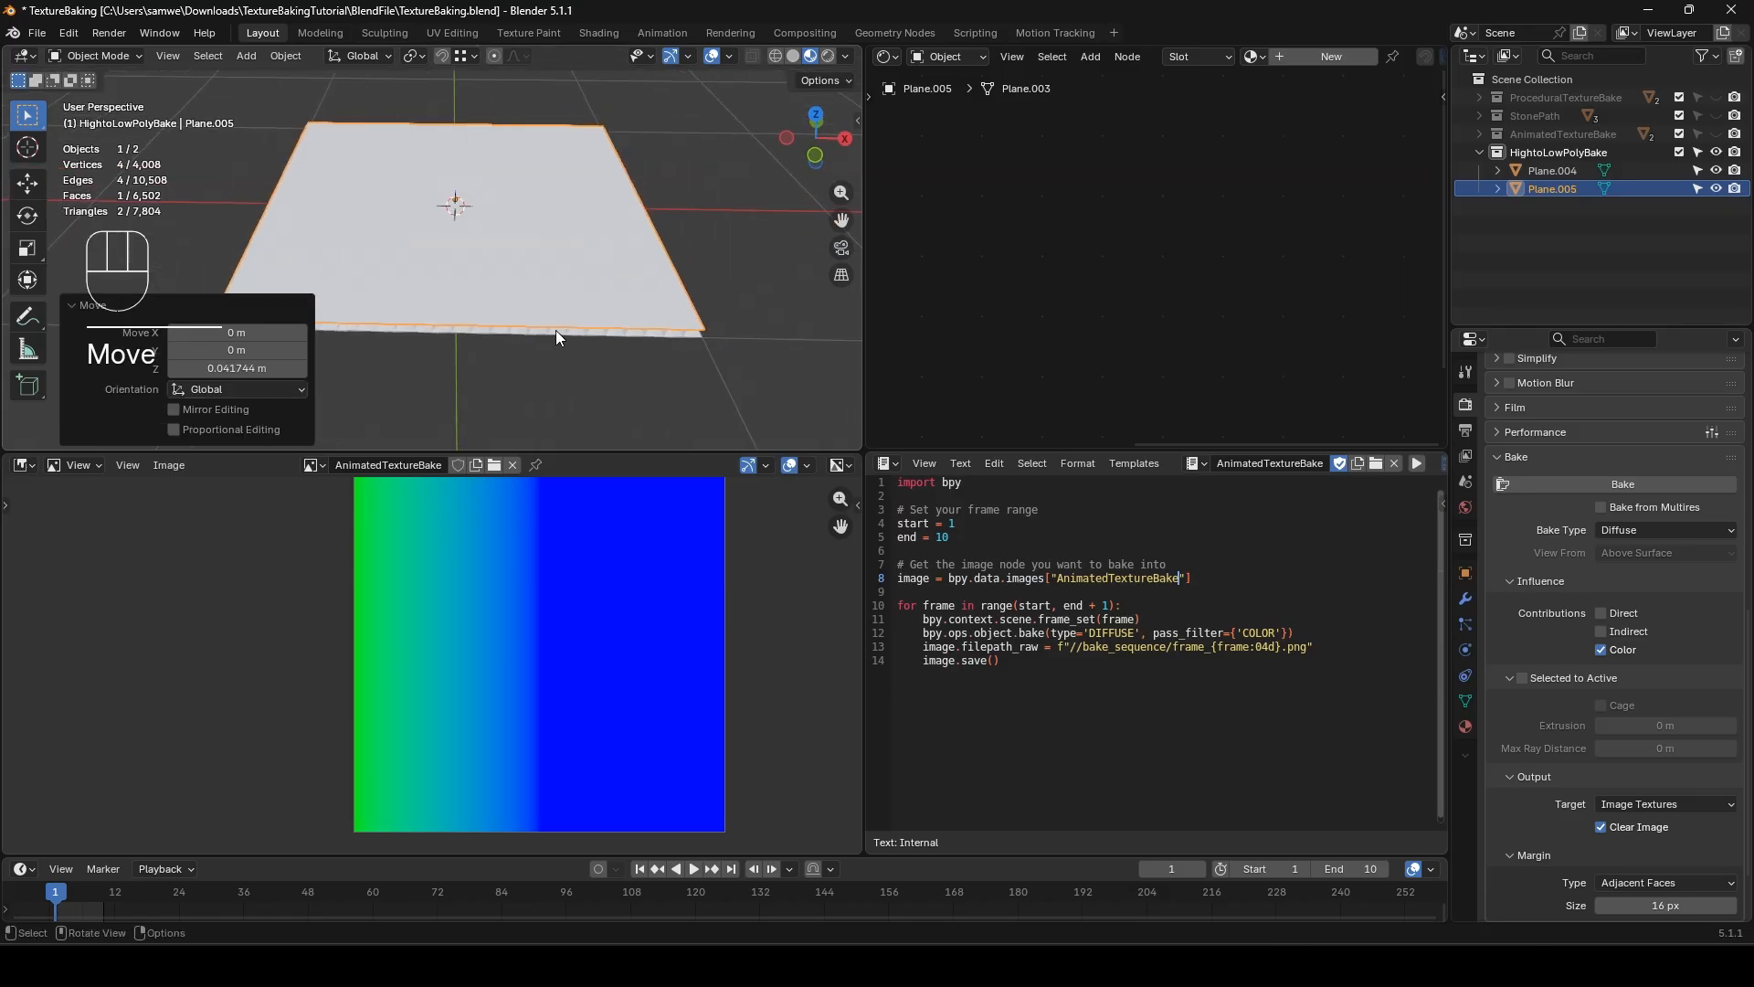
- Rename the detailed pyramid plane HighPoly and the new flat plane LowPoly
{"action": "left_click", "coordinate": [1551, 173]}
{"action": "double_click", "coordinate": [1552, 174]}
{"action": "type", "text": "HighPoly"}
{"action": "key", "text": "Return"}
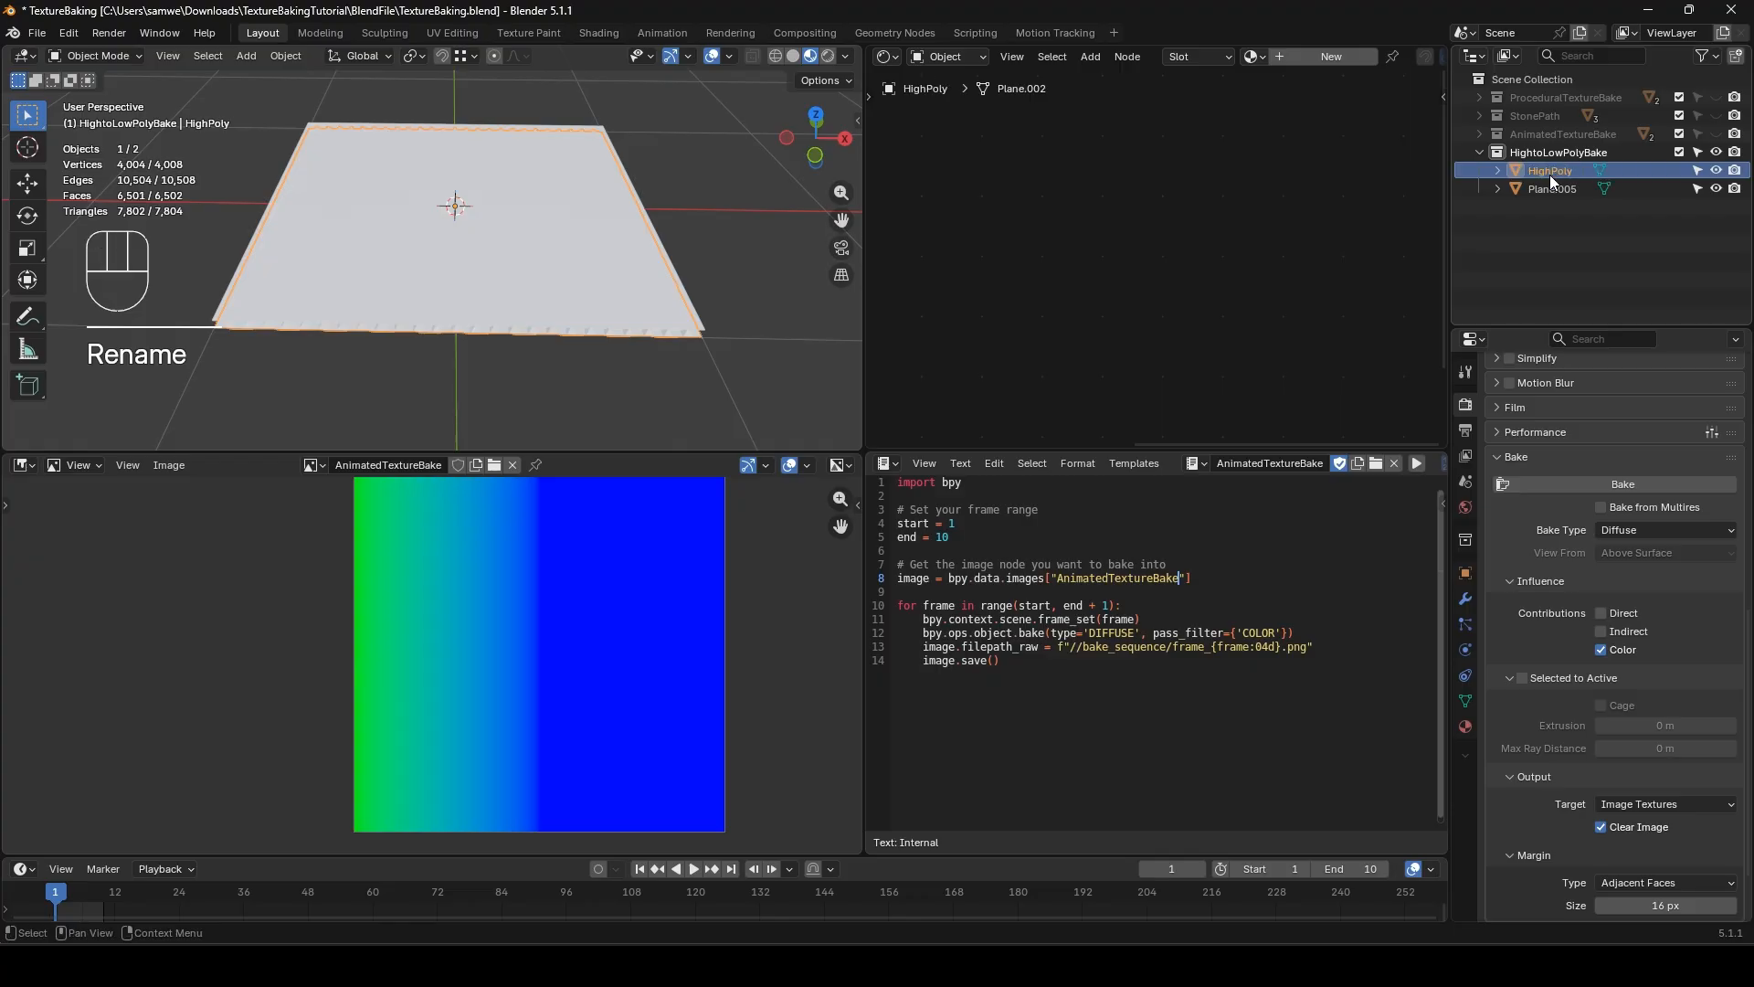
{"action": "left_click", "coordinate": [1553, 188]}
{"action": "double_click", "coordinate": [1553, 188]}
{"action": "type", "text": "LowPoly"}
{"action": "key", "text": "Return"}
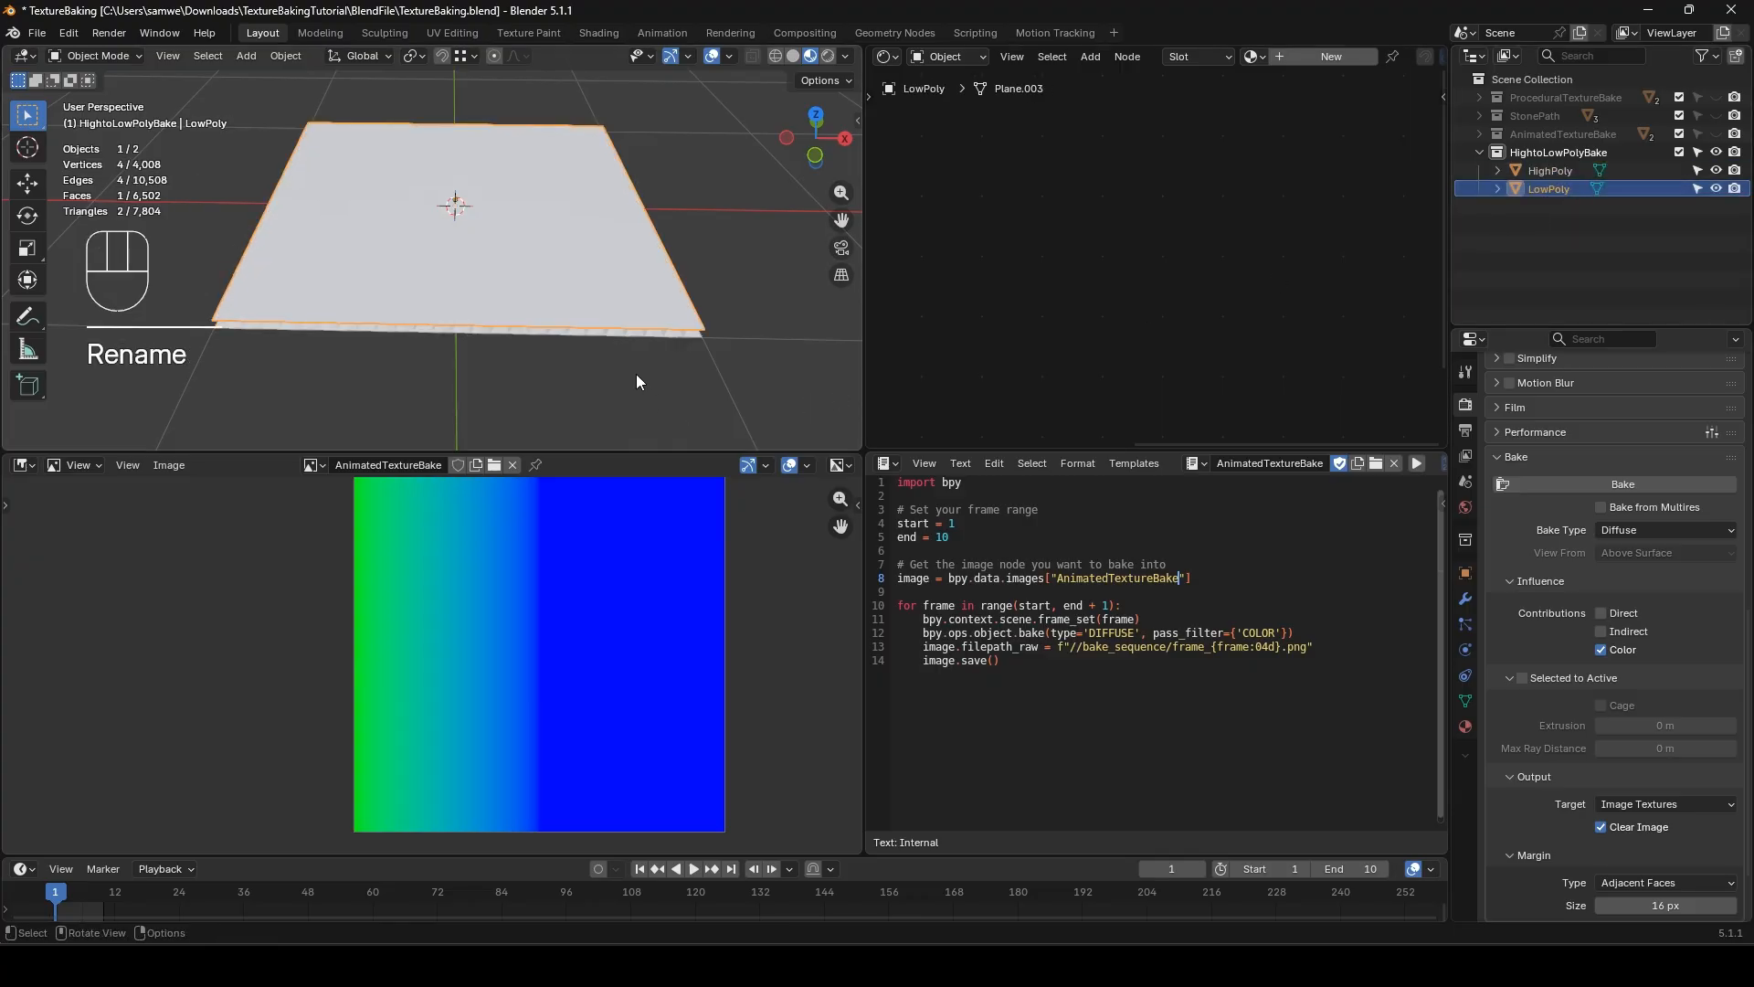
- Create a new material on the LowPoly plane and name it HightoLowPolyBake
{"action": "left_click", "coordinate": [1316, 57]}
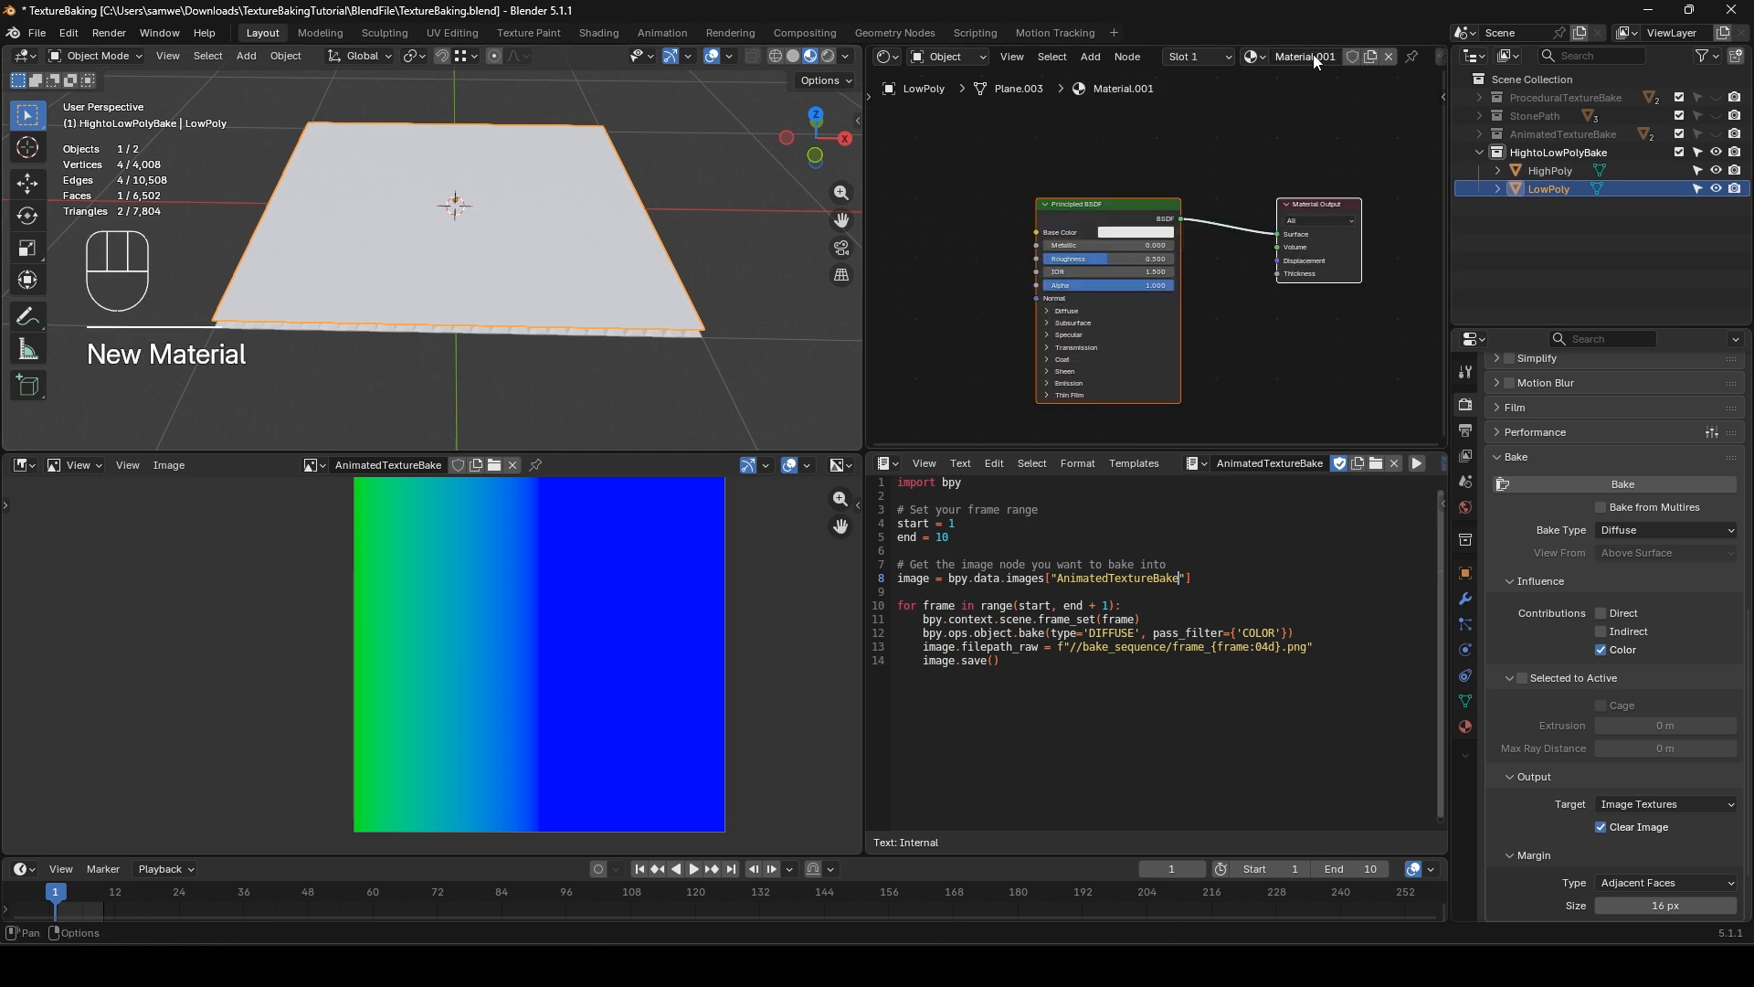
{"action": "left_click", "coordinate": [1296, 56]}
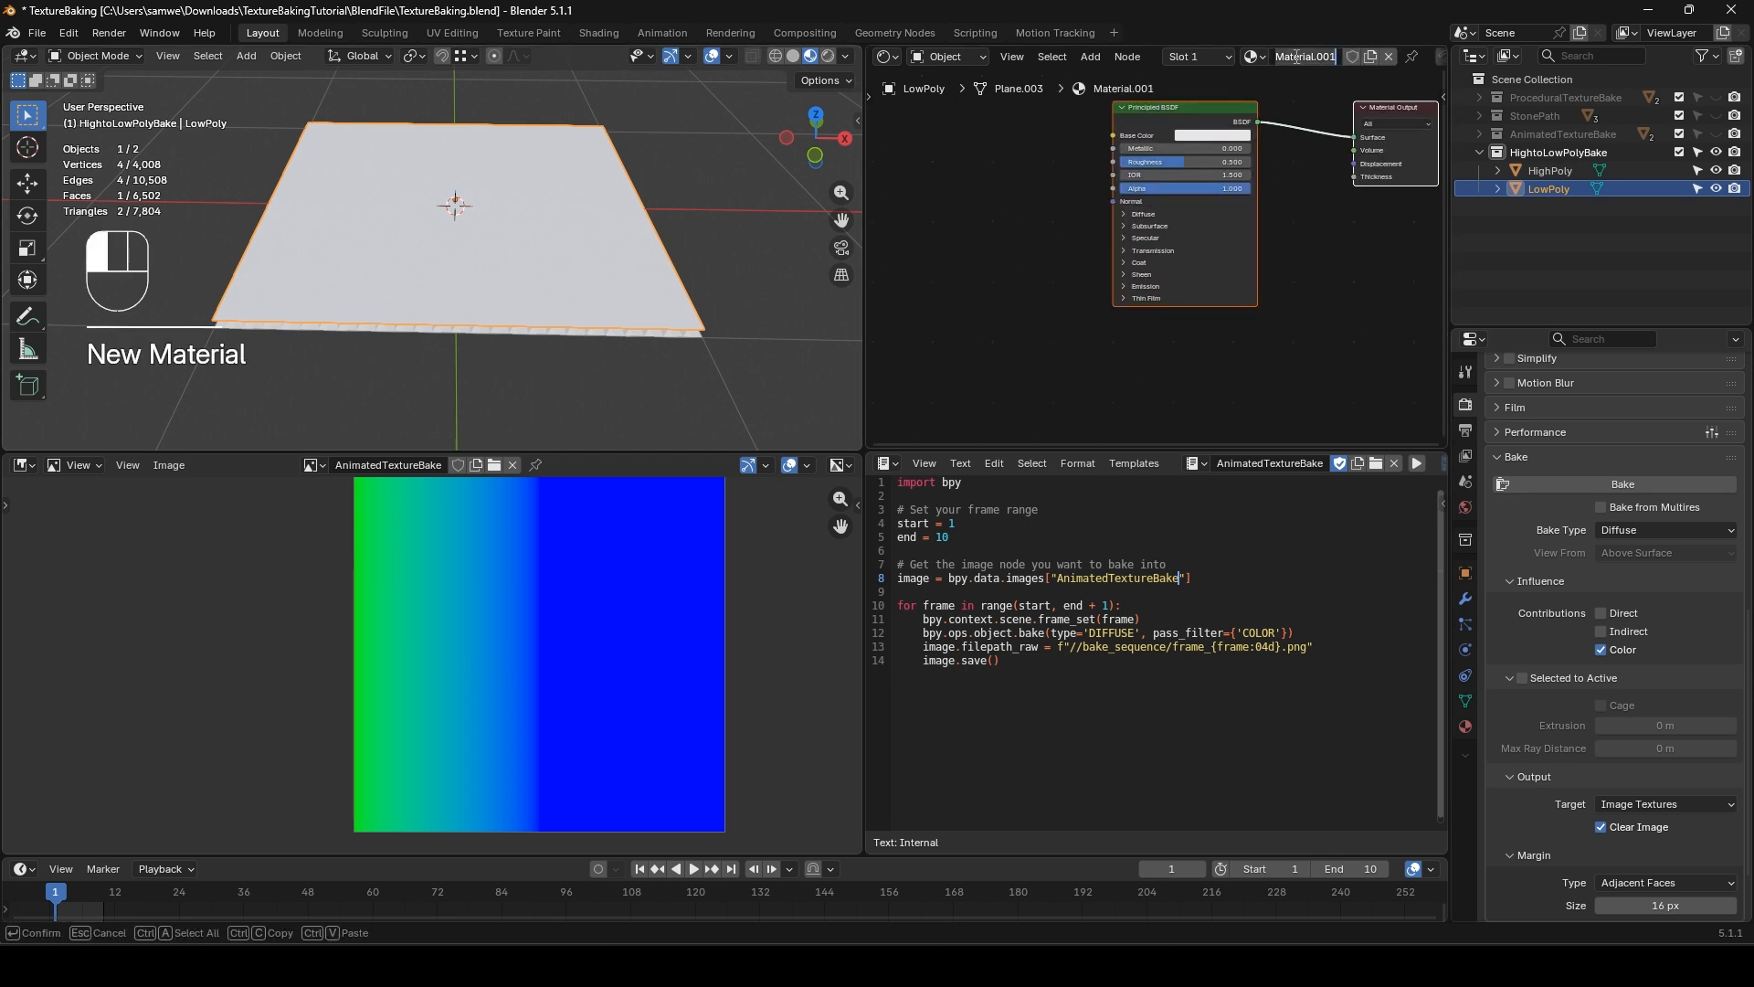
{"action": "type", "text": "HightoL"}
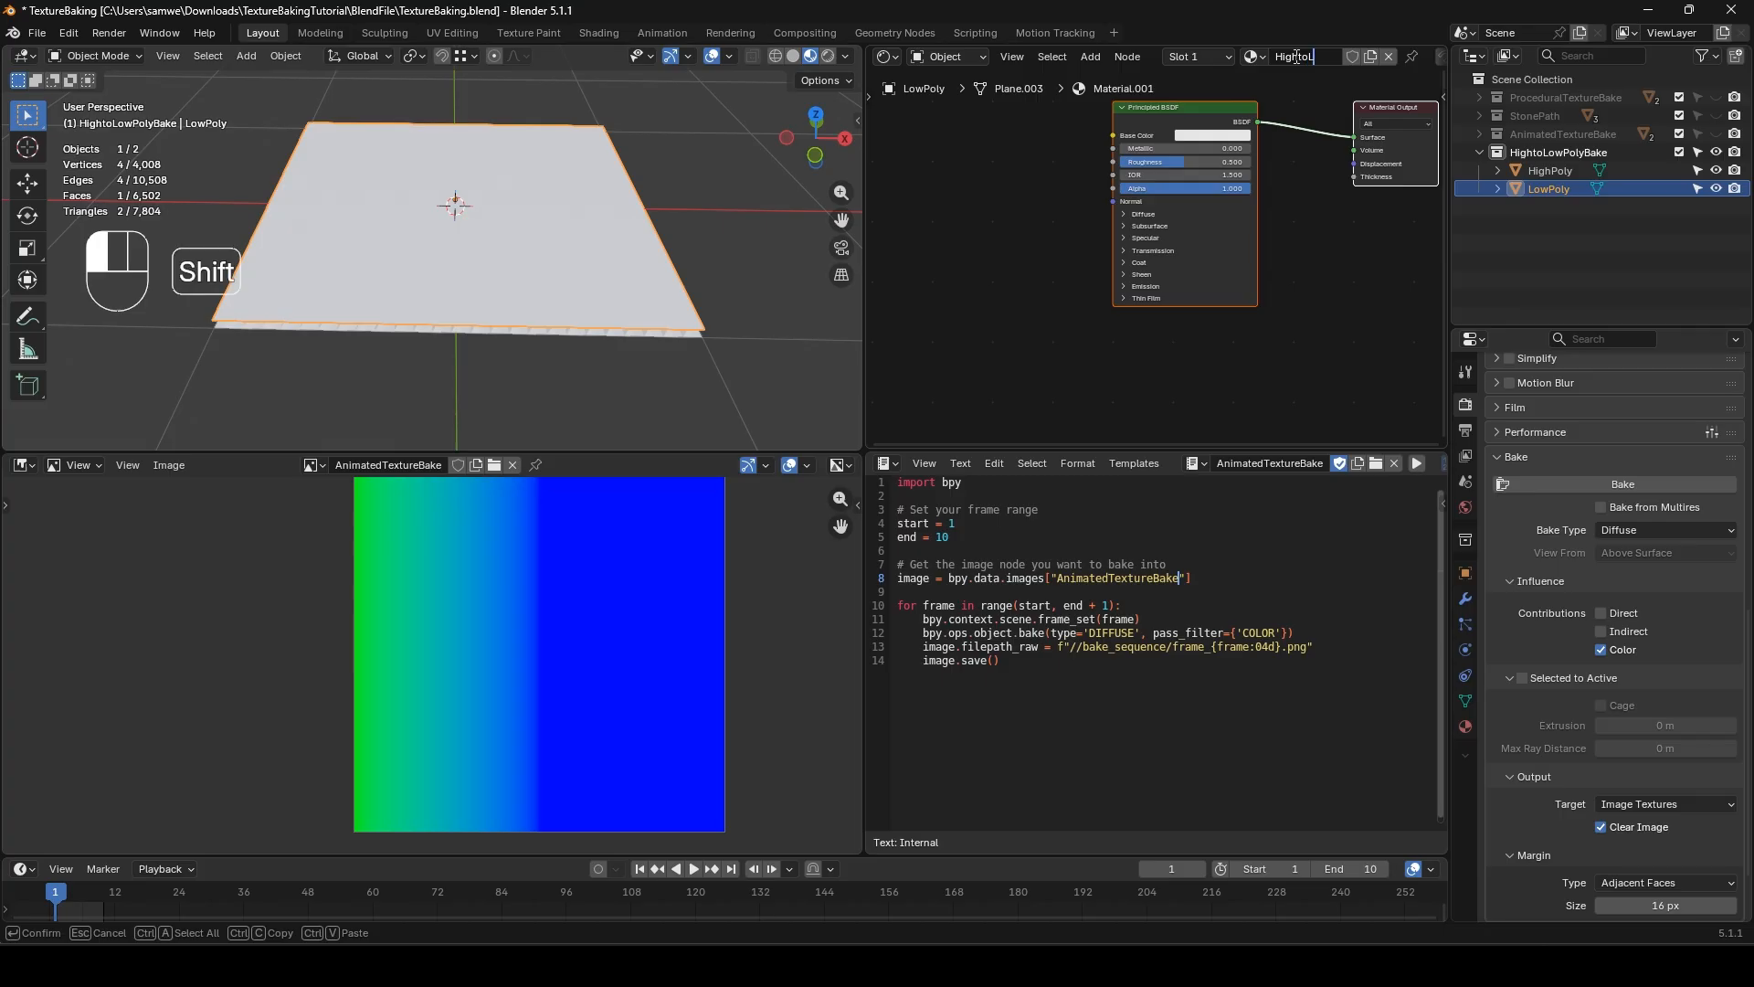
{"action": "type", "text": "owPolyBake"}
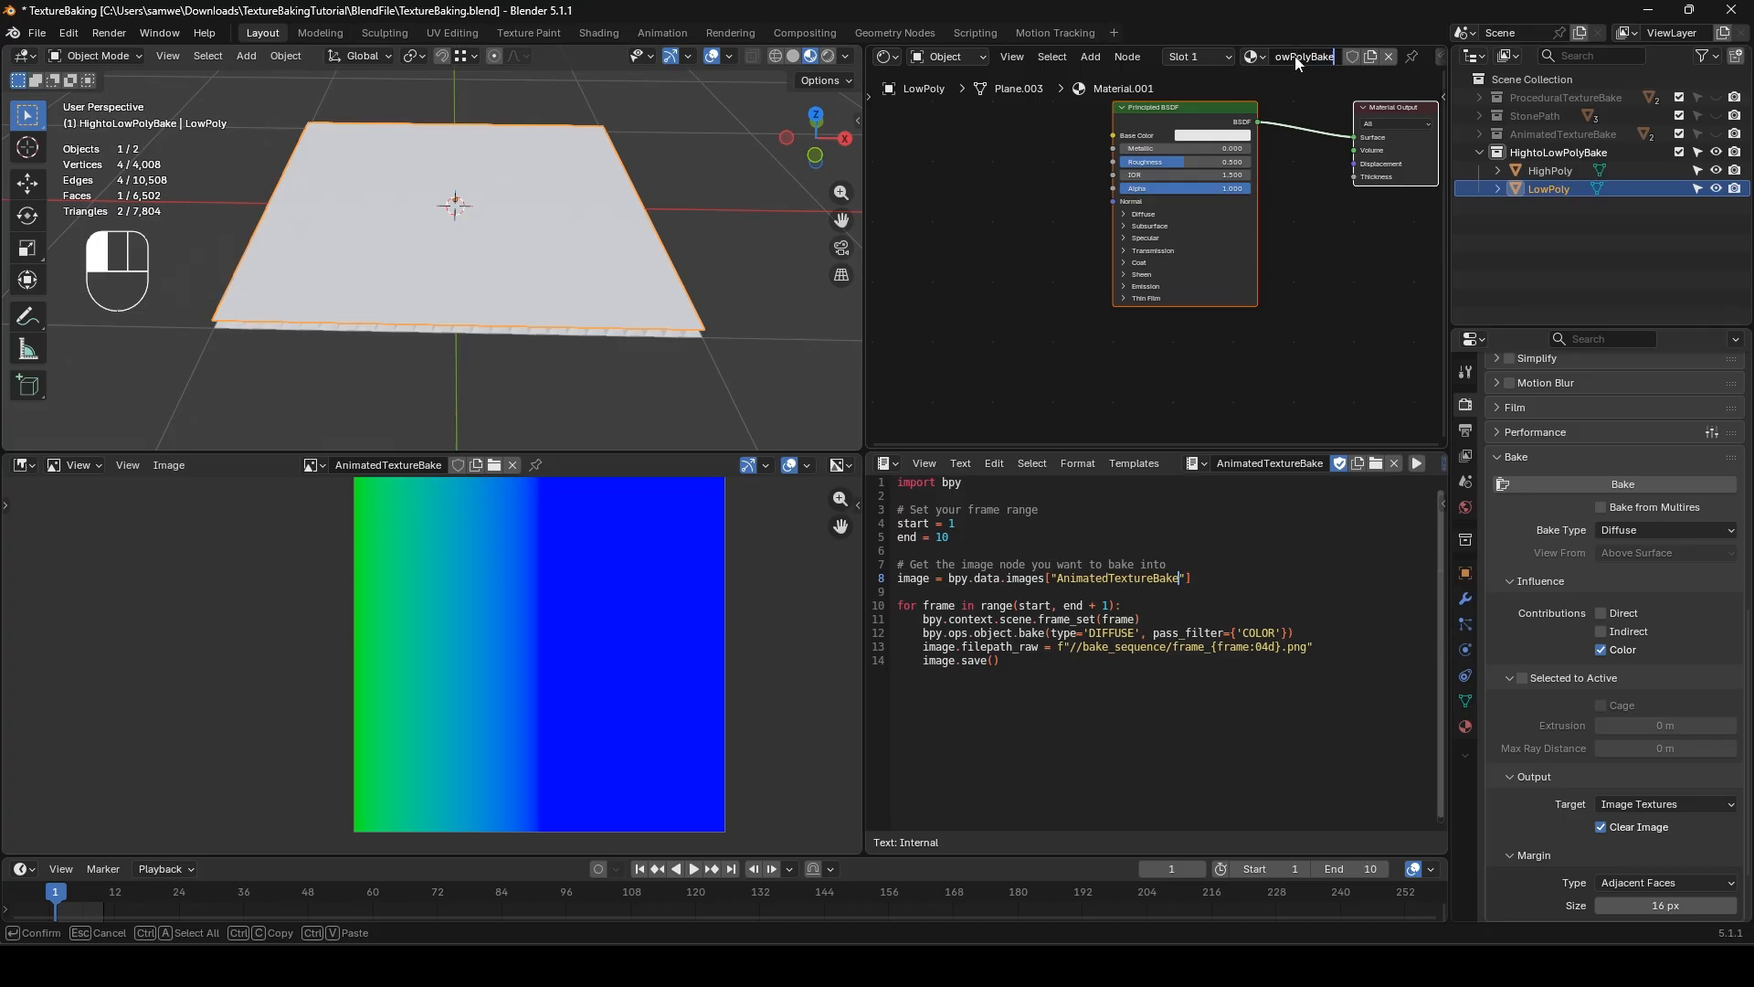
{"action": "key", "text": "Return"}
- Add an Image Texture node below the Principled BSDF in the HightoLowPolyBake material
{"action": "key", "text": "shift+a"}
{"action": "type", "text": "image"}
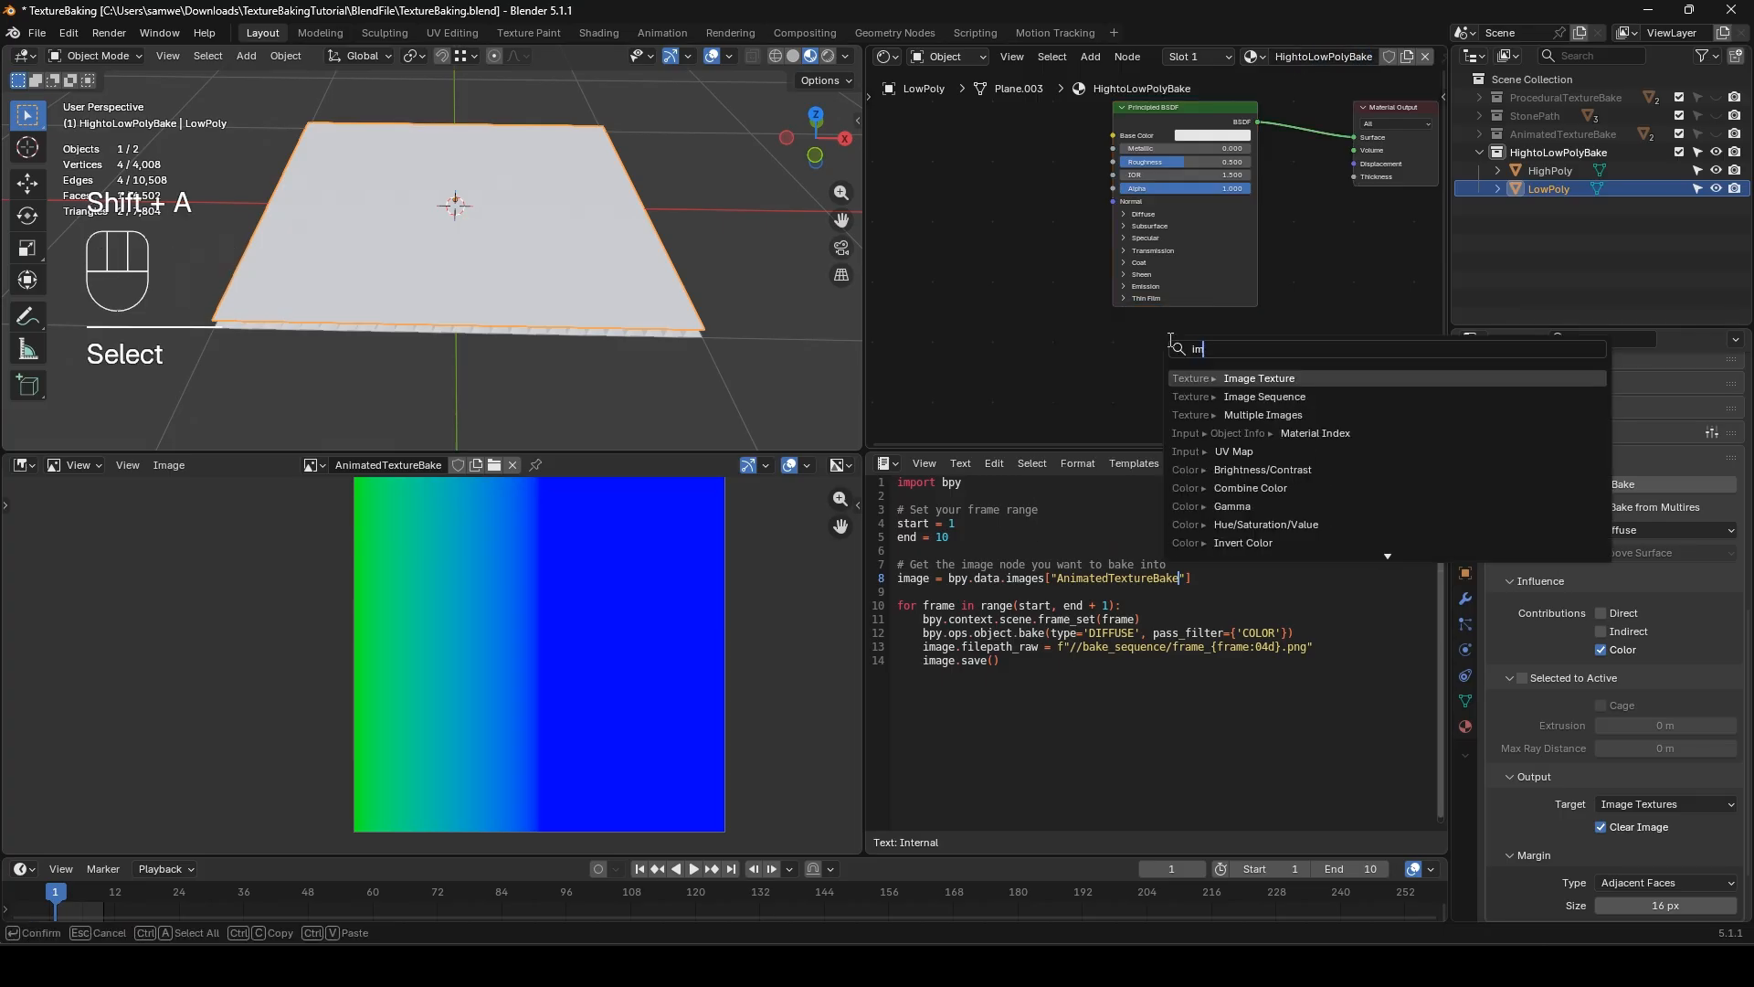
{"action": "key", "text": "Return"}
{"action": "left_click", "coordinate": [1124, 340]}
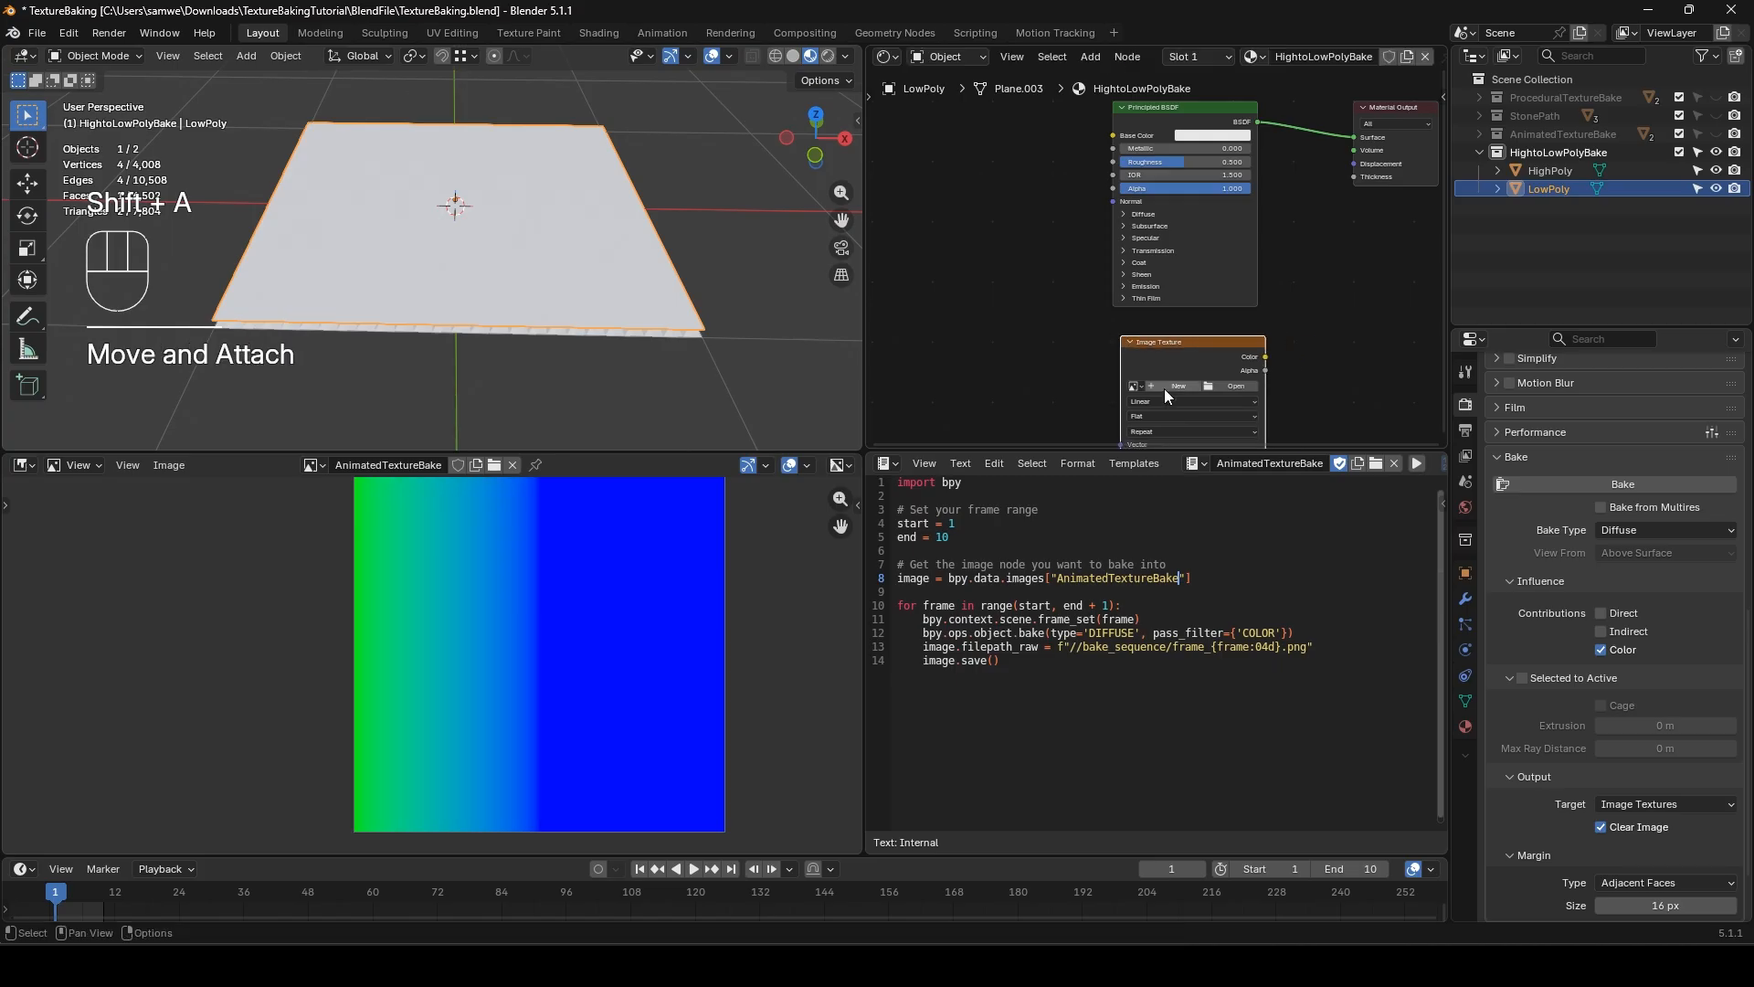
- Create a 2048 × 2048 px image named HightoLowPolyTextureBake in the texture node and expand the shader editor over the text editor
{"action": "left_click", "coordinate": [1178, 388]}
{"action": "type", "text": "Highto"}
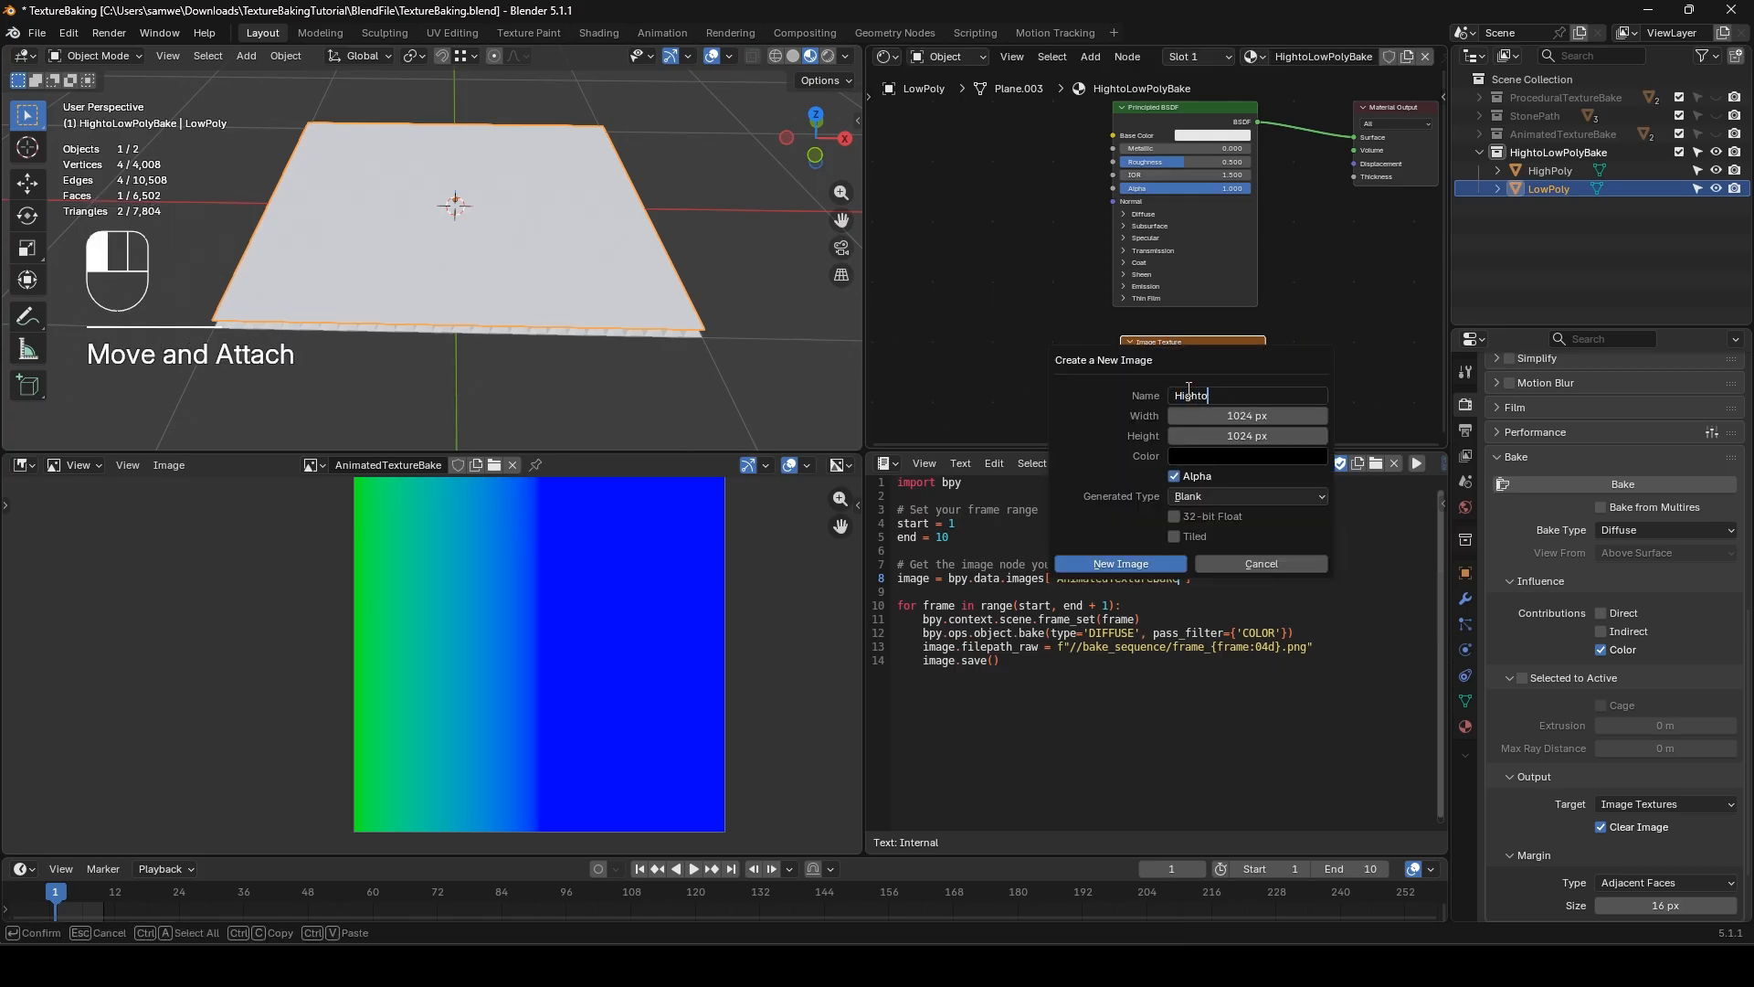
{"action": "type", "text": "LowPolyTextureBake"}
{"action": "key", "text": "Return"}
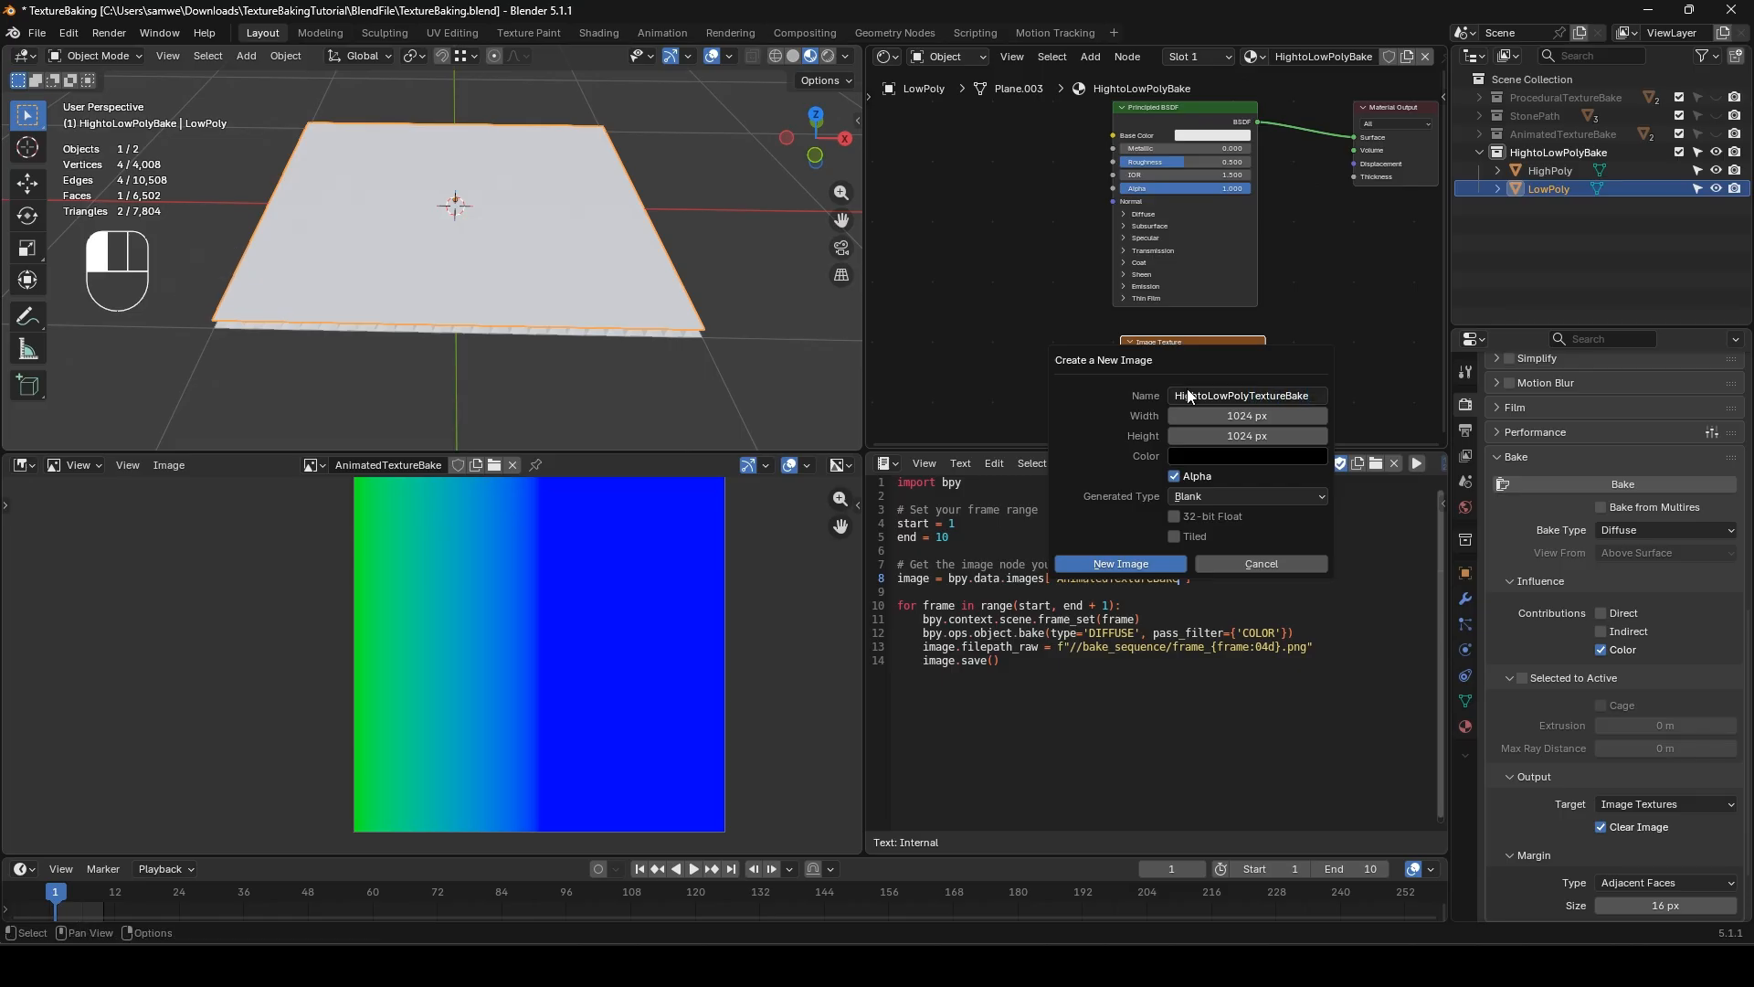
{"action": "left_click_drag", "start_coordinate": [1213, 415], "coordinate": [1215, 436]}
{"action": "type", "text": "2048"}
{"action": "key", "text": "Return"}
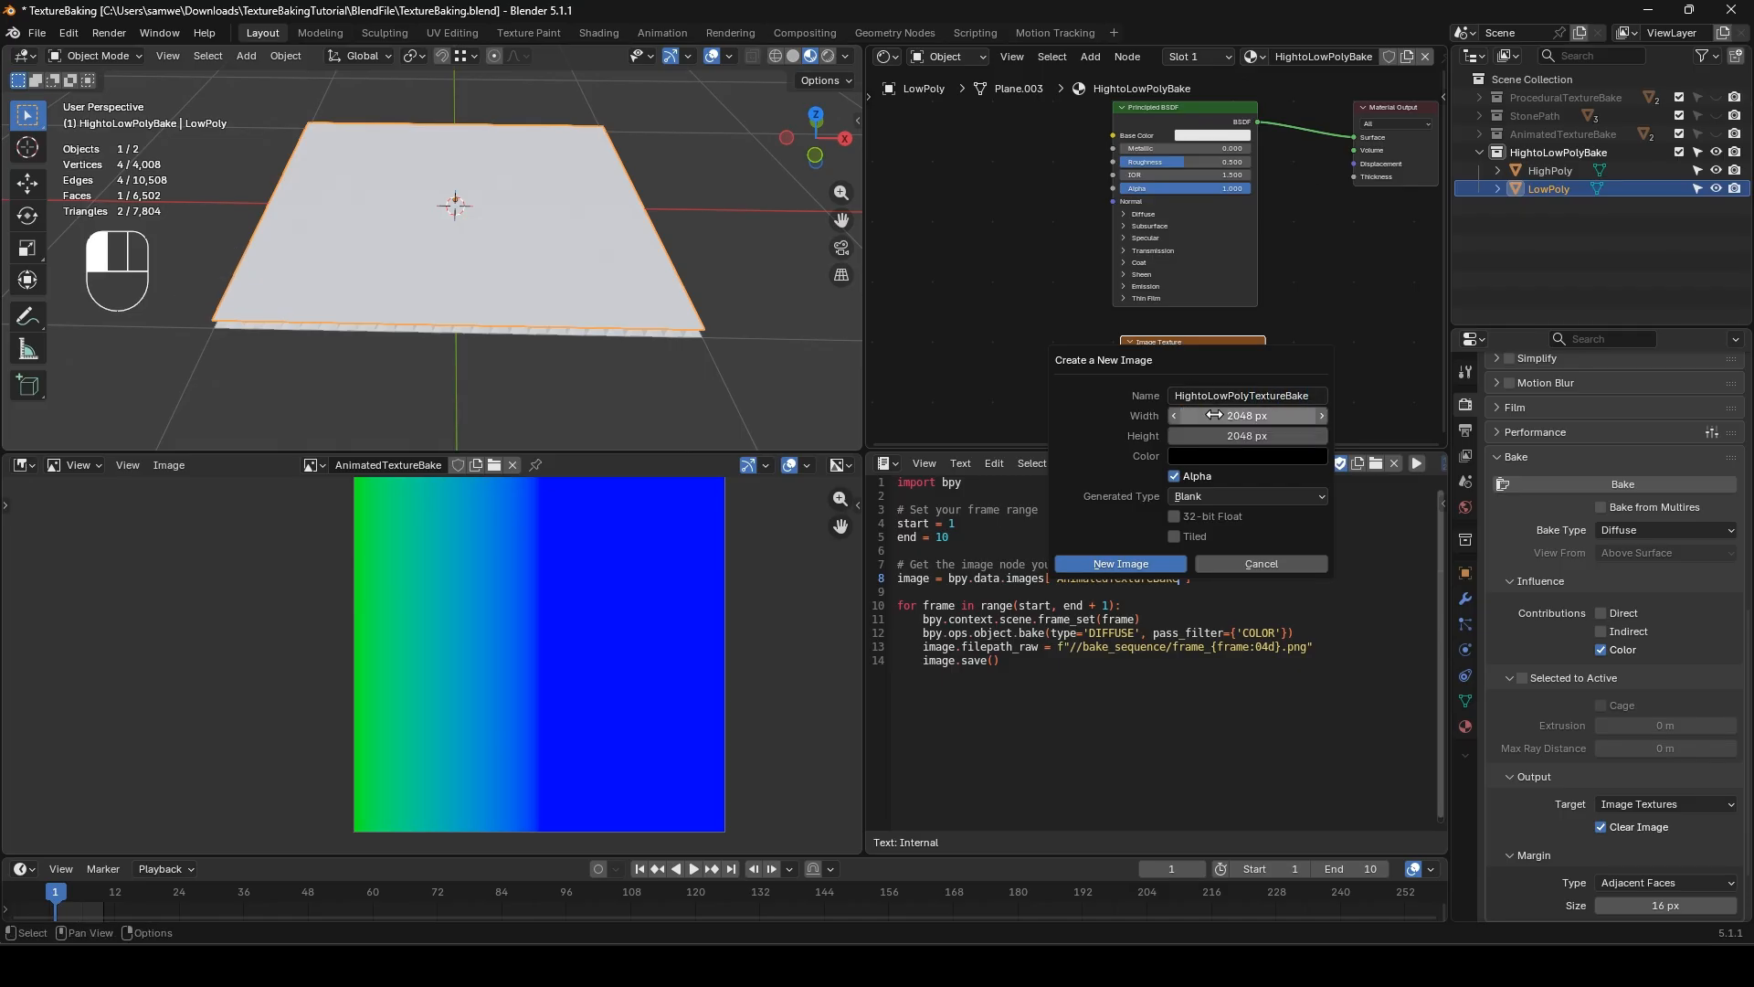
{"action": "left_click", "coordinate": [1121, 563]}
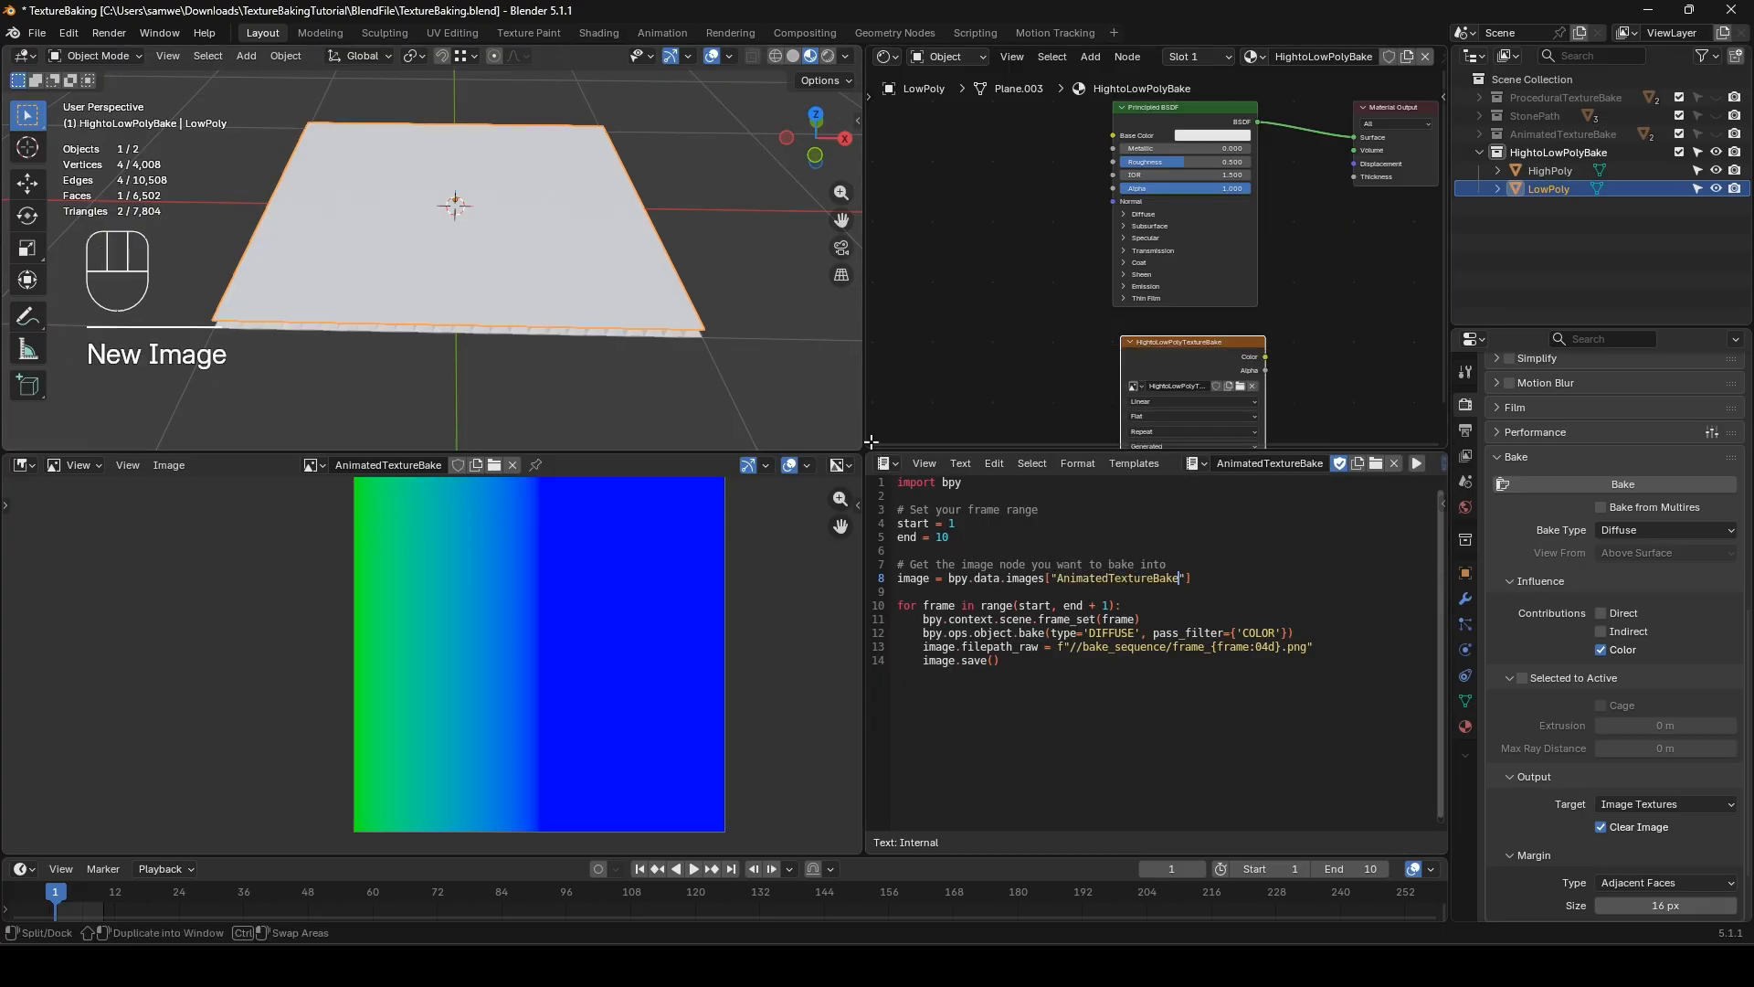
{"action": "left_click_drag", "start_coordinate": [871, 443], "coordinate": [892, 518]}
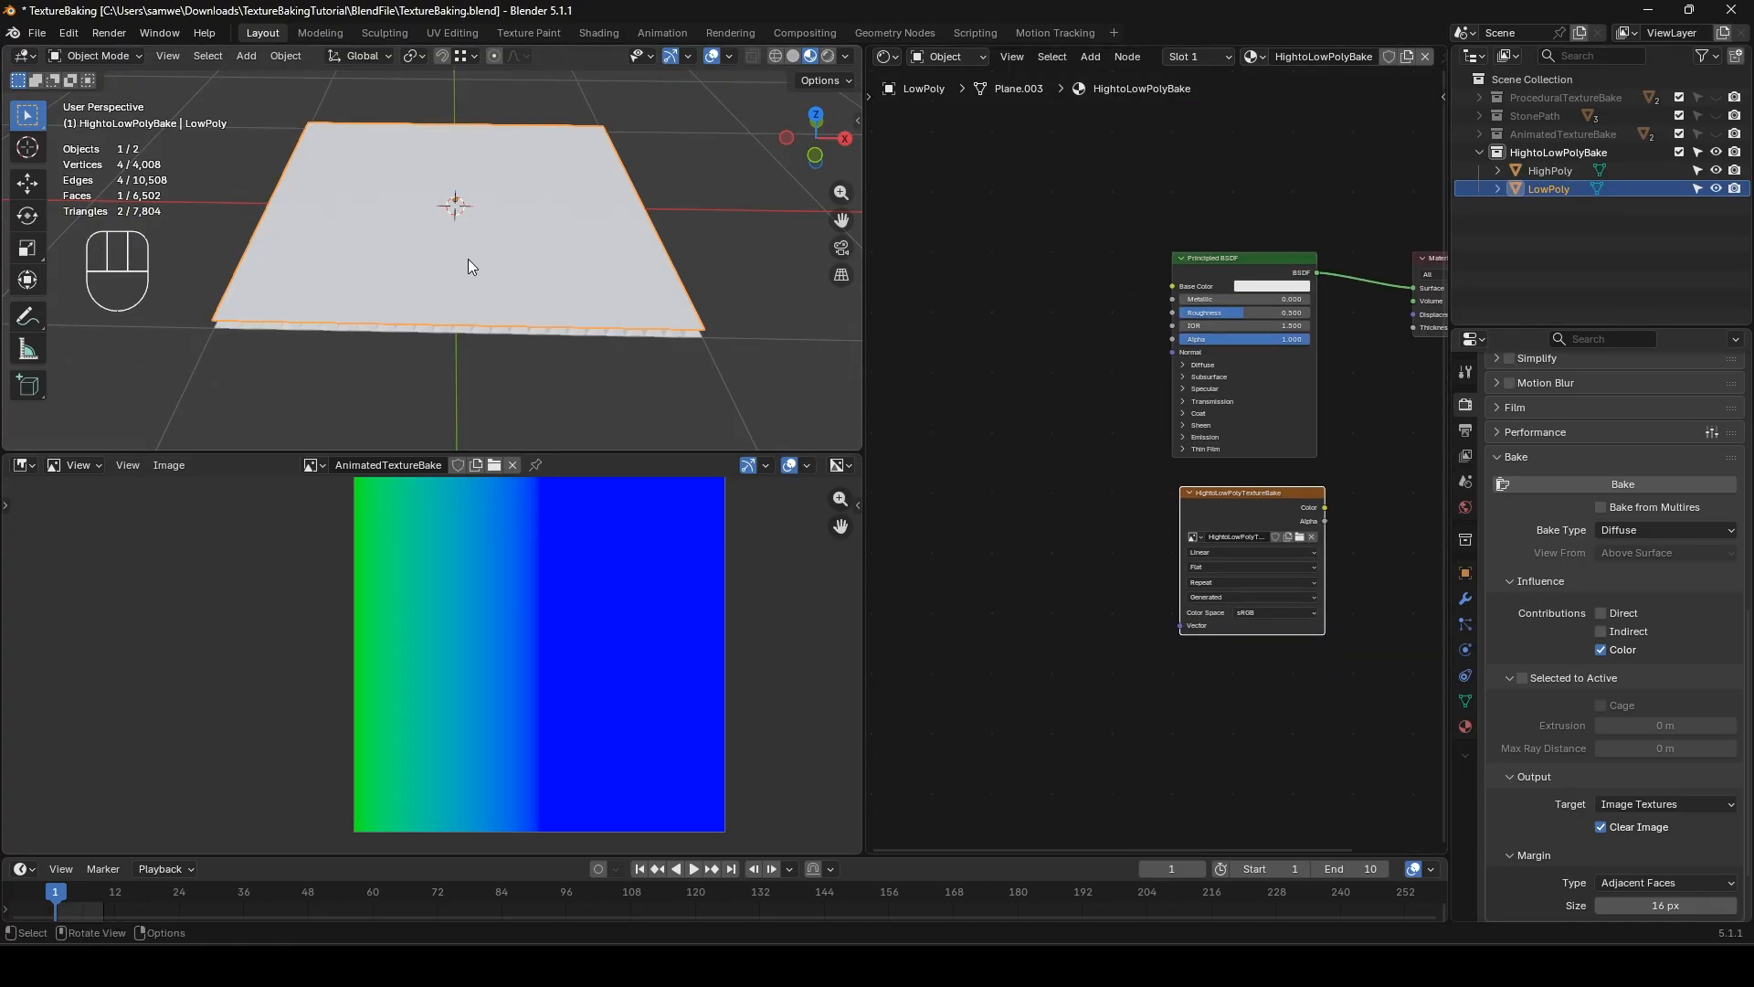
- Set the bake type to Normal and enable Selected to Active
{"action": "left_click", "coordinate": [1625, 532]}
{"action": "left_click", "coordinate": [1630, 631]}
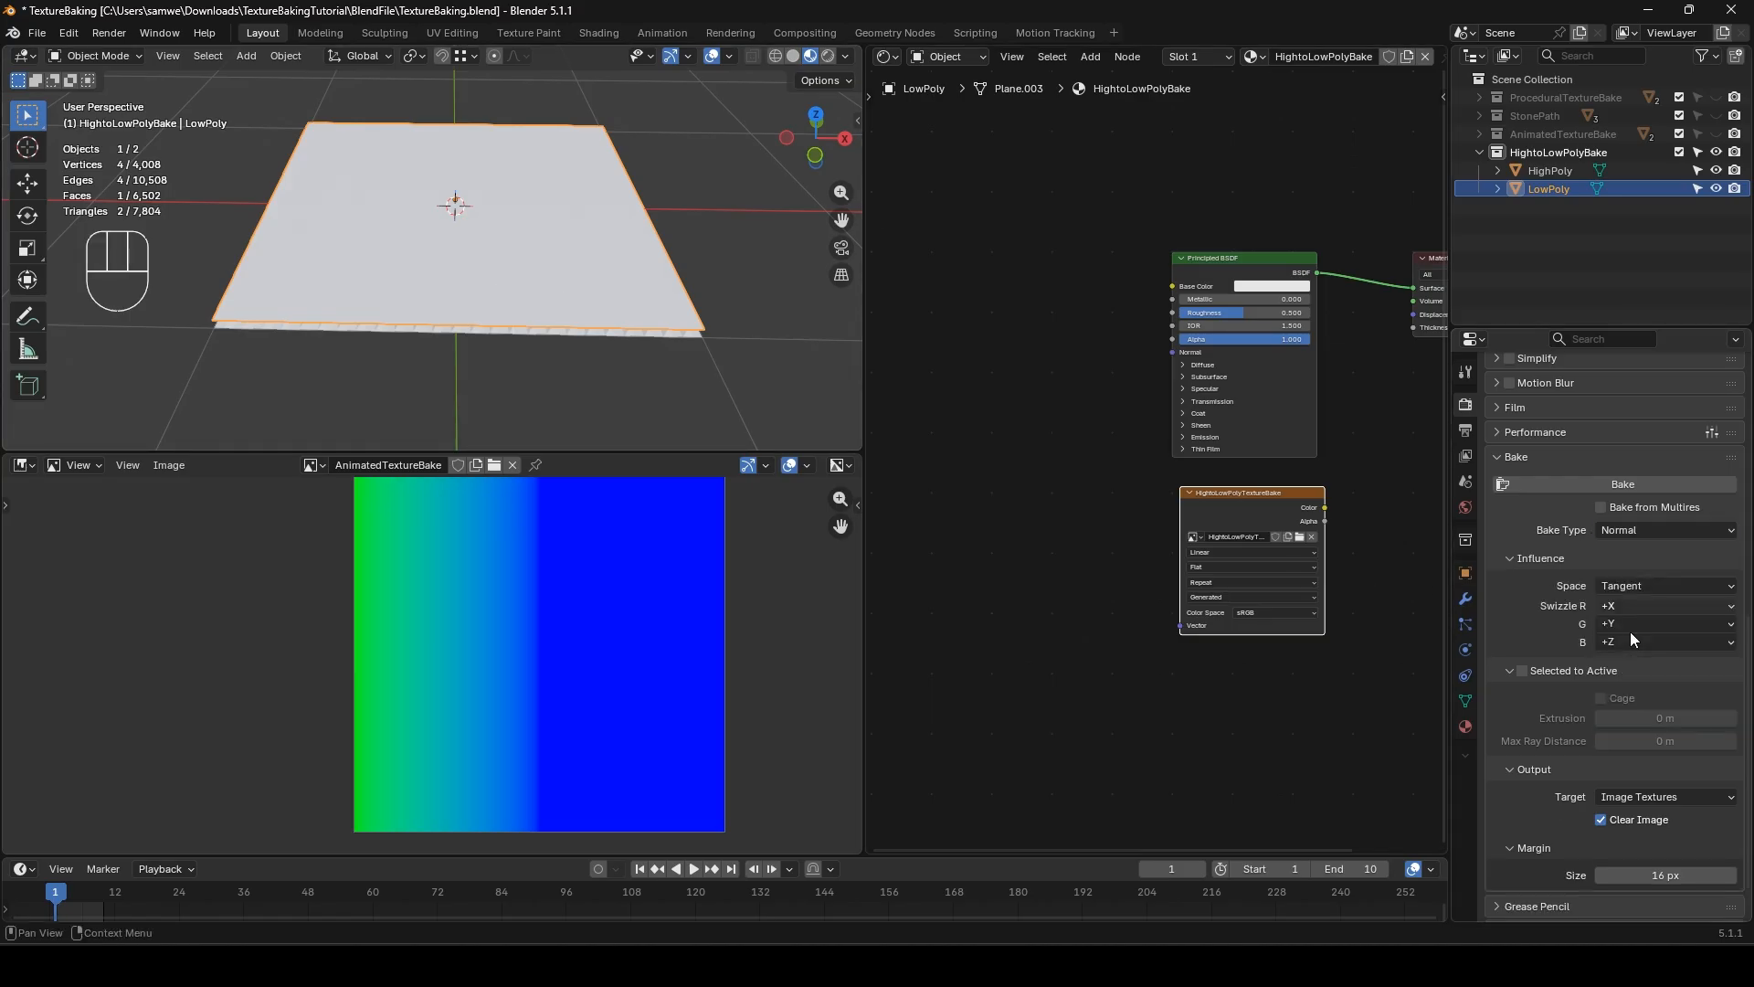
{"action": "left_click", "coordinate": [1523, 670]}
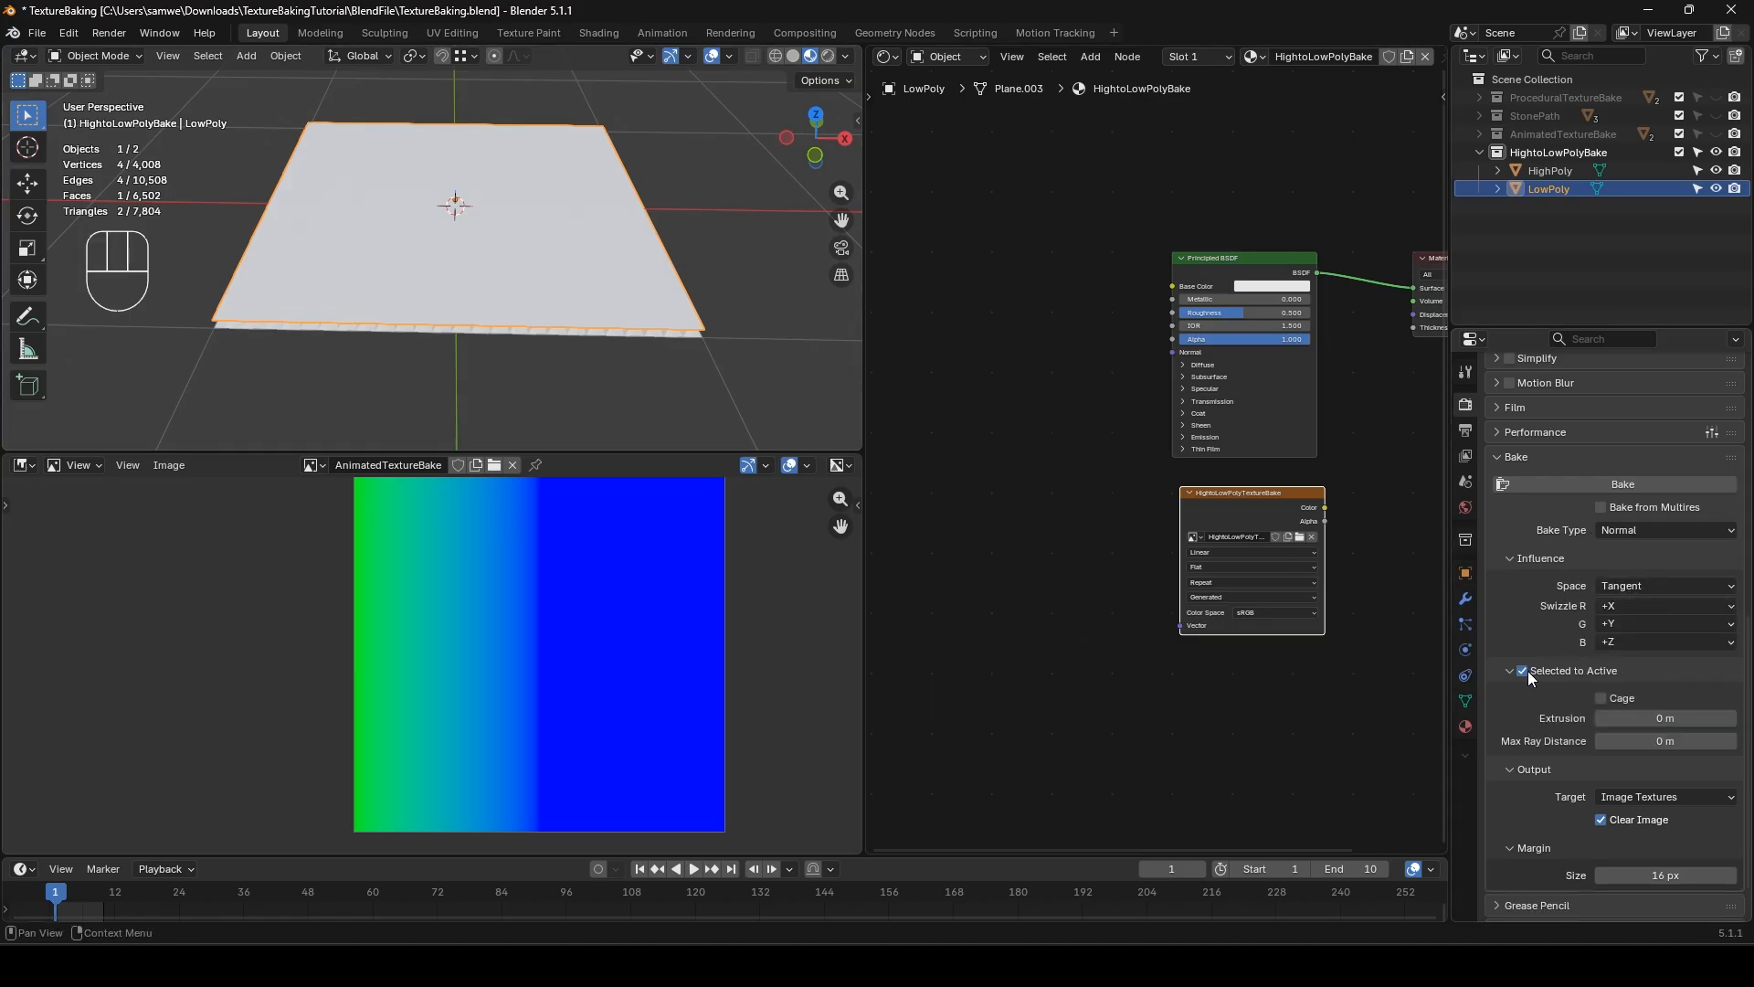
- Select HighPoly with LowPoly as the active object and bake the normal map into the HightoLowPolyTextureBake image node
{"action": "left_click", "coordinate": [662, 334]}
{"action": "mouse_move", "coordinate": [661, 334]}
{"action": "middle_mouse_down"}
{"action": "mouse_move", "coordinate": [680, 337]}
{"action": "mouse_move", "coordinate": [675, 304]}
{"action": "middle_mouse_up"}
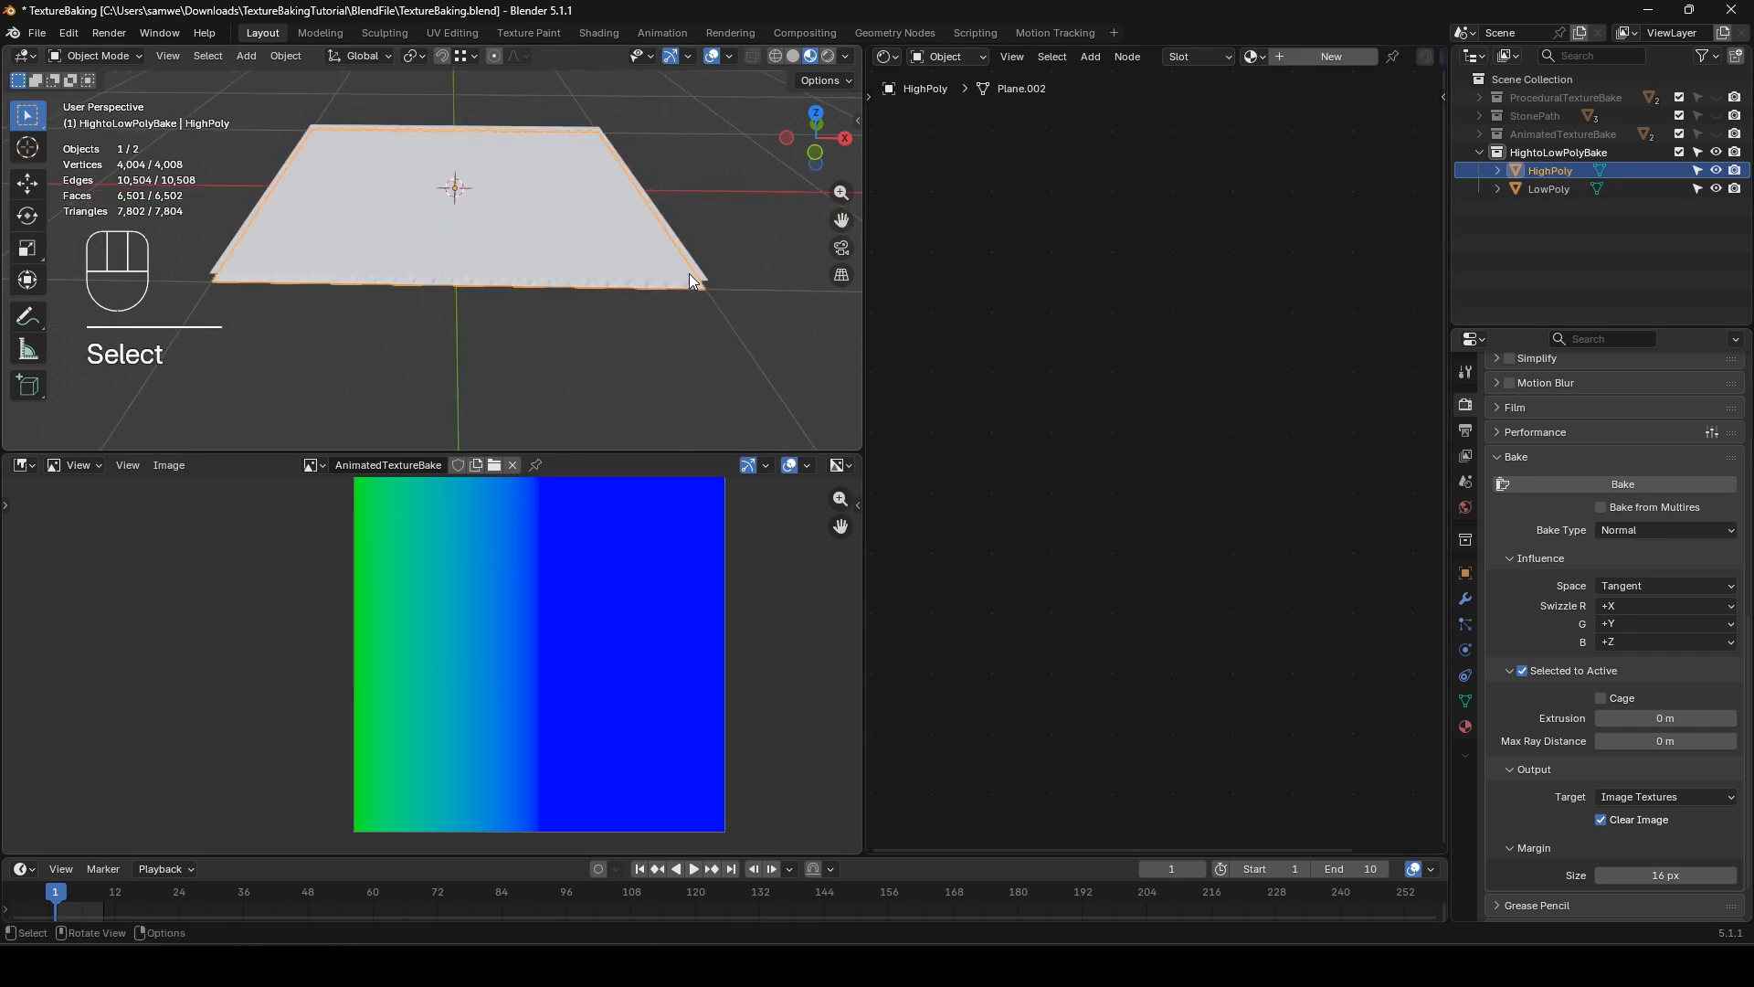
{"action": "left_click", "coordinate": [698, 270], "text": "shift"}
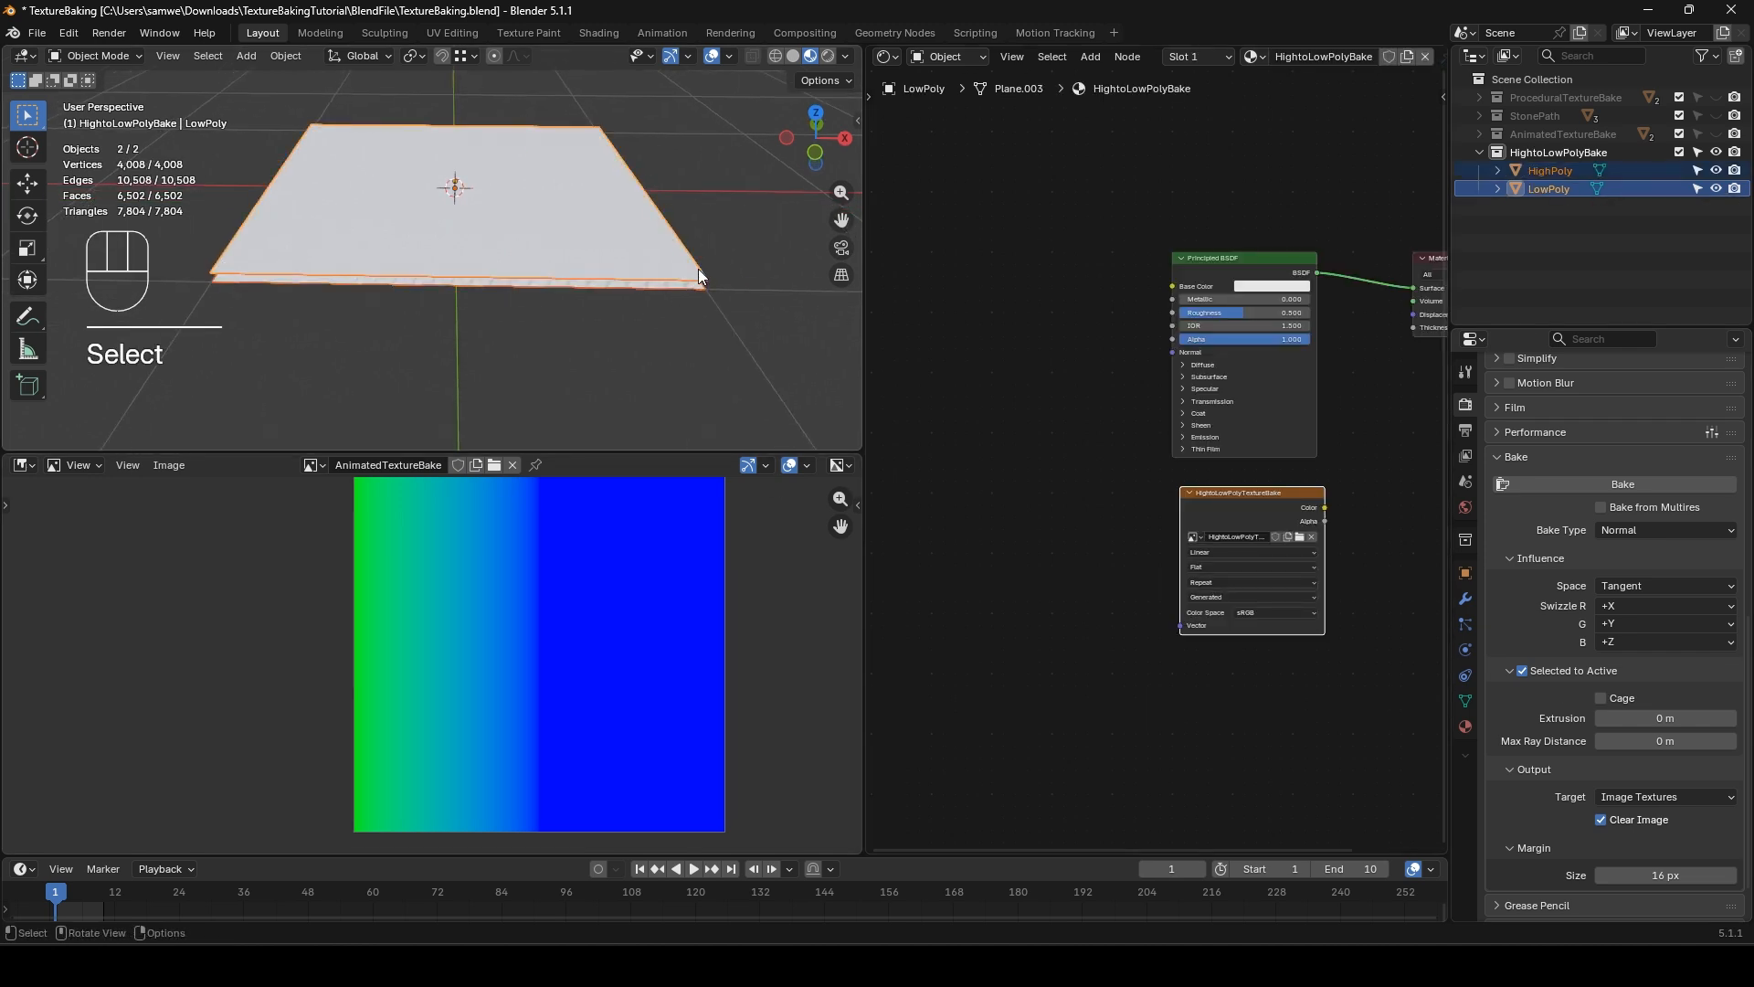
{"action": "left_click", "coordinate": [1240, 496]}
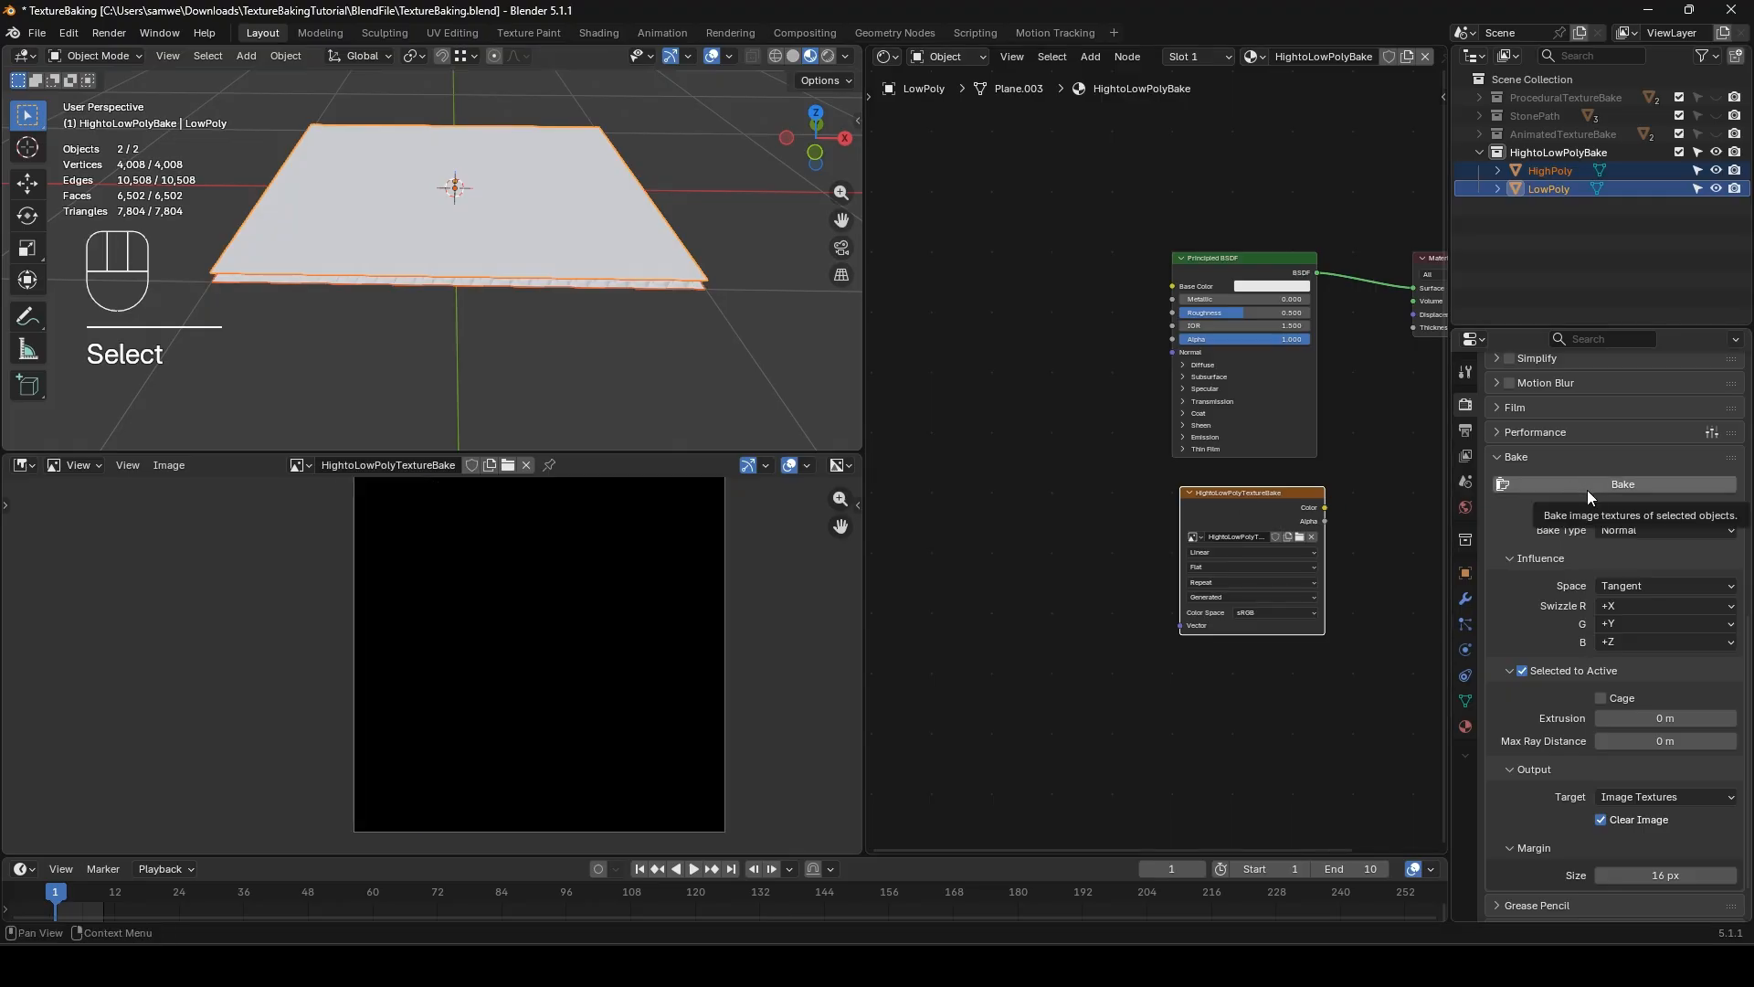
{"action": "left_click", "coordinate": [1587, 488]}
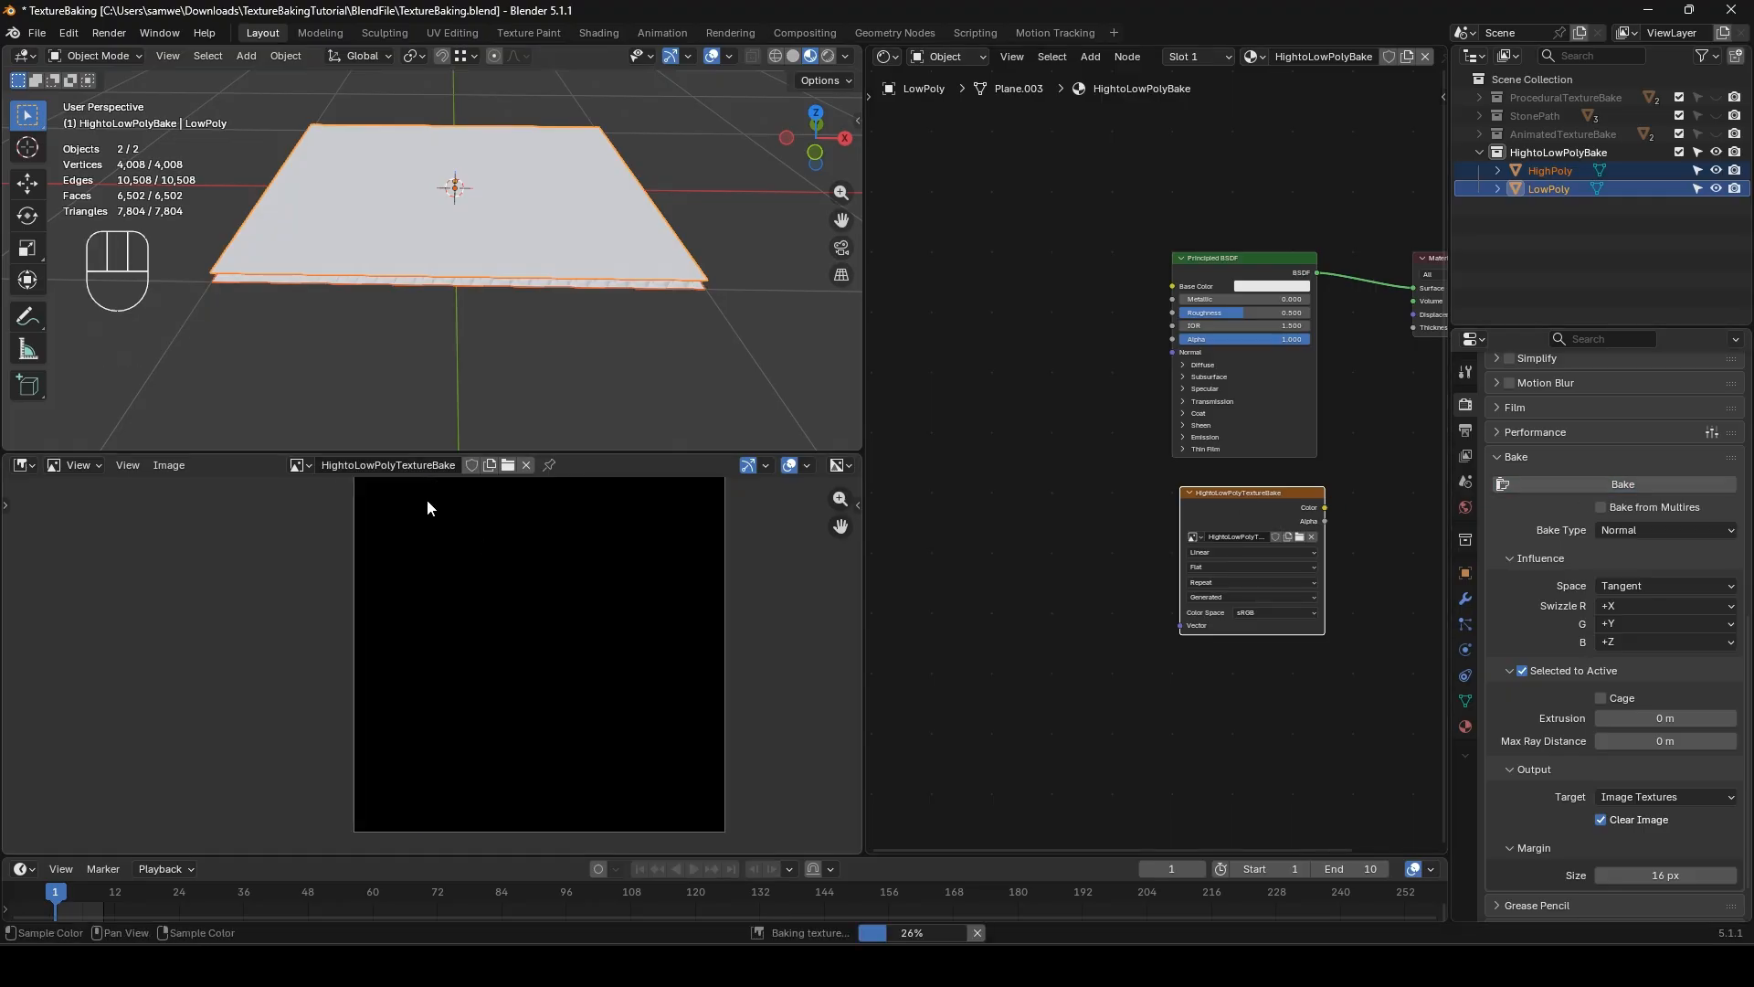
{"action": "mouse_move", "coordinate": [521, 536]}
{"action": "middle_mouse_down"}
{"action": "mouse_move", "coordinate": [519, 571]}
{"action": "mouse_move", "coordinate": [519, 557]}
{"action": "middle_mouse_up"}
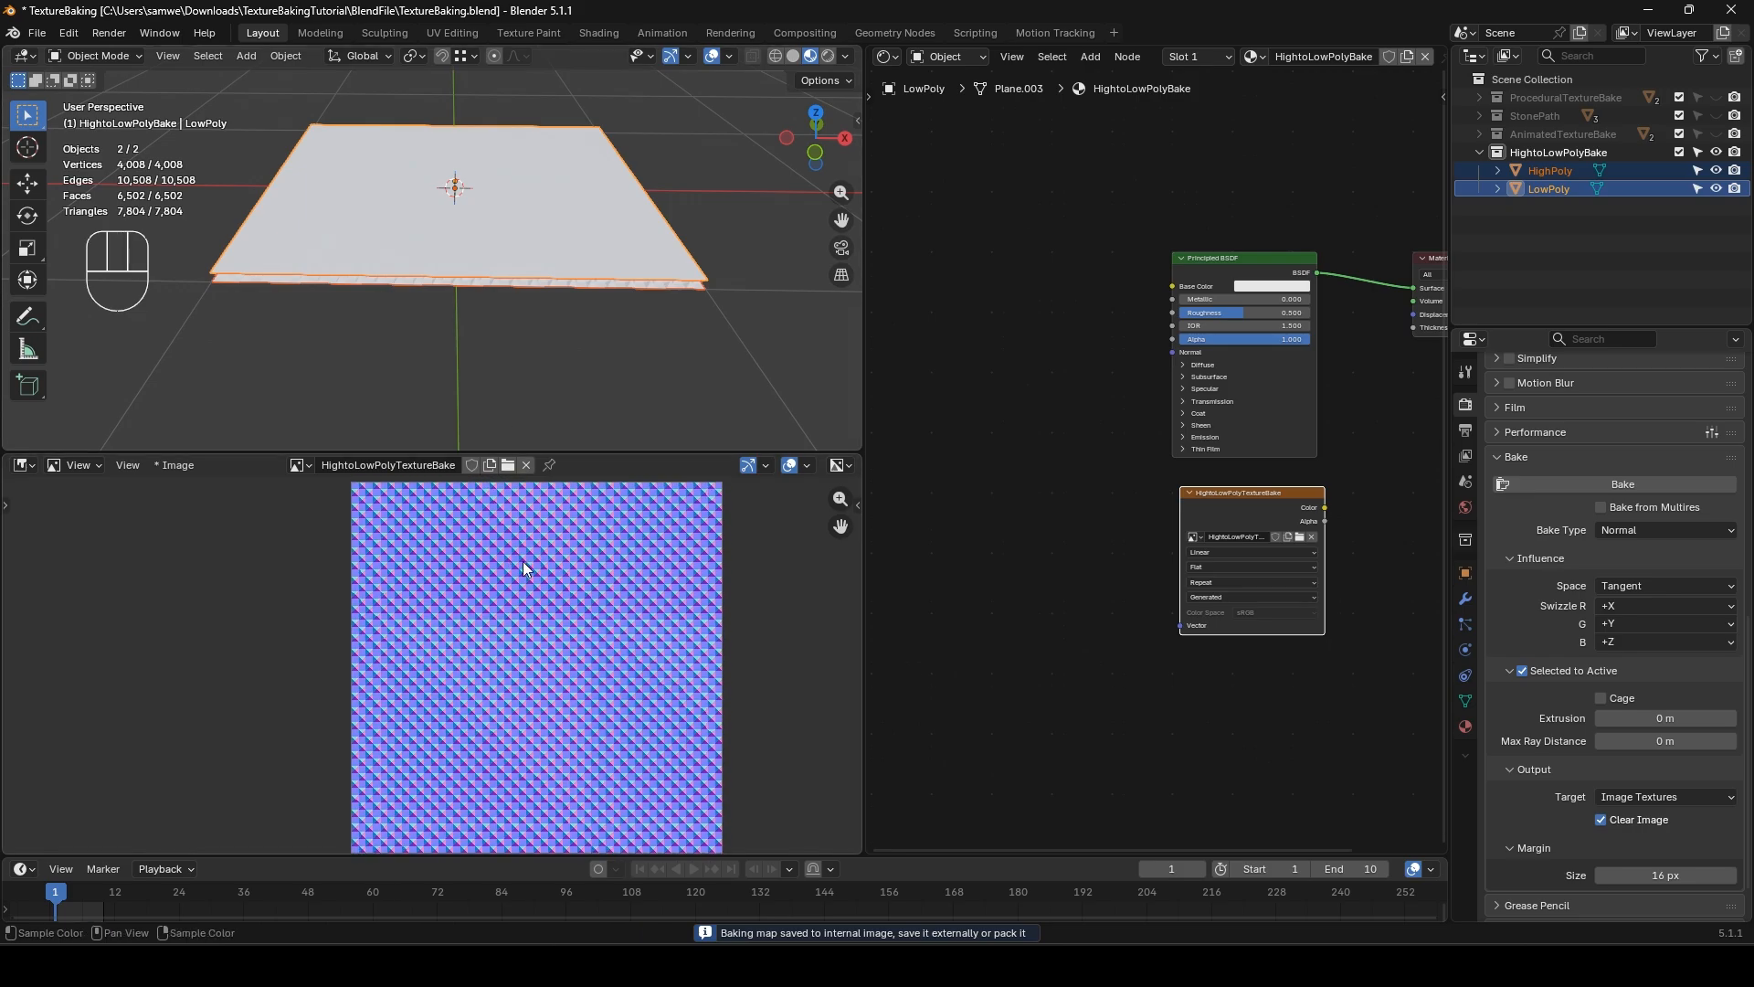
- Select LowPoly, connect the baked texture's Color to the Principled BSDF's Normal input, and place the texture node beside the shader
{"action": "left_click", "coordinate": [636, 226]}
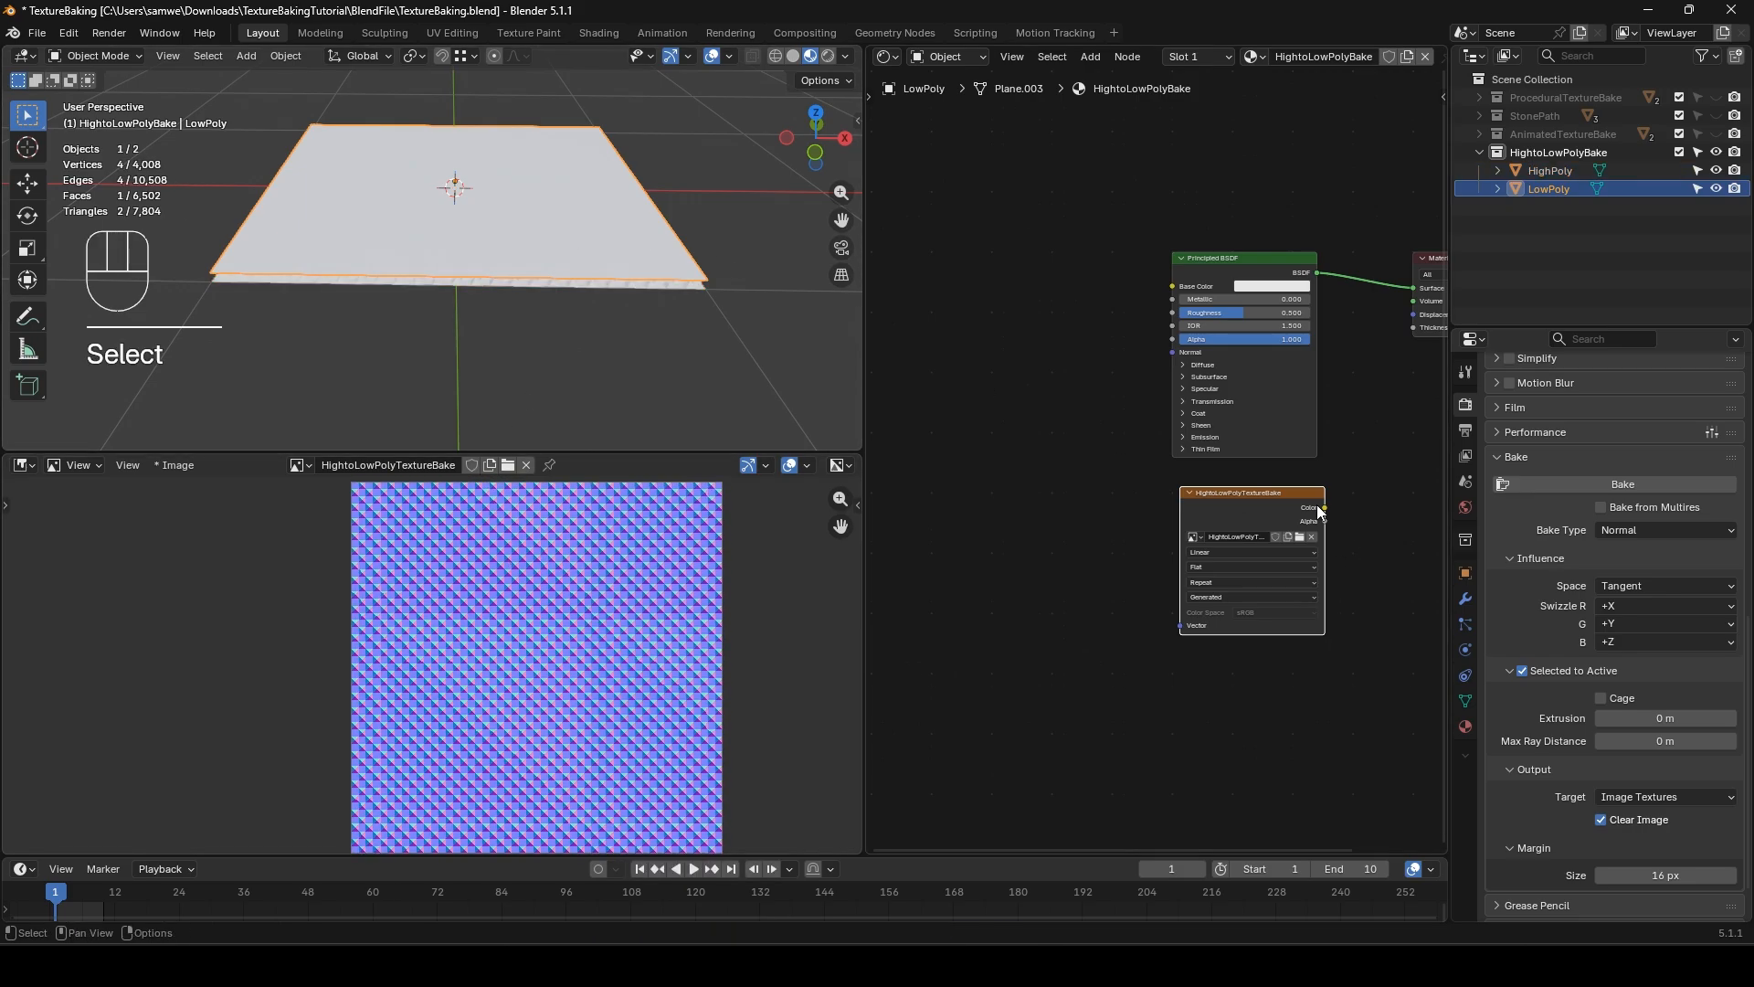
{"action": "left_click_drag", "start_coordinate": [1325, 508], "coordinate": [1173, 352]}
{"action": "left_click_drag", "start_coordinate": [1254, 491], "coordinate": [1032, 396]}
- Move LowPoly about 2.09 m along X so it sits beside HighPoly, and lower it slightly along Z
{"action": "middle_click_drag", "start_coordinate": [511, 242], "coordinate": [588, 326]}
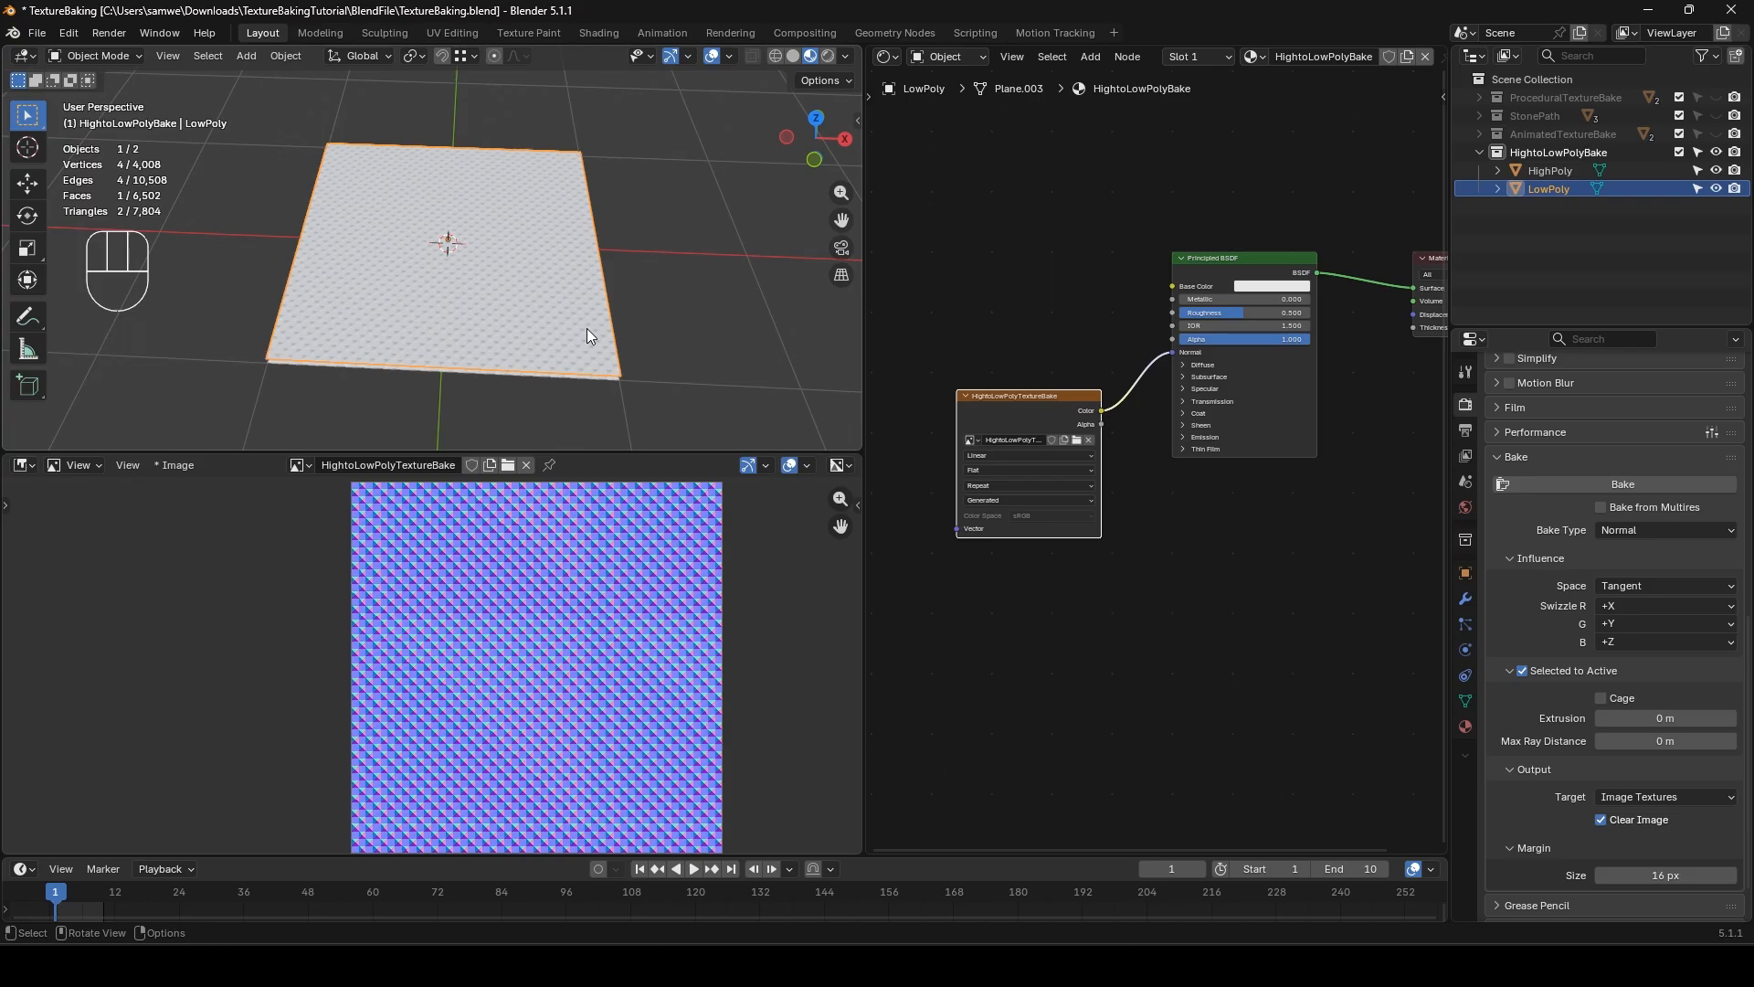
{"action": "key", "text": "g"}
{"action": "key", "text": "x"}
{"action": "left_click", "coordinate": [617, 370]}
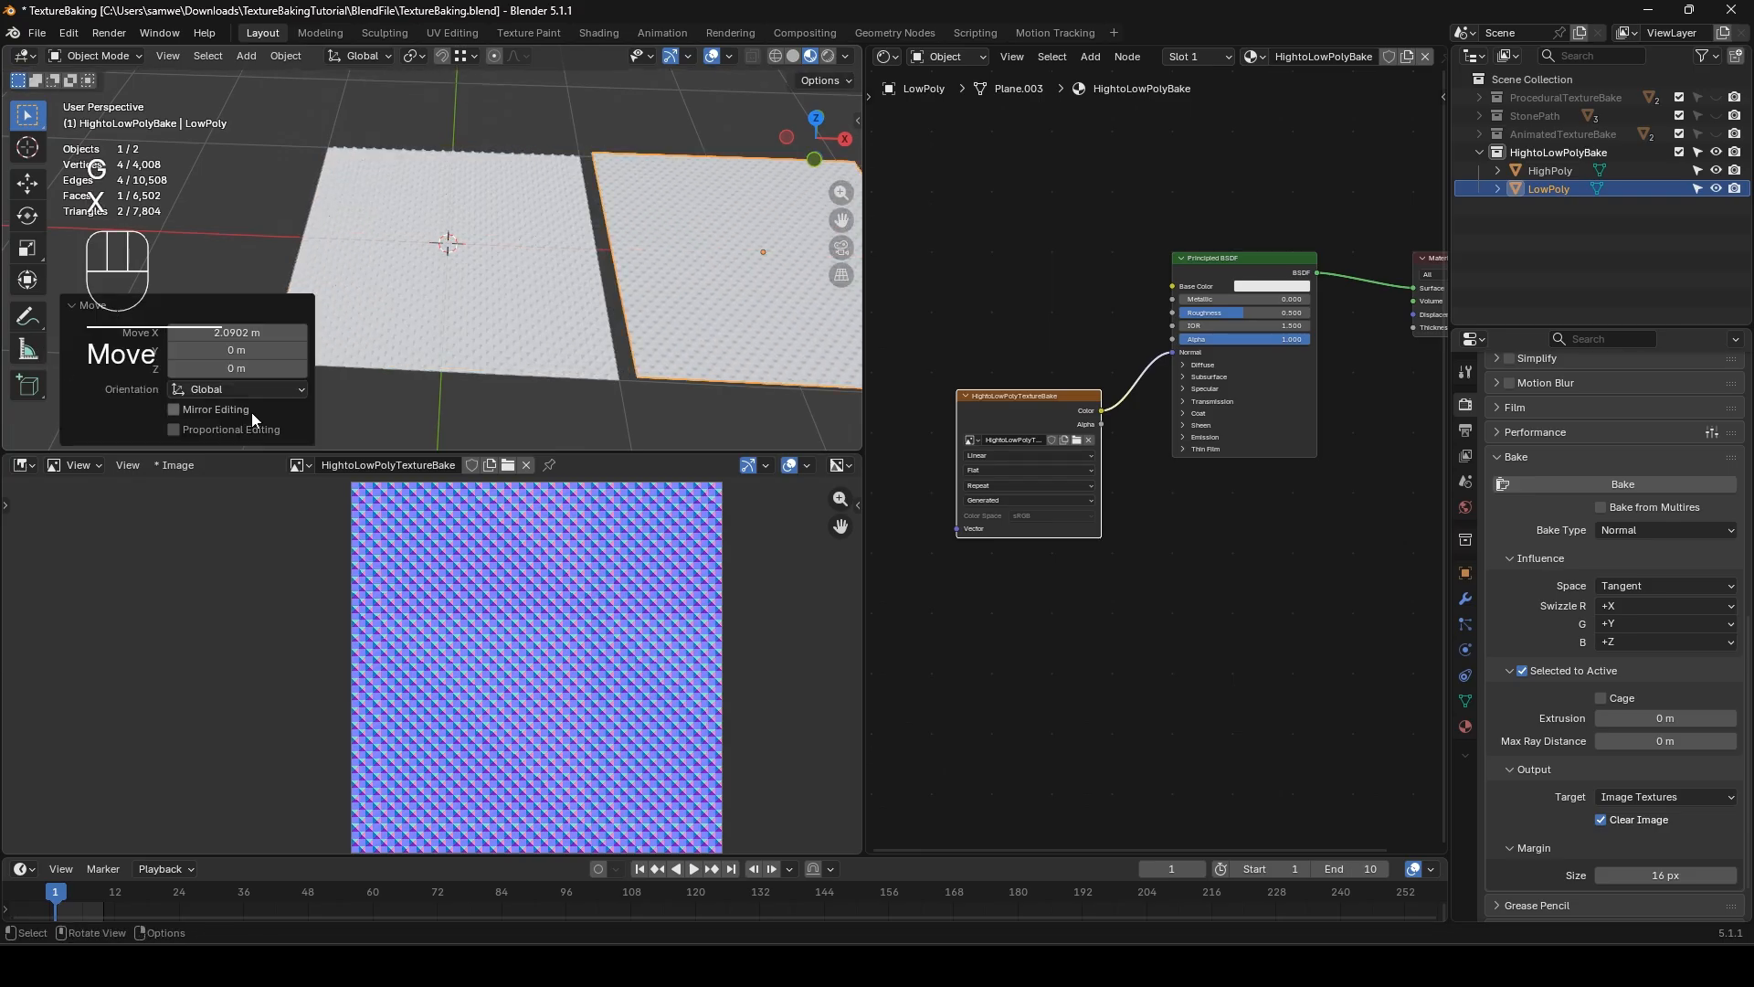
{"action": "key", "text": "g"}
{"action": "key", "text": "z"}
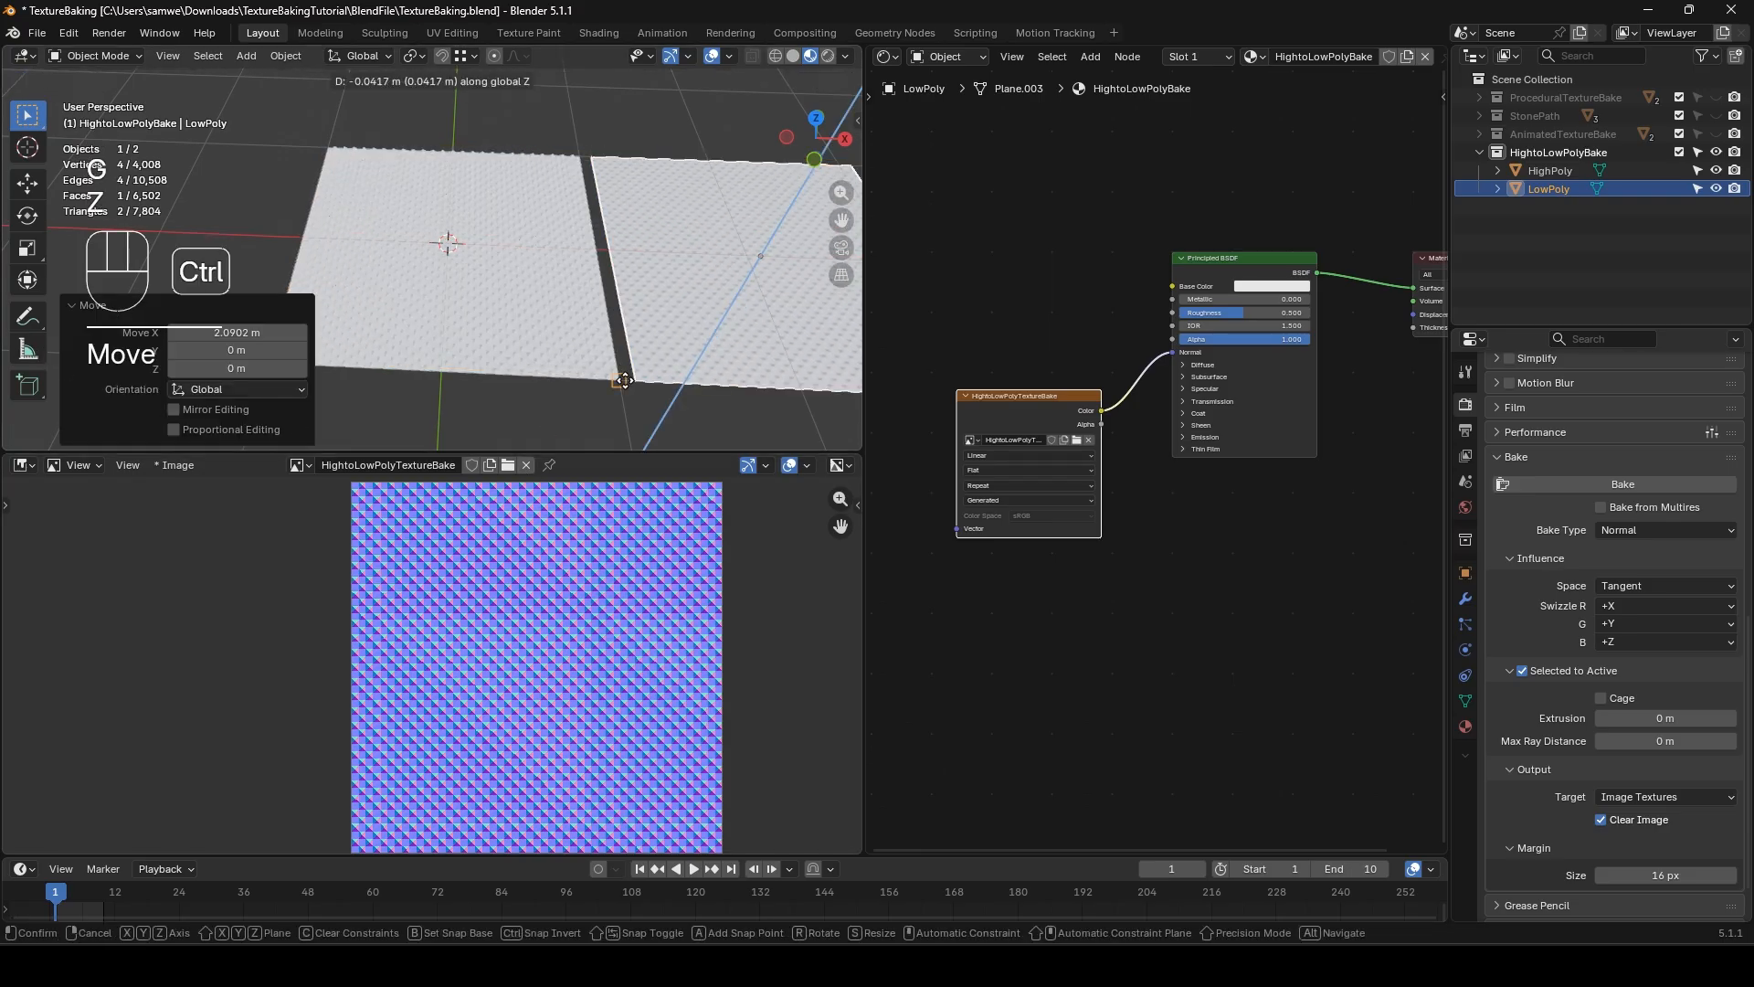
{"action": "left_click", "coordinate": [584, 239]}
- Deselect everything and compare the surface detail of HighPoly and LowPoly at low angles and from directly above
{"action": "left_click", "coordinate": [572, 135]}
{"action": "middle_click_drag", "start_coordinate": [573, 173], "coordinate": [583, 288]}
{"action": "middle_click_drag", "start_coordinate": [583, 289], "coordinate": [539, 170], "text": "shift"}
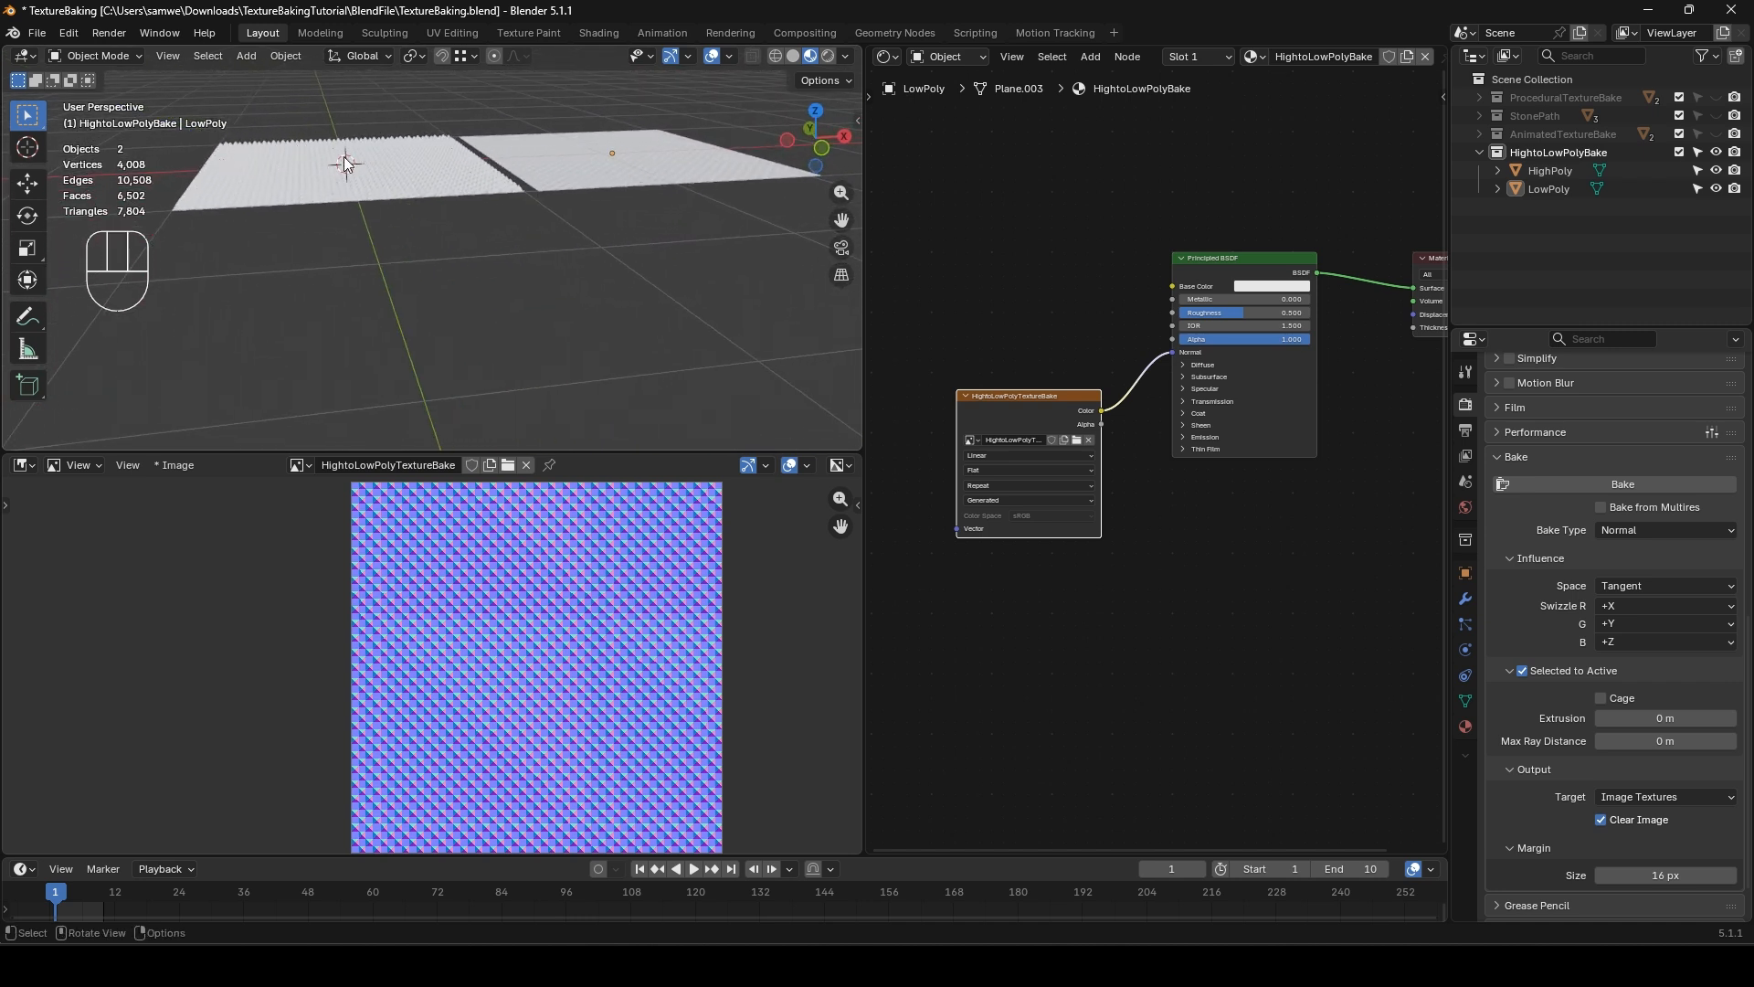
{"action": "middle_click_drag", "start_coordinate": [648, 173], "coordinate": [613, 347]}
{"action": "key", "text": "KP_7"}
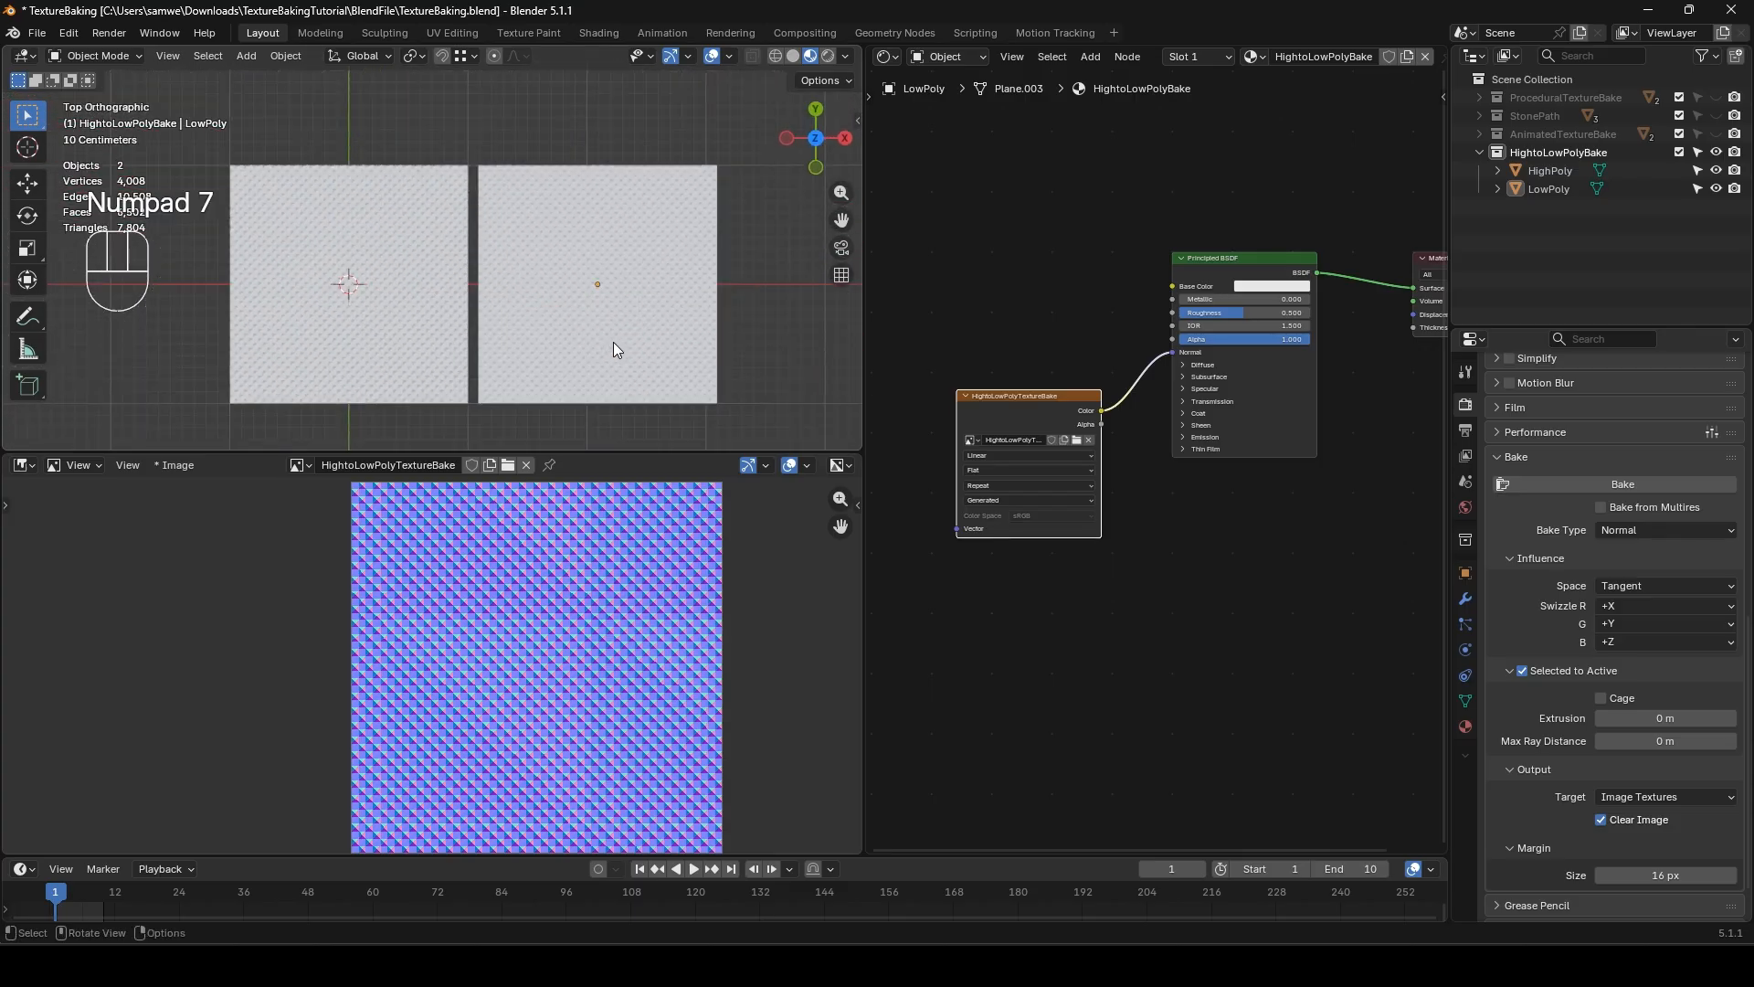
{"action": "scroll", "coordinate": [612, 342], "scroll_direction": "up", "scroll_amount": 5}
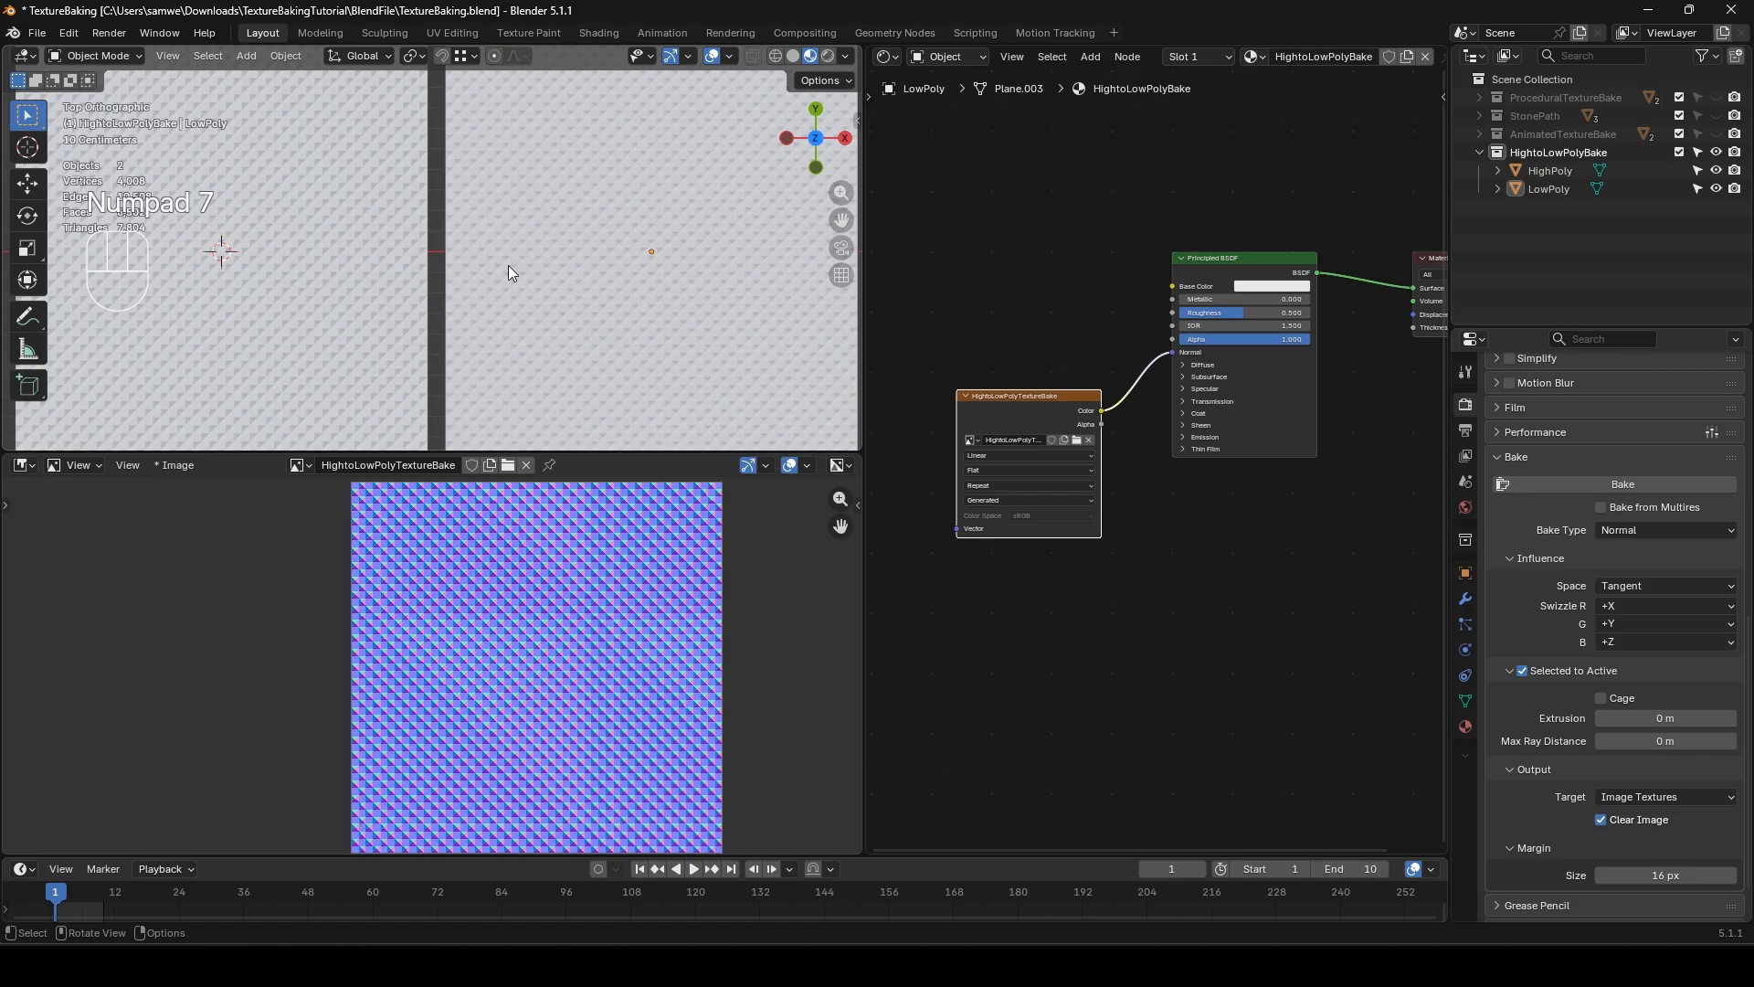
{"action": "scroll", "coordinate": [523, 301], "scroll_direction": "down", "scroll_amount": 2}
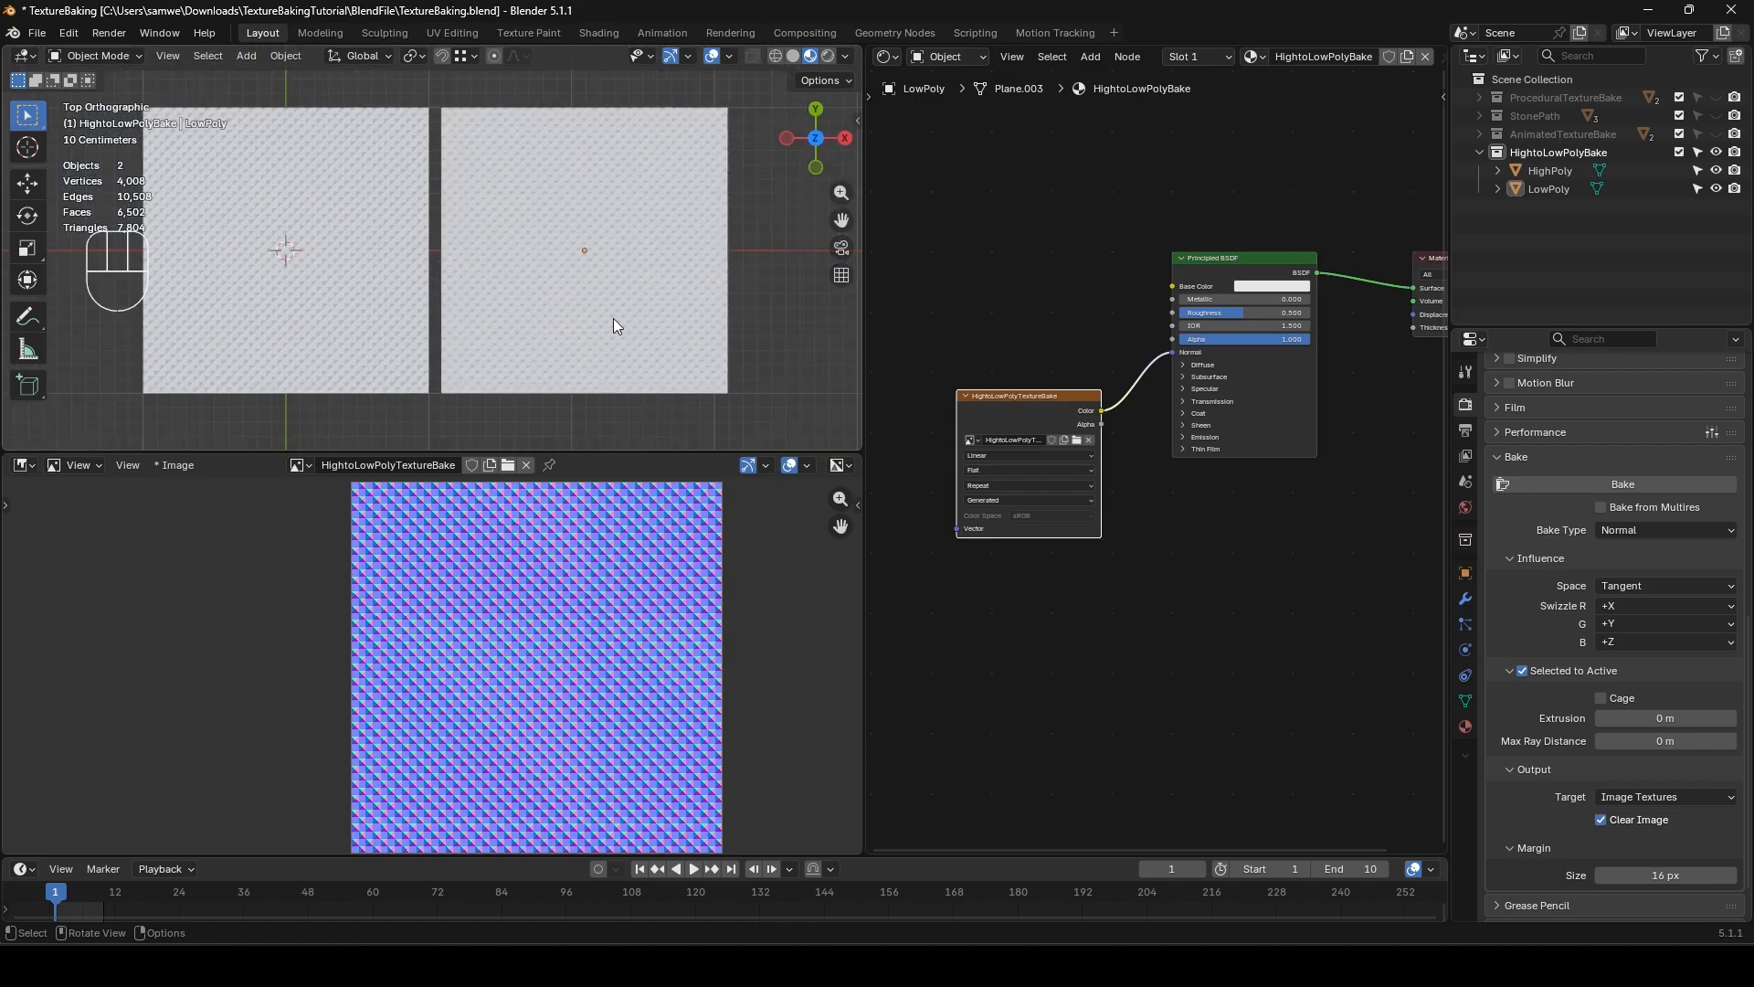
{"action": "scroll", "coordinate": [616, 326], "scroll_direction": "up", "scroll_amount": 2}
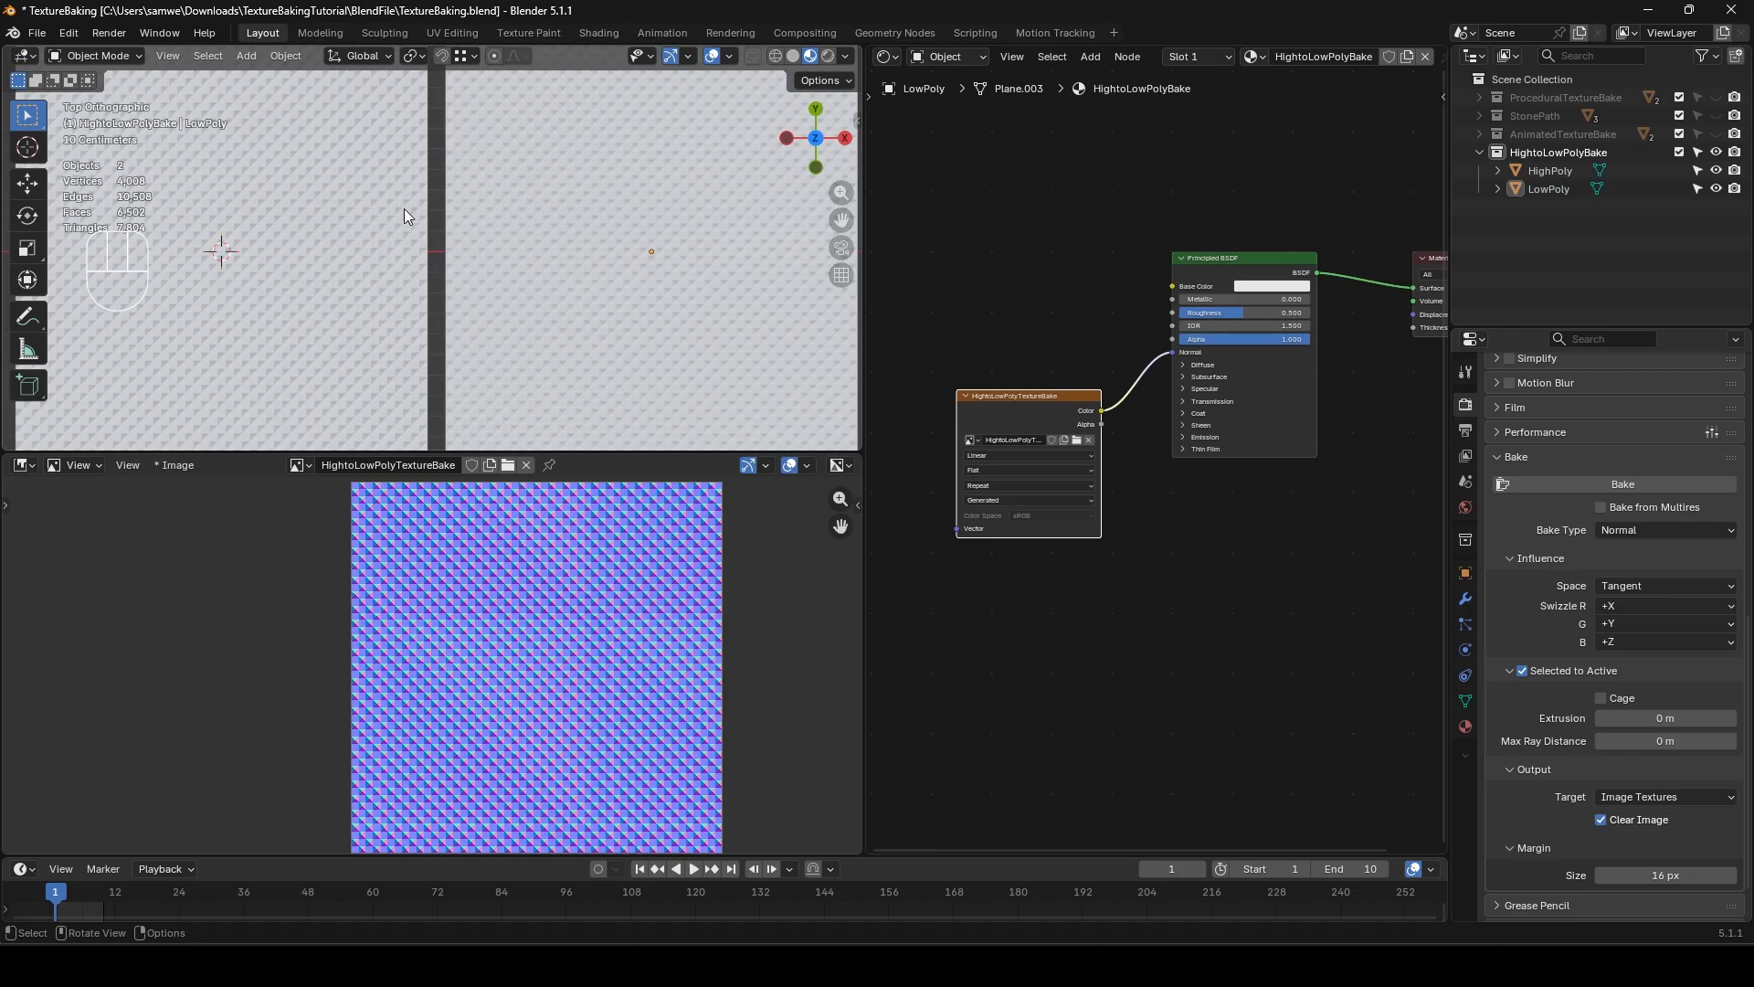
{"action": "middle_click_drag", "start_coordinate": [599, 344], "coordinate": [336, 201]}
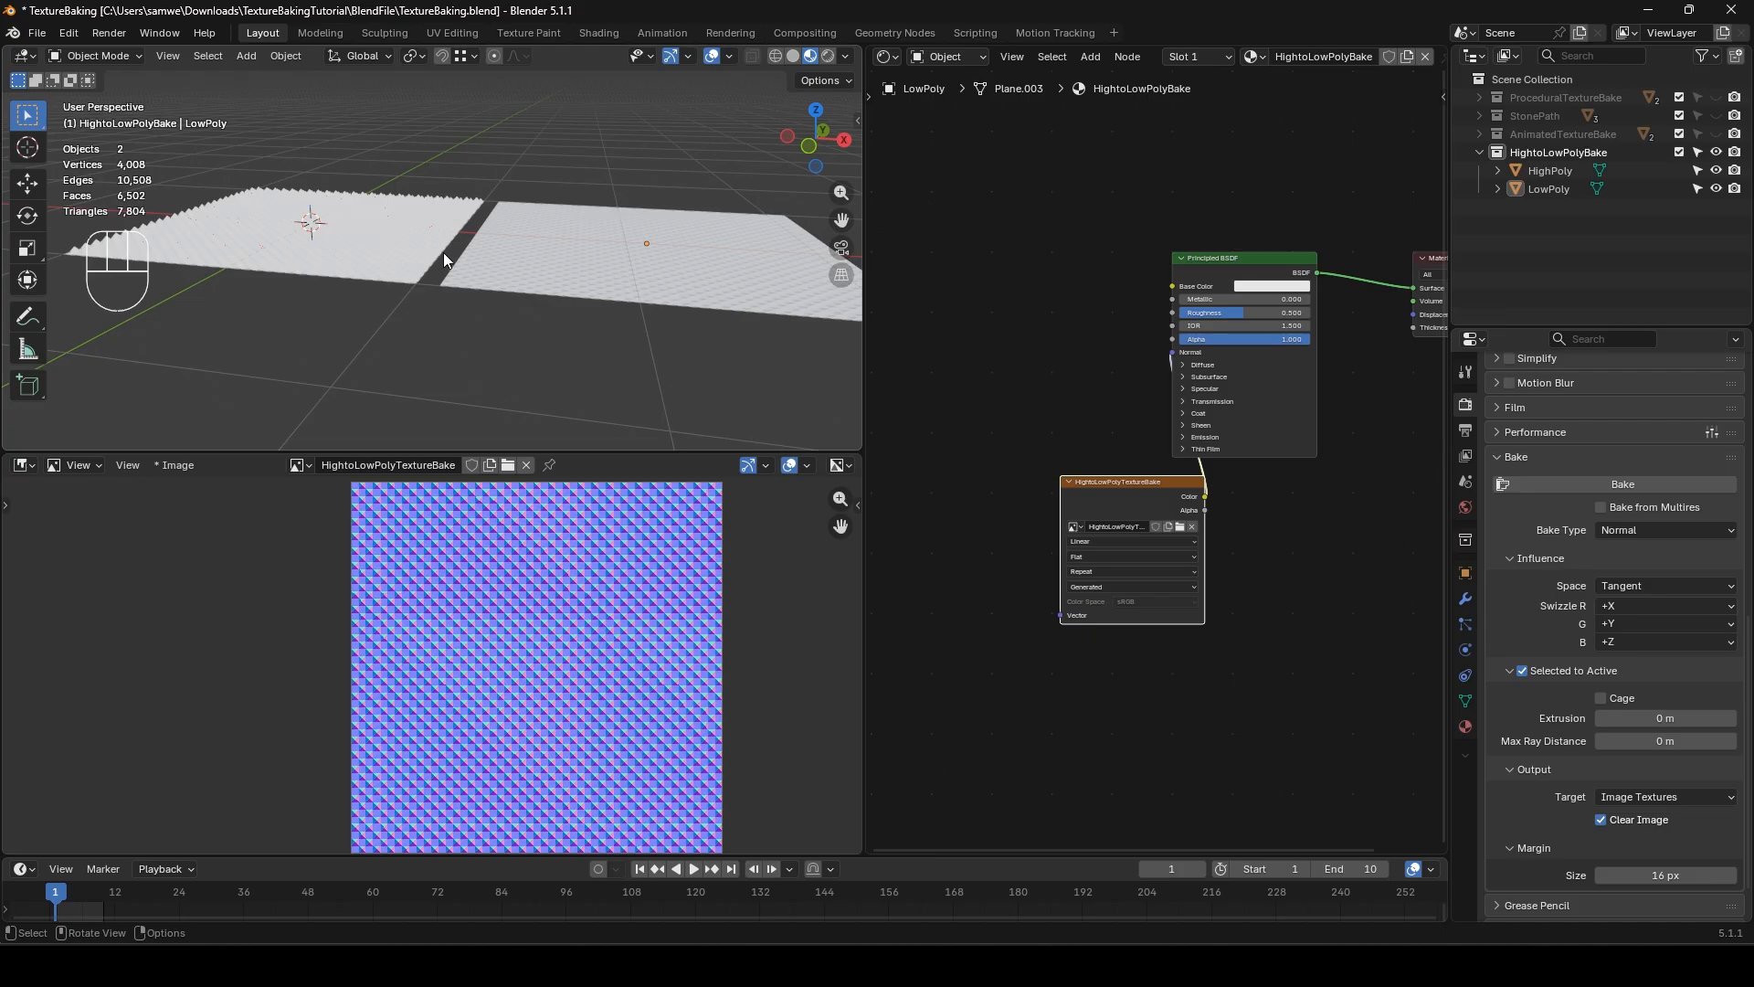
- Select both HighPoly and LowPoly and hide them in the scene
{"action": "middle_click_drag", "start_coordinate": [442, 252], "coordinate": [453, 287]}
{"action": "left_click_drag", "start_coordinate": [455, 287], "coordinate": [560, 307]}
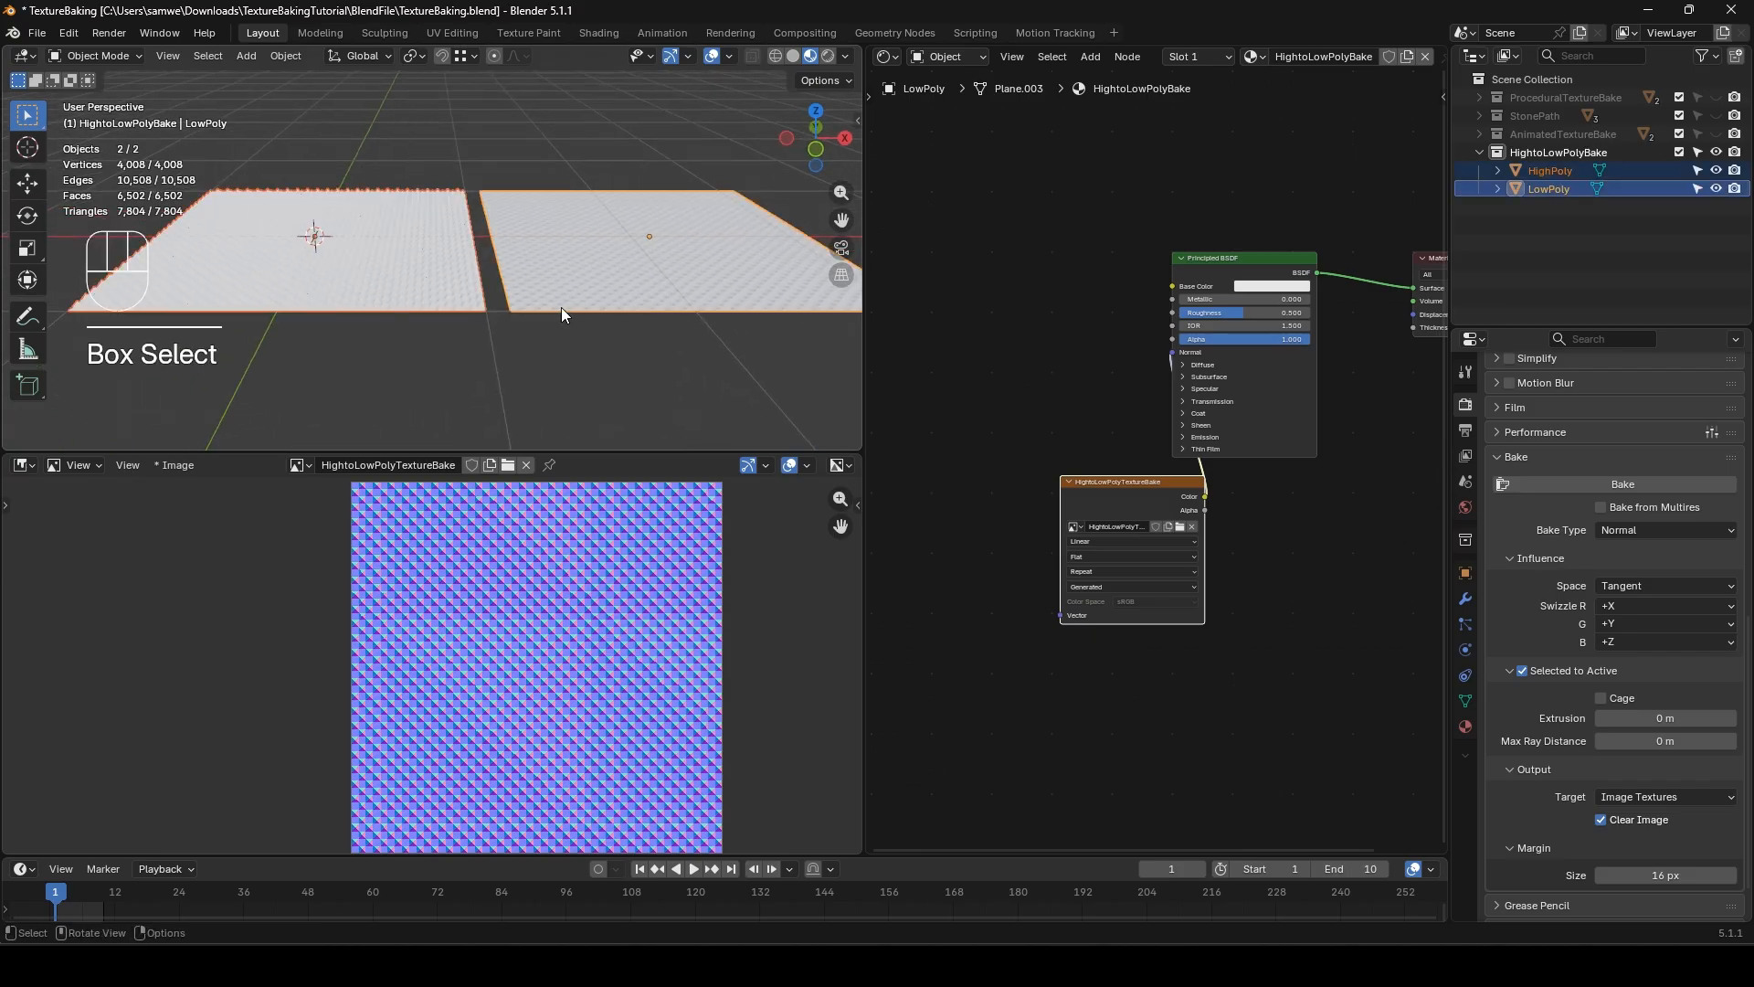
{"action": "key", "text": "h"}
- Create a new collection in the Scene Collection and rename it WorkAround
{"action": "right_click", "coordinate": [1539, 79]}
{"action": "left_click", "coordinate": [1512, 79]}
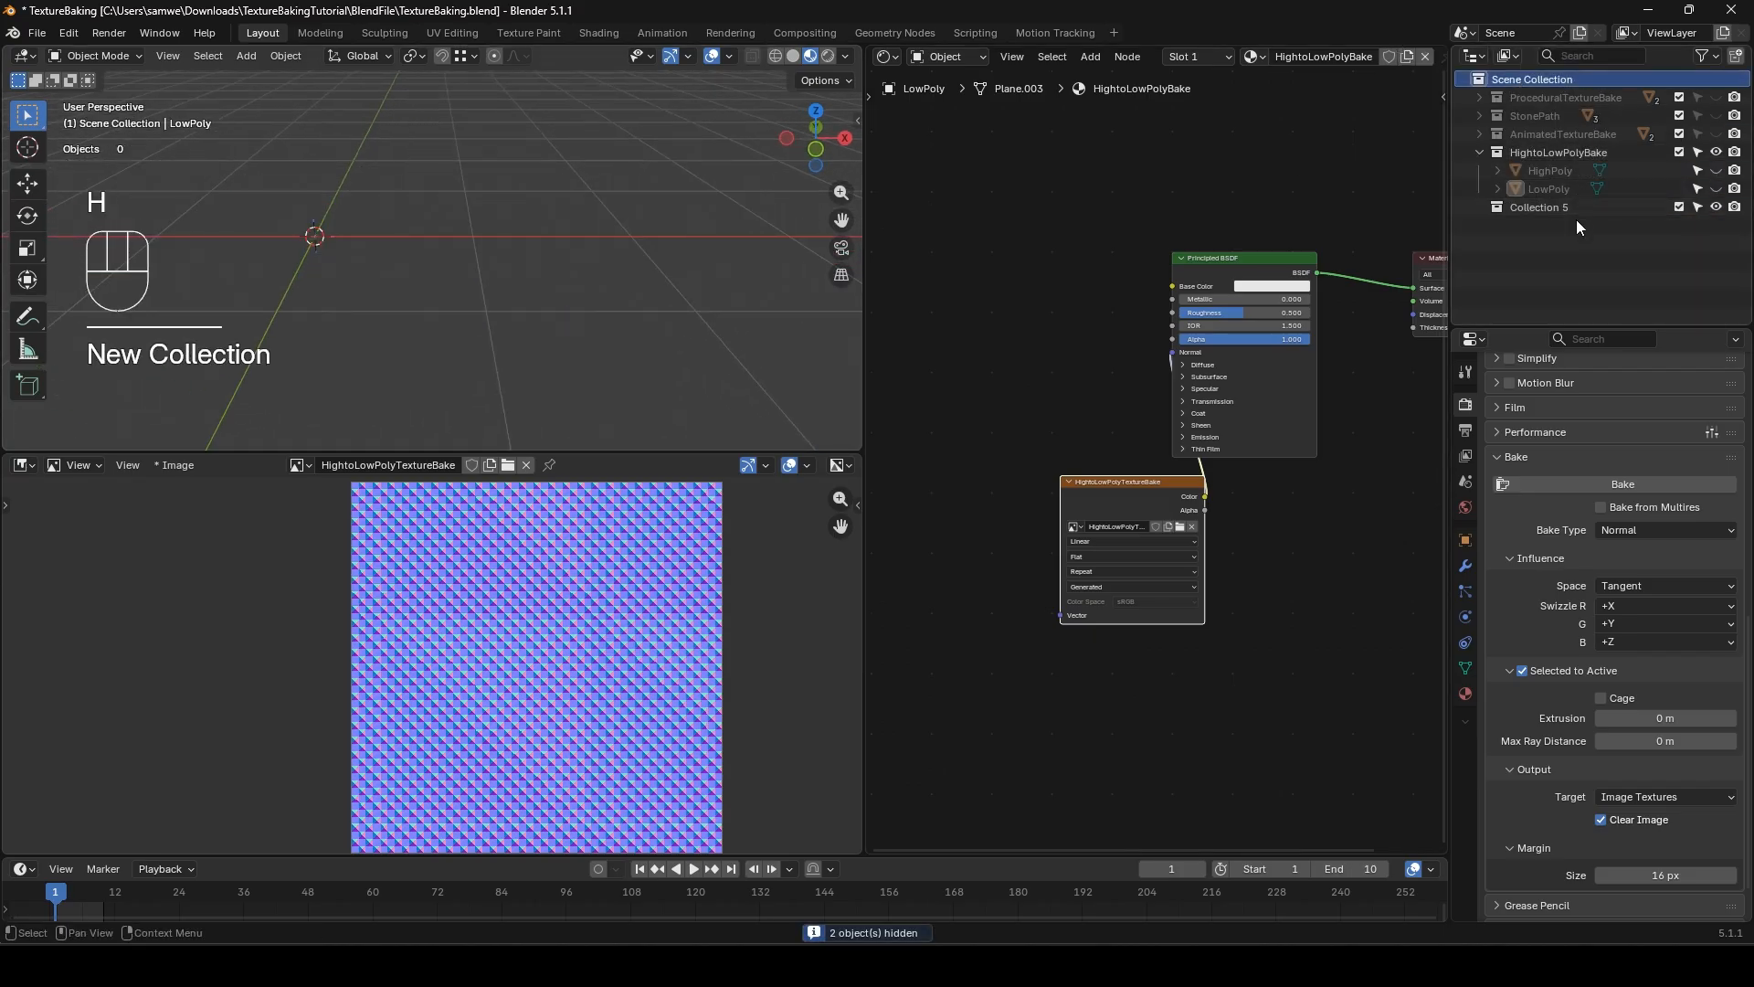
{"action": "double_click", "coordinate": [1568, 206]}
{"action": "type", "text": "WorkAround"}
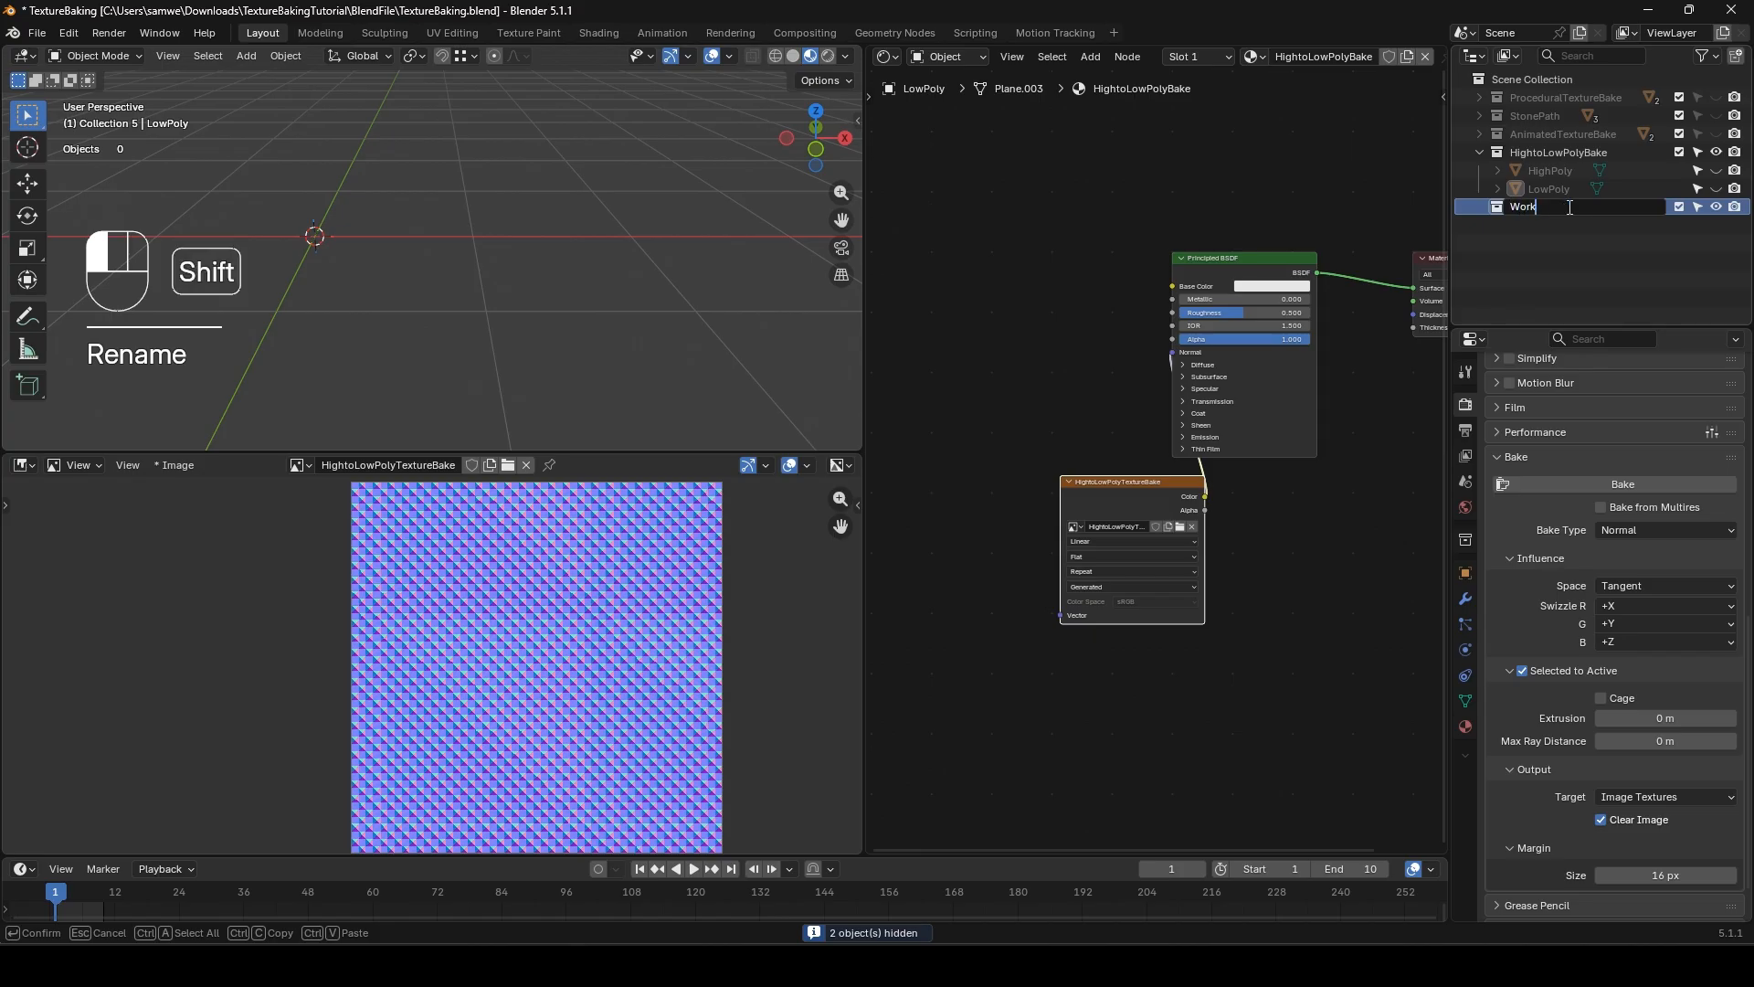
{"action": "key", "text": "Return"}
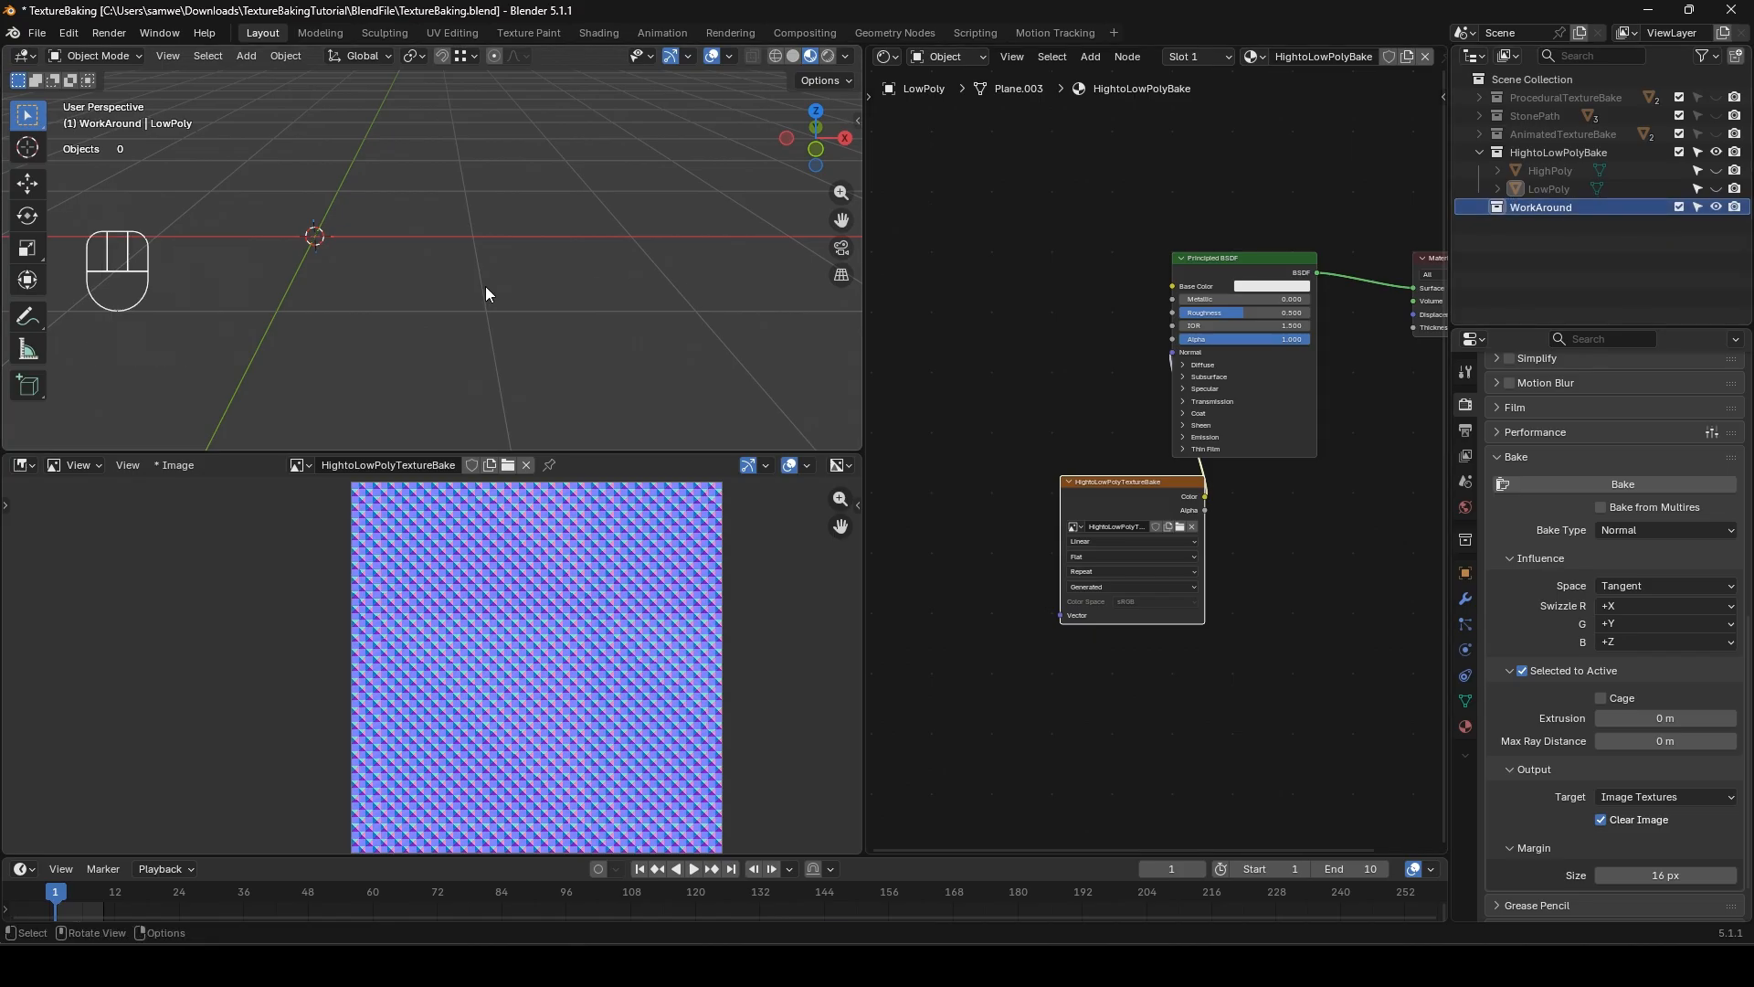
- Add a plane to the WorkAround collection and give it a new material named WorkAround
{"action": "key", "text": "shift+a"}
{"action": "left_click", "coordinate": [536, 285]}
{"action": "middle_click_drag", "start_coordinate": [535, 283], "coordinate": [576, 315], "text": "shift"}
{"action": "left_click", "coordinate": [1318, 55]}
{"action": "left_click", "coordinate": [1304, 58]}
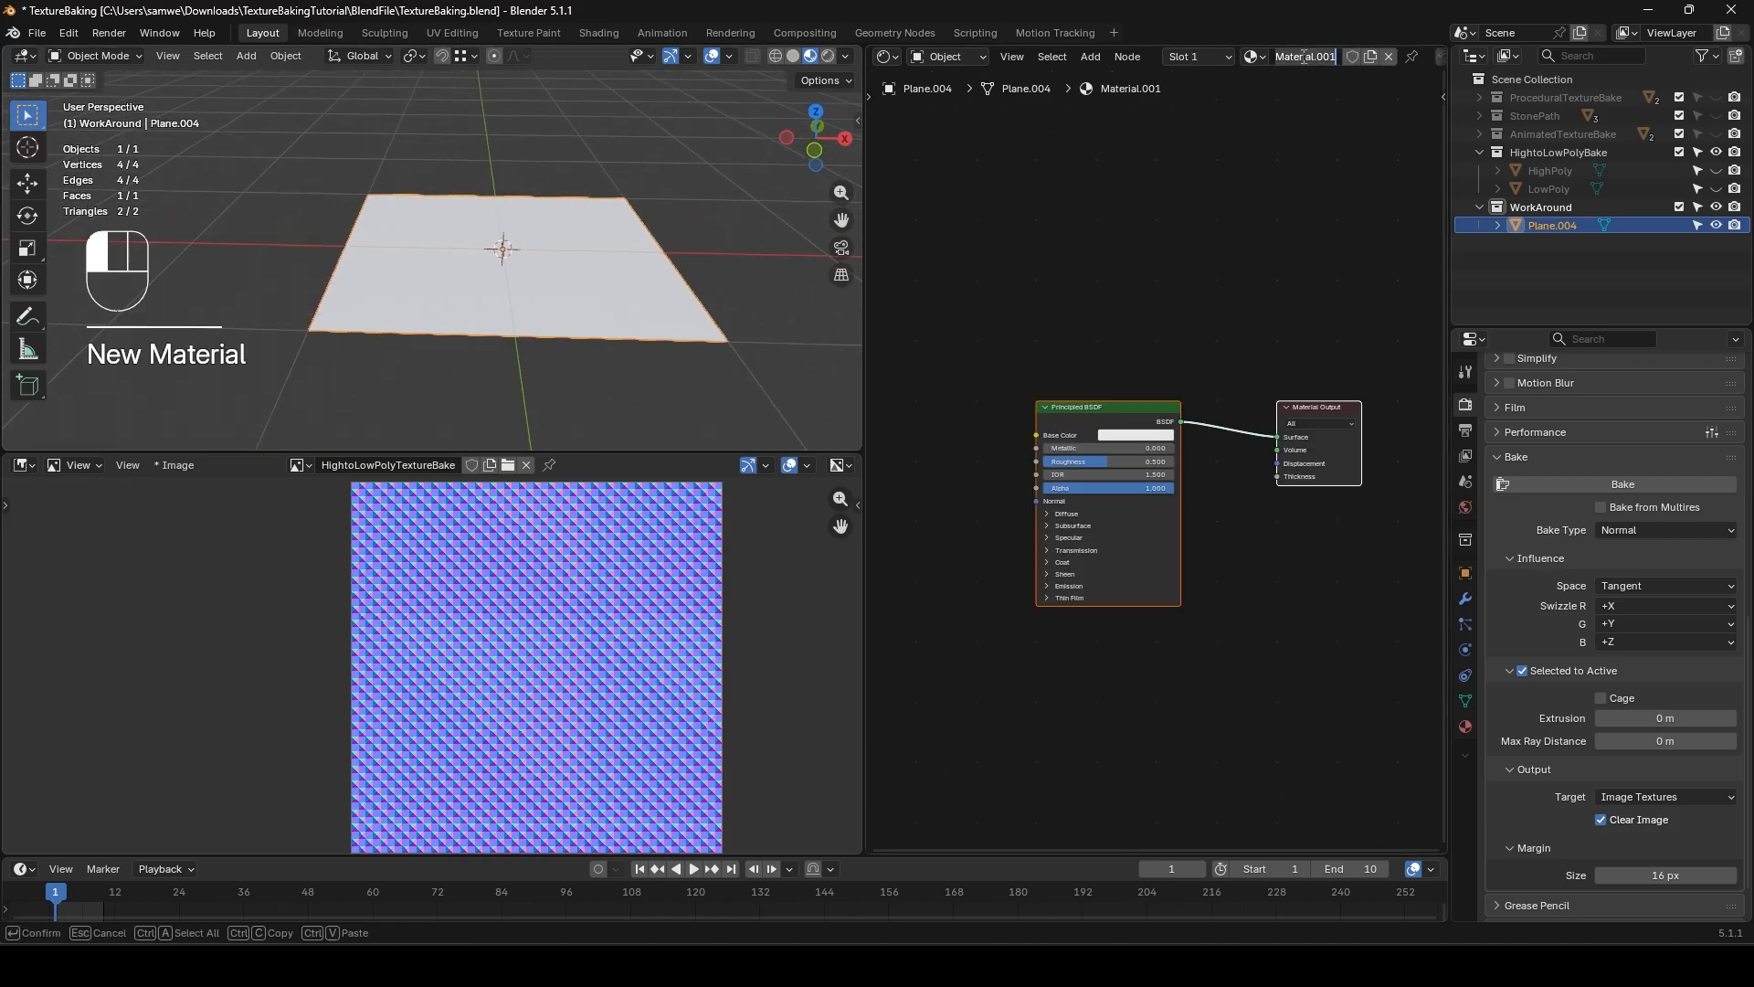
{"action": "type", "text": "WorkAround"}
{"action": "key", "text": "Return"}
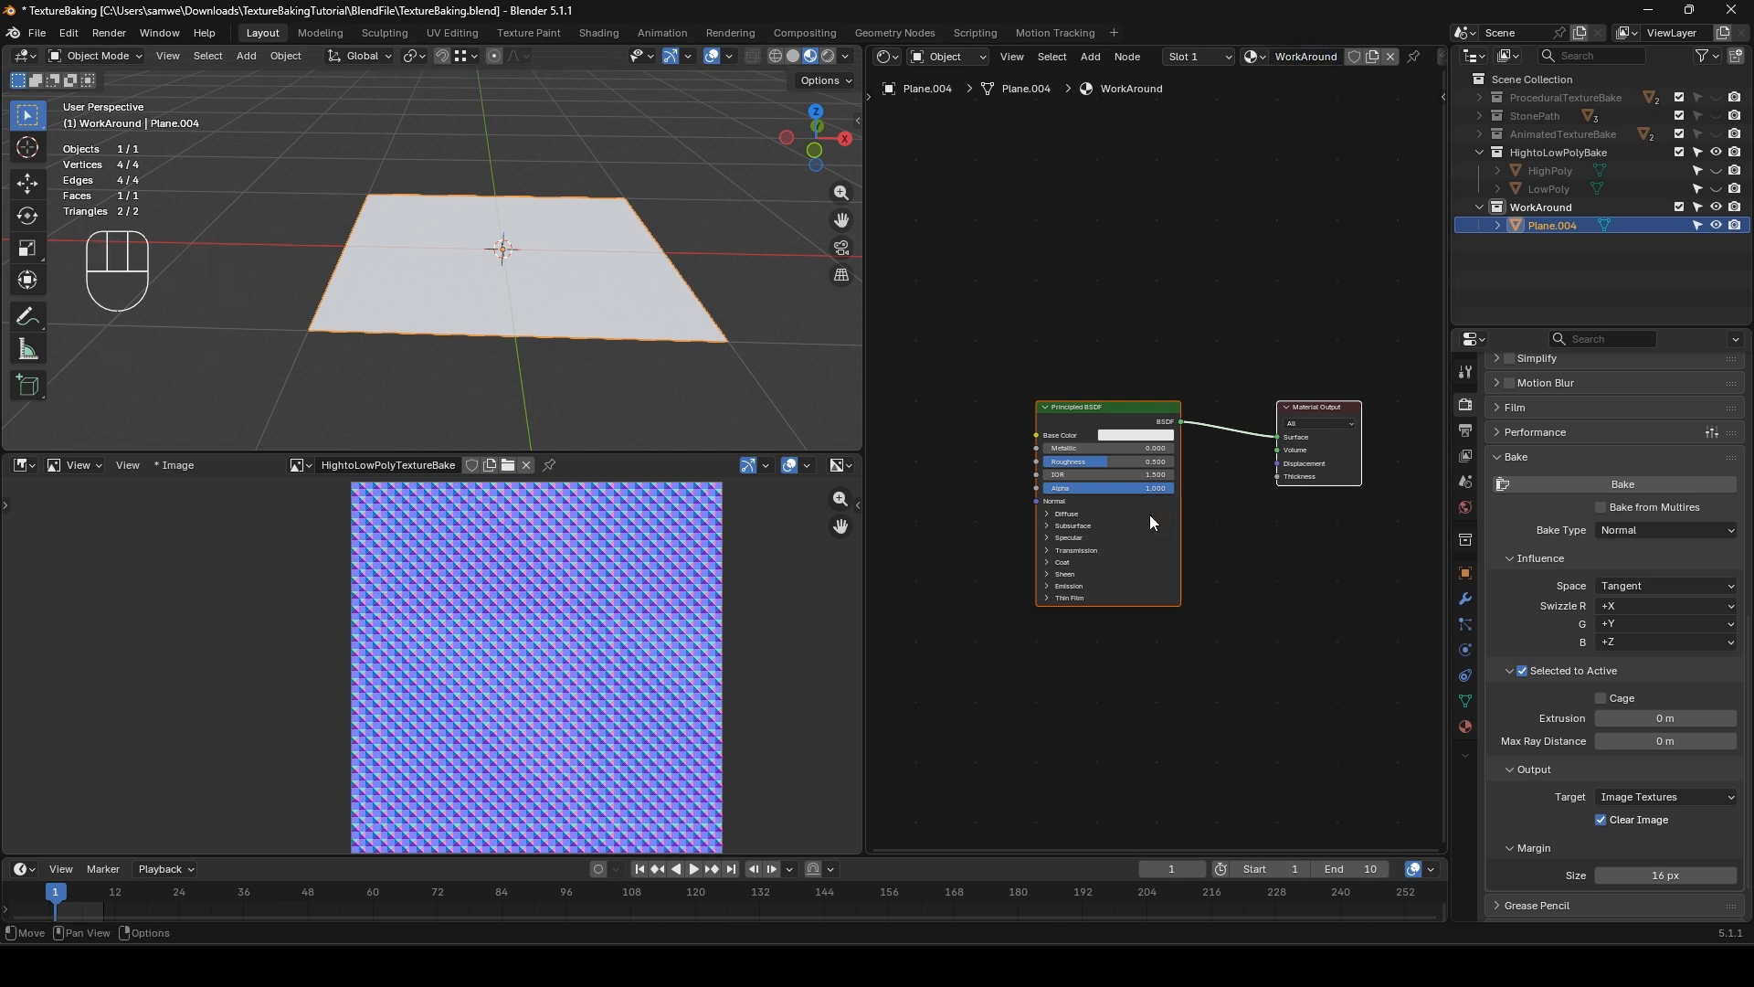
- Add a Noise Texture node ahead of the Principled BSDF in the WorkAround material
{"action": "middle_click_drag", "start_coordinate": [911, 521], "coordinate": [1110, 508]}
{"action": "left_click", "coordinate": [1087, 510]}
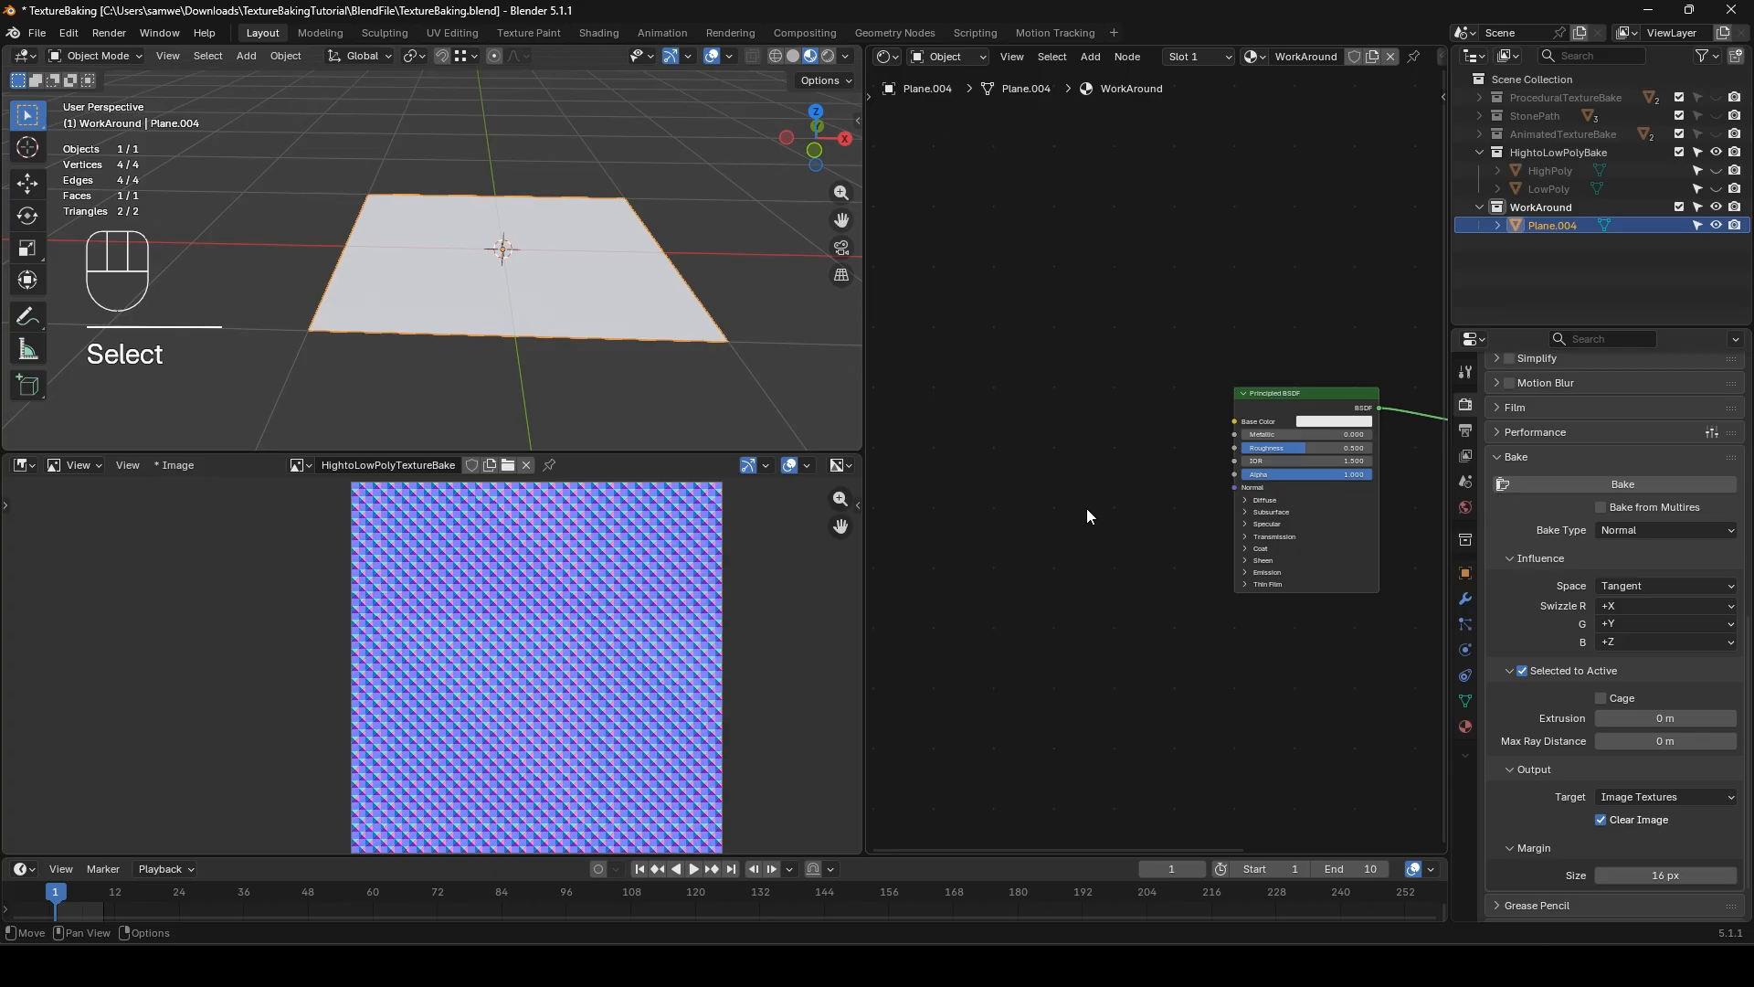
{"action": "key", "text": "shift+a"}
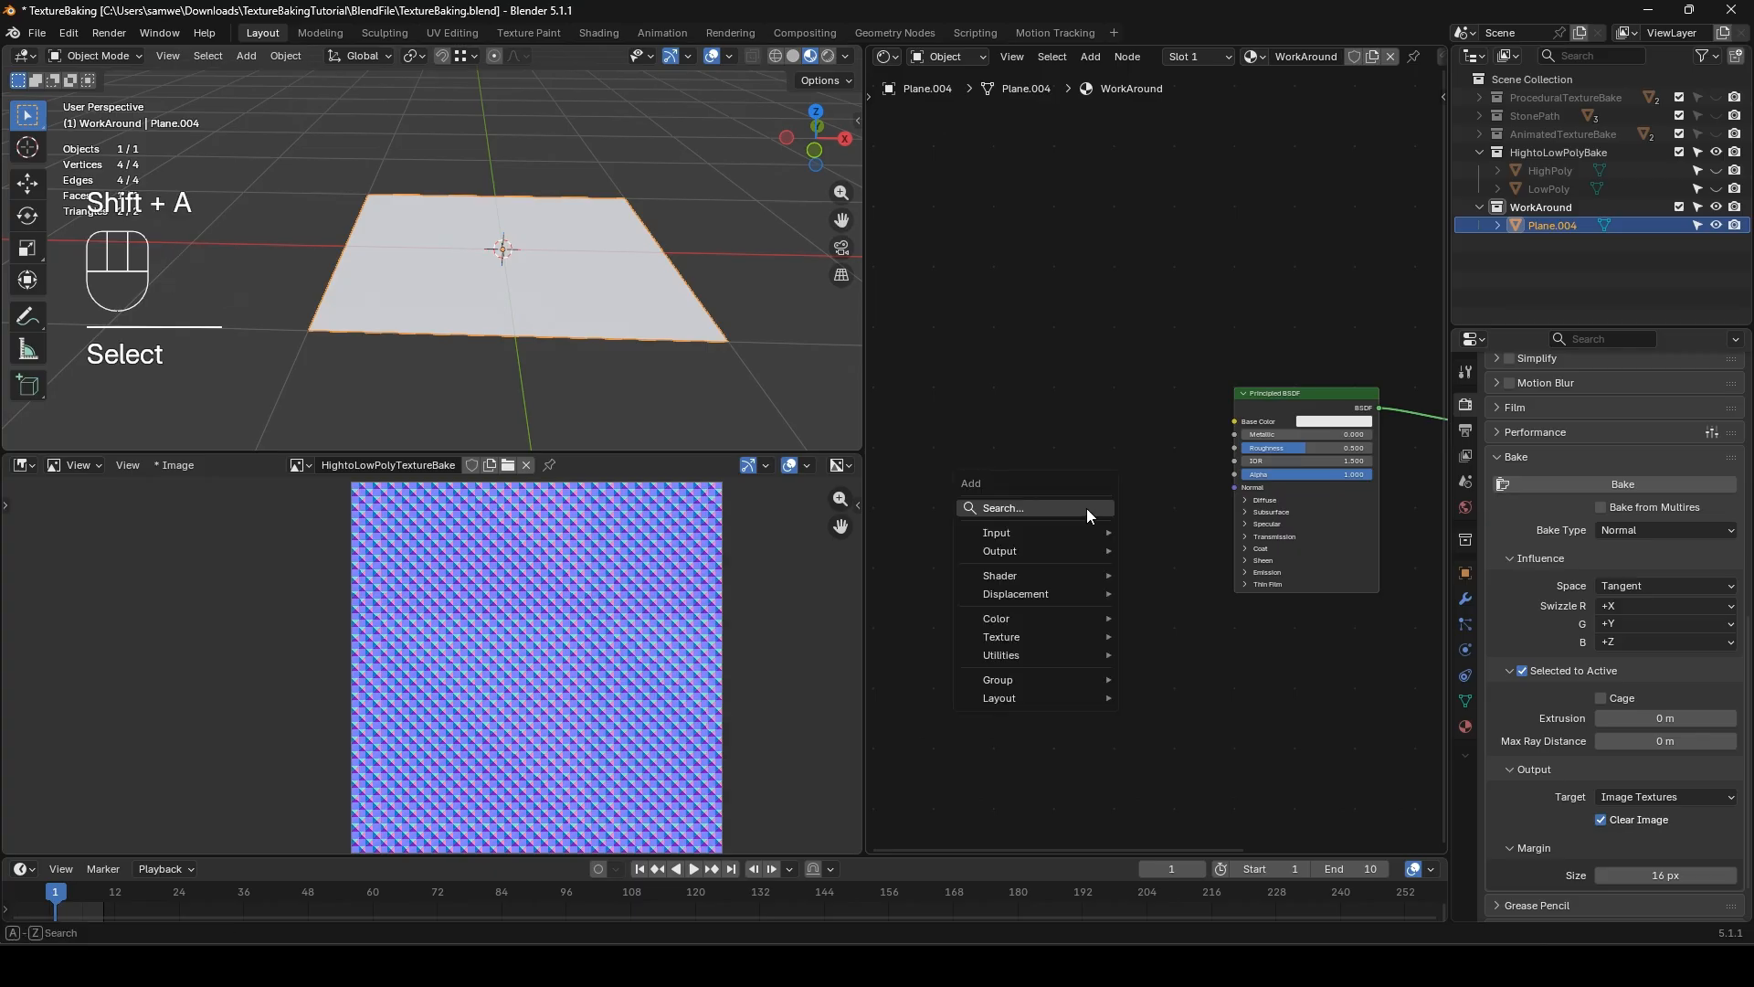
{"action": "type", "text": "noisetex"}
{"action": "key", "text": "Return"}
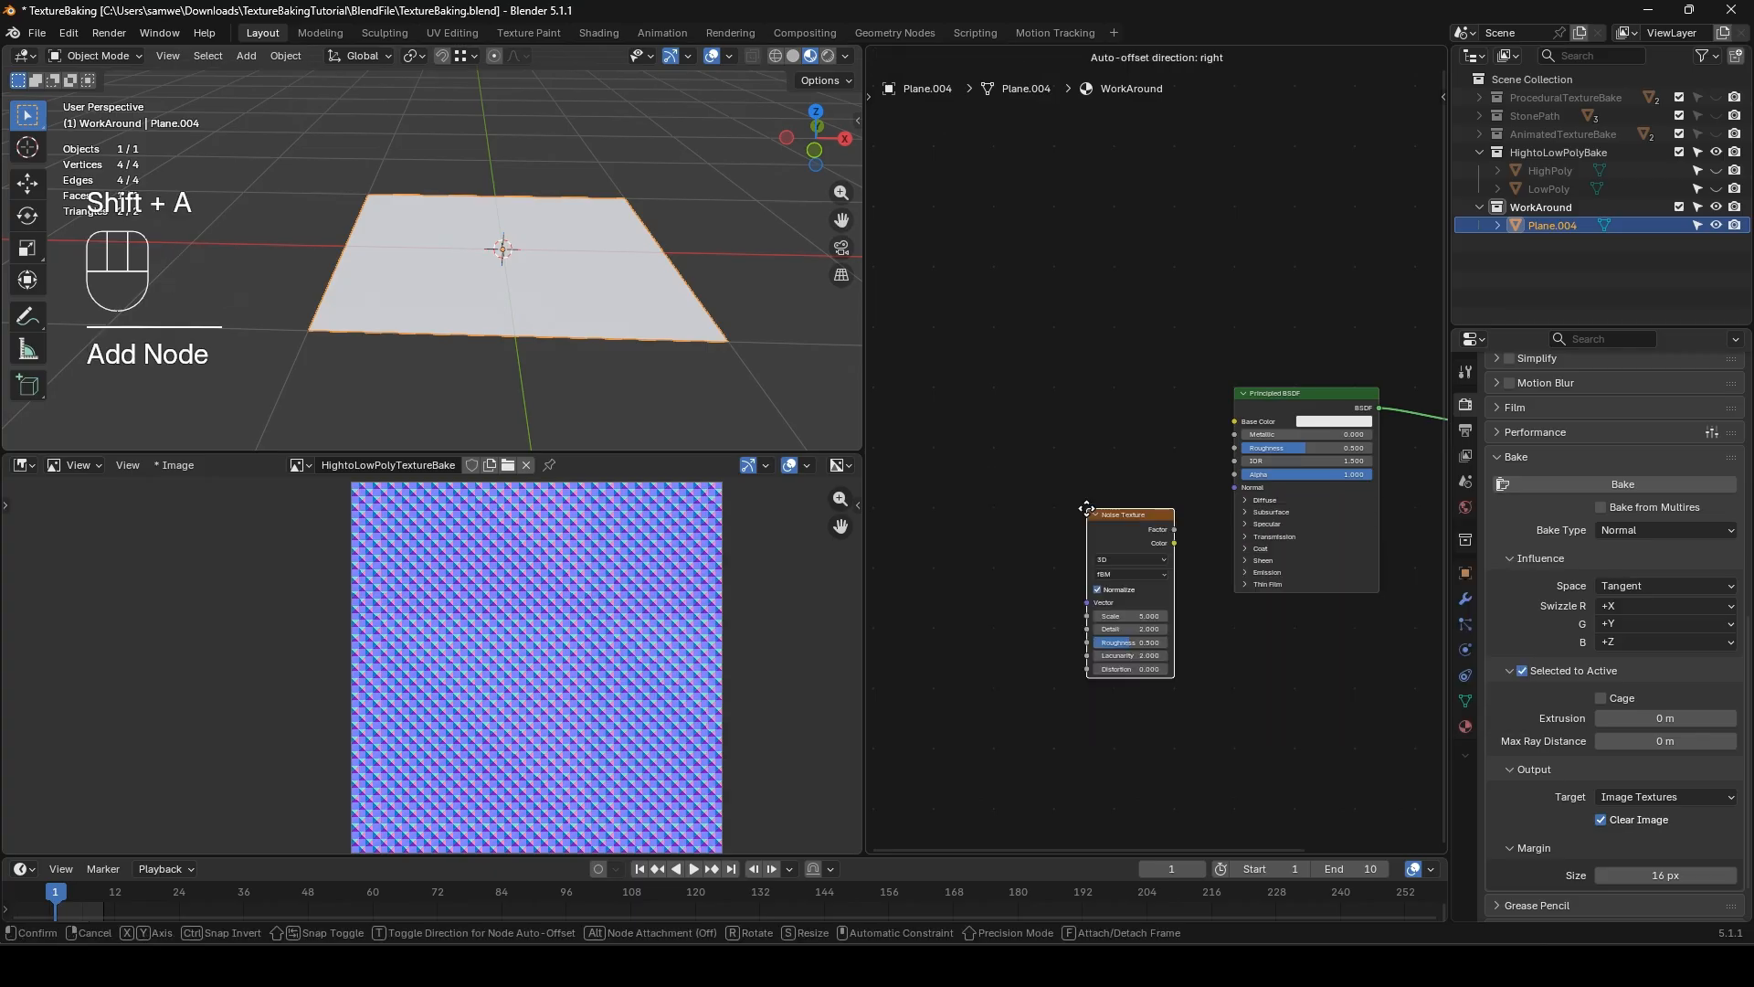
{"action": "left_click", "coordinate": [1028, 463]}
{"action": "left_click_drag", "start_coordinate": [1022, 456], "coordinate": [1074, 457]}
{"action": "type", "text": "color"}
{"action": "key", "text": "Return"}
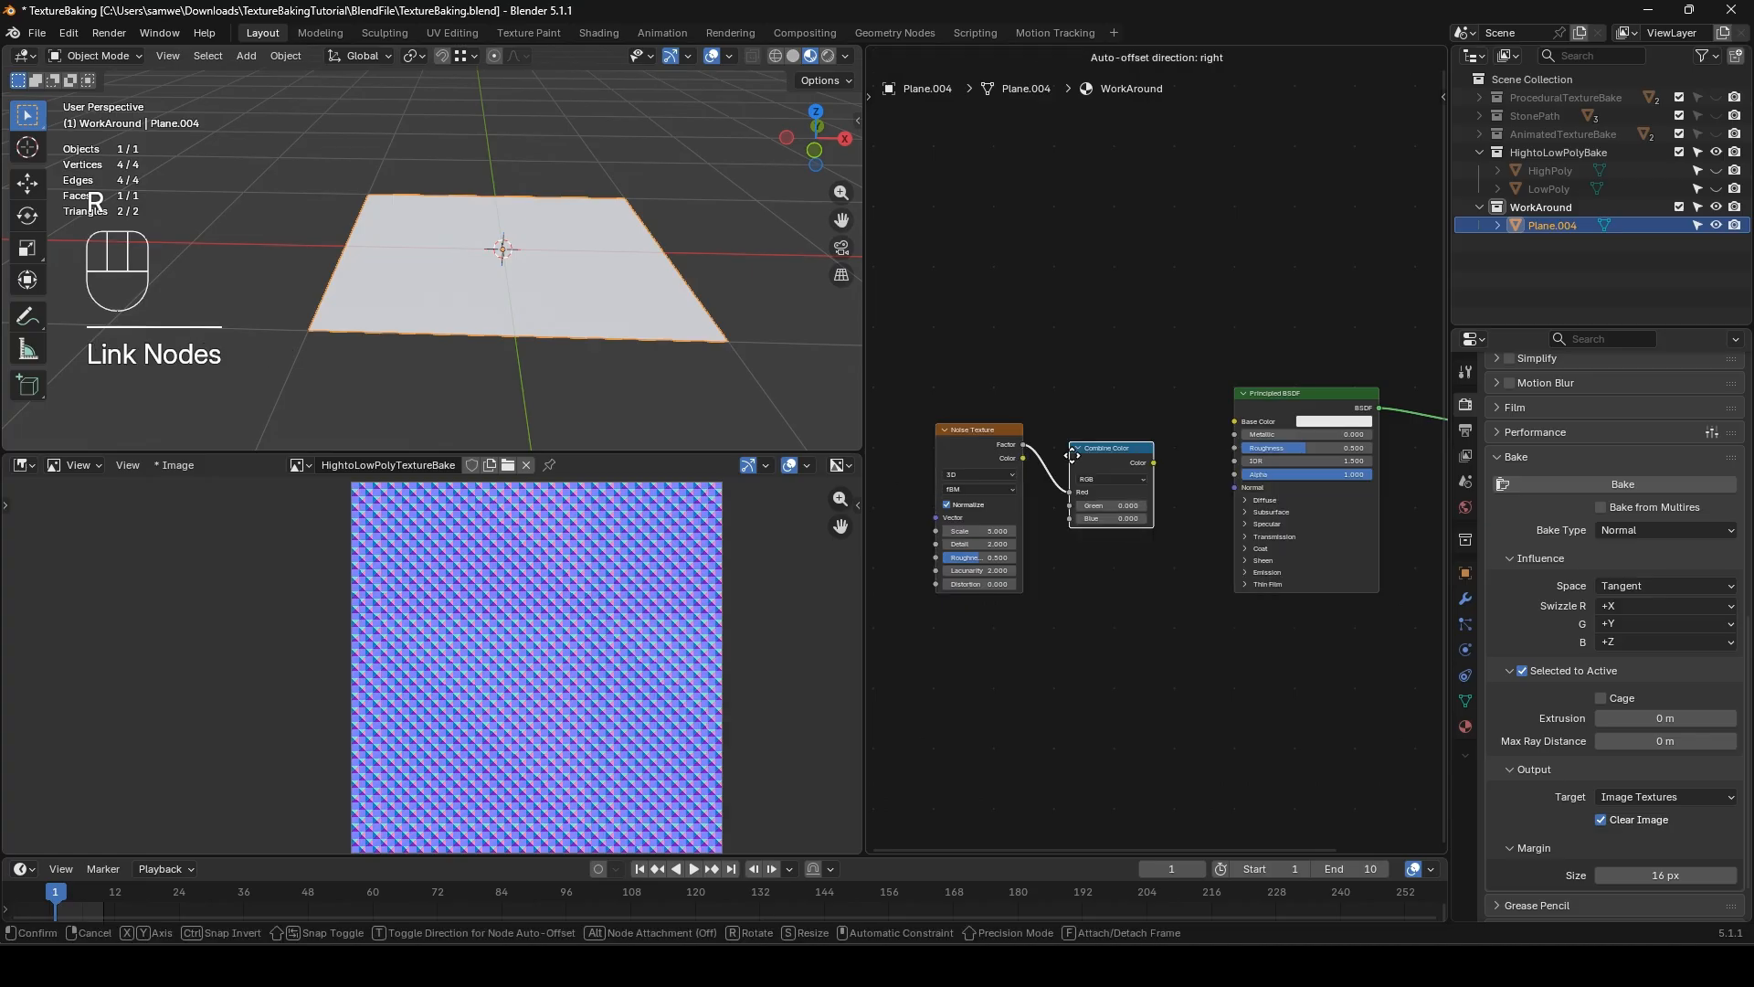
{"action": "left_click", "coordinate": [1073, 455]}
{"action": "key", "text": "x"}
- Add a Color Ramp node fed by the Noise Texture and space both nodes farther from the Principled BSDF
{"action": "left_click_drag", "start_coordinate": [1022, 457], "coordinate": [1066, 459]}
{"action": "type", "text": "c ramp"}
{"action": "key", "text": "Return"}
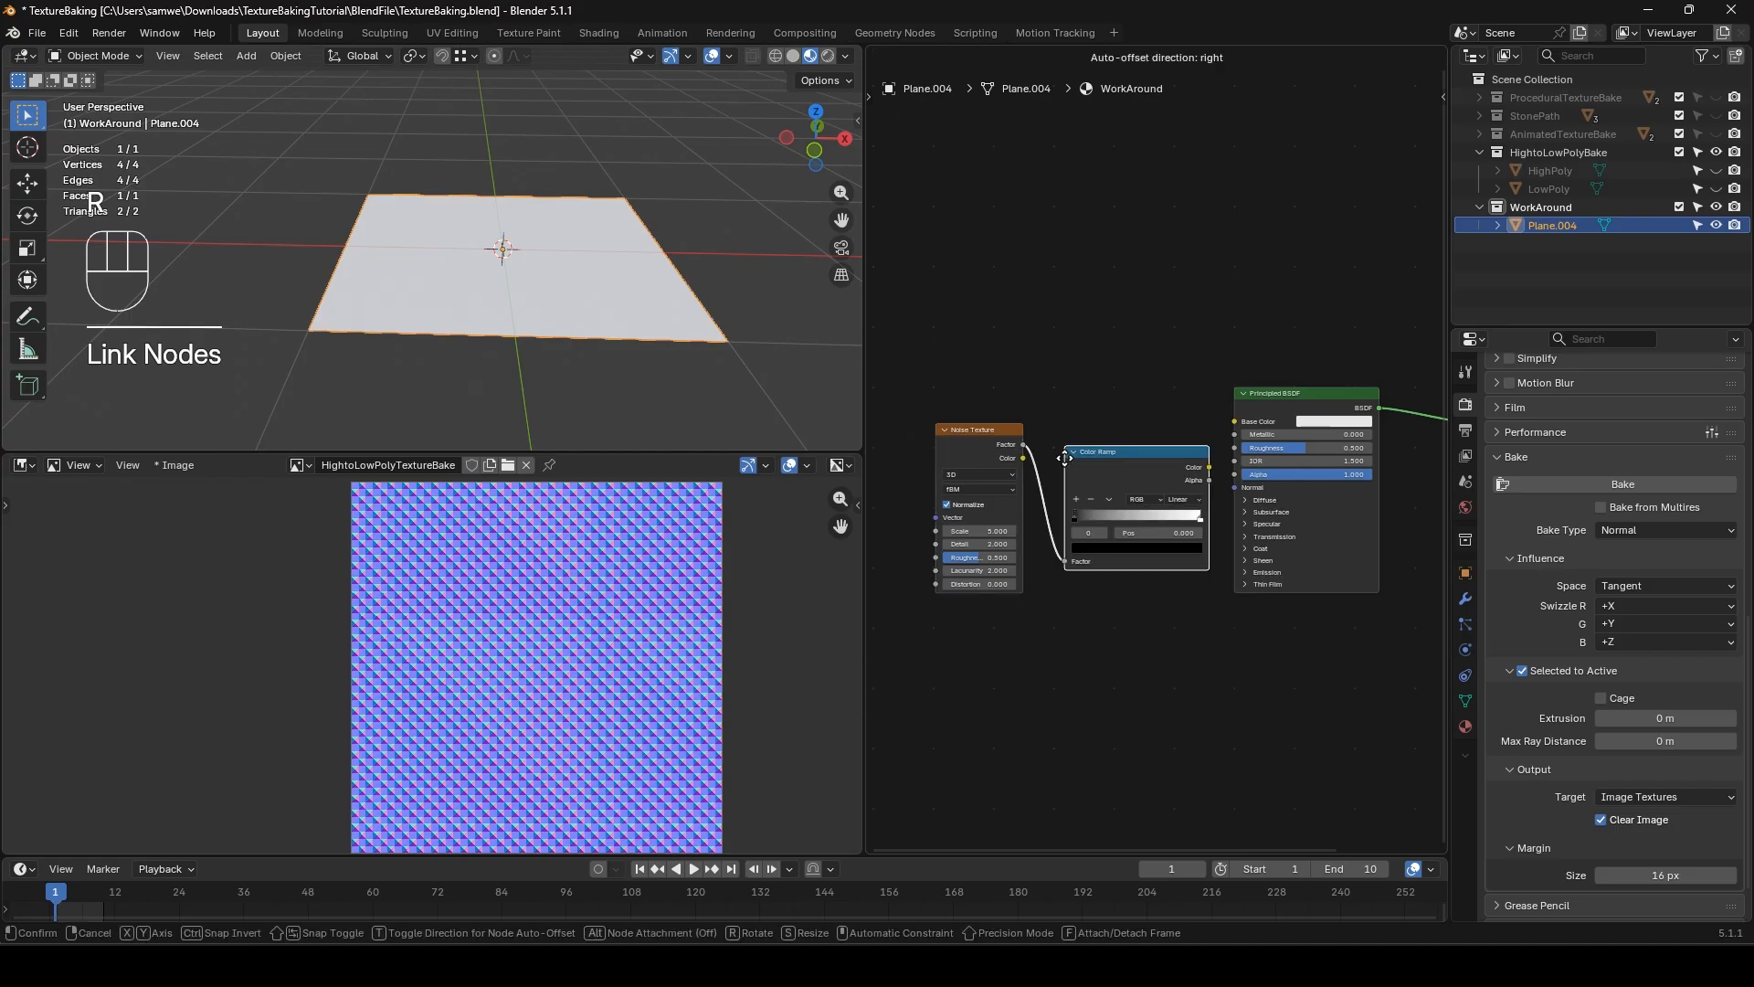
{"action": "left_click", "coordinate": [1064, 457]}
{"action": "left_click_drag", "start_coordinate": [973, 381], "coordinate": [1078, 451]}
{"action": "left_click_drag", "start_coordinate": [1113, 453], "coordinate": [1022, 409]}
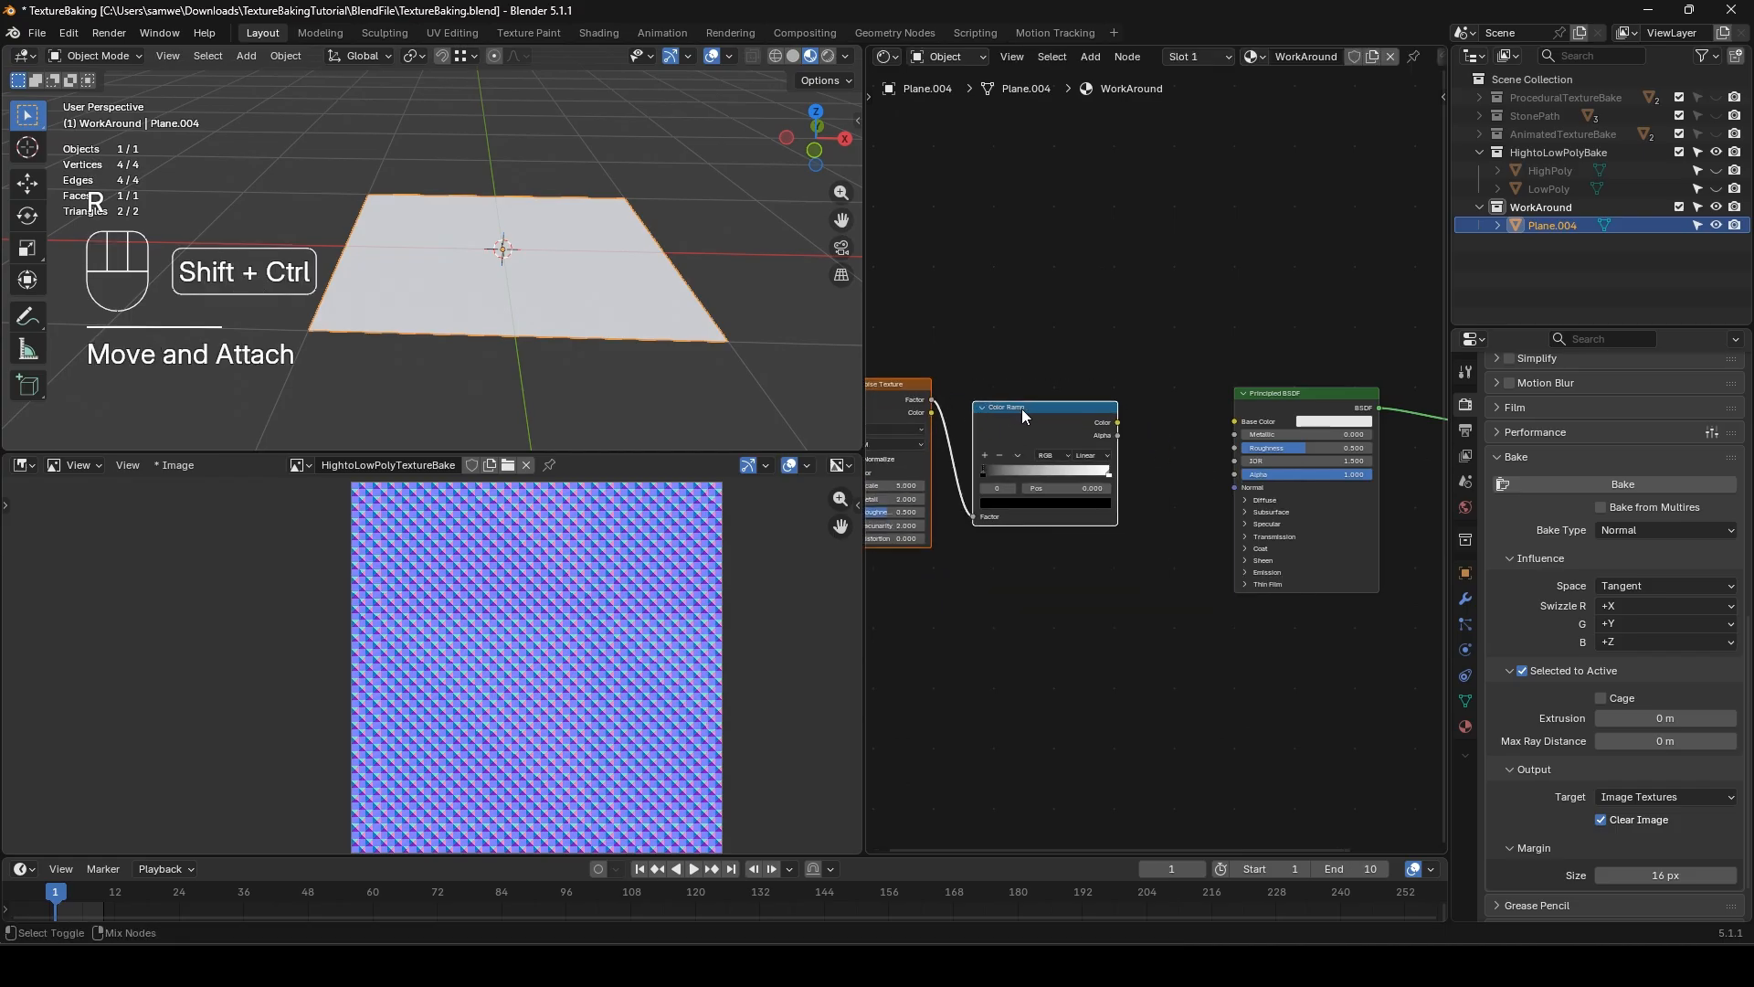
- Preview the Color Ramp on the plane and sharpen its contrast by moving the stops closer together, with the white stop at 0.577
{"action": "left_click", "coordinate": [1023, 409], "text": "ctrl+shift"}
{"action": "scroll", "coordinate": [1033, 446], "scroll_direction": "up", "scroll_amount": 2}
{"action": "left_click_drag", "start_coordinate": [936, 474], "coordinate": [1029, 476]}
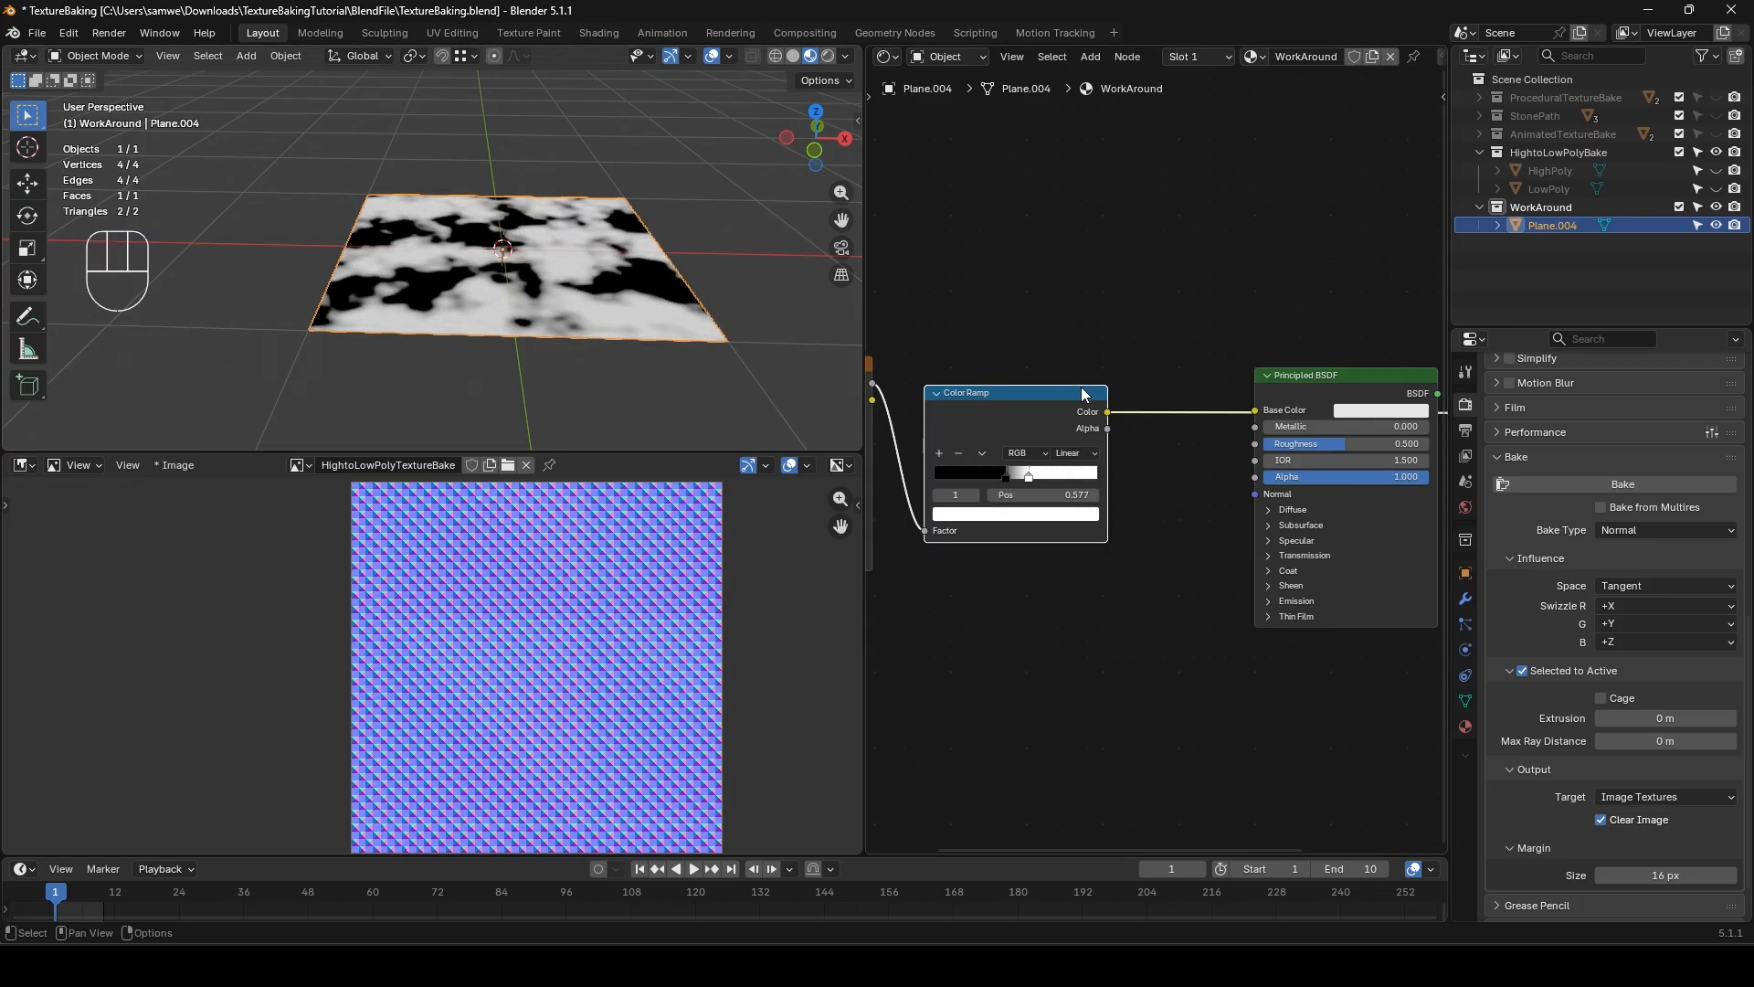
- Cut the Color Ramp's preview link and connect its Color output to the Principled BSDF's Metallic input
{"action": "right_click_drag", "start_coordinate": [1225, 411], "coordinate": [1206, 424], "text": "ctrl"}
{"action": "scroll", "coordinate": [1176, 438], "scroll_direction": "down", "scroll_amount": 1}
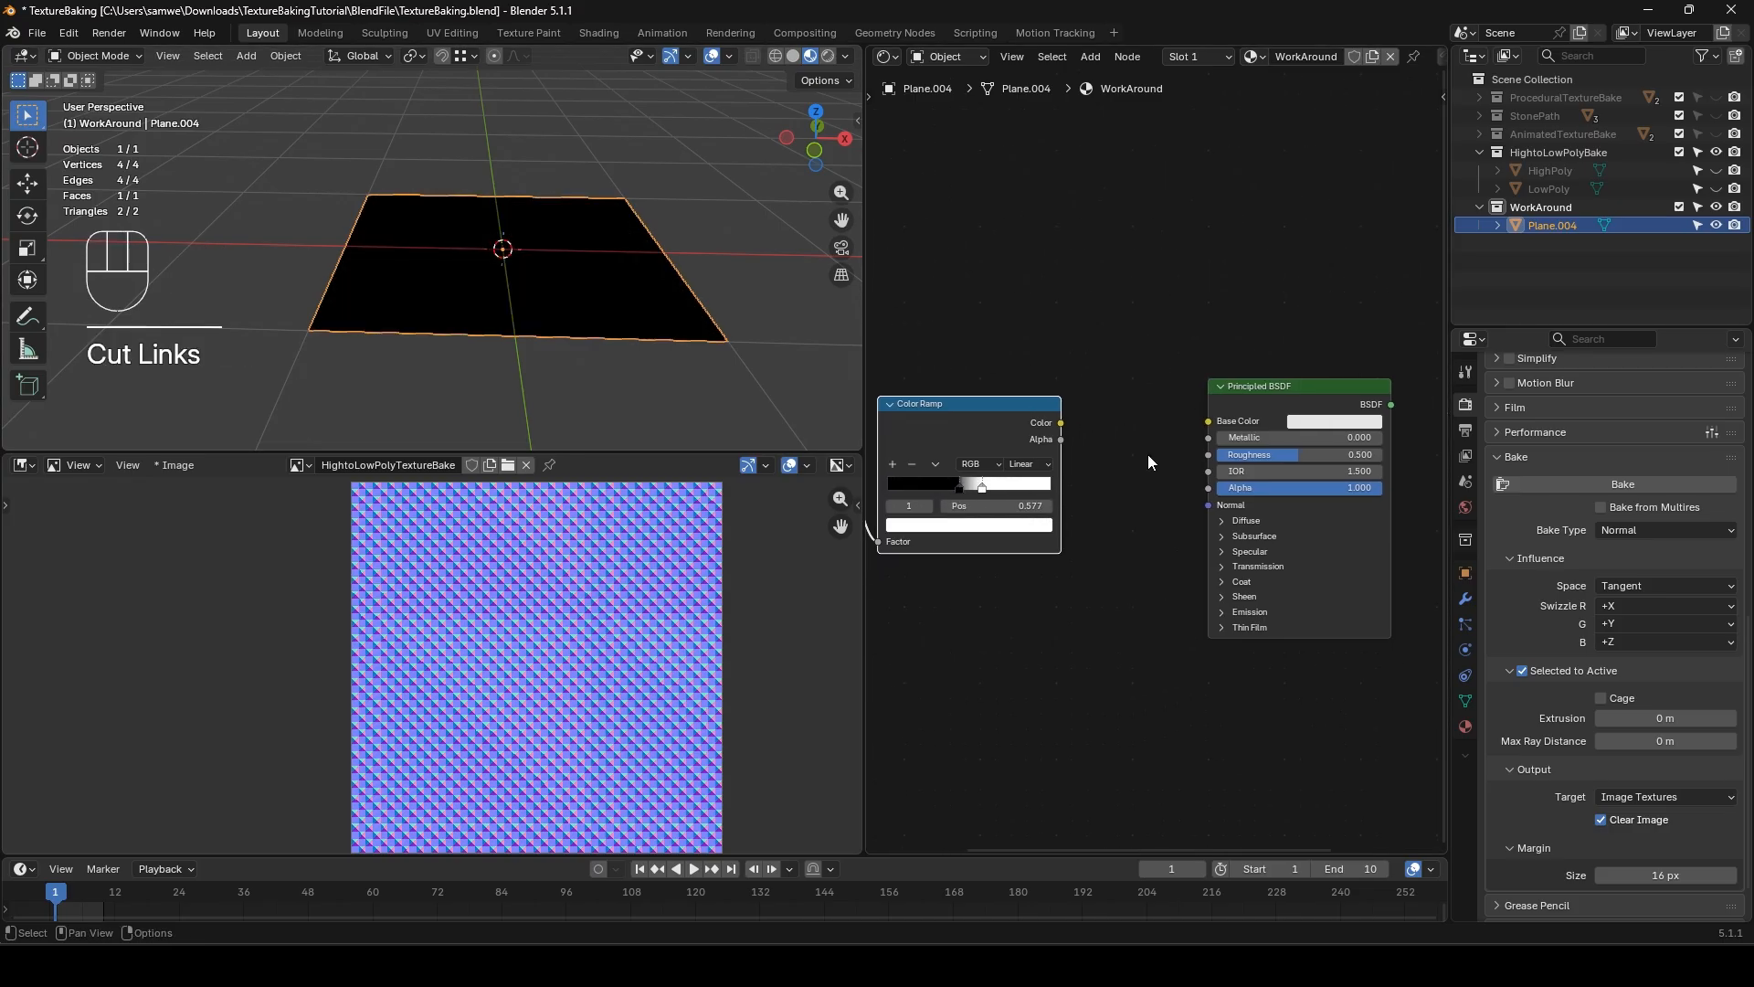
{"action": "left_click_drag", "start_coordinate": [1069, 426], "coordinate": [1204, 440]}
{"action": "scroll", "coordinate": [1160, 446], "scroll_direction": "down", "scroll_amount": 2}
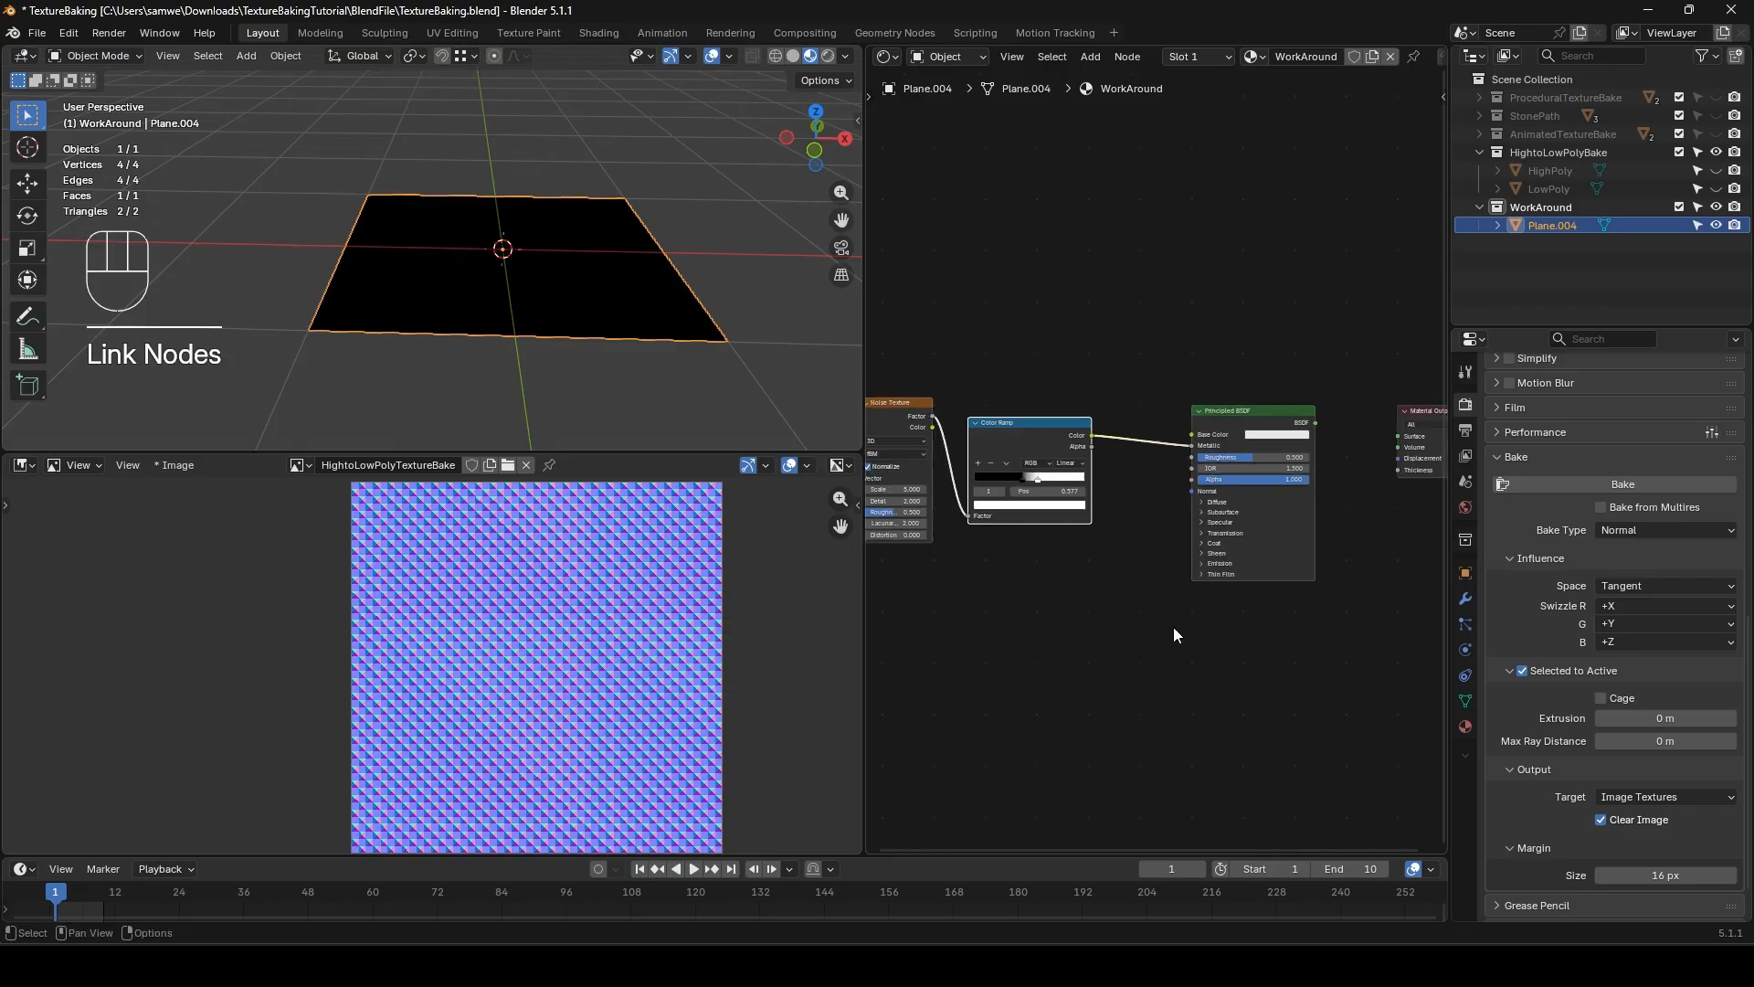
- Add an Image Texture node below the Principled BSDF in the WorkAround material
{"action": "key", "text": "shift+a"}
{"action": "type", "text": "imagete"}
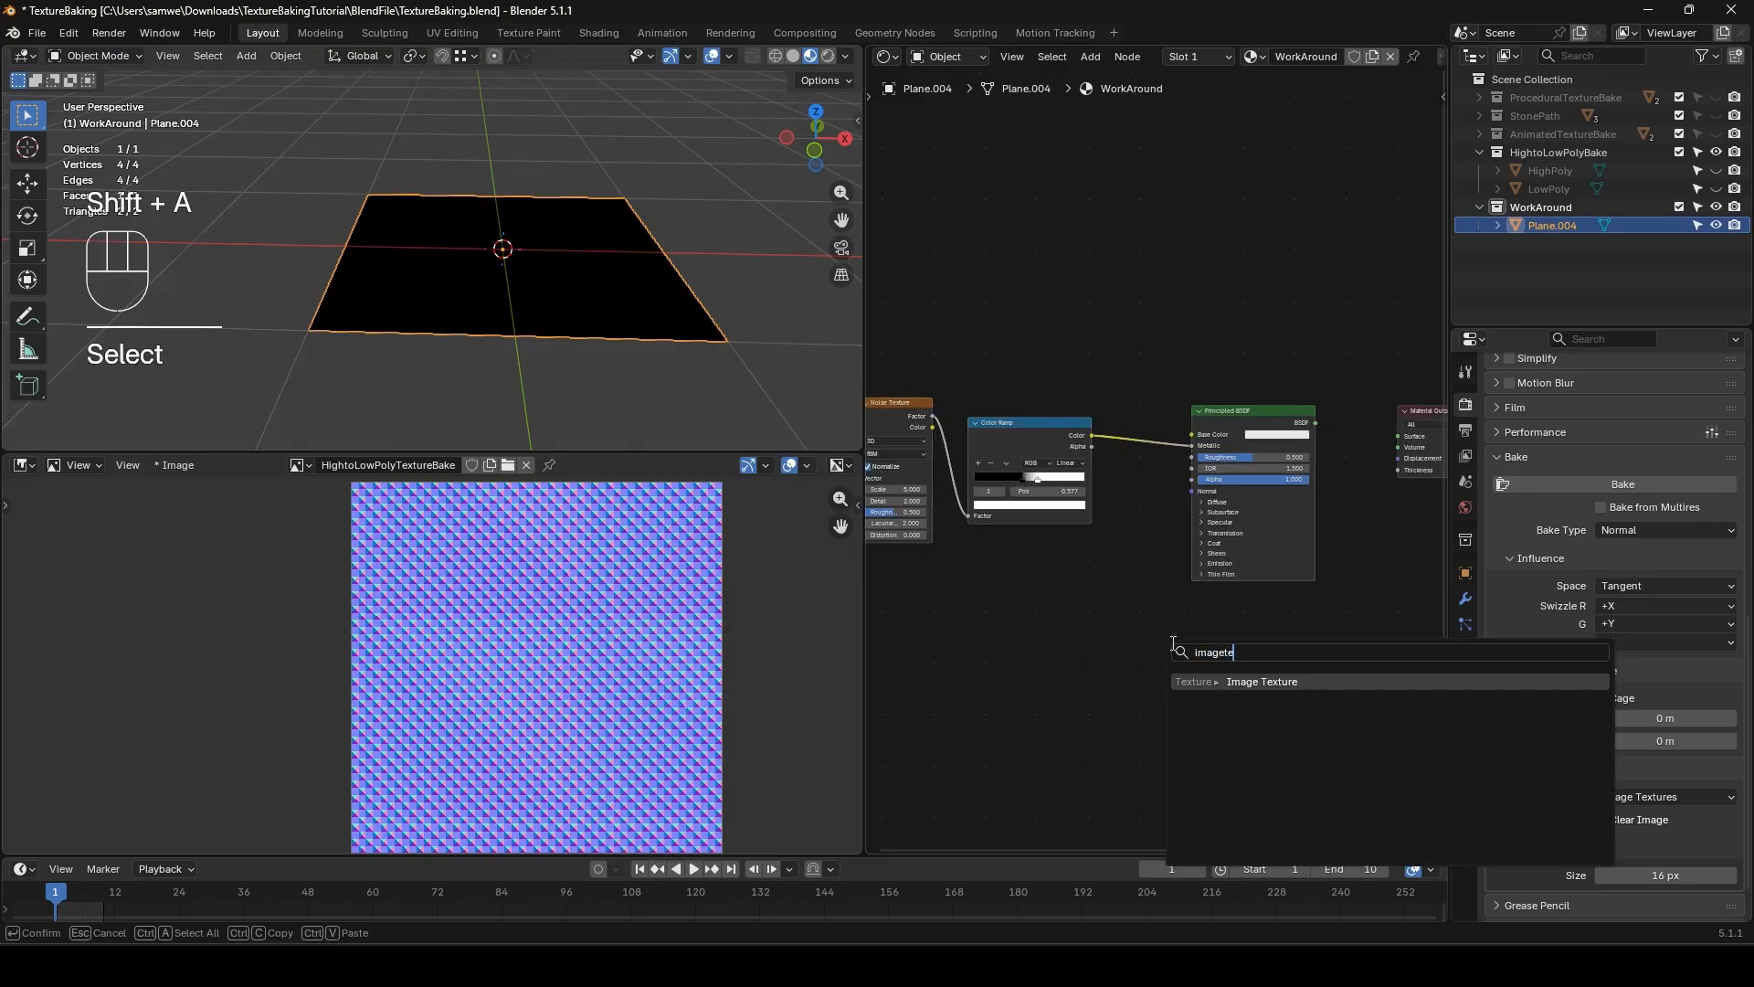
{"action": "key", "text": "Return"}
{"action": "left_click", "coordinate": [1193, 623]}
- Add a Wave Texture node, connect its Color to Base Color, and link the Principled BSDF to the Material Output's Surface
{"action": "key", "text": "shift+a"}
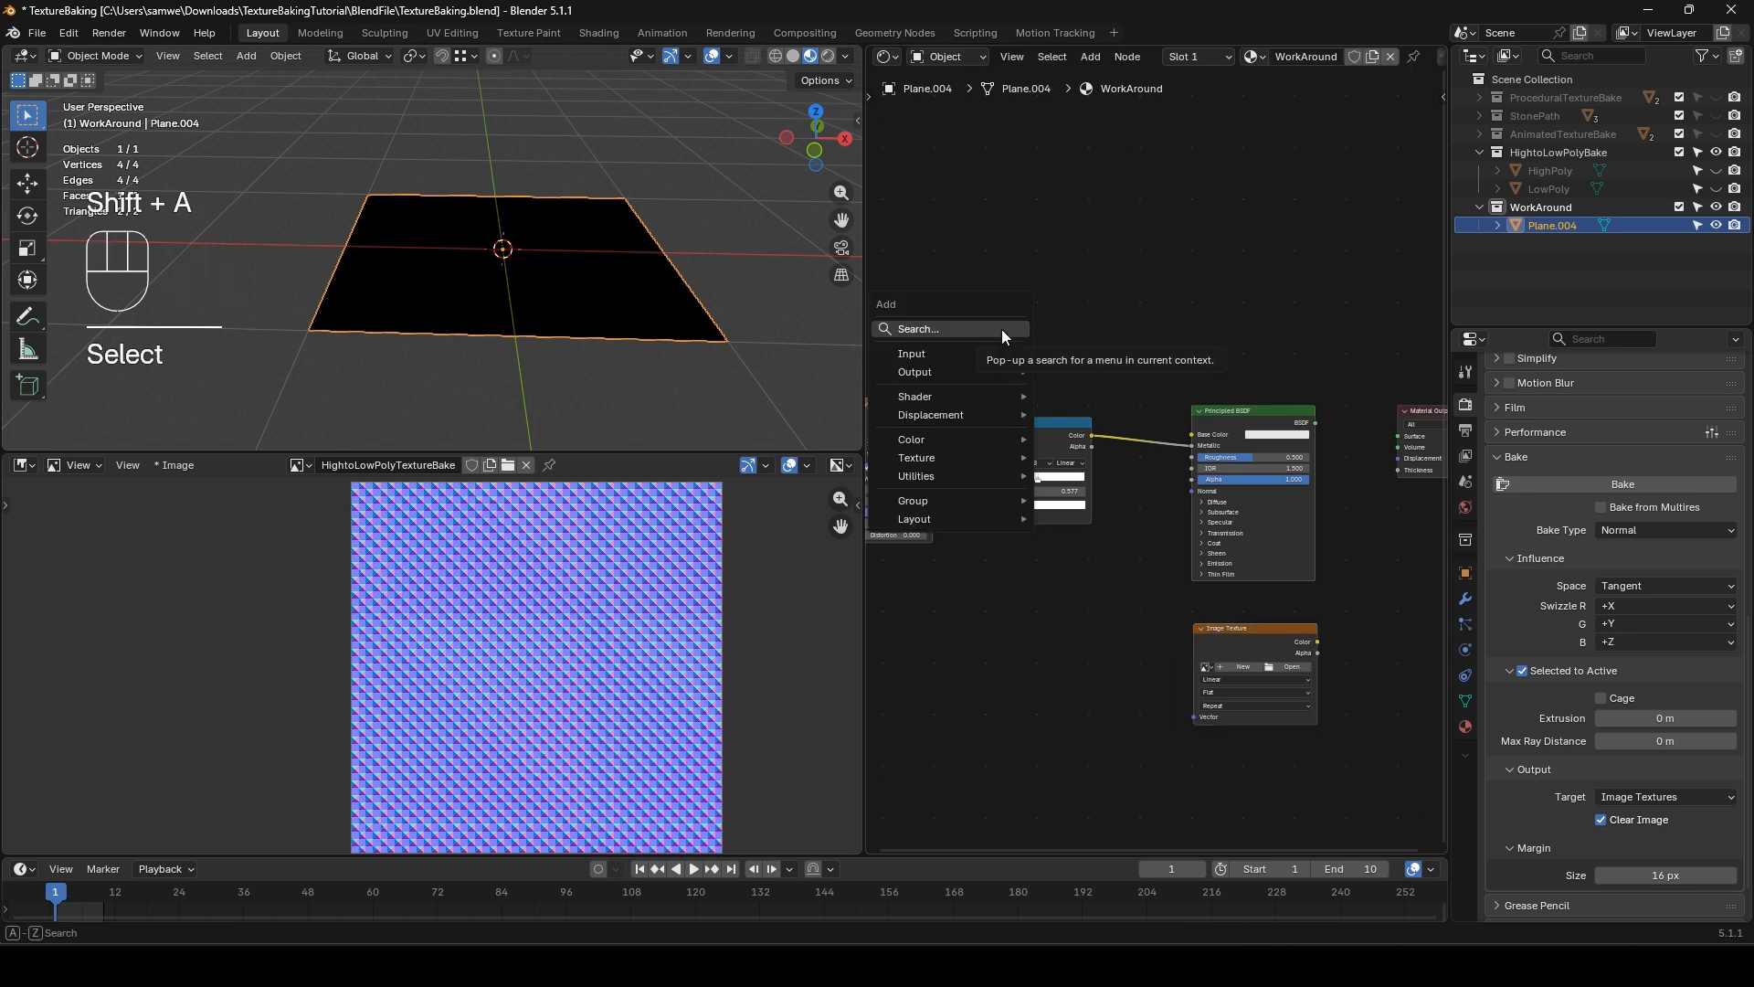
{"action": "type", "text": "wave t"}
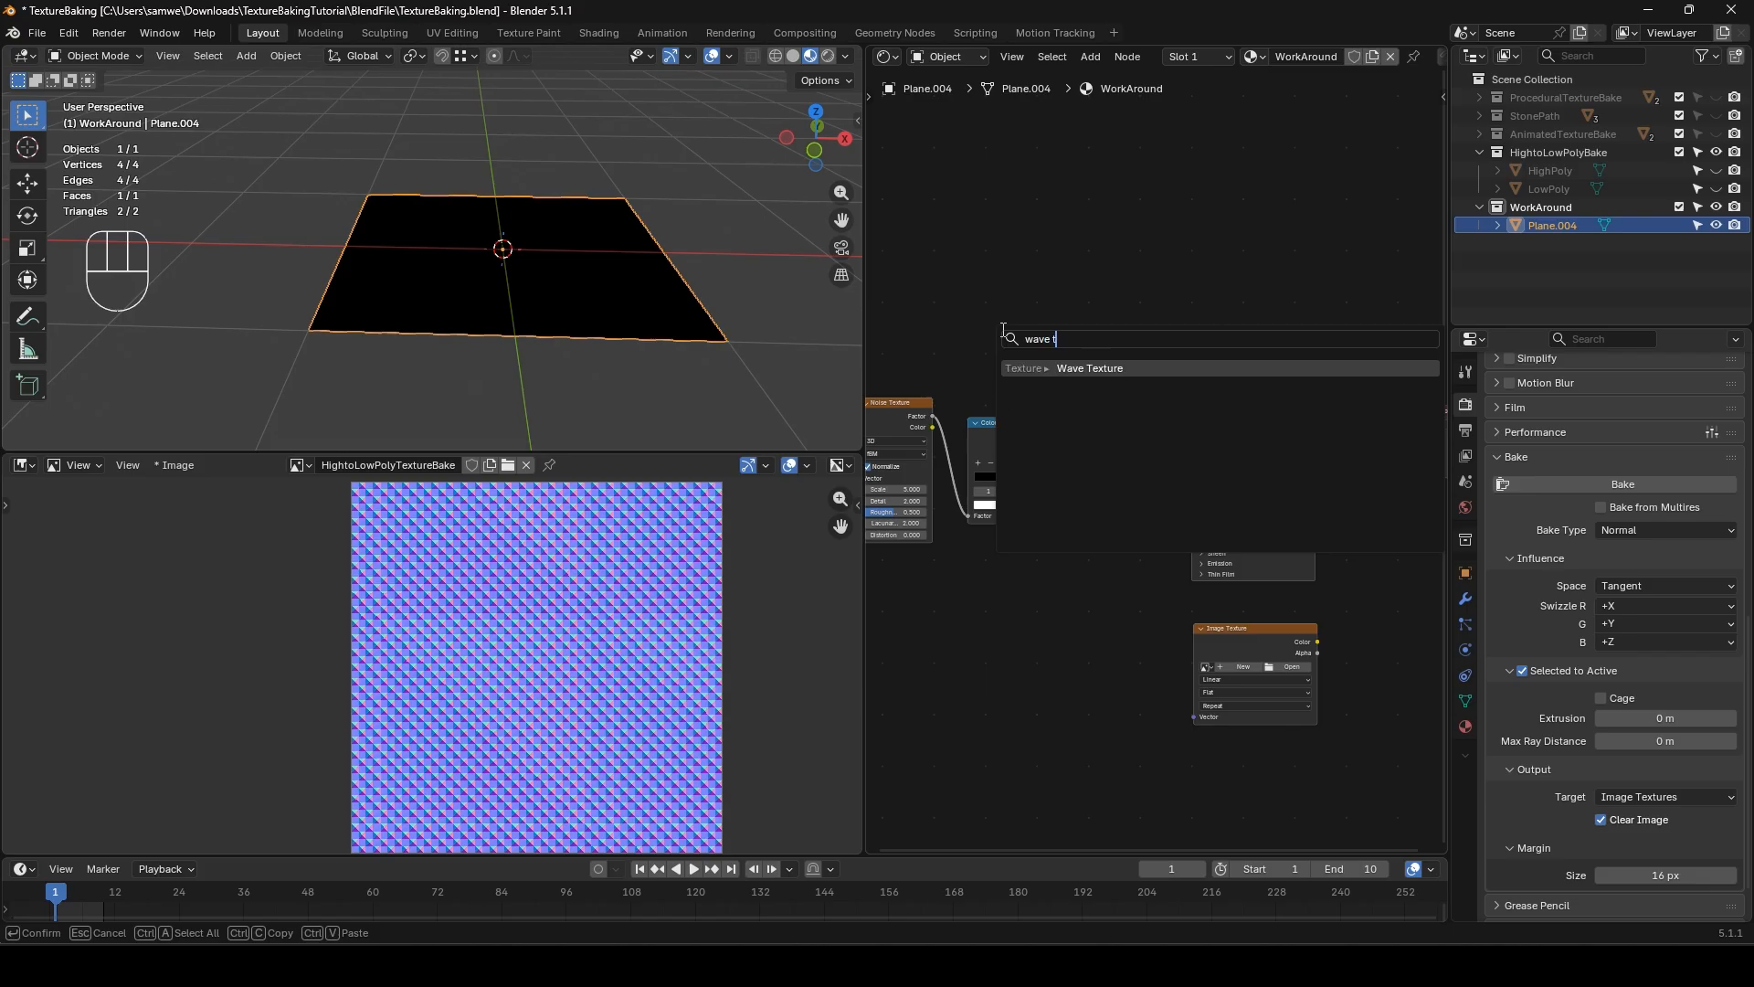
{"action": "key", "text": "Return"}
{"action": "left_click", "coordinate": [1001, 186]}
{"action": "left_click_drag", "start_coordinate": [1083, 219], "coordinate": [1193, 434]}
{"action": "left_click_drag", "start_coordinate": [1315, 423], "coordinate": [1398, 437]}
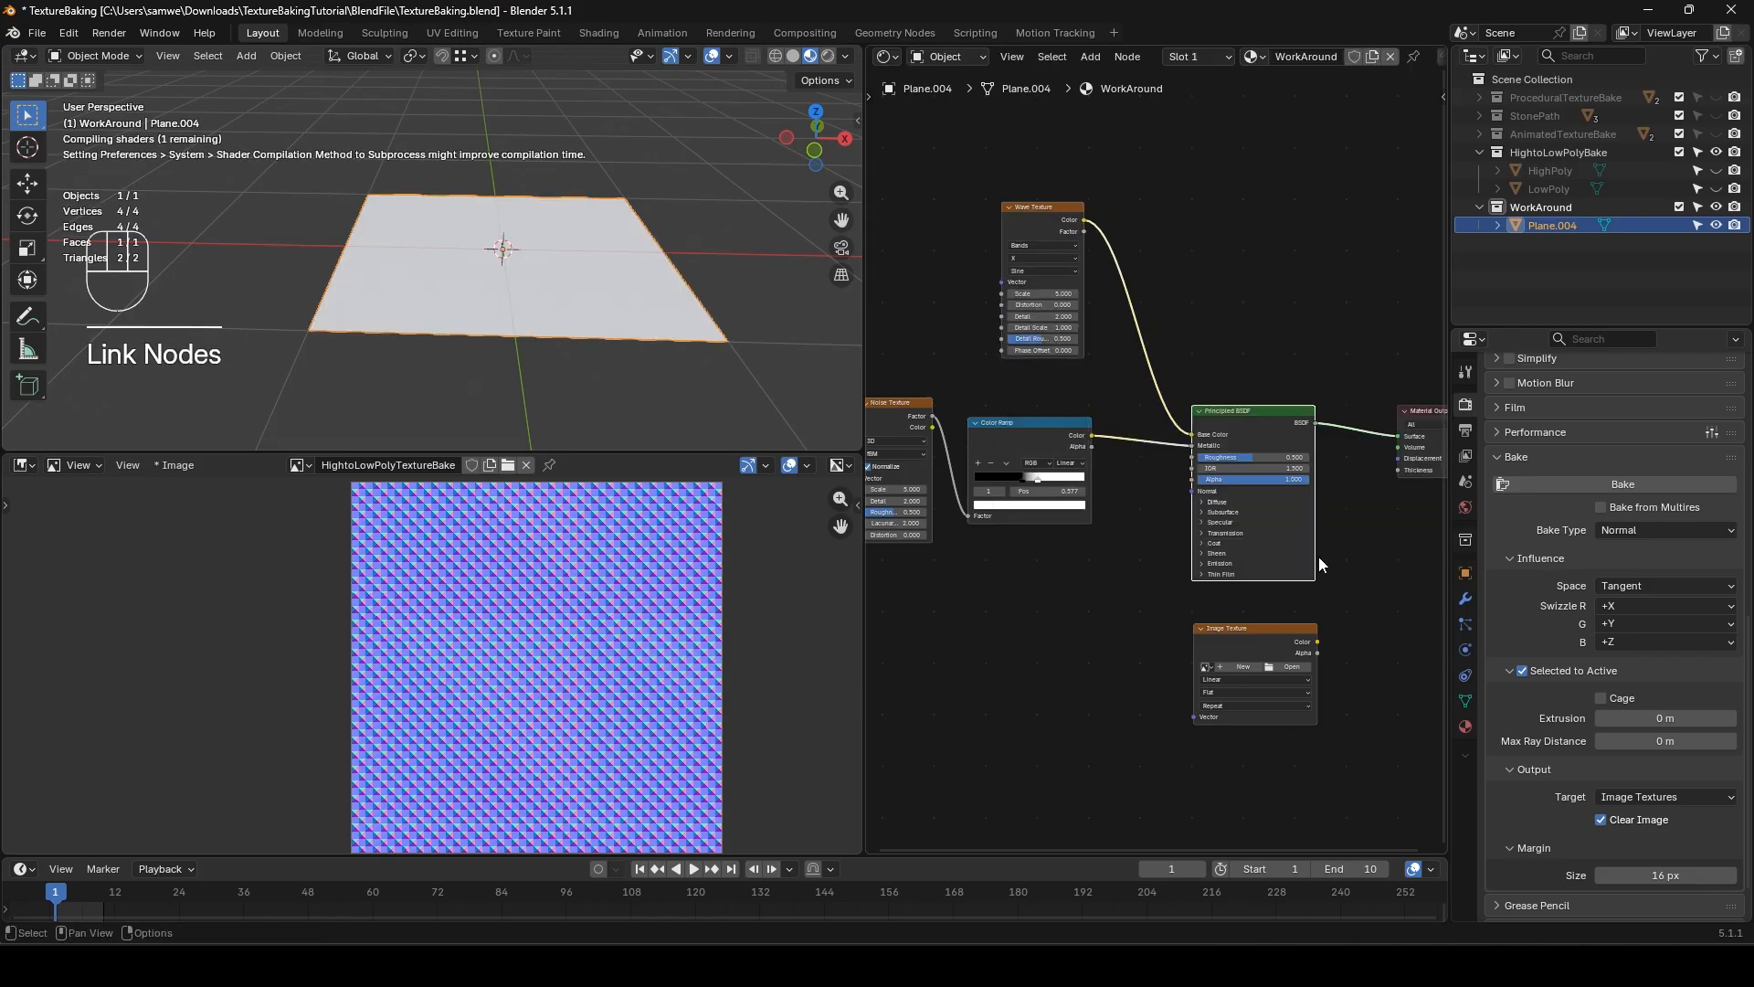
- Create a 1024 × 1024 px image named WorkAroundBake in the Image Texture node
{"action": "left_click", "coordinate": [1238, 666]}
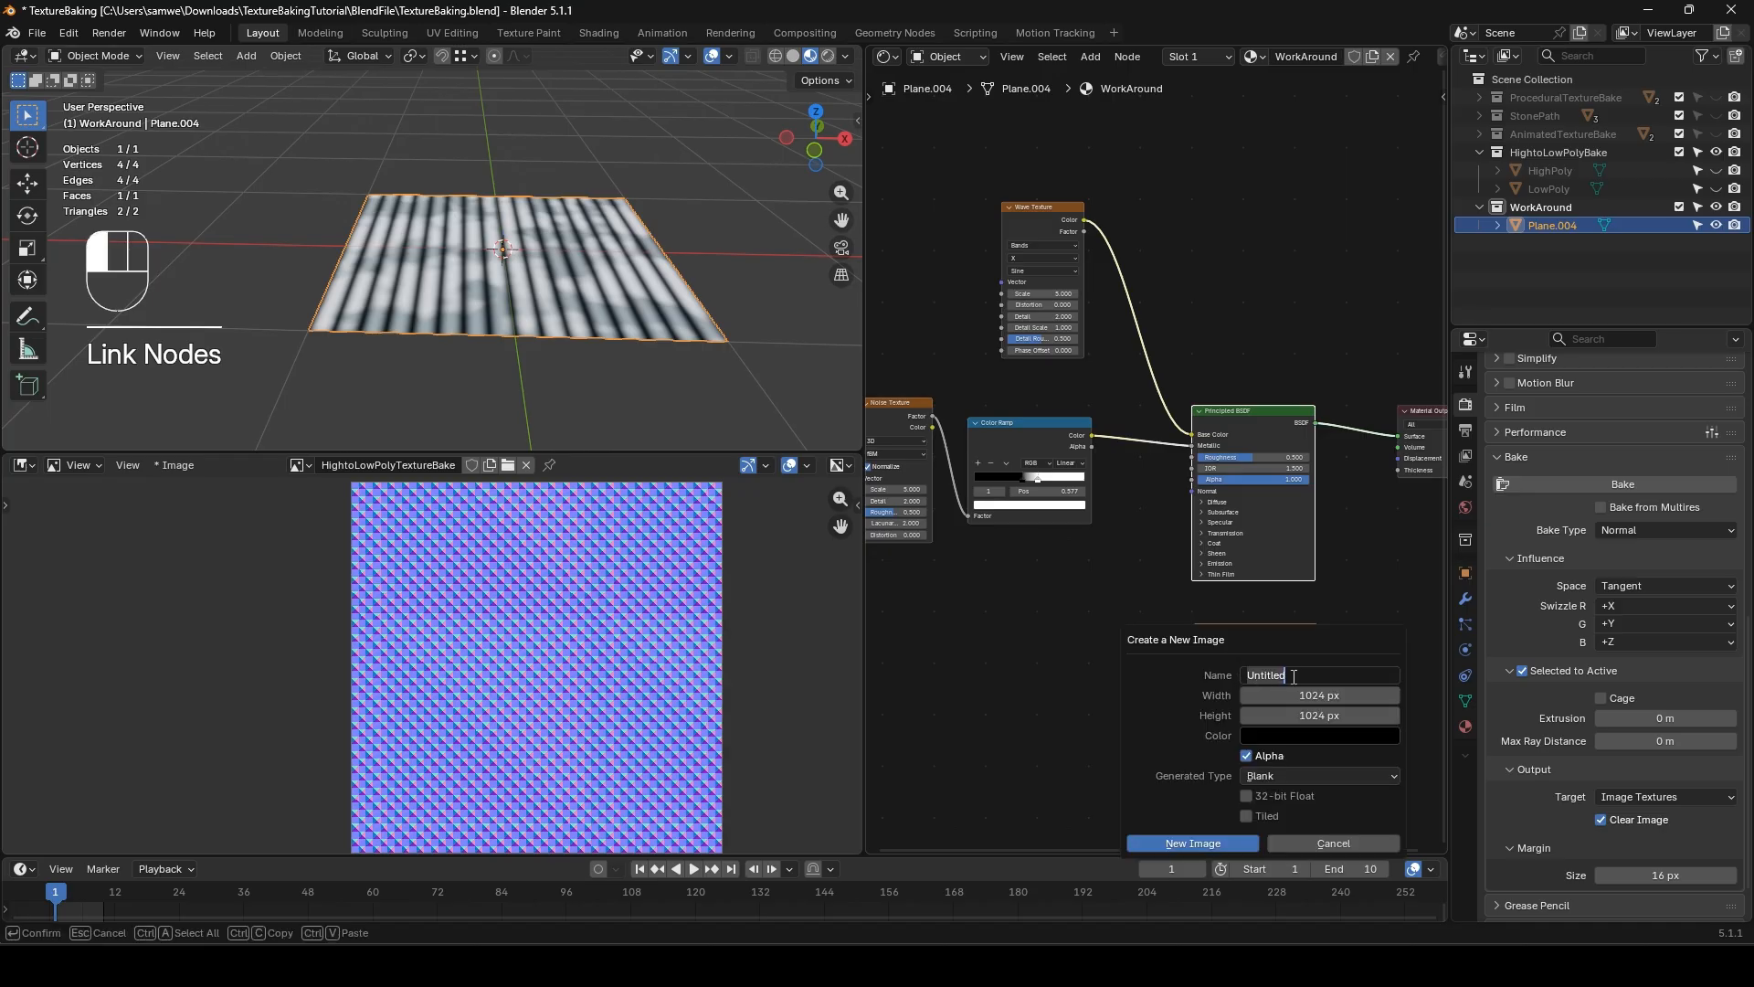
{"action": "type", "text": "Work"}
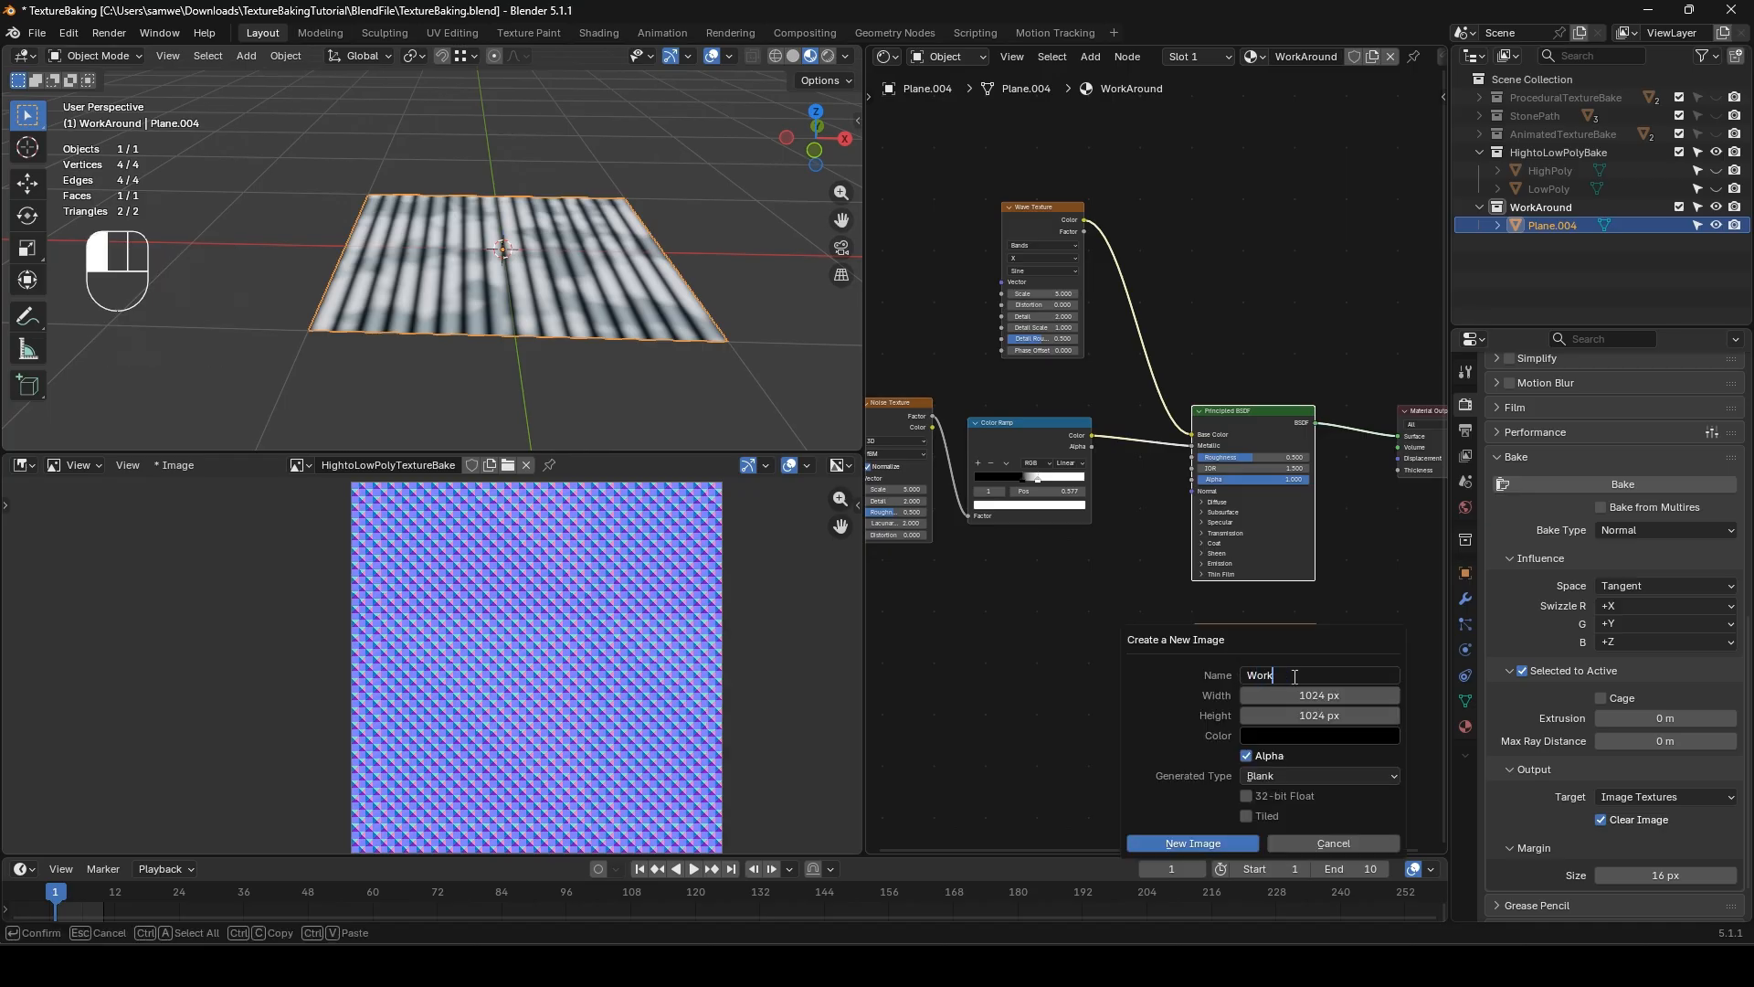
{"action": "type", "text": "AroundBake"}
{"action": "key", "text": "Return"}
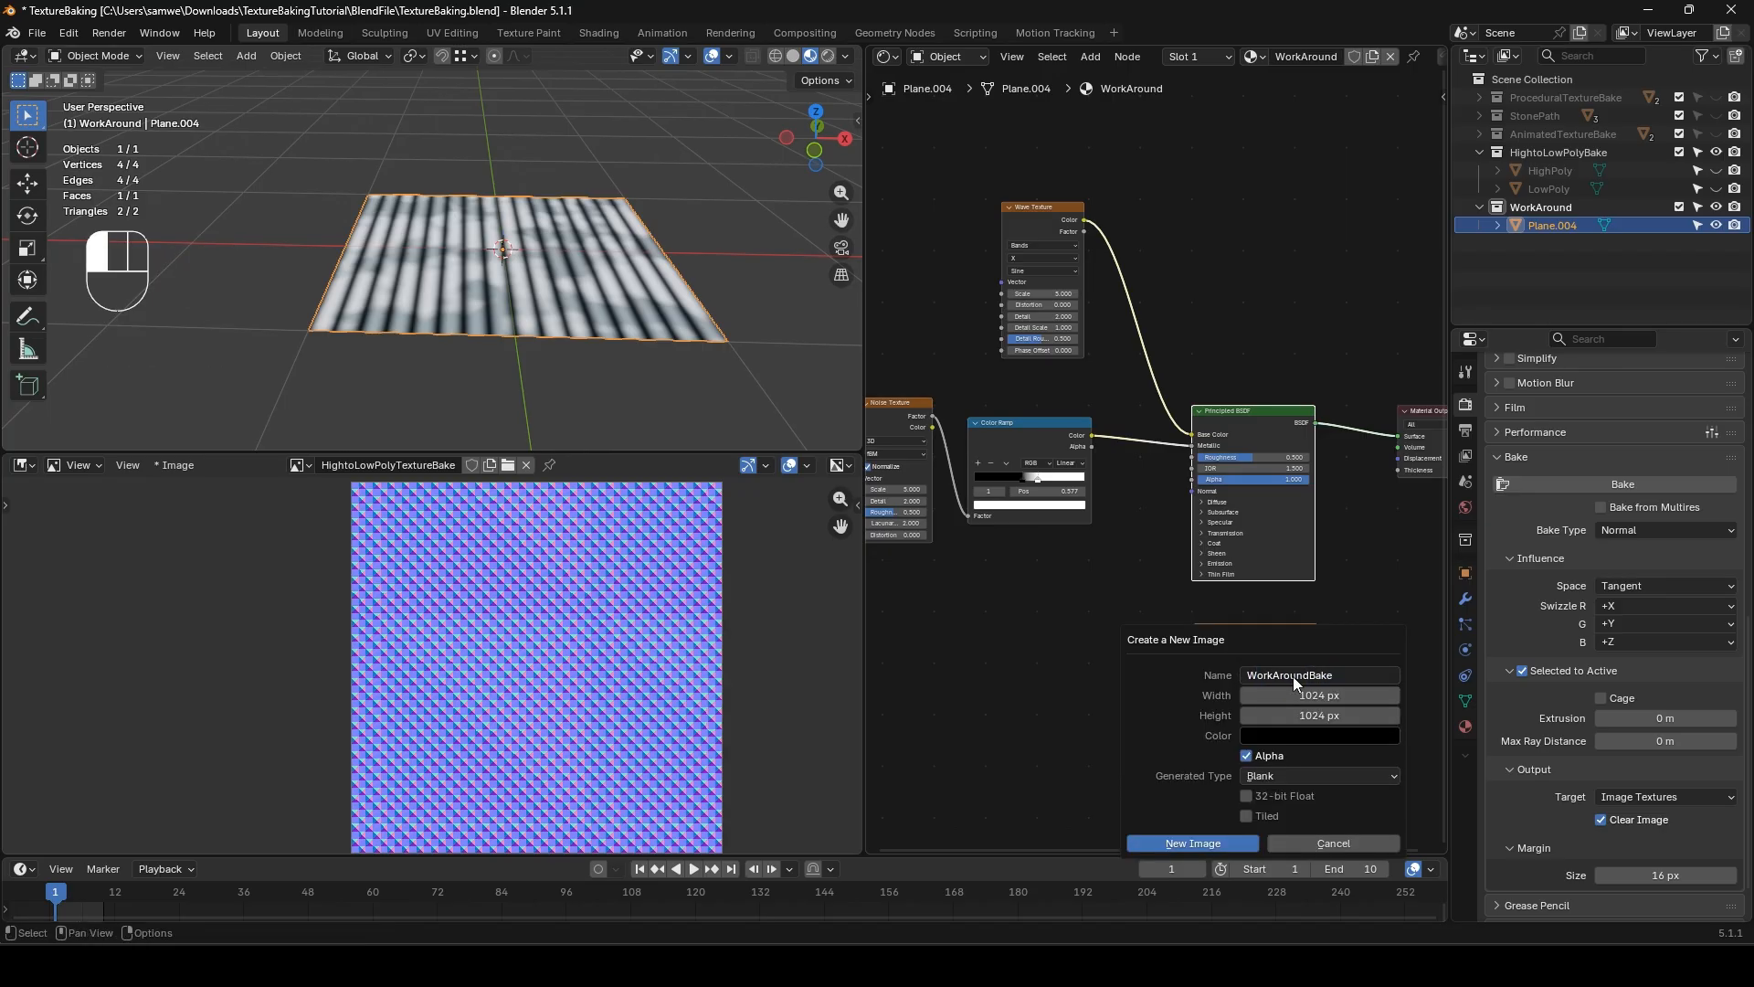
{"action": "left_click", "coordinate": [1212, 837]}
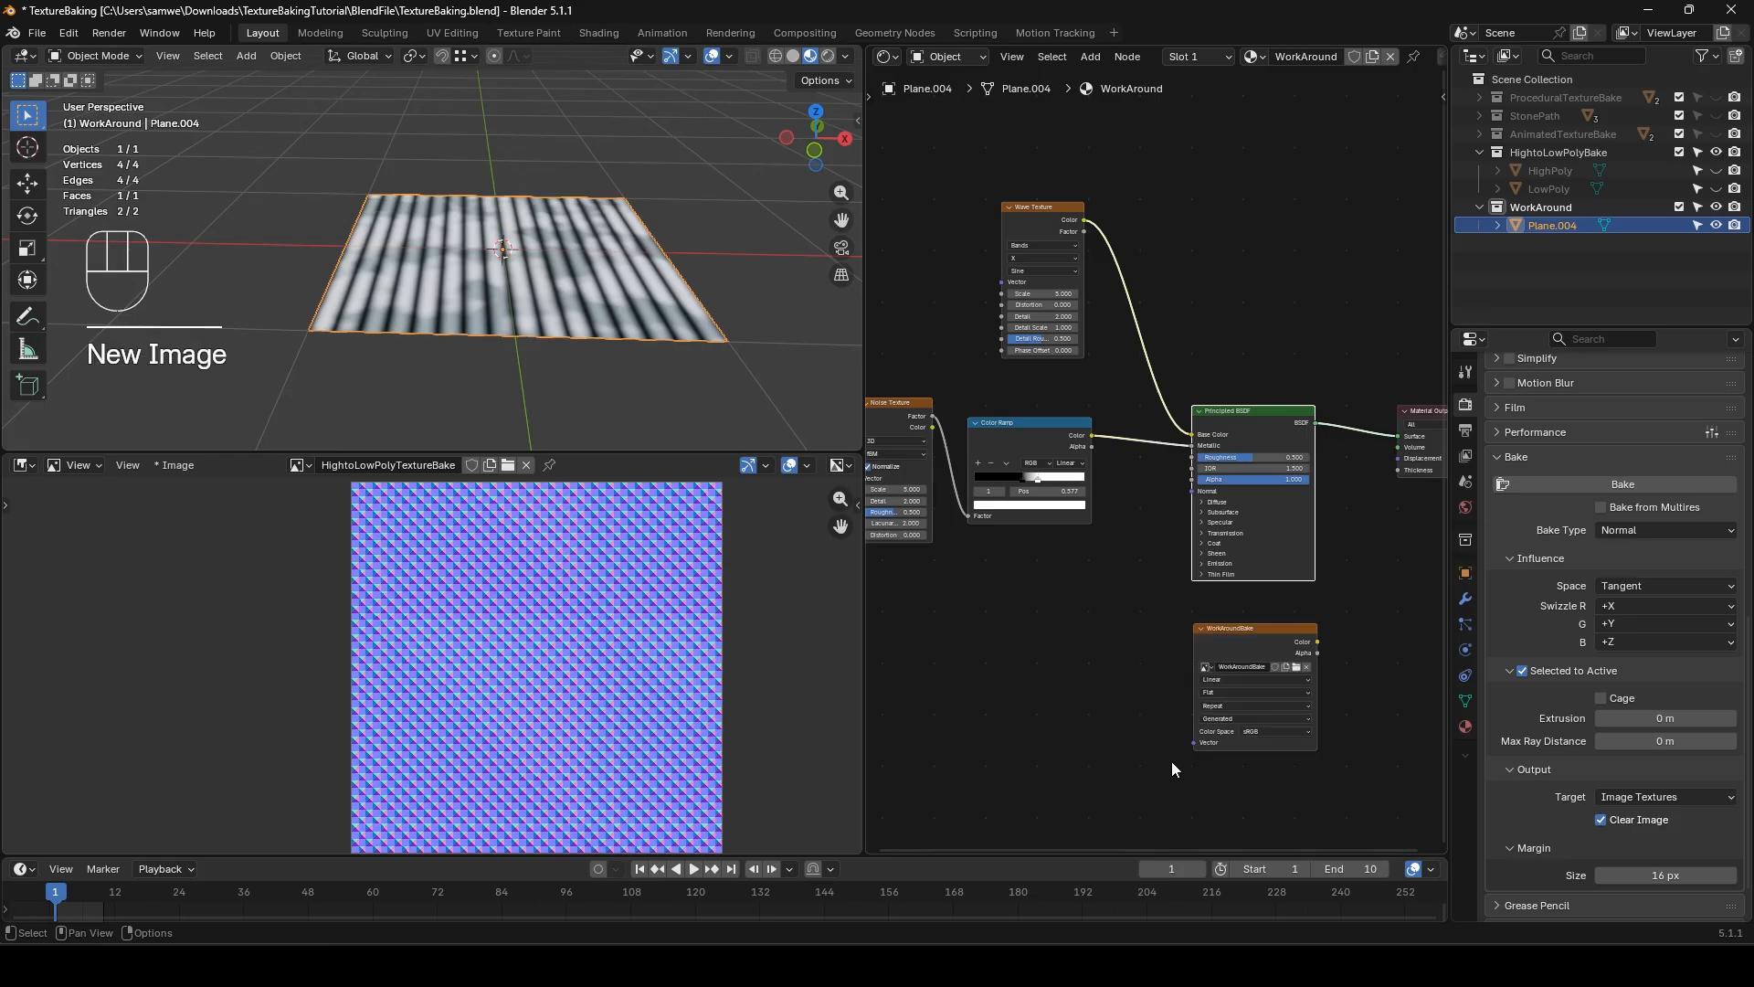
- Bake the Diffuse color into the WorkAroundBake image with Selected to Active disabled, and inspect the baked image
{"action": "left_click", "coordinate": [1279, 632]}
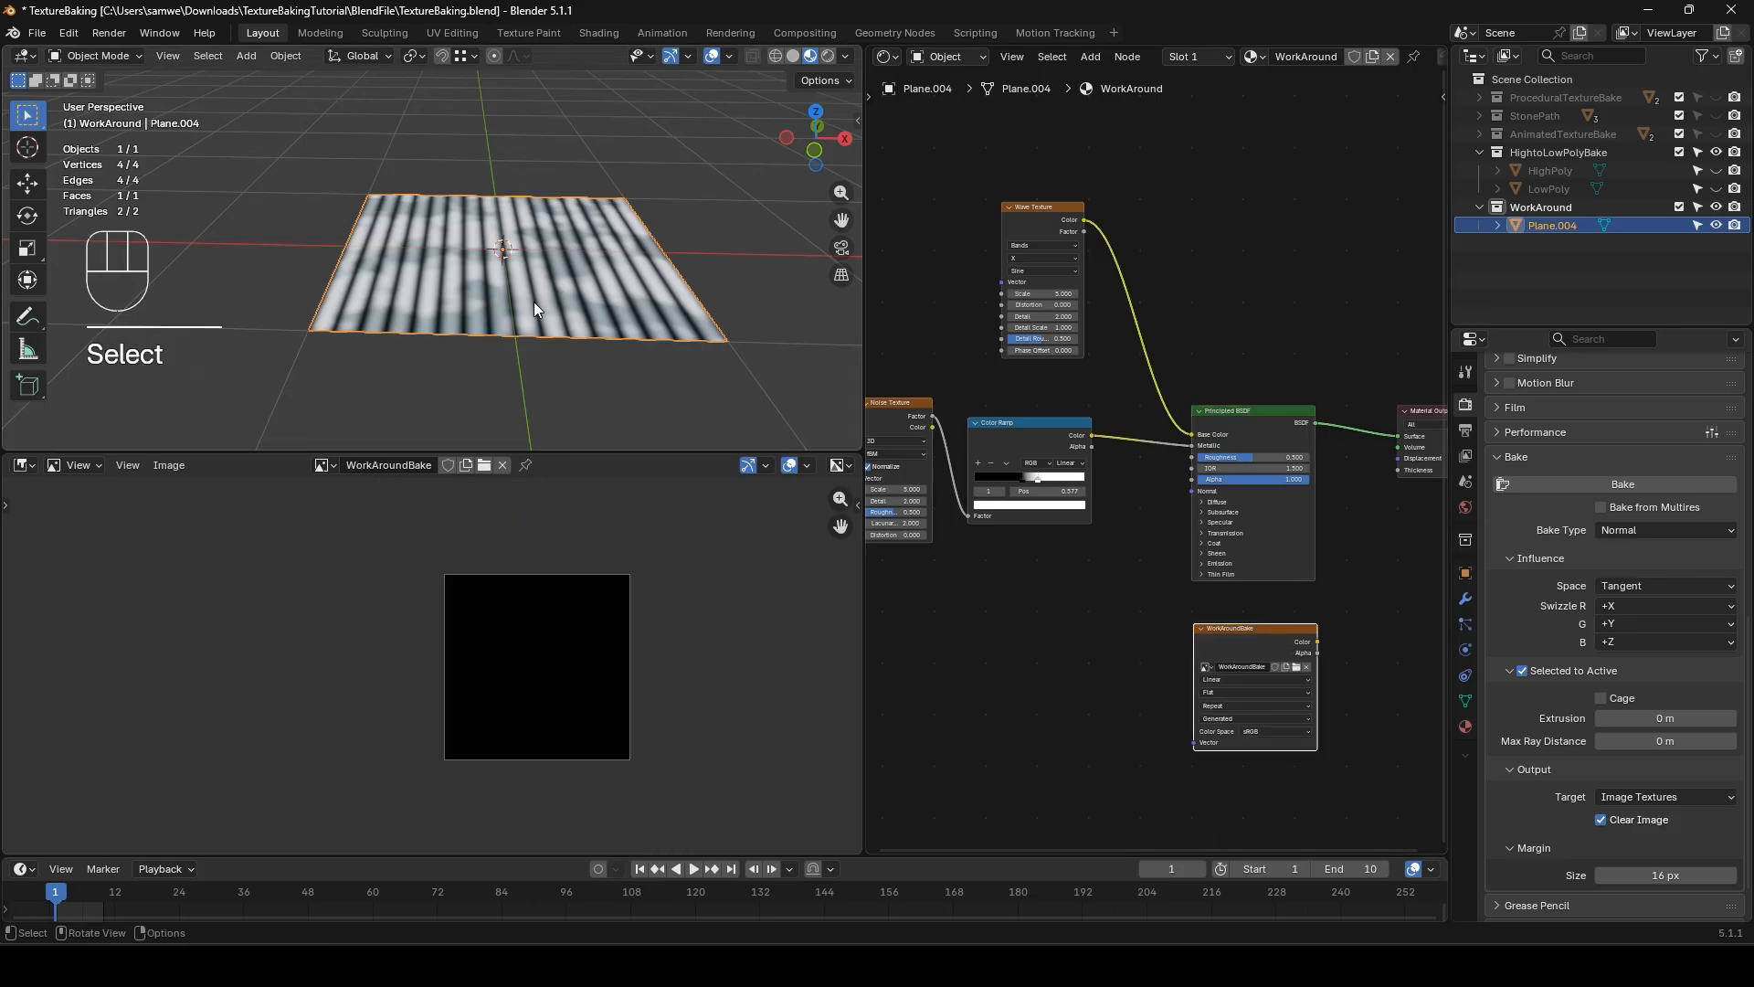
{"action": "left_click", "coordinate": [1652, 532]}
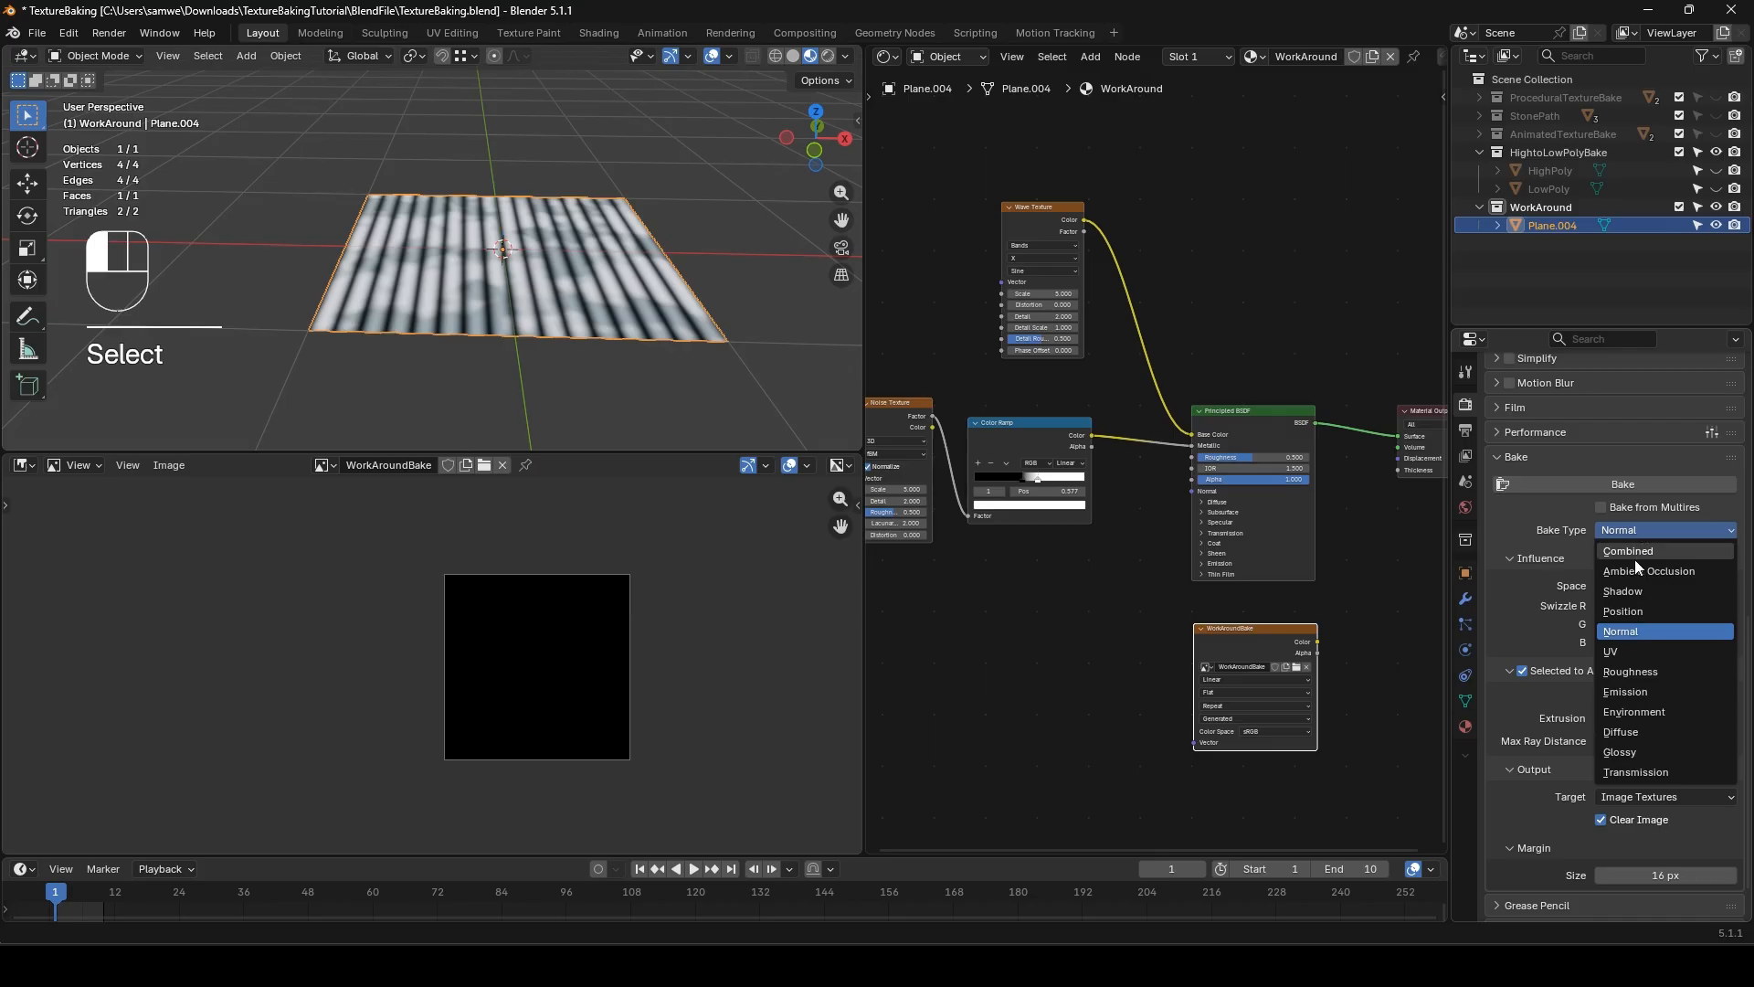
{"action": "left_click", "coordinate": [1654, 728]}
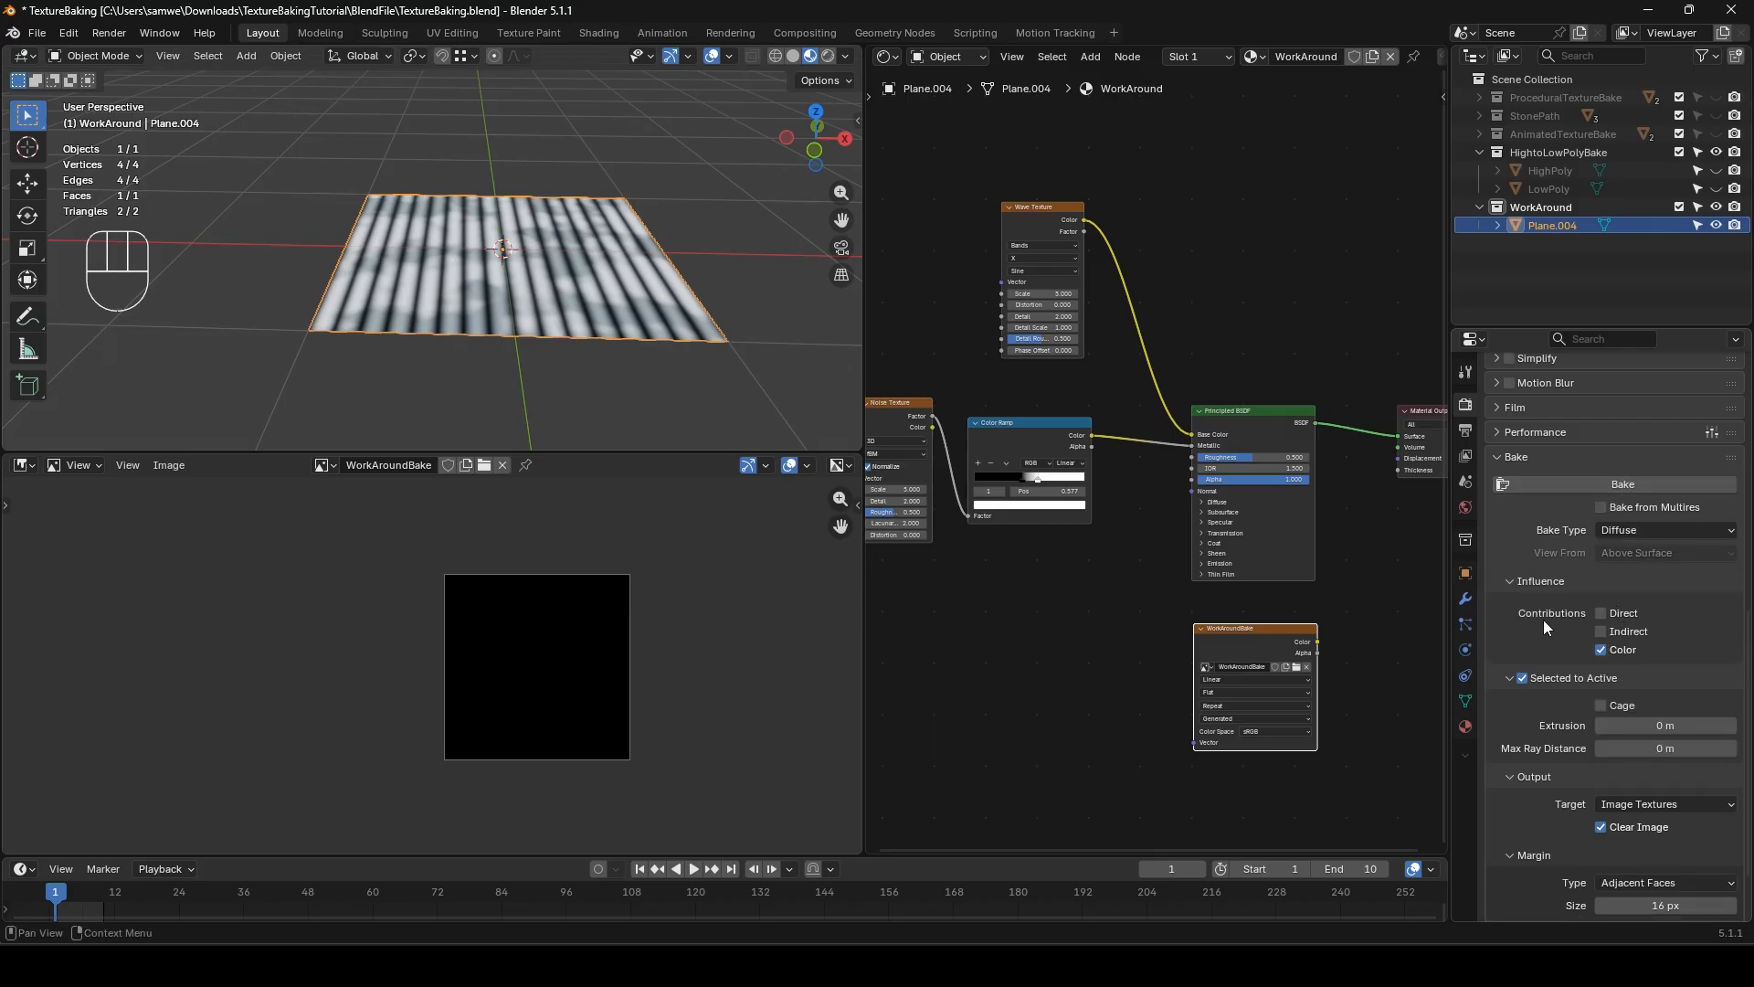
{"action": "left_click", "coordinate": [1521, 679]}
{"action": "left_click", "coordinate": [1566, 481]}
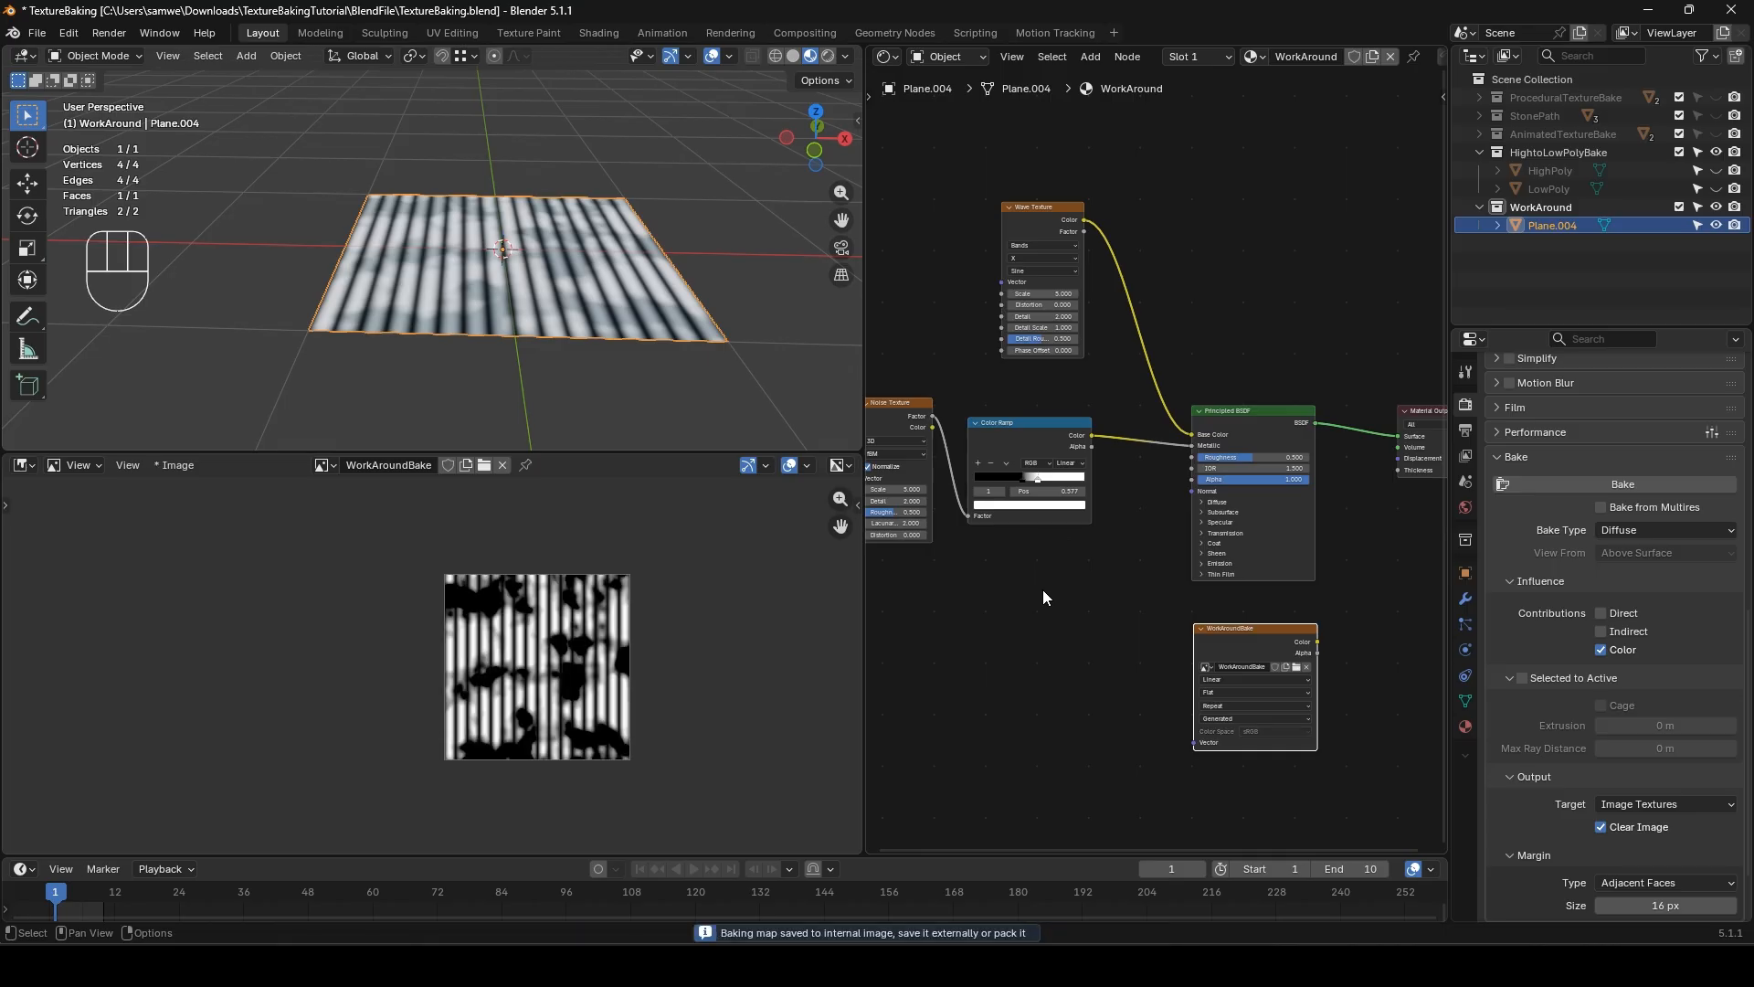
{"action": "scroll", "coordinate": [481, 660], "scroll_direction": "up", "scroll_amount": 6}
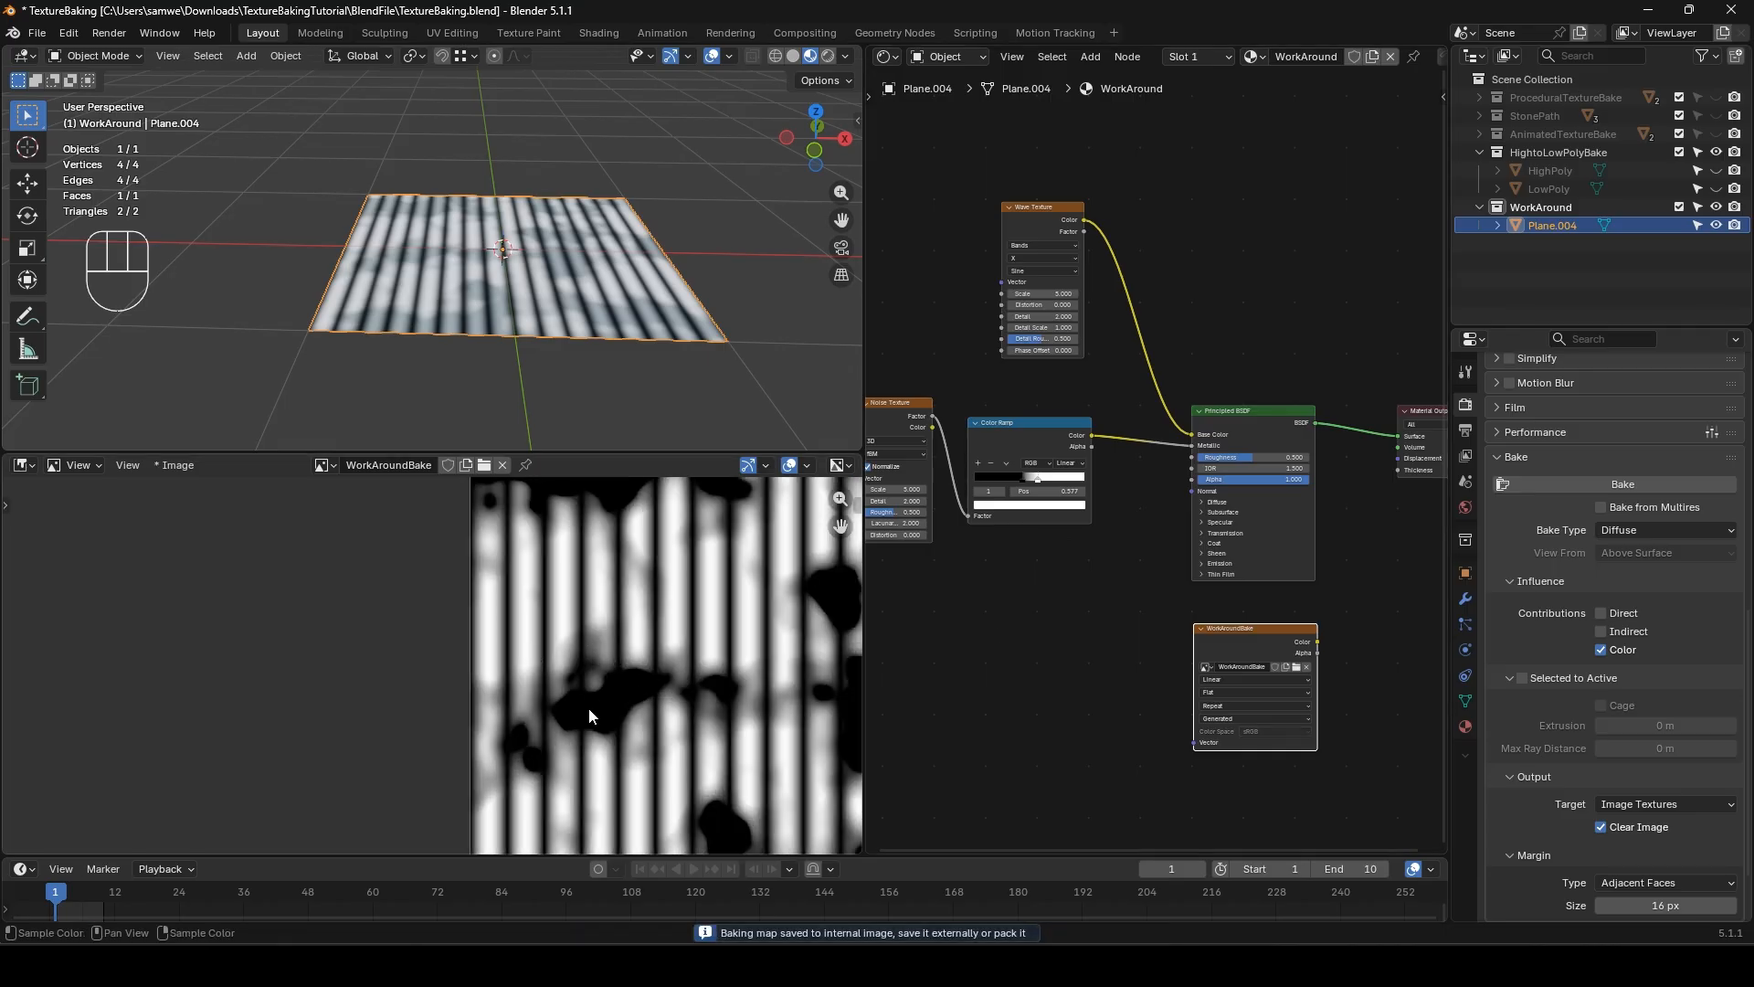
{"action": "scroll", "coordinate": [568, 611], "scroll_direction": "down", "scroll_amount": 1}
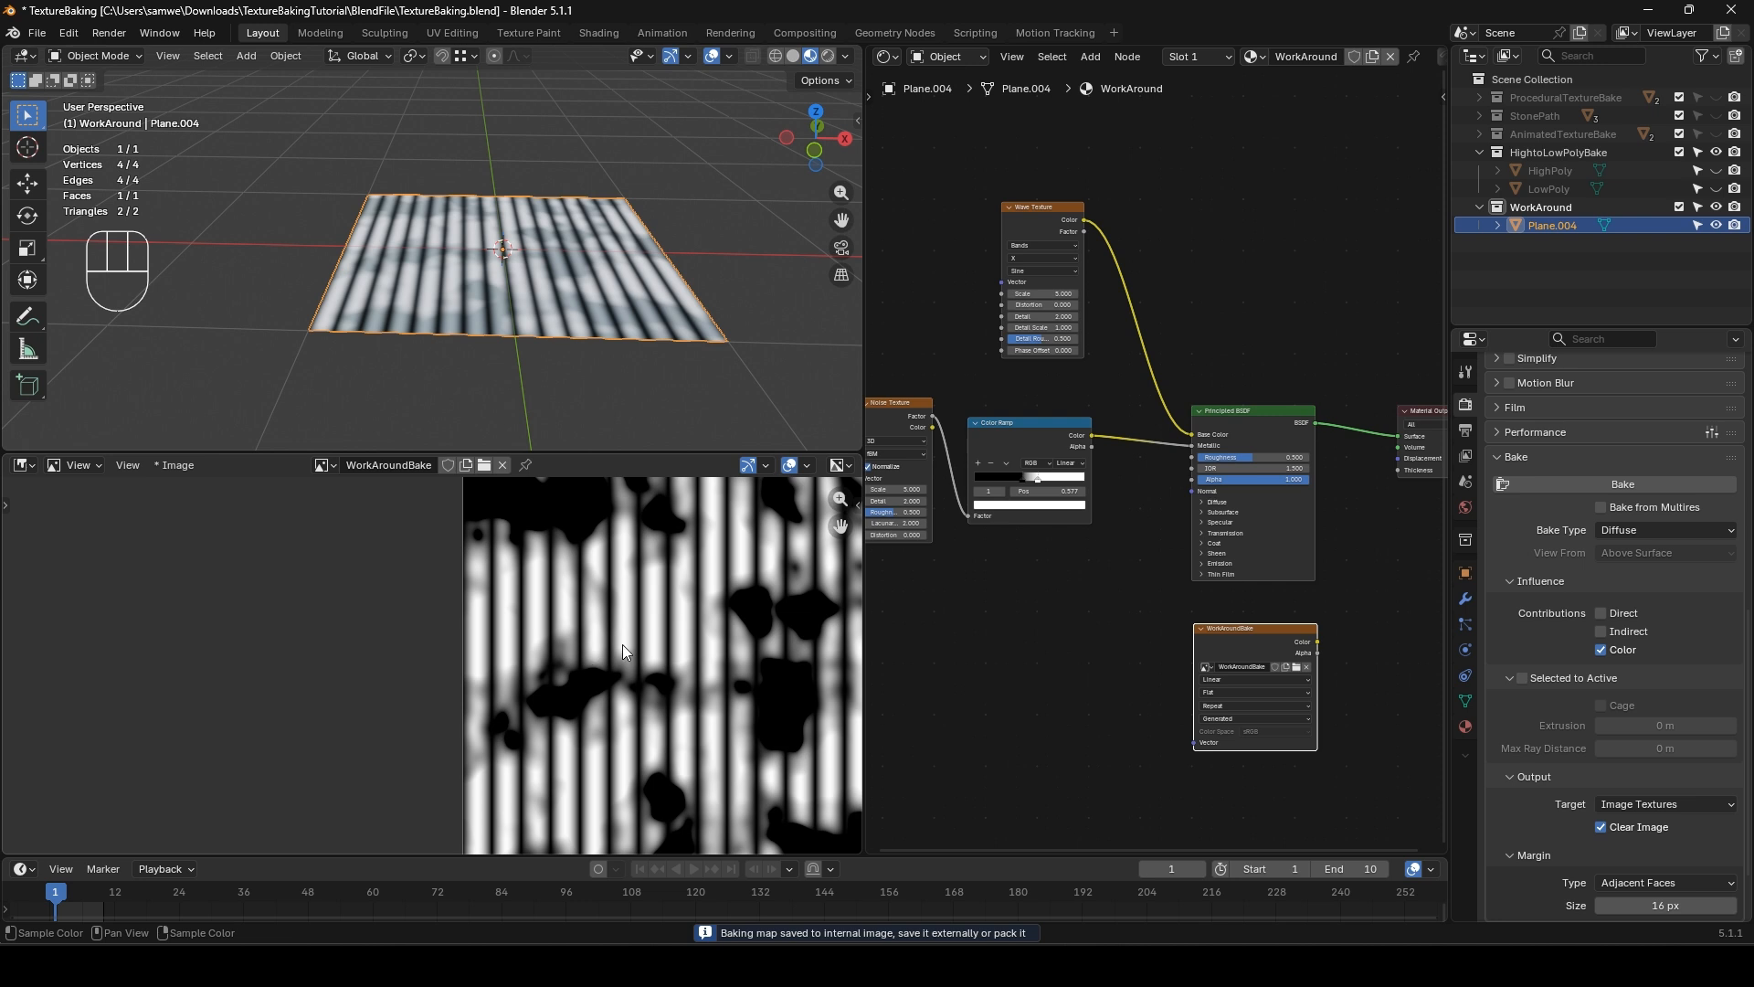
{"action": "scroll", "coordinate": [601, 612], "scroll_direction": "down", "scroll_amount": 3}
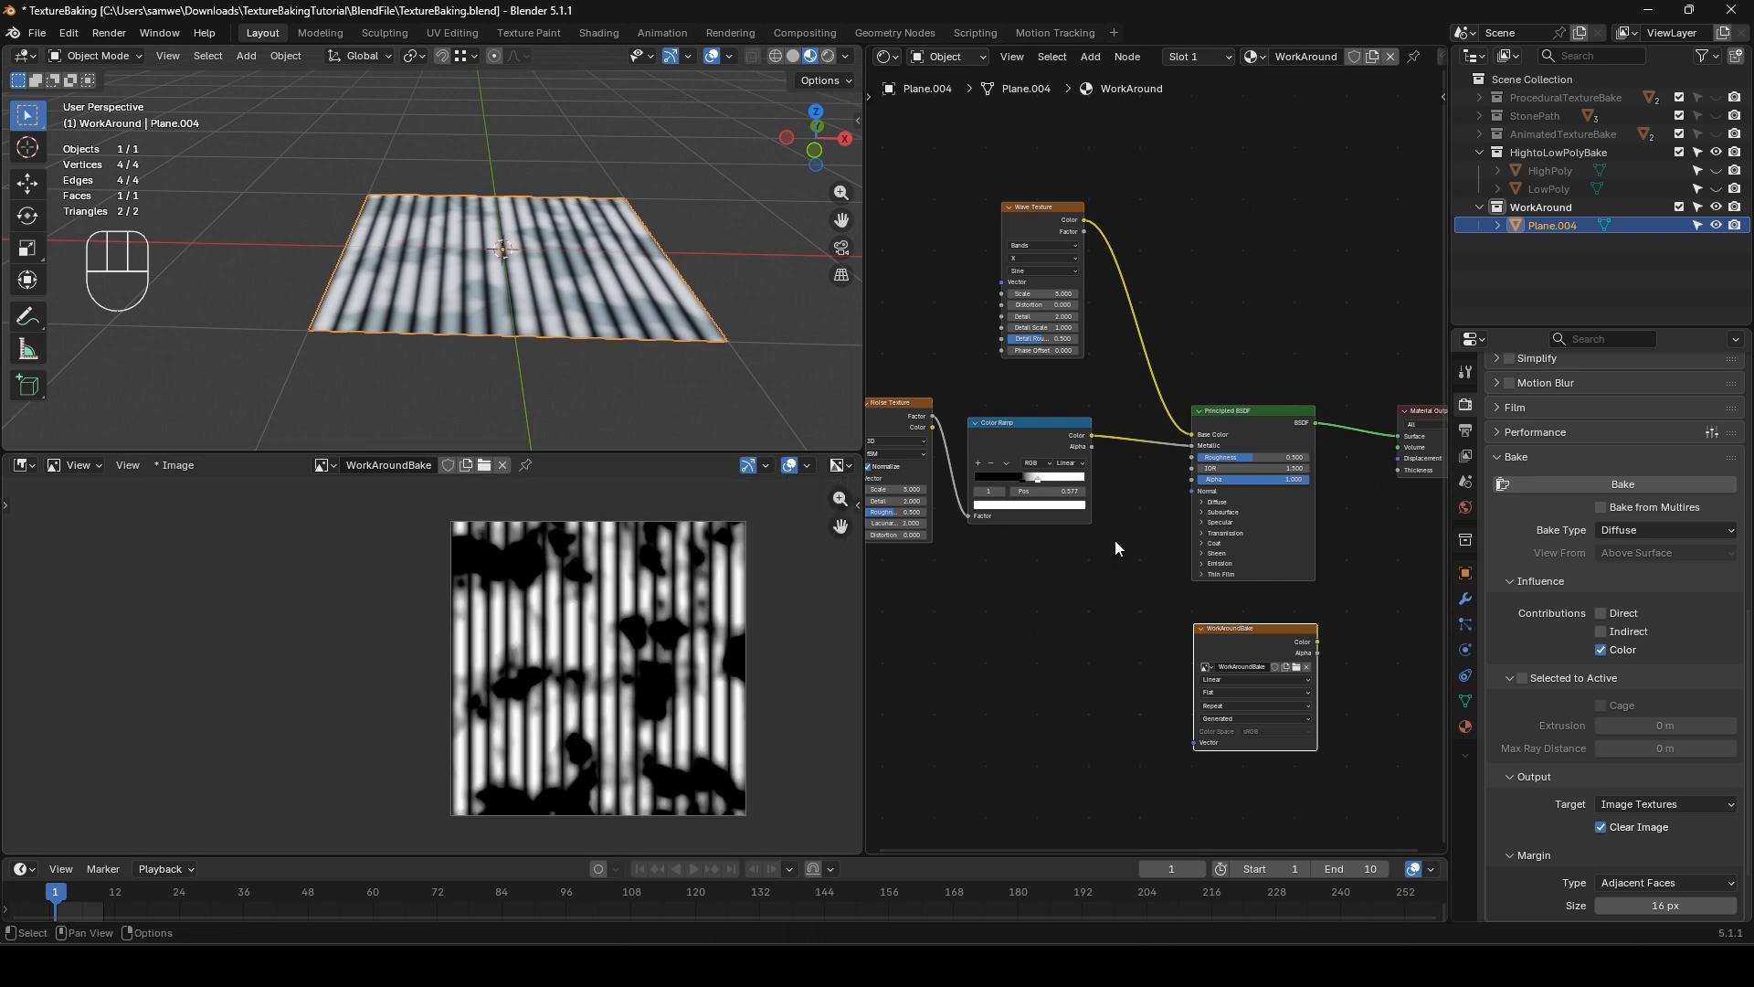
- Disconnect the Color Ramp from the Principled BSDF's Metallic input and bake the Diffuse color again
{"action": "middle_click_drag", "start_coordinate": [969, 407], "coordinate": [990, 413]}
{"action": "left_click_drag", "start_coordinate": [1216, 454], "coordinate": [1183, 462]}
{"action": "left_click", "coordinate": [1622, 488]}
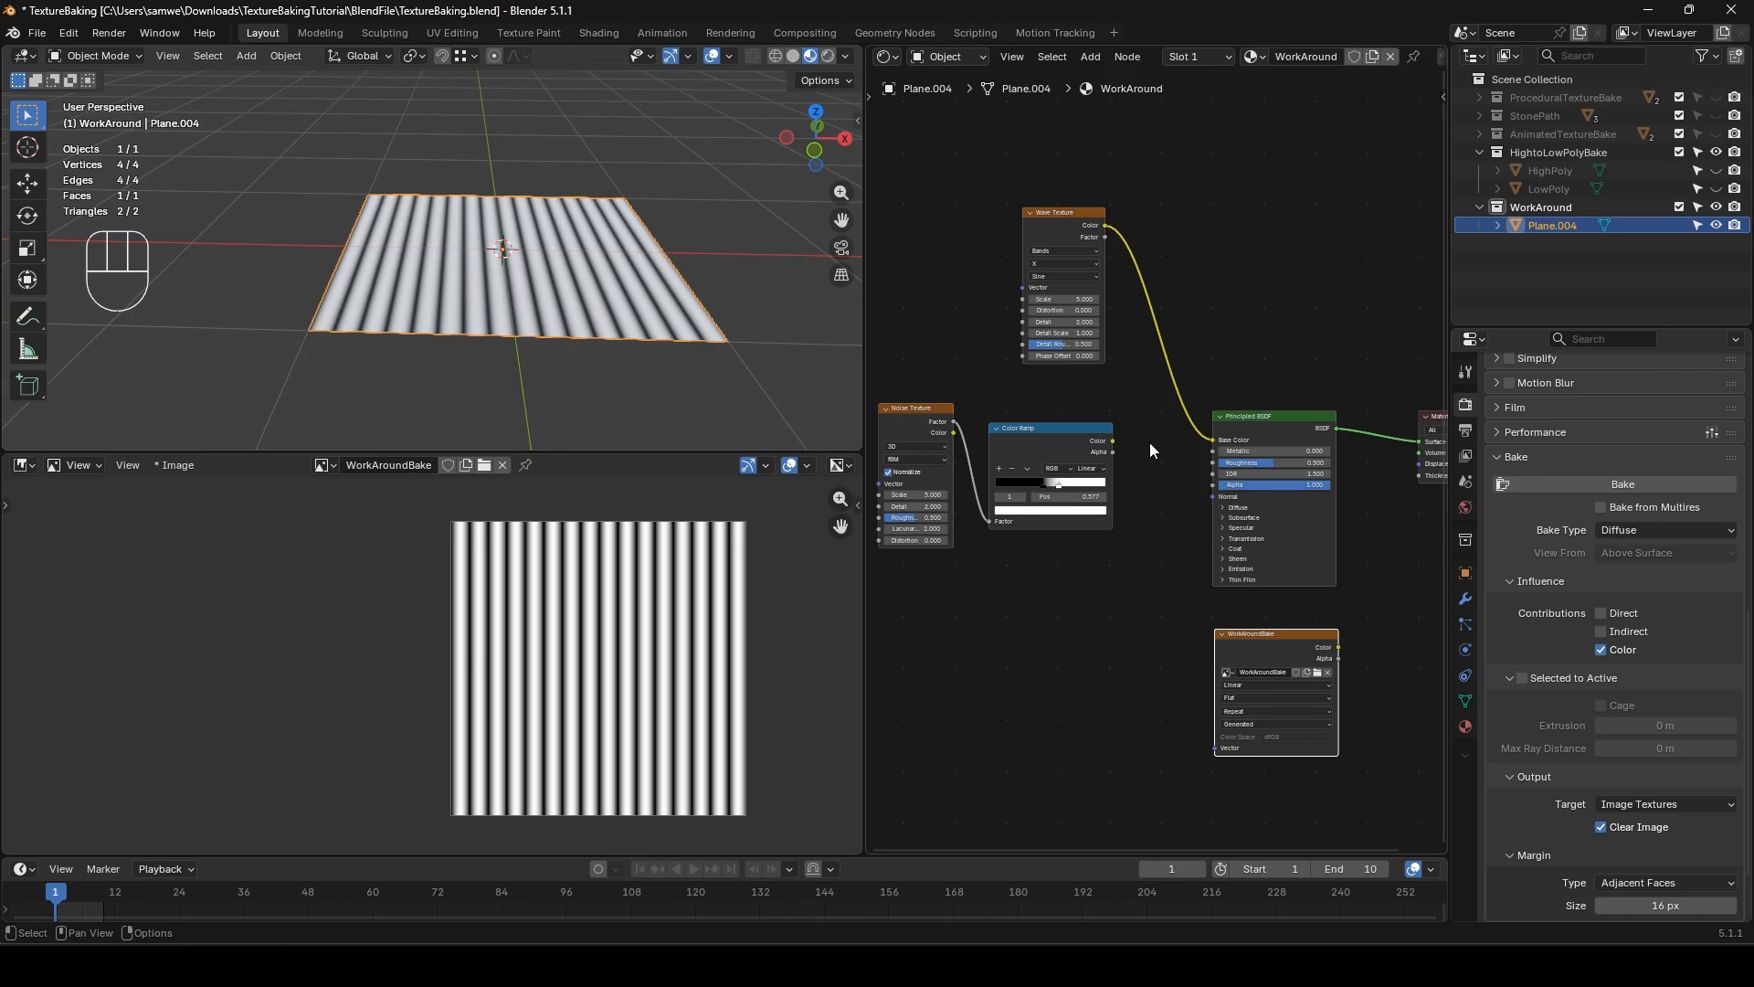
- Connect the Color Ramp's Color output to Base Color and bake it as Diffuse into the WorkAroundBake image
{"action": "left_click_drag", "start_coordinate": [1110, 440], "coordinate": [1197, 436]}
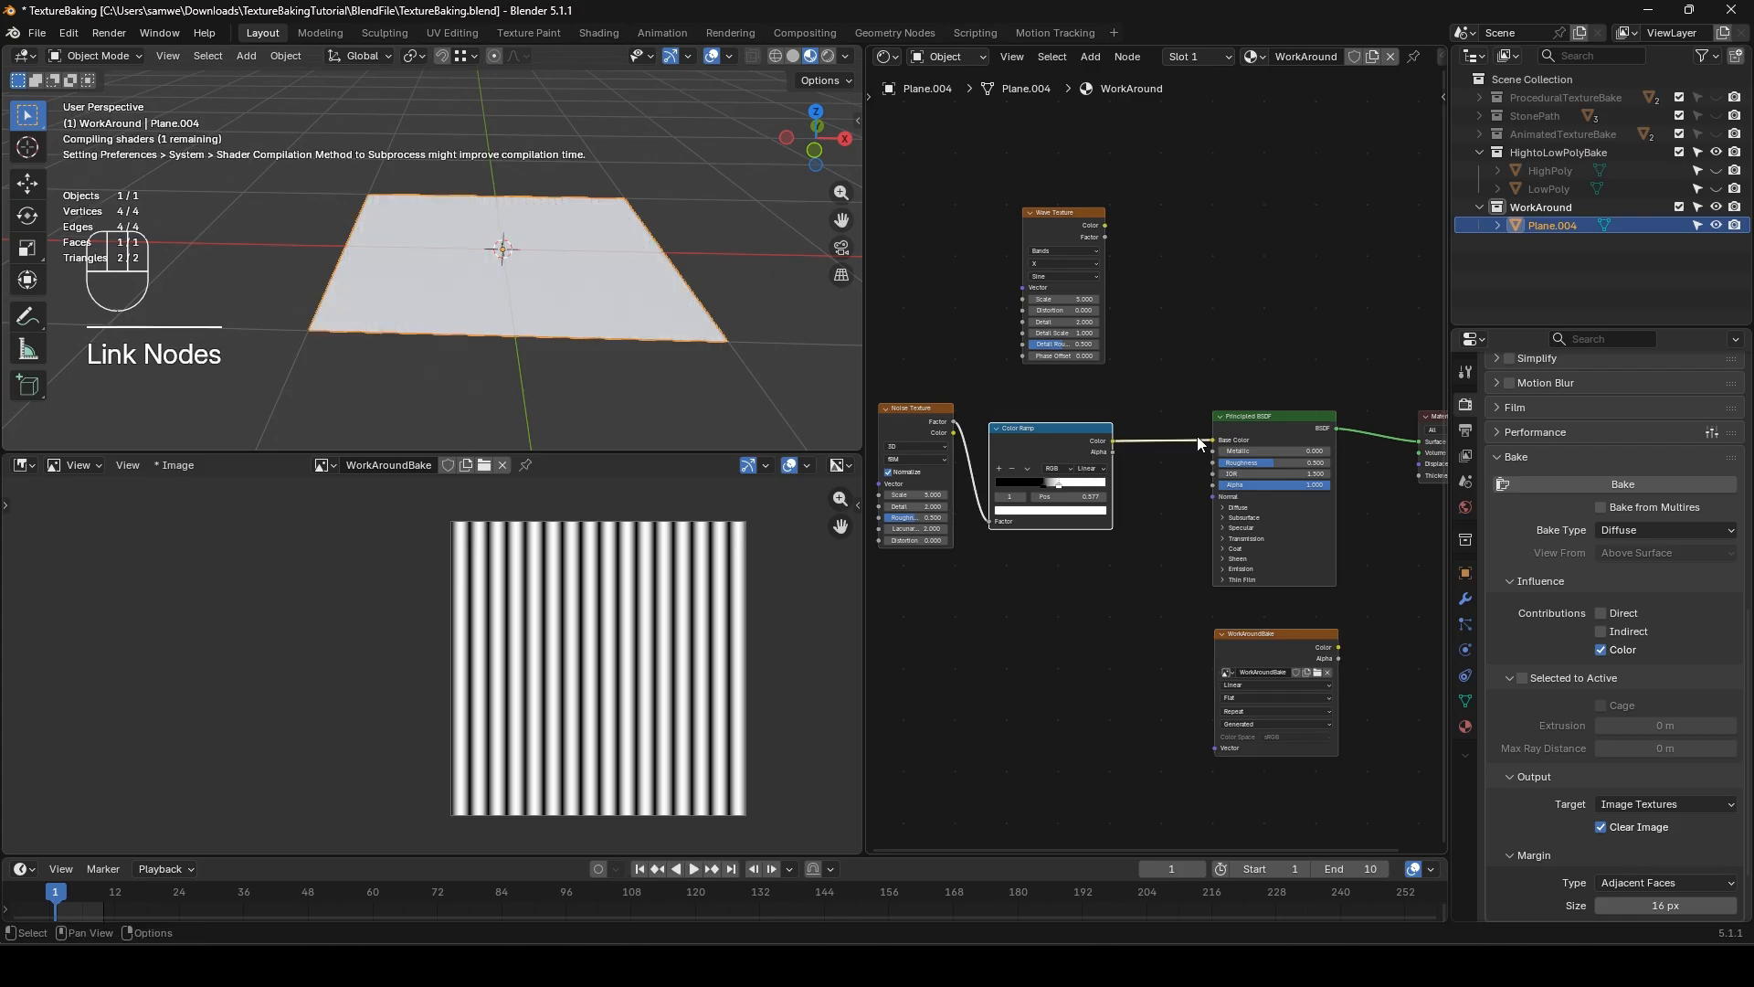
{"action": "left_click", "coordinate": [1254, 637]}
{"action": "left_click", "coordinate": [1626, 488]}
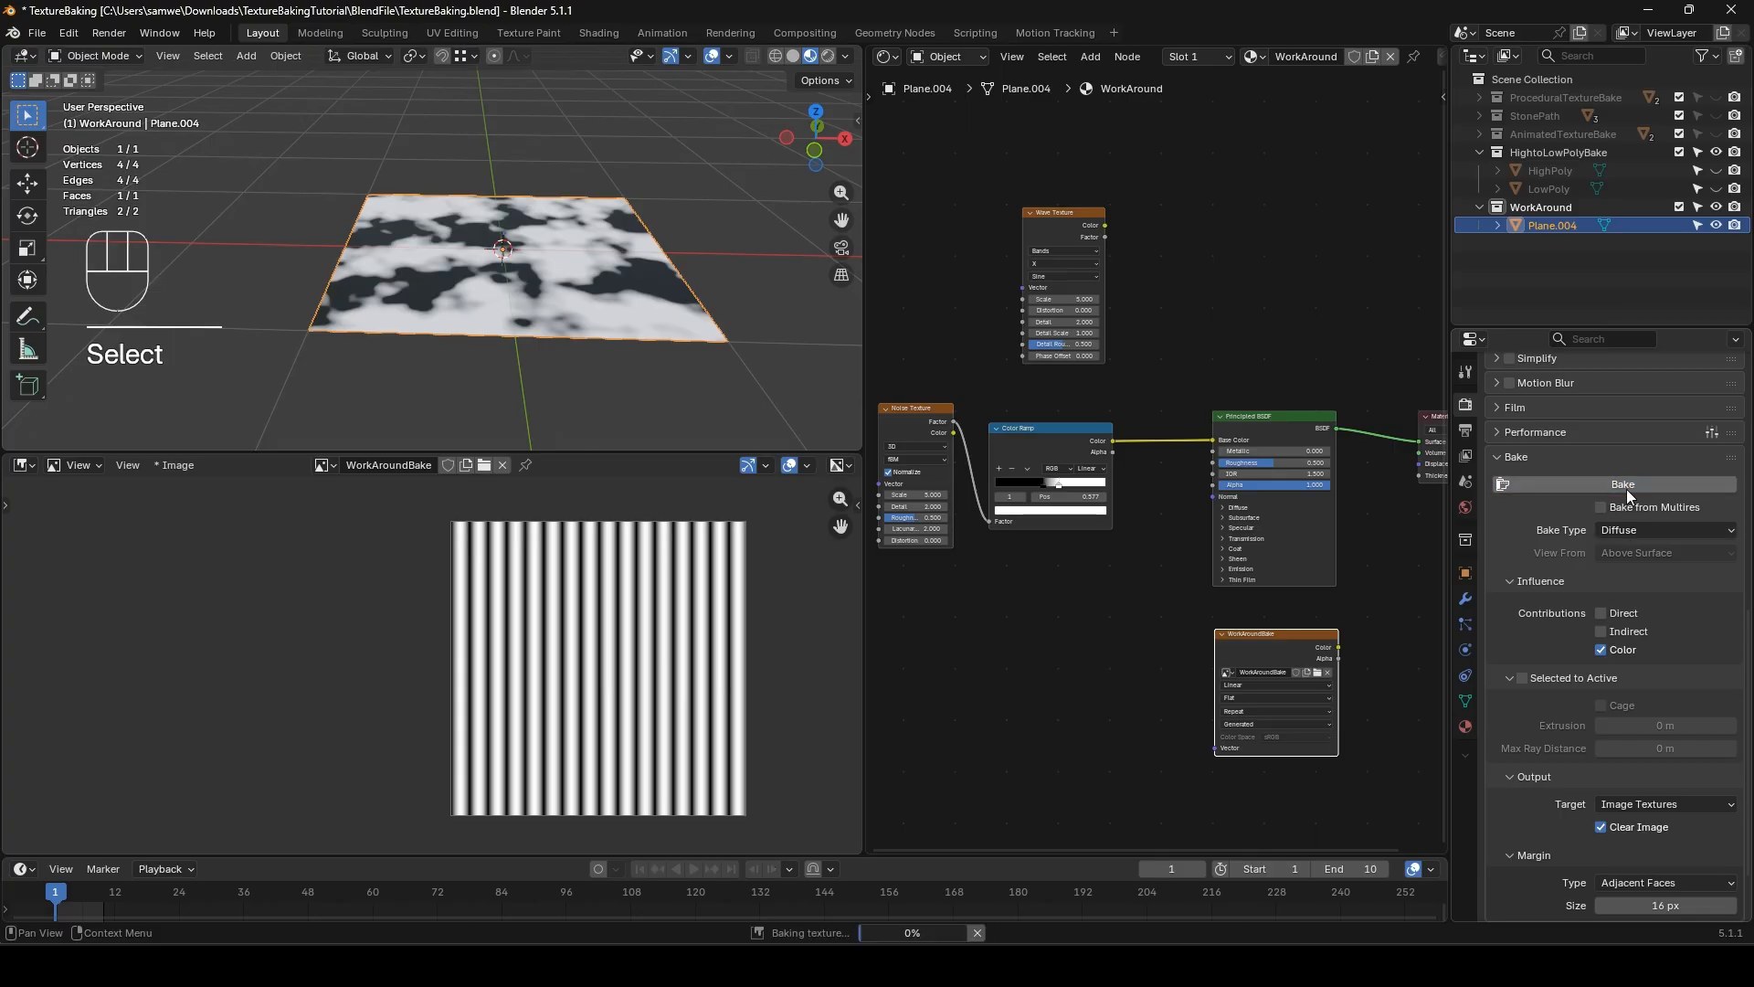
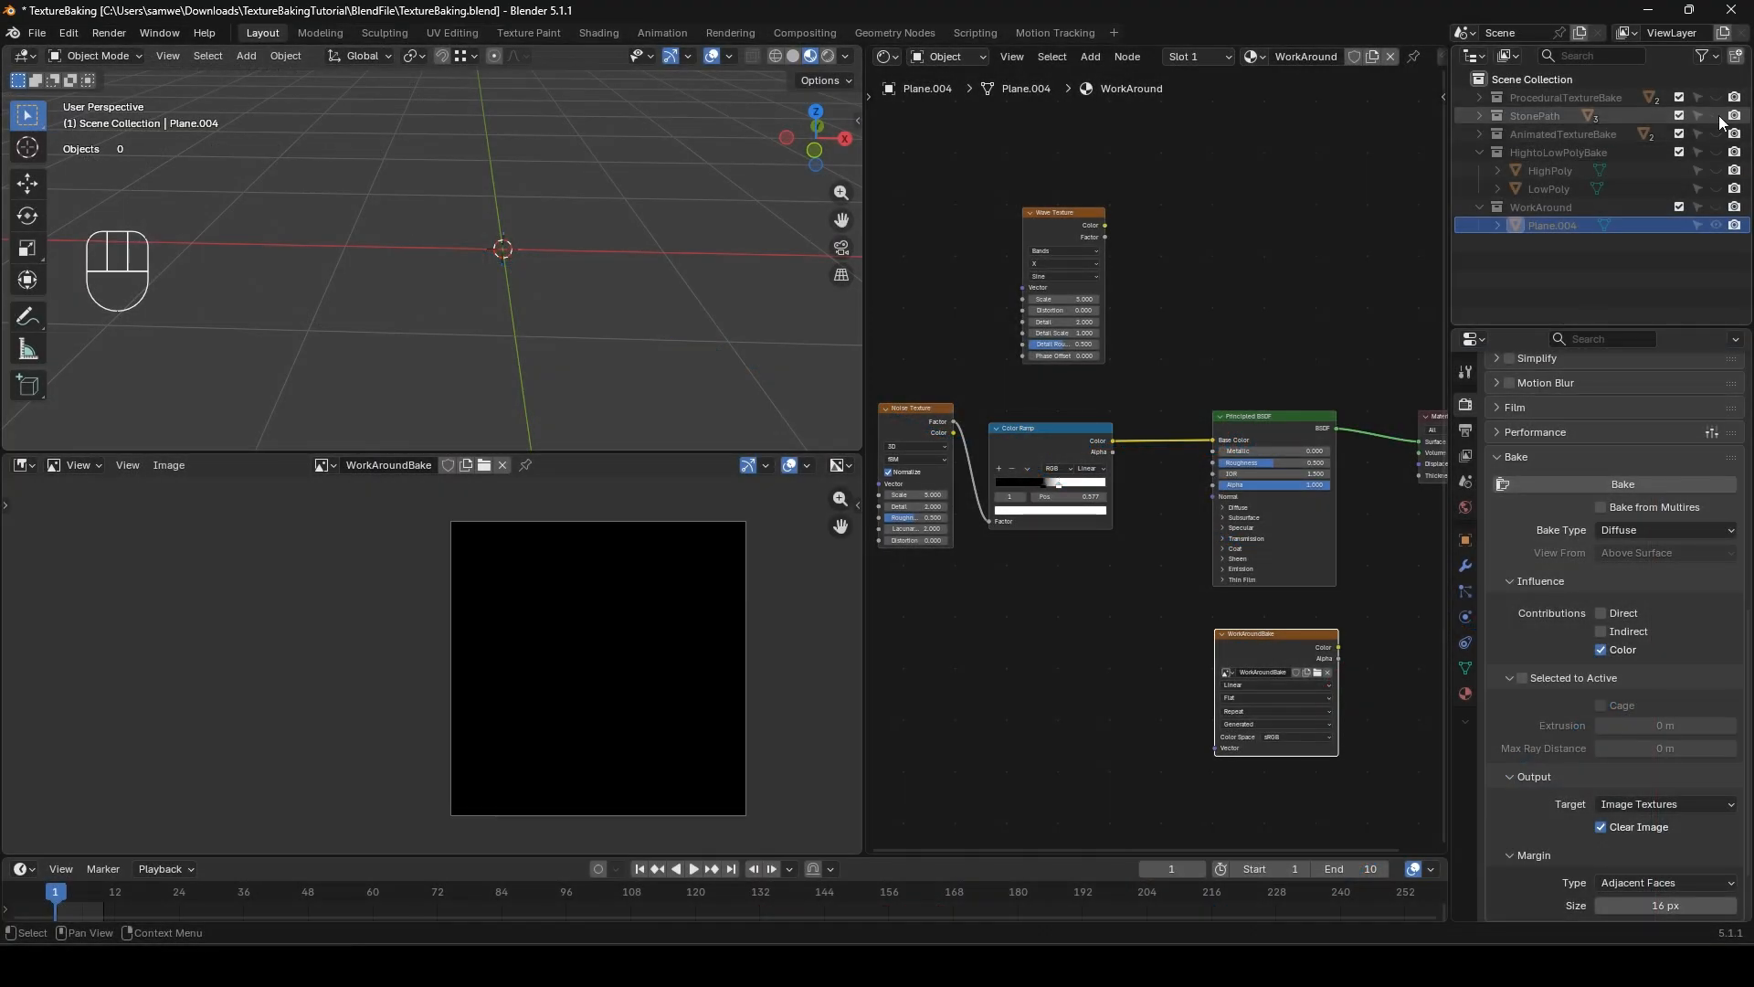
- Show the StonePath collection, hide the original stone path object and select the one using the StonePathBake material
{"action": "left_click", "coordinate": [1718, 115]}
{"action": "left_click", "coordinate": [593, 267]}
{"action": "key", "text": "h"}
{"action": "middle_click_drag", "start_coordinate": [601, 271], "coordinate": [458, 275]}
{"action": "left_click", "coordinate": [458, 276]}
- Add an Image Texture node below the Principled BSDF in the StonePathBake material
{"action": "key", "text": "shift+a"}
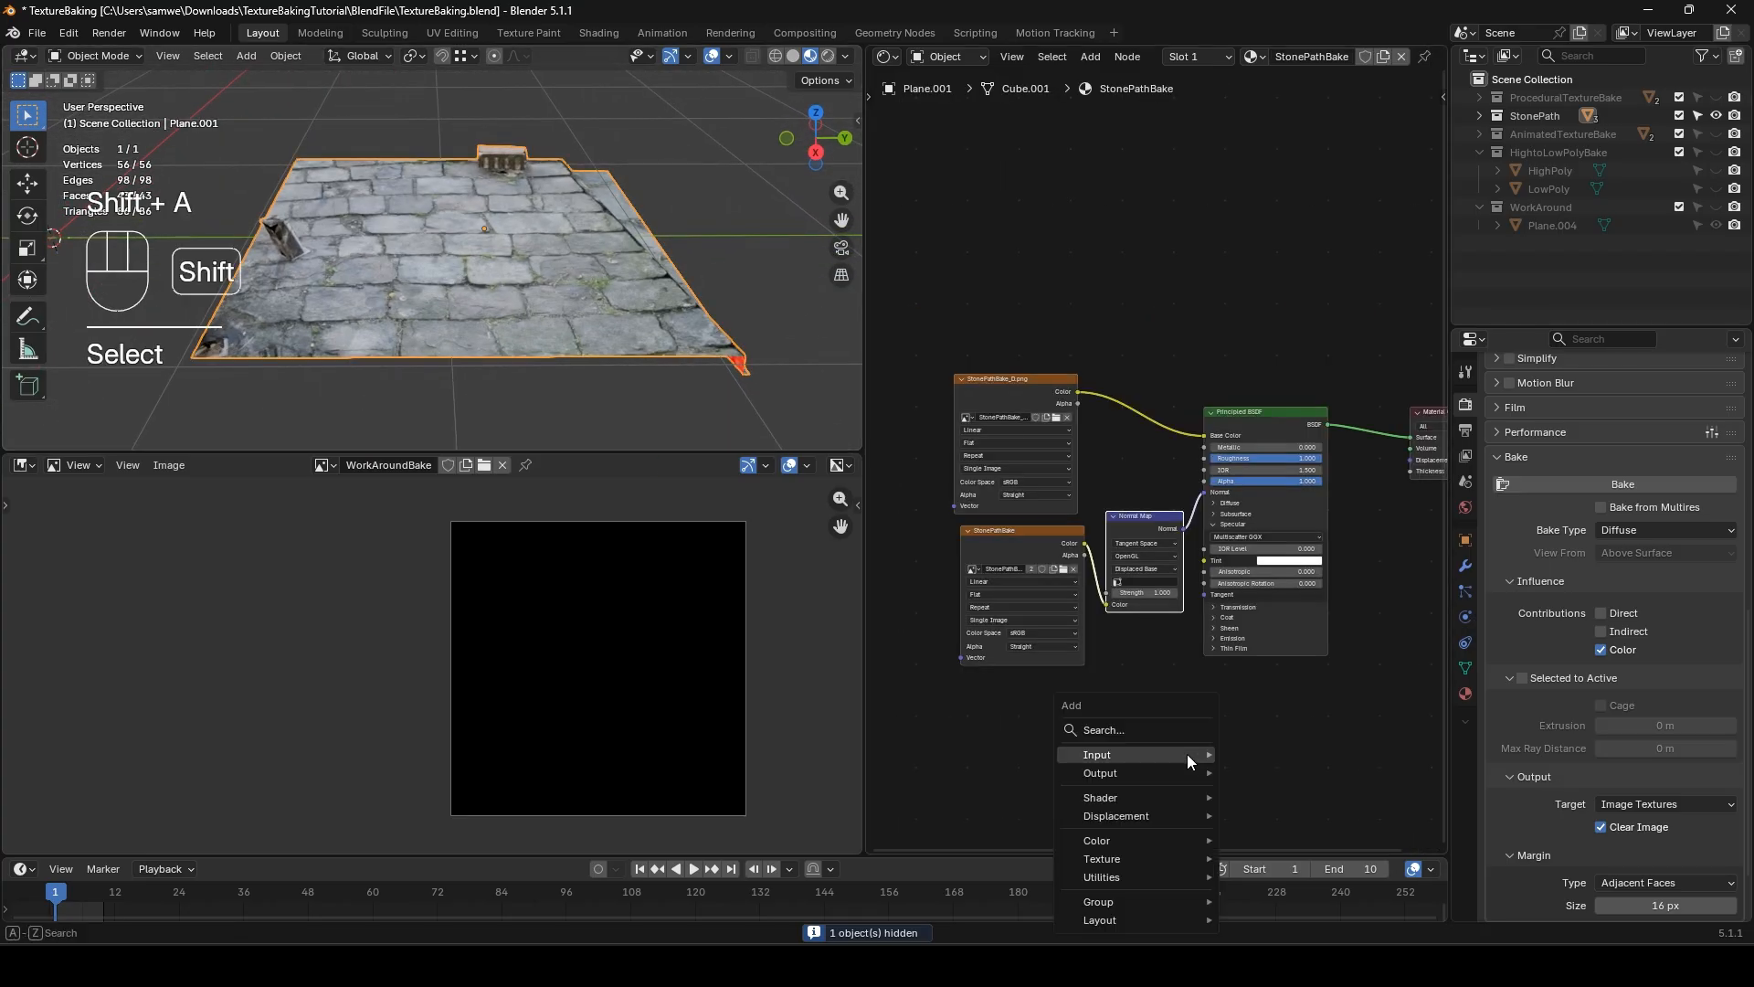
{"action": "type", "text": "imagete"}
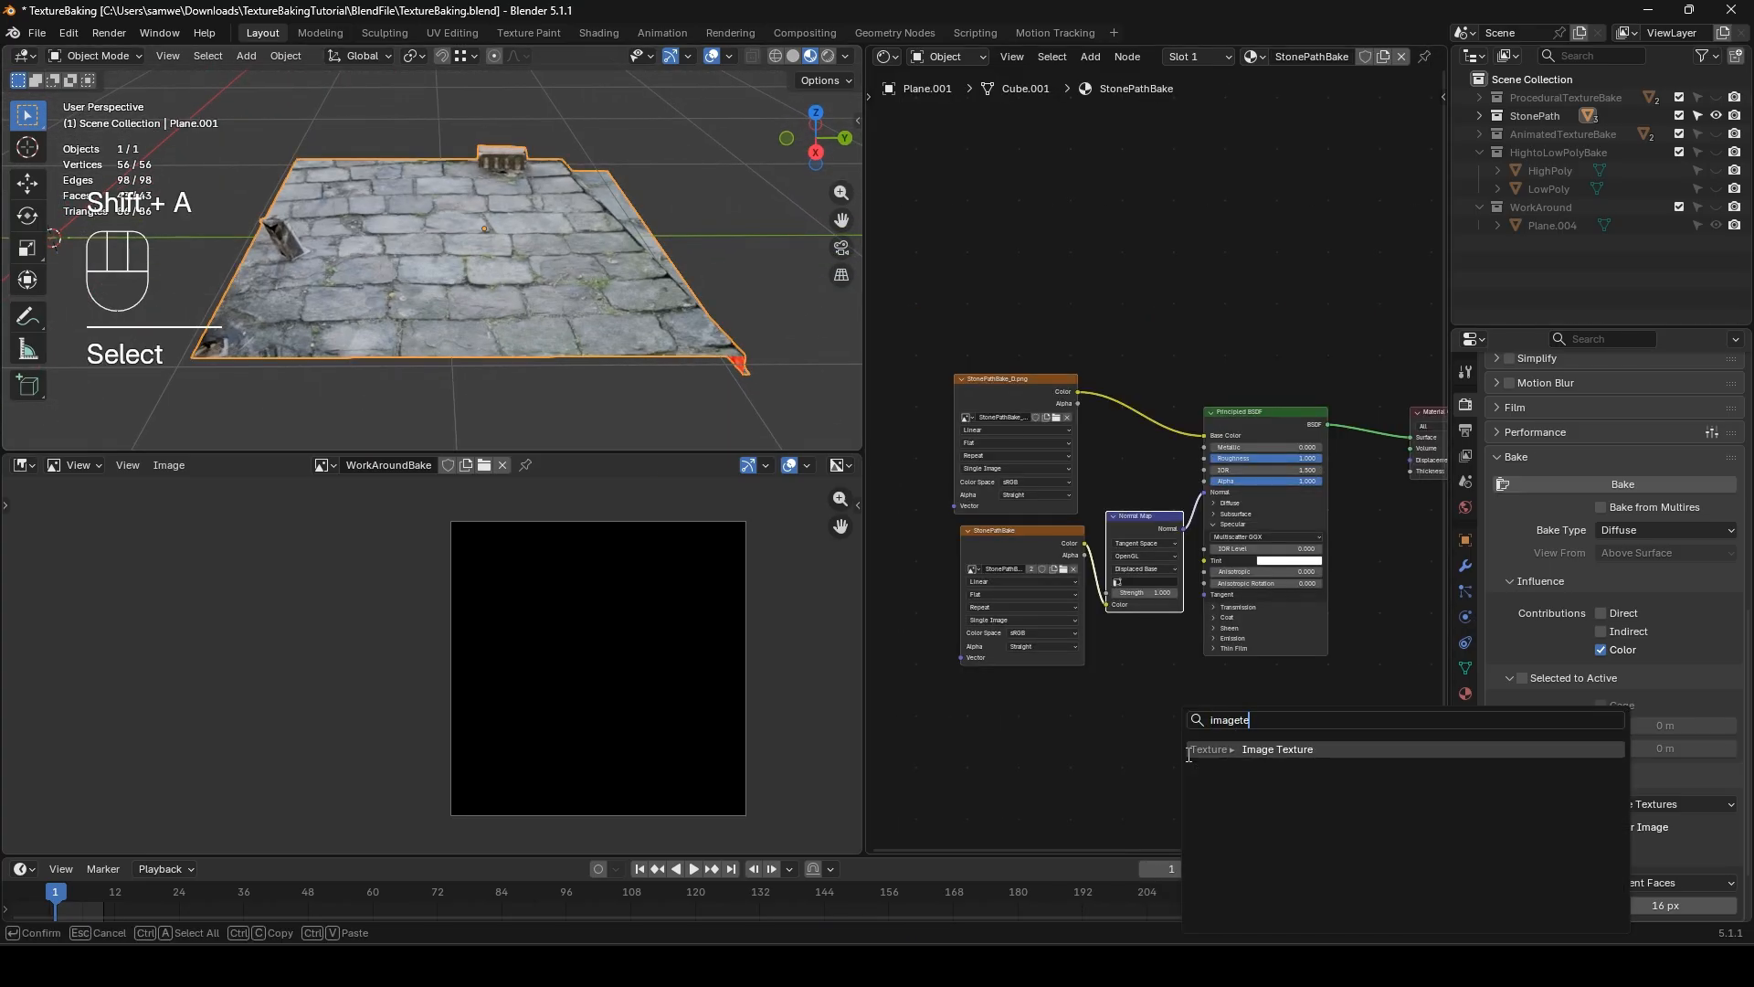
{"action": "left_click", "coordinate": [1189, 749]}
{"action": "left_click", "coordinate": [1237, 720]}
- Create a 2048 × 2048 px image named StonePathLightBake in the new Image Texture node
{"action": "left_click", "coordinate": [1243, 721]}
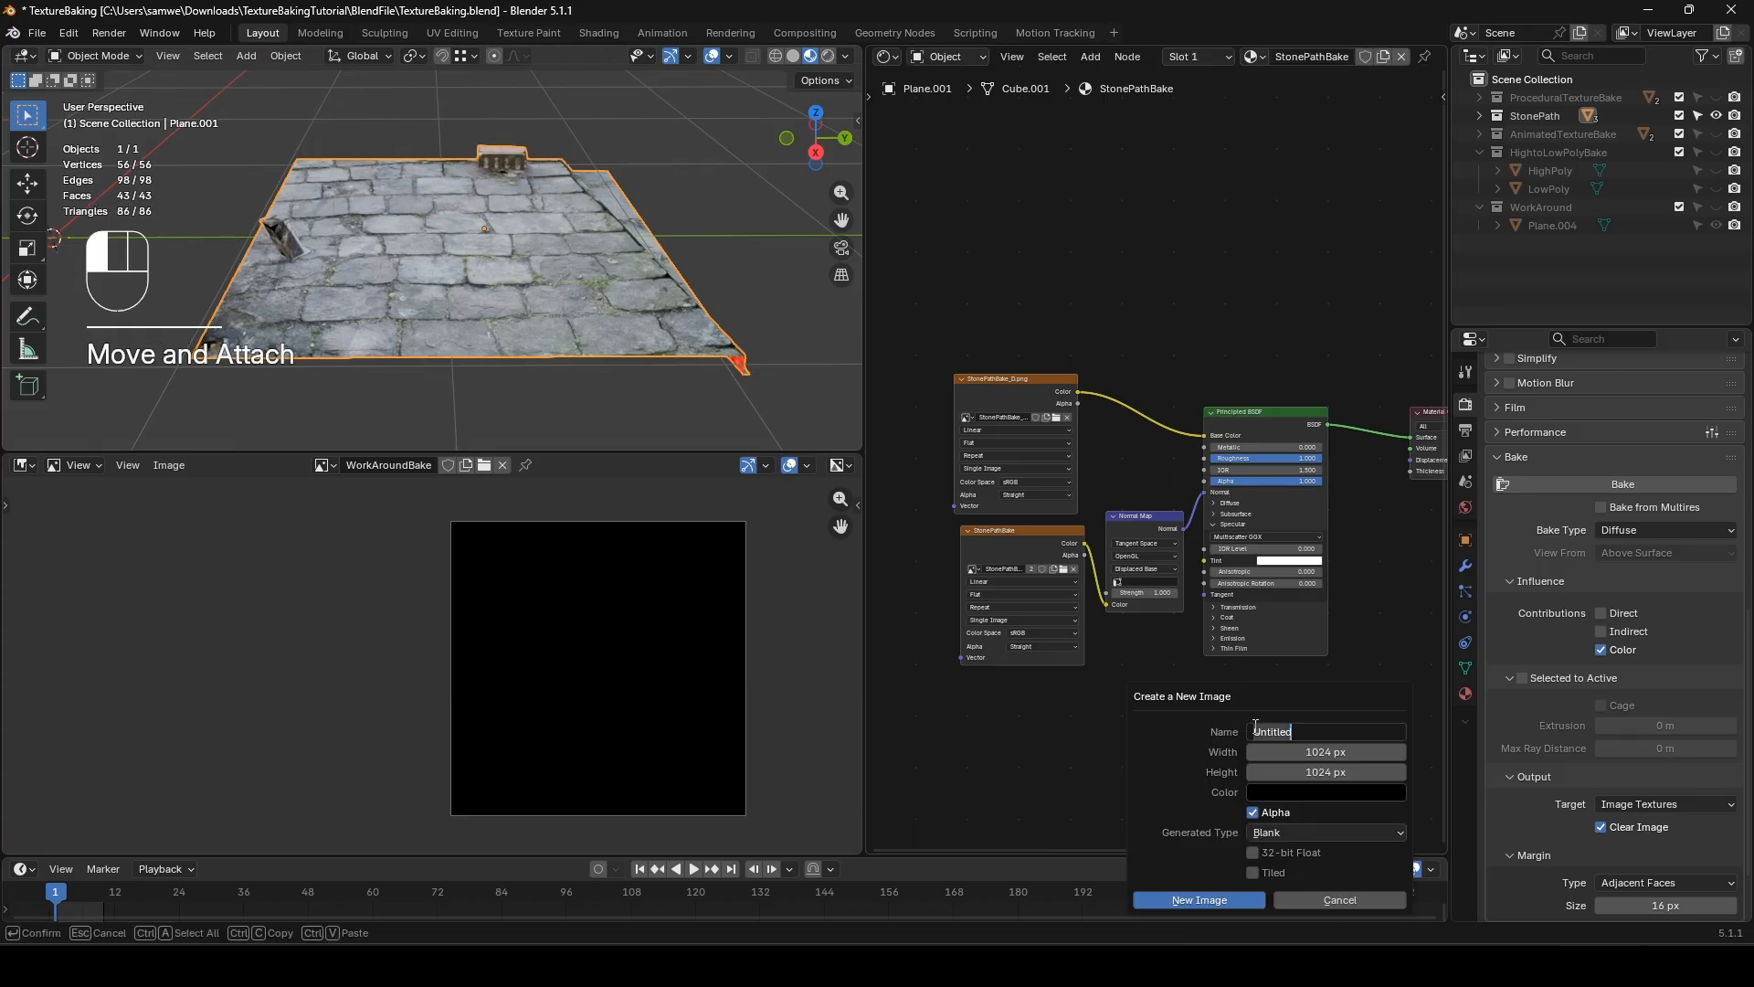
{"action": "type", "text": "StonePathL"}
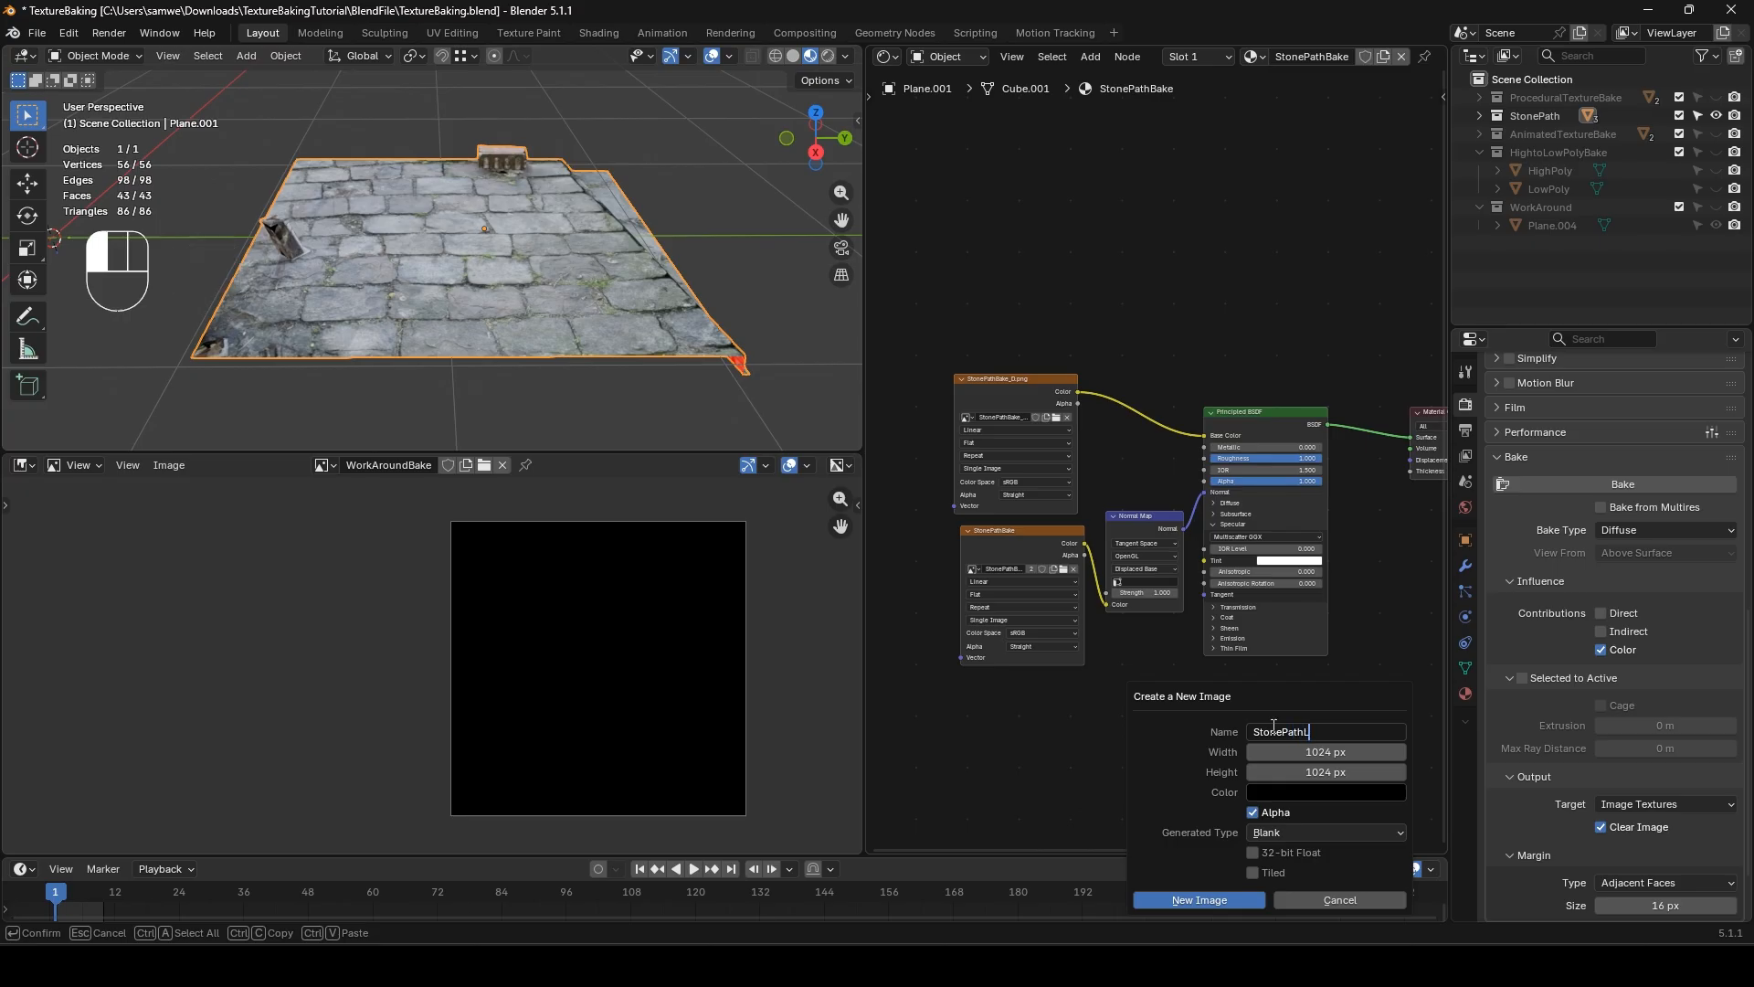
{"action": "type", "text": "ightBake"}
{"action": "key", "text": "Return"}
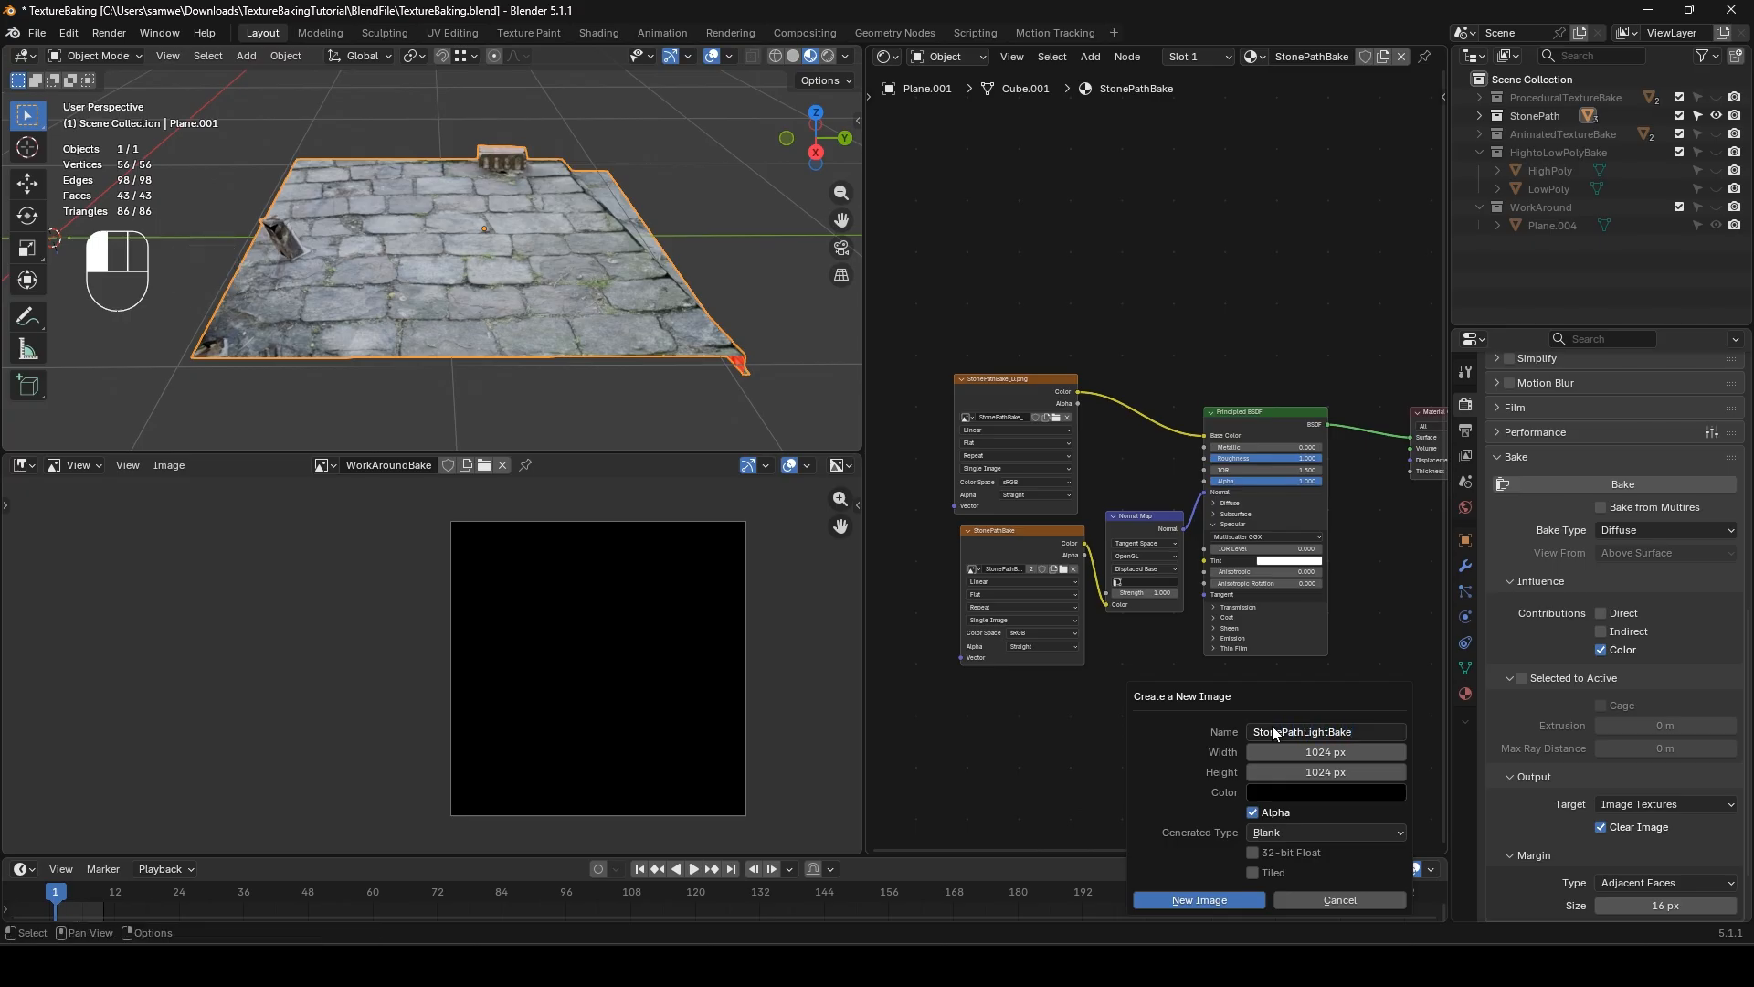
{"action": "left_click_drag", "start_coordinate": [1333, 751], "coordinate": [1333, 772]}
{"action": "type", "text": "2048"}
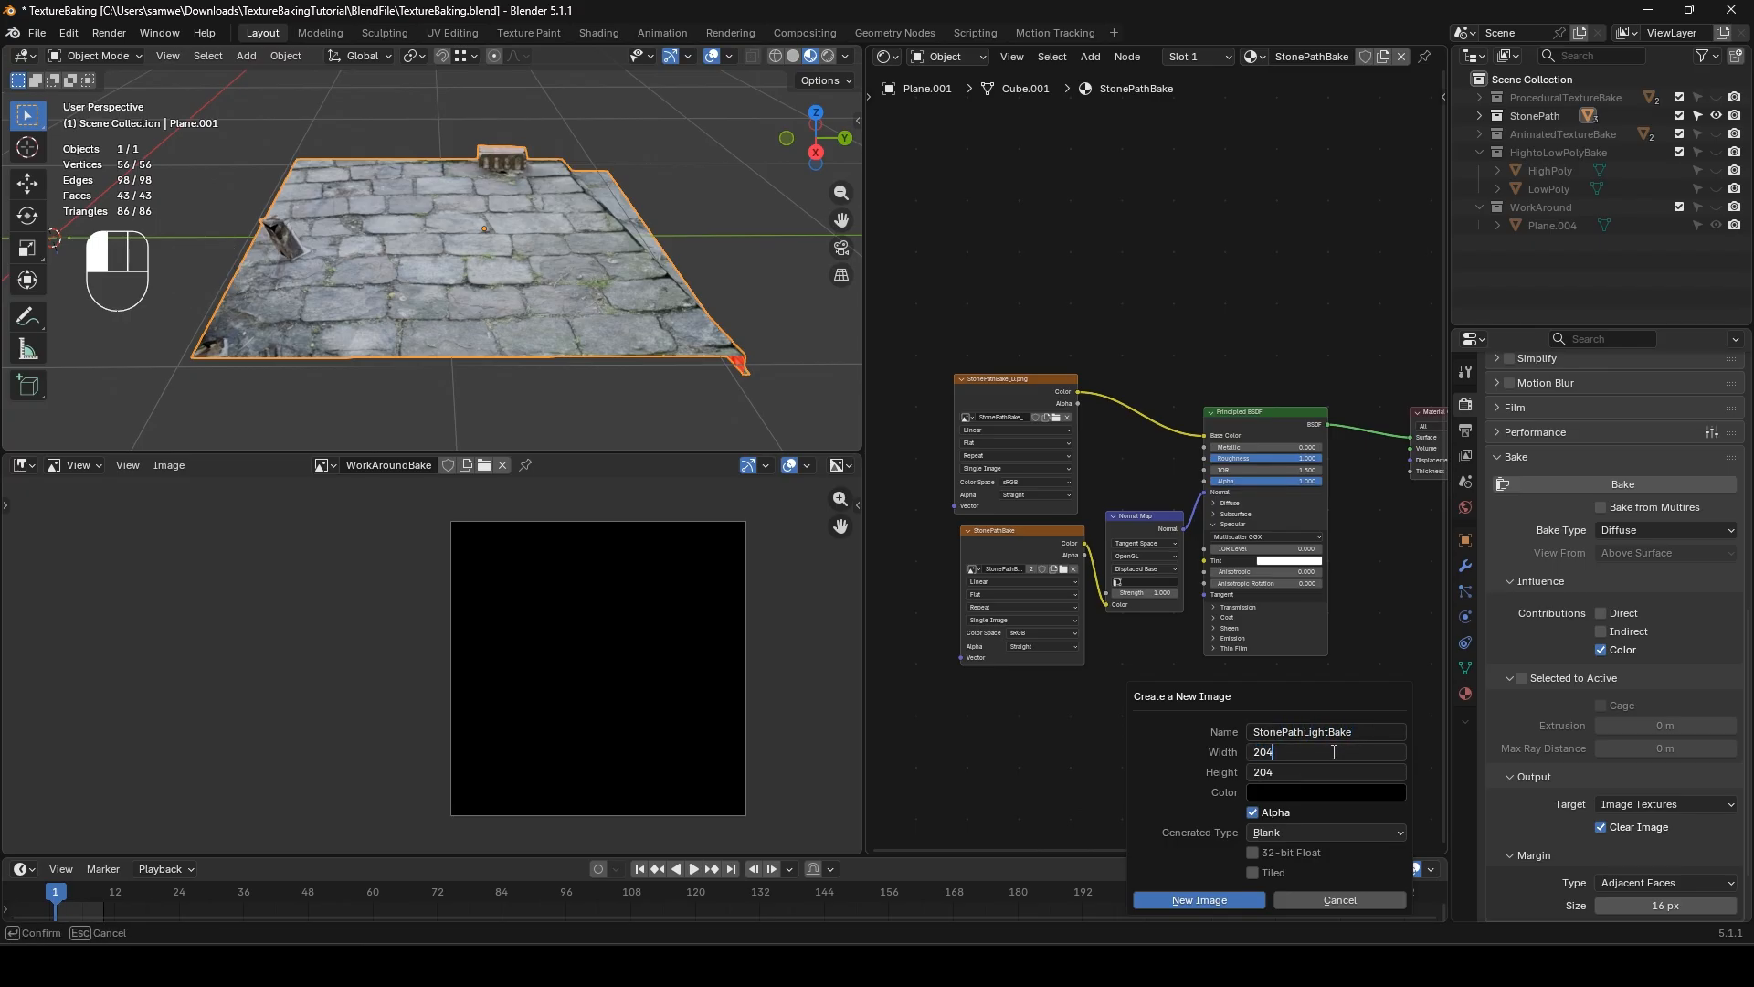
{"action": "key", "text": "Return"}
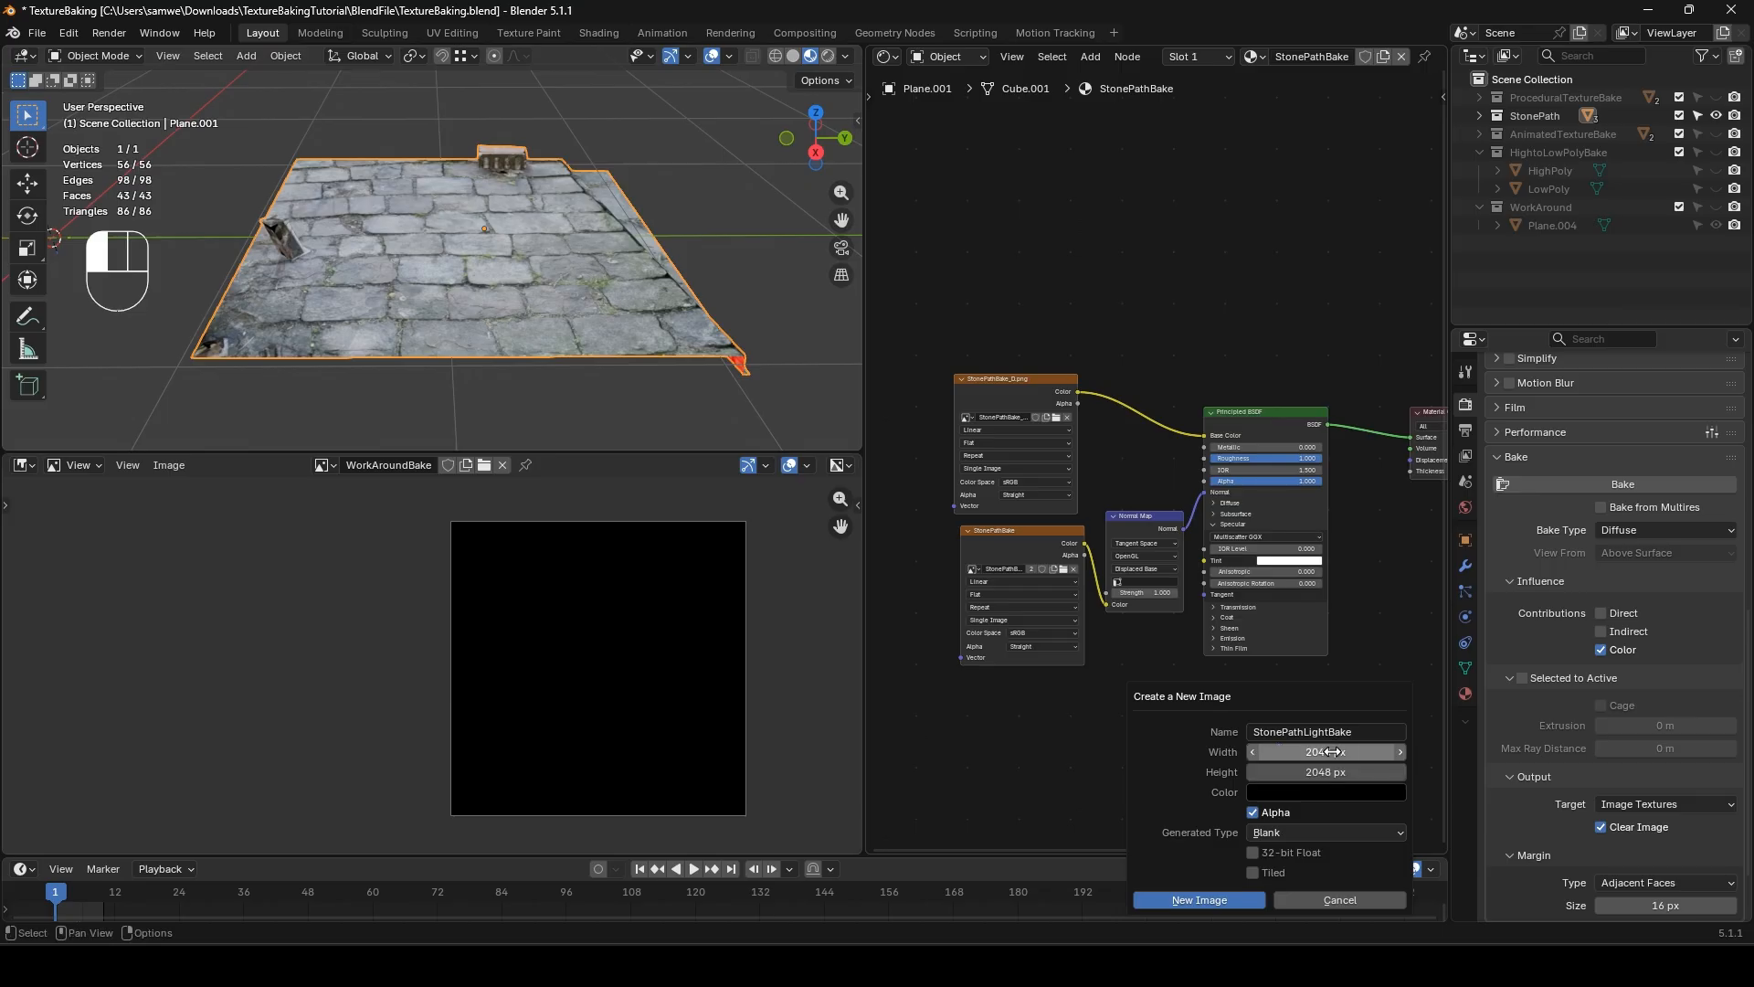
{"action": "left_click", "coordinate": [1215, 900]}
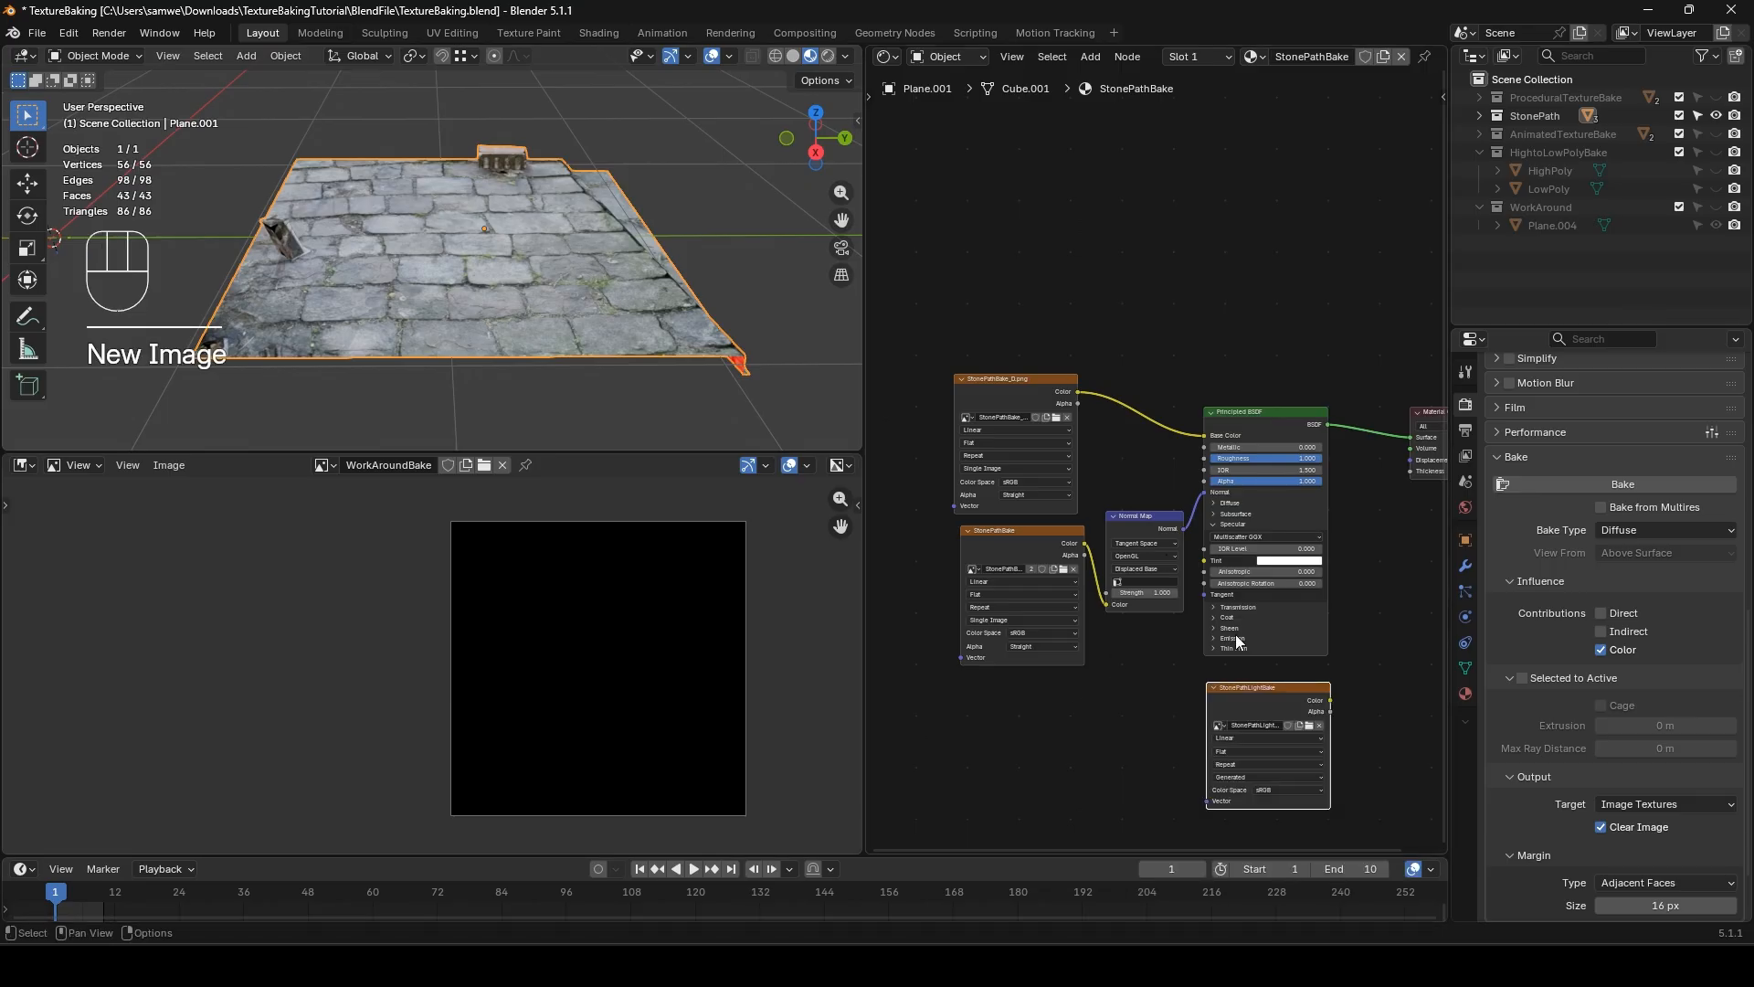
- Bake the Diffuse color of the stone path into StonePathLightBake and compare it with the StonePathBake_D.png texture
{"action": "left_click", "coordinate": [1009, 381]}
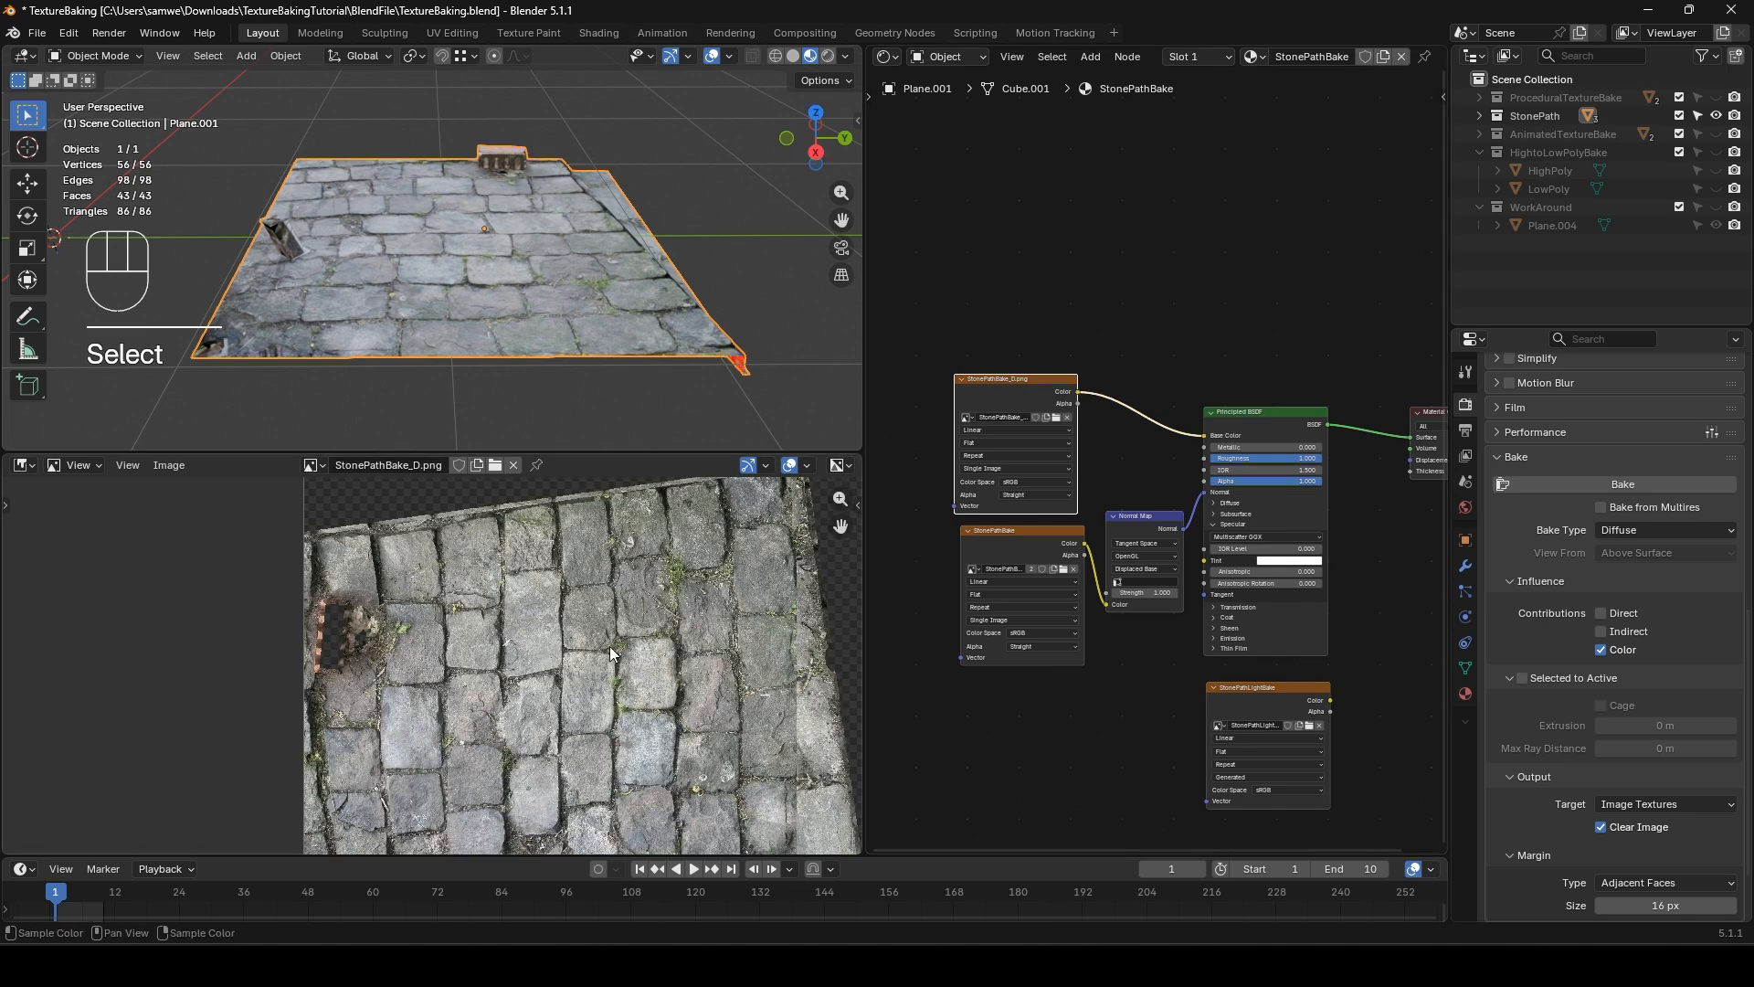
{"action": "left_click", "coordinate": [1252, 691]}
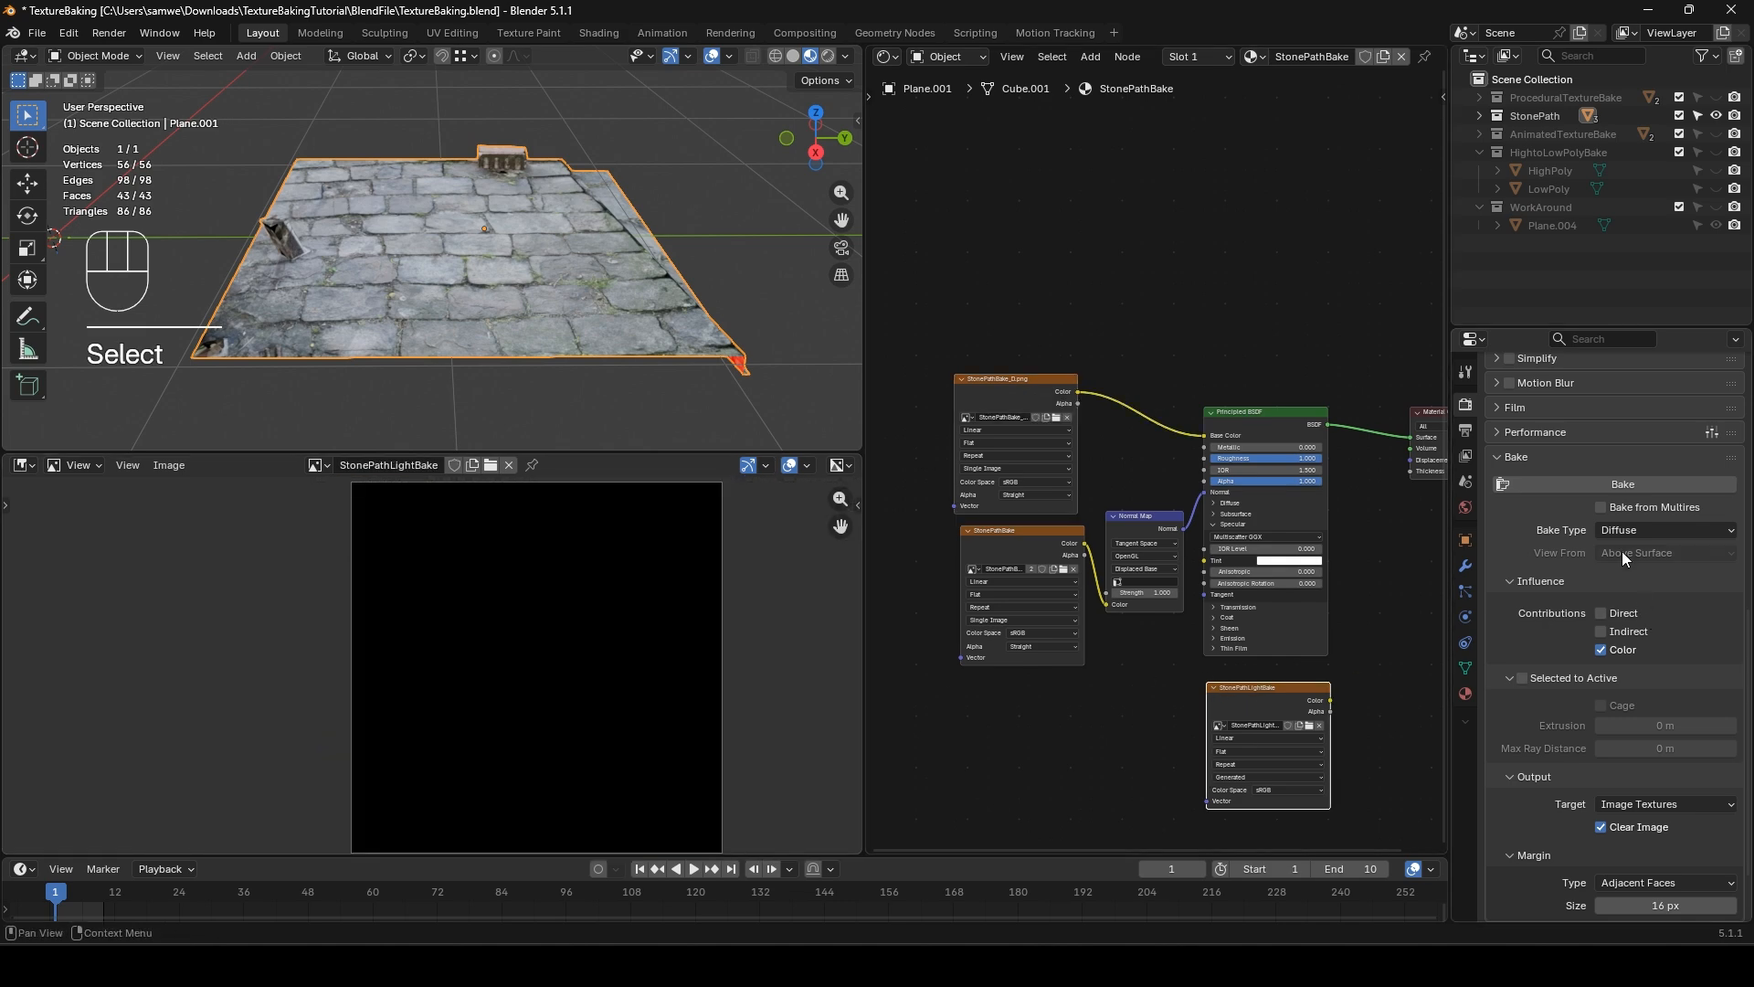
{"action": "left_click", "coordinate": [1609, 484]}
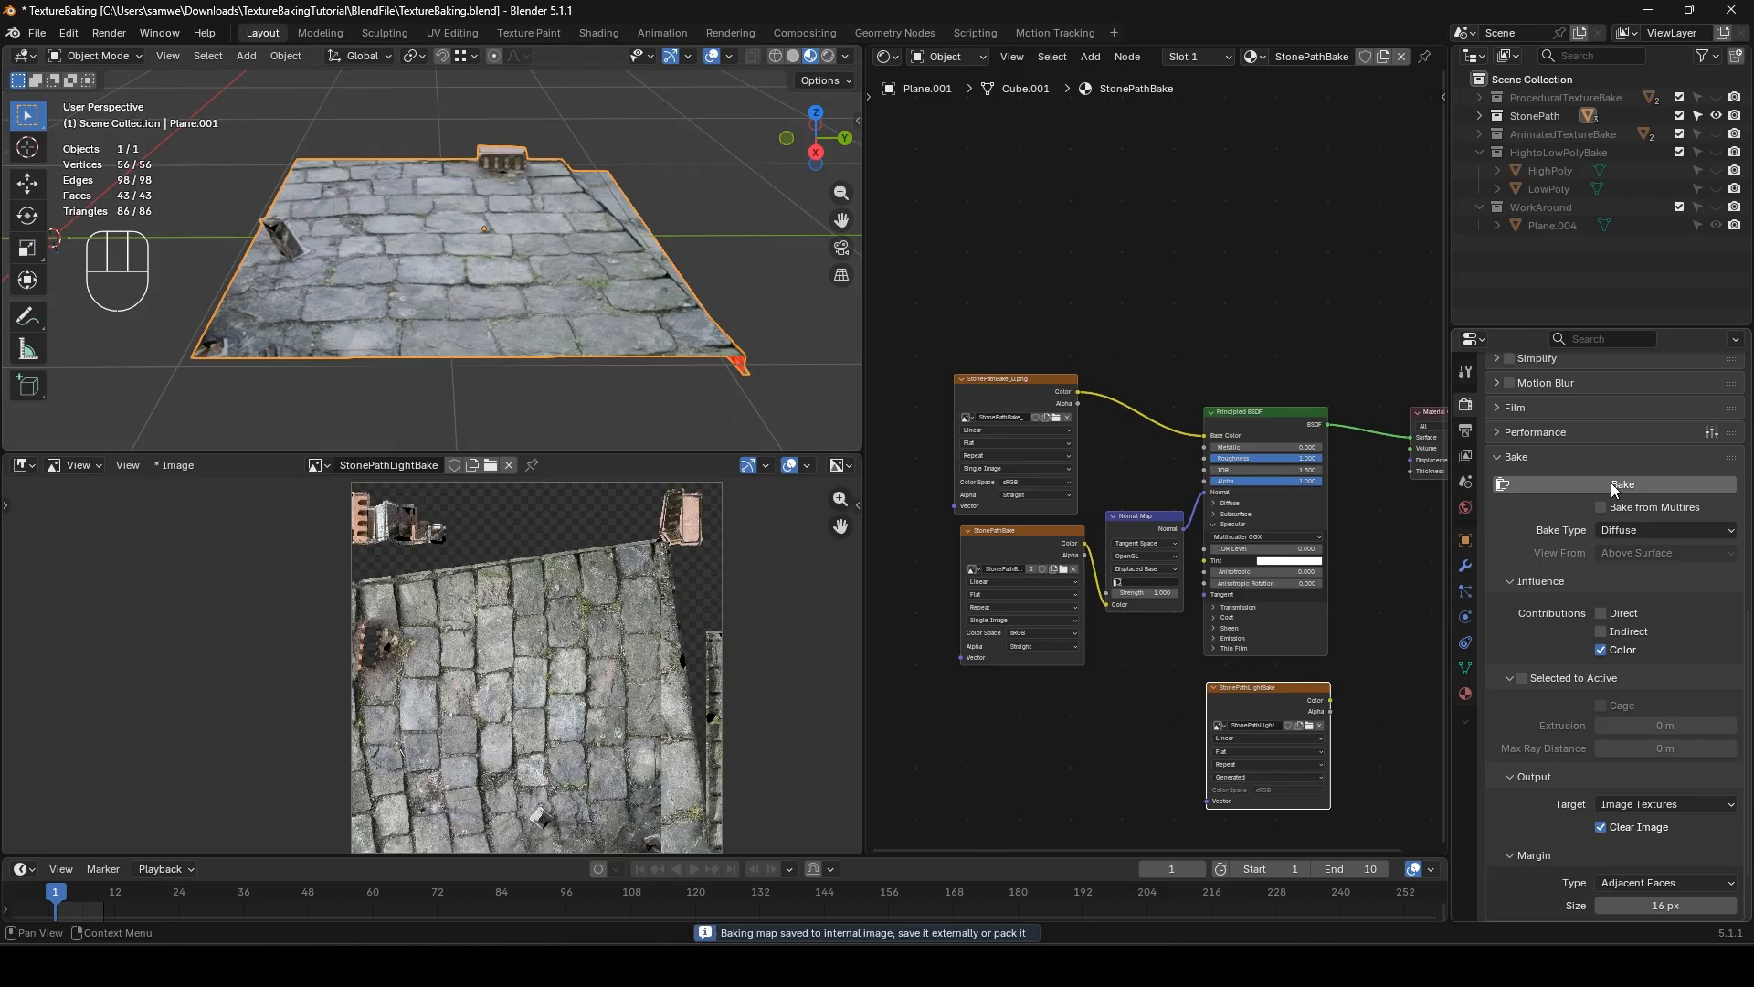
{"action": "left_click", "coordinate": [1006, 378]}
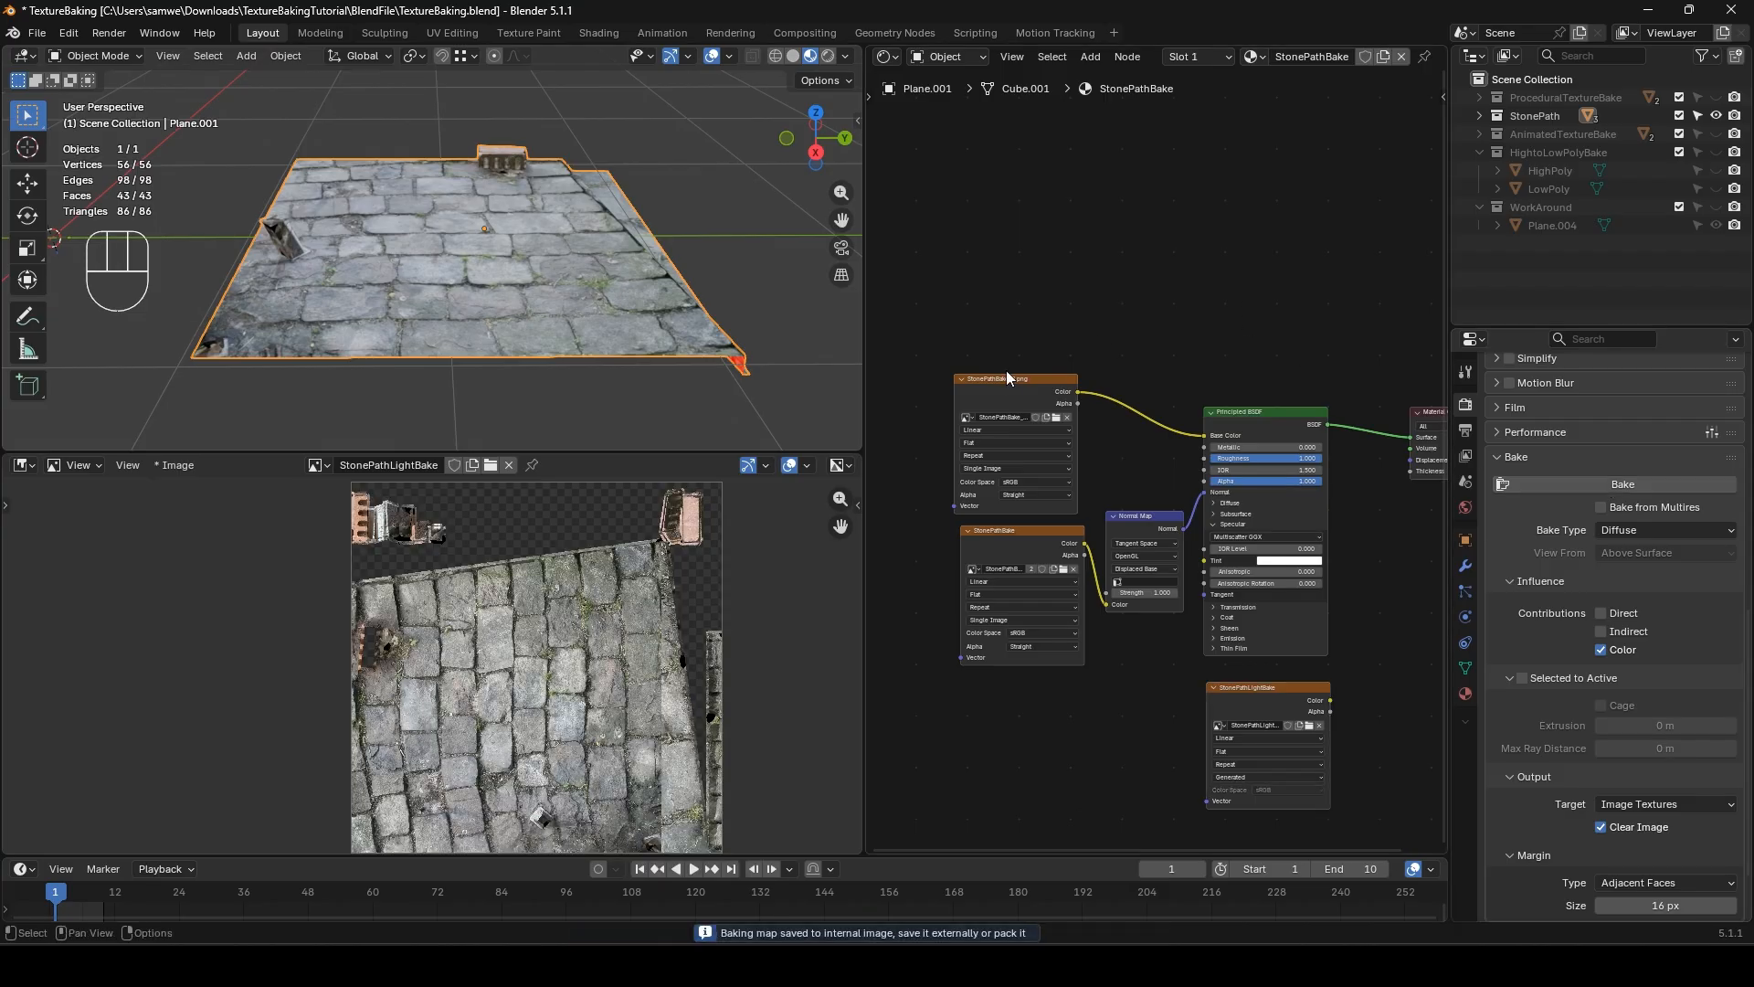
{"action": "left_click", "coordinate": [1289, 696]}
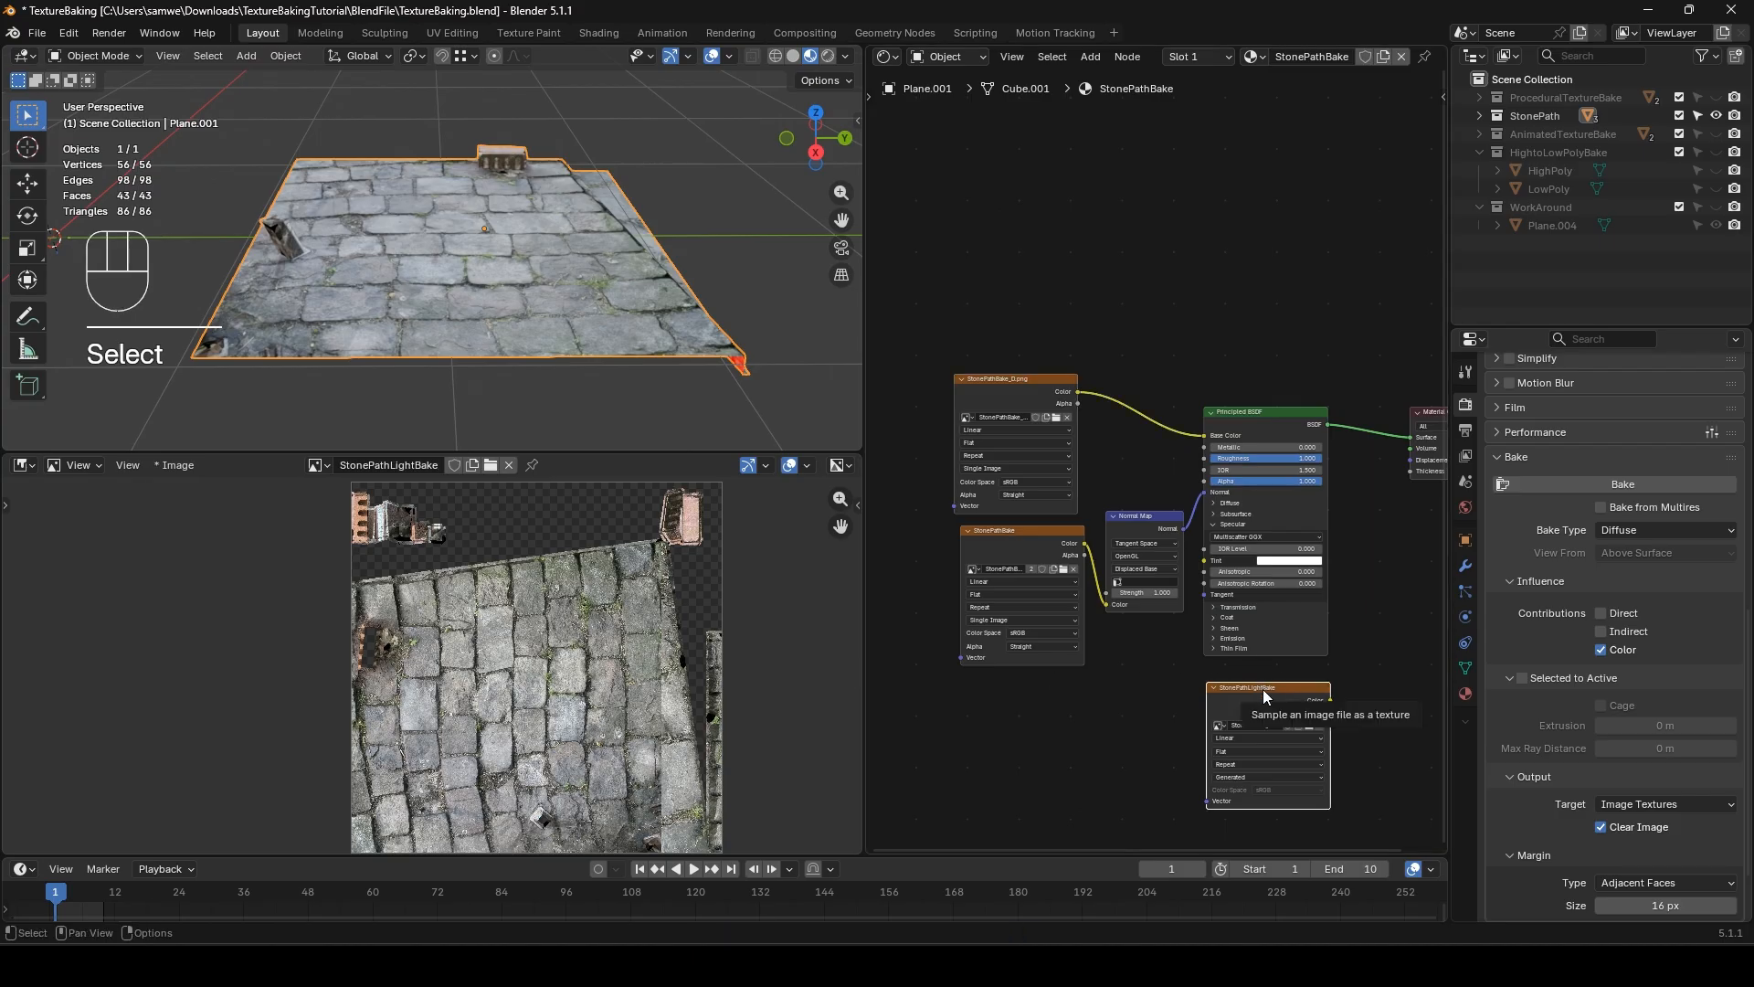
- Add a Spot light, move it along Y over the stone path and raise it about 0.445 m on Z
{"action": "key", "text": "shift+a"}
{"action": "mouse_move", "coordinate": [715, 276]}
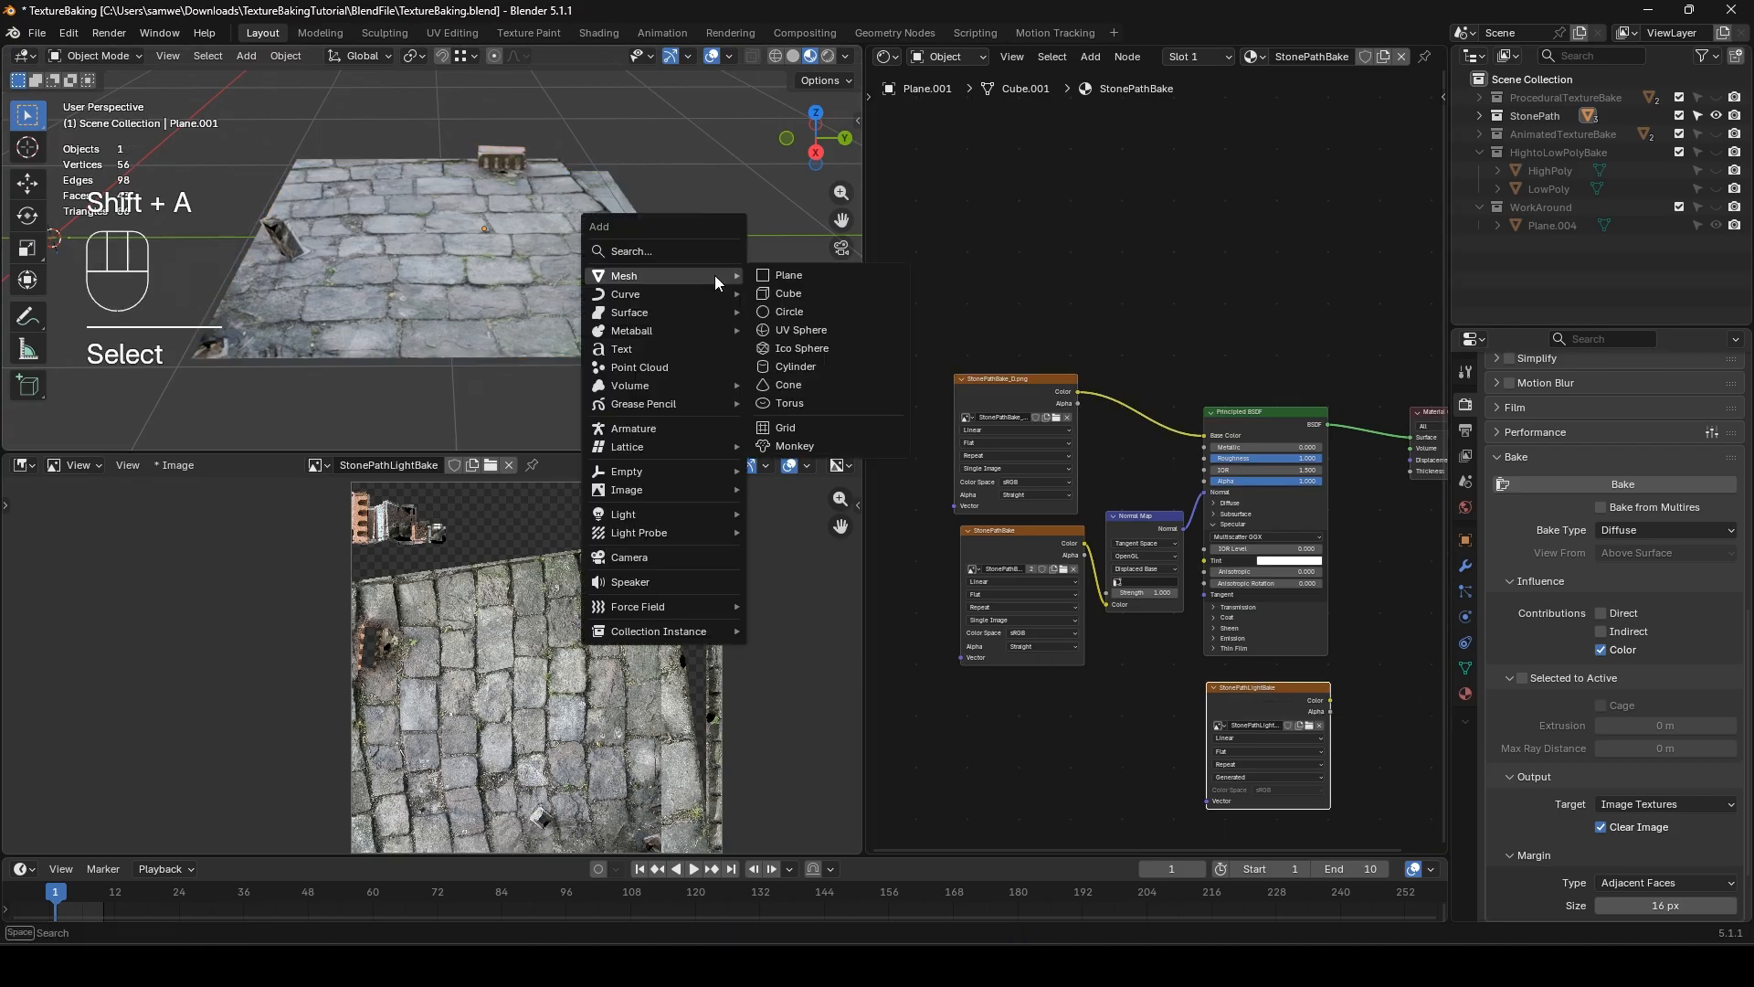
{"action": "mouse_move", "coordinate": [684, 513]}
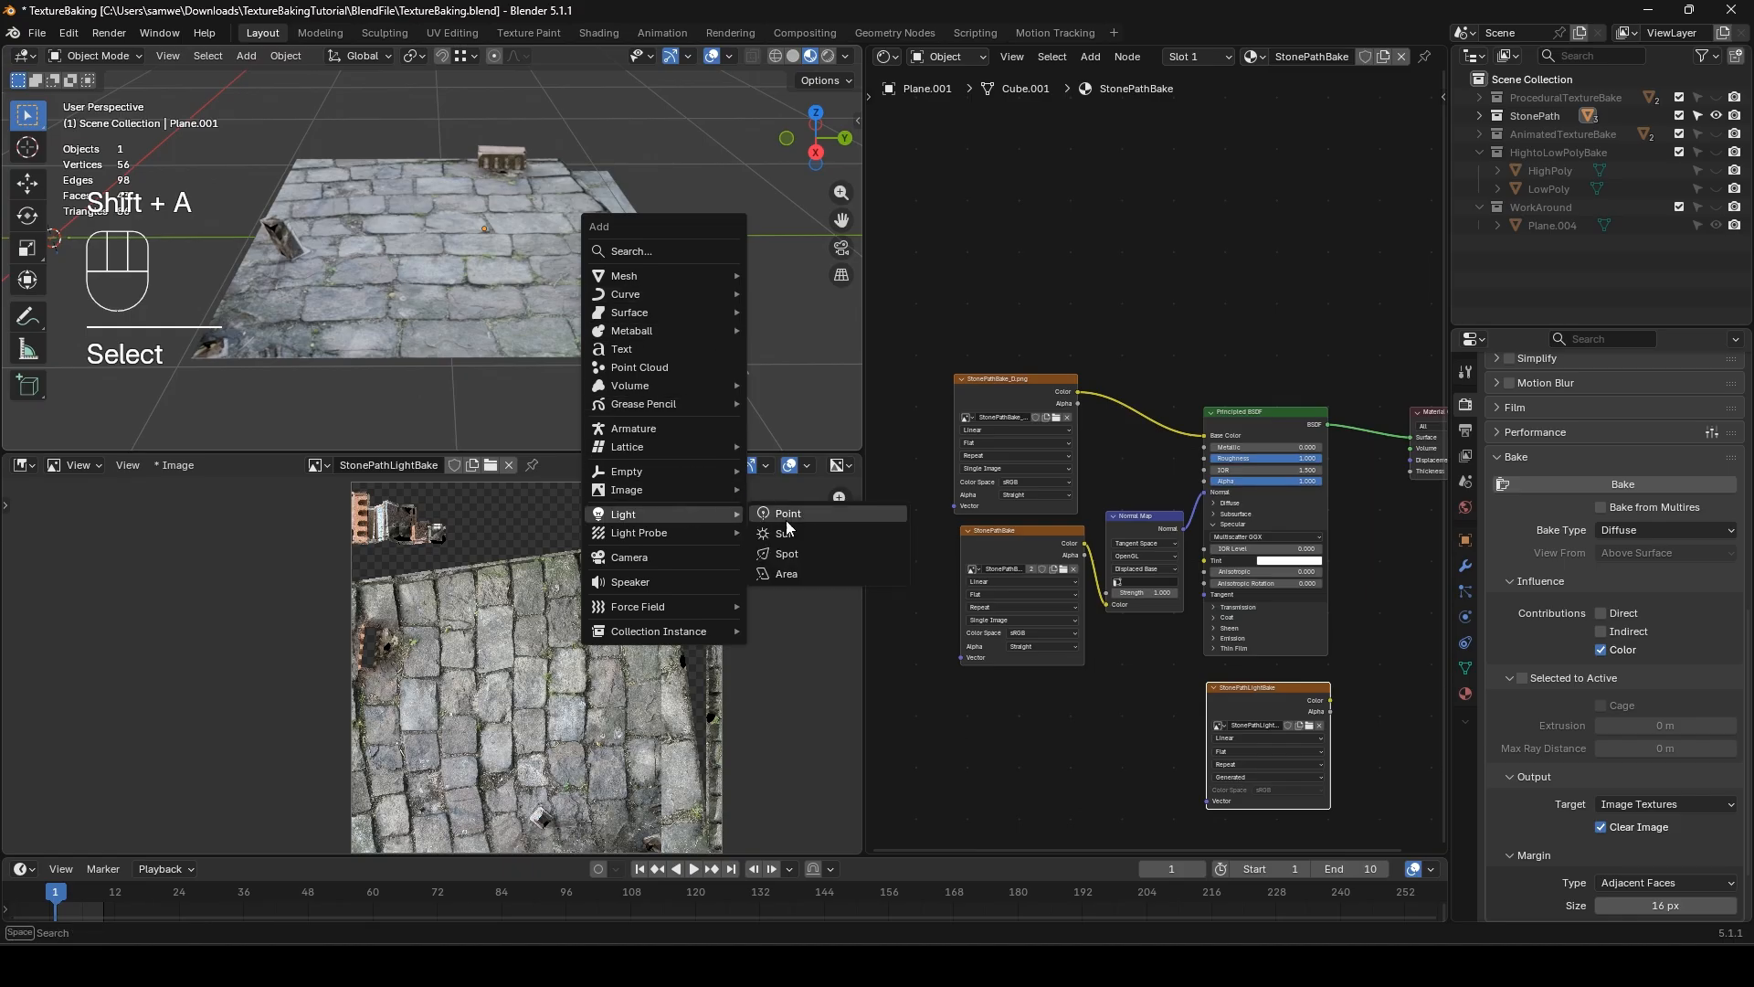
{"action": "left_click", "coordinate": [791, 554]}
{"action": "key", "text": "g"}
{"action": "key", "text": "y"}
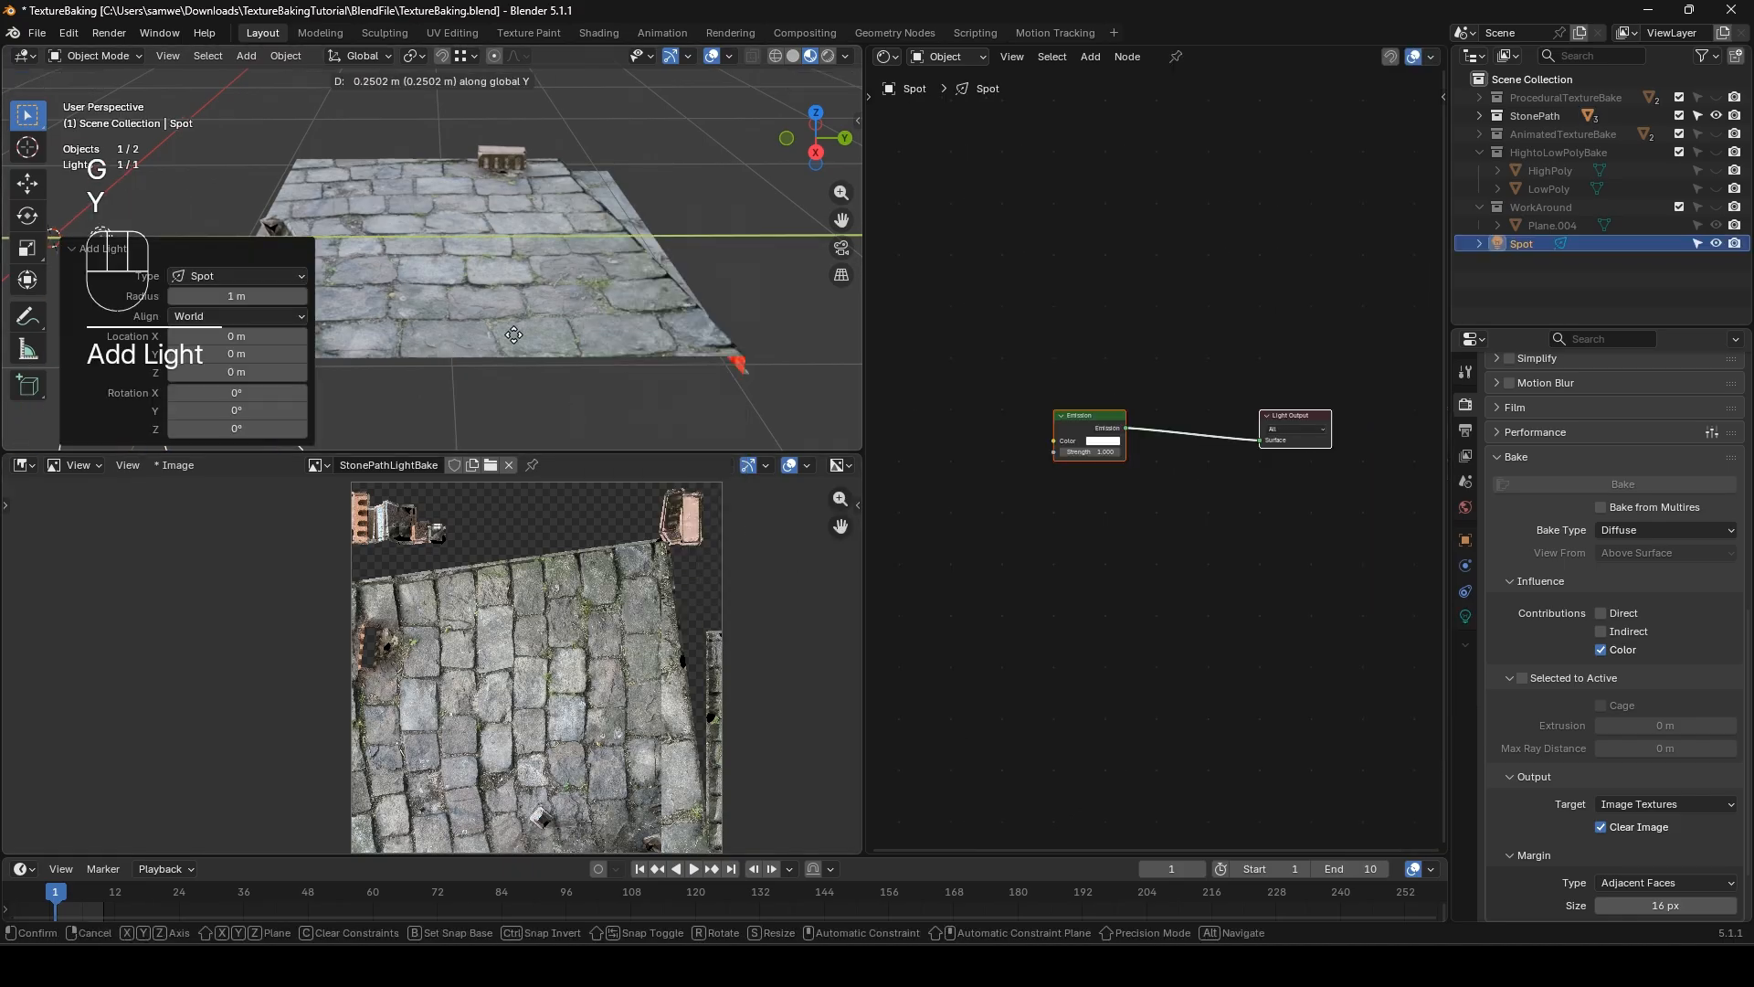
{"action": "left_click", "coordinate": [491, 354]}
{"action": "key", "text": "g"}
{"action": "key", "text": "z"}
{"action": "left_click", "coordinate": [606, 271]}
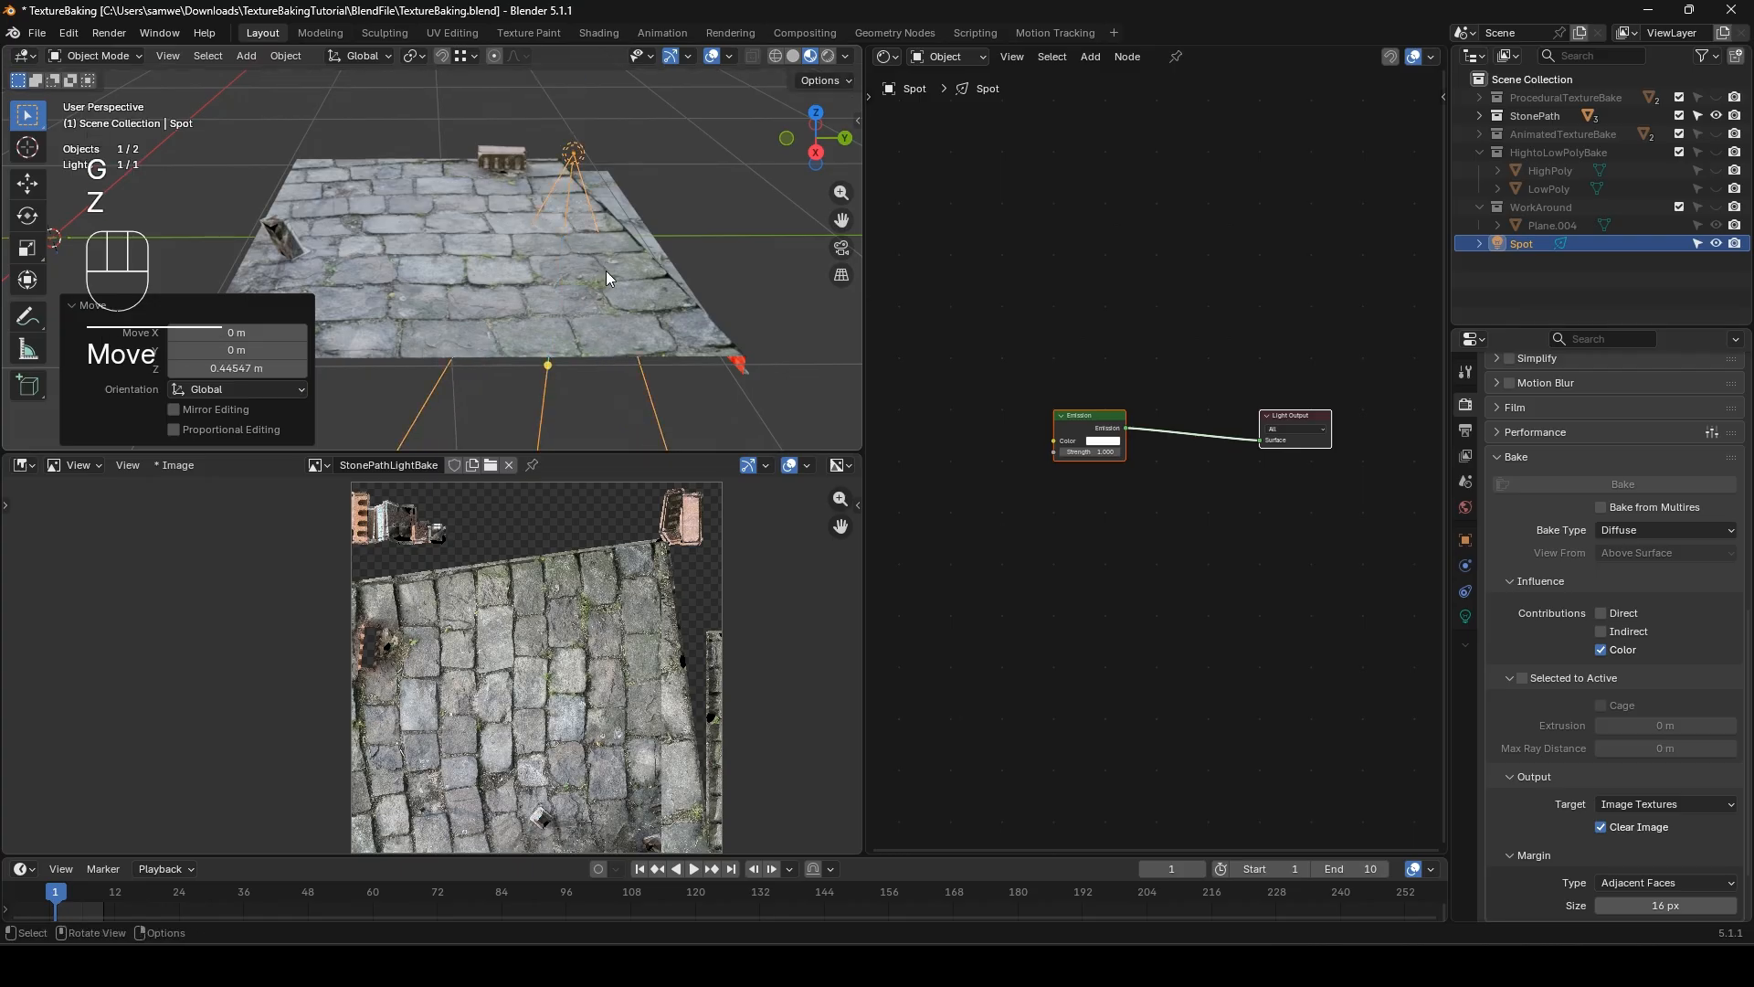
- Switch the viewport to Rendered shading and set the Spot light's Emission strength to 50
{"action": "left_click", "coordinate": [826, 56]}
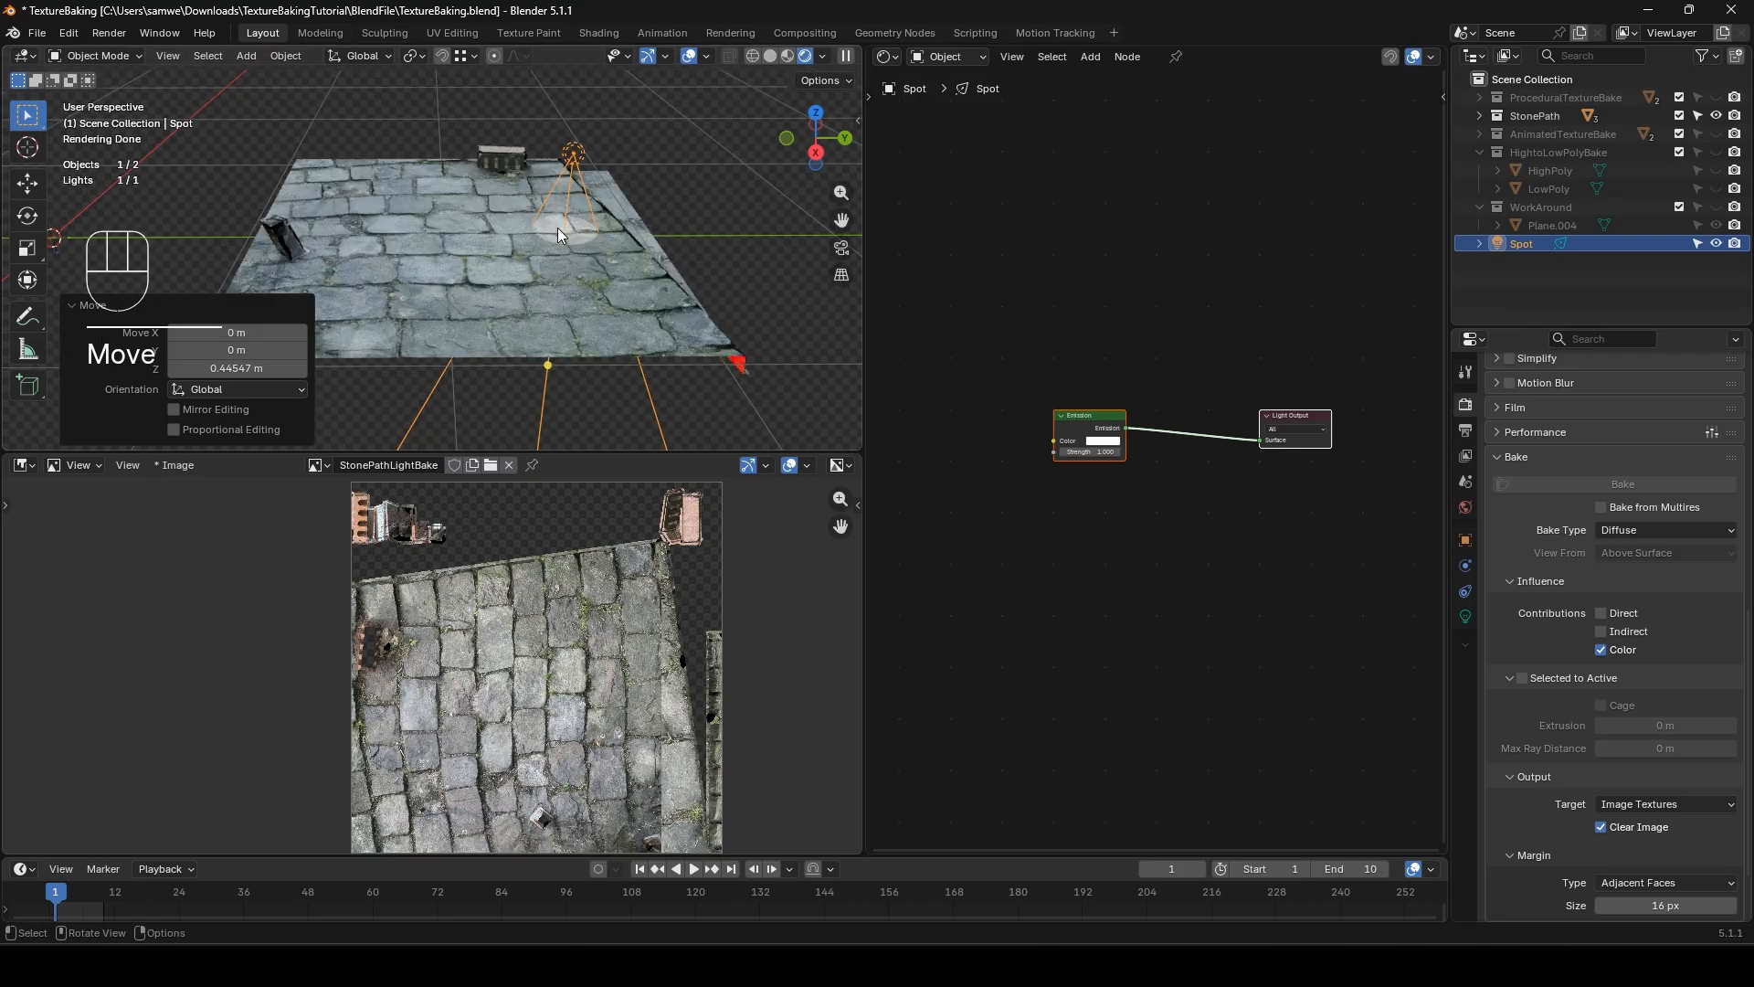
{"action": "left_click", "coordinate": [1089, 453]}
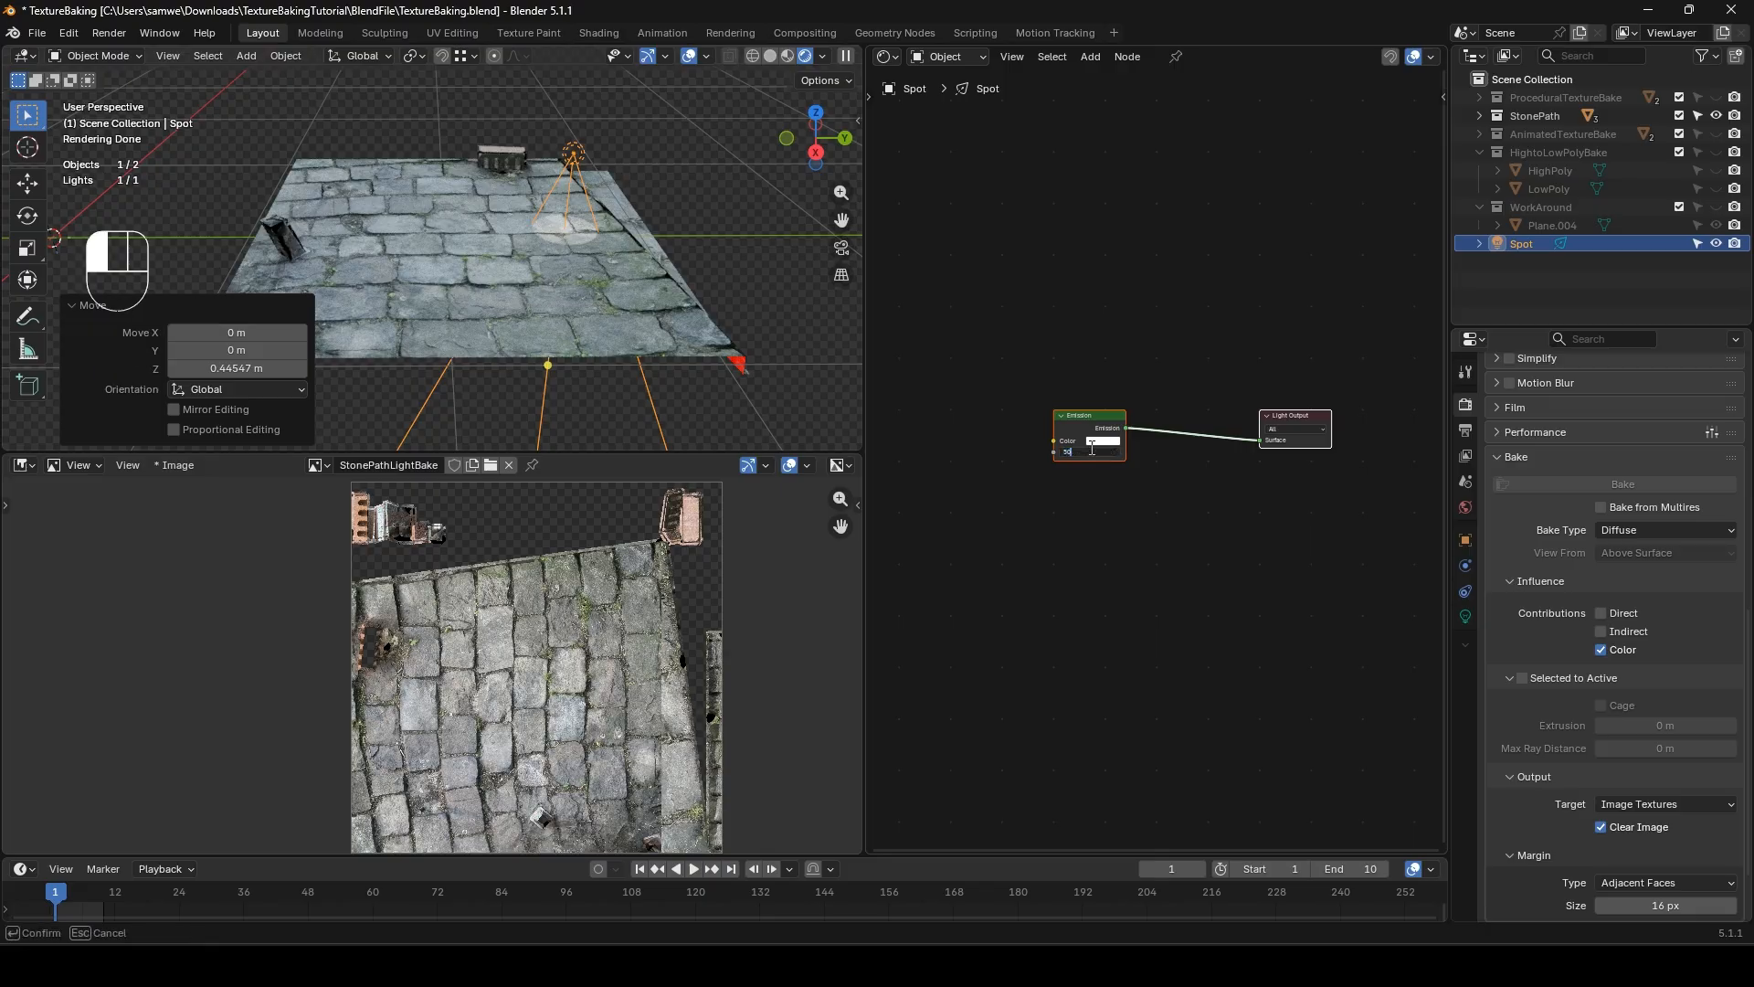
{"action": "type", "text": "50"}
{"action": "key", "text": "Return"}
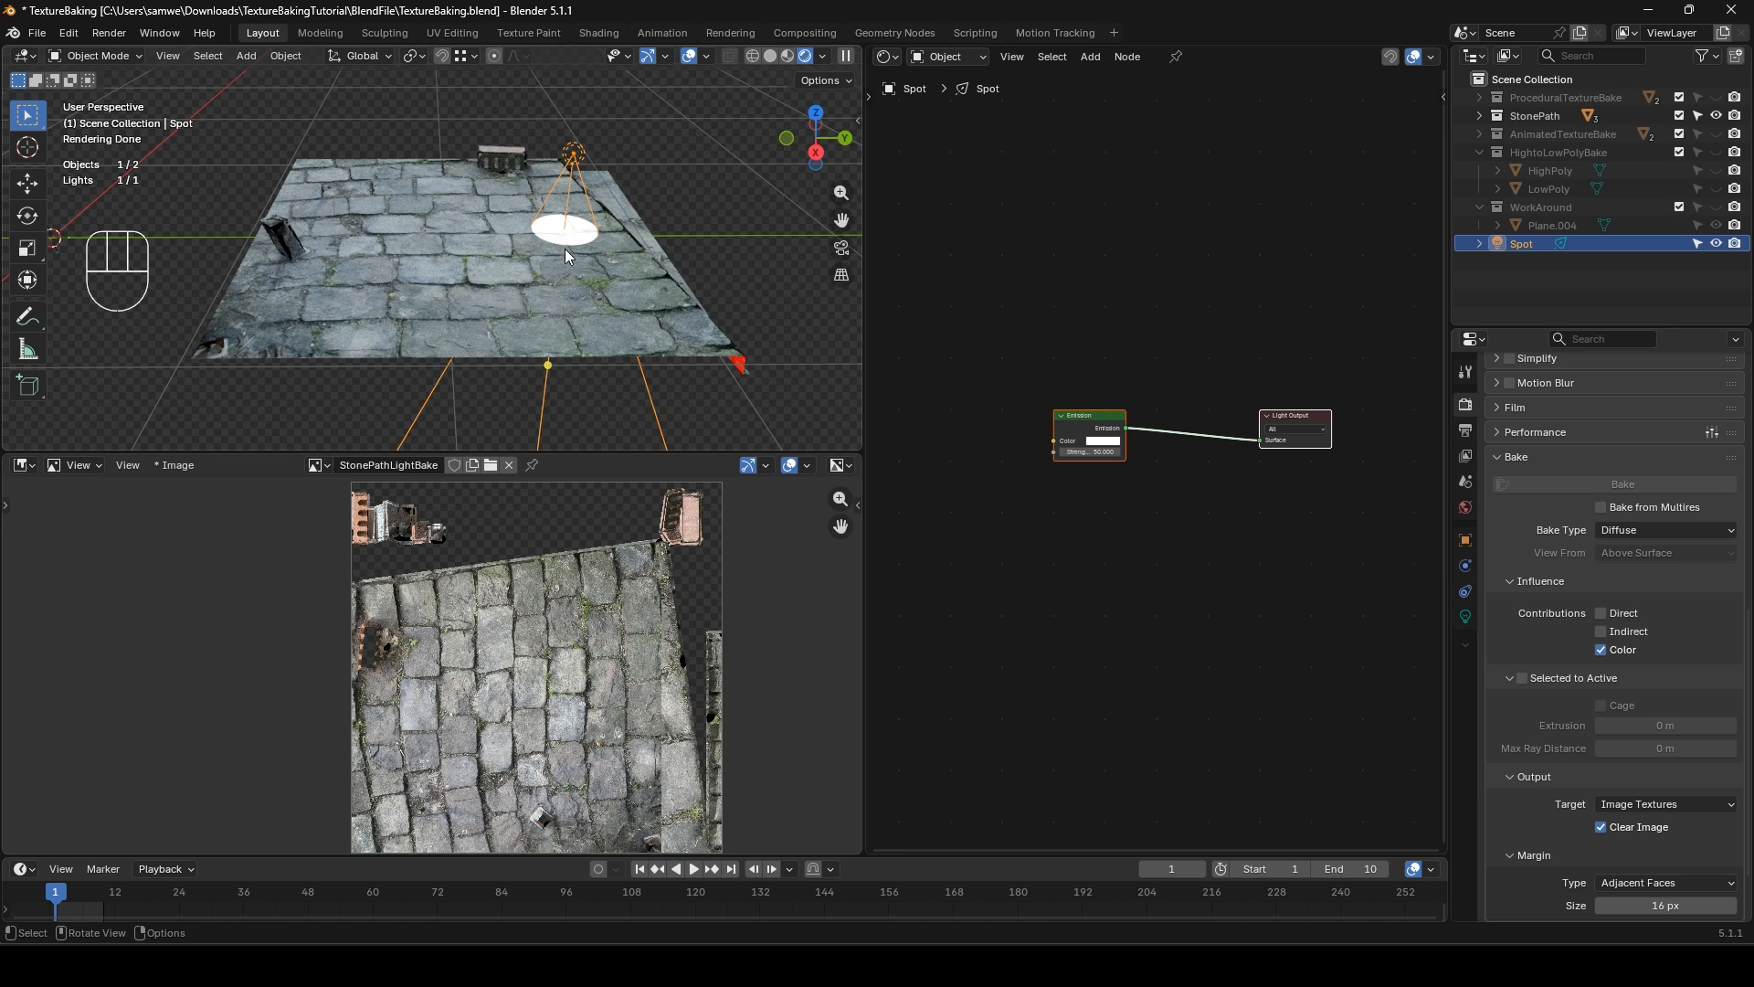
- Select the lit stone path, rebake its Diffuse into StonePathLightBake with only Color contributing, and check the image
{"action": "left_click", "coordinate": [582, 288]}
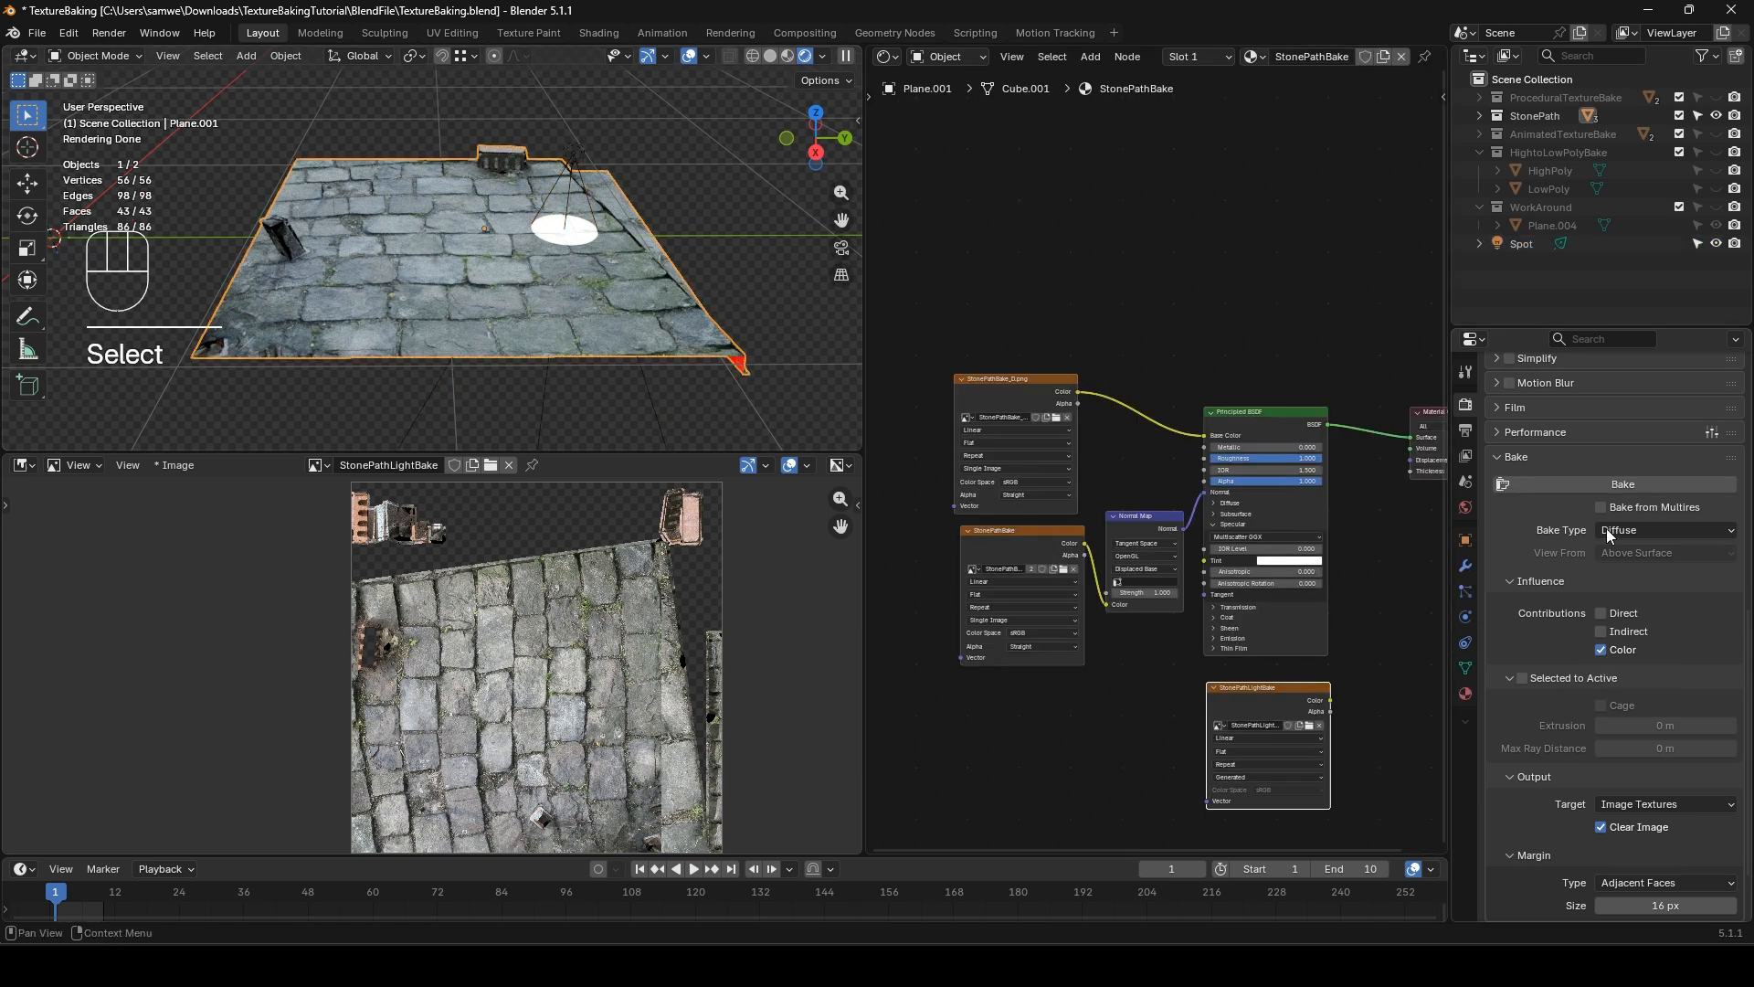
{"action": "left_click", "coordinate": [1615, 484]}
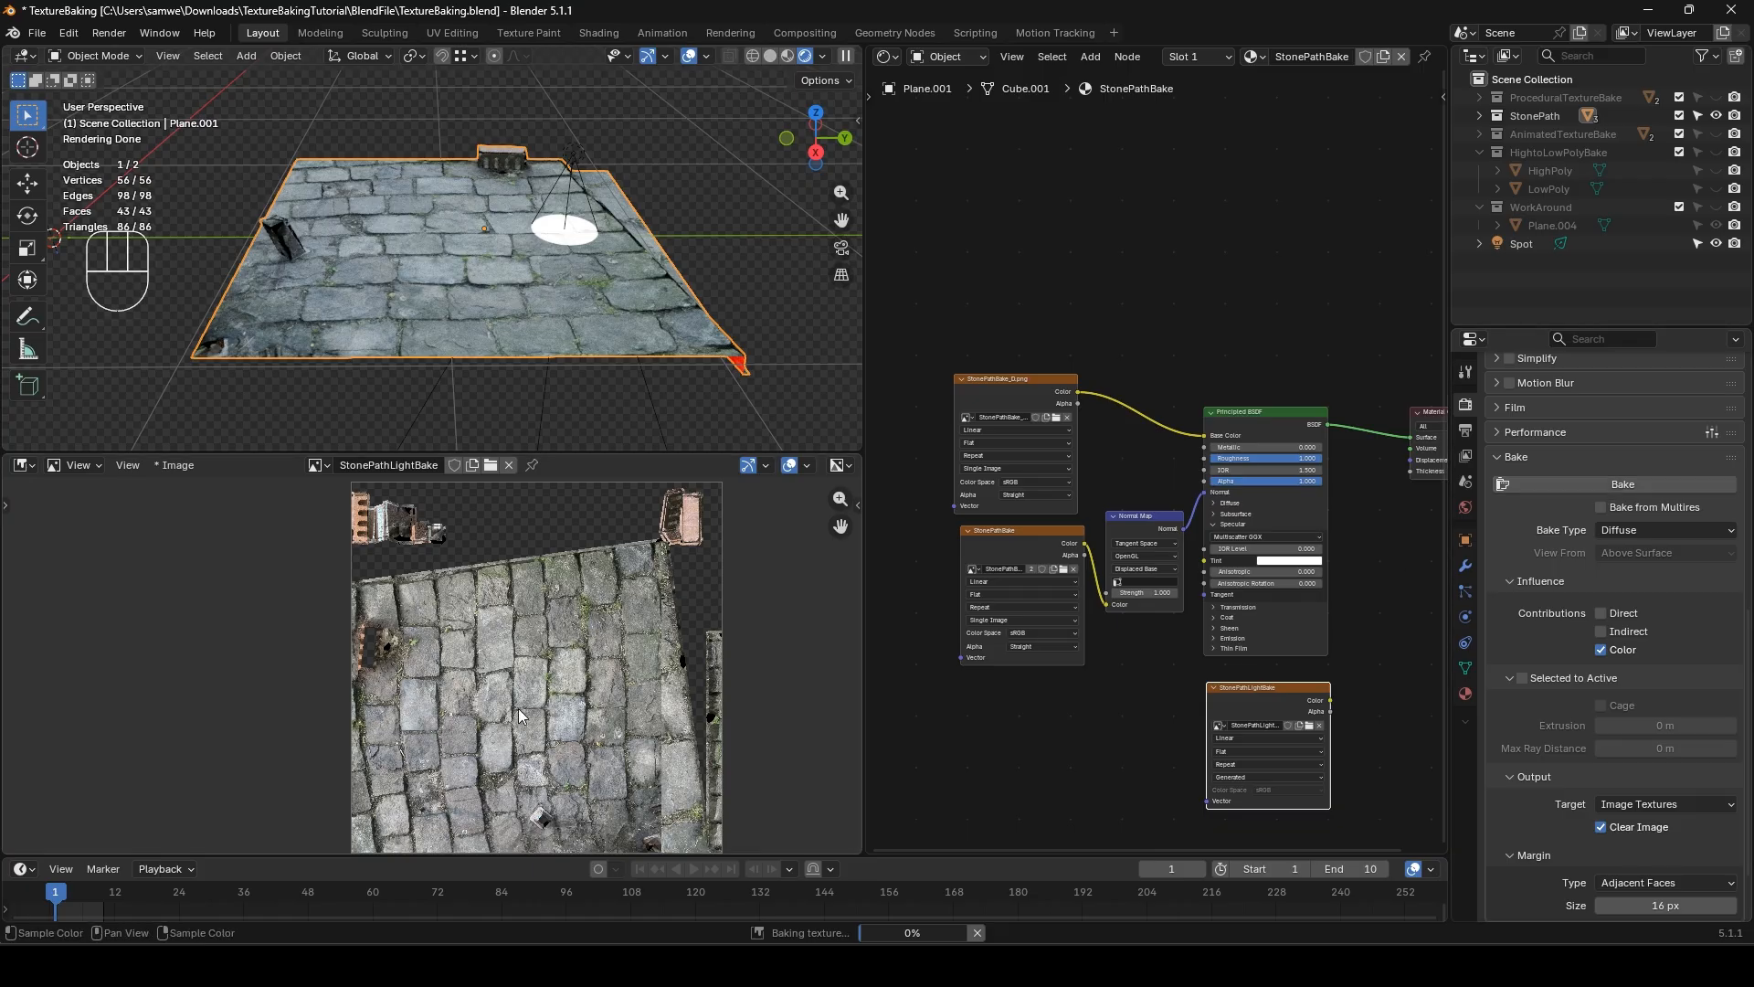
{"action": "middle_click_drag", "start_coordinate": [519, 715], "coordinate": [520, 703]}
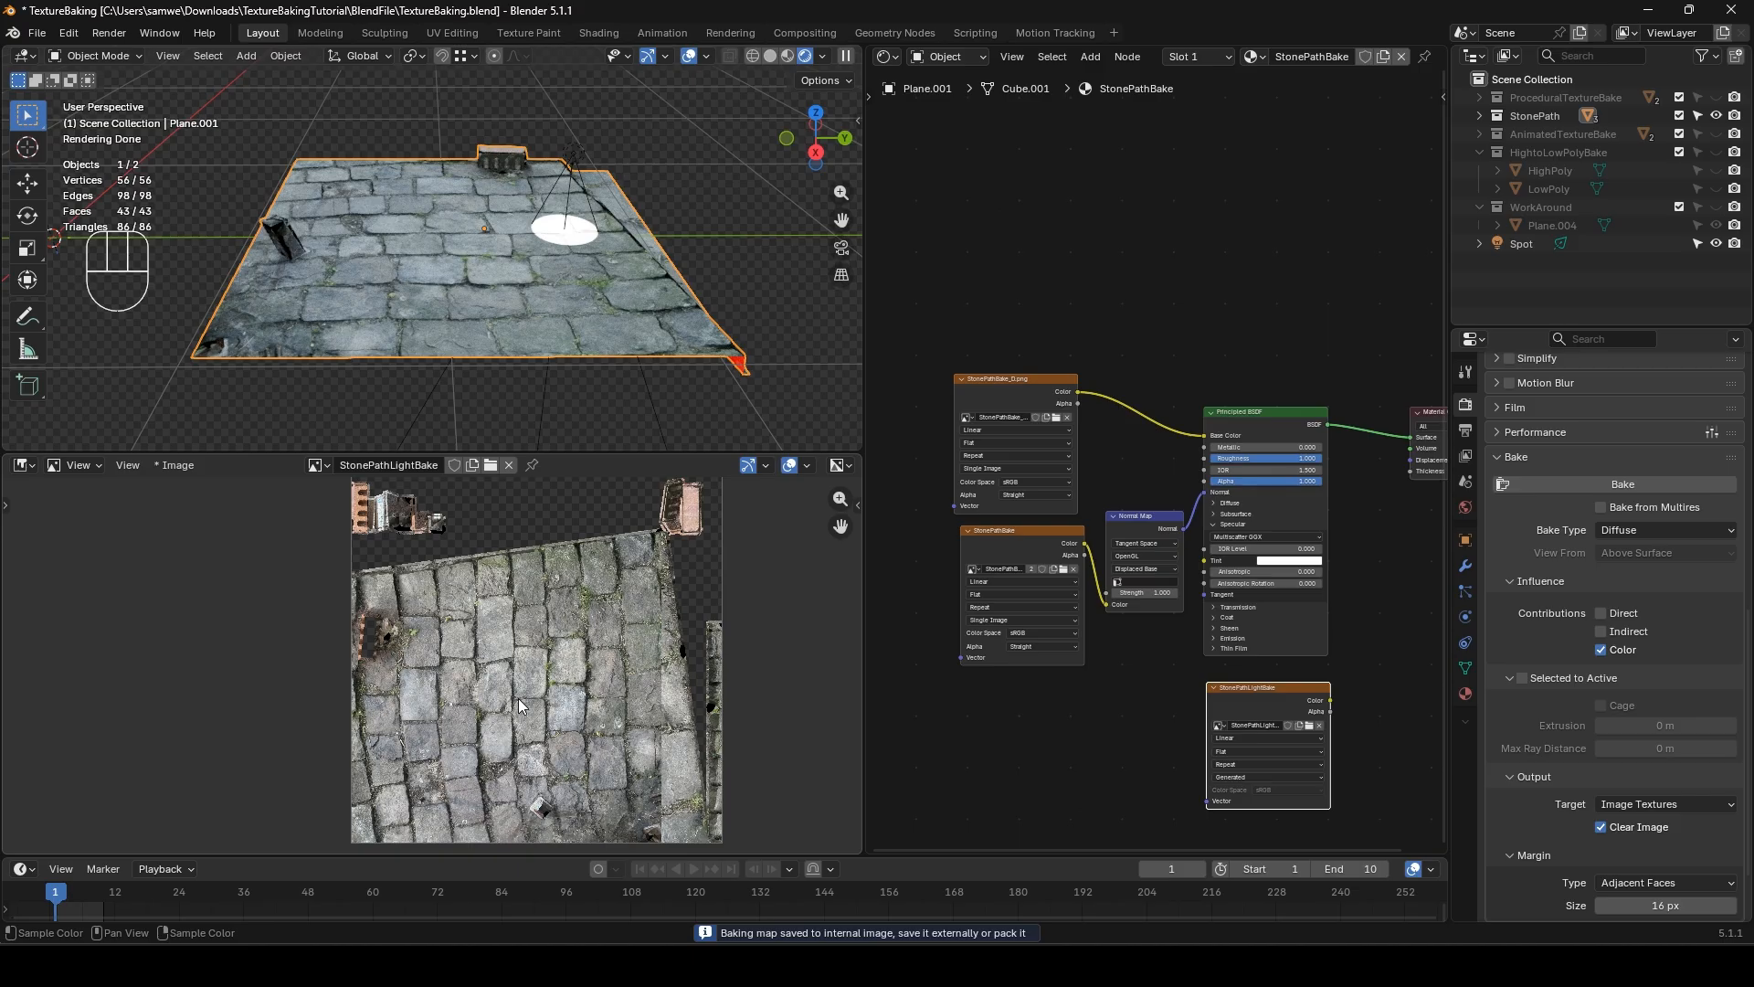
- Enable the Direct contribution alongside Color and rebake the stone path's Diffuse into StonePathLightBake
{"action": "left_click", "coordinate": [1603, 614]}
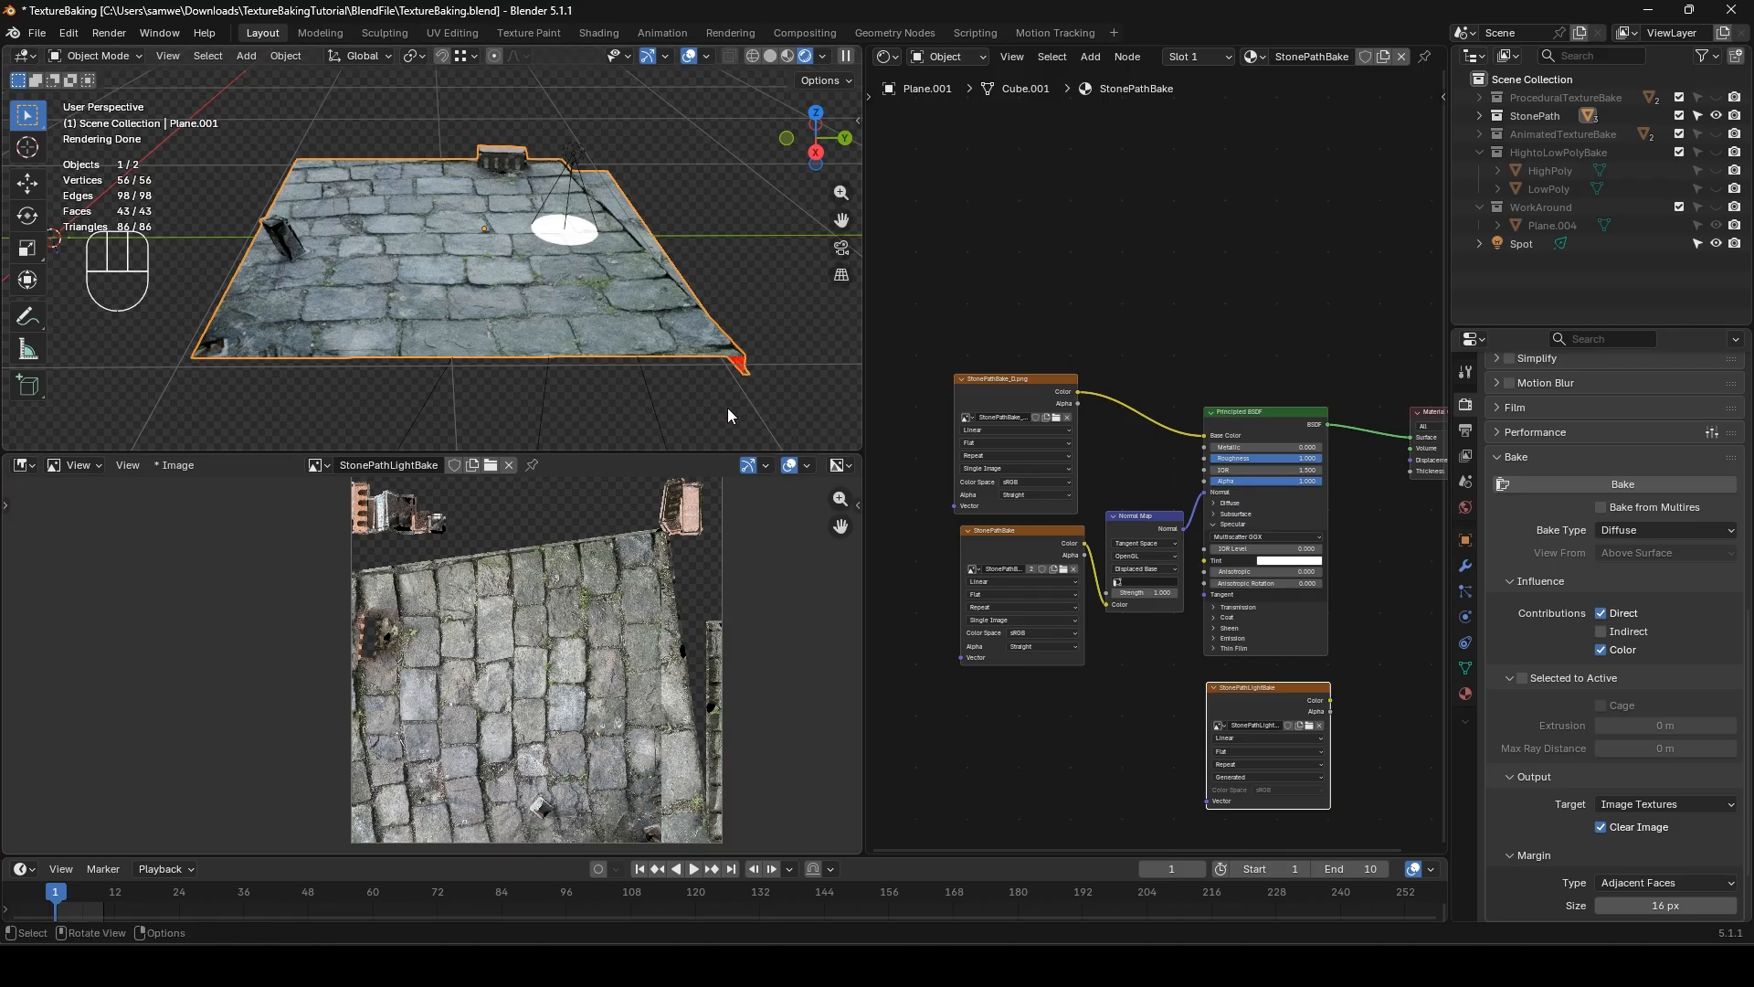
{"action": "left_click", "coordinate": [1582, 486]}
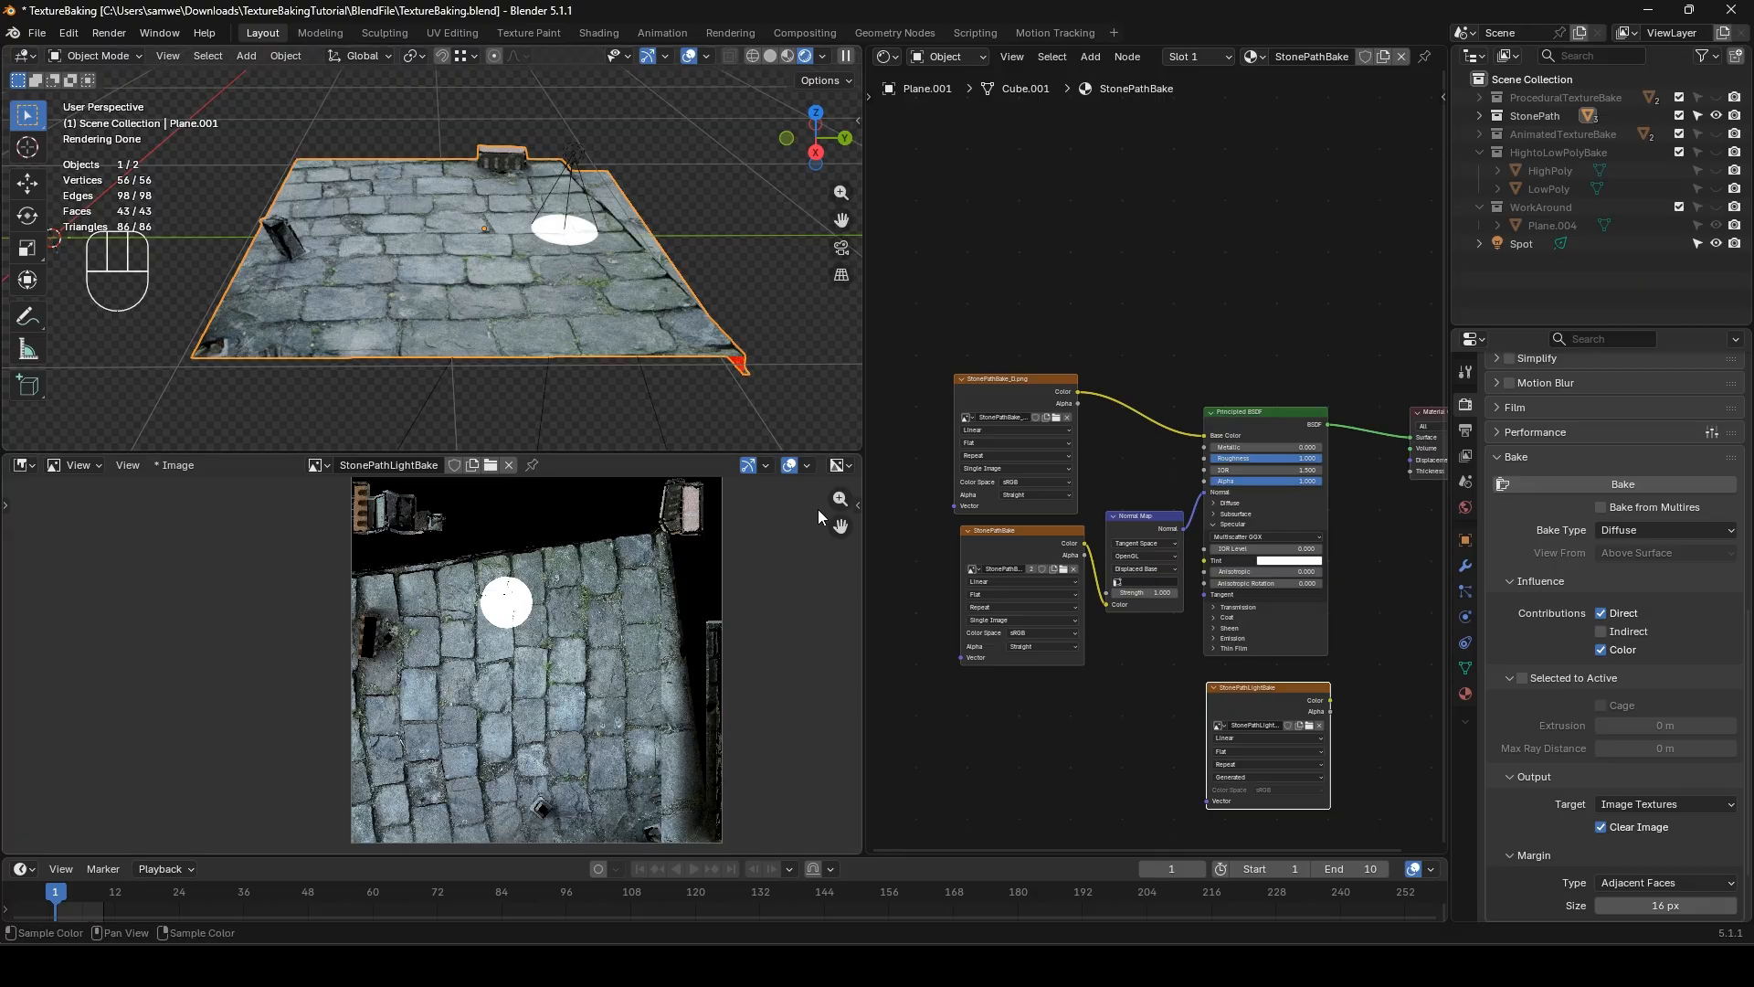
- Replace the world's rainforest_trail_4k.hdr environment with a plain Color input and darken it to black
{"action": "left_click", "coordinate": [1465, 507]}
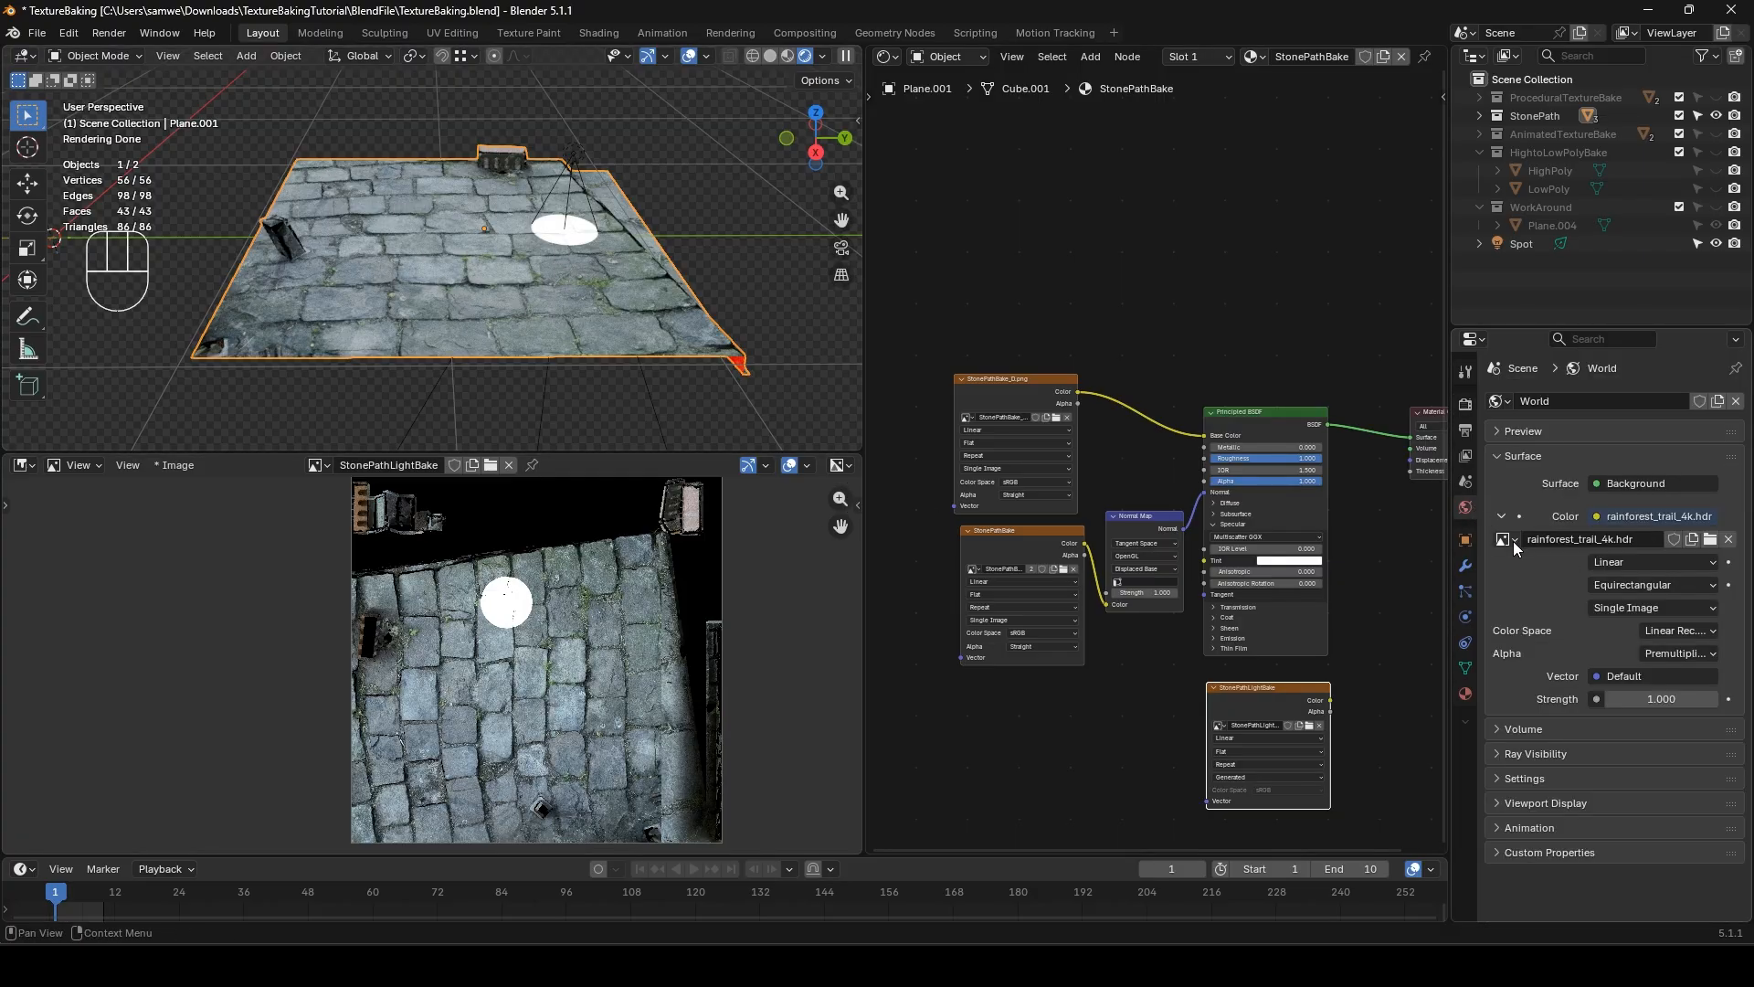
{"action": "left_click", "coordinate": [1593, 517]}
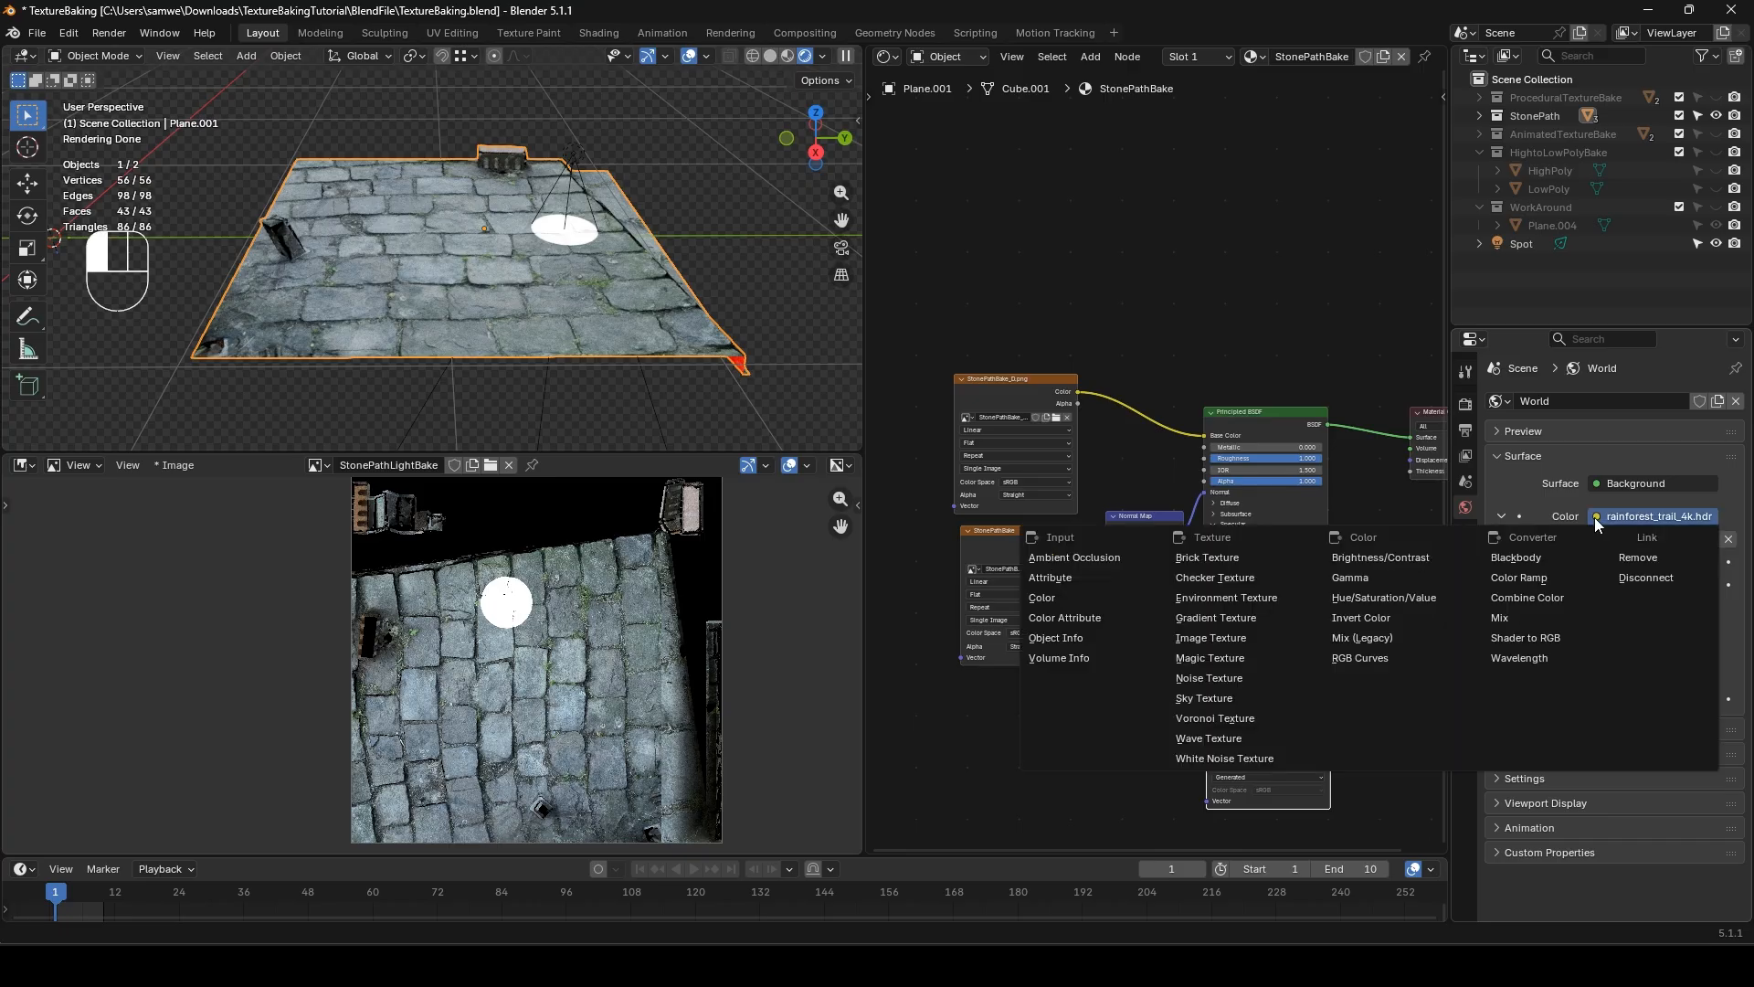
{"action": "left_click", "coordinate": [1094, 599]}
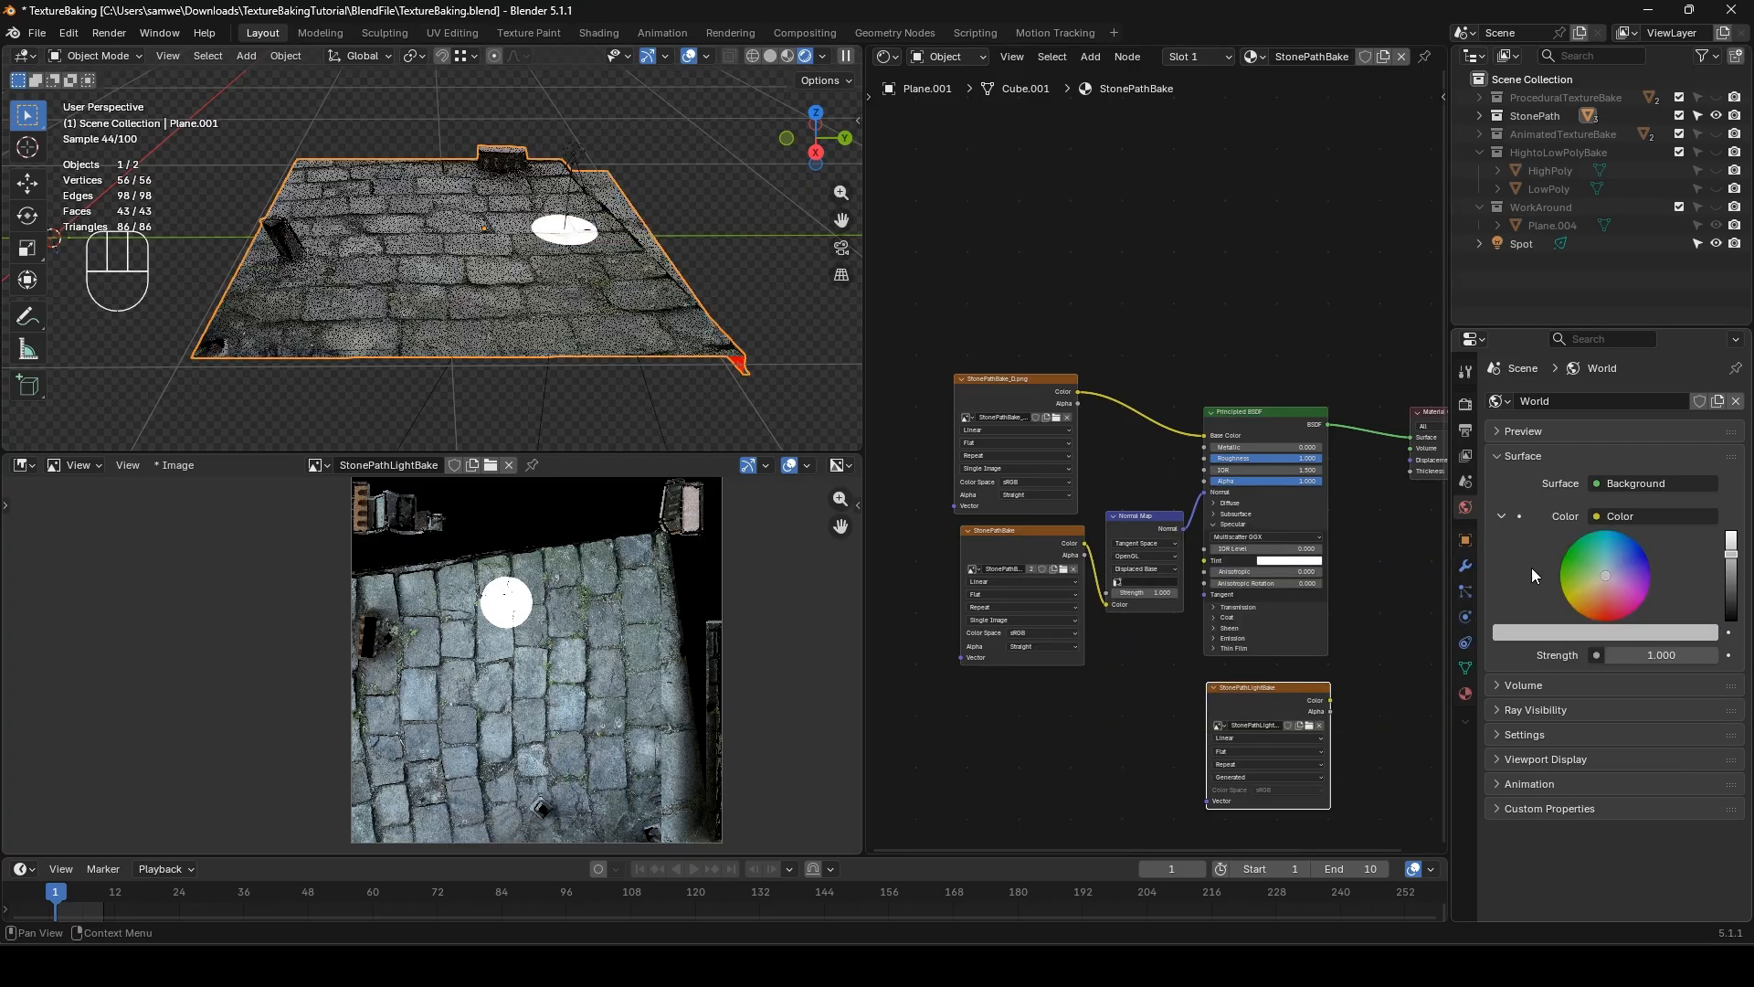
{"action": "left_click_drag", "start_coordinate": [1733, 557], "coordinate": [1731, 619]}
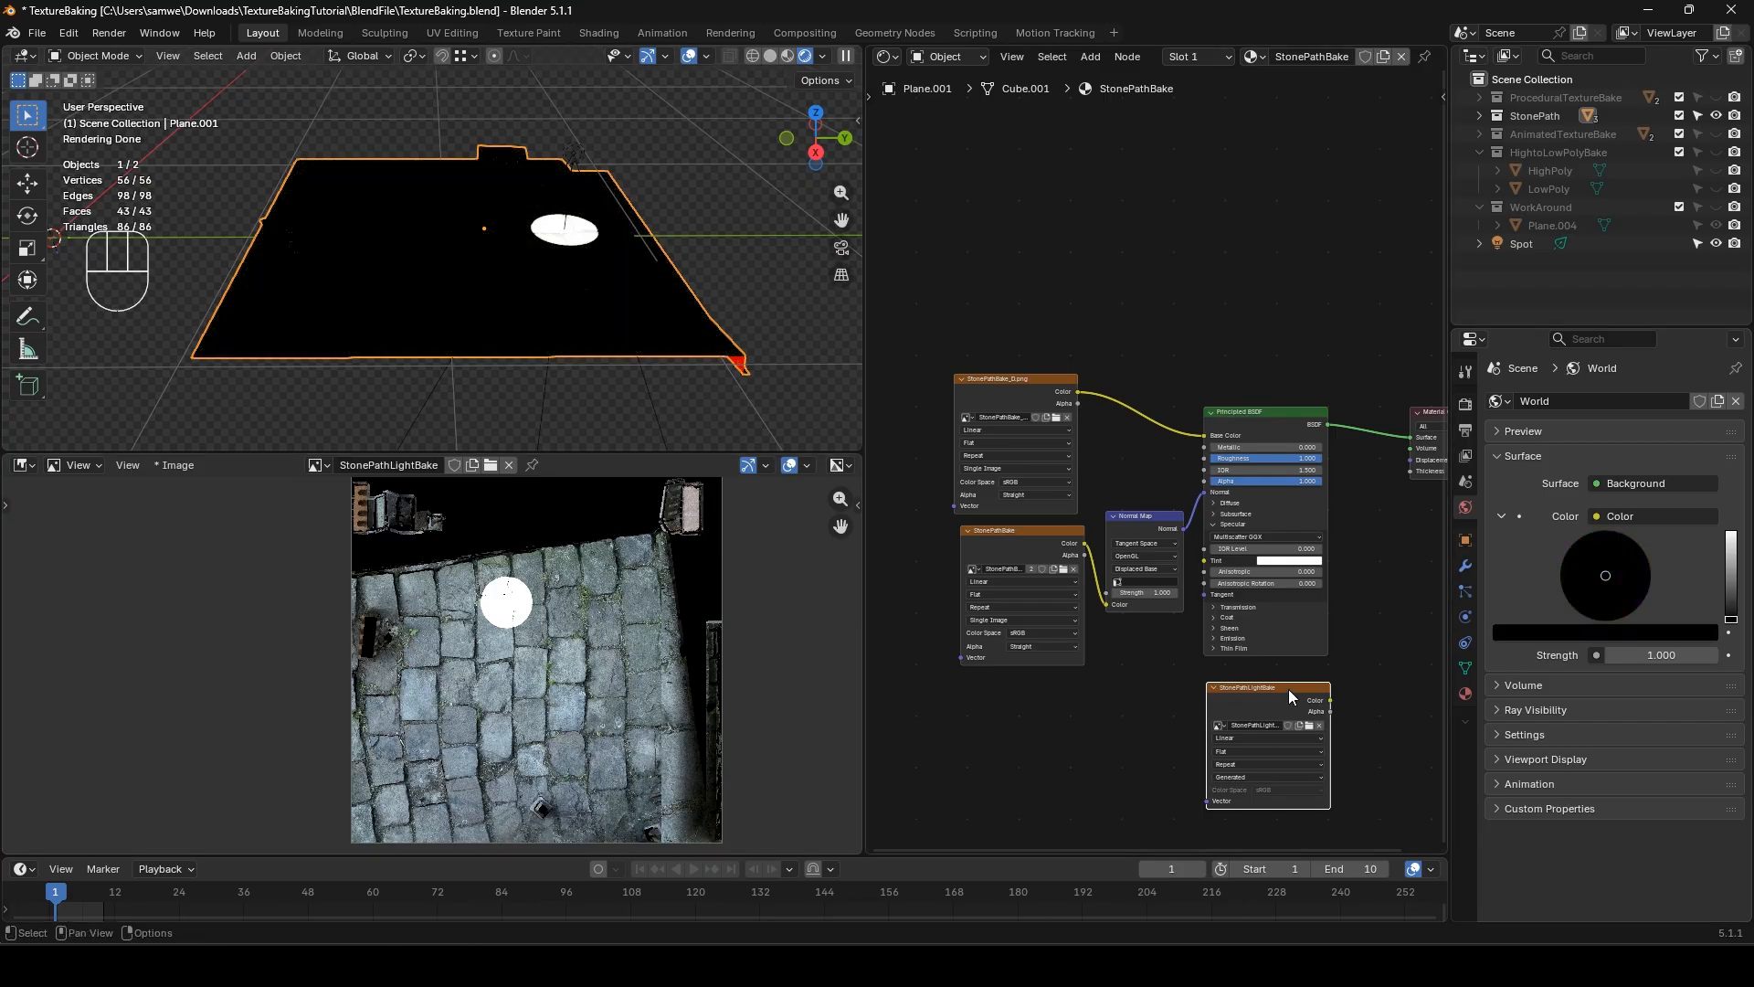
- Rebake the stone path's Diffuse into StonePathLightBake under the black world with Direct and Color contributing
{"action": "left_click", "coordinate": [590, 261]}
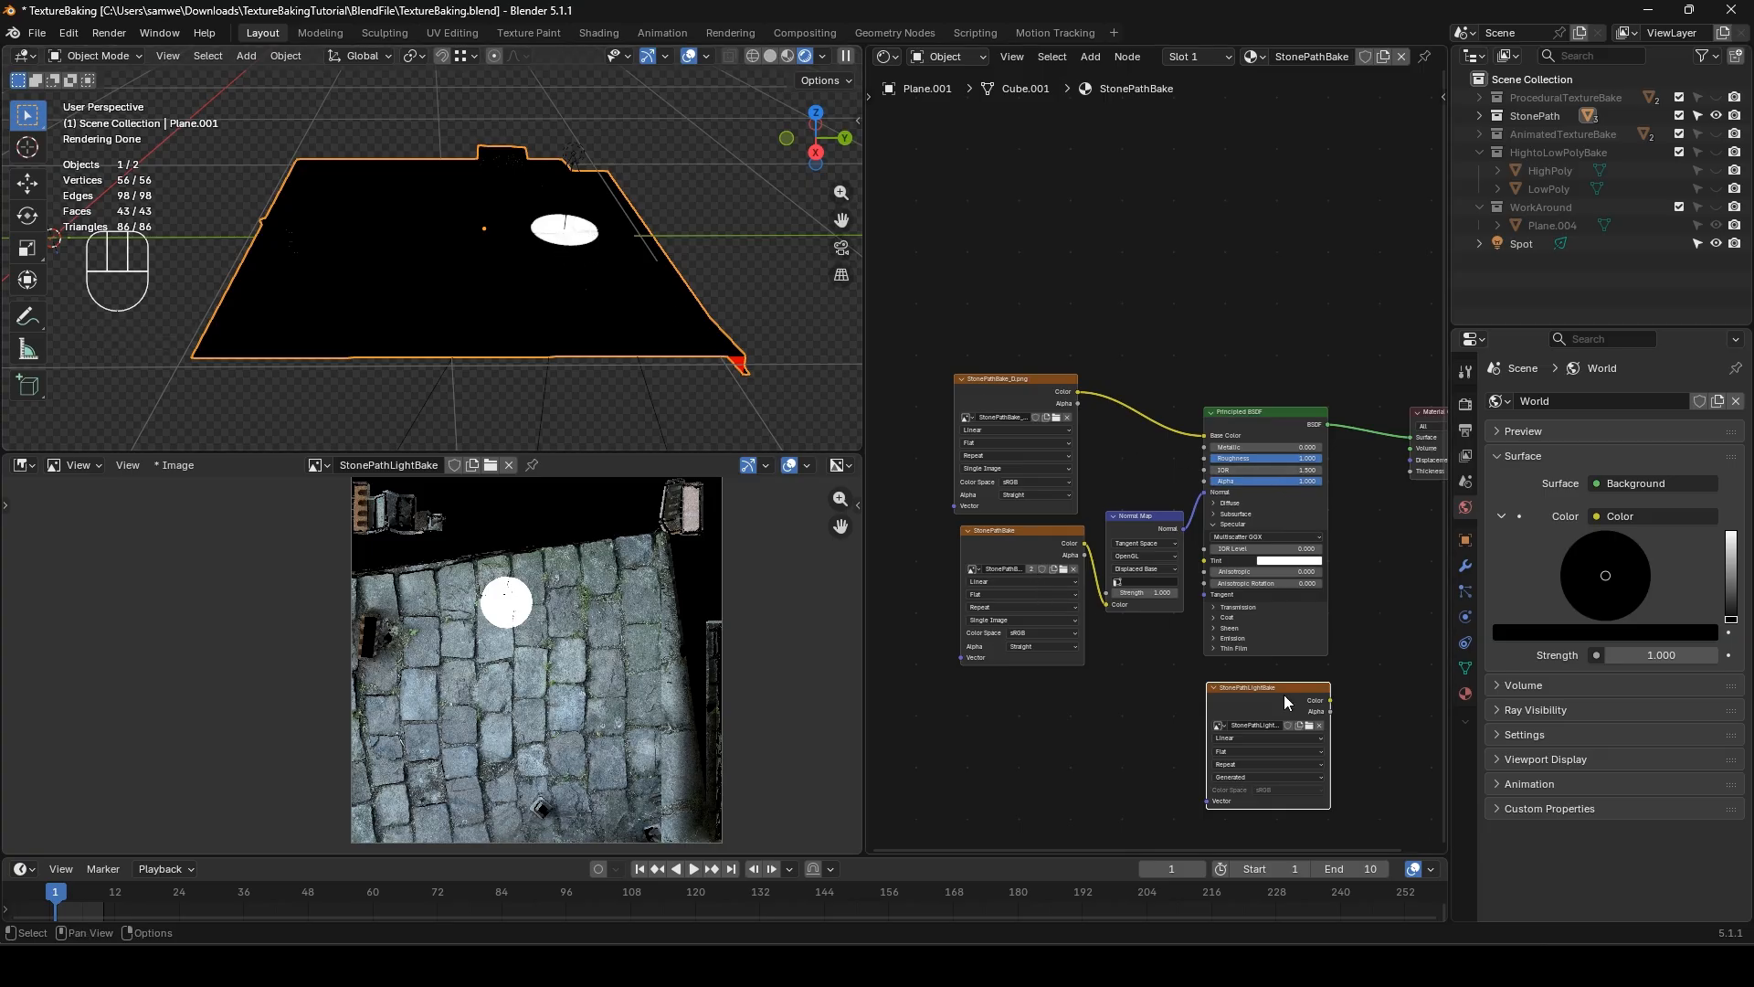
{"action": "left_click", "coordinate": [1466, 403]}
{"action": "scroll", "coordinate": [1506, 621], "scroll_direction": "down", "scroll_amount": 11}
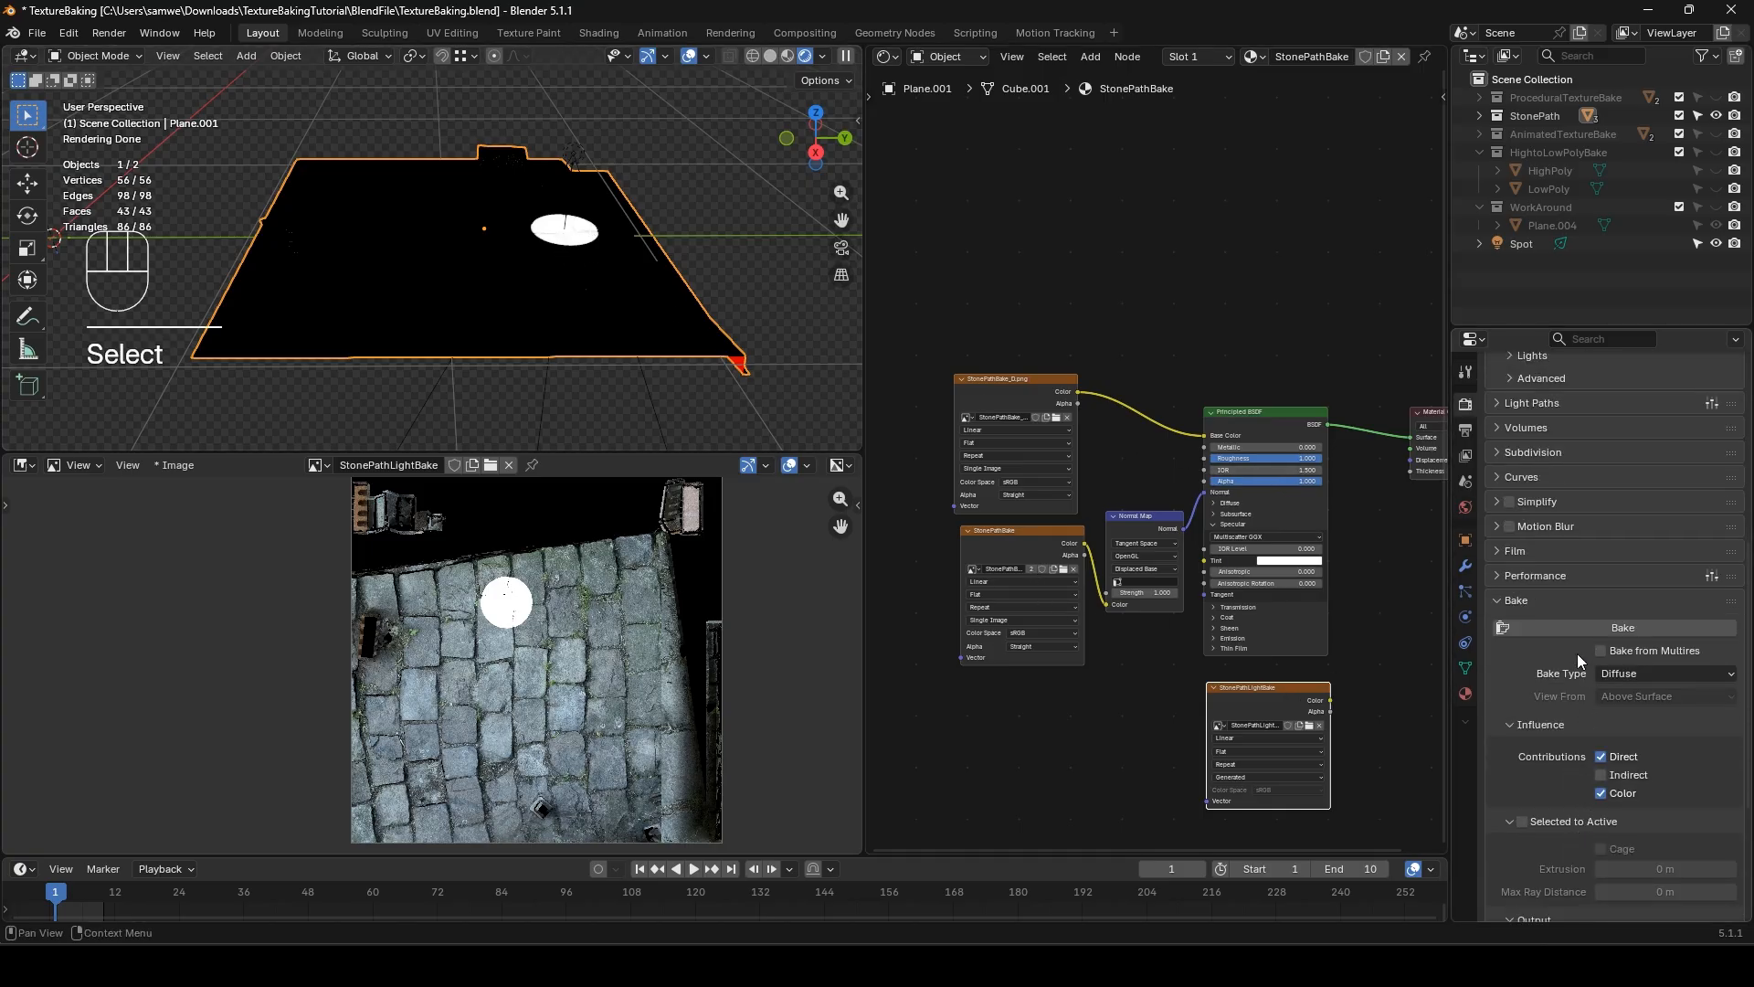
{"action": "left_click", "coordinate": [1596, 629]}
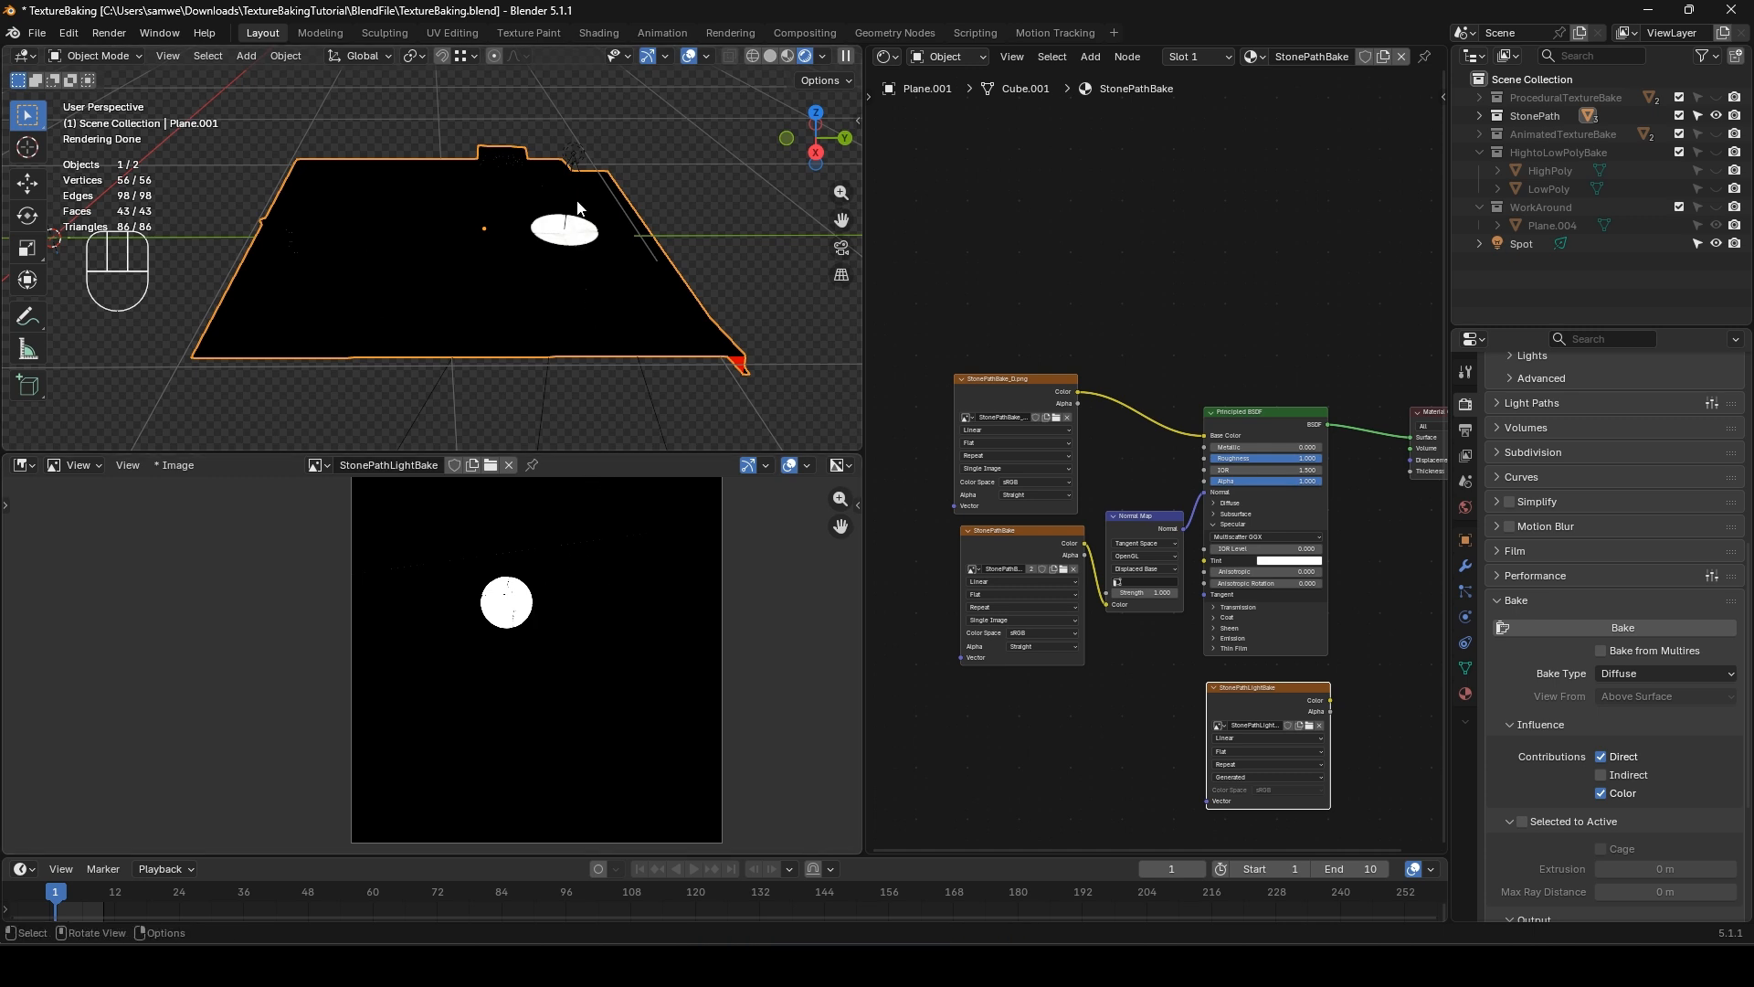
- Rotate the Spot light about 85.6° around X so it points off the path, and rebake the stone path's Diffuse
{"action": "left_click", "coordinate": [579, 164]}
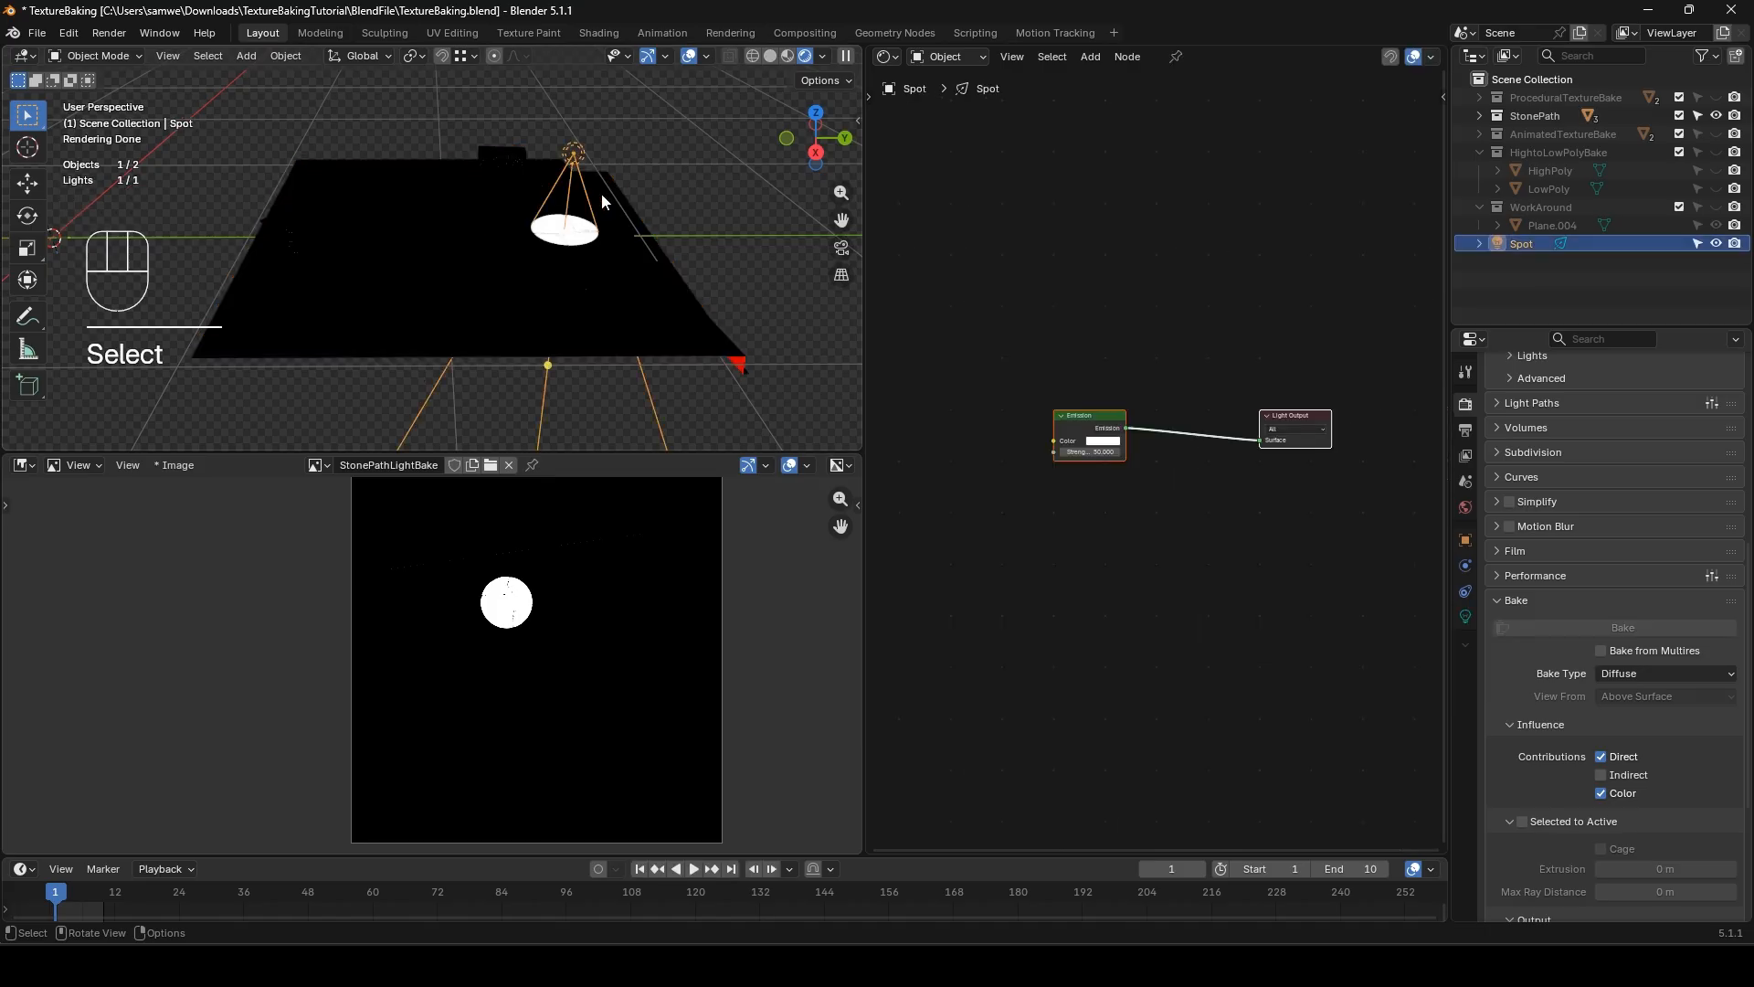
{"action": "key", "text": "r"}
{"action": "key", "text": "x"}
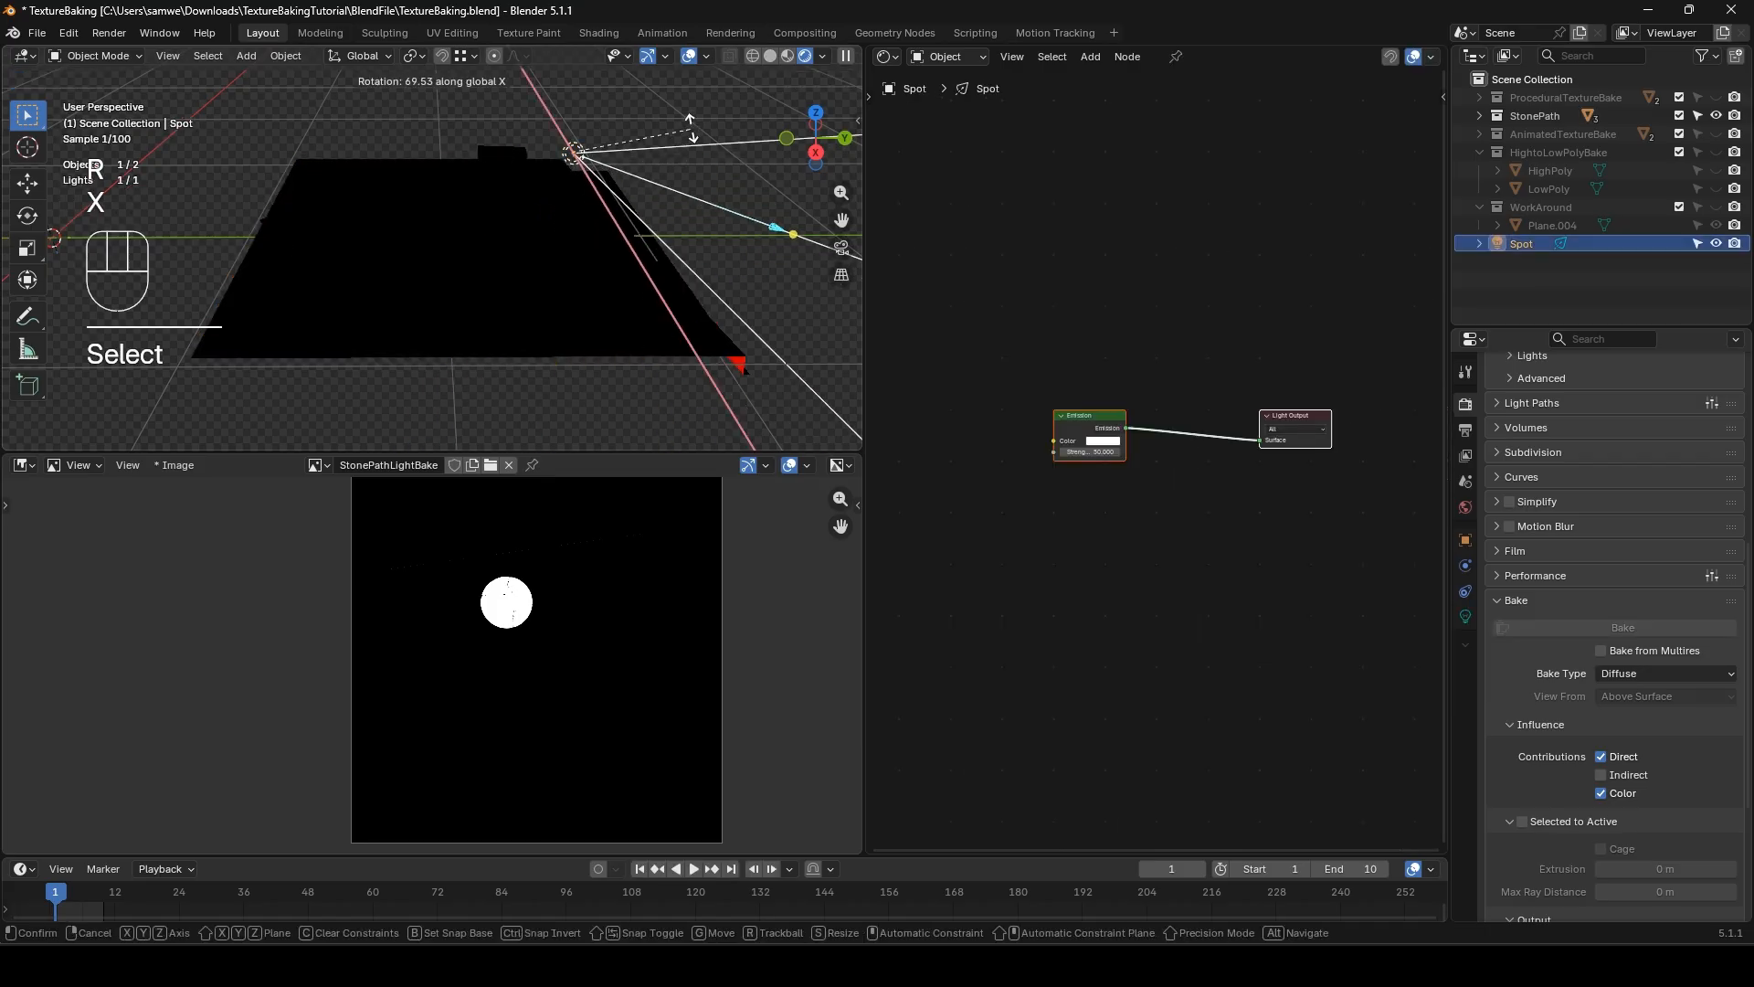
{"action": "left_click", "coordinate": [682, 97]}
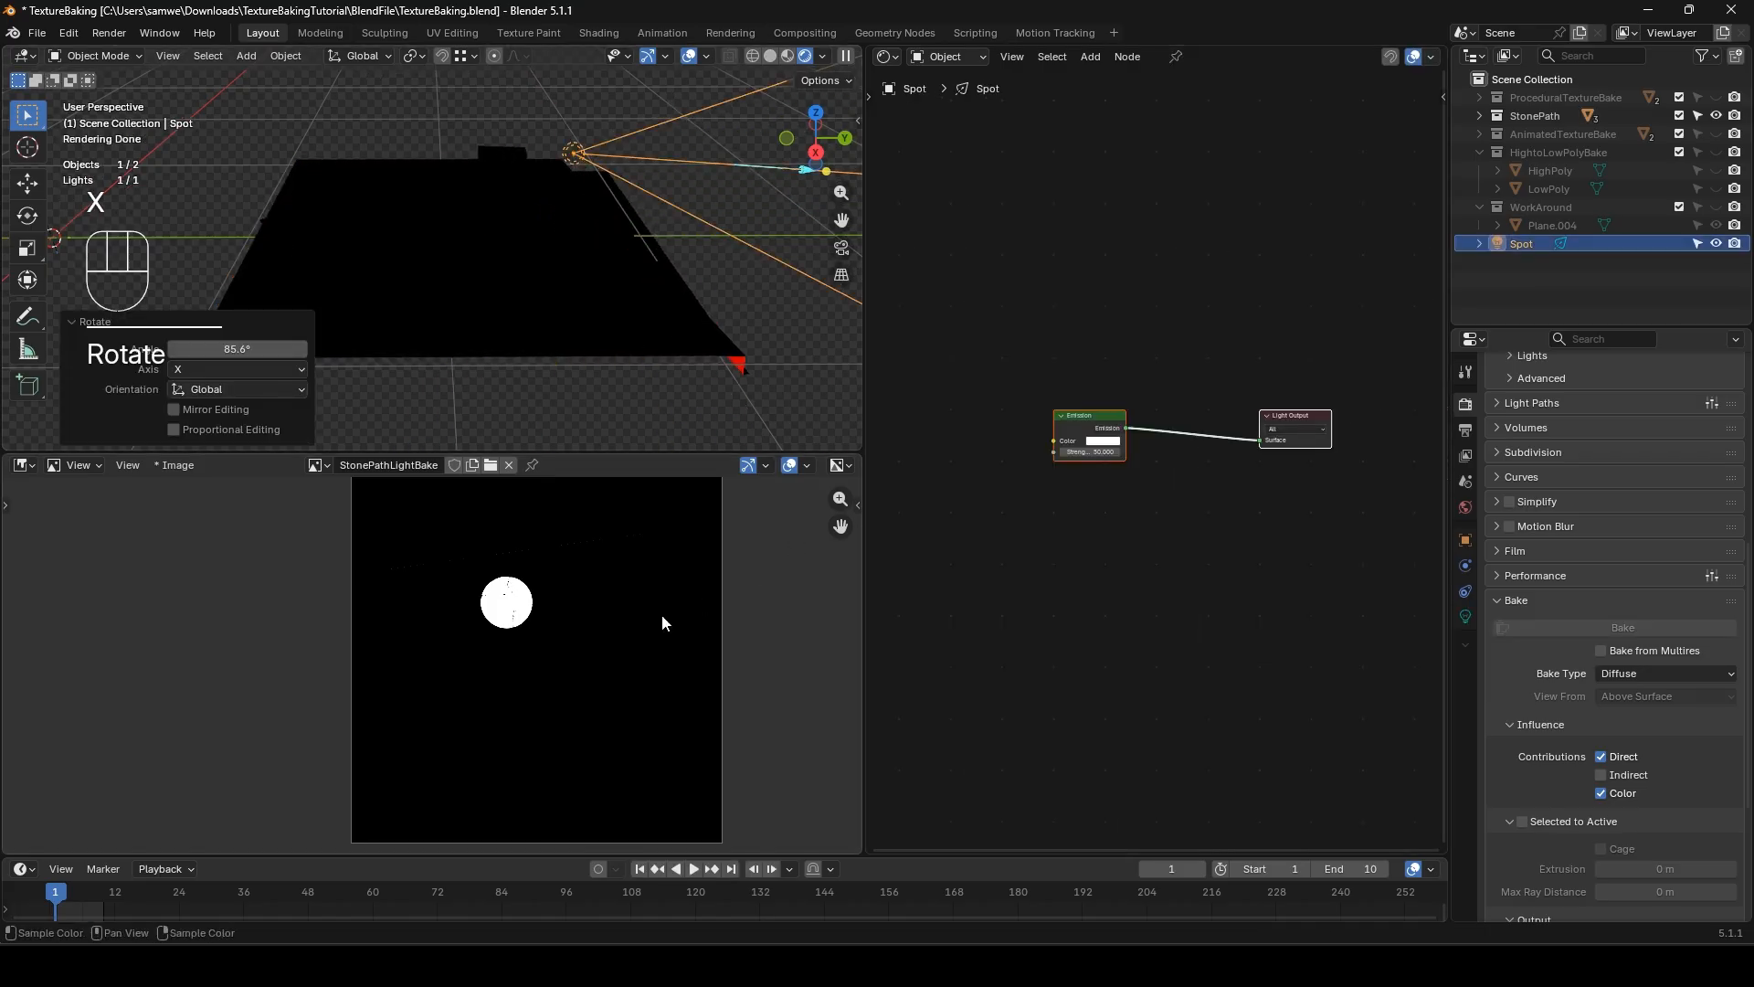
{"action": "left_click", "coordinate": [638, 366]}
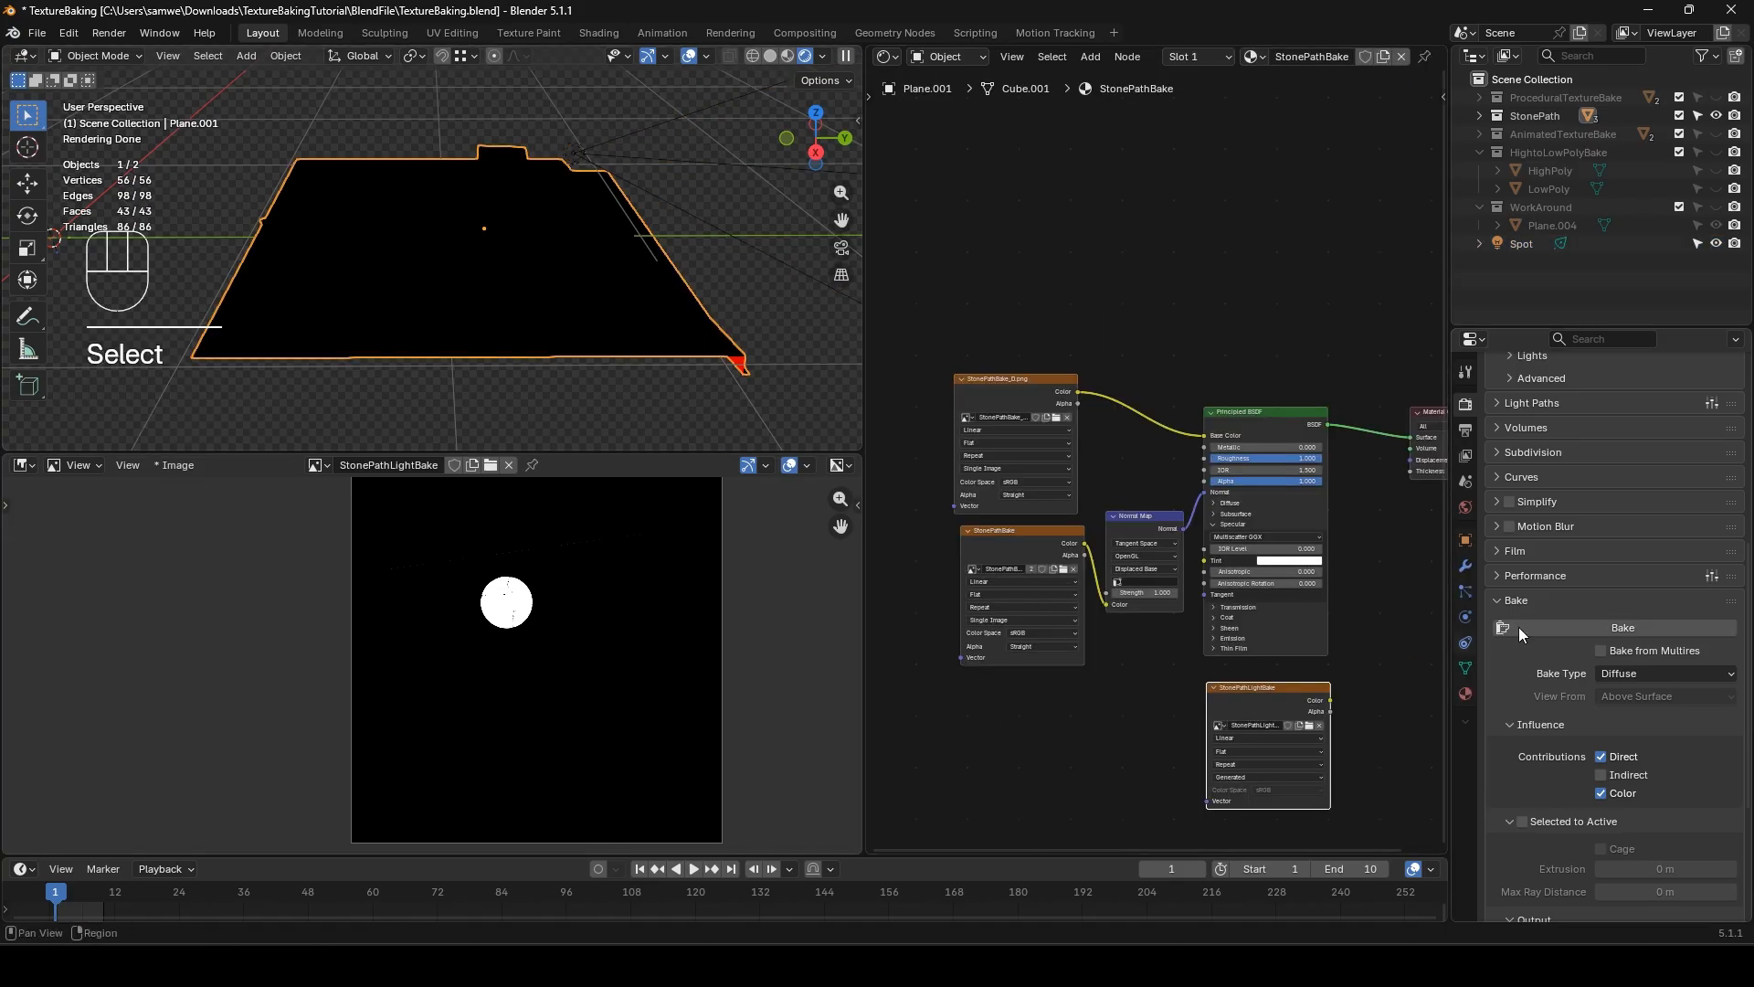
{"action": "left_click", "coordinate": [1603, 623]}
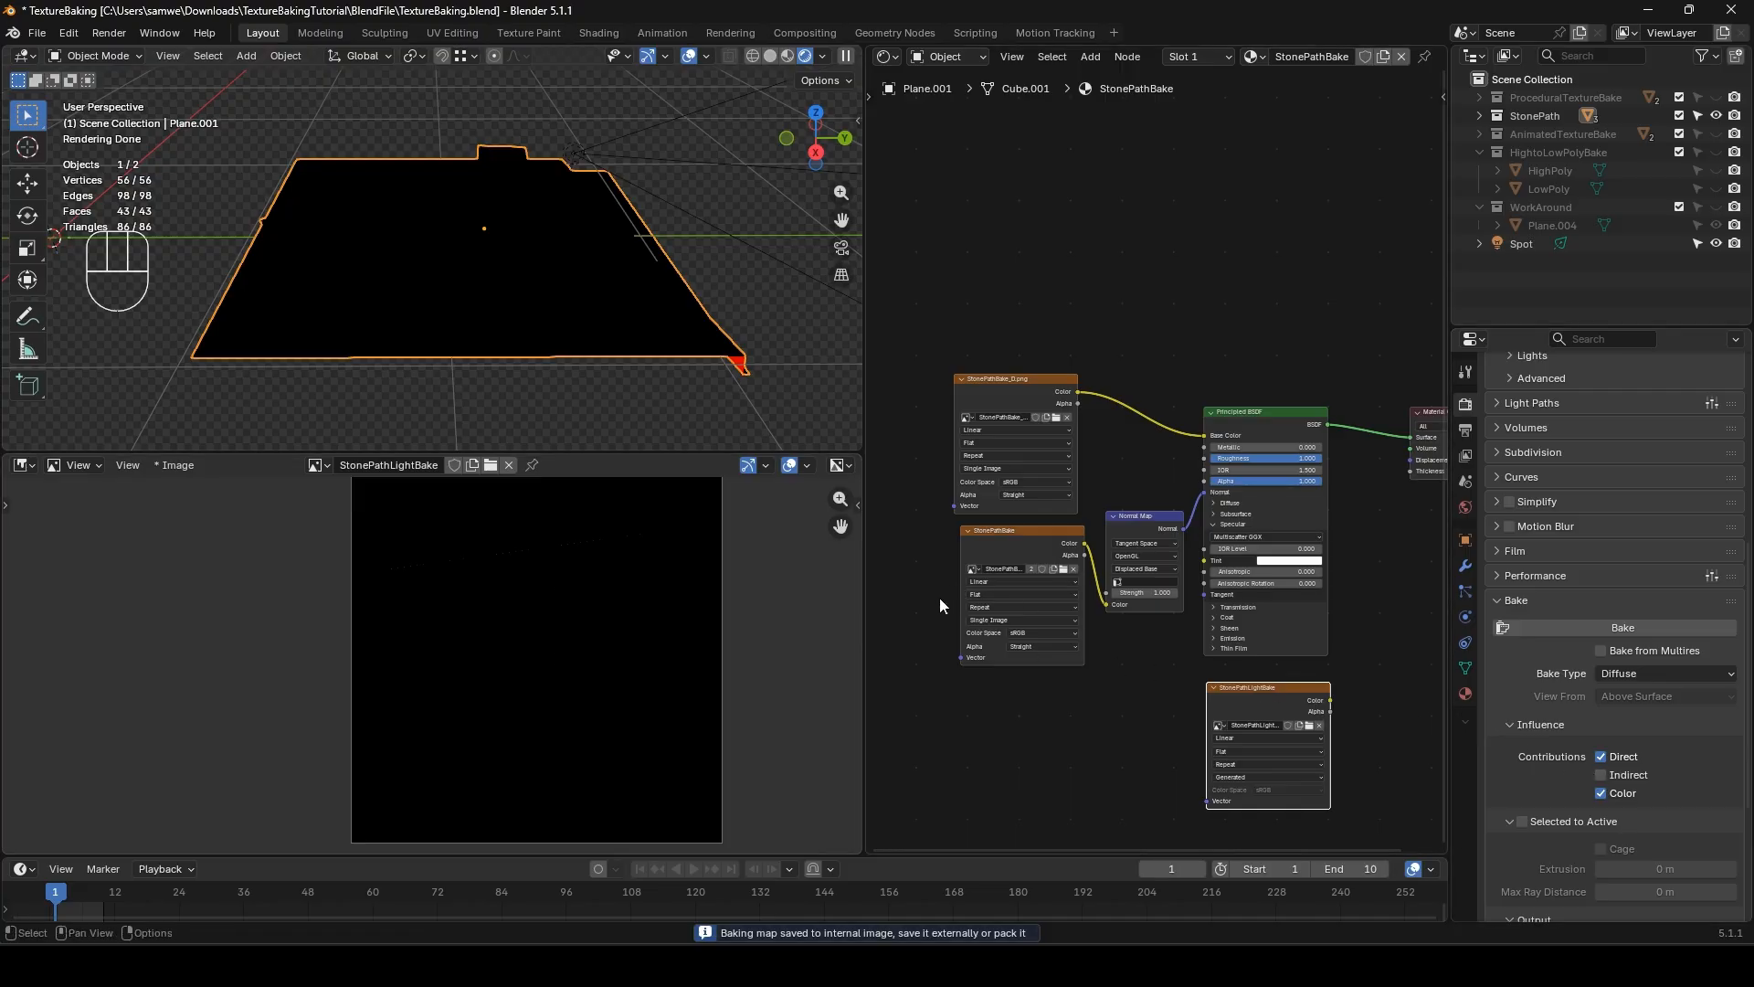
- Add a mesh plane and move it about 3.24 m along Y to the far end of the stone path
{"action": "left_click", "coordinate": [775, 373]}
{"action": "scroll", "coordinate": [774, 373], "scroll_direction": "down", "scroll_amount": 3}
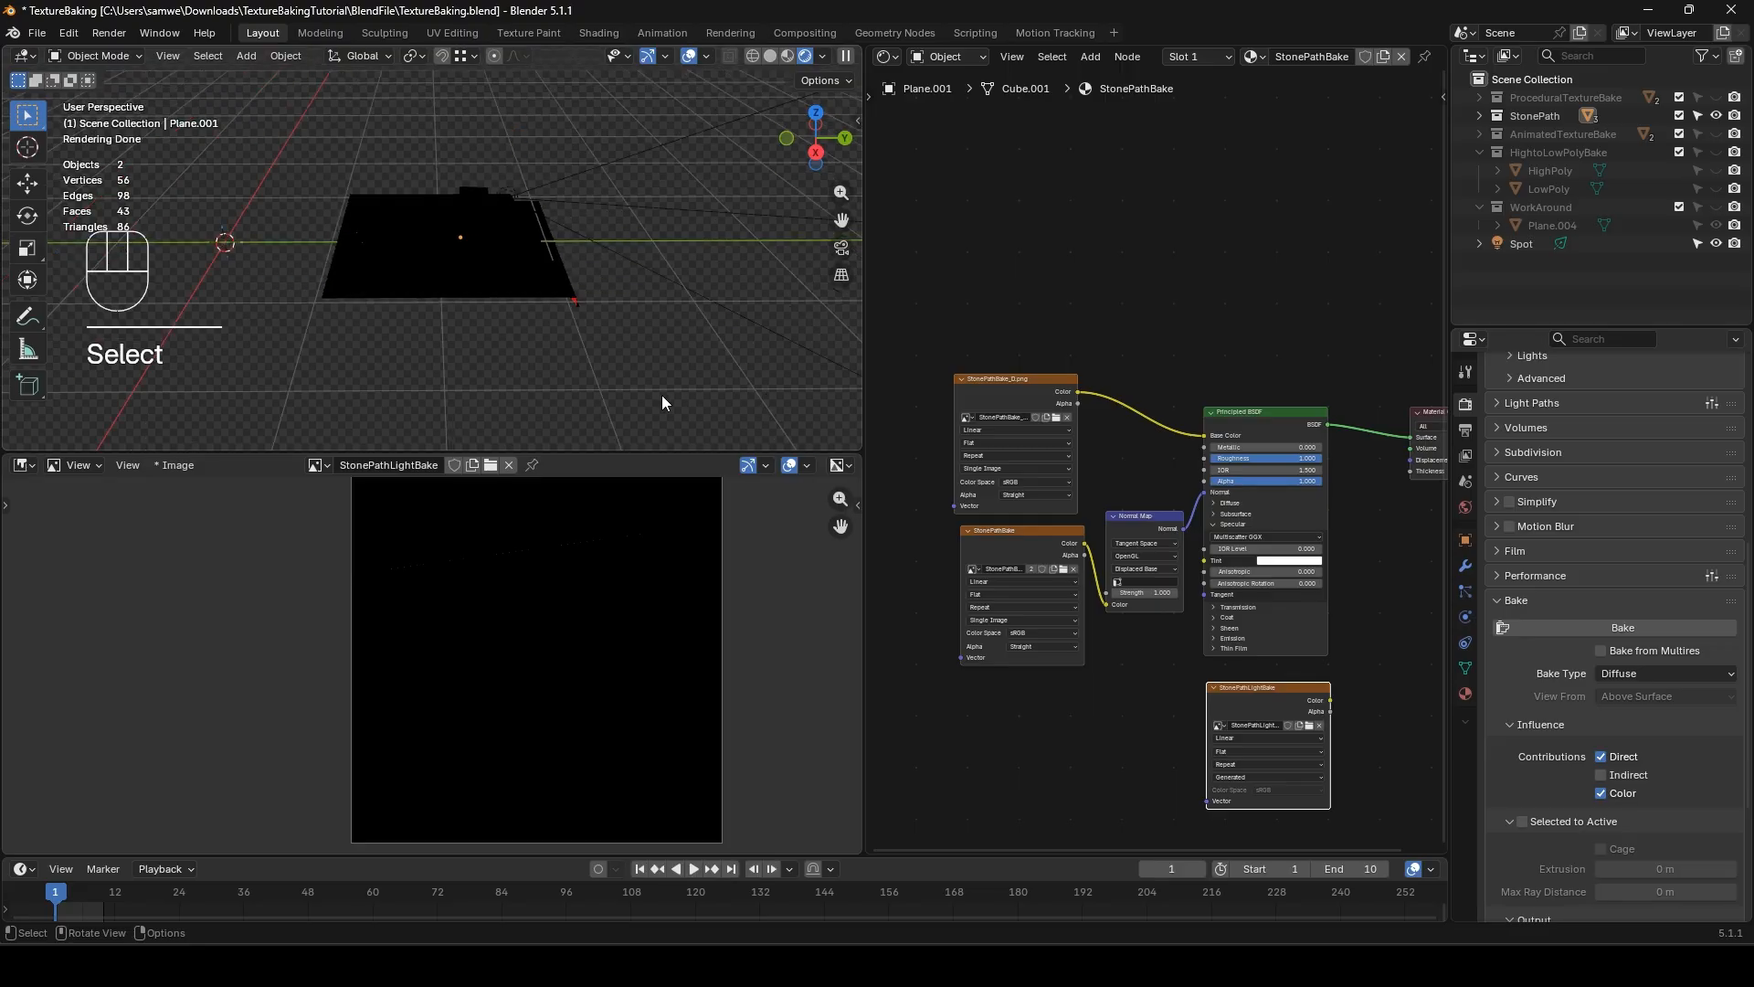
{"action": "key", "text": "shift+a"}
{"action": "mouse_move", "coordinate": [603, 159]}
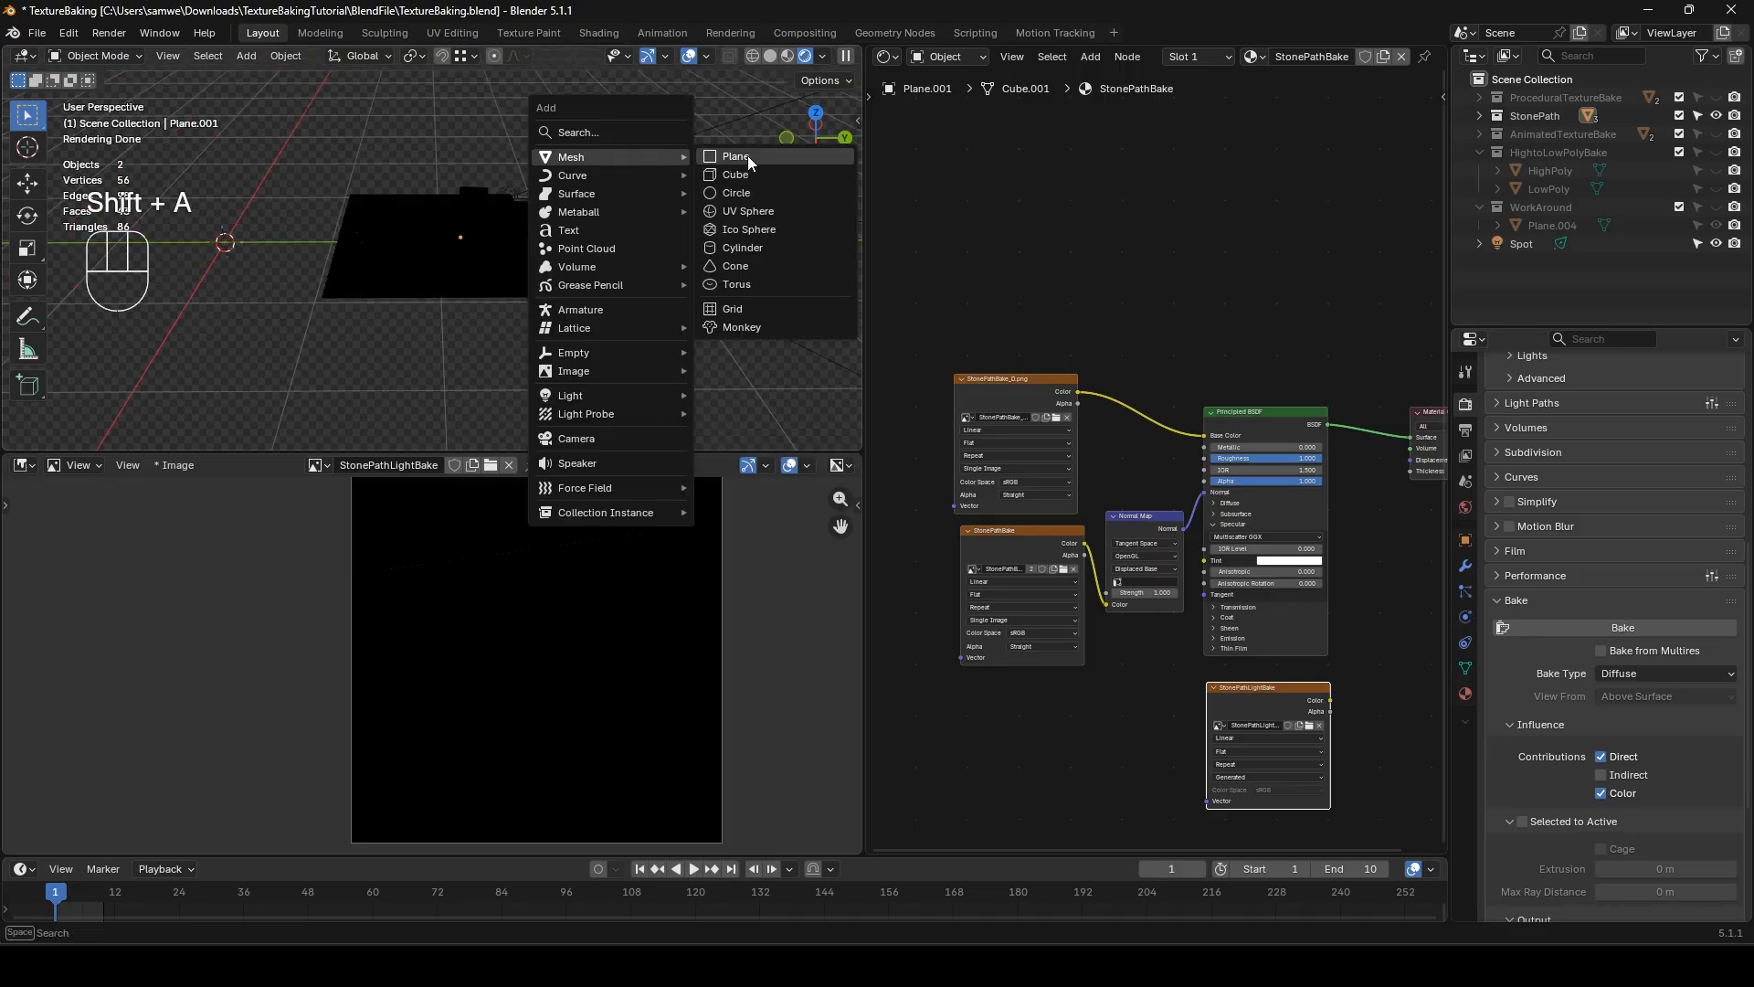
{"action": "left_click", "coordinate": [747, 157]}
{"action": "key", "text": "g"}
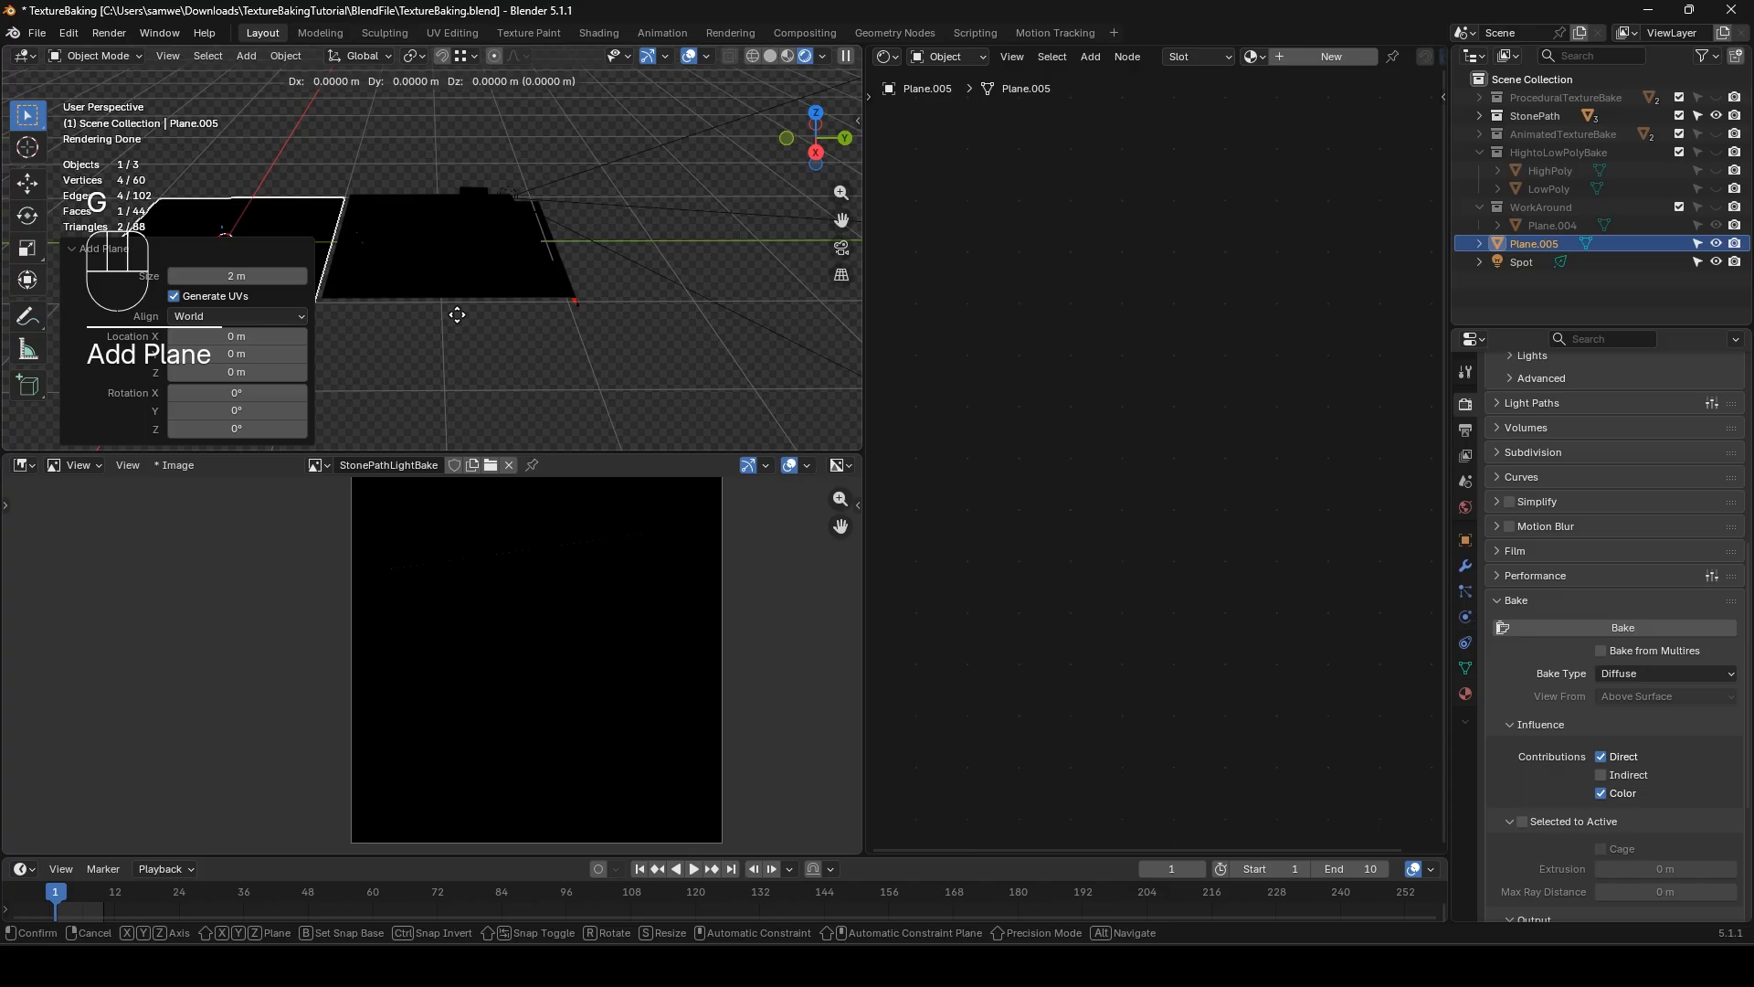
{"action": "key", "text": "y"}
{"action": "left_click", "coordinate": [804, 298]}
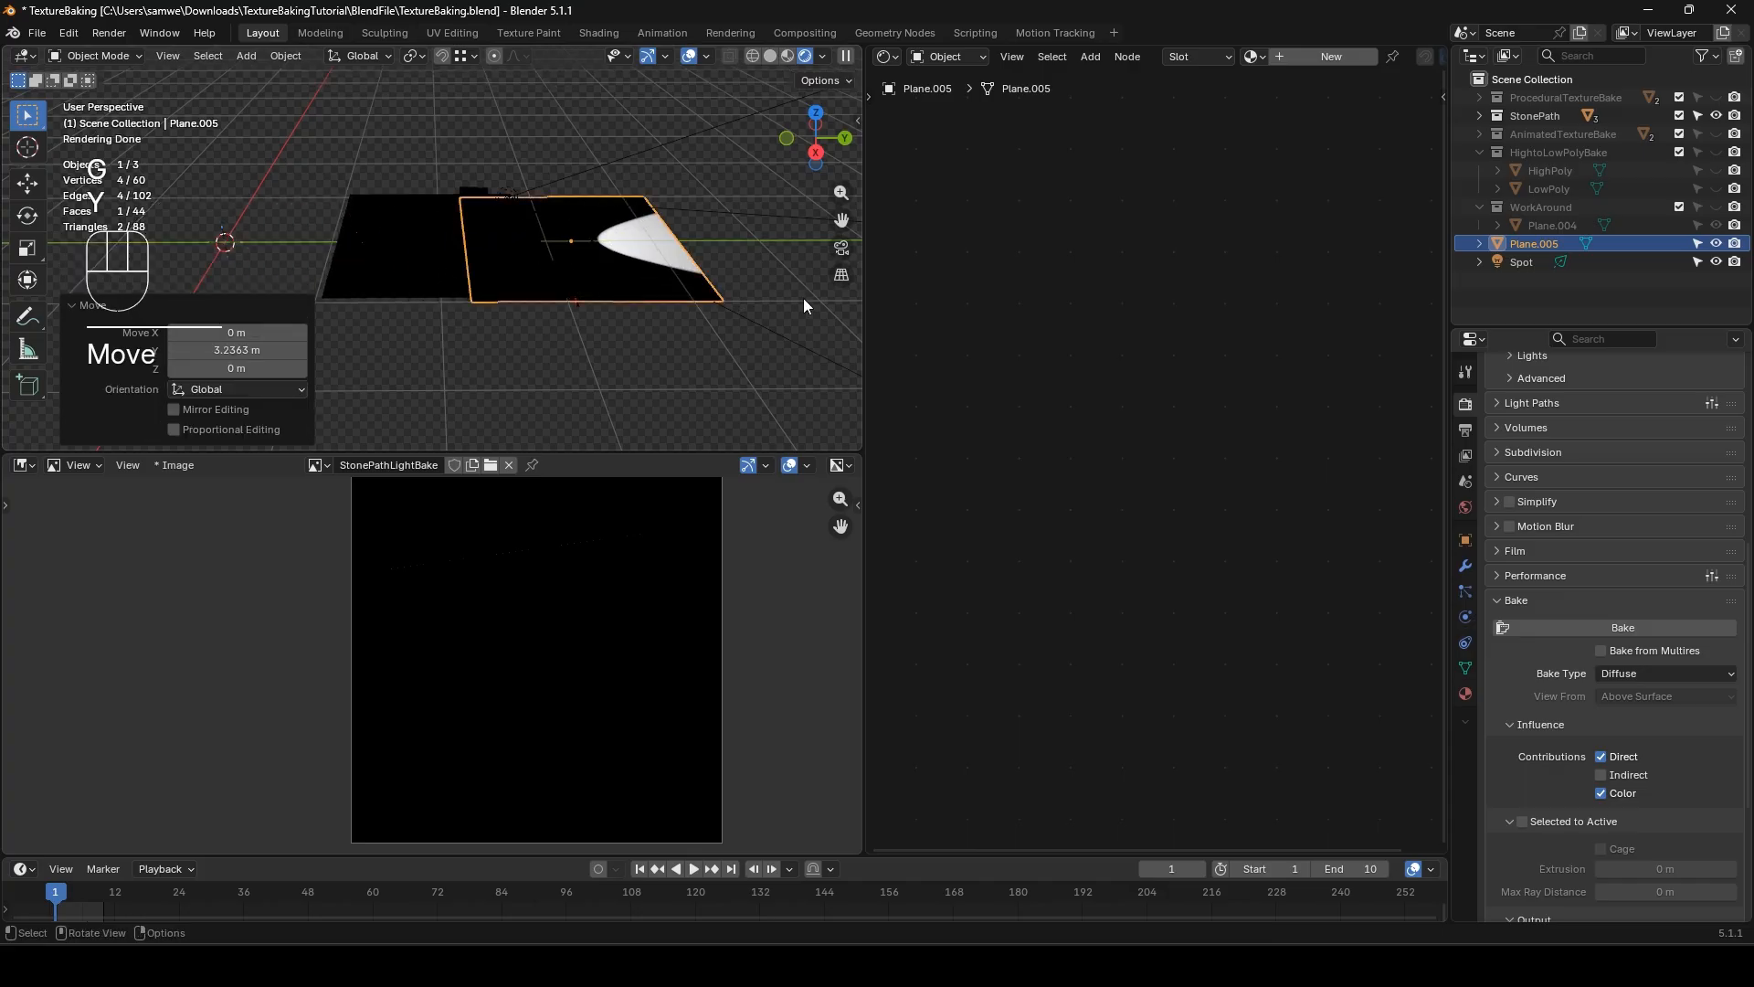
- Rotate the new plane 90° around X so it stands upright in the Spot light's beam
{"action": "key", "text": "r"}
{"action": "key", "text": "x"}
{"action": "key", "text": "KP_9"}
{"action": "key", "text": "KP_0"}
{"action": "key", "text": "Return"}
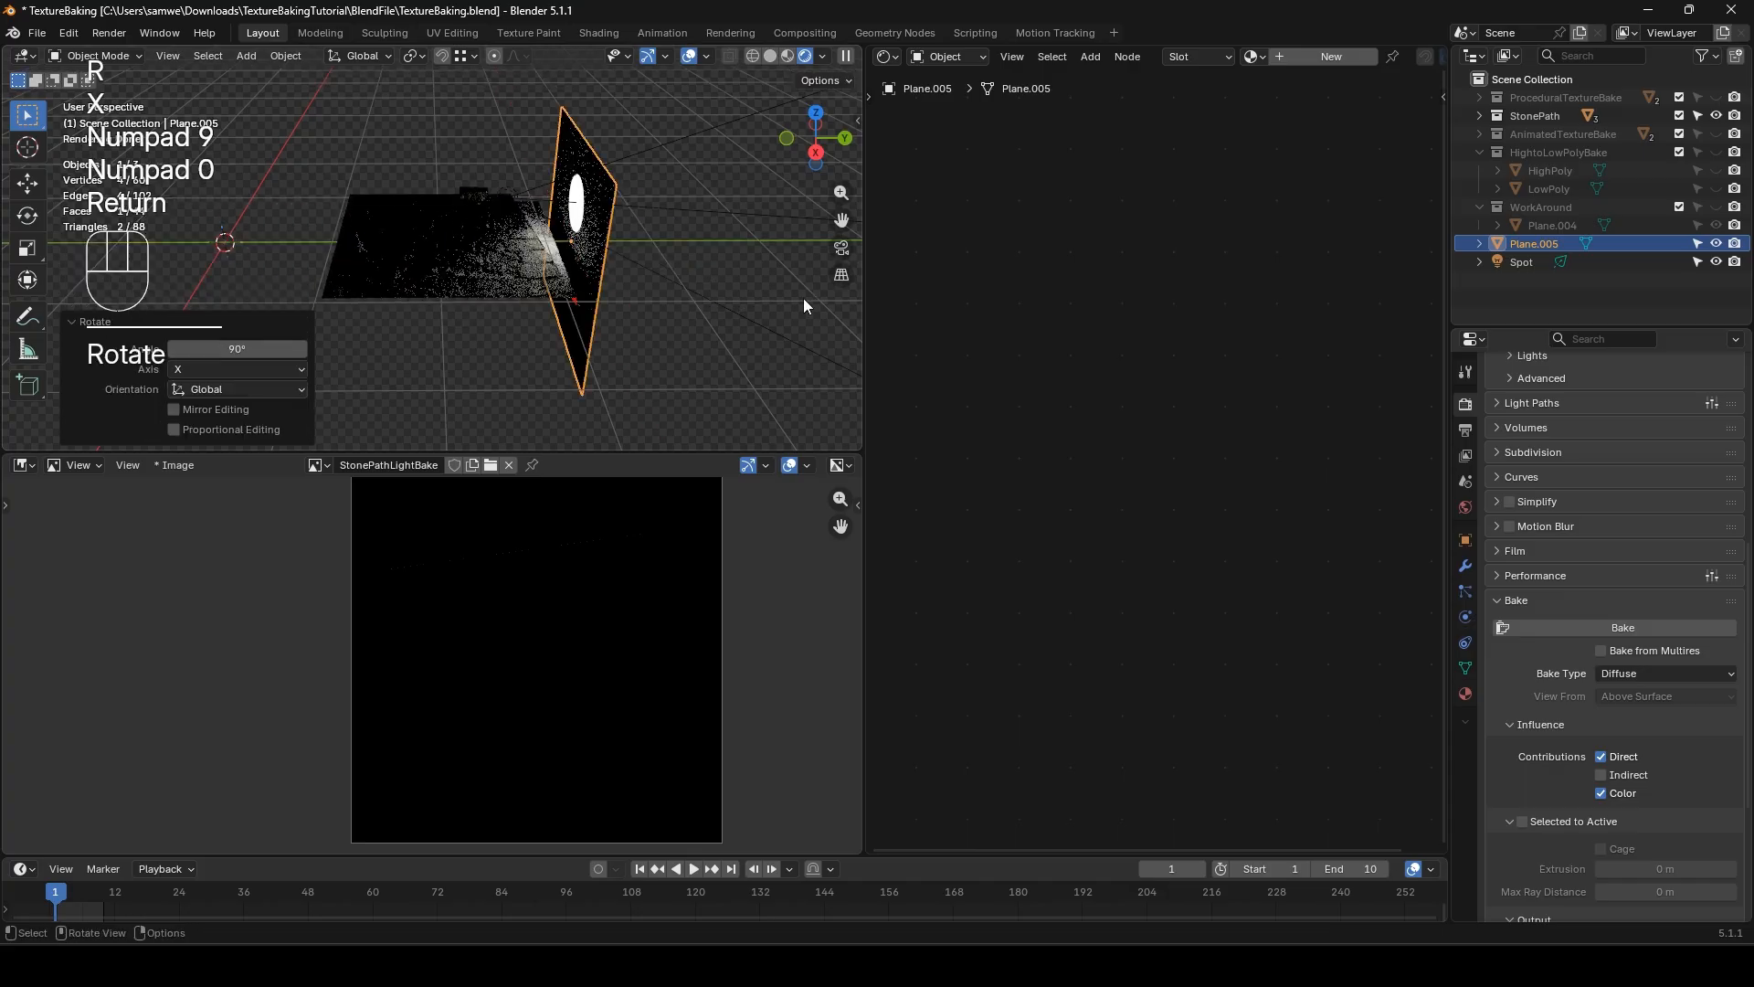
- Rebake the stone path's Diffuse with Indirect and Color contributing and Direct turned off
{"action": "scroll", "coordinate": [623, 237], "scroll_direction": "up", "scroll_amount": 3}
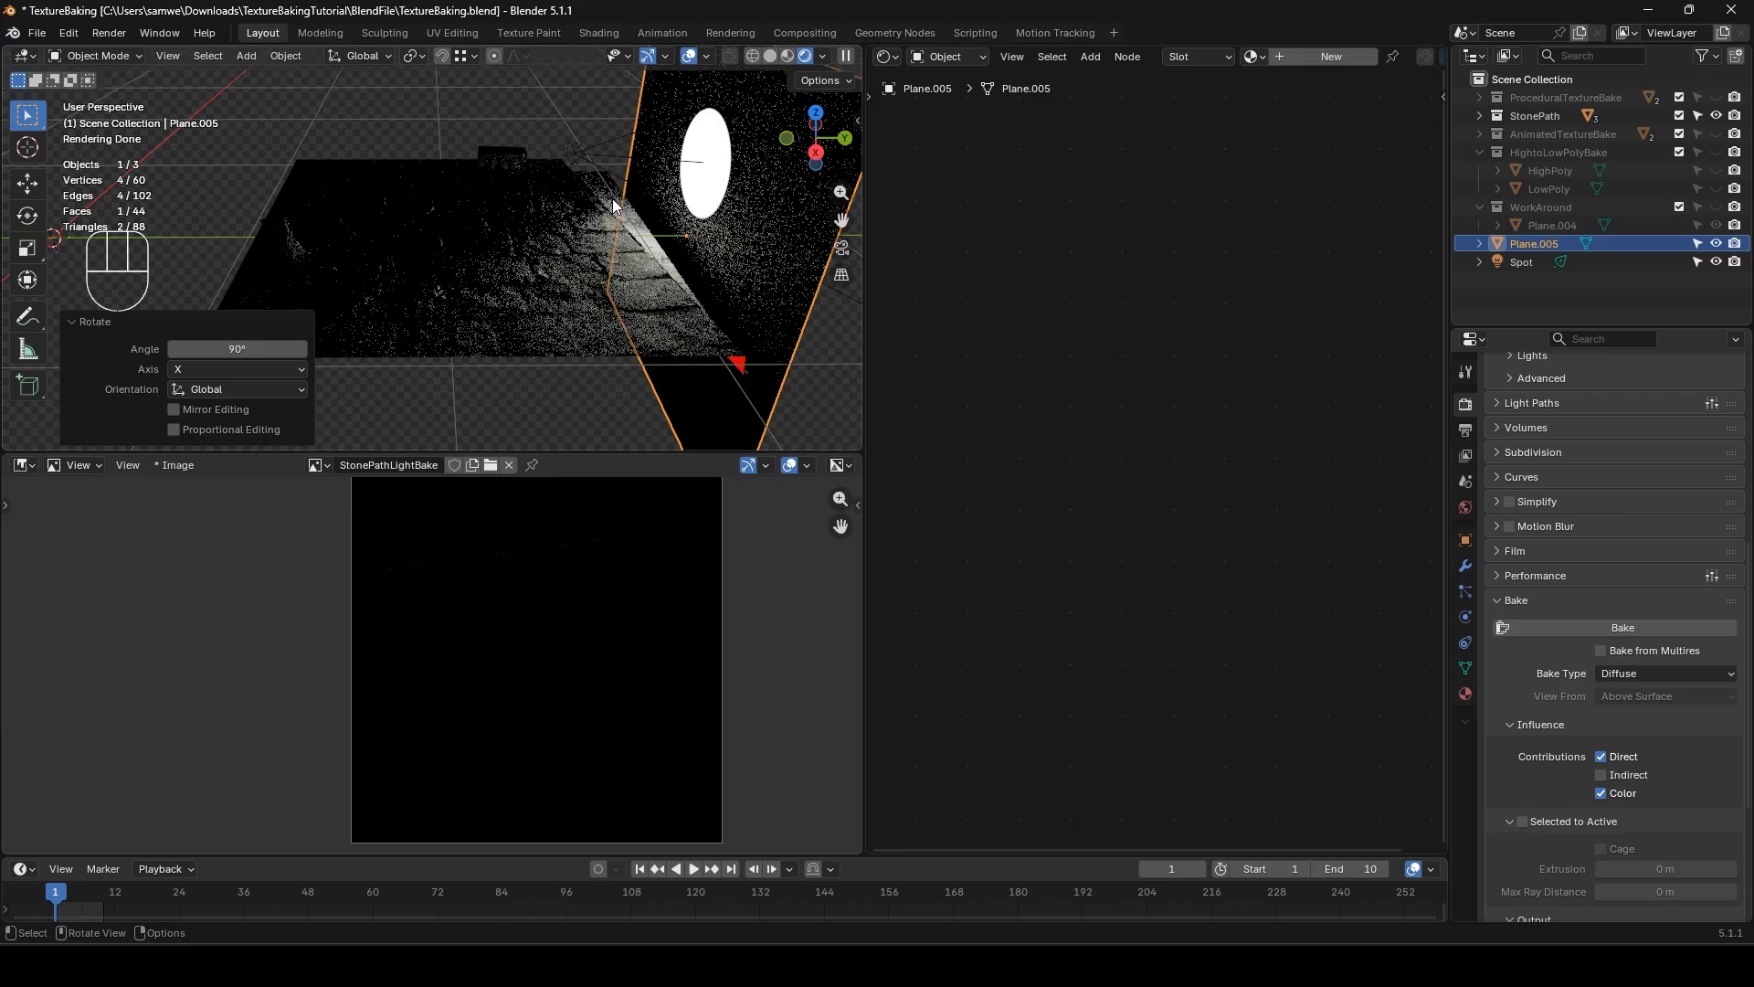
{"action": "left_click", "coordinate": [511, 327]}
{"action": "left_click", "coordinate": [1600, 775]}
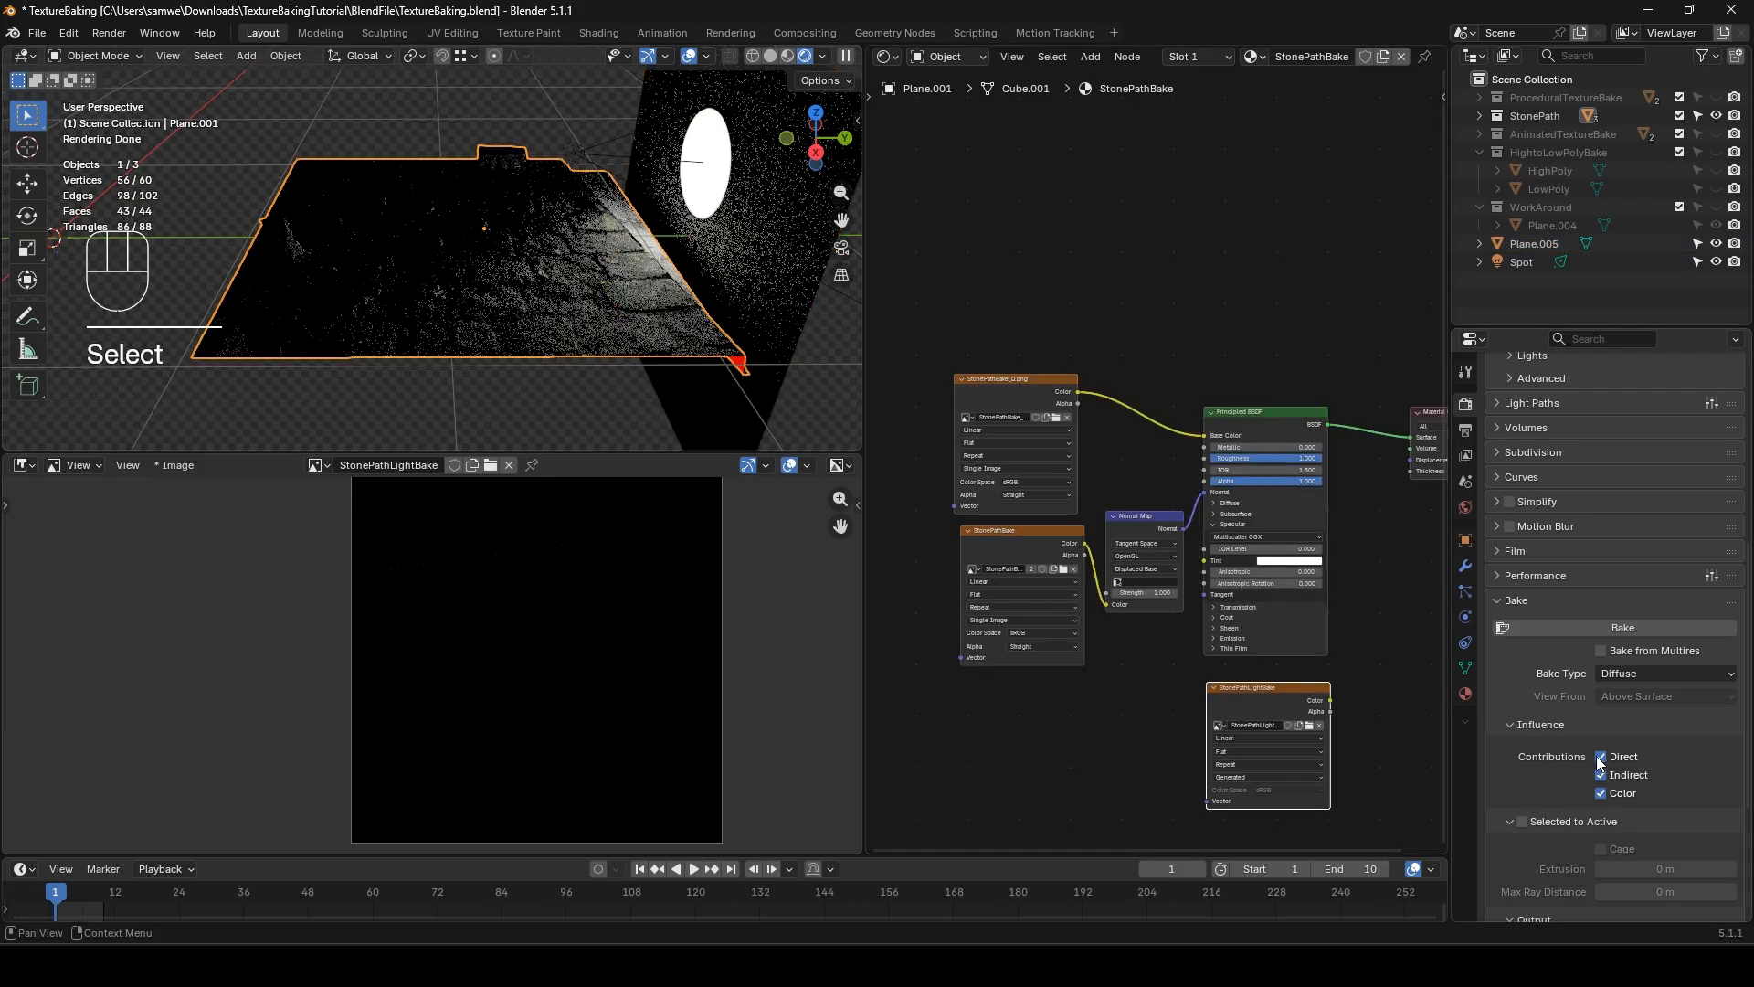
{"action": "left_click", "coordinate": [1601, 757]}
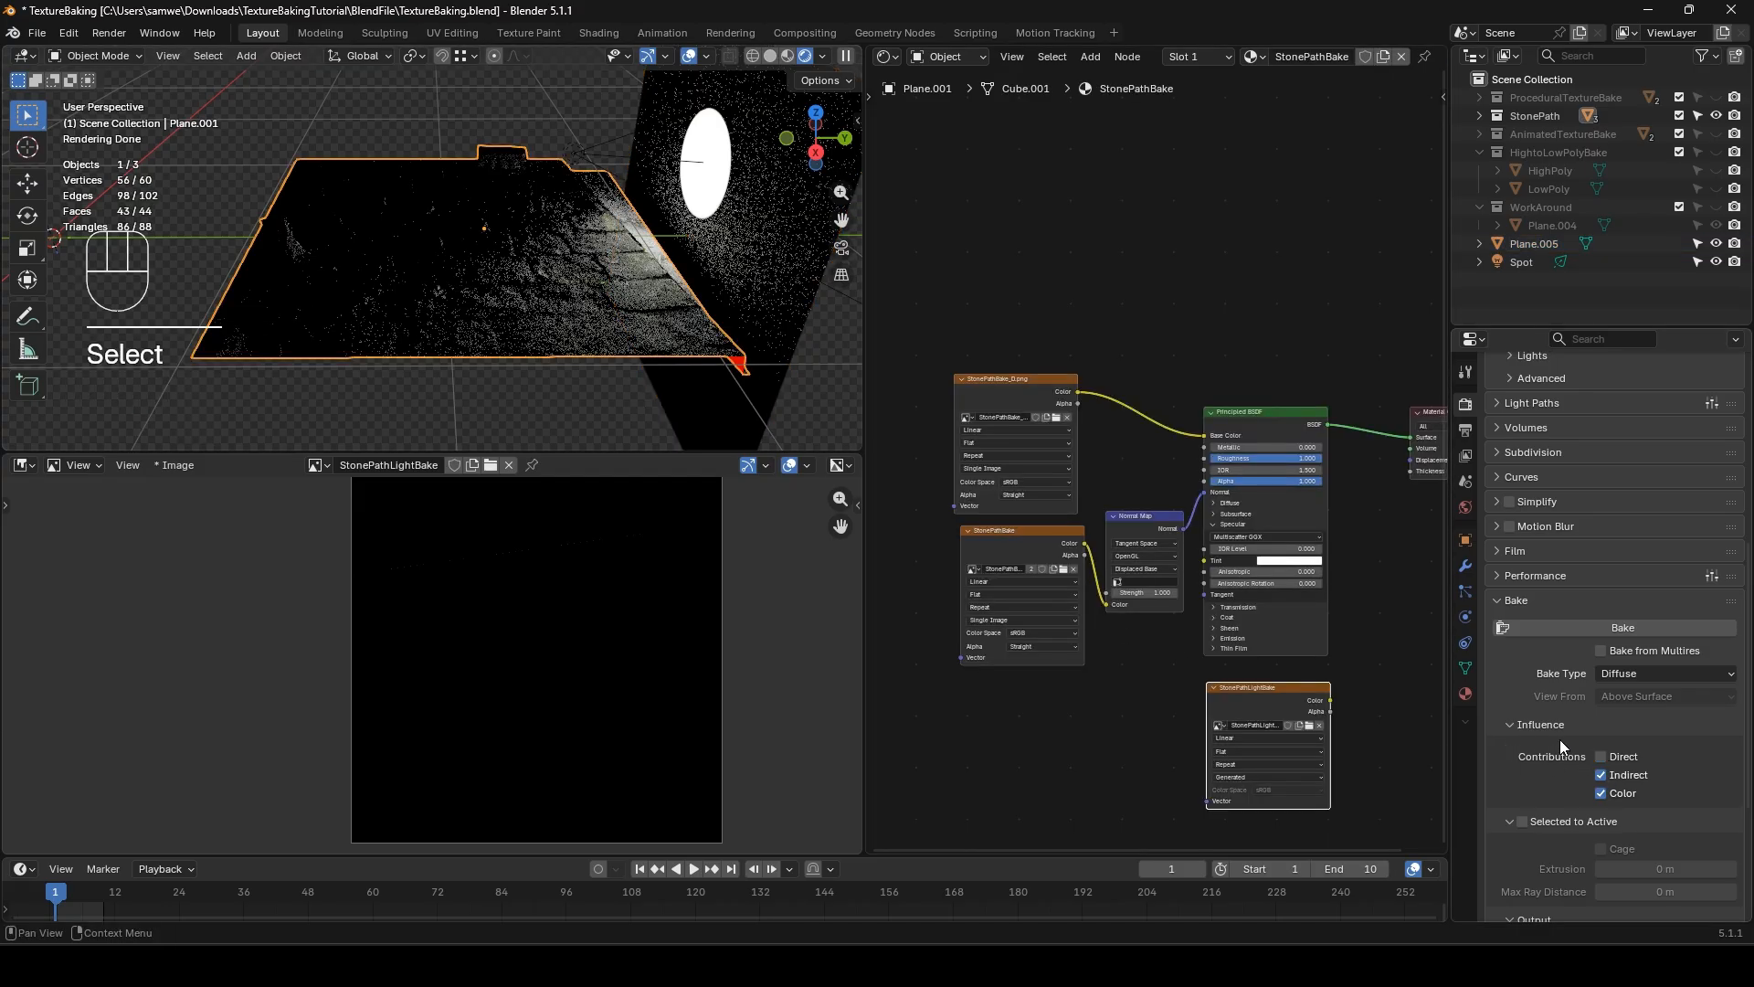
{"action": "left_click", "coordinate": [1591, 630]}
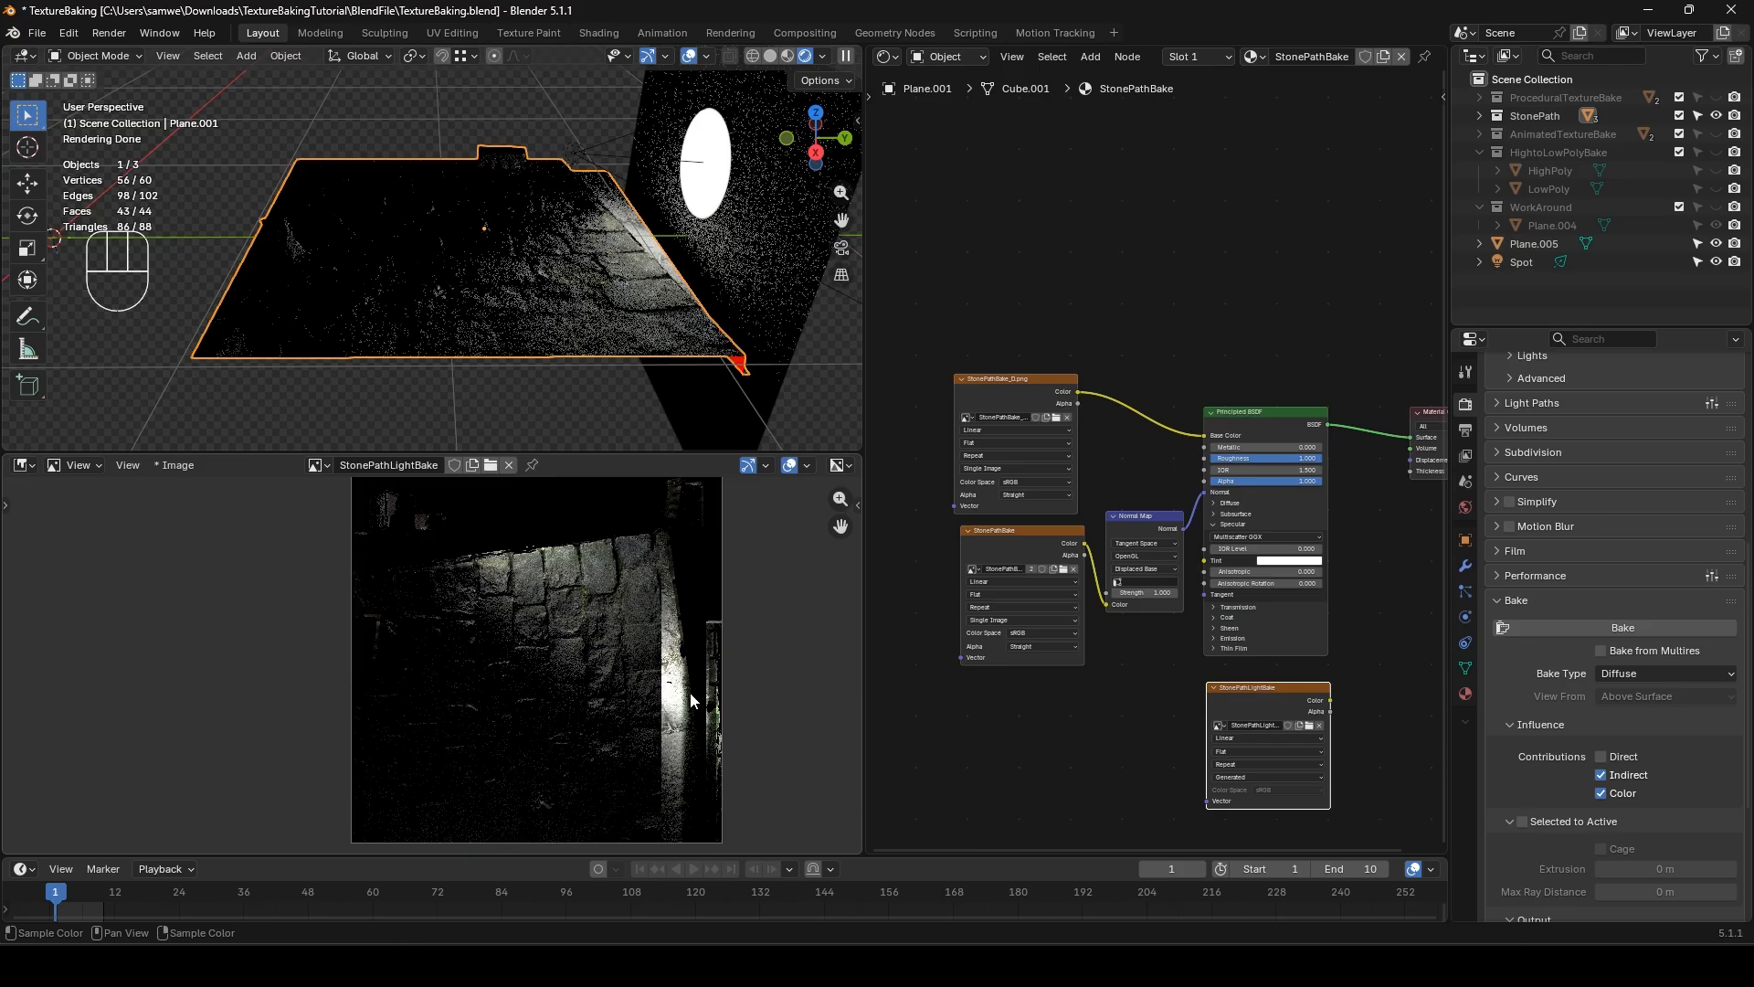
- Give the upright plane a new material with Metallic 1, Roughness 0 and Specular IOR Level 1
{"action": "left_click", "coordinate": [754, 272]}
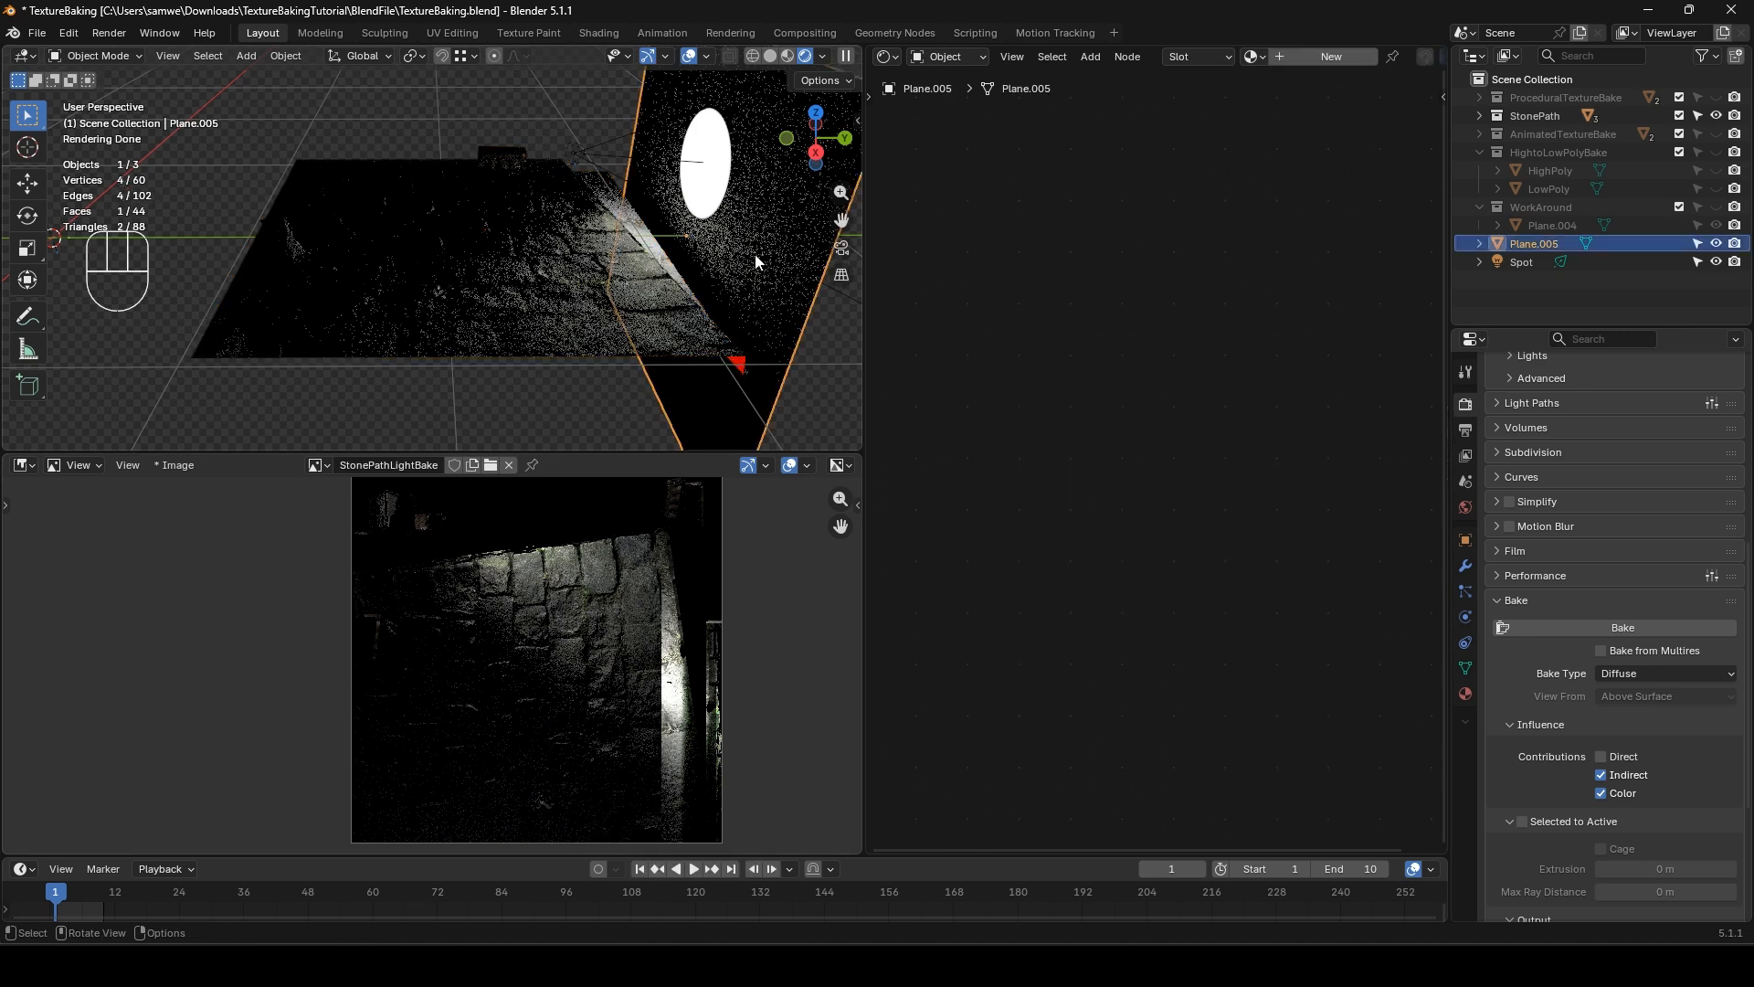
{"action": "left_click", "coordinate": [1304, 60]}
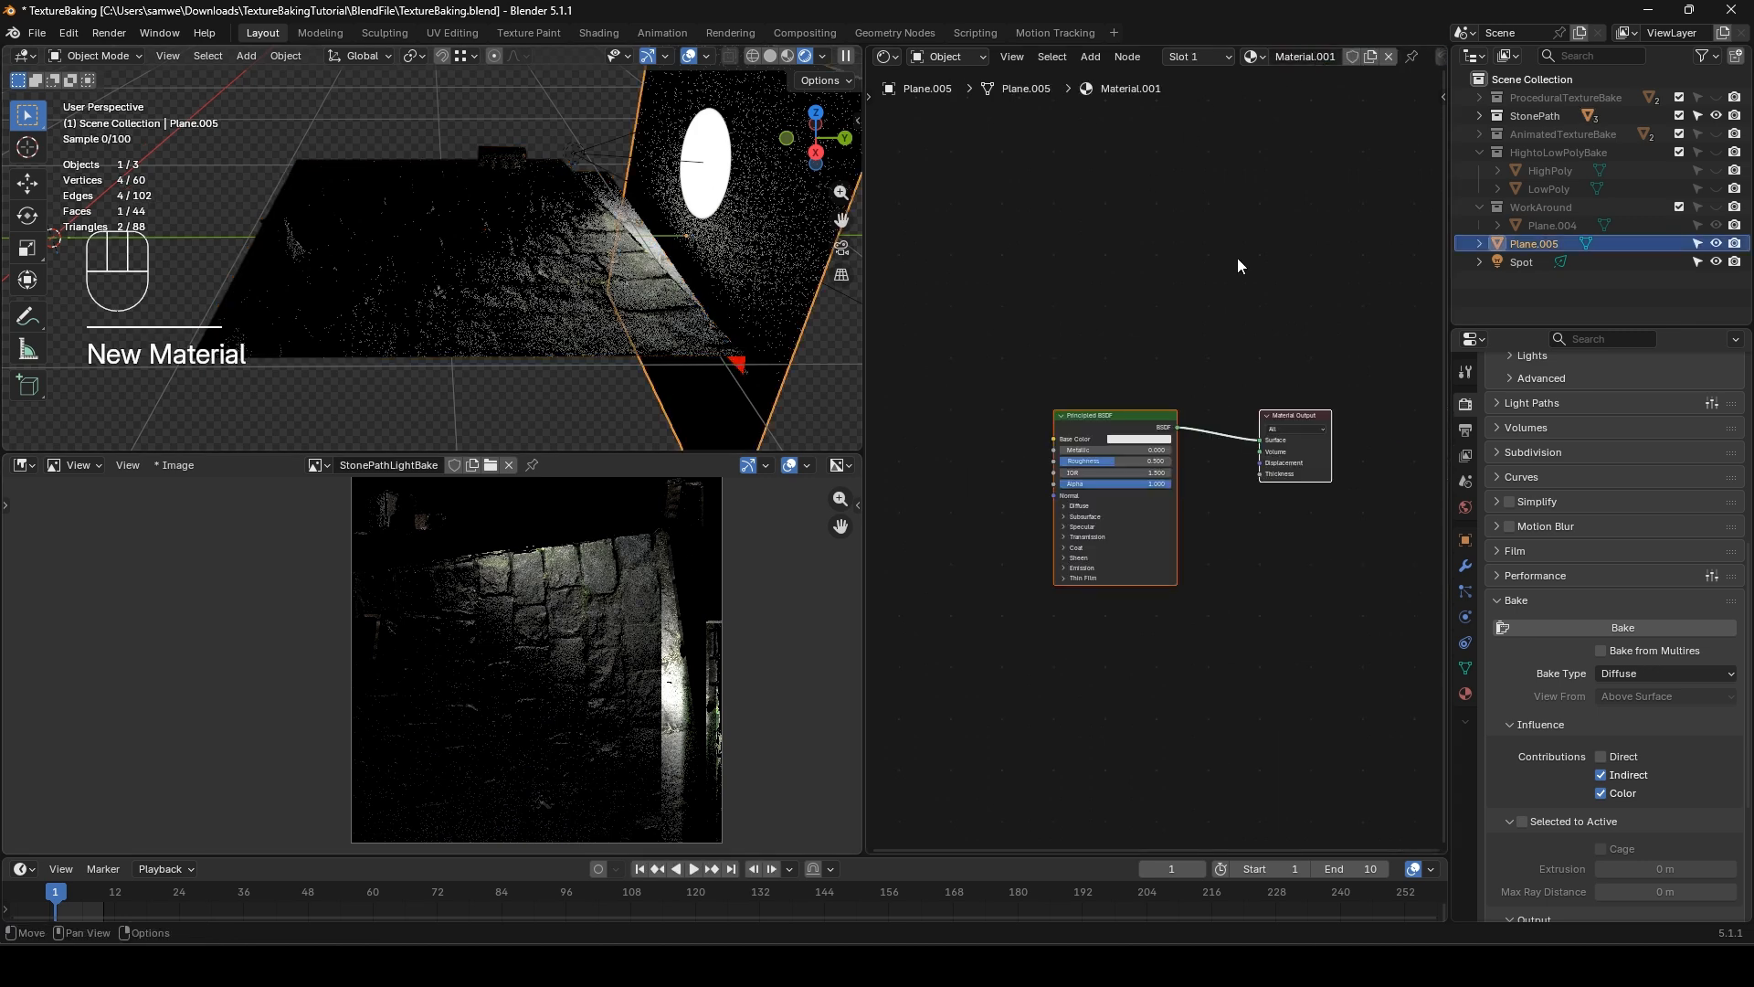
{"action": "mouse_move", "coordinate": [1119, 460]}
{"action": "left_mouse_down"}
{"action": "mouse_move", "coordinate": [1138, 466]}
{"action": "mouse_move", "coordinate": [1092, 466]}
{"action": "left_mouse_up"}
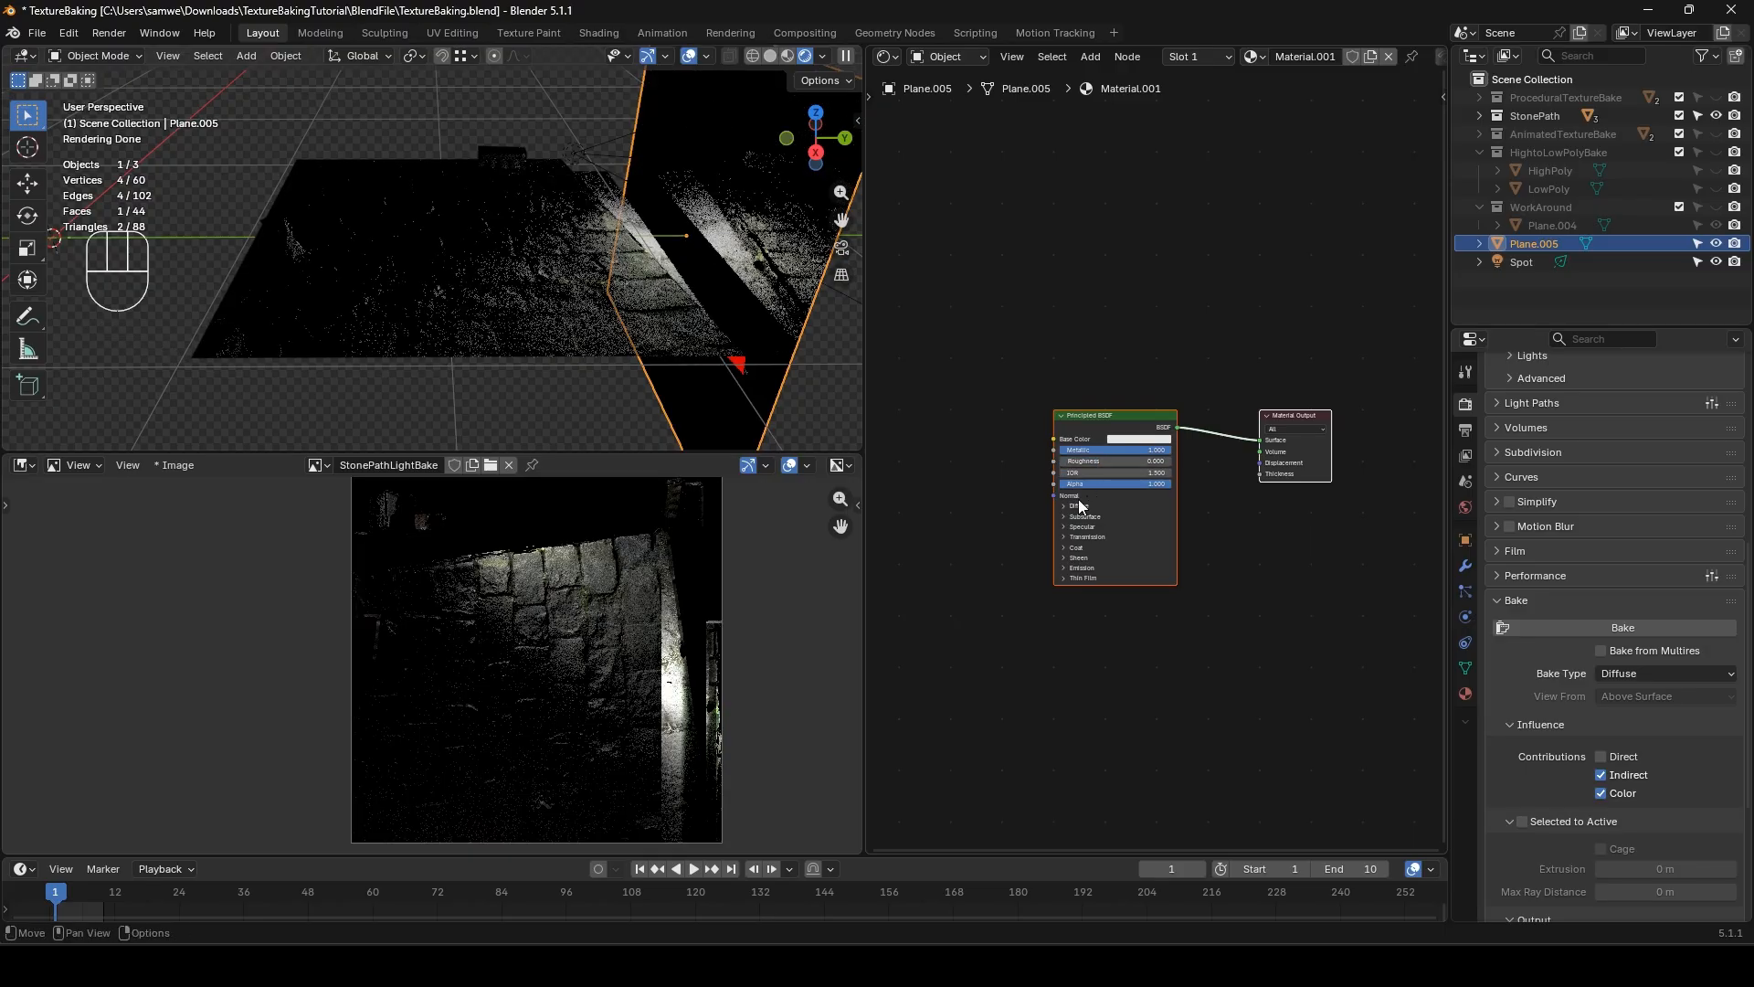
{"action": "left_click", "coordinate": [1081, 527]}
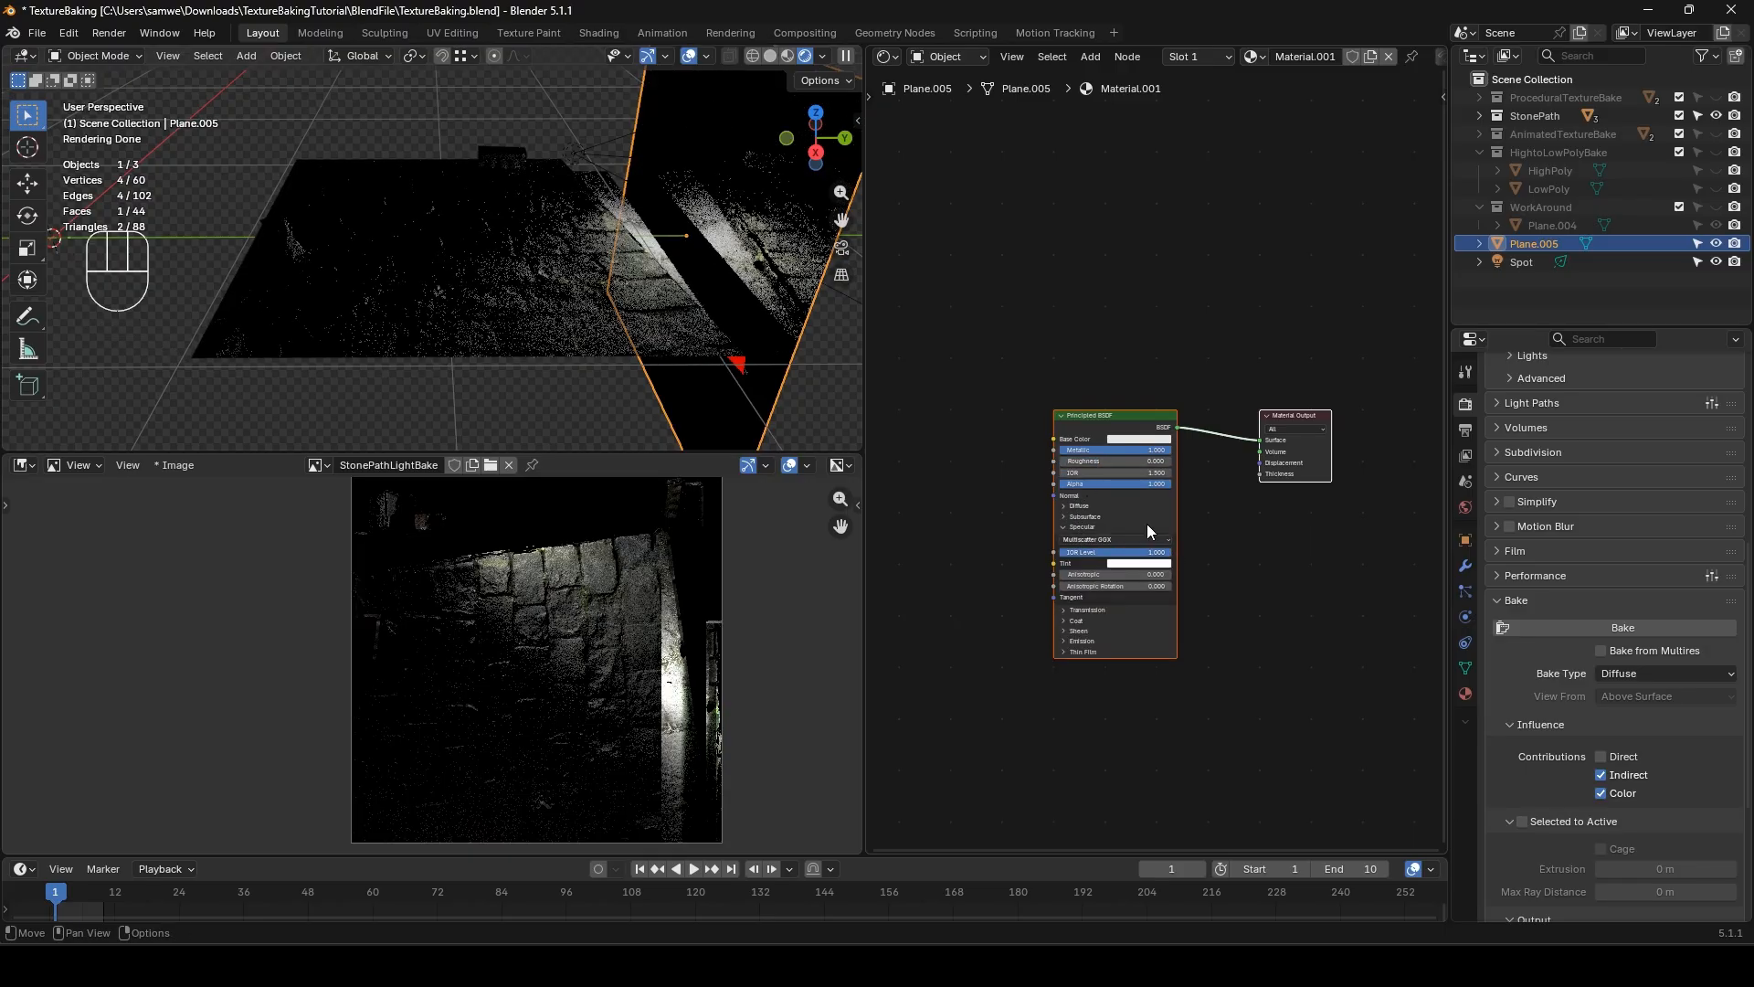
- Move the upright mirror plane along Y a little closer to the stone path
{"action": "left_click", "coordinate": [589, 321]}
{"action": "left_click", "coordinate": [772, 402]}
{"action": "middle_click_drag", "start_coordinate": [772, 402], "coordinate": [679, 424]}
{"action": "key", "text": "g"}
{"action": "key", "text": "y"}
{"action": "left_click", "coordinate": [679, 425], "text": "ctrl"}
- Select the stone path and rebake its Diffuse from the mirror plane's reflected light with Indirect and Color contributing
{"action": "left_click", "coordinate": [479, 326]}
{"action": "middle_click_drag", "start_coordinate": [501, 333], "coordinate": [554, 338]}
{"action": "left_click", "coordinate": [1576, 628]}
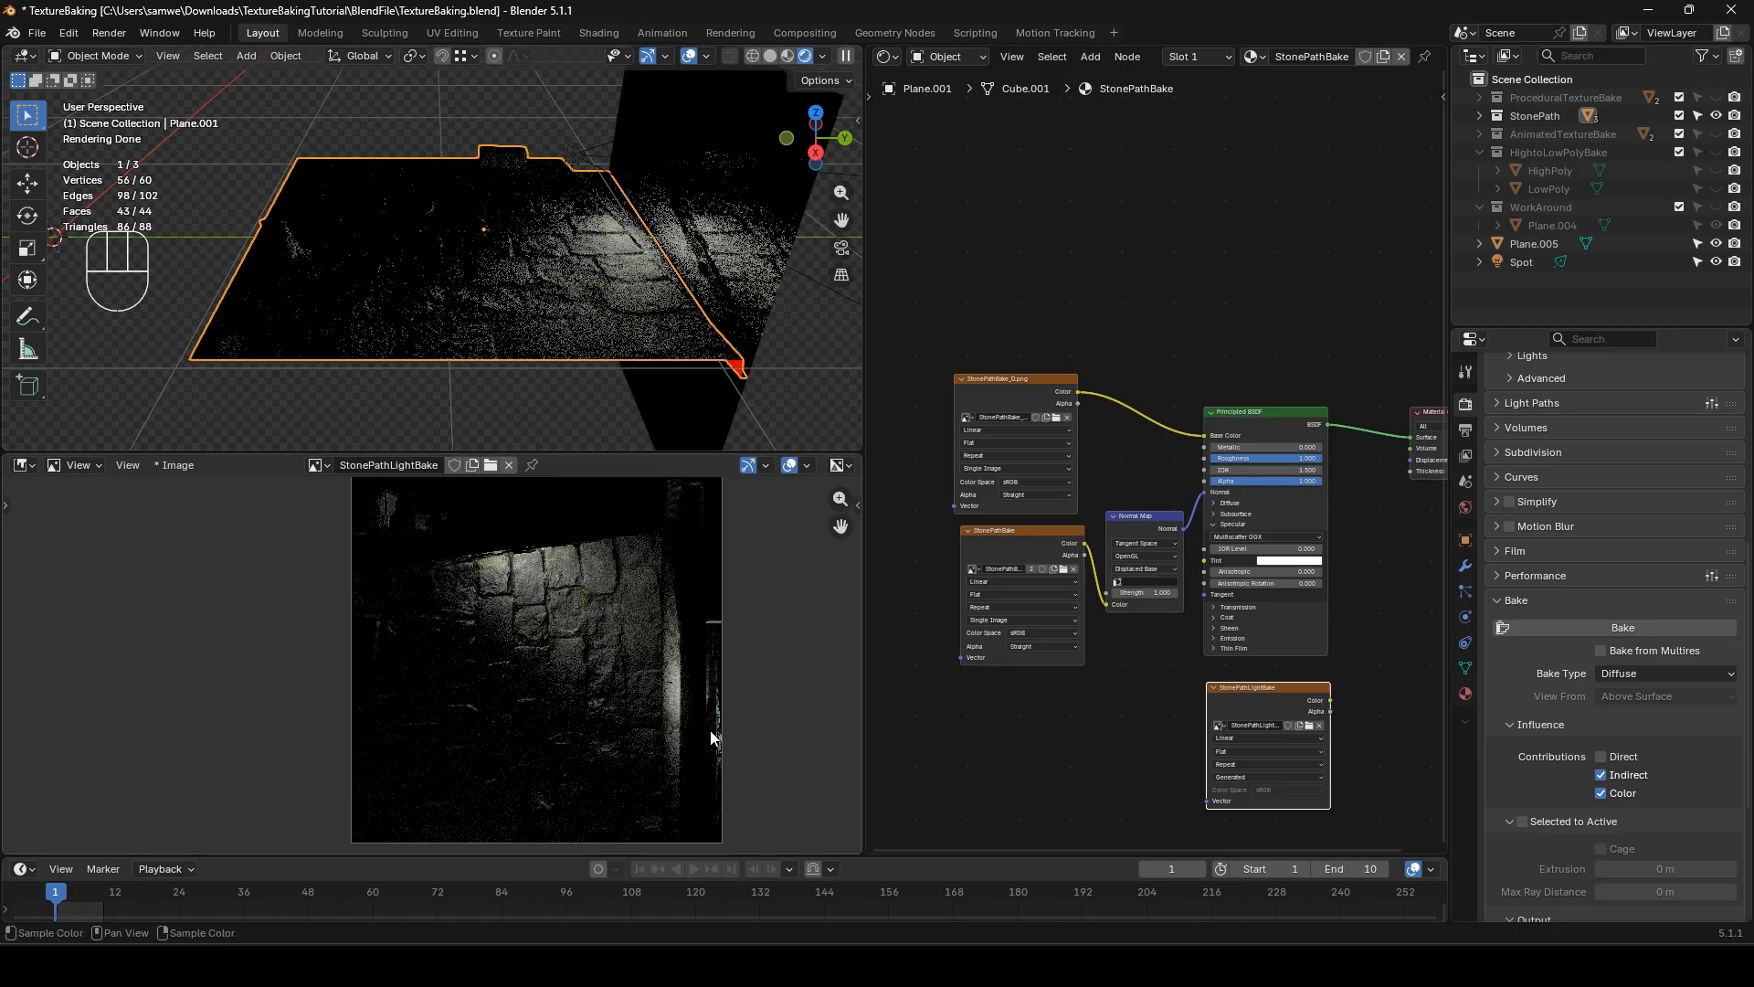
- Hide the mirror plane in the viewport only and bake the stone path's indirect Diffuse again
{"action": "left_click", "coordinate": [733, 286]}
{"action": "left_click", "coordinate": [1716, 243]}
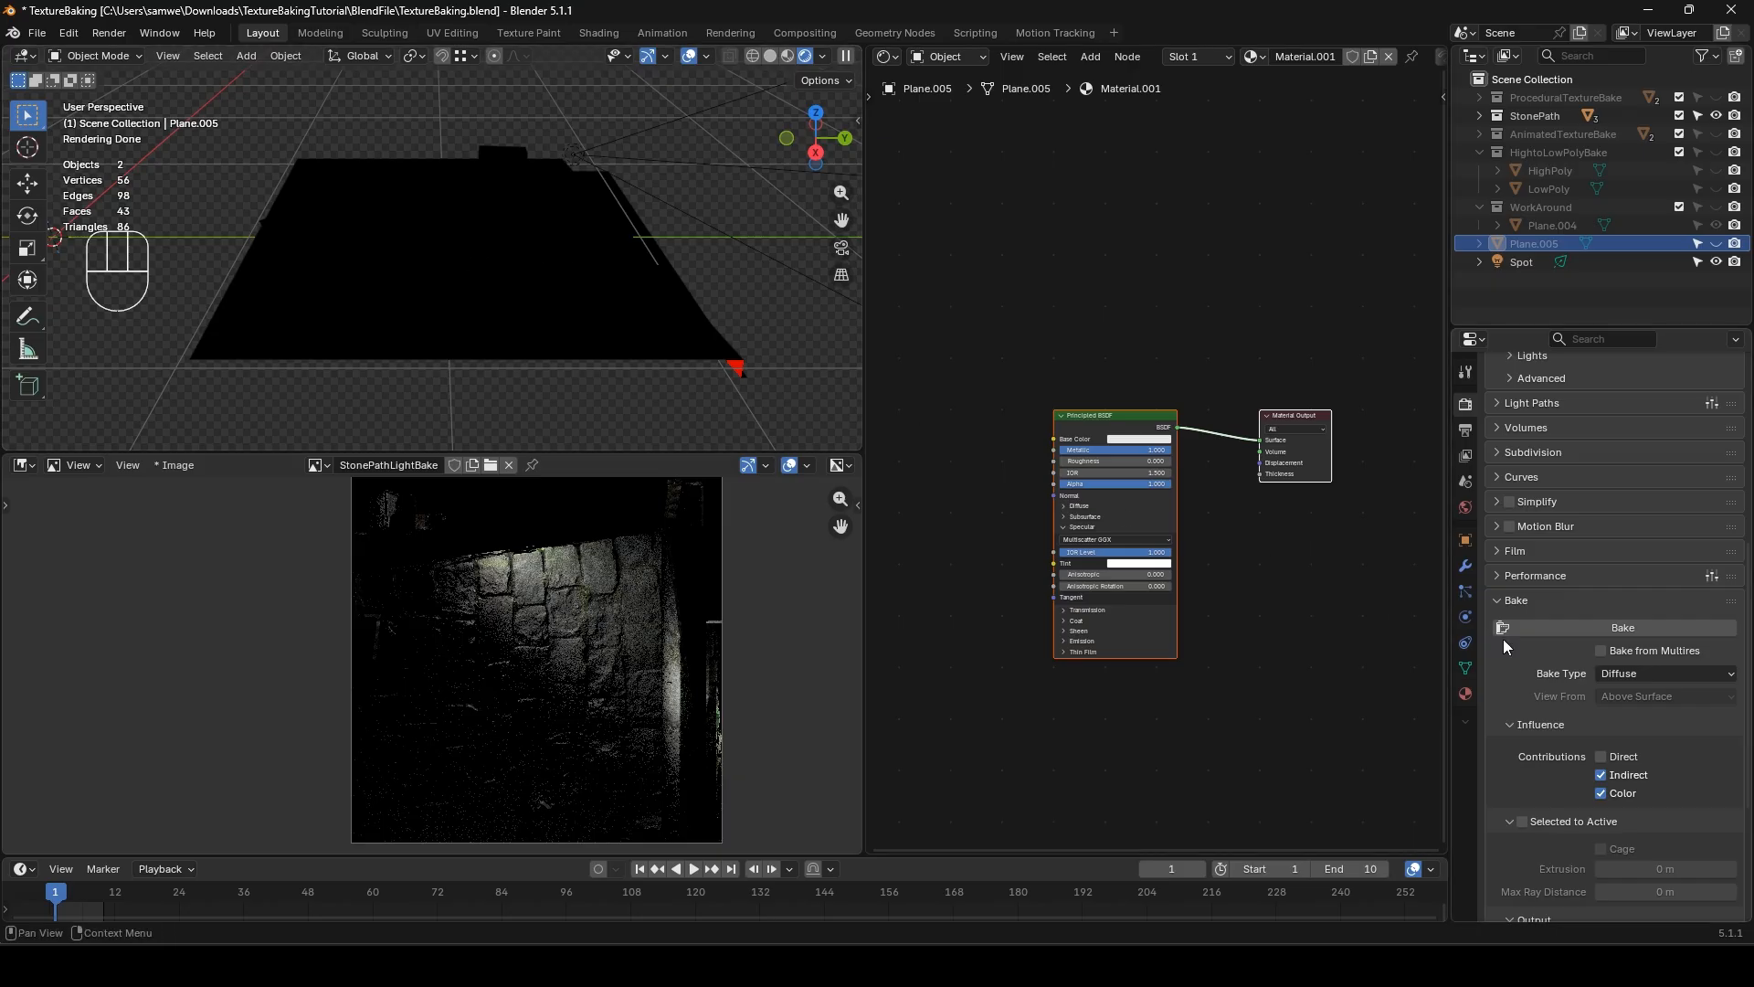
{"action": "left_click", "coordinate": [636, 334]}
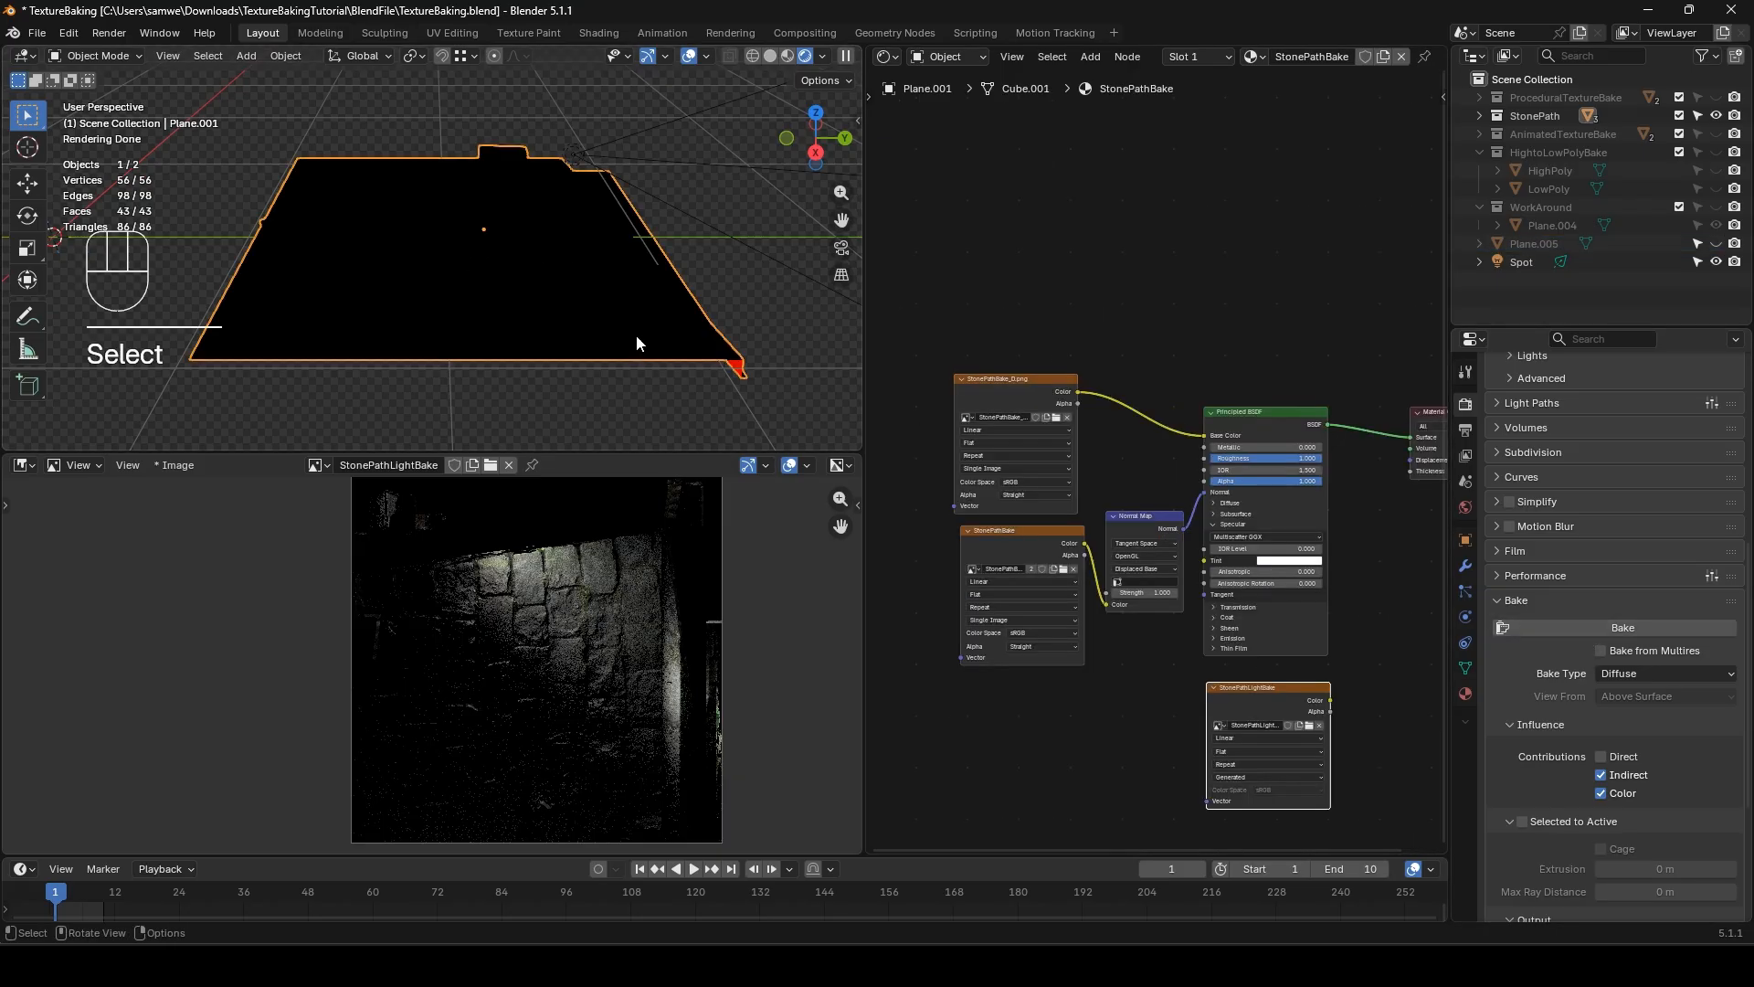
{"action": "left_click", "coordinate": [1586, 626]}
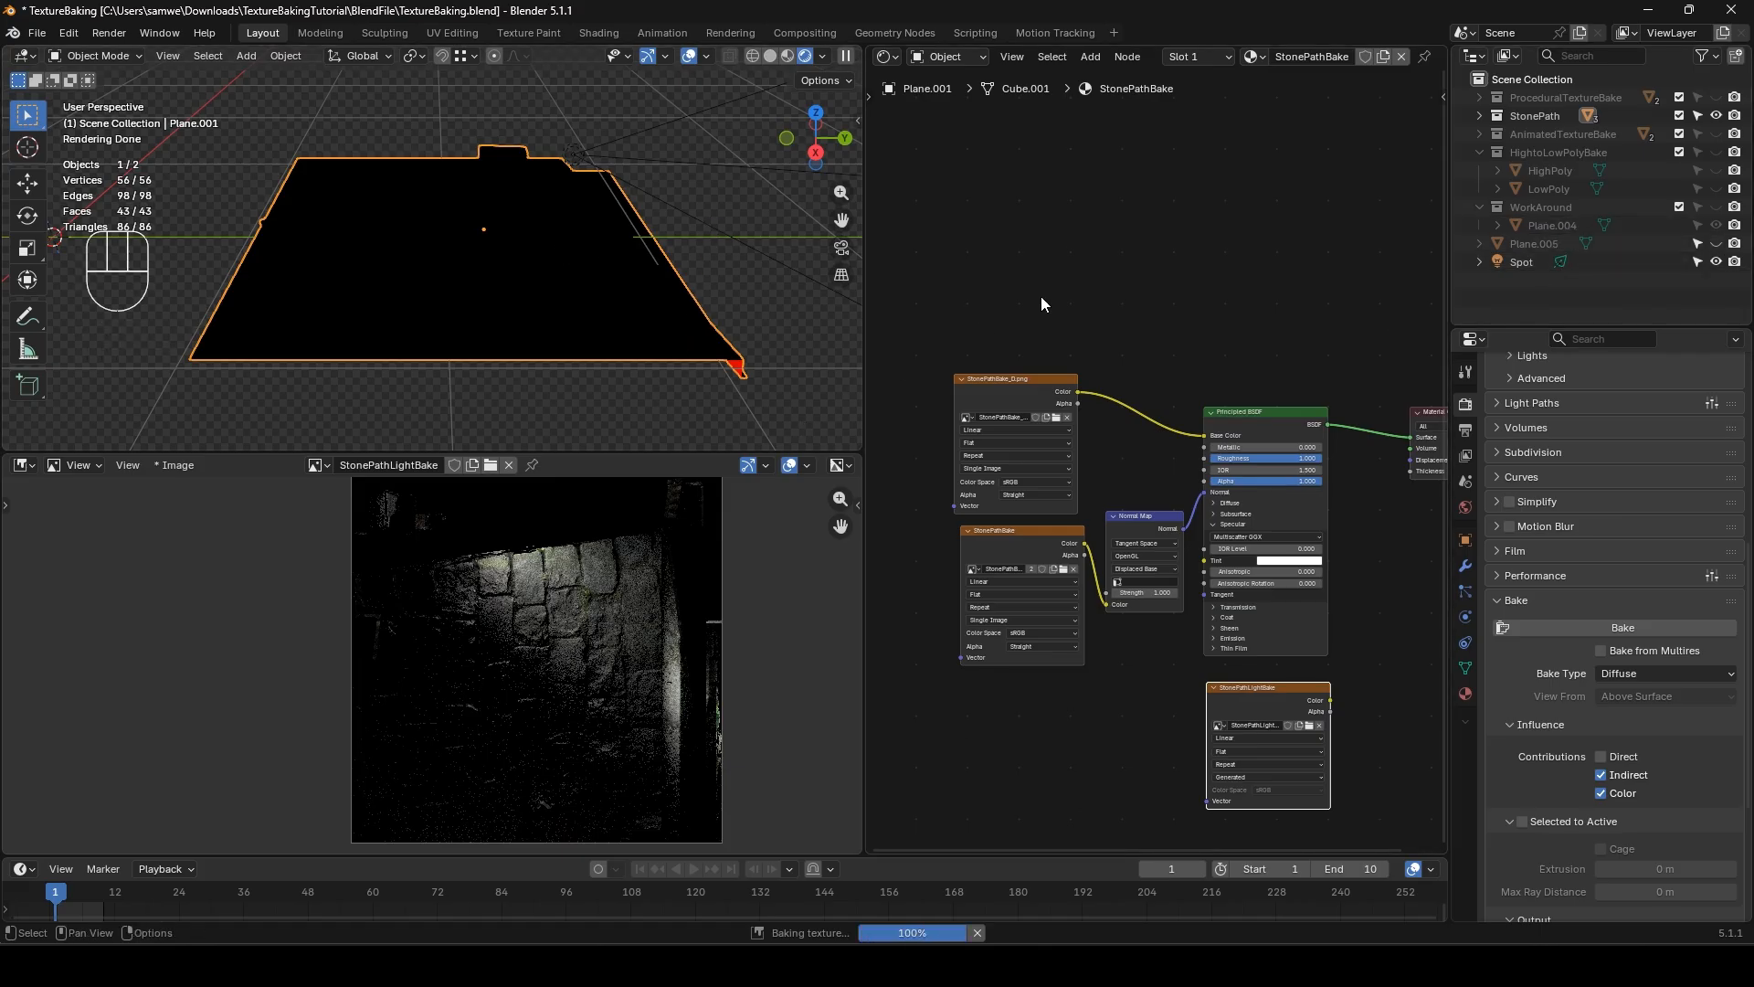
- Expand the StonePath collection and undo the last path selection and the hiding of the mirror plane
{"action": "left_click", "coordinate": [1478, 117]}
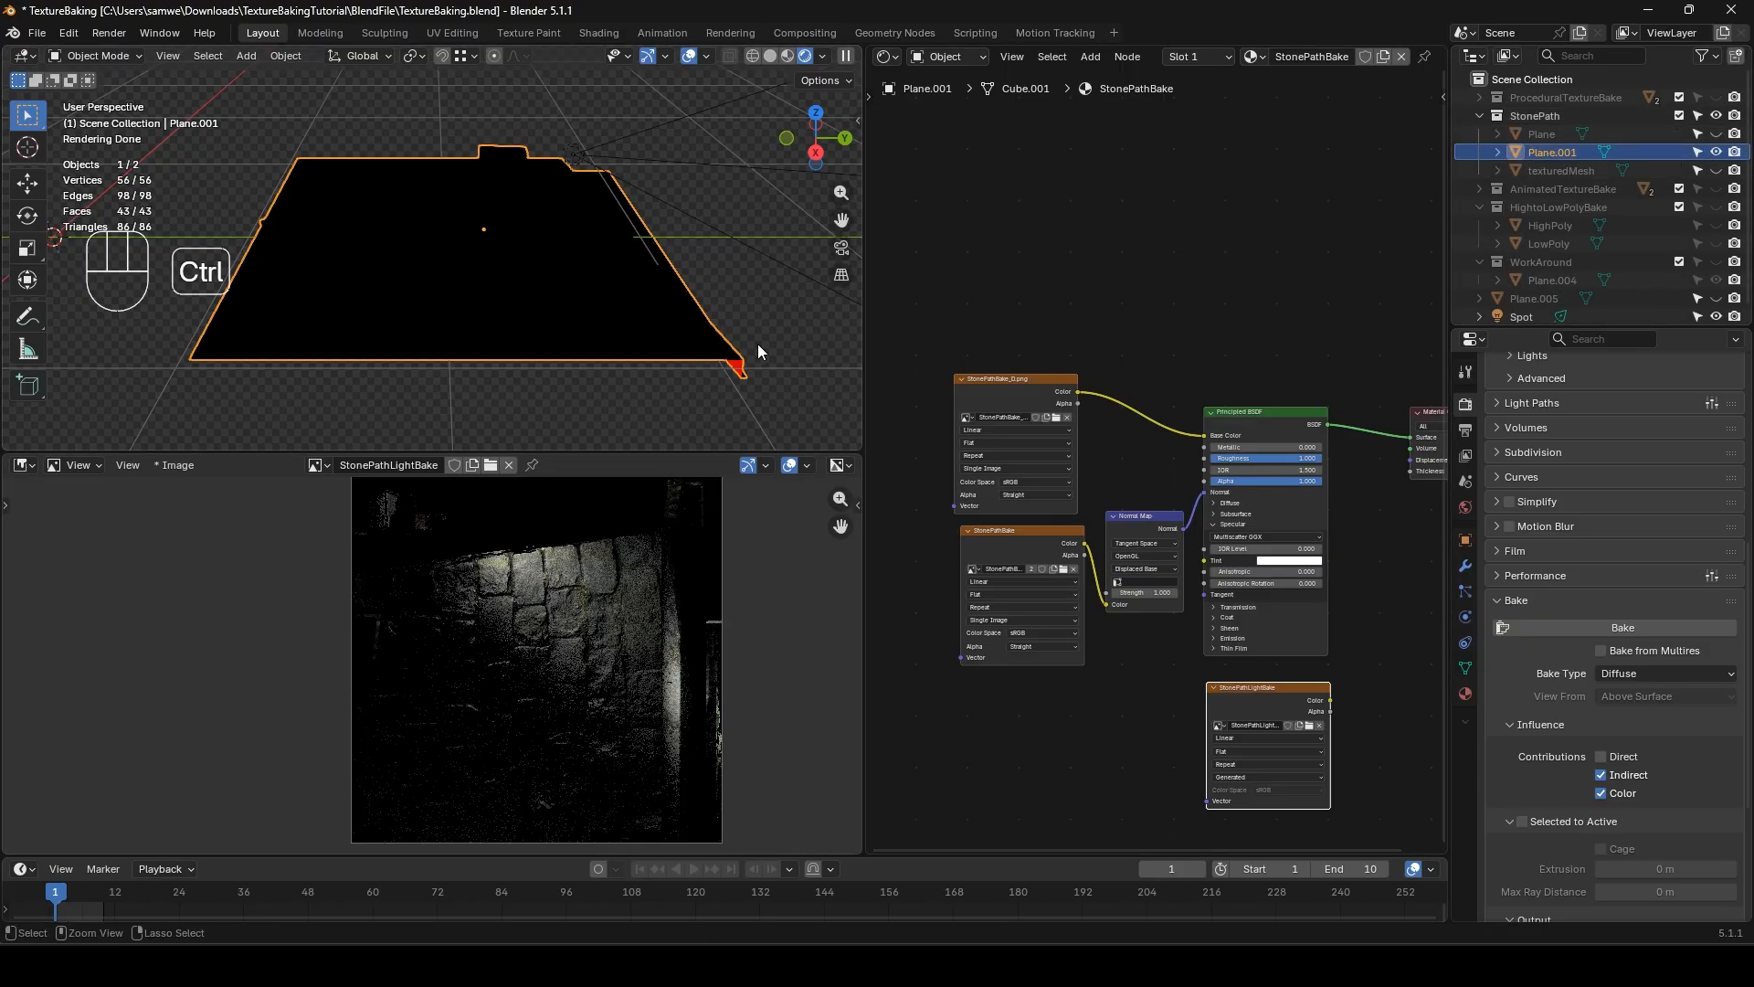
{"action": "key", "text": "ctrl+z"}
{"action": "key", "text": "ctrl+z"}
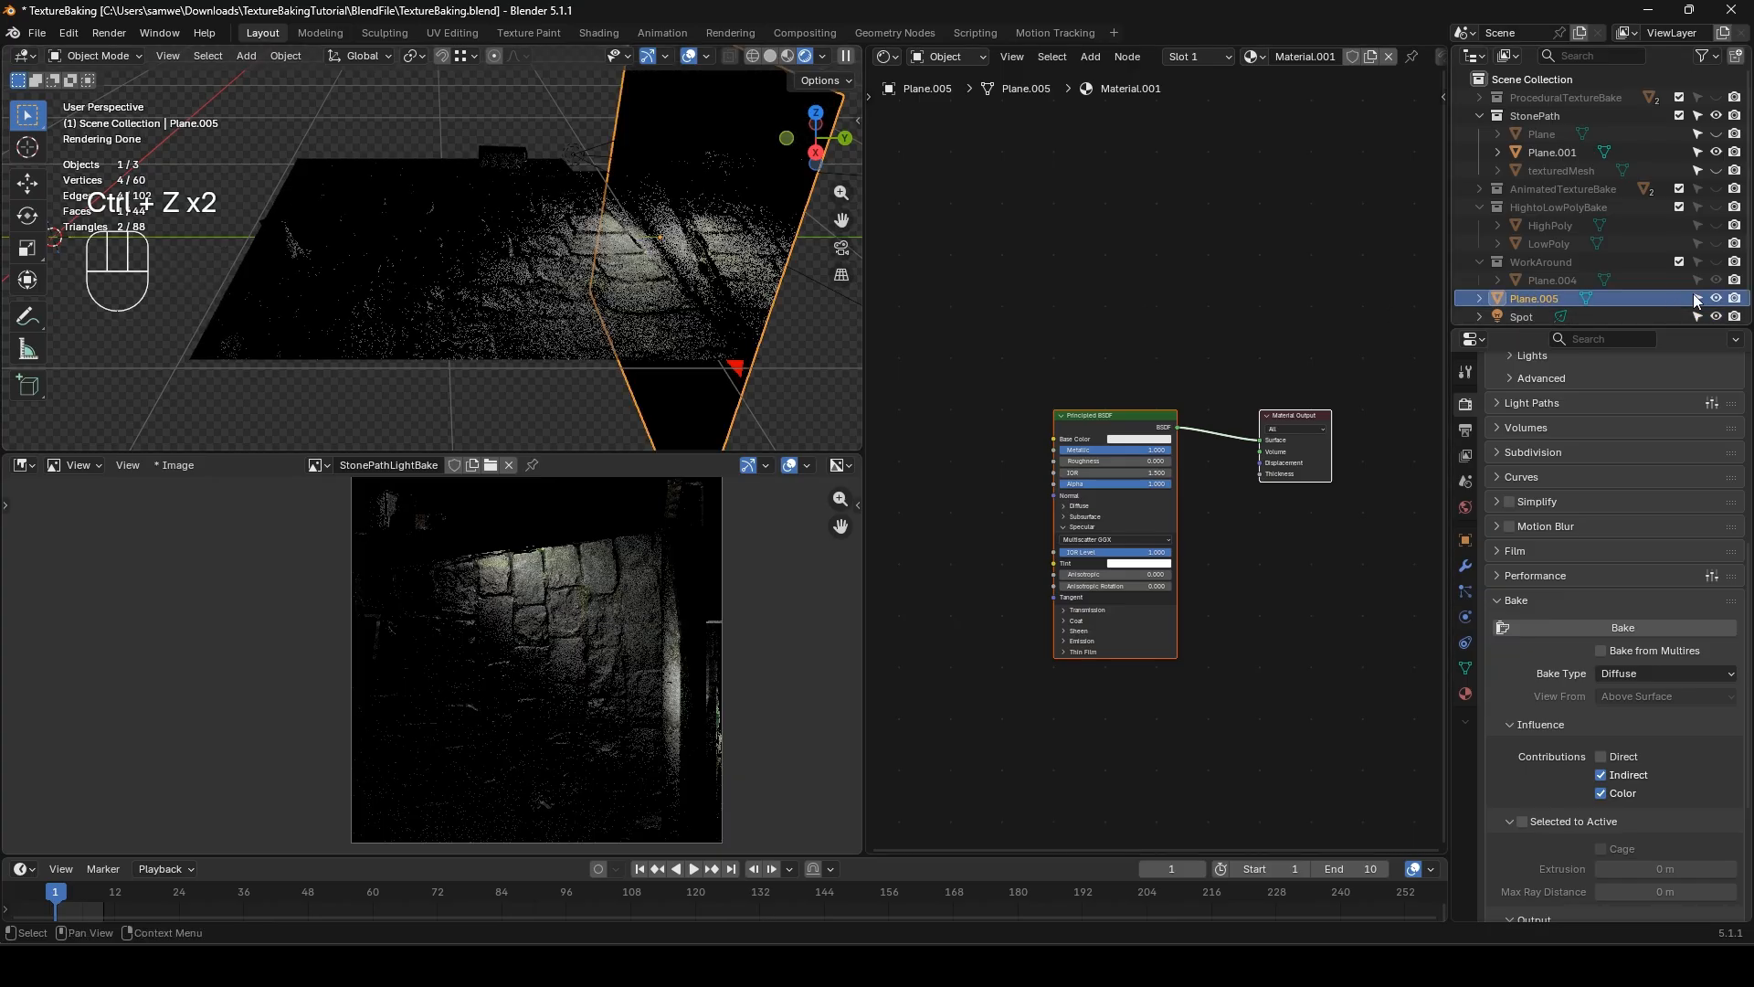
- Disable the mirror plane in both renders and viewport, and bake the stone path's Diffuse with Indirect and Color contributing
{"action": "left_click", "coordinate": [1735, 298]}
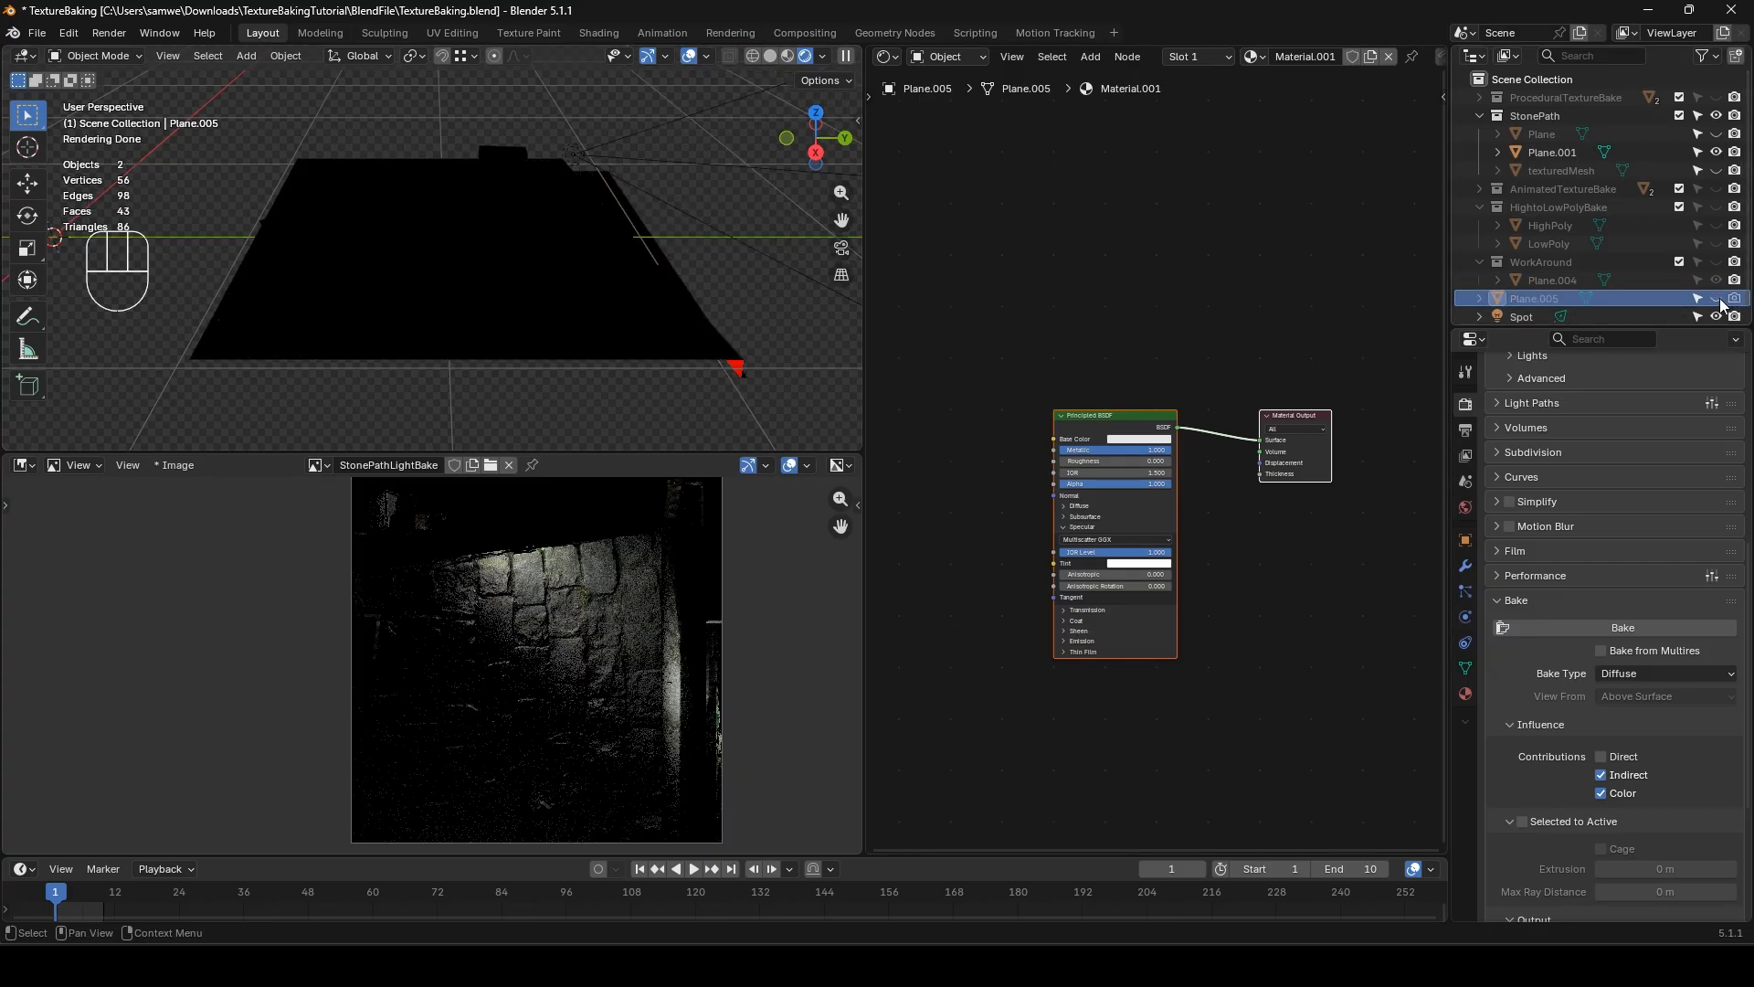
{"action": "left_click", "coordinate": [594, 301]}
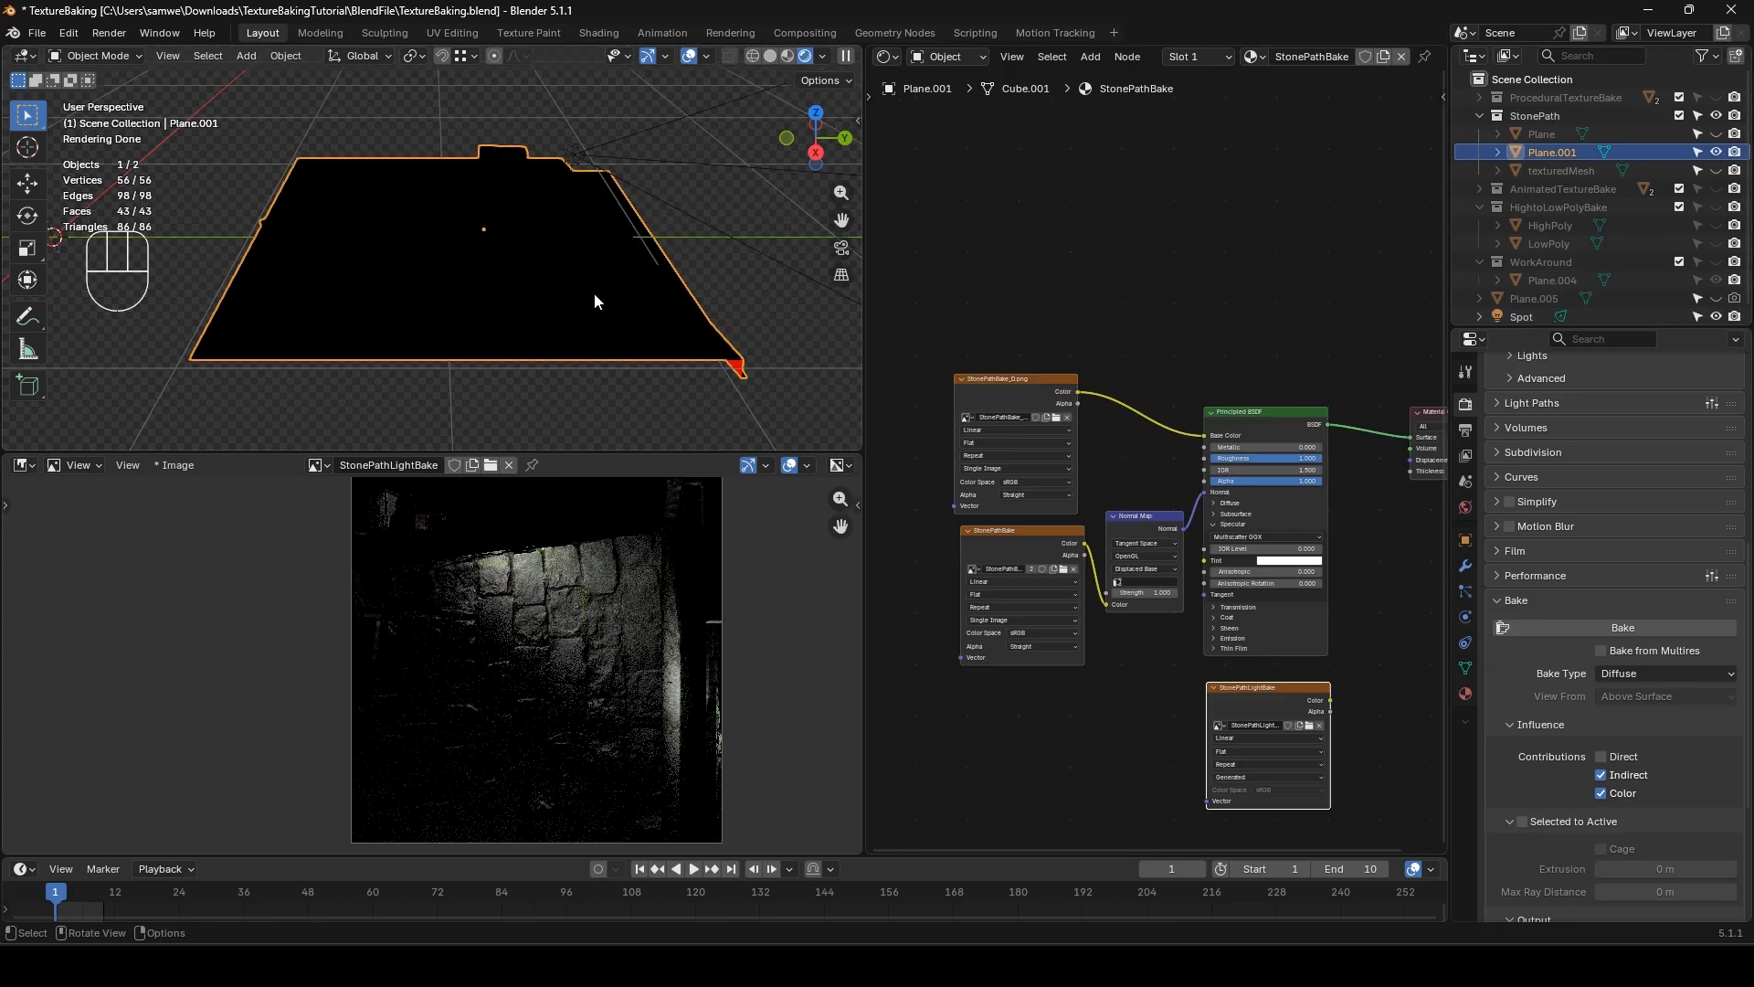
{"action": "left_click", "coordinate": [1626, 629]}
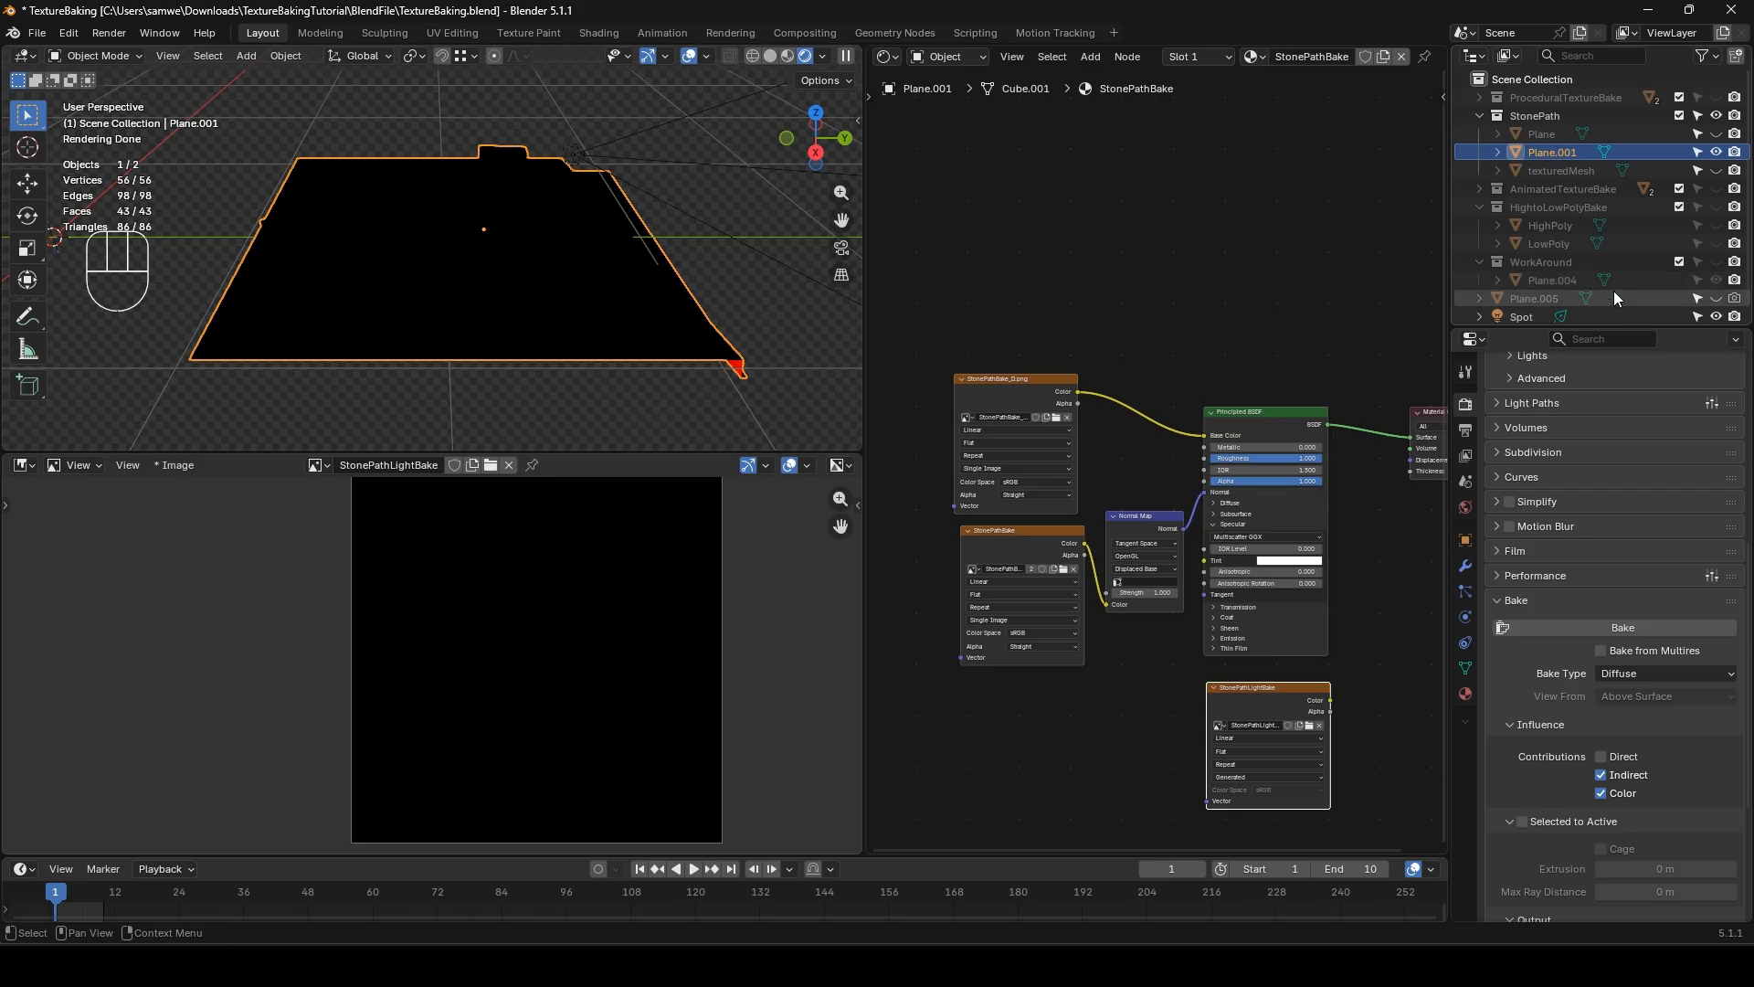
- Bake the stone path with the mirror plane shown only in the viewport, and again with the plane re-enabled in renders
{"action": "left_click", "coordinate": [1714, 299]}
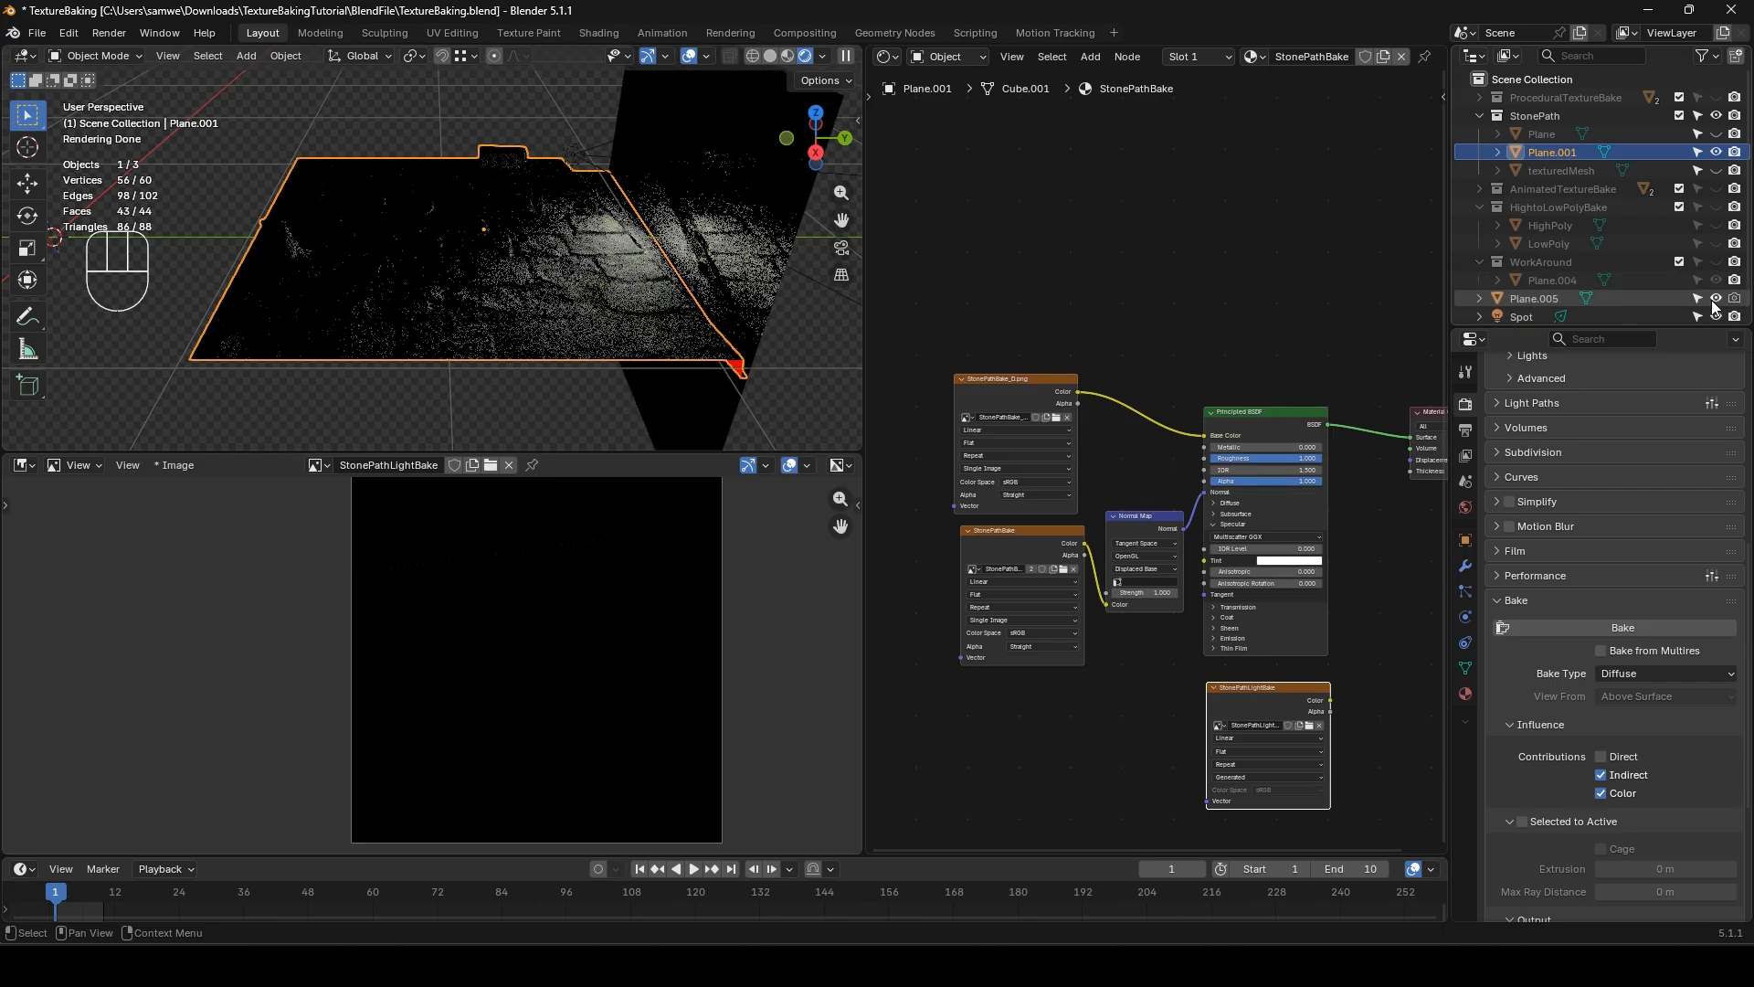
{"action": "left_click", "coordinate": [1576, 630]}
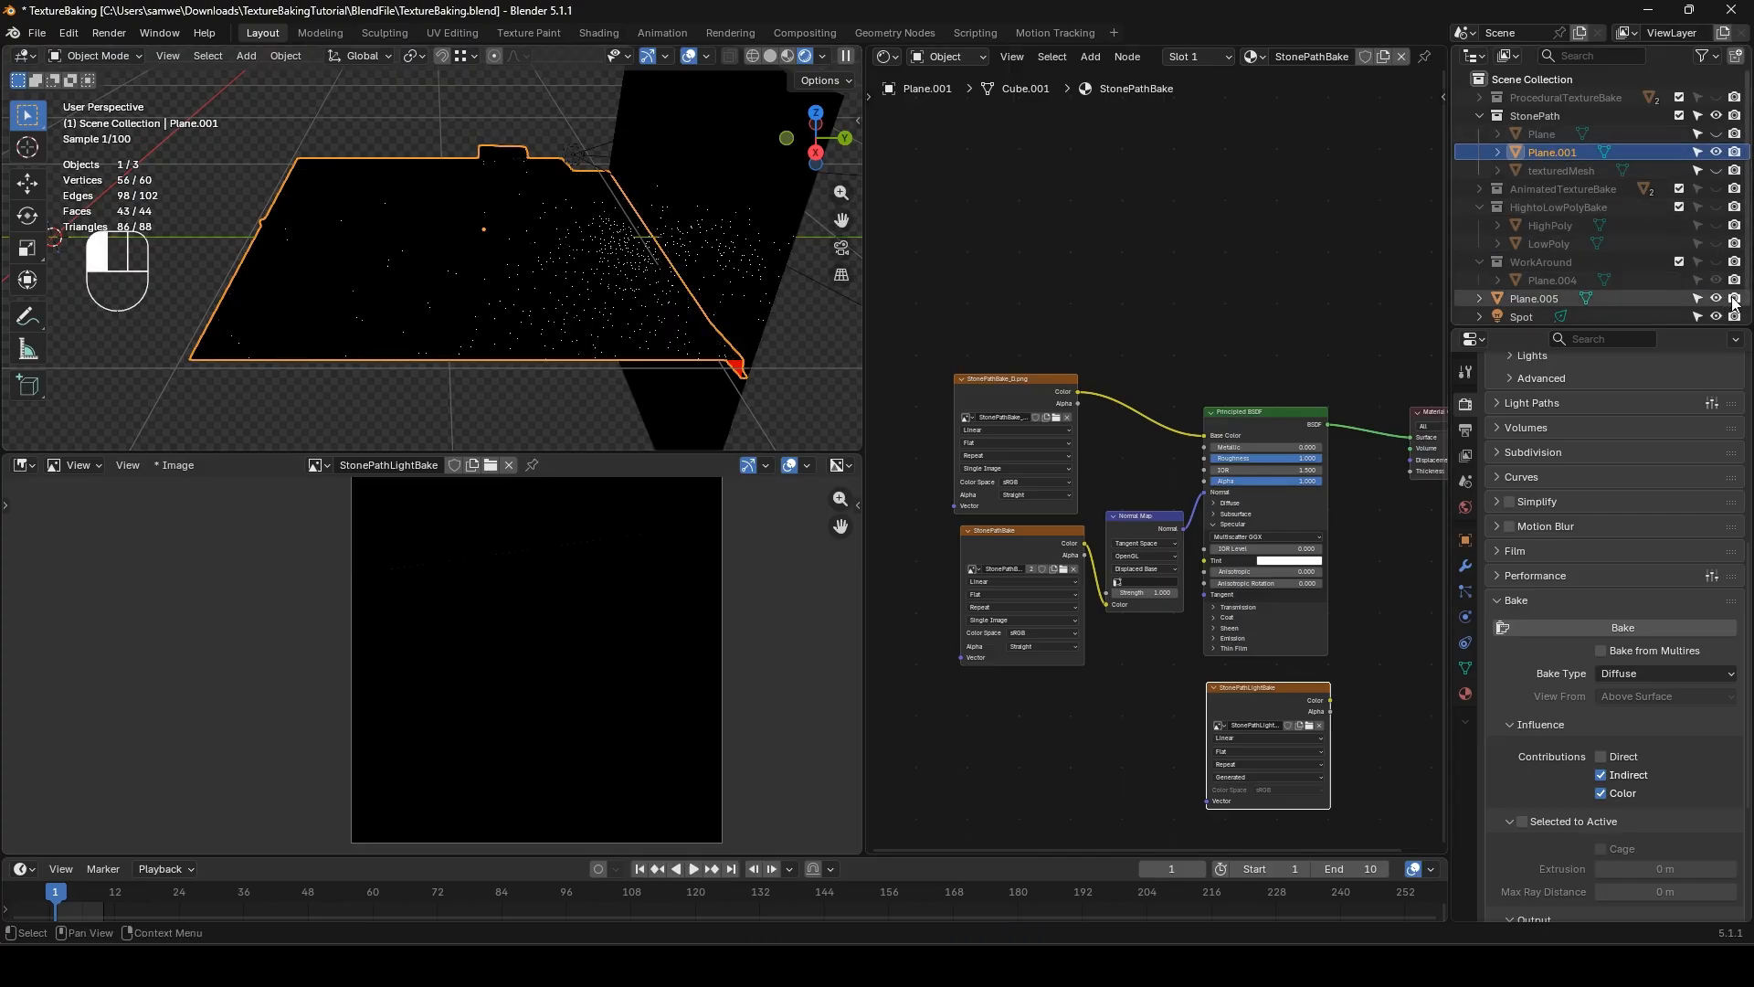
{"action": "left_click", "coordinate": [1600, 630]}
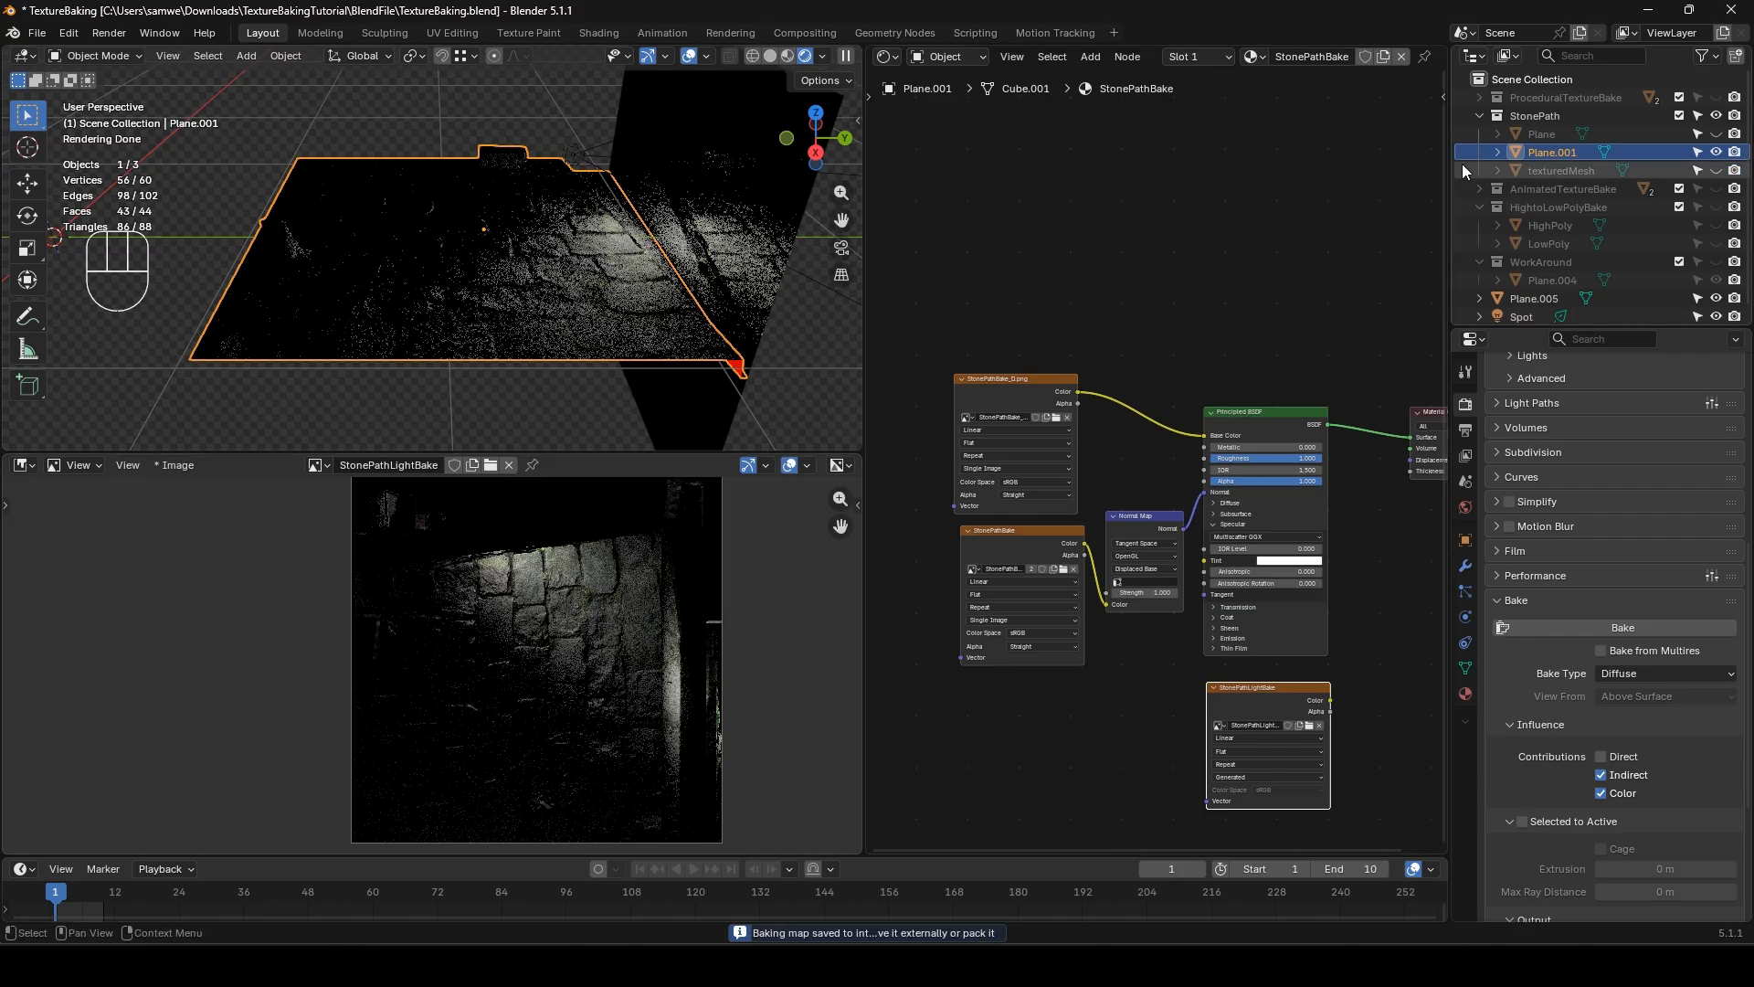
- Disable the ProceduralTextureBake and AnimatedTextureBake objects in renders, rebaking the stone path's indirect Diffuse after each collection's change
{"action": "left_click", "coordinate": [1480, 96]}
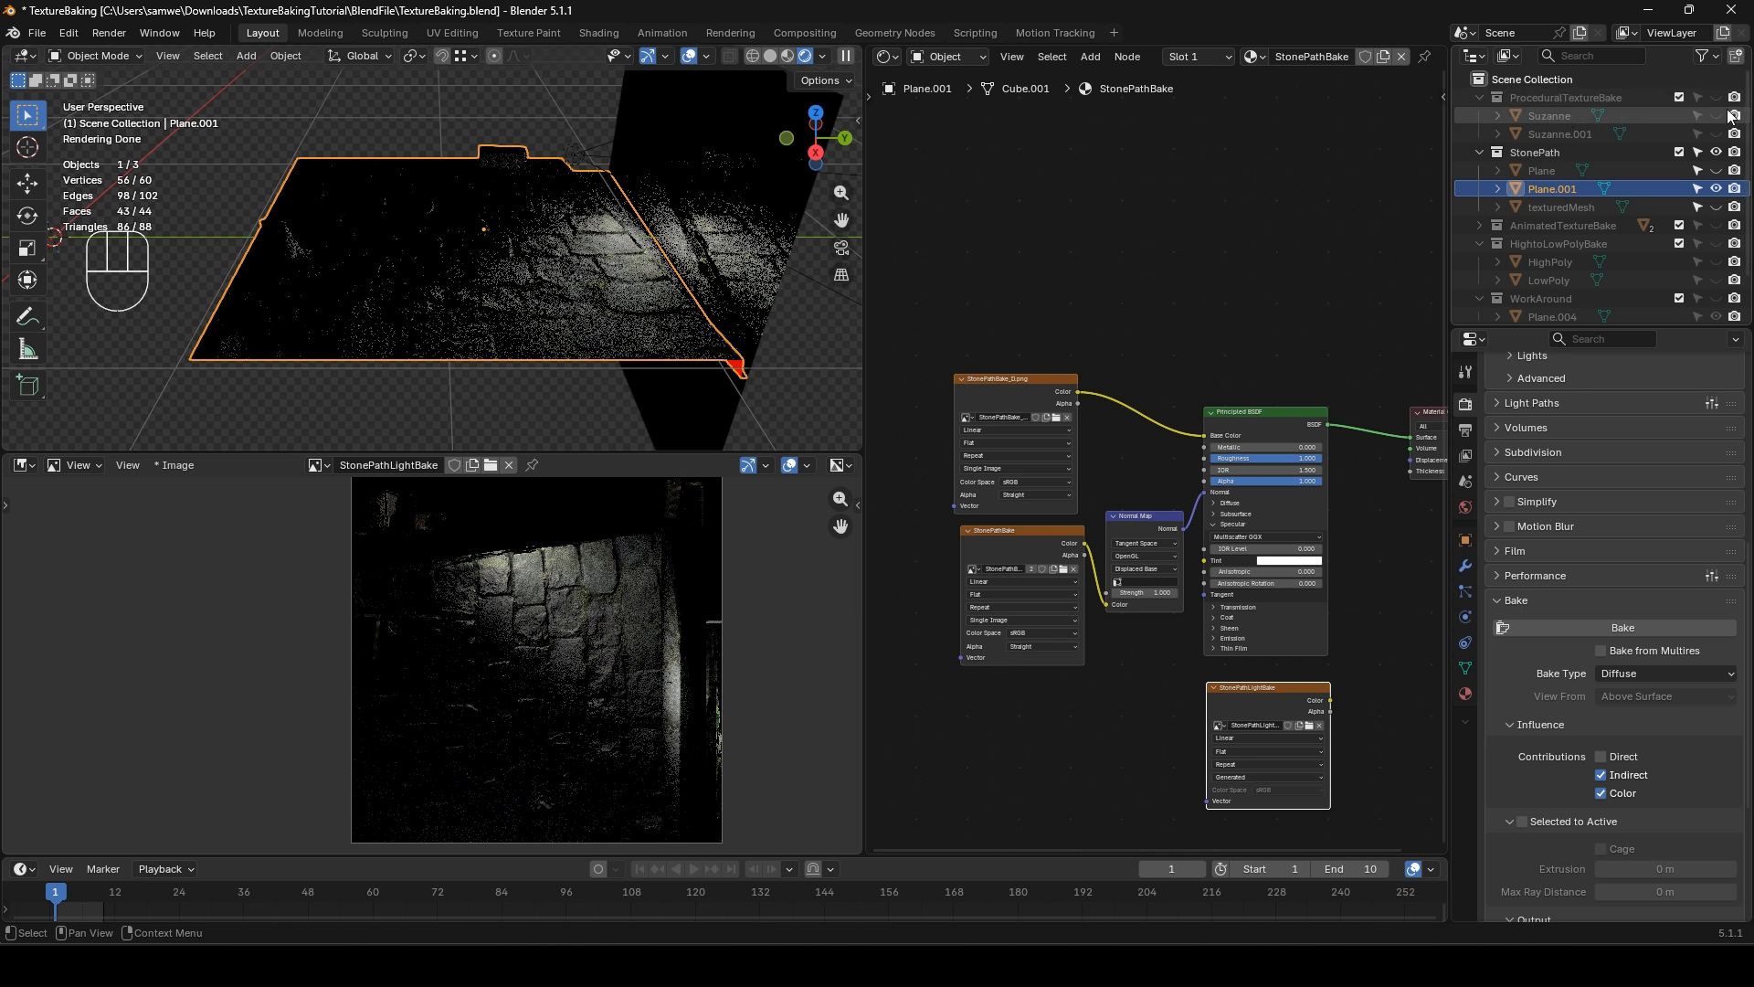
{"action": "left_click_drag", "start_coordinate": [1734, 116], "coordinate": [1734, 135]}
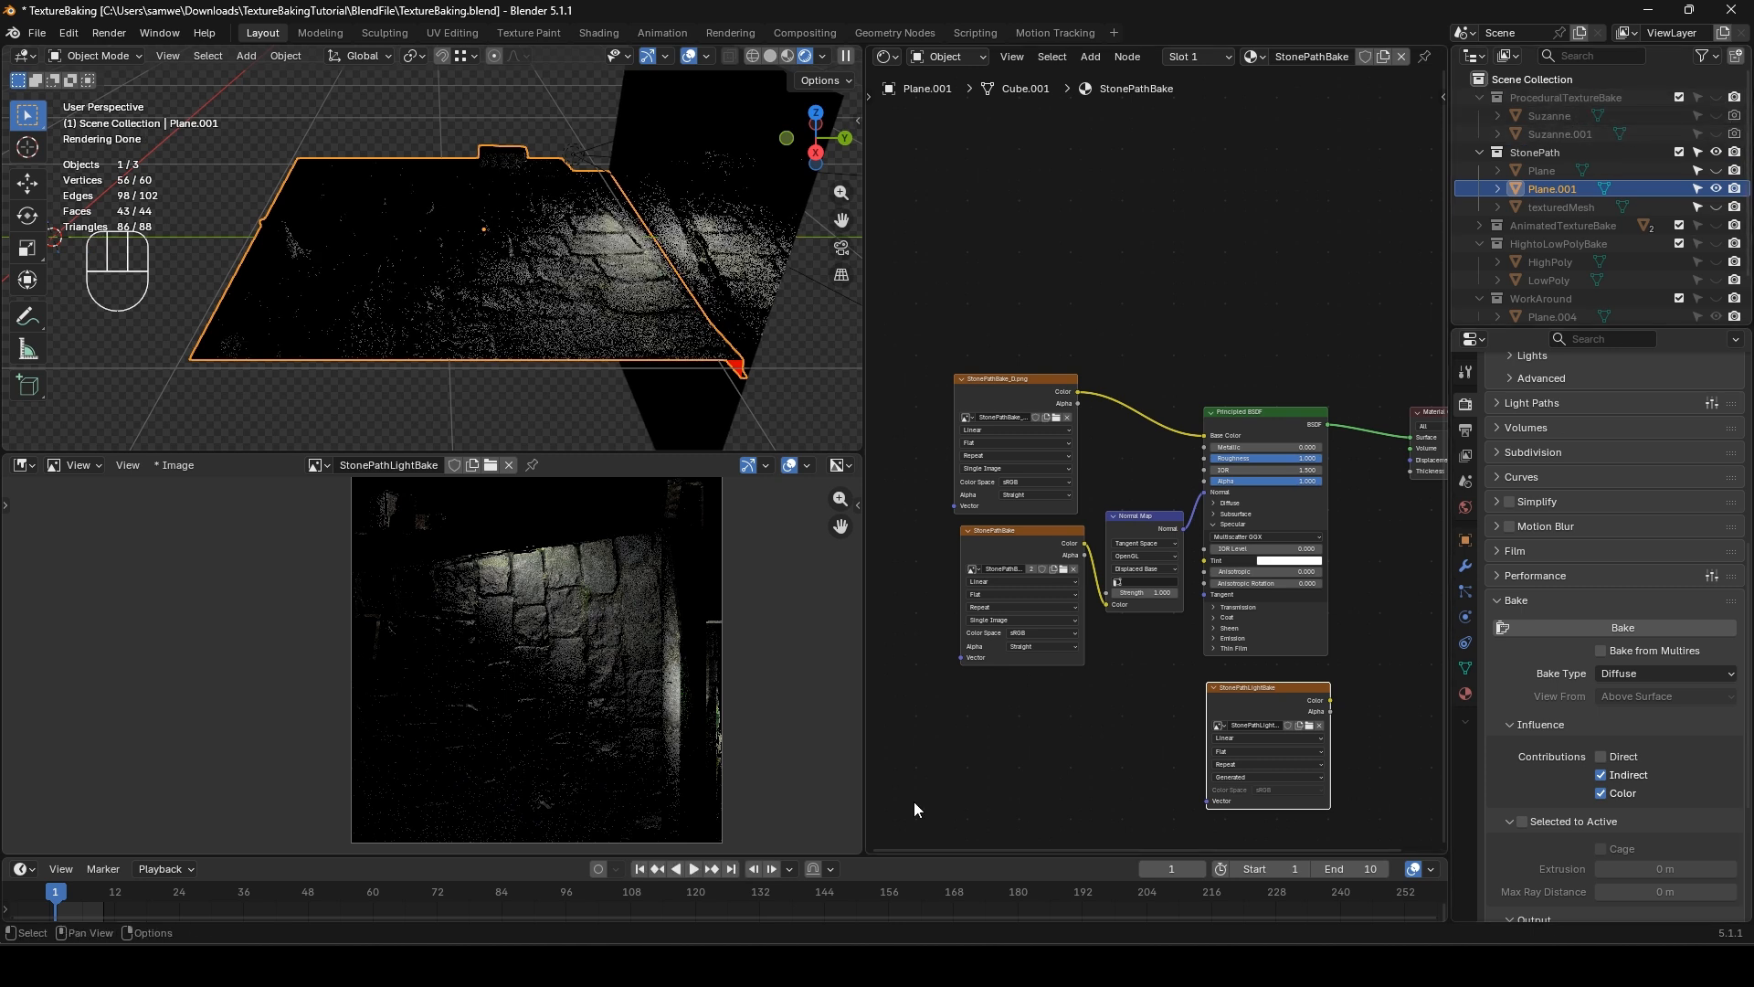
{"action": "left_click", "coordinate": [1622, 631]}
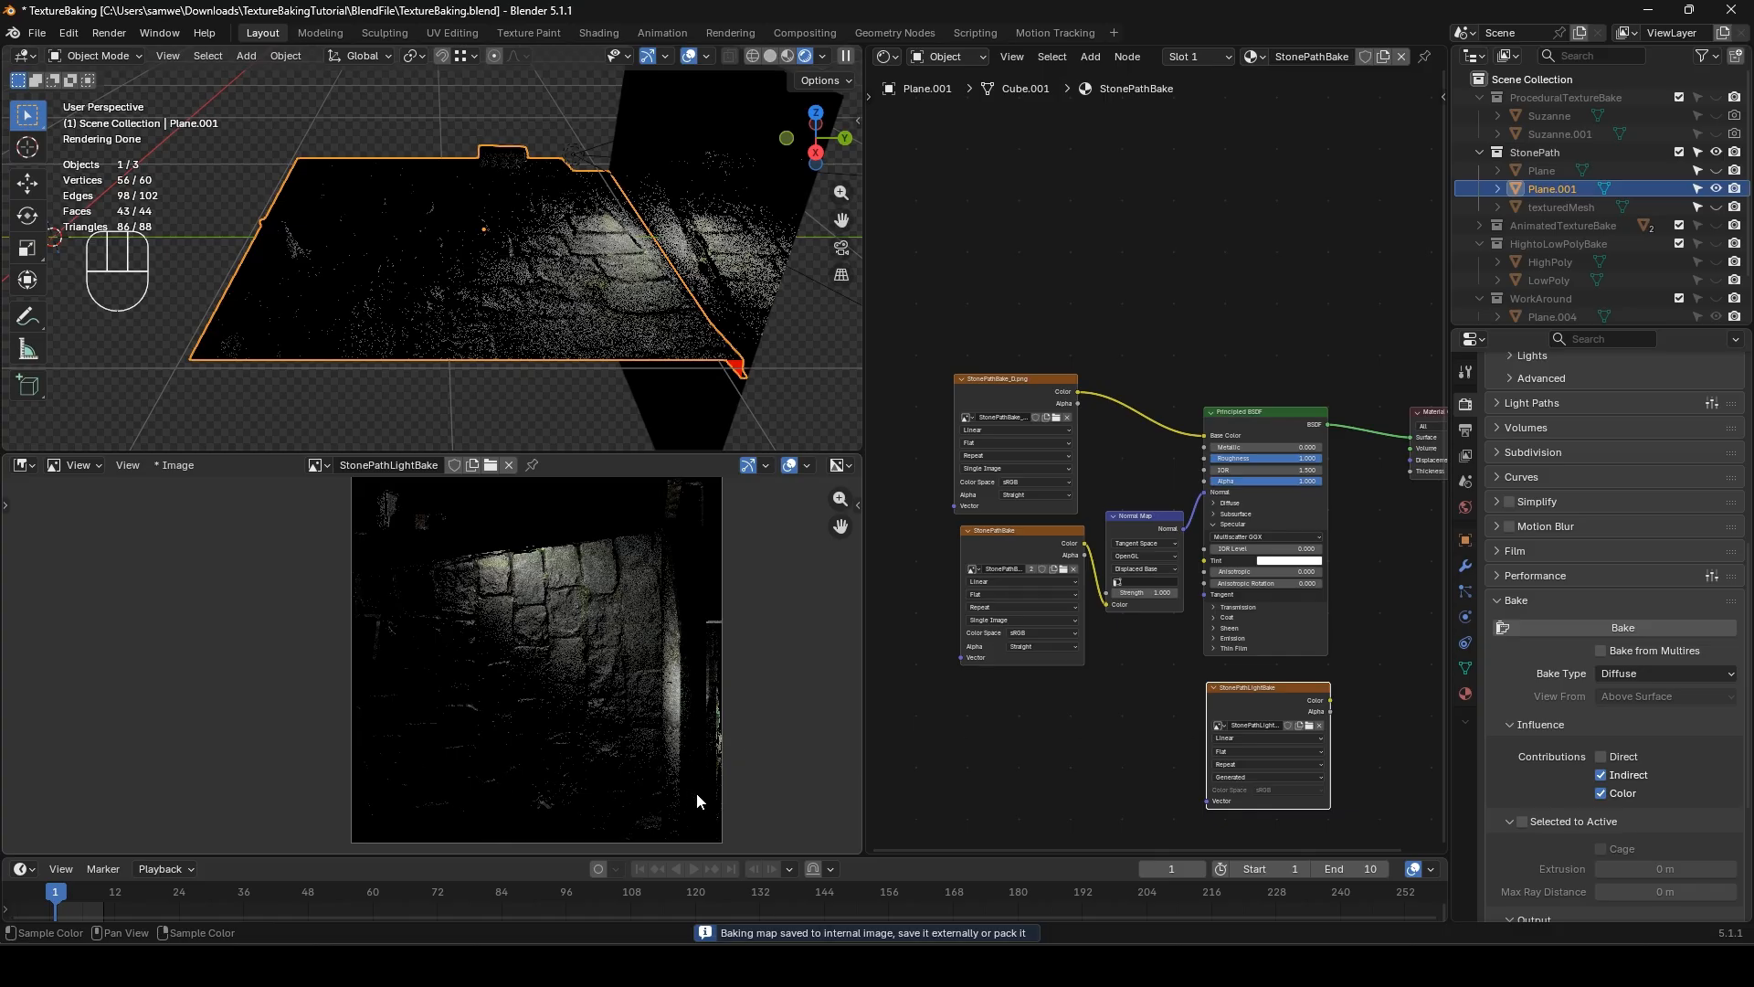
{"action": "left_click", "coordinate": [1479, 226]}
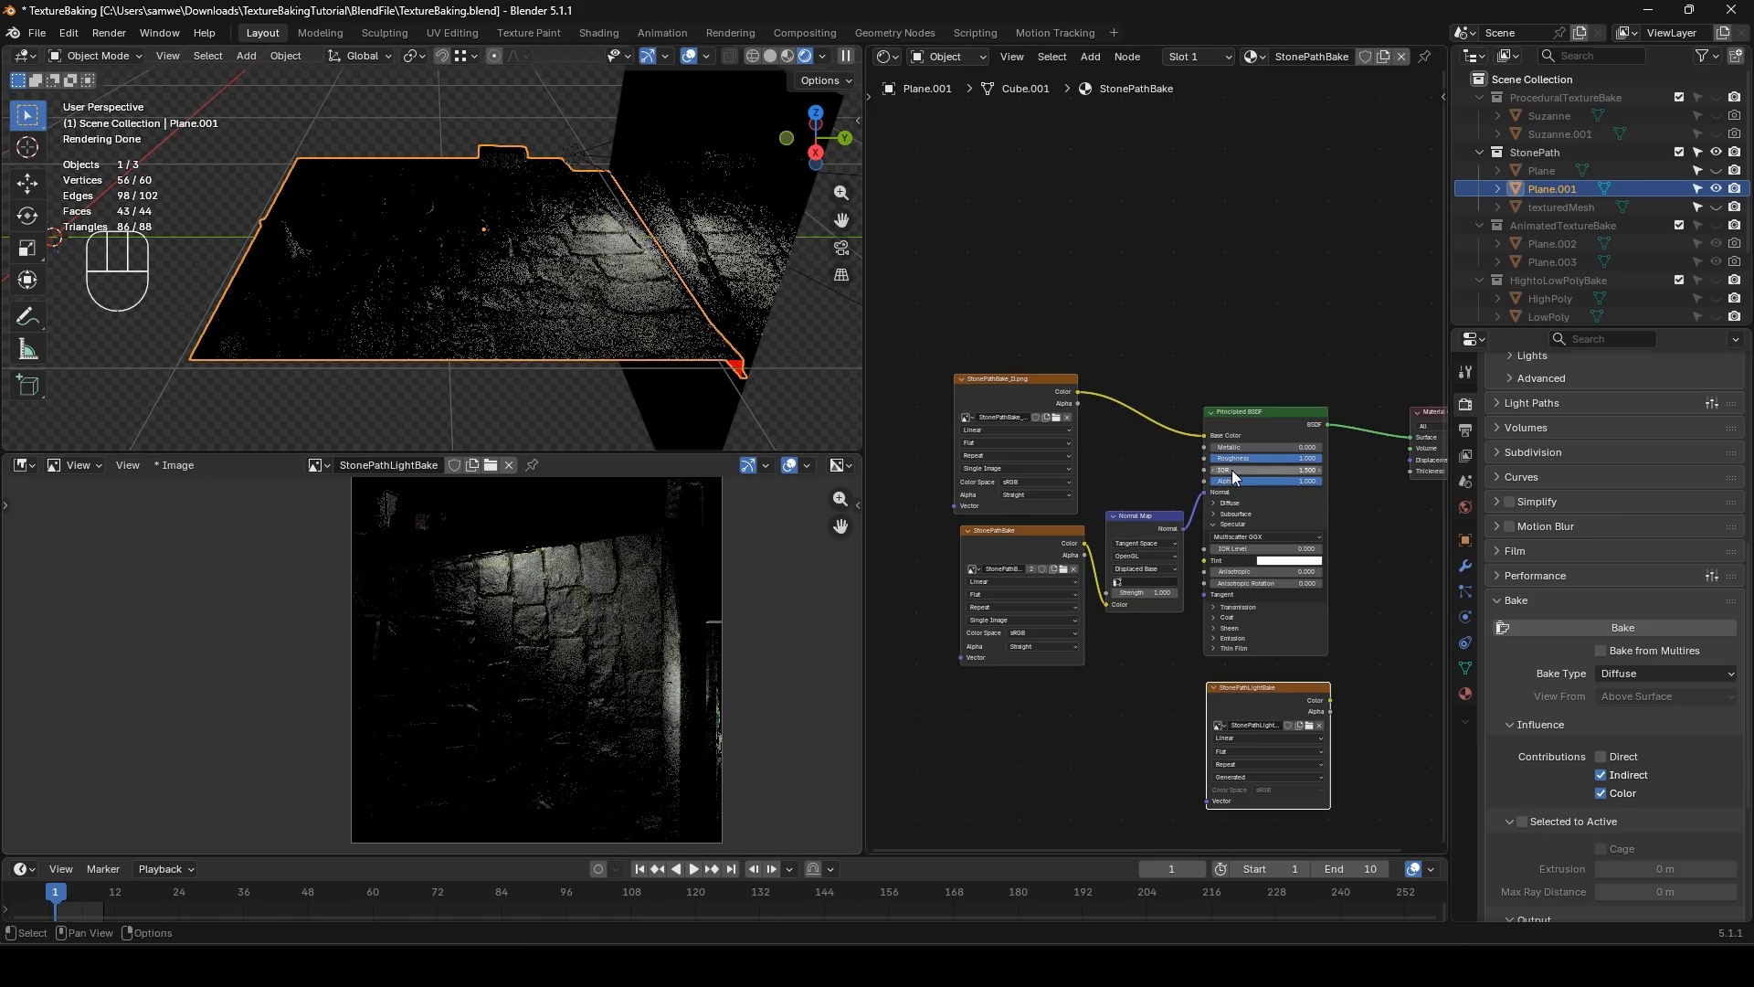
{"action": "left_click", "coordinate": [1581, 622]}
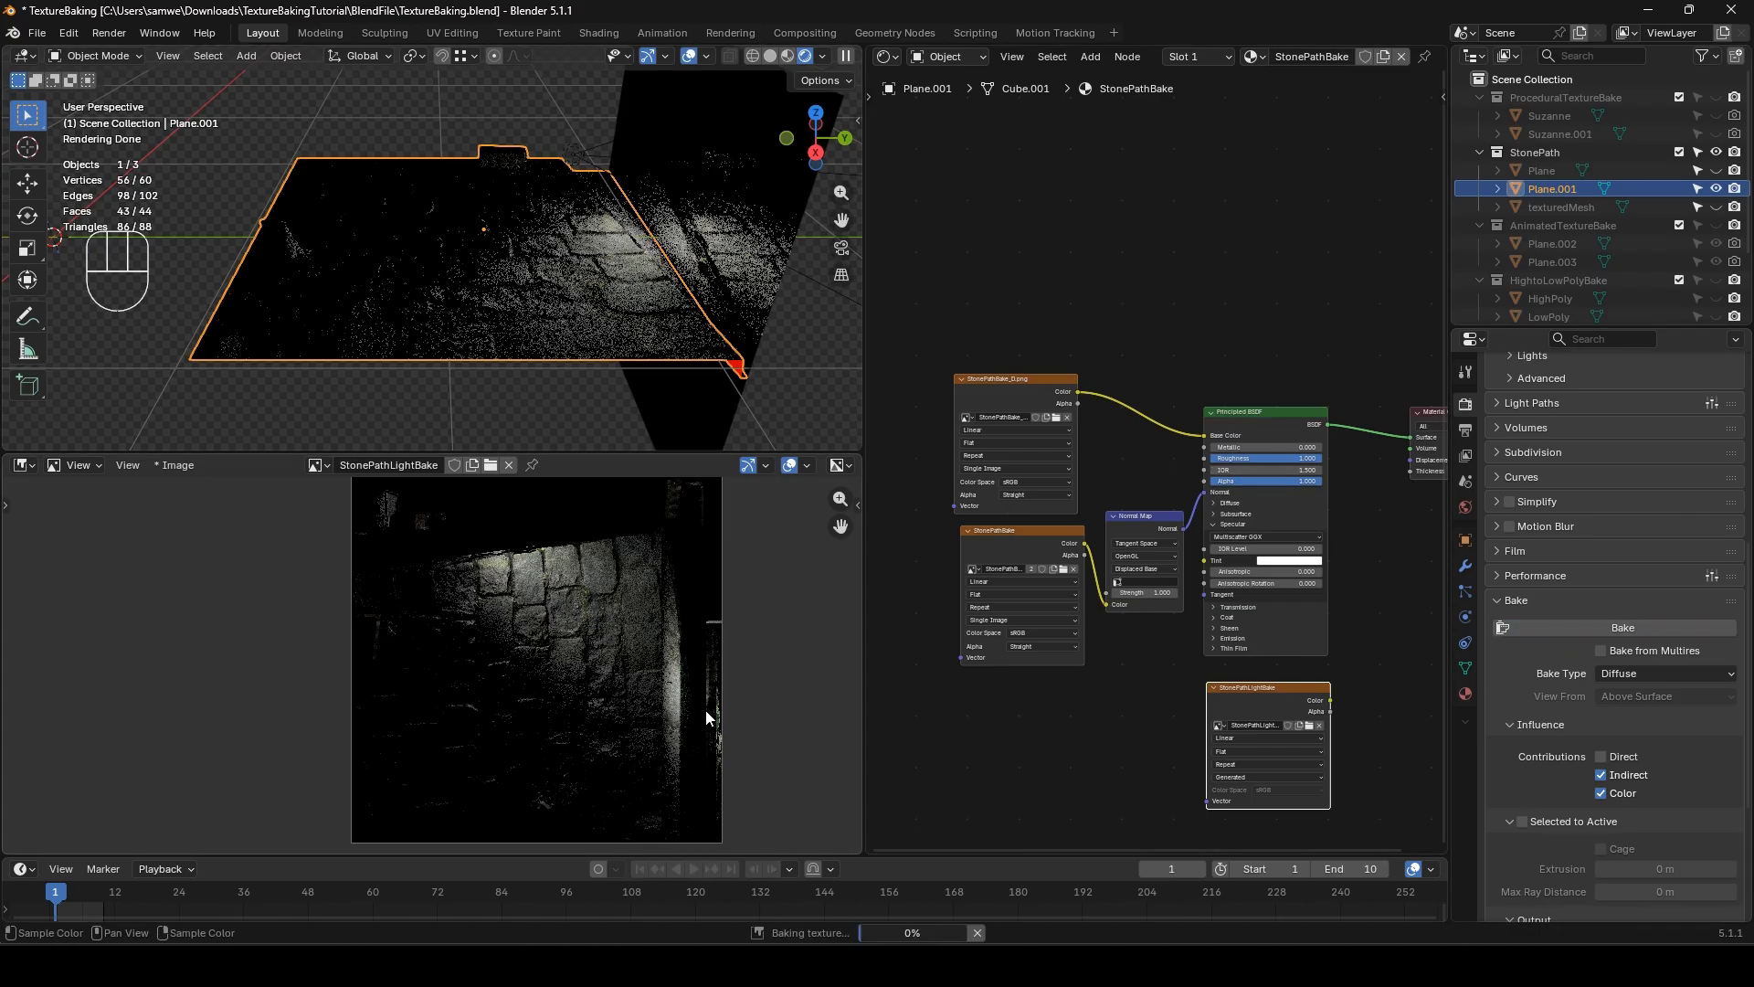